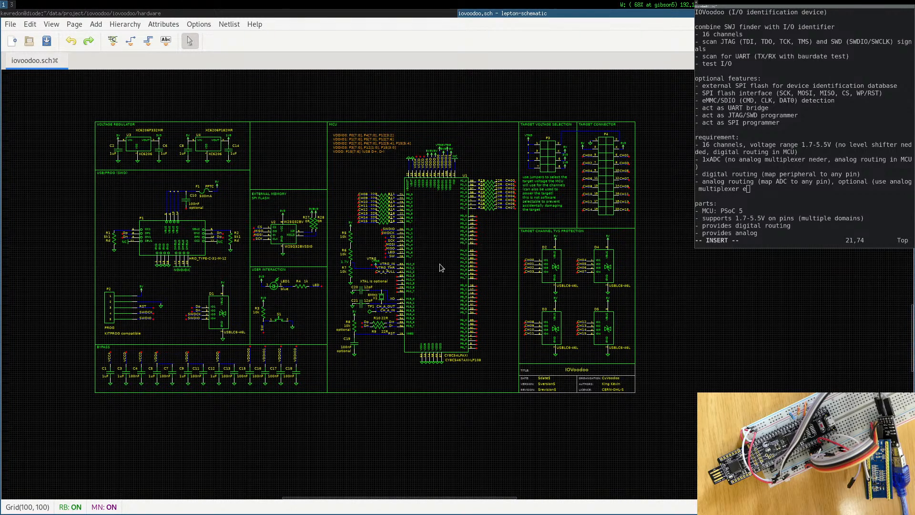
Finish the analog routing requirement in the notes so it ends with "(use analog multiplexer)".
key(super+2)
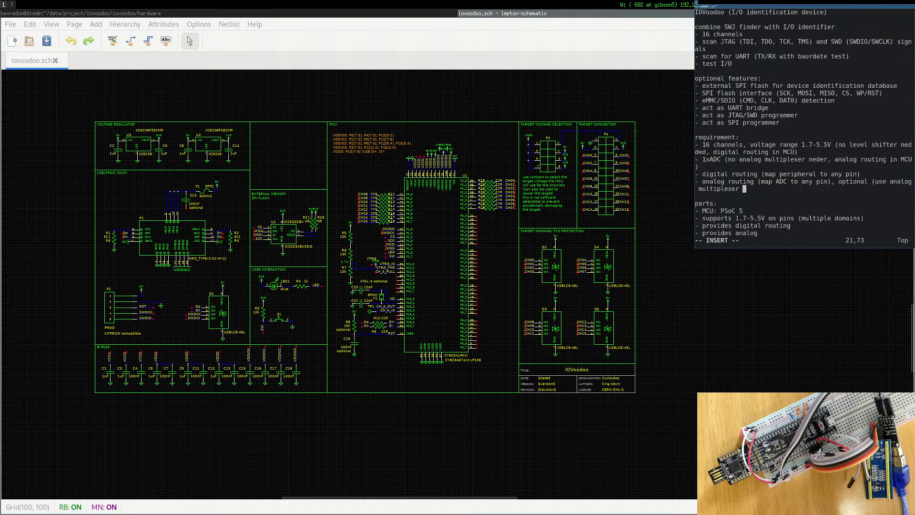
key(BackSpace)
key(BackSpace)
text())
key(Down)
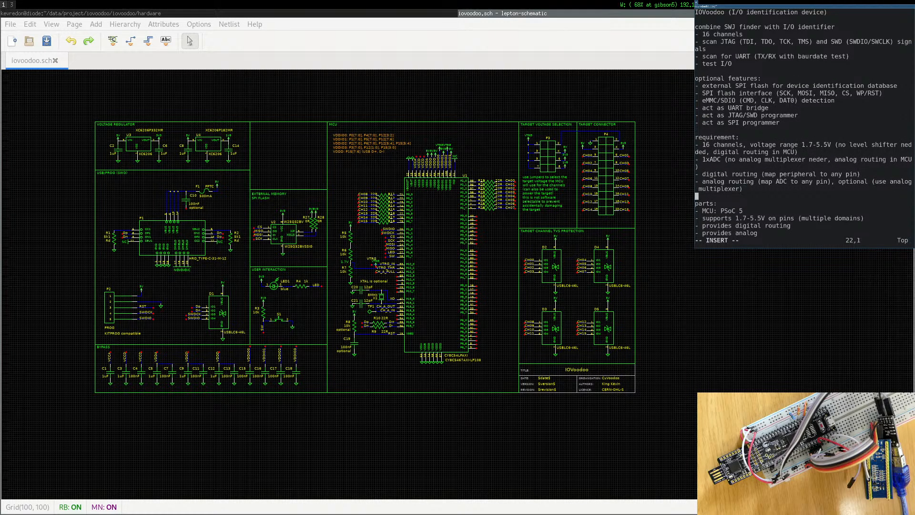
Change the current task line near the end of the notes to "schematic: done" and start a new line below it.
key(Down)
key(Down)
key(Down)
key(Down)
key(Down)
key(Down)
key(Down)
key(Down)
key(Down)
key(Down)
key(Down)
key(Up)
key(Delete)
key(End)
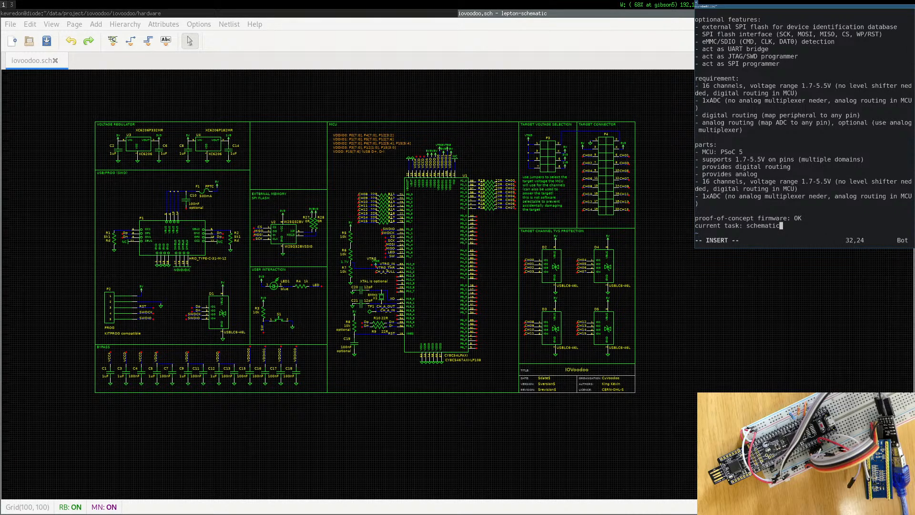
key(Home)
key(Delete)
key(Delete)
key(Delete)
key(Delete)
key(Delete)
key(Delete)
key(Delete)
key(Delete)
key(Delete)
key(Delete)
key(Delete)
key(Delete)
key(Delete)
key(Delete)
key(End)
text(: done)
key(Return)
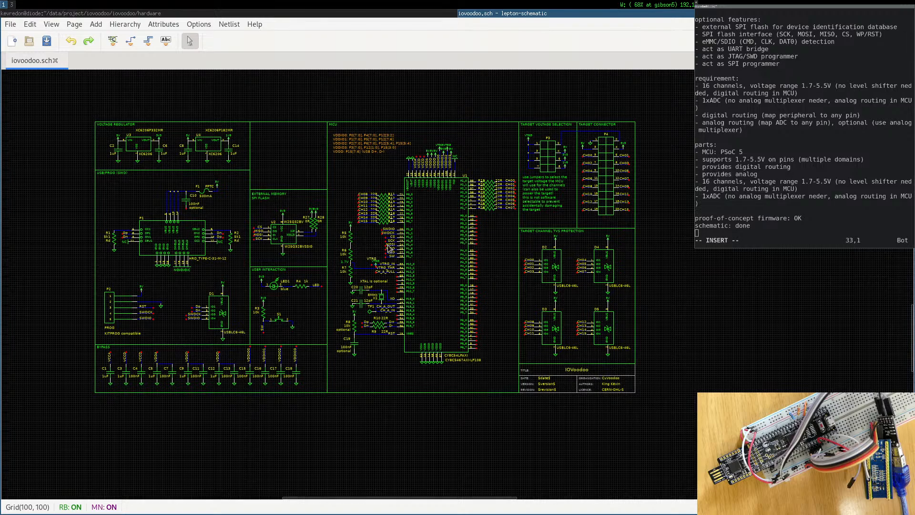
Examine the schematic's voltage regulator, USB/PROG, external memory, user interaction and MCU sections.
scroll(390, 248, up, 2)
middle_drag(150, 212, 347, 323)
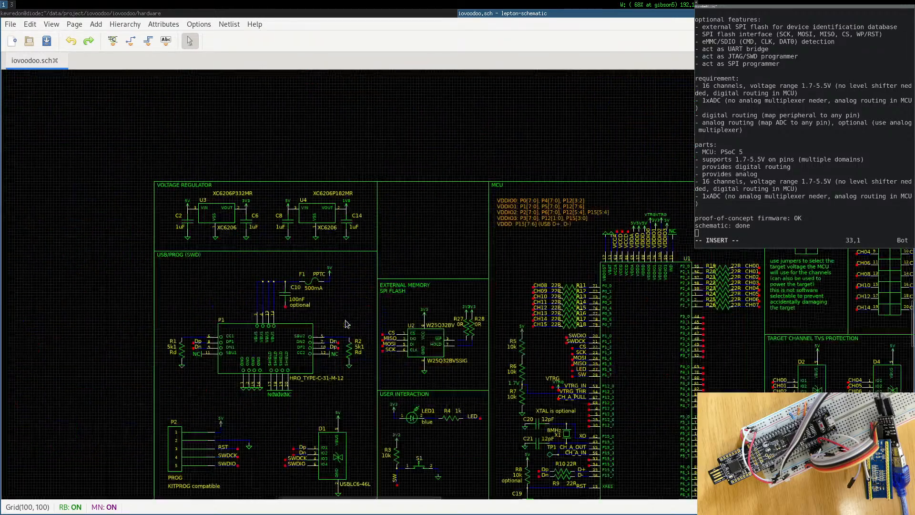
scroll(266, 250, up, 1)
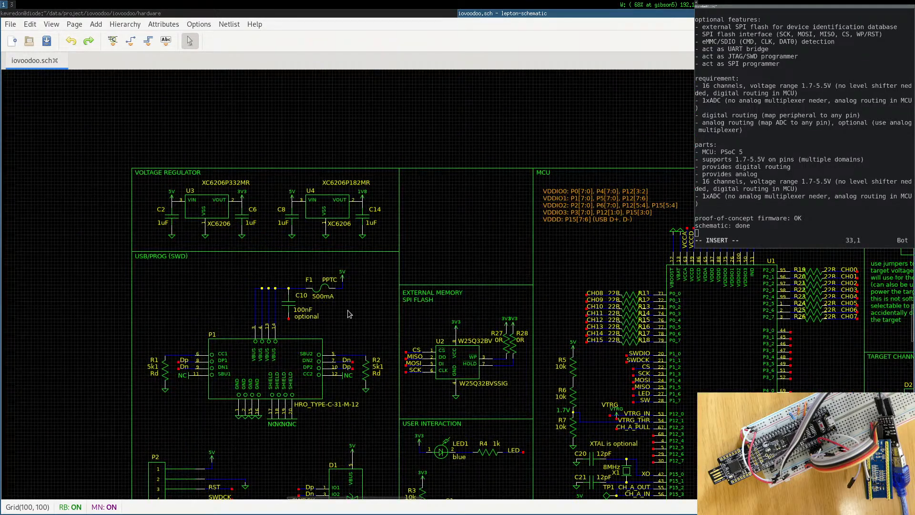
middle_drag(342, 309, 273, 202)
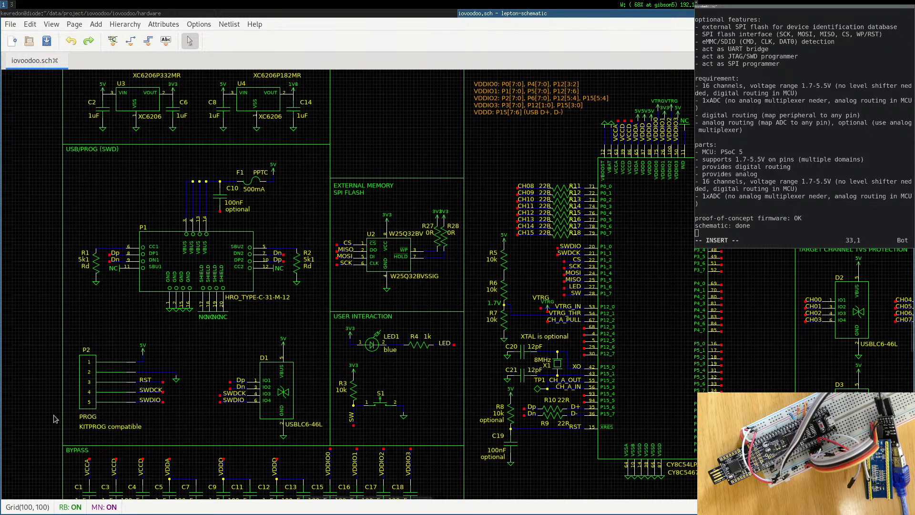
middle_drag(618, 277, 584, 252)
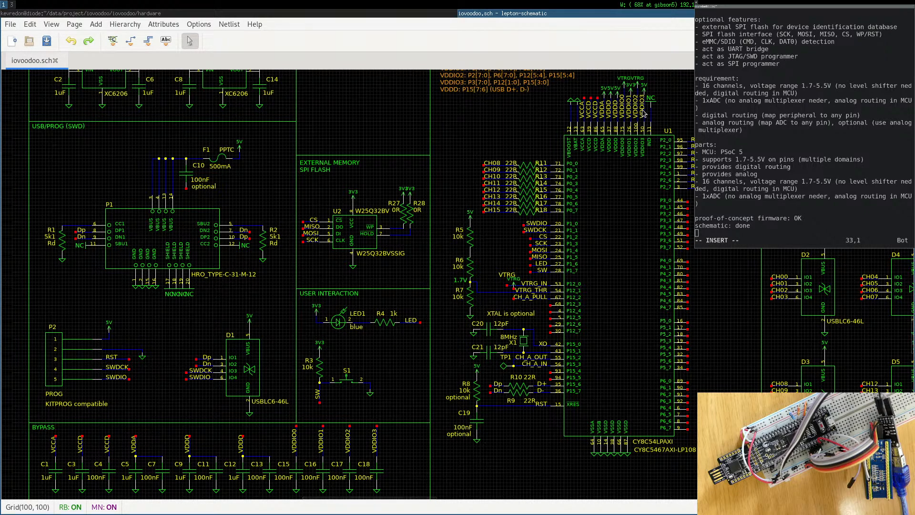
middle_drag(640, 116, 638, 127)
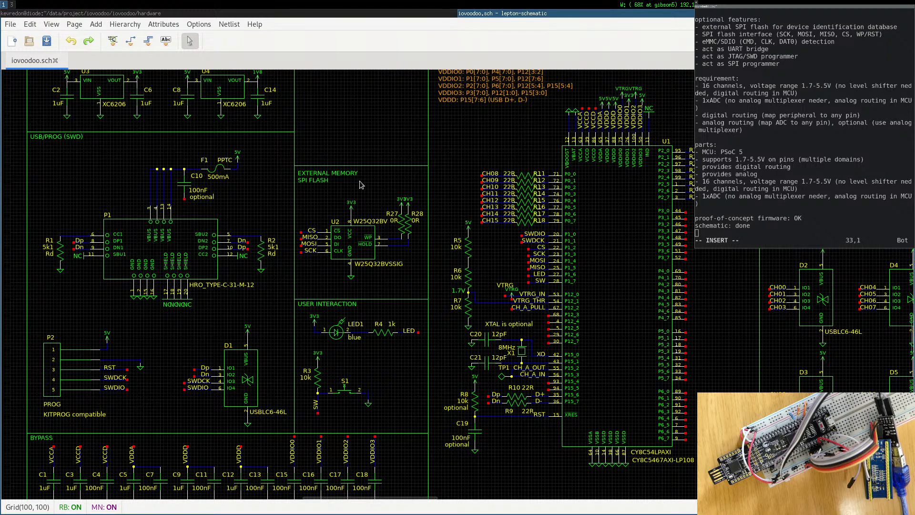
middle_drag(354, 181, 364, 249)
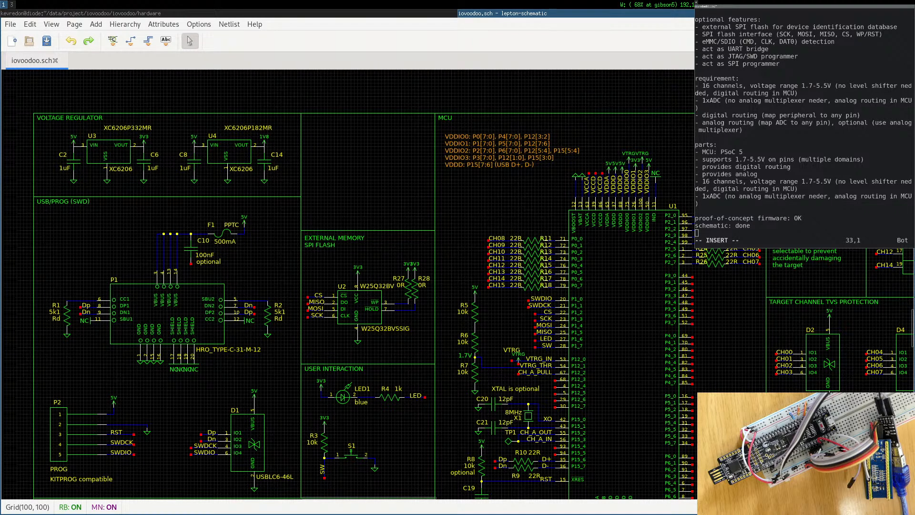
middle_drag(477, 286, 340, 268)
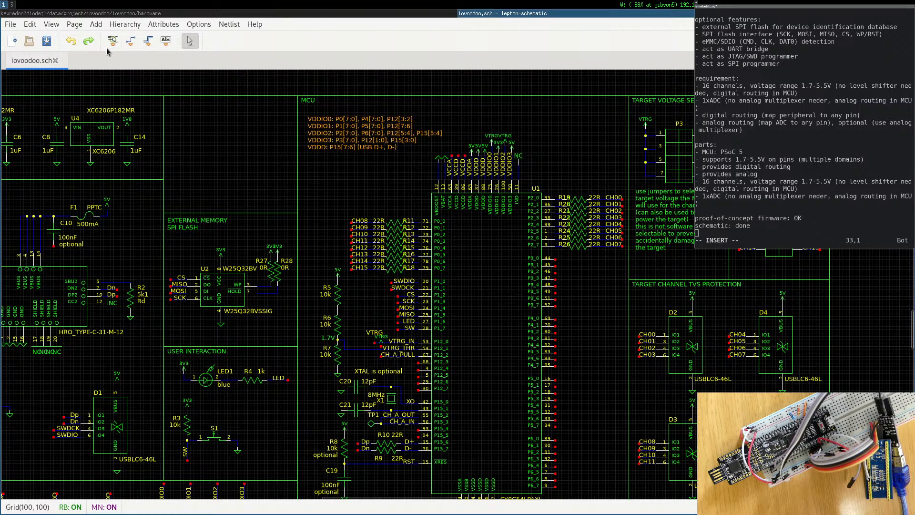
Add the size 10 text note "target voltage input", split over three lines, near the target connector and save the schematic.
click(166, 40)
text(targ )
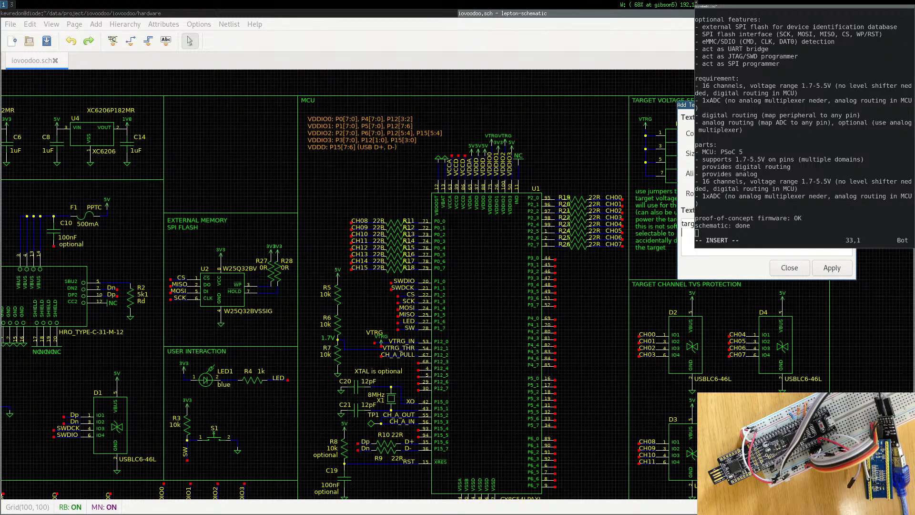
text(volta inpu)
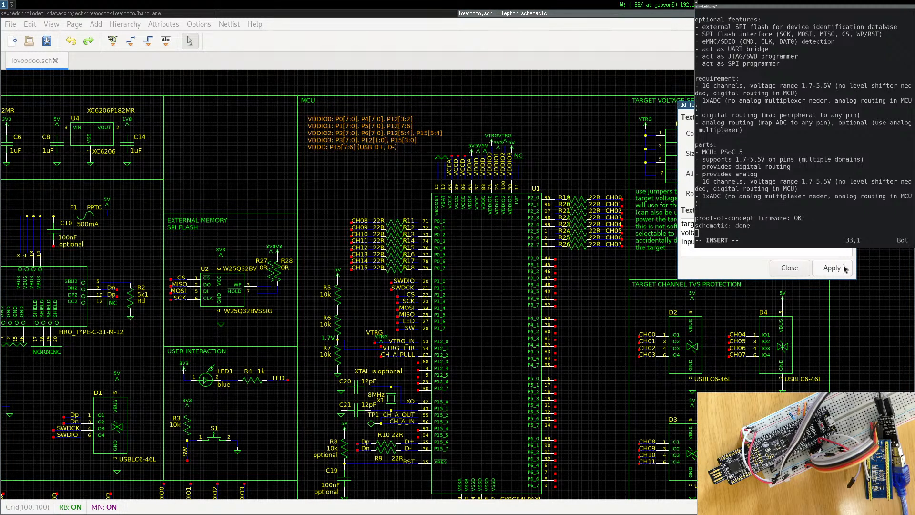
click(844, 269)
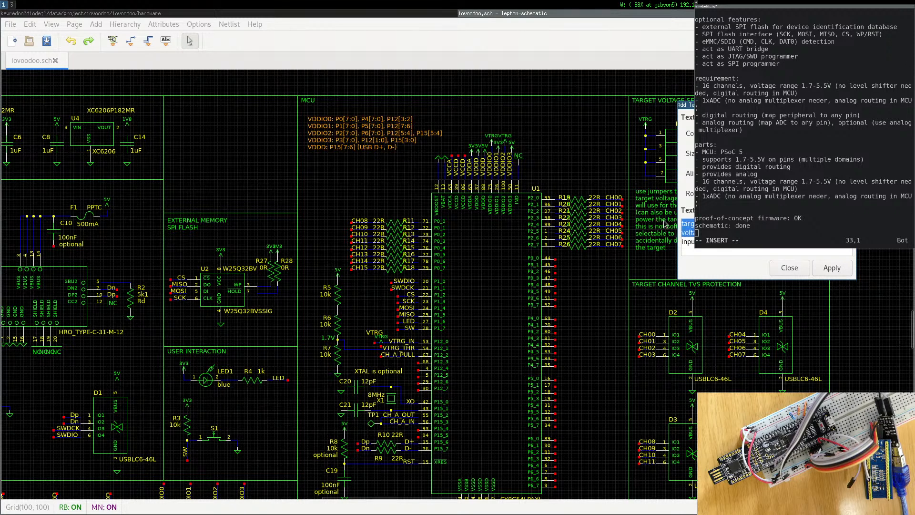
drag(769, 105, 547, 187)
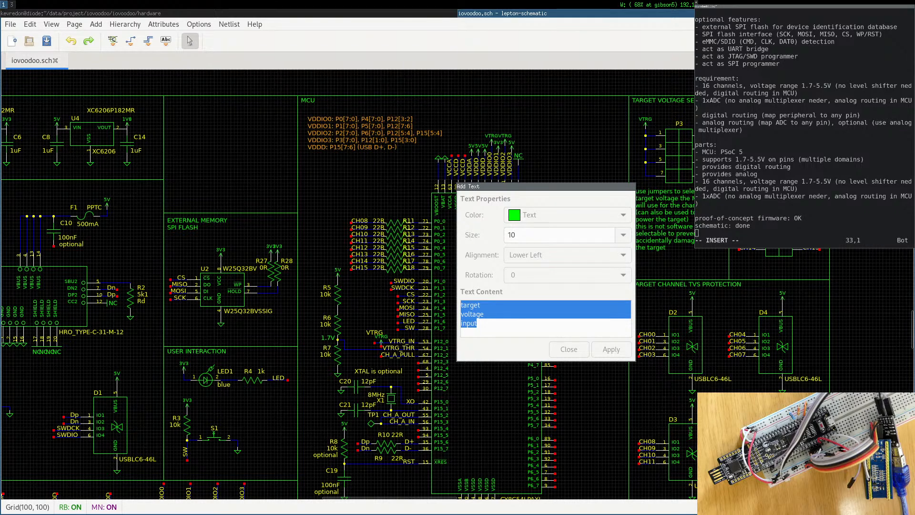
click(734, 157)
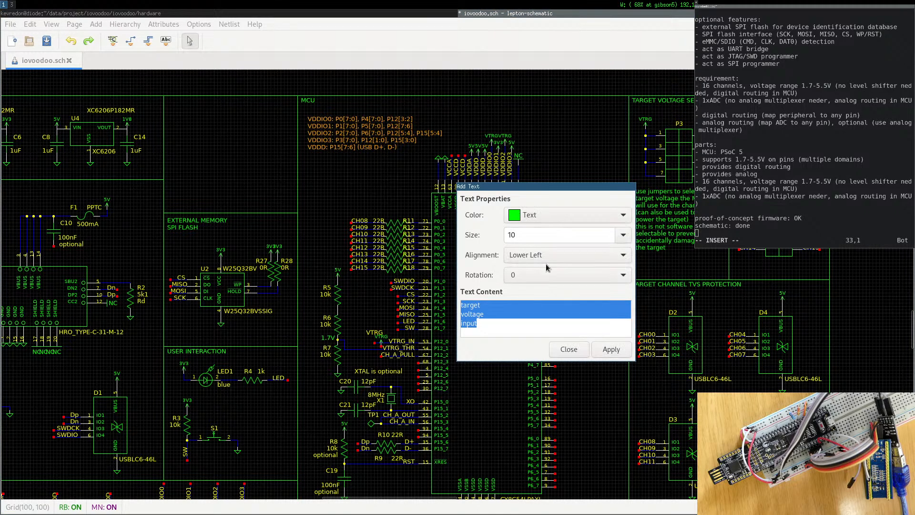
key(Escape)
key(ctrl+s)
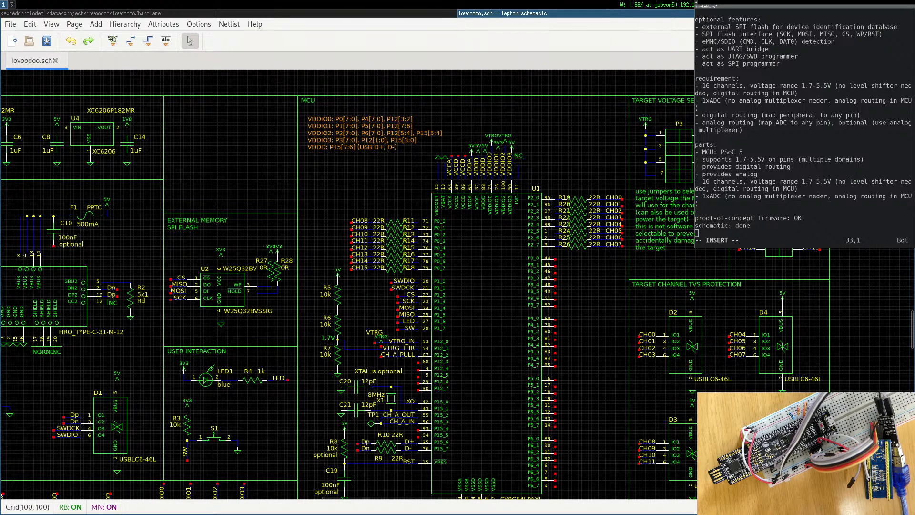
Delete the duplicate VTRG net label above the VTRG_IN net of the MCU.
scroll(703, 270, down, 1)
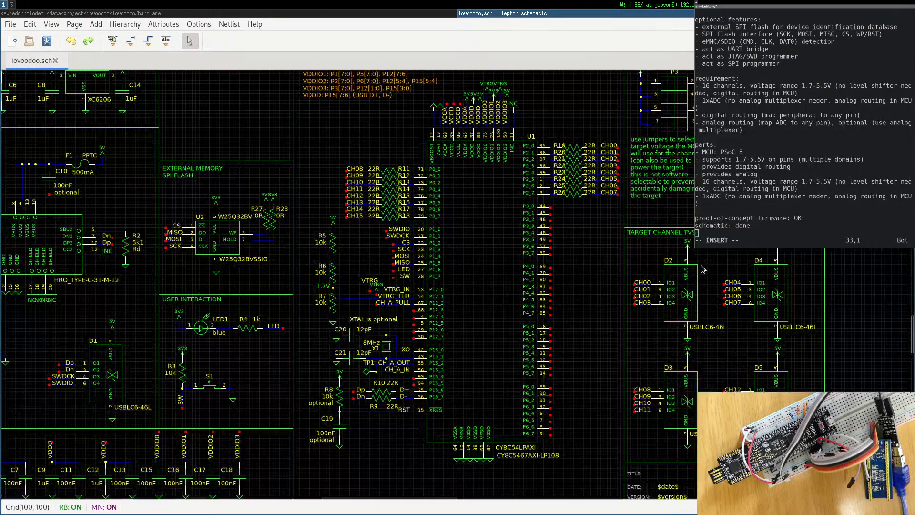
scroll(703, 269, down, 1)
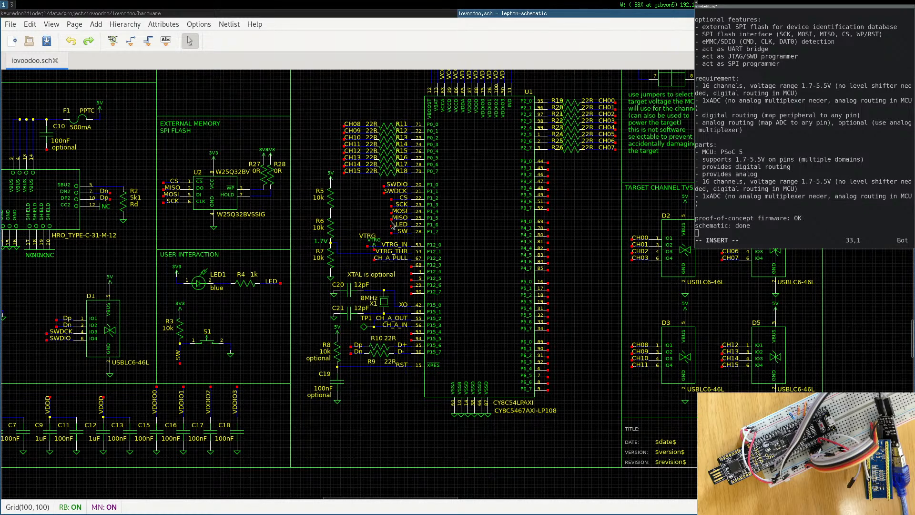
scroll(381, 256, down, 1)
scroll(381, 256, up, 3)
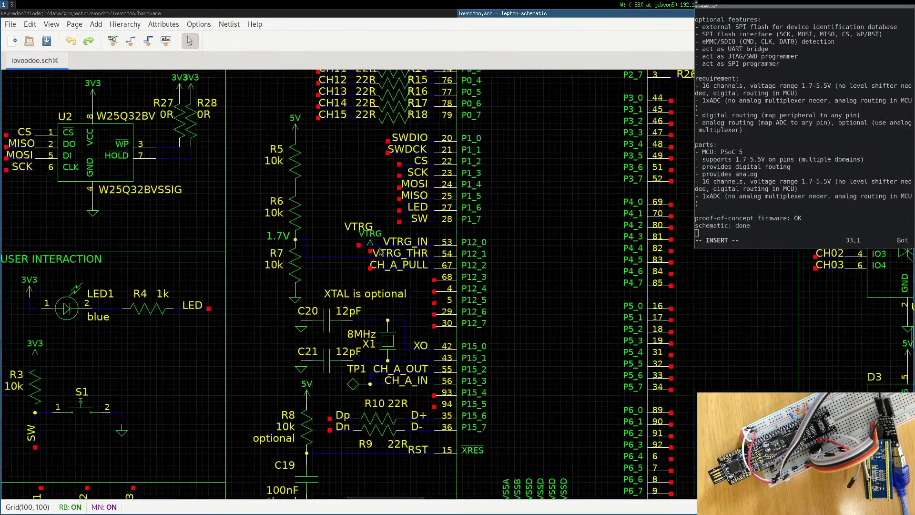
click(373, 251)
click(350, 222)
key(Delete)
Move the VTRG power symbol onto the free end of the VTRG_IN net and save the schematic.
mouse_move(370, 242)
mouse_down()
mouse_move(370, 234)
mouse_move(371, 243)
mouse_up()
click(370, 243)
click(369, 240)
drag(369, 238, 358, 233)
click(373, 196)
key(ctrl+s)
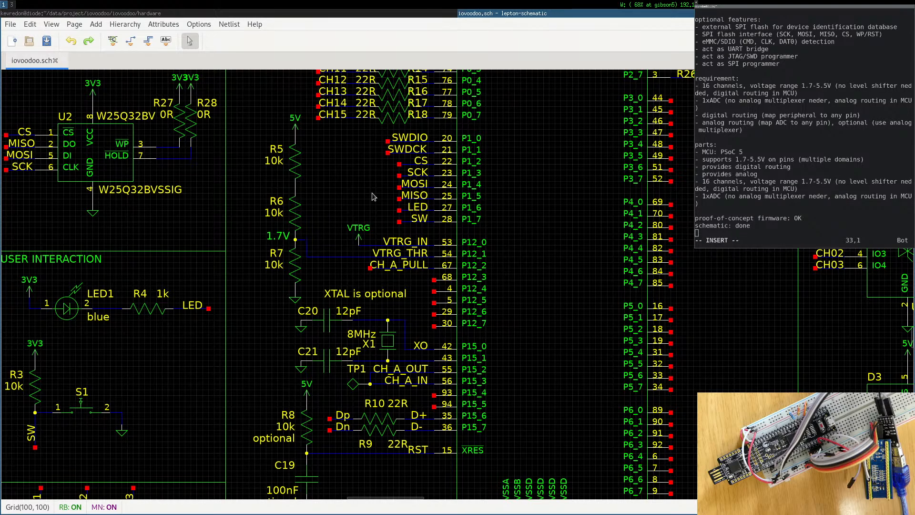
Copy the ground symbol under regulator U4 to the unconnected end of capacitor C10 and save the schematic.
scroll(379, 208, down, 2)
scroll(379, 208, down, 3)
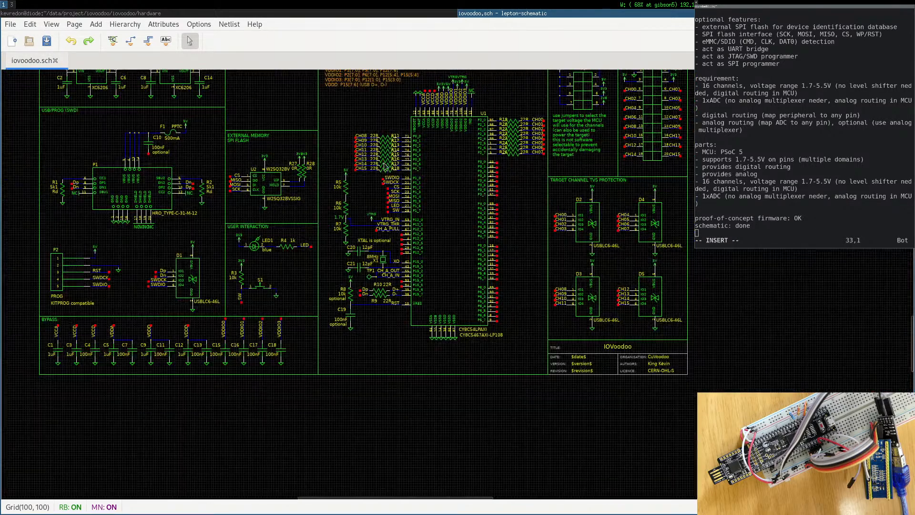
middle_drag(419, 232, 413, 226)
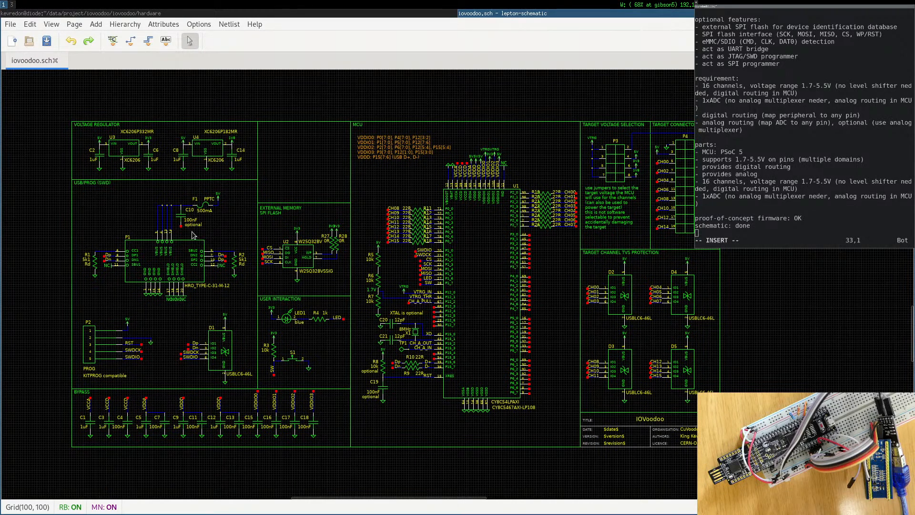
click(206, 169)
click(207, 170)
click(208, 173)
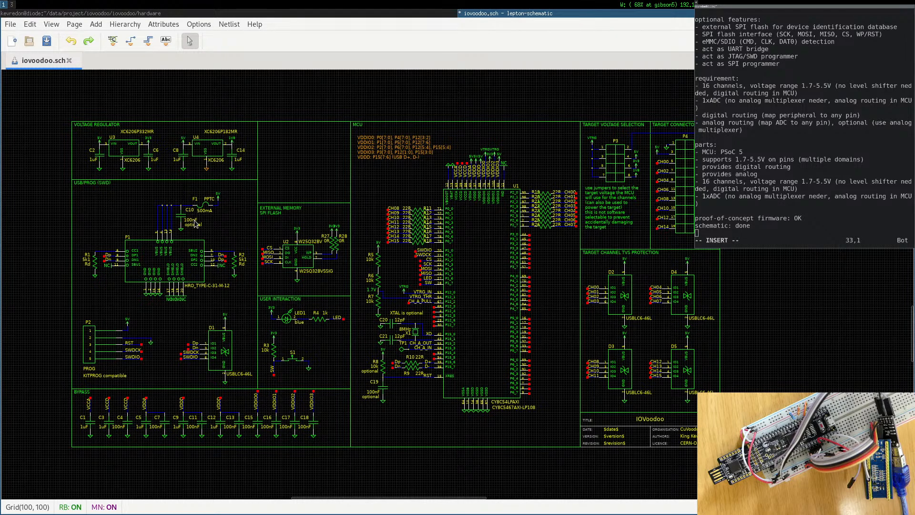
key(ctrl+s)
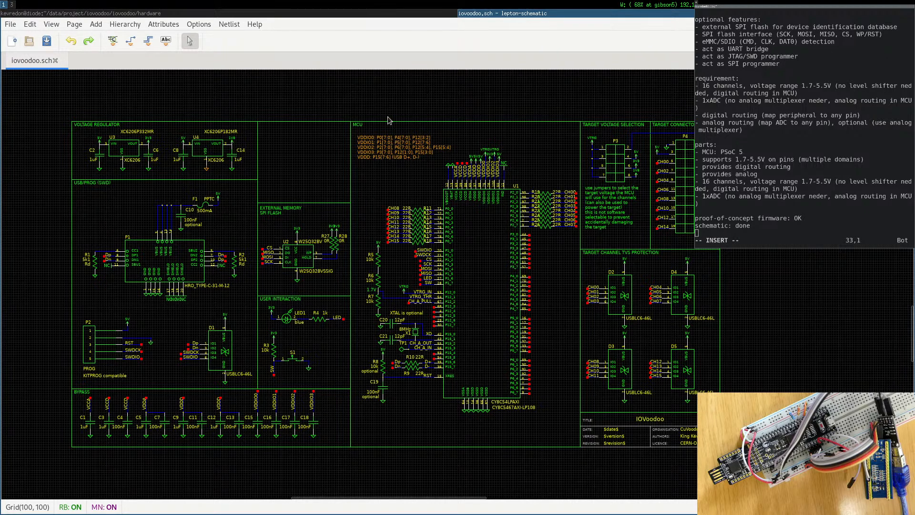
Switch to the terminal in the hardware folder, enlarge its text and run "rake print".
click(251, 13)
key(Return)
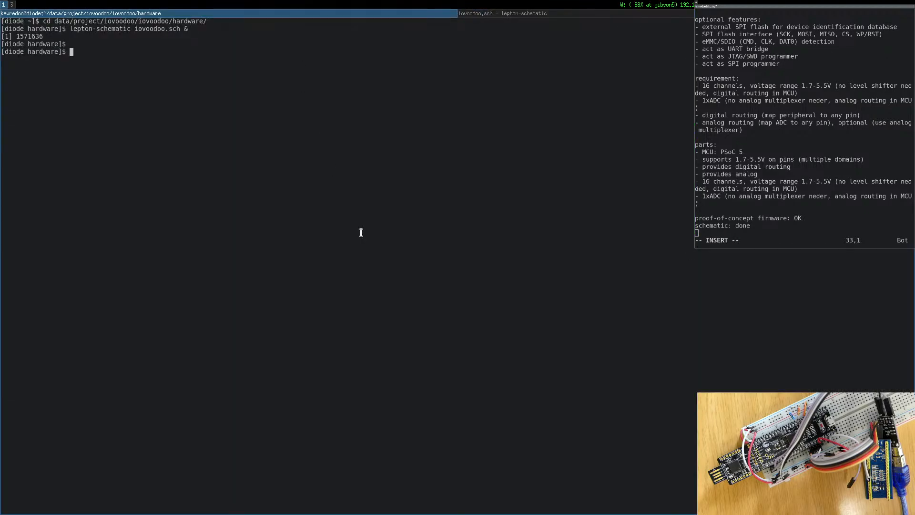
key(ctrl+plus)
key(ctrl+plus)
key(ctrl+plus)
key(ctrl+plus)
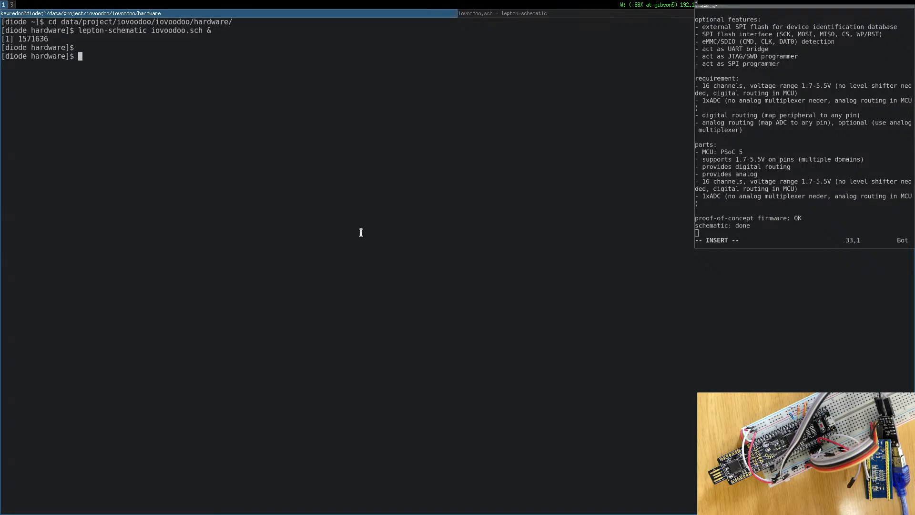
text(rake)
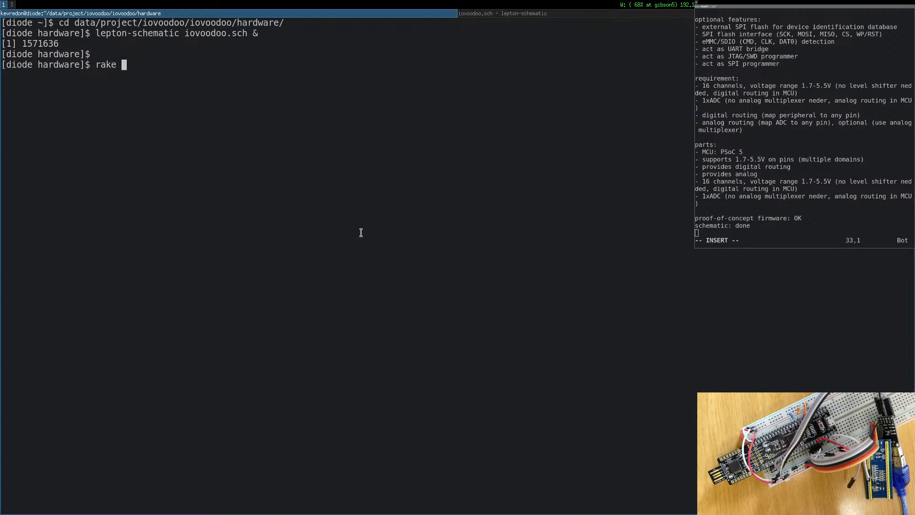
text(print)
key(Return)
Open iovoodoo.sch.pdf from the project's iovoodoo/hardware folder in the file manager and look over the exported schematic.
key(super+e)
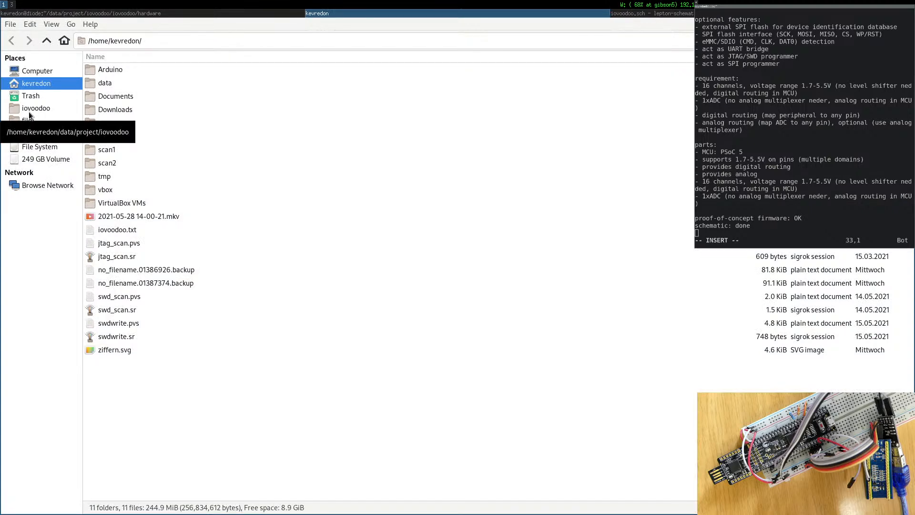
click(30, 108)
double_click(106, 83)
double_click(116, 96)
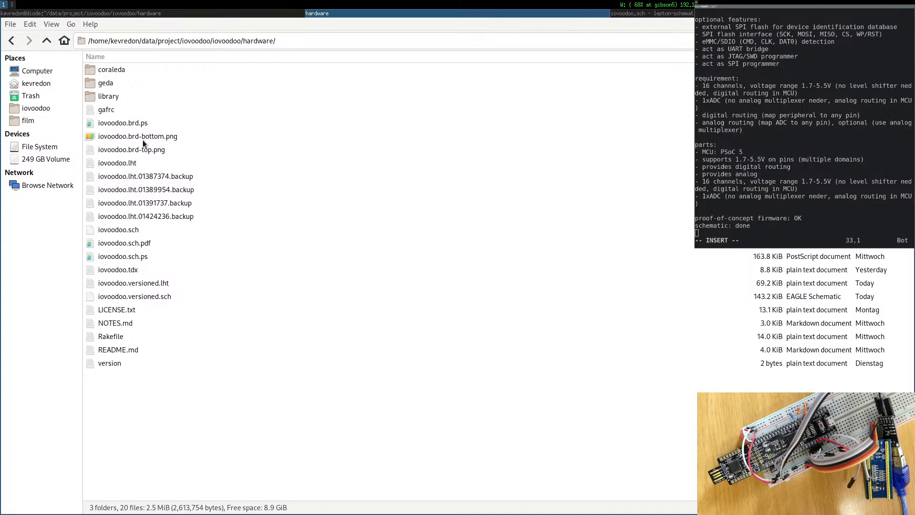
click(129, 243)
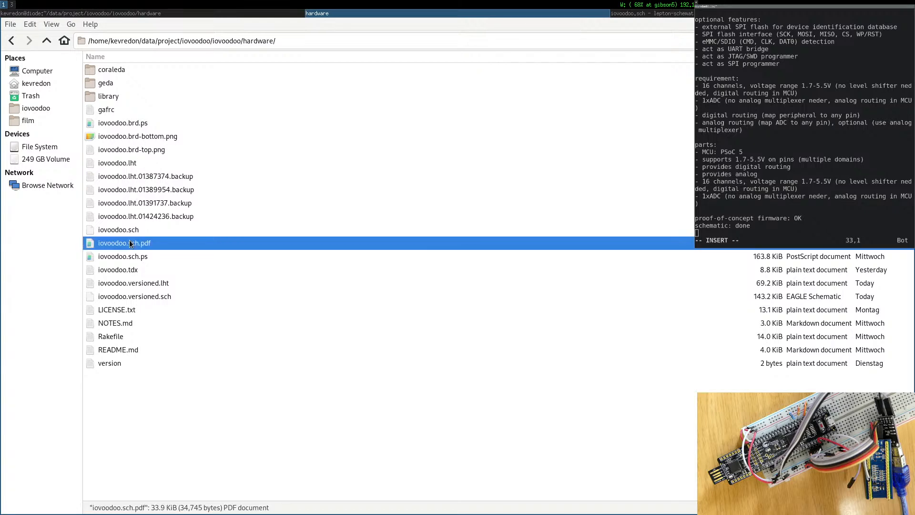
click(136, 259)
double_click(134, 243)
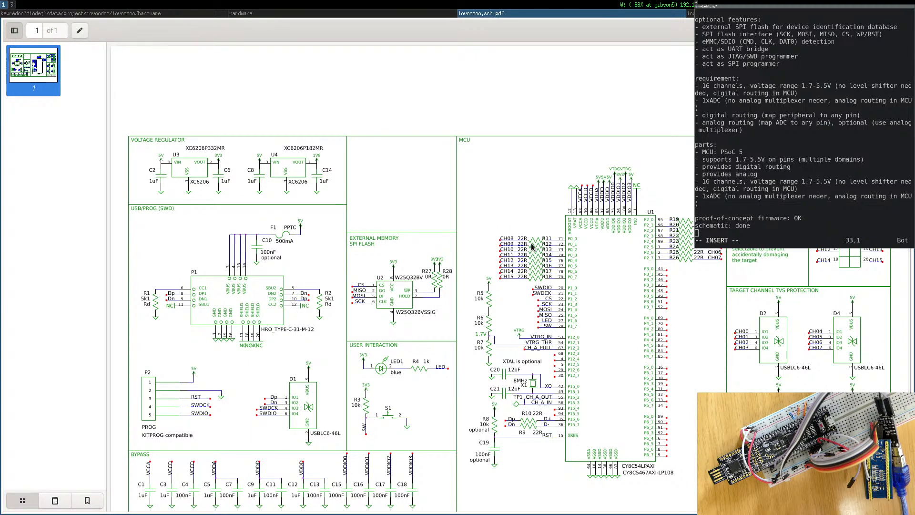
scroll(605, 267, down, 2)
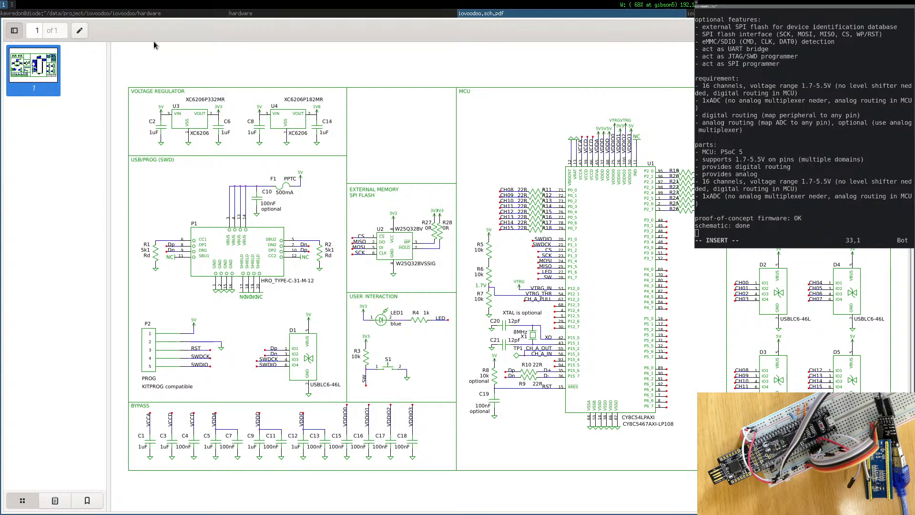
Check the progress of the "rake print" run in the terminal and return to the schematic editor.
click(129, 13)
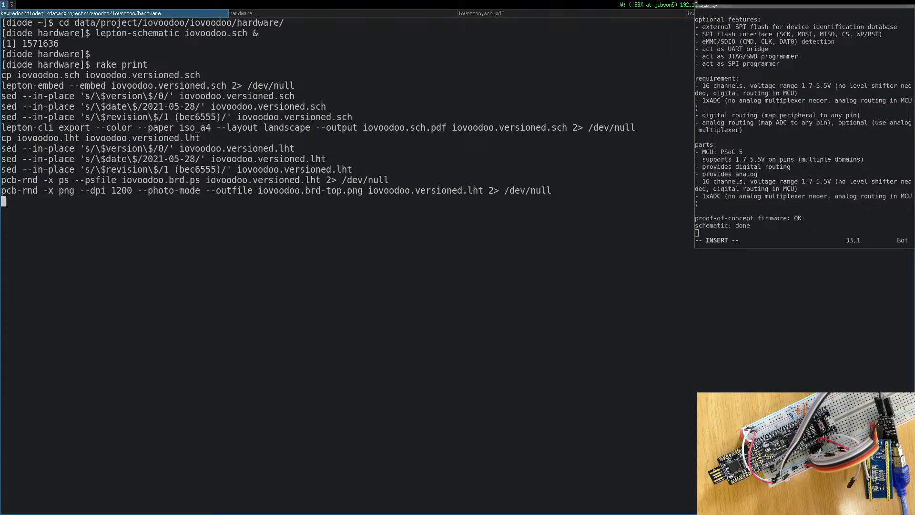
key(super+Left)
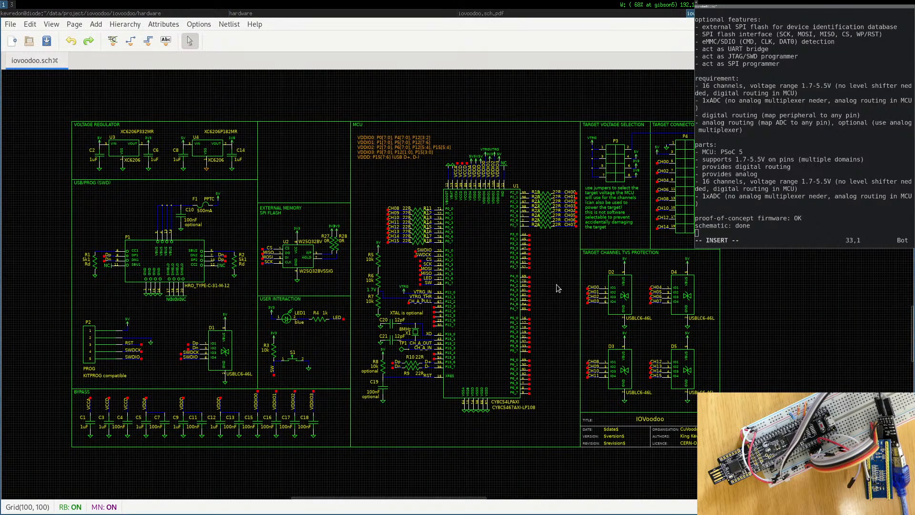
Look at the exported schematic PDF again and check the progress of the "rake print" run in the terminal.
key(super+Left)
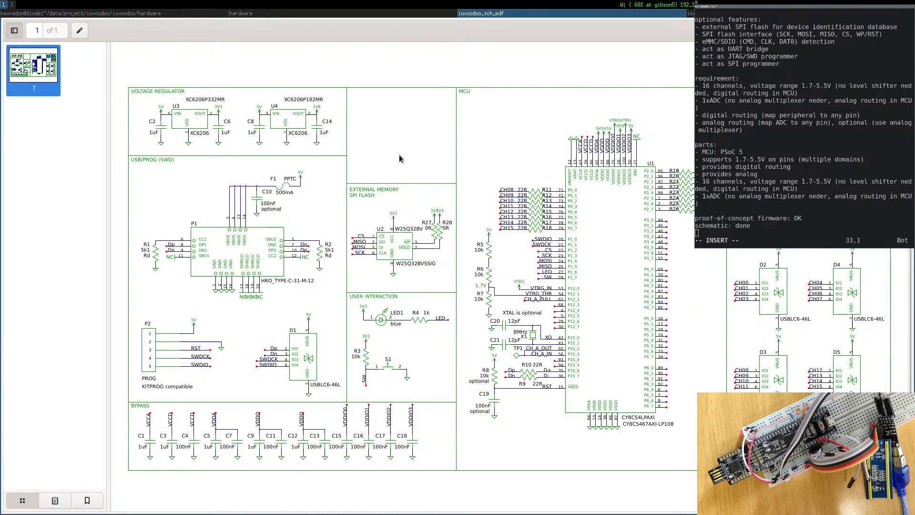
key(super+Right)
key(super+Right)
key(Return)
key(Return)
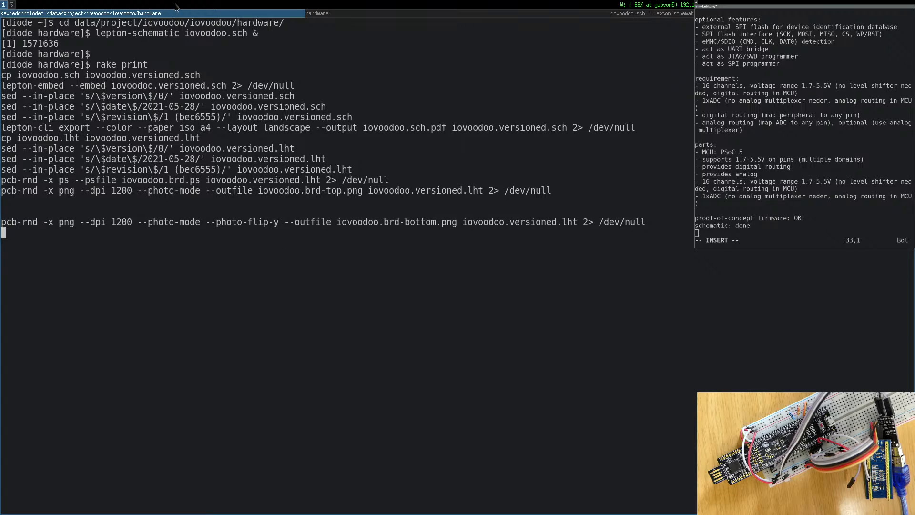
Return to the schematic editor and look up the available ground symbols in the component library with the filter "gnd".
click(614, 11)
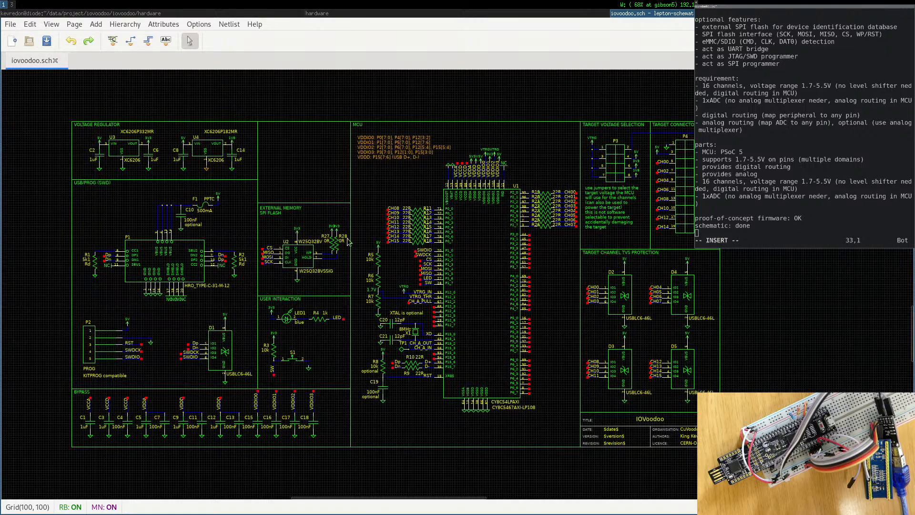
scroll(415, 256, up, 2)
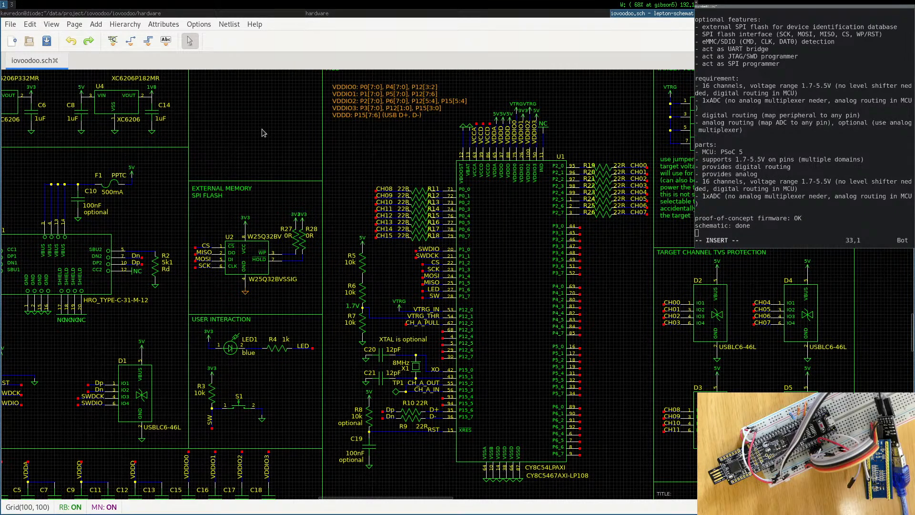
text(i)
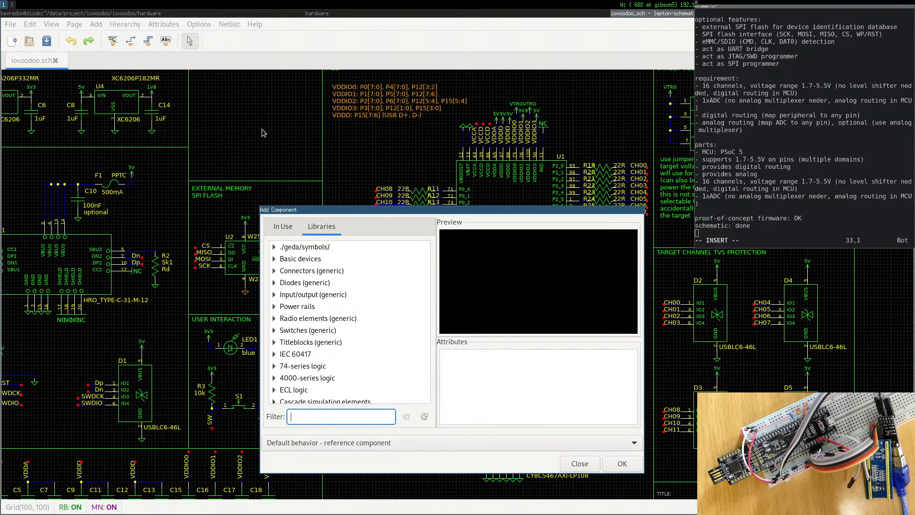
text(gnd)
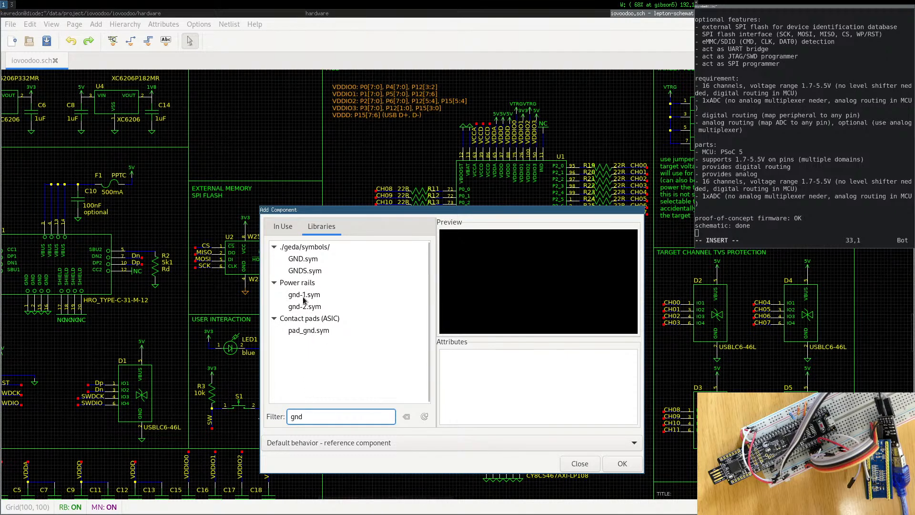
click(305, 295)
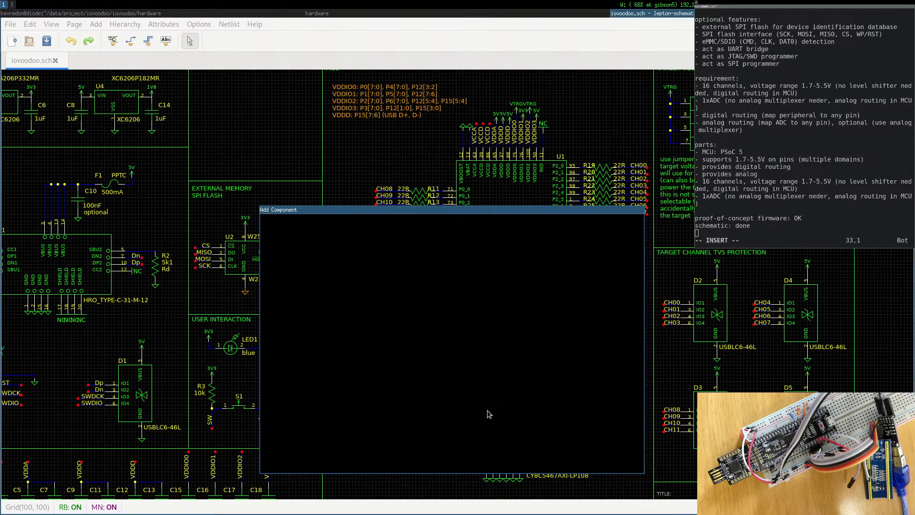
click(581, 464)
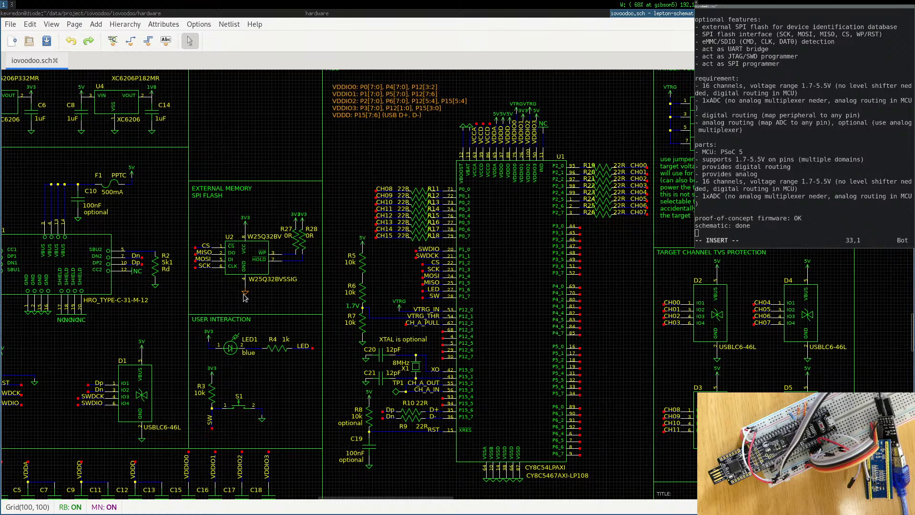
Search the component library for "3v3" and "3.3" power symbols, preview 3.3V-plus-1.sym, and view the attributes of flash chip U2.
click(296, 220)
key(i)
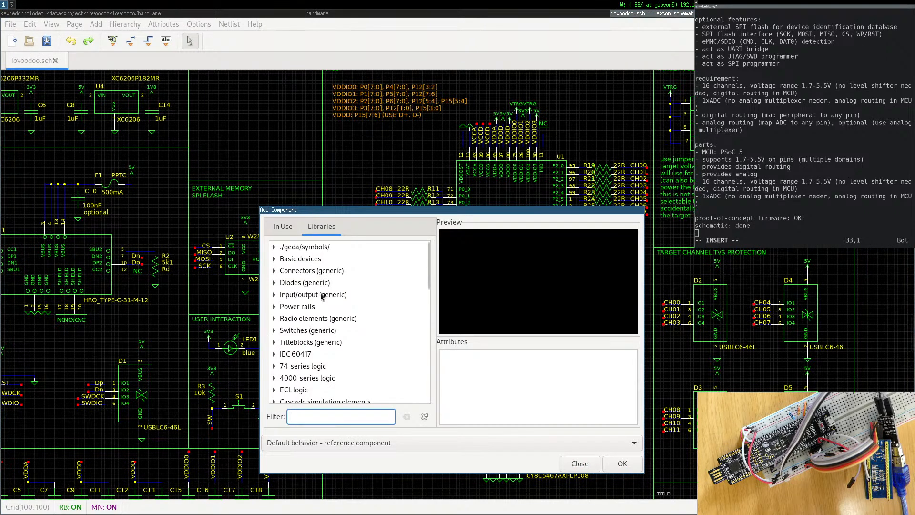
text(3v3)
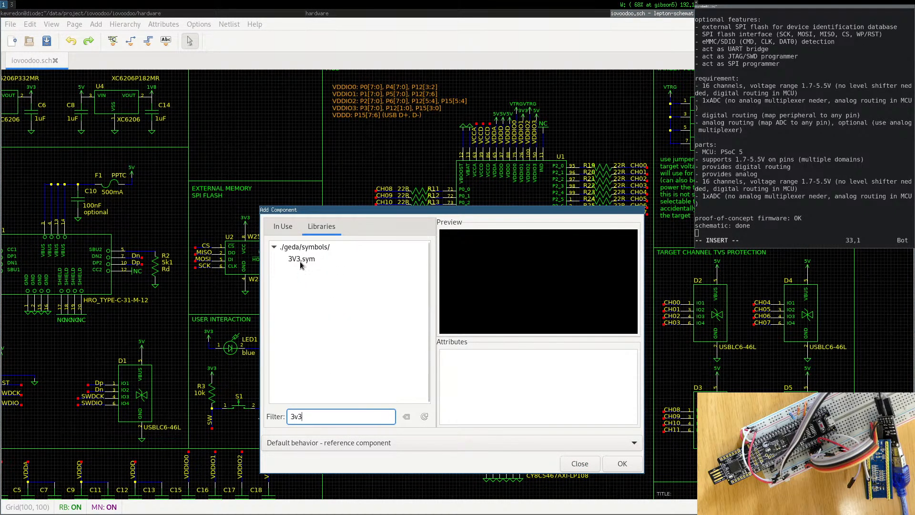
click(300, 262)
key(Up)
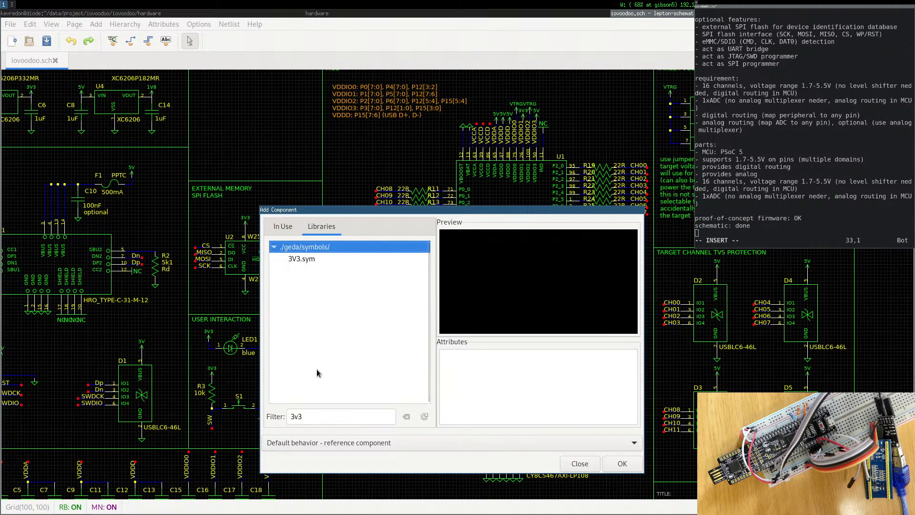
click(316, 419)
key(BackSpace)
key(BackSpace)
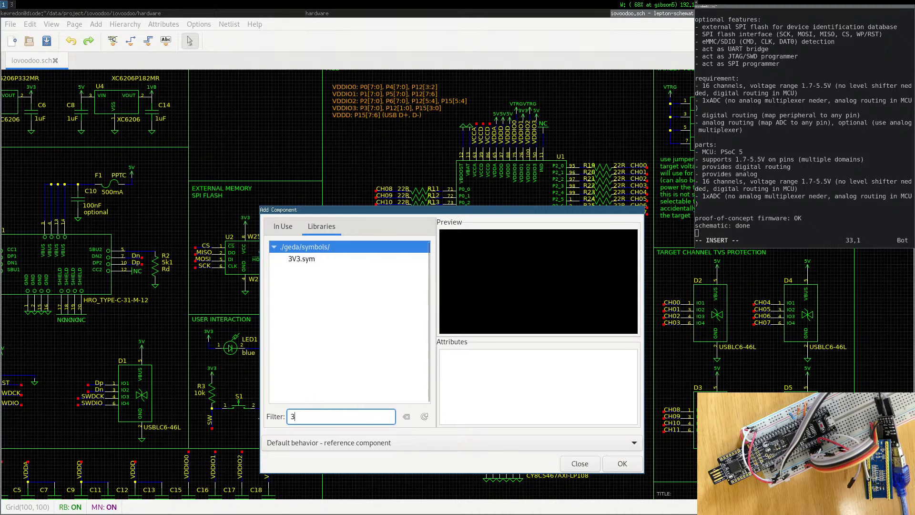
text(.3)
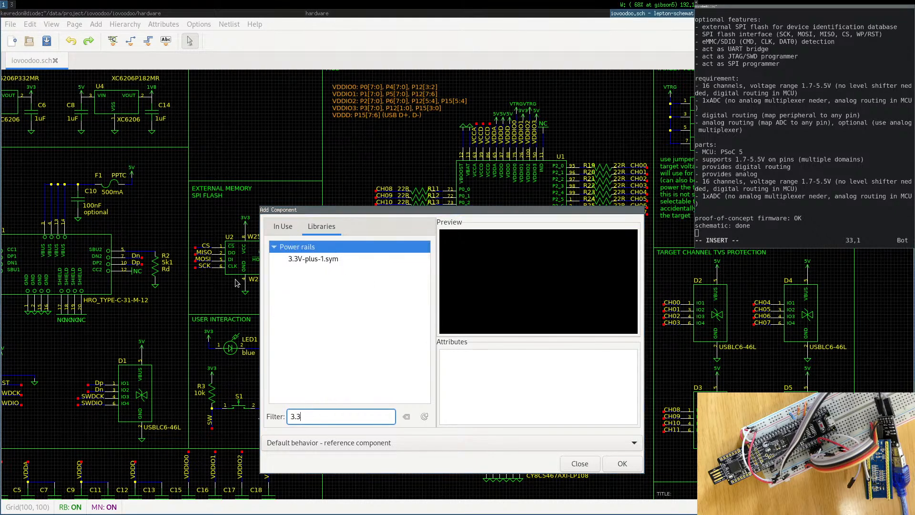
click(322, 260)
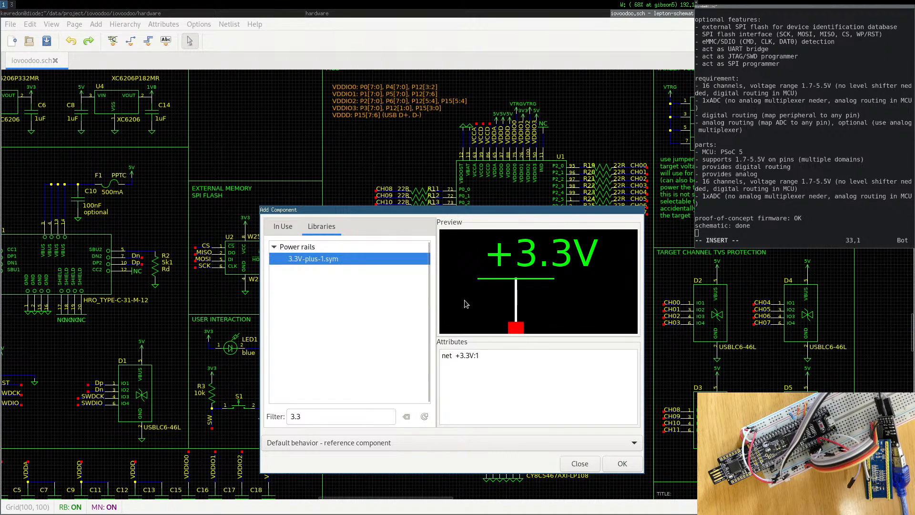
click(579, 463)
double_click(245, 258)
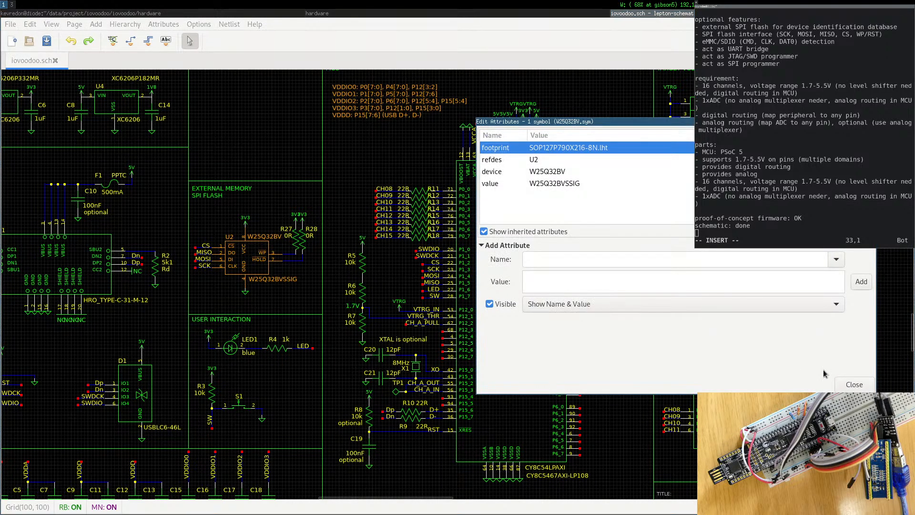
key(Escape)
Switch to the terminal in the hardware folder and run "git status".
click(159, 13)
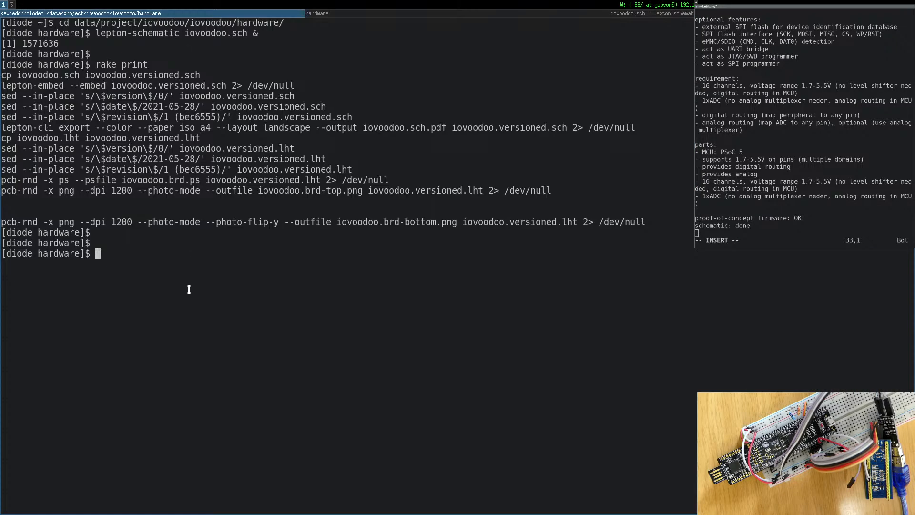
text(git status)
key(Return)
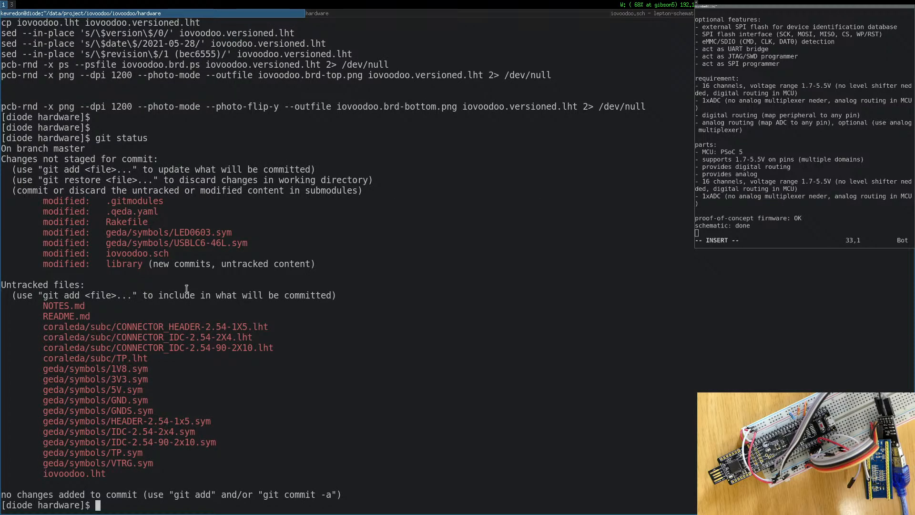
Compose a "git add" command for geda/symbols/LED0603.sym and geda/symbols/USBLC6-46L.sym, without running it.
text(git add)
double_click(148, 233)
middle_click(333, 415)
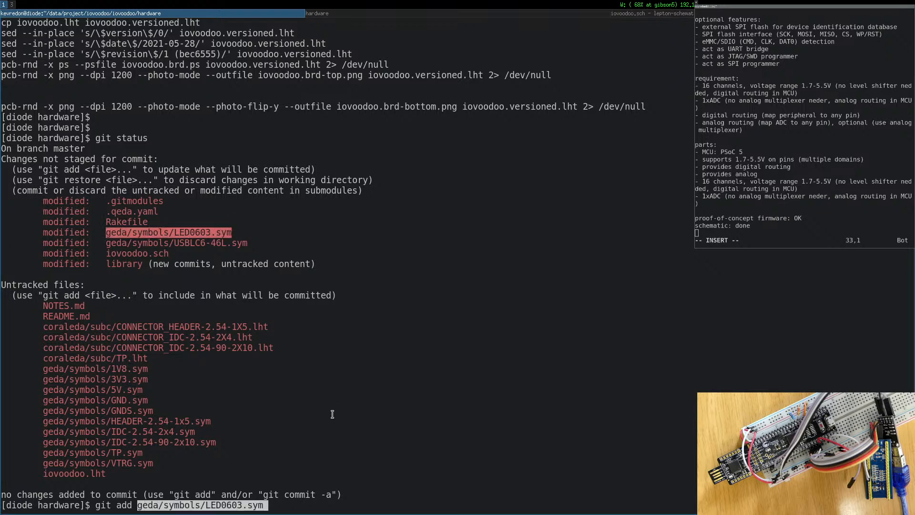
double_click(190, 243)
middle_click(333, 435)
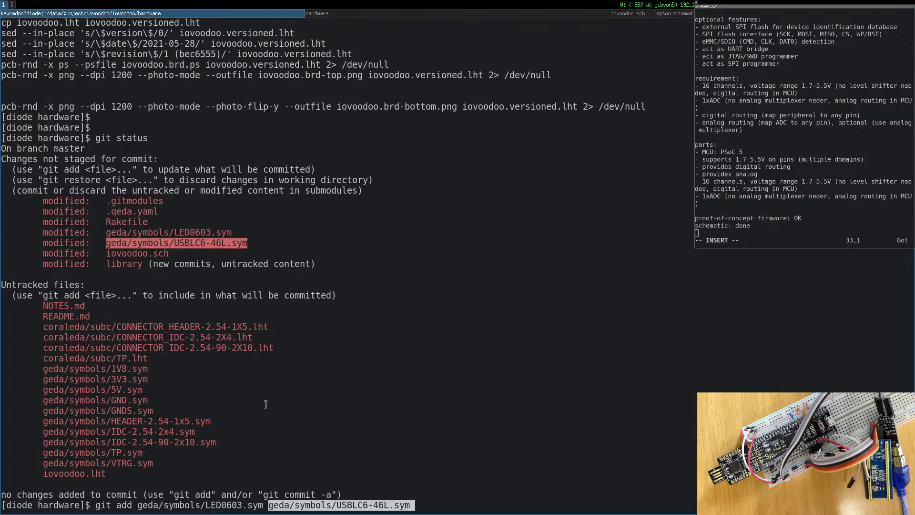
double_click(153, 327)
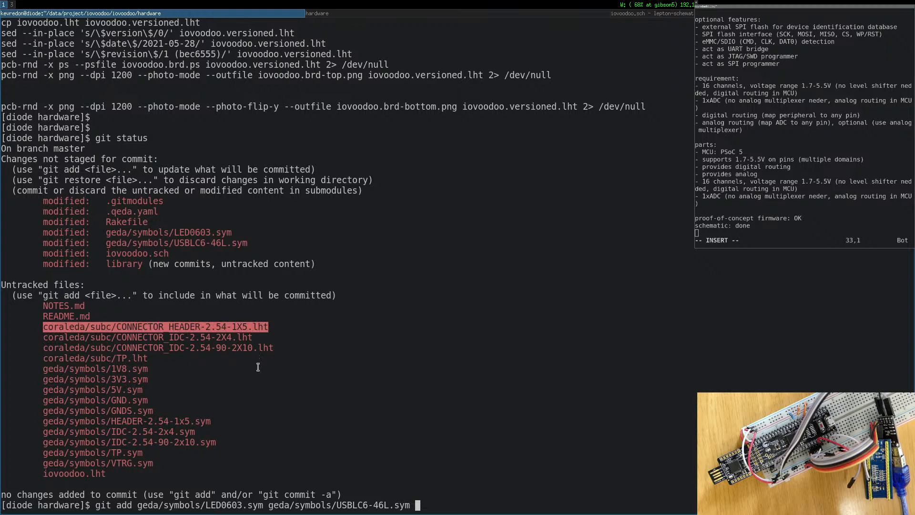
middle_click(341, 380)
key(BackSpace)
key(BackSpace)
key(BackSpace)
key(BackSpace)
key(BackSpace)
key(BackSpace)
key(BackSpace)
key(BackSpace)
key(BackSpace)
key(BackSpace)
key(BackSpace)
key(BackSpace)
key(BackSpace)
key(BackSpace)
key(BackSpace)
key(BackSpace)
key(BackSpace)
key(BackSpace)
key(BackSpace)
key(BackSpace)
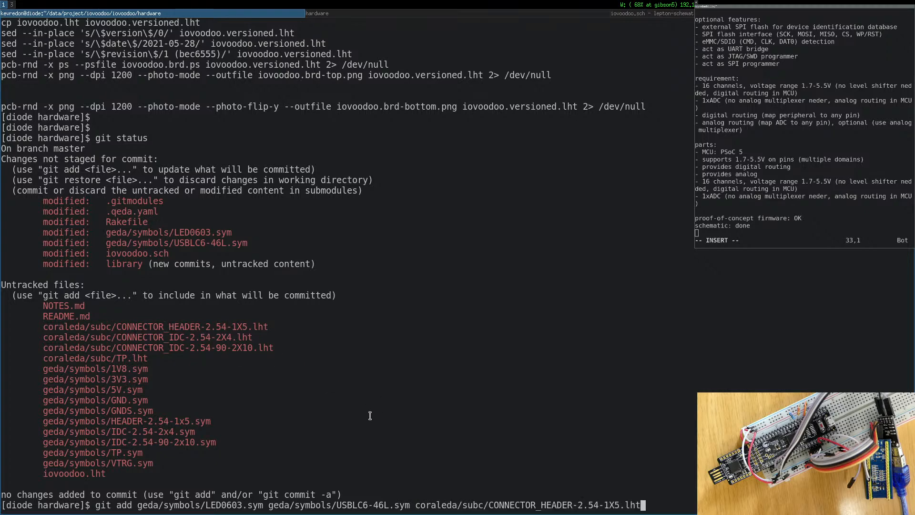
key(BackSpace)
key(BackSpace)
key(BackSpace)
key(BackSpace)
key(BackSpace)
key(BackSpace)
key(BackSpace)
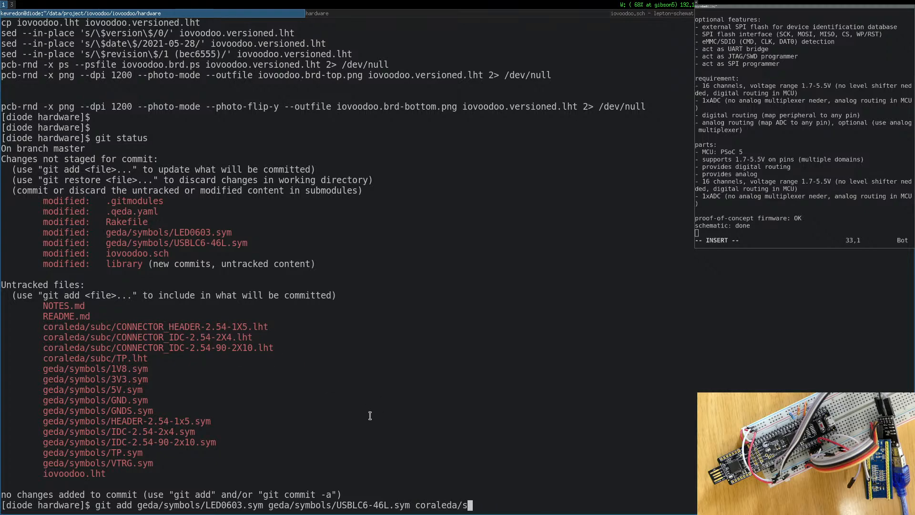
key(BackSpace)
key(BackSpace)
key(BackSpace)
key(BackSpace)
key(BackSpace)
key(BackSpace)
key(BackSpace)
key(BackSpace)
key(BackSpace)
key(BackSpace)
Compare the modified symbol files with the untracked ones in the git status listing, marking individual file names.
double_click(165, 233)
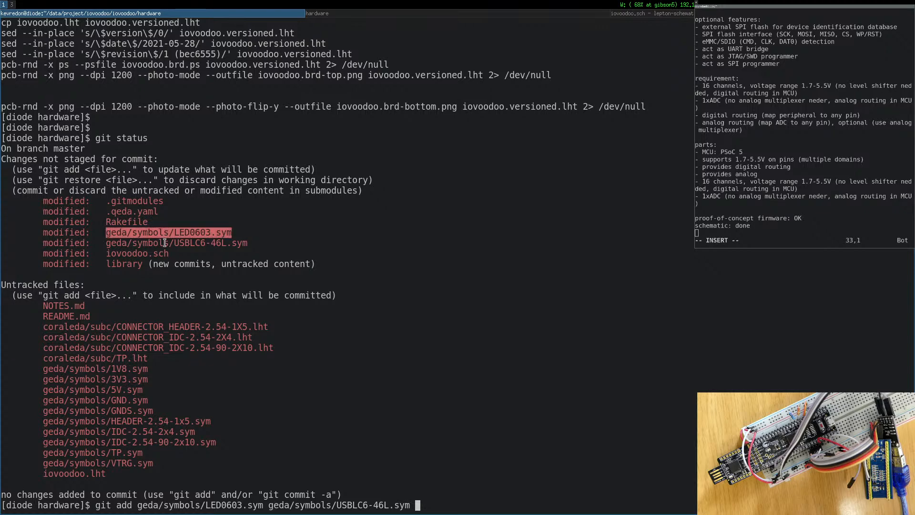
double_click(165, 244)
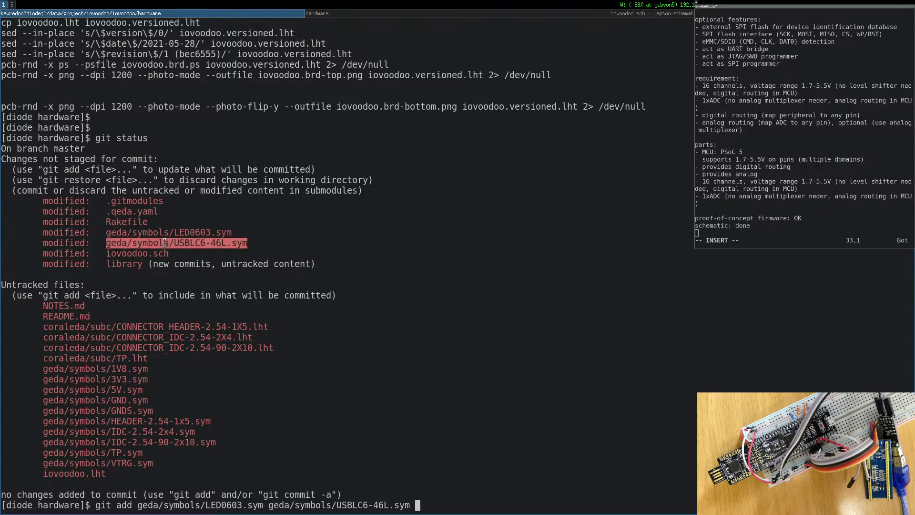
double_click(154, 422)
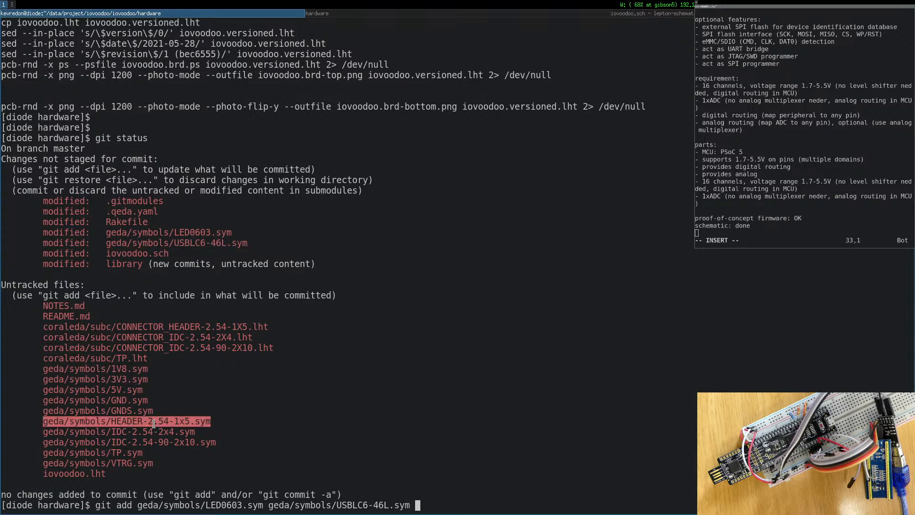
double_click(200, 233)
click(199, 246)
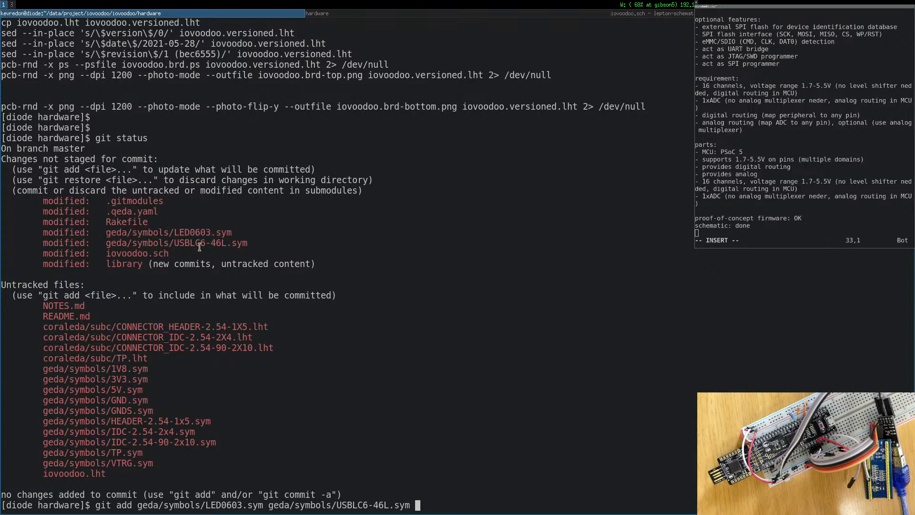
double_click(199, 245)
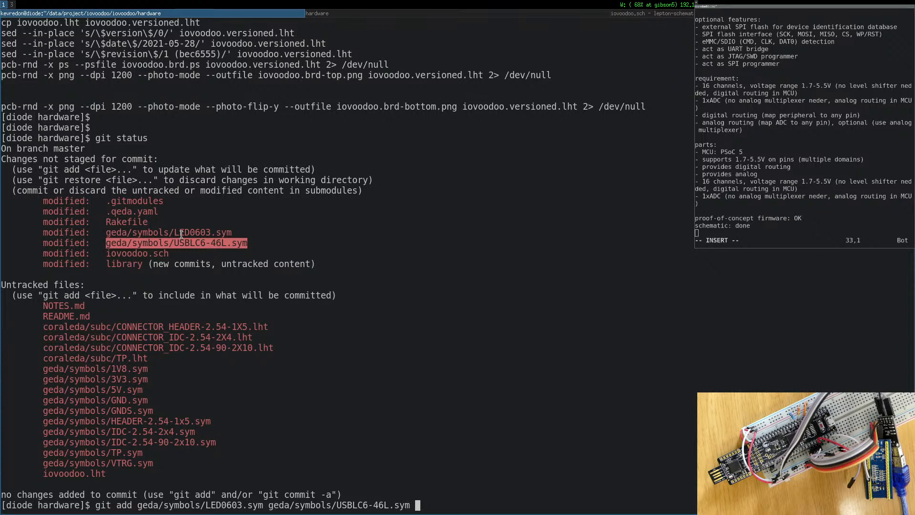
double_click(181, 233)
triple_click(181, 234)
double_click(181, 233)
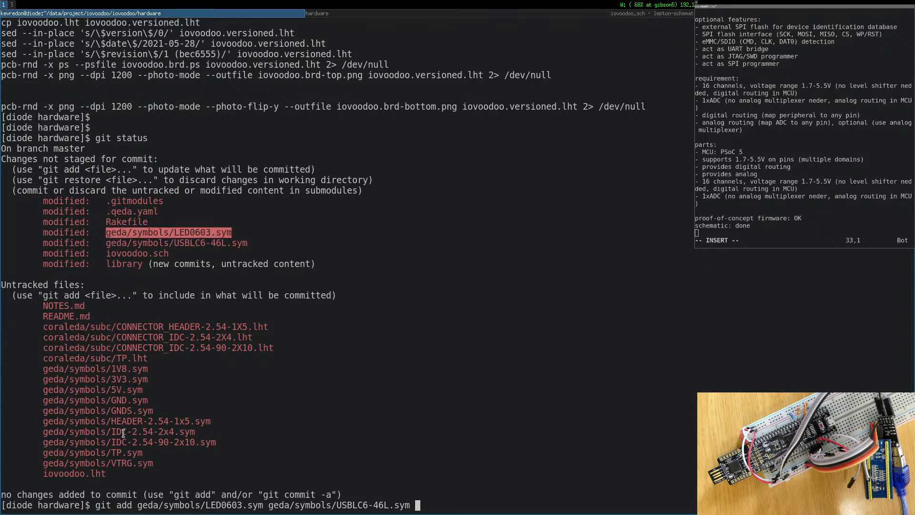
double_click(125, 422)
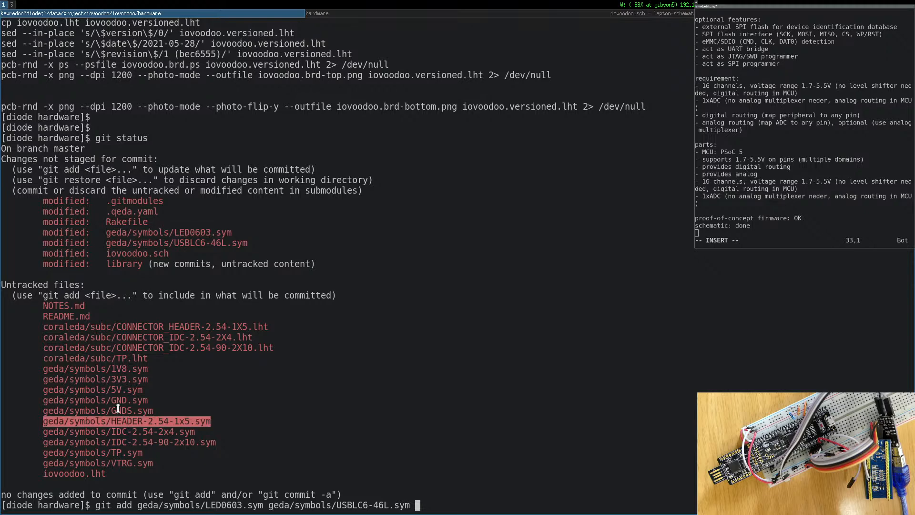
double_click(126, 370)
key(super+c)
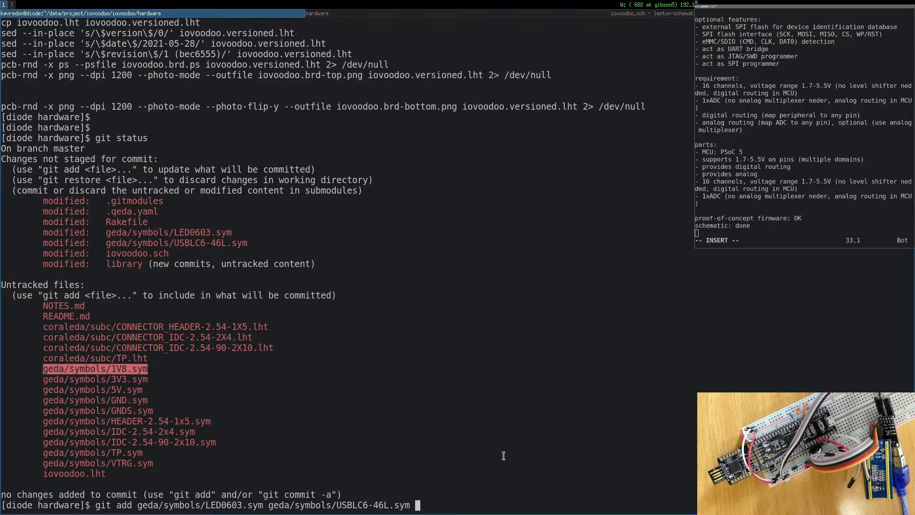
Stage the two modified symbol files and commit them with the message "parts: fix line thickness in symbols".
key(Return)
text(git commit -m ")
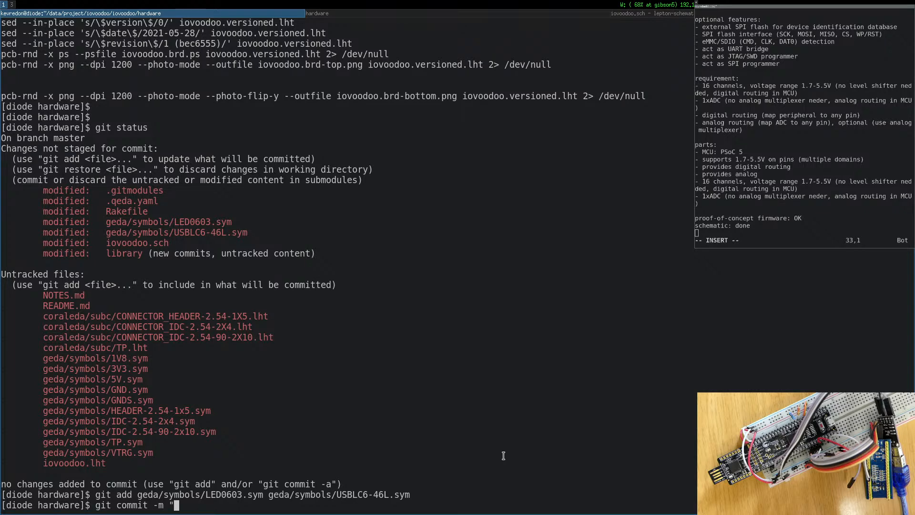
text(parts:)
text(fix line)
text(thi)
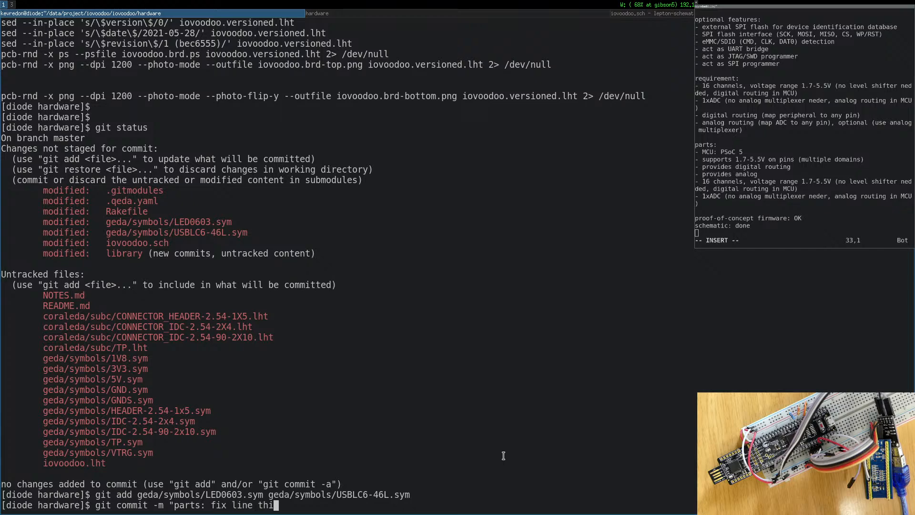
text(ckness in symb)
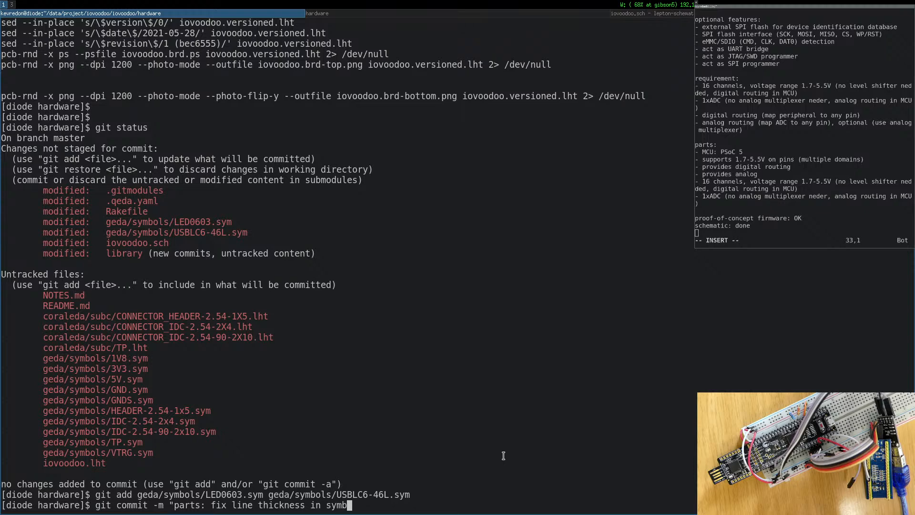
text(ols")
key(Return)
Try to check the repository status again after the symbol commit.
text(g)
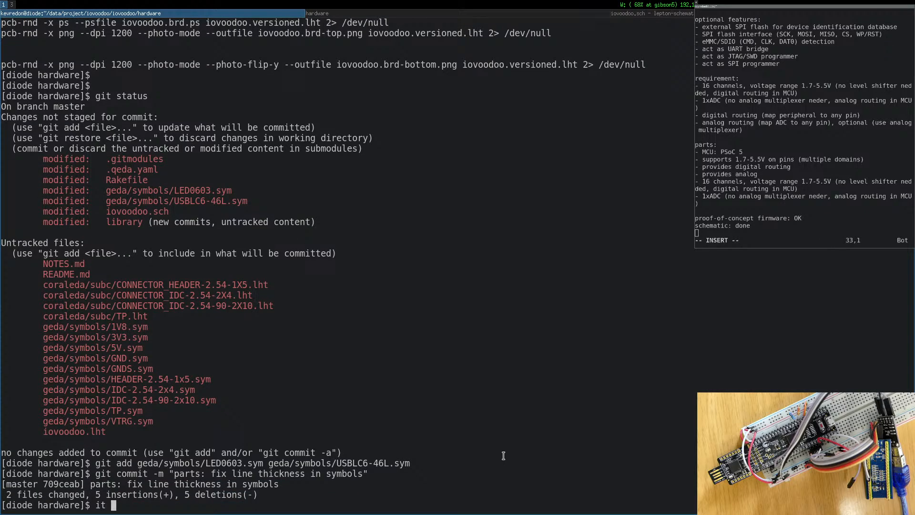
text(iut status)
key(BackSpace)
key(BackSpace)
text(us)
key(Return)
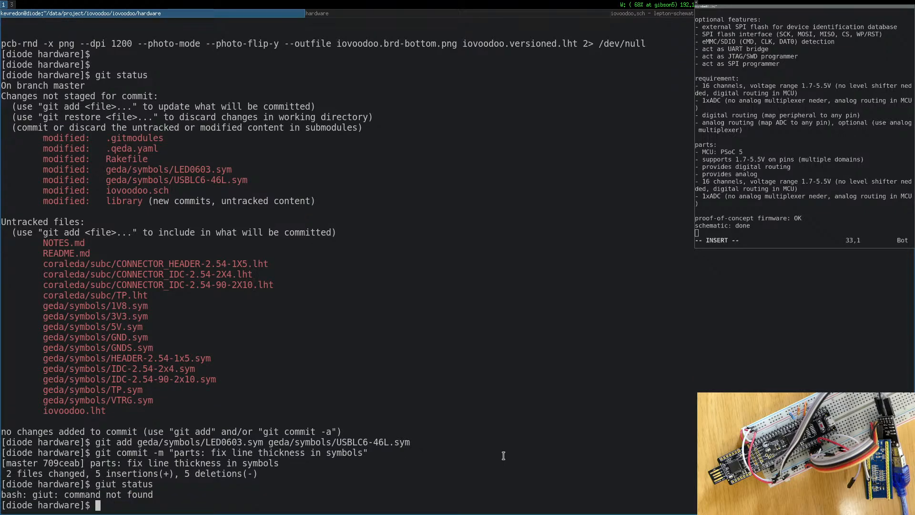
Check the repository's git status to list the remaining modified and untracked files.
text(git statis)
key(Return)
key(Up)
key(BackSpace)
key(BackSpace)
text(us)
key(Return)
Stage the power symbols 1V8.sym, 3V3.sym, 5V.sym, GND.sym and VTRG.sym from geda/symbols with git add.
text(git add)
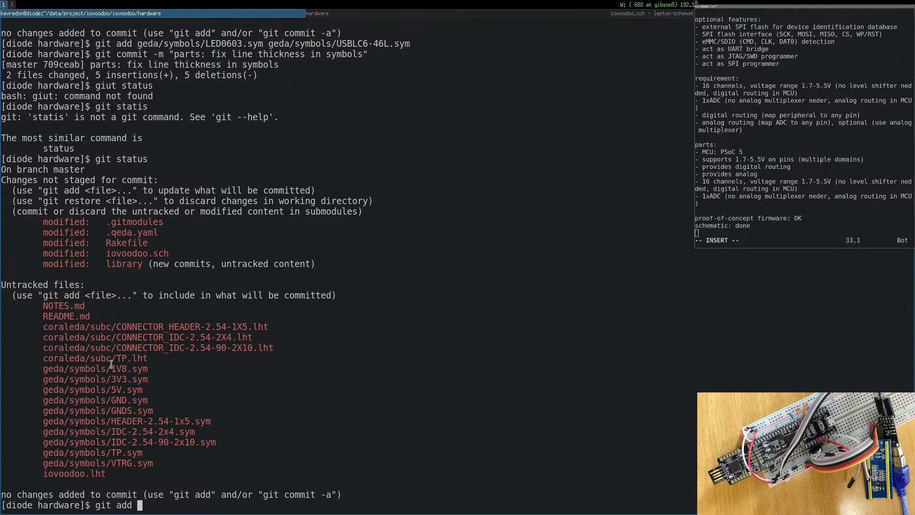
double_click(111, 369)
middle_click(257, 418)
double_click(115, 379)
middle_click(213, 394)
double_click(136, 389)
middle_click(191, 403)
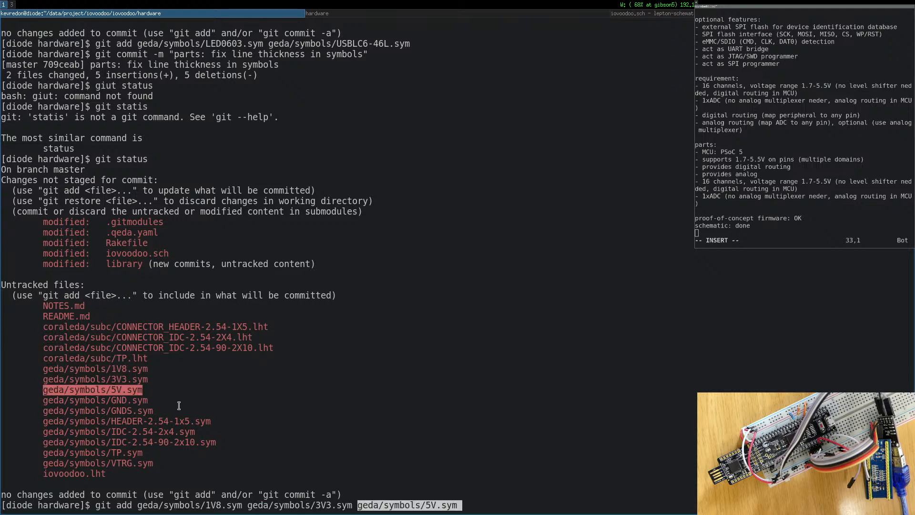
double_click(141, 400)
middle_click(281, 428)
double_click(134, 410)
key(super+c)
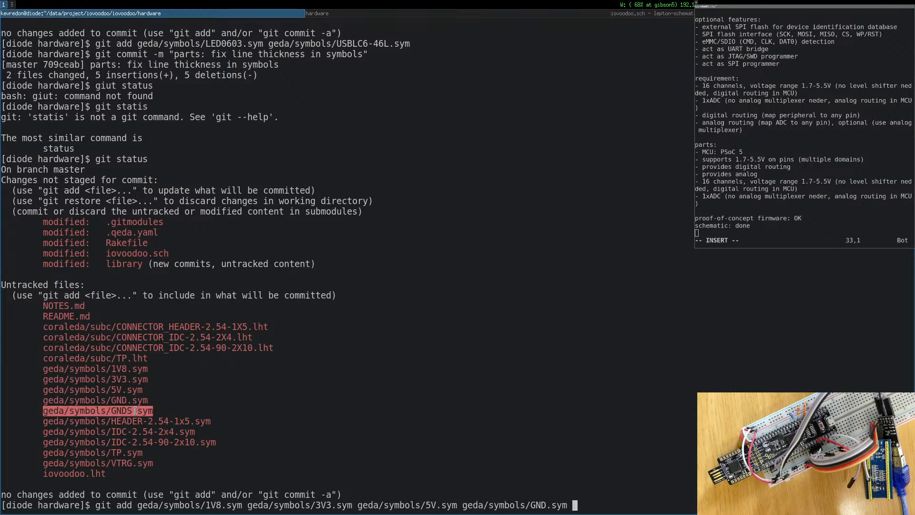
double_click(119, 463)
middle_click(599, 409)
key(Return)
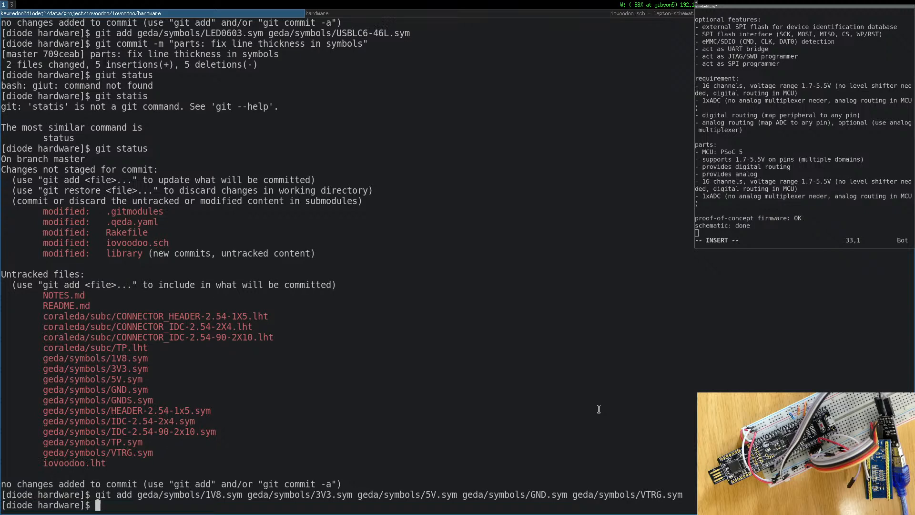
Delete the untracked symbol file geda/symbols/GNDS.sym.
text(g)
key(BackSpace)
text(rm)
double_click(99, 399)
middle_click(276, 401)
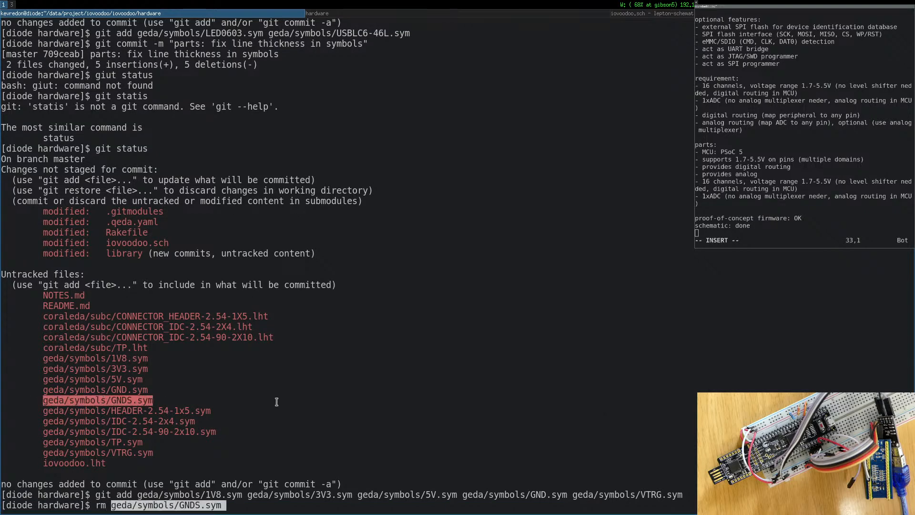
key(Return)
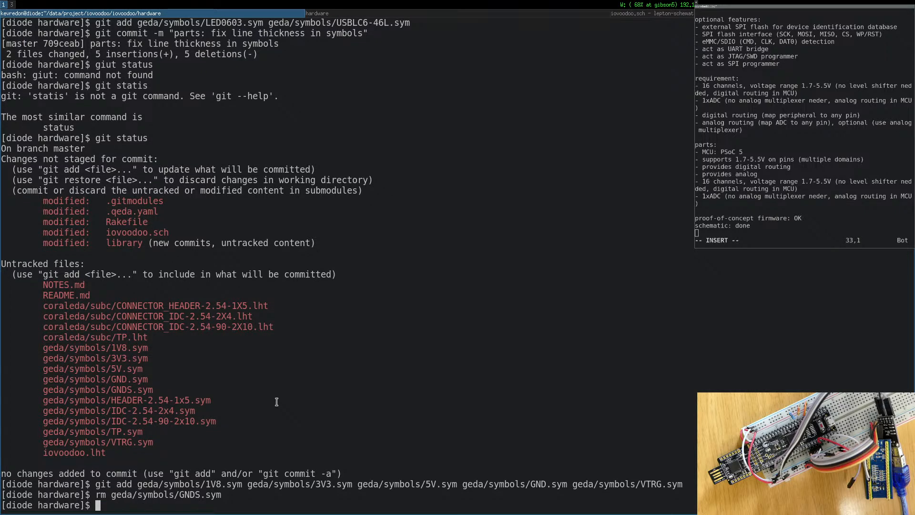
Commit the staged power symbols with the message "parts: add custom power symbols" and recheck the git status.
text(git commit .m)
key(BackSpace)
key(BackSpace)
text(-m "parts)
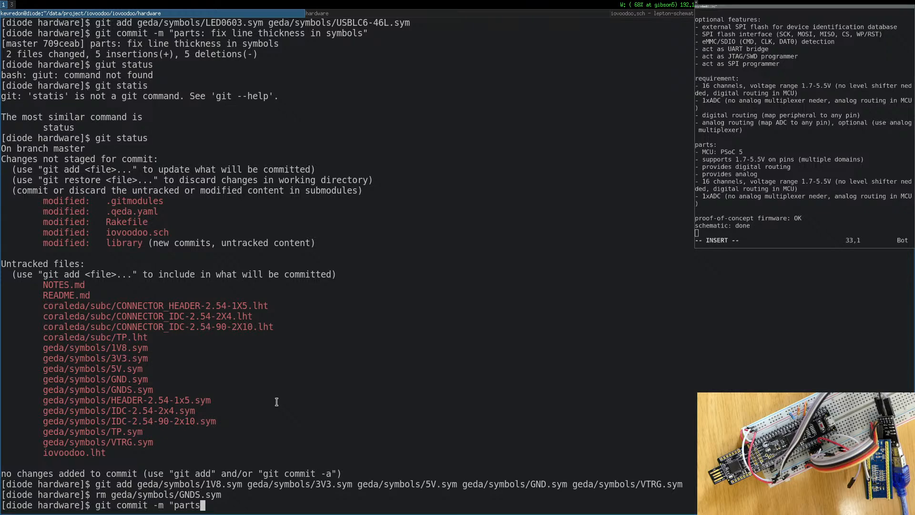
text(: add custom power sym)
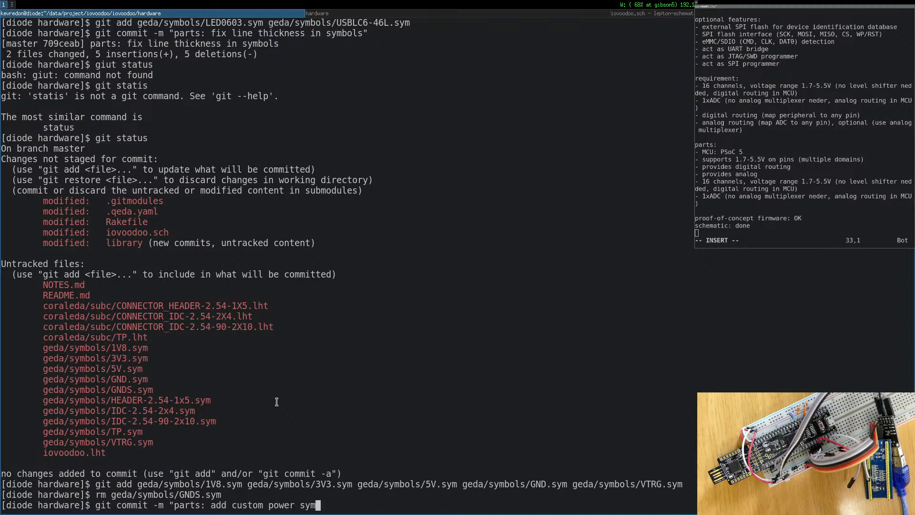
text(bole)
key(BackSpace)
text(s")
key(Return)
text(git s)
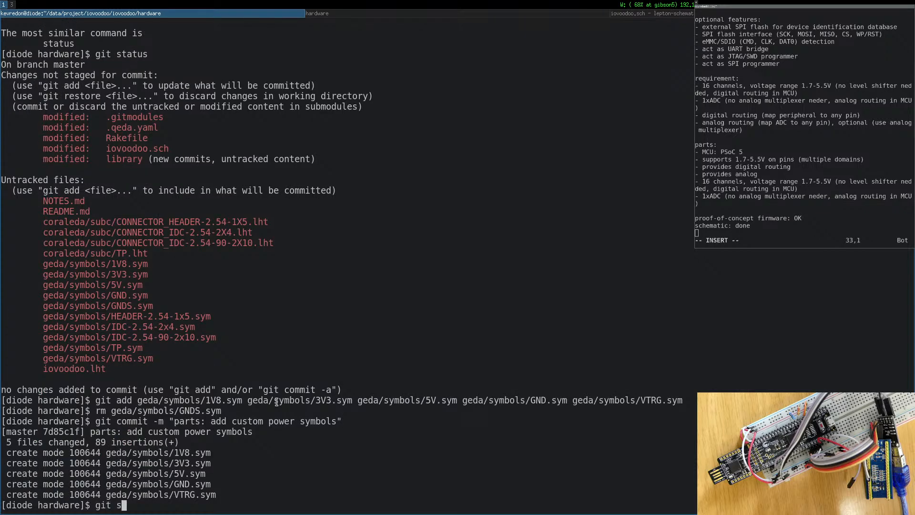
text(tatus)
key(Return)
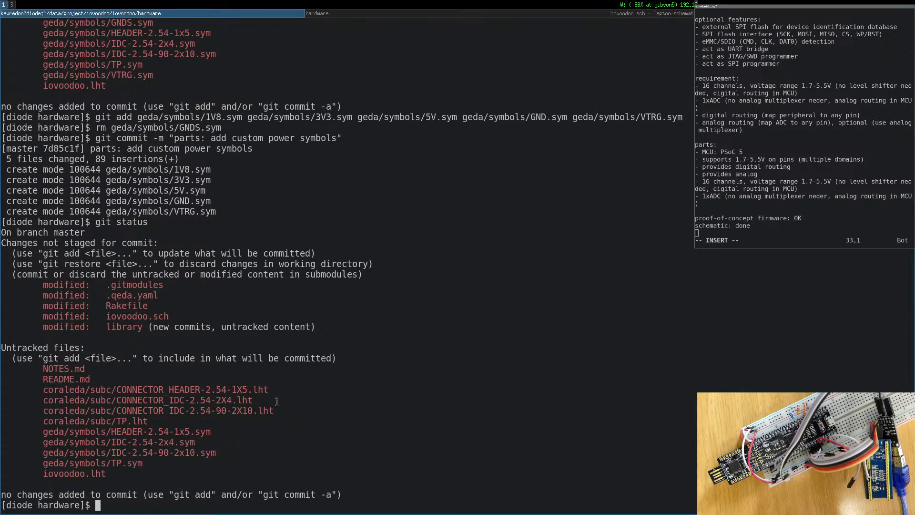
Compose a git add command listing .qeda.yaml and the four untracked coraleda/subc files: the three connector footprints and TP.lht.
text(git add)
double_click(144, 305)
key(super+c)
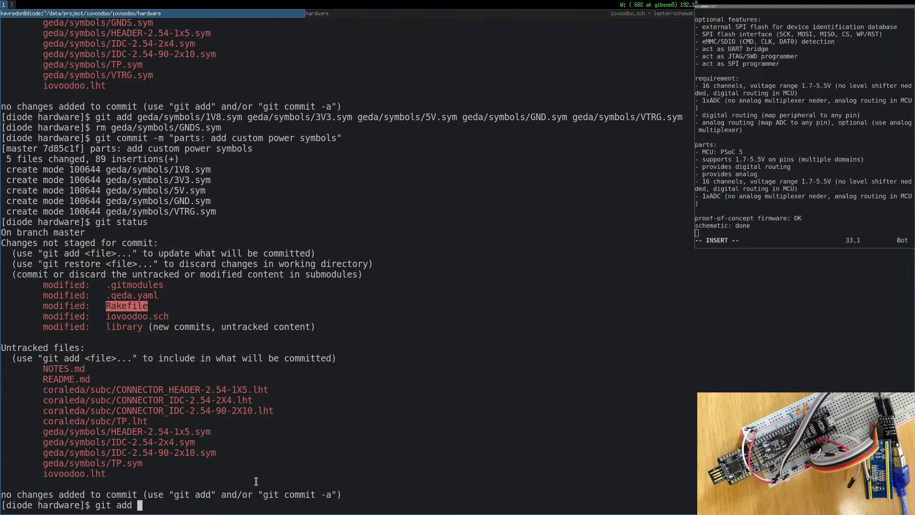
double_click(122, 297)
middle_click(361, 404)
double_click(249, 390)
middle_click(347, 417)
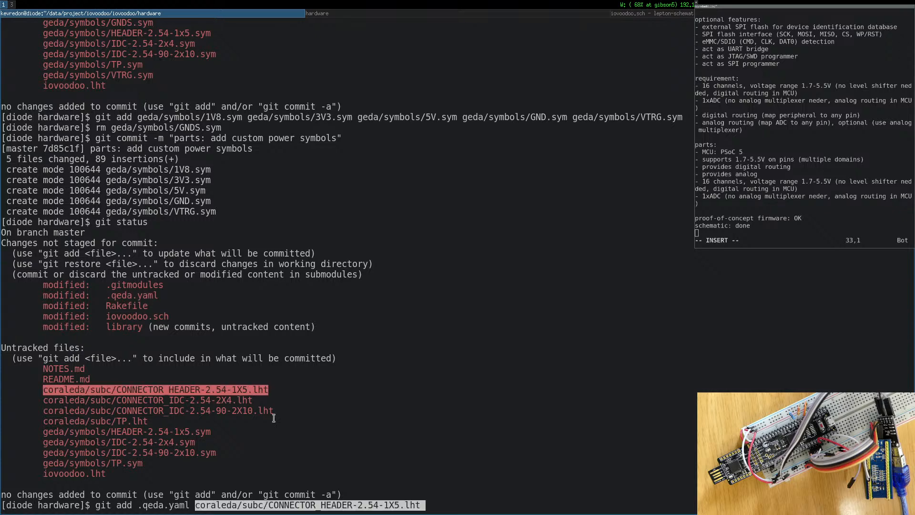
double_click(204, 401)
middle_click(303, 397)
double_click(189, 412)
middle_click(189, 412)
double_click(115, 421)
middle_click(115, 421)
Append geda/symbols HEADER-2.54-1x5.sym, IDC-2.54-2x4.sym, IDC-2.54-90-2x10.sym and TP.sym to the git add command and run it.
double_click(174, 421)
middle_click(174, 421)
double_click(143, 432)
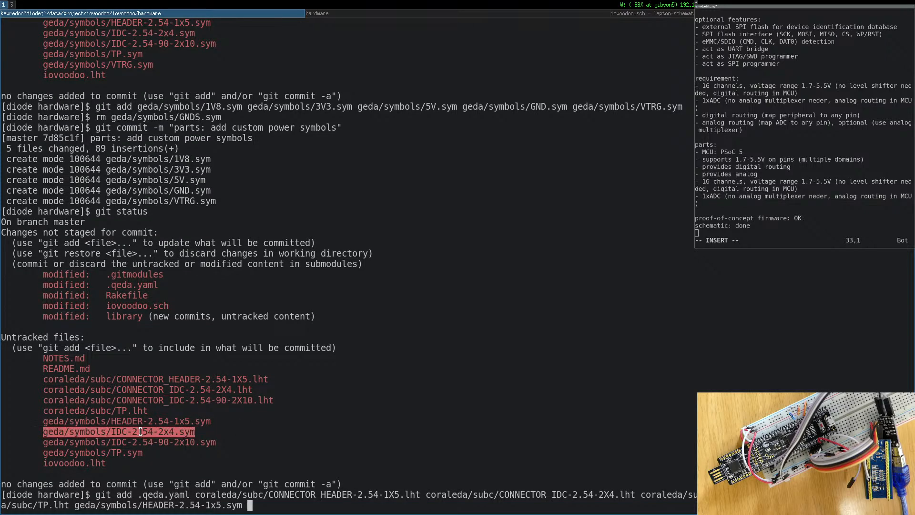
middle_click(154, 441)
double_click(153, 442)
middle_click(152, 441)
double_click(134, 452)
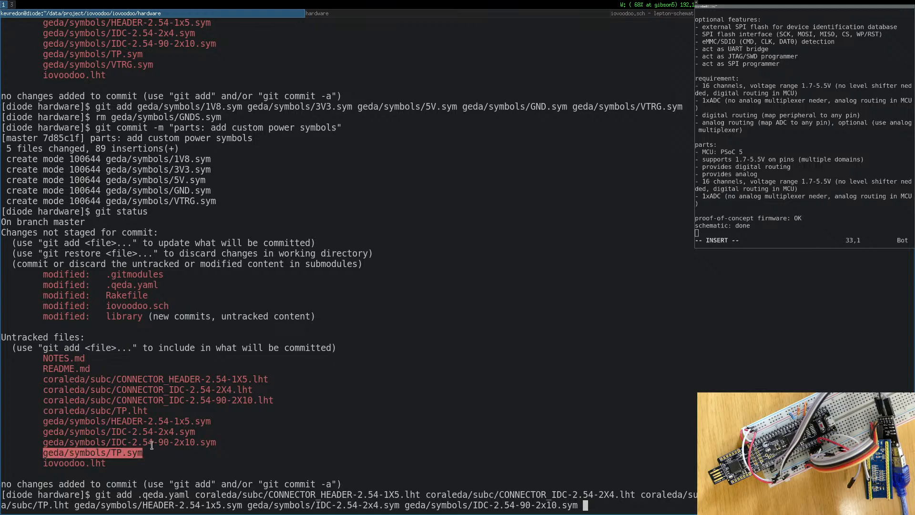
middle_click(211, 430)
key(Return)
Commit the staged connector files with the message "parts: add connectors".
text(git ad)
key(BackSpace)
key(BackSpace)
text(coo)
key(BackSpace)
text(mmit -m )
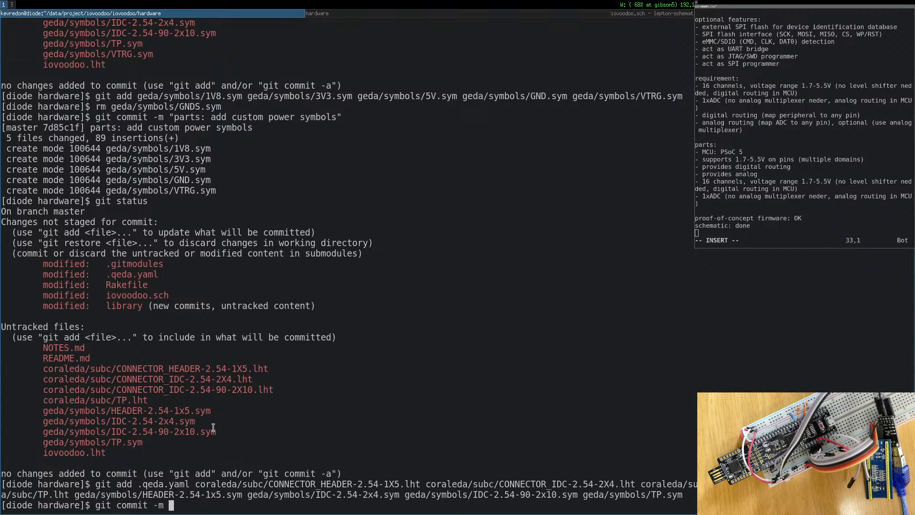
text("parts: add connectors")
key(Return)
Check the git status and display the uncommitted changes in Rakefile.
text(git status)
key(Return)
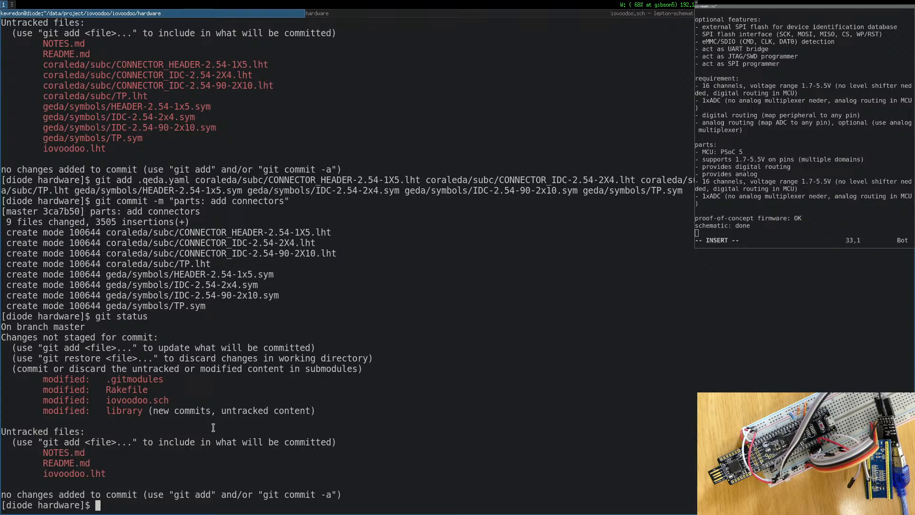
text(git diff)
double_click(136, 389)
middle_click(284, 392)
key(Return)
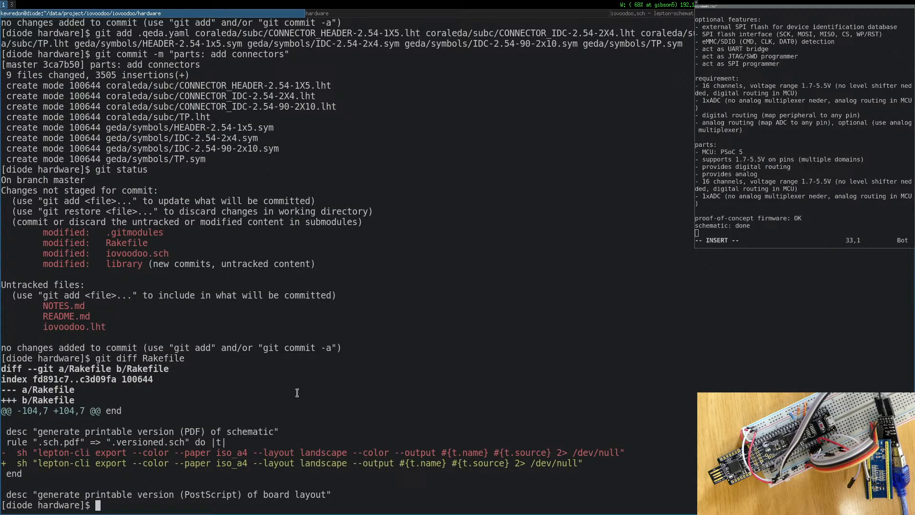
Stage Rakefile and commit it with the message "Rakefile: minor, fix typo".
text(git add)
double_click(158, 453)
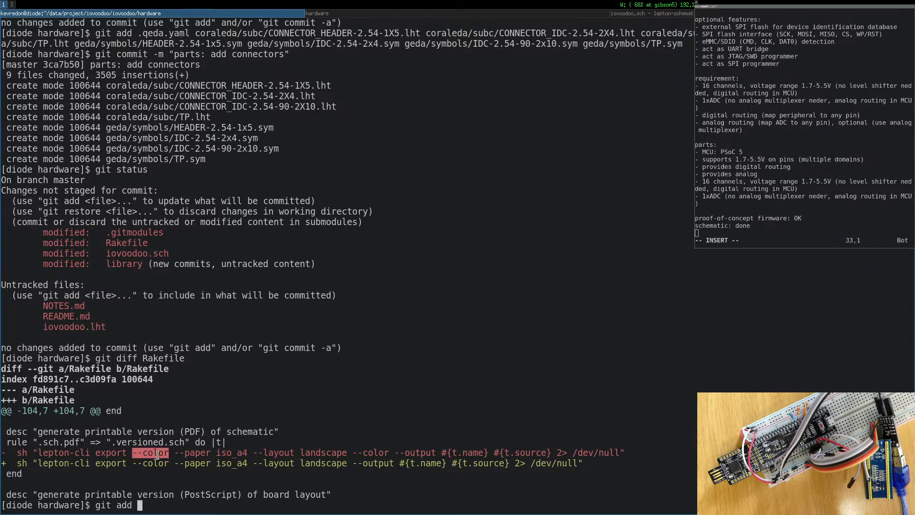
double_click(369, 453)
click(183, 500)
text(Ra)
key(Tab)
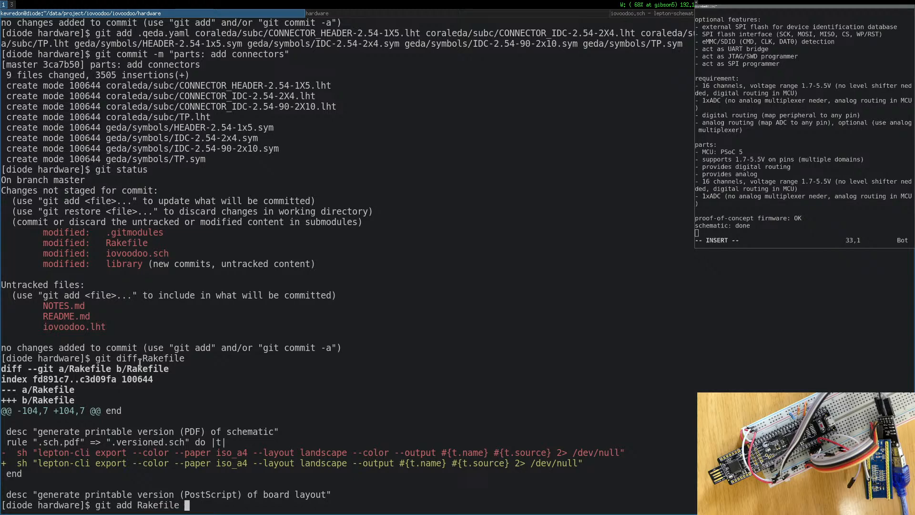
key(Return)
text(git )
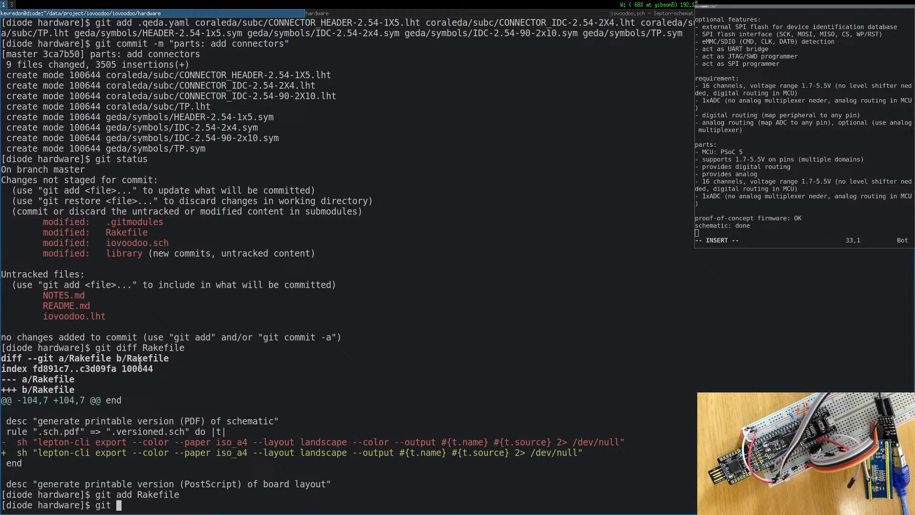
text(commit -m "Rakefile: minor, fix typo")
key(Return)
Recheck the git status and stage the modified schematic iovoodoo.sch.
text(git status)
key(Return)
text(git add)
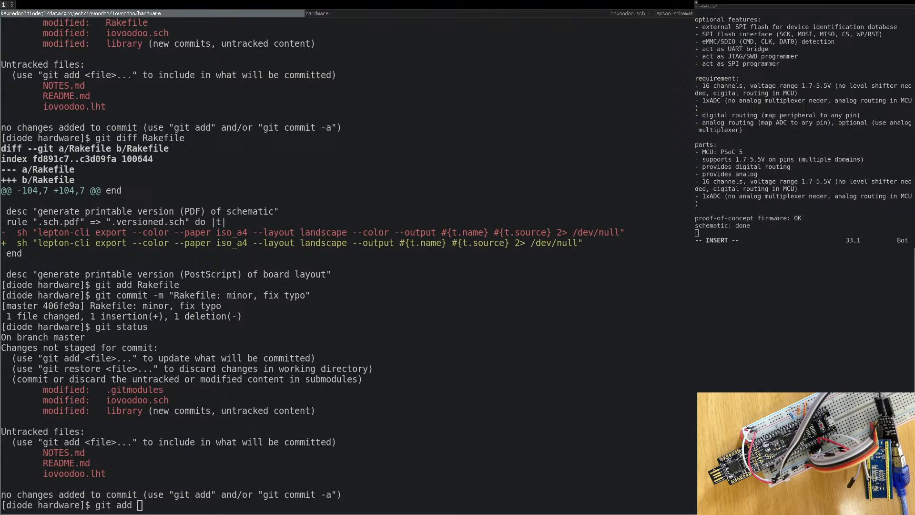
key(super+Right)
key(super+Left)
key(super+Right)
key(super+Left)
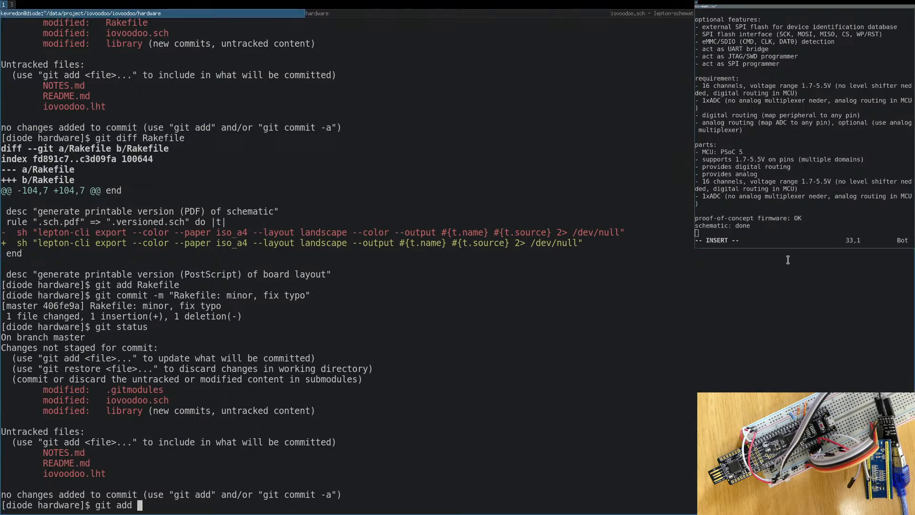
double_click(134, 400)
middle_click(374, 394)
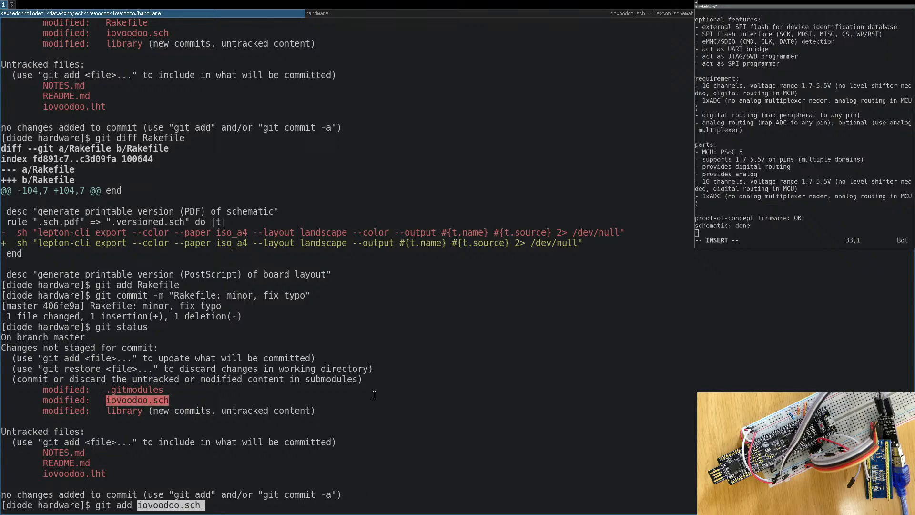
key(Return)
Commit the staged schematic with the message "schematic: fix symbols, add footprints, clean up".
text(git)
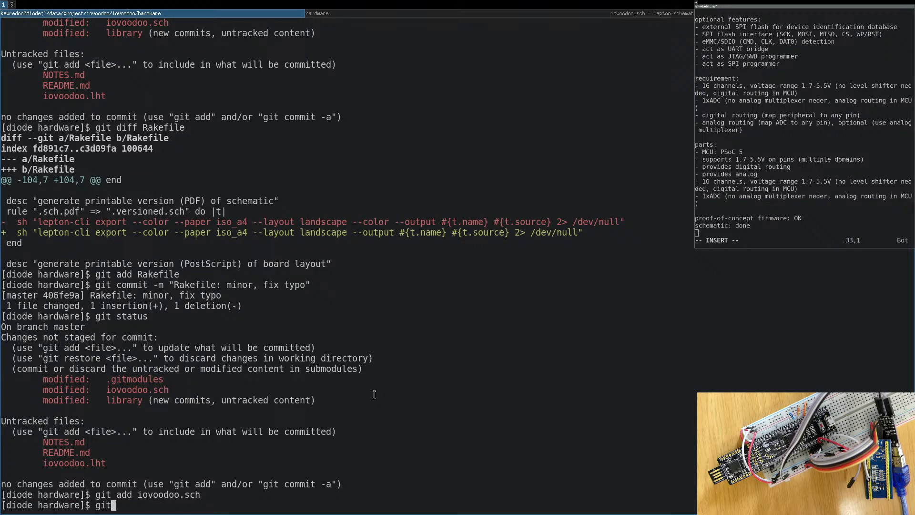
text( commit -m "schematic:)
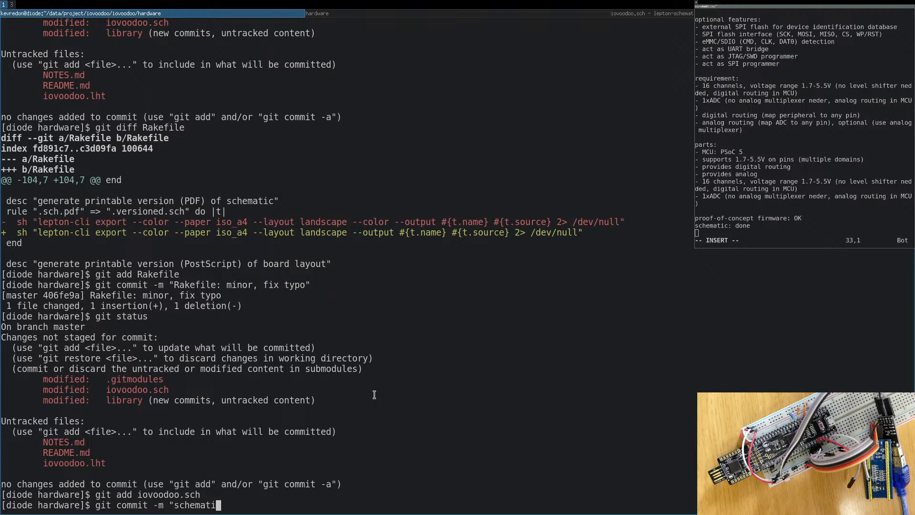
text(ix )
text(symbols, )
text(add forrp)
key(BackSpace)
key(BackSpace)
key(BackSpace)
text(otp)
text(ring)
key(BackSpace)
text(ts)
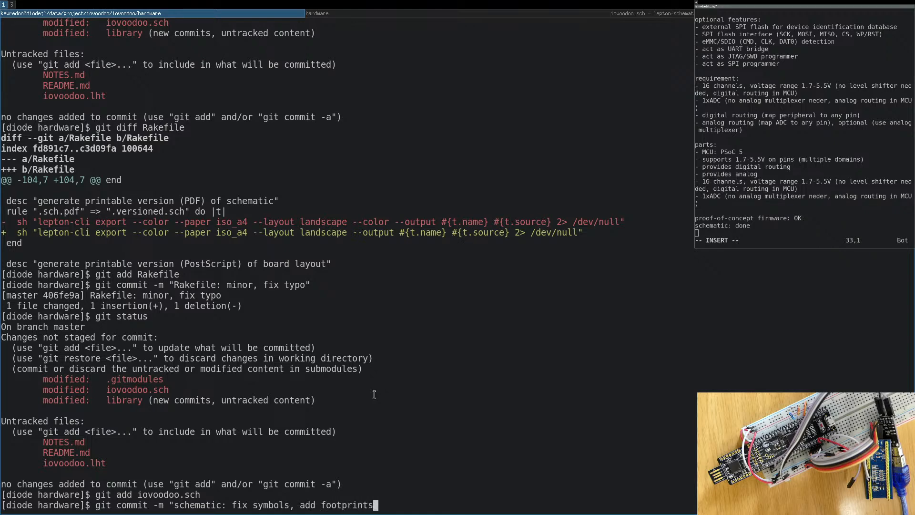
text(, clen)
key(BackSpace)
key(BackSpace)
text(an uip)
key(BackSpace)
key(BackSpace)
text(p")
key(Return)
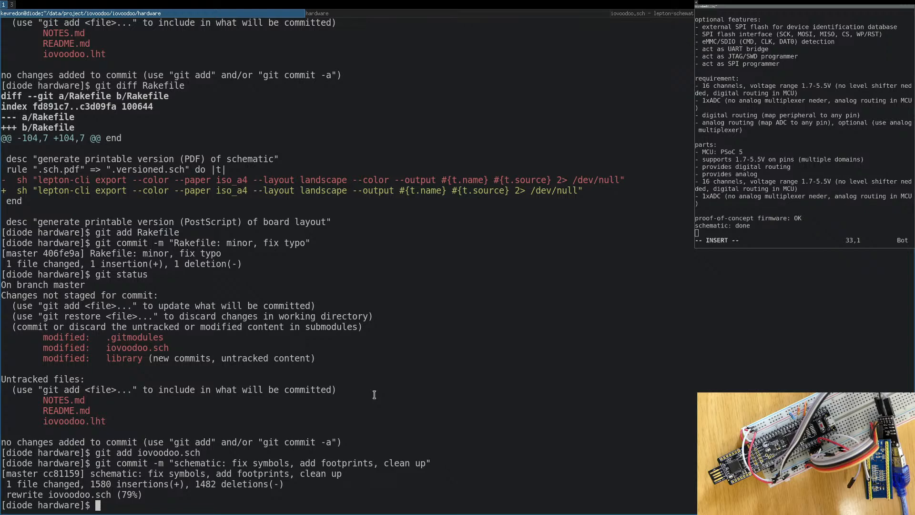
Try to regenerate the printable files with "make print" and "rake print".
text(make print)
key(Return)
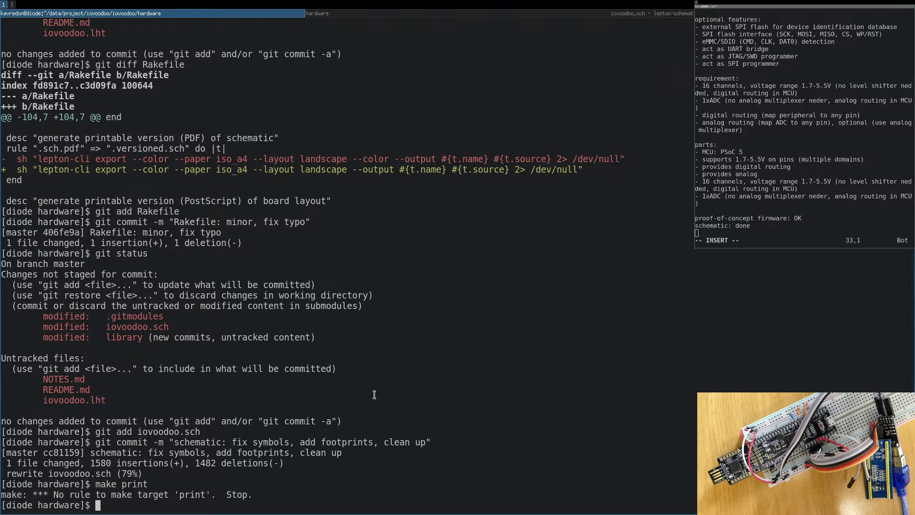
text(rake print)
key(Return)
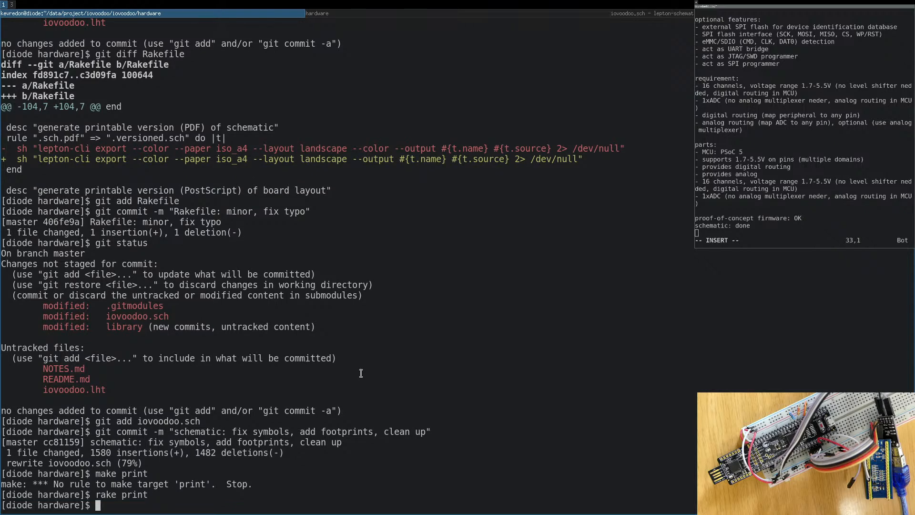
Delete iovoodoo.sch.pdf and regenerate the printable schematic with "rake print".
text(rm i)
key(BackSpace)
text(iovoodoo.sch)
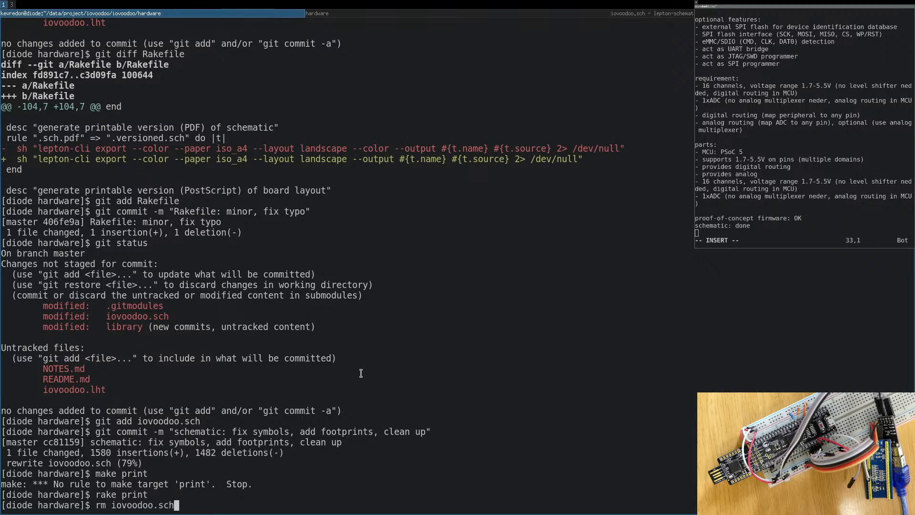
text(.pdf)
key(Return)
text(rake print)
key(Return)
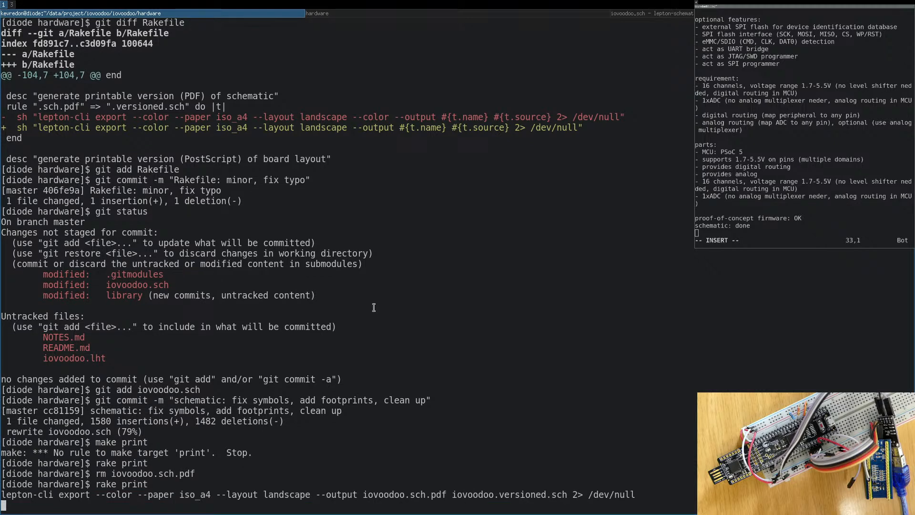
Open iovoodoo.sch.pdf from the hardware folder in the file manager, inspect the exported schematic and close it.
click(368, 12)
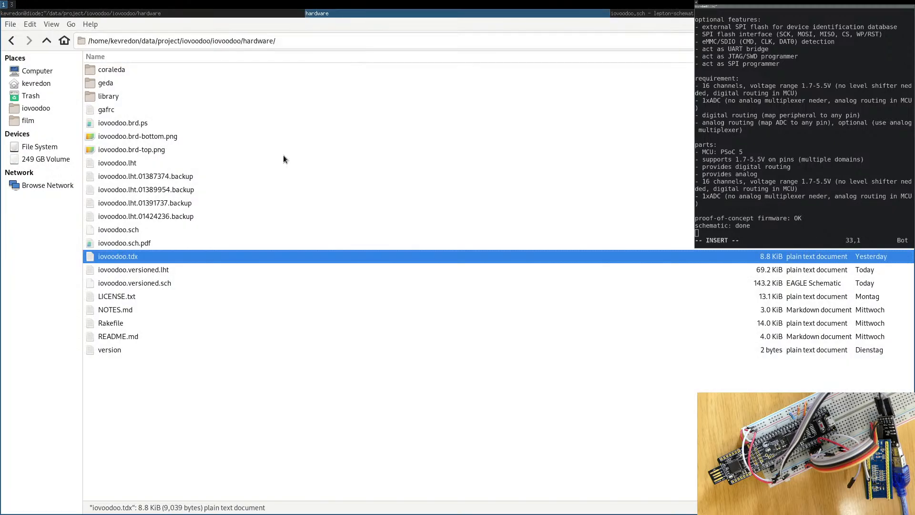
double_click(123, 243)
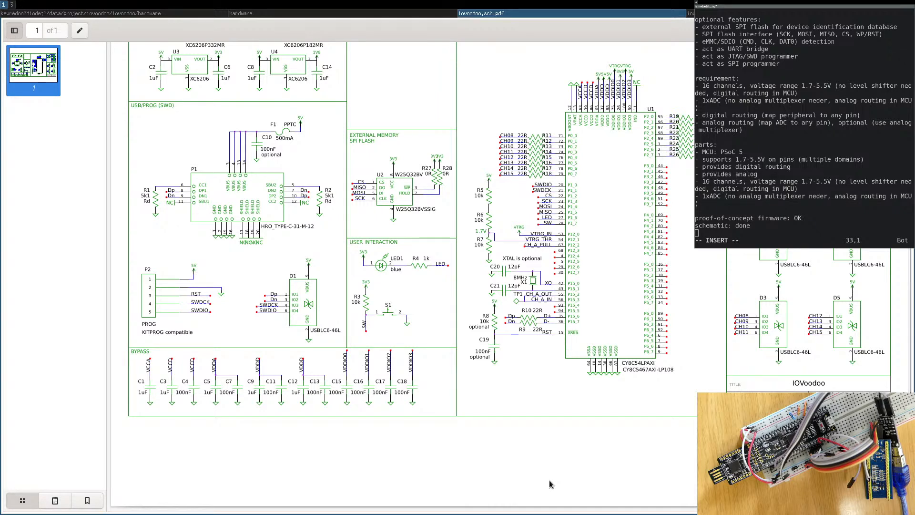
scroll(551, 484, up, 2)
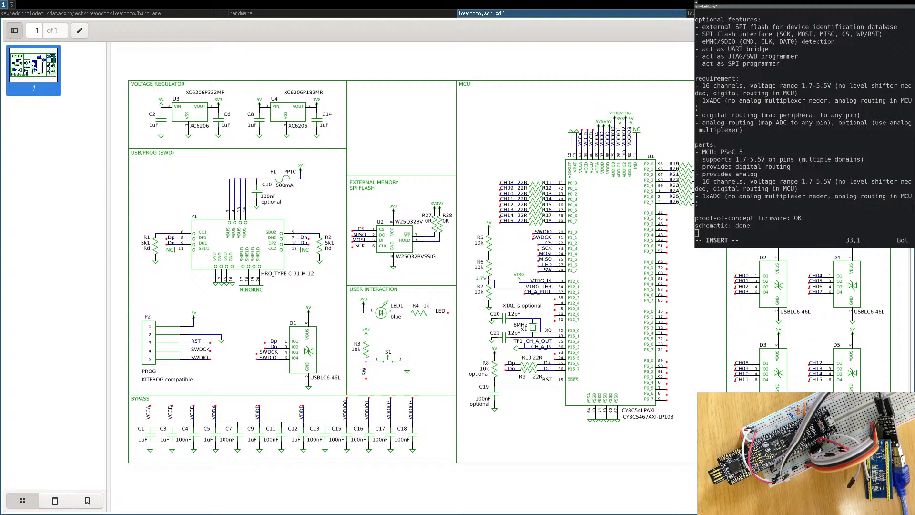
key(ctrl+w)
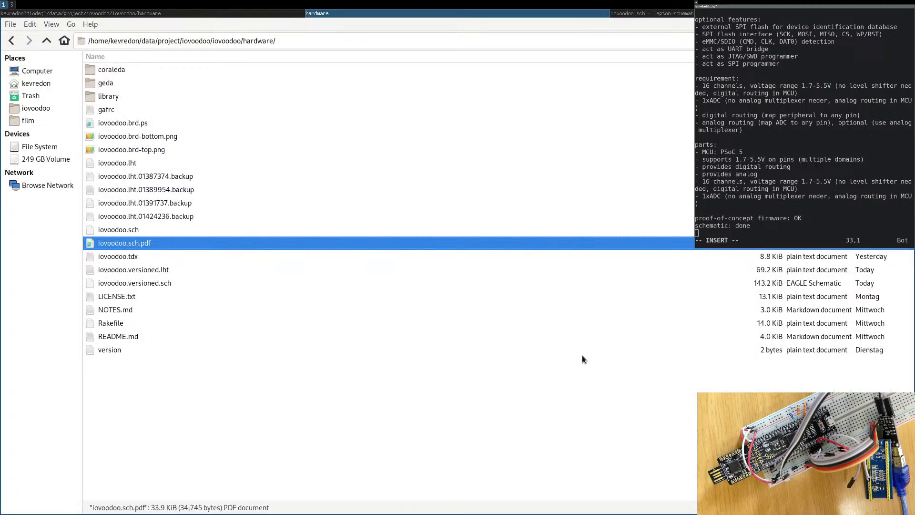
Switch to the terminal, delete iovoodoo.versioned.sch and regenerate the printable schematic with "rake print".
click(103, 12)
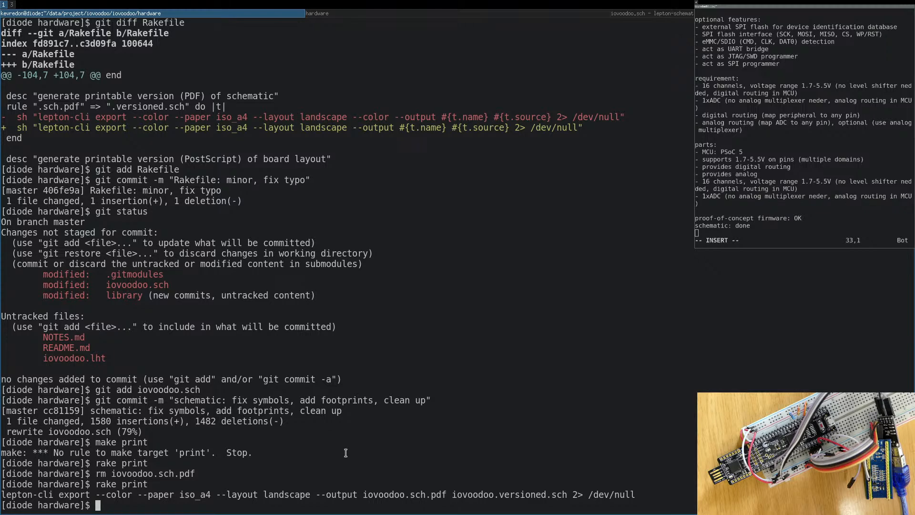
double_click(515, 497)
key(super+c)
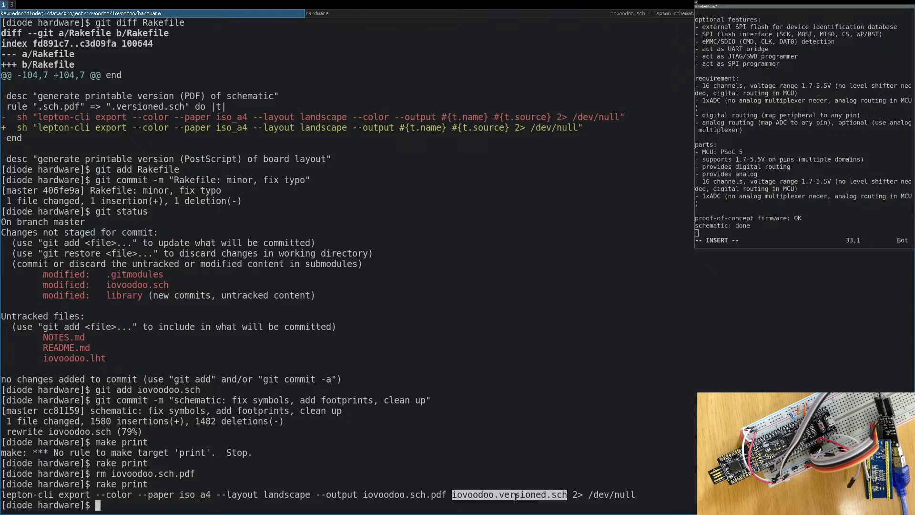
text(rm)
middle_click(515, 497)
key(Return)
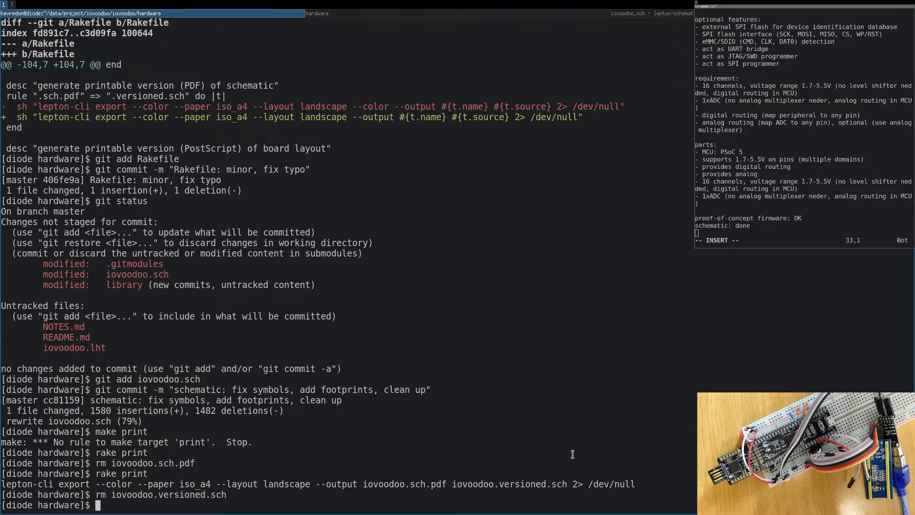
key(Up)
key(Up)
key(Return)
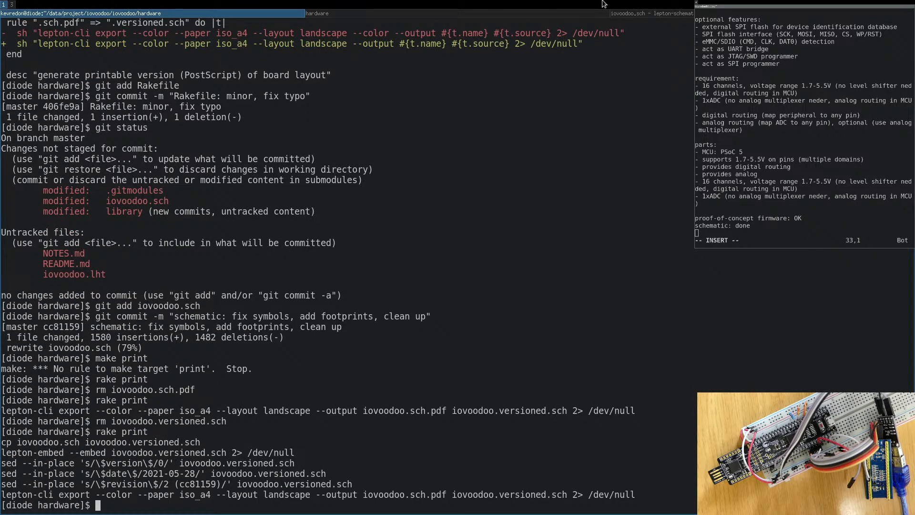
Open the regenerated iovoodoo.sch.pdf from the hardware folder in the file manager, inspect the schematic sheet and close it.
click(483, 11)
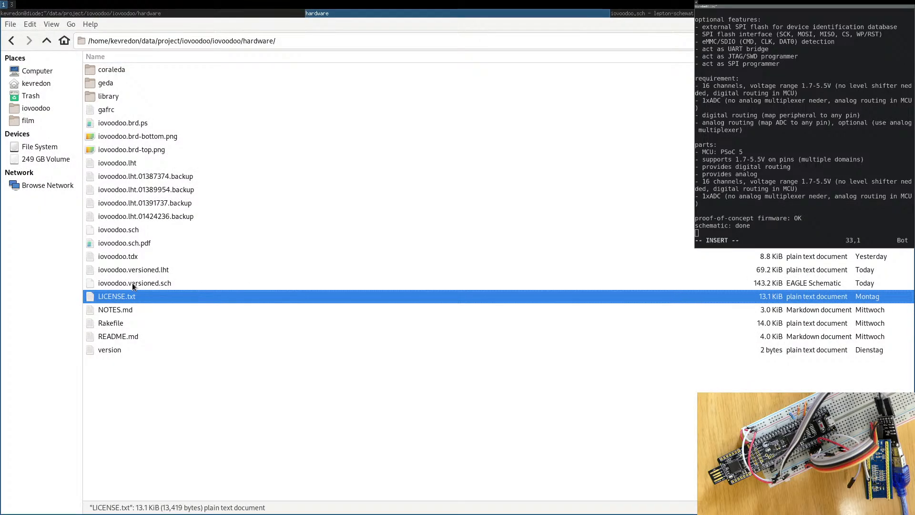
double_click(136, 244)
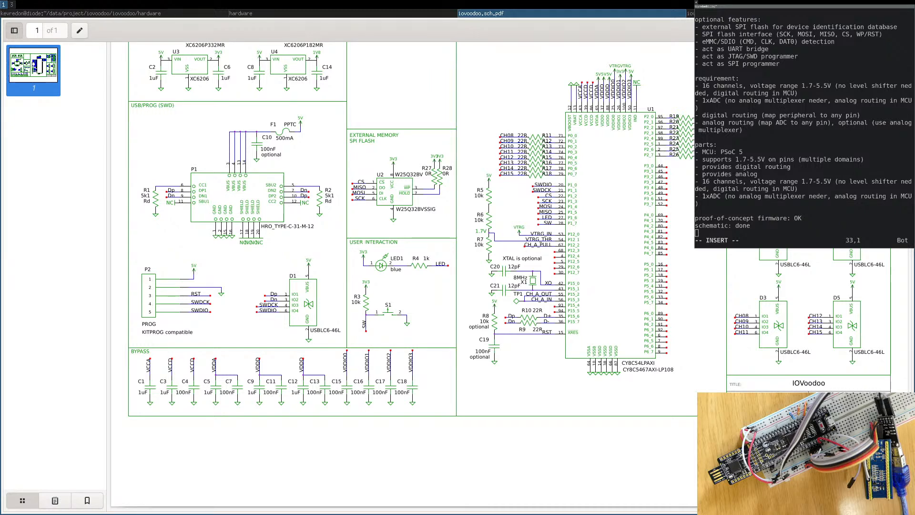
scroll(619, 225, up, 3)
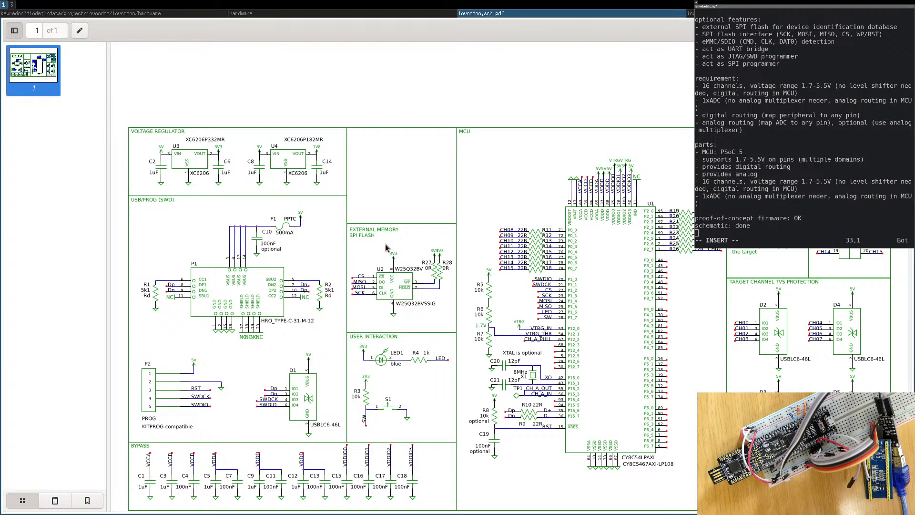
key(super+shift+2)
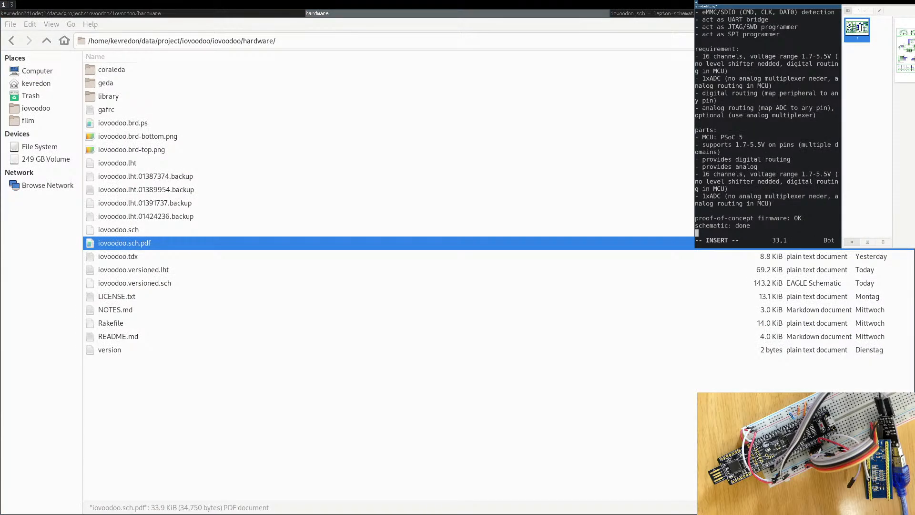
key(super+Right)
key(super+shift+q)
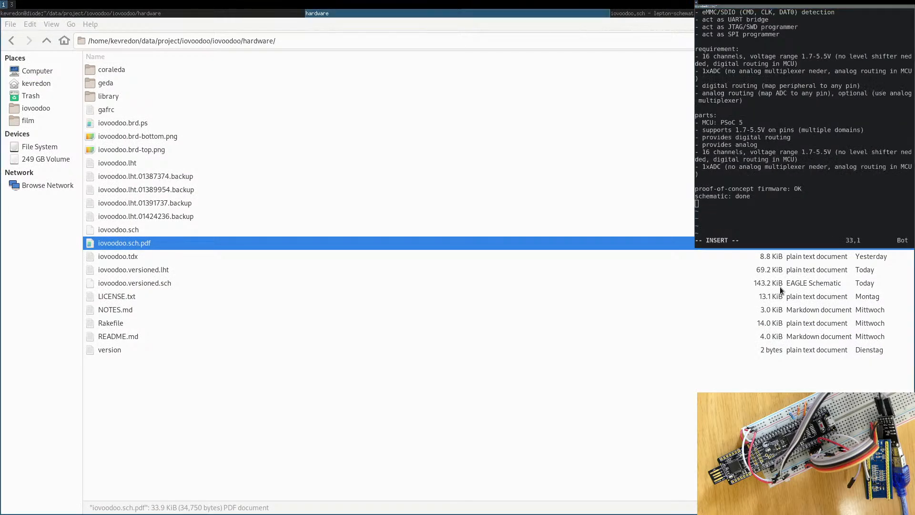
Reopen iovoodoo.sch.pdf, place its window beneath the notes, hide its thumbnail sidebar and zoom in on the USB/PROG section.
double_click(161, 247)
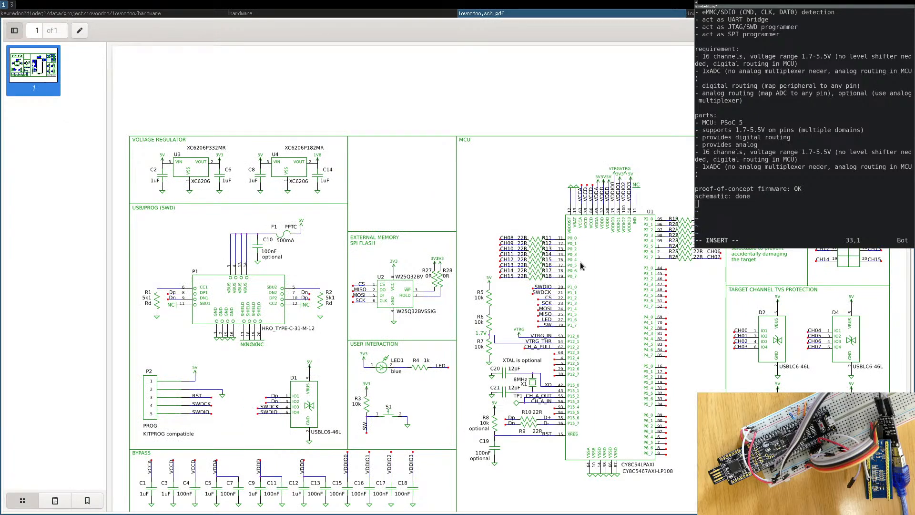
key(super+shift+2)
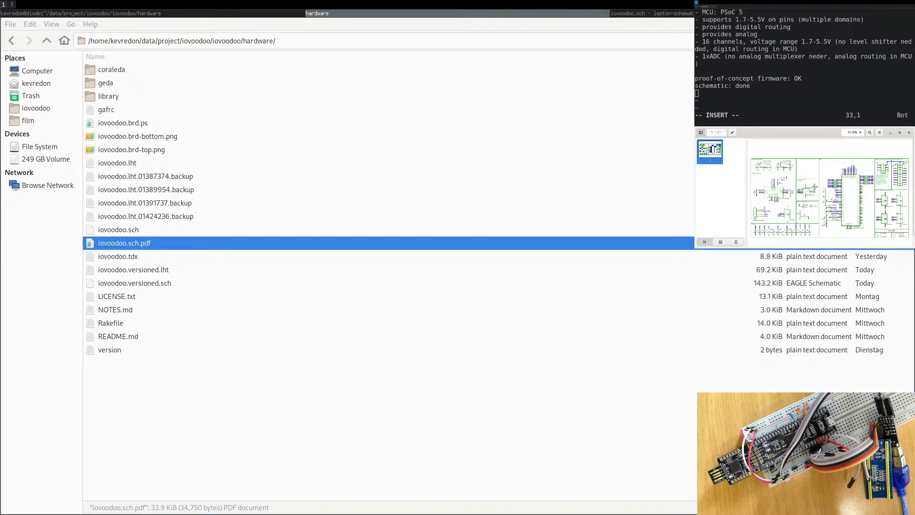
key(F9)
ctrl+scroll(758, 181, up, 4)
middle_drag(758, 181, 824, 137)
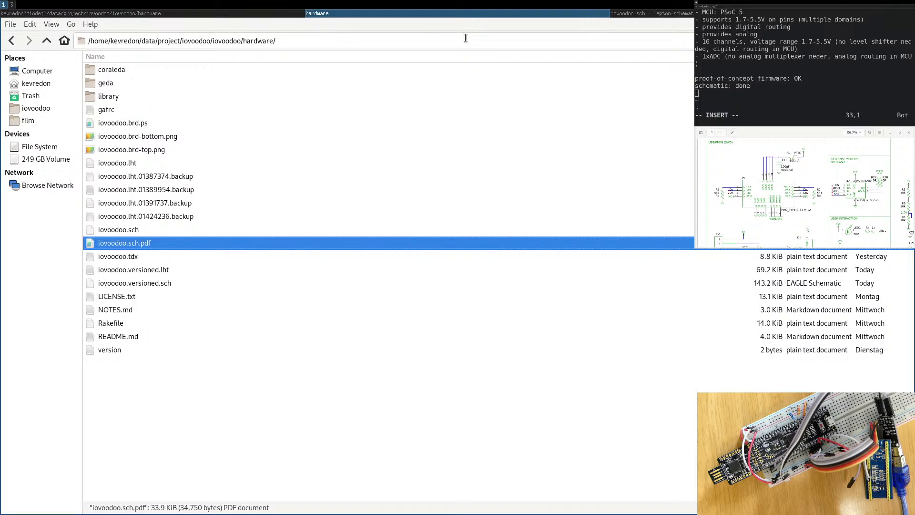
Open the board layout iovoodoo.lht from the hardware folder in pcb-rnd and fit the empty board in view.
click(108, 14)
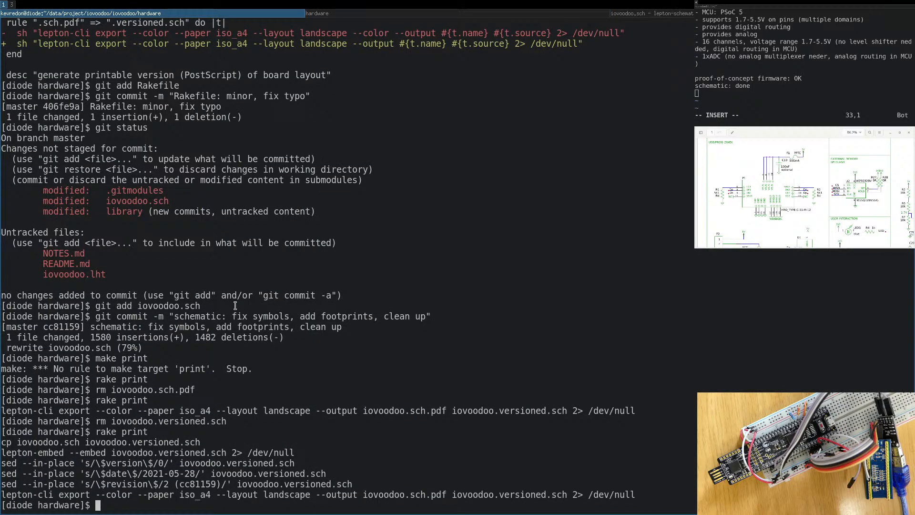
click(577, 15)
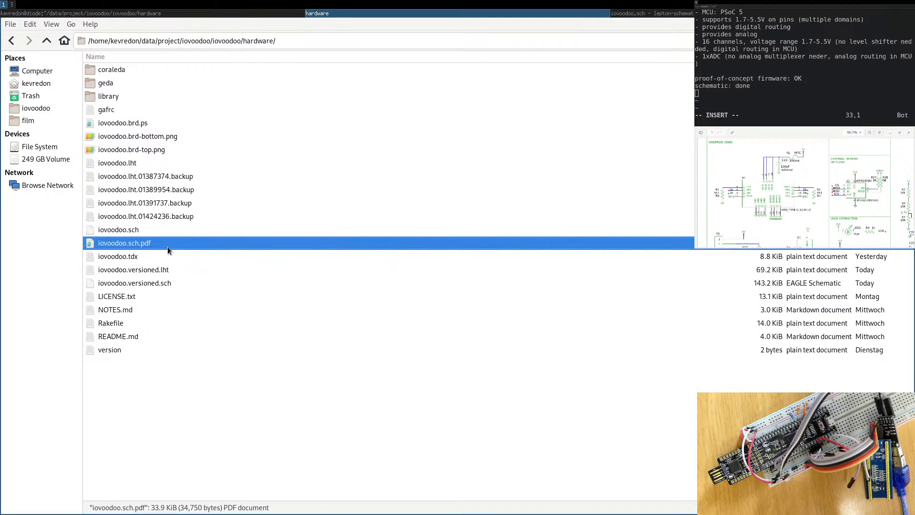
right_click(132, 163)
mouse_move(198, 185)
click(267, 219)
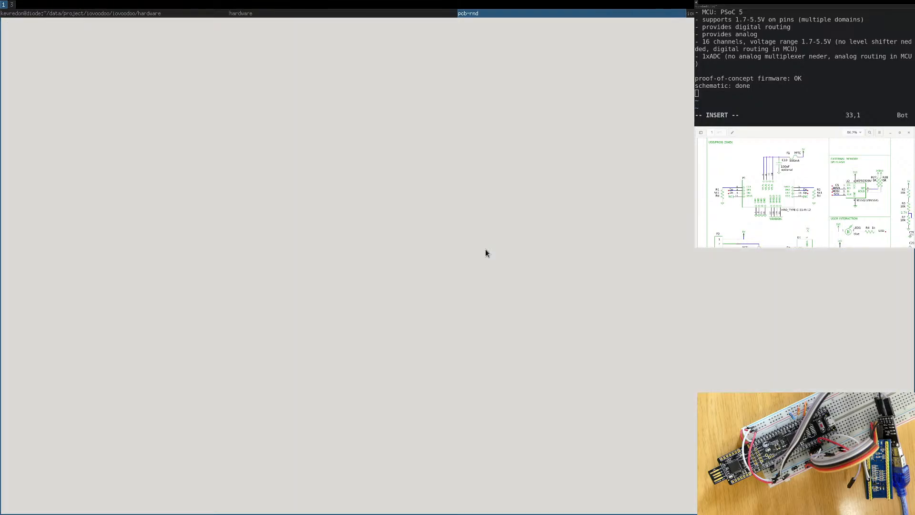
scroll(213, 167, down, 1)
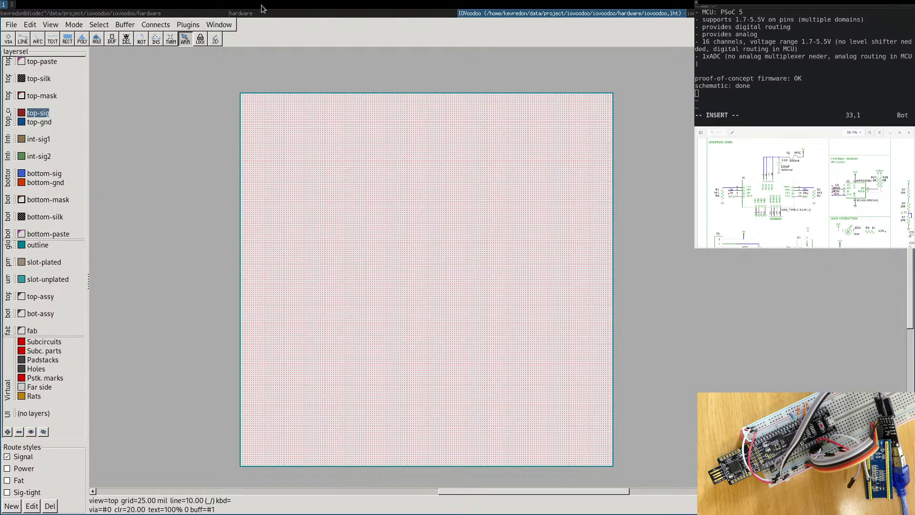
click(163, 11)
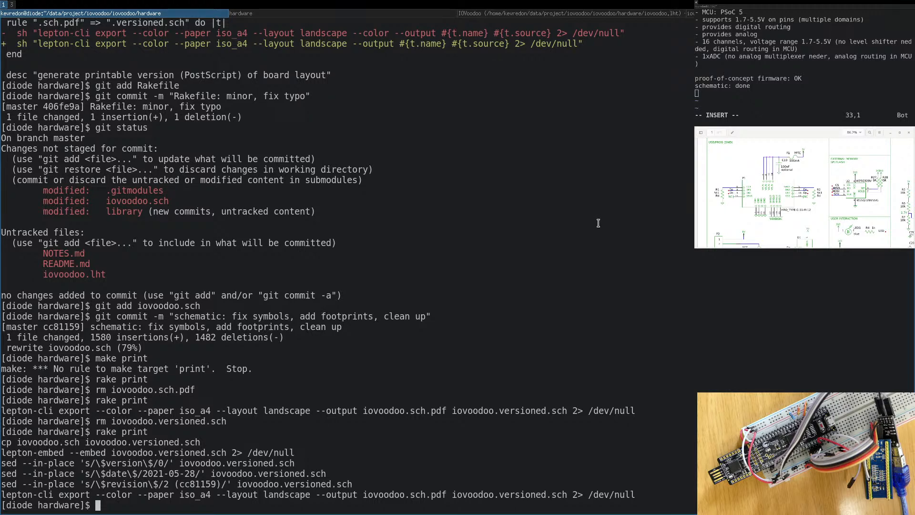
click(690, 14)
click(585, 13)
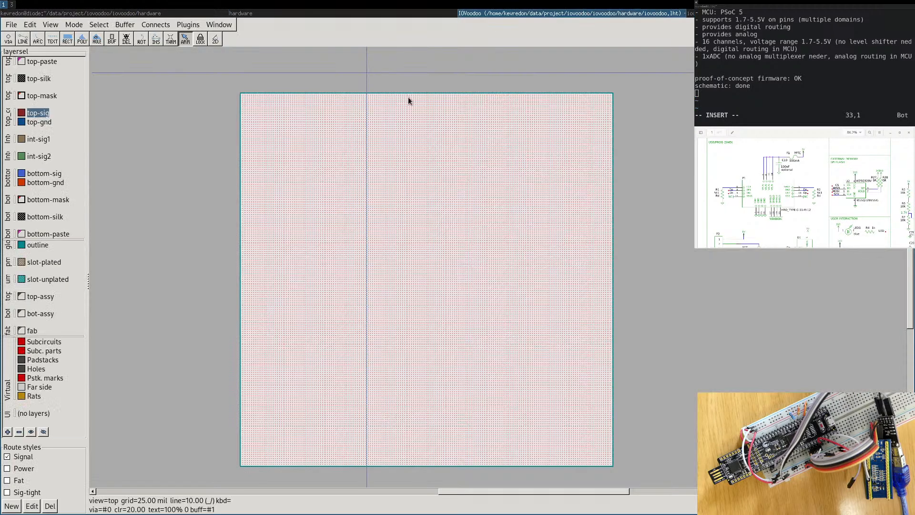
click(11, 24)
mouse_move(30, 108)
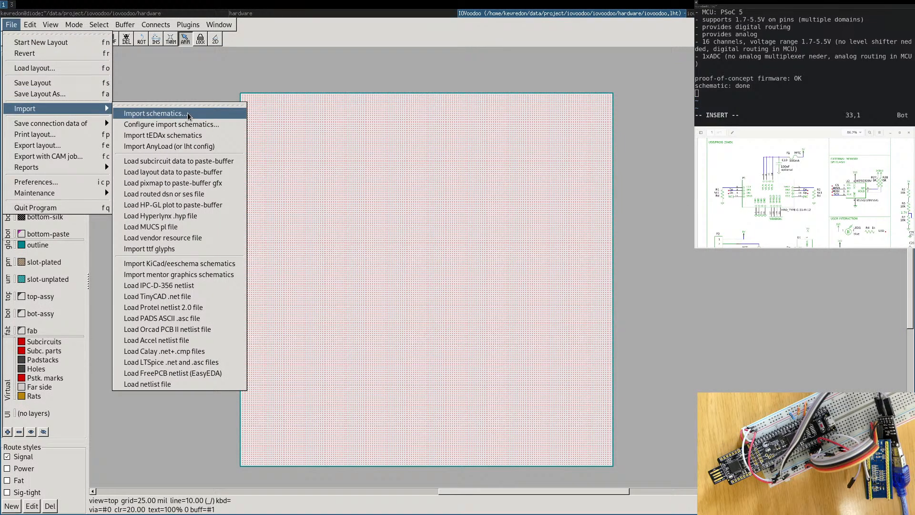
click(413, 150)
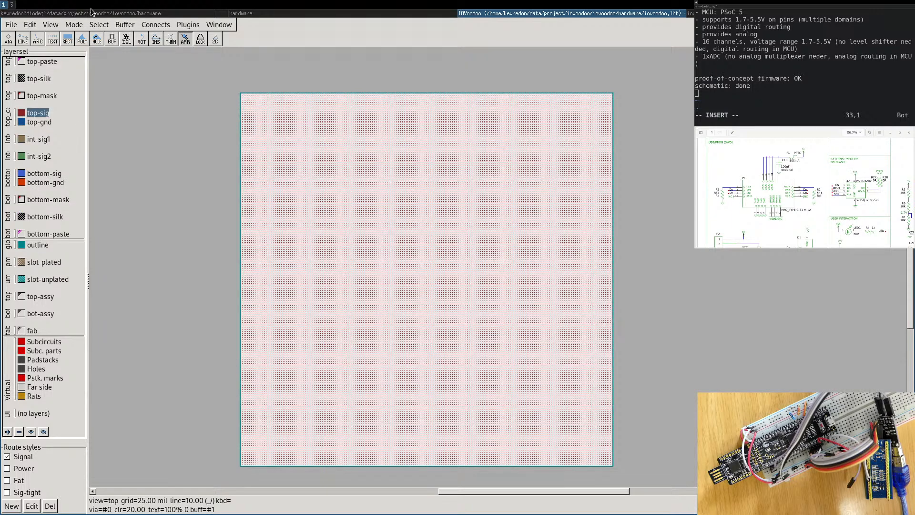
Generate the tEDAx netlist iovoodoo.tdx from the schematic in the terminal with "rake netlist".
click(94, 13)
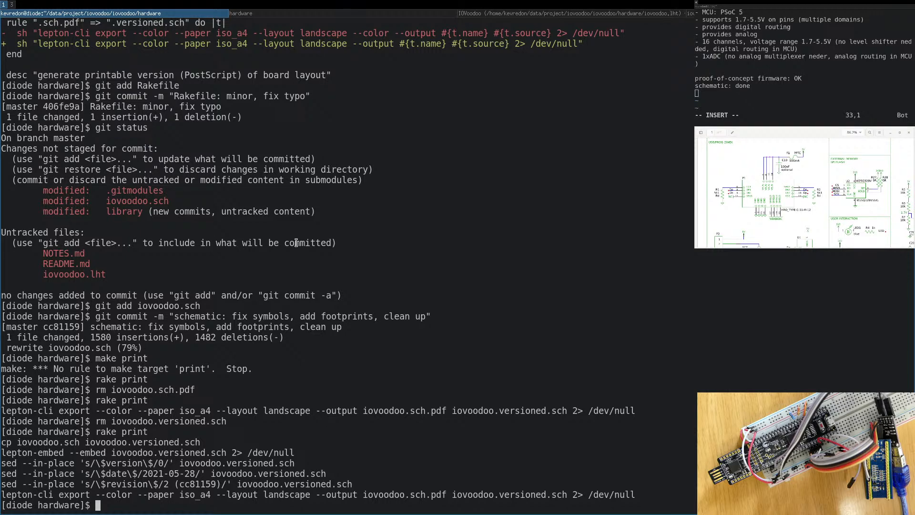
text(rake netlist)
key(Return)
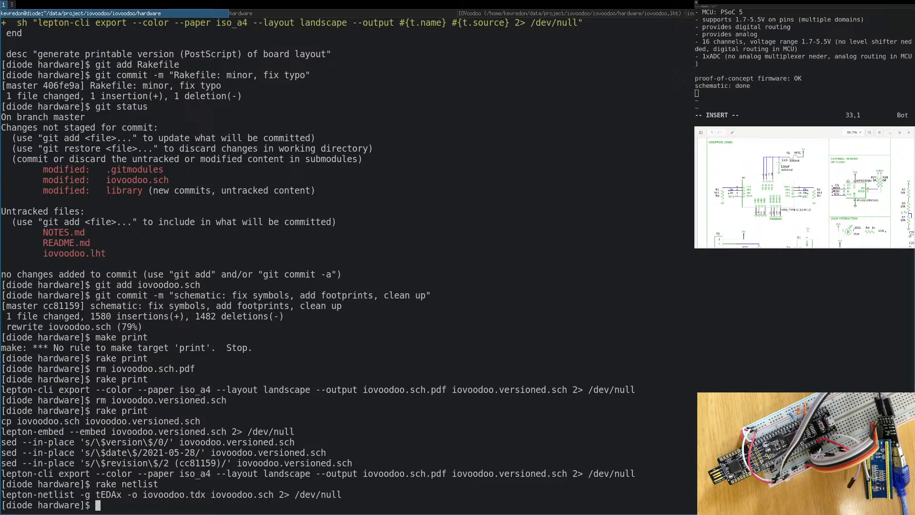
double_click(173, 495)
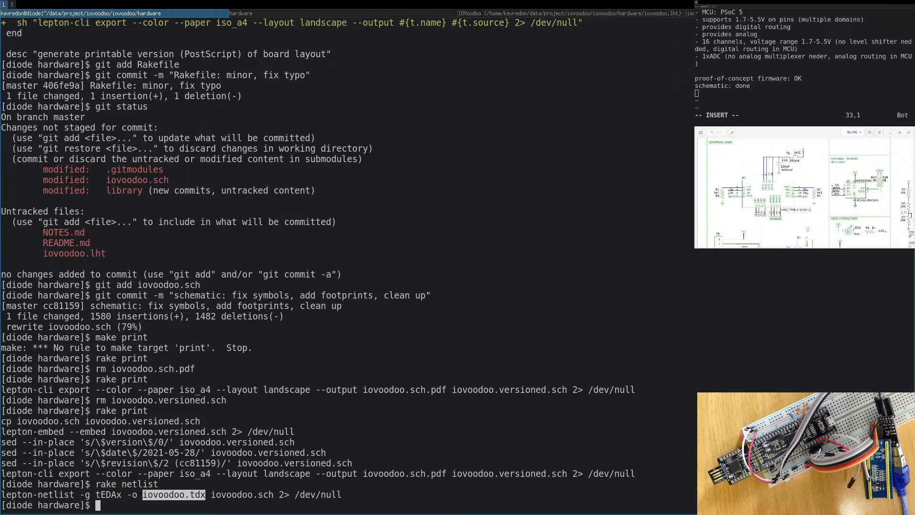
key(super+Left)
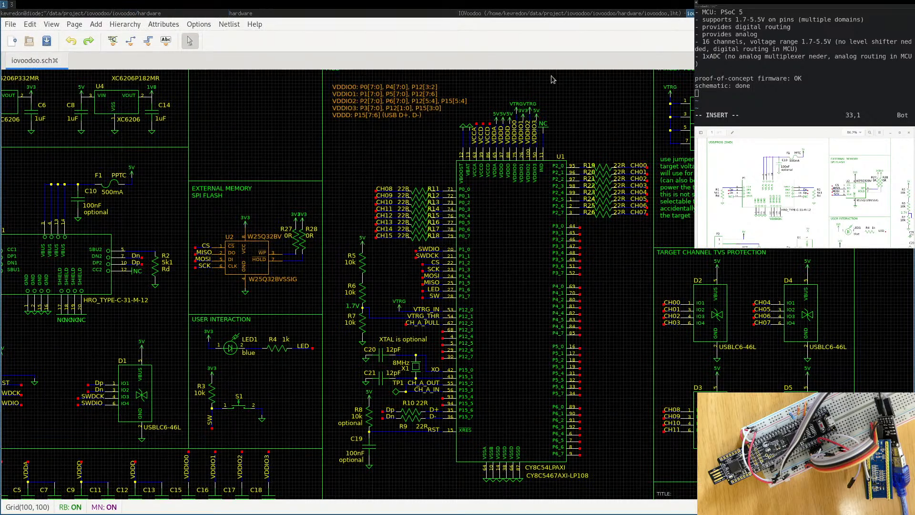
Switch to pcb-rnd and import the tEDAx netlist iovoodoo.tdx into the board layout.
click(486, 16)
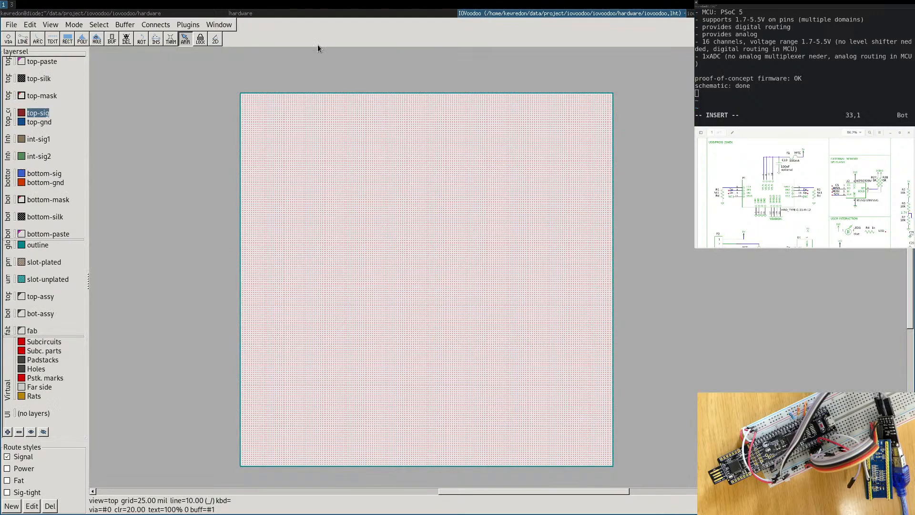
click(10, 24)
mouse_move(42, 107)
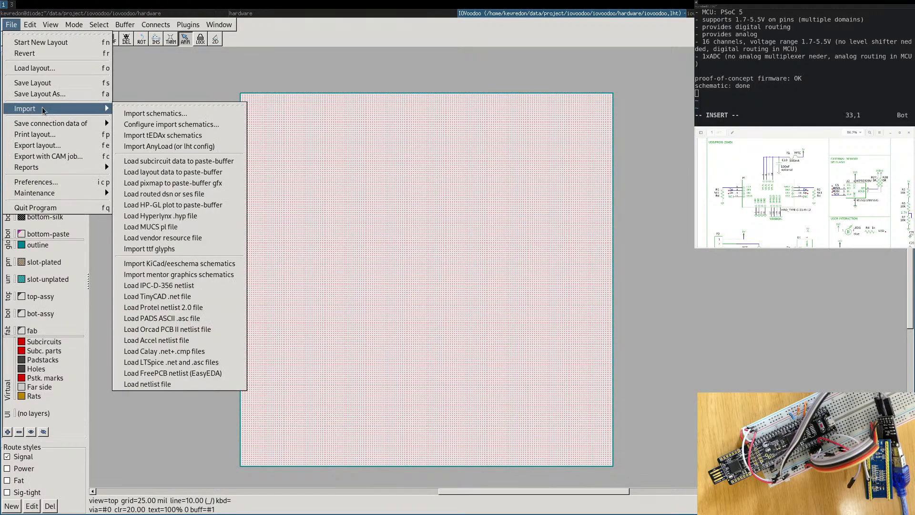
click(147, 137)
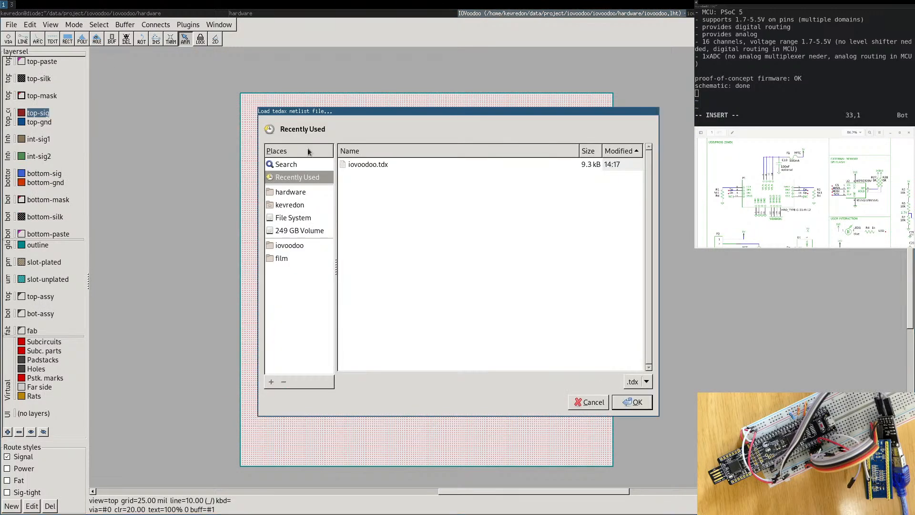
click(373, 166)
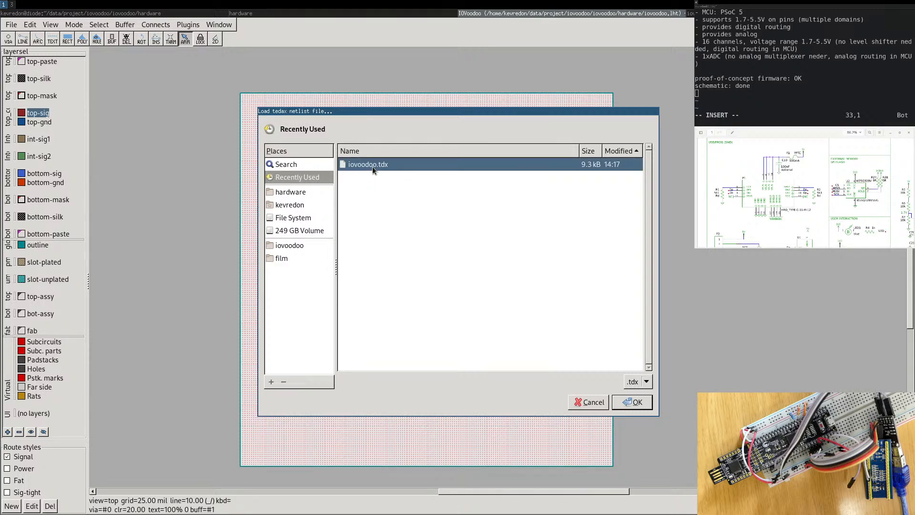
key(Return)
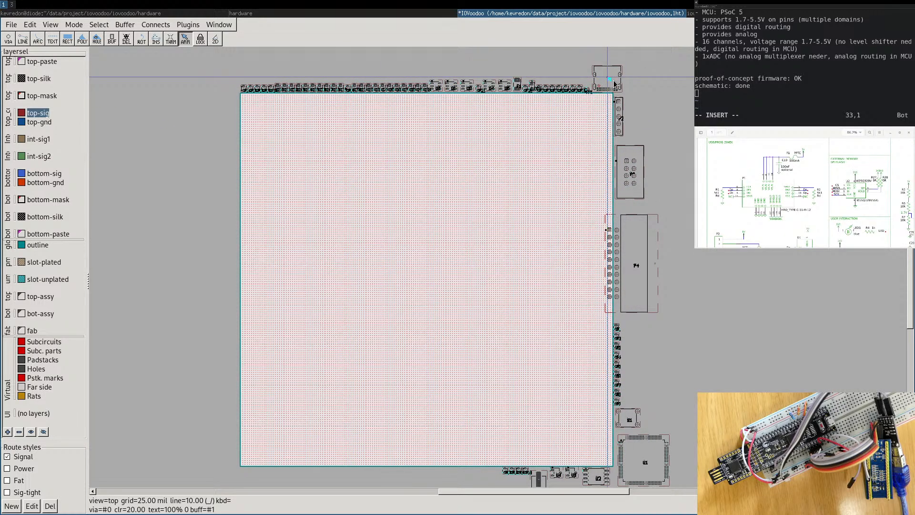
Select the USB connector footprint at the board's corner, add rats for the selection and switch back to the schematic in lepton-schematic.
click(601, 71)
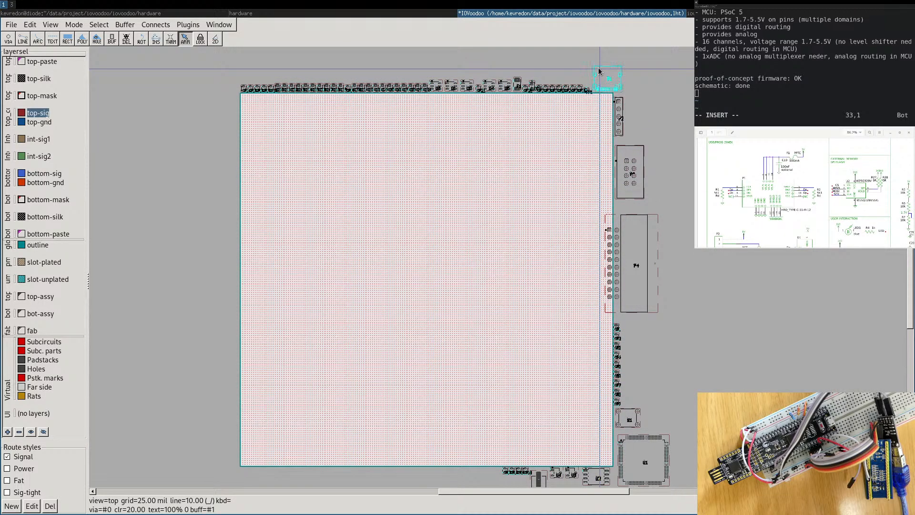
click(134, 27)
mouse_move(155, 25)
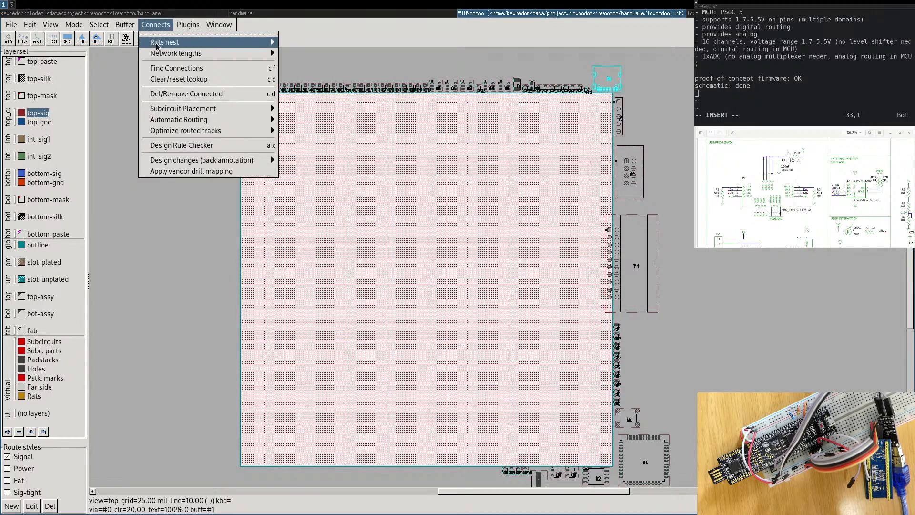
mouse_move(266, 43)
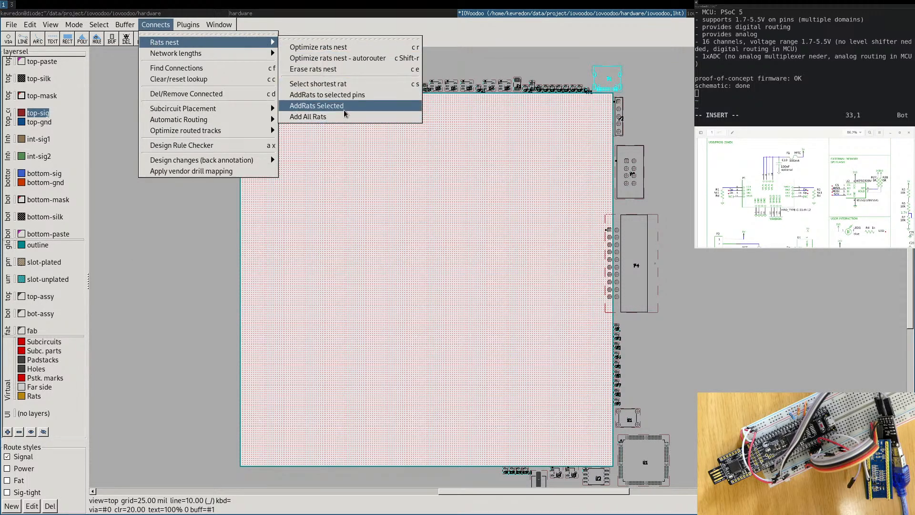
click(362, 107)
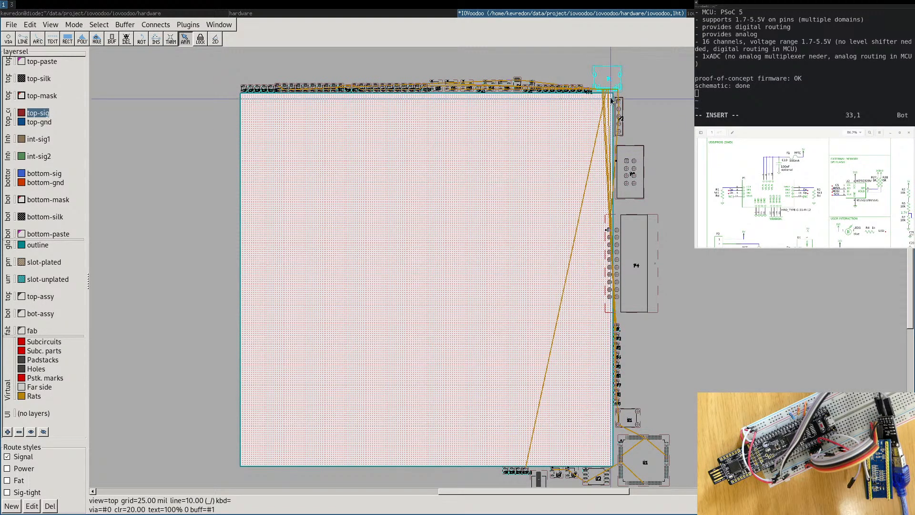
mouse_move(609, 91)
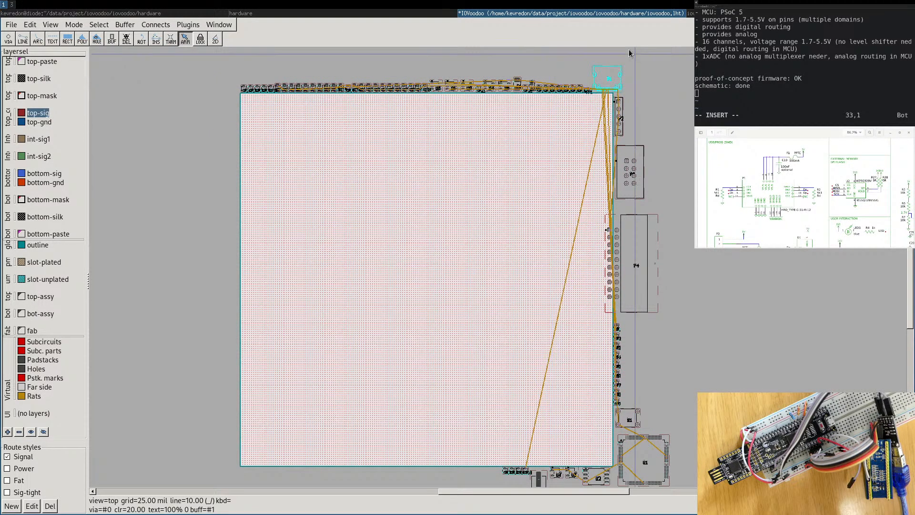
click(705, 14)
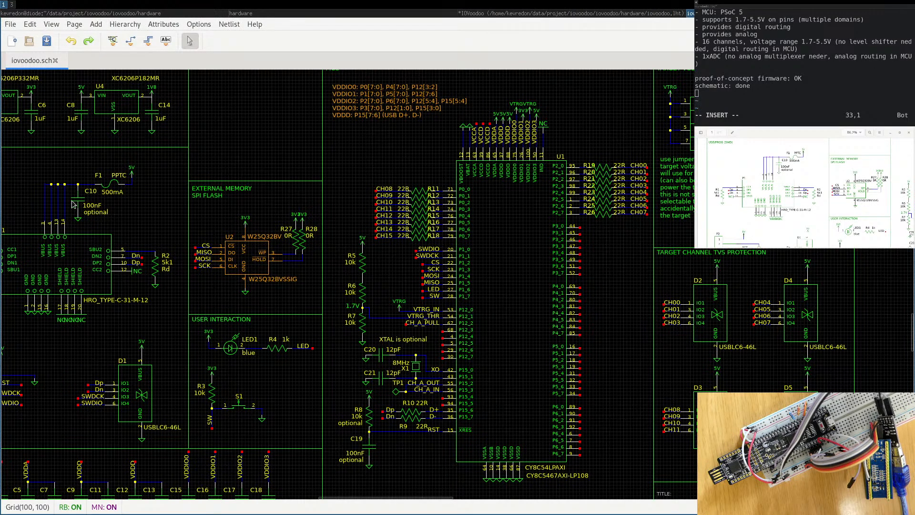
Switch to pcb-rnd and, in the size preferences, change the board width's preferred unit to mm and set the width to 100 mm.
click(582, 14)
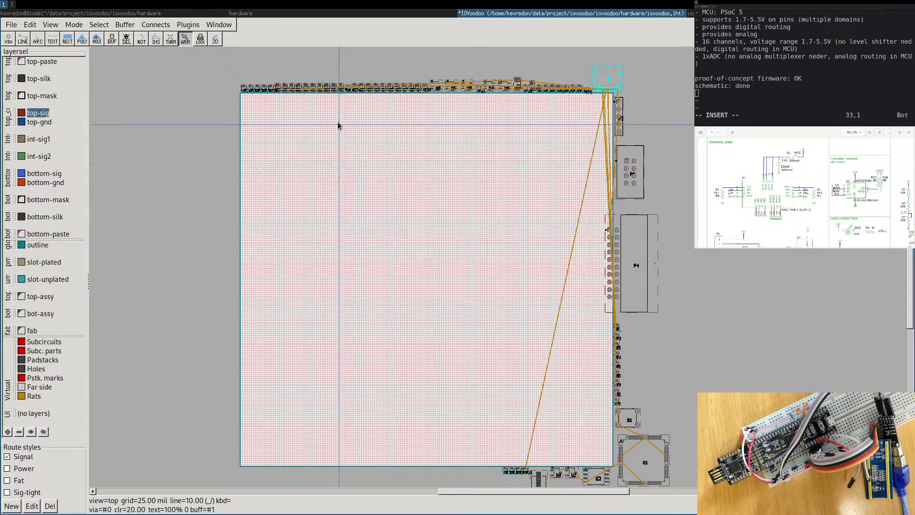
click(11, 24)
mouse_move(50, 27)
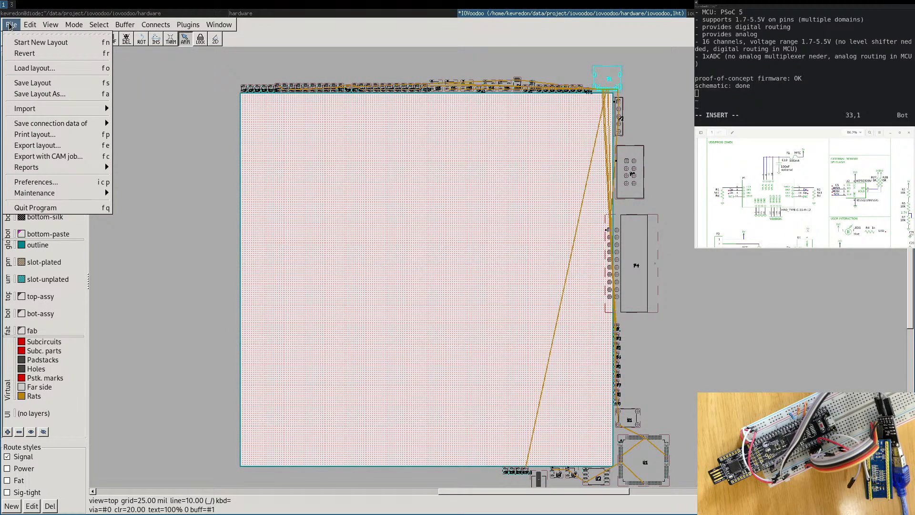
click(40, 184)
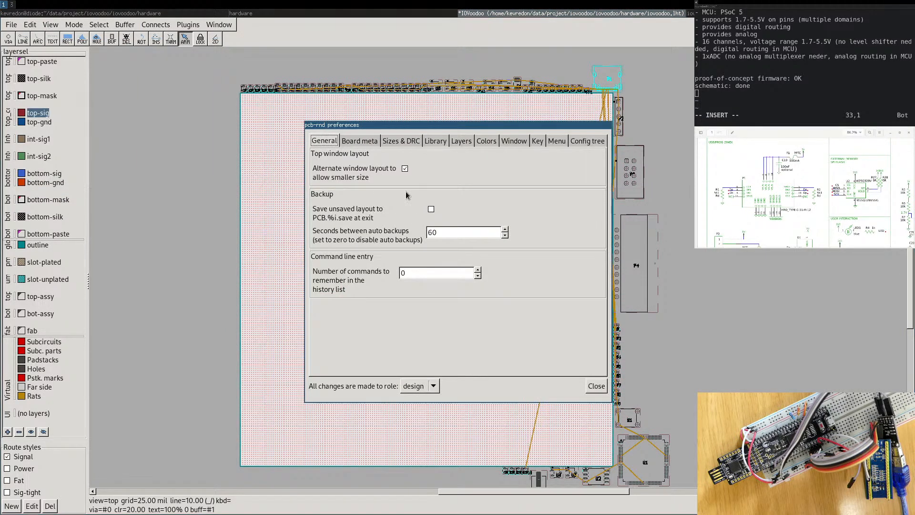
click(358, 144)
click(401, 142)
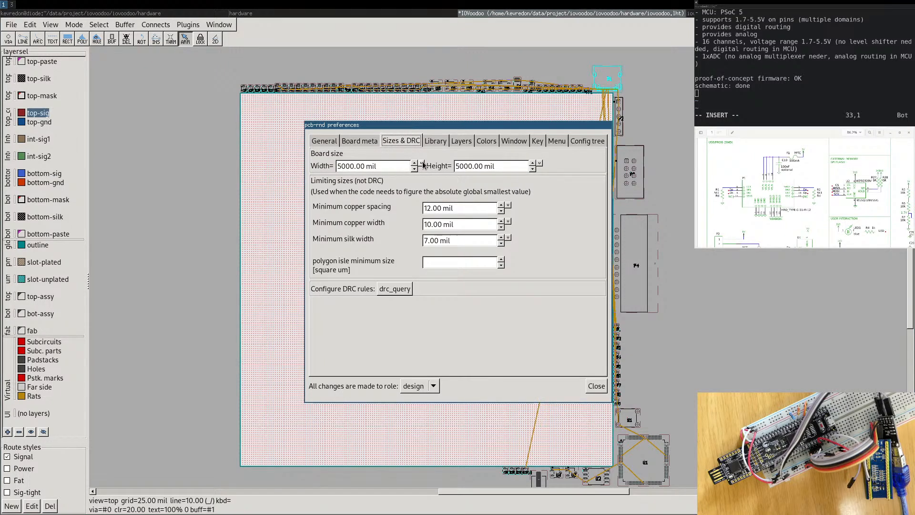
click(422, 164)
click(470, 250)
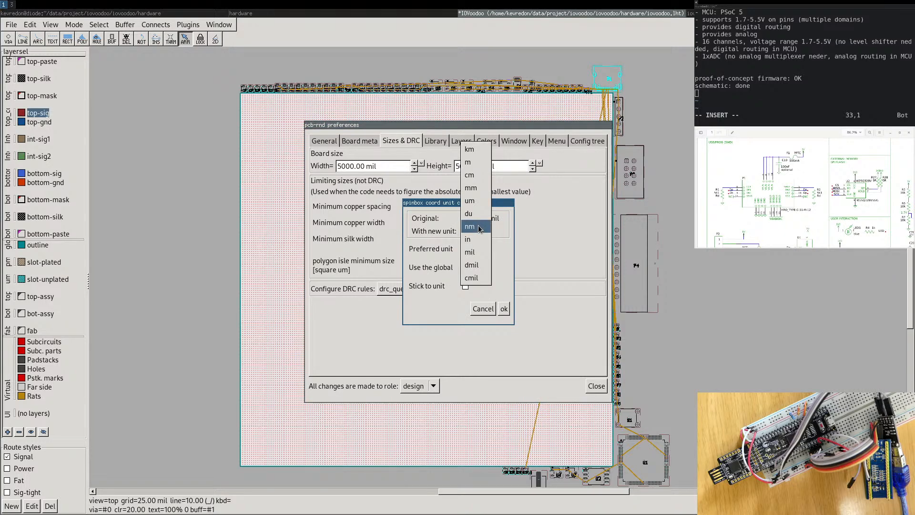
click(480, 189)
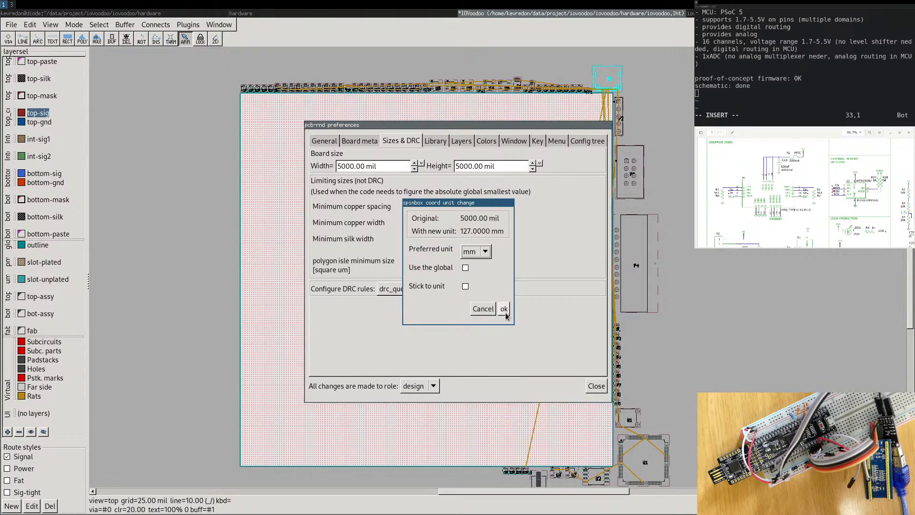
click(503, 309)
double_click(344, 167)
text(100)
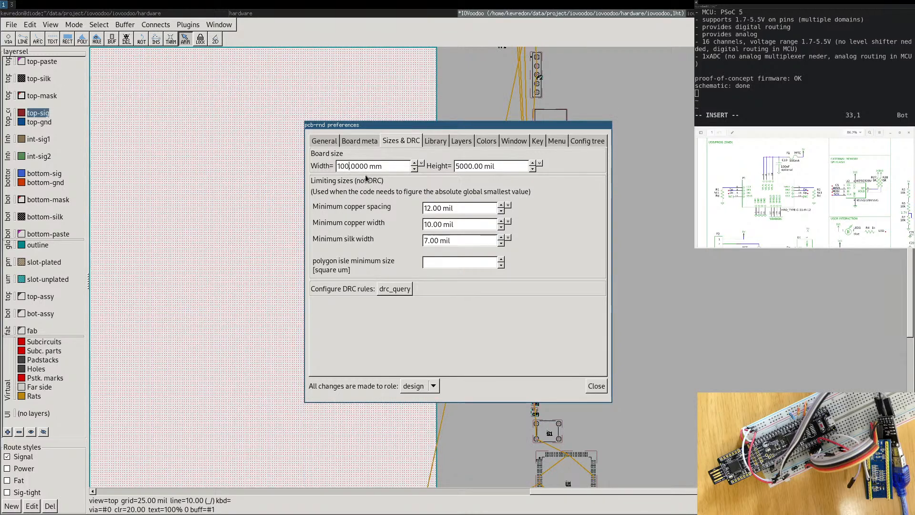
Change the board height's preferred unit to mm, set the height to 100 mm and close the preferences.
click(539, 164)
click(479, 252)
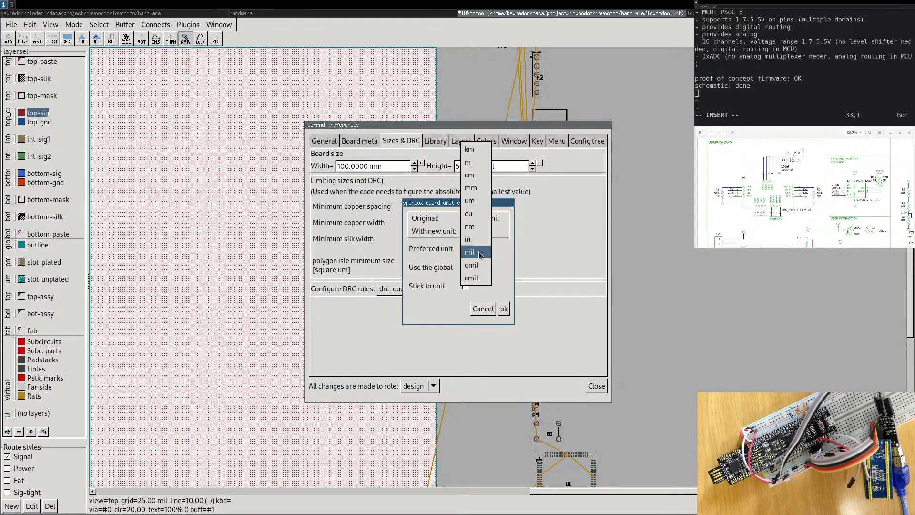
click(471, 186)
click(504, 309)
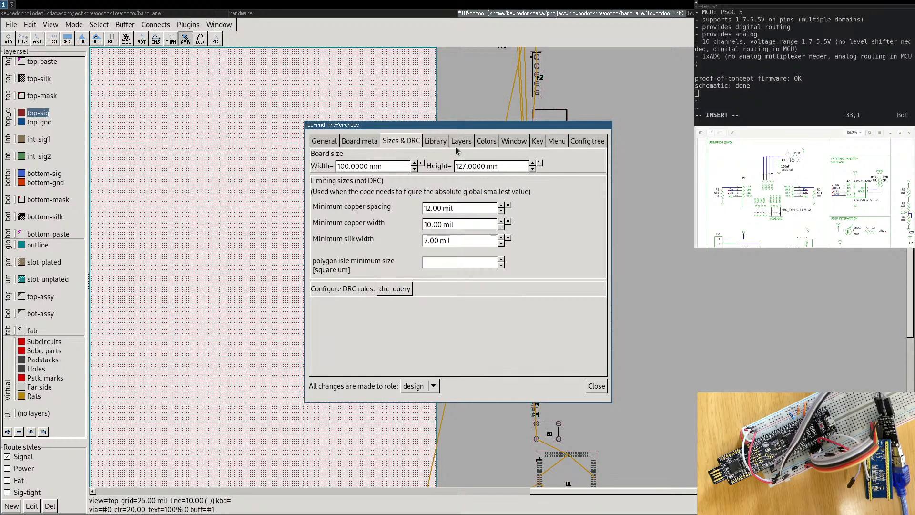
double_click(460, 165)
text(100)
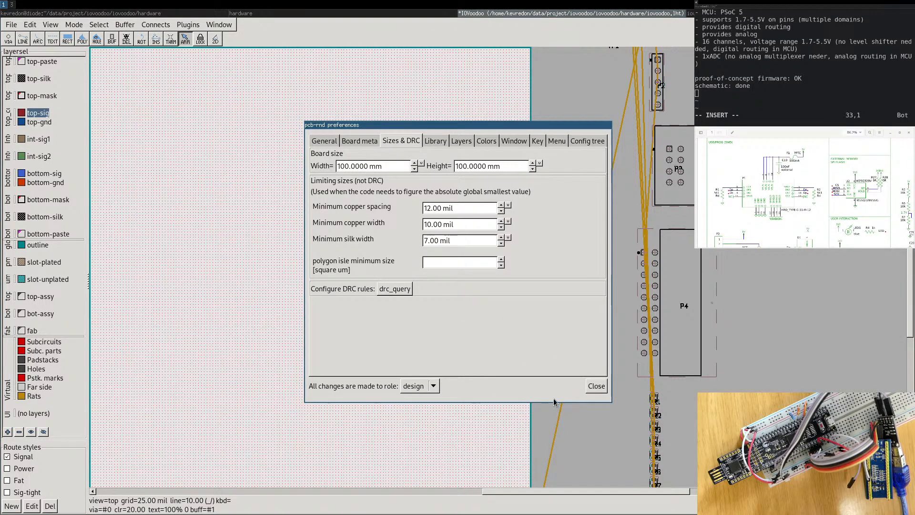
click(596, 385)
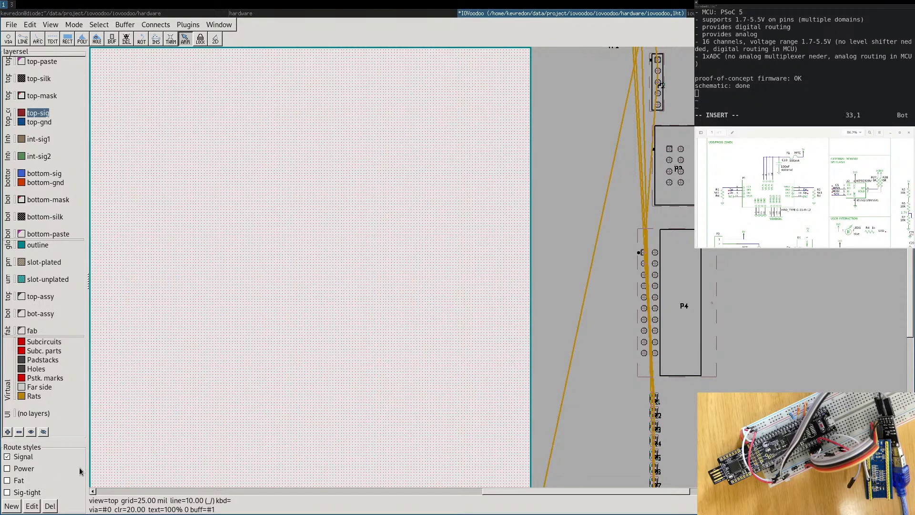
Select the connector footprint P4 beside the board.
scroll(572, 204, down, 4)
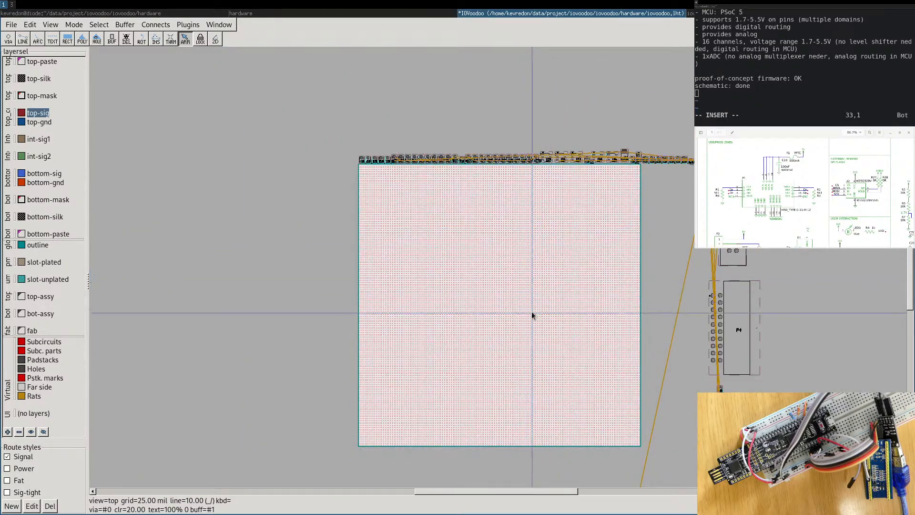
middle_drag(635, 305, 558, 181)
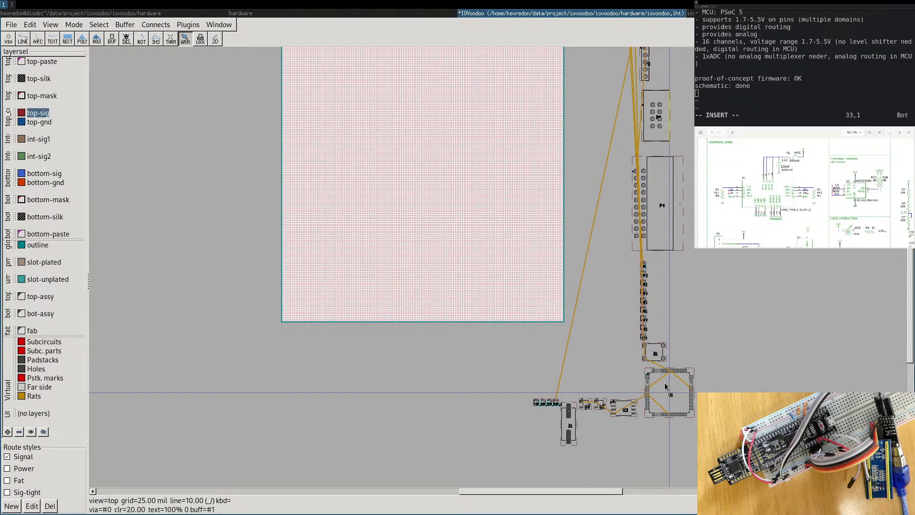
click(662, 178)
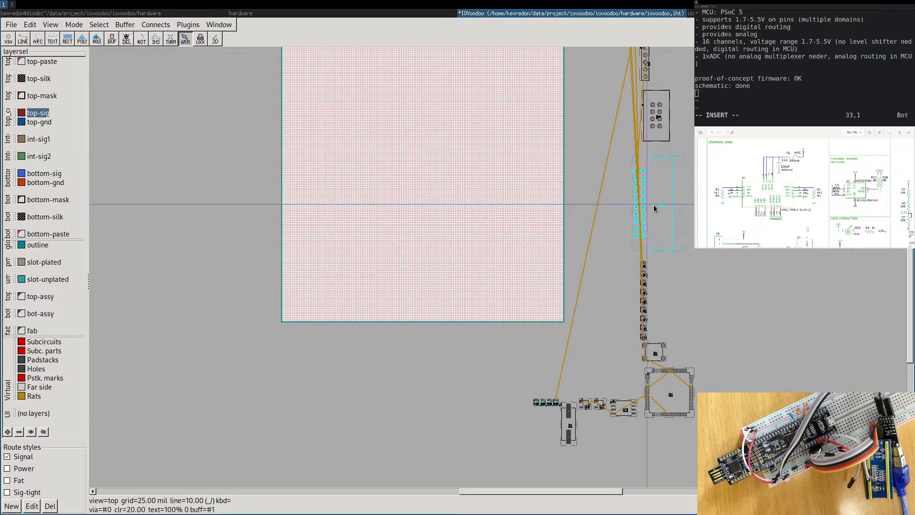
right_drag(441, 152, 489, 240)
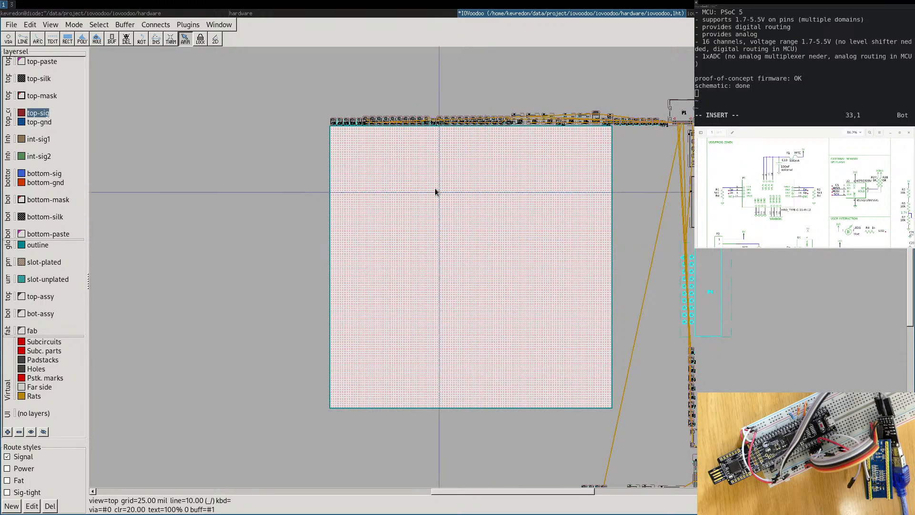
right_drag(441, 220, 406, 208)
right_drag(430, 261, 409, 253)
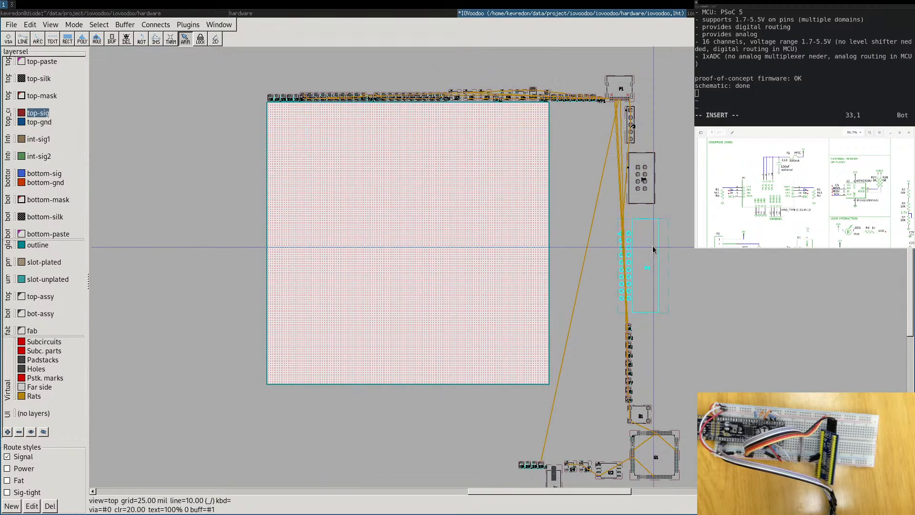
middle_drag(383, 155, 404, 186)
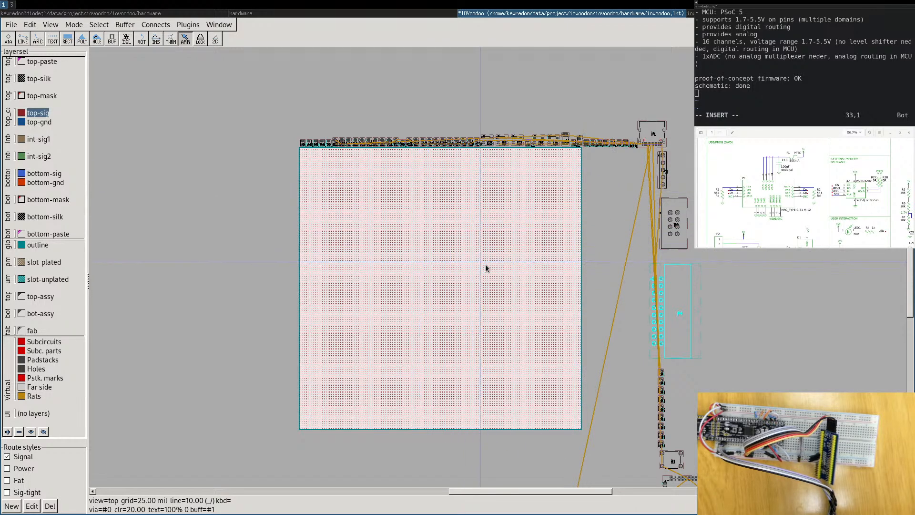
middle_drag(489, 268, 470, 265)
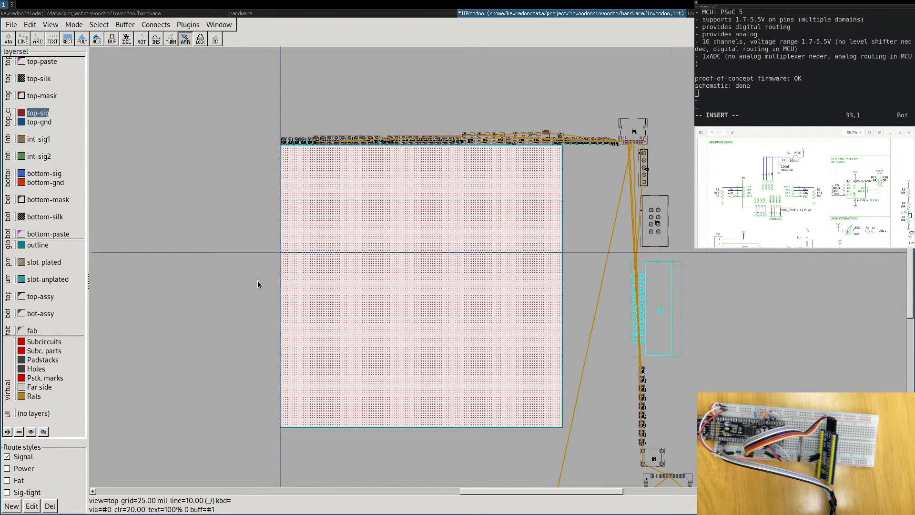
Edit the Signal route style, setting both line thickness and clearance to 5 mil.
click(31, 505)
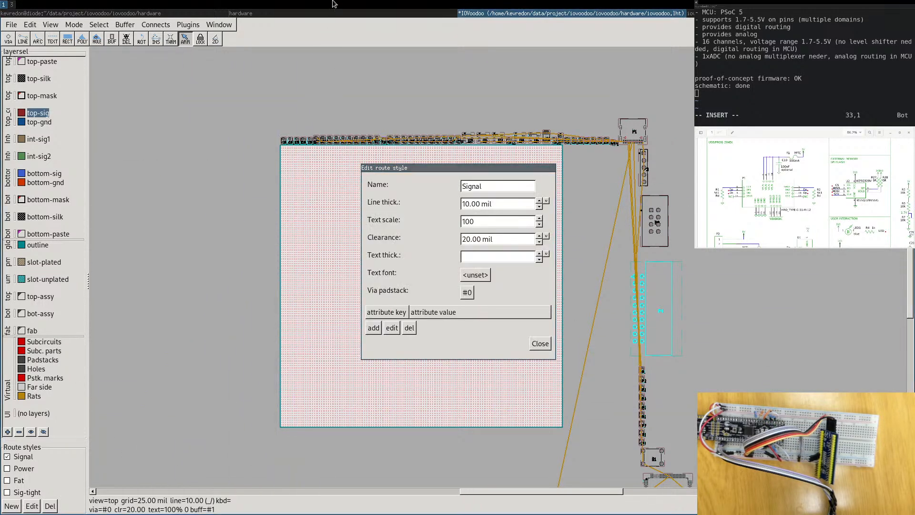
click(465, 204)
text(5)
double_click(464, 239)
text(5)
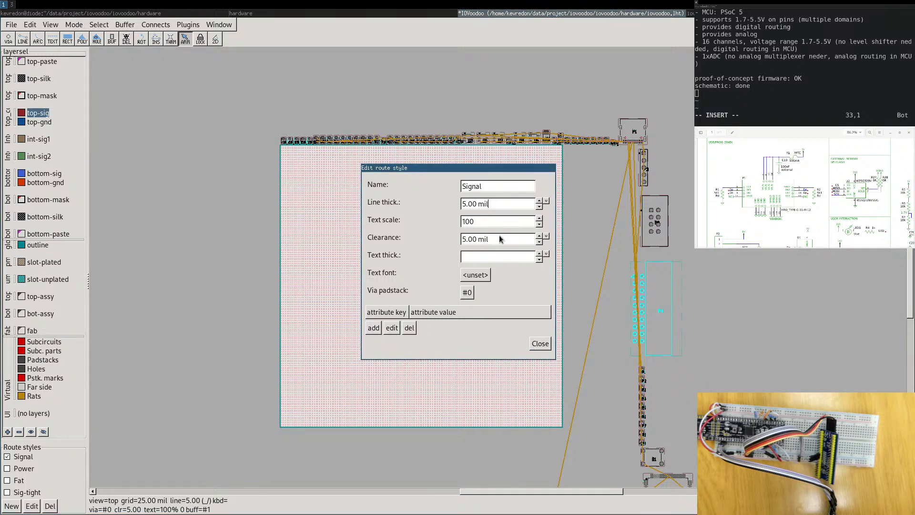
click(539, 344)
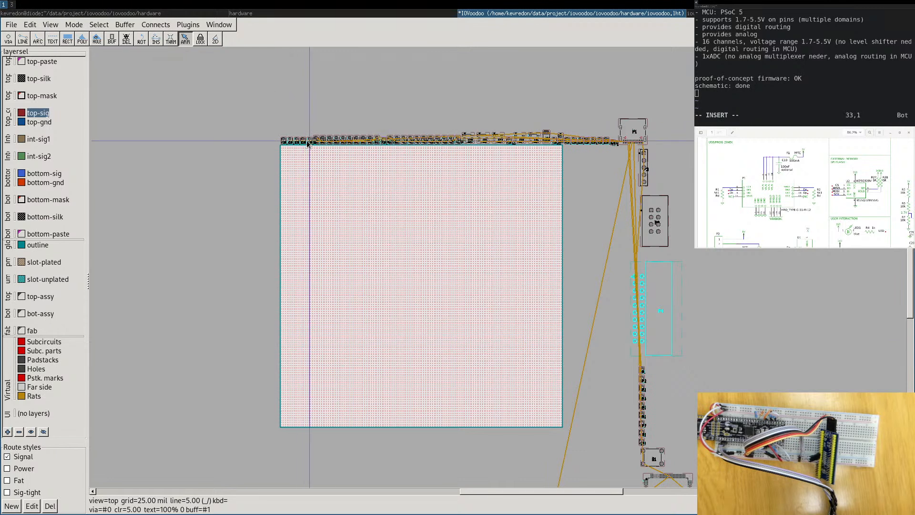
Open the PCBWay website in a new Chromium window and check the trace/space limit under Basic Specs.
key(super+b)
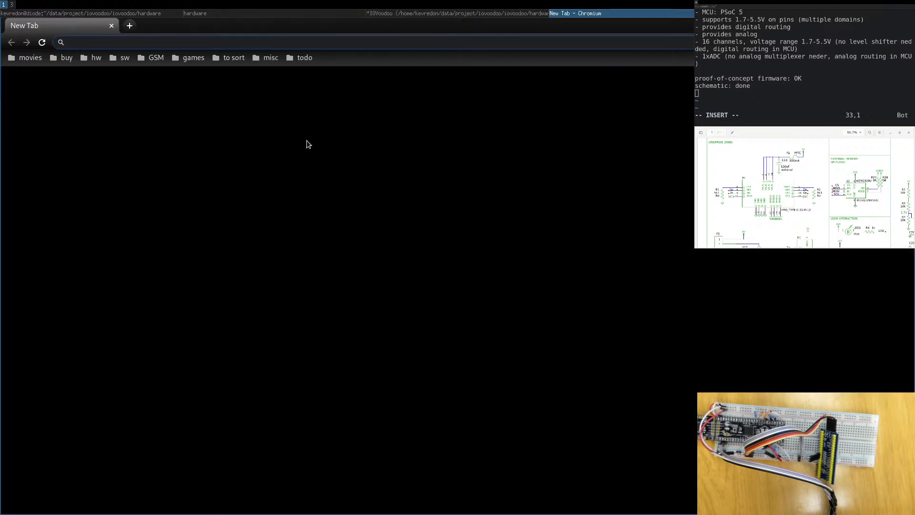
text(pcbway)
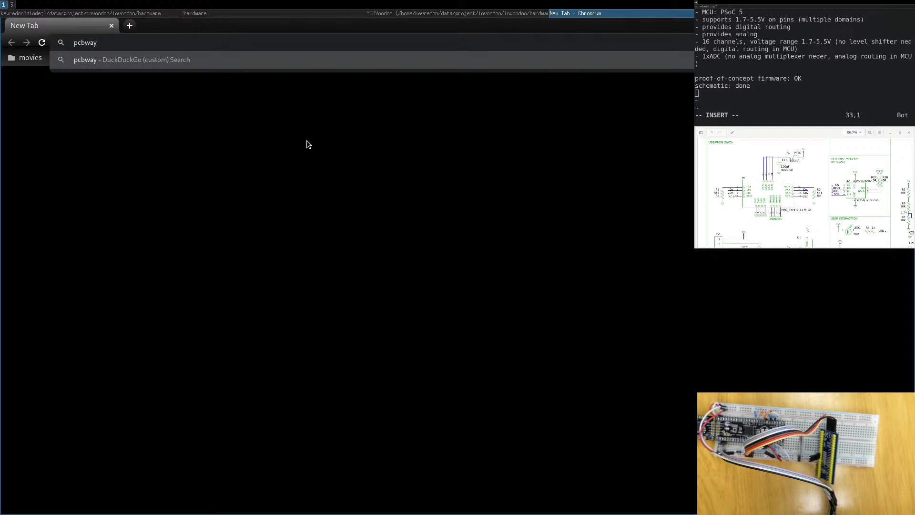
key(Return)
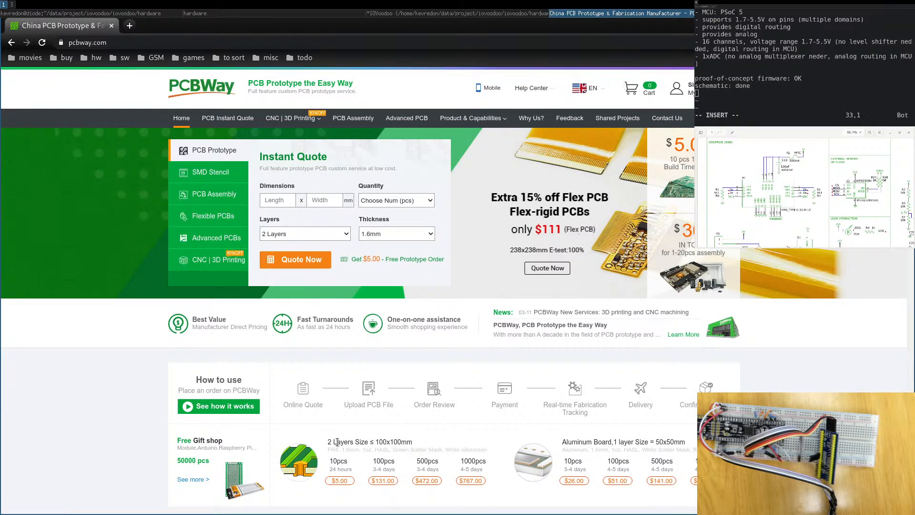
drag(337, 442, 327, 442)
scroll(352, 442, down, 1)
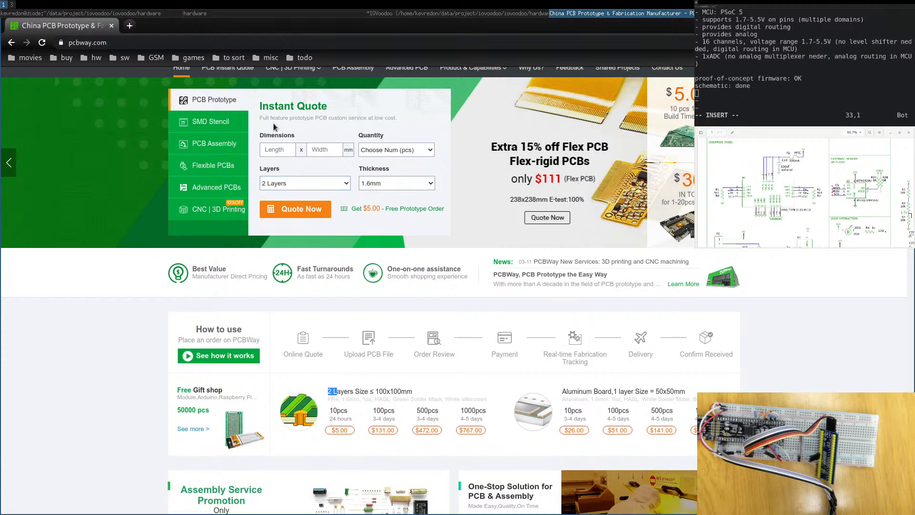
scroll(285, 132, down, 5)
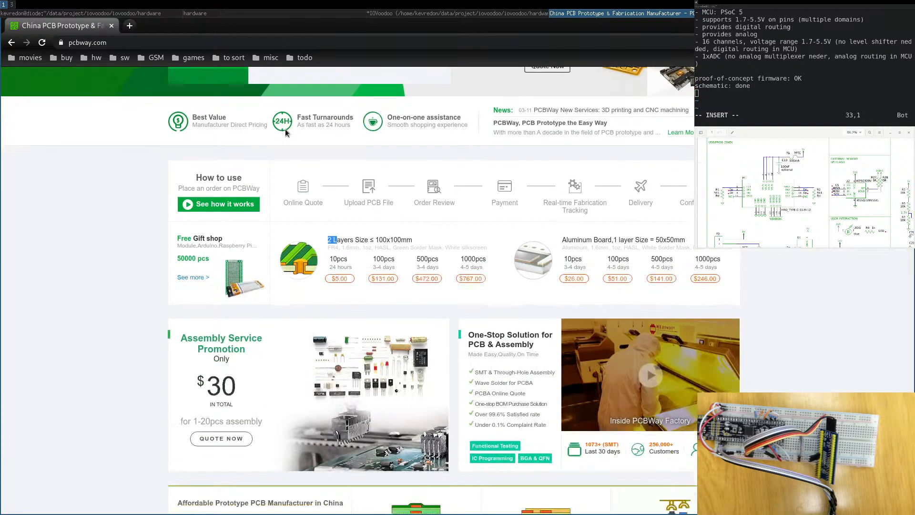
scroll(285, 129, down, 3)
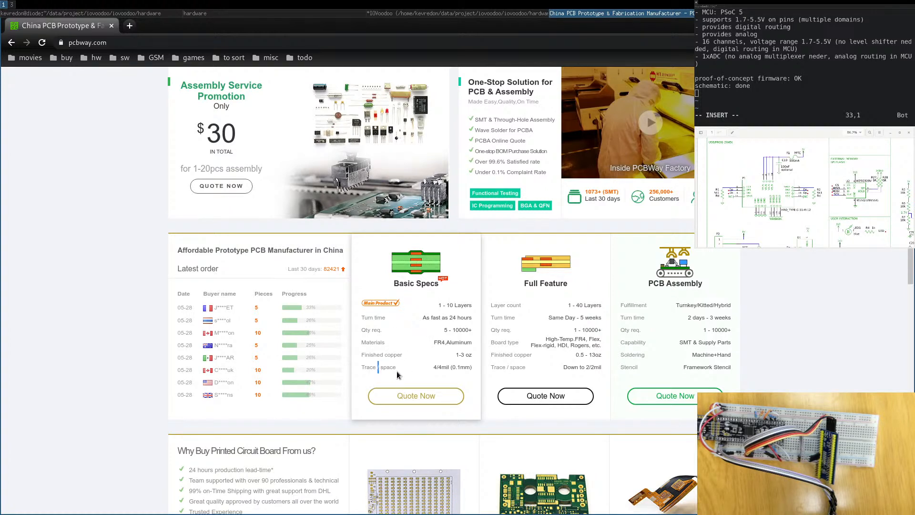
drag(428, 367, 464, 367)
click(445, 367)
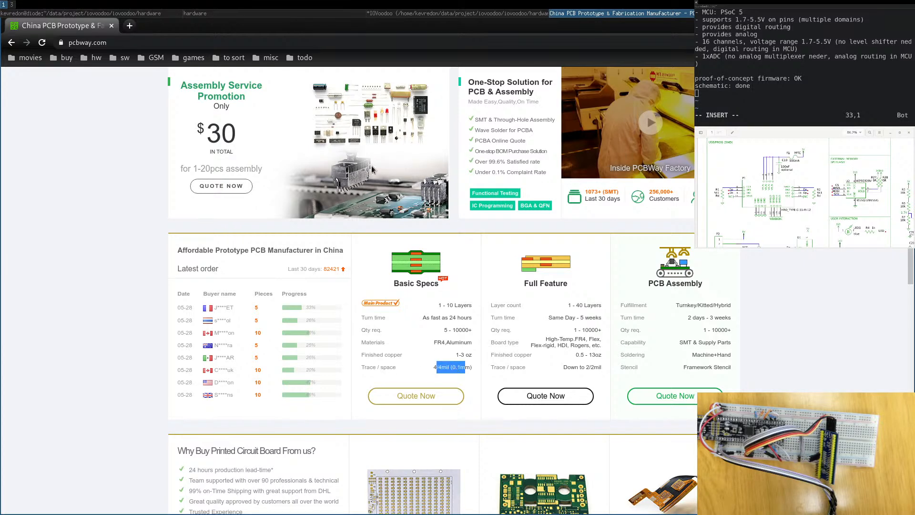
Search for jlcpcb in a new browser tab and open the Capabilities page of the JLCPCB site.
key(ctrl+t)
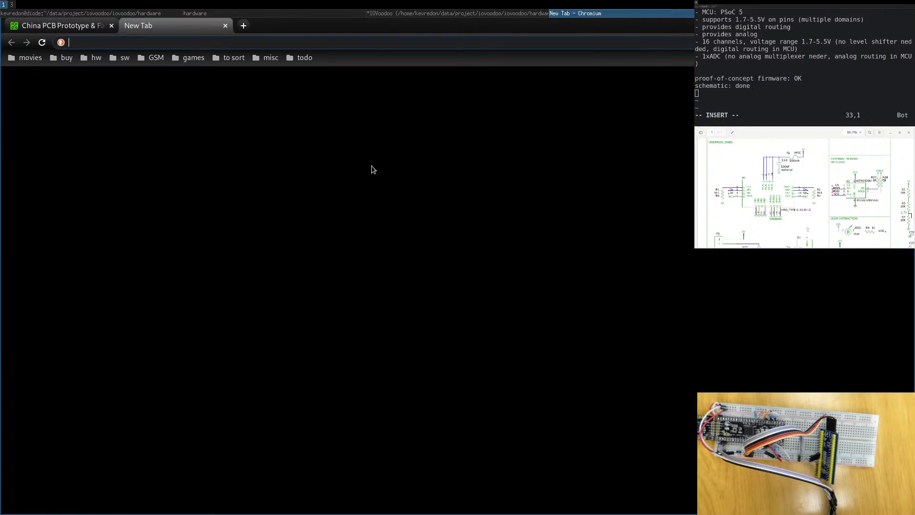
text(jlcpcb)
key(Return)
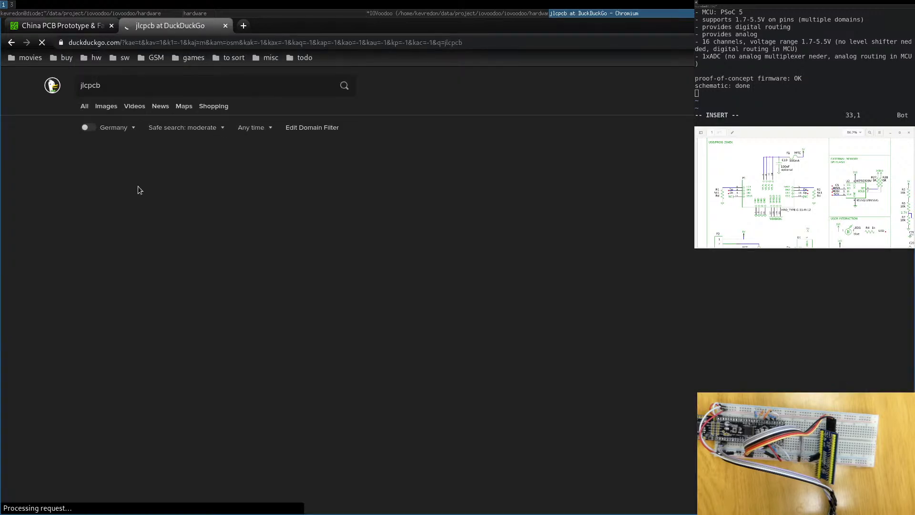
click(106, 153)
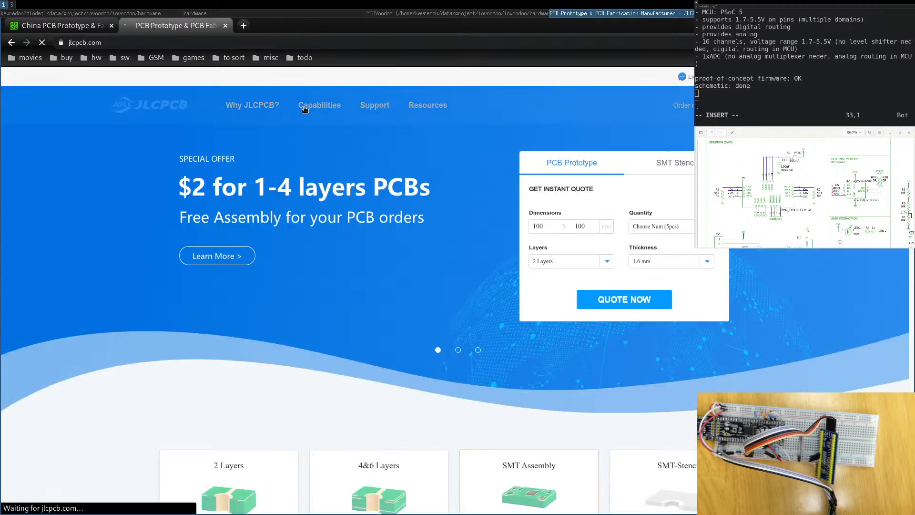
click(319, 105)
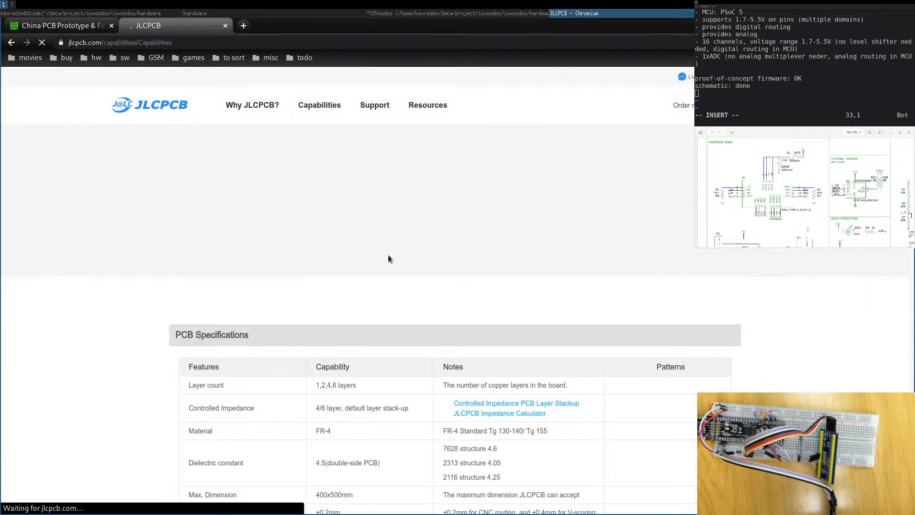
Expand the minimum trace width and spacing section and check both limits for the inner layers.
scroll(388, 258, down, 5)
scroll(386, 271, down, 9)
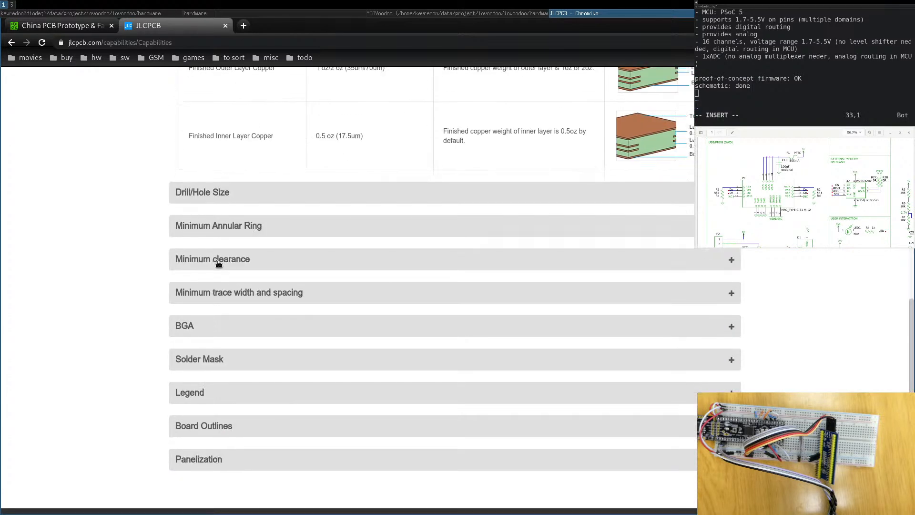
click(223, 294)
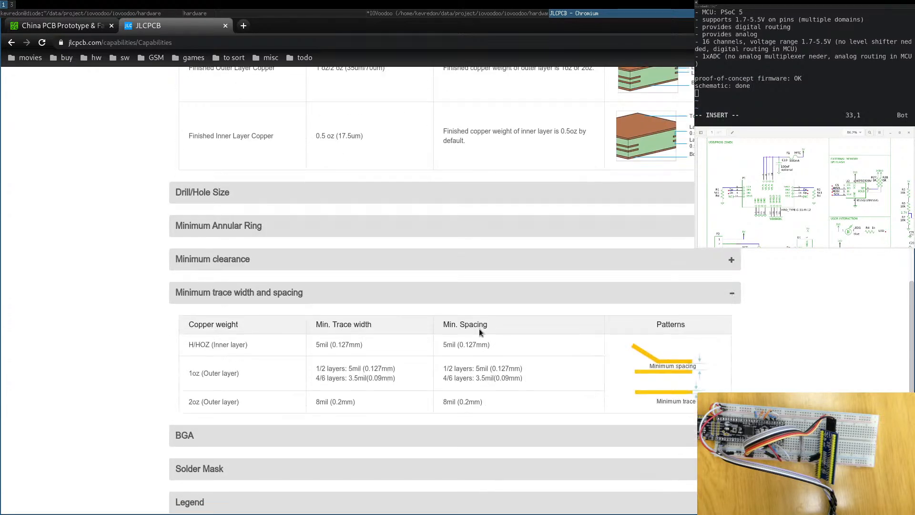
double_click(318, 344)
double_click(448, 344)
double_click(318, 344)
double_click(449, 344)
Back in pcb-rnd, edit the Power route style, setting its line thickness to 10 mil and its clearance to 5 mil.
click(390, 14)
click(31, 506)
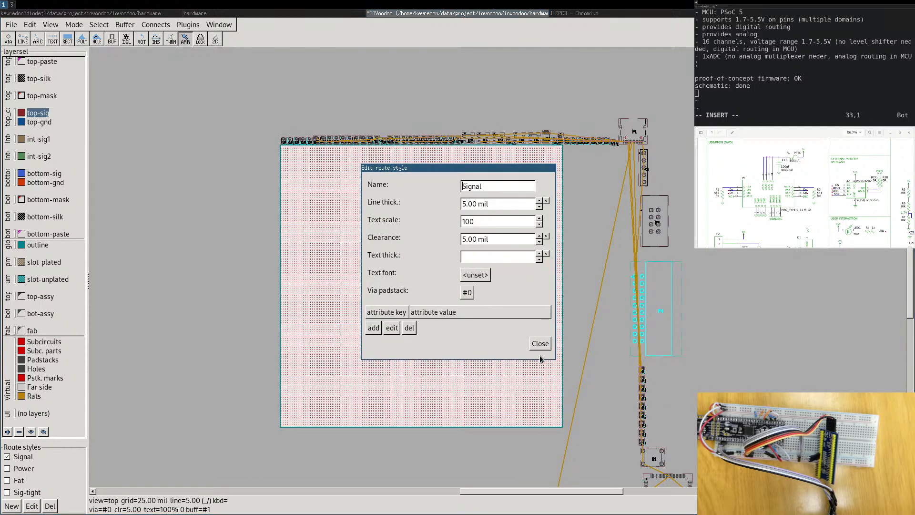
click(540, 343)
click(6, 468)
click(32, 506)
click(464, 203)
key(BackSpace)
text(10)
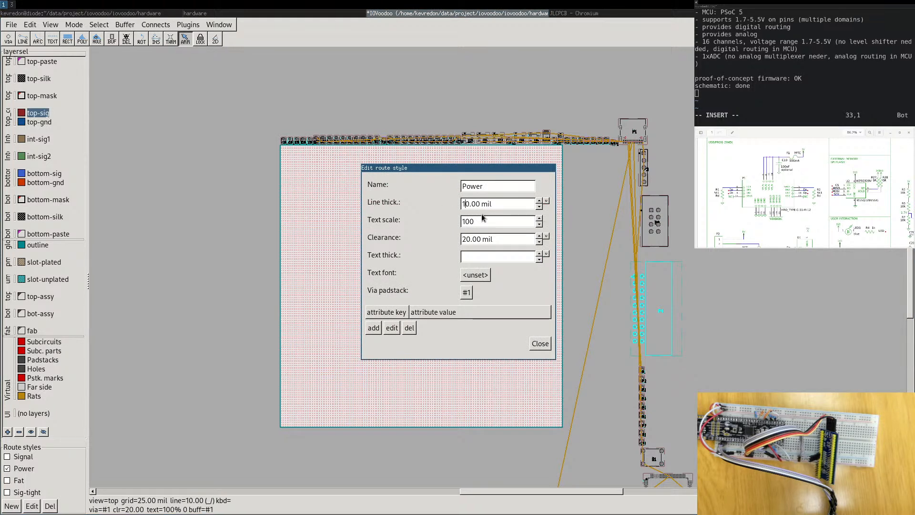
text(5)
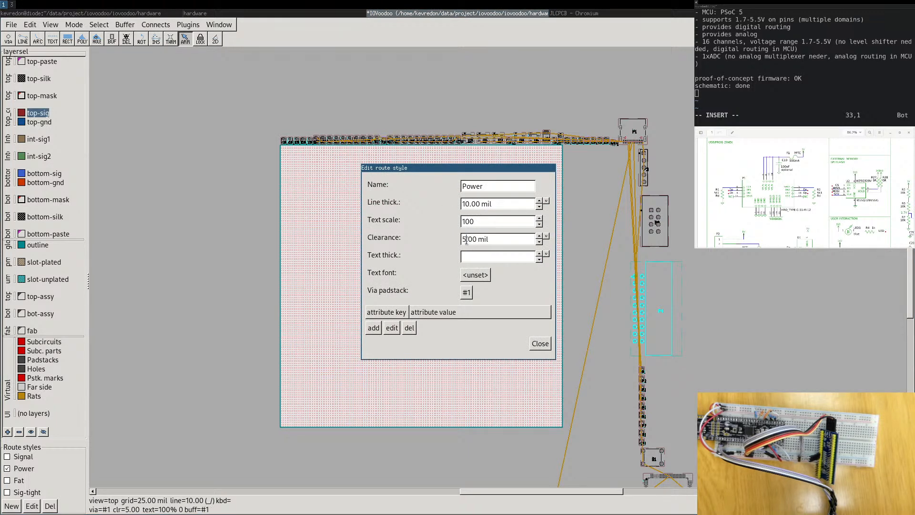
click(542, 344)
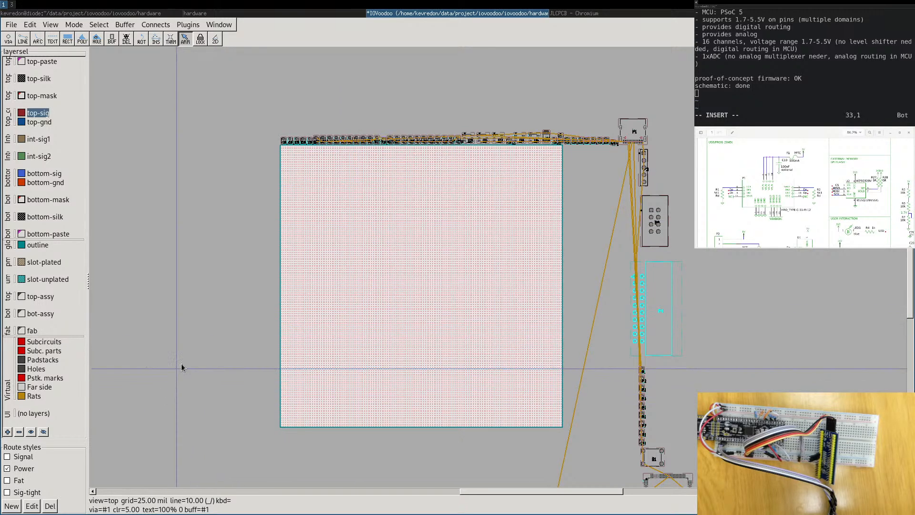
Review the Signal route style's settings, close them, and switch back to the JLCPCB Capabilities page in Chromium.
click(7, 456)
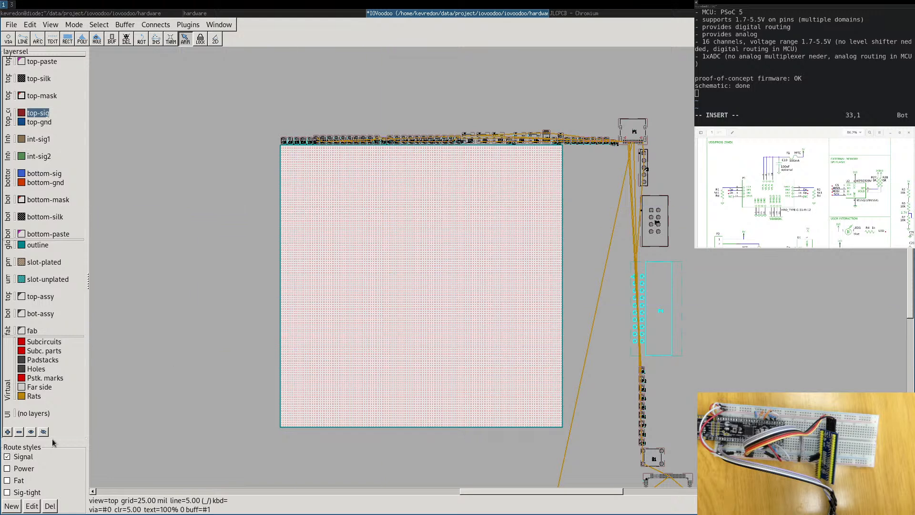
click(31, 506)
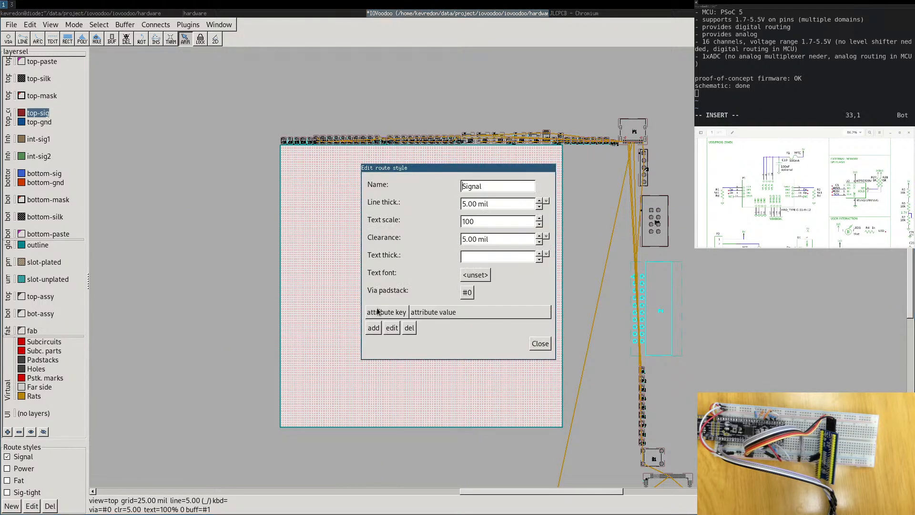
click(583, 13)
click(540, 343)
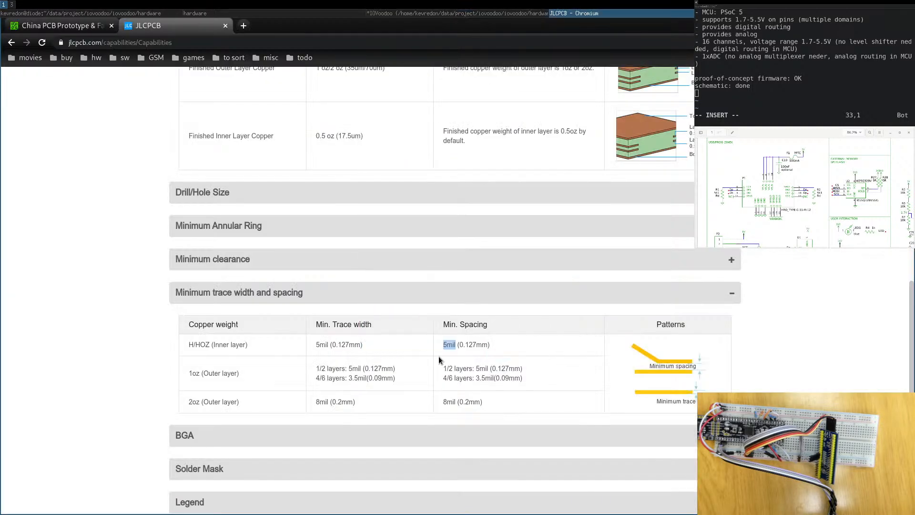
Expand the Drill/Hole Size section and check the minimum mechanical drill size and the minimum via hole size.
click(210, 193)
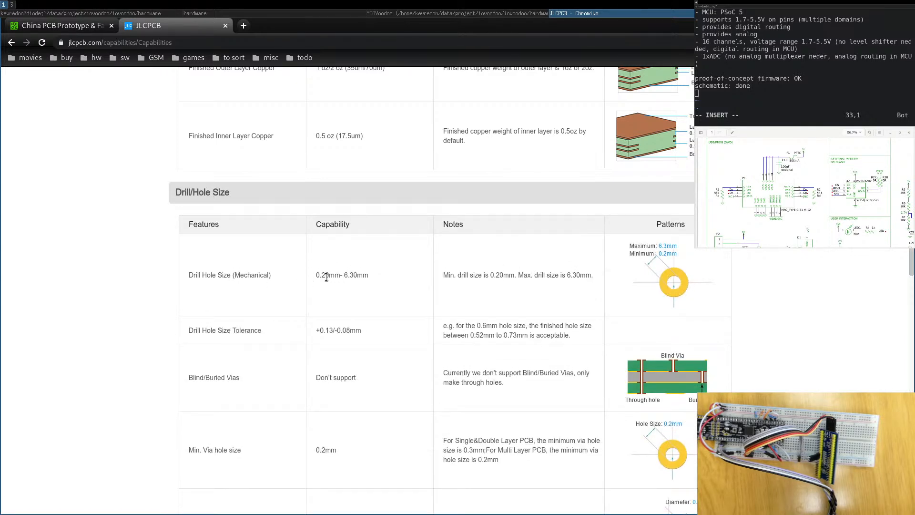
double_click(321, 277)
drag(495, 275, 508, 277)
scroll(488, 296, down, 3)
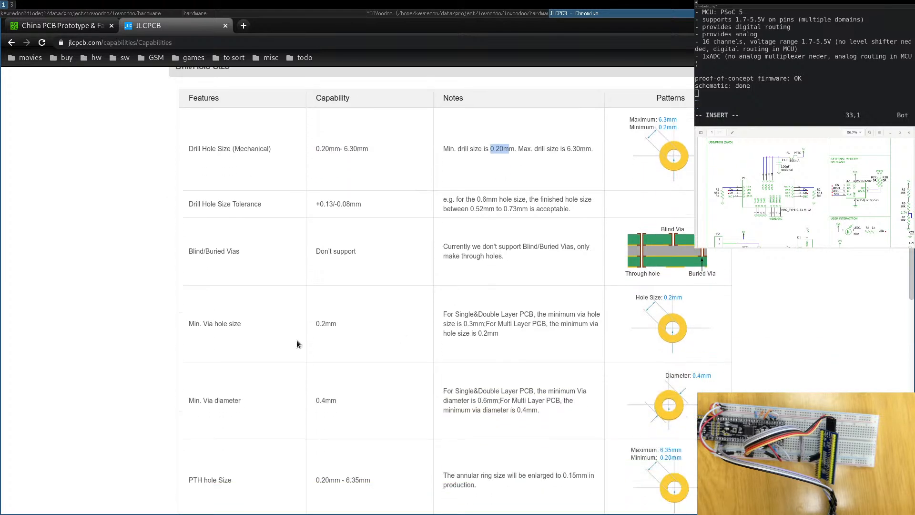
drag(333, 324, 318, 324)
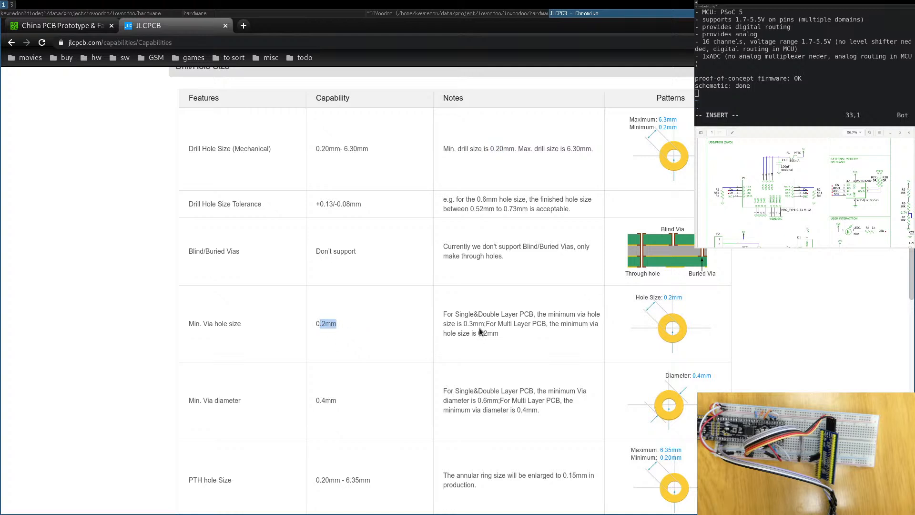
mouse_move(469, 313)
mouse_down()
mouse_move(547, 316)
mouse_move(478, 324)
mouse_move(461, 315)
mouse_move(534, 315)
mouse_move(493, 333)
mouse_move(472, 324)
mouse_up()
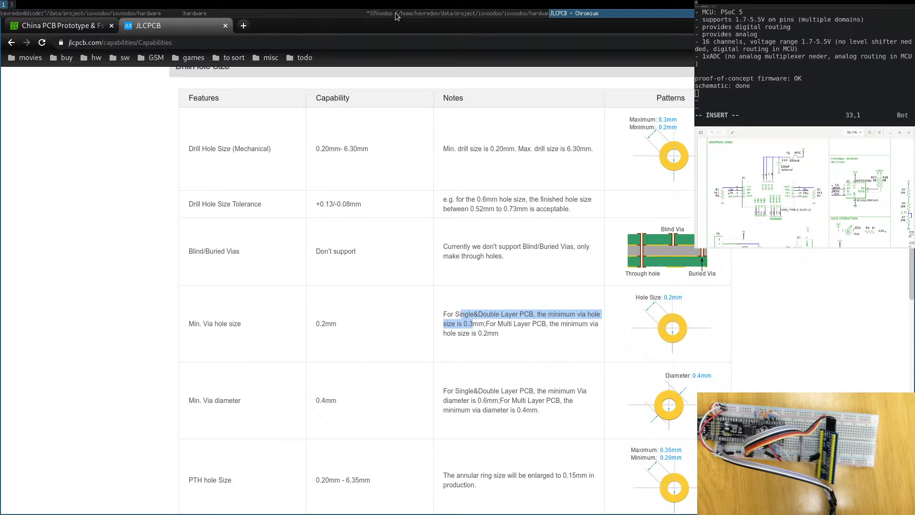
Open the PCBWay Basic Specs online quote page and look through the PCB specification options.
click(36, 29)
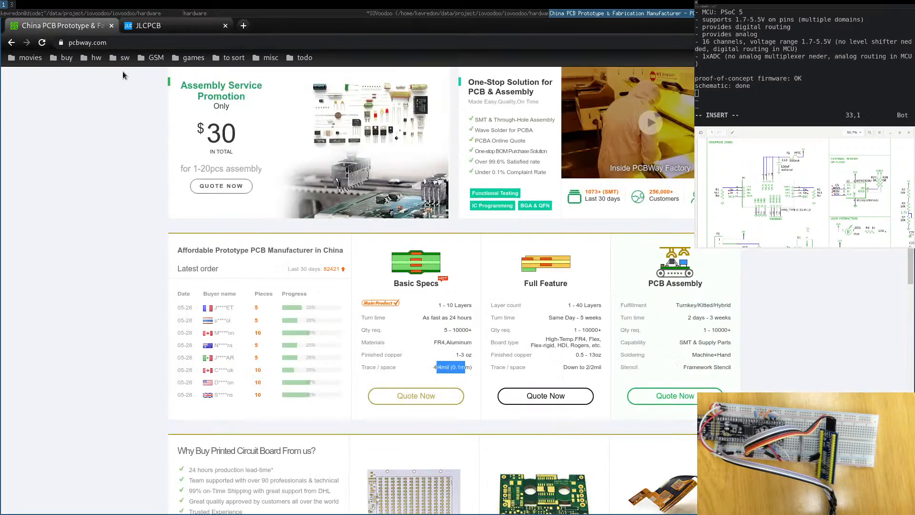
click(416, 396)
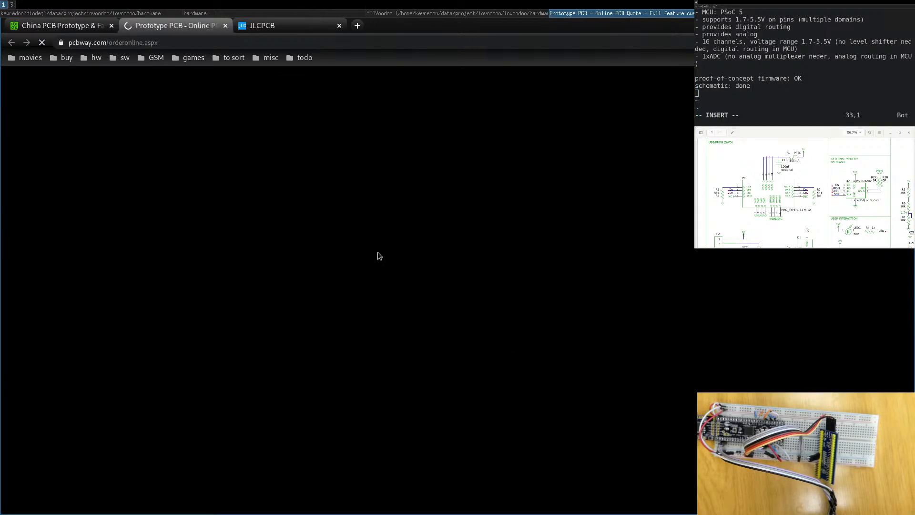
scroll(139, 337, down, 2)
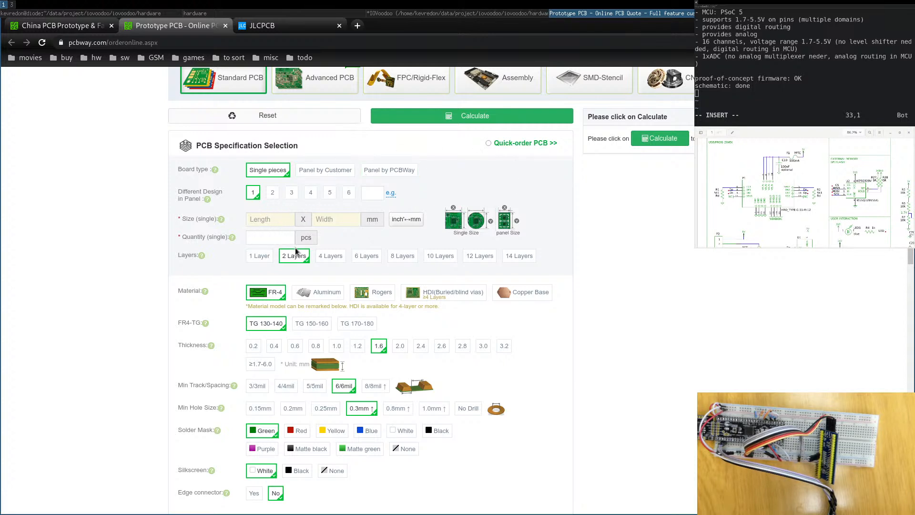
scroll(294, 193, down, 4)
scroll(295, 193, up, 4)
Enter a single board size of 100 x 100 mm and try to calculate the PCBWay price.
click(264, 193)
text(100)
click(336, 194)
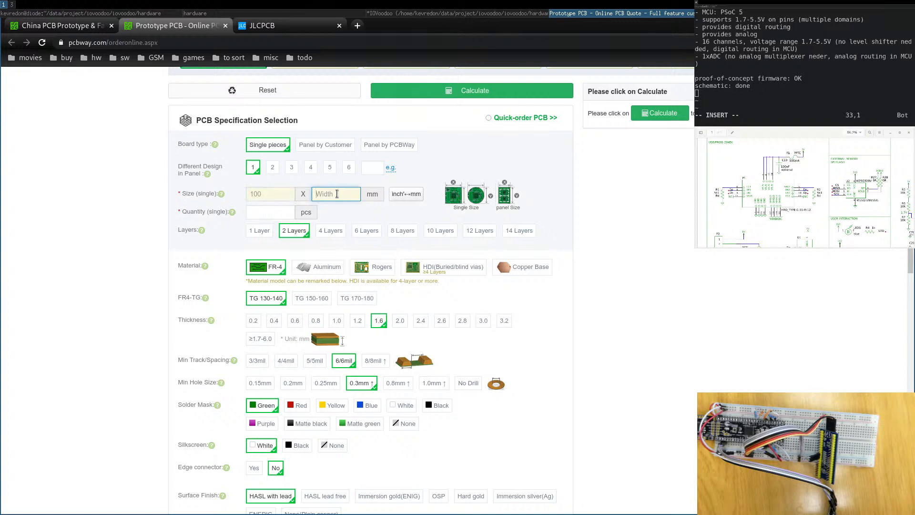
text(100)
click(471, 90)
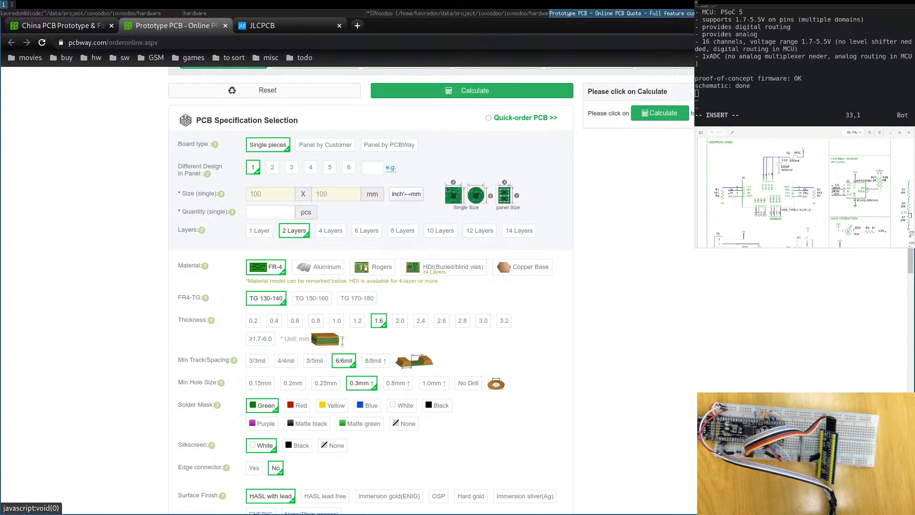
click(776, 42)
click(577, 92)
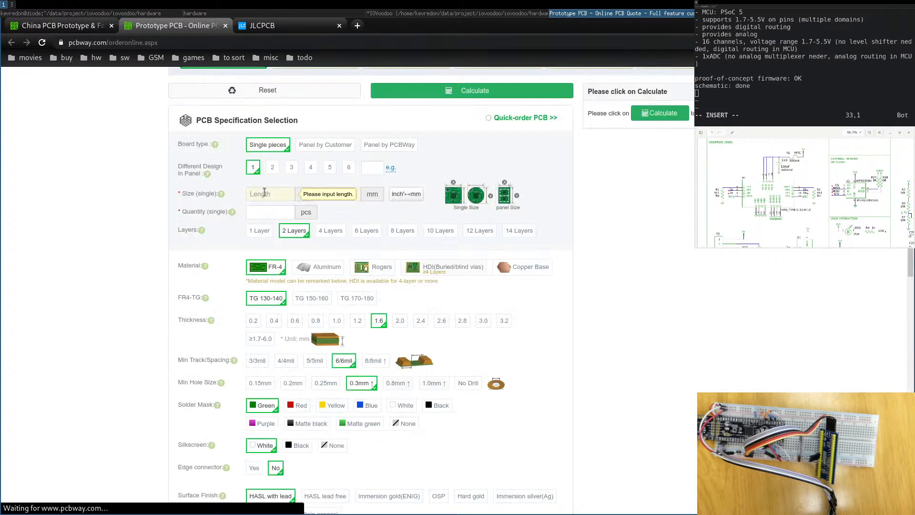
Enter a board size of 100 x 100 mm and a quantity of 5 pcs, and calculate the price.
click(265, 193)
text(100)
click(333, 194)
text(100)
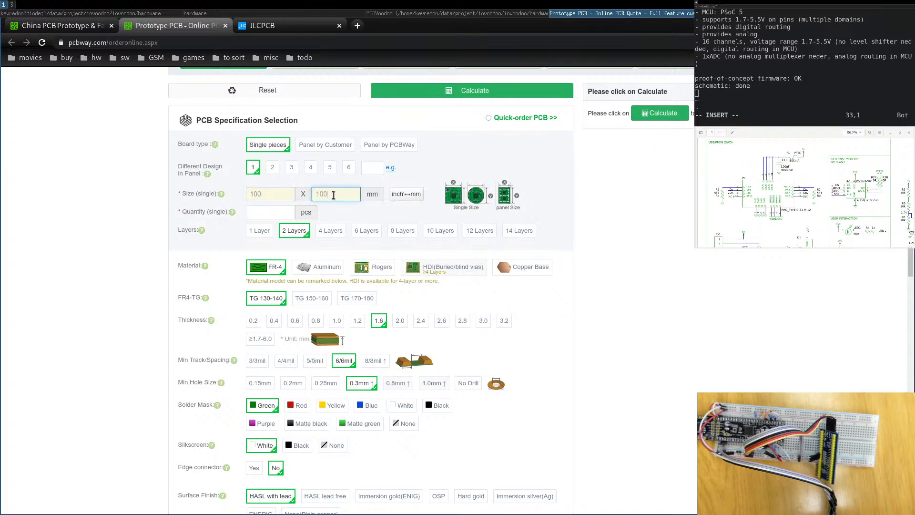
click(410, 196)
click(537, 250)
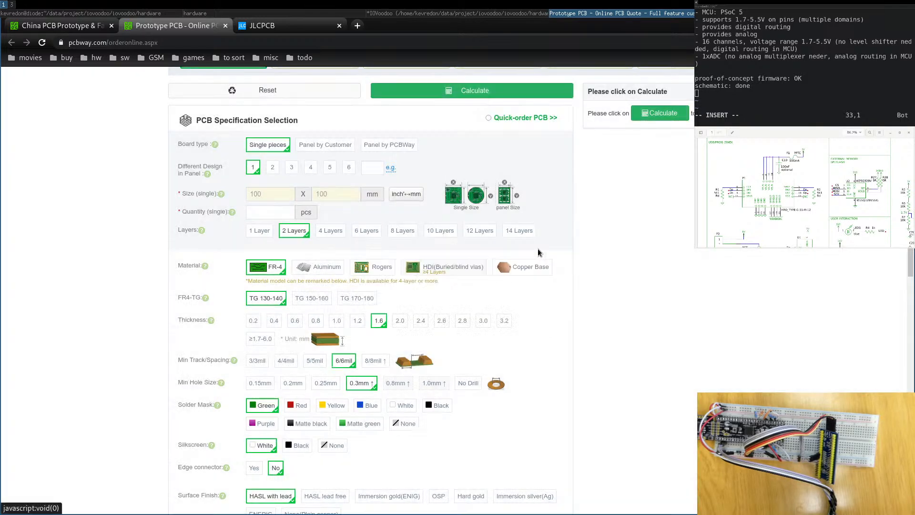
click(267, 216)
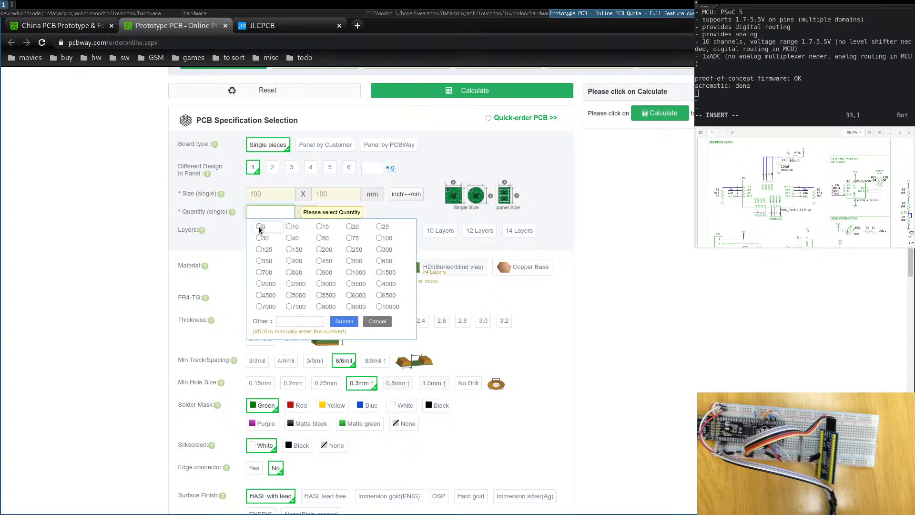
click(259, 227)
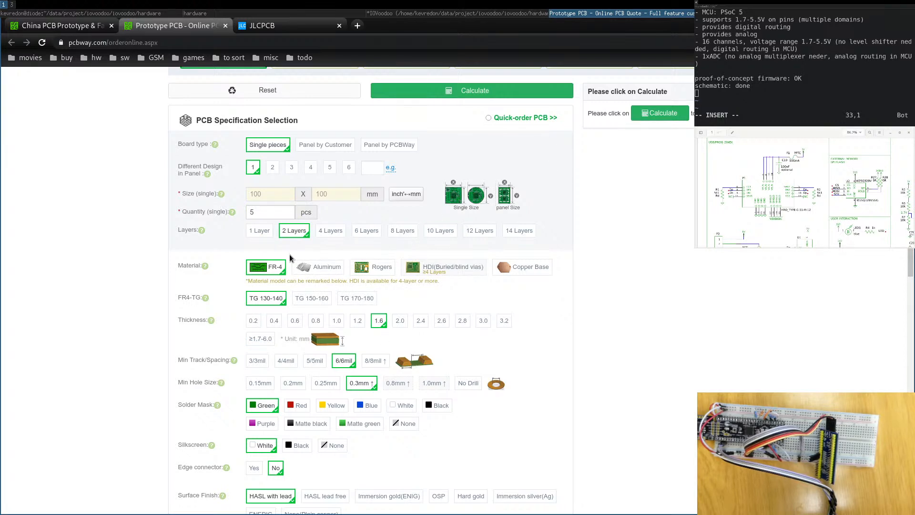
click(475, 95)
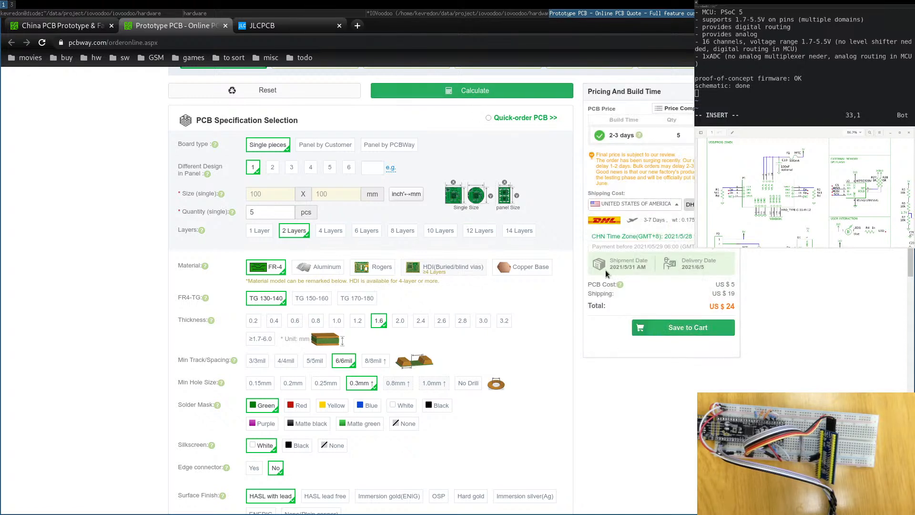
Compare the quoted prices for 5/5mil, 4/4mil and 6/6mil minimum track/spacing, finishing with 6/6mil selected.
click(314, 363)
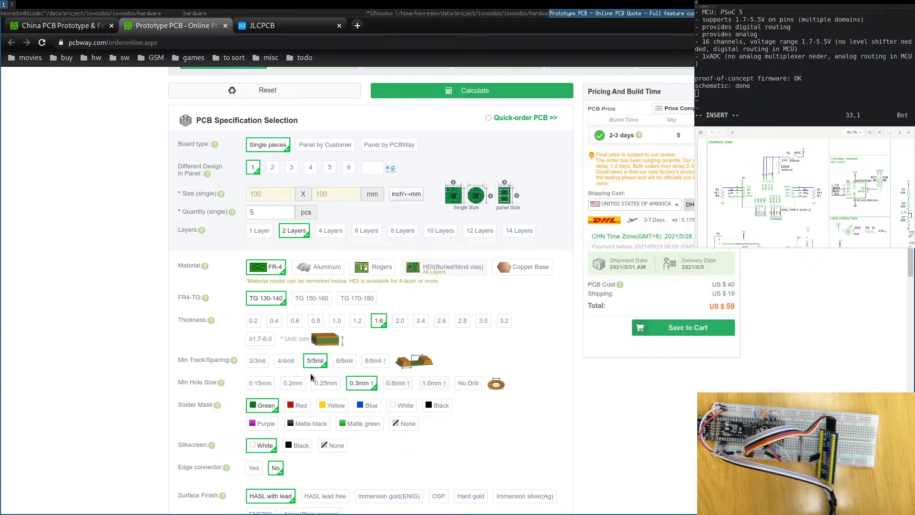
click(344, 363)
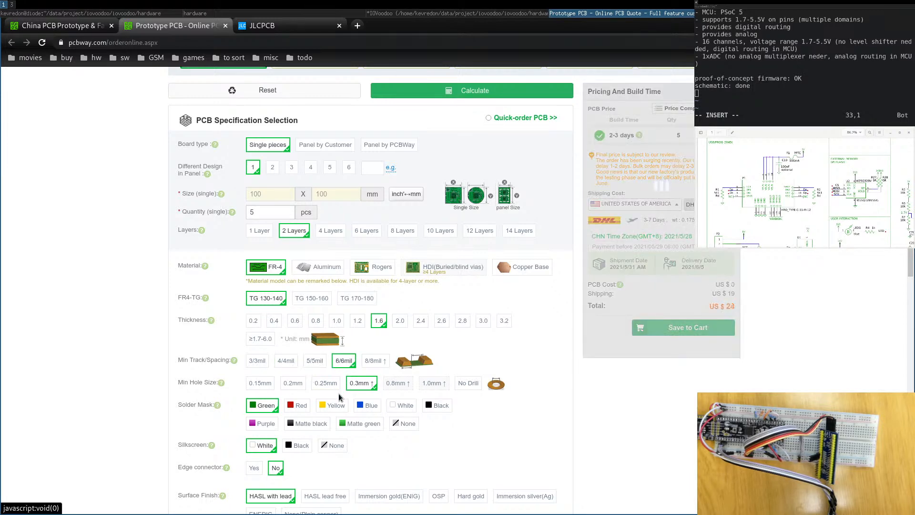
click(315, 363)
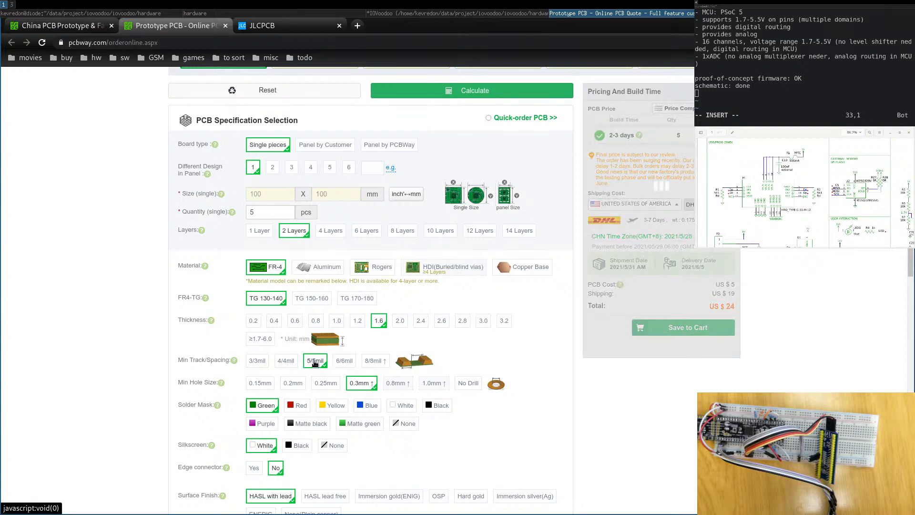
click(286, 361)
click(344, 363)
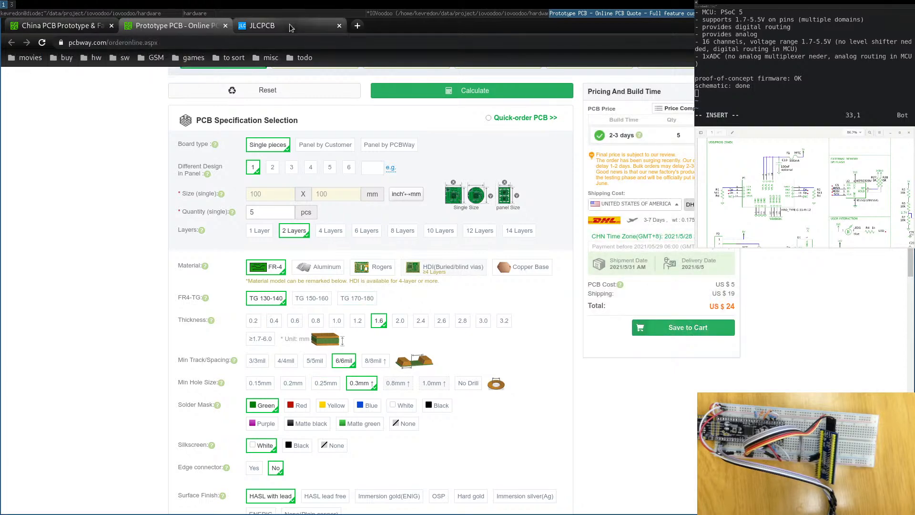
Recheck the drill and via hole limits on the JLCPCB Capabilities page against the board layout in pcb-rnd.
click(291, 28)
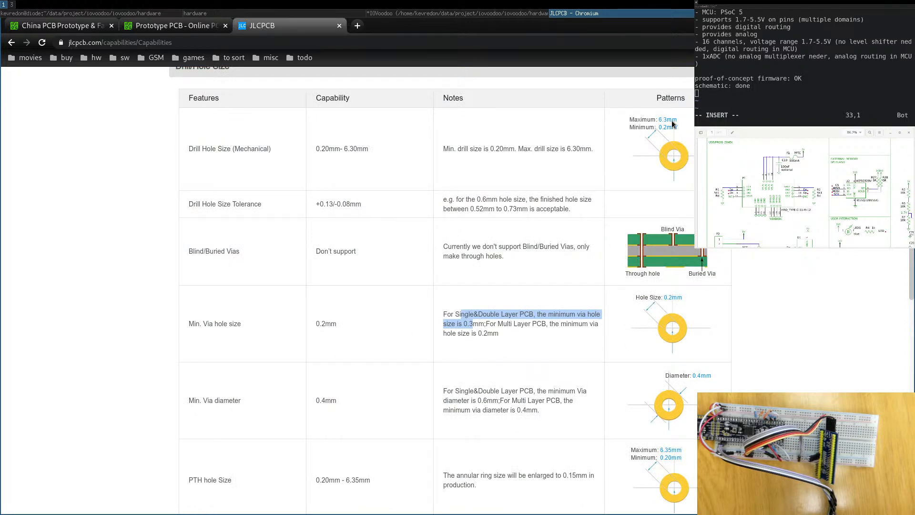
scroll(261, 125, up, 1)
scroll(261, 125, down, 1)
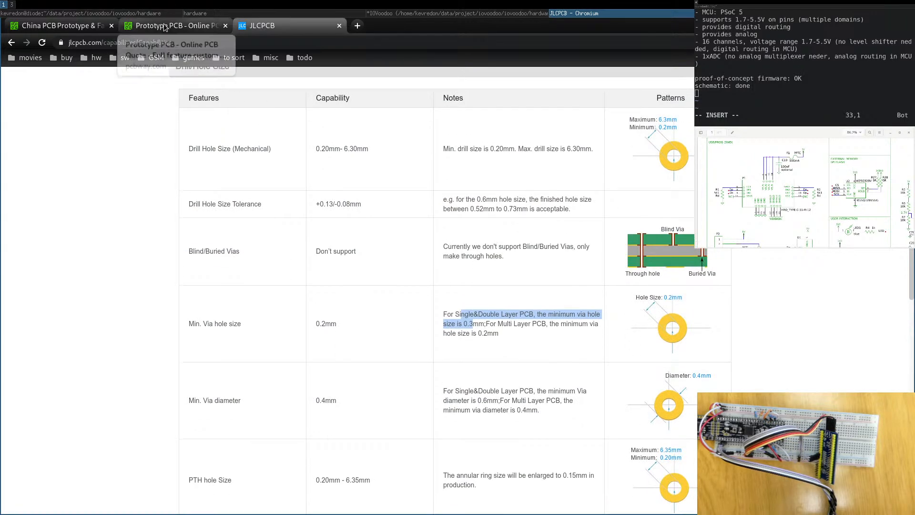
click(126, 14)
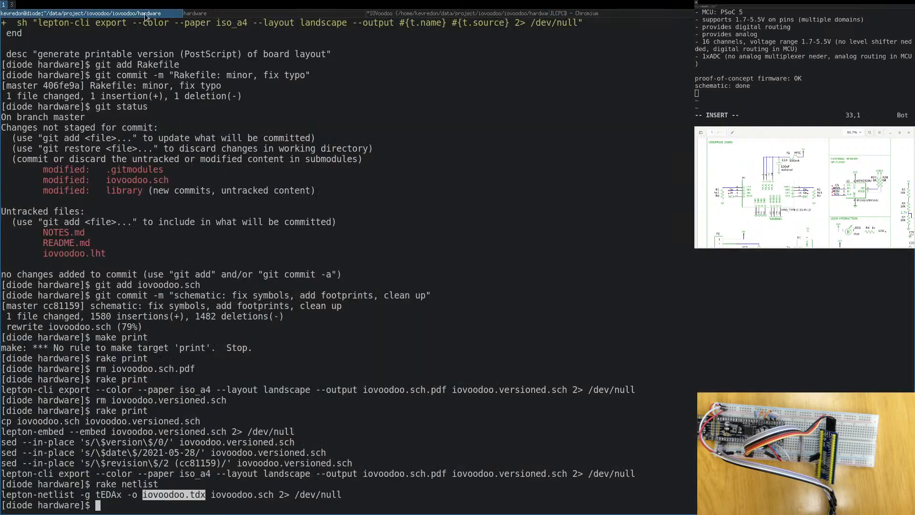
click(255, 15)
click(390, 14)
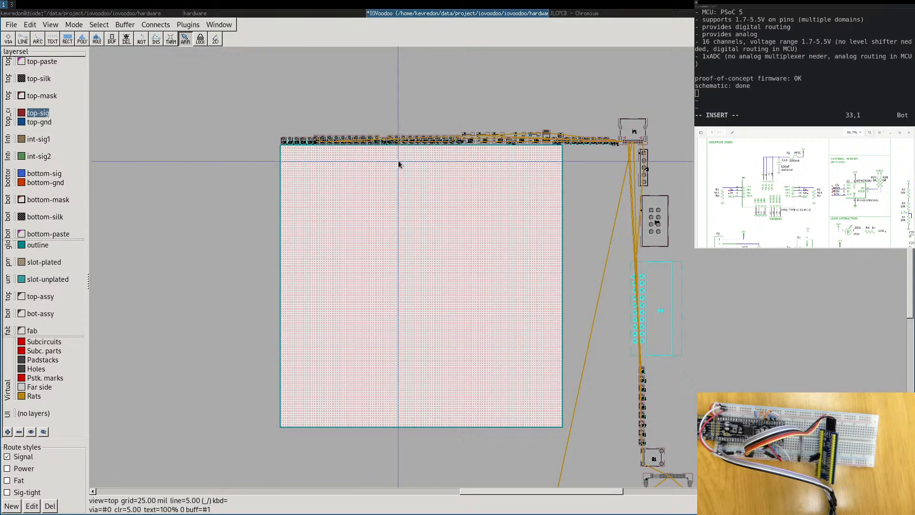
click(591, 14)
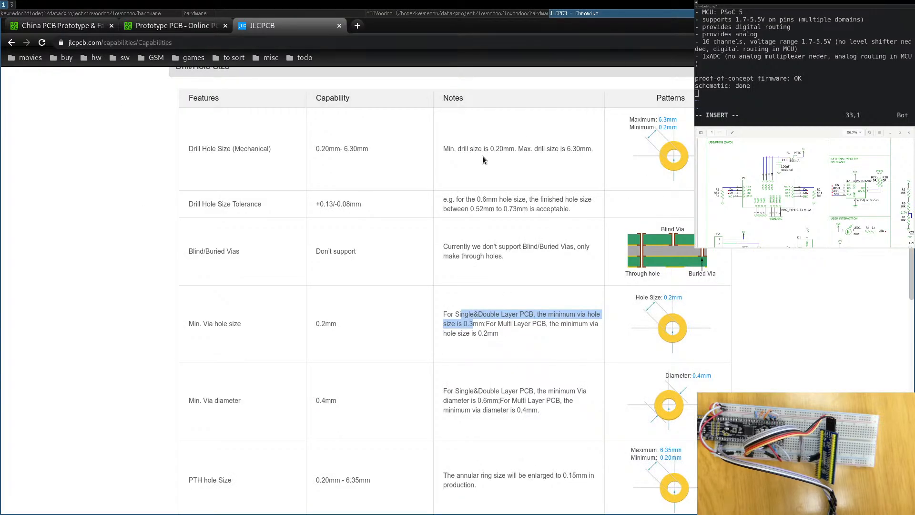
Return to pcb-rnd and edit the Signal route style, setting both line thickness and clearance to 6 mil.
click(425, 13)
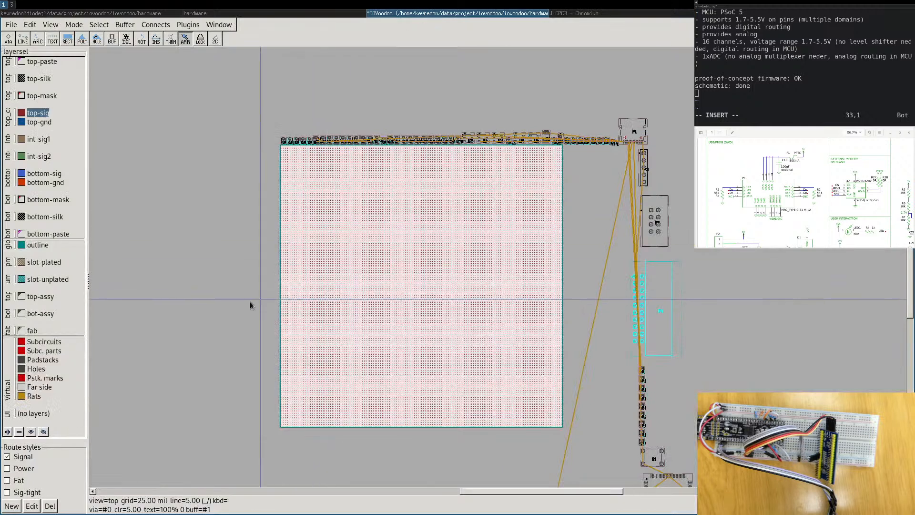
click(32, 506)
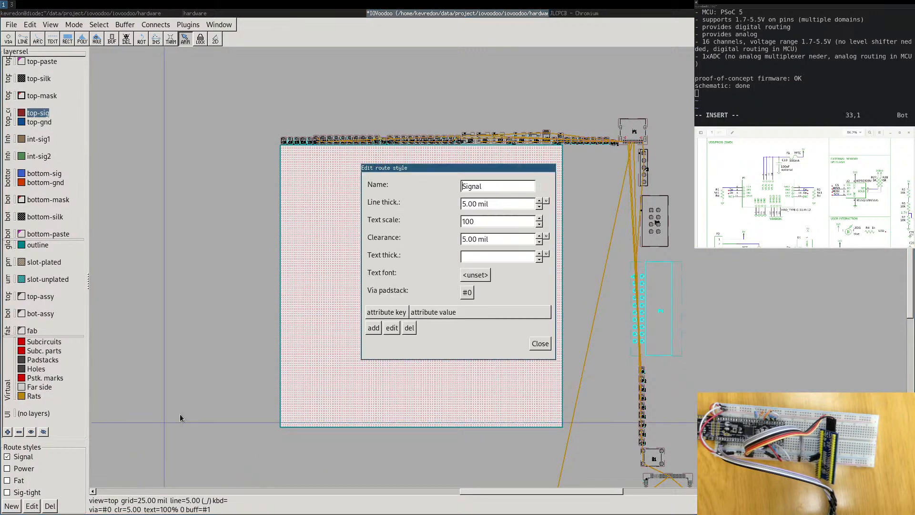
key(BackSpace)
text(6)
click(466, 239)
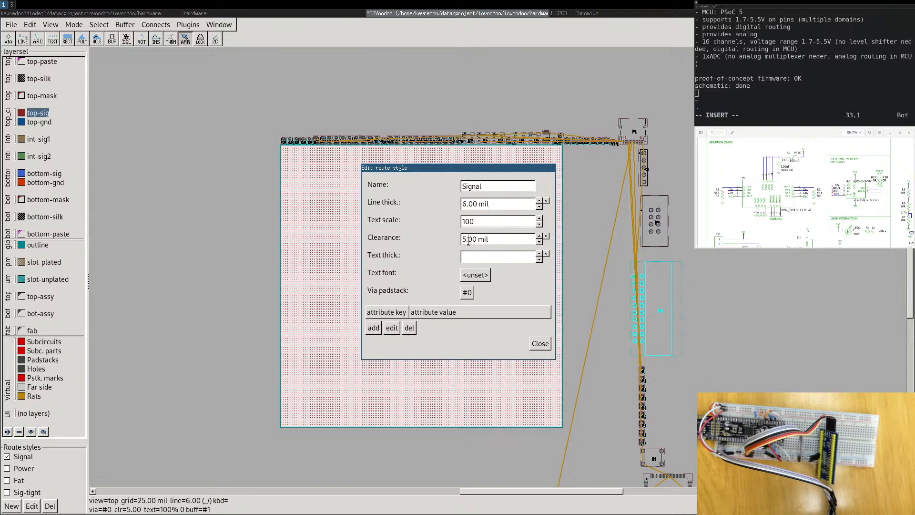
key(BackSpace)
text(6)
click(541, 344)
Edit the Power route style, setting its line thickness to 20 mil and its clearance to 10 mil.
click(18, 470)
click(32, 506)
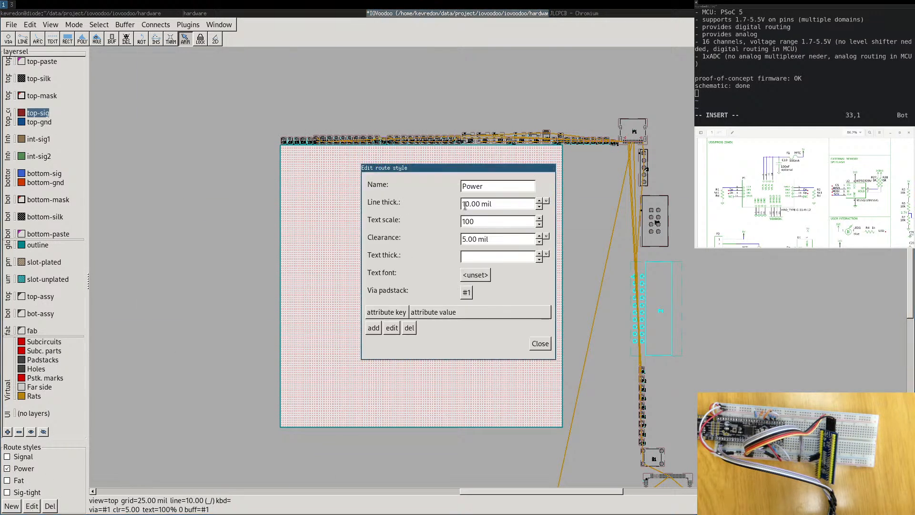
key(BackSpace)
text(2)
key(BackSpace)
text(10)
click(501, 256)
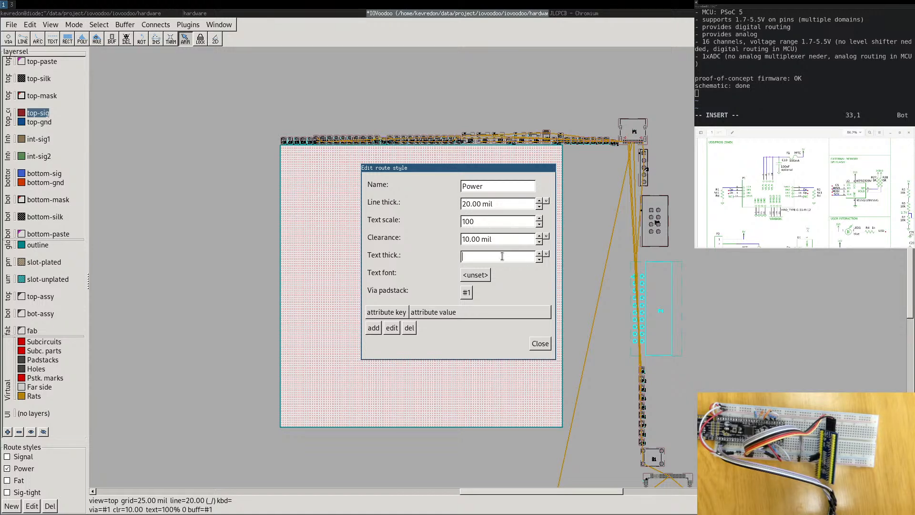
click(539, 343)
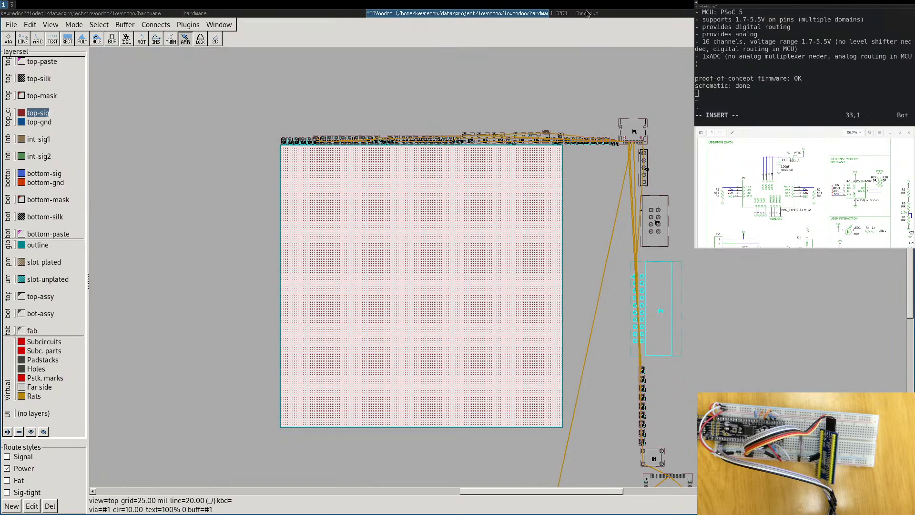
Check the minimum via hole size and via diameter on the JLCPCB Capabilities page against the PCBWay quote options.
click(195, 14)
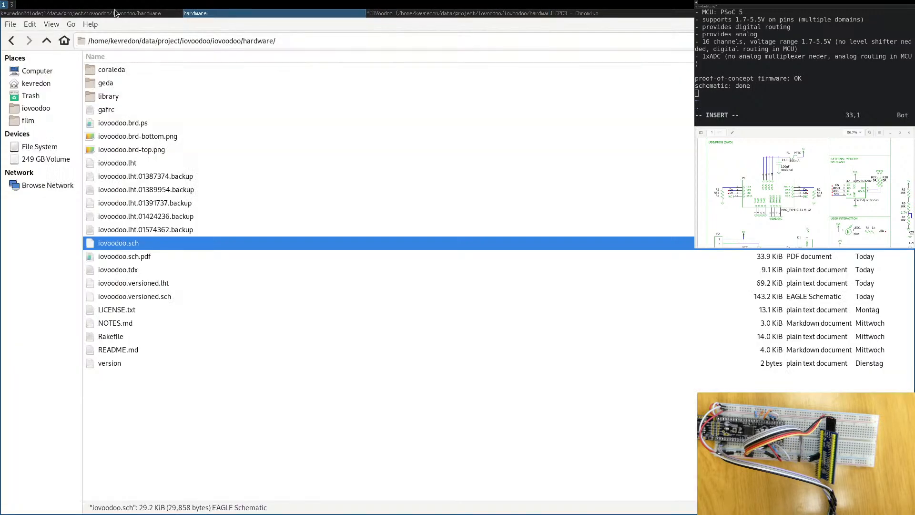
click(118, 13)
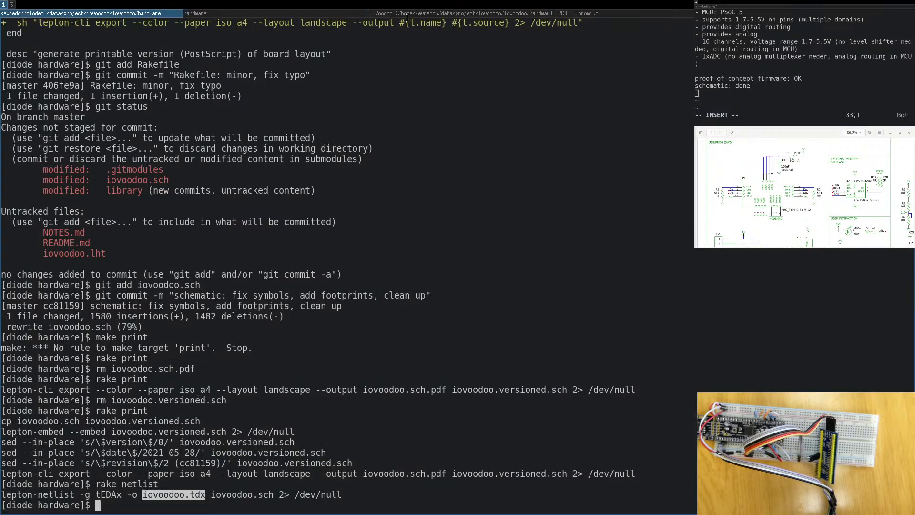
click(648, 14)
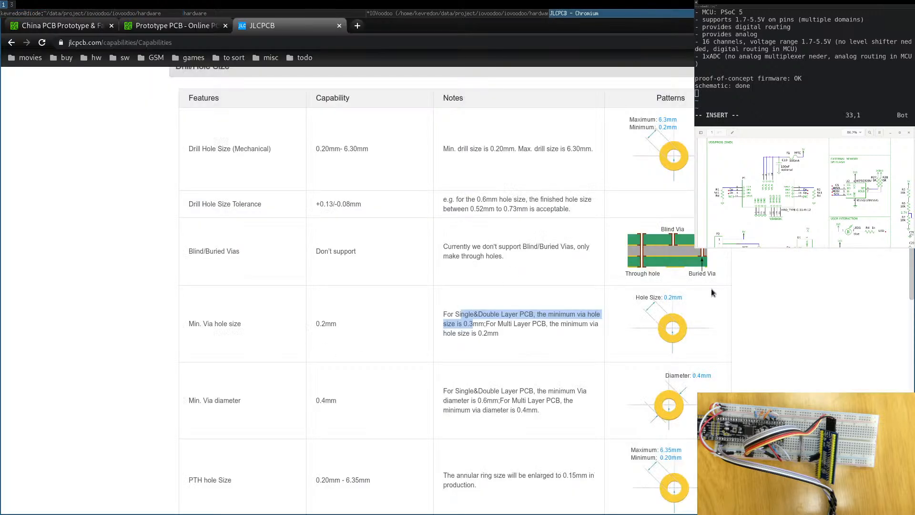
drag(468, 323, 480, 323)
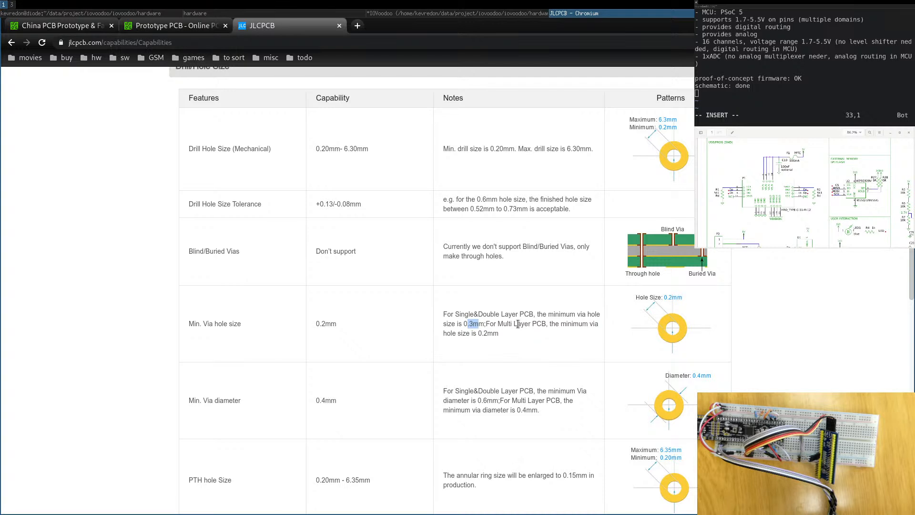
click(184, 26)
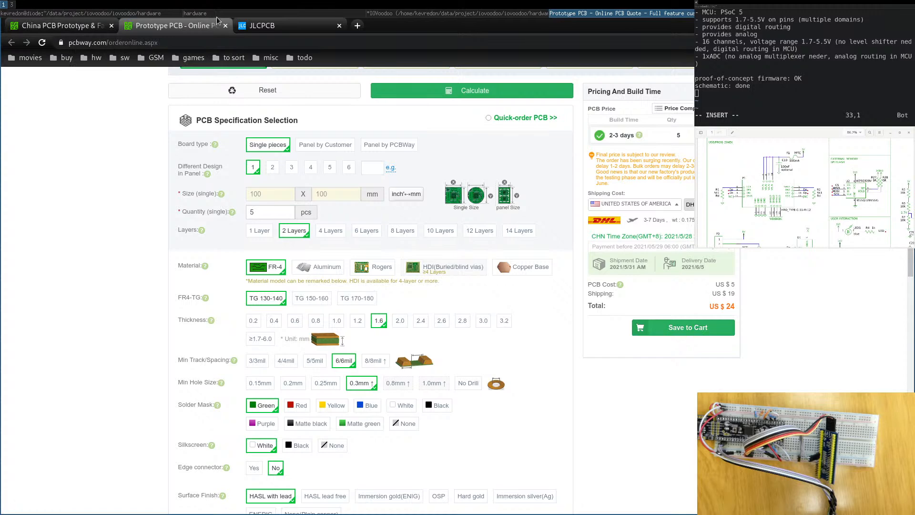
click(389, 14)
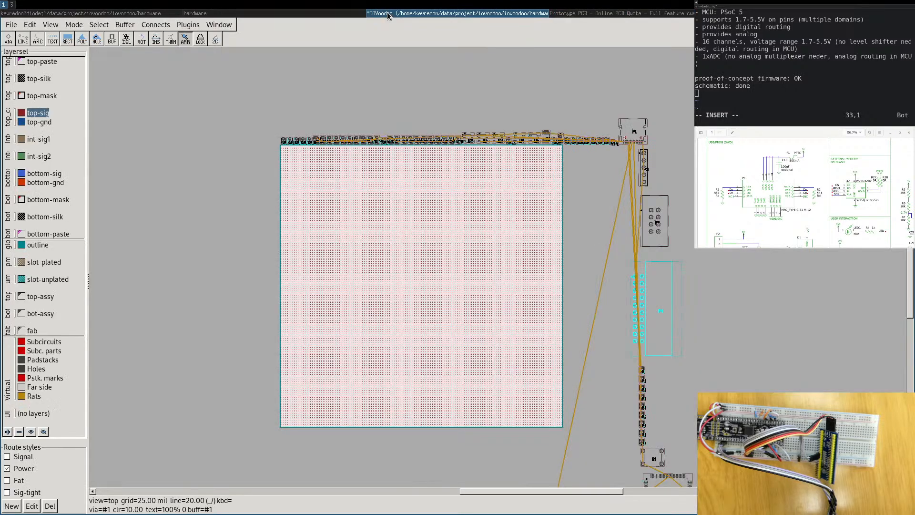
click(560, 14)
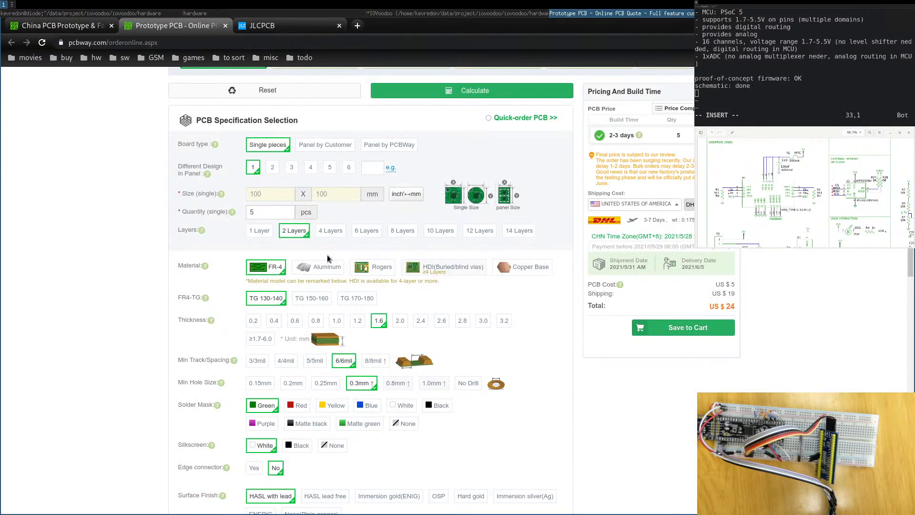
click(253, 29)
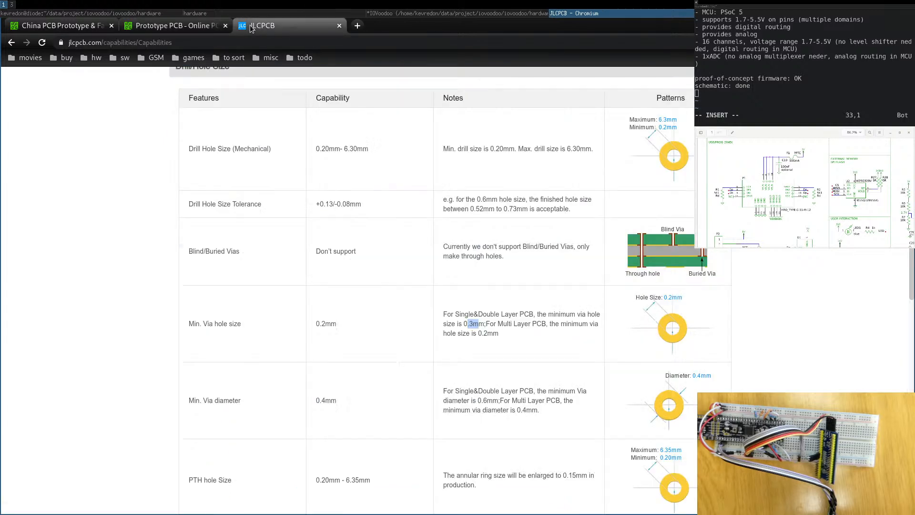
double_click(329, 402)
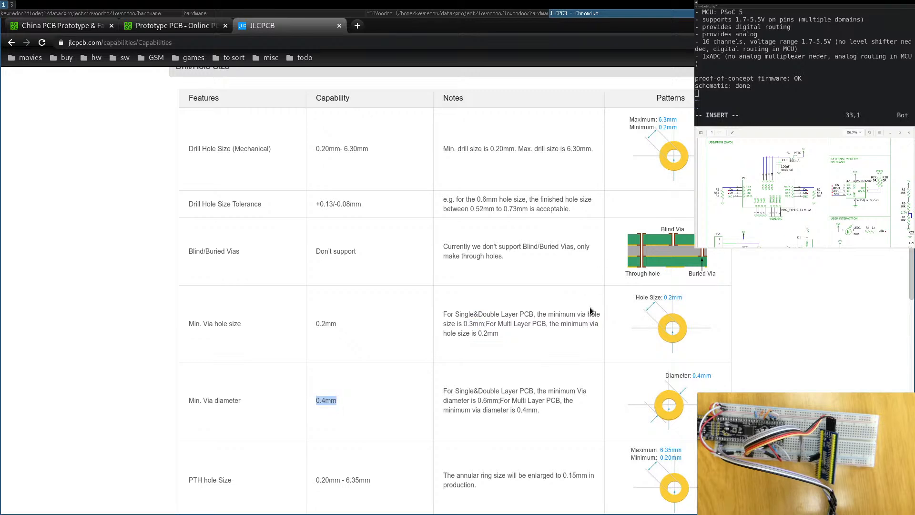
In pcb-rnd, inspect the prototype geometry of via padstack 0 used by the Signal route style, without changing it.
click(390, 13)
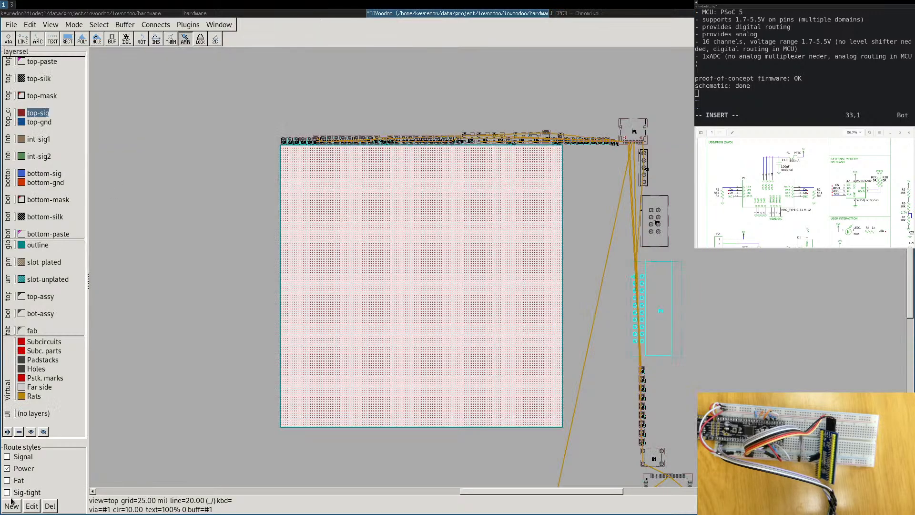
click(22, 460)
click(32, 506)
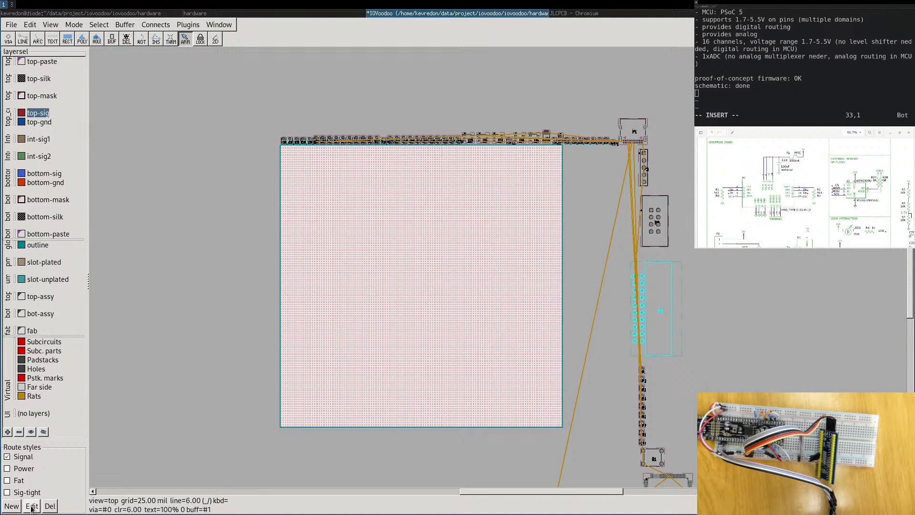
click(467, 293)
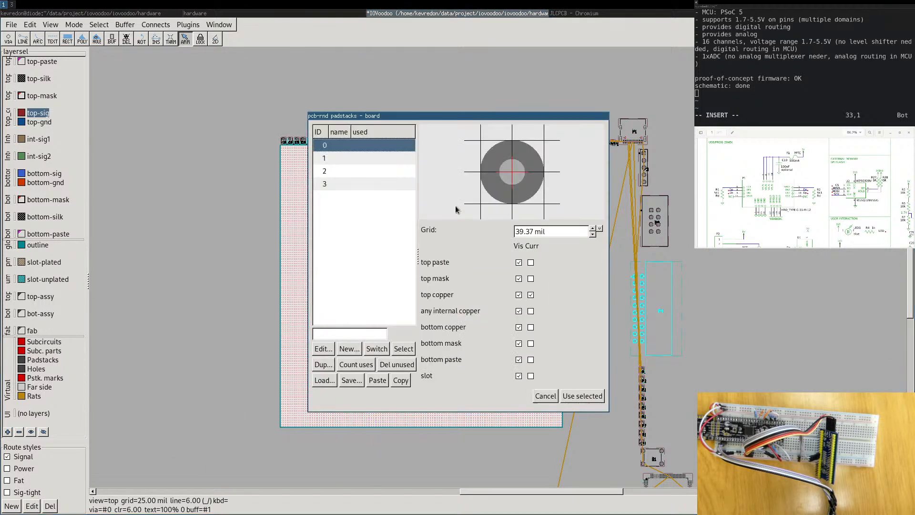
click(326, 348)
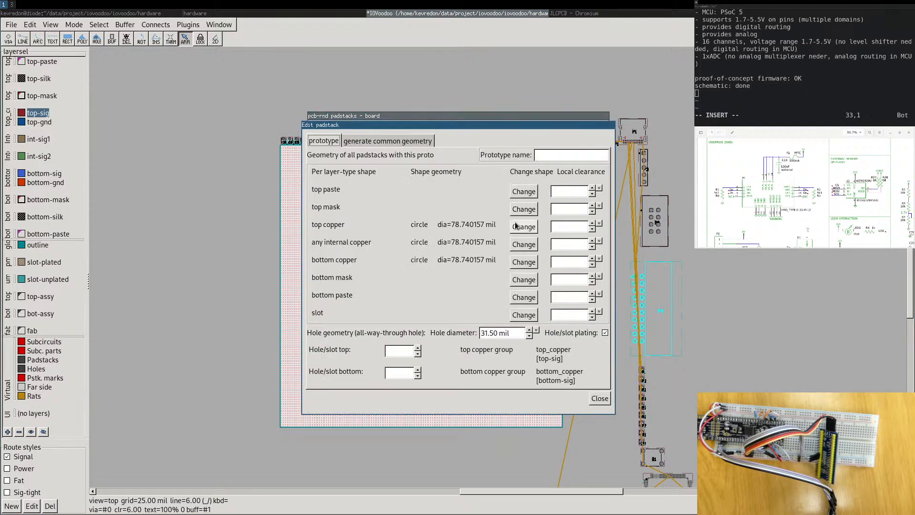
click(599, 398)
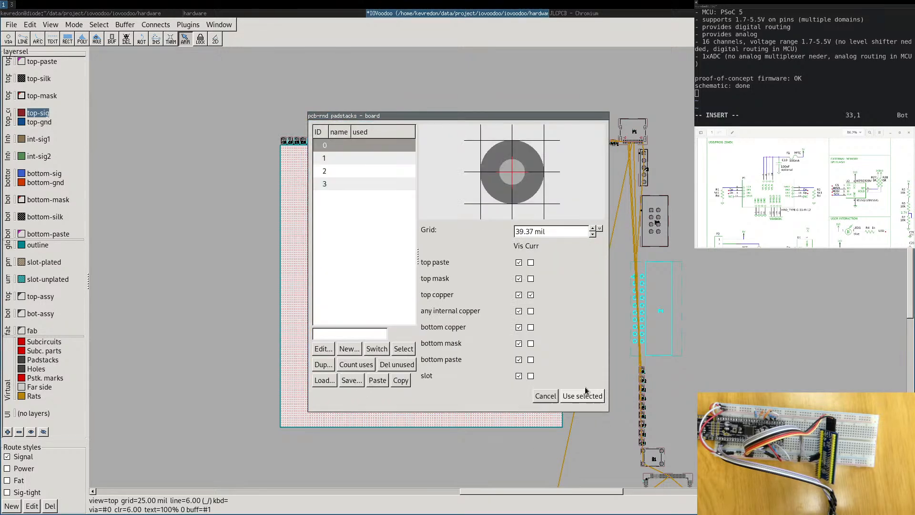
click(545, 396)
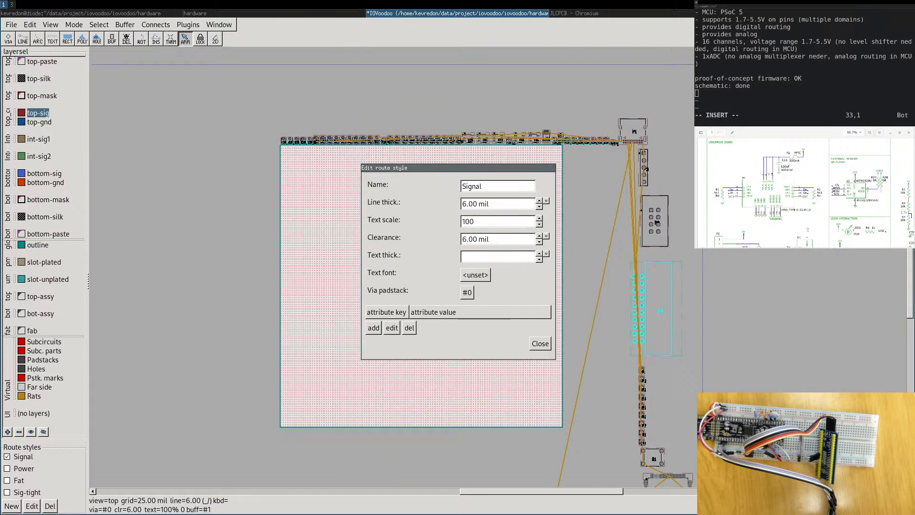
click(539, 345)
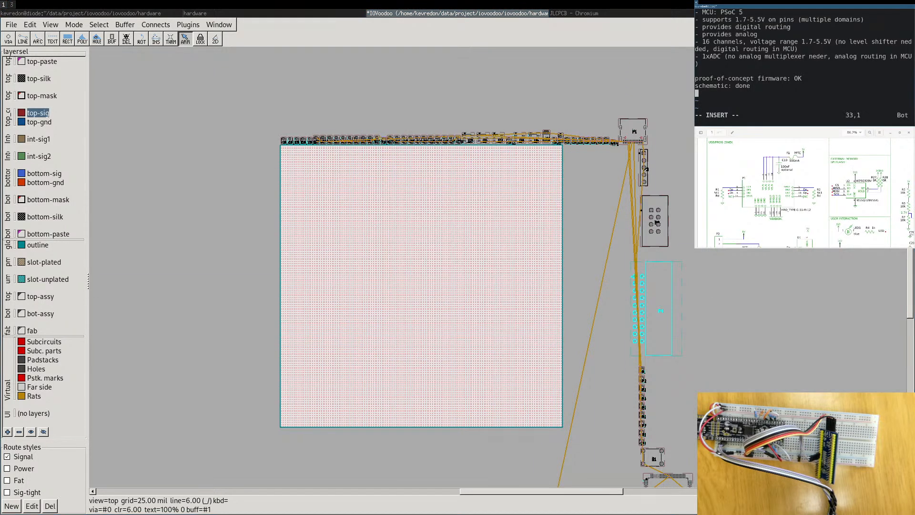
Switch the layout units to millimetres and review the Signal route style and its via padstack list without changing them.
click(903, 33)
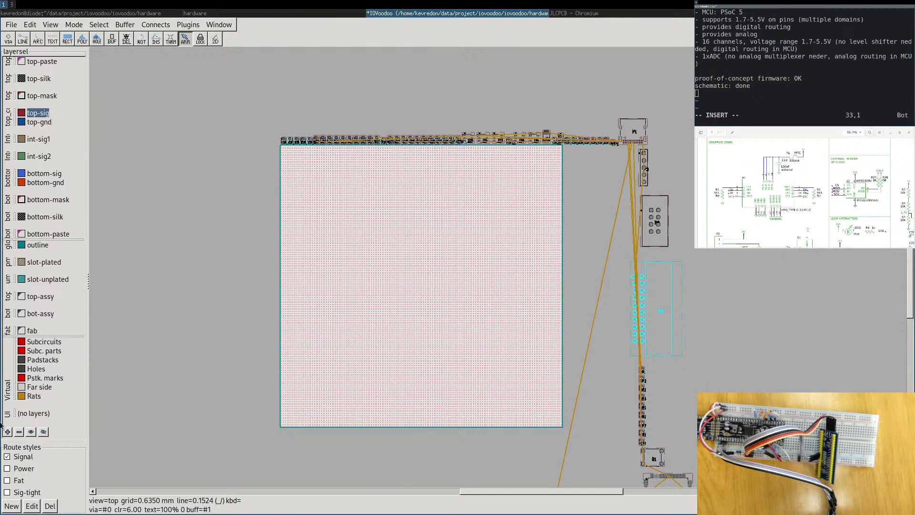
click(27, 506)
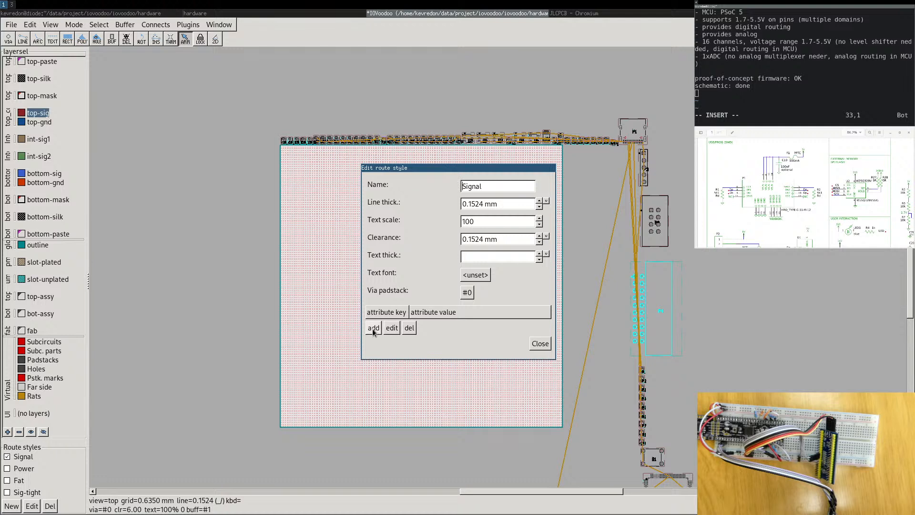
click(466, 292)
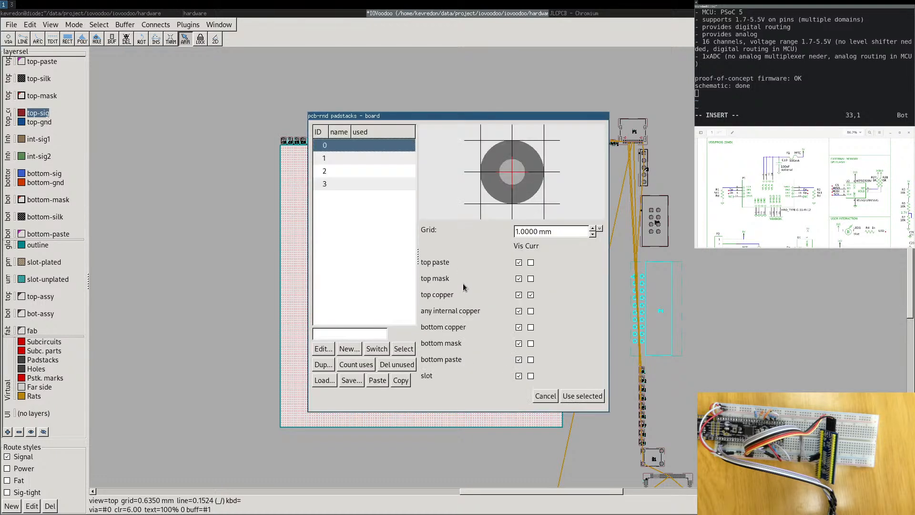
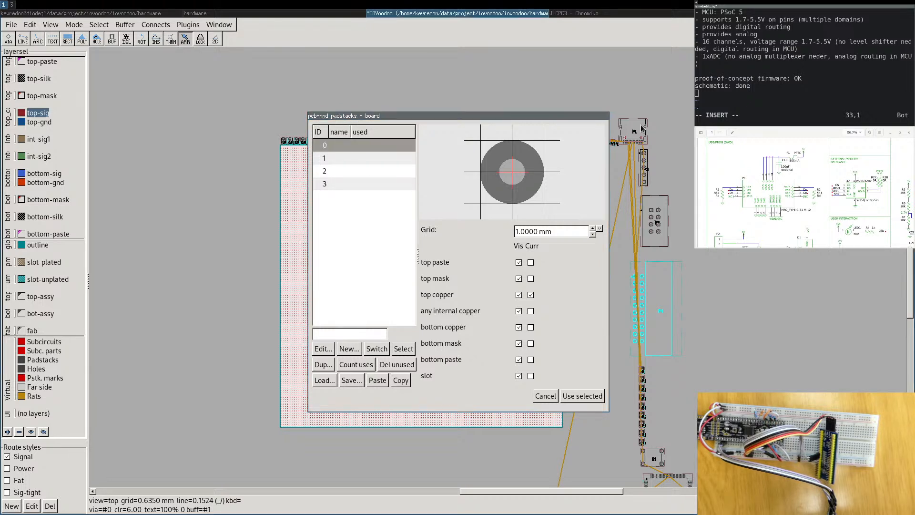
drag(556, 117, 476, 122)
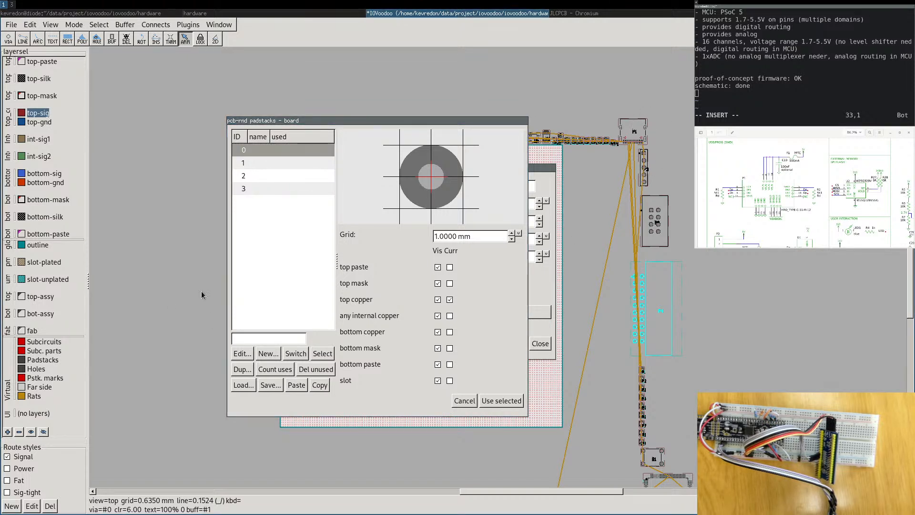
click(464, 401)
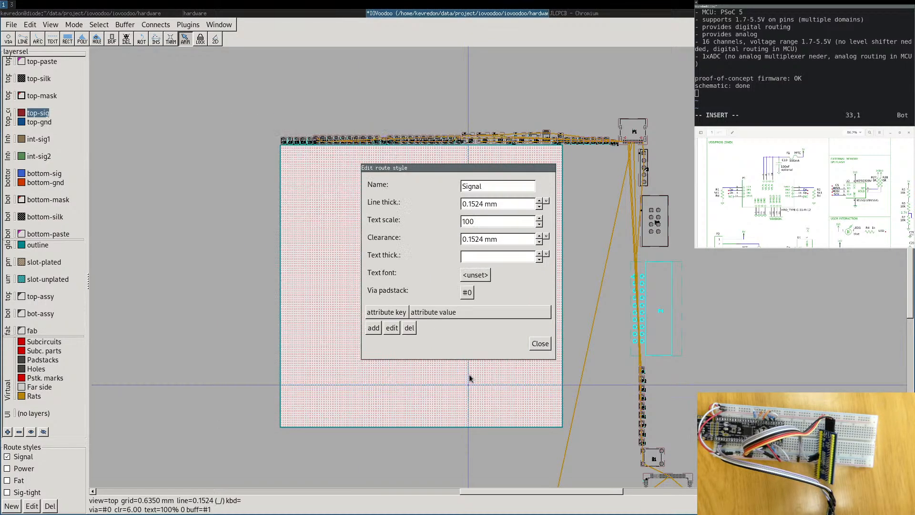
click(540, 344)
Examine connector P1's pads and mounting slots, along with the neighbouring row of resistors above the board outline.
scroll(635, 103, up, 6)
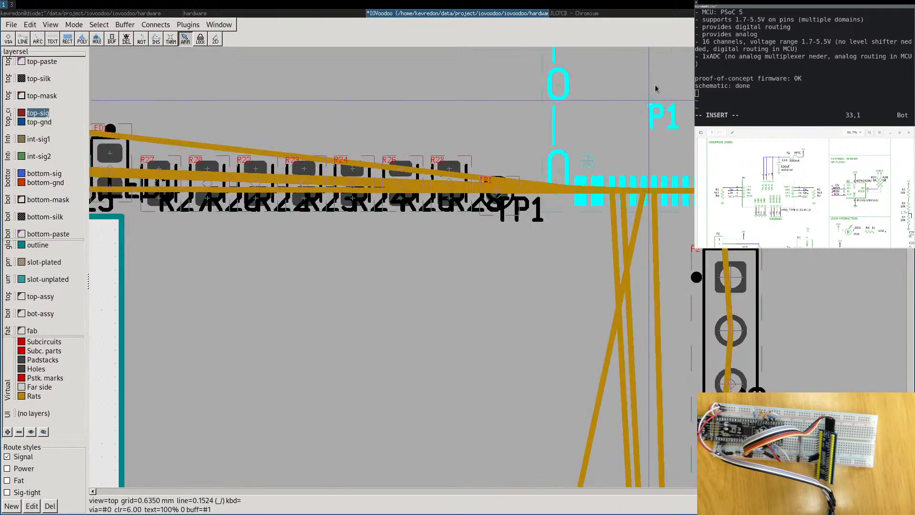
middle_drag(580, 203, 580, 220)
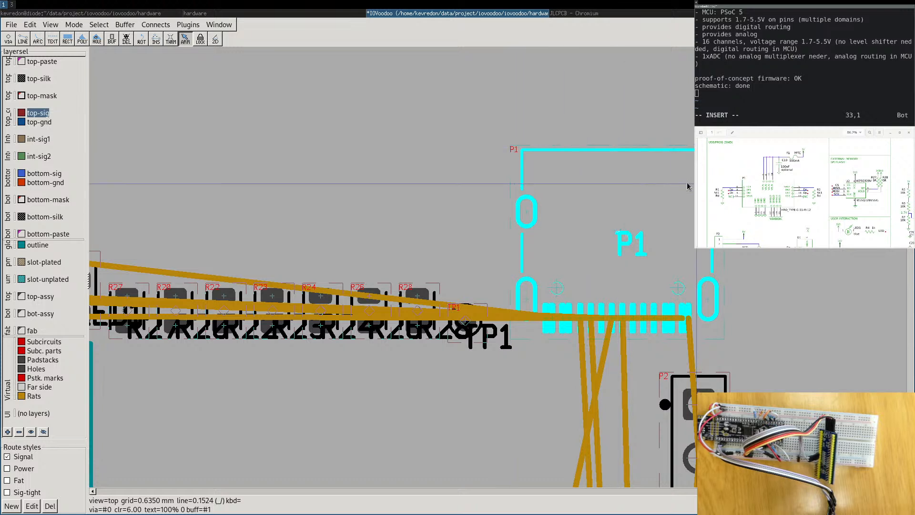
click(627, 200)
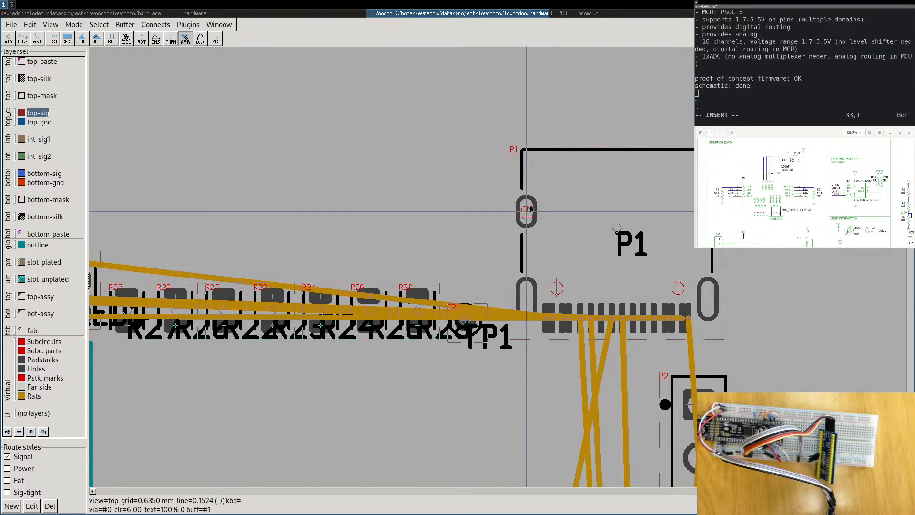
mouse_move(530, 208)
click(529, 205)
click(577, 228)
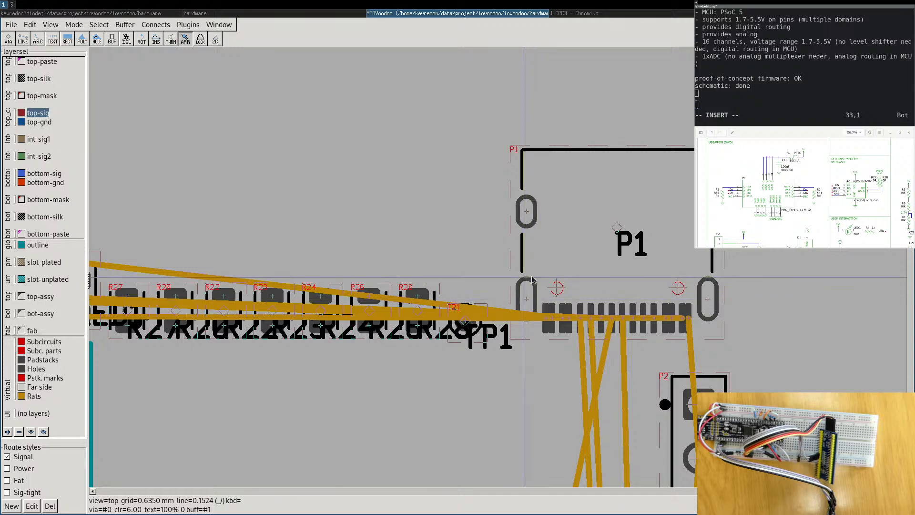
right_drag(336, 374, 473, 291)
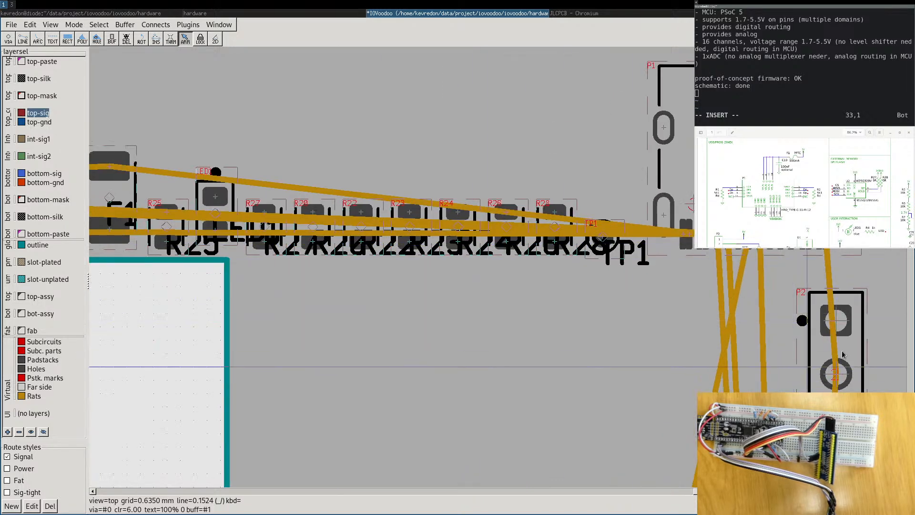
right_drag(740, 177, 603, 268)
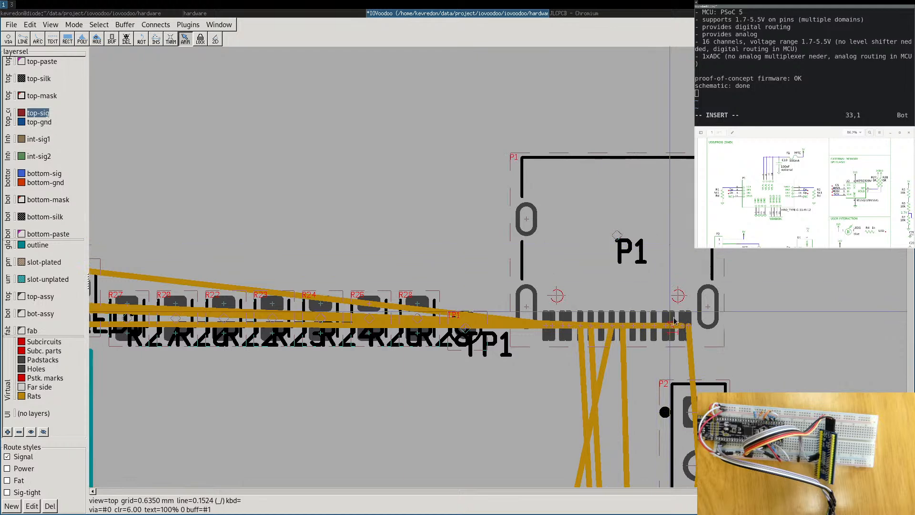
scroll(591, 312, down, 2)
scroll(396, 357, up, 4)
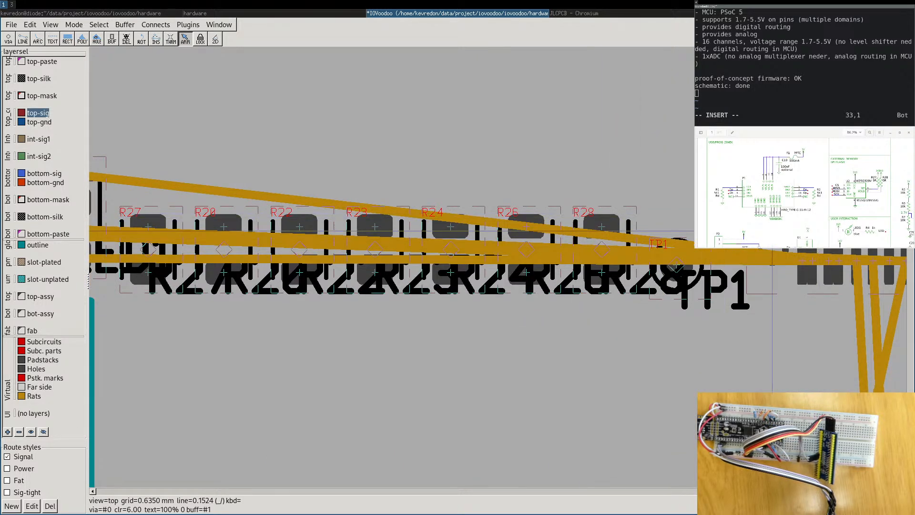
scroll(781, 267, down, 3)
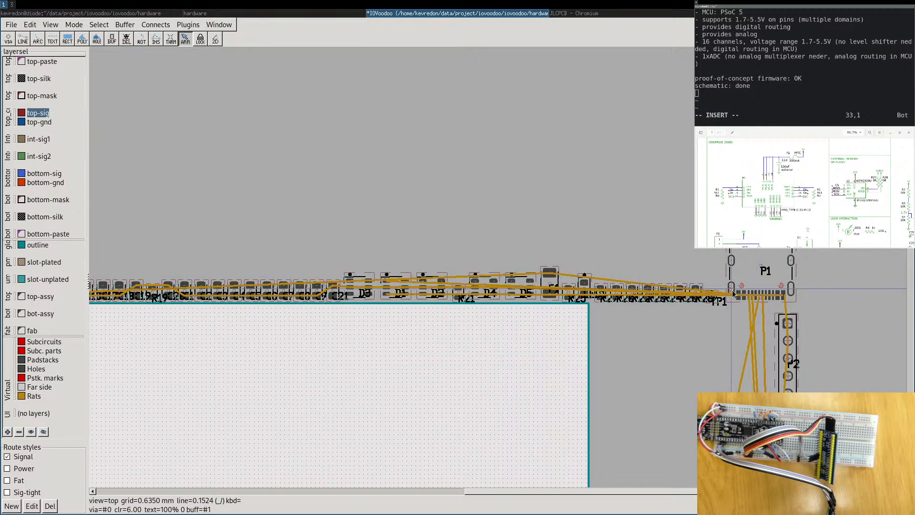
Select connector P1 near the upper-right corner of the board outline.
click(737, 265)
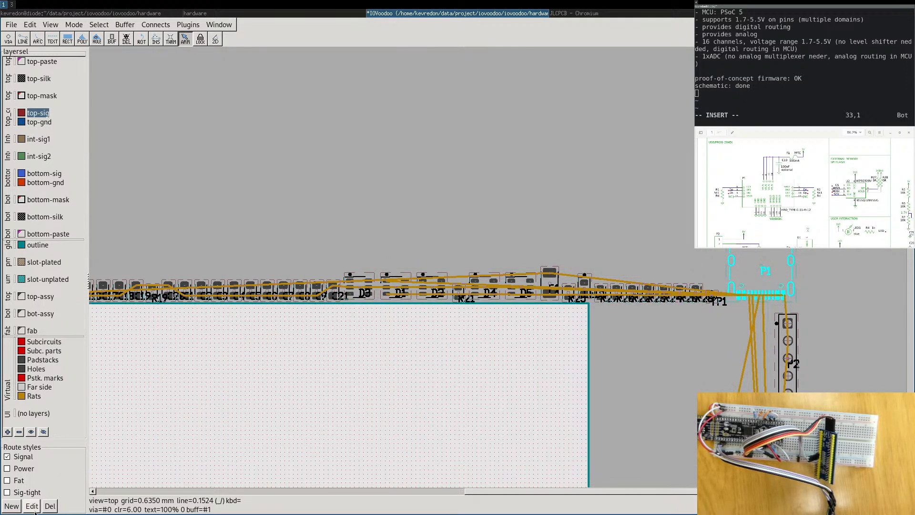
scroll(429, 373, down, 3)
middle_drag(425, 411, 341, 256)
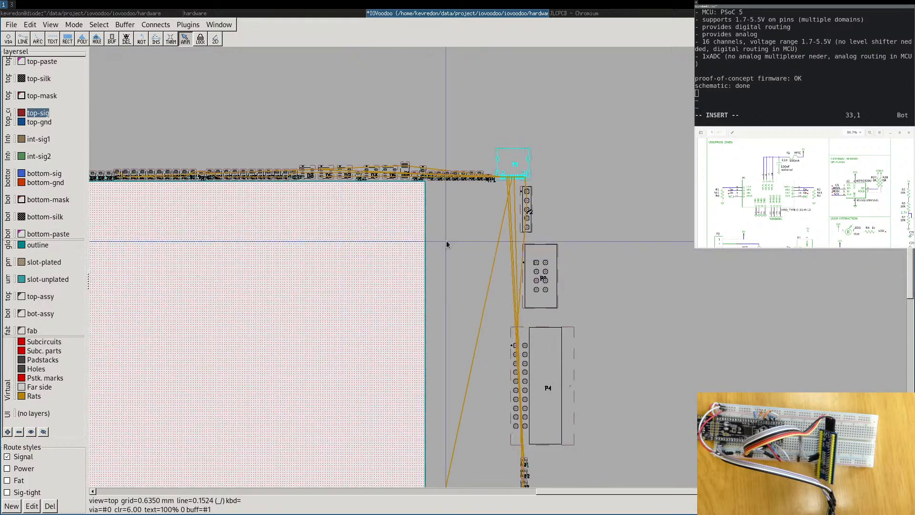
Open via padstack 0 of the Signal route style and check the shape-change options for its top copper.
click(541, 252)
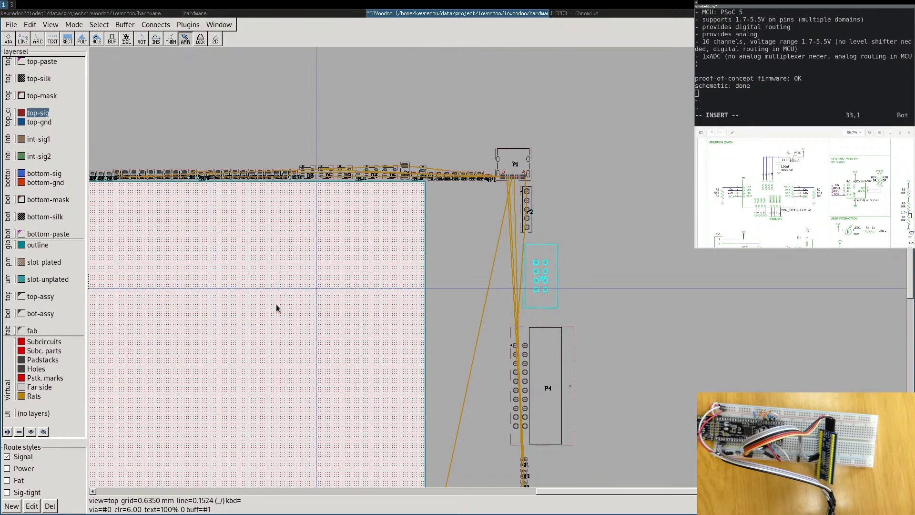
click(32, 506)
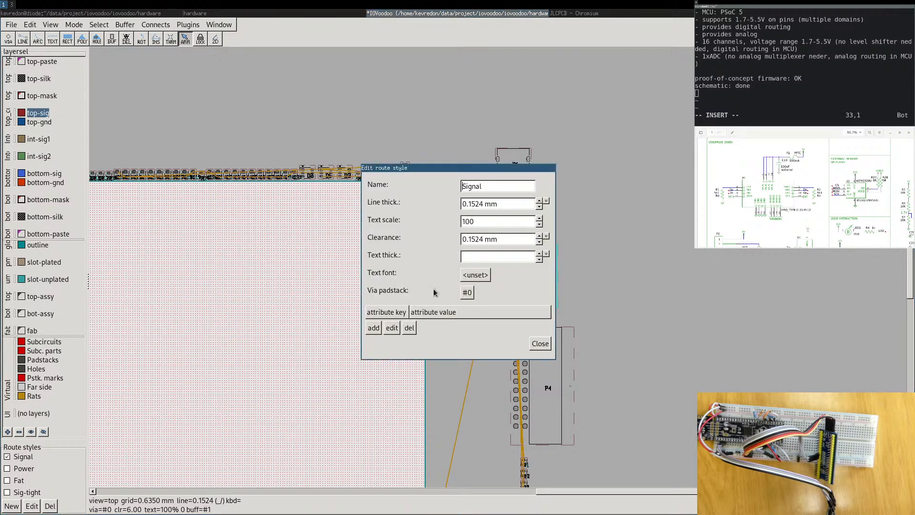
click(466, 292)
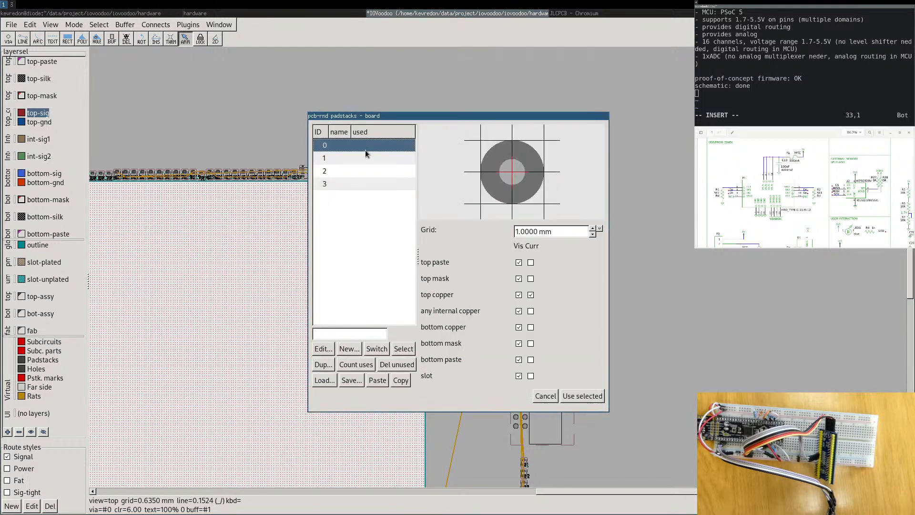
click(322, 348)
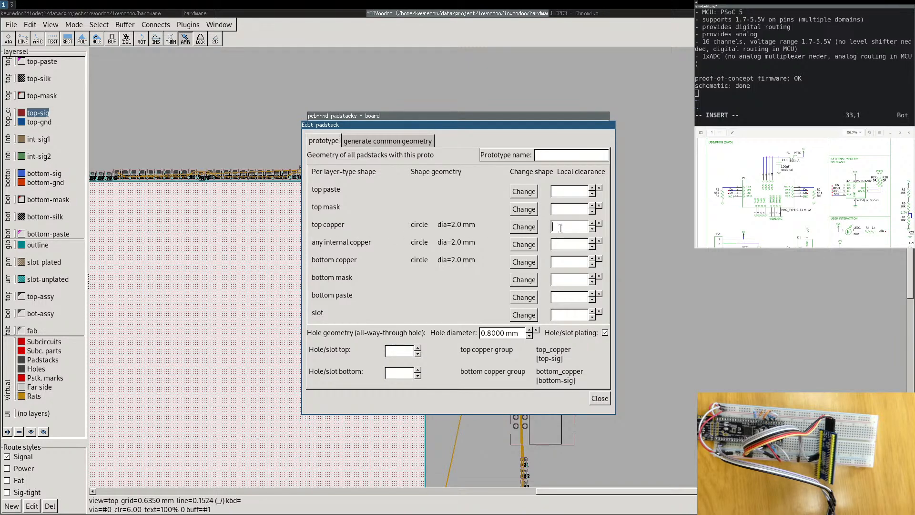
click(530, 228)
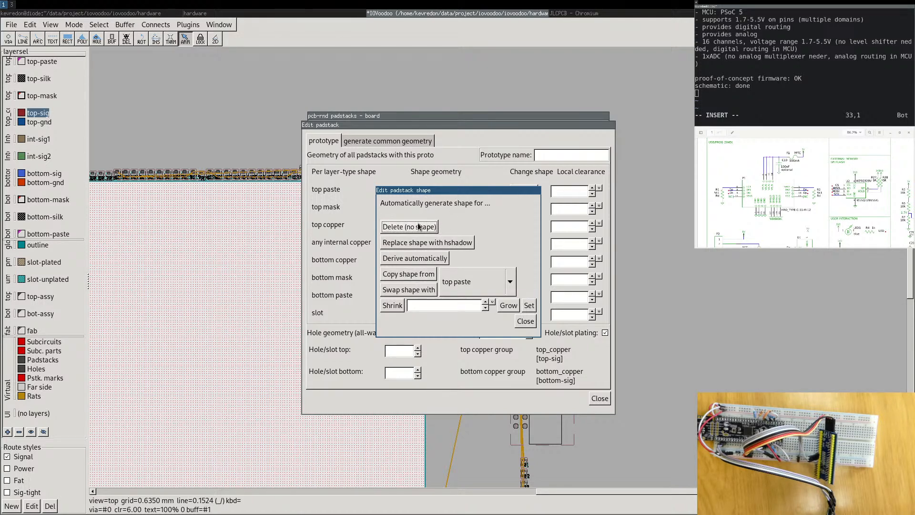
click(525, 321)
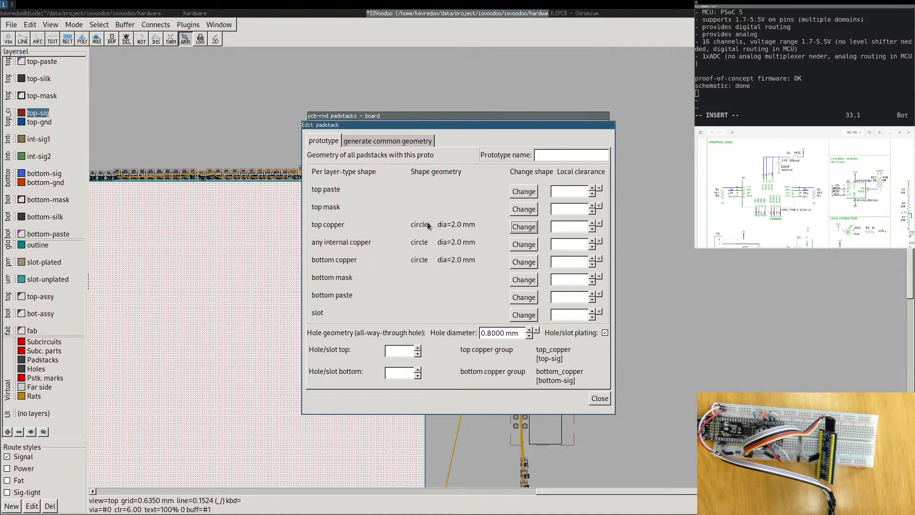
Generate padstack 0 as a 0.5 mm circle with a 0.2 mm drill on all copper layers, exposing top/bottom copper, and review the prototype.
click(375, 142)
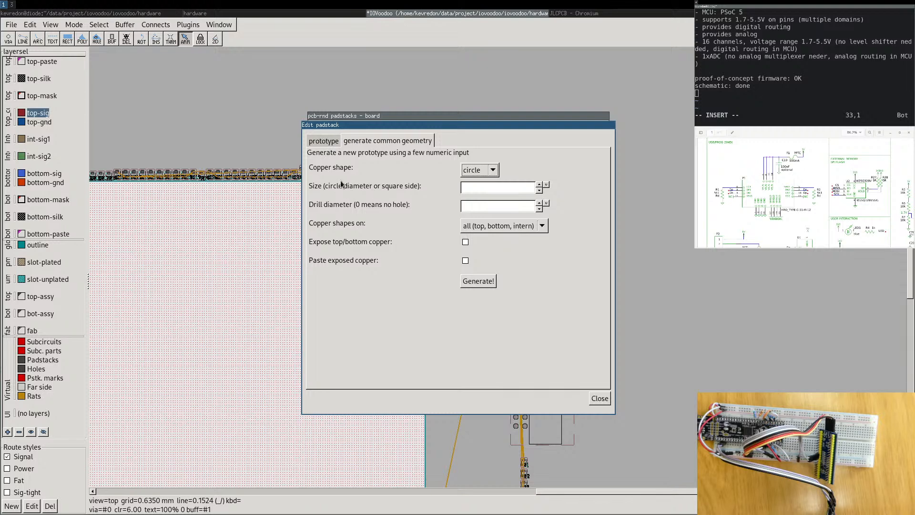
click(487, 186)
text(0.5)
mouse_move(545, 191)
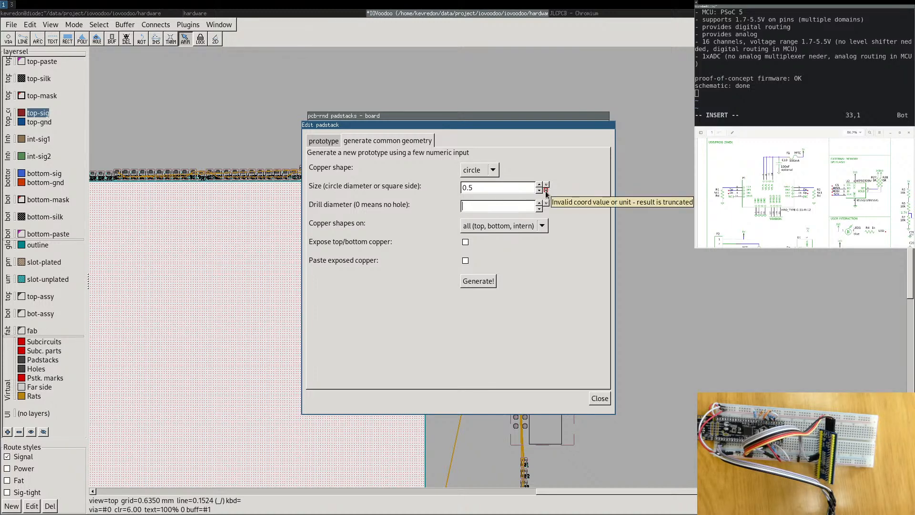
click(495, 188)
text(mm)
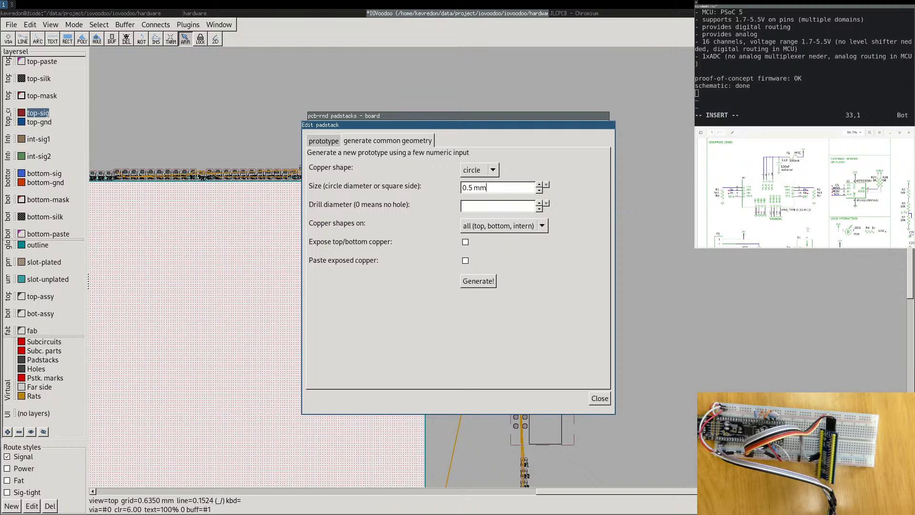
click(472, 204)
text(0.2 mm)
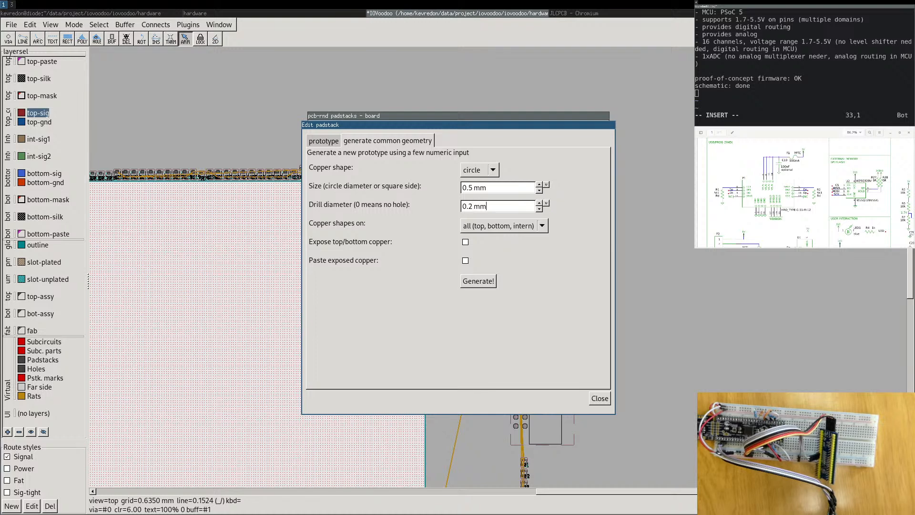
click(465, 243)
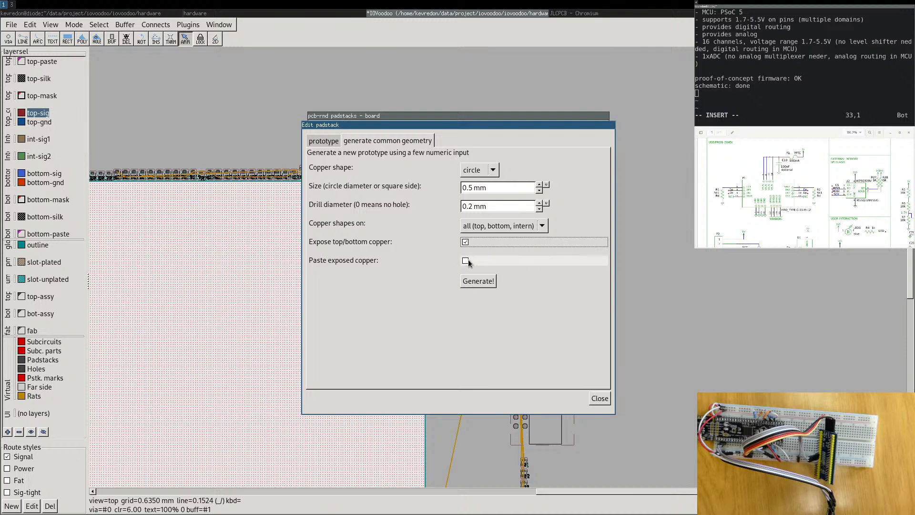
click(472, 284)
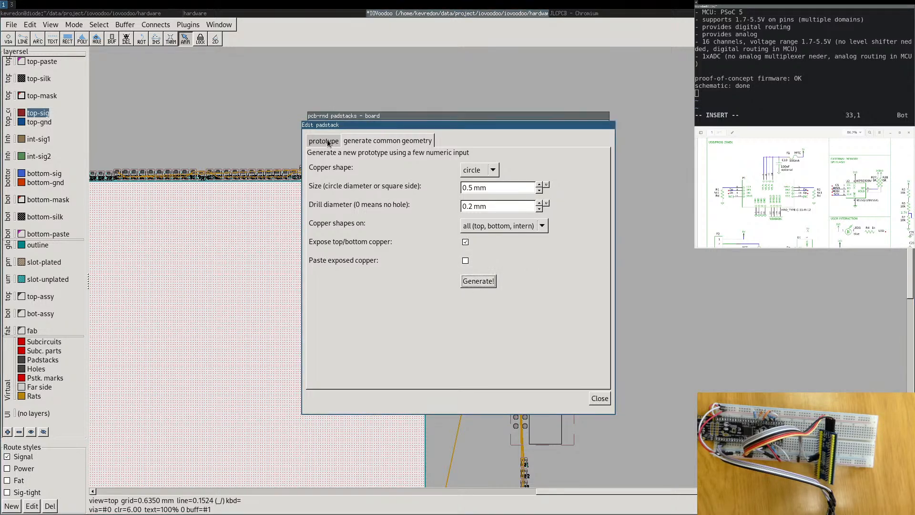
click(327, 141)
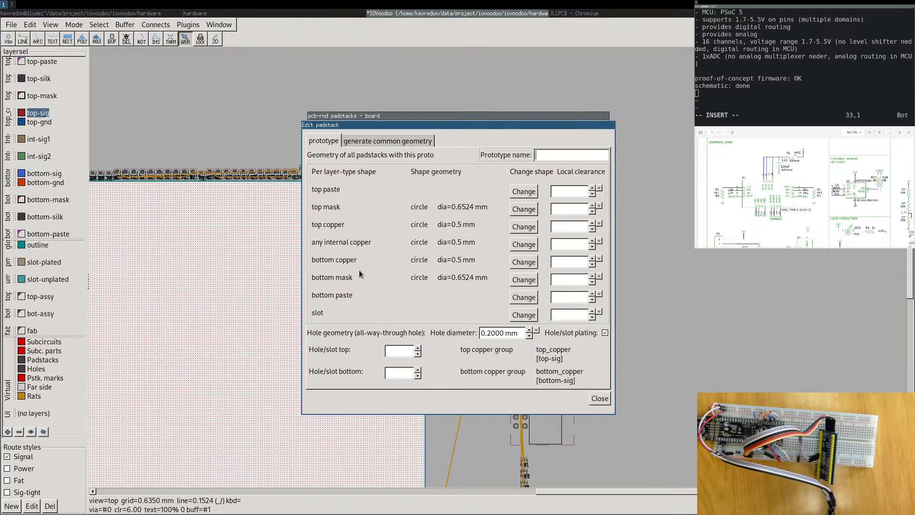
Use padstack 0 as the Signal route style's via and finish editing that style.
click(599, 397)
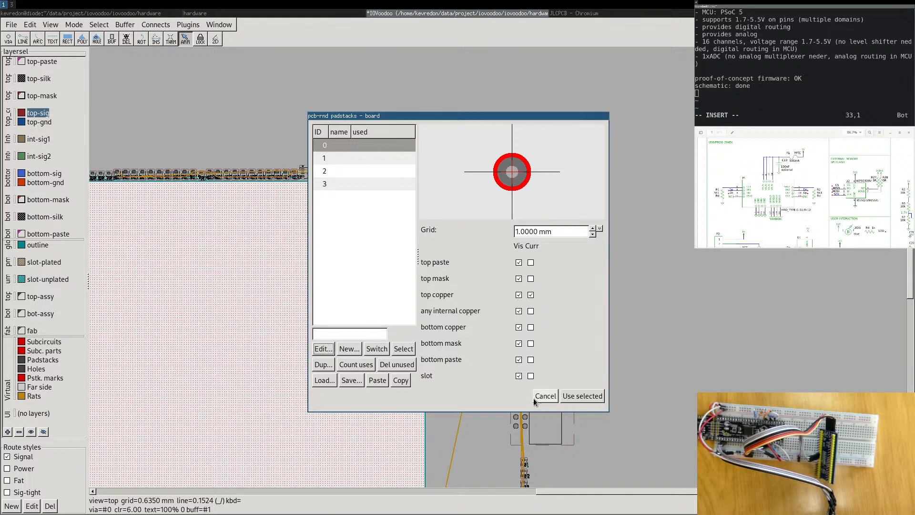
click(582, 396)
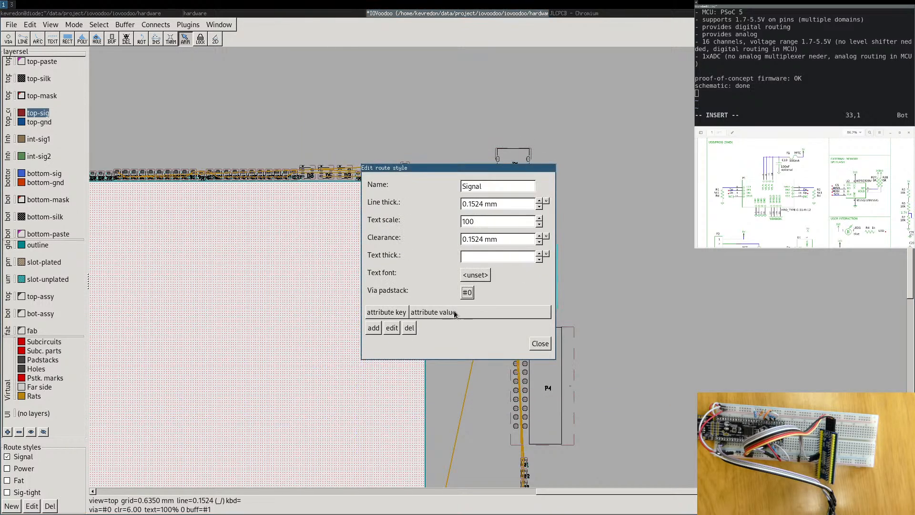
click(540, 344)
Make Power the active route style and open its via padstack 1 for editing.
click(7, 468)
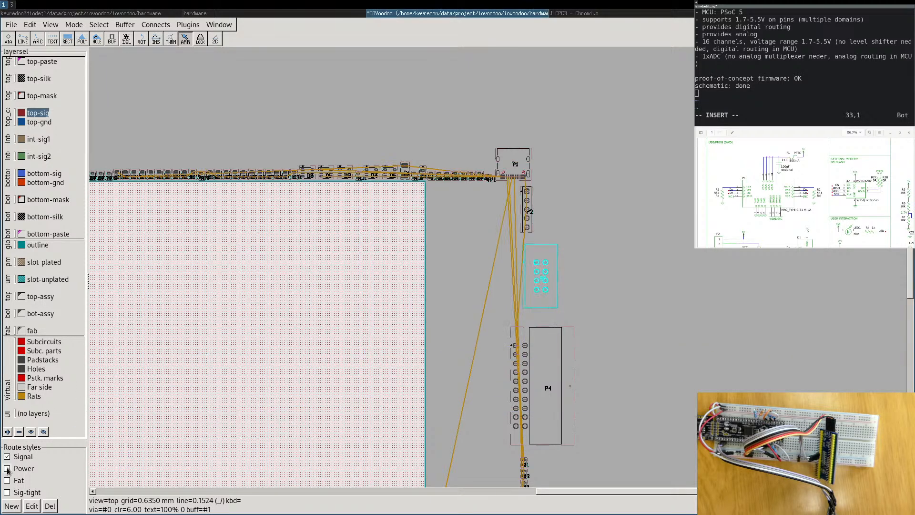
click(33, 506)
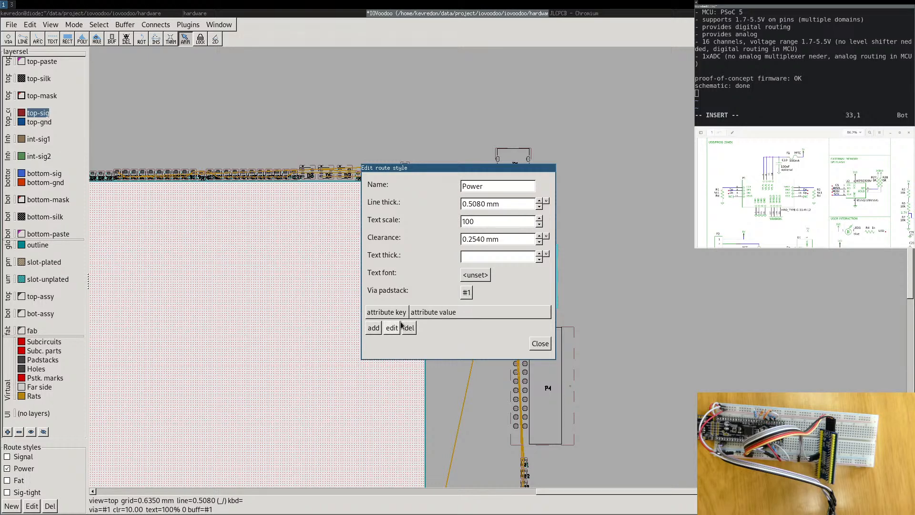
click(467, 292)
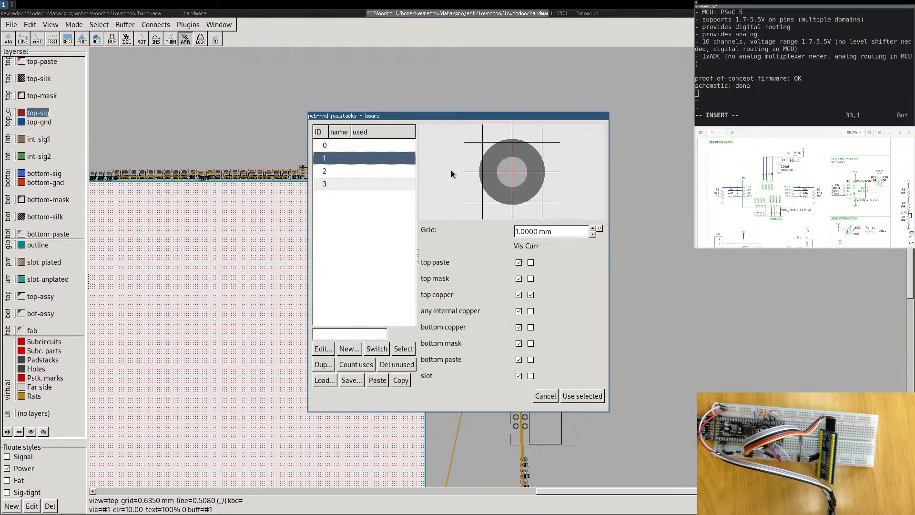
click(323, 348)
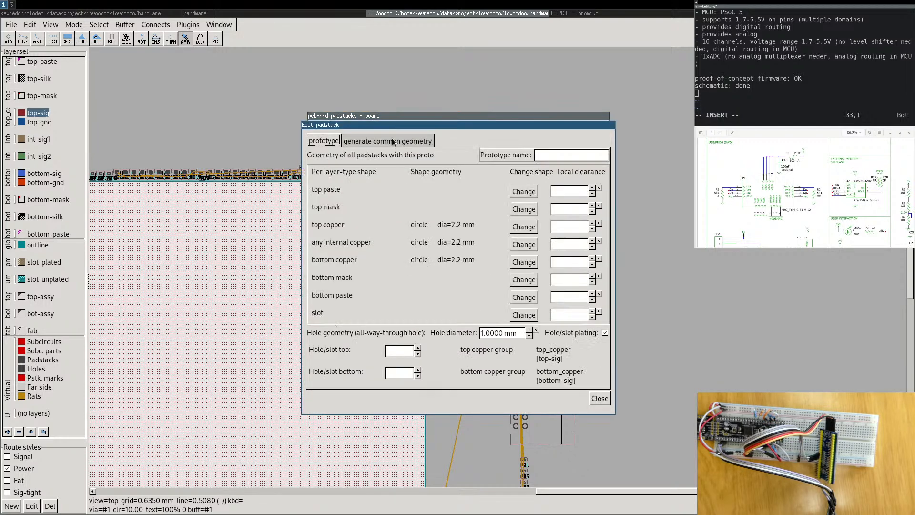
Generate padstack 1 as a 0.5 mm circle with a 1.0 mm drill and exposed top/bottom copper.
click(393, 142)
click(482, 186)
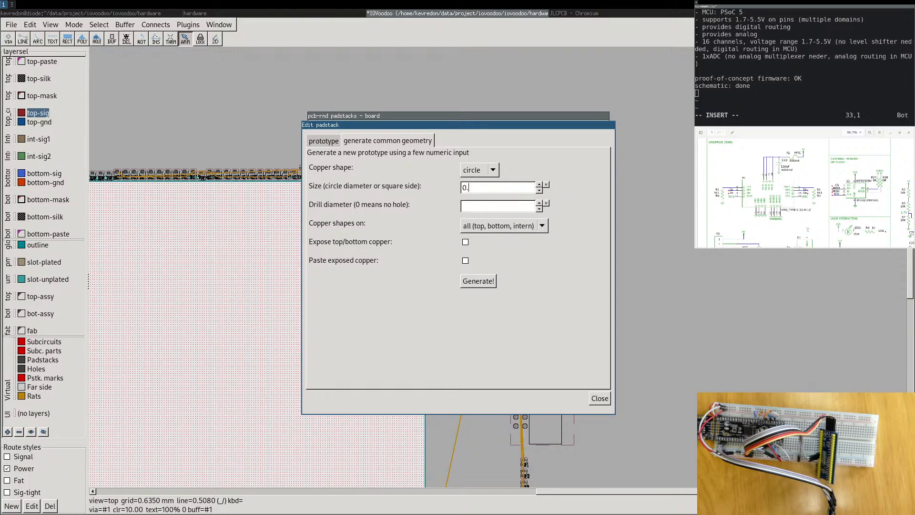
click(487, 206)
text(1.0)
key(Return)
click(465, 242)
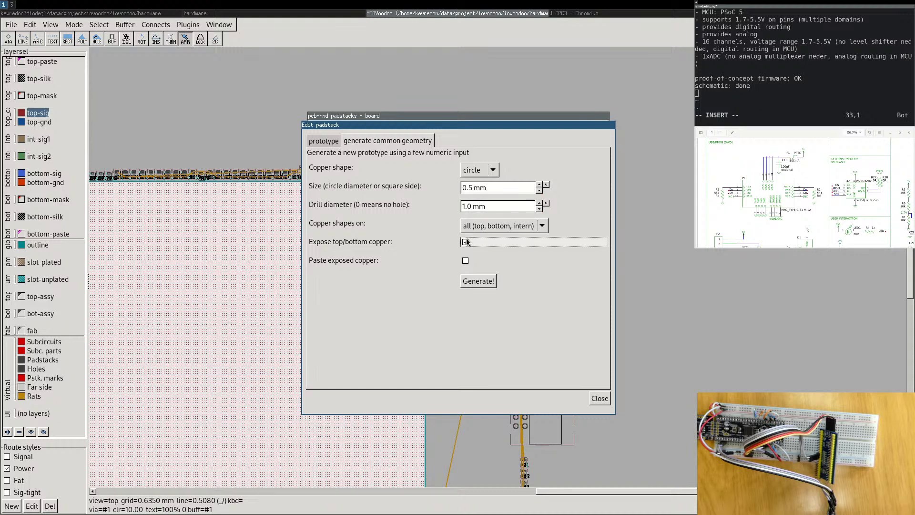
click(478, 281)
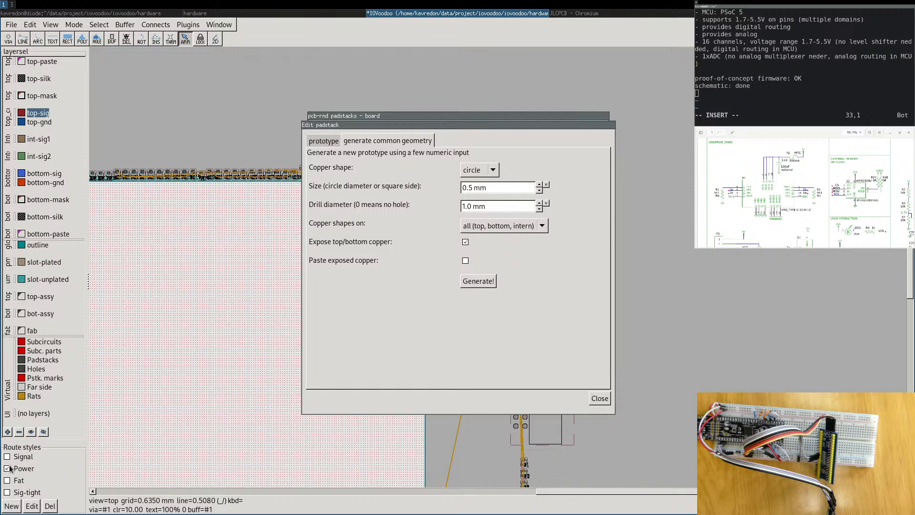
click(600, 398)
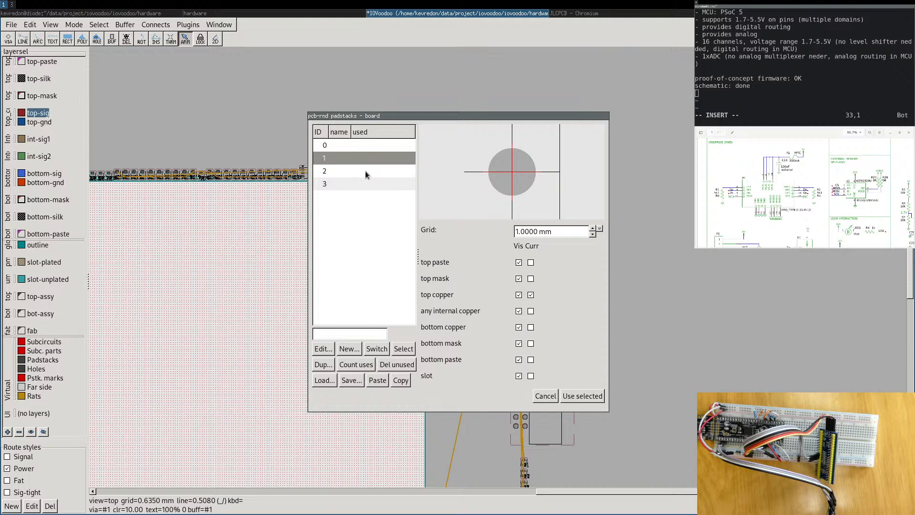
Regenerate padstack 1 as a 1.0 mm circle with a 0.5 mm drill, without exposing the top/bottom copper.
click(350, 158)
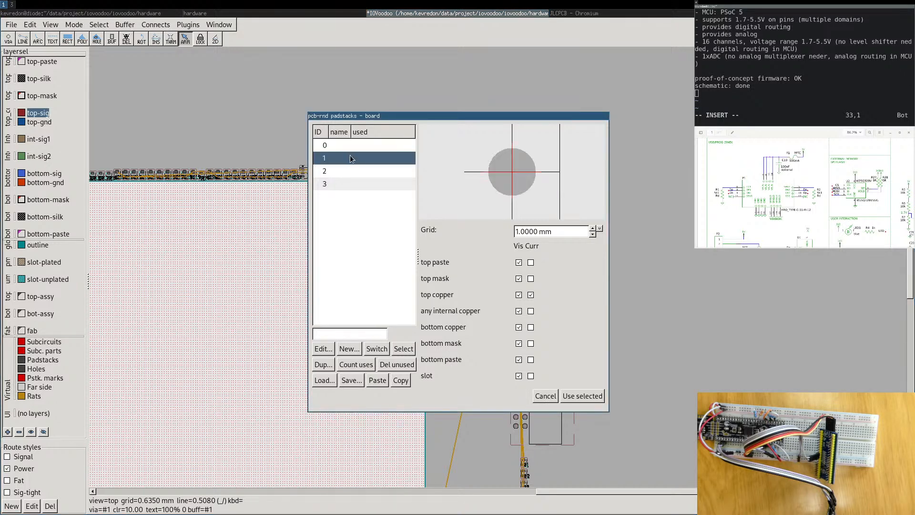
click(323, 348)
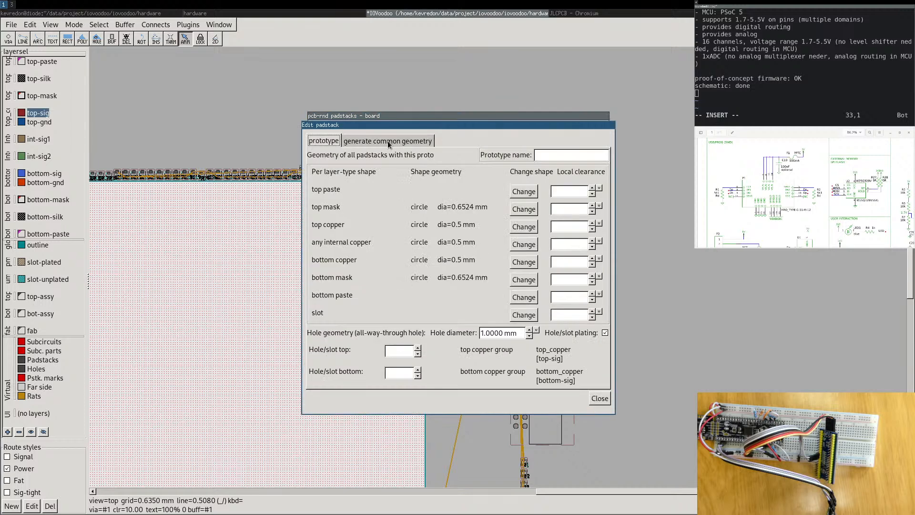
click(389, 142)
click(495, 192)
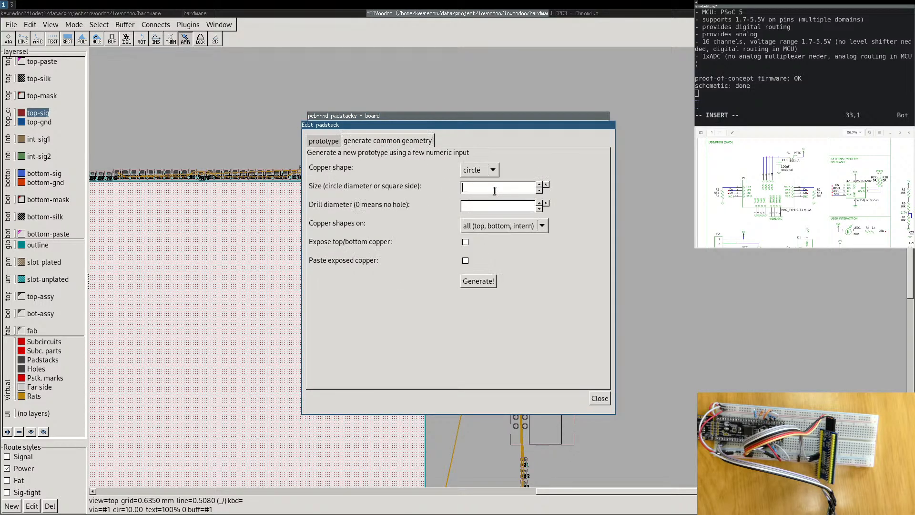
text(0.5 mm)
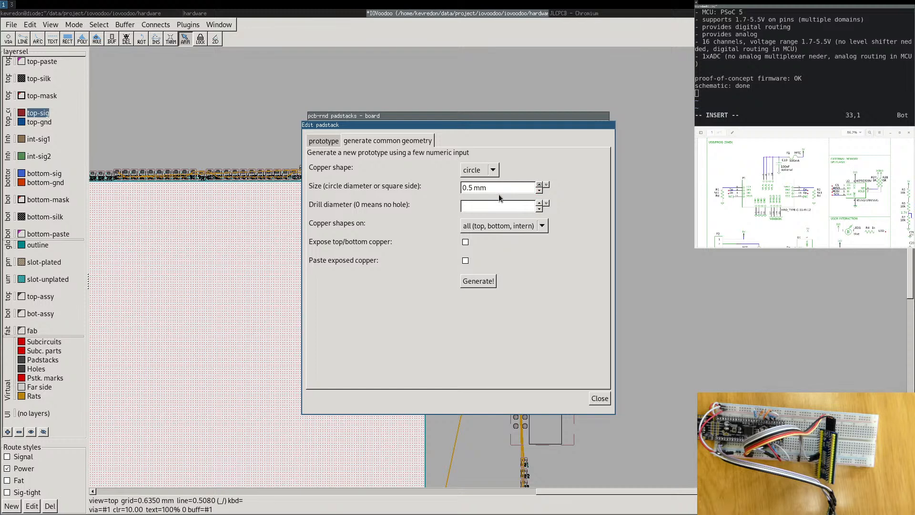
triple_click(477, 189)
text(1.0 mm)
click(470, 206)
text(0.5 mm)
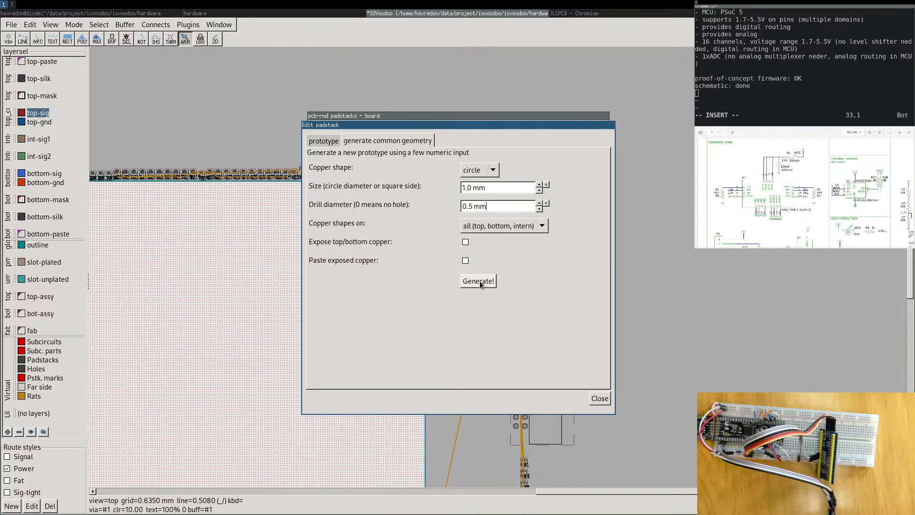
click(600, 398)
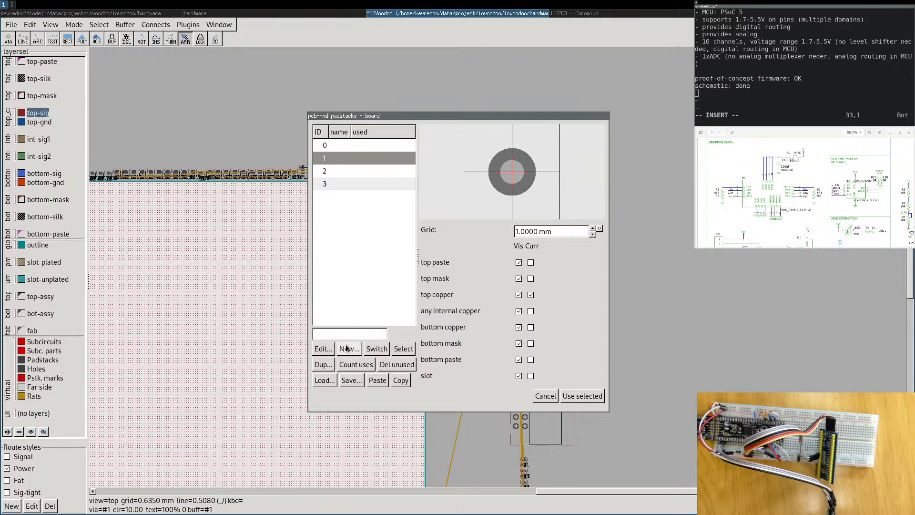
Regenerate padstack 1 as a 1.0 mm circle with a 0.5 mm drill and exposed top/bottom copper, and review the prototype.
click(323, 348)
click(394, 142)
click(317, 143)
click(388, 141)
click(481, 187)
text(1.0)
key(Return)
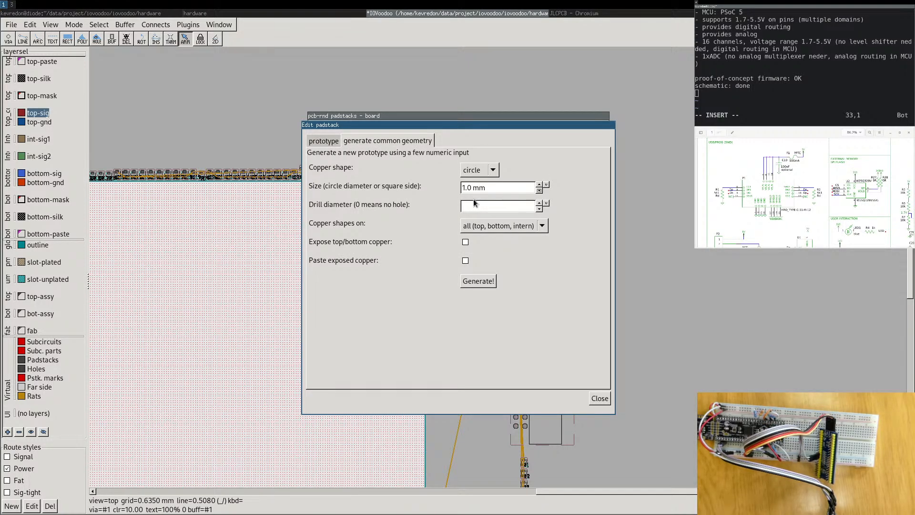
text(0.5 mm)
click(465, 243)
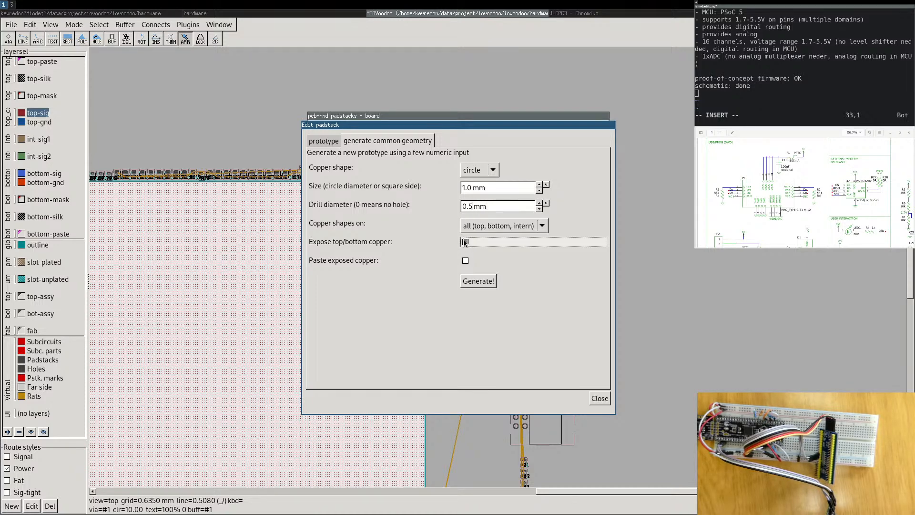
click(478, 281)
click(326, 141)
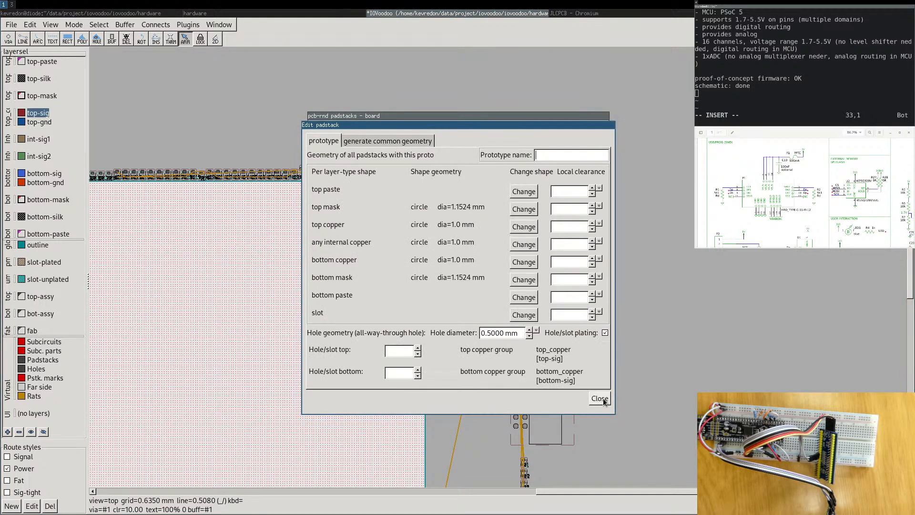
click(600, 399)
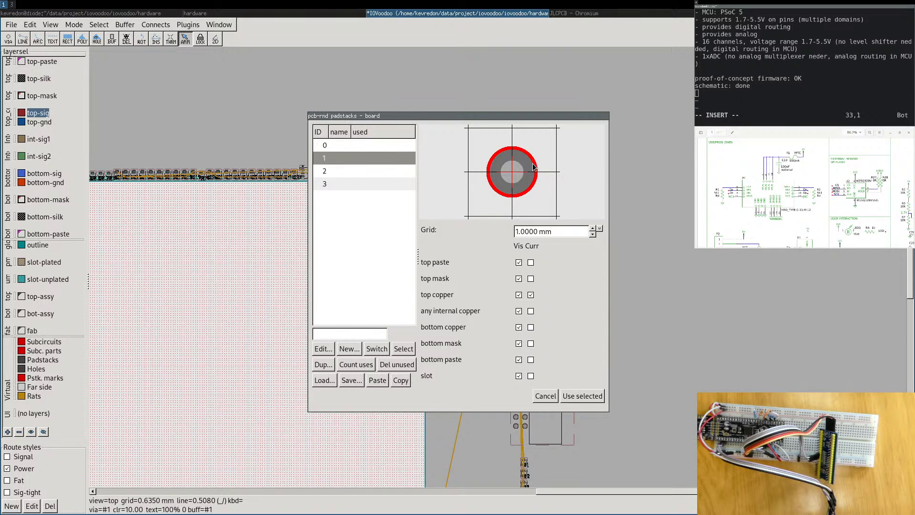
Review padstack 1's prototype geometry and use it as the via padstack of the Power route style.
click(323, 349)
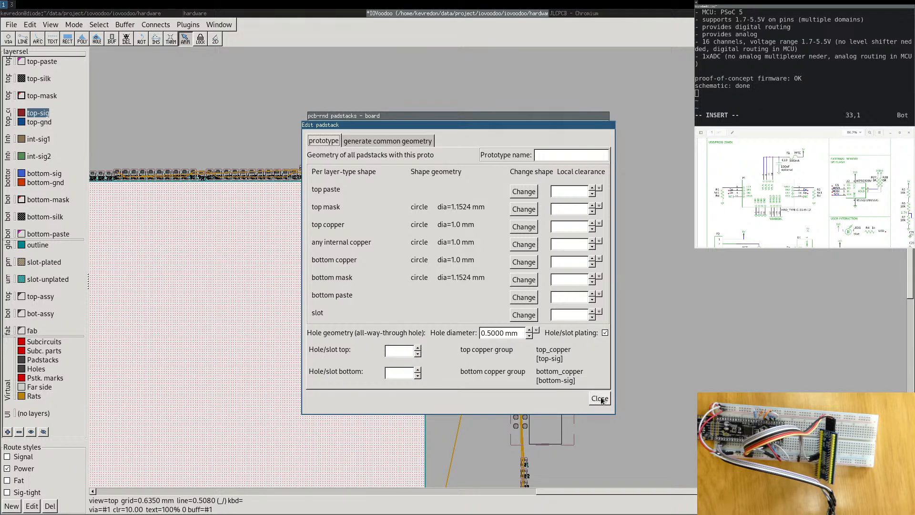
click(383, 140)
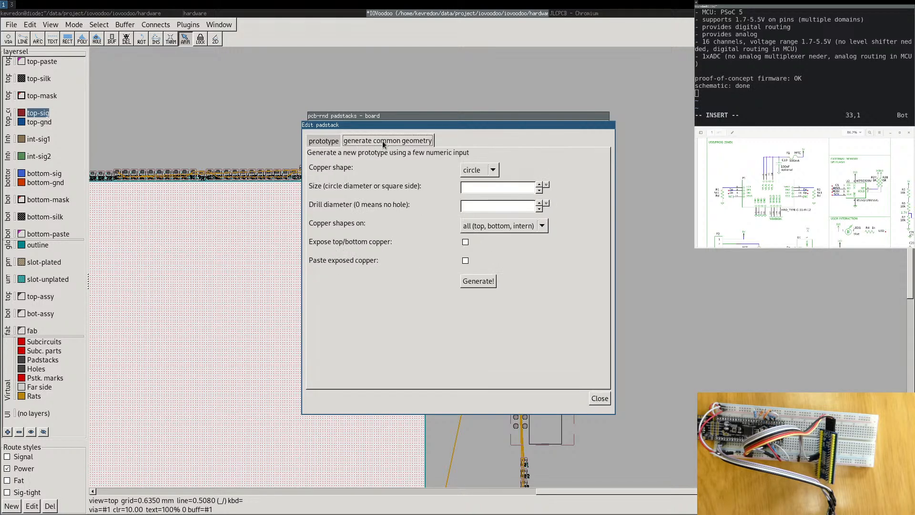
click(321, 138)
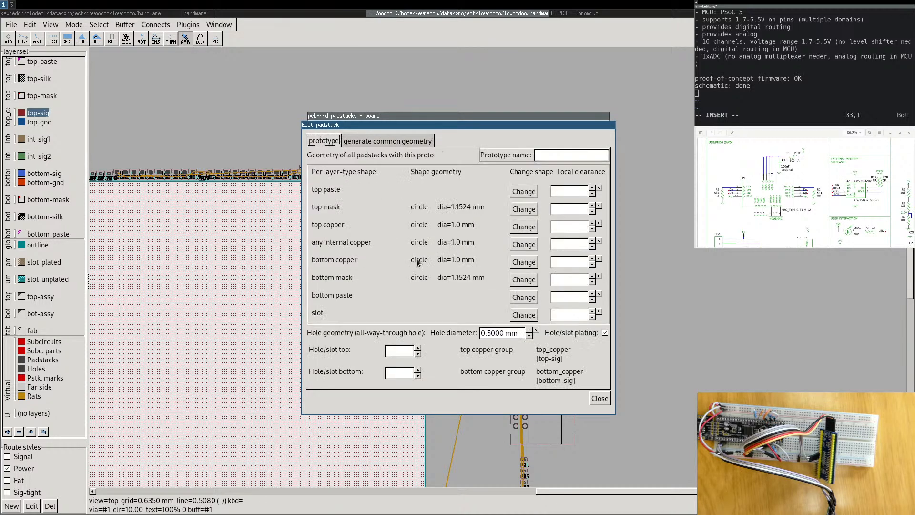
click(599, 398)
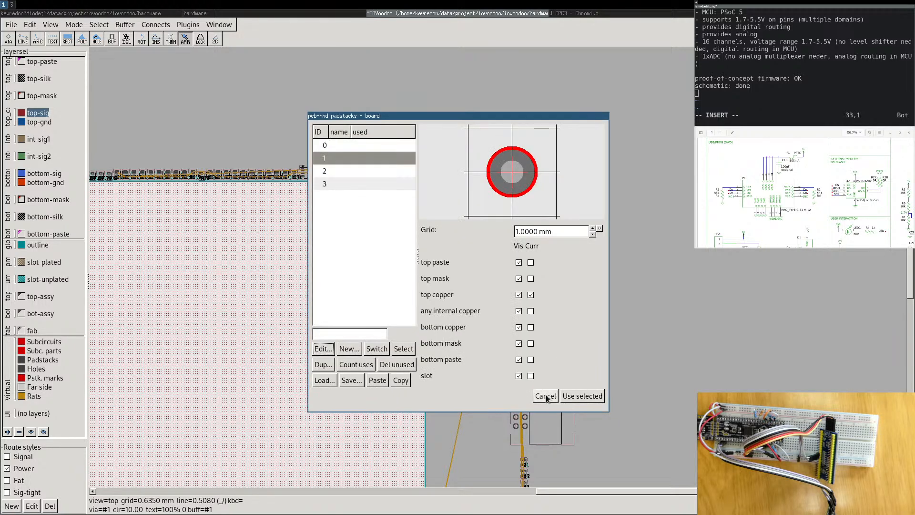
click(582, 396)
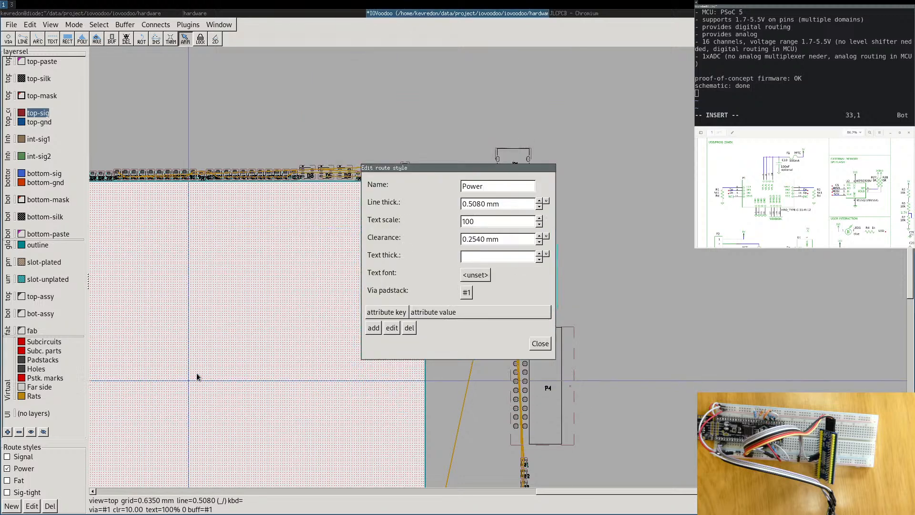
click(540, 343)
Move connector P4 from outside the outline onto the right half of the board.
middle_drag(215, 347, 380, 267)
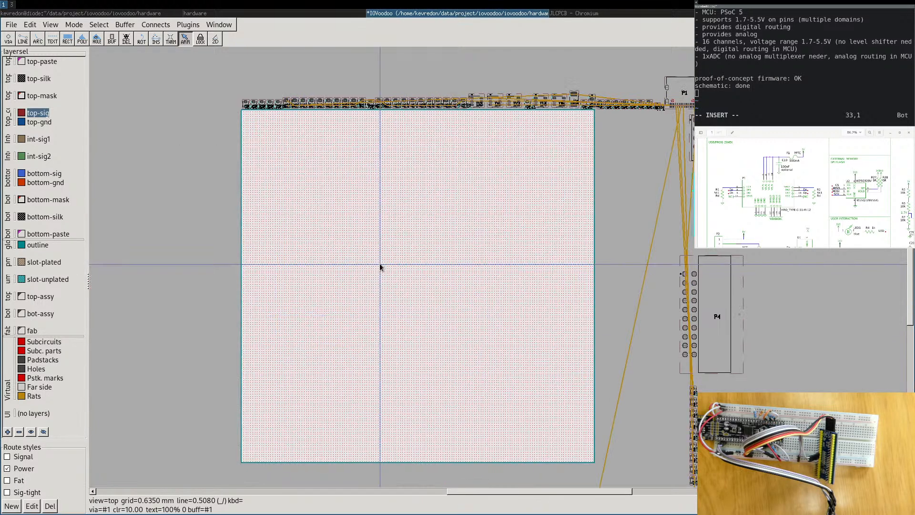
key(f)
key(s)
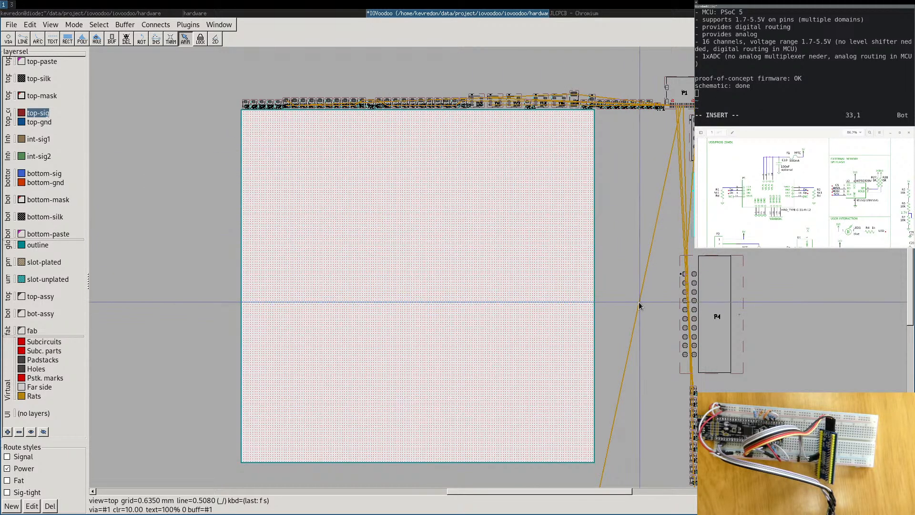
drag(718, 309, 519, 239)
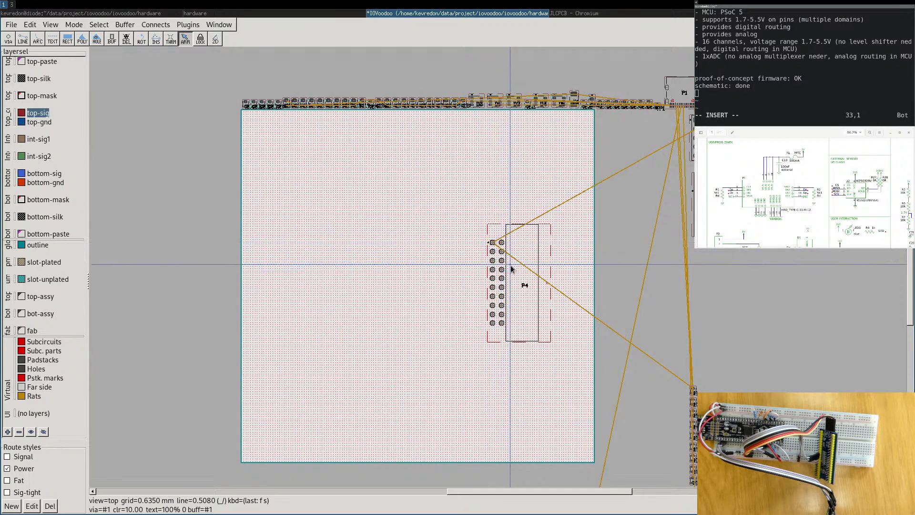
scroll(500, 333, up, 4)
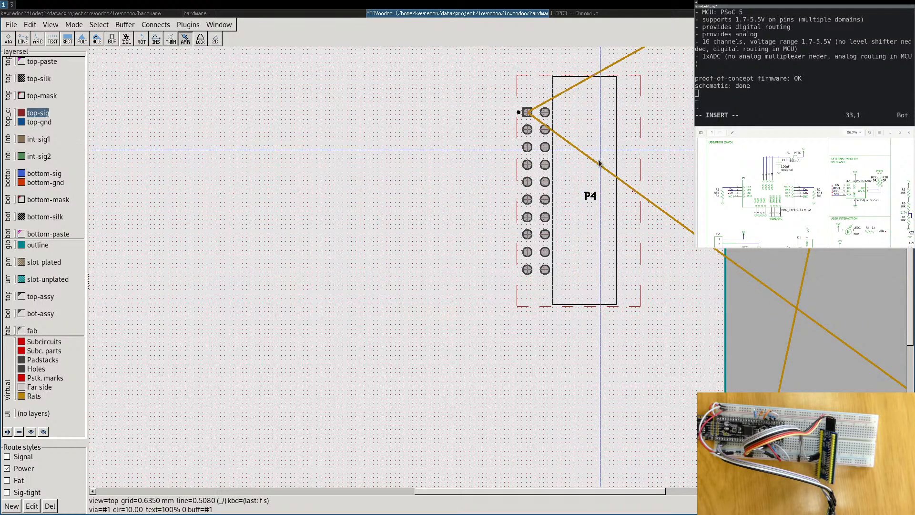
scroll(589, 185, down, 1)
scroll(607, 159, down, 2)
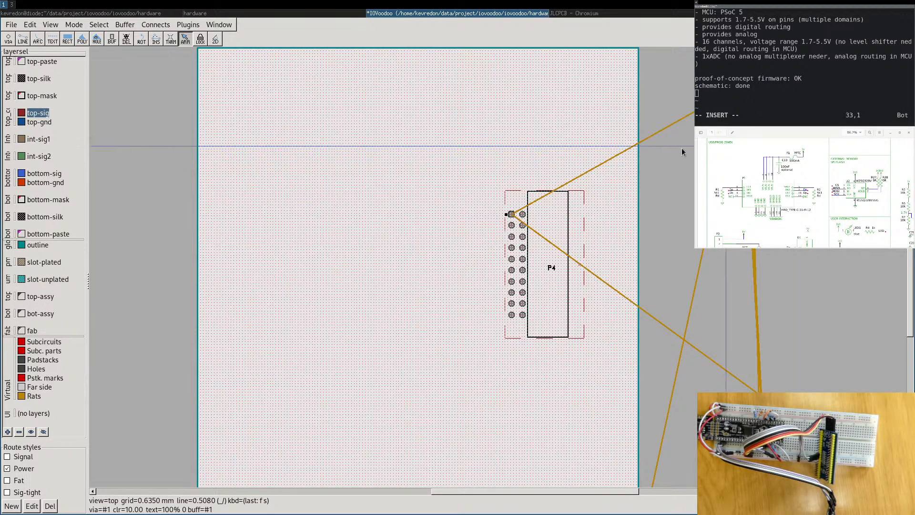
Place connector P3 on the board just left of P4, with its first pin row aligned to P4's.
click(477, 225)
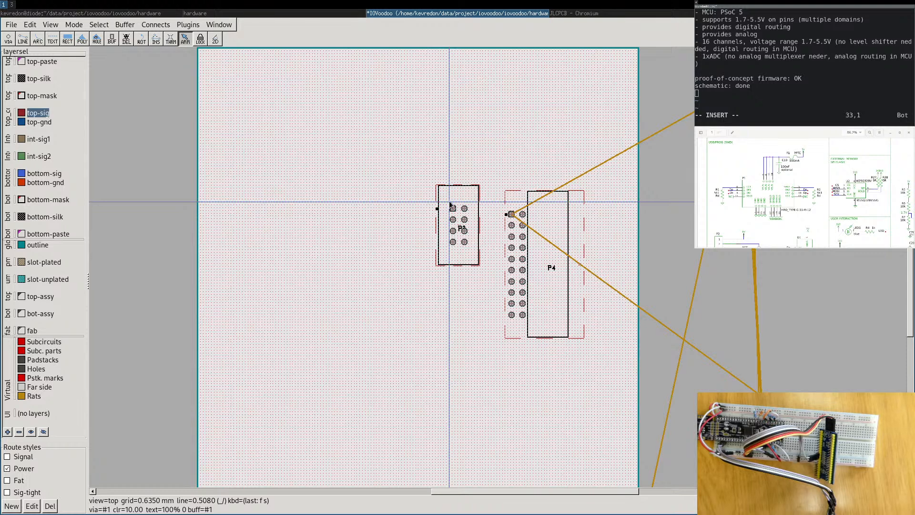
drag(450, 205, 426, 192)
click(561, 217)
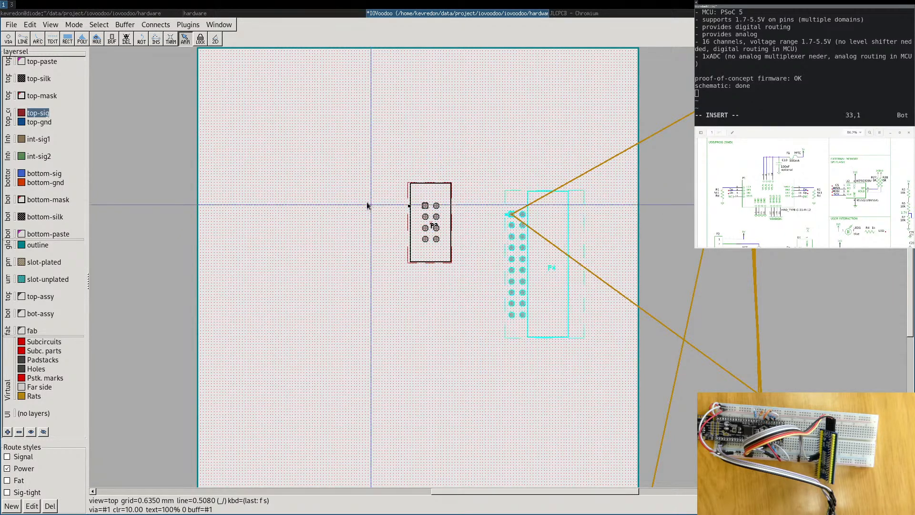
click(427, 193)
key(ctrl+x)
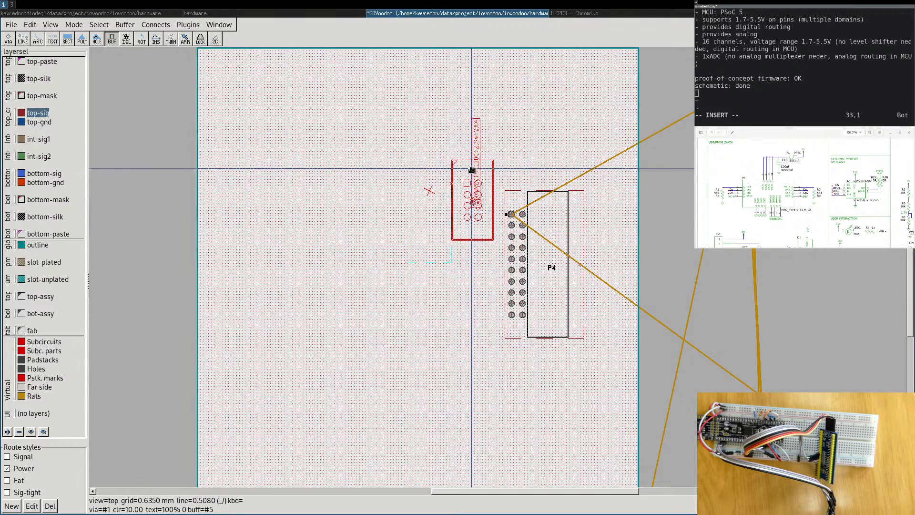
click(477, 200)
click(551, 216)
click(433, 251)
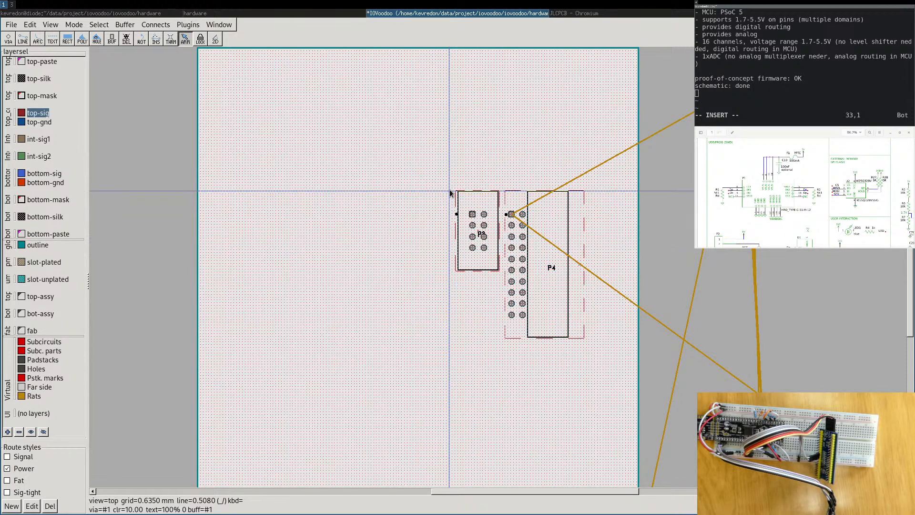
Move USB connector P1 onto the left part of the board and rotate it 90° so its pads face inward.
middle_drag(677, 121, 555, 204)
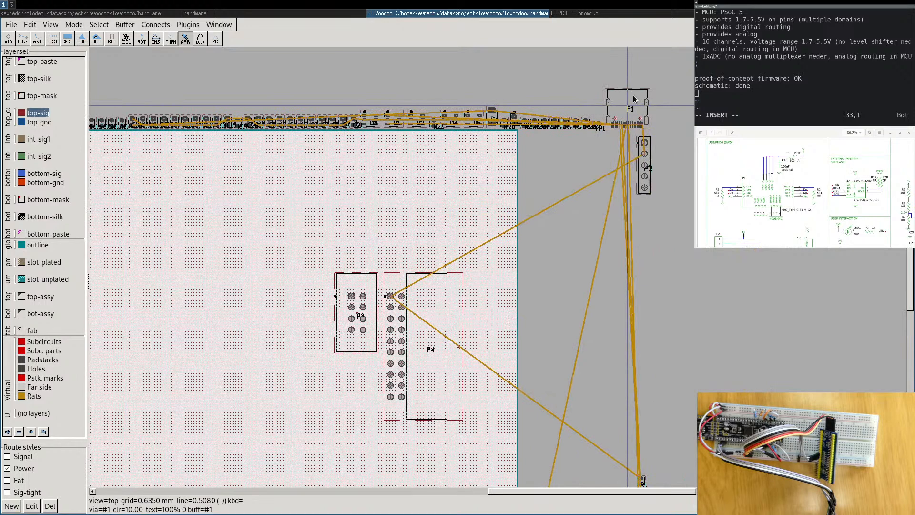
drag(627, 99, 169, 270)
key(F9)
click(182, 260)
key(Escape)
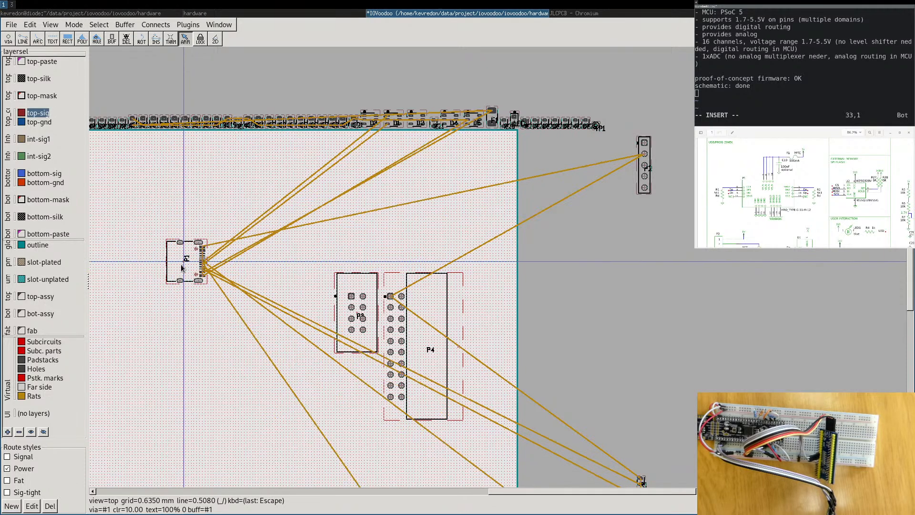
Erase the rats nest from the board.
click(140, 25)
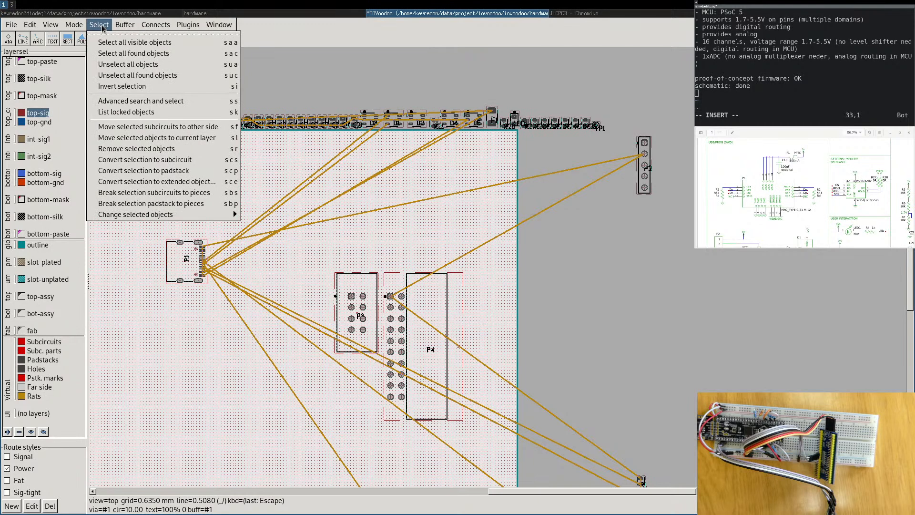
mouse_move(156, 25)
mouse_move(191, 42)
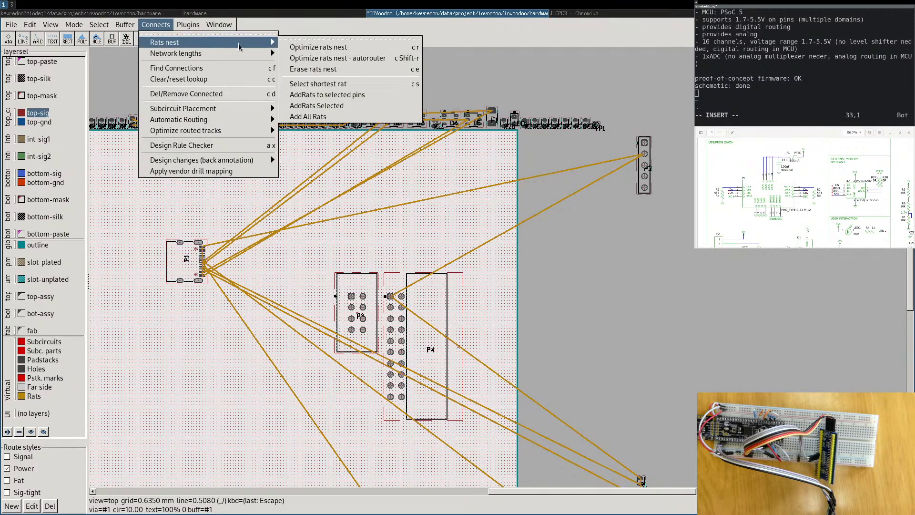
click(331, 70)
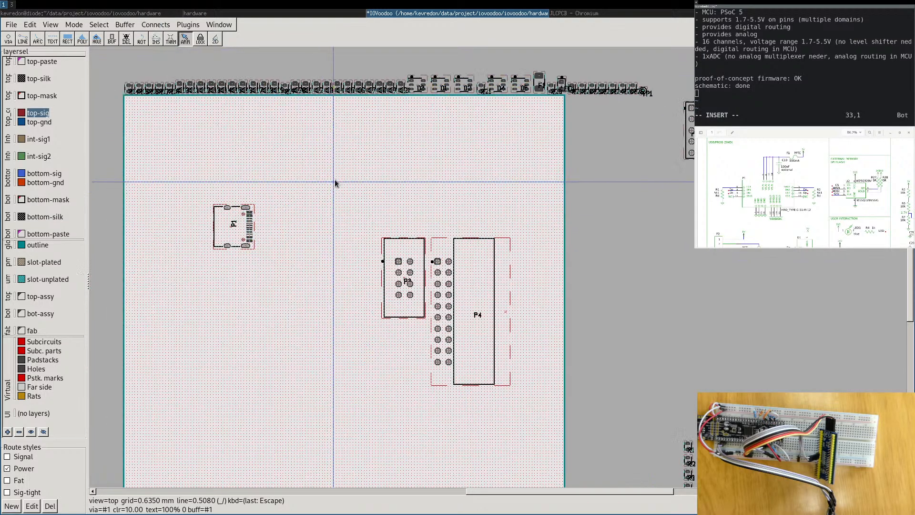
Cut connector P1 and paste it lower and closer to the board's left edge.
key(f)
key(s)
mouse_move(232, 224)
mouse_down()
mouse_move(208, 278)
mouse_move(225, 219)
mouse_up()
click(224, 229)
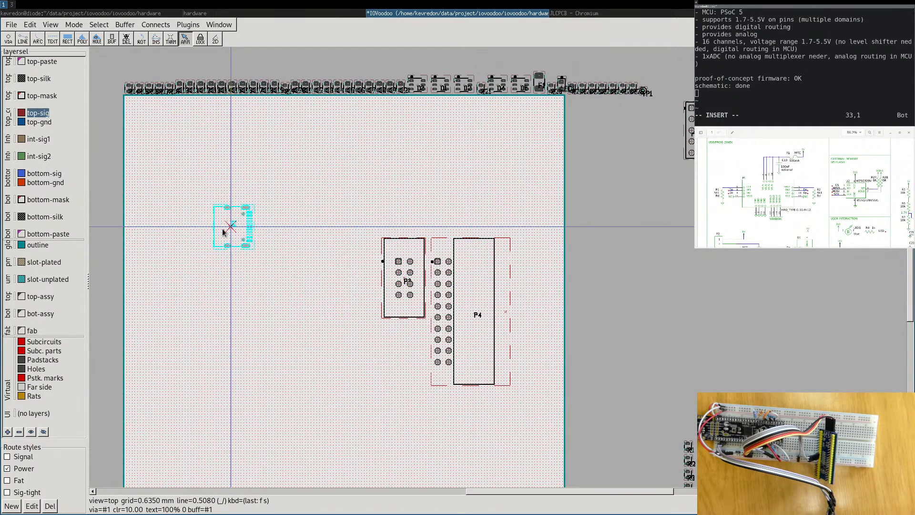
key(ctrl+x)
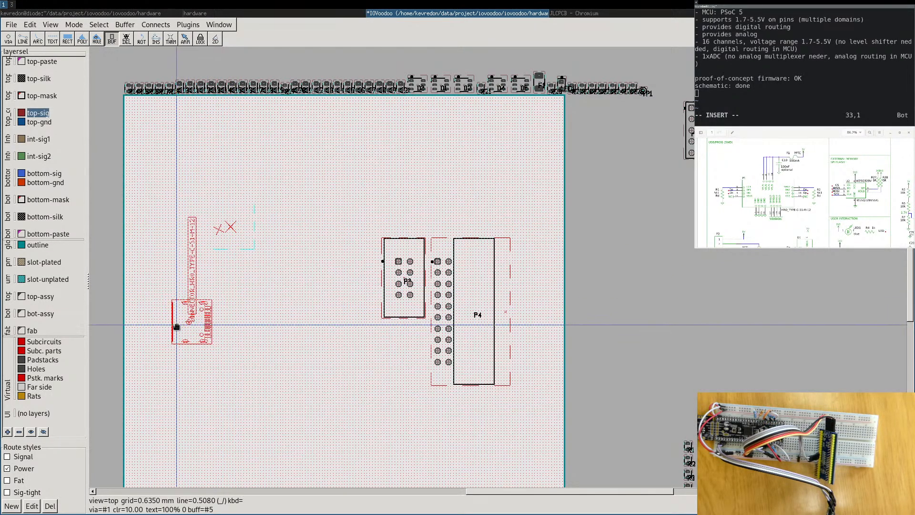
click(180, 324)
middle_drag(308, 264, 287, 204)
click(278, 185)
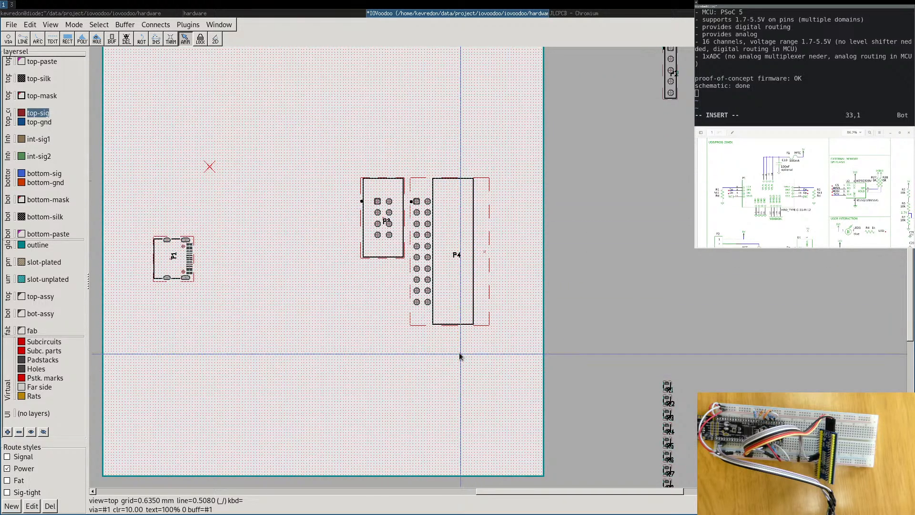
Move the five-pin header P2 onto the board, between P1 and P3.
middle_drag(268, 262, 324, 271)
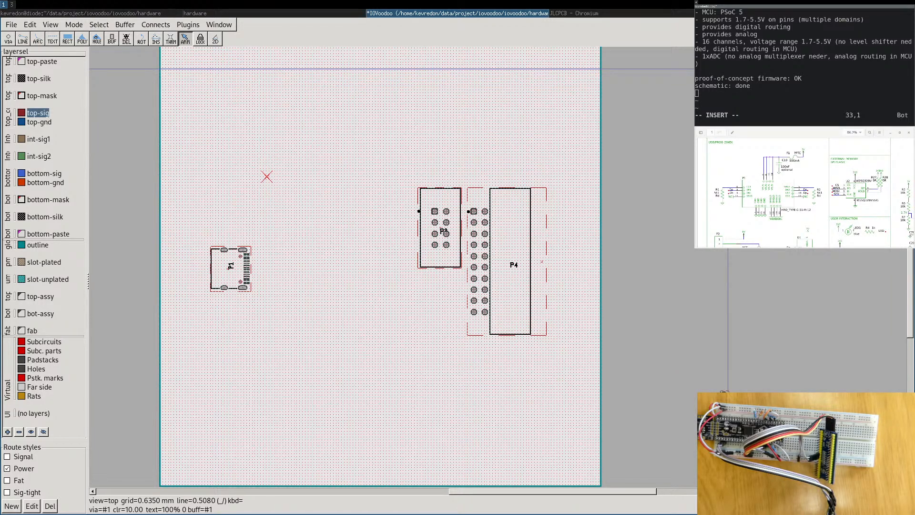
key(5)
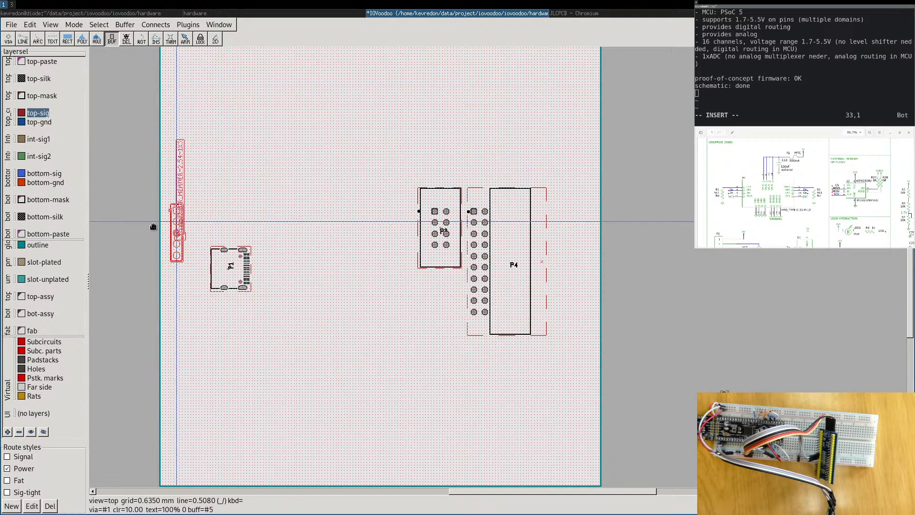
click(295, 206)
key(Escape)
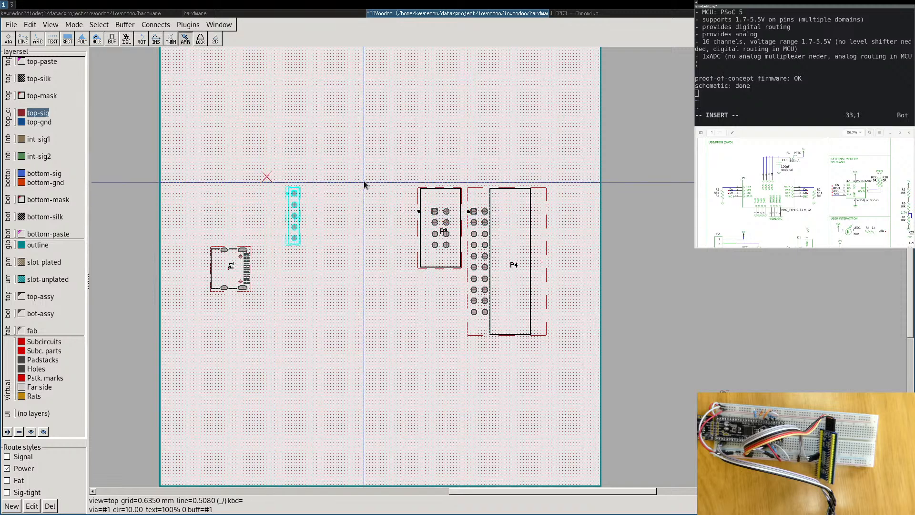
Shift P1's reference label toward the open left end of the connector's outline.
right_drag(336, 147, 385, 187)
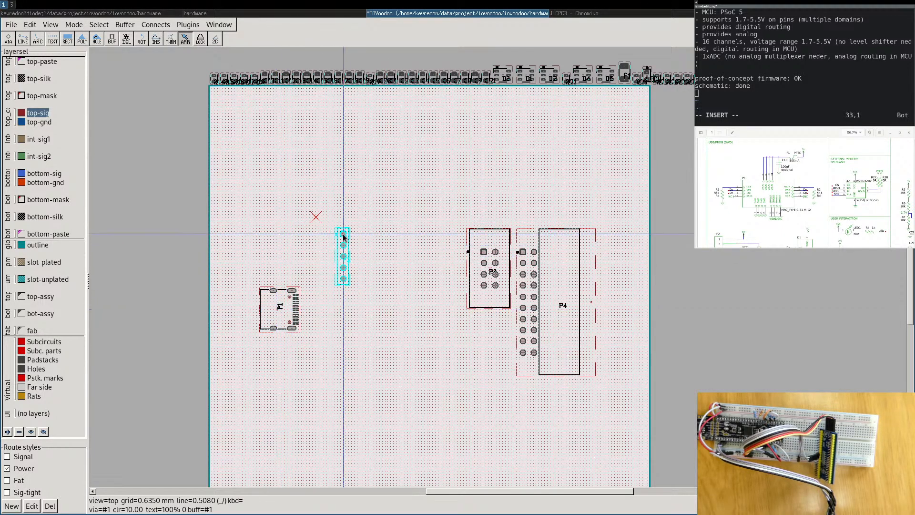
mouse_move(343, 236)
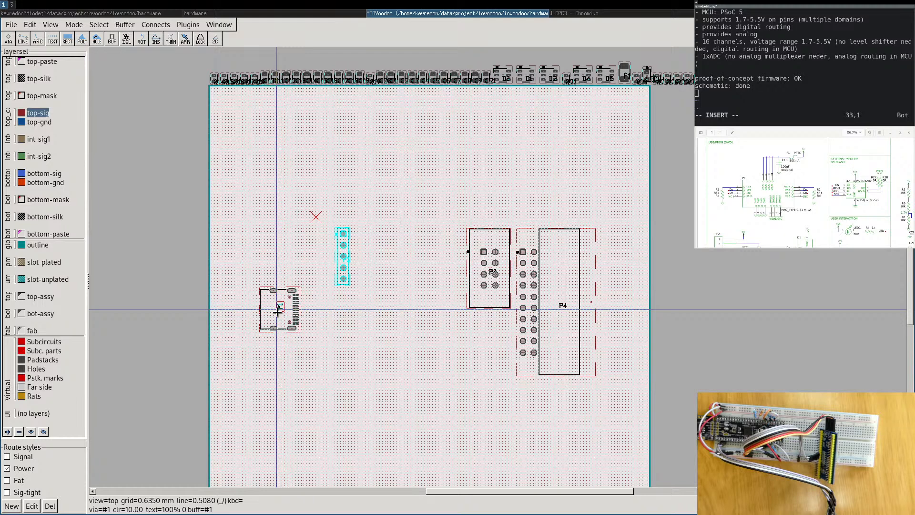
key(Escape)
drag(278, 310, 274, 301)
scroll(431, 339, up, 2)
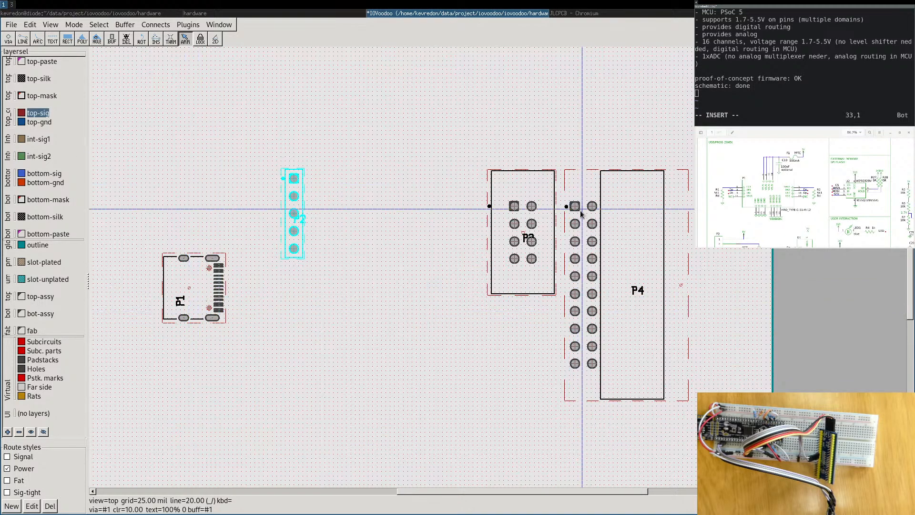
Snap P4 onto the 25 mil grid and nudge P1 up so its centre lines up with P4's.
drag(575, 208, 573, 204)
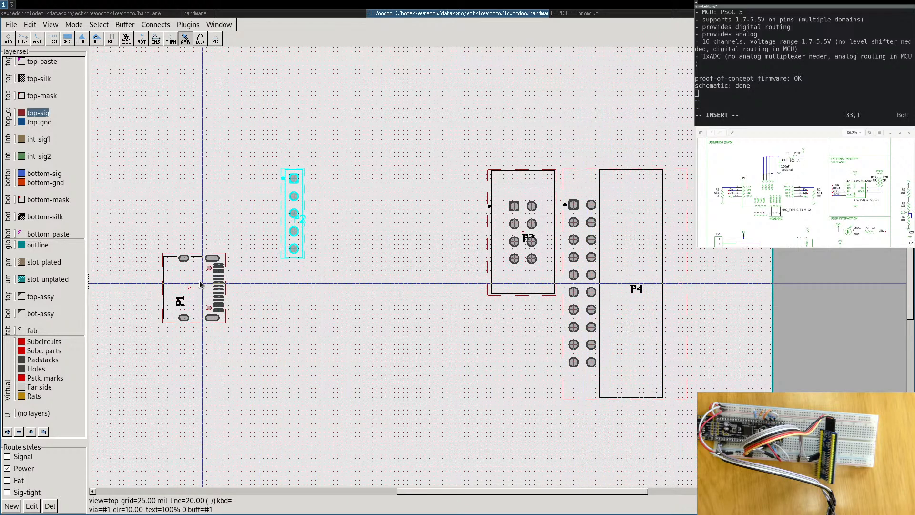
drag(189, 290, 189, 286)
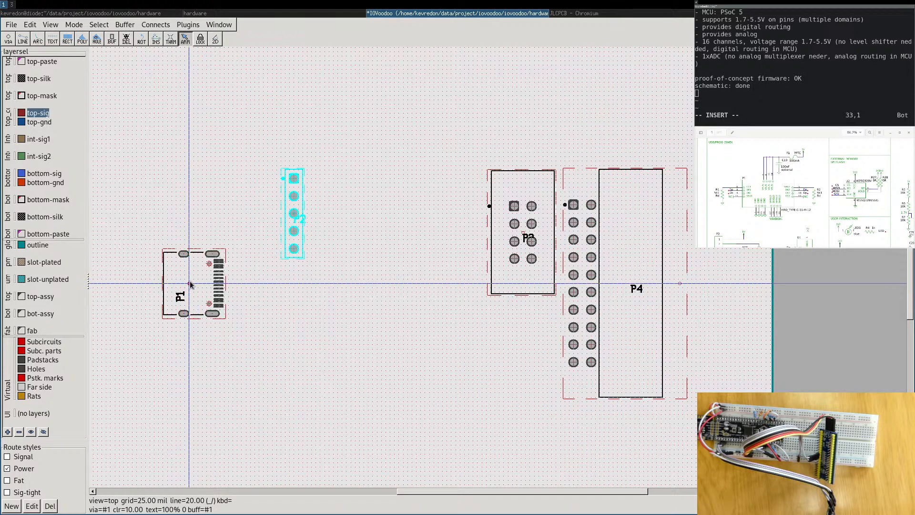
click(901, 33)
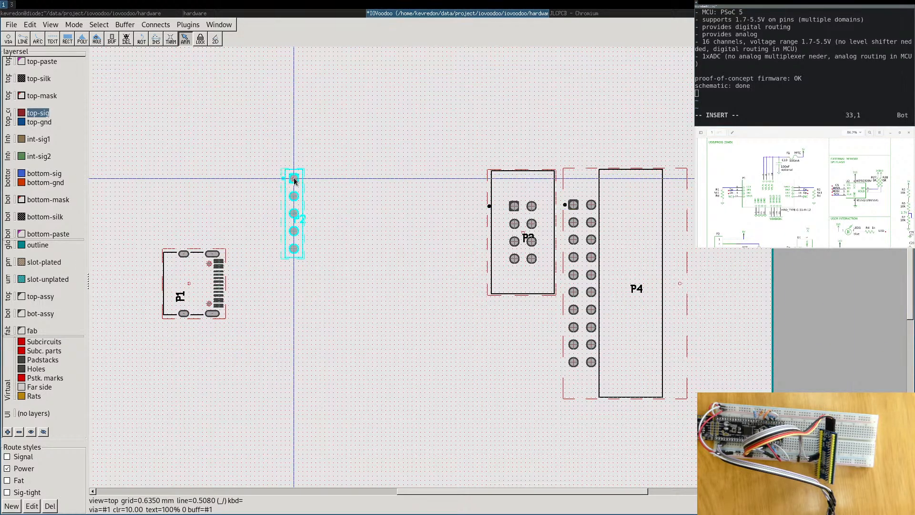
Move header P2 directly above P1, and nudge P3 so its first pin row lines up with P4's.
key(ctrl+x)
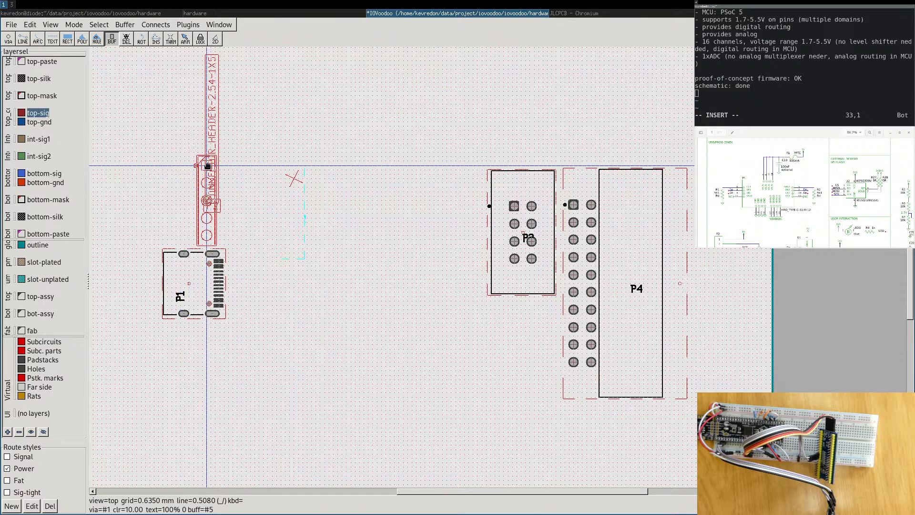
click(210, 167)
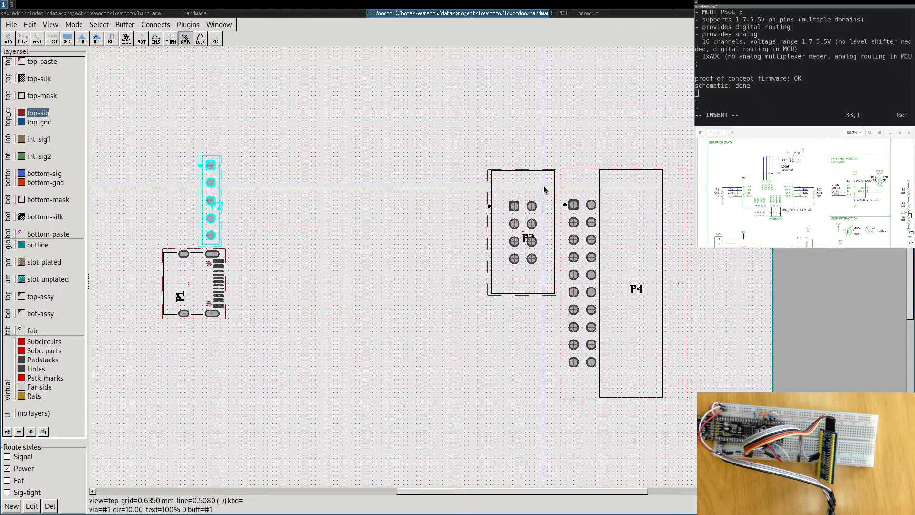
drag(515, 208, 513, 207)
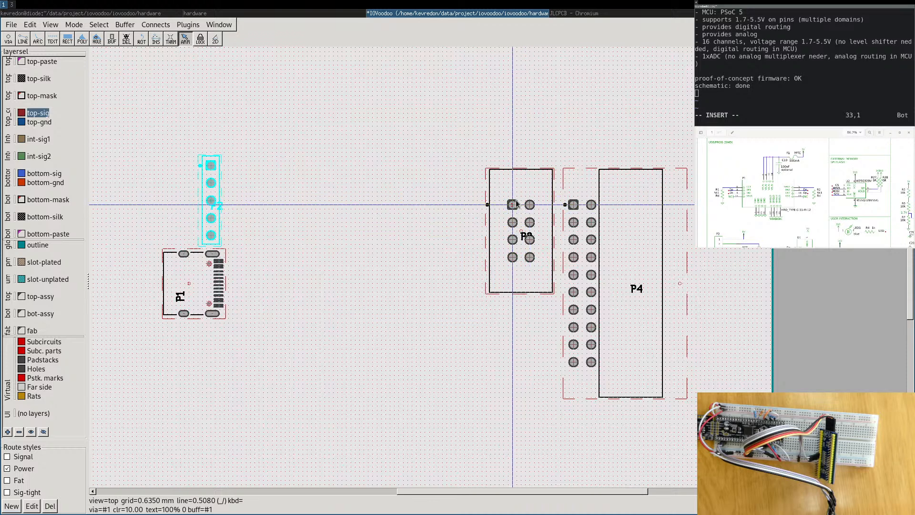
Rotate header P2 by 90° about its first pin so it lies horizontally.
key(F9)
click(212, 166)
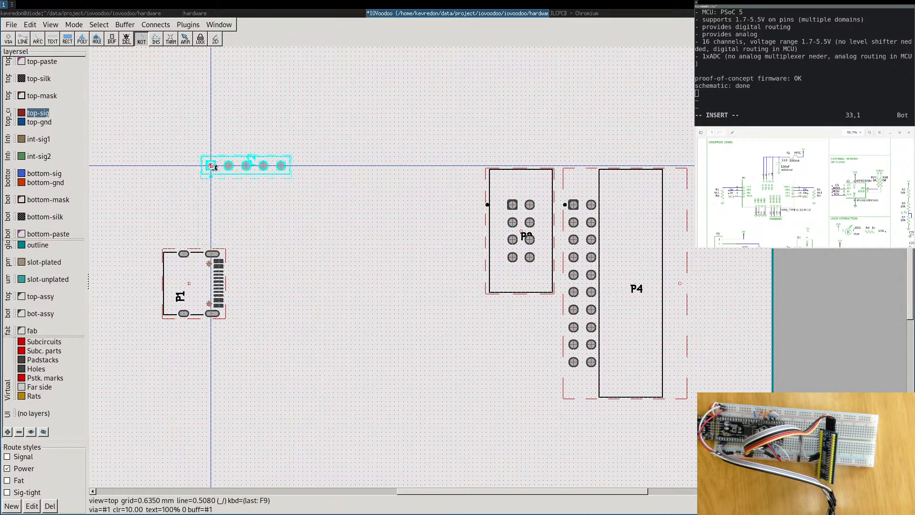
Move header P2 down to sit directly above P1, with its end flush with P1's outline, and deselect it.
key(ctrl+x)
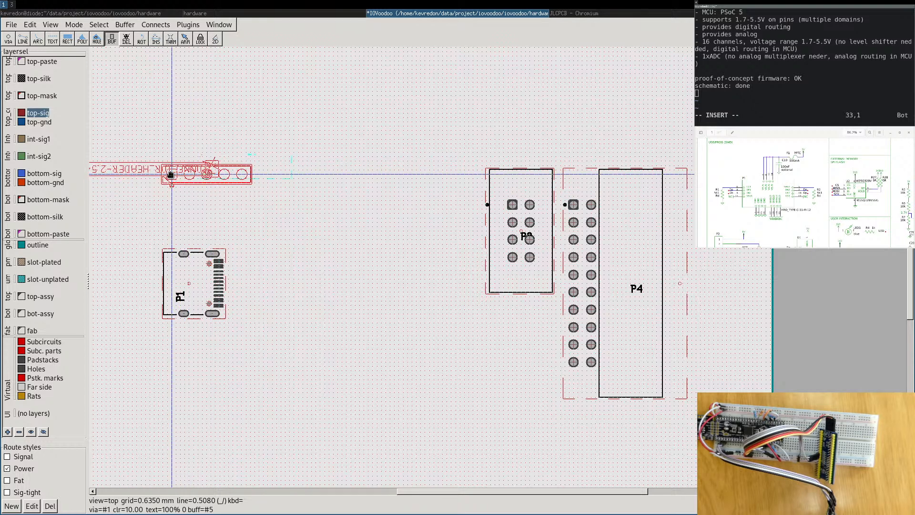
click(171, 175)
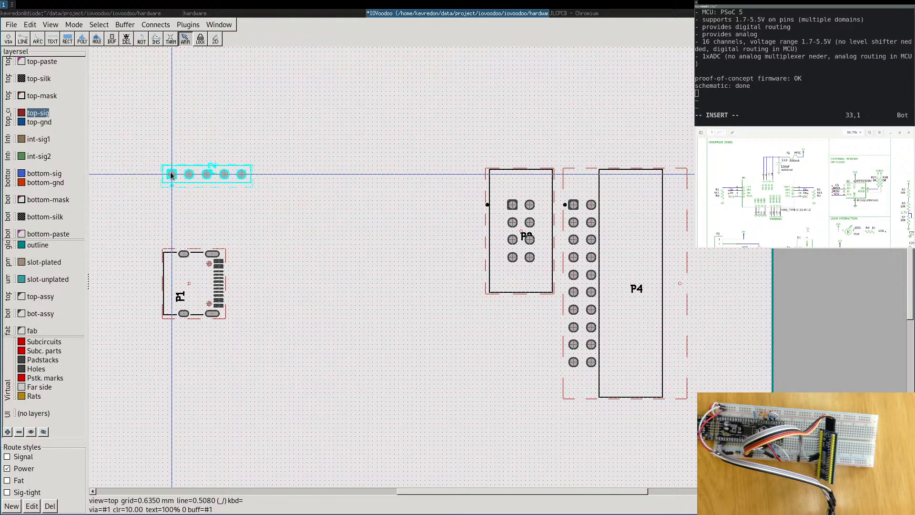
key(ctrl+x)
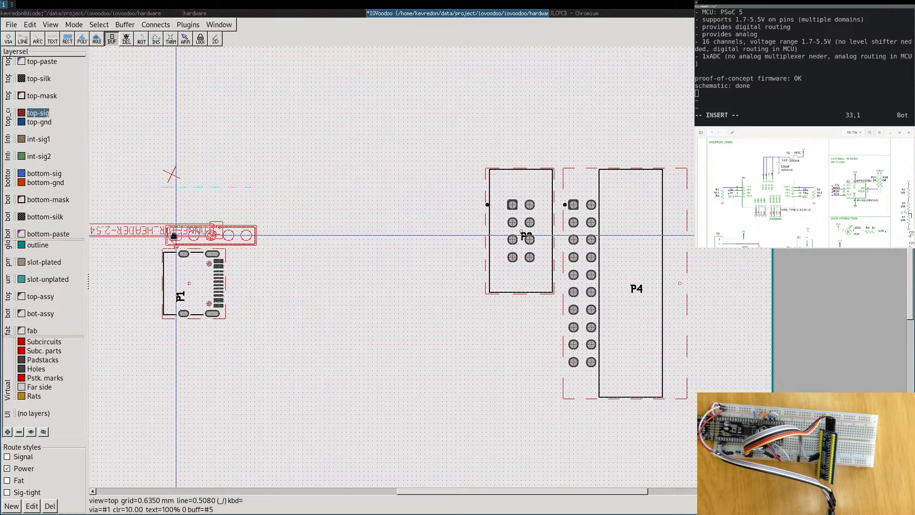
click(172, 226)
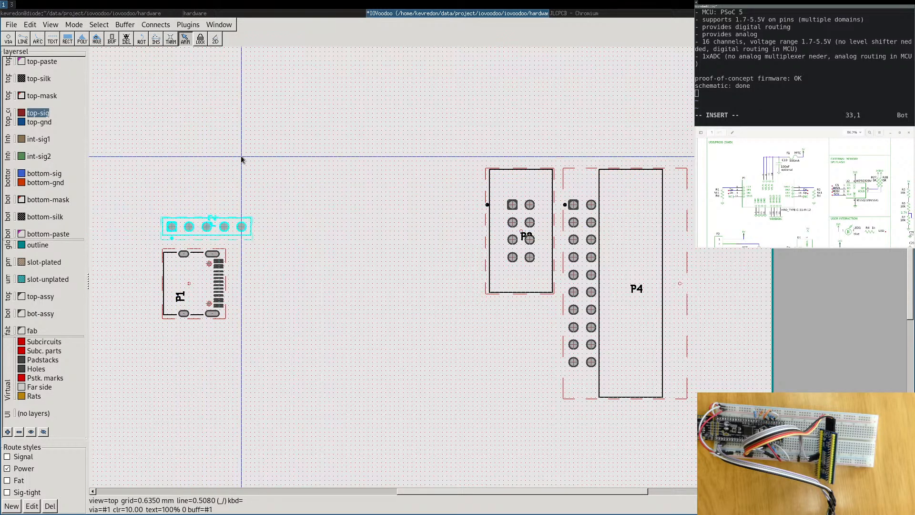
click(242, 160)
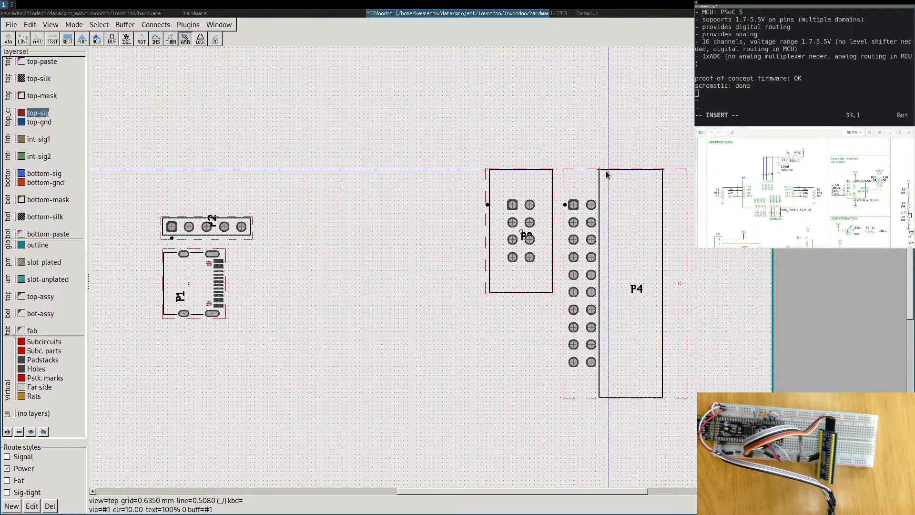
Examine the placement of connectors P1 to P4 relative to each other and to the board outline.
scroll(353, 257, down, 1)
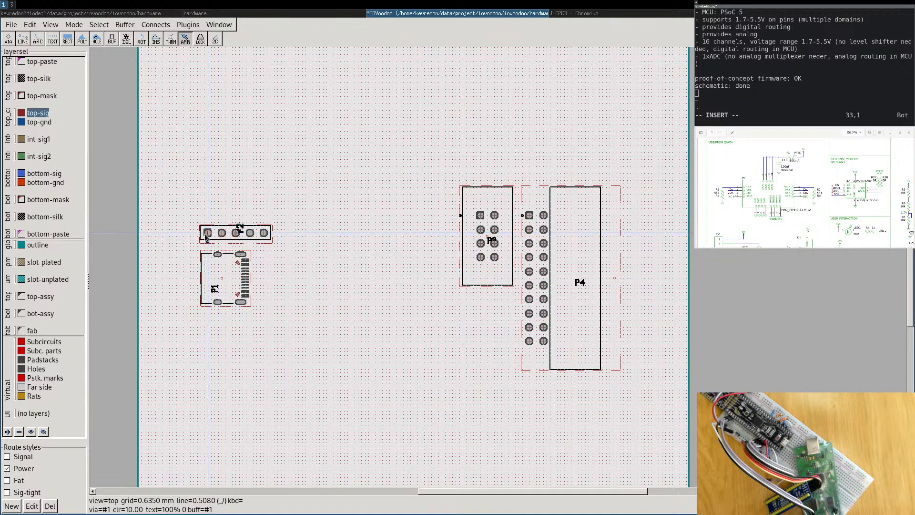
mouse_move(205, 236)
scroll(205, 237, up, 3)
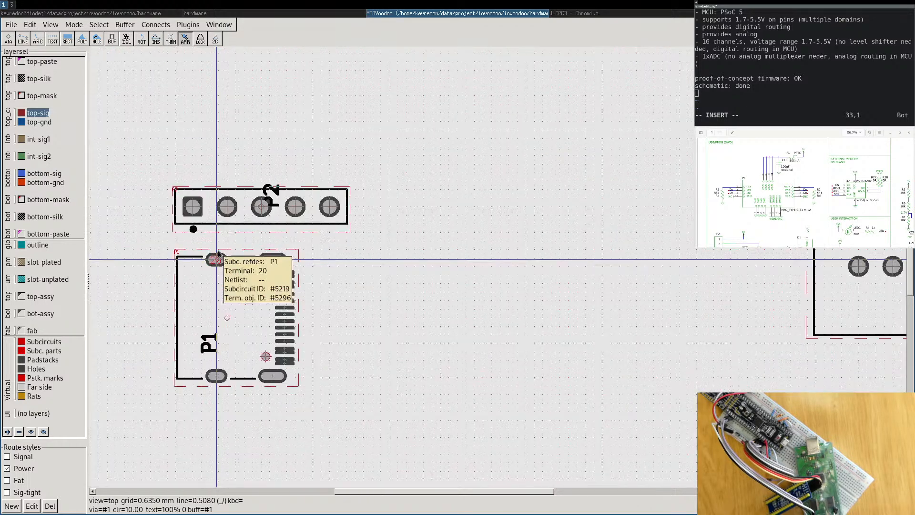
scroll(189, 240, down, 2)
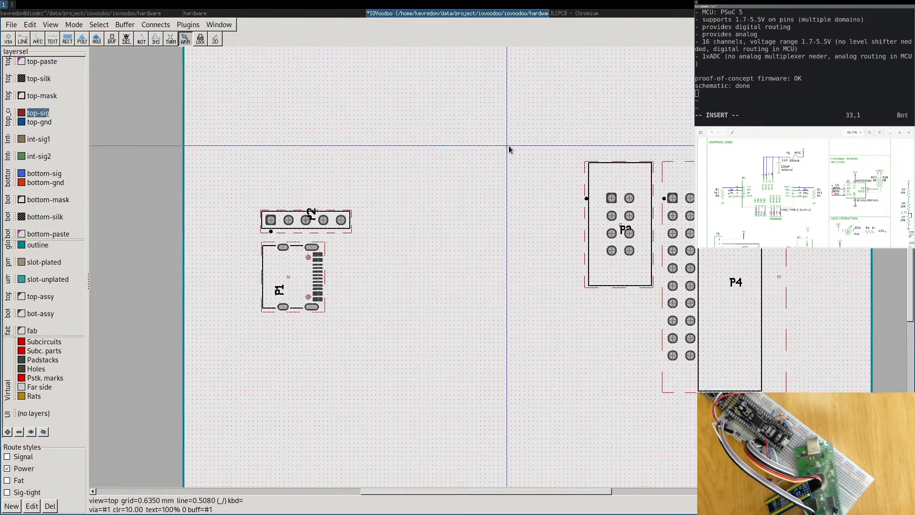
scroll(508, 144, down, 1)
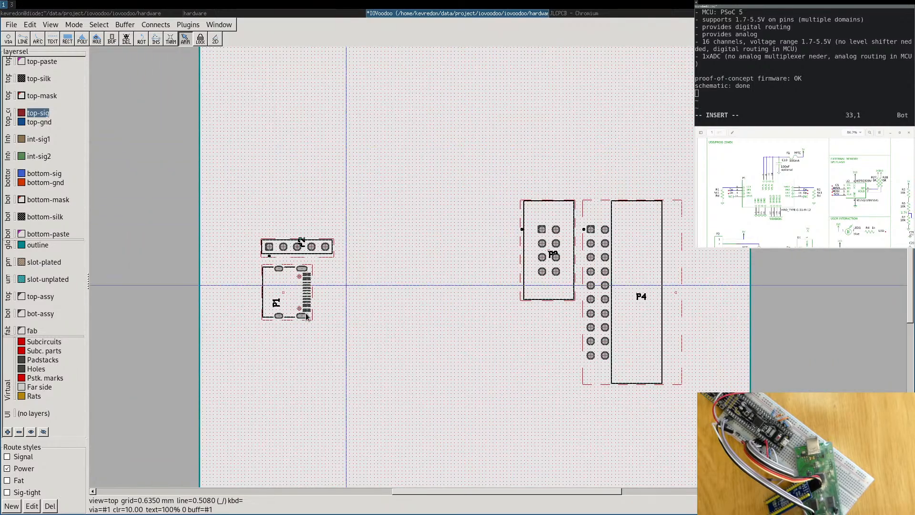
scroll(510, 156, down, 2)
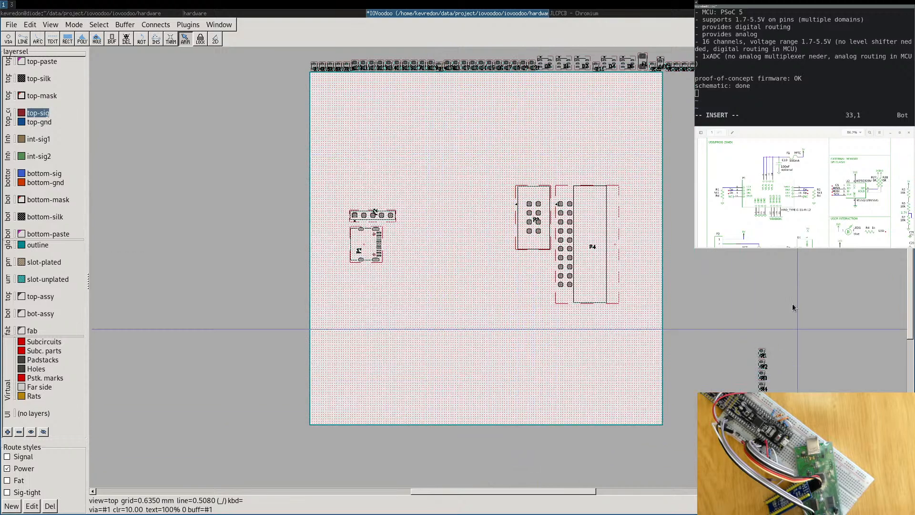
scroll(479, 239, up, 2)
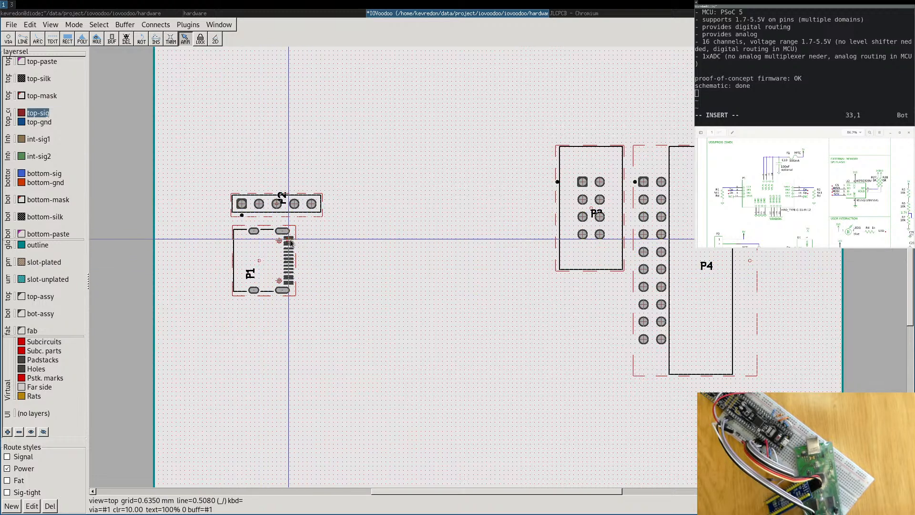
scroll(320, 187, down, 2)
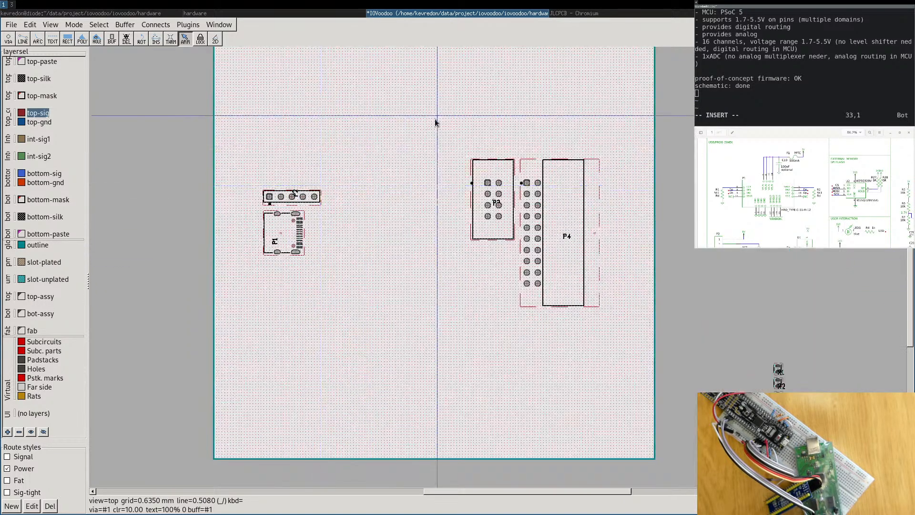
Inspect the unplaced diodes, fuse F1 and LED1 in the row above the board's upper edge.
middle_drag(435, 118, 375, 313)
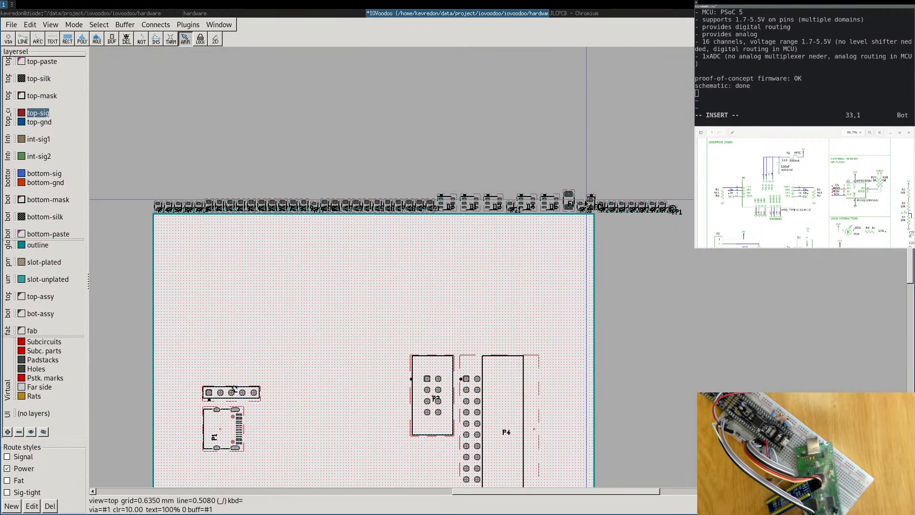
scroll(587, 200, up, 4)
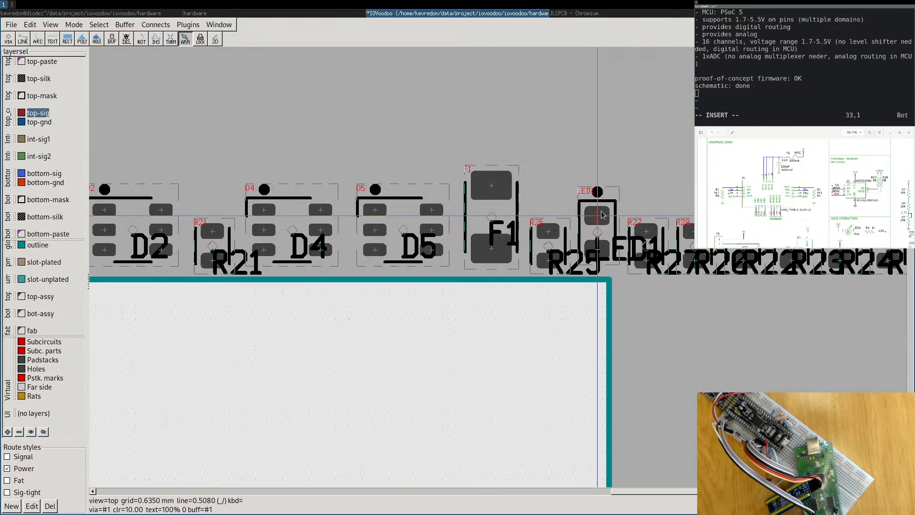
mouse_move(601, 218)
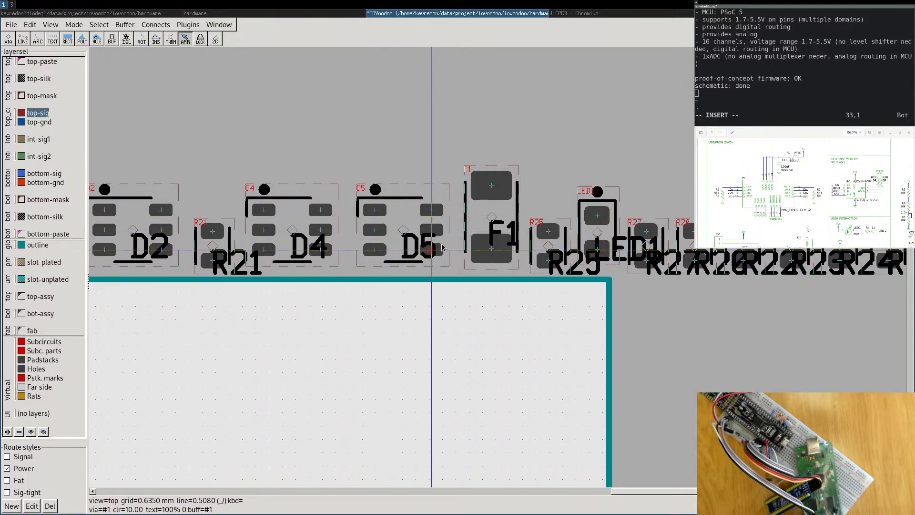
click(403, 231)
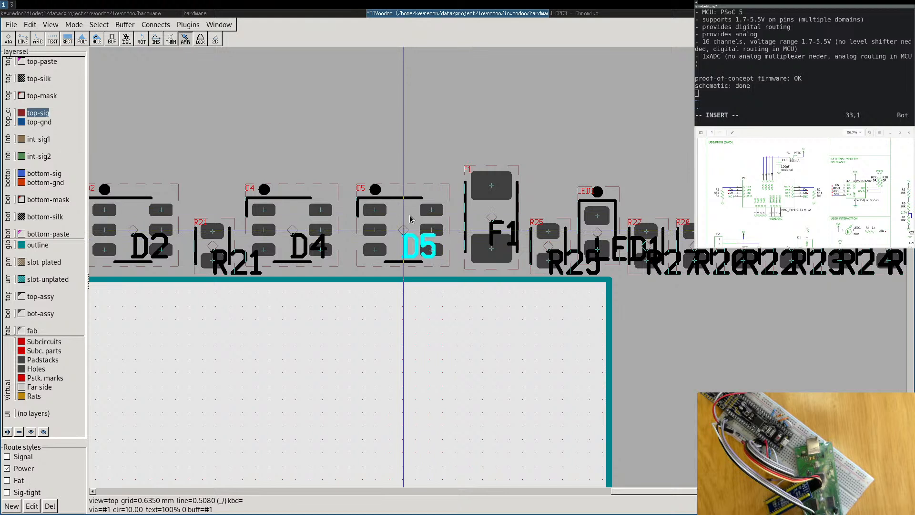
click(404, 217)
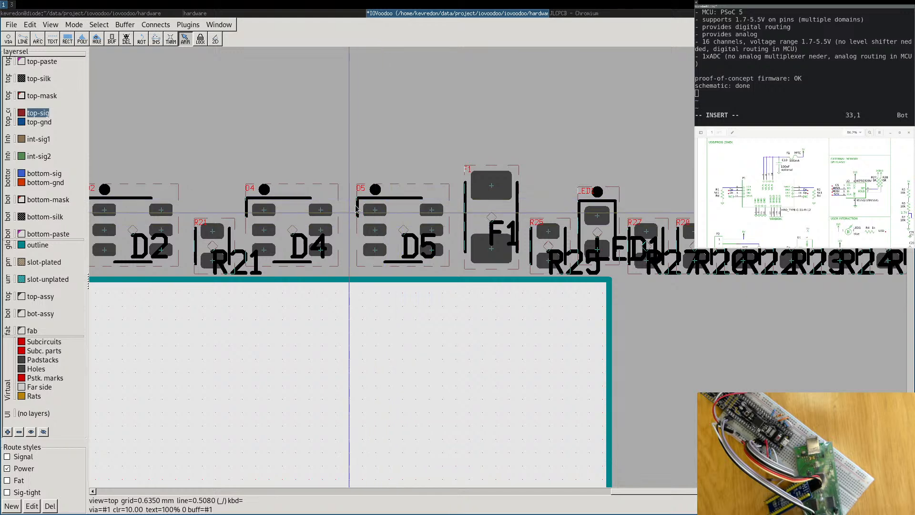
scroll(400, 222, up, 1)
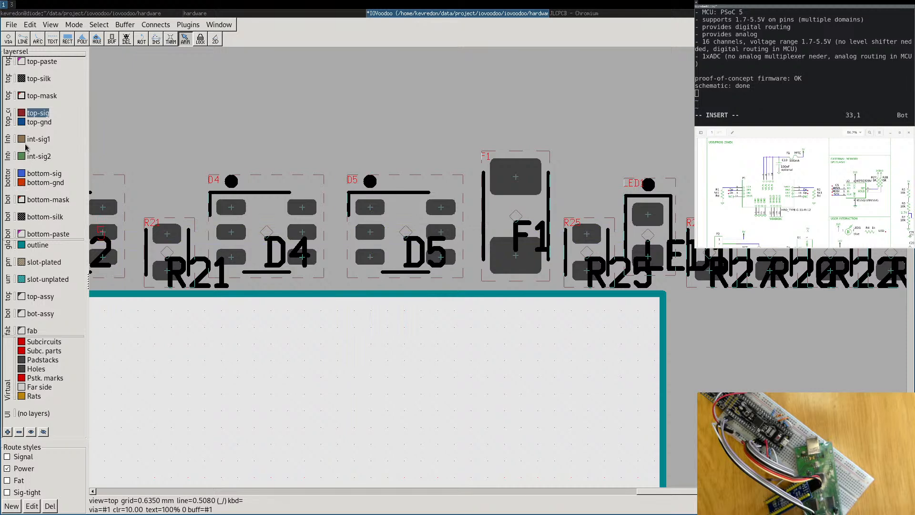
scroll(410, 179, down, 2)
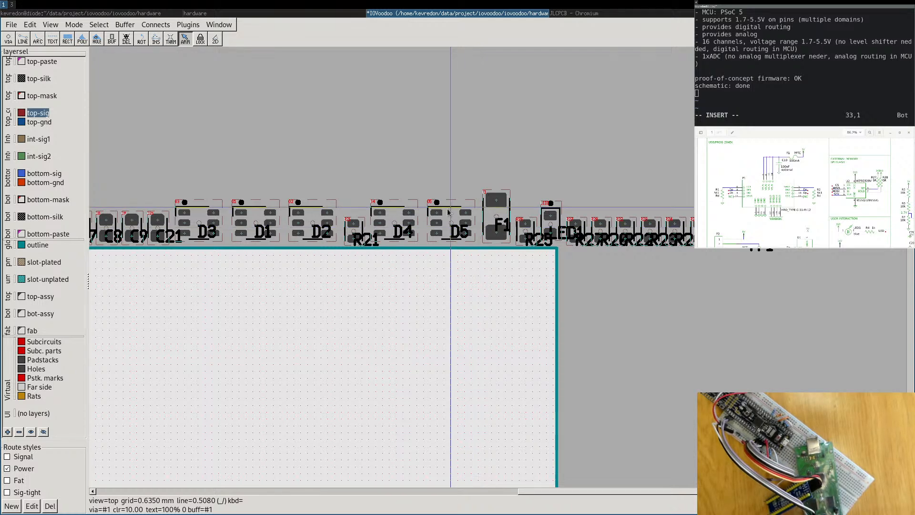
Show the top-assy layer to examine the diodes' assembly drawings, and hide it again.
click(21, 298)
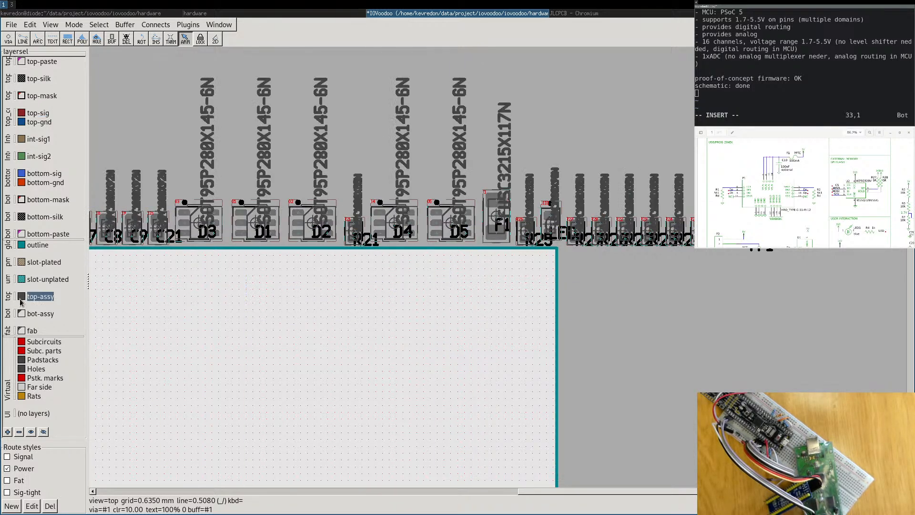
click(20, 298)
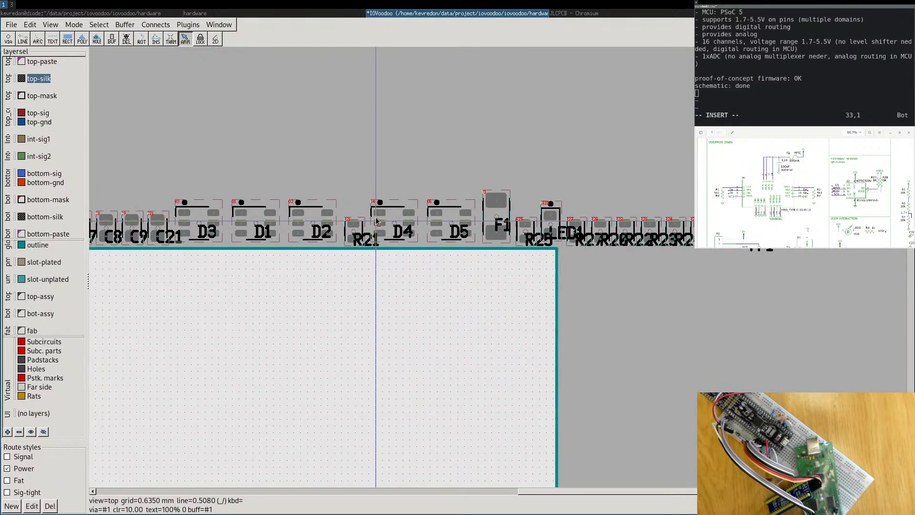
scroll(377, 220, up, 4)
click(21, 298)
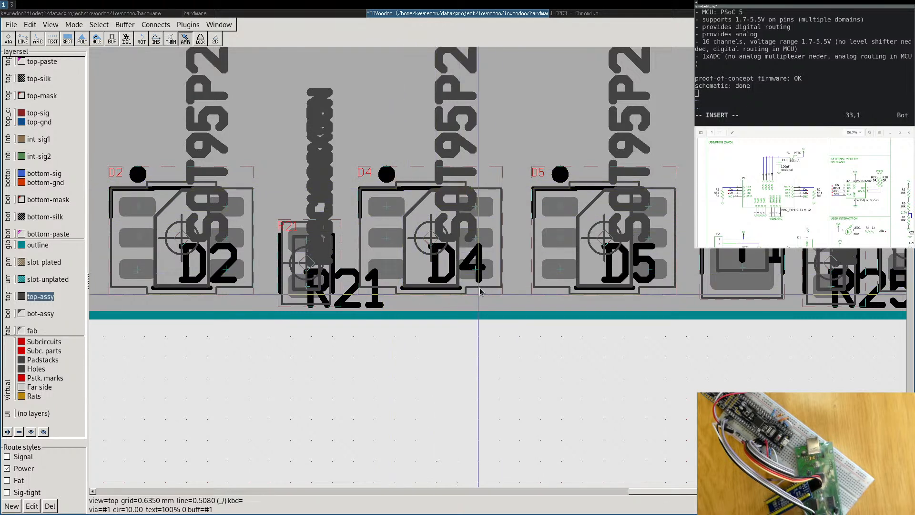
click(21, 296)
click(21, 297)
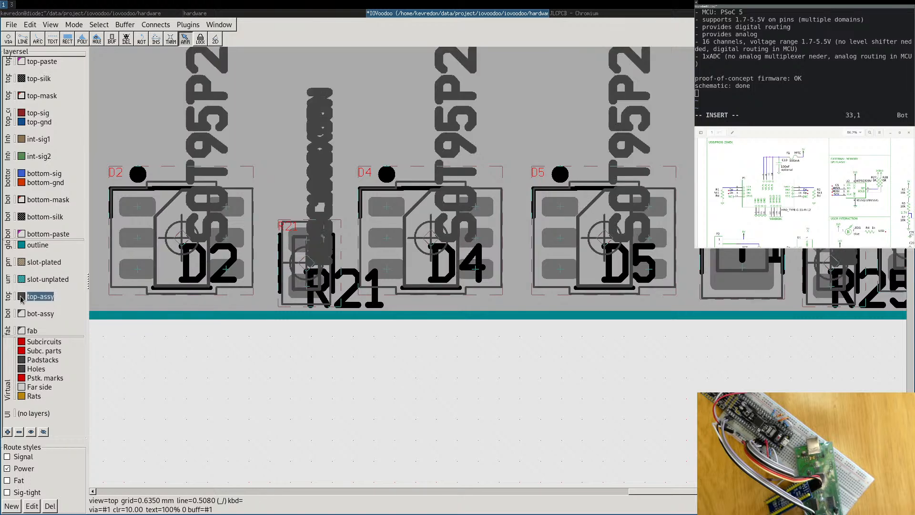
click(20, 296)
click(21, 296)
click(21, 297)
Move P3 horizontally away from P4 to widen the gap between them, keeping their first pin rows aligned.
scroll(188, 307, down, 5)
middle_drag(317, 288, 418, 225)
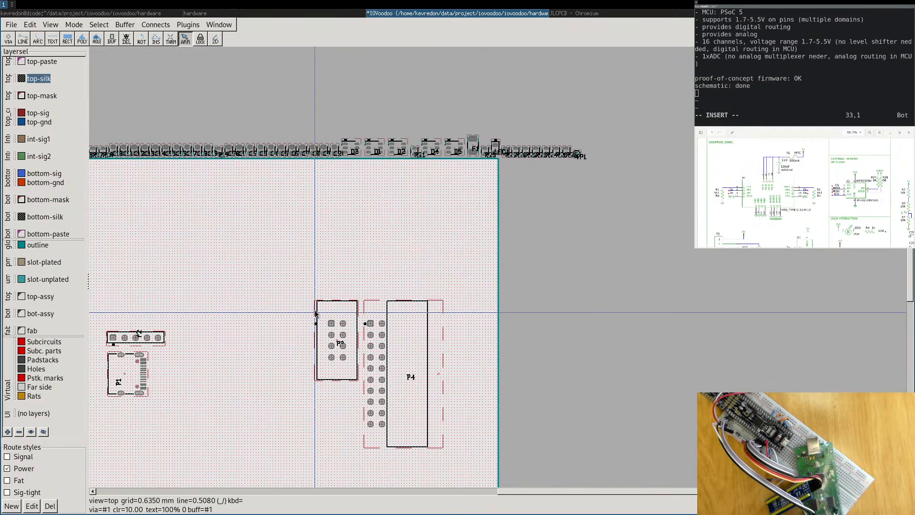
scroll(315, 317, up, 4)
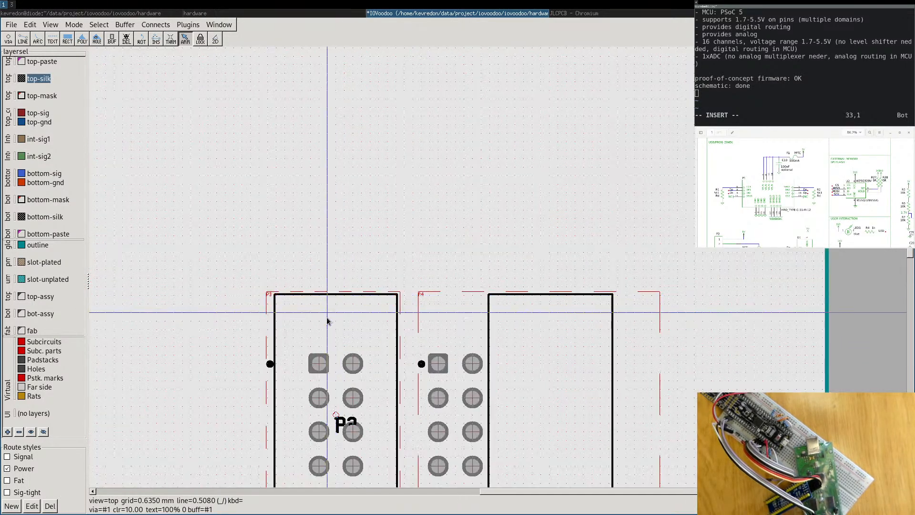
middle_drag(329, 317, 388, 182)
scroll(424, 239, down, 1)
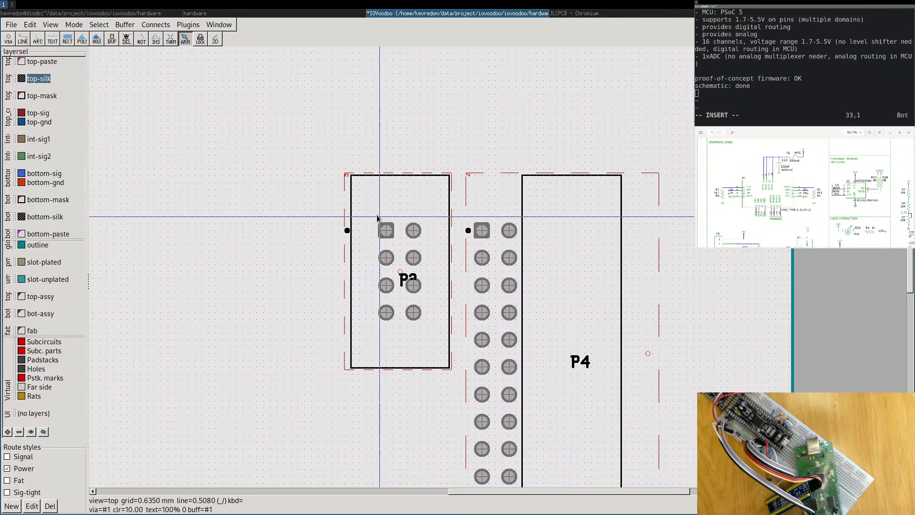
drag(388, 229, 352, 229)
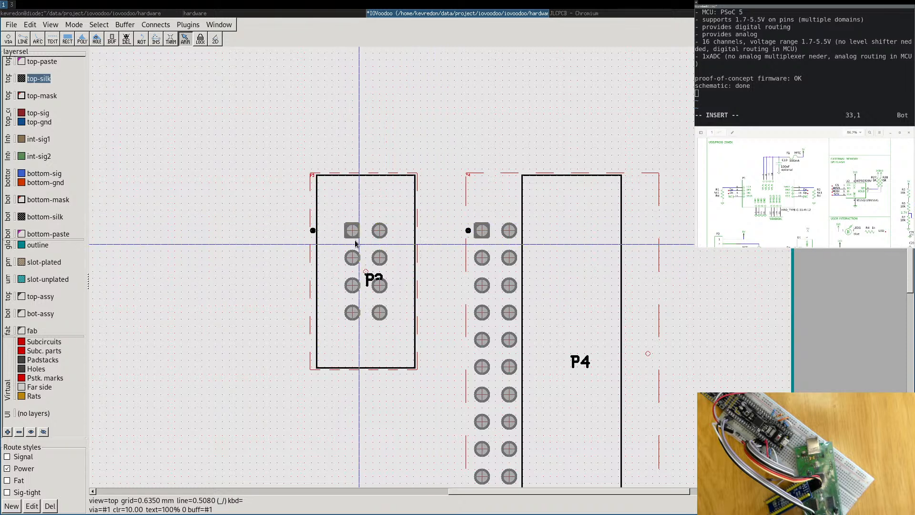
drag(313, 231, 299, 231)
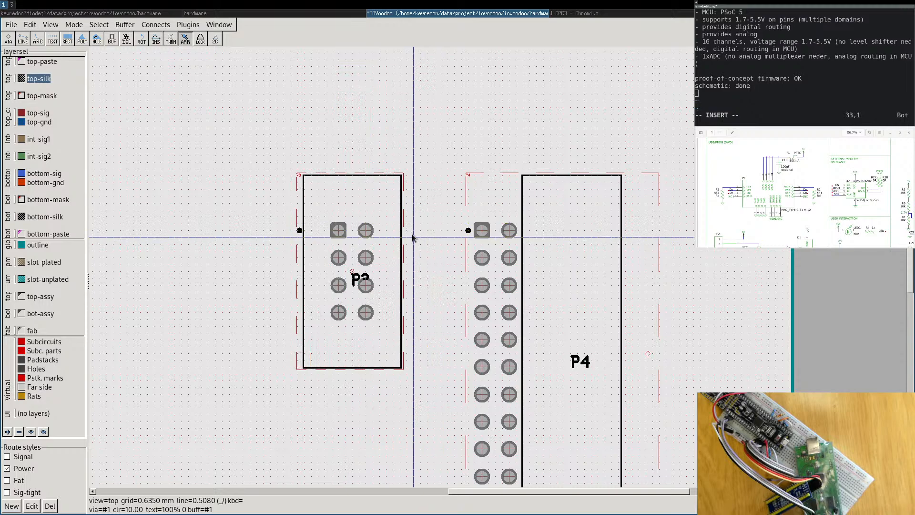
Place chip U1 on the board between connectors P1 and P3, just beside P1.
scroll(413, 242, down, 2)
scroll(387, 246, down, 1)
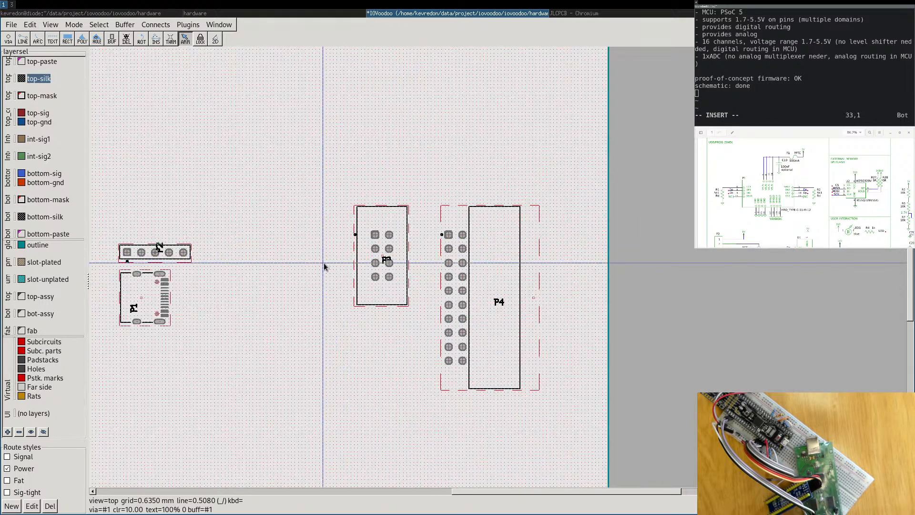
scroll(317, 262, down, 1)
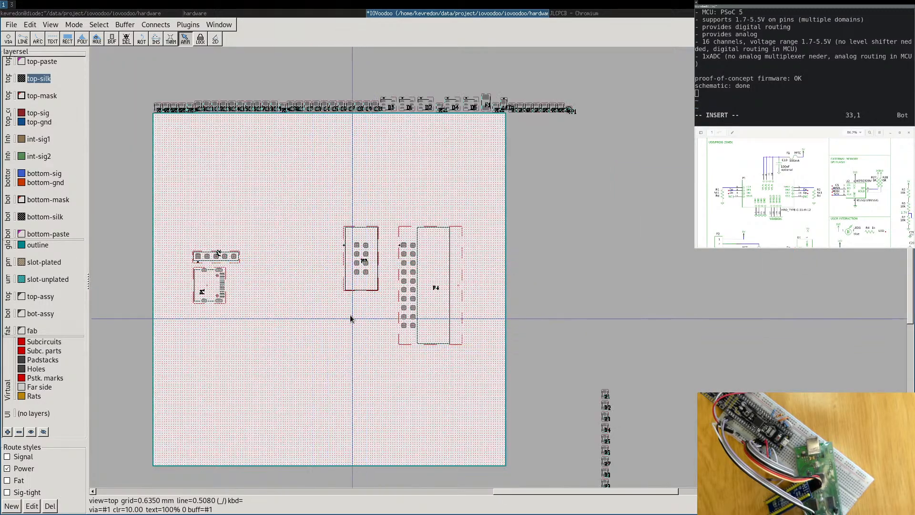
right_drag(242, 188, 310, 216)
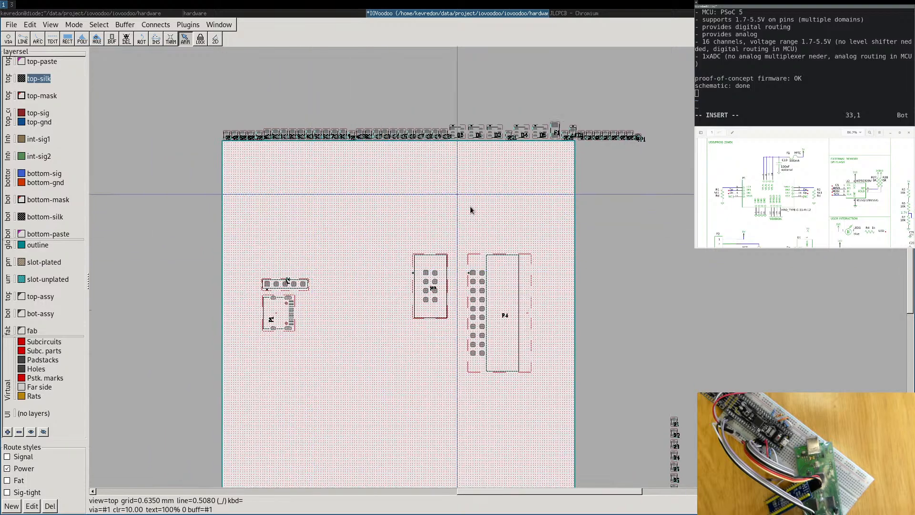
scroll(304, 293, up, 4)
scroll(397, 335, down, 3)
right_drag(487, 377, 371, 211)
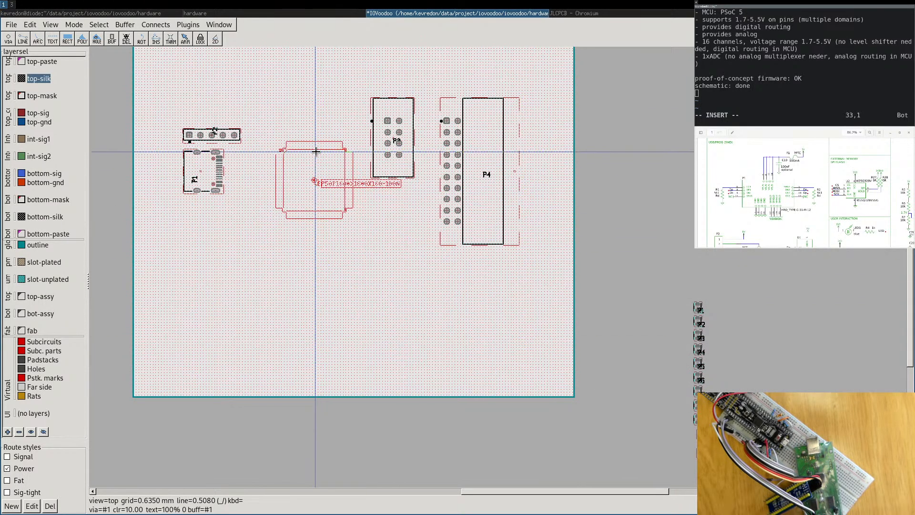
click(274, 177)
scroll(281, 174, up, 2)
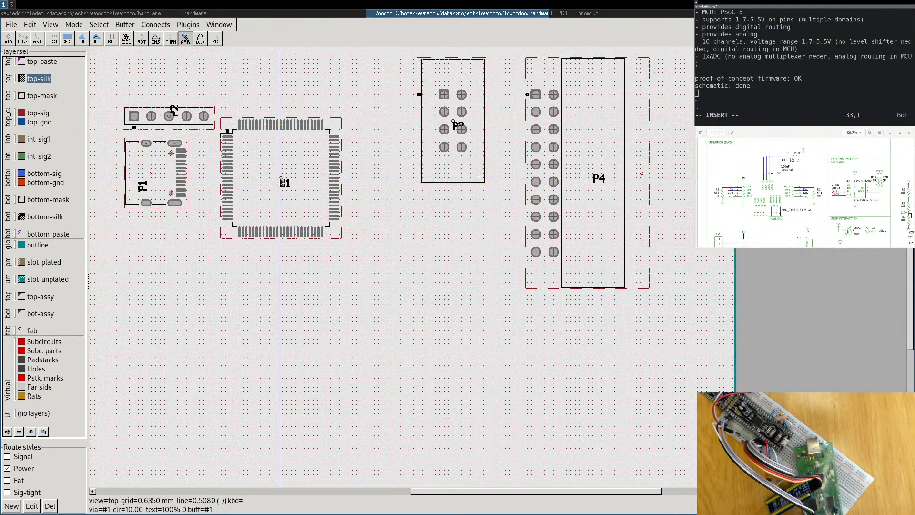
Nudge U1 one grid step horizontally away from P1.
click(280, 178)
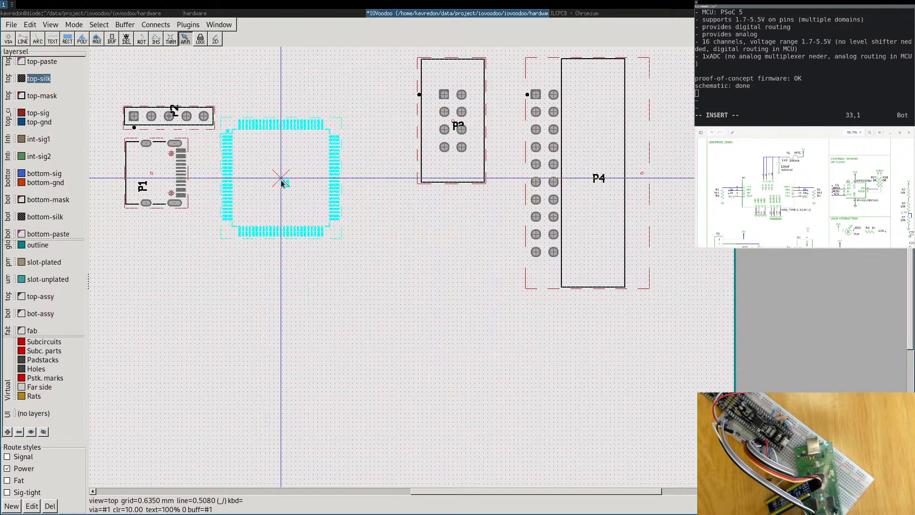
click(296, 191)
mouse_move(299, 166)
mouse_down()
mouse_move(316, 162)
mouse_move(308, 160)
mouse_up()
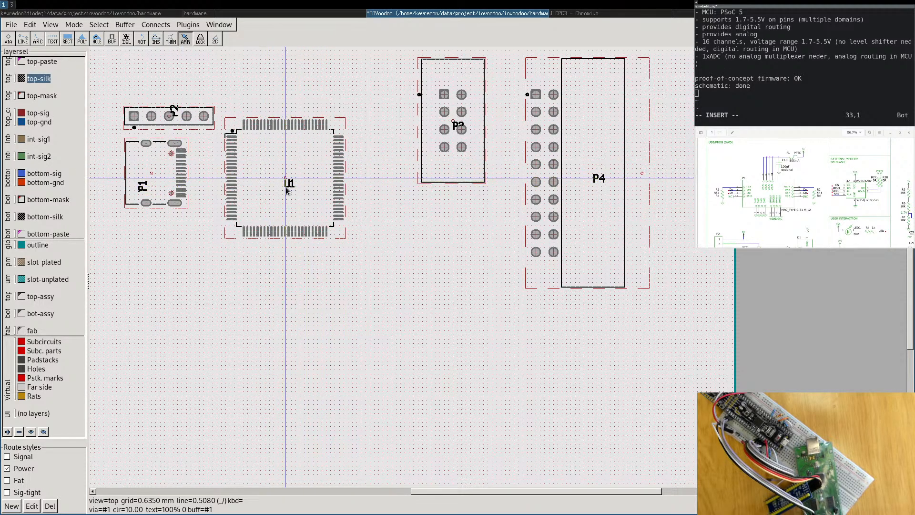
Move U1's reference label from the chip's centre to its corner beside the pin 1 dot.
mouse_move(274, 182)
mouse_down()
mouse_move(241, 126)
mouse_move(280, 172)
mouse_up()
click(280, 172)
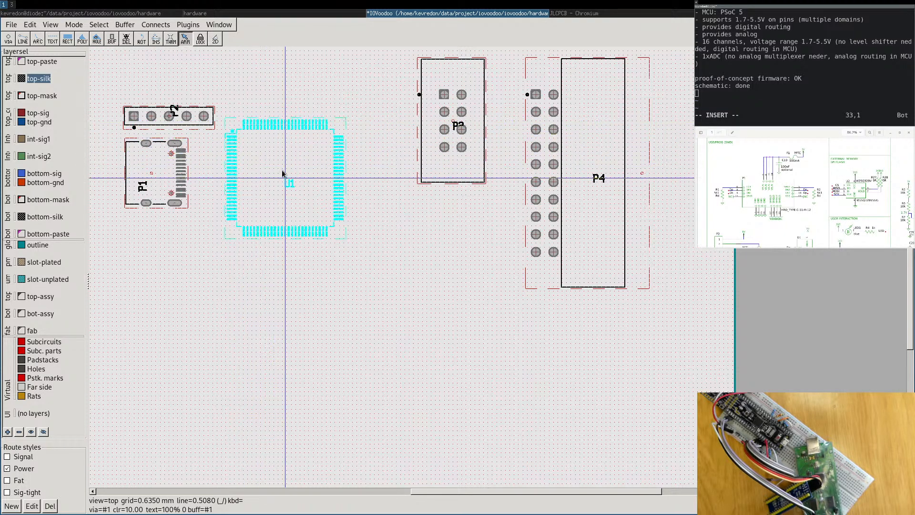
click(330, 258)
drag(290, 187, 226, 116)
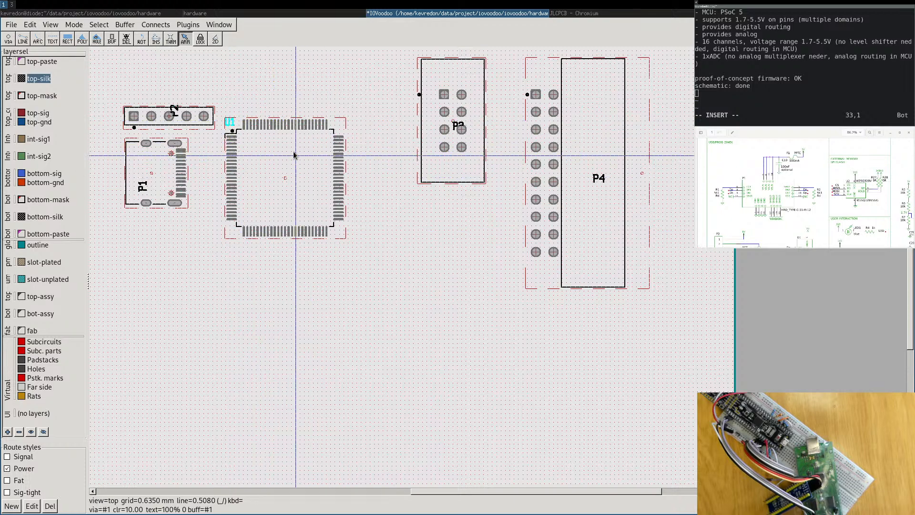
click(239, 107)
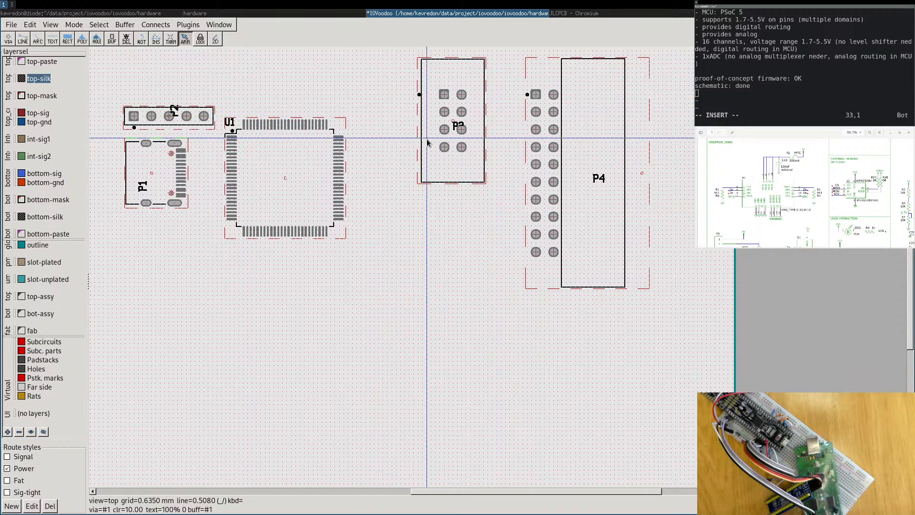
Move P4's reference label above its first pin and P3's label outside its outline, beside the pin 1 corner.
right_drag(533, 84, 491, 184)
drag(556, 278, 498, 167)
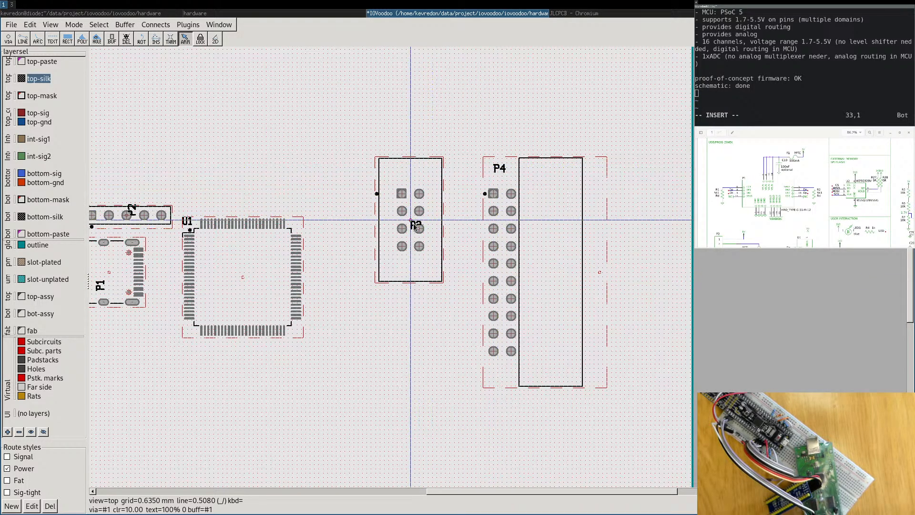
drag(406, 220, 406, 165)
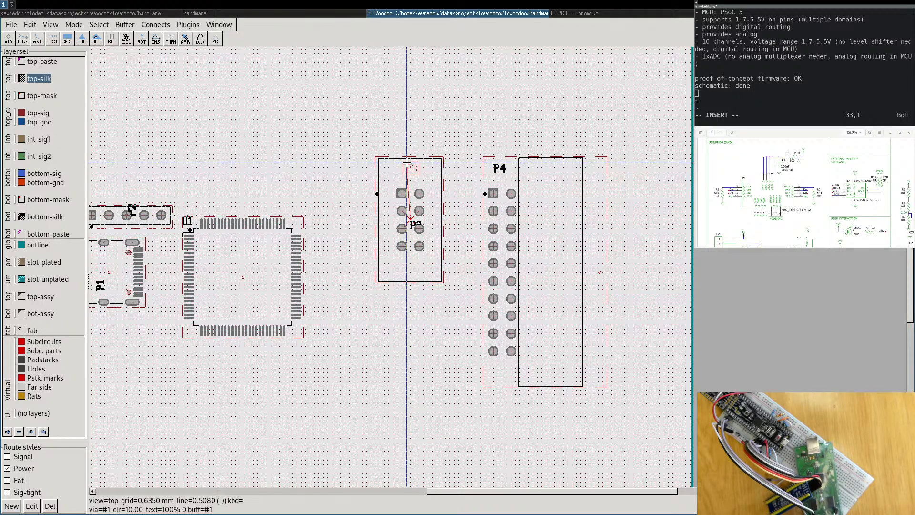
drag(379, 163, 363, 160)
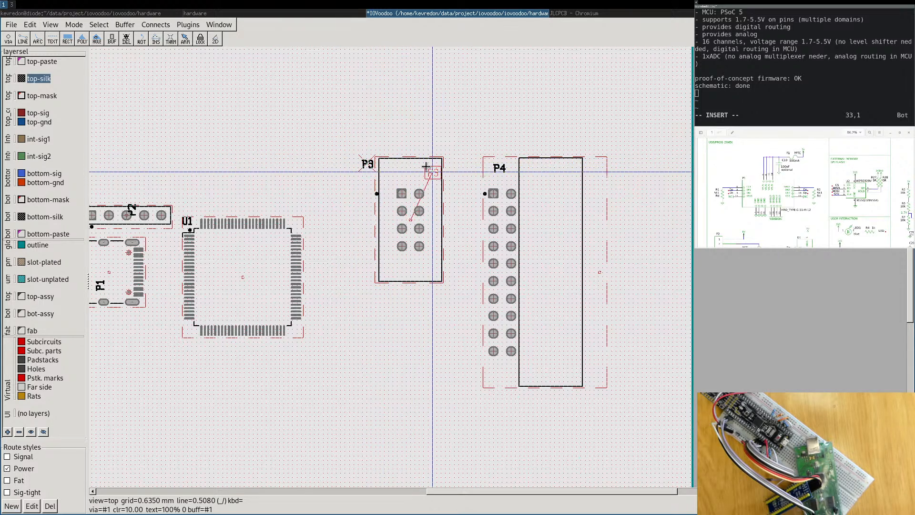
key(Escape)
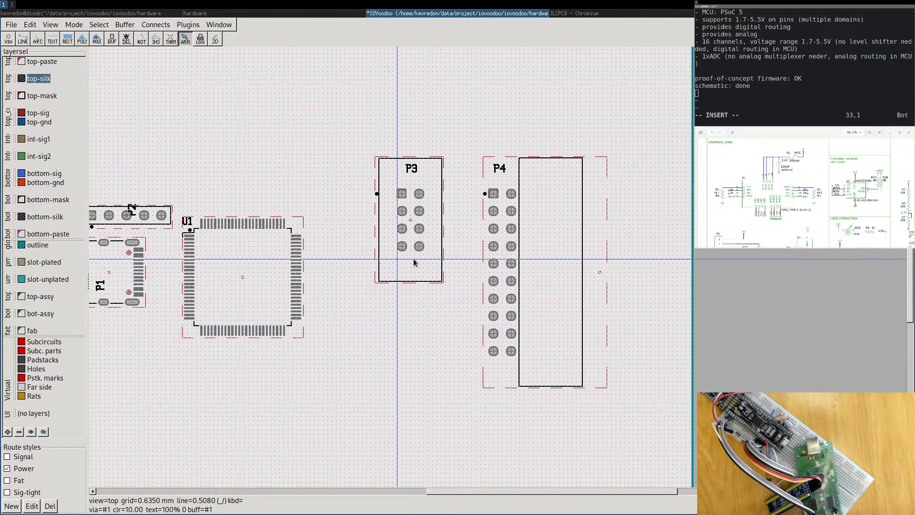
drag(413, 164, 368, 171)
Move U1 horizontally farther away from P1, towards P3, to widen the gap to the USB connector.
middle_drag(307, 312, 419, 258)
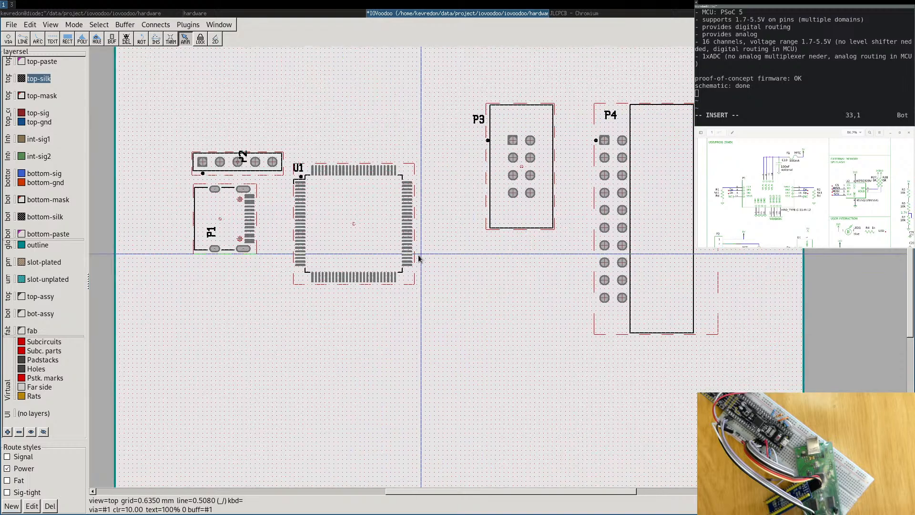
scroll(339, 173, down, 1)
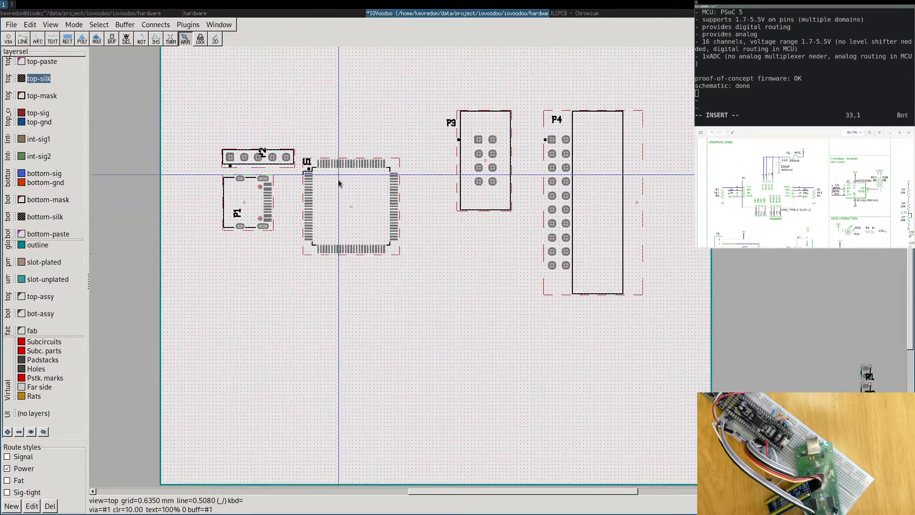
scroll(340, 173, up, 2)
drag(363, 222, 402, 220)
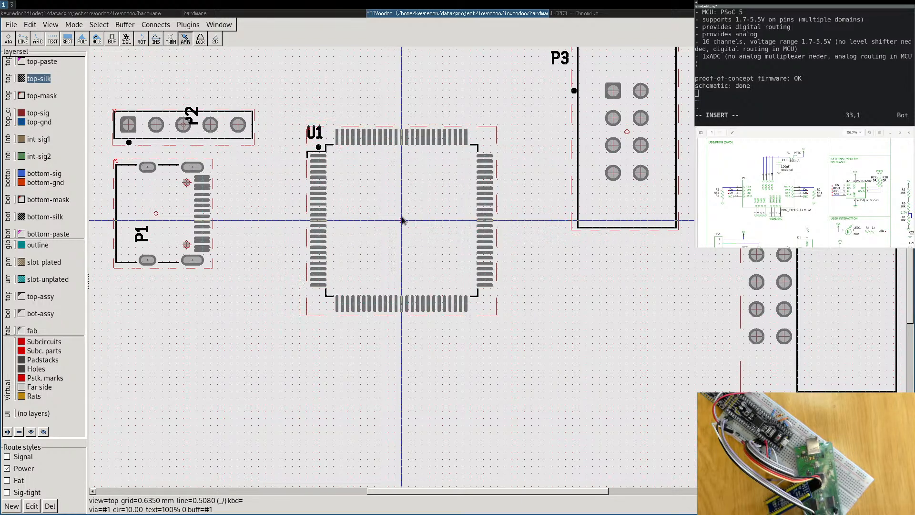
scroll(402, 220, down, 4)
click(415, 194)
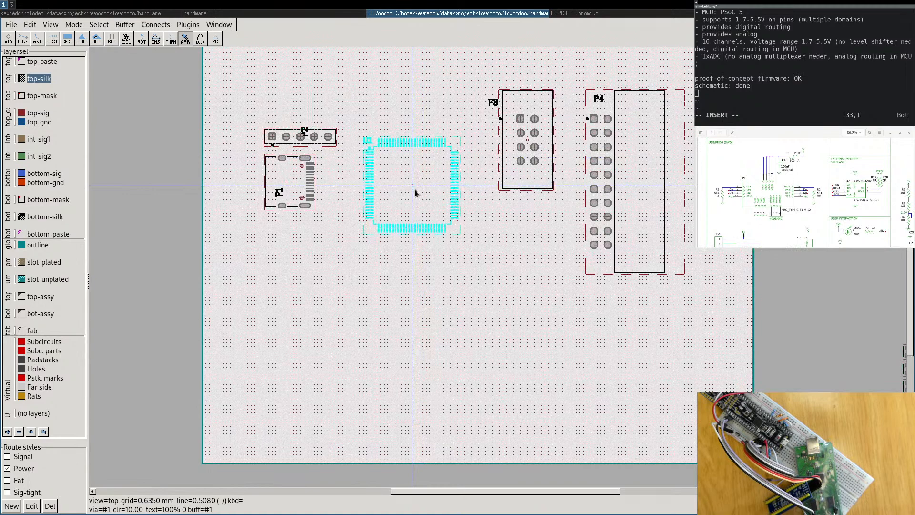
scroll(443, 130, down, 2)
click(347, 189)
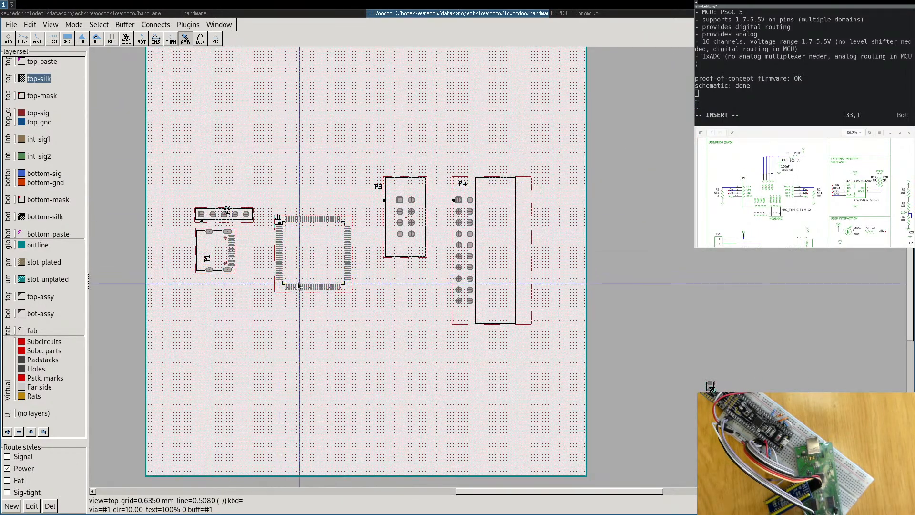
Inspect the terminals and net assignments of connectors P2 and P1 on the board.
scroll(204, 234, up, 4)
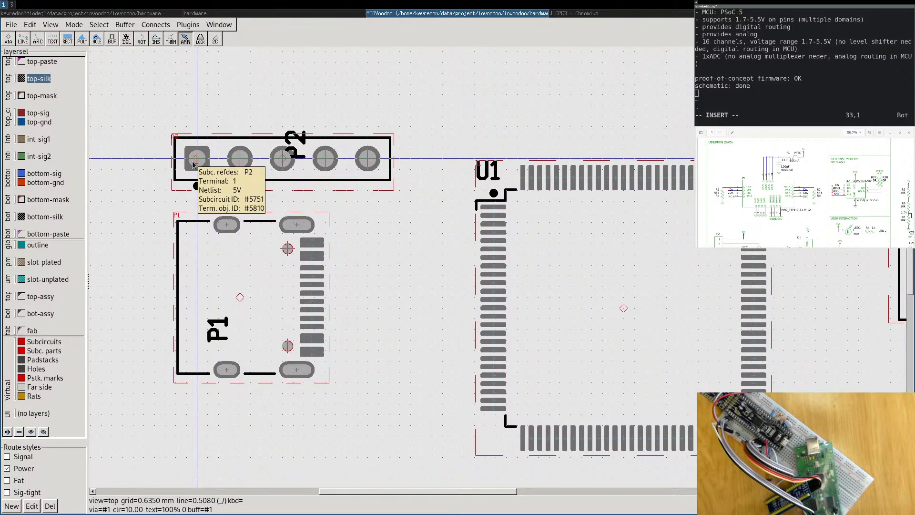
scroll(312, 337, down, 1)
scroll(312, 337, up, 1)
click(312, 338)
click(397, 362)
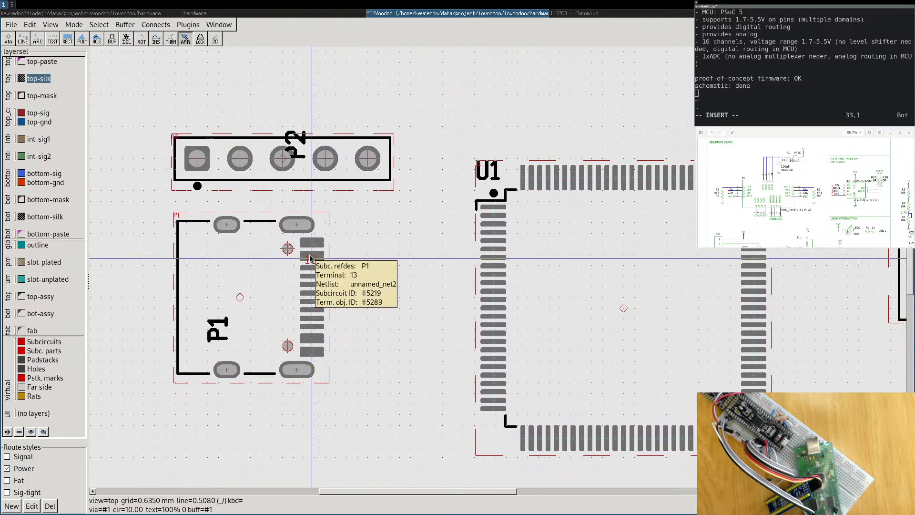
Check the wiring of P1 and P2 in the USB/PROG (SWD) section of the Lepton schematic, then return to the board layout.
click(202, 15)
click(115, 14)
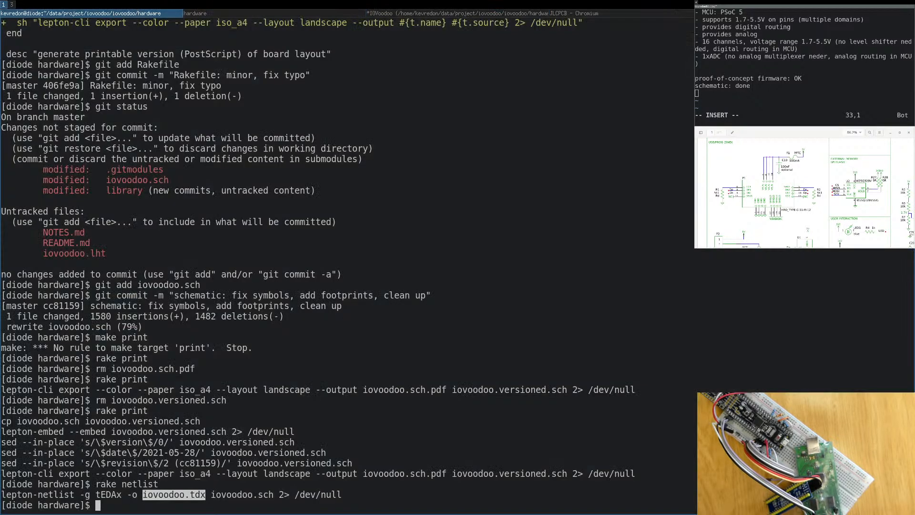
click(638, 14)
click(457, 13)
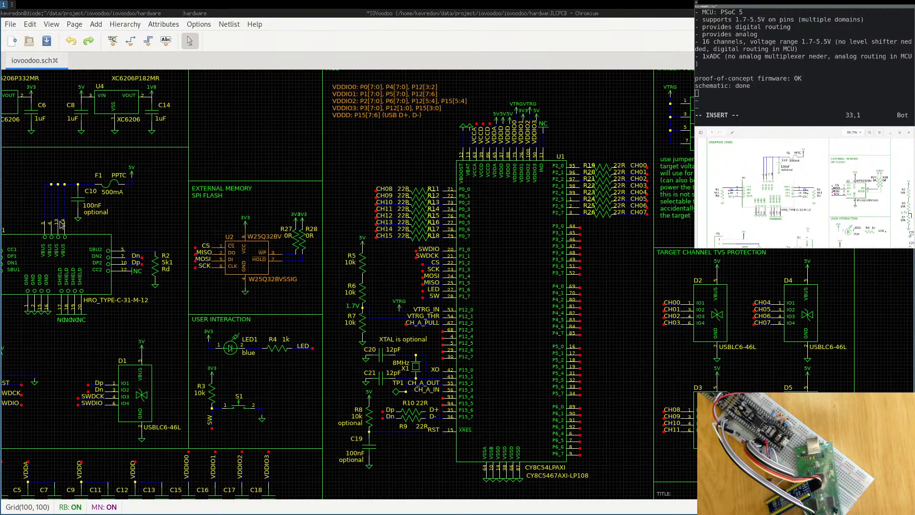
middle_drag(59, 198, 273, 212)
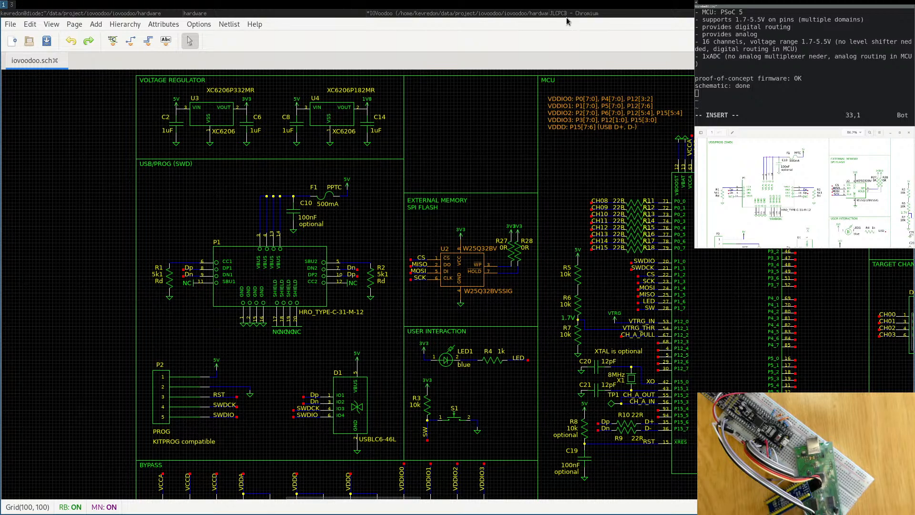
click(496, 15)
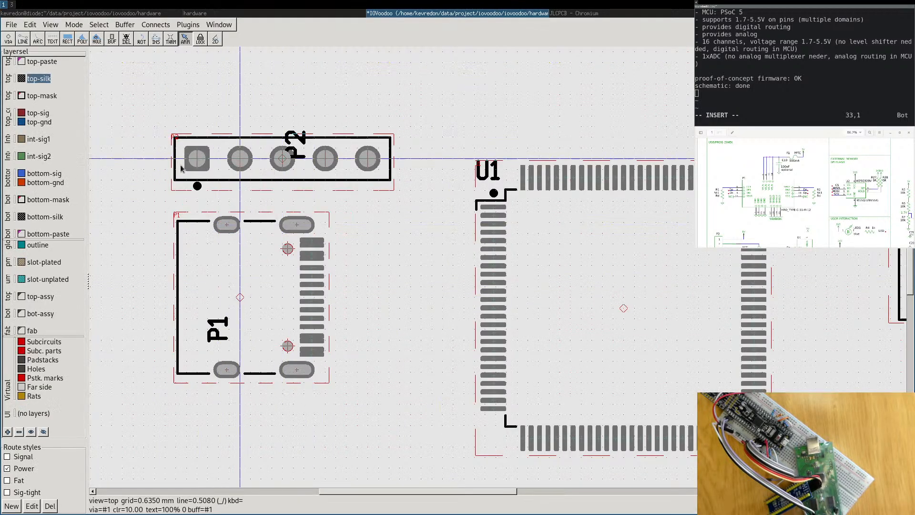
Move header P2 from above P1 to just above U1, centred on the chip.
drag(191, 166, 539, 96)
middle_drag(539, 102, 393, 218)
scroll(651, 226, down, 3)
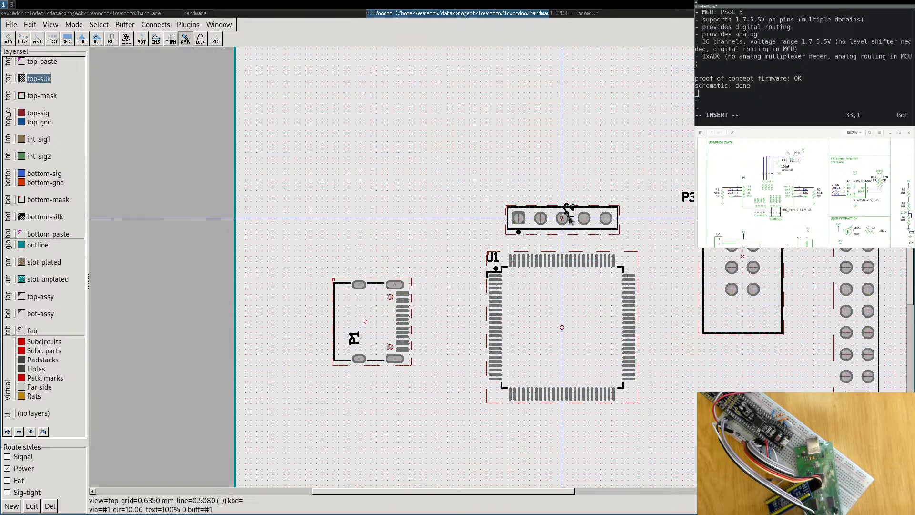
Bring fuse F1 from the row of unplaced parts onto the board, a short distance above P1.
scroll(465, 313, down, 4)
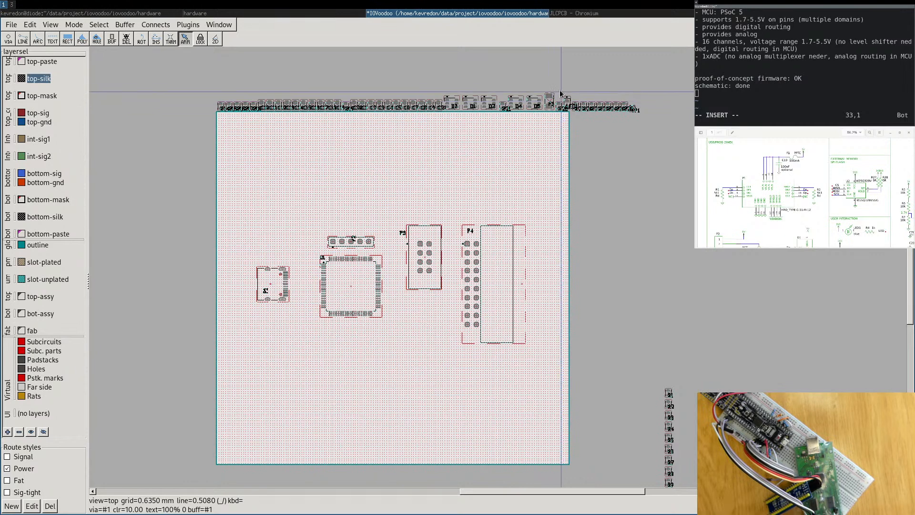
scroll(552, 100, up, 1)
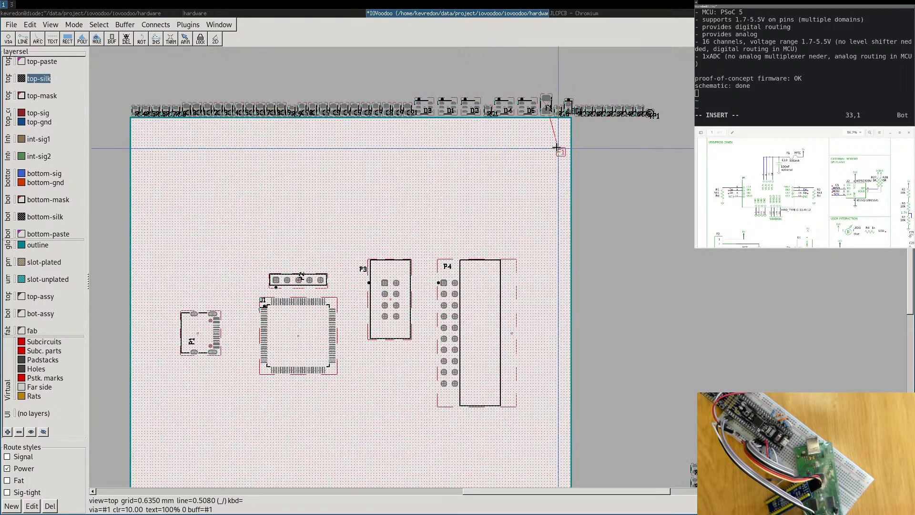
drag(549, 102, 190, 268)
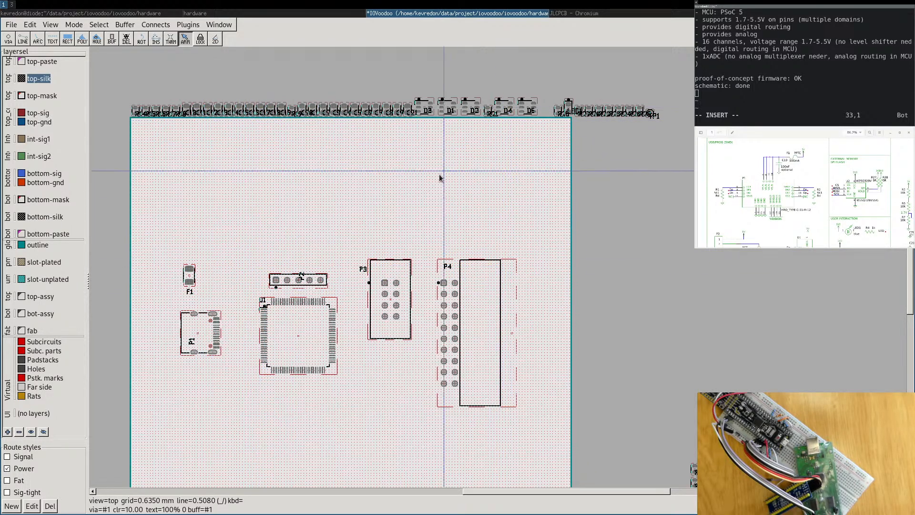
Bring regulators U3 and U4 onto the board, placing them side by side above the gap between F1 and P2.
middle_drag(526, 225, 332, 137)
scroll(412, 285, down, 3)
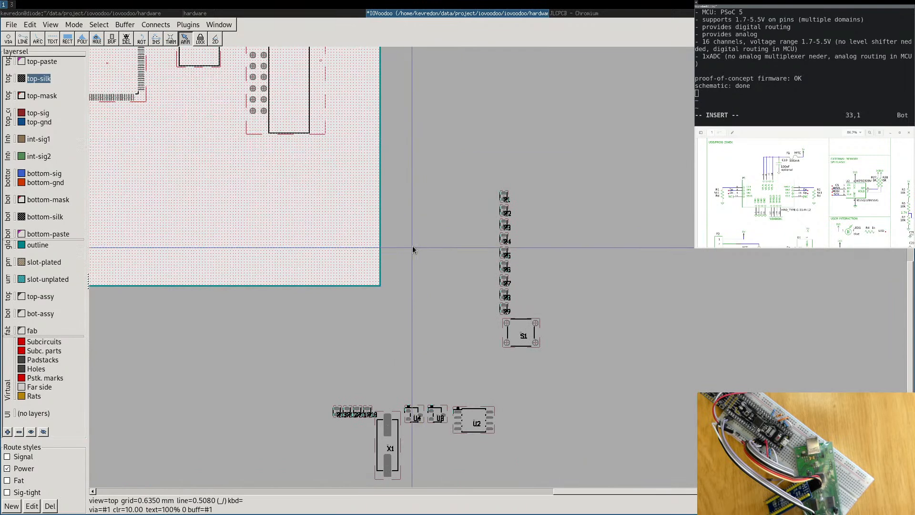
drag(441, 416, 129, 136)
drag(415, 417, 417, 402)
drag(267, 316, 137, 180)
right_drag(185, 200, 485, 374)
drag(427, 311, 329, 148)
drag(430, 340, 352, 139)
right_drag(555, 382, 453, 291)
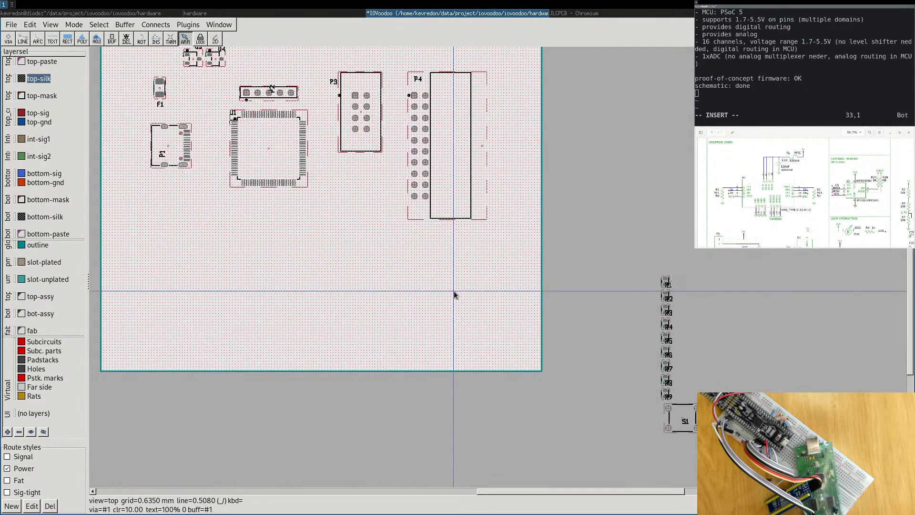
Bring button S1 onto the board and place it just below P1, lined up with the connector's outer edge.
drag(682, 417, 683, 394)
drag(690, 427, 202, 224)
right_drag(219, 244, 326, 376)
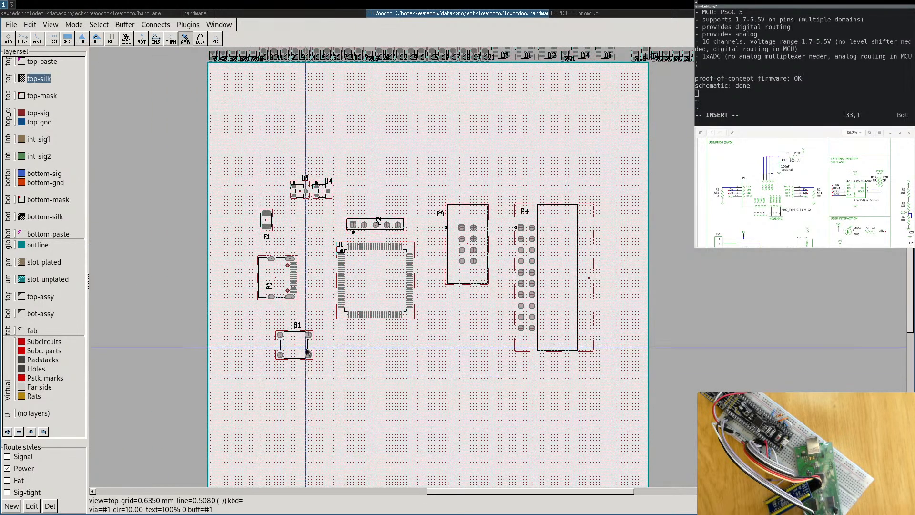
drag(305, 349, 278, 324)
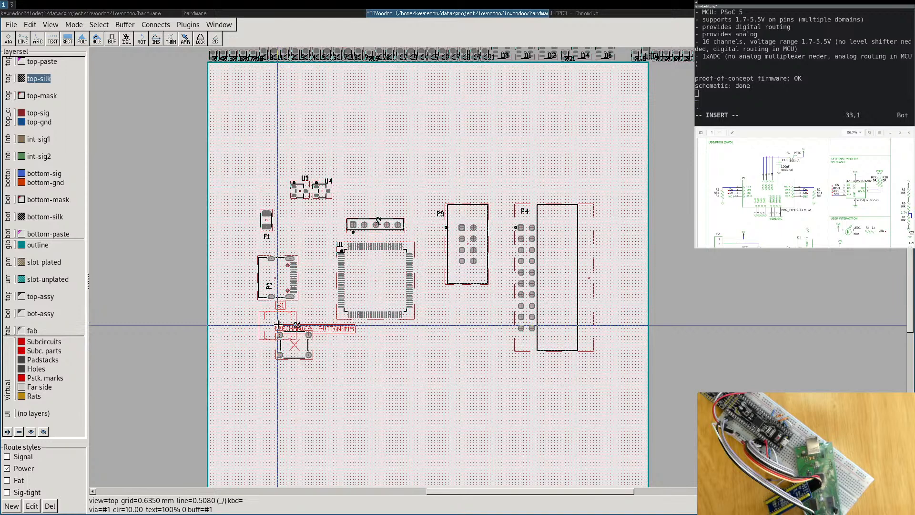
drag(278, 324, 278, 324)
Examine the terminals of button S1 below P1 up close.
right_drag(381, 396, 378, 384)
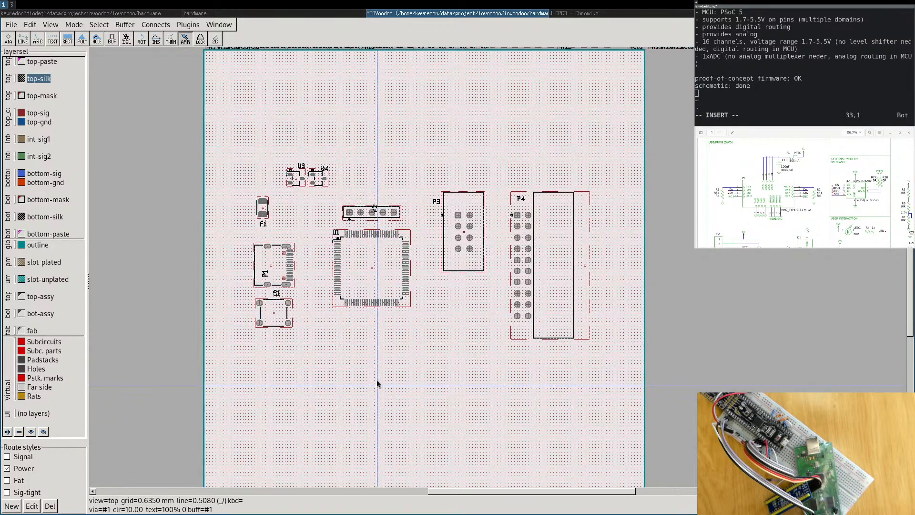
scroll(267, 319, up, 2)
scroll(267, 319, up, 1)
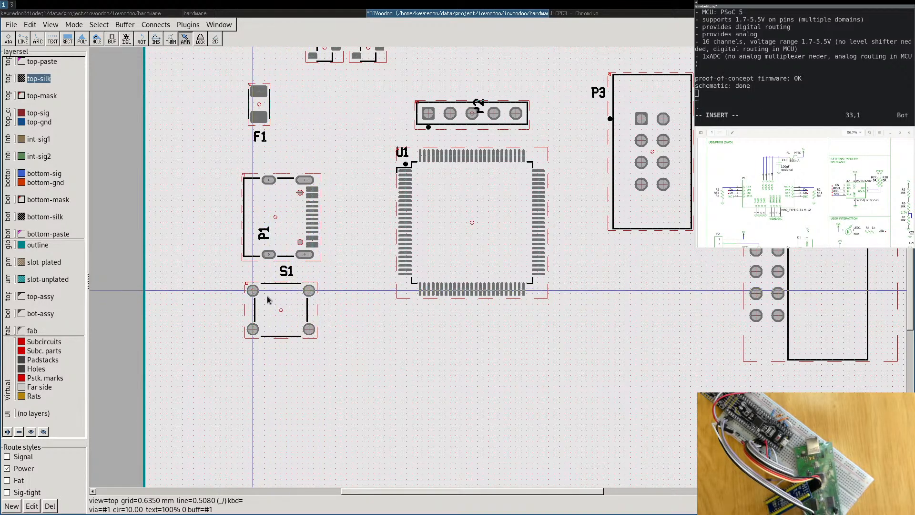
mouse_move(248, 291)
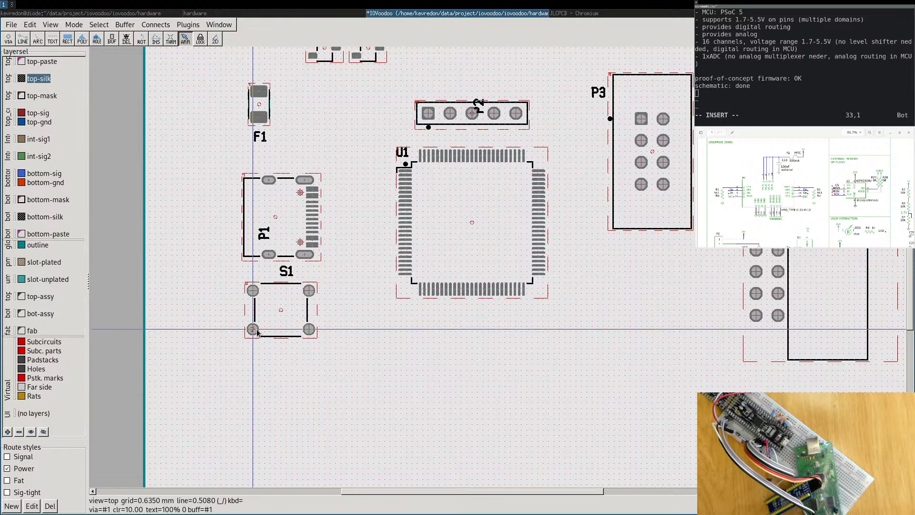
mouse_move(258, 332)
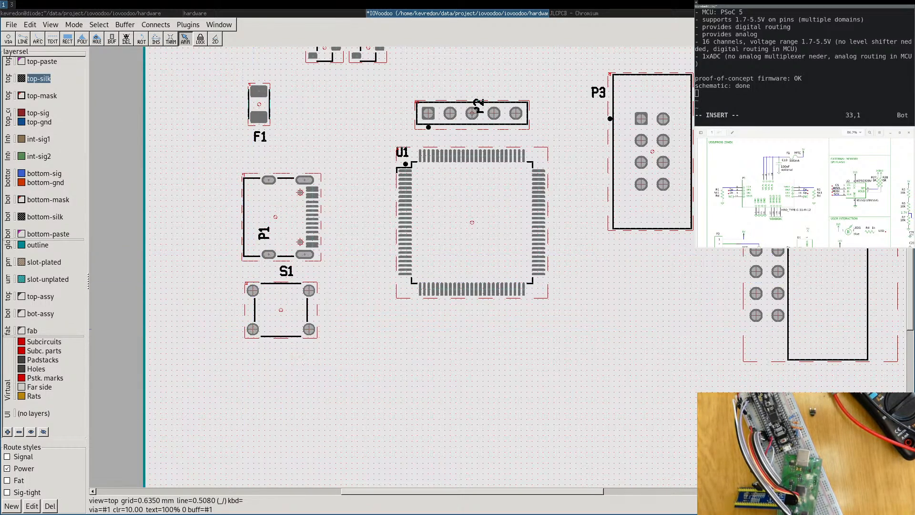
Rotate switch S1 below connector P1 by 180 degrees so its label sits underneath.
key(super+Right)
key(super+Right)
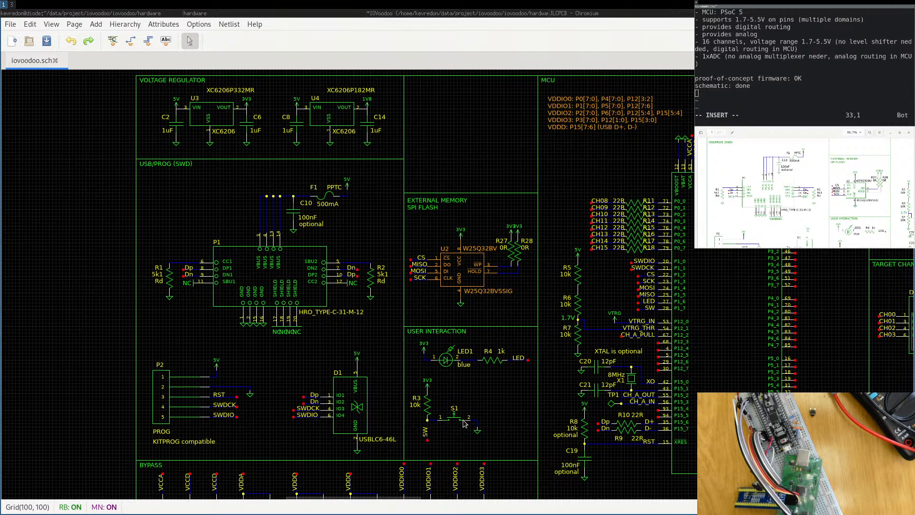
click(664, 14)
click(389, 13)
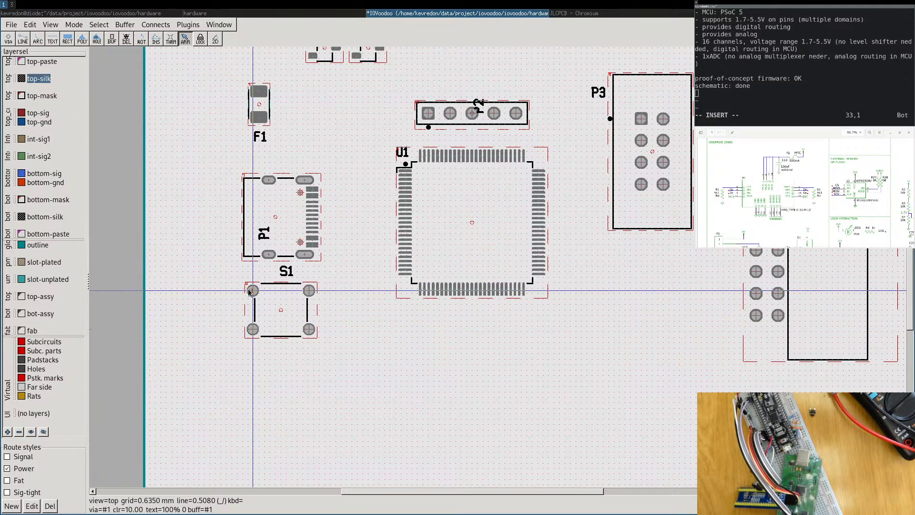
mouse_move(249, 292)
click(283, 311)
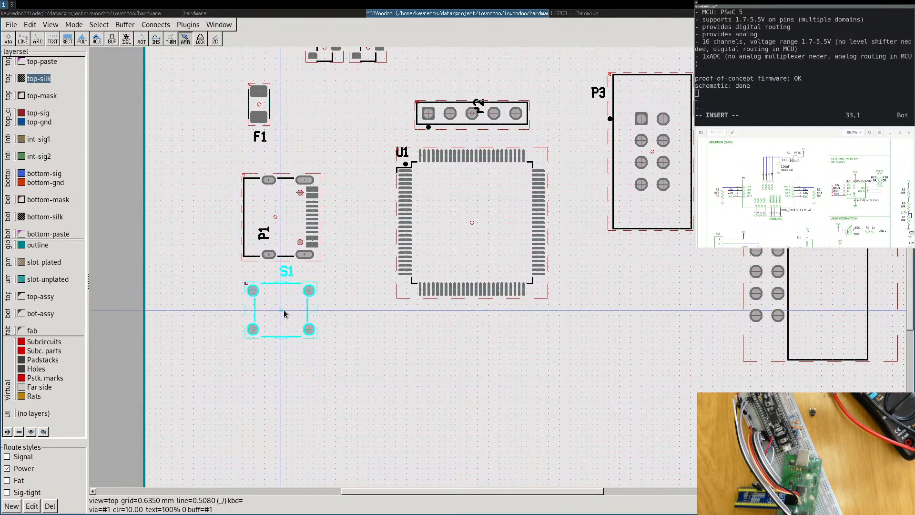
click(288, 312)
click(287, 312)
key(Escape)
click(495, 227)
Pull D1's label clear of the part row above the board and place D1 between connector P1 and U1.
scroll(495, 227, down, 6)
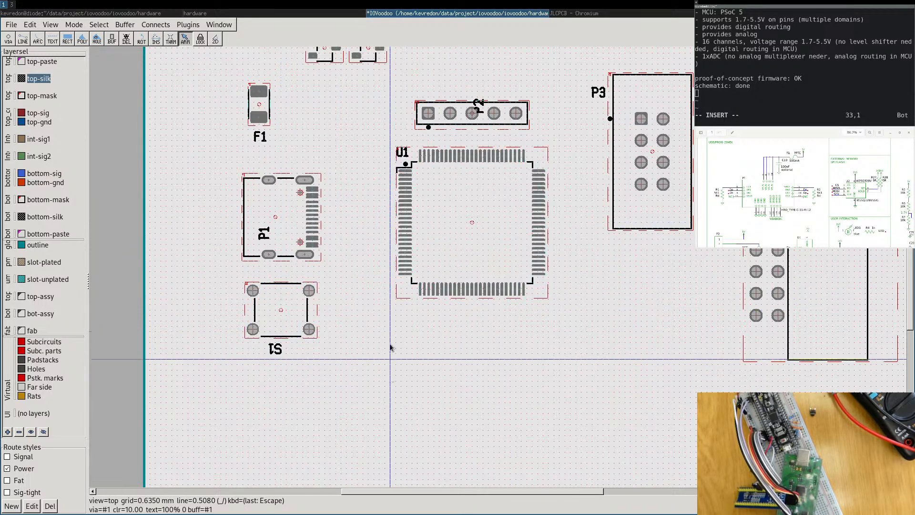
middle_drag(383, 216, 354, 232)
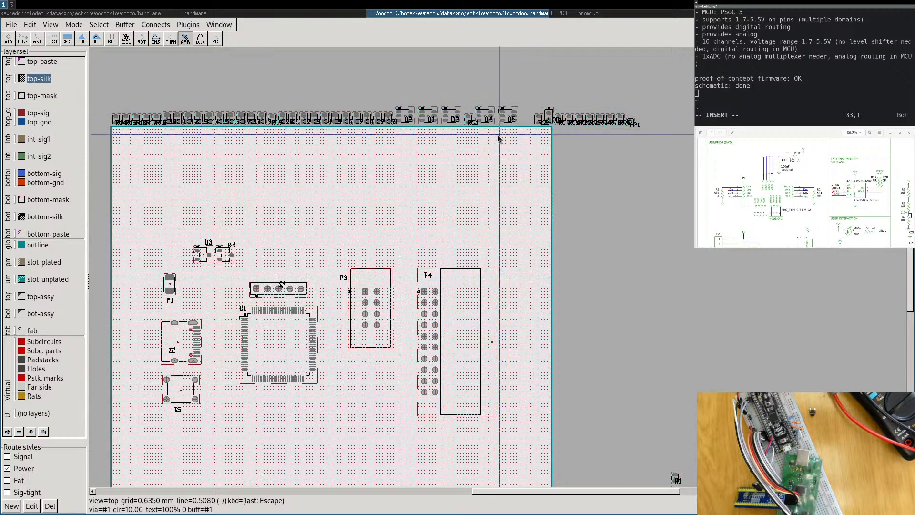
mouse_move(428, 116)
mouse_down()
mouse_move(222, 379)
mouse_move(416, 124)
mouse_move(428, 123)
mouse_move(427, 102)
mouse_up()
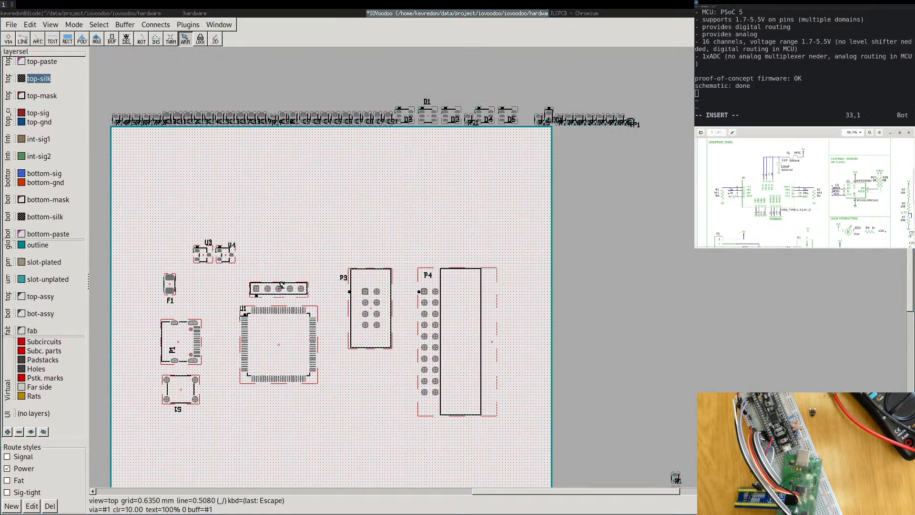
middle_drag(806, 210, 793, 157)
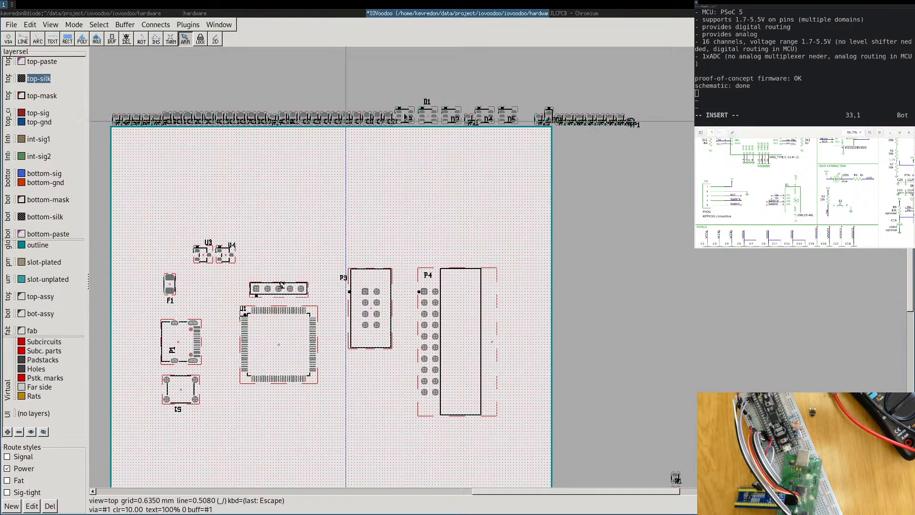
drag(428, 119, 219, 311)
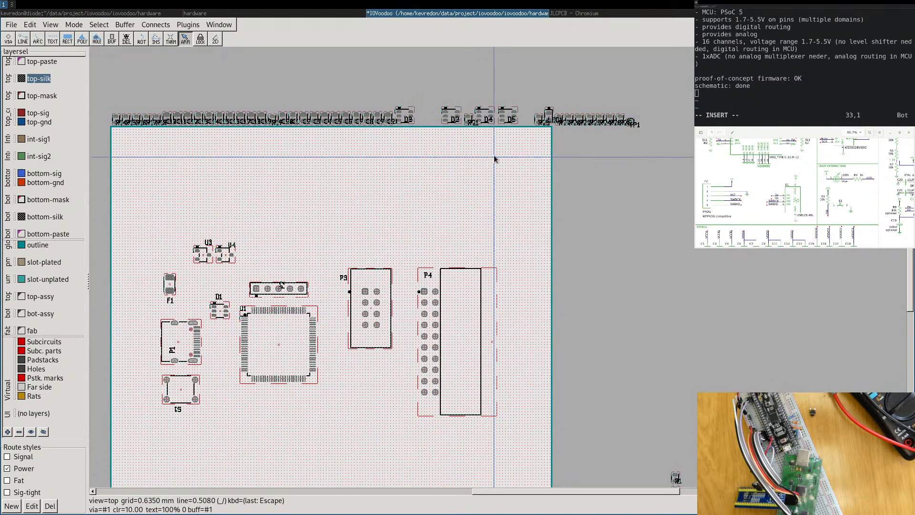
Place D3, D2, D4 and D5 in a vertical column between connectors P3 and P4.
mouse_move(406, 117)
mouse_down()
mouse_move(406, 101)
mouse_move(404, 349)
mouse_move(404, 317)
mouse_move(404, 335)
mouse_up()
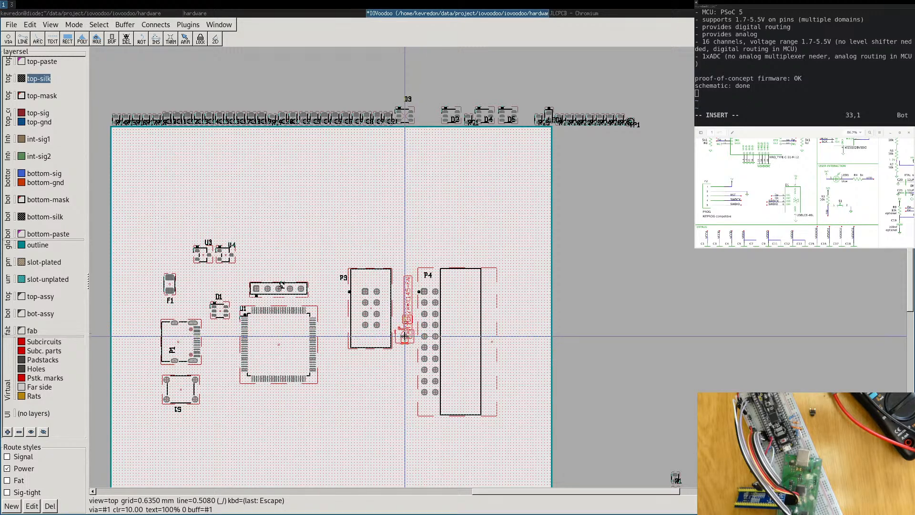
mouse_move(454, 117)
mouse_down()
mouse_move(449, 96)
mouse_move(459, 158)
mouse_move(408, 379)
mouse_move(404, 363)
mouse_up()
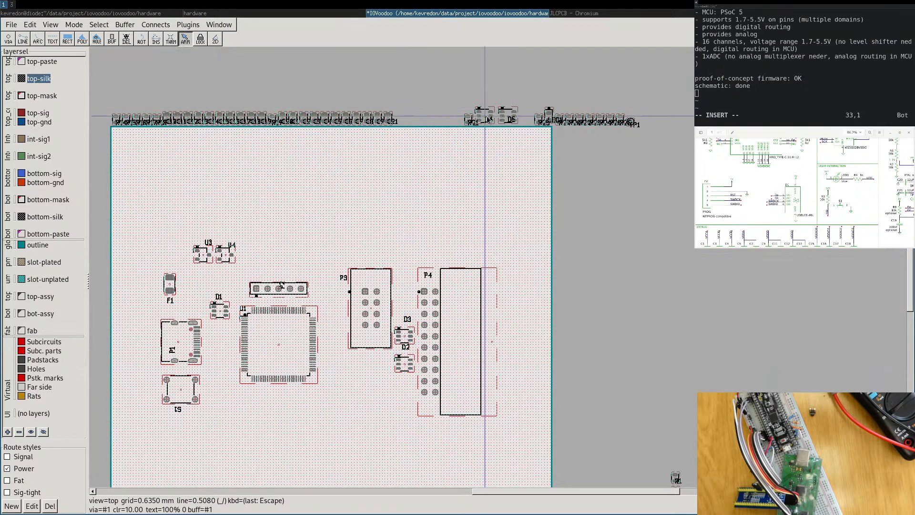
mouse_move(484, 116)
mouse_down()
mouse_move(389, 432)
mouse_move(405, 395)
mouse_up()
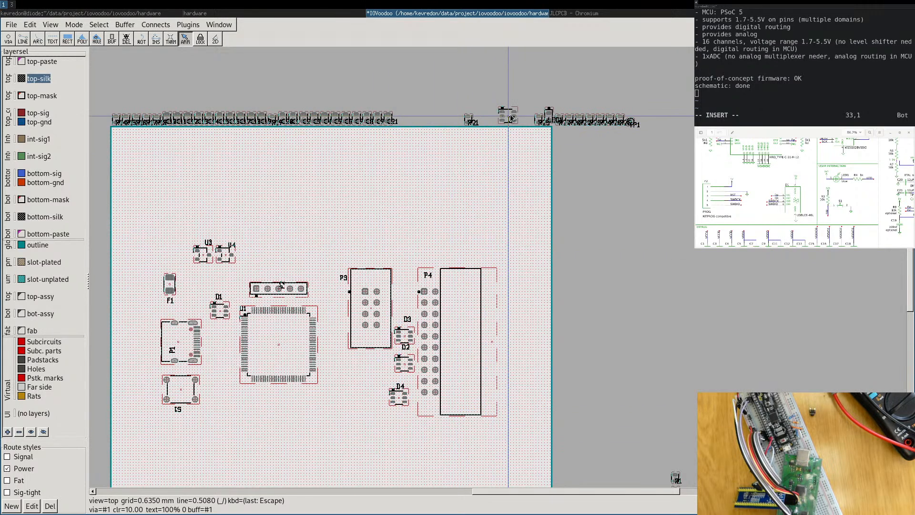
mouse_move(509, 106)
mouse_down()
mouse_move(472, 358)
mouse_move(402, 409)
mouse_move(402, 428)
mouse_up()
Move LED1 and its label from the part row above the board to beside switch S1.
middle_drag(436, 222, 418, 230)
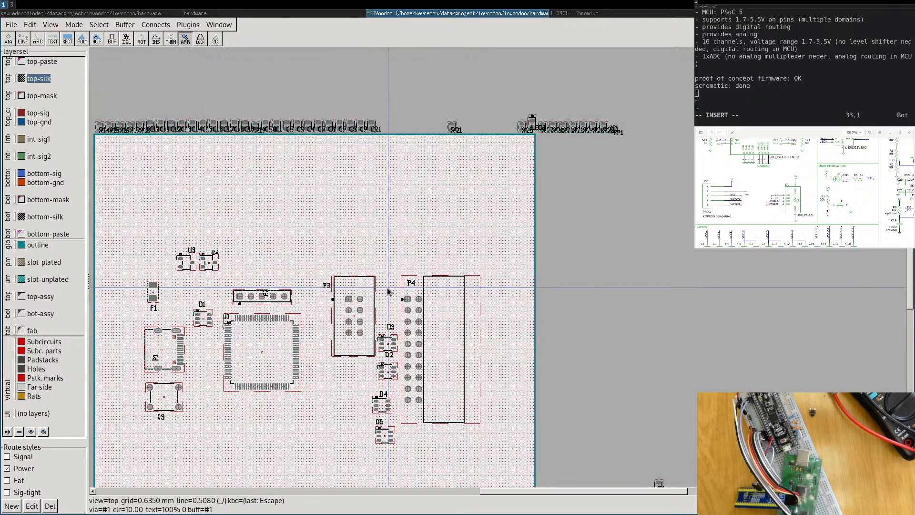
scroll(804, 192, up, 2)
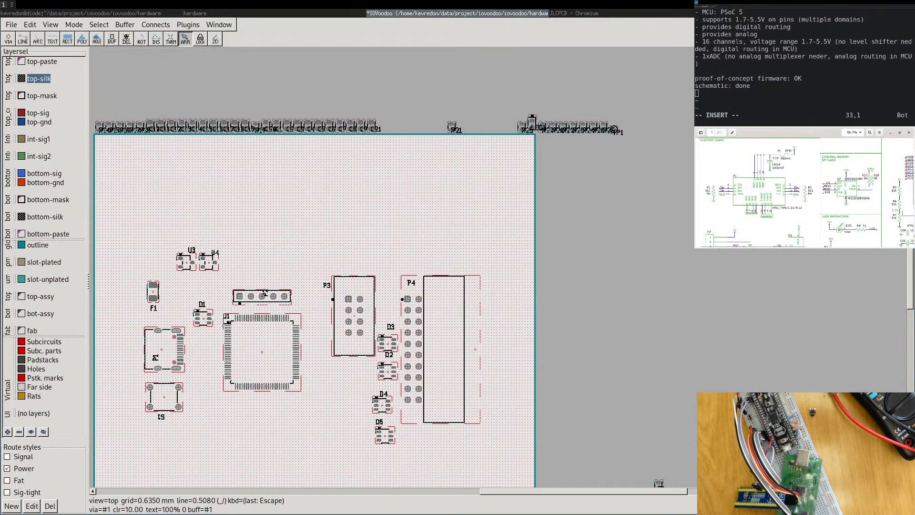
scroll(804, 192, up, 1)
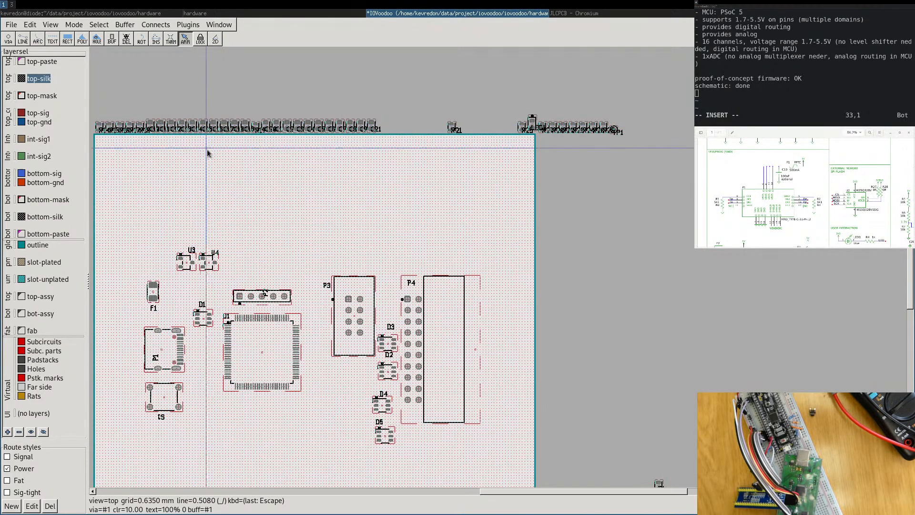
scroll(538, 133, up, 8)
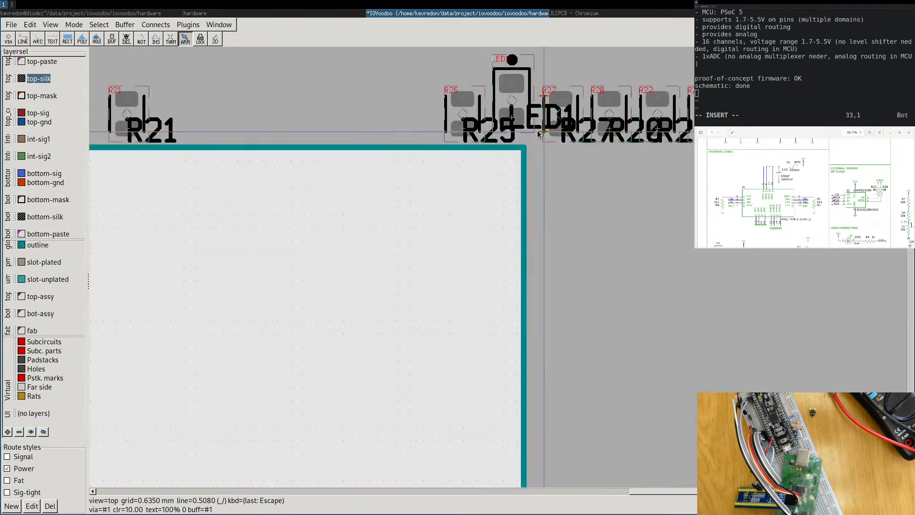
drag(510, 104, 273, 402)
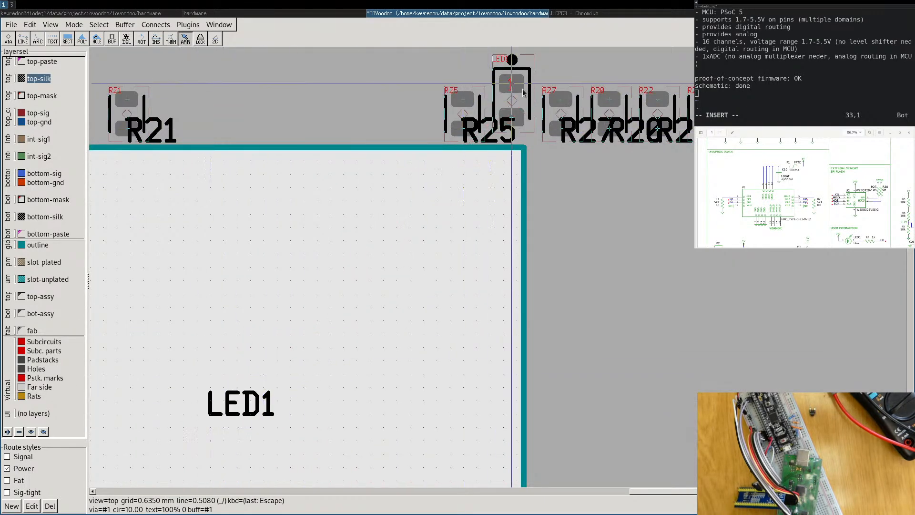
drag(512, 103, 302, 373)
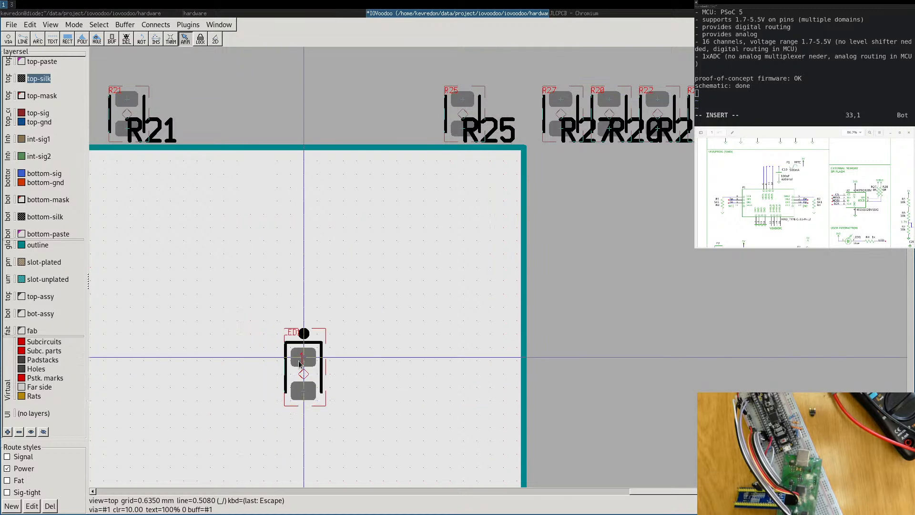
scroll(301, 334, down, 5)
drag(210, 448, 296, 317)
right_drag(258, 423, 488, 239)
drag(537, 164, 196, 295)
right_drag(326, 257, 484, 126)
mouse_move(427, 136)
mouse_down()
mouse_move(303, 285)
mouse_move(303, 337)
mouse_move(306, 306)
mouse_up()
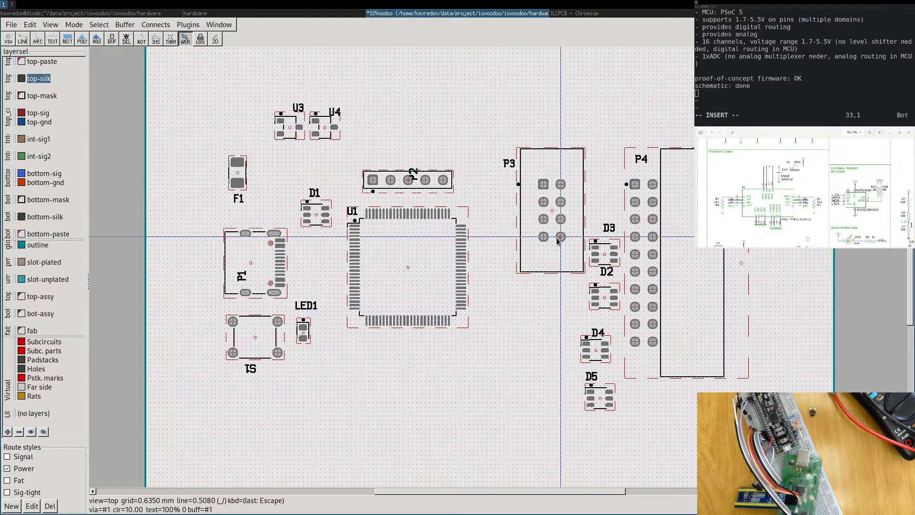
Relocate LED1 to the gap between connectors P3 and P4, above D3.
mouse_move(557, 241)
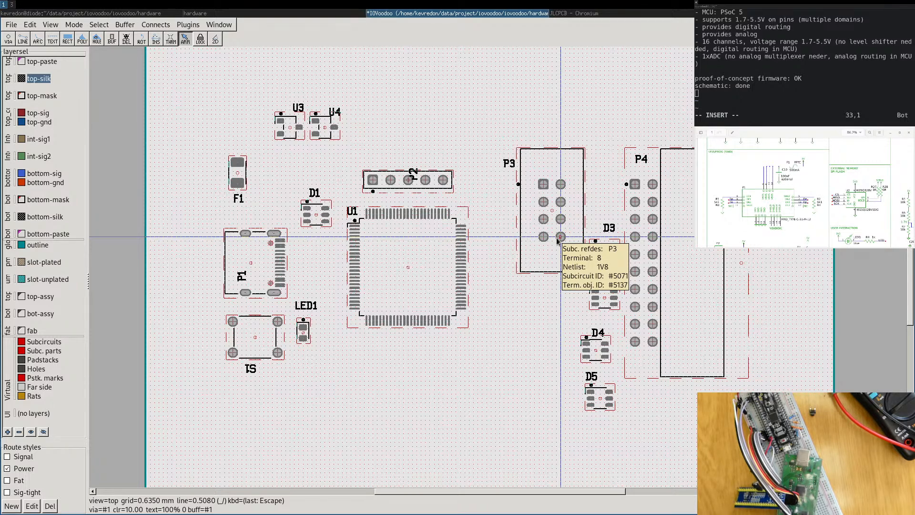
drag(303, 331, 604, 162)
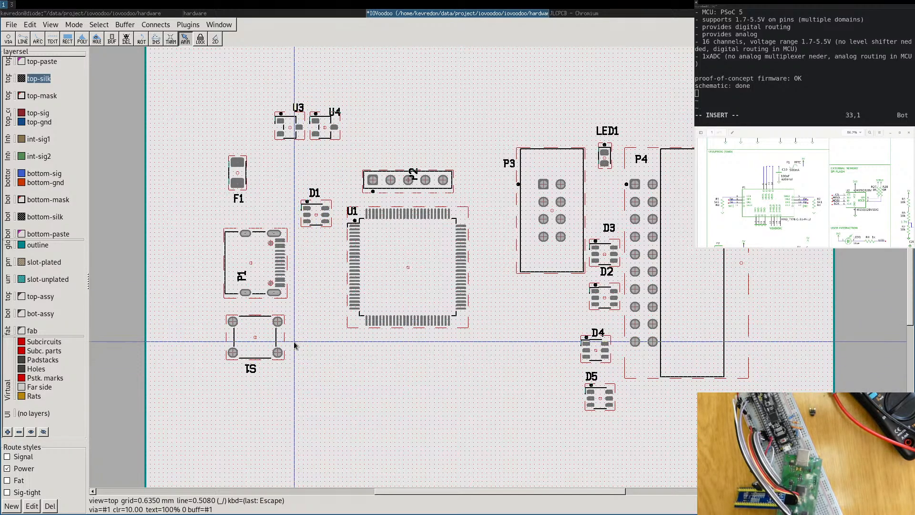
Pull resistors R28, R26 and R24 and their labels out of the crowded row into free space beside the board.
scroll(498, 252, down, 3)
scroll(617, 198, up, 2)
scroll(625, 191, up, 5)
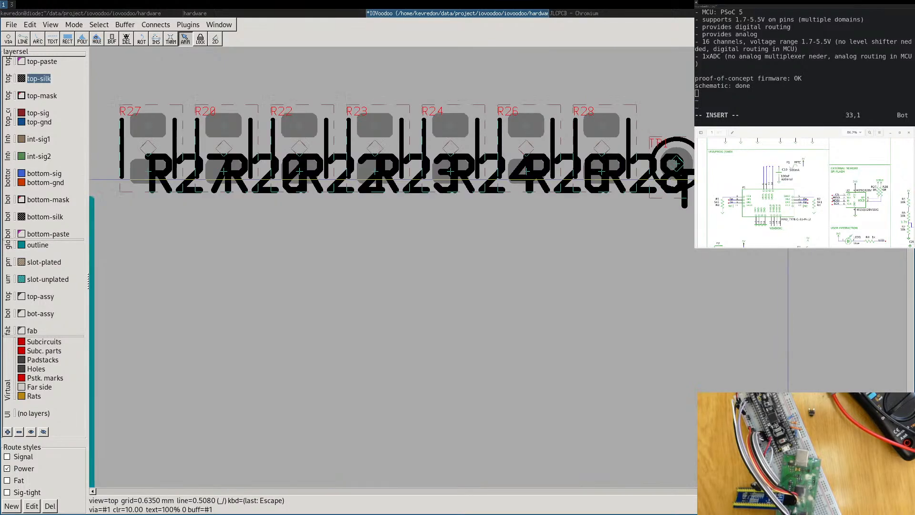
drag(674, 169, 625, 71)
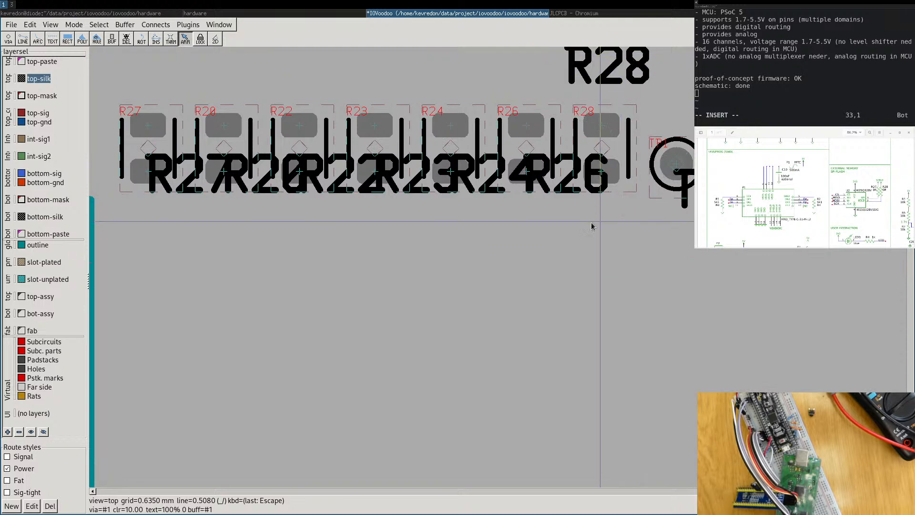
scroll(600, 186, down, 2)
drag(601, 183, 564, 424)
drag(560, 188, 521, 109)
drag(558, 184, 522, 402)
drag(527, 183, 463, 124)
drag(522, 187, 471, 405)
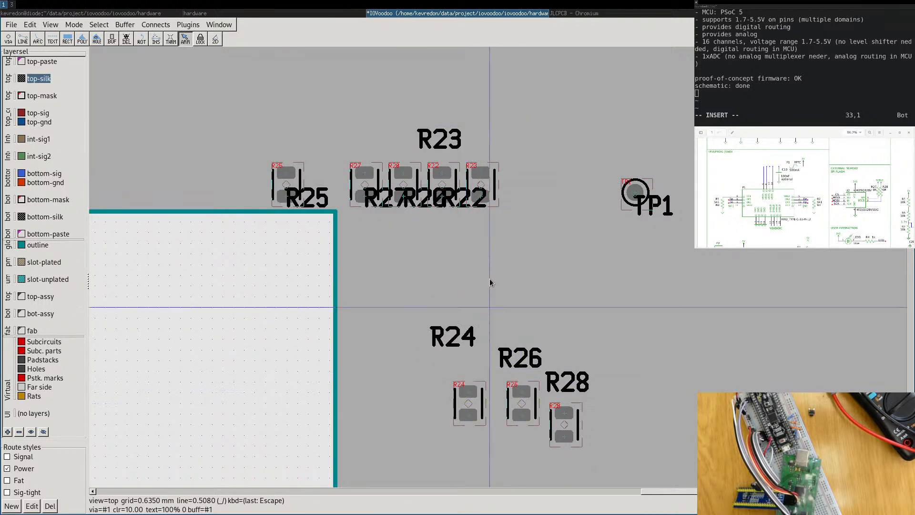
Spread out resistors R23, R22 and R20 with their labels beside the board, and move R27's label clear.
drag(463, 196, 365, 118)
drag(491, 189, 574, 162)
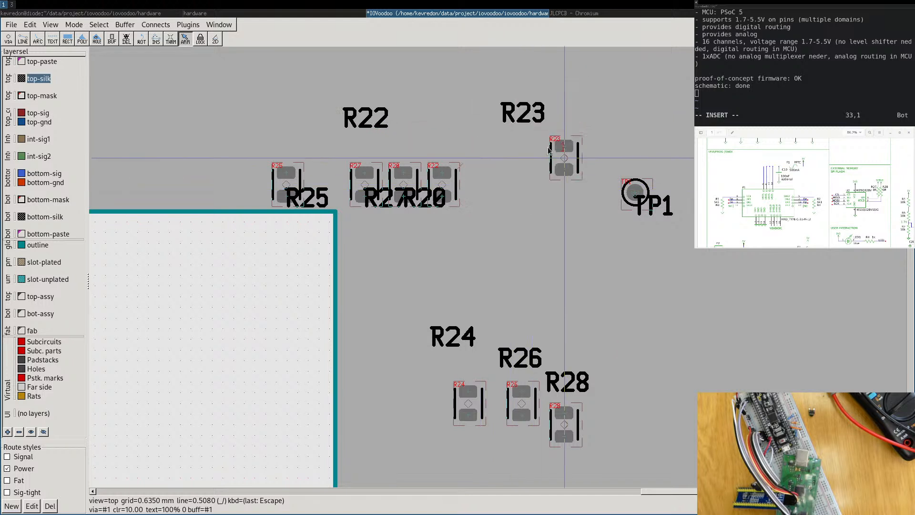
drag(577, 106, 585, 106)
drag(567, 161, 372, 412)
drag(445, 186, 418, 241)
drag(389, 126, 543, 184)
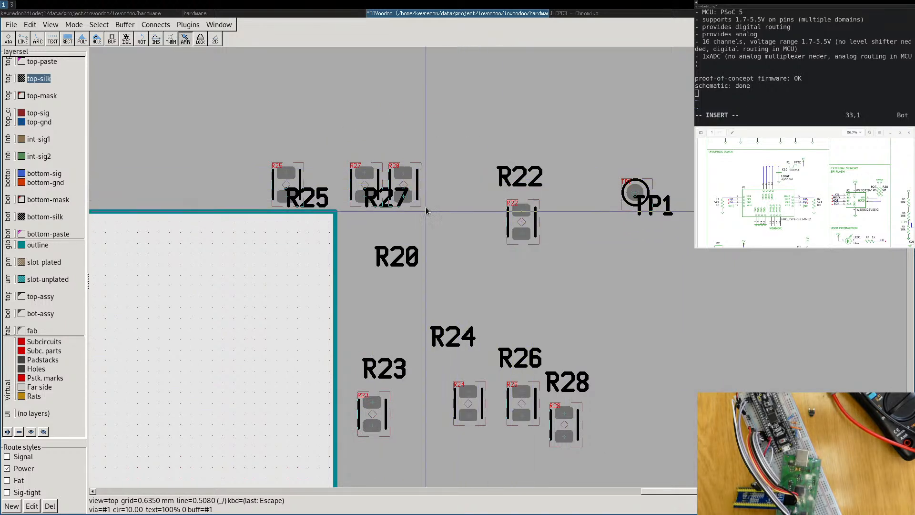
drag(406, 183, 444, 223)
drag(447, 298, 456, 177)
Place test point TP1 with its label on the board just below U1, undoing any accidental deletion.
scroll(436, 232, down, 2)
scroll(436, 234, down, 2)
middle_drag(402, 251, 572, 238)
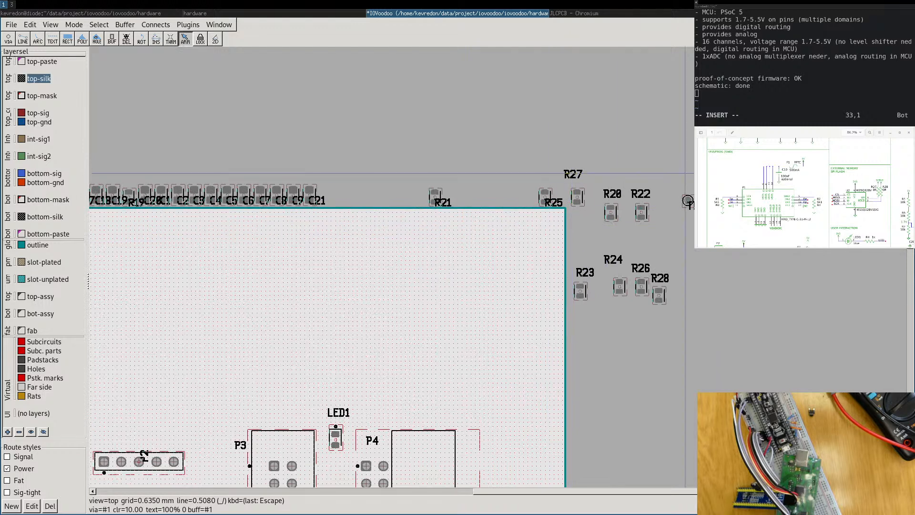
drag(689, 208, 685, 185)
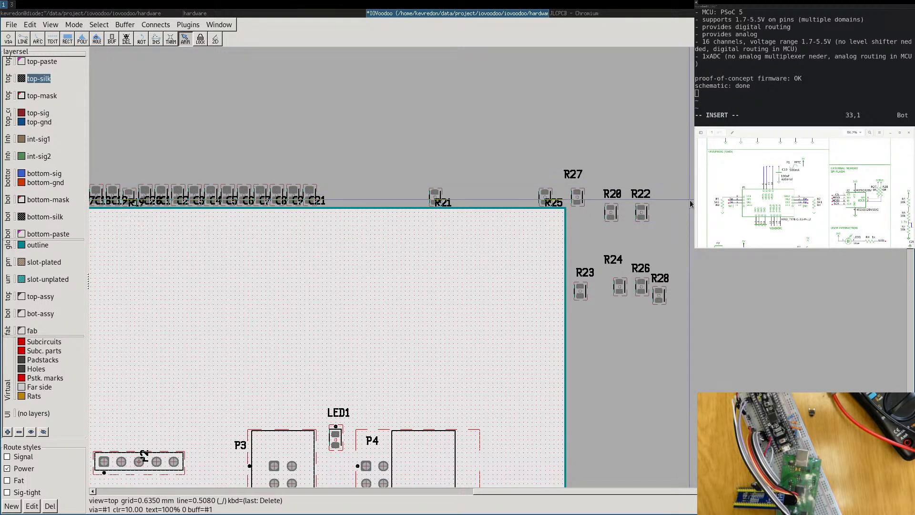
key(u)
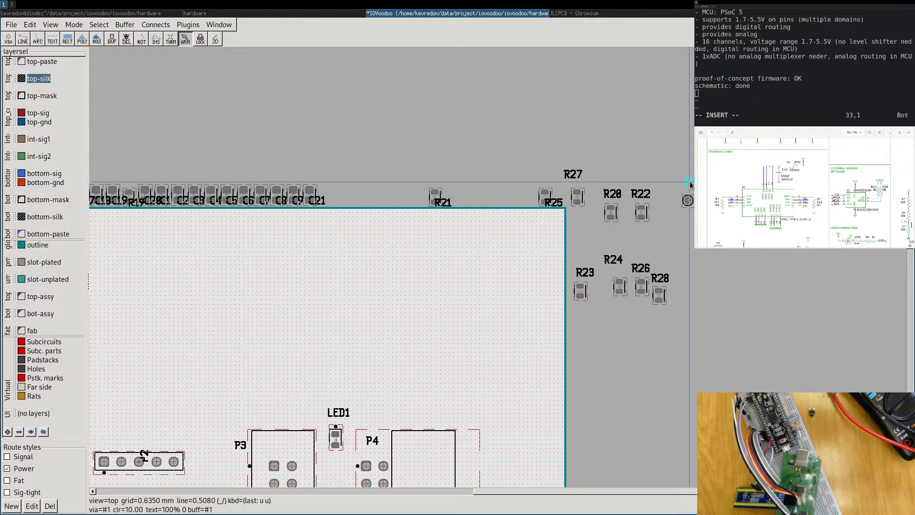
drag(689, 202, 188, 387)
middle_drag(255, 348, 502, 224)
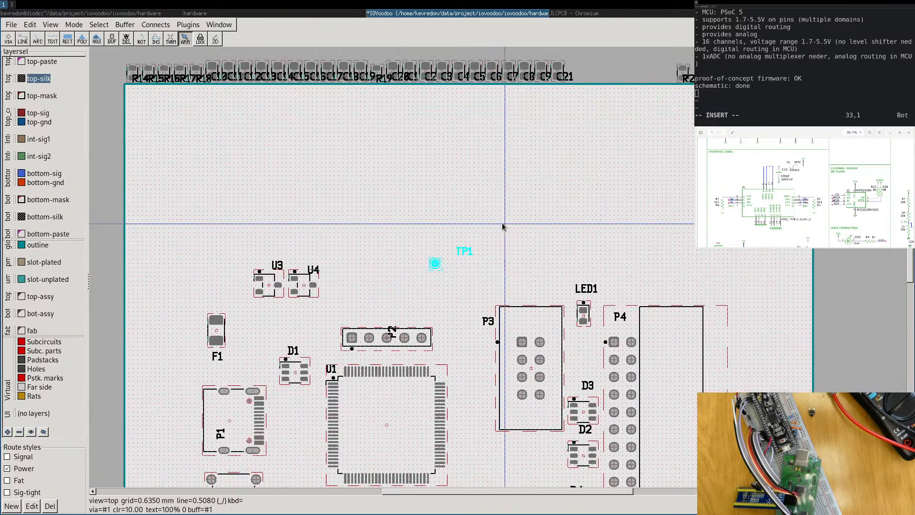
click(438, 309)
middle_drag(438, 310, 478, 238)
drag(474, 191, 383, 445)
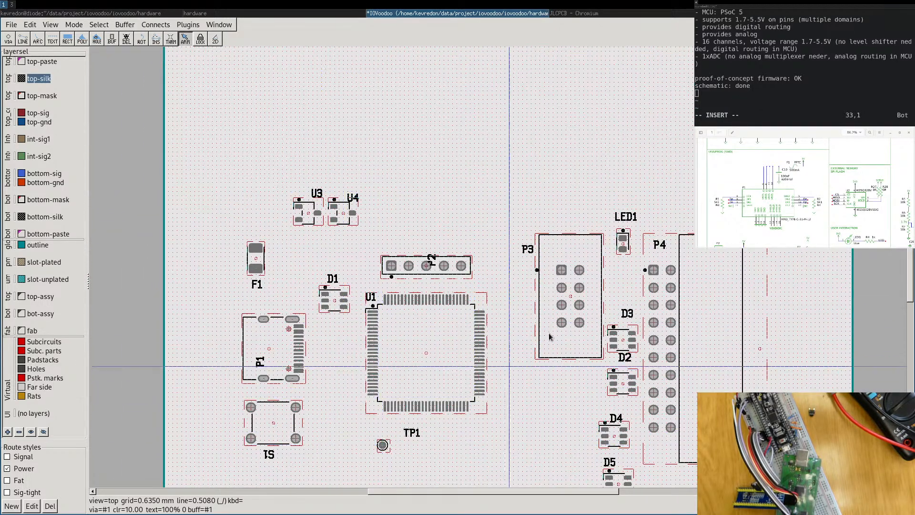
Separate resistors R25 and R21 near the board's upper-right corner and bring capacitors C21, C9, C8 and C7 onto the board.
middle_drag(732, 70, 526, 263)
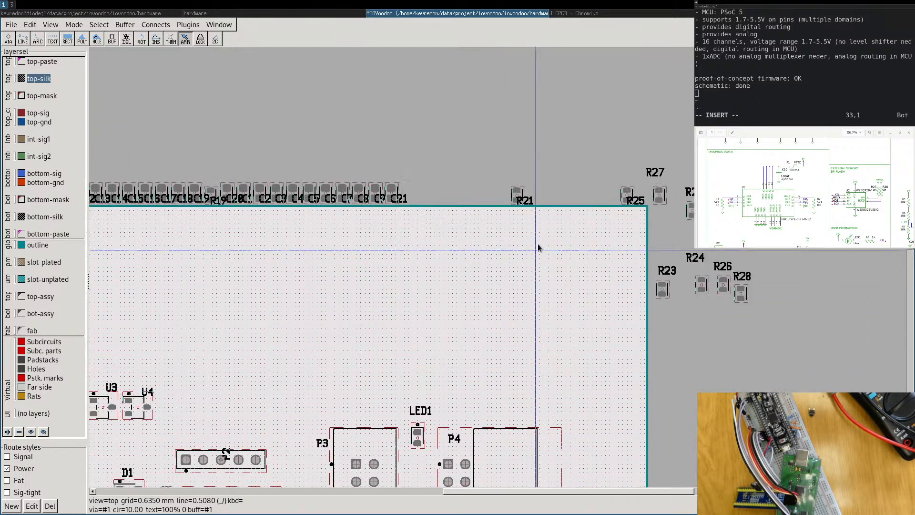
middle_drag(618, 205, 666, 208)
drag(685, 201, 665, 264)
drag(575, 207, 668, 203)
drag(449, 201, 466, 246)
drag(436, 182, 435, 253)
drag(412, 203, 385, 262)
middle_drag(384, 290, 456, 289)
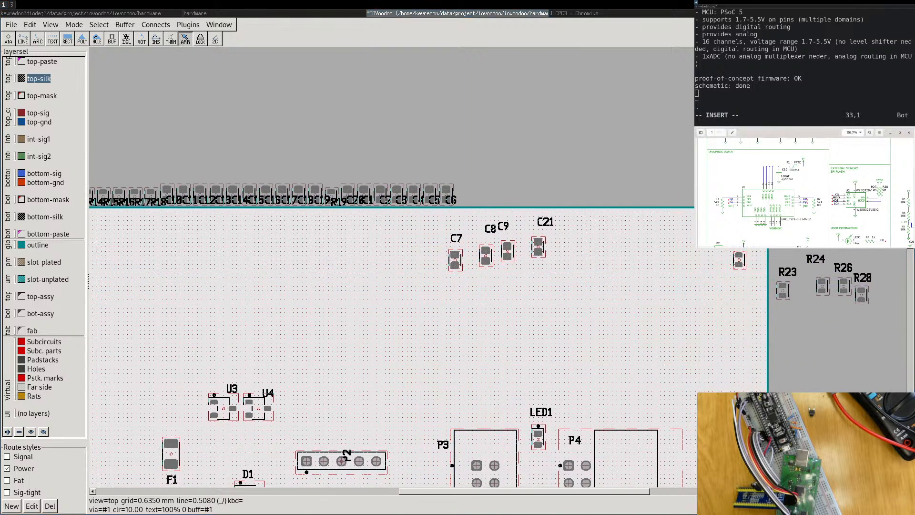
Check the schematic's bypass section, and place capacitors C6 and C5 with their labels on the board beside C7.
scroll(805, 192, down, 7)
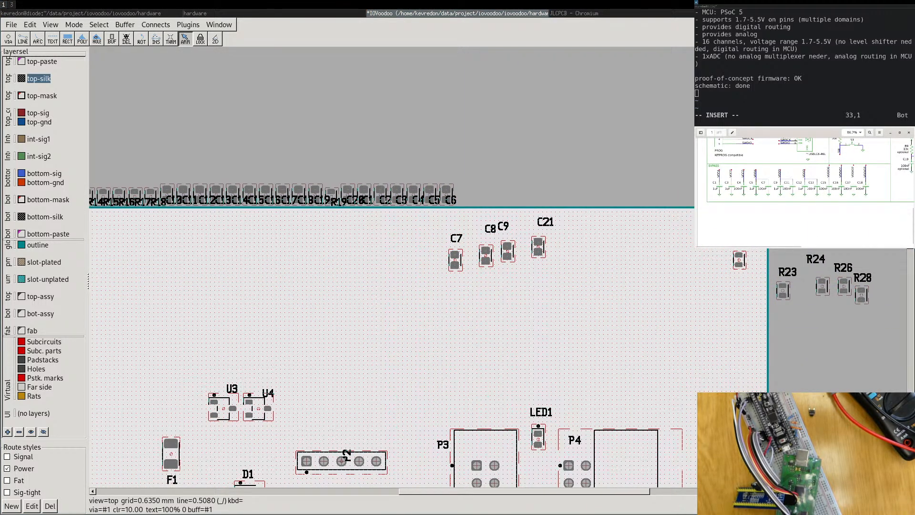
drag(446, 201, 450, 172)
double_click(714, 166)
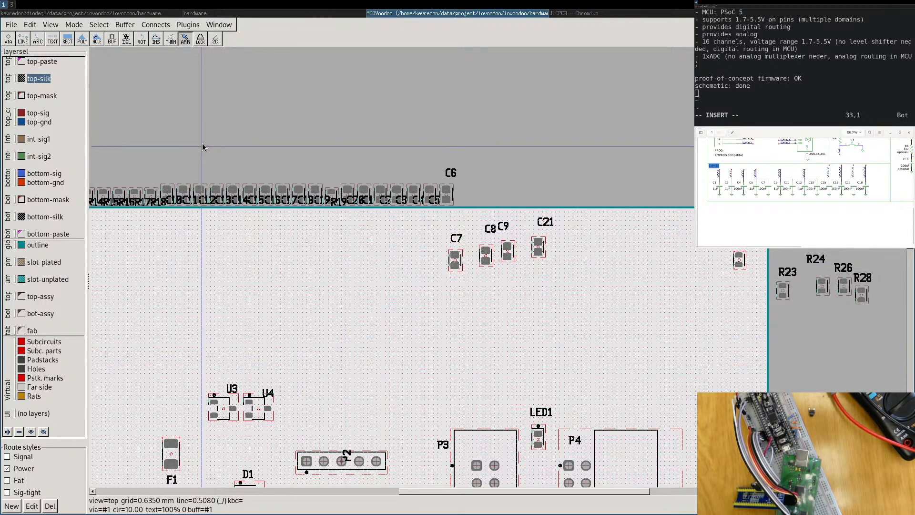
drag(430, 200, 423, 172)
drag(446, 212, 424, 282)
drag(423, 217, 402, 291)
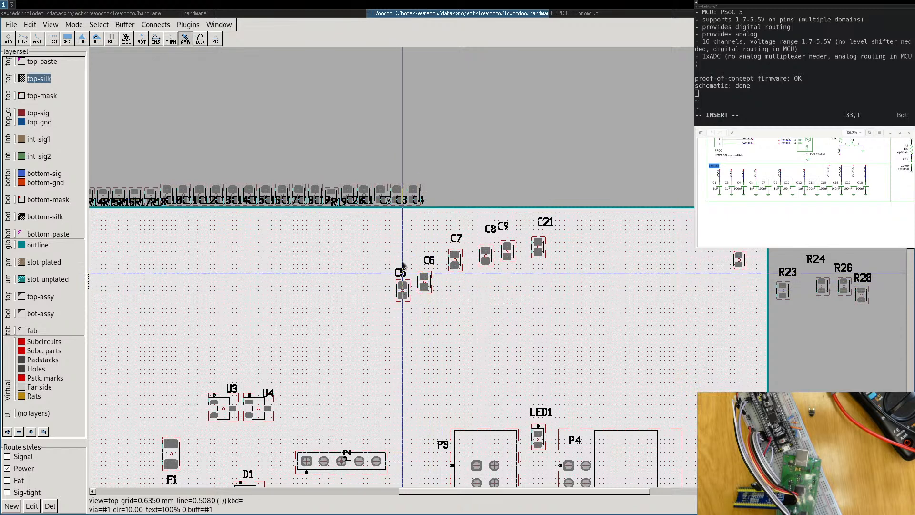
Spread capacitors C4, C3, C2, C1 and C20 with their labels out of the row, above the board's upper edge.
drag(419, 201, 518, 182)
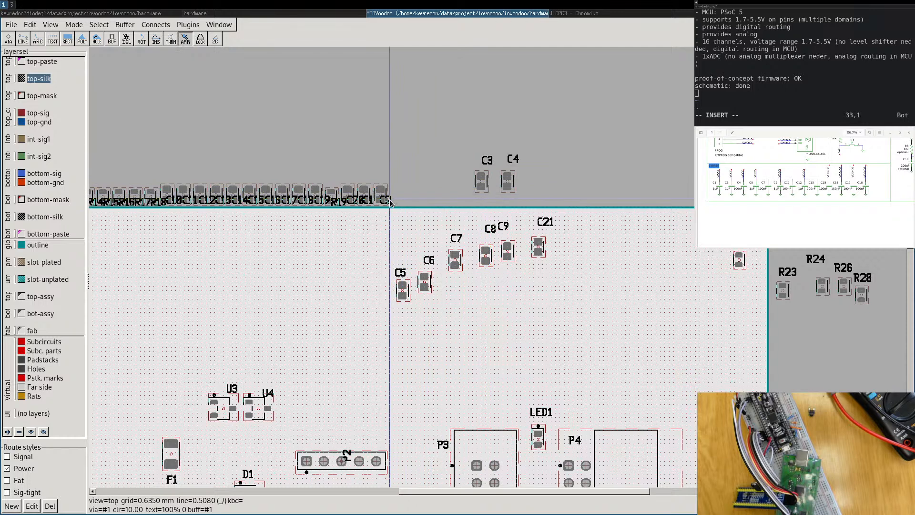
drag(382, 200, 424, 158)
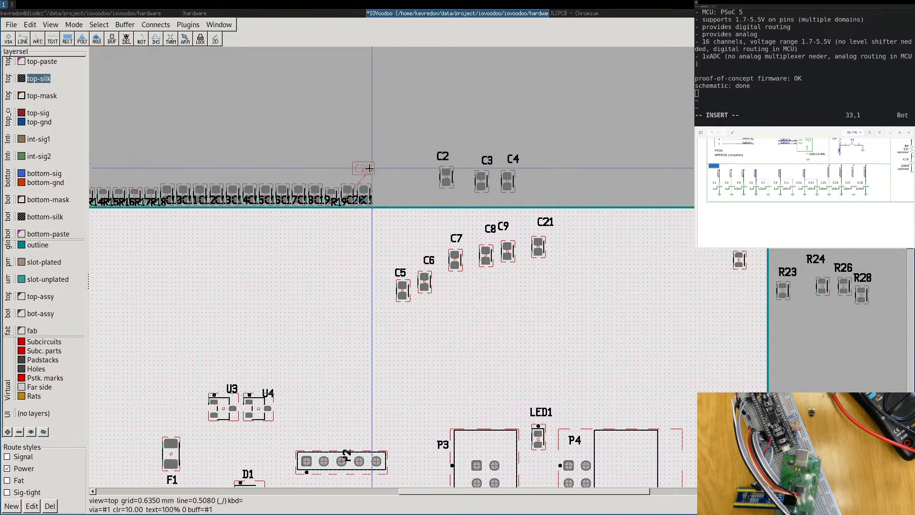
drag(372, 171, 354, 167)
drag(365, 198, 404, 170)
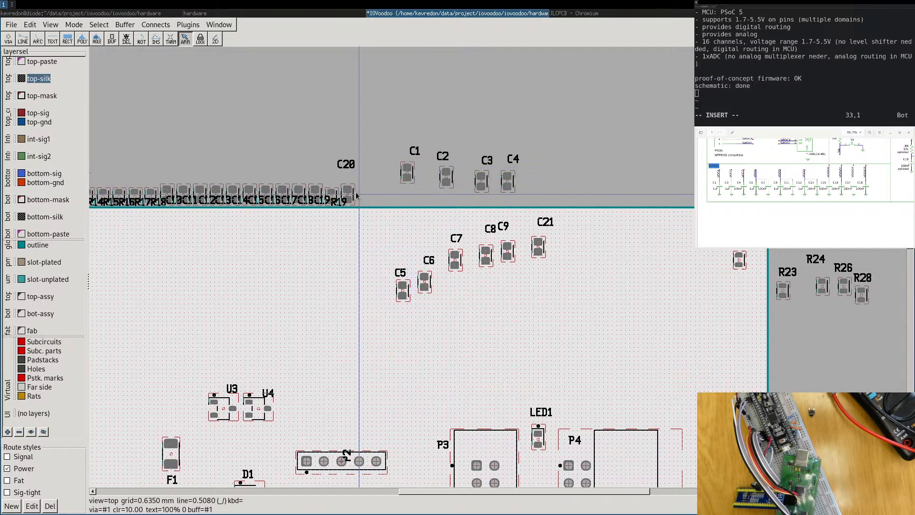
drag(350, 196, 377, 172)
Move resistor R19 and capacitor C19 out of the row to beside C20, shifting the labels of C19 and C18 clear.
right_drag(388, 242, 497, 276)
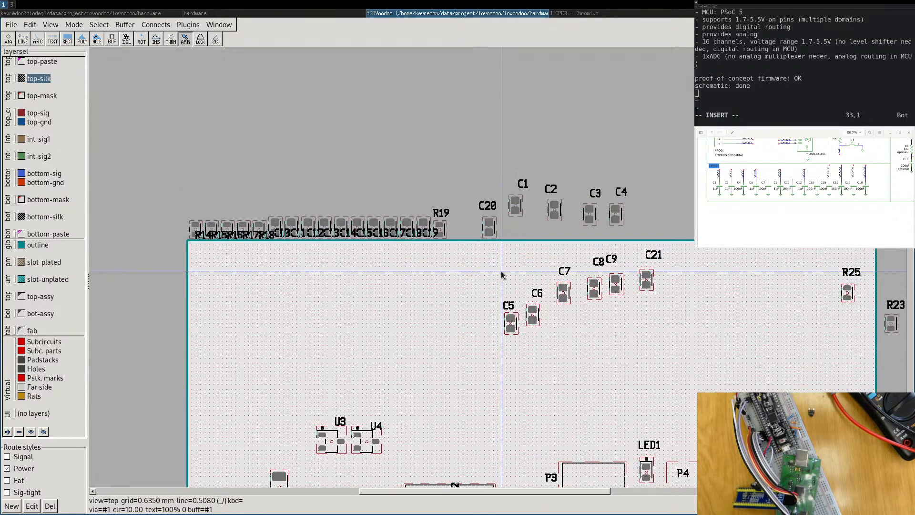
drag(441, 232, 430, 210)
right_drag(840, 293, 727, 294)
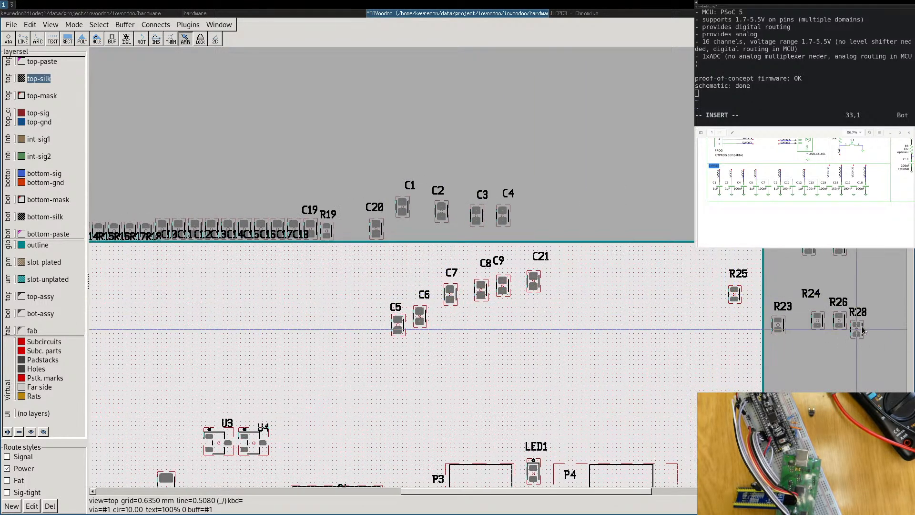
drag(326, 231, 372, 180)
drag(310, 229, 292, 199)
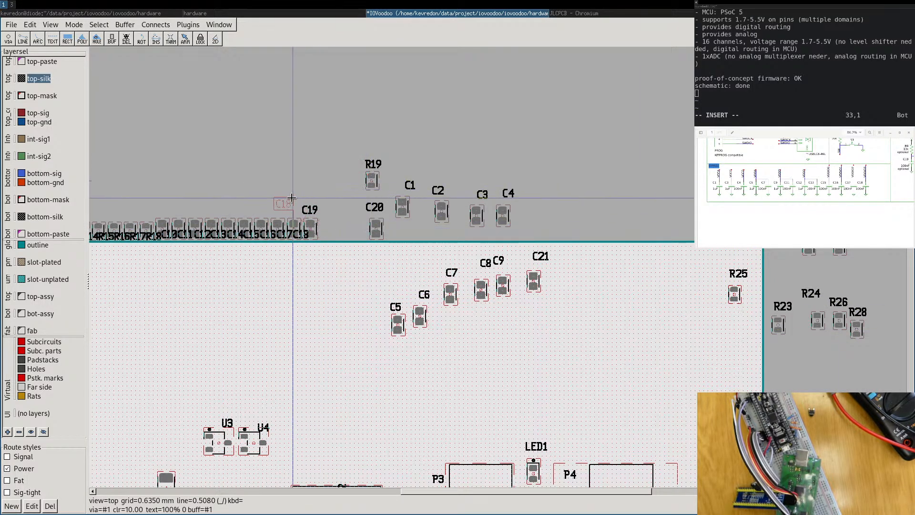
drag(310, 233, 350, 215)
Place capacitors C18 and C17 on the board beside C5, and separate C16 and C15 from the row near the upper edge.
drag(294, 232, 380, 280)
middle_drag(332, 281, 445, 294)
drag(390, 241, 450, 300)
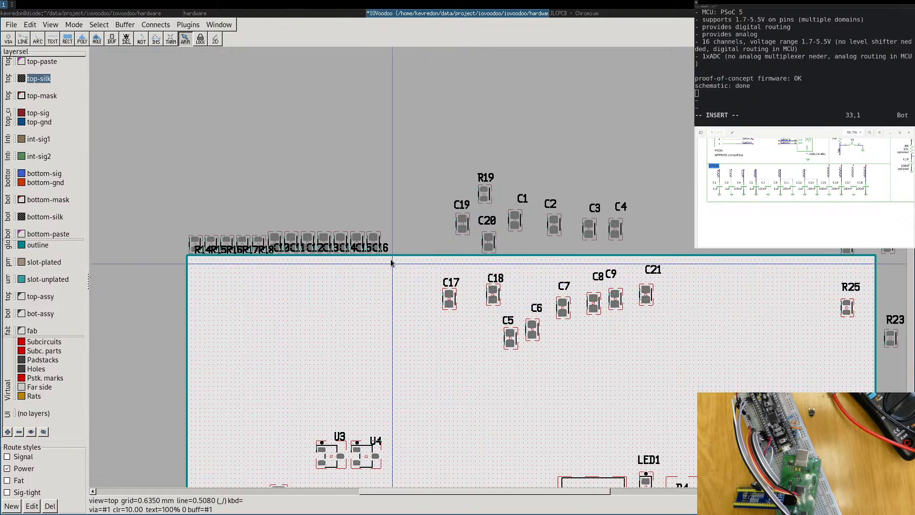
drag(382, 247, 426, 197)
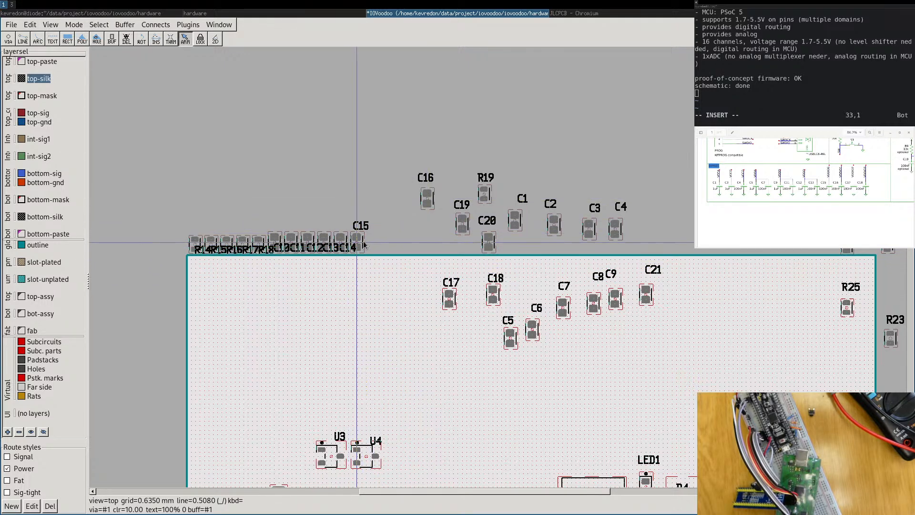
drag(353, 247, 424, 258)
Place capacitors C14, C13 and C12 with their labels on the board beside C17.
drag(341, 245, 376, 279)
drag(343, 244, 379, 226)
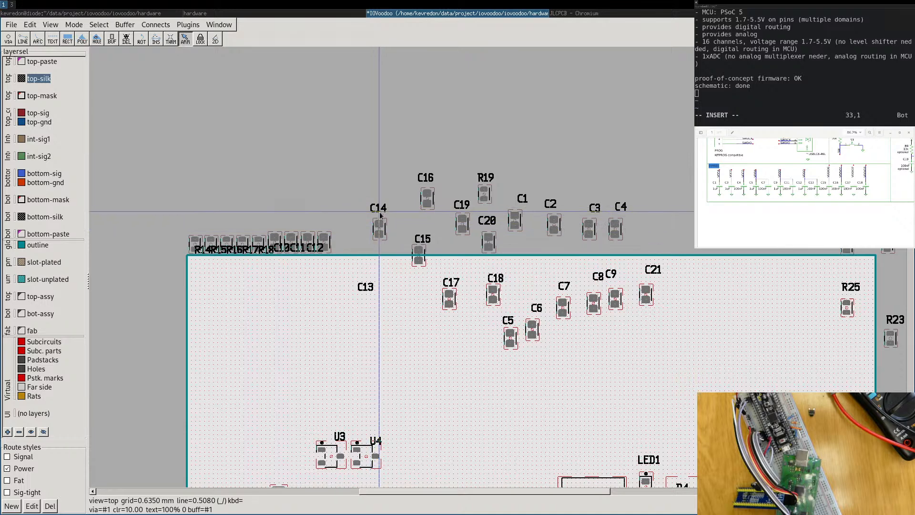
drag(384, 232, 406, 316)
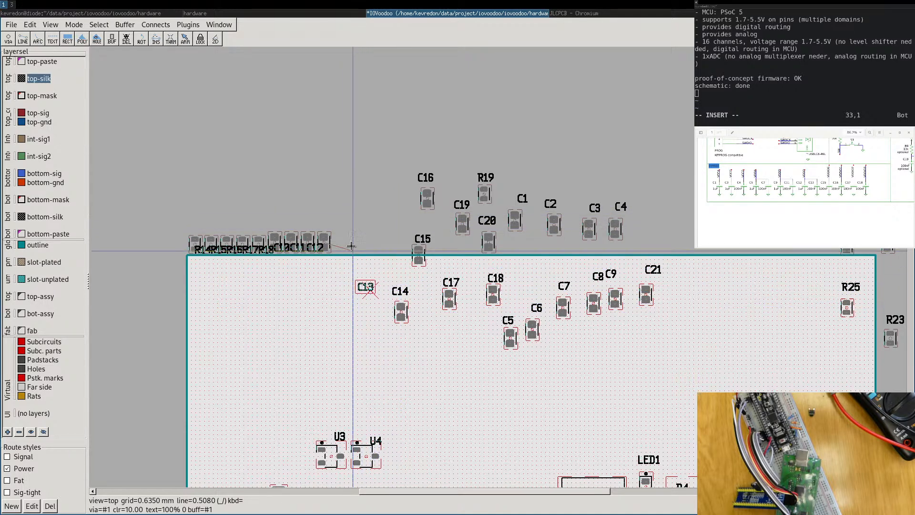
drag(333, 226, 363, 249)
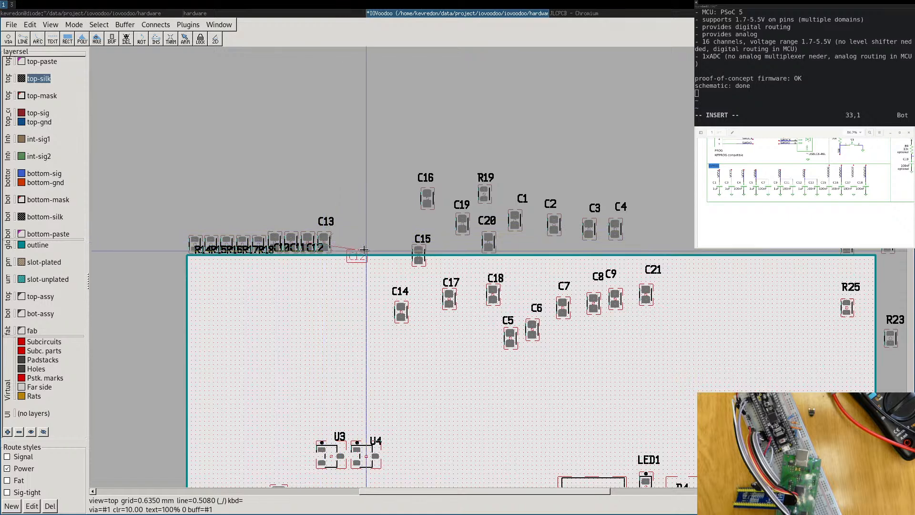
drag(315, 219, 361, 307)
drag(307, 242, 339, 315)
Separate capacitor C11 above the outline, and place C10 with its label beside fuse F1, just above connector P1.
drag(299, 237, 290, 224)
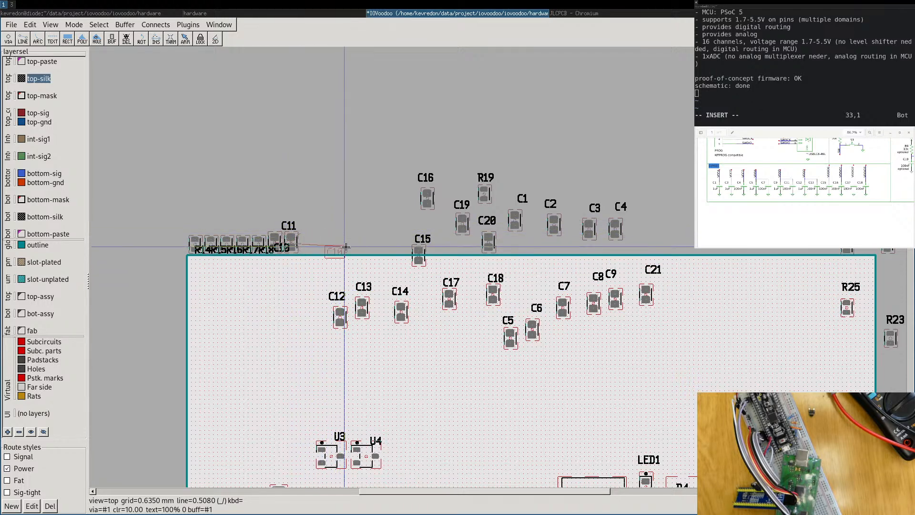
drag(291, 243, 375, 238)
drag(266, 250, 274, 306)
drag(275, 241, 265, 427)
middle_drag(266, 427, 252, 286)
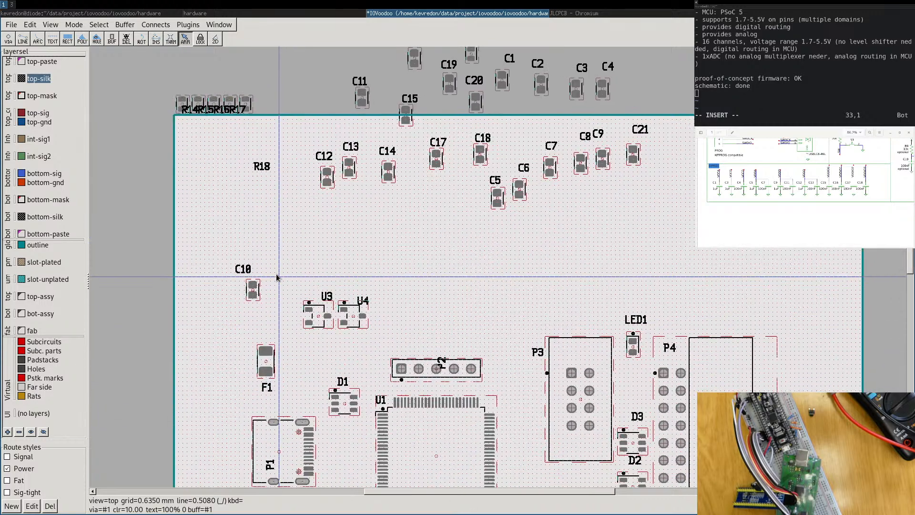
drag(253, 288, 292, 392)
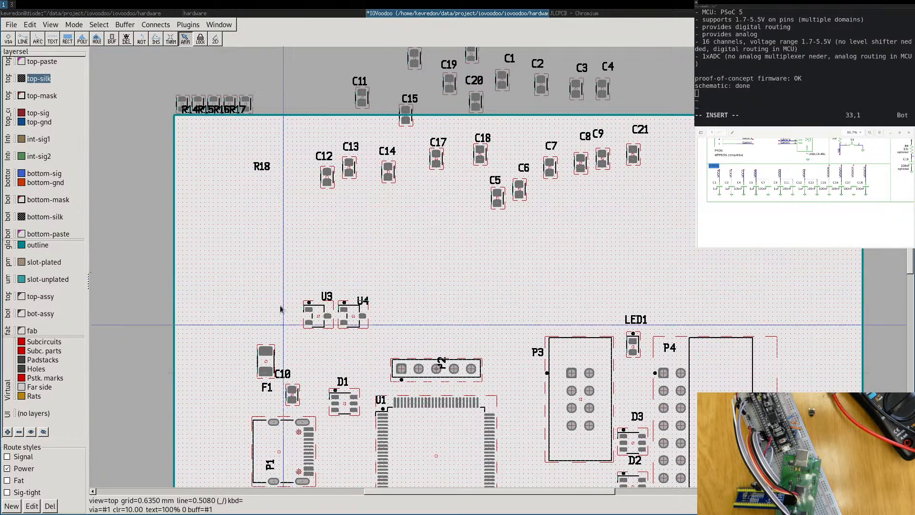
middle_drag(265, 404, 296, 442)
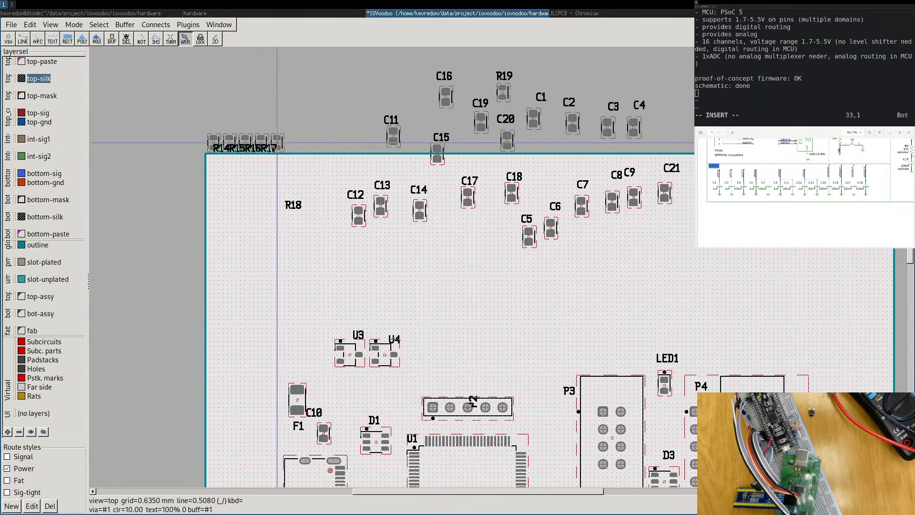
Spread resistors R18, R17, R16, R15 and R14 with their labels above the board's upper edge, between C4 and R21.
drag(279, 143, 290, 210)
drag(306, 269, 287, 182)
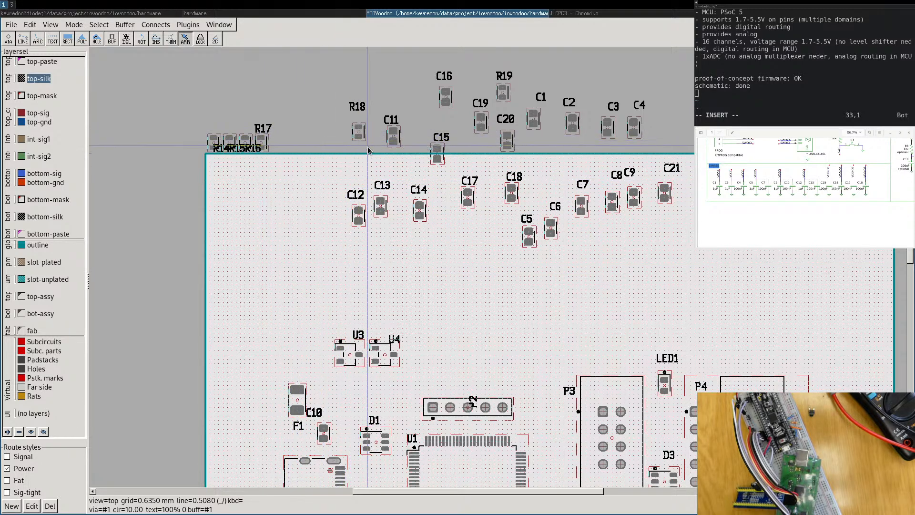
middle_drag(367, 149, 317, 162)
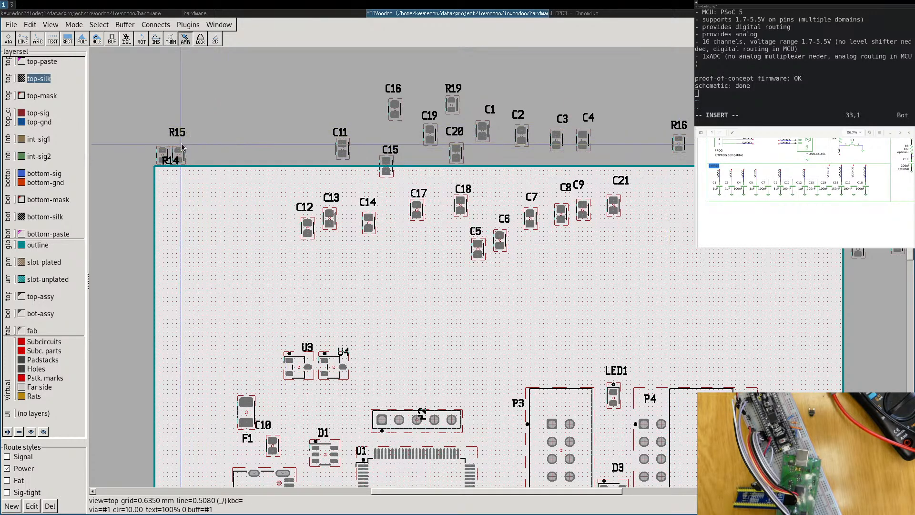
drag(182, 151, 646, 139)
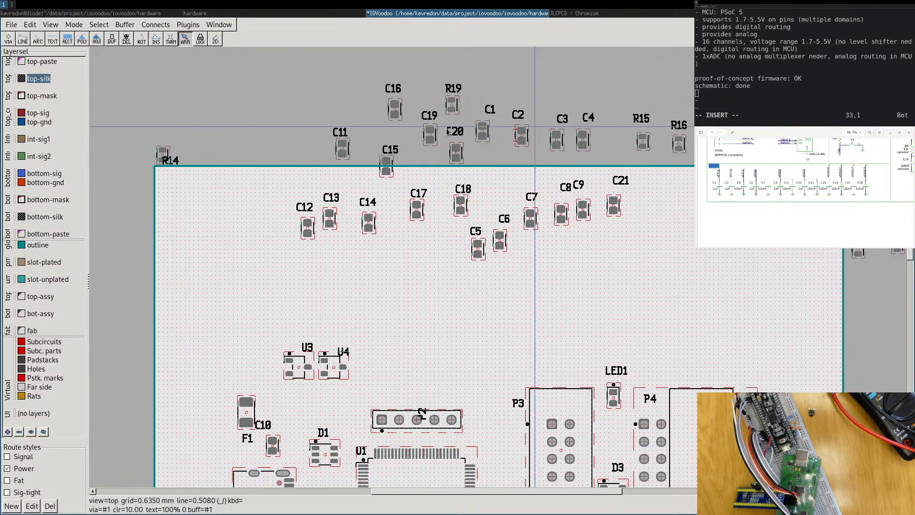
drag(176, 162, 688, 98)
Bring resistors R1 and R2 from the column beside the board to its upper-right area, between C21 and R25.
scroll(342, 263, down, 3)
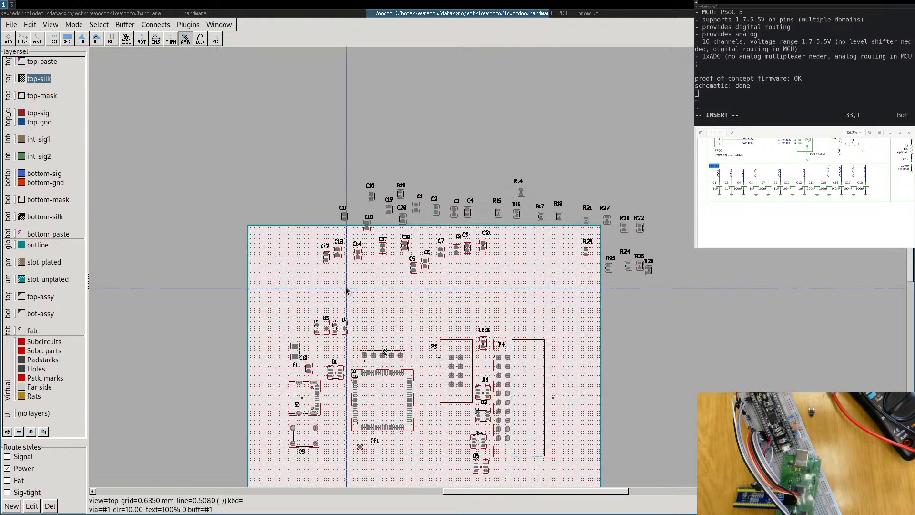
right_drag(343, 264, 318, 164)
scroll(624, 333, up, 1)
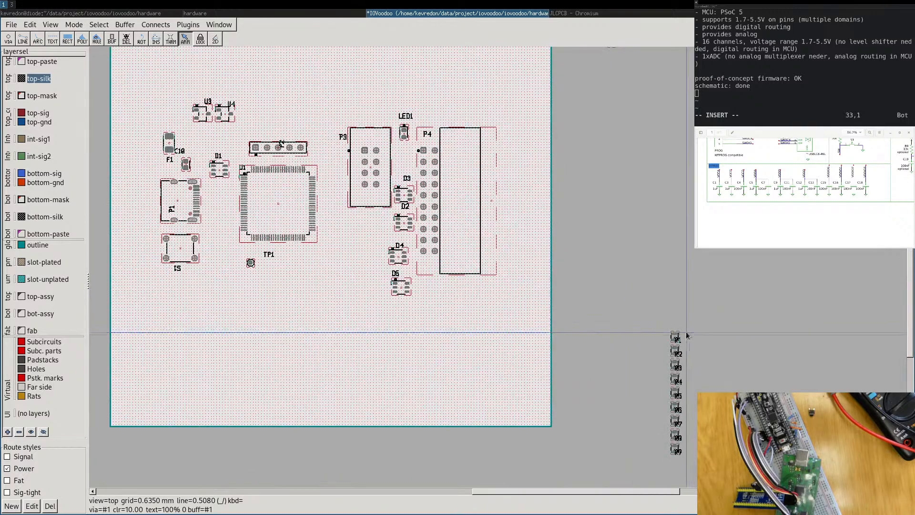
drag(679, 341, 514, 116)
right_drag(514, 117, 557, 286)
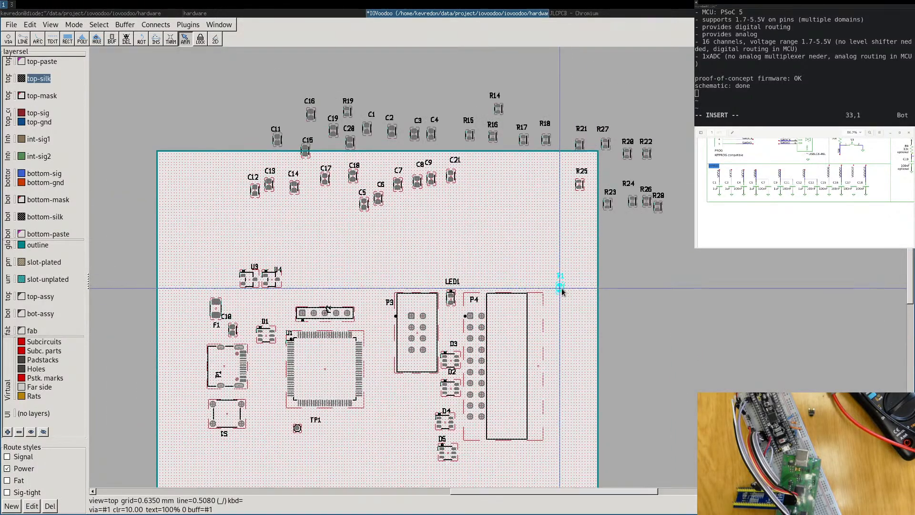
drag(558, 288, 509, 190)
right_drag(606, 301, 557, 196)
click(661, 434)
drag(677, 415, 486, 90)
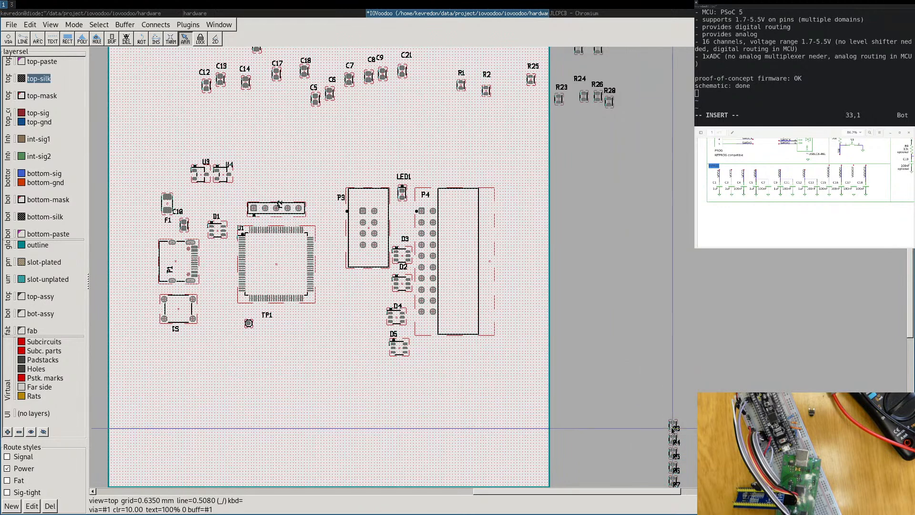
Place resistors R3, R4 and R5 with their labels on the board below R2 and R25.
drag(676, 426, 500, 101)
drag(674, 443, 507, 144)
drag(673, 455, 533, 139)
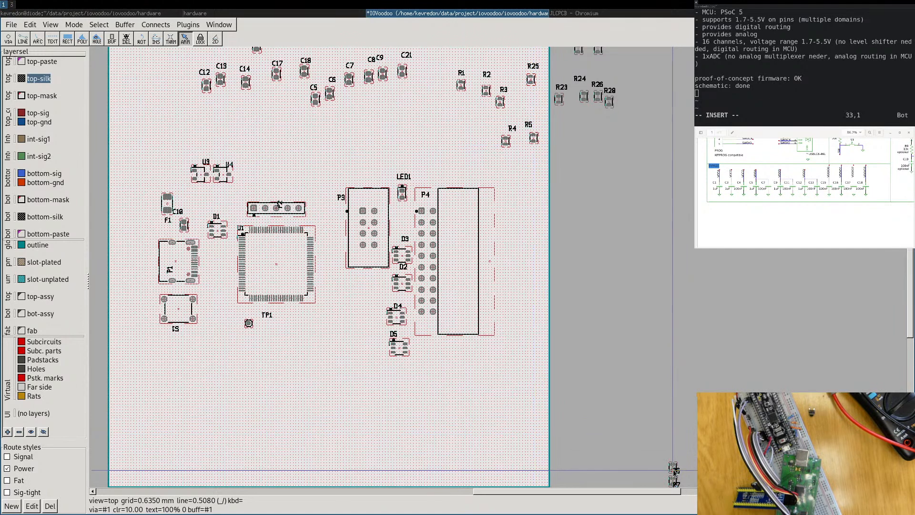
Move resistors R6, R7, R8 and R9 from the column to just outside the board's right edge, below R23.
drag(676, 469, 571, 134)
drag(676, 486, 593, 139)
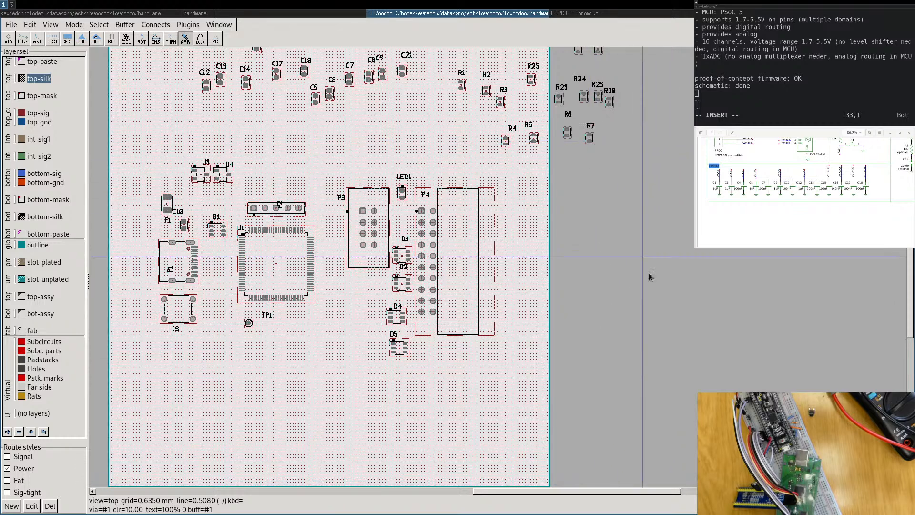
scroll(632, 233, down, 2)
drag(669, 442, 609, 108)
drag(665, 462, 553, 135)
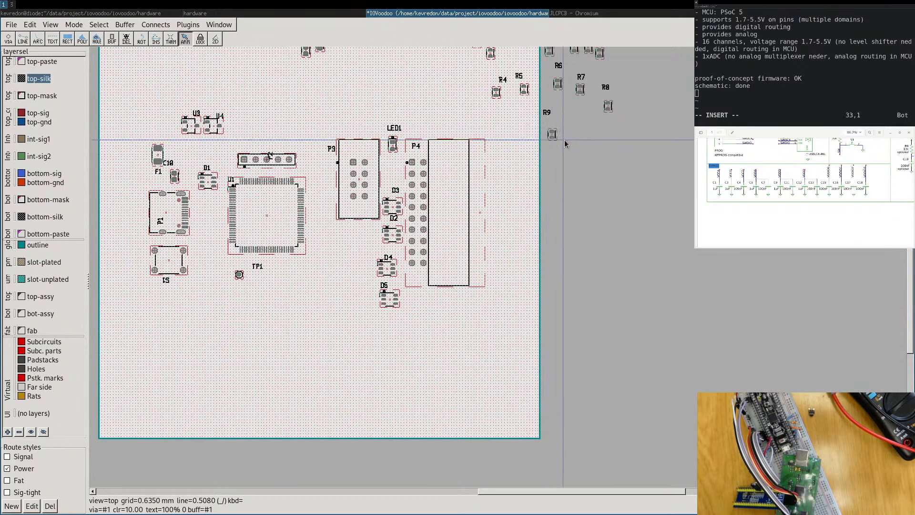
Examine the rough placement of the capacitors and resistors near the upper edge and the parts around U1, P3 and P4.
middle_drag(567, 144, 641, 333)
scroll(647, 263, up, 4)
scroll(646, 264, up, 2)
middle_drag(492, 252, 662, 383)
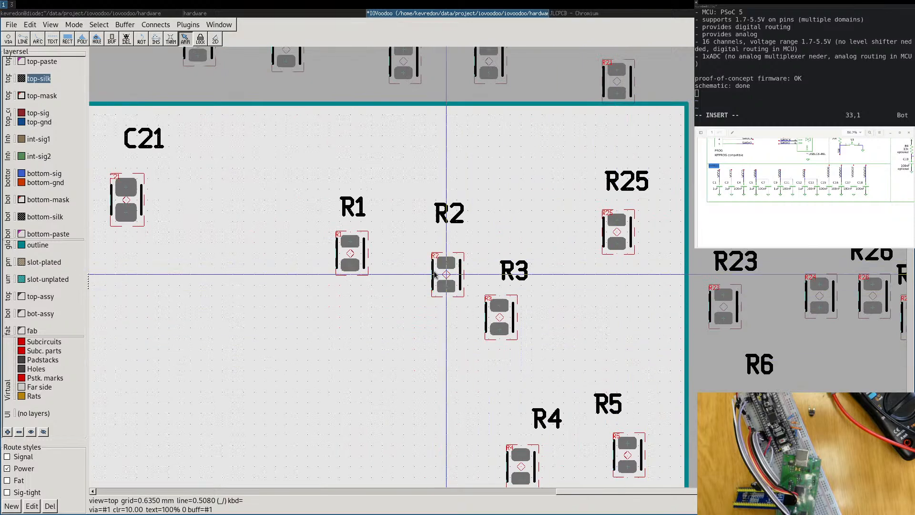
middle_drag(407, 184, 585, 294)
middle_drag(416, 229, 709, 245)
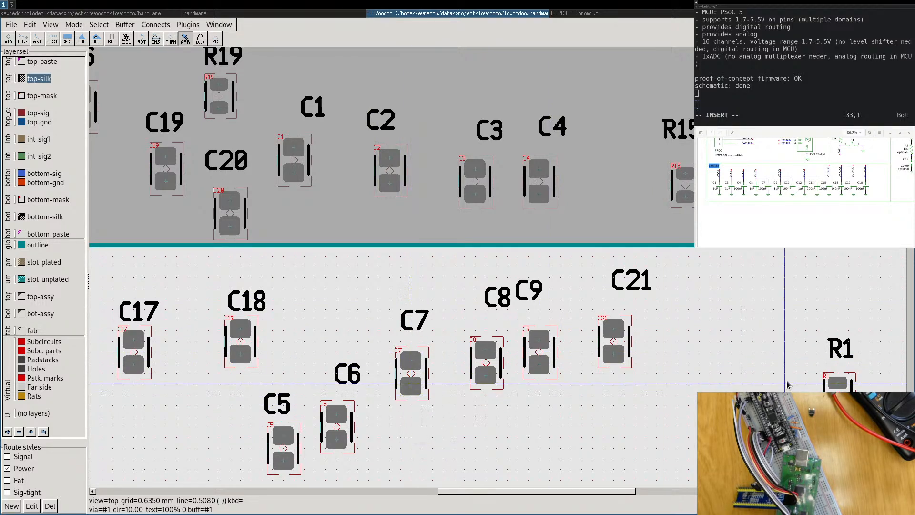
middle_drag(786, 381, 588, 341)
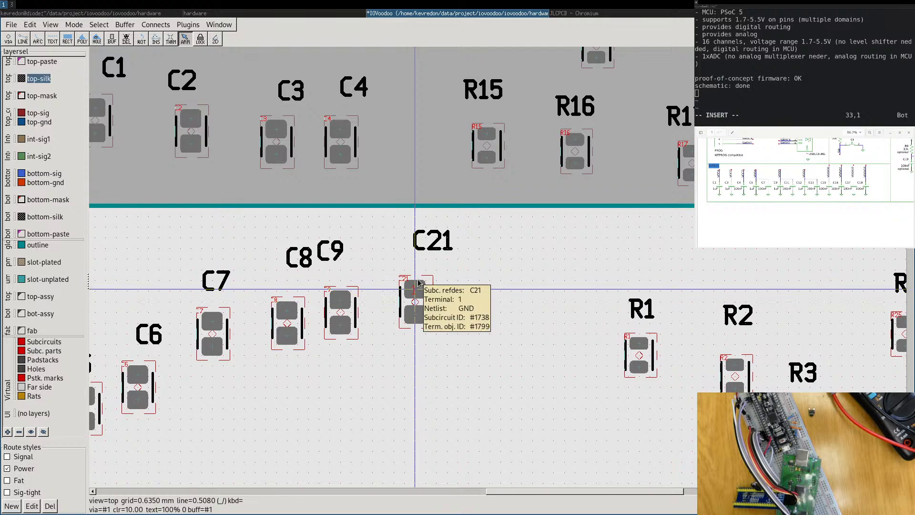
scroll(475, 255, down, 3)
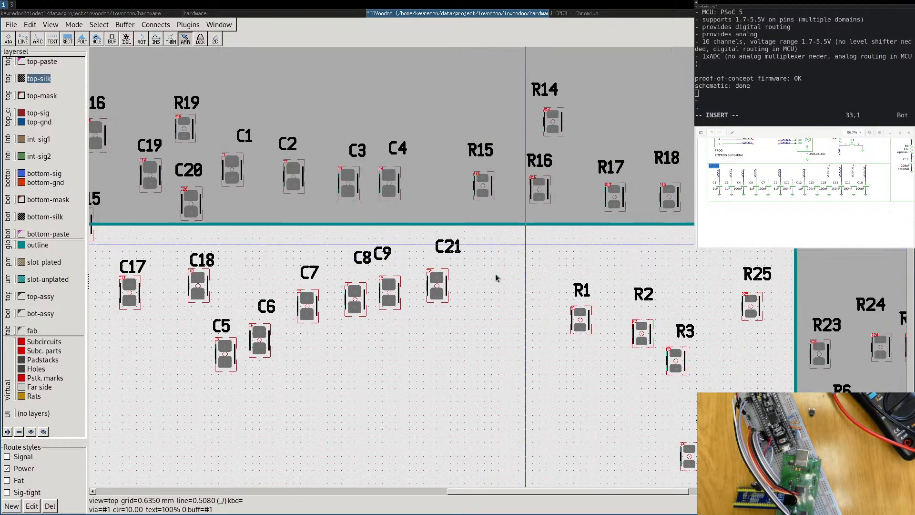
middle_drag(524, 248, 436, 316)
scroll(415, 421, down, 3)
middle_drag(399, 487, 447, 223)
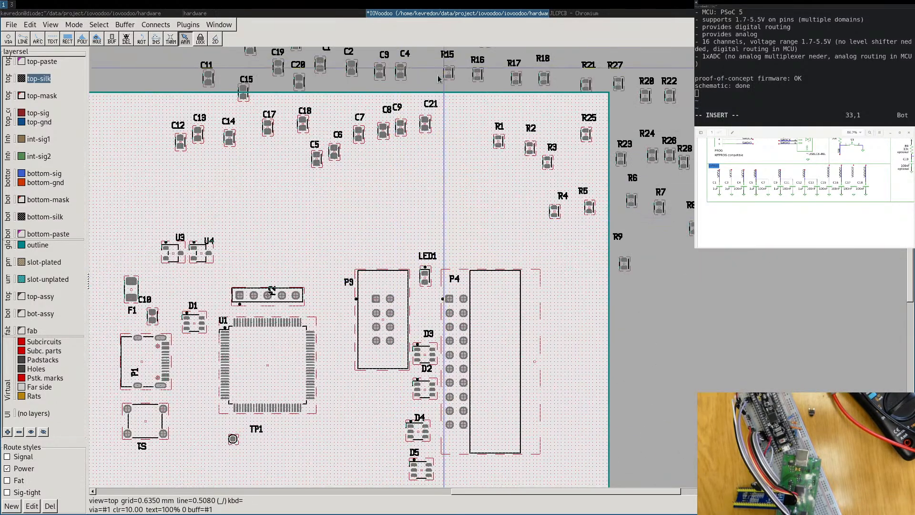
scroll(210, 292, up, 2)
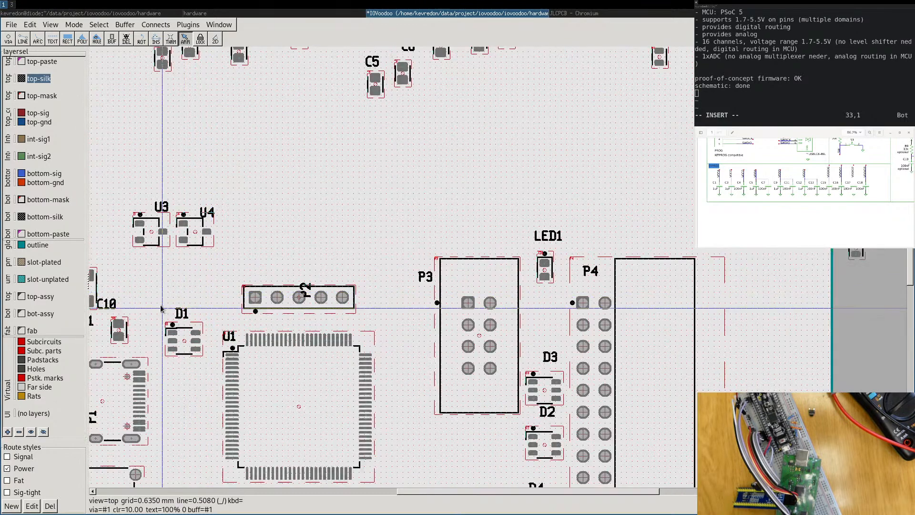
middle_drag(163, 306, 315, 286)
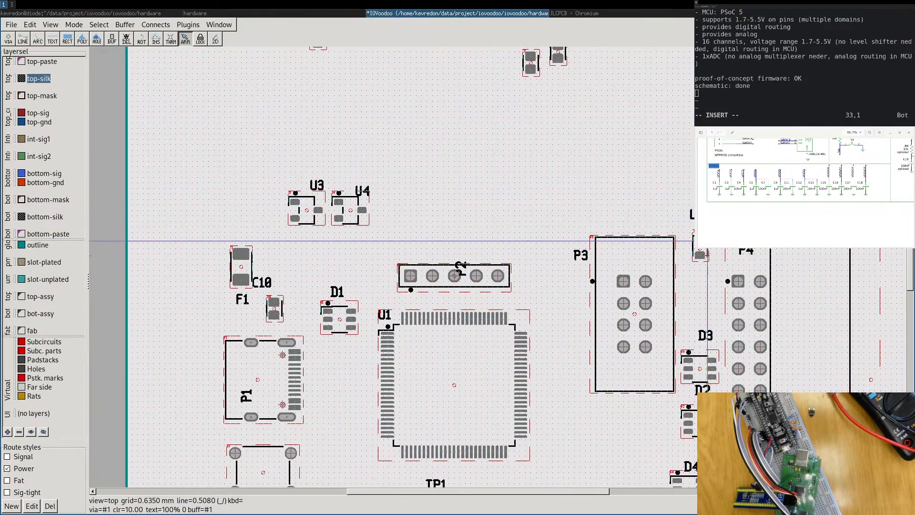
middle_drag(593, 186, 462, 262)
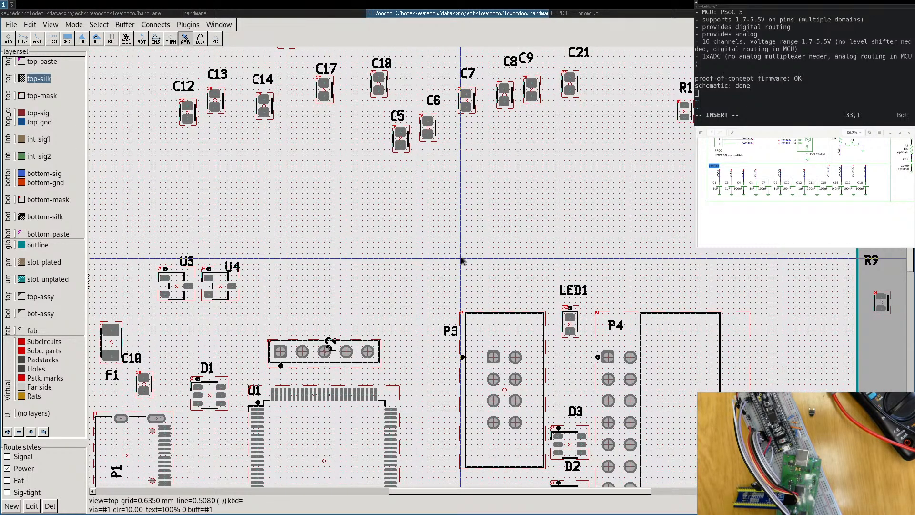
middle_drag(470, 163, 371, 354)
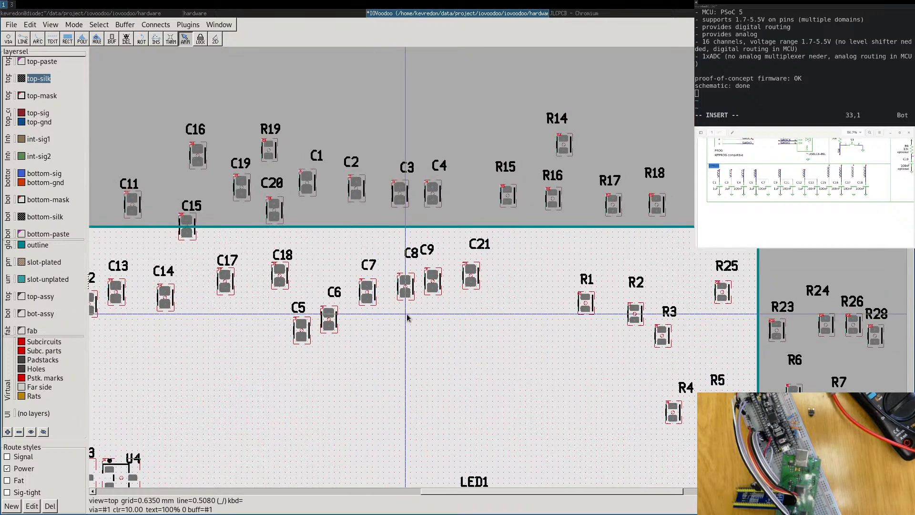
middle_drag(408, 317, 494, 270)
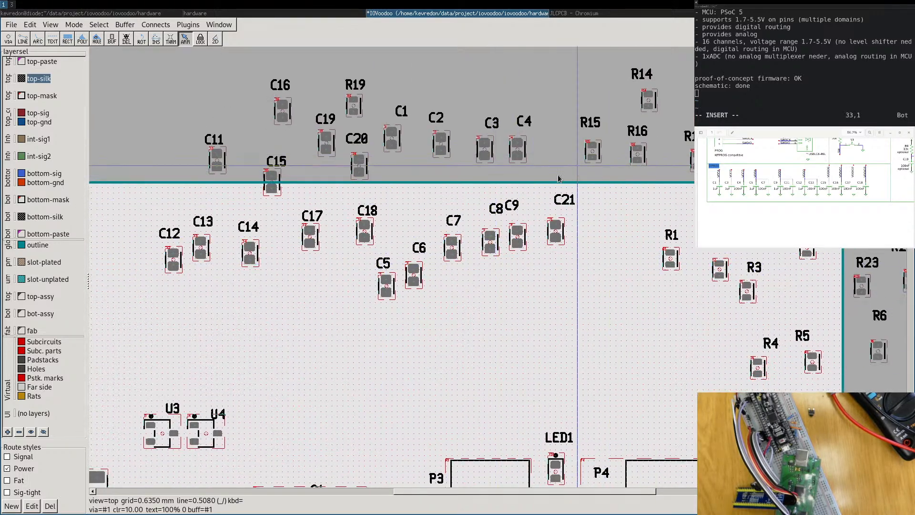
Reposition the labels of R8 and R9 closer to their resistors outside the board's right edge.
middle_drag(694, 322, 519, 270)
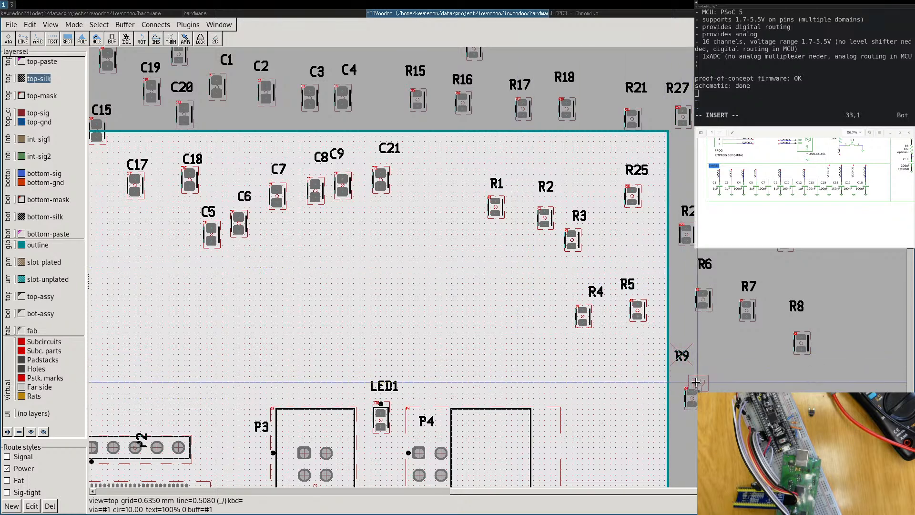
key(Escape)
mouse_move(797, 303)
mouse_down()
mouse_move(807, 325)
mouse_move(802, 313)
mouse_up()
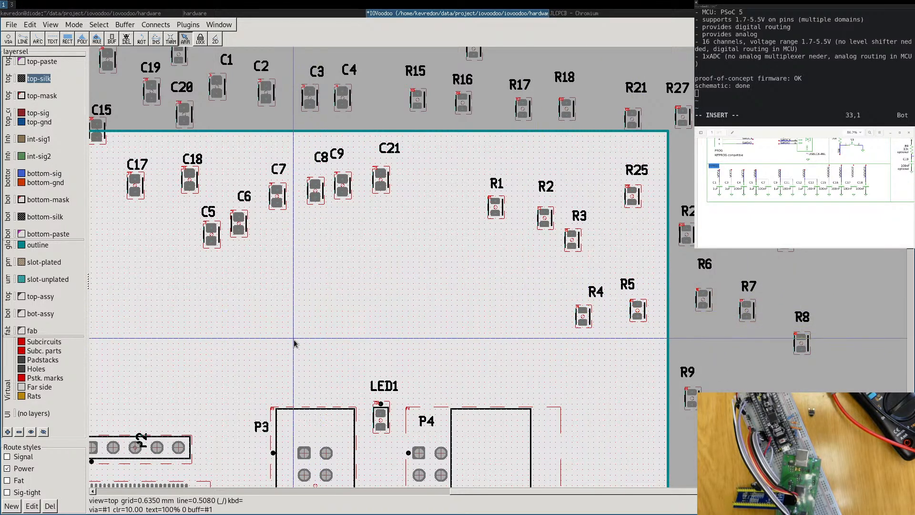
Examine the schematic and the arrangement of U1, connectors P1 and P4, and diode arrays D2 and D4 on the board.
scroll(805, 191, up, 5)
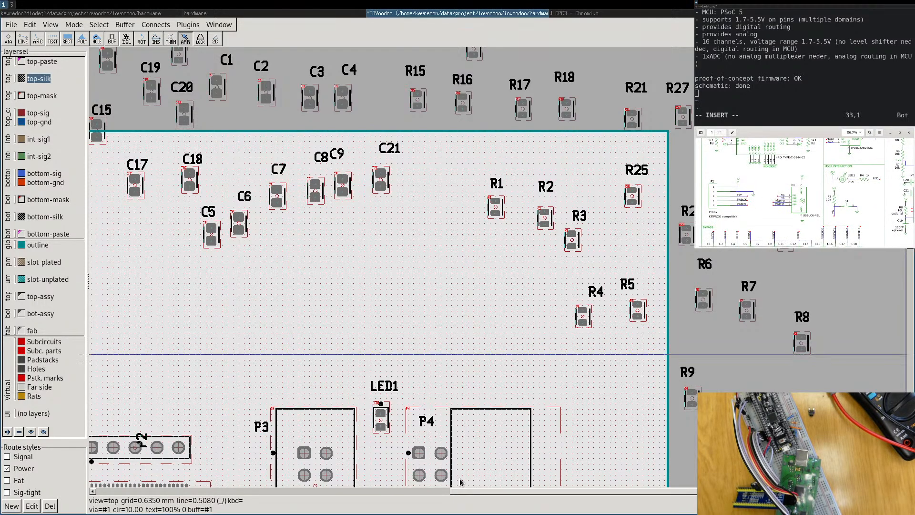
middle_drag(218, 378, 586, 243)
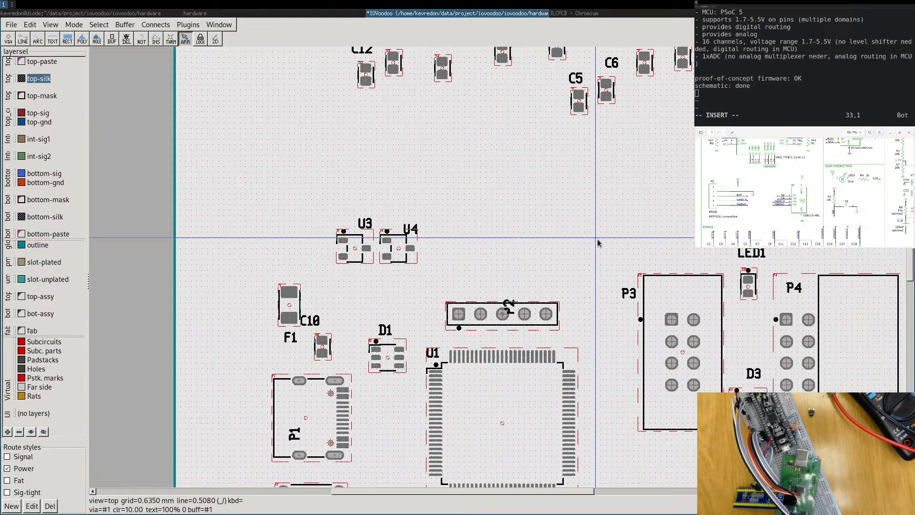
click(506, 426)
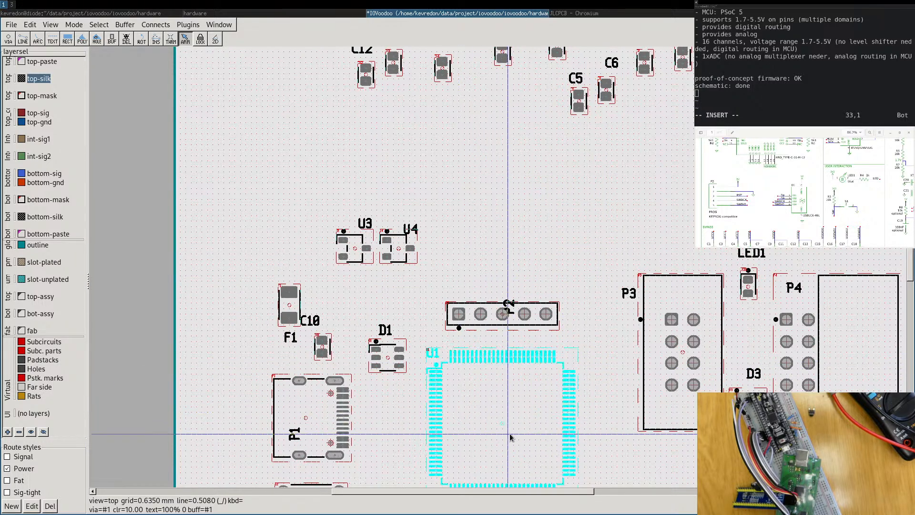
middle_drag(506, 435, 489, 274)
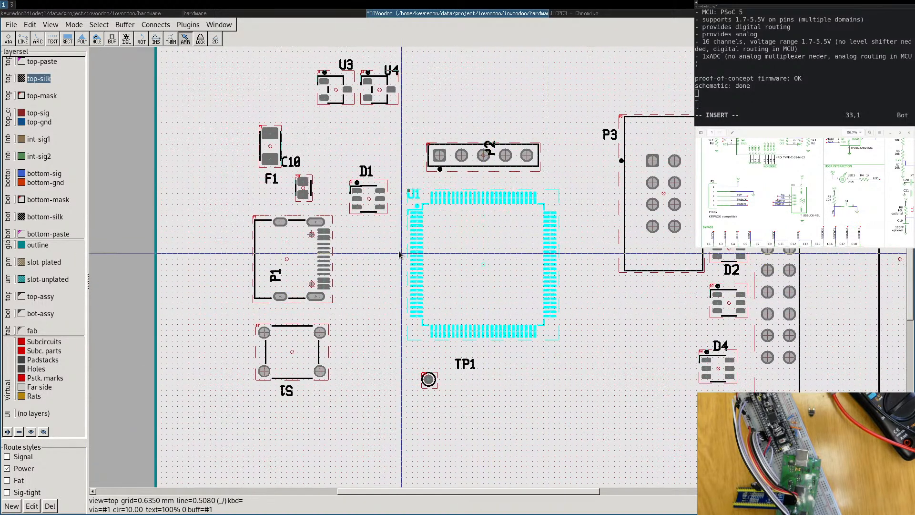
click(843, 237)
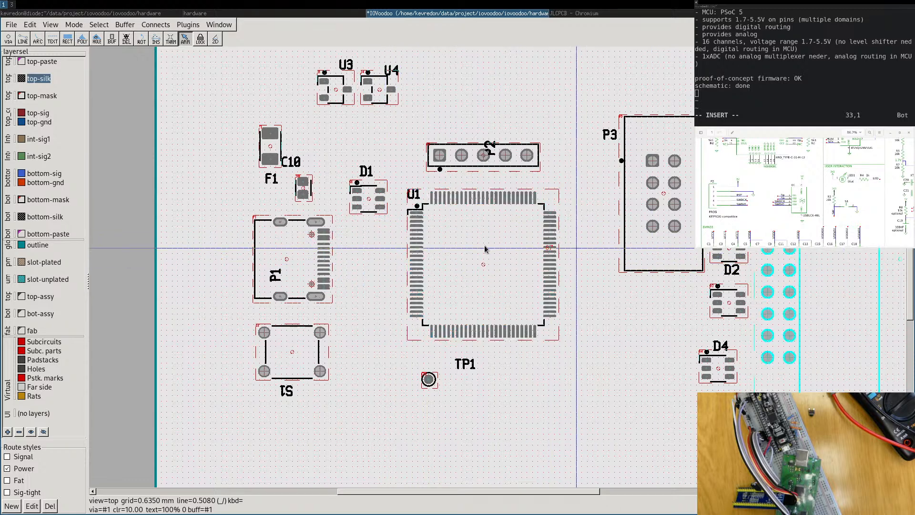
click(285, 250)
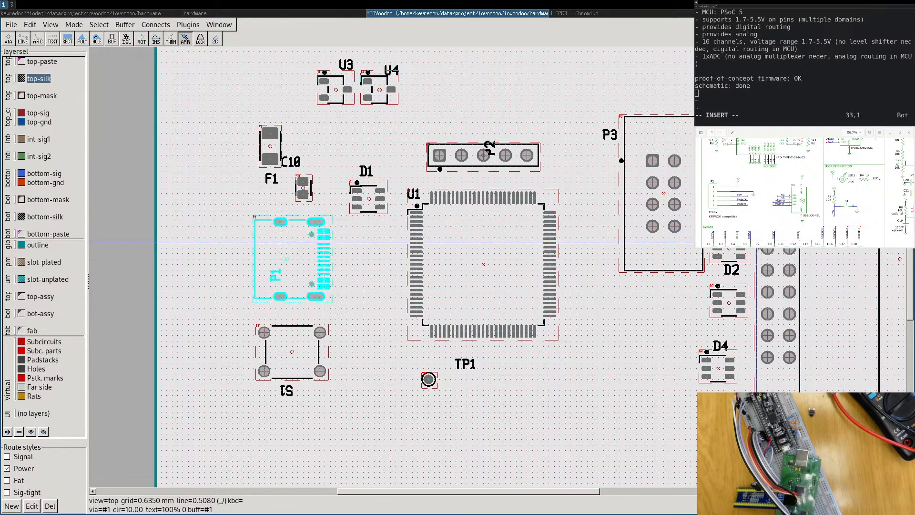
click(729, 302)
click(718, 366)
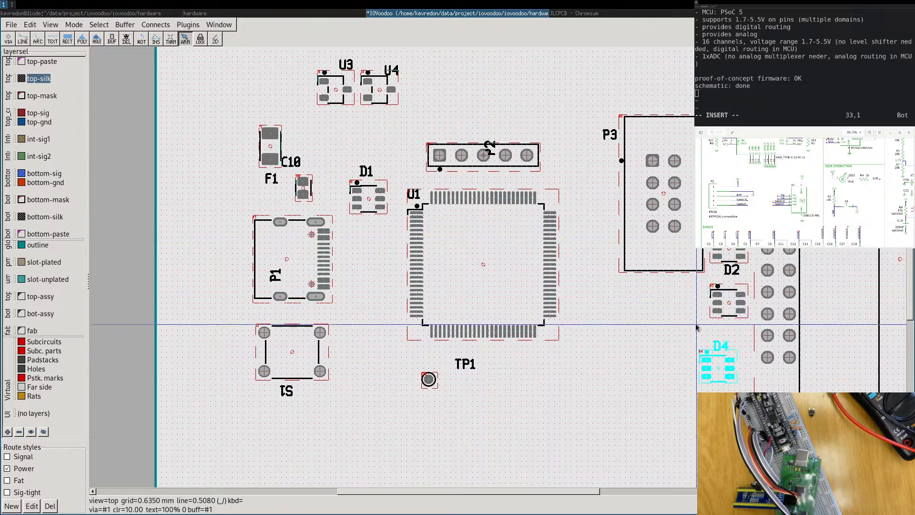
click(505, 244)
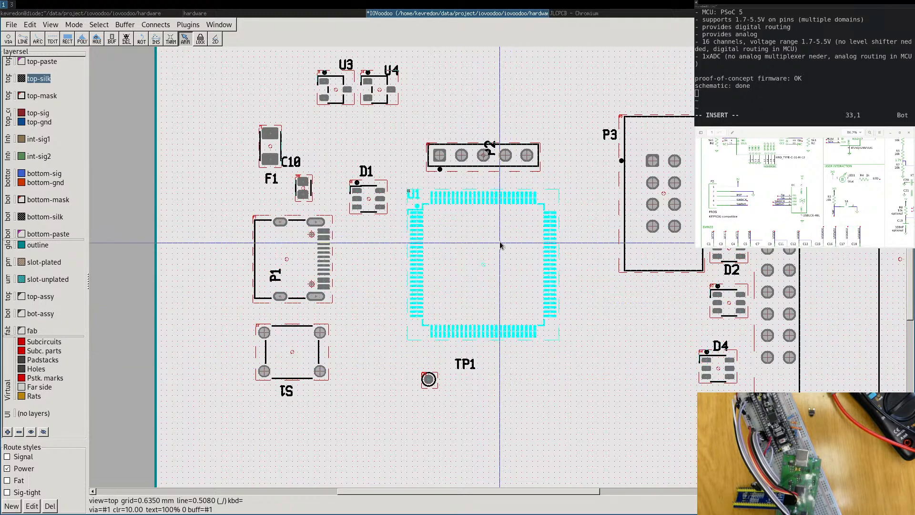
click(272, 255)
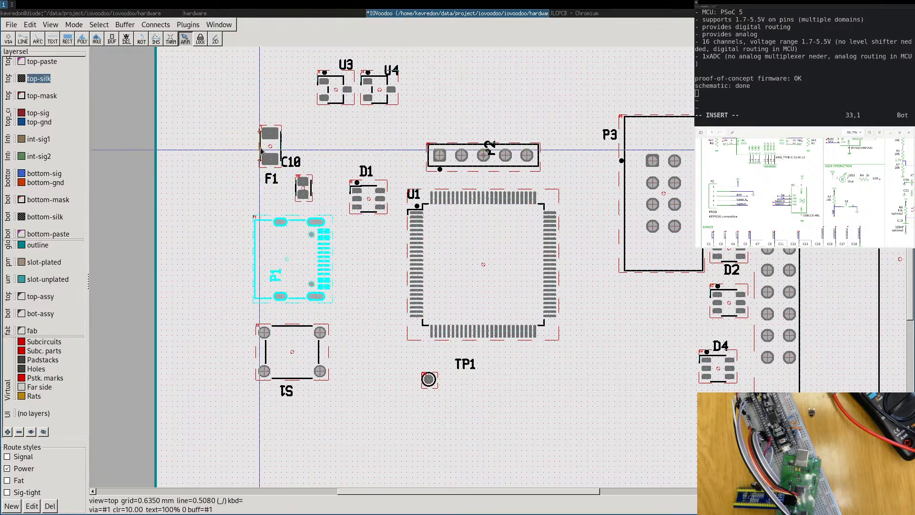
click(475, 253)
Display the rat's nest, examine the connections between U1 and the upper-edge parts, and erase the rat lines.
click(156, 25)
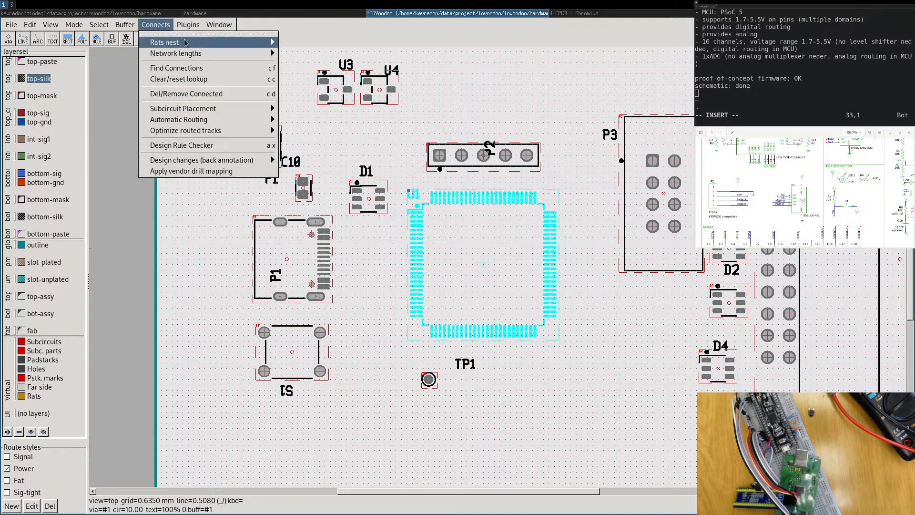
mouse_move(214, 42)
click(360, 106)
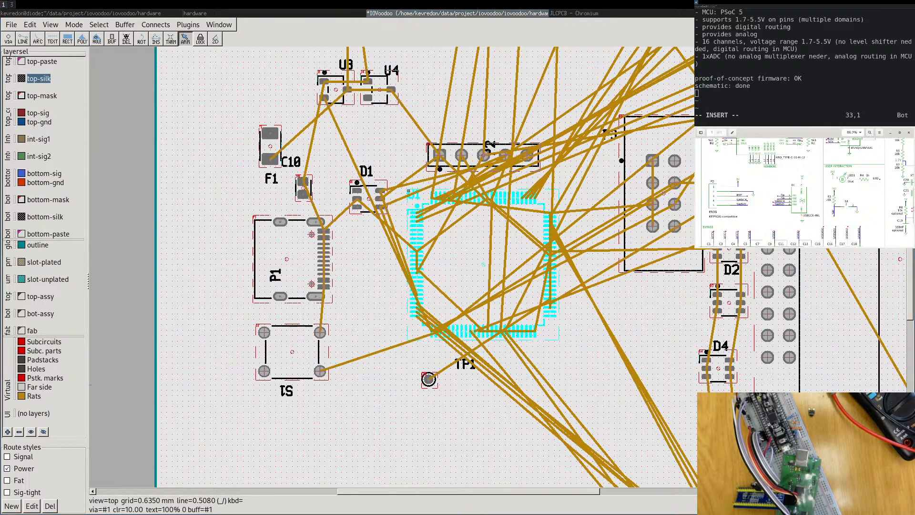
scroll(804, 193, right, 5)
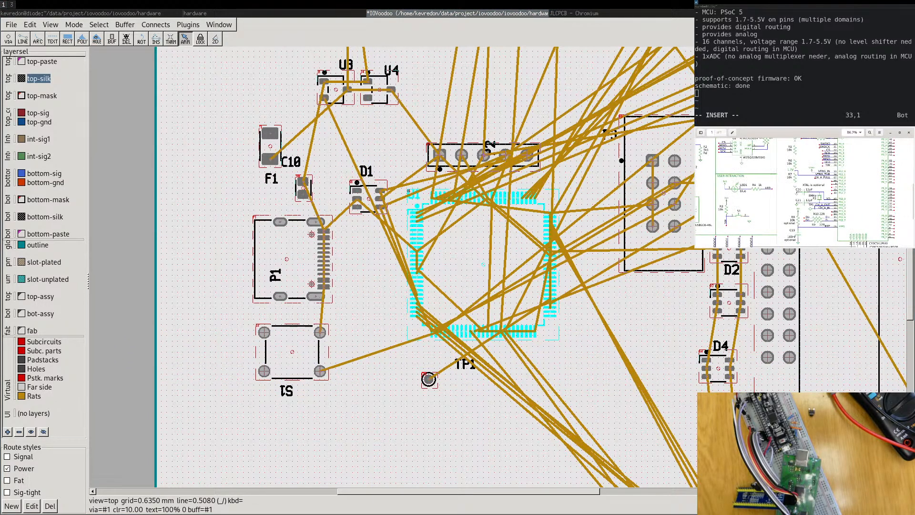
scroll(804, 193, right, 2)
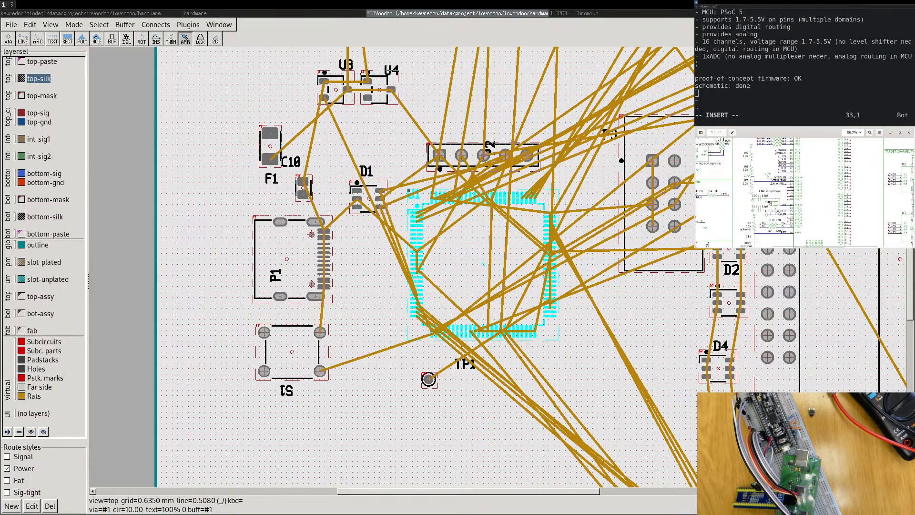
middle_drag(364, 72, 503, 367)
middle_drag(566, 210, 208, 214)
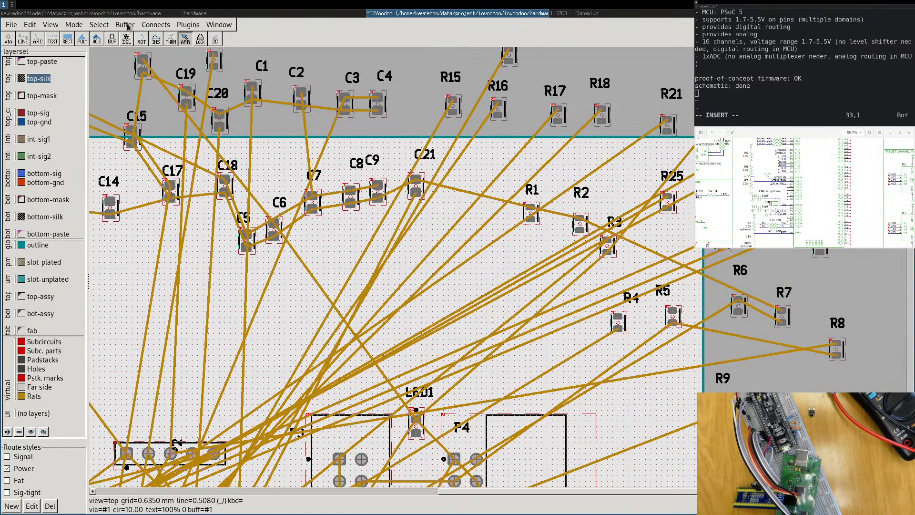
key(e)
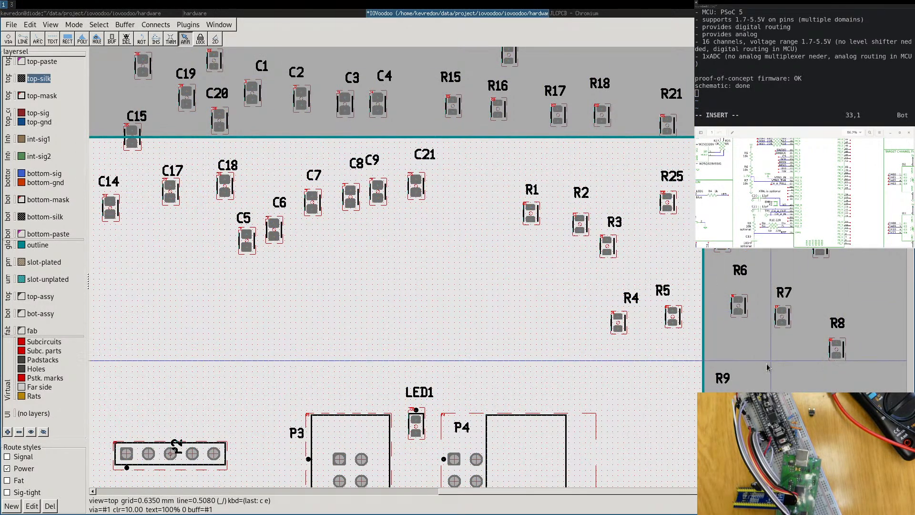
Move R9 with its label above P2, and bring U2 and X1 into the board's lower area.
drag(727, 405, 132, 382)
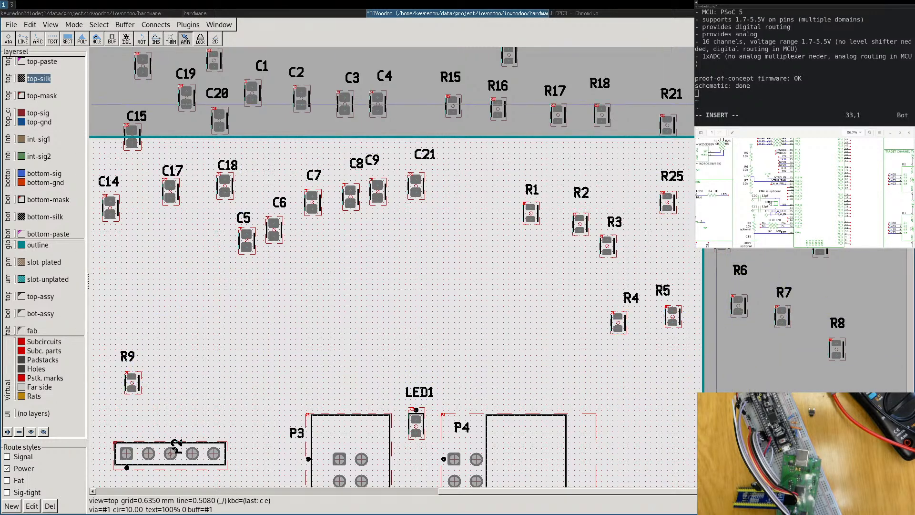
middle_drag(593, 173, 406, 232)
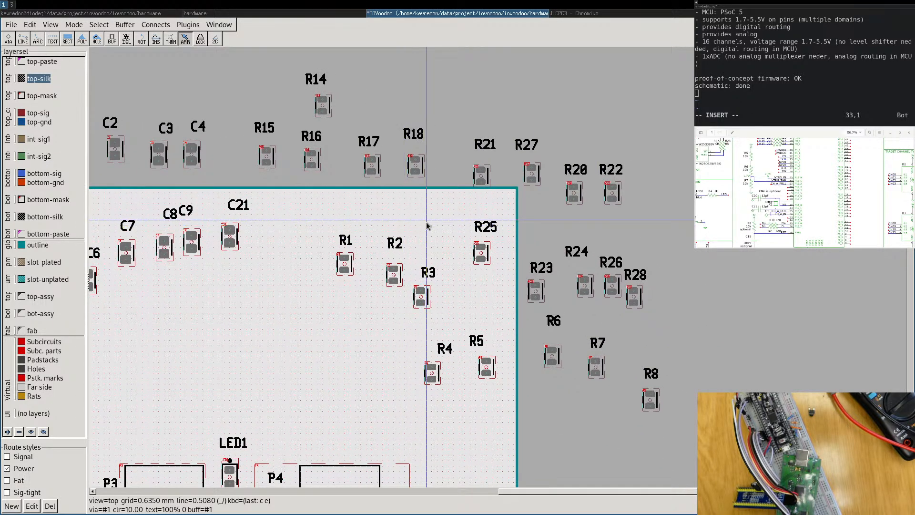
scroll(426, 222, down, 5)
middle_drag(528, 374, 499, 149)
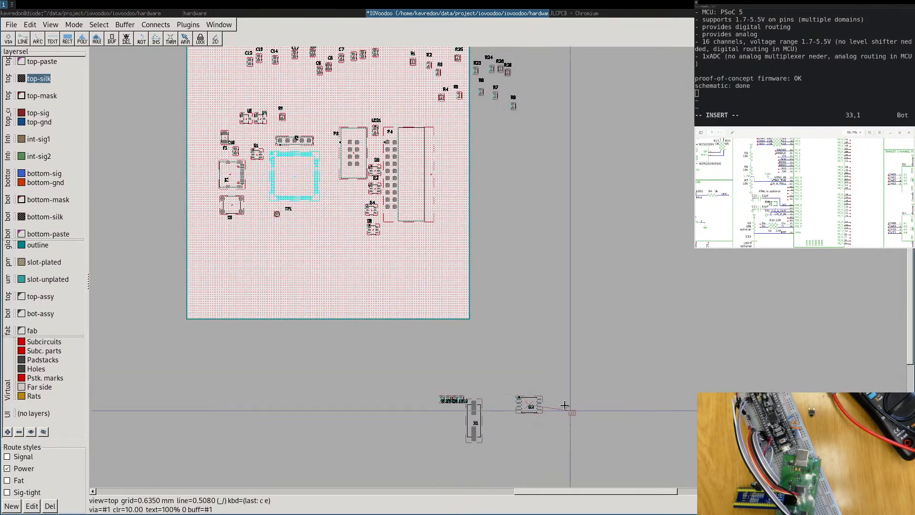
drag(529, 388, 268, 266)
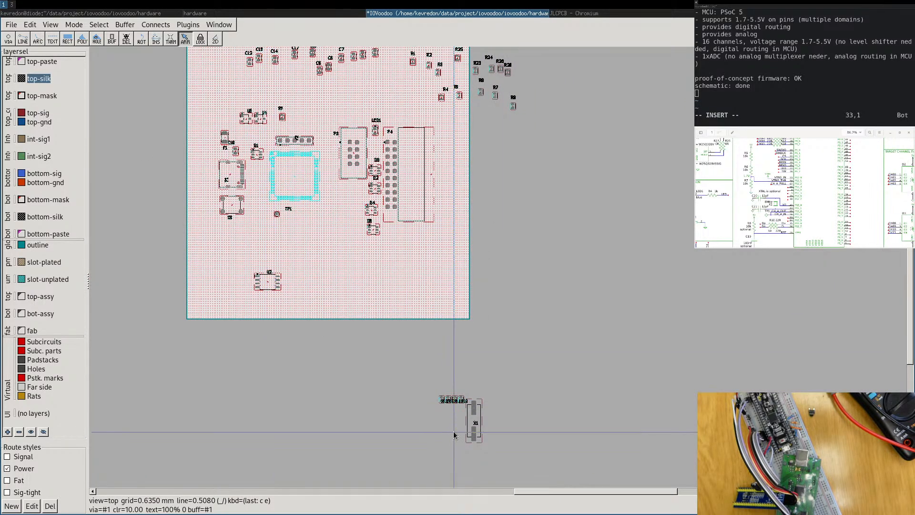
drag(478, 424, 331, 286)
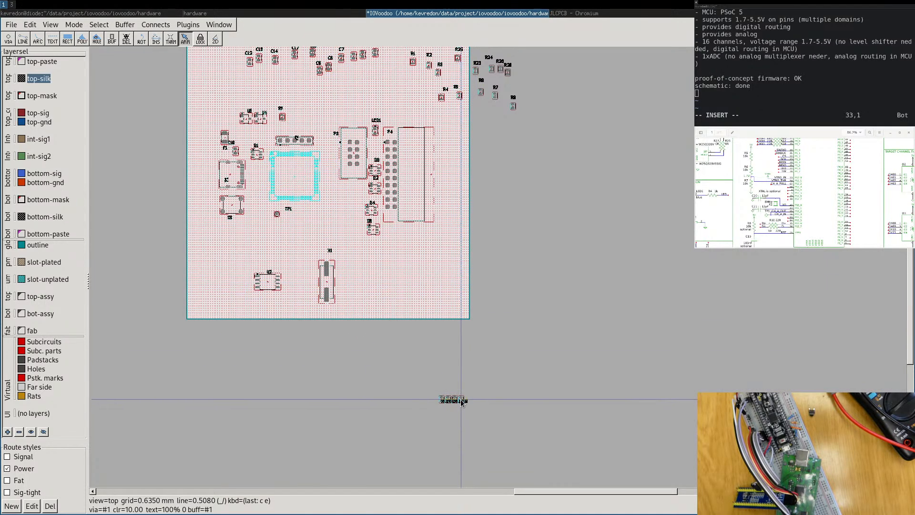
Move R10 and R11 with their labels from the row below the board to outside its right edge, below R6 and R7.
scroll(465, 403, up, 1)
drag(469, 402, 525, 91)
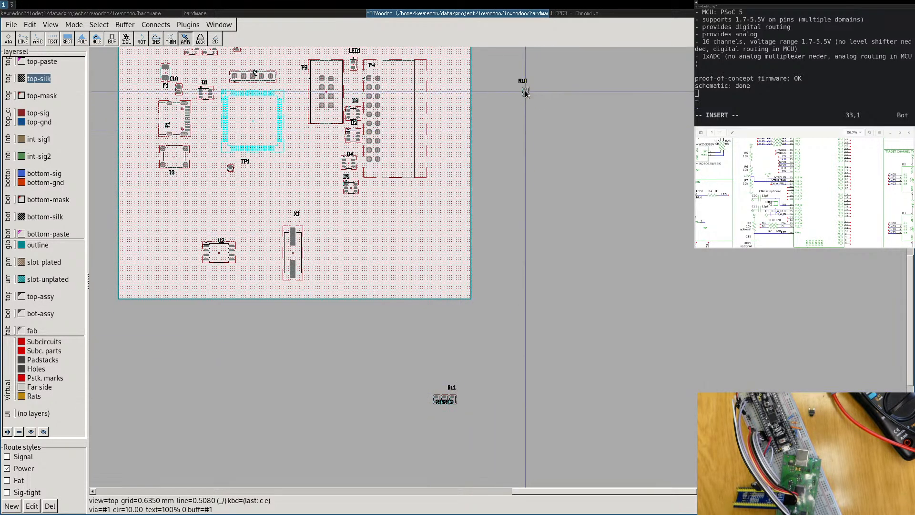
right_drag(525, 91, 542, 298)
drag(543, 301, 518, 260)
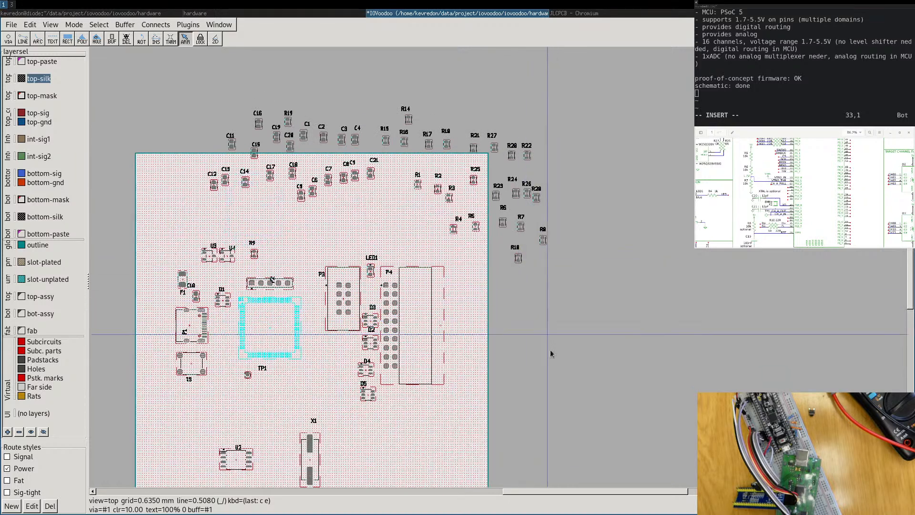
right_drag(547, 446, 594, 282)
drag(511, 444, 545, 90)
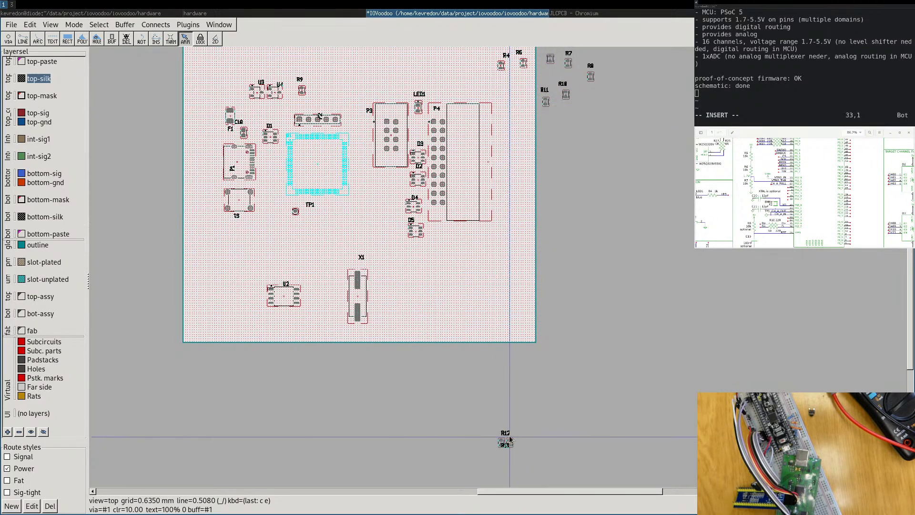
Move the remaining resistors R12 and R13 with their labels to outside the board's right edge, below R11 and R10.
drag(514, 445, 589, 130)
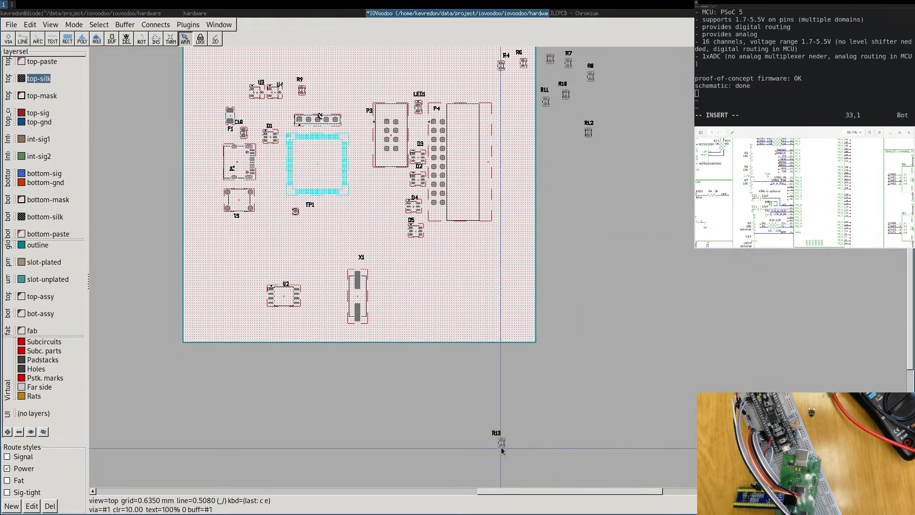
drag(501, 445, 563, 133)
middle_drag(578, 189, 700, 324)
scroll(556, 400, up, 3)
middle_drag(342, 304, 222, 478)
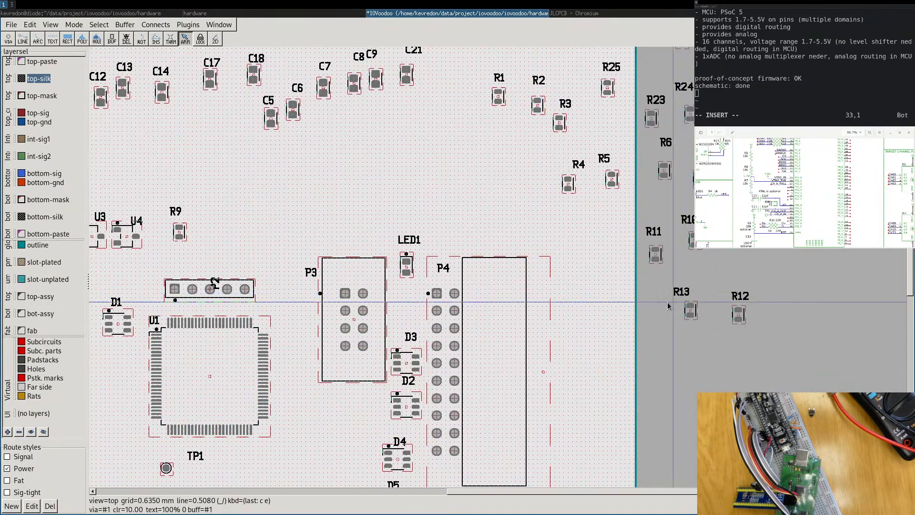
Try X1 below and beside U1, and settle it in the board's lower area to the right of U2.
scroll(494, 433, down, 3)
middle_drag(494, 433, 442, 276)
scroll(455, 260, up, 5)
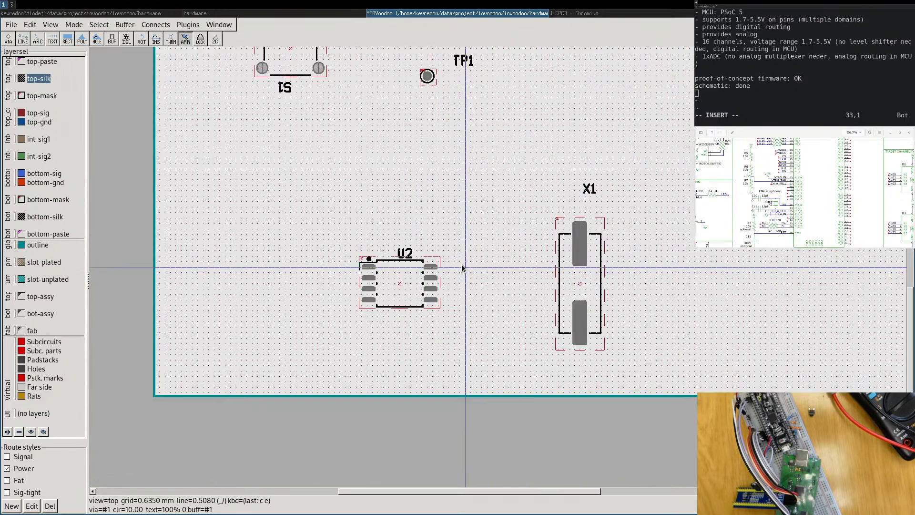
drag(581, 284, 516, 141)
scroll(515, 143, down, 4)
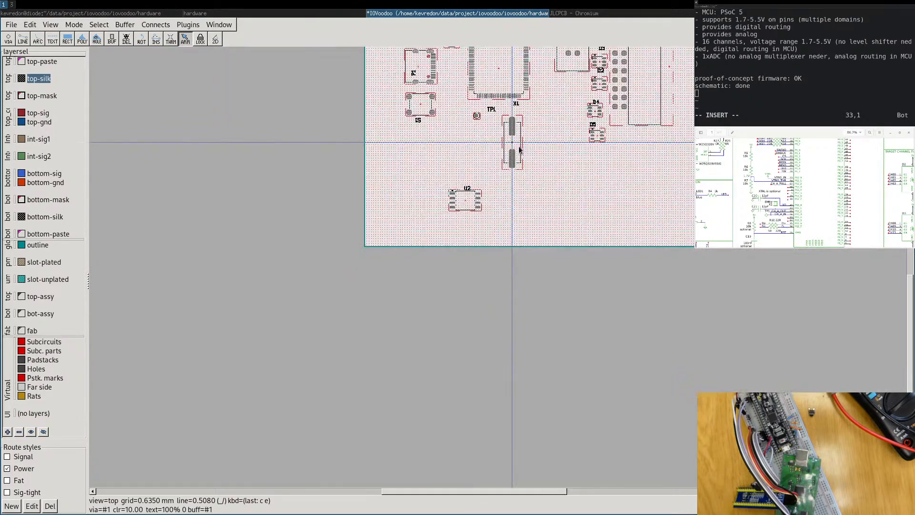
middle_drag(519, 146, 497, 327)
mouse_move(475, 319)
mouse_down()
mouse_move(477, 219)
mouse_move(479, 253)
mouse_move(507, 247)
mouse_up()
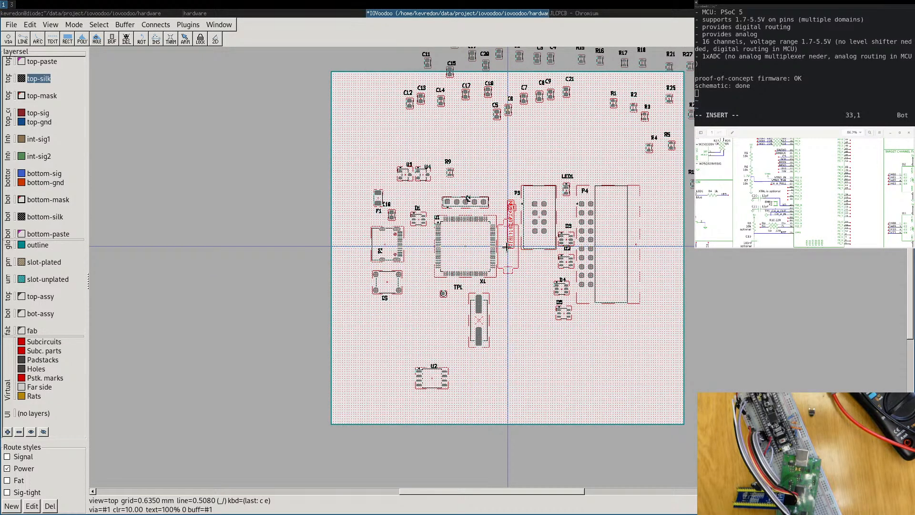
drag(506, 246, 507, 369)
scroll(496, 310, up, 3)
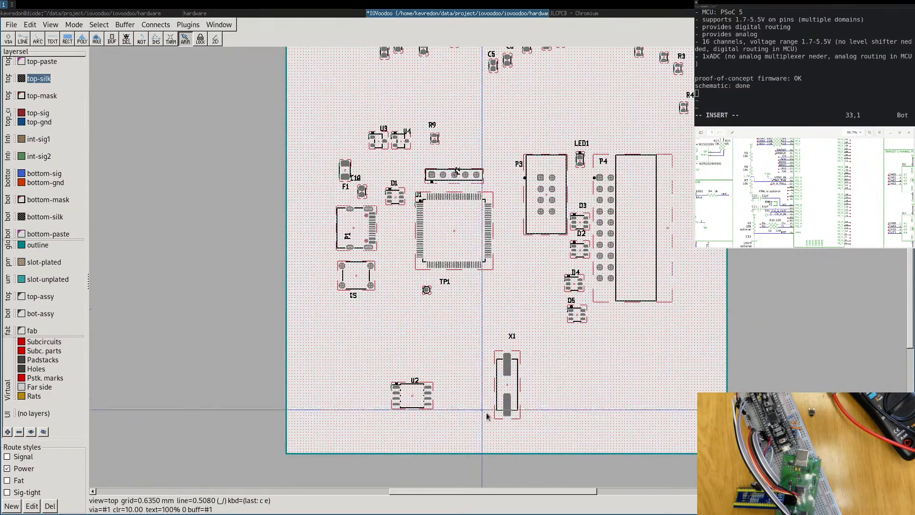
scroll(492, 312, down, 2)
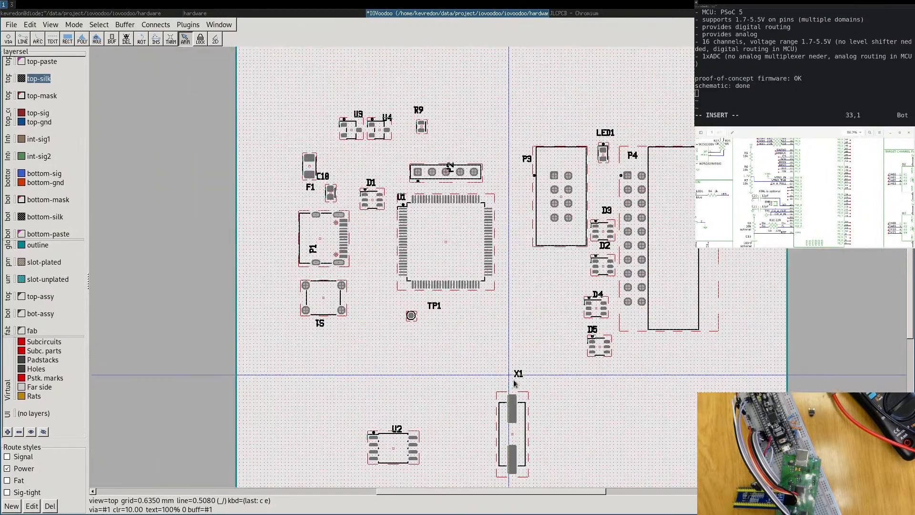
scroll(546, 362, up, 1)
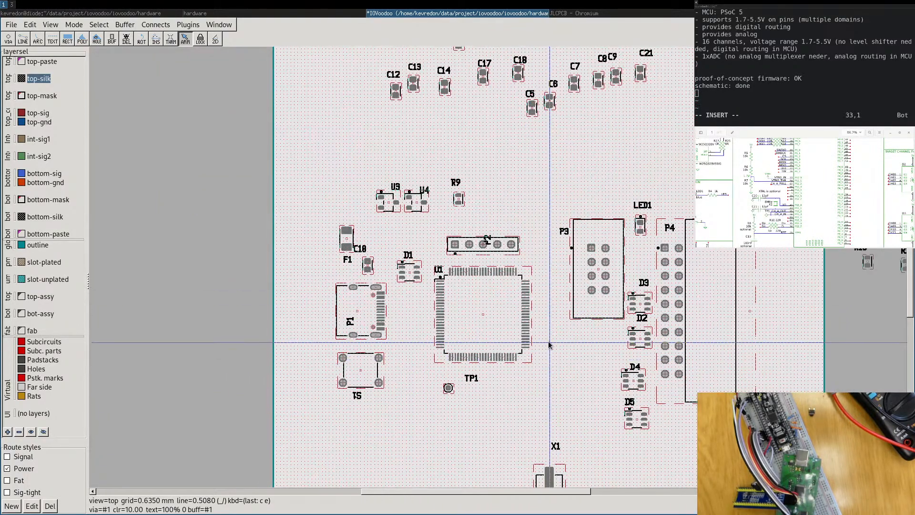
scroll(548, 339, up, 1)
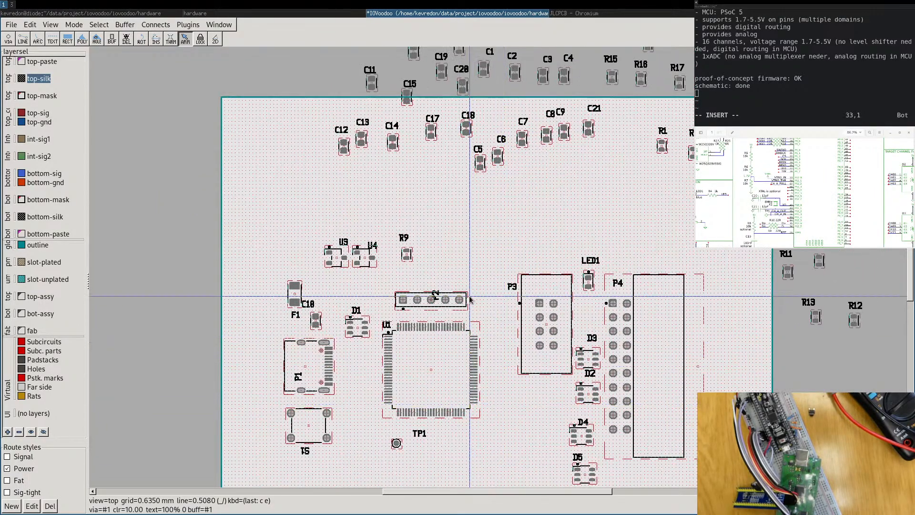
scroll(422, 312, up, 3)
scroll(478, 290, down, 3)
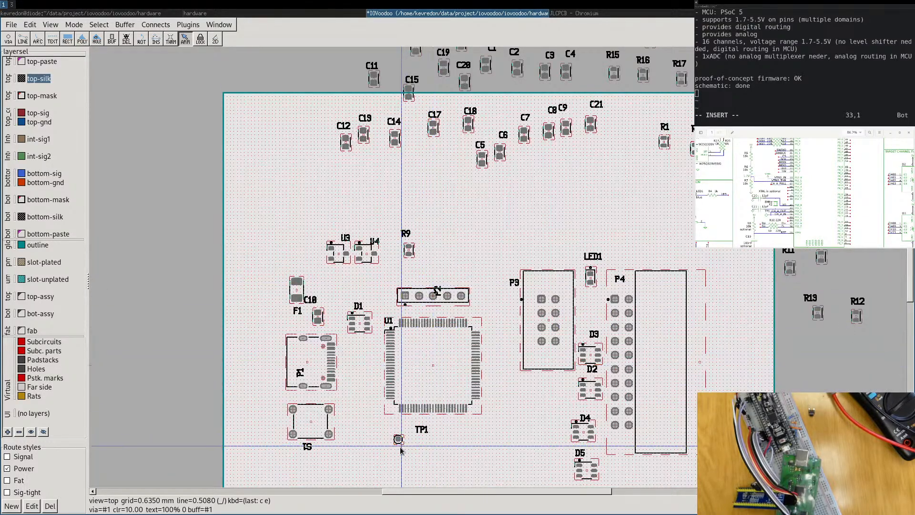
Move resistors R9 and R10 with their labels into the gap between P1 and U1, with R10 below R9.
scroll(427, 398, down, 1)
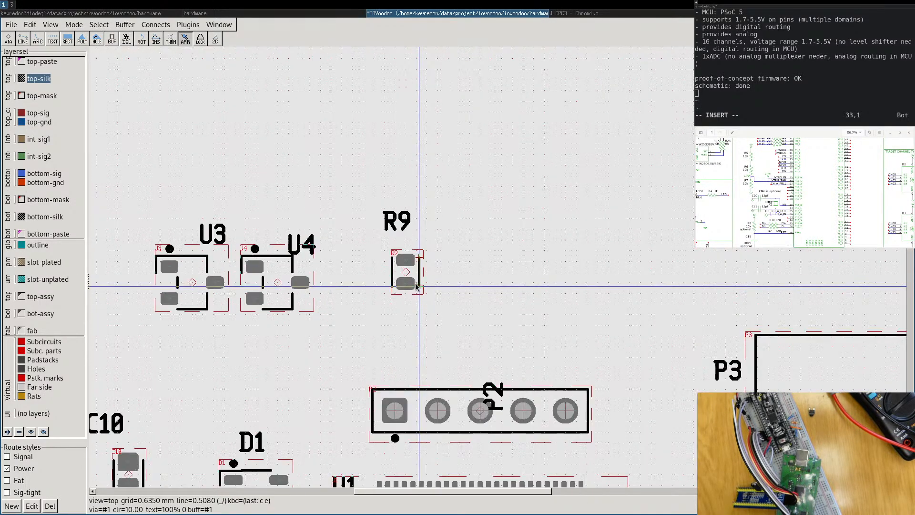
scroll(410, 279, up, 3)
drag(408, 271, 312, 389)
scroll(350, 448, up, 1)
scroll(341, 364, down, 2)
middle_drag(344, 388, 418, 180)
drag(390, 163, 356, 357)
scroll(491, 329, down, 3)
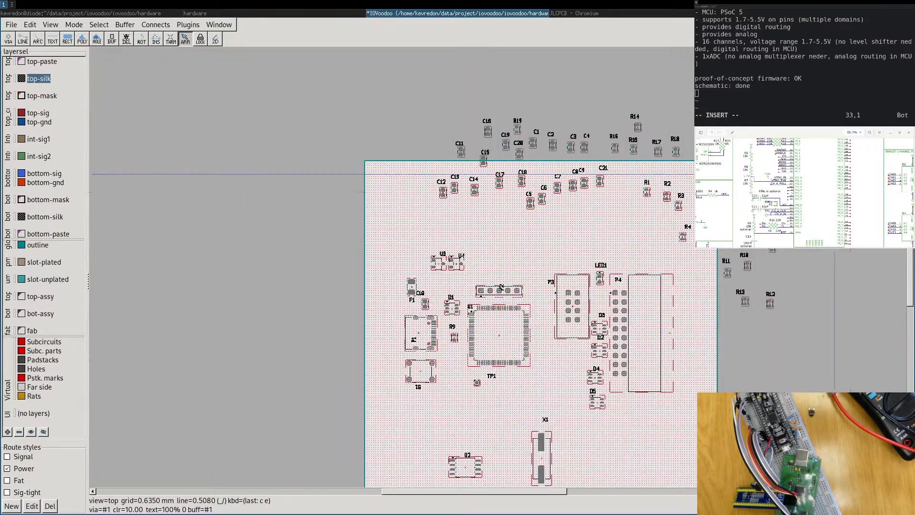
drag(747, 267, 454, 358)
scroll(454, 359, up, 1)
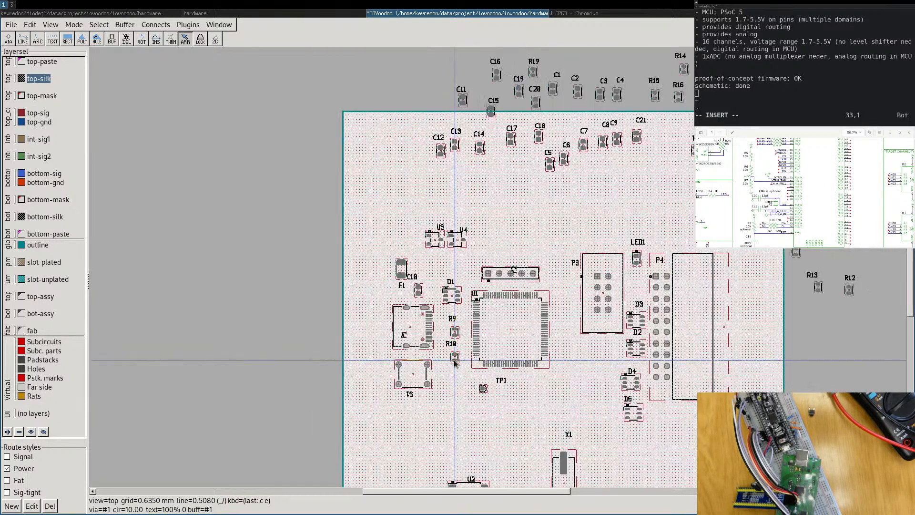
Select R9 and R10 and add rat lines for the selected parts only.
scroll(454, 332, up, 4)
click(453, 332)
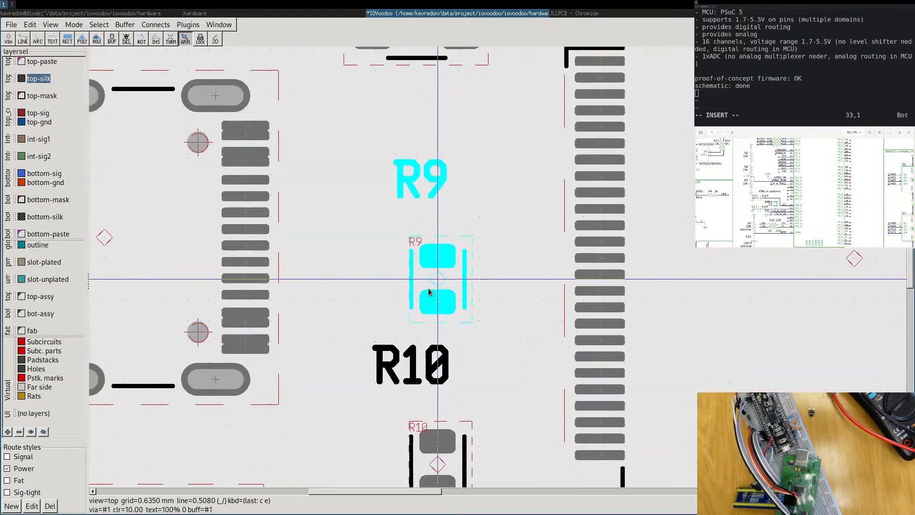
shift+click(438, 461)
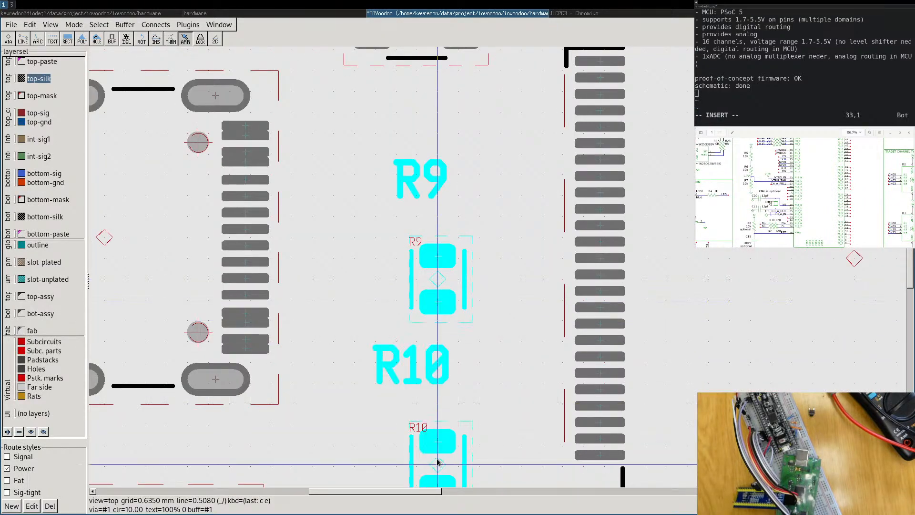
click(156, 25)
mouse_move(165, 44)
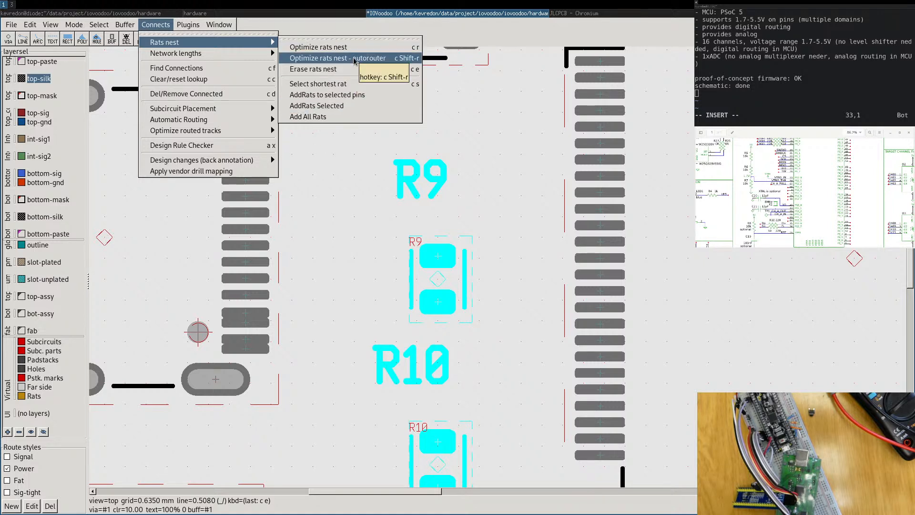
click(333, 105)
scroll(541, 317, down, 2)
scroll(541, 317, down, 1)
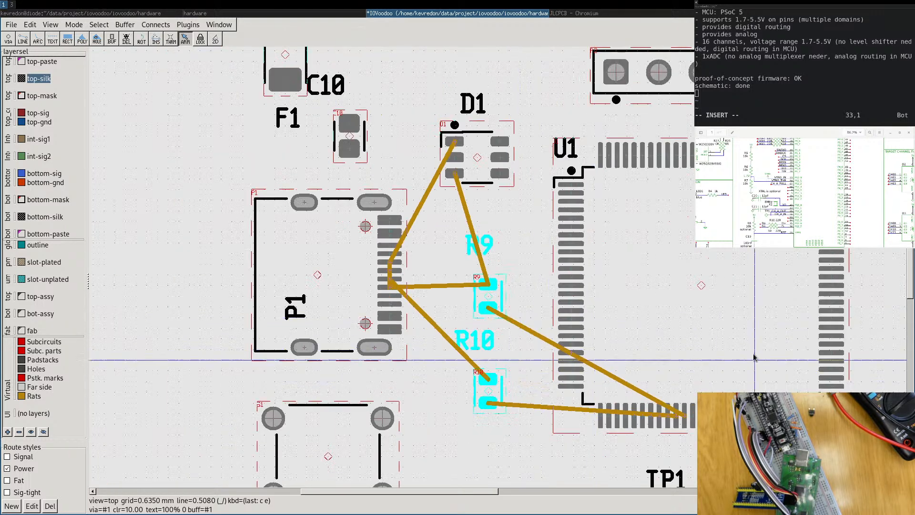
Select U1 and rotate it three quarter turns so its USB data pins face R9 and R10.
click(701, 284)
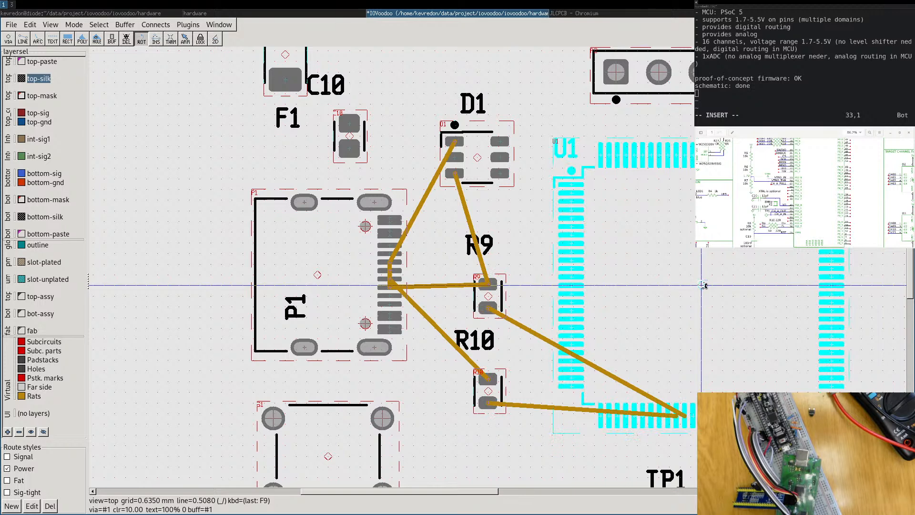
click(702, 285)
click(703, 285)
click(703, 286)
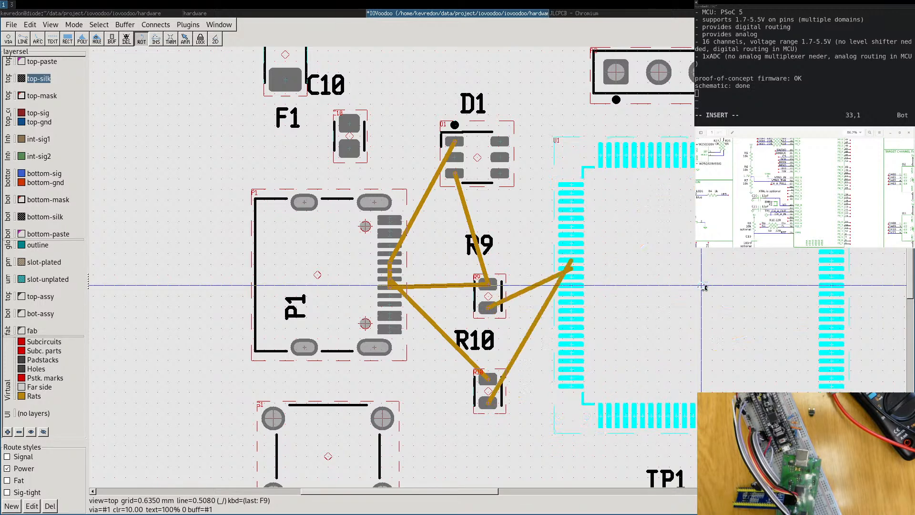
key(Escape)
Rotate R9 and R10 by a quarter turn each and stack R10 directly above R9.
click(490, 296)
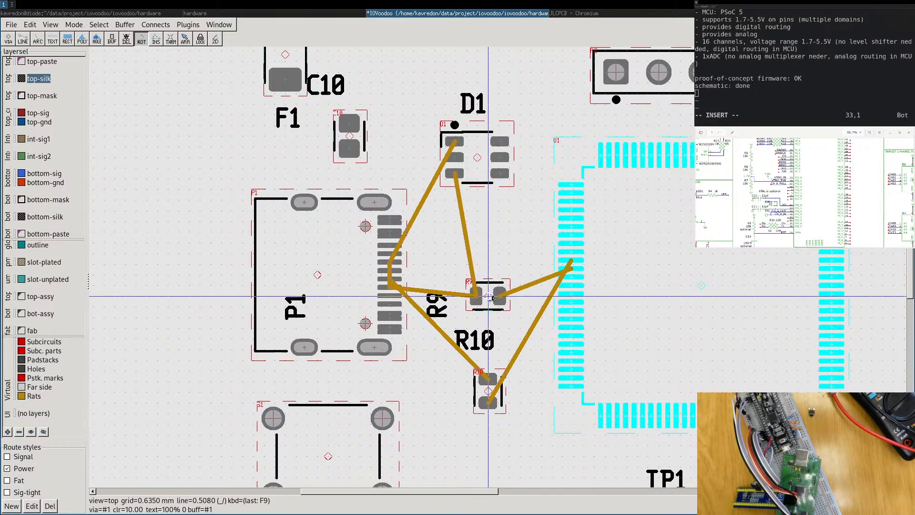
click(488, 390)
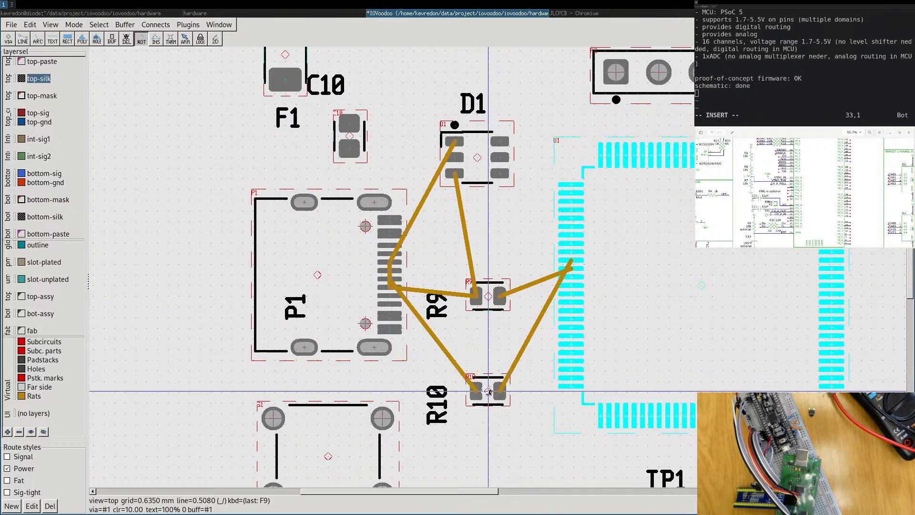
drag(486, 392, 487, 265)
scroll(446, 314, up, 1)
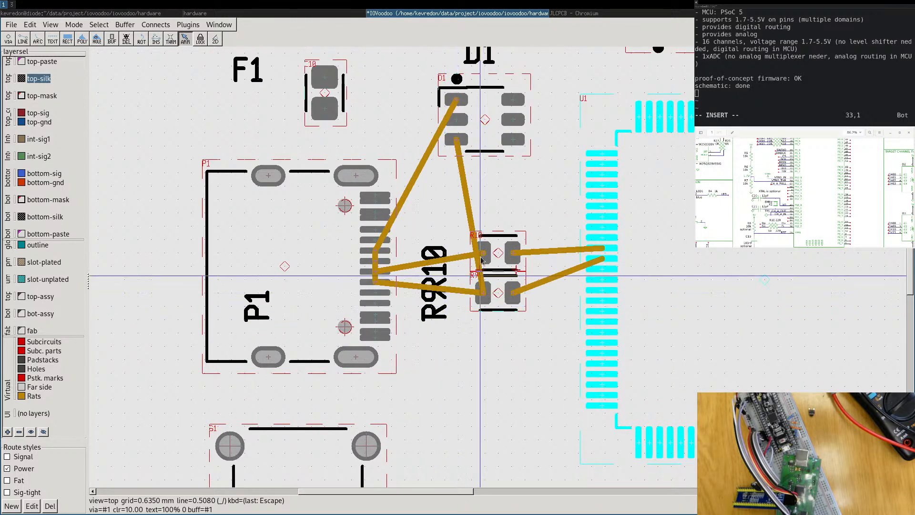
Space R10 upward from R9 and move D1 between connector P1 and the two resistors.
drag(484, 121, 498, 171)
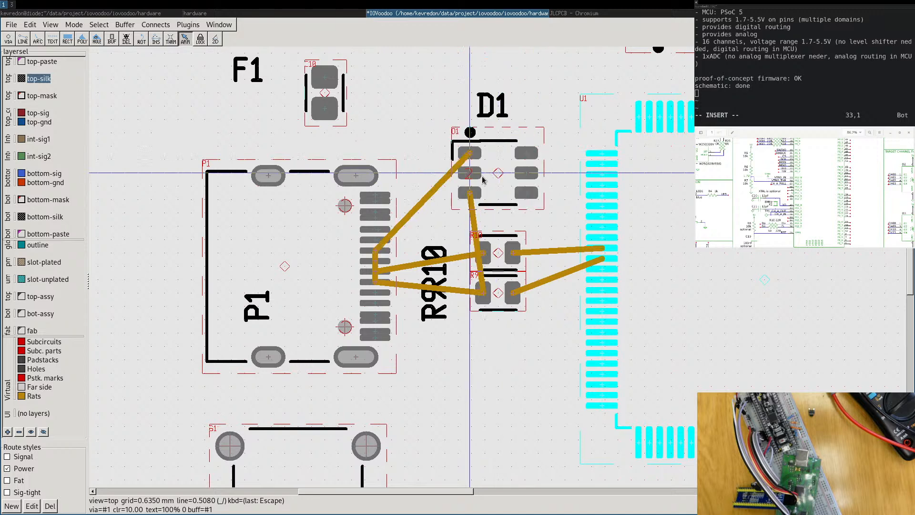
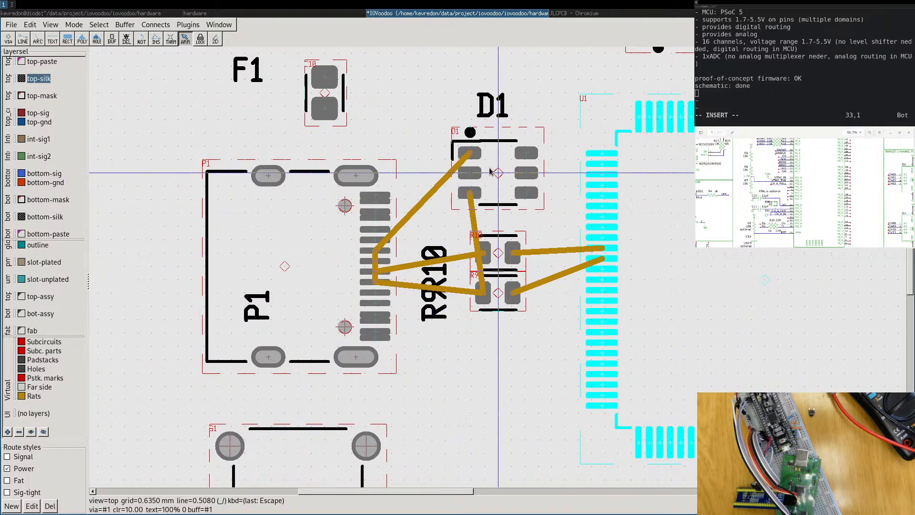
scroll(491, 252, down, 2)
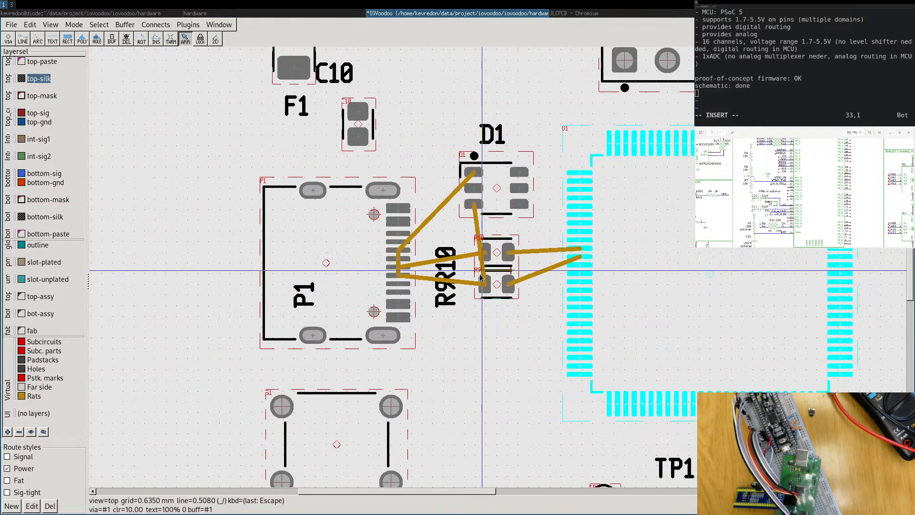
scroll(523, 223, up, 4)
drag(522, 222, 520, 169)
drag(519, 66, 414, 221)
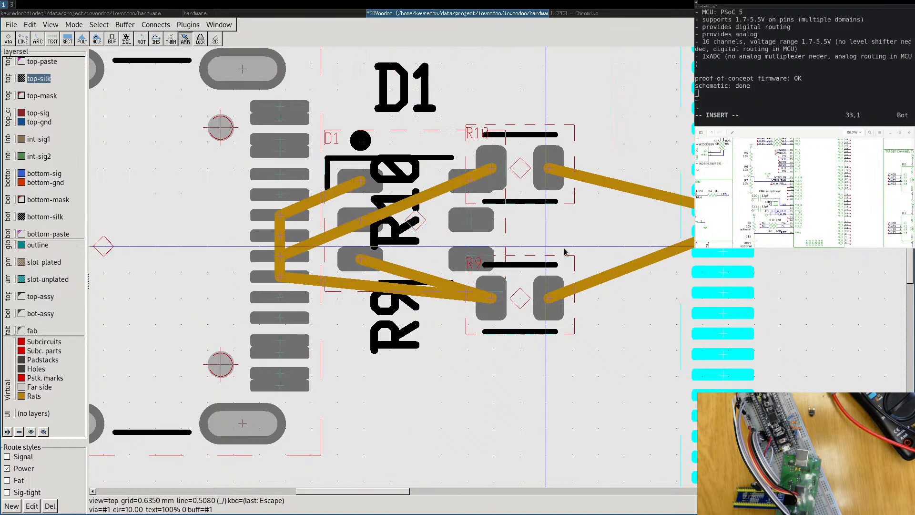
Shift R10 and R9 slightly towards U1 so they clear D1's outline.
scroll(493, 242, down, 6)
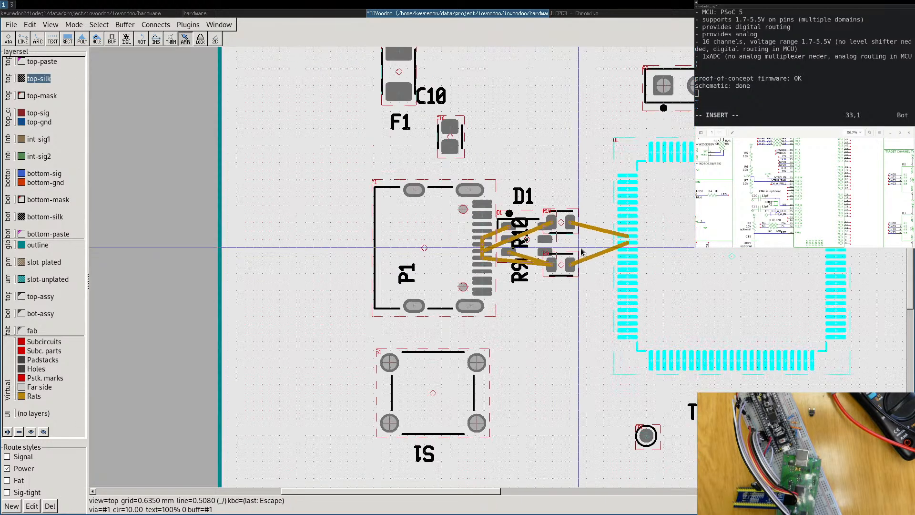
click(577, 222)
drag(571, 268, 584, 262)
Move U1 farther away from P1 to widen the space for D1, R9 and R10.
scroll(556, 265, up, 5)
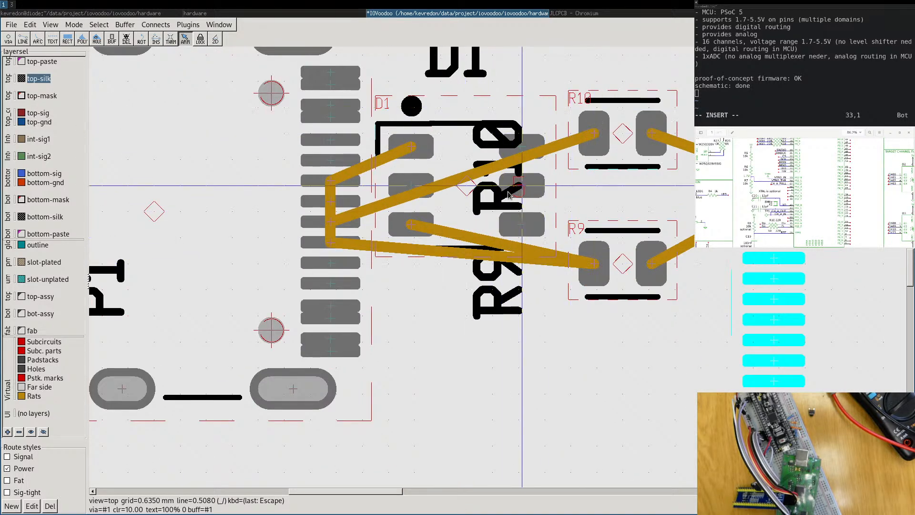
scroll(449, 158, down, 1)
scroll(449, 159, down, 1)
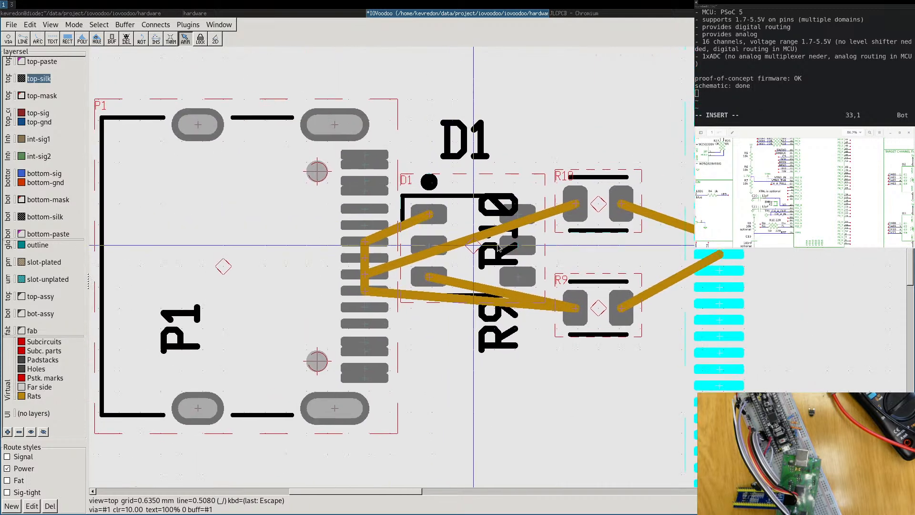
scroll(449, 162, down, 1)
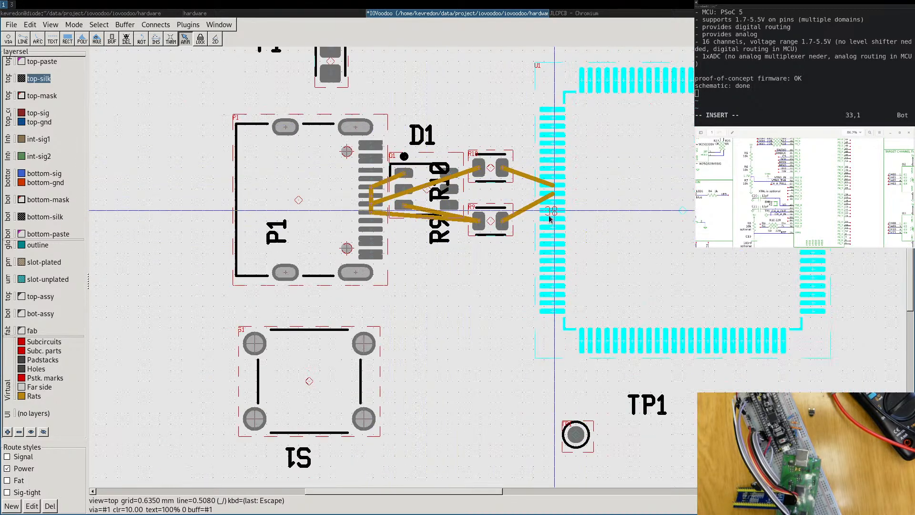
scroll(425, 237, up, 3)
middle_drag(424, 238, 374, 338)
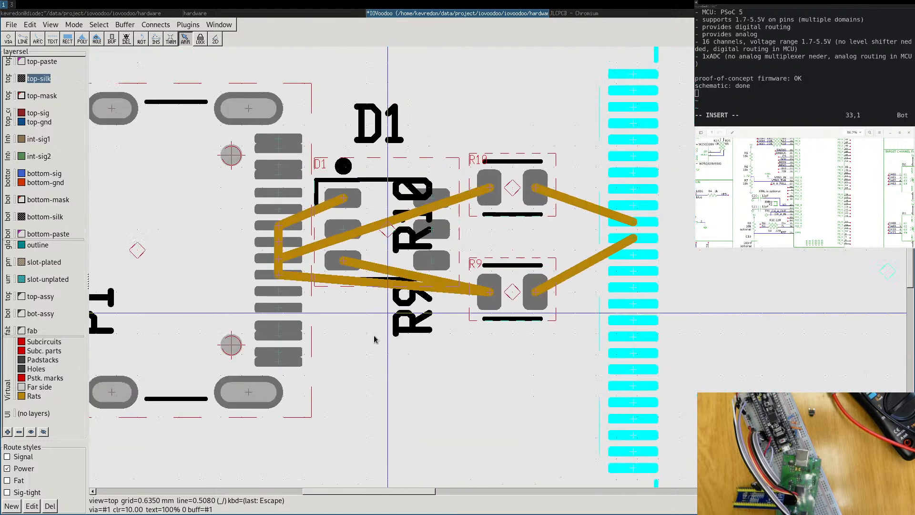
scroll(383, 312, down, 1)
scroll(383, 313, down, 1)
drag(694, 299, 733, 298)
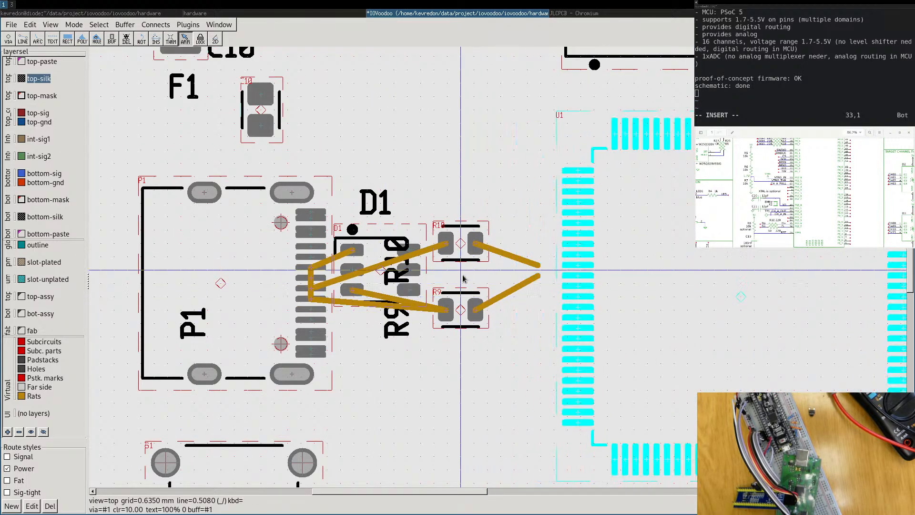
Shift R10, R9 and D1 closer to U1, and select D1's label.
drag(474, 245, 514, 245)
drag(475, 311, 500, 310)
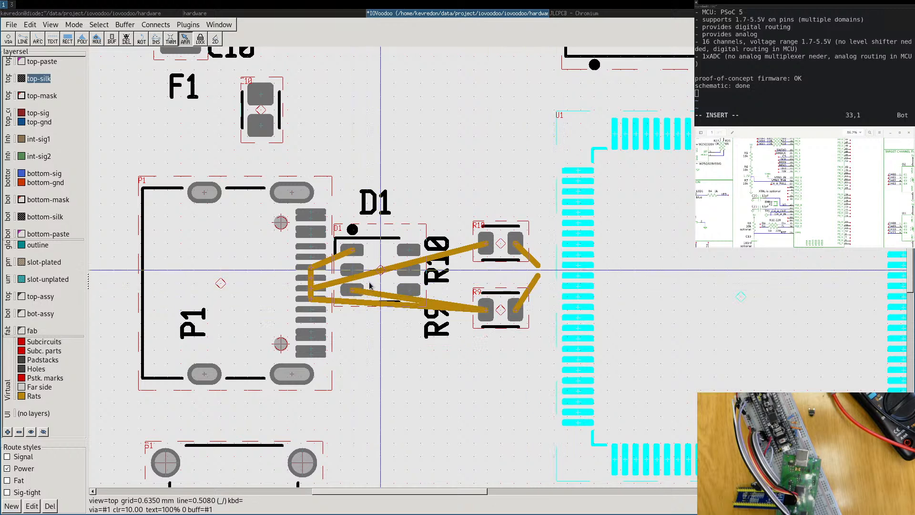
drag(385, 275, 433, 273)
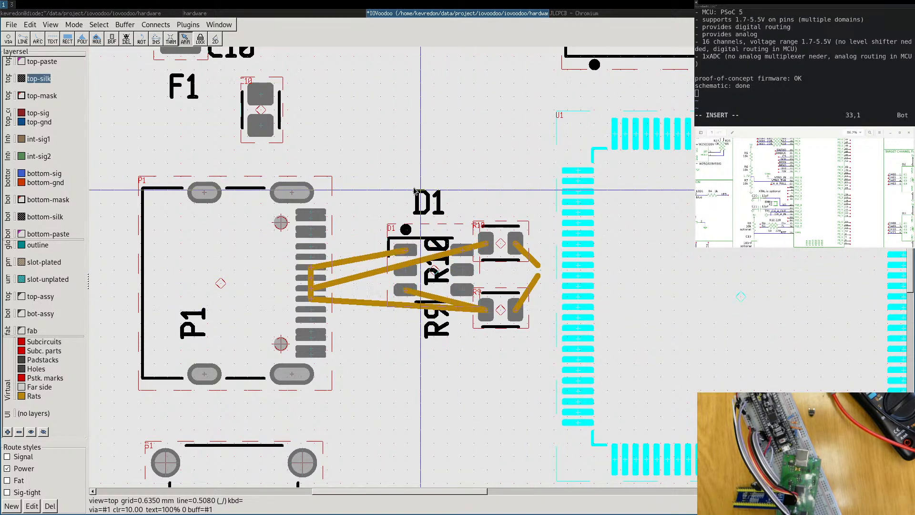
click(429, 205)
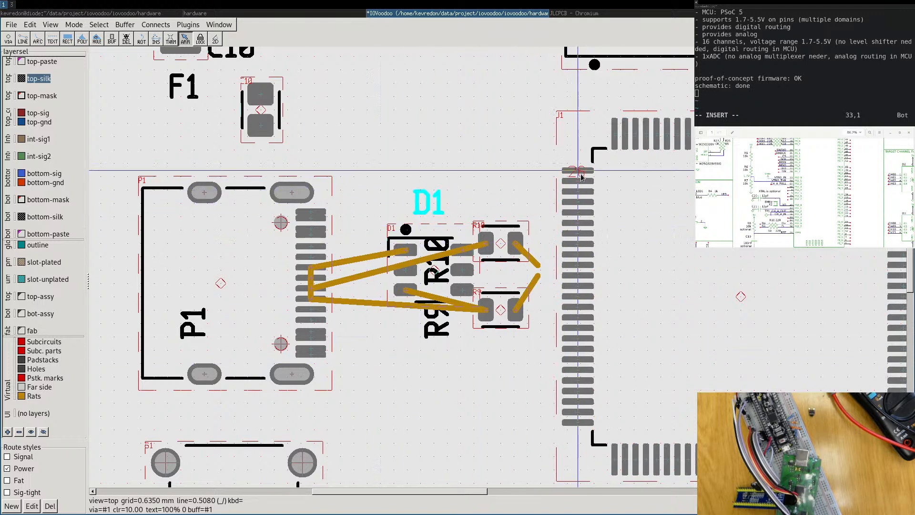
Nudge U1 slightly upward to line its pins up with R10 and R9.
scroll(577, 186, down, 3)
middle_drag(551, 136, 473, 156)
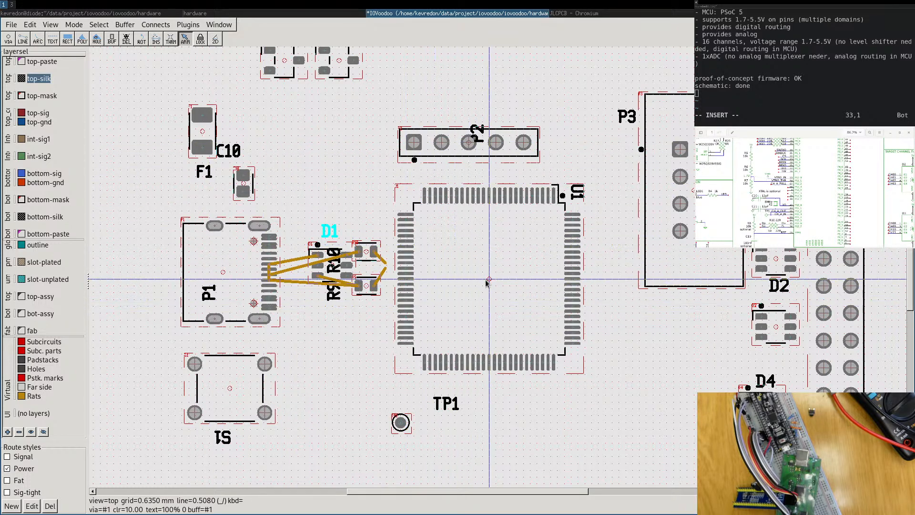
drag(489, 281, 488, 273)
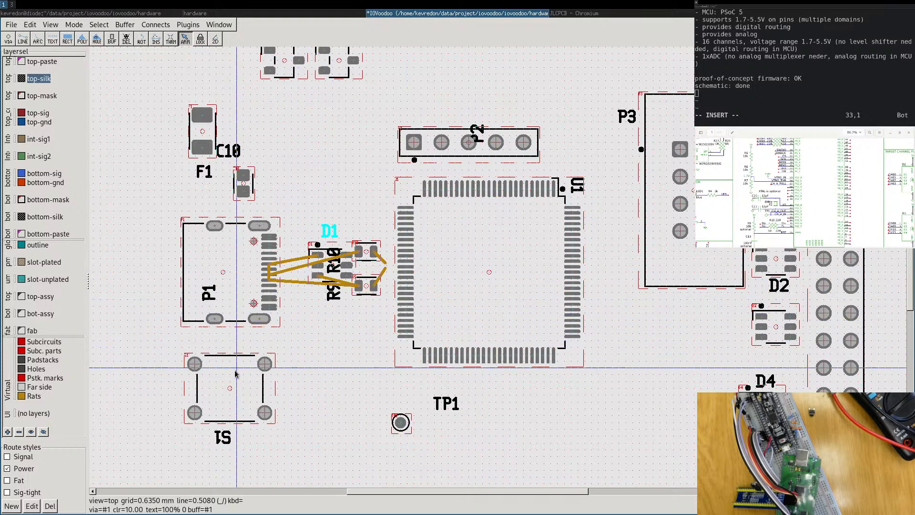
Set the grid size to 0.1 mm and check how it displays.
click(76, 26)
mouse_move(56, 28)
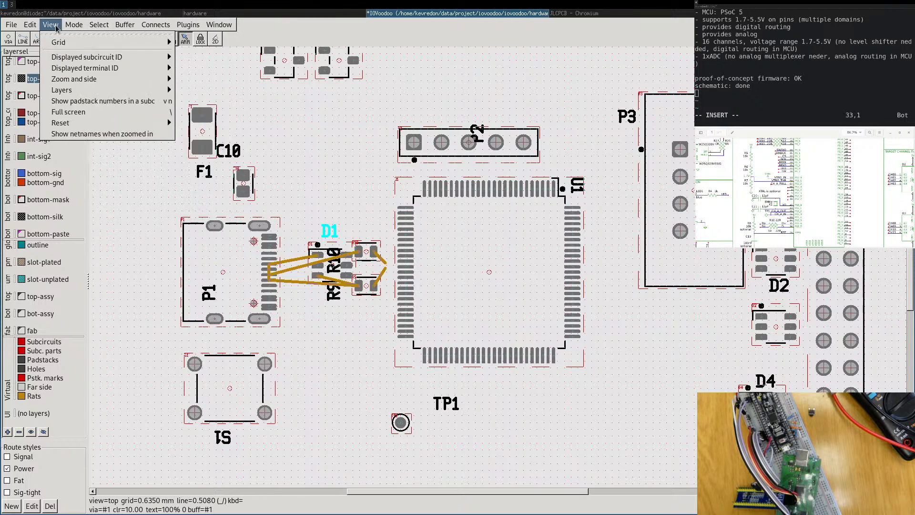
mouse_move(248, 69)
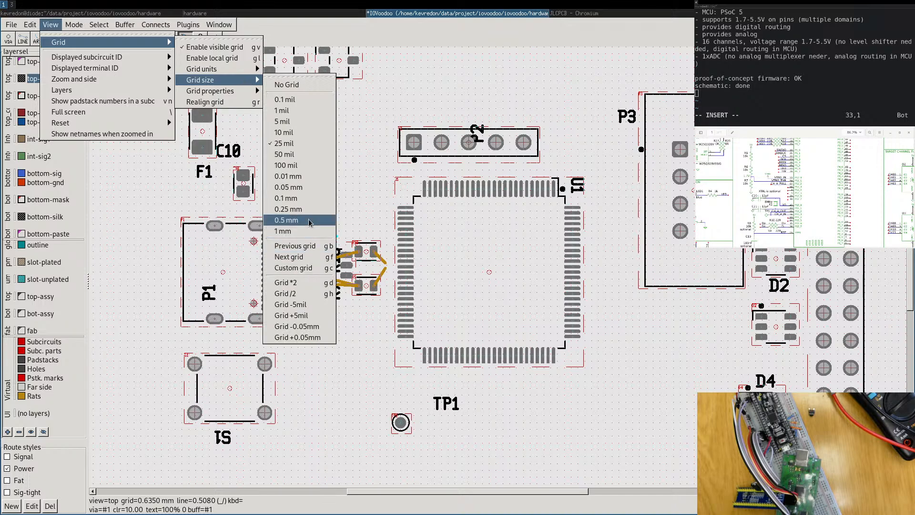
click(305, 198)
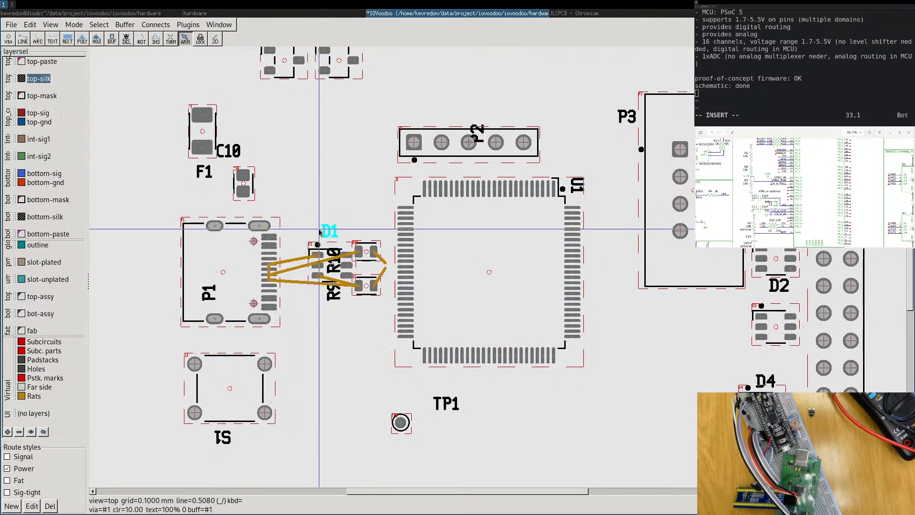
scroll(326, 235, up, 5)
scroll(326, 235, down, 5)
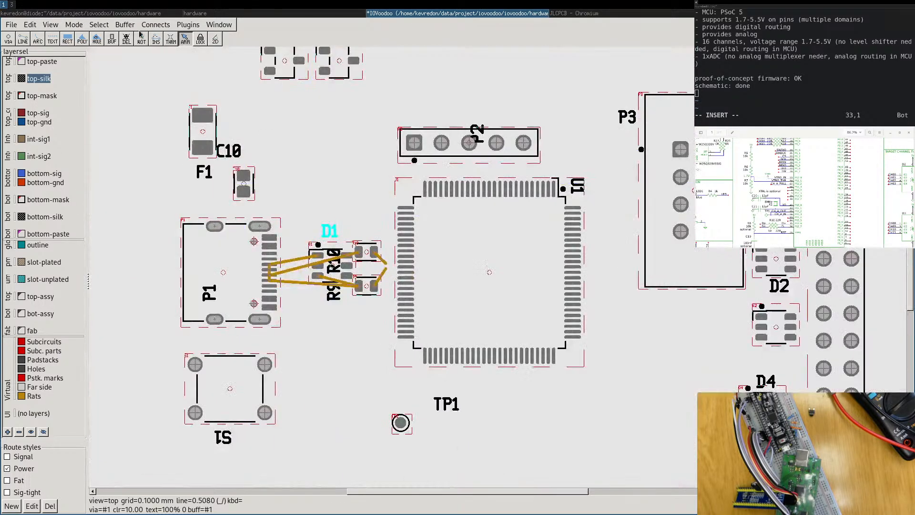
Set the grid size to 0.25 mm.
click(74, 25)
mouse_move(57, 27)
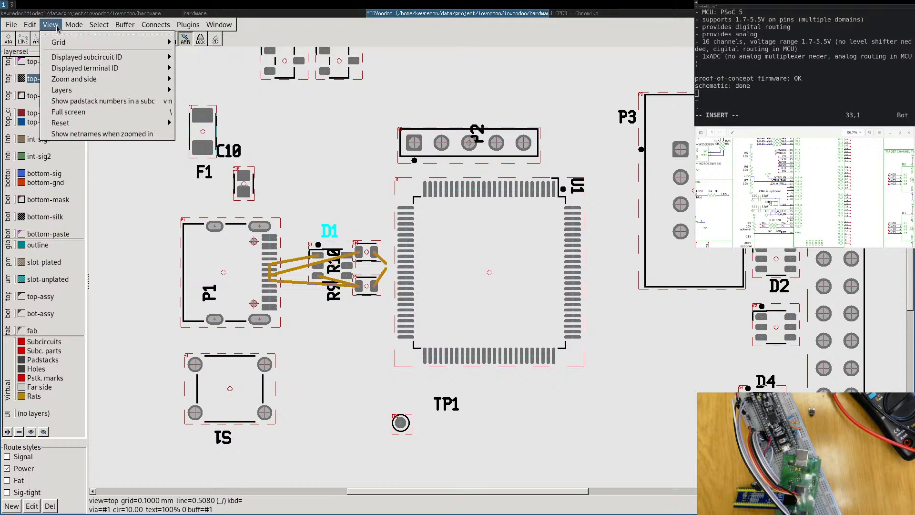
mouse_move(143, 42)
mouse_move(224, 79)
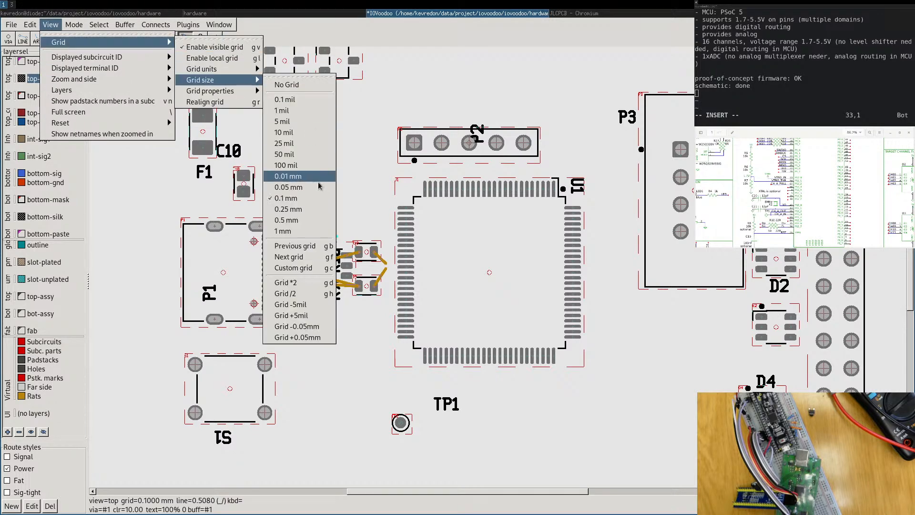
click(287, 209)
scroll(481, 279, up, 1)
scroll(481, 278, up, 1)
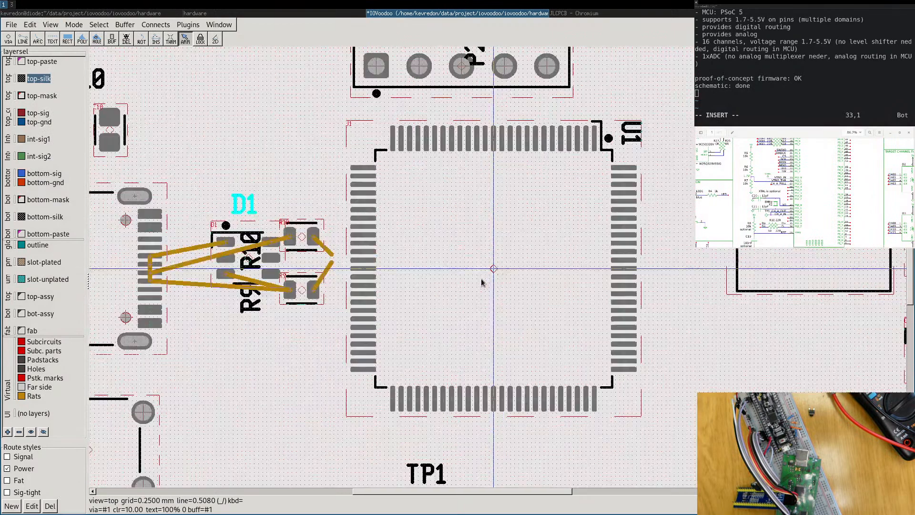
scroll(494, 273, down, 1)
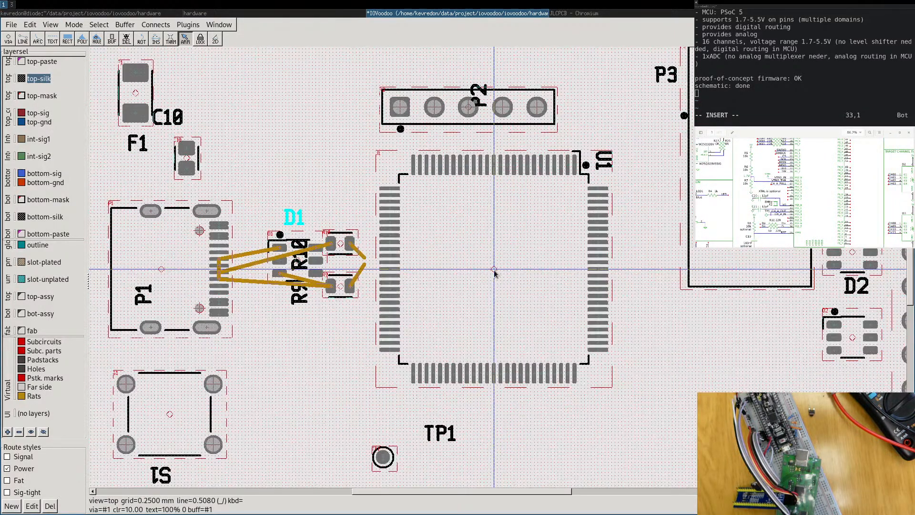
Realign the grid to the centre of U1.
scroll(495, 273, up, 2)
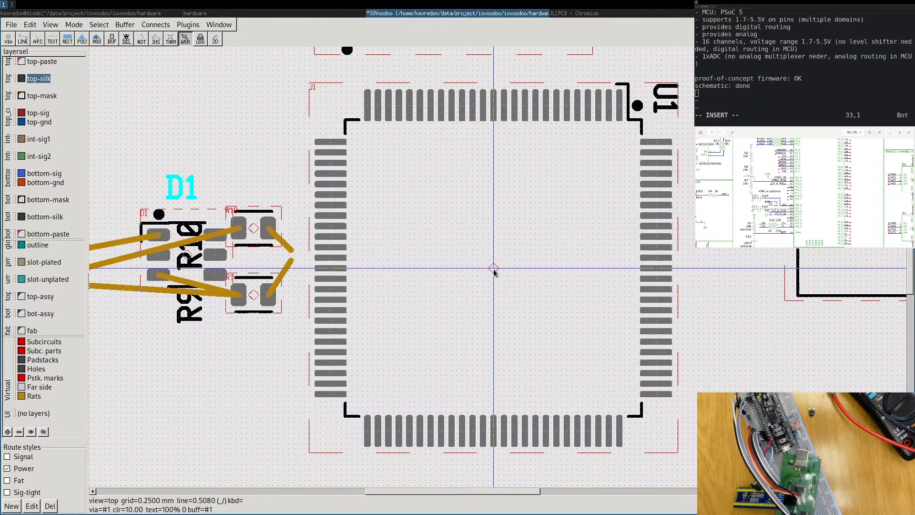
click(77, 25)
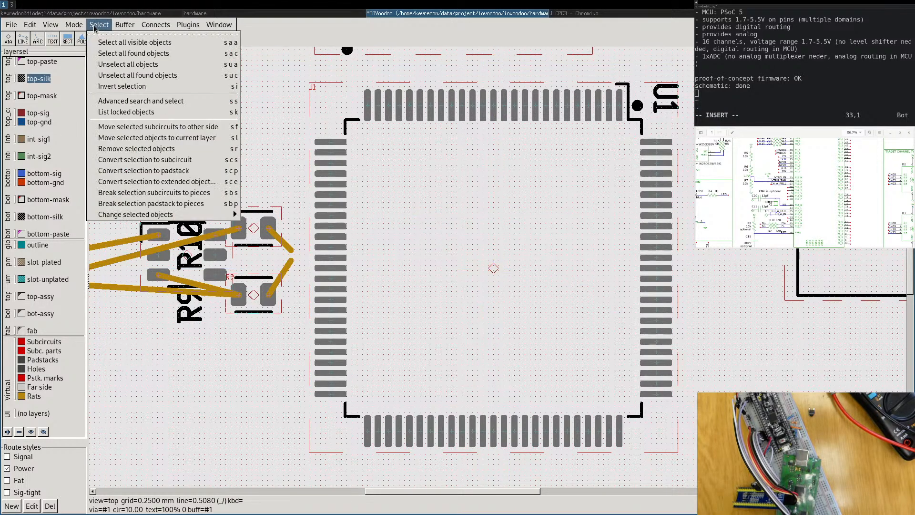
mouse_move(82, 43)
mouse_move(50, 25)
mouse_move(121, 42)
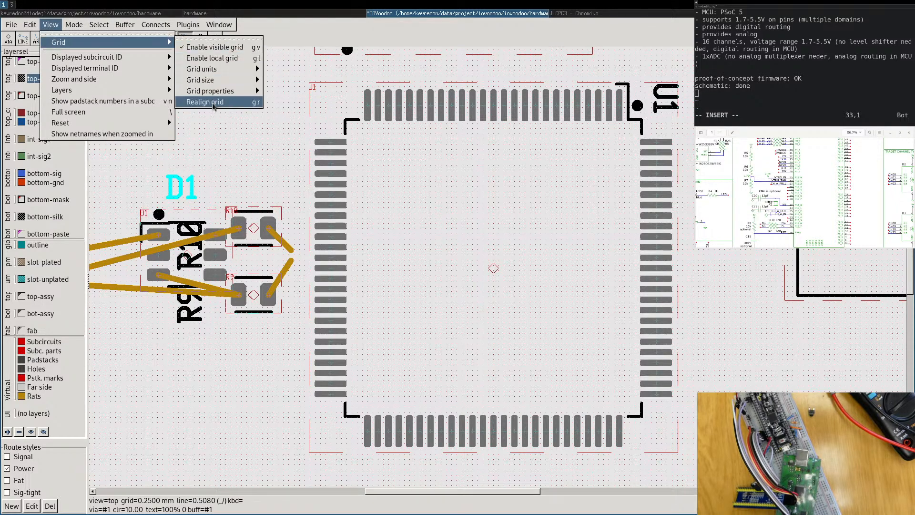
click(233, 57)
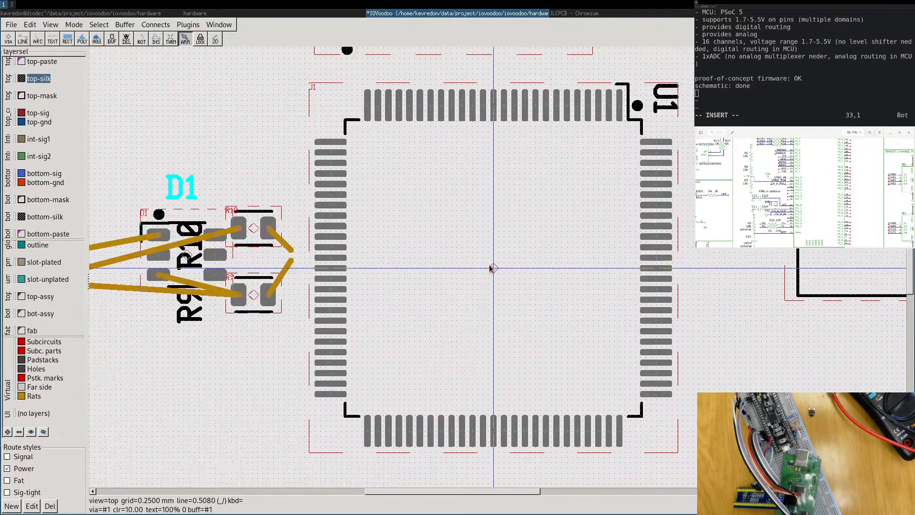
Move R10's label above its resistor and R9's label below its resistor, clear of D1.
scroll(490, 265, down, 3)
scroll(488, 267, up, 3)
right_drag(299, 268, 659, 271)
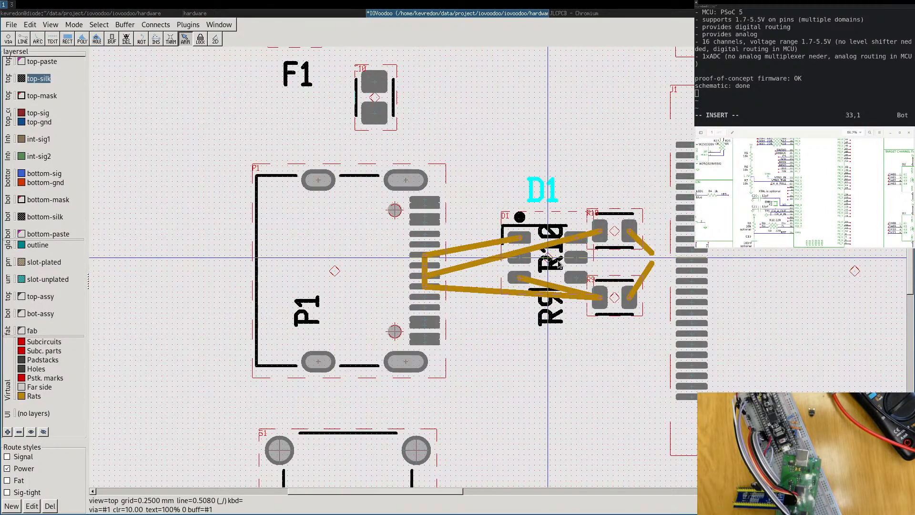
drag(547, 258, 599, 173)
drag(542, 315, 600, 350)
Shift D1 slightly toward P1 and downward, nudge R10, and move R9 down to widen the gap between the resistors.
drag(548, 258, 525, 282)
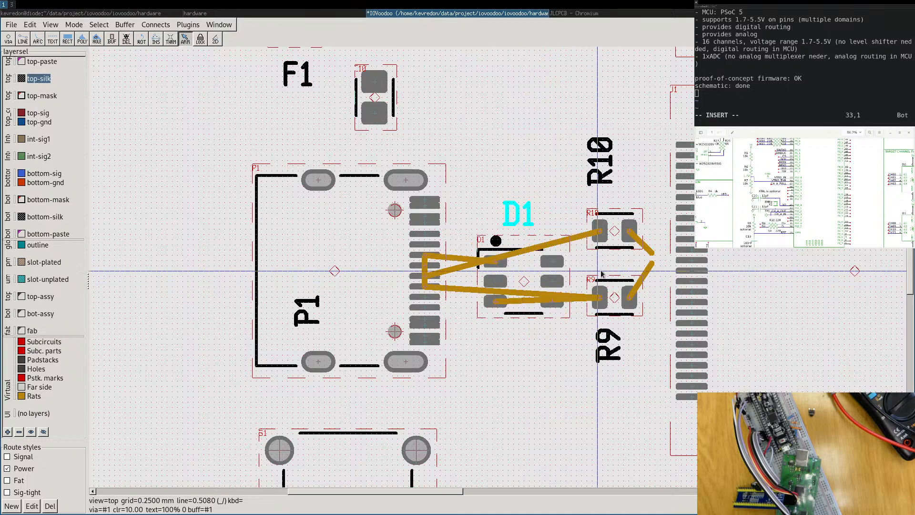
drag(613, 235, 612, 239)
drag(614, 297, 608, 318)
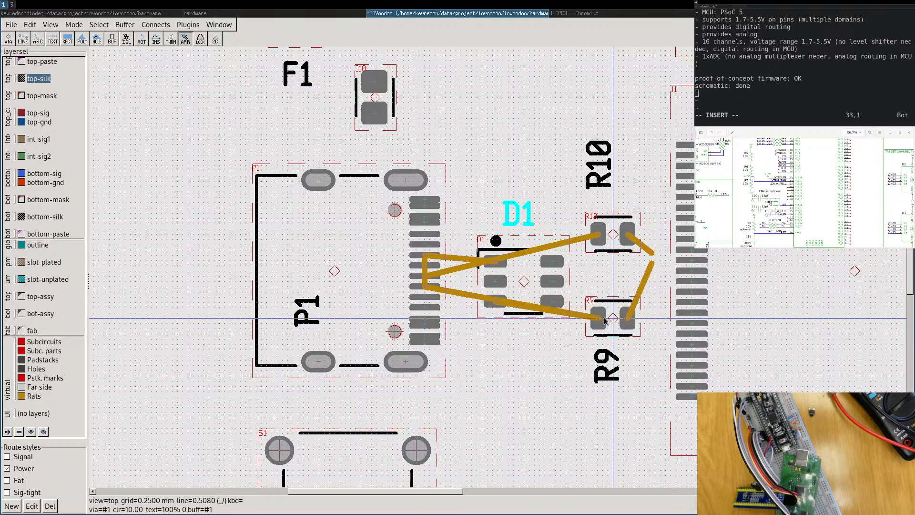
mouse_move(522, 281)
mouse_down()
mouse_move(524, 266)
mouse_move(529, 275)
mouse_up()
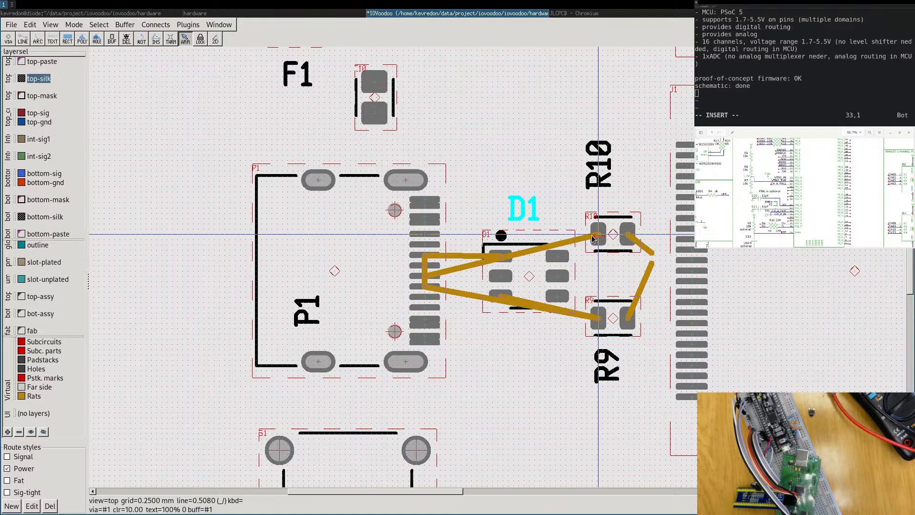
Select the five-pin header P2 above U1.
scroll(592, 232, down, 3)
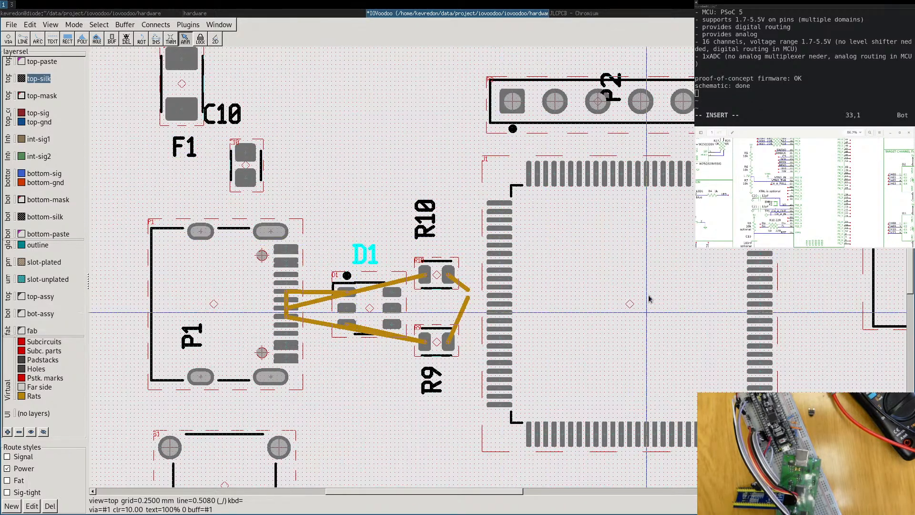
click(644, 100)
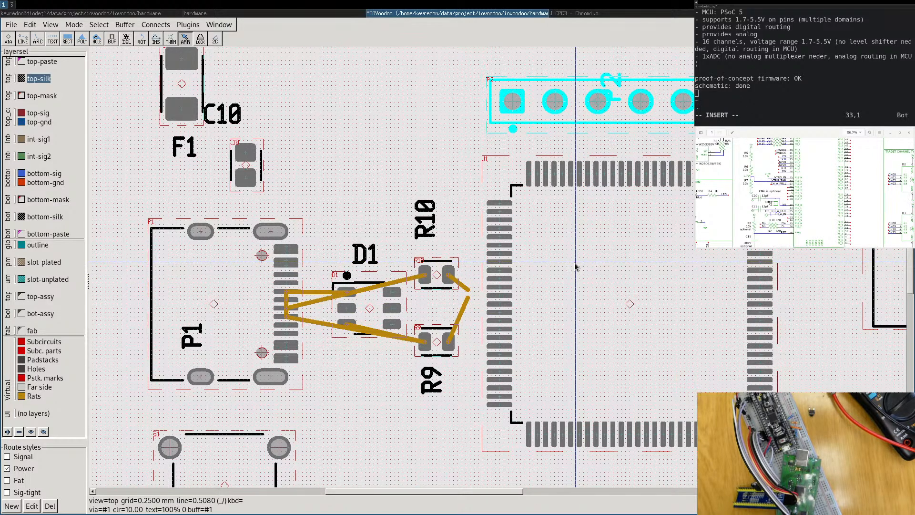
scroll(563, 261, up, 4)
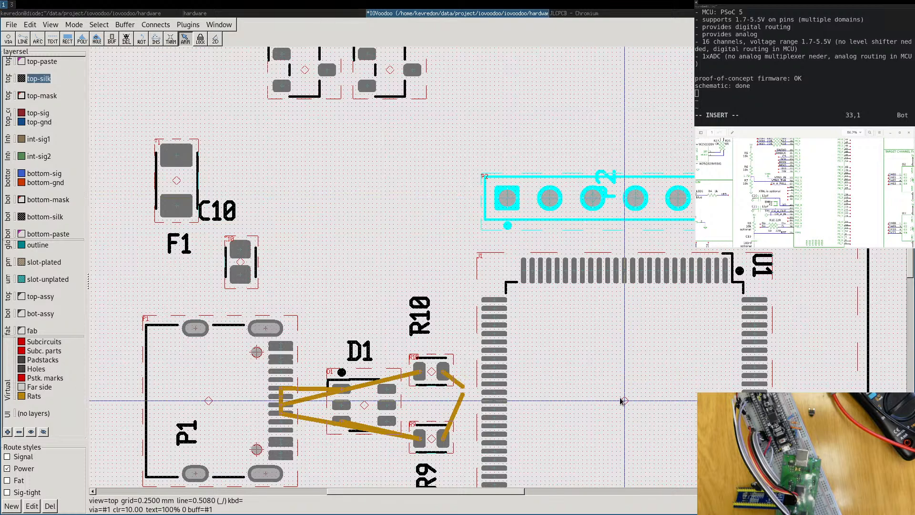
Switch to the file manager and open CY8CKIT-059_Schematics.pdf from the project's doc folder in a new tab.
click(233, 13)
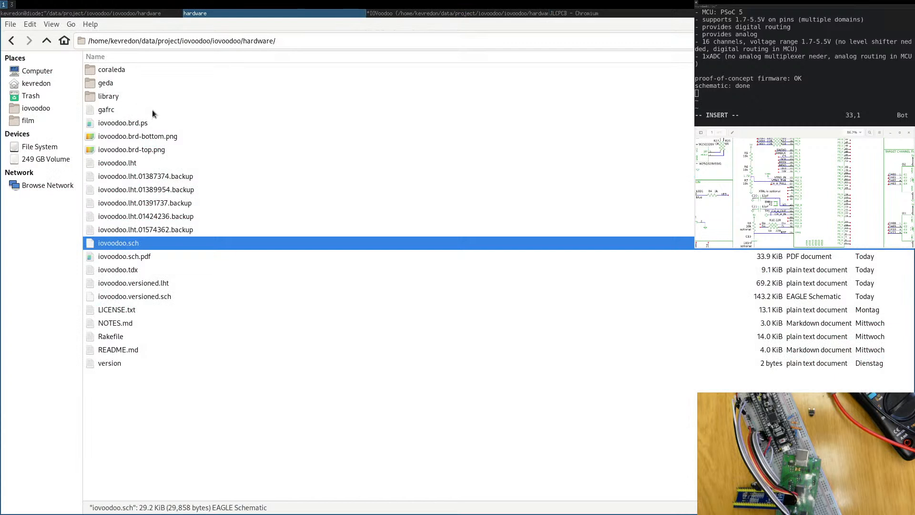
key(ctrl+t)
click(46, 41)
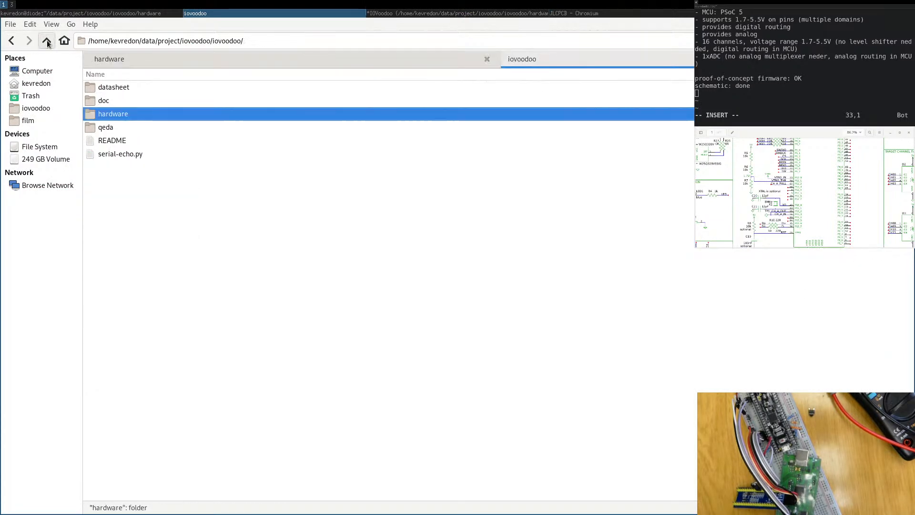
double_click(111, 99)
double_click(178, 209)
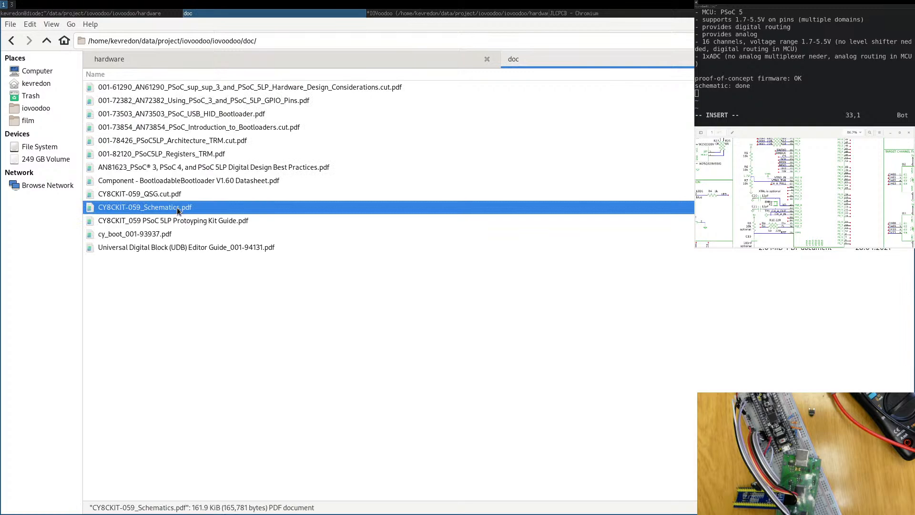
Examine the program/debug header J5 on page 2 and trace PROG_SWDIO around the PSoC 5LP target device.
scroll(358, 359, down, 10)
scroll(359, 359, right, 4)
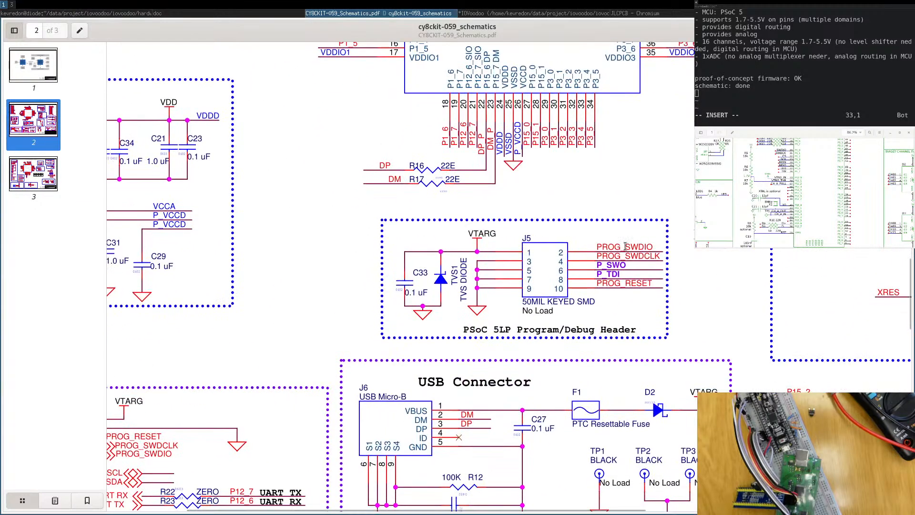
double_click(625, 246)
scroll(456, 309, up, 8)
scroll(457, 309, left, 6)
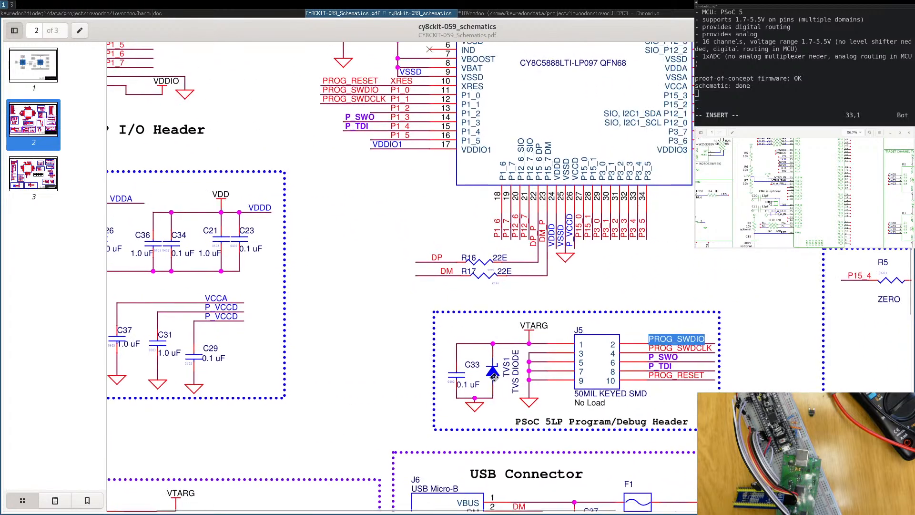
scroll(319, 190, up, 4)
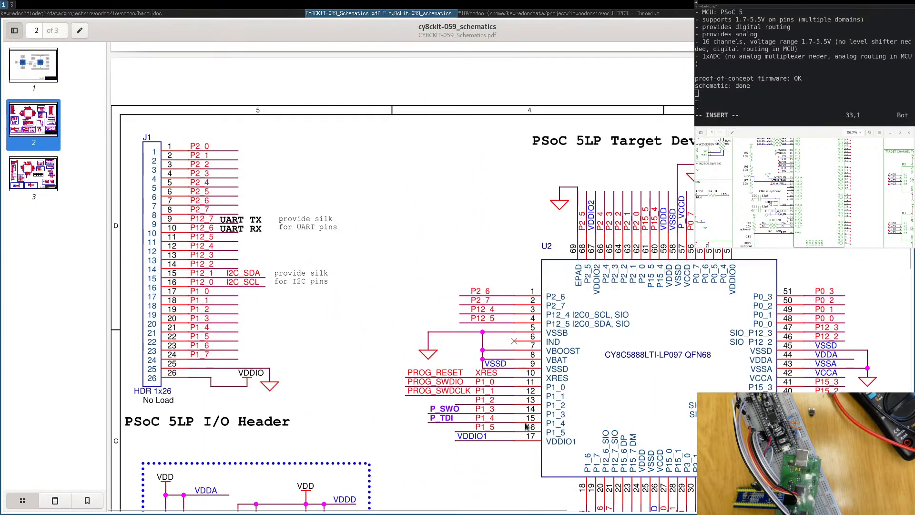
scroll(229, 247, down, 3)
scroll(229, 247, right, 6)
scroll(229, 247, down, 2)
scroll(229, 247, right, 6)
scroll(404, 366, up, 5)
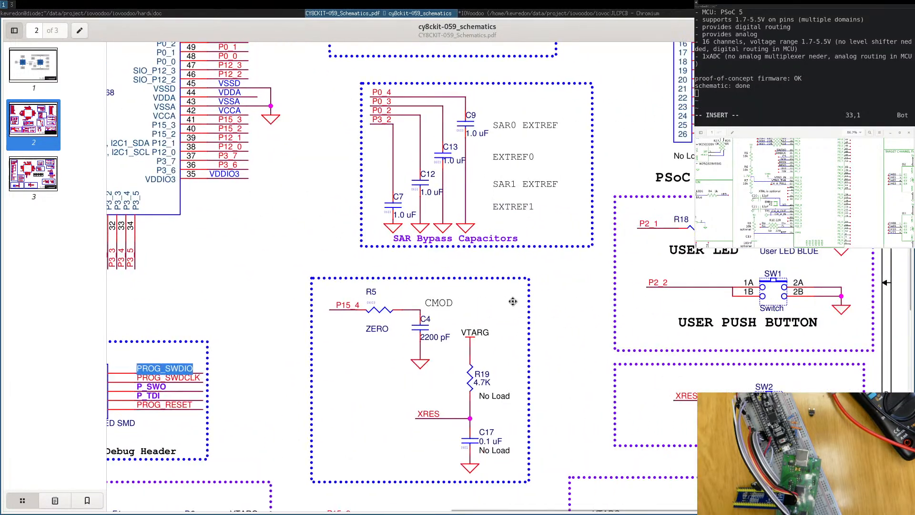
Examine the Kitprog programmer sheet on page 3, including PROG_RESET at the target program/debug header J7.
scroll(404, 367, down, 15)
scroll(403, 366, left, 3)
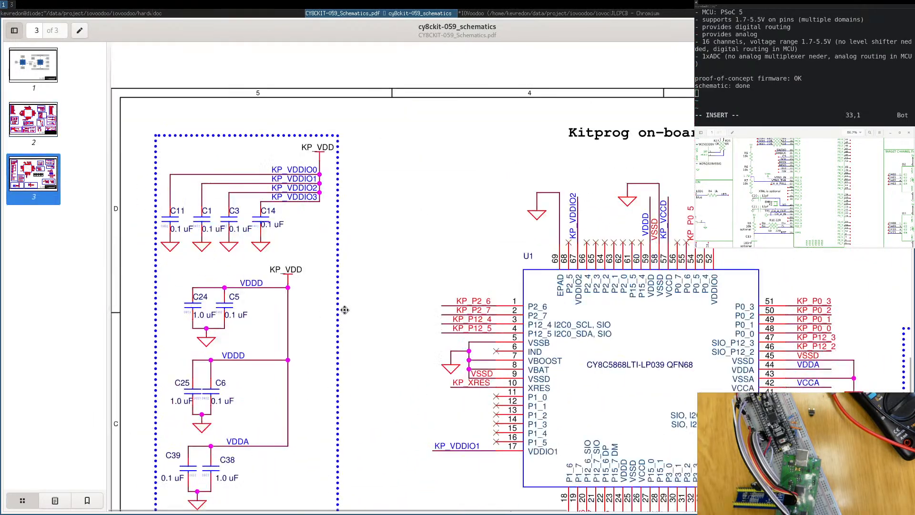
ctrl+scroll(455, 324, down, 3)
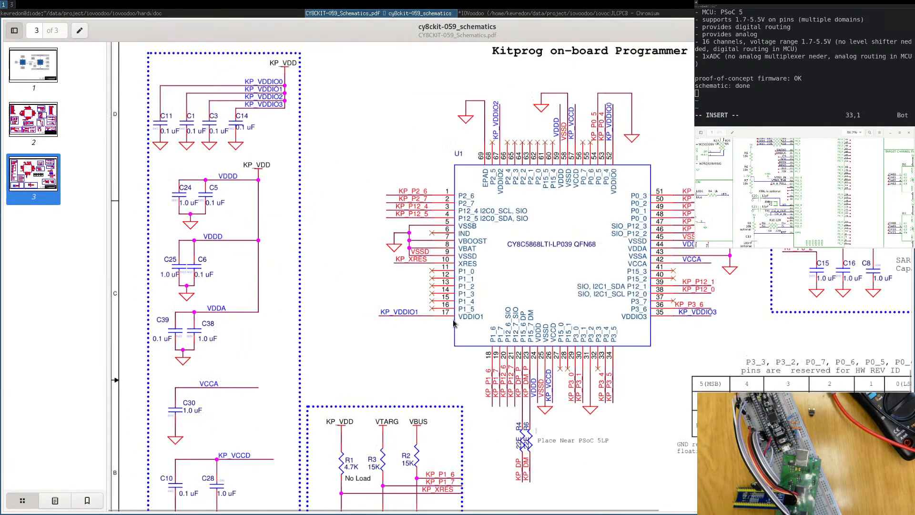
scroll(418, 410, down, 1)
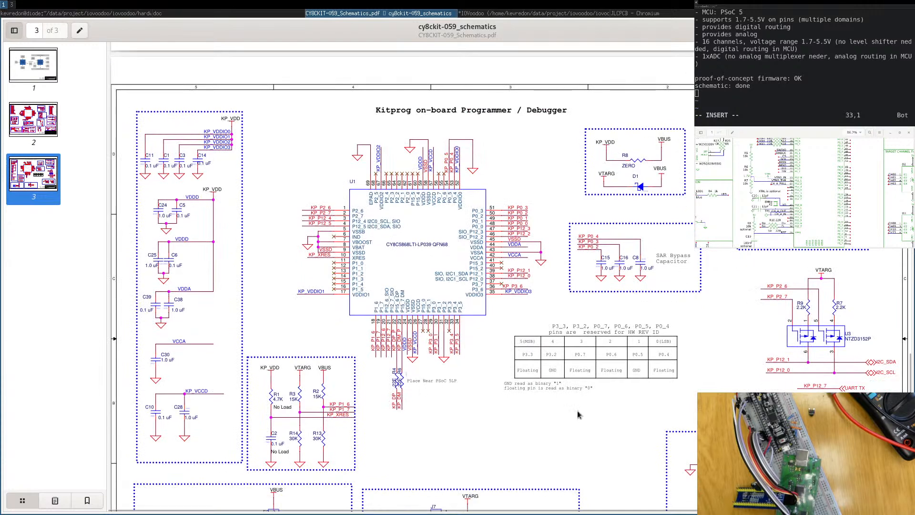
middle_drag(527, 405, 517, 394)
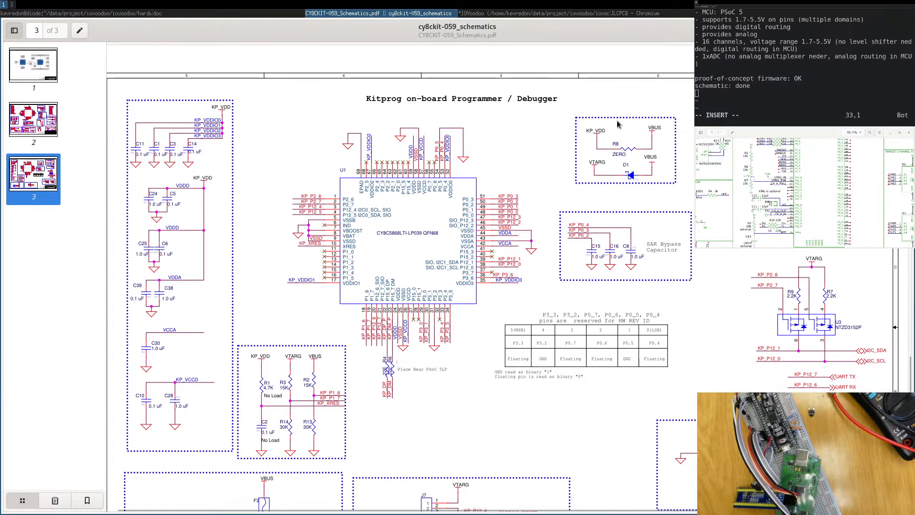
scroll(453, 344, down, 5)
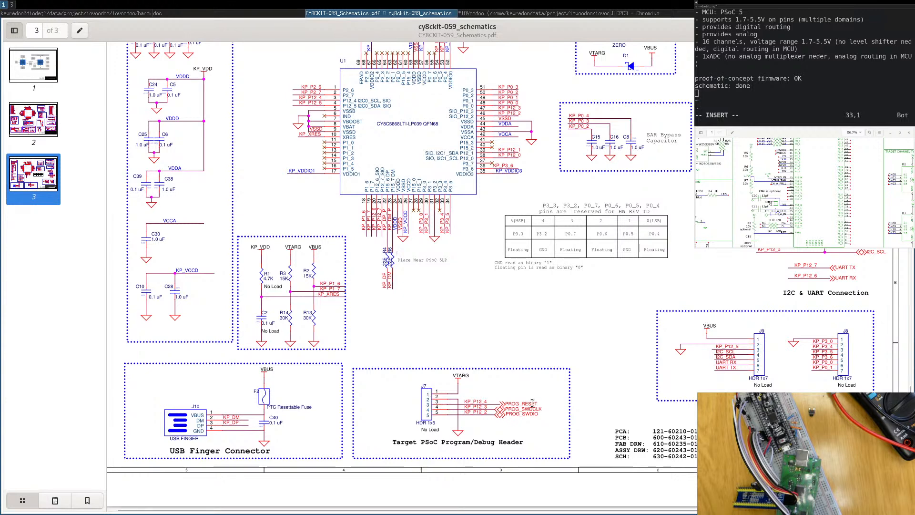
double_click(517, 403)
Check PROG_RESET and PROG_SWDIO at target device U2 on page 2 and compare them with the programming headers.
scroll(480, 191, up, 10)
scroll(480, 191, up, 5)
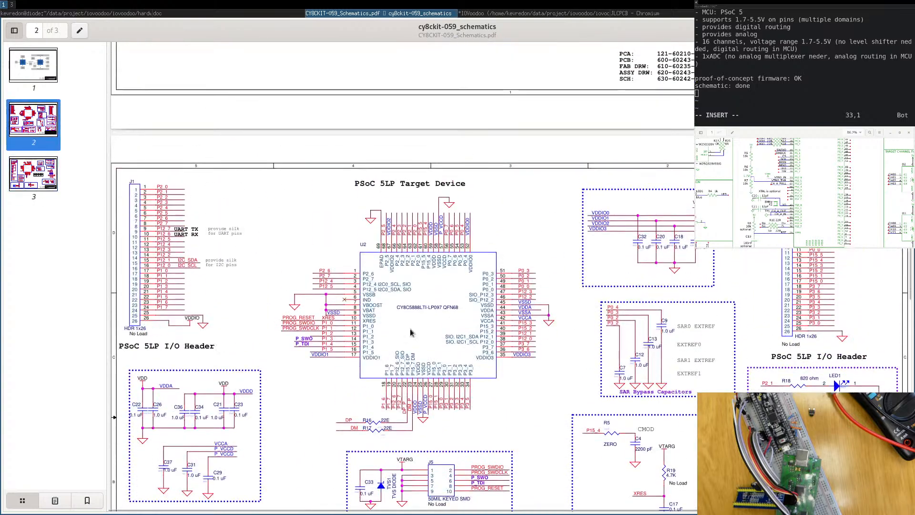
double_click(308, 318)
scroll(257, 273, down, 3)
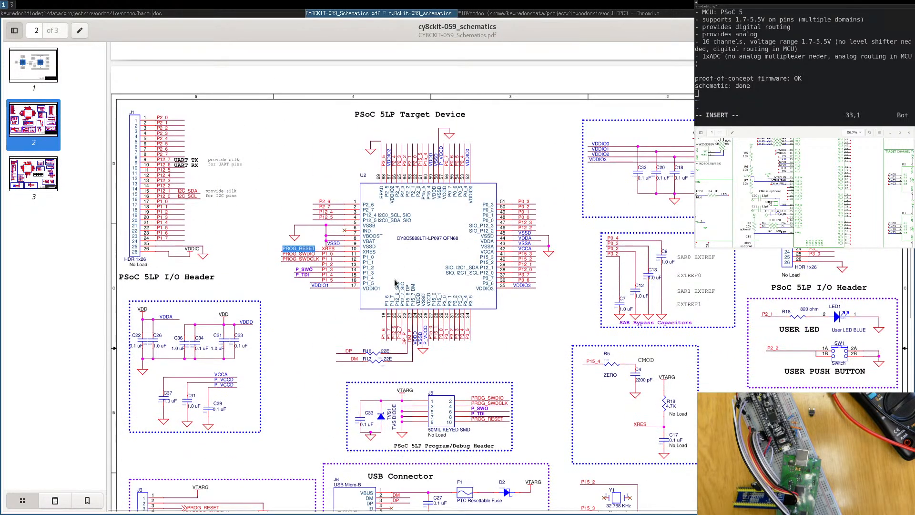
double_click(300, 254)
middle_drag(443, 390, 426, 163)
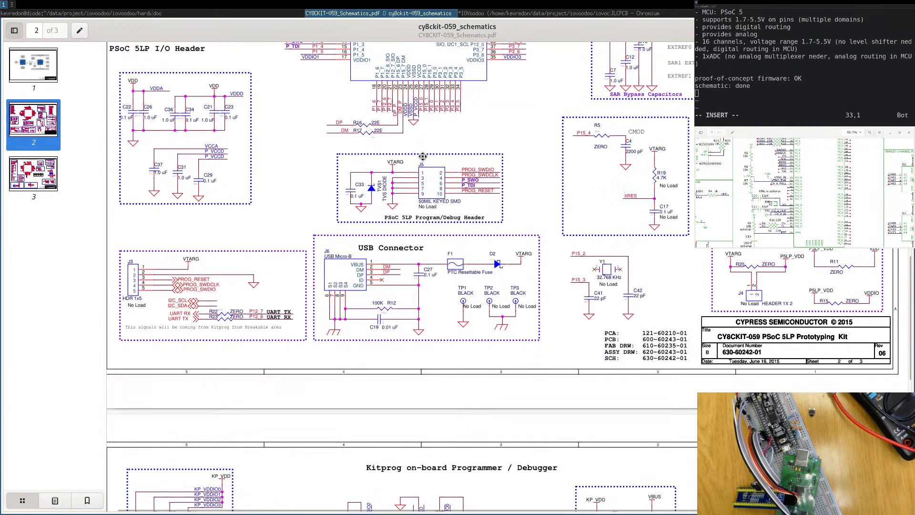
middle_drag(491, 369, 485, 244)
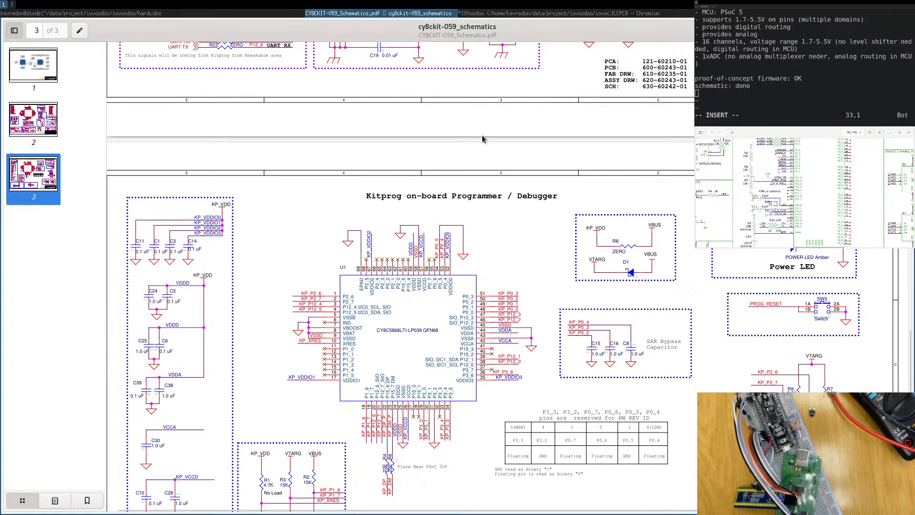
Compare the board layout around P2 with the target device's programming pins on page 2 of the kit schematic.
click(474, 13)
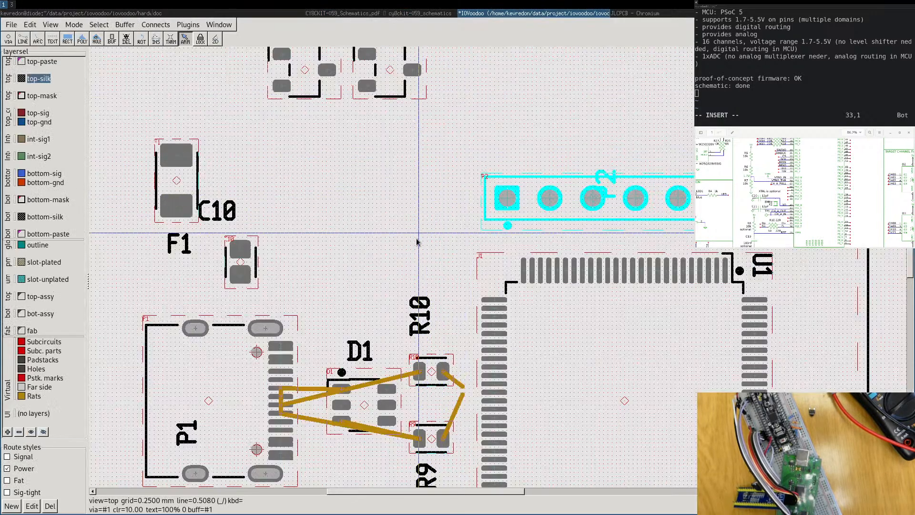
click(373, 13)
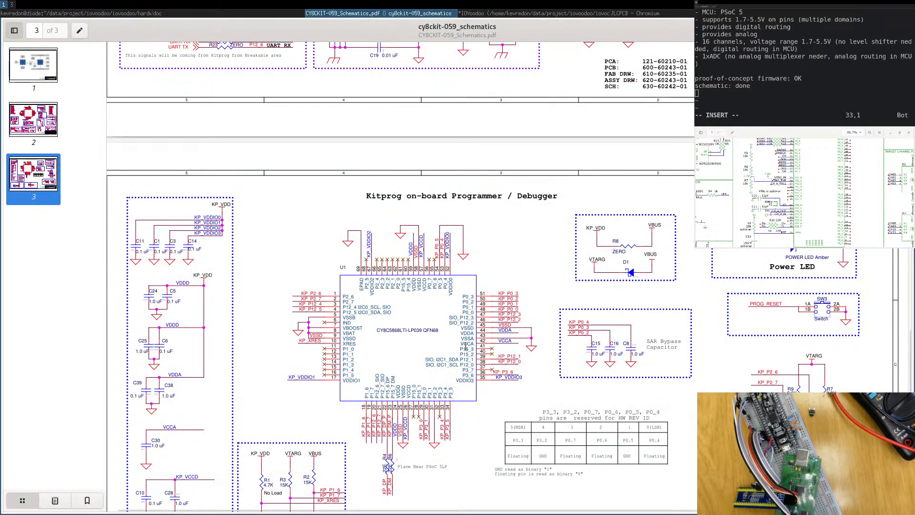
scroll(370, 365, up, 3)
scroll(370, 364, up, 6)
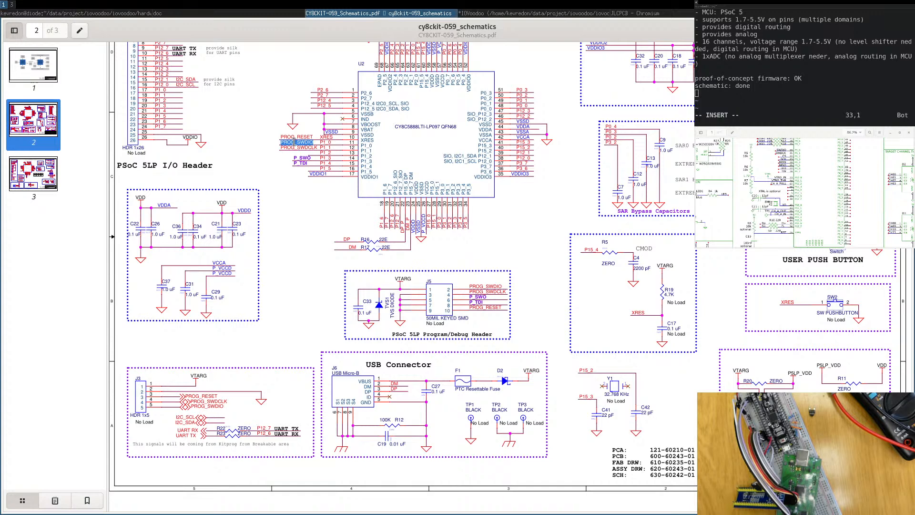
scroll(280, 193, up, 4)
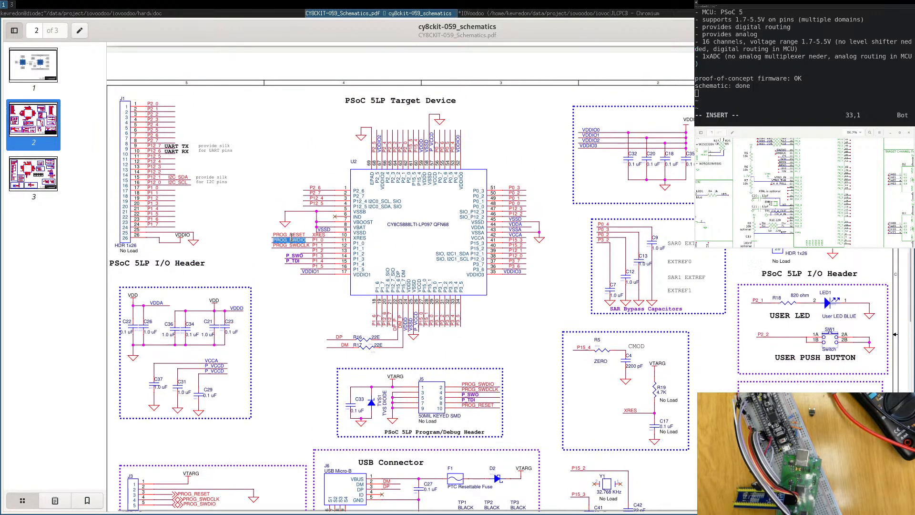
Search the kit schematic for PROG_SWDIO and step through the matches to header J3.
key(ctrl+f)
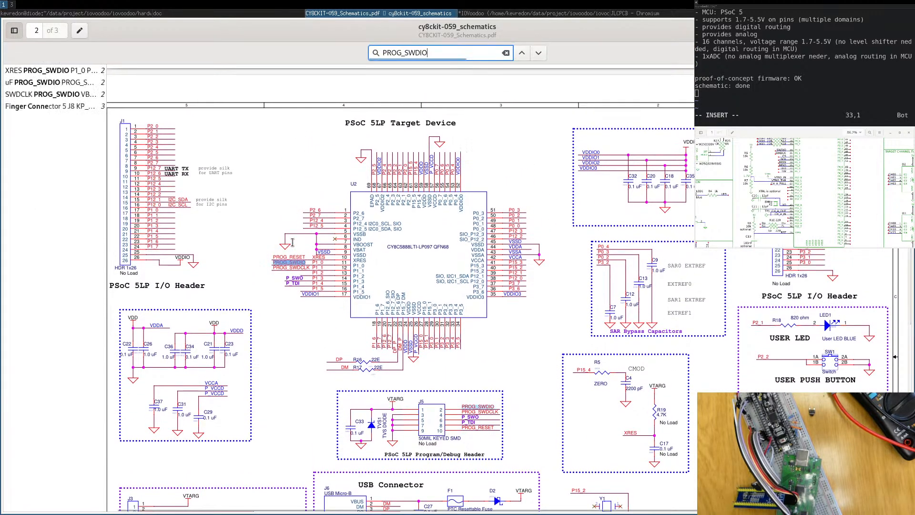
click(545, 54)
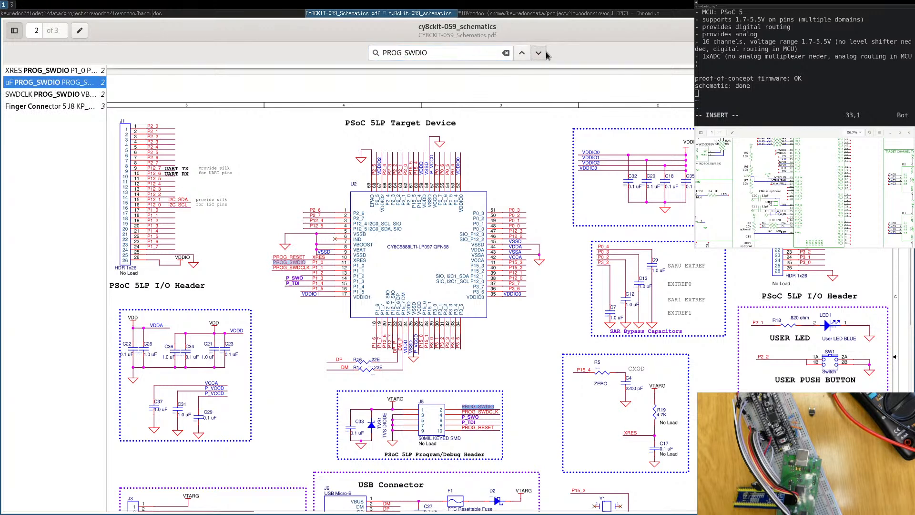
click(545, 54)
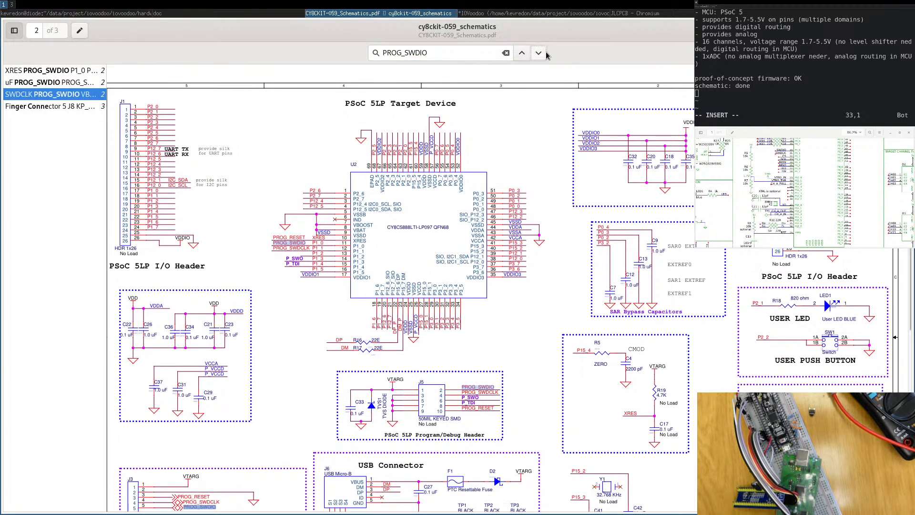
scroll(303, 198, down, 5)
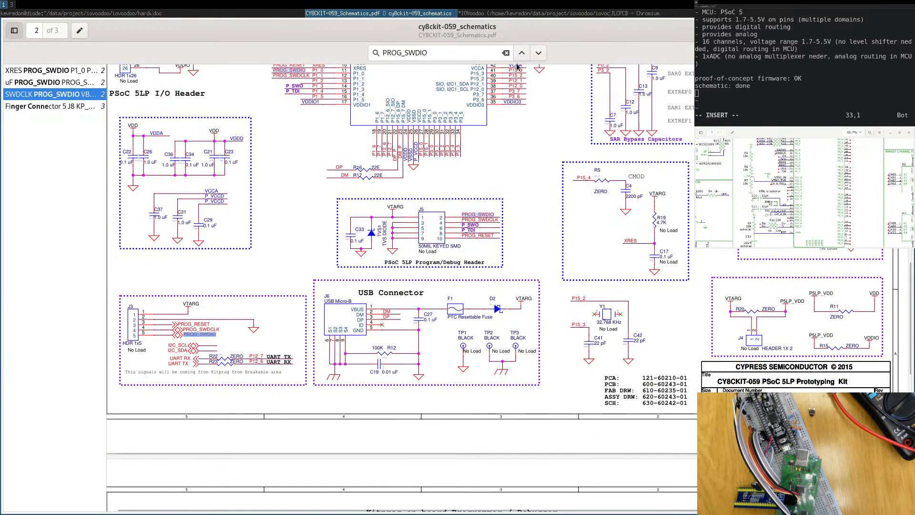
Step through the remaining PROG_SWDIO matches, checking the target program/debug header J7 on page 3 of the kit schematic.
click(539, 53)
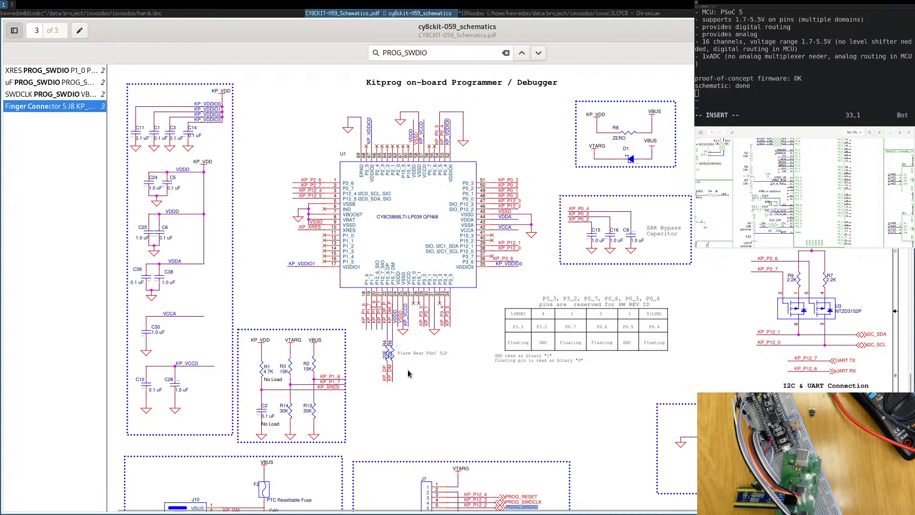
scroll(440, 403, down, 2)
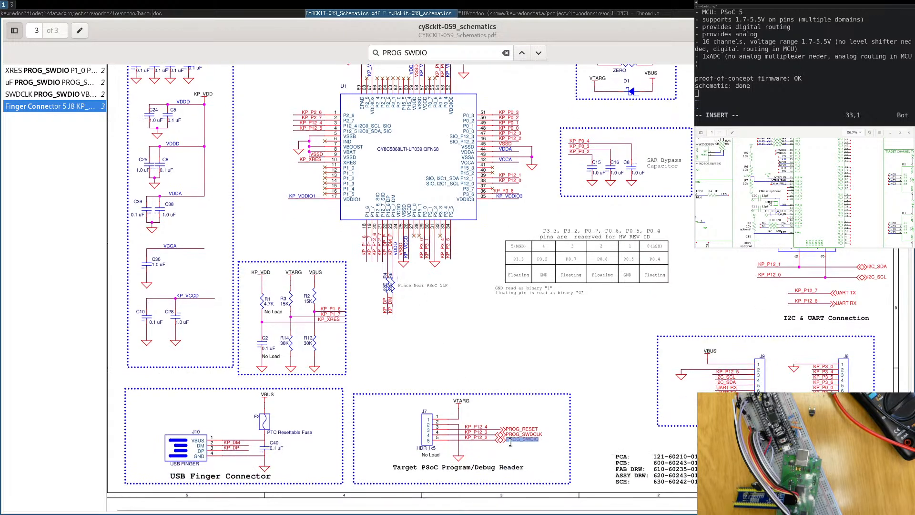
click(539, 54)
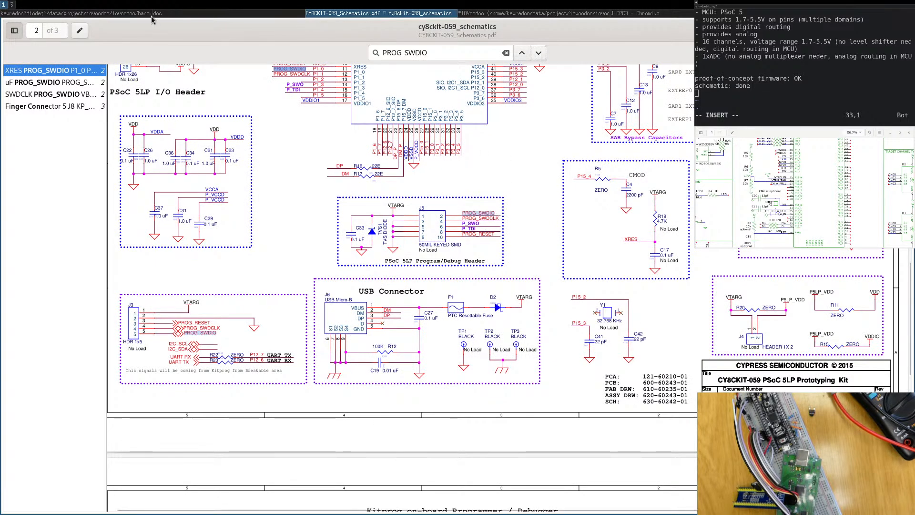
Switch to the file manager and open dstream_st_reference_guide_100893_0100_00_en.pdf from the swj_finder/doc folder, browsing there in a new tab.
click(174, 13)
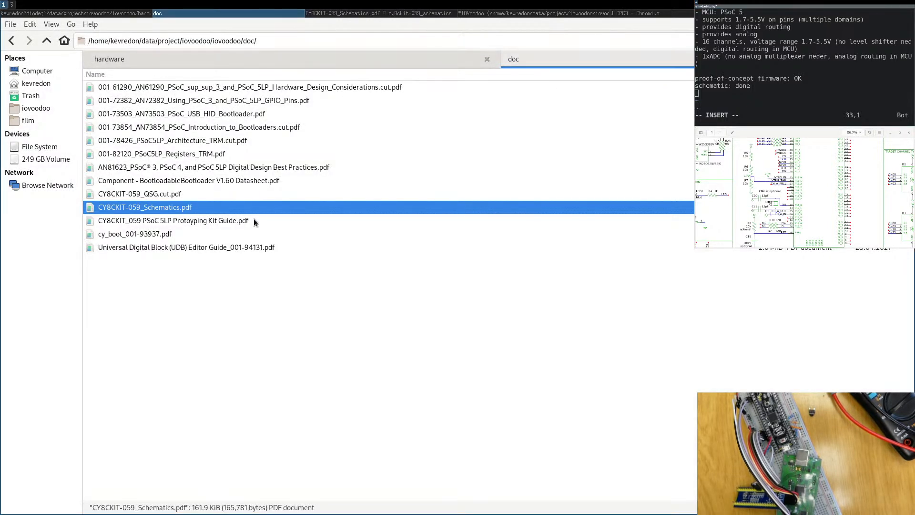
key(ctrl+t)
click(46, 40)
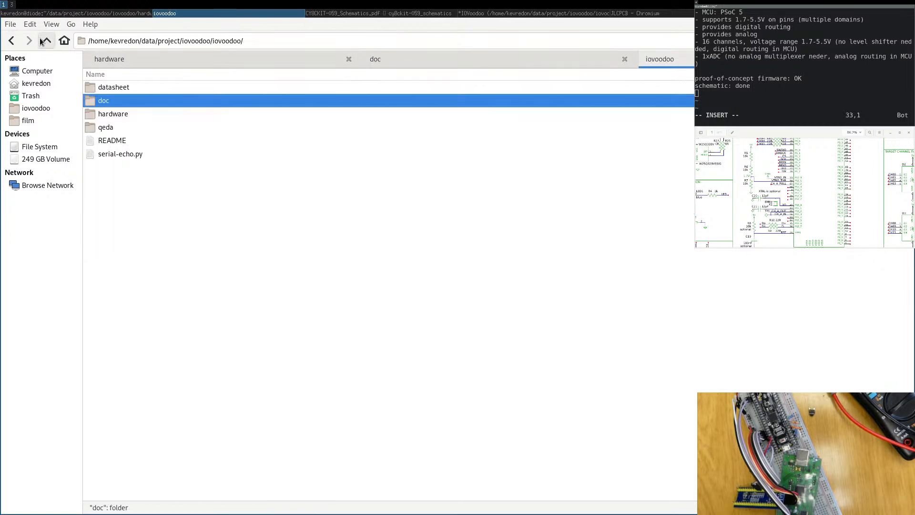
click(47, 40)
double_click(104, 117)
double_click(135, 103)
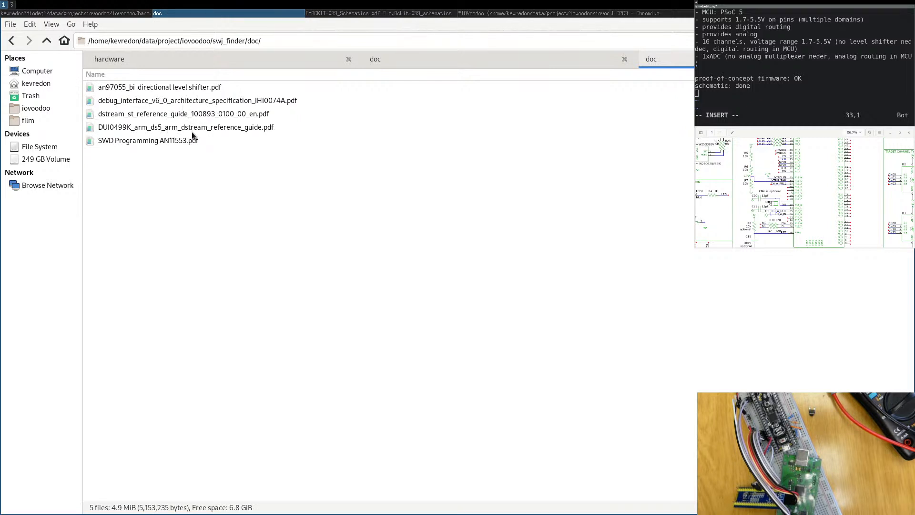
double_click(178, 115)
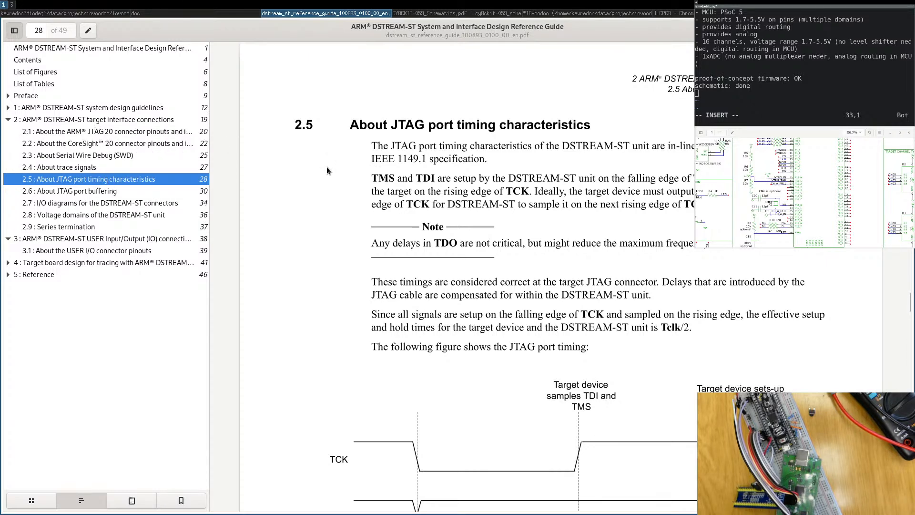
Search the DSTREAM-ST reference guide for "resistor".
key(ctrl+f)
text(r)
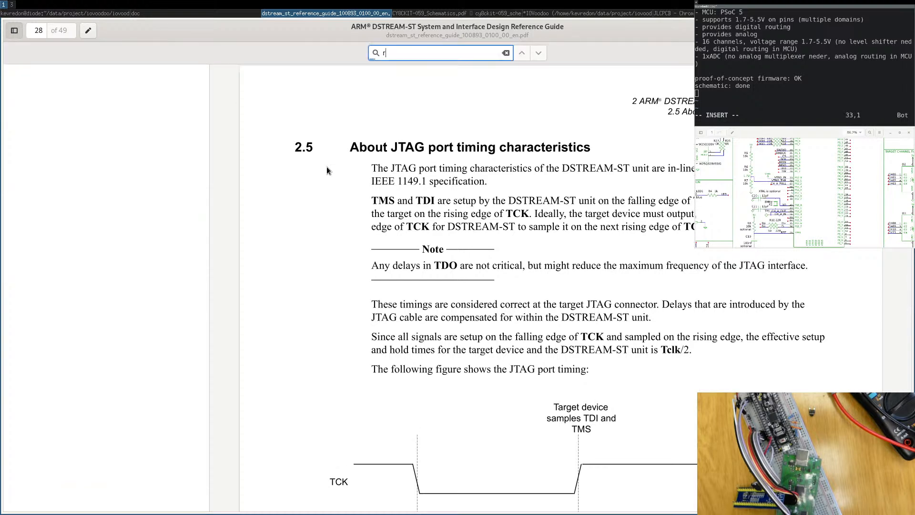
text(esisotr)
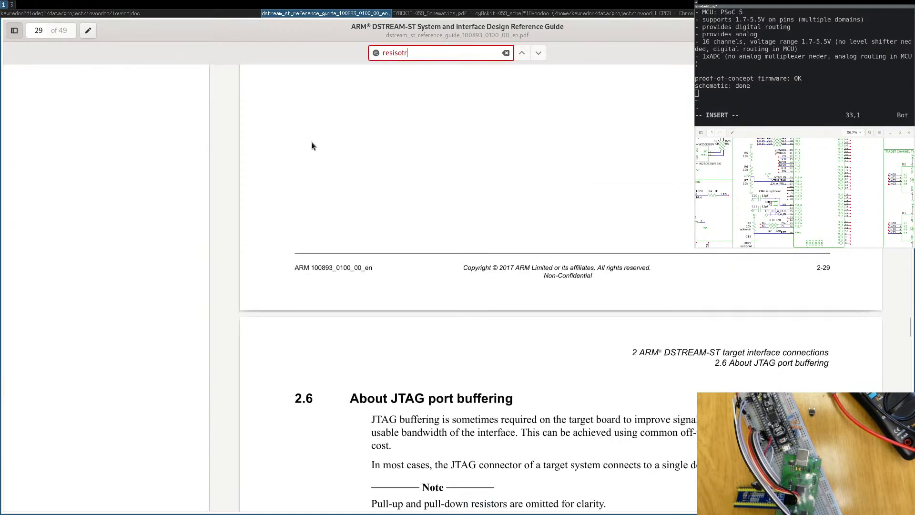
key(BackSpace)
key(BackSpace)
key(BackSpace)
text(tor)
Read section 2.6 on JTAG port buffering, focusing on the series resistor near the TDO pin in Figure 2-7.
scroll(447, 362, down, 1)
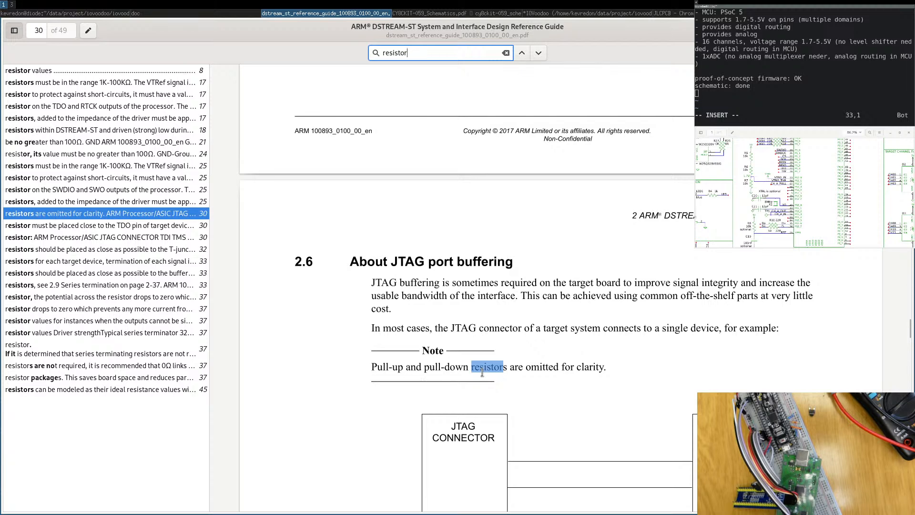
scroll(567, 339, down, 3)
scroll(545, 246, down, 2)
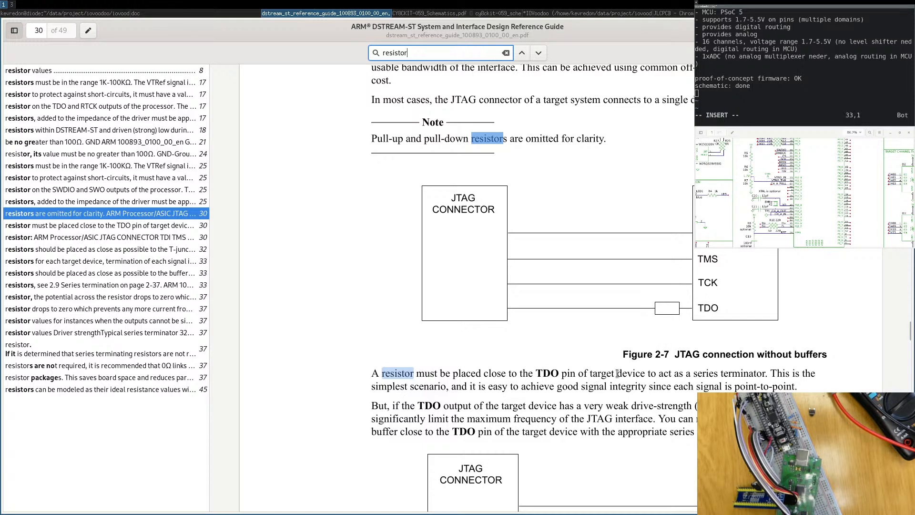
drag(561, 387, 775, 386)
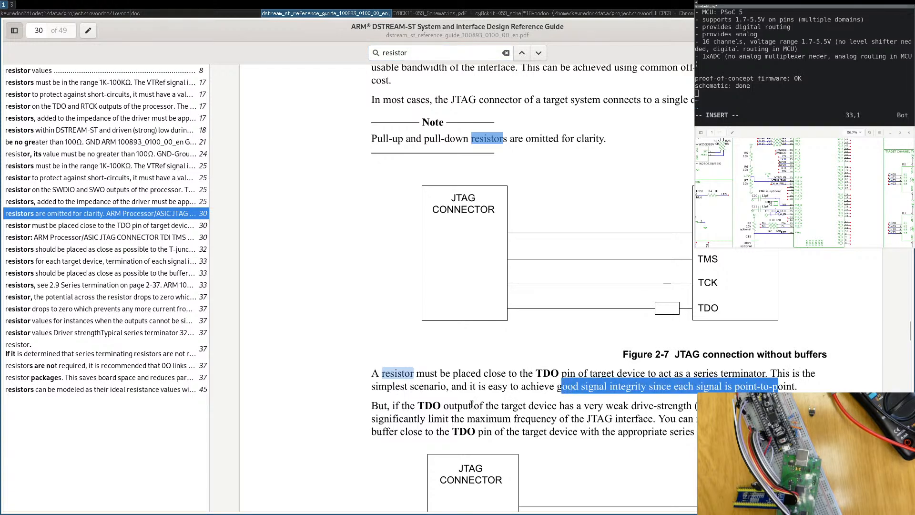
scroll(472, 404, down, 3)
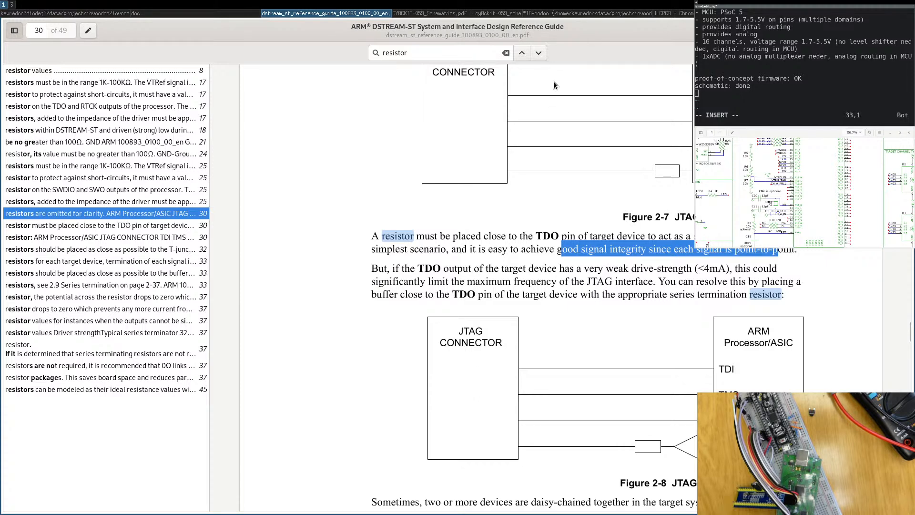
Step through the resistor matches and examine the daisy-chained JTAG connections in Figures 2-9 and 2-10.
click(542, 50)
click(541, 49)
click(541, 50)
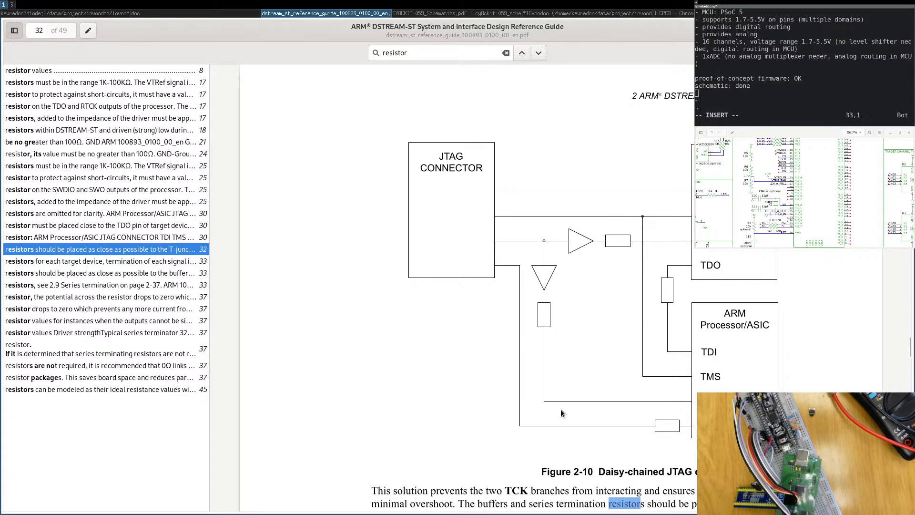
click(524, 56)
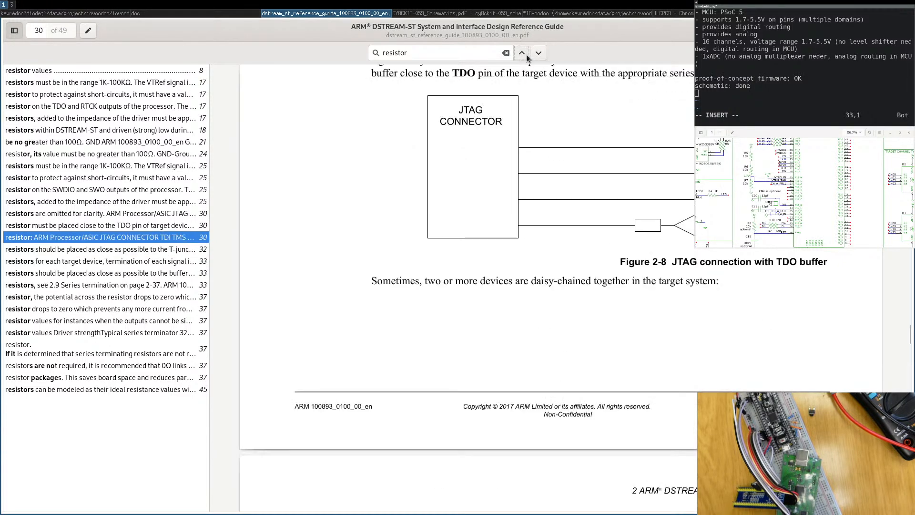
scroll(552, 157, up, 2)
scroll(552, 173, up, 1)
scroll(551, 189, down, 10)
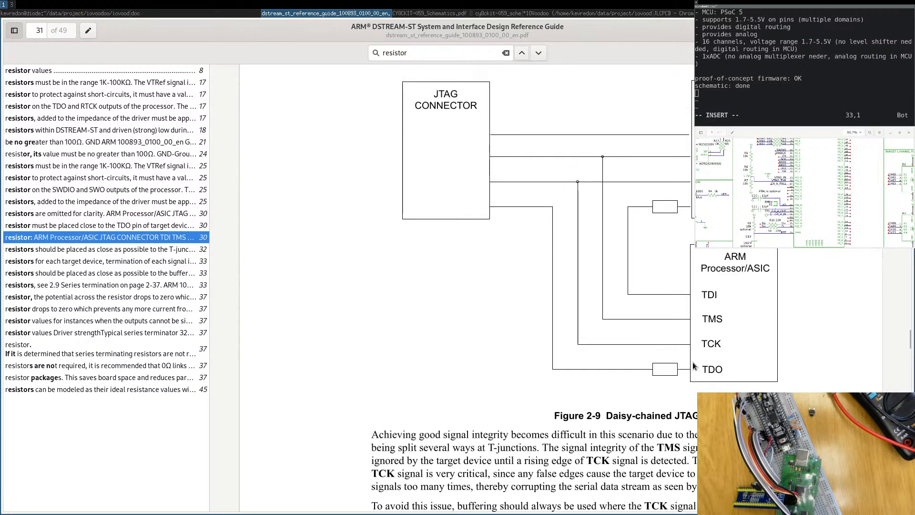
scroll(564, 318, down, 5)
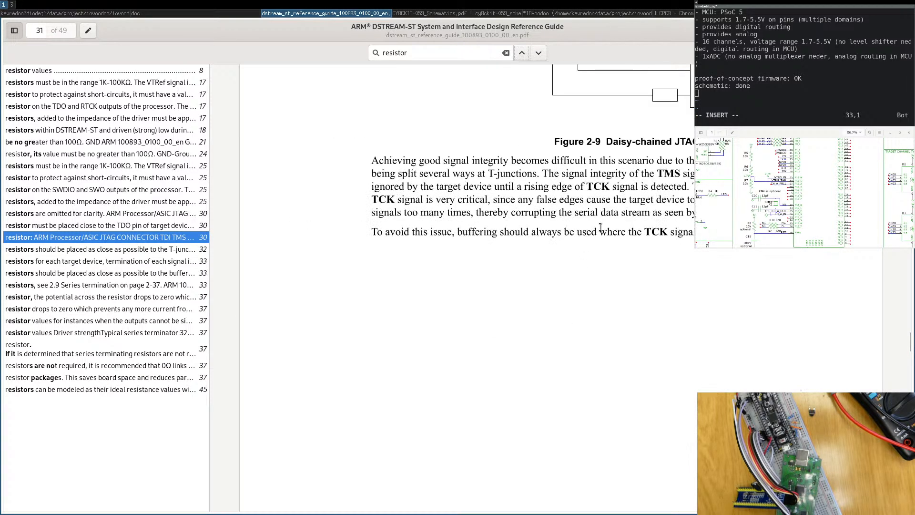
scroll(564, 319, down, 12)
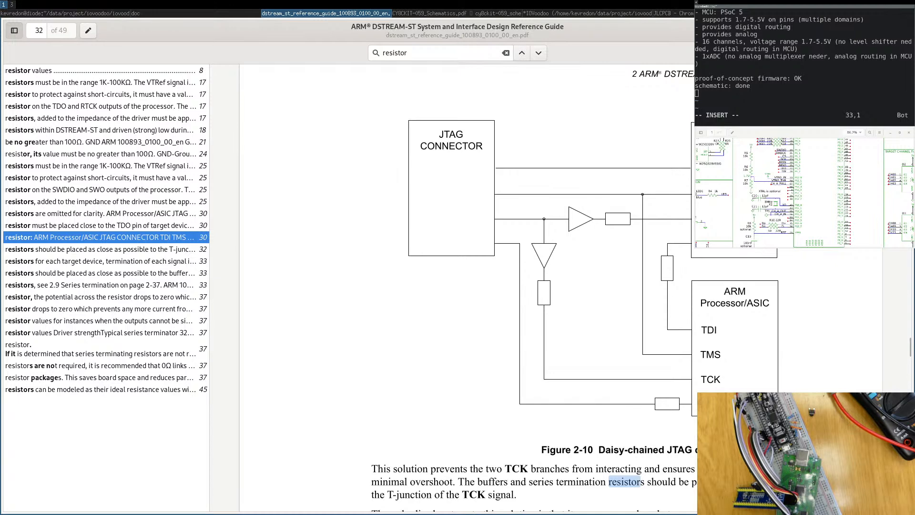
Examine the TCK buffers and series termination resistors in Figure 2-10 and read the explanation below it.
double_click(709, 379)
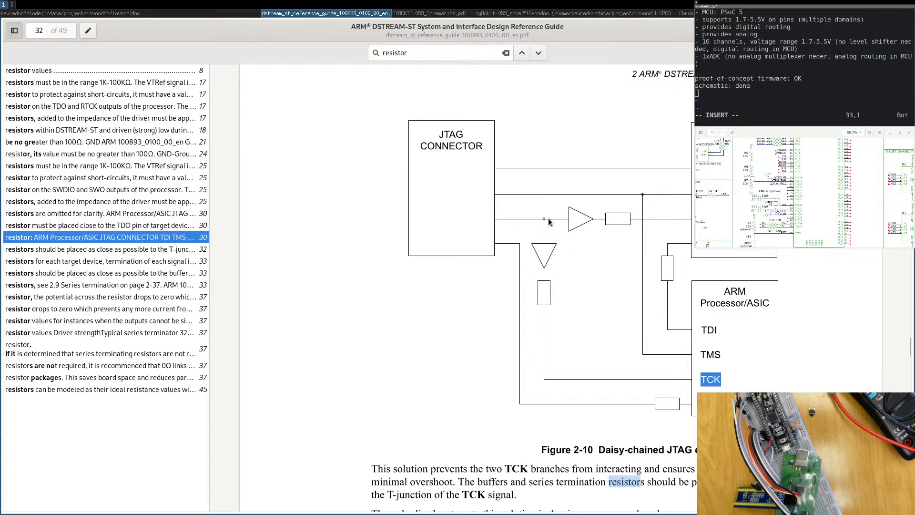
click(585, 236)
double_click(710, 379)
scroll(612, 323, down, 3)
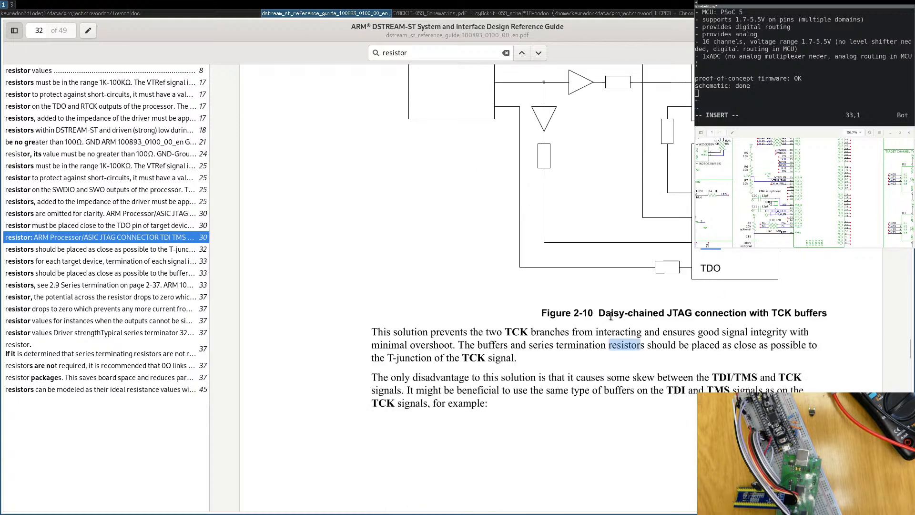
double_click(620, 346)
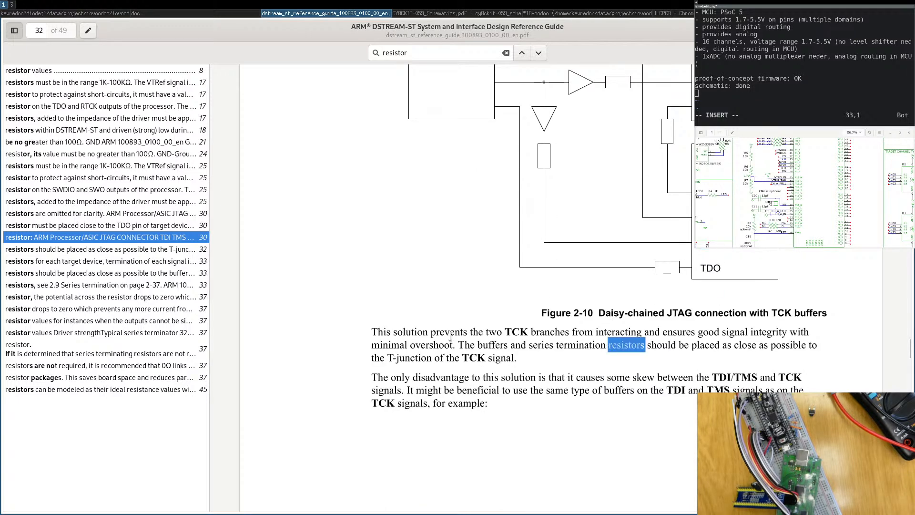
drag(390, 332, 453, 344)
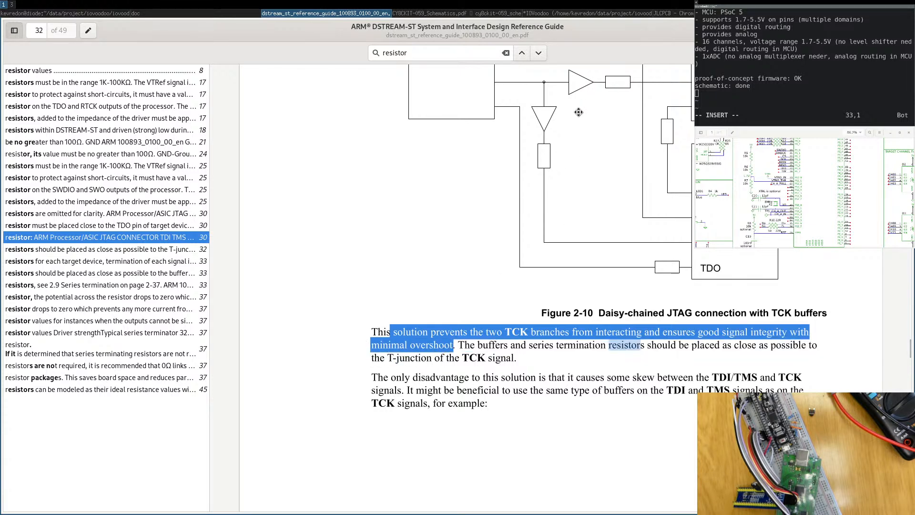
middle_drag(583, 94, 574, 129)
click(572, 162)
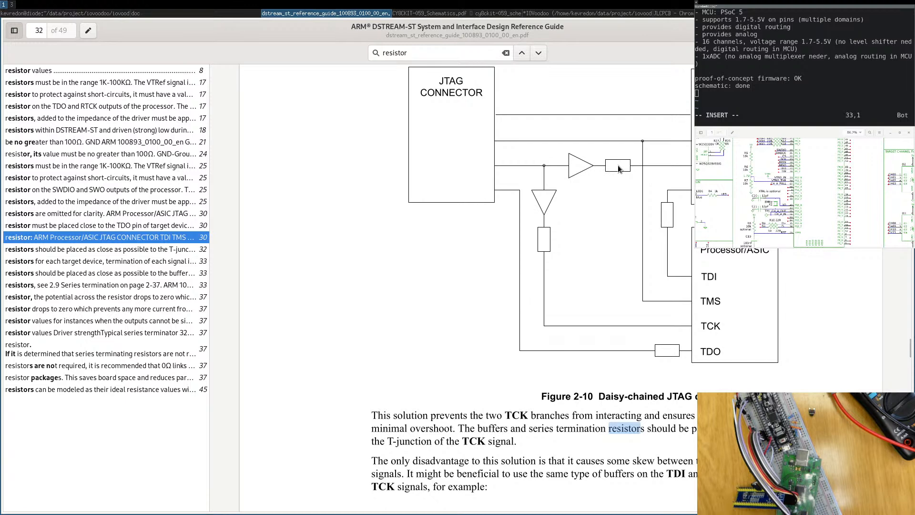
Read the explanation of the JTAG connection with de-skewed buffers below Figure 2-11 on page 33.
scroll(578, 268, down, 5)
scroll(602, 221, down, 15)
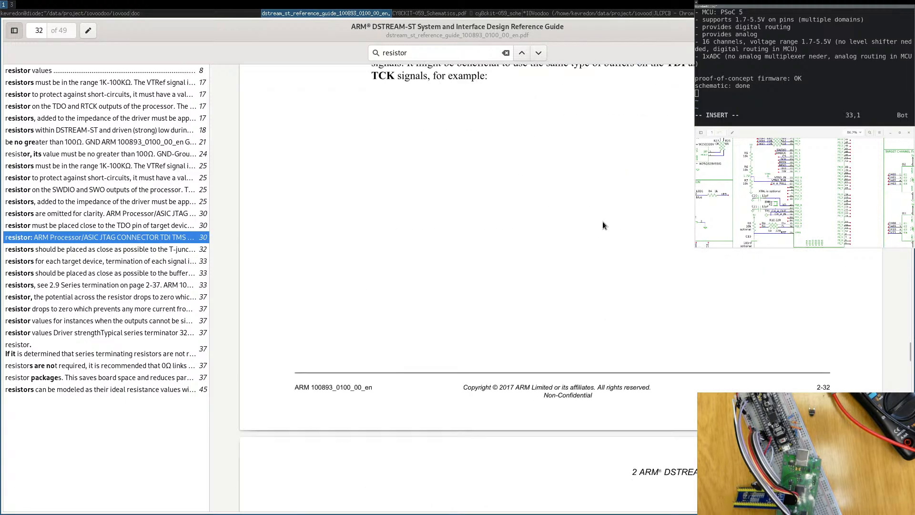
scroll(603, 225, down, 4)
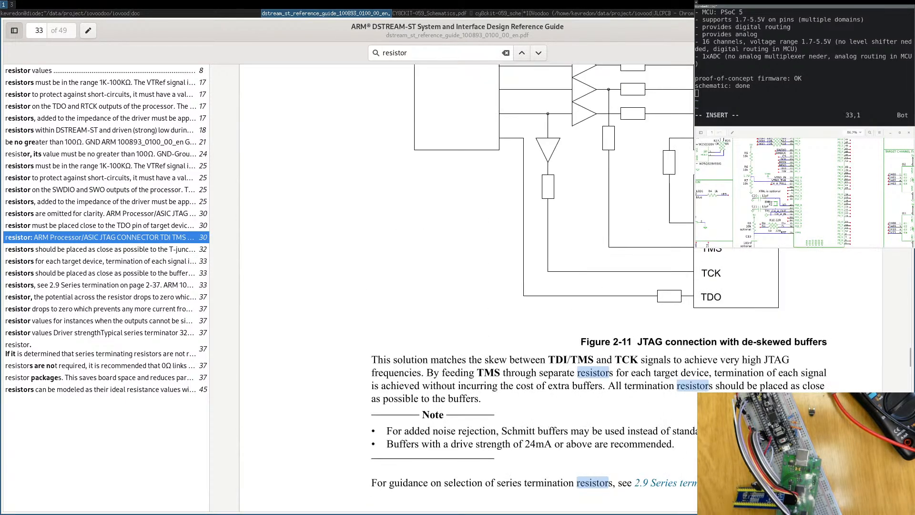
scroll(467, 281, up, 1)
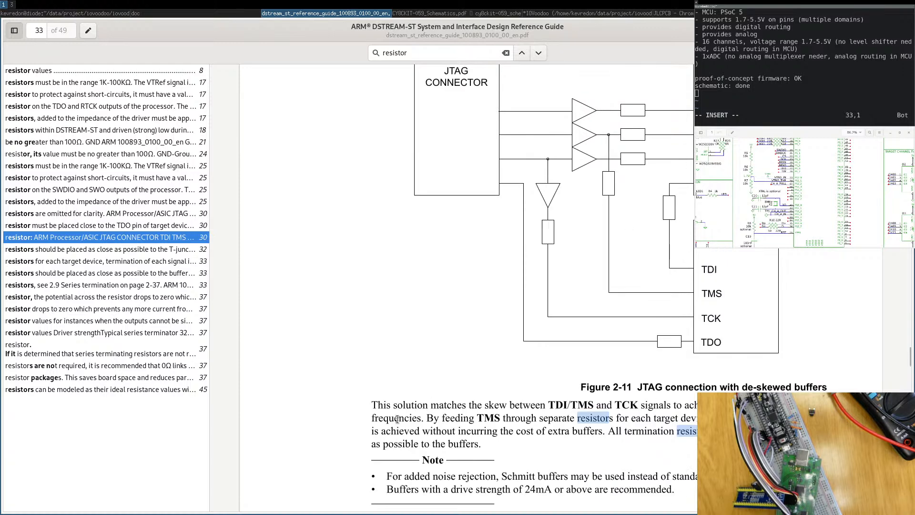
drag(404, 405, 595, 409)
click(531, 405)
Compare the TCK-buffered circuit in Figure 2-10 with the de-skewed buffer circuit in Figure 2-11.
scroll(624, 241, up, 15)
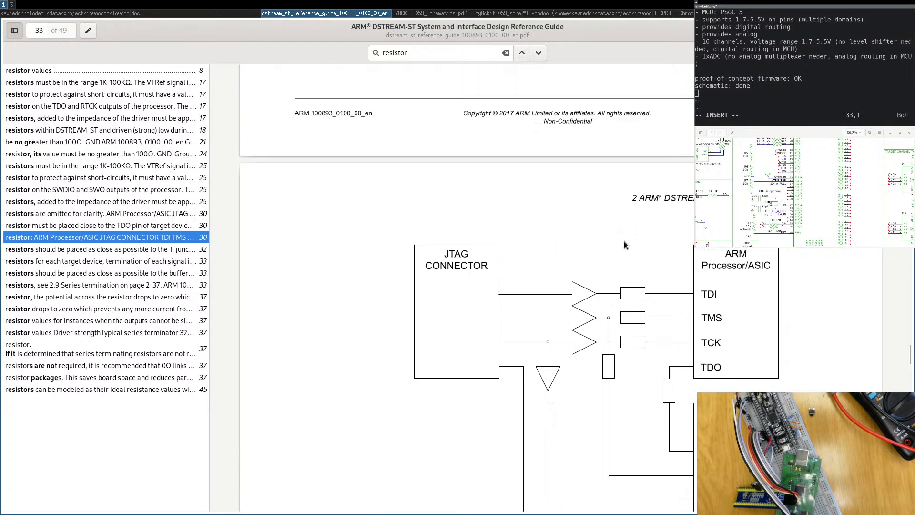
scroll(607, 133, up, 6)
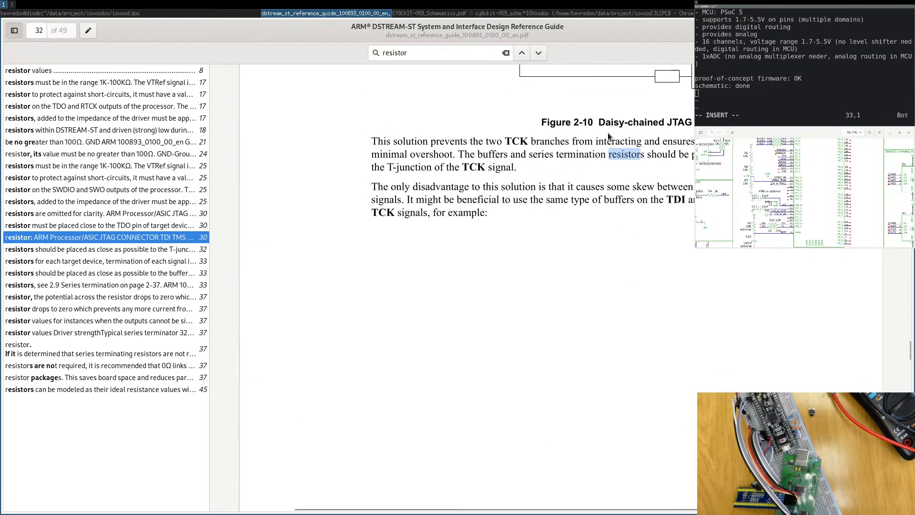
scroll(576, 134, up, 2)
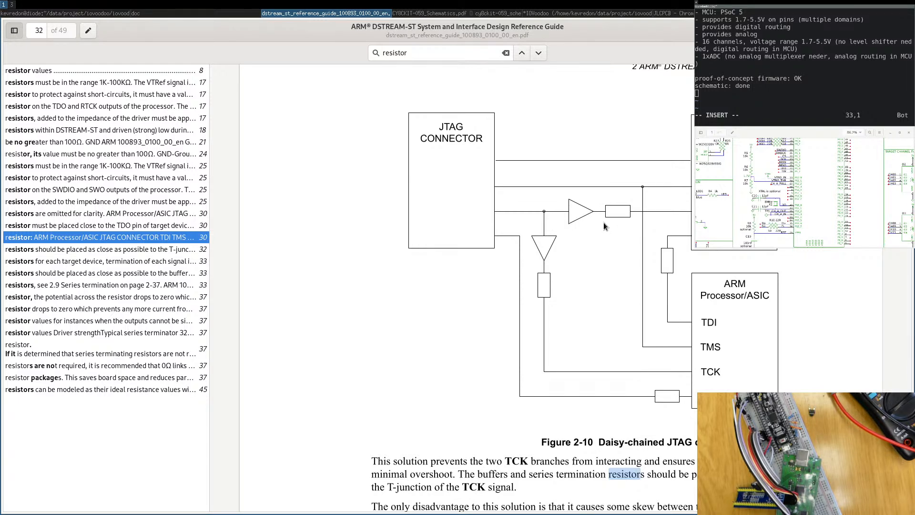
scroll(591, 210, down, 5)
scroll(586, 207, down, 8)
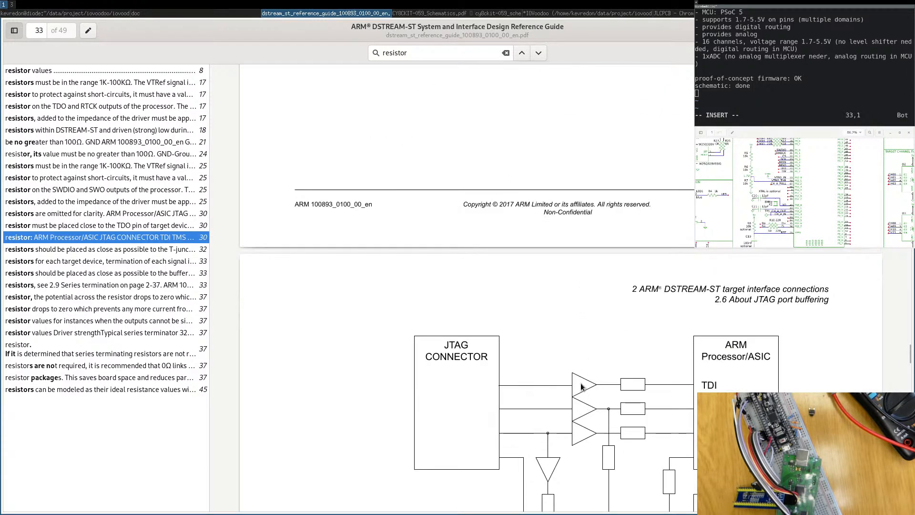
scroll(581, 387, down, 2)
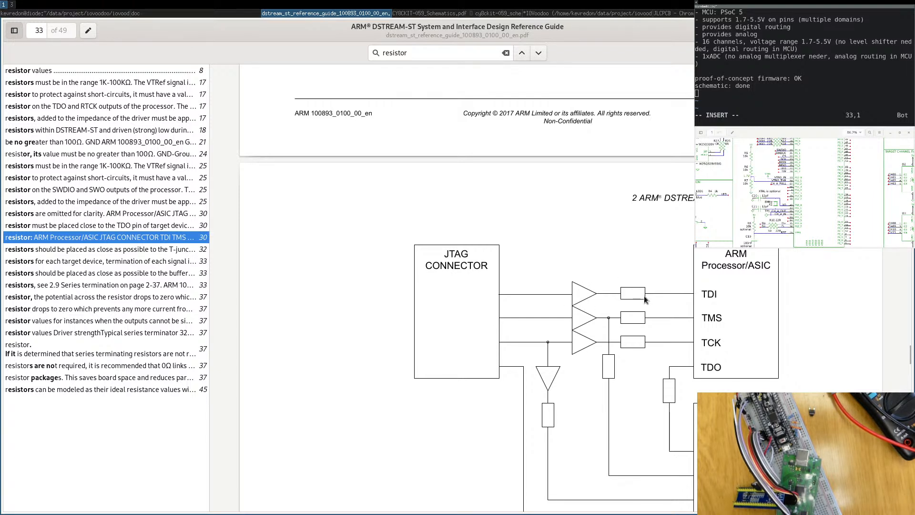
scroll(639, 294, down, 5)
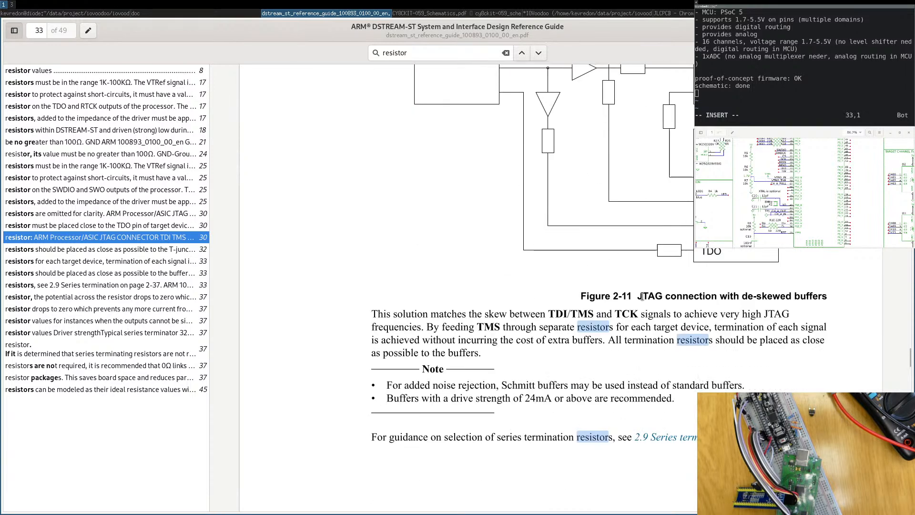
Look through the connector I/O circuit diagrams in section 2.7, from the reset outputs to the VTRef inputs.
scroll(592, 300, down, 10)
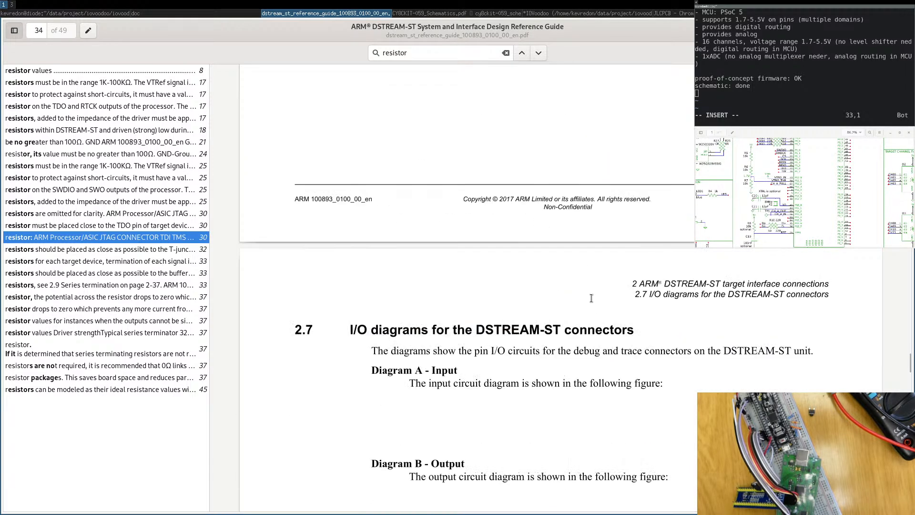
scroll(591, 298, down, 12)
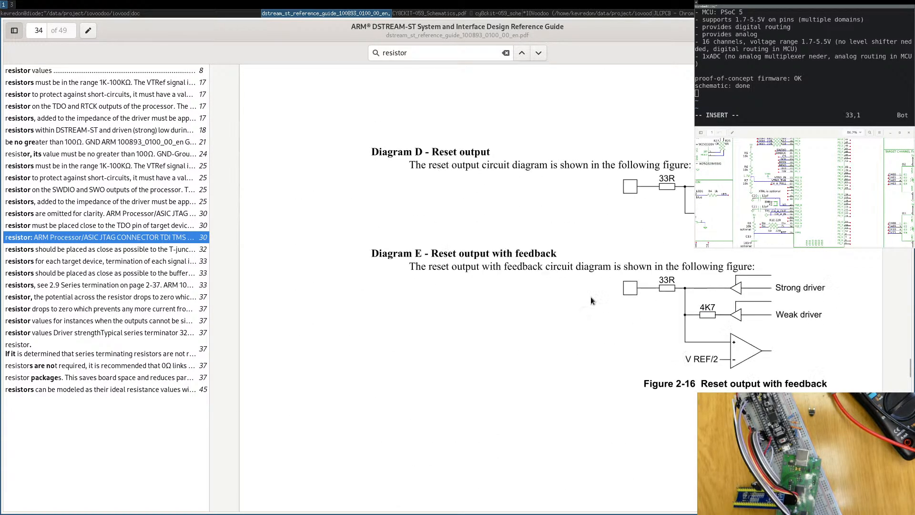
scroll(591, 296, down, 2)
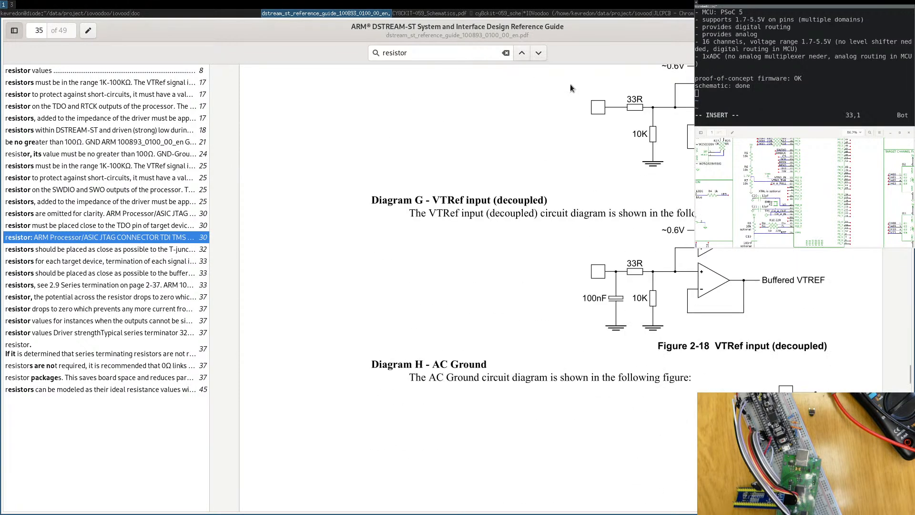
Go through the "resistor" matches to section 2.9 Series termination and read the recommendation on target signal impedance.
click(538, 53)
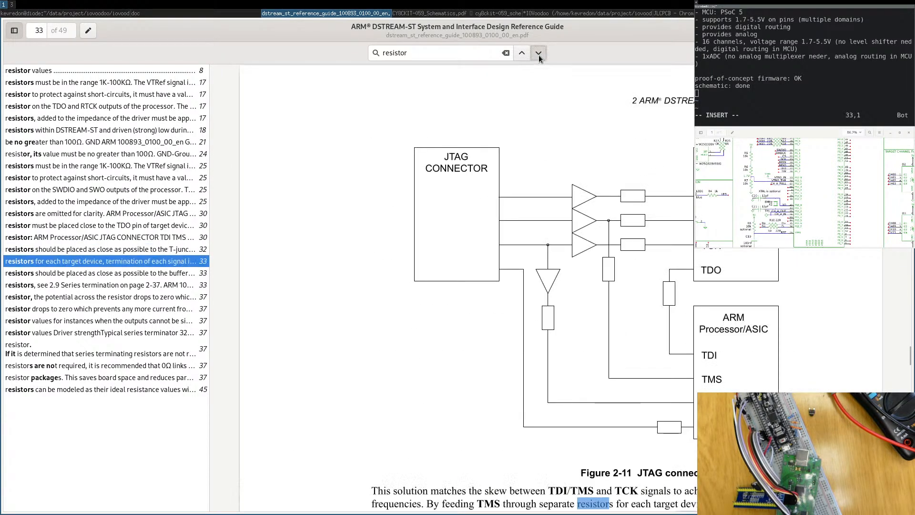
click(539, 53)
click(538, 53)
click(538, 53)
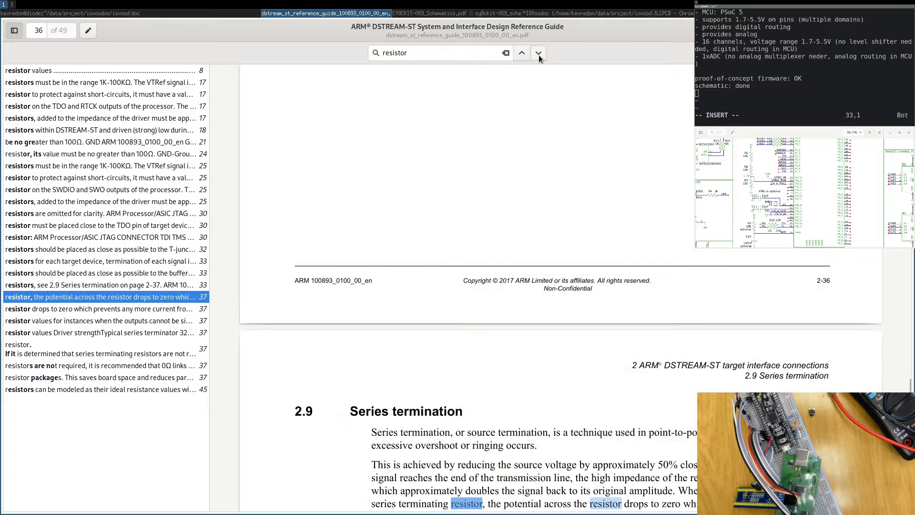
scroll(544, 202, down, 6)
scroll(380, 225, up, 3)
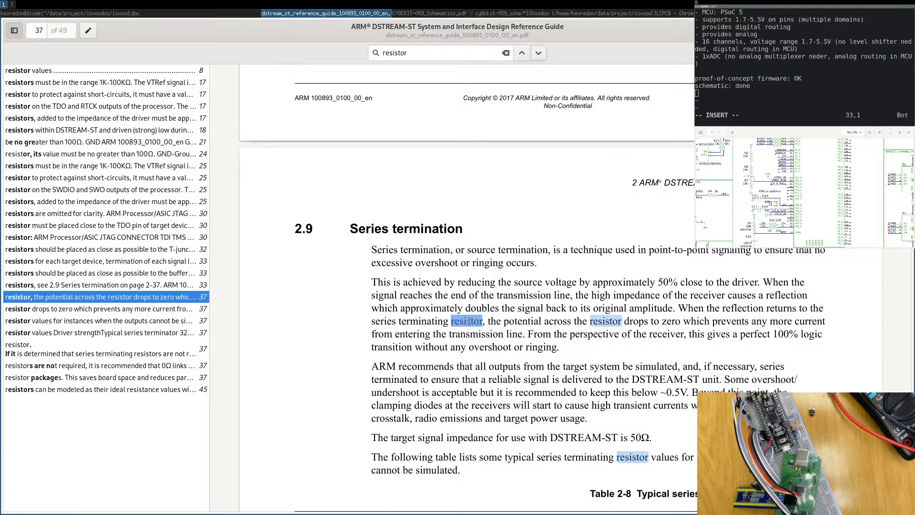
double_click(633, 438)
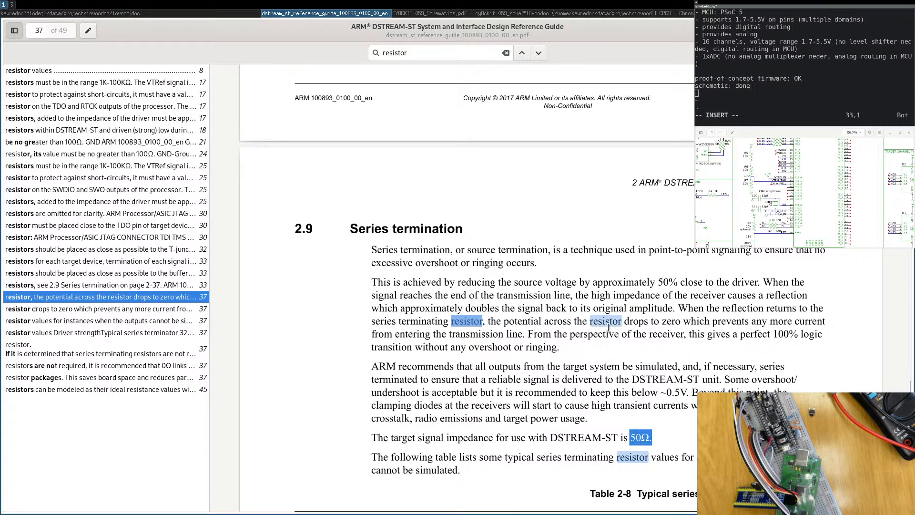
Compare the typical series terminator values for the different driver strengths in Table 2-8.
scroll(608, 326, down, 5)
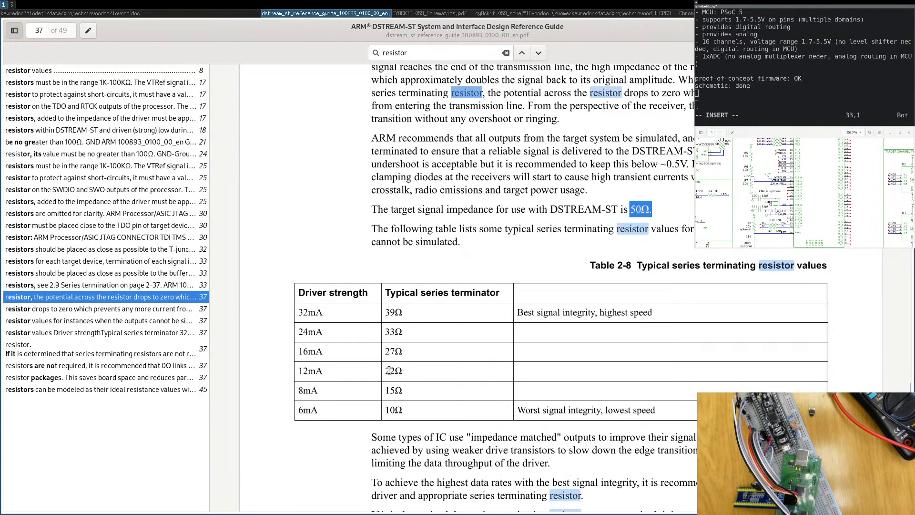
click(390, 386)
double_click(389, 371)
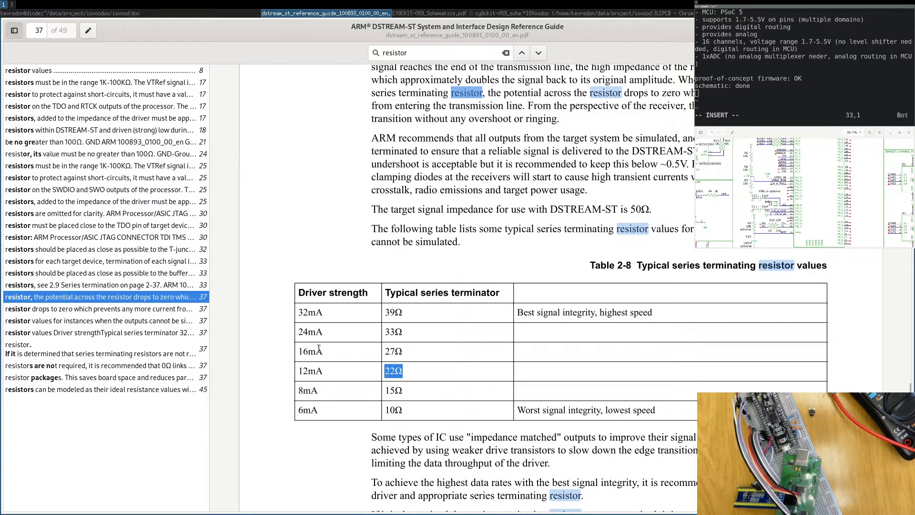
double_click(390, 410)
double_click(391, 310)
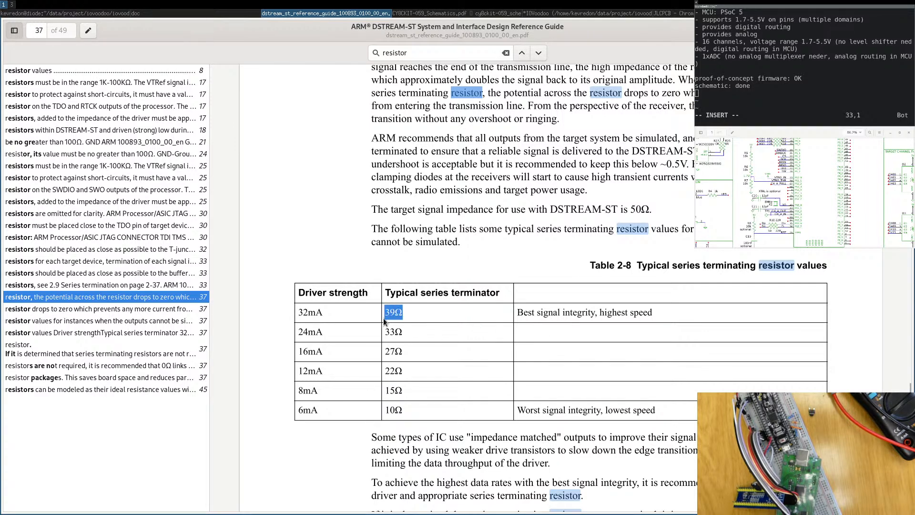
double_click(392, 373)
double_click(389, 312)
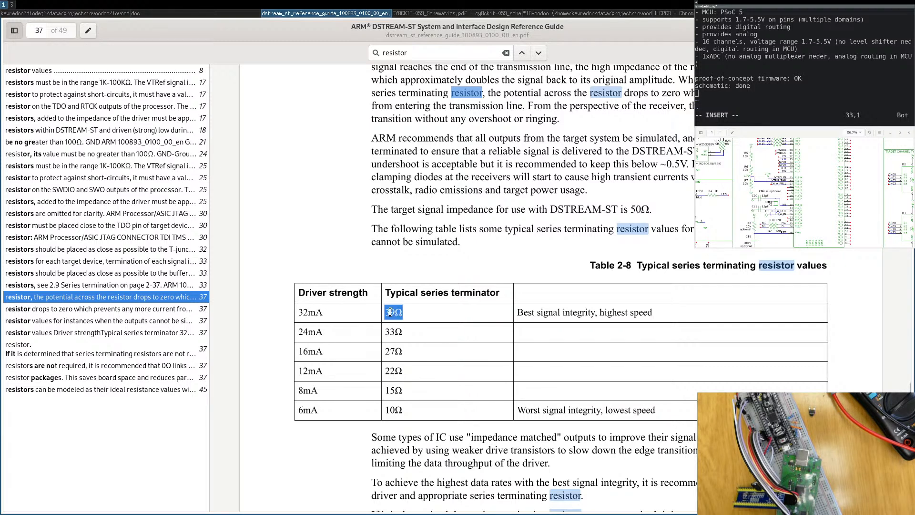
double_click(394, 372)
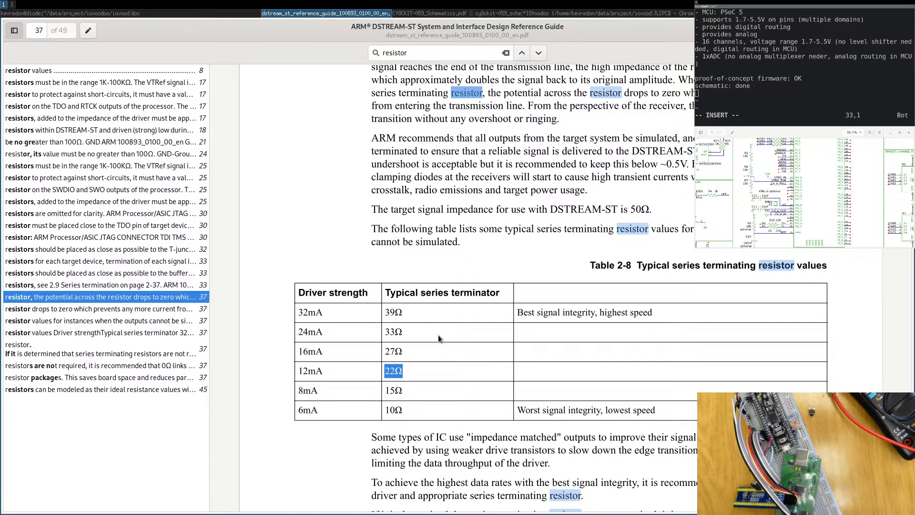
Read the notes below Table 2-8, then look through the guide's remaining "resistor" matches up to section 4.4 Modeling.
scroll(439, 338, down, 8)
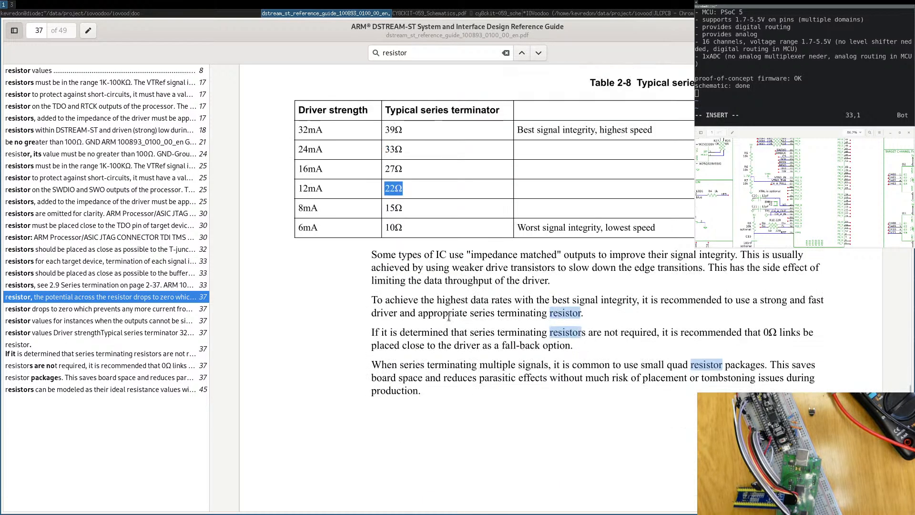
scroll(451, 316, down, 20)
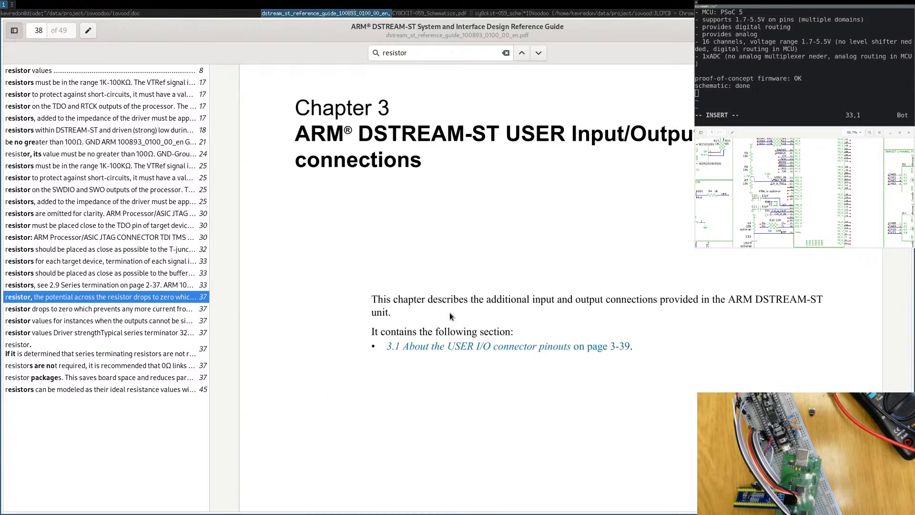
scroll(450, 310, down, 4)
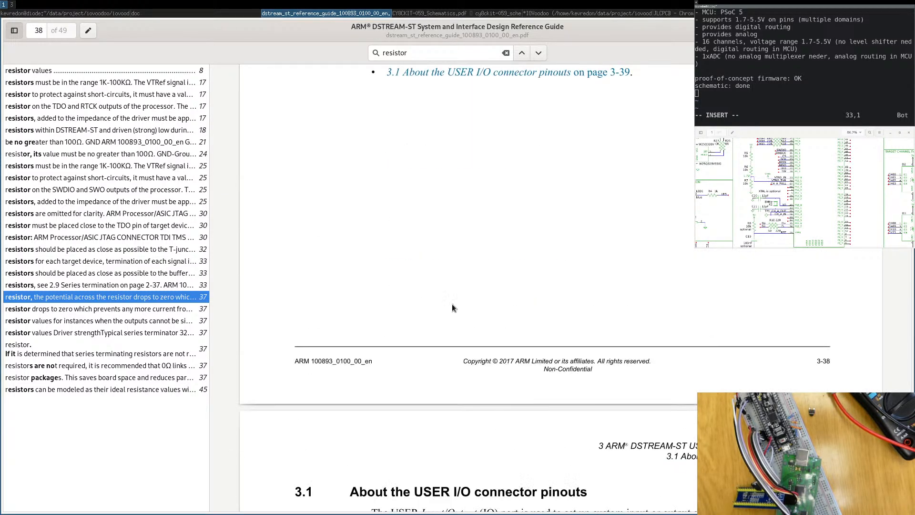
scroll(452, 307, down, 1)
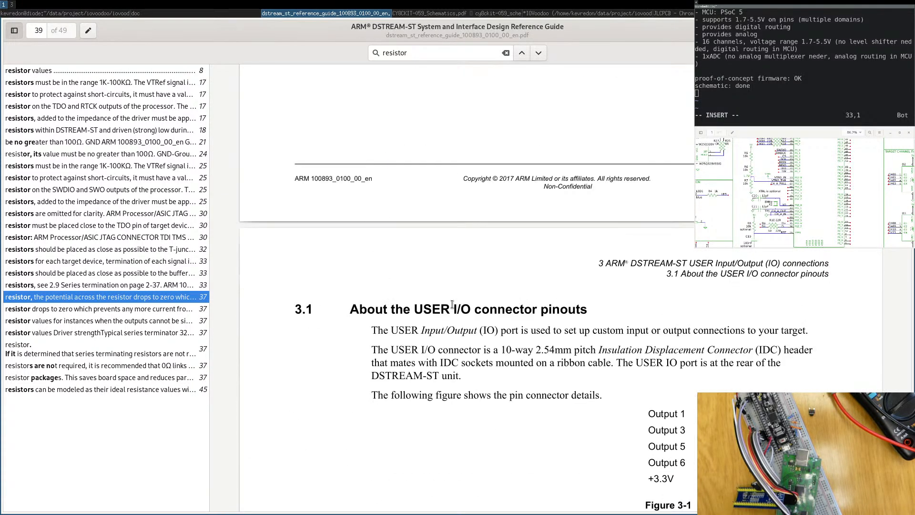
click(538, 53)
click(538, 53)
click(538, 53)
click(538, 53)
click(538, 53)
click(538, 53)
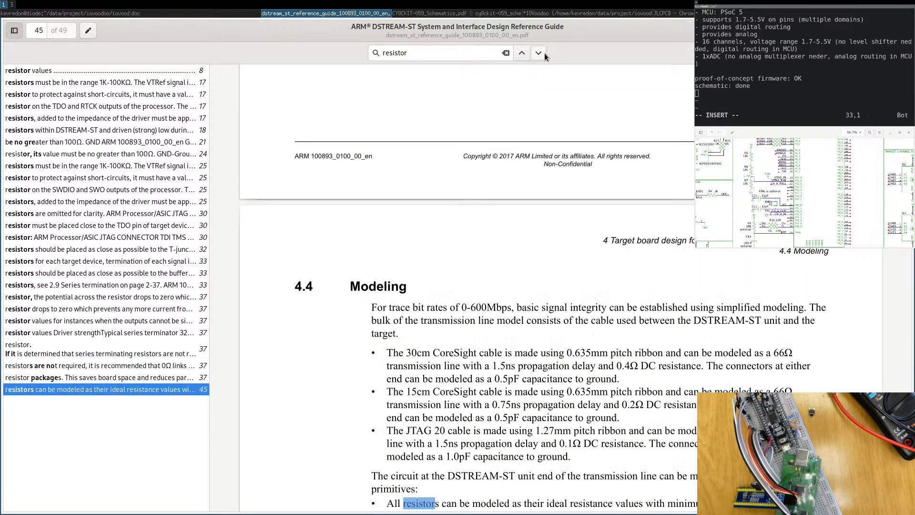
click(544, 53)
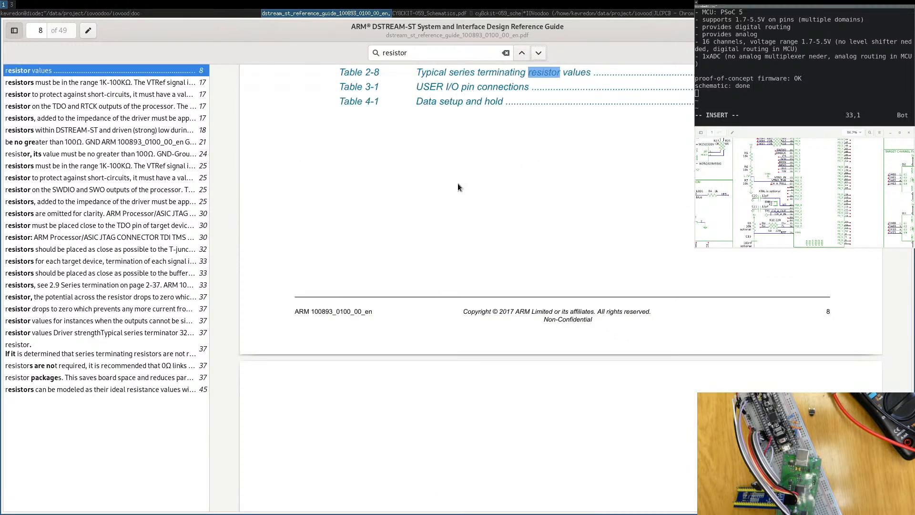
Follow the list of tables back to Table 2-8 and read the recommendation about 0Ω links as a fall-back option.
scroll(437, 253, up, 3)
click(437, 253)
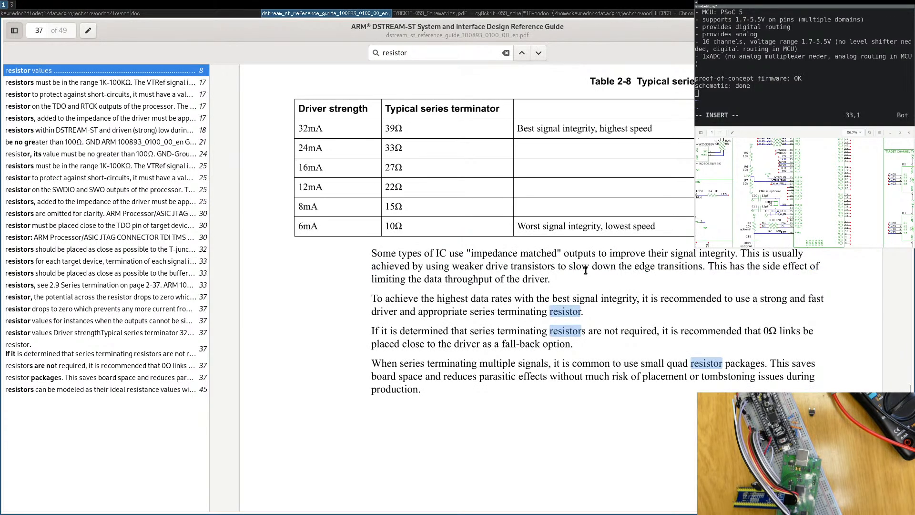
drag(374, 330, 622, 332)
drag(371, 331, 577, 350)
drag(445, 307, 368, 330)
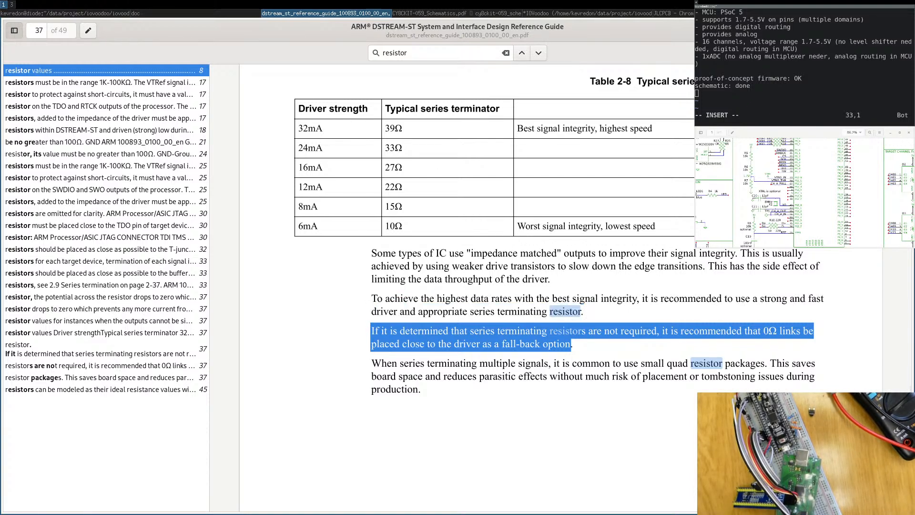
Switch to the iovoodoo.sch schematic and move the SWDCK net away from pin 4 of programming header P2, leaving a gap.
click(848, 14)
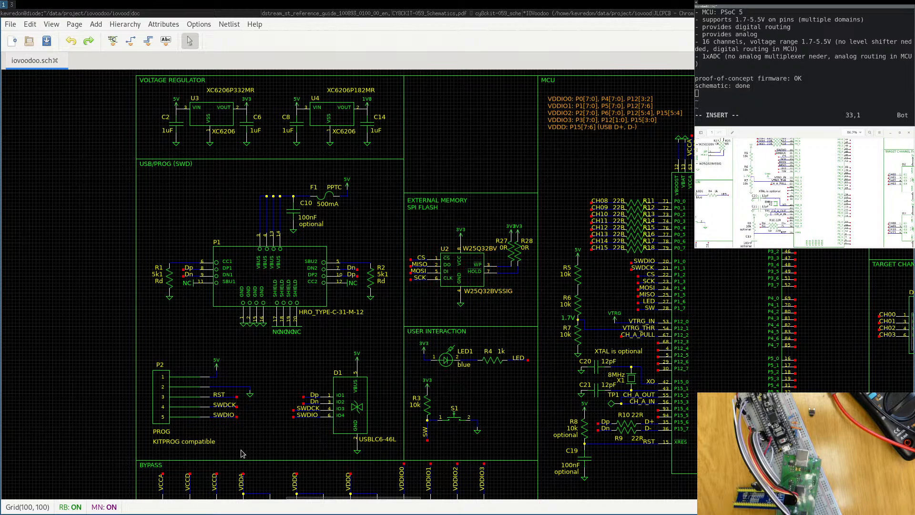
scroll(241, 452, up, 3)
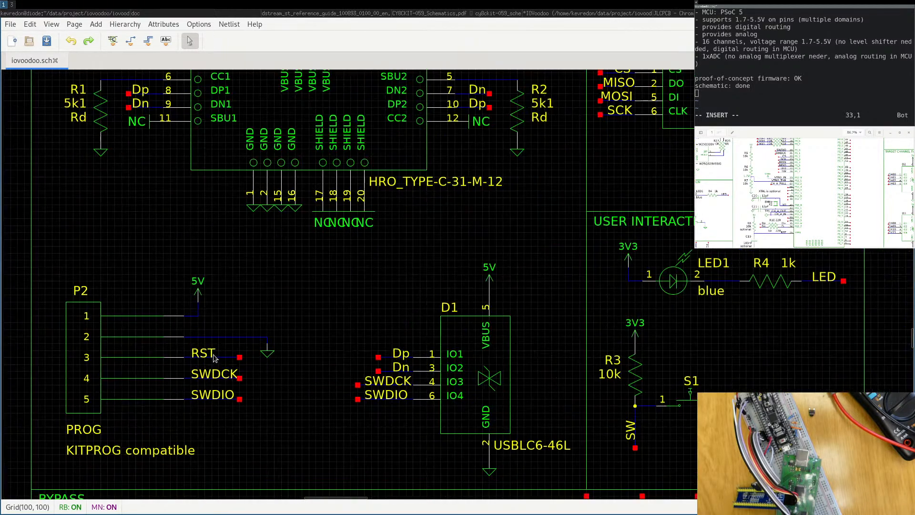
click(215, 361)
click(224, 381)
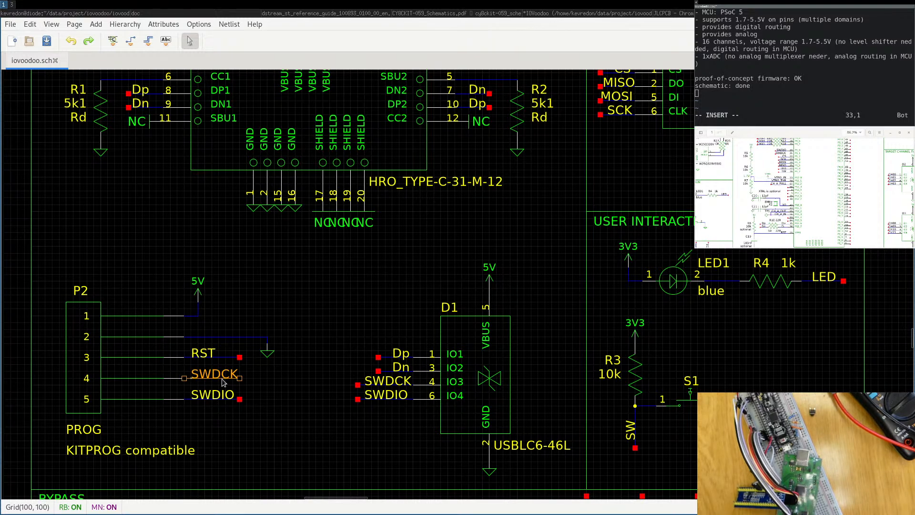
key(Delete)
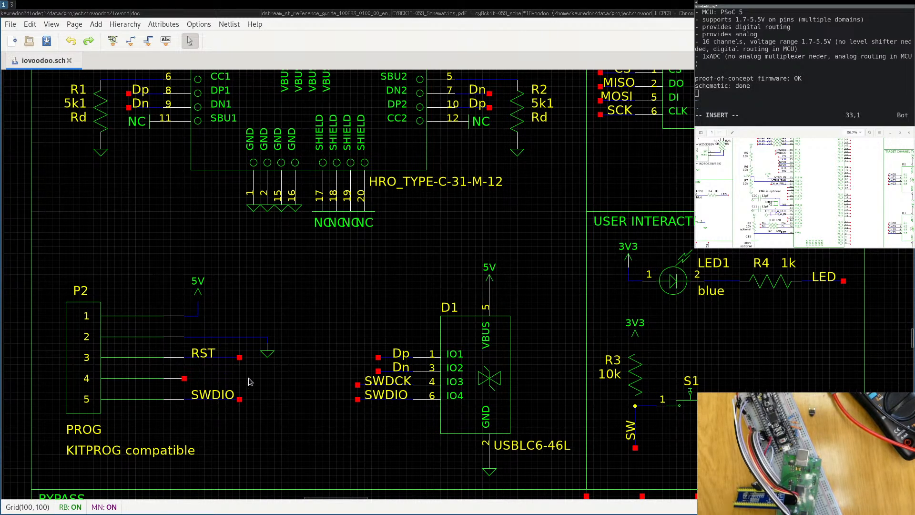
key(ctrl+v)
click(249, 376)
Move the SWDIO net away from P2 pin 5 so it lines up below the detached SWDCK net.
click(211, 404)
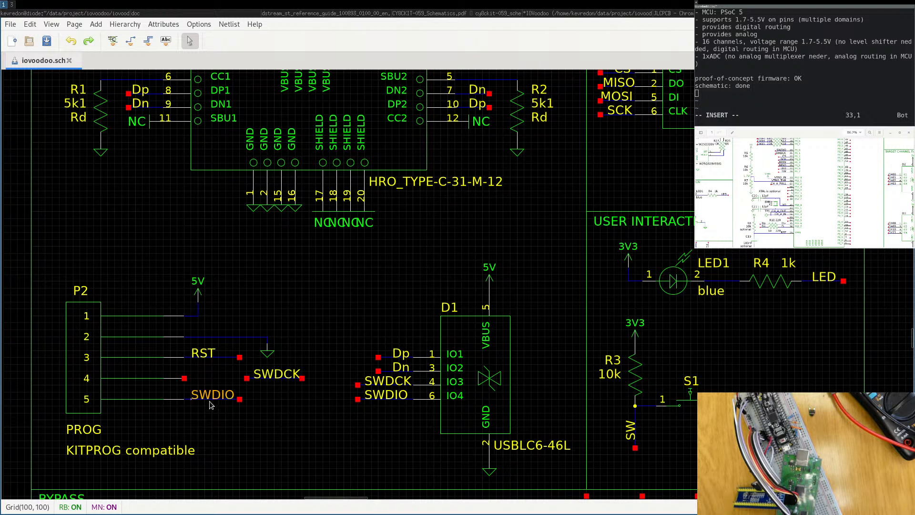
click(212, 401)
key(ctrl+x)
key(ctrl+v)
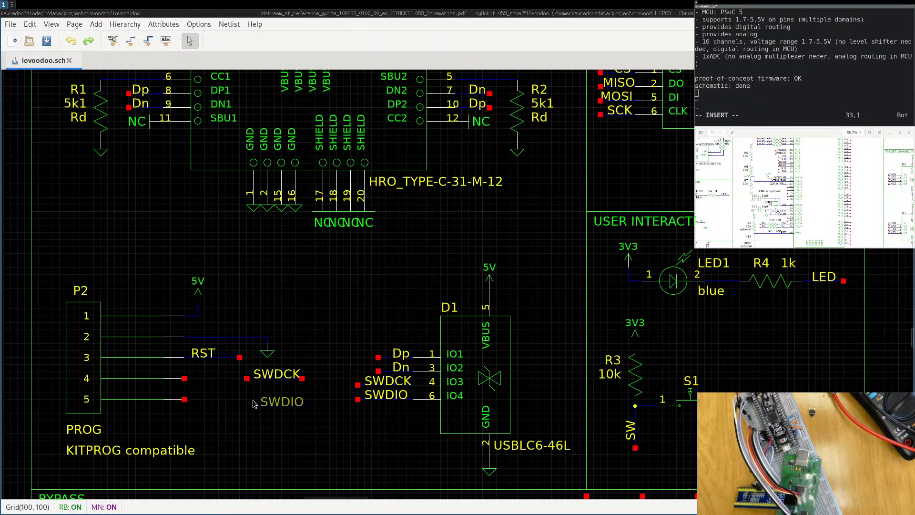
click(246, 400)
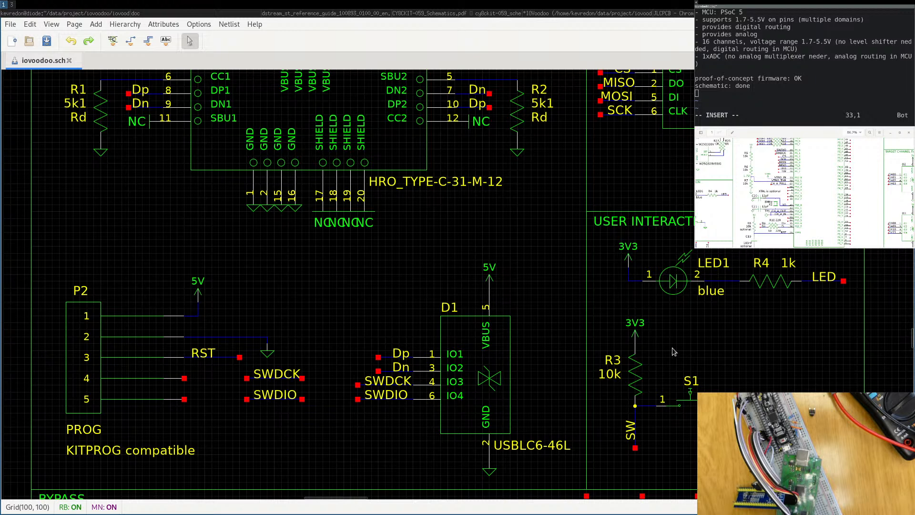
Copy a 22R channel series resistor from the MCU section and place the copy below the detached SWDIO net near P2.
scroll(509, 221, down, 1)
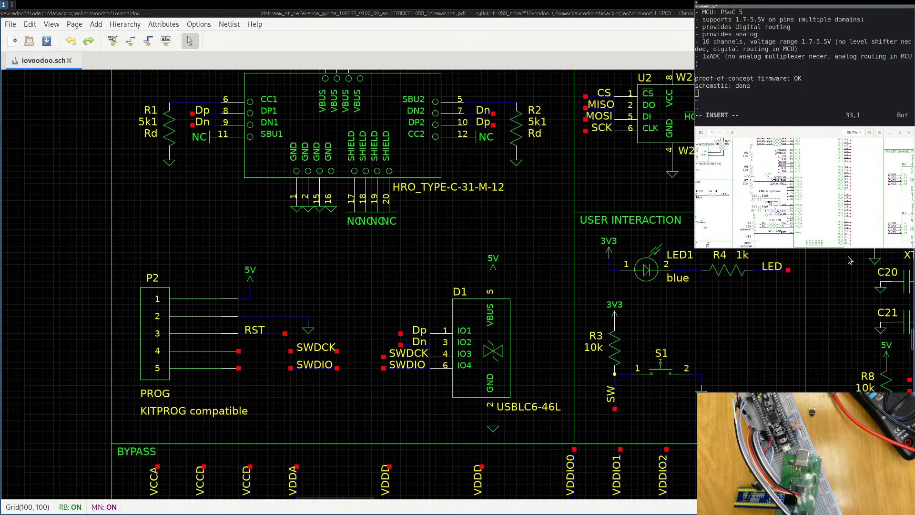
middle_drag(848, 159, 526, 255)
click(659, 173)
click(658, 179)
middle_drag(770, 193, 515, 241)
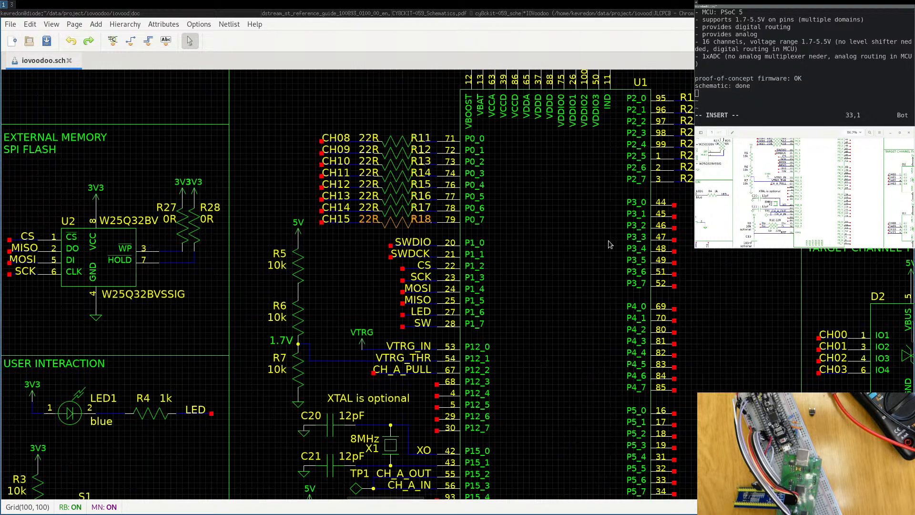
click(373, 344)
middle_drag(373, 343, 515, 273)
middle_drag(172, 352, 576, 244)
key(ctrl+v)
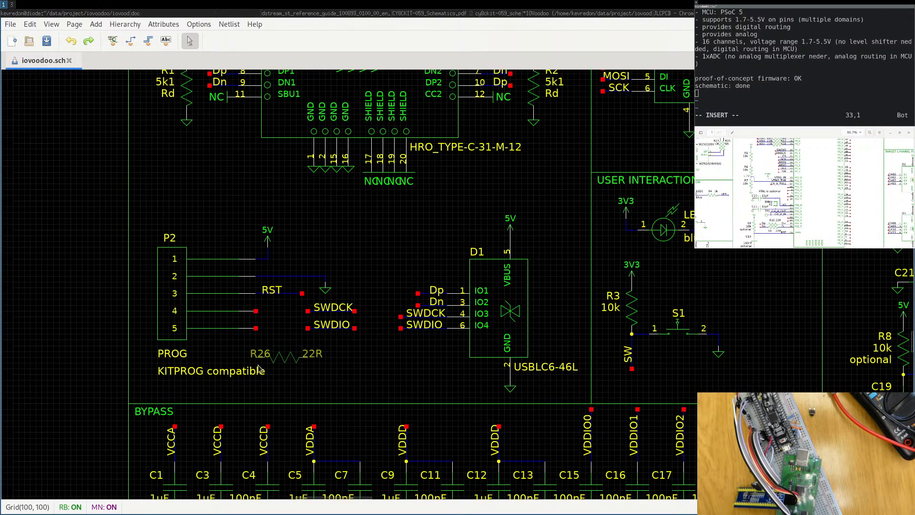
click(289, 382)
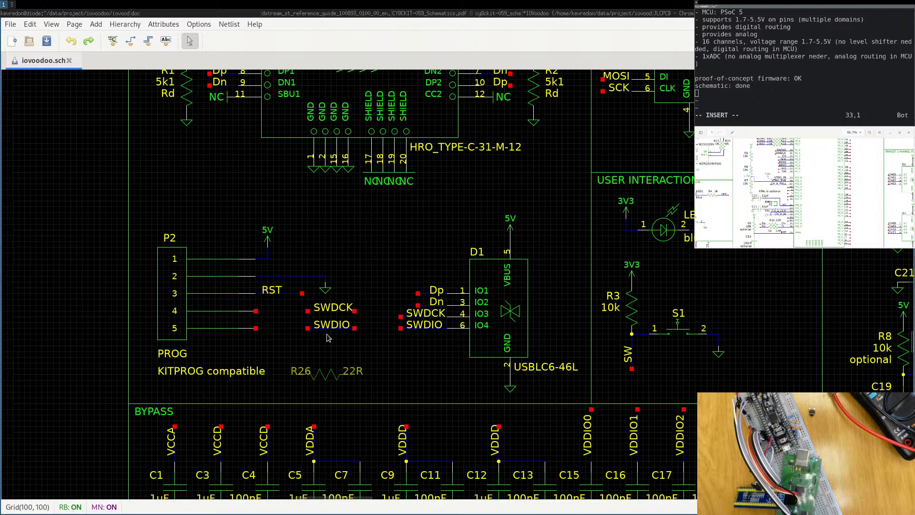
Shift the SWDCK and SWDIO nets farther from P2 and connect the copied 22R resistor to pin 4.
drag(335, 311, 364, 330)
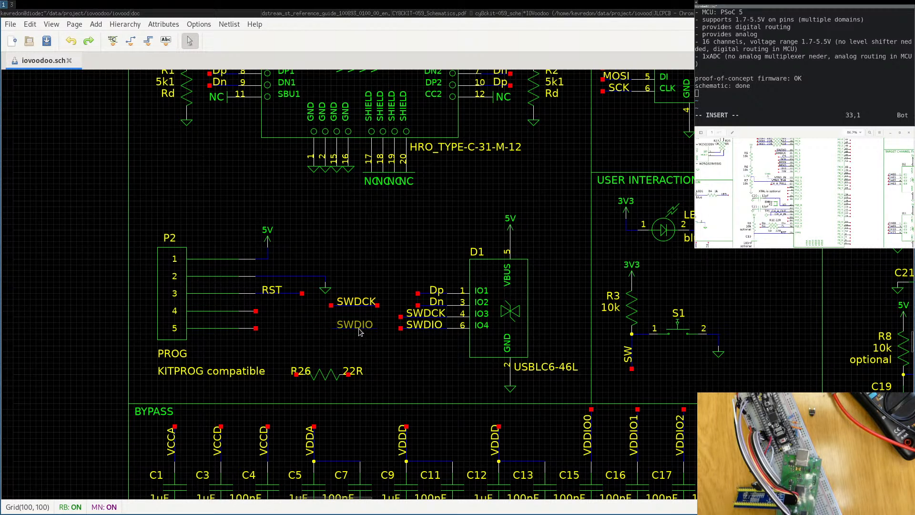
click(324, 376)
drag(295, 351, 287, 316)
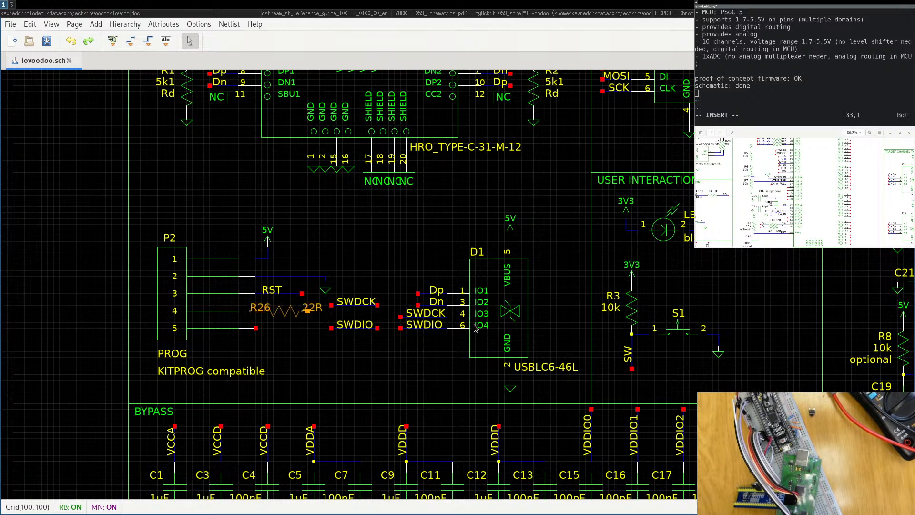
Connect the SWDCK net to the free end of the 22R resistor on P2 pin 4, with its label clear of the resistor value.
click(494, 304)
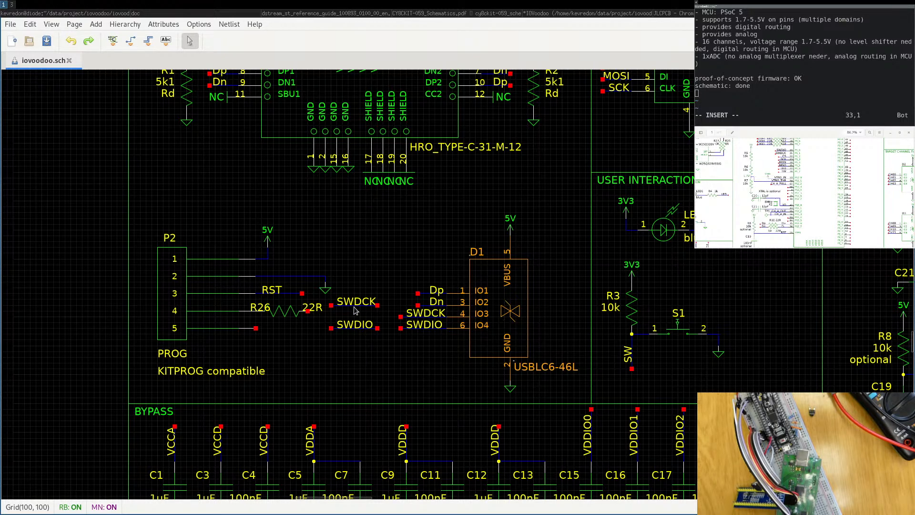
drag(345, 306, 328, 317)
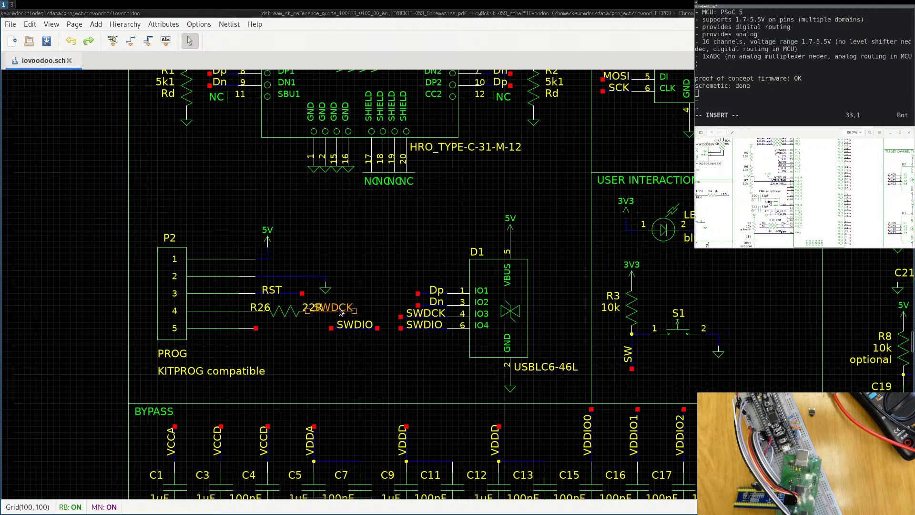
click(361, 313)
drag(355, 310, 309, 314)
Copy the 22R resistor on P2 pin 4 and connect the copy to P2 pin 5.
click(299, 309)
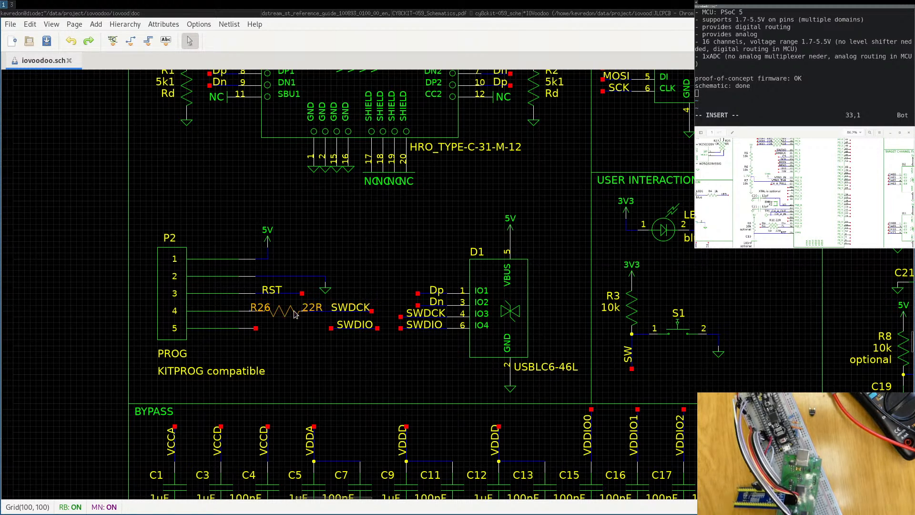
key(c)
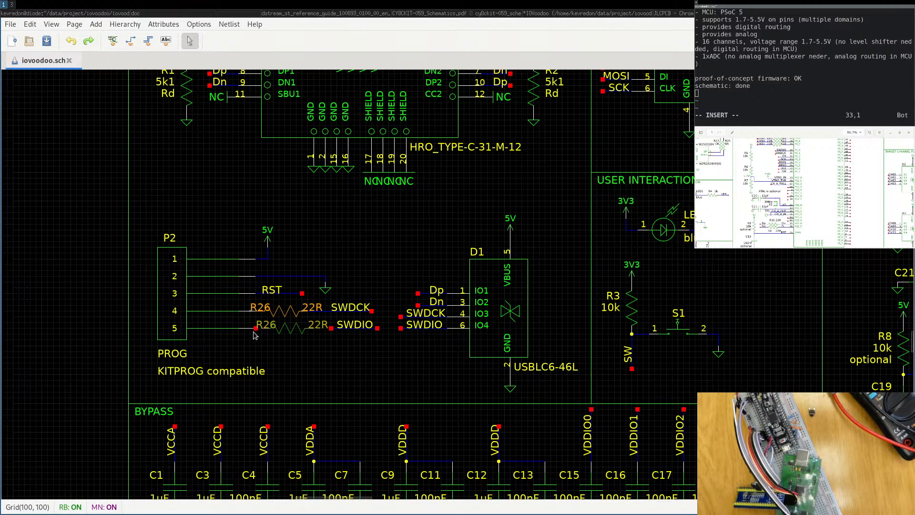
click(252, 329)
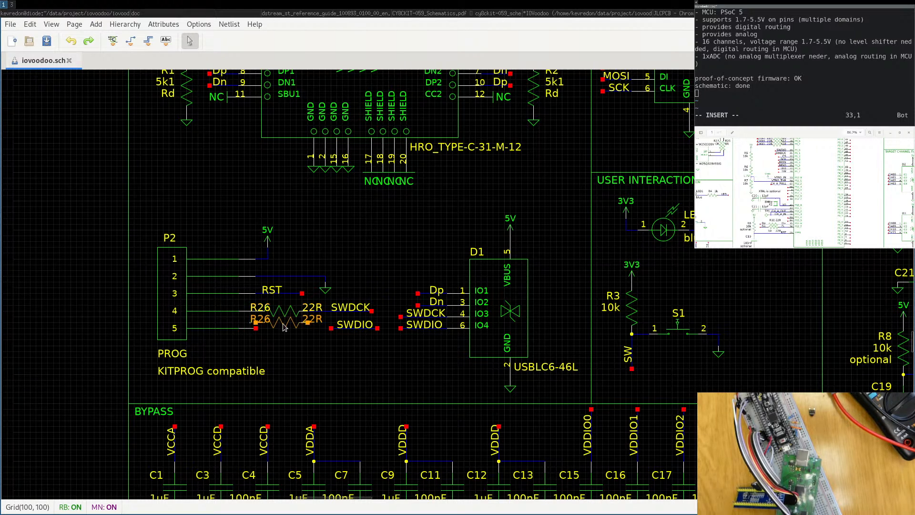
drag(281, 325, 246, 309)
Reset the reference designator of the 22R resistor on P2 pin 4 to R?
double_click(246, 310)
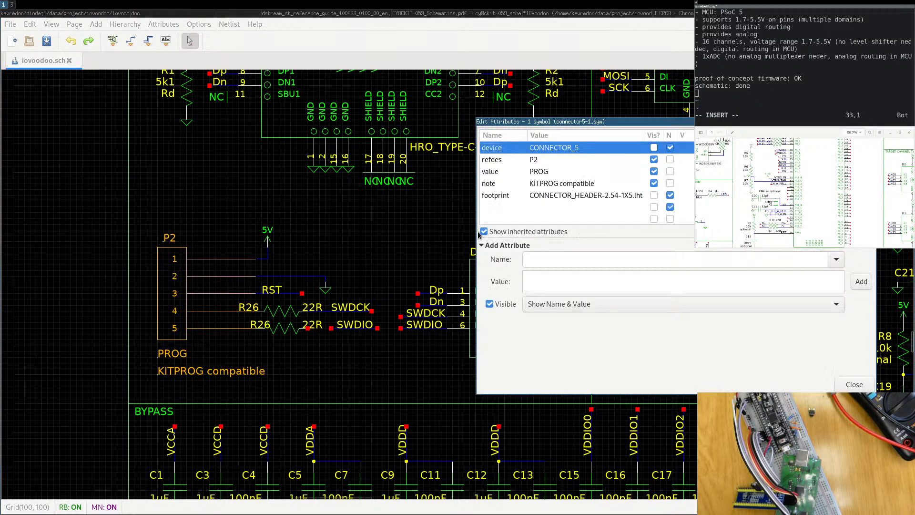
click(246, 307)
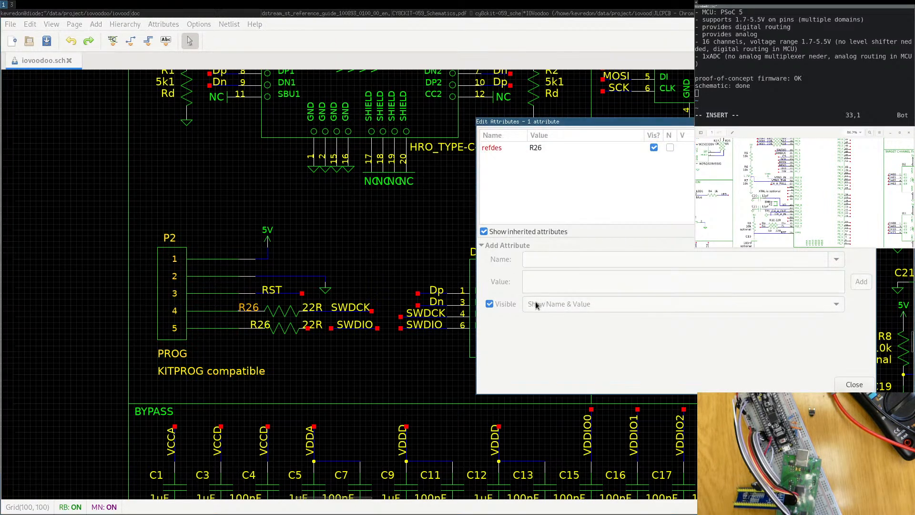
click(541, 149)
click(541, 149)
key(BackSpace)
key(BackSpace)
text(?)
key(Return)
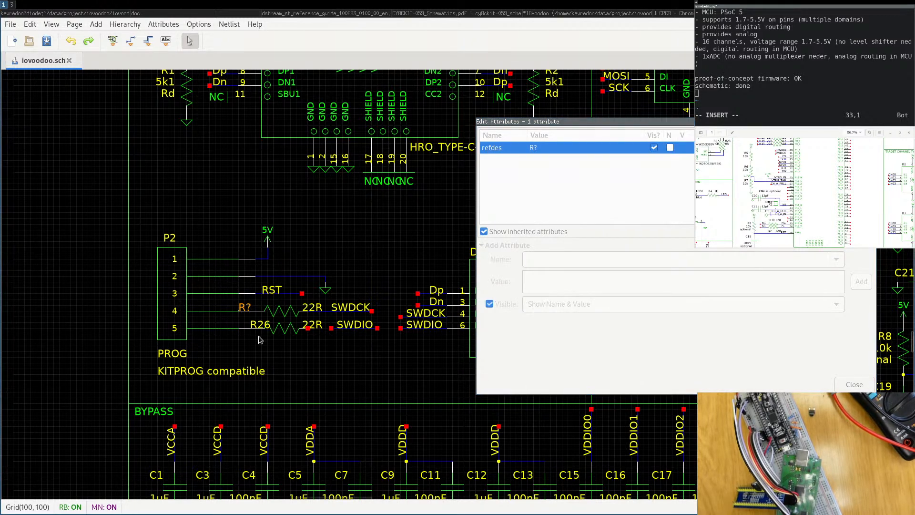
Reset the reference designator of the 22R resistor on P2 pin 5 to R? and close the attribute editor.
click(257, 327)
click(257, 328)
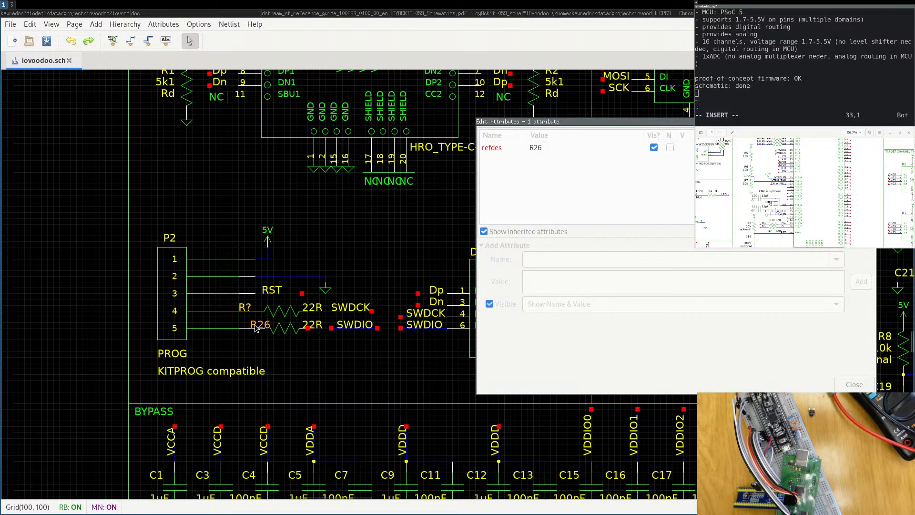
click(546, 150)
text(R&)
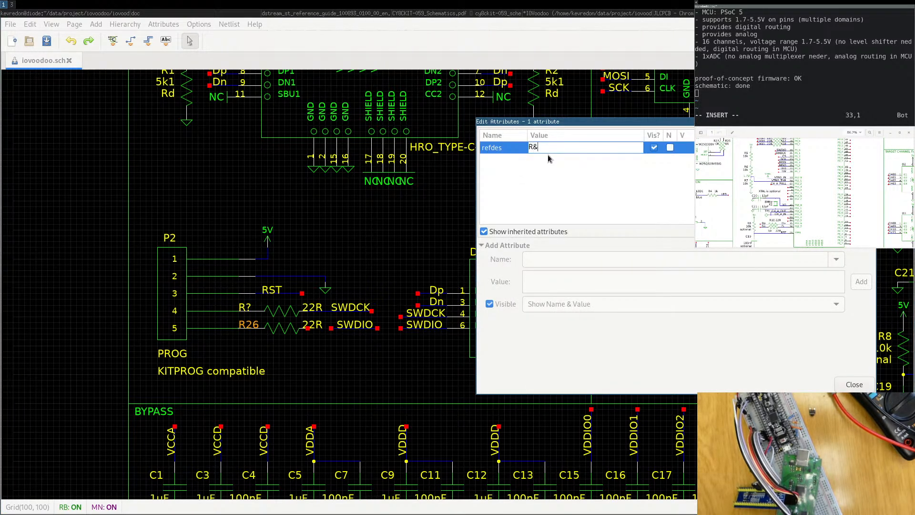
text(?)
key(Return)
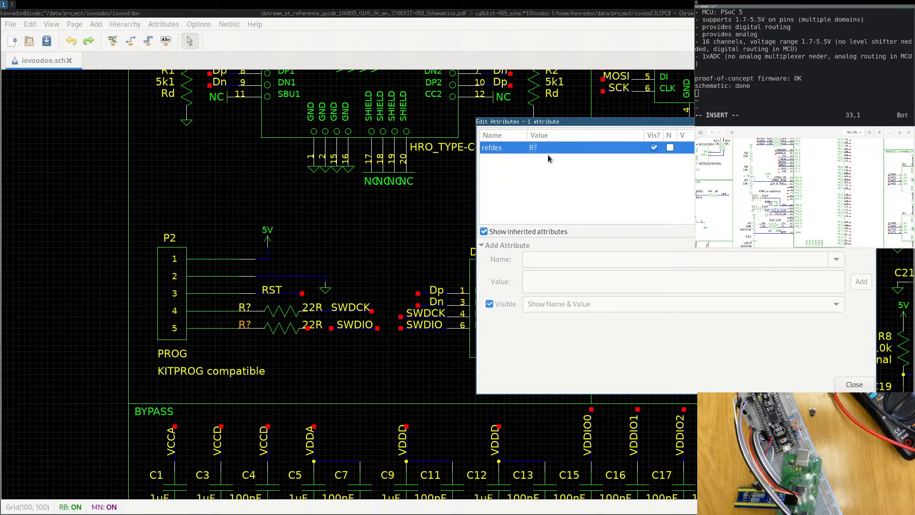
click(854, 384)
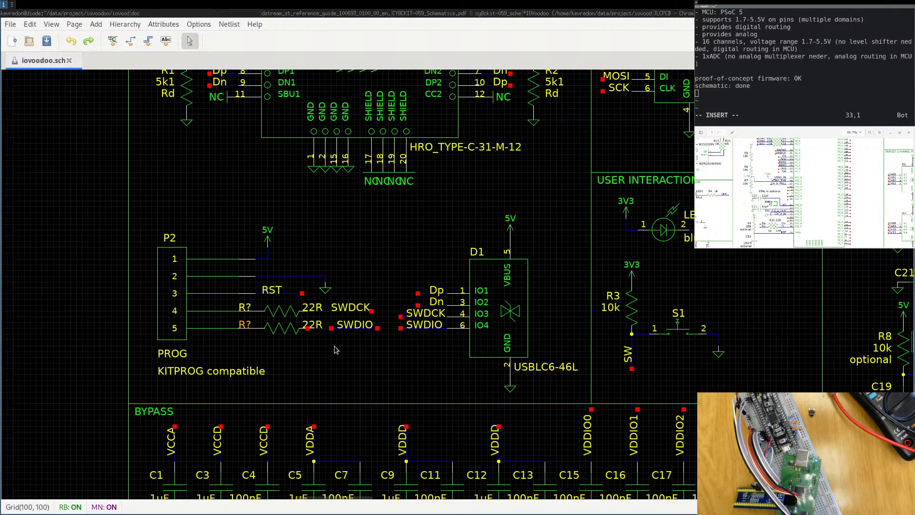
Connect the SWDIO net to the free end of the pin 5 resistor, aligned below the SWDCK net.
drag(361, 331, 324, 332)
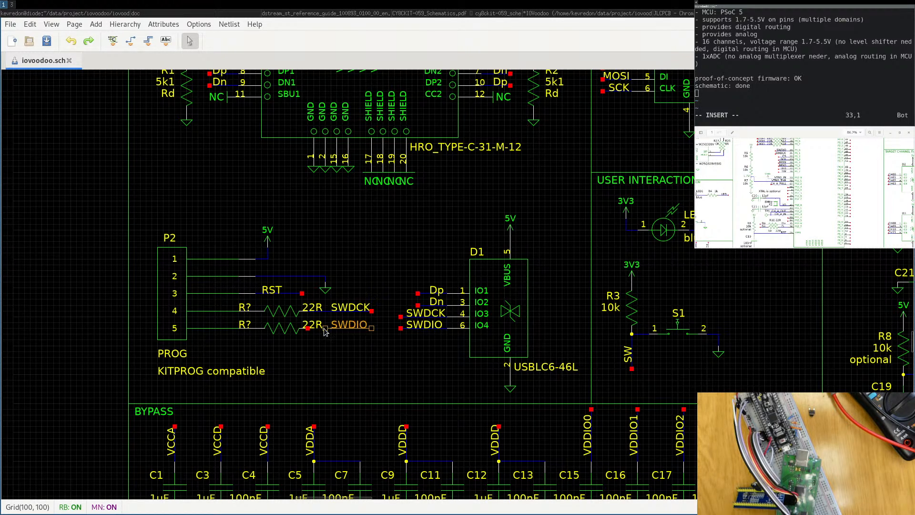
click(328, 338)
click(326, 331)
click(321, 324)
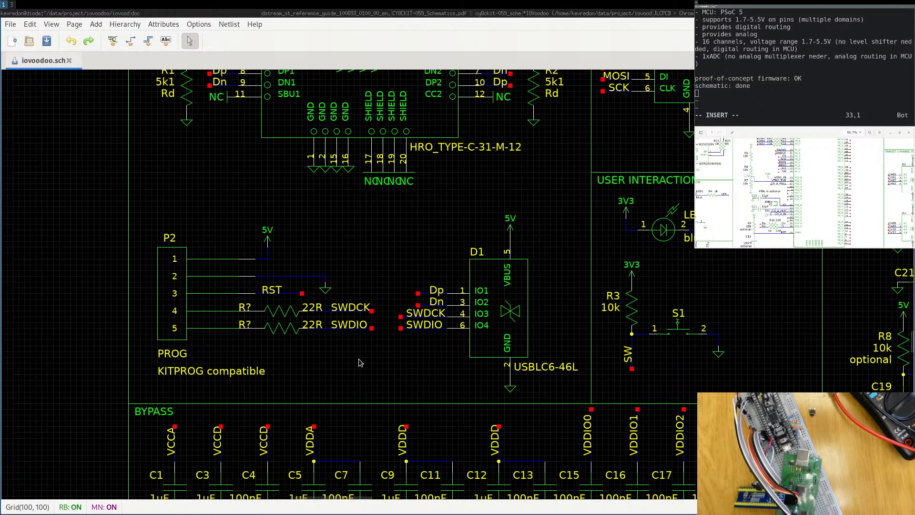
Reread the series termination section of the DSTREAM-ST guide, covering typical resistor values and the 0Ω fall-back recommendation.
click(510, 14)
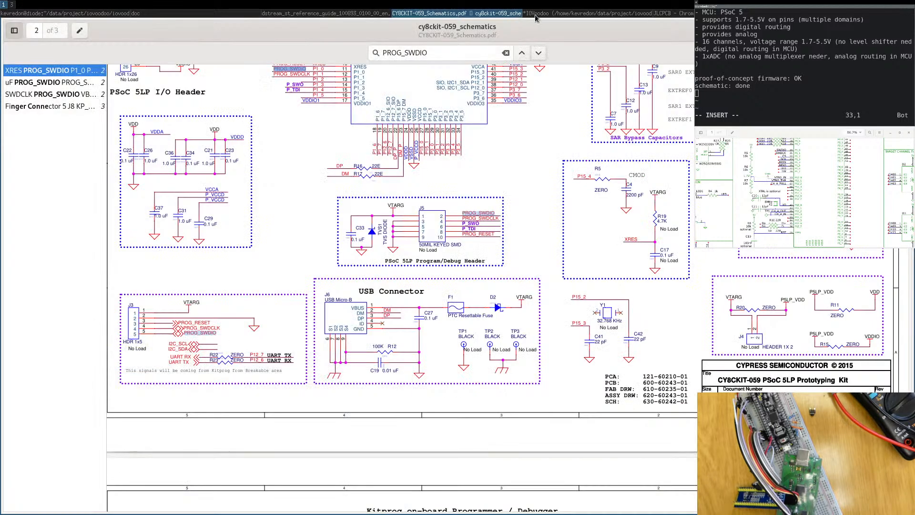
click(314, 13)
click(382, 324)
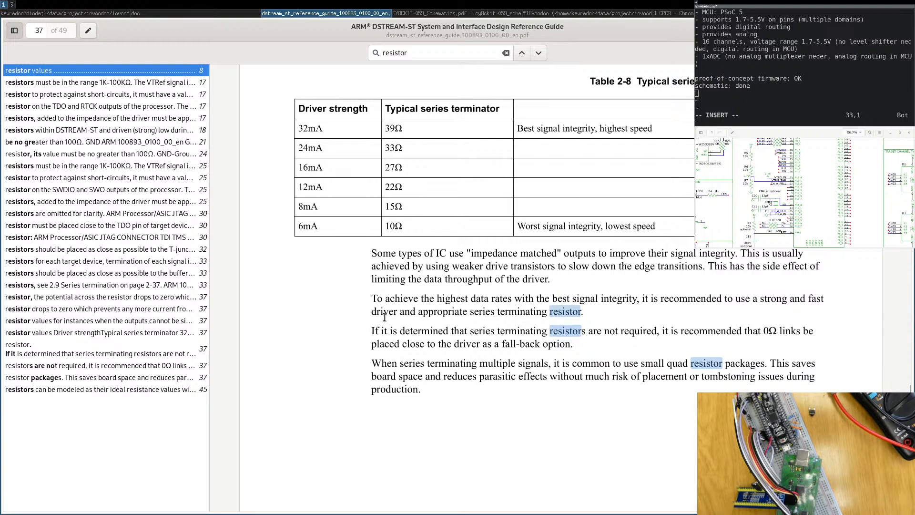
drag(374, 327, 494, 341)
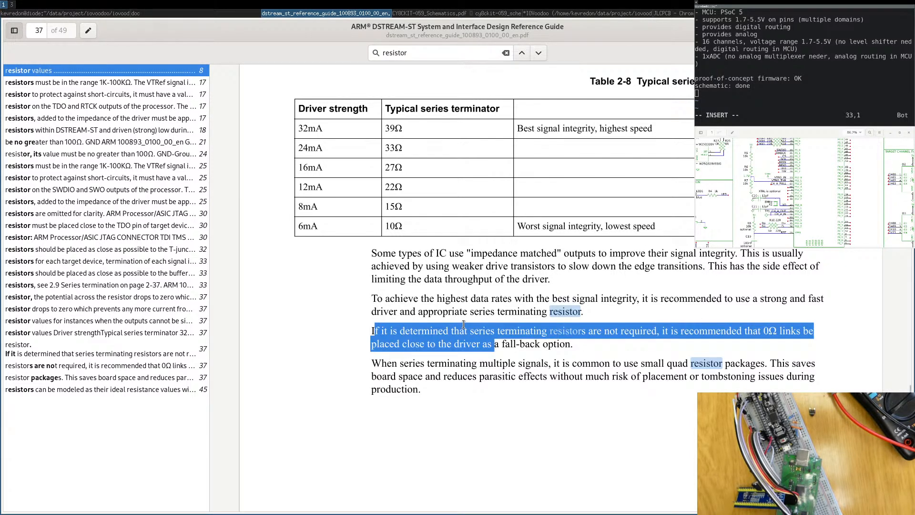
scroll(463, 324, up, 5)
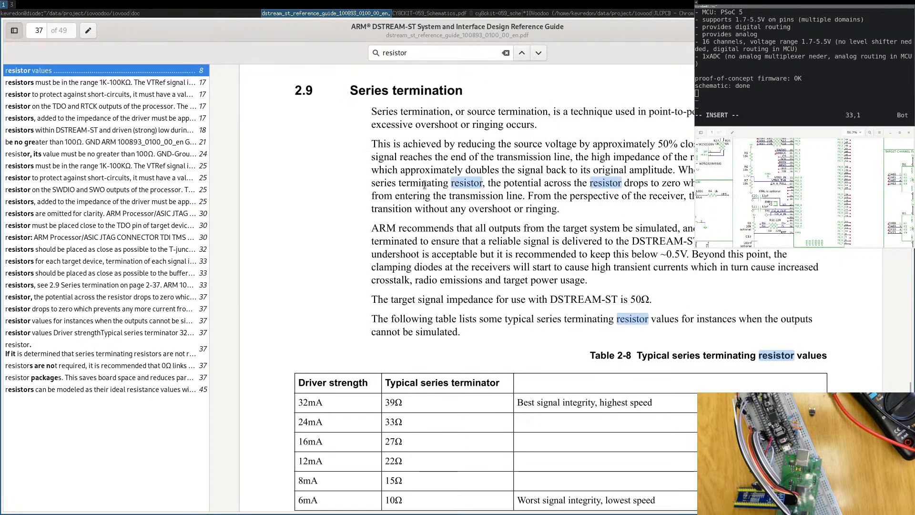
scroll(593, 202, down, 2)
scroll(593, 202, down, 7)
scroll(532, 243, up, 4)
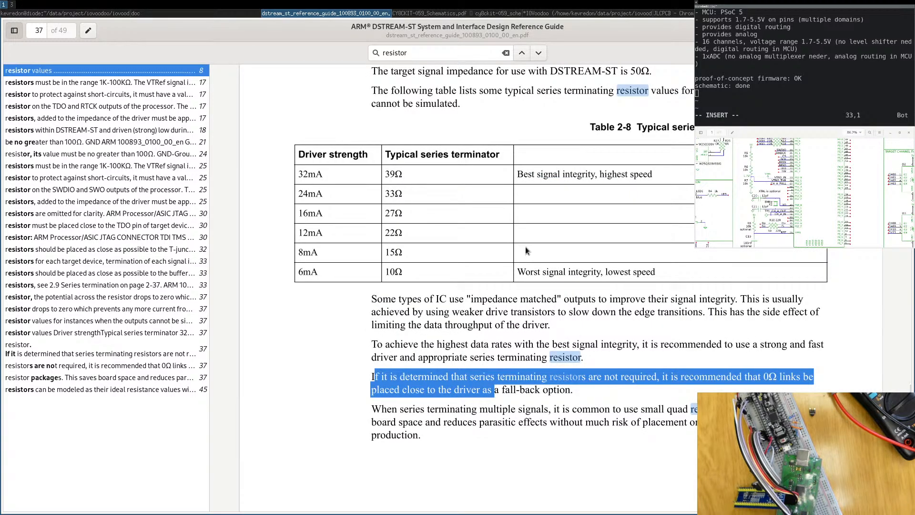
Undo the P2 series resistor edits in the schematic until SWDCK and SWDIO connect directly to pins 4 and 5, and save it.
click(545, 14)
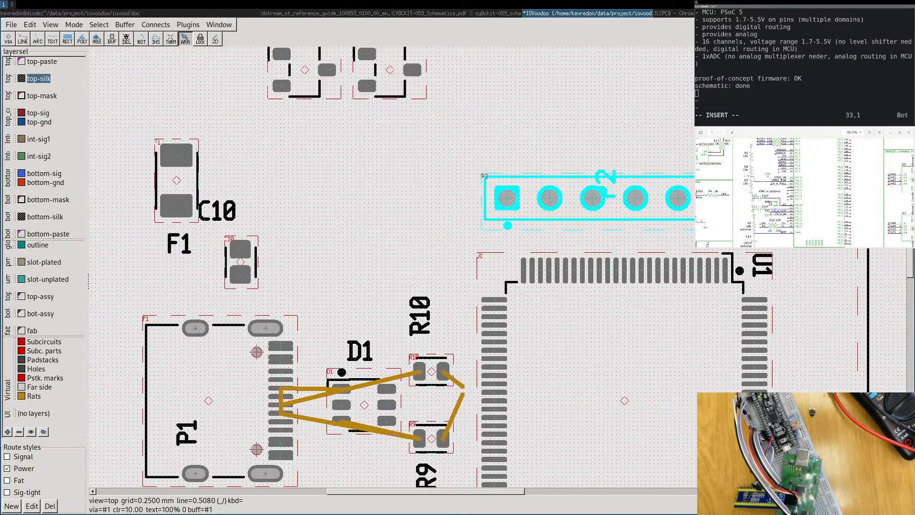
click(805, 13)
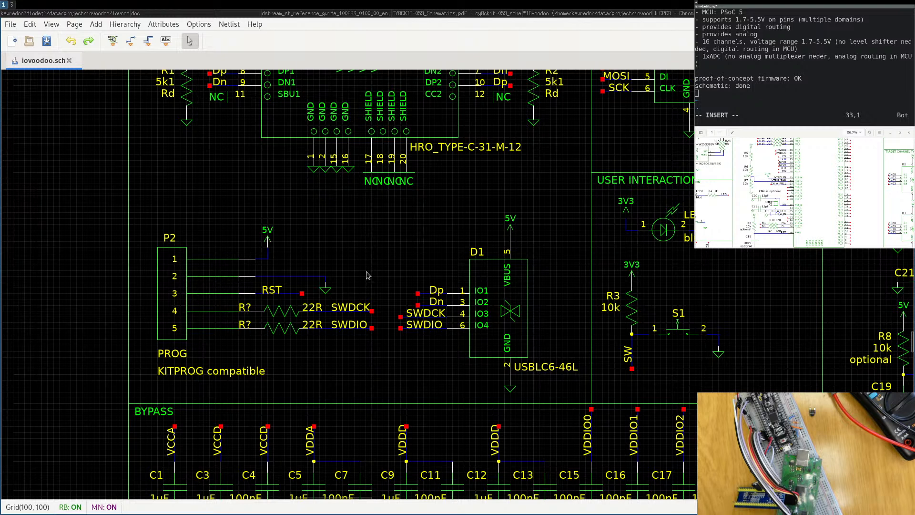
key(u)
key(u)
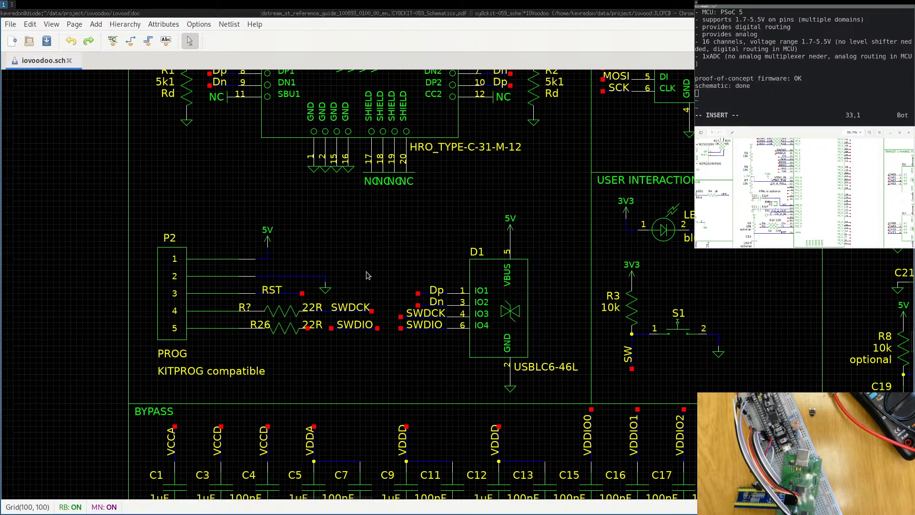
key(u)
key(u)
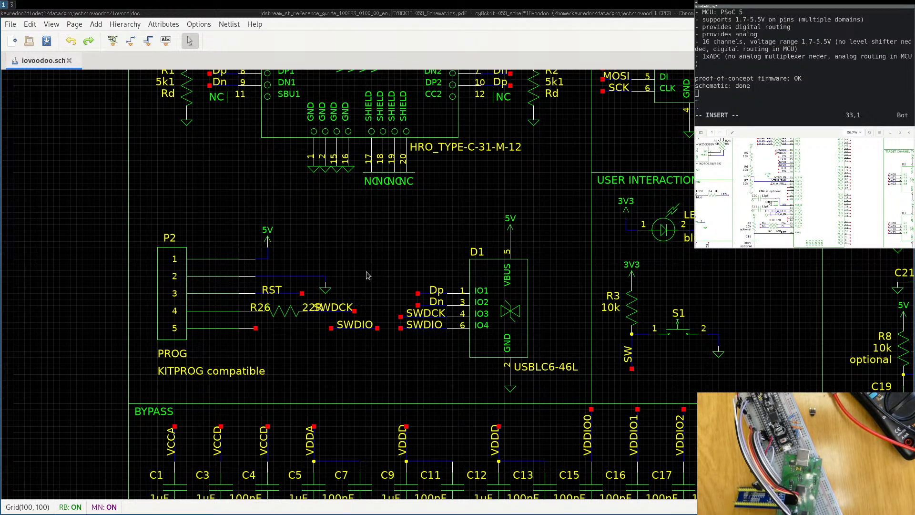
key(u)
key(u)
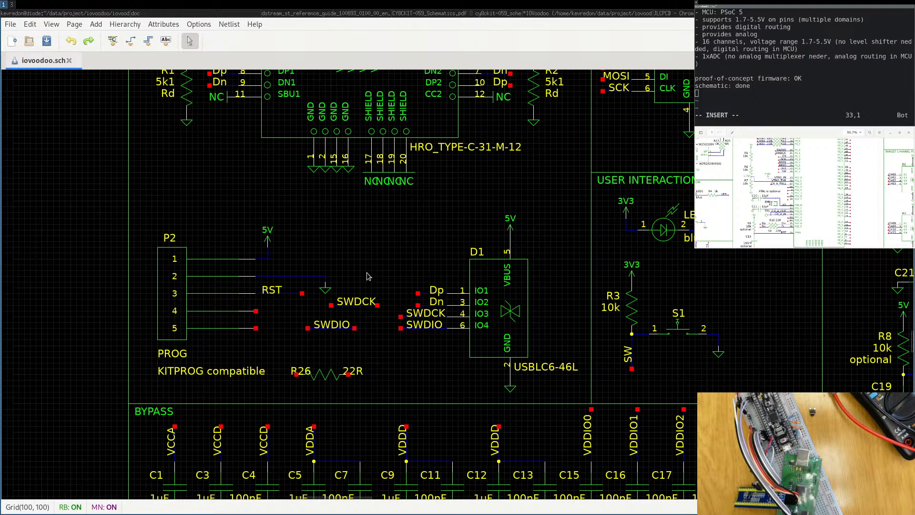
key(u)
key(u)
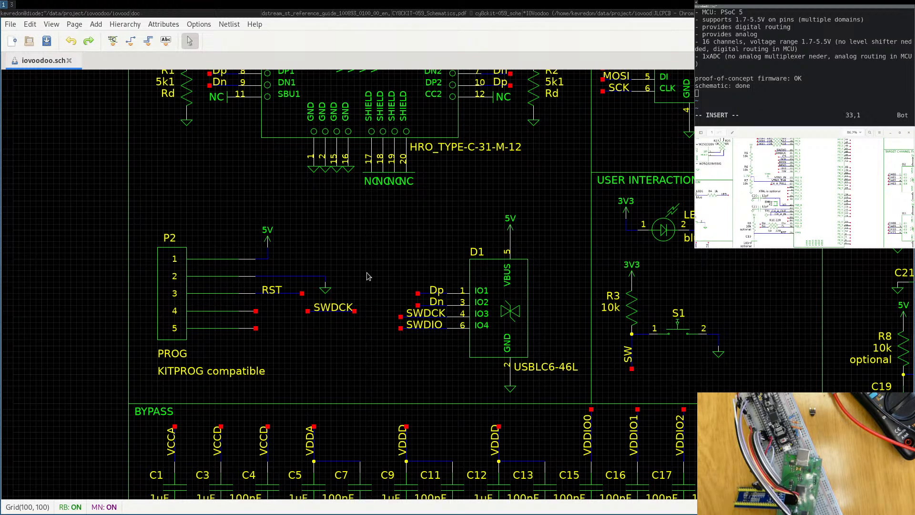
key(u)
key(u)
key(u)
key(u)
key(shift+u)
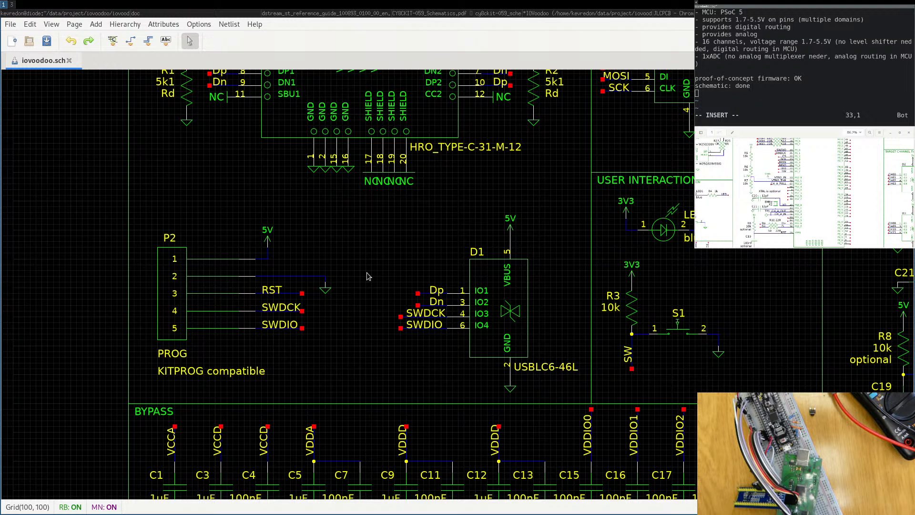
key(ctrl+s)
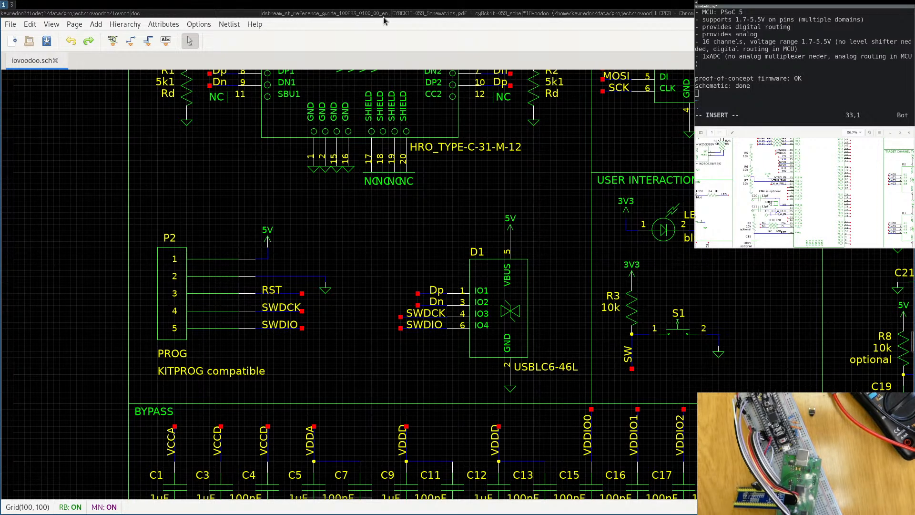
Switch to the IOVoodoo board layout and move the P2 label off the header to just above its pin 1 end.
click(547, 14)
scroll(589, 143, up, 2)
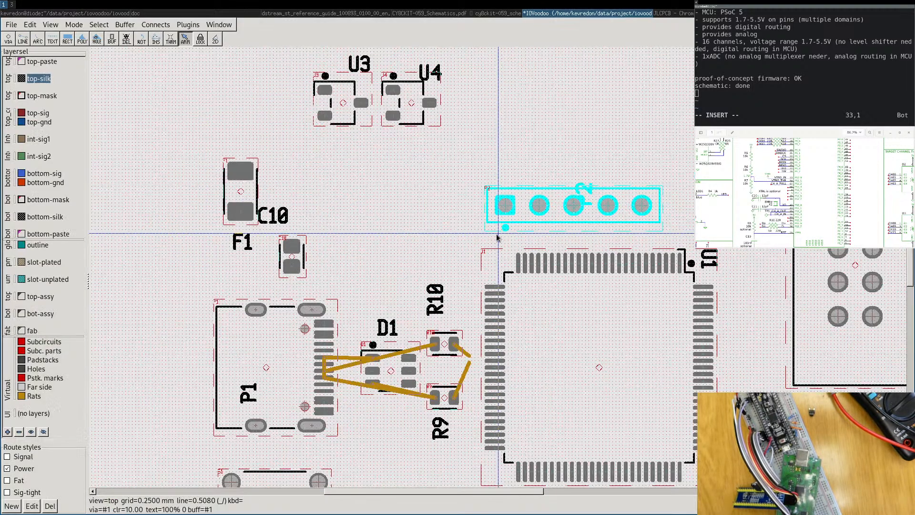
click(589, 143)
click(585, 190)
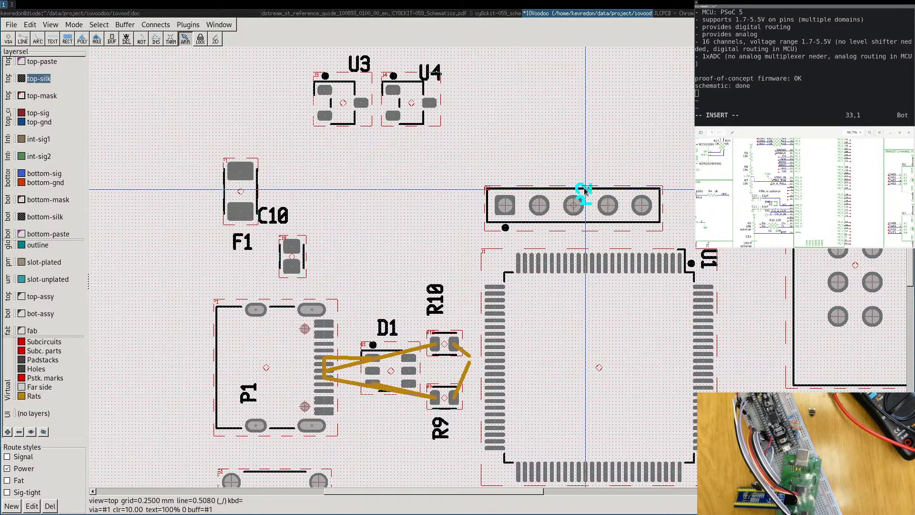
click(582, 188)
drag(586, 187, 522, 169)
scroll(382, 244, down, 3)
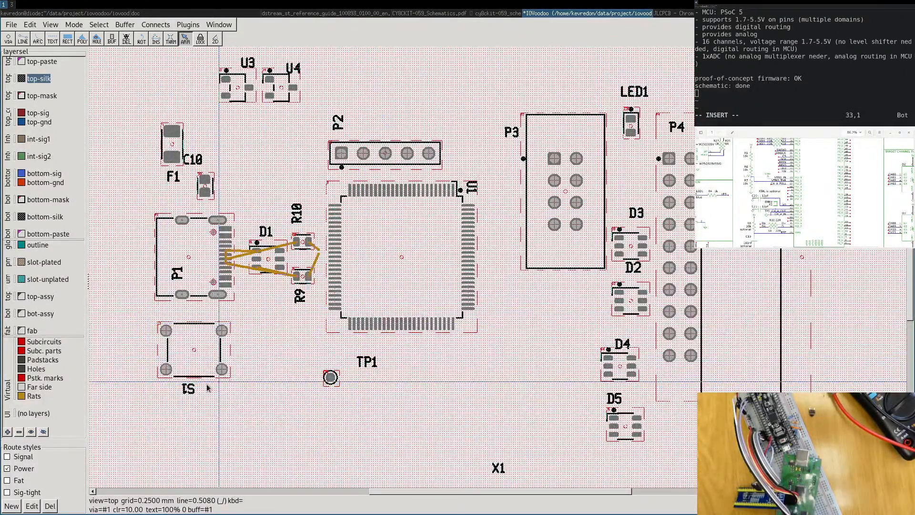
Generate the rats nest for the whole board, examine the connections between components, and erase all rat lines.
click(395, 267)
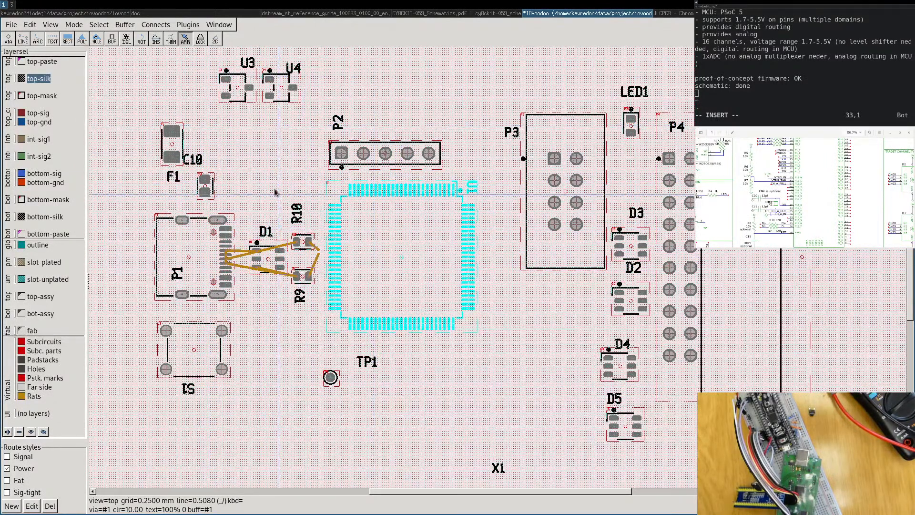
click(260, 172)
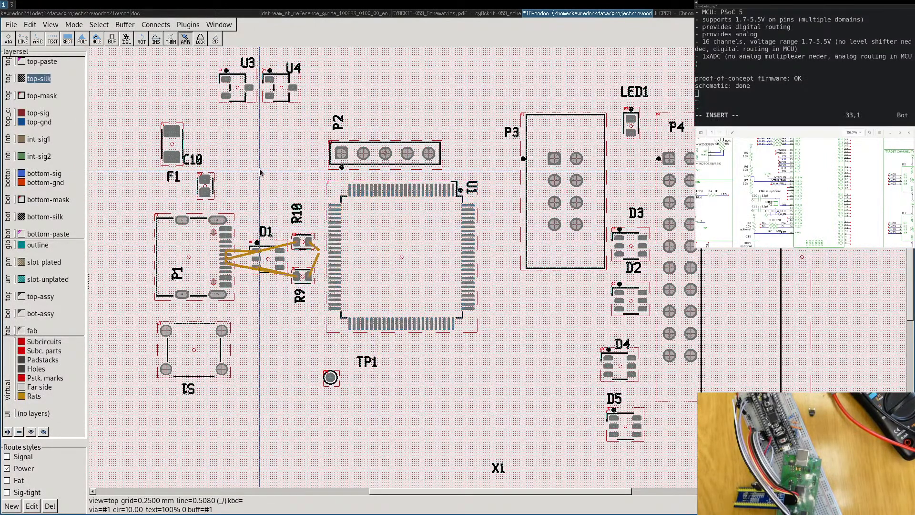
click(303, 238)
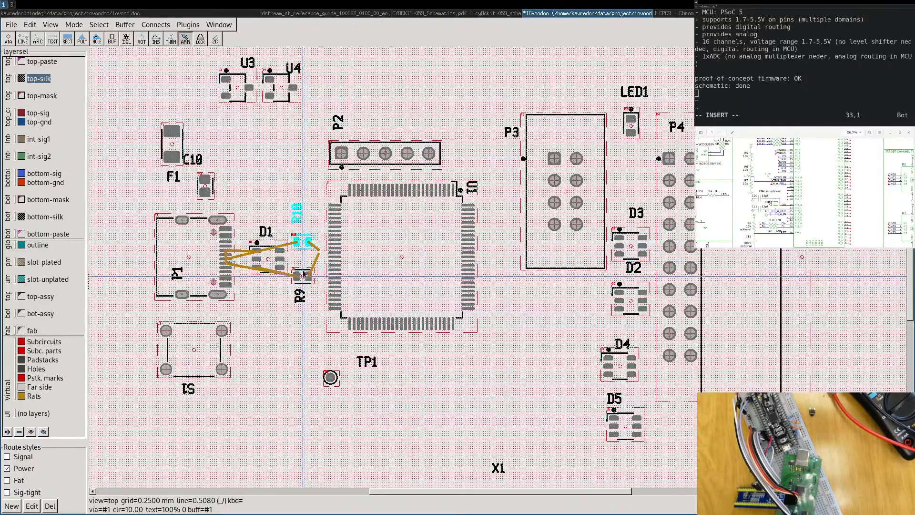
key(c)
key(r)
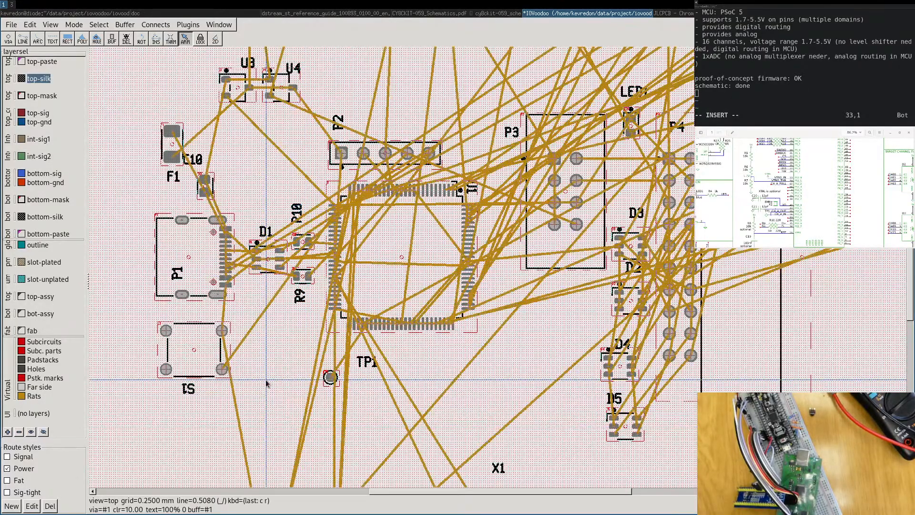
right_drag(644, 171, 460, 259)
scroll(459, 259, down, 4)
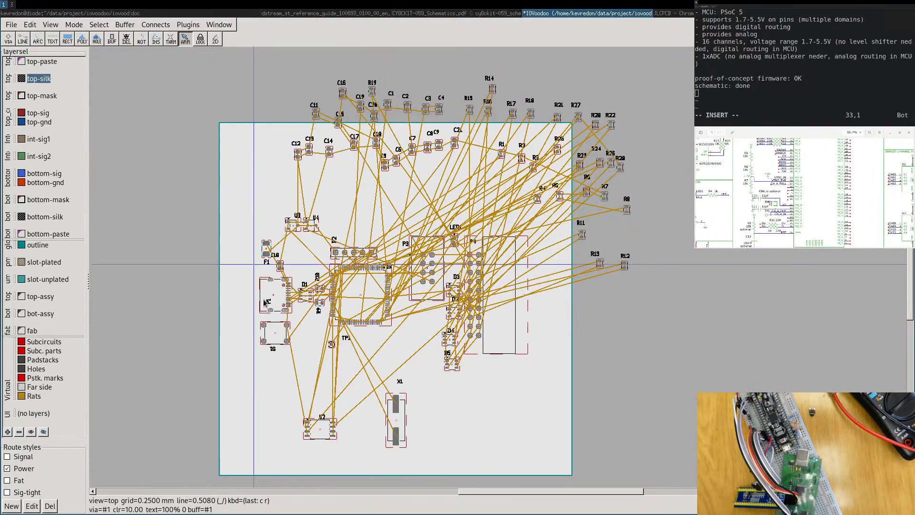
key(c)
key(e)
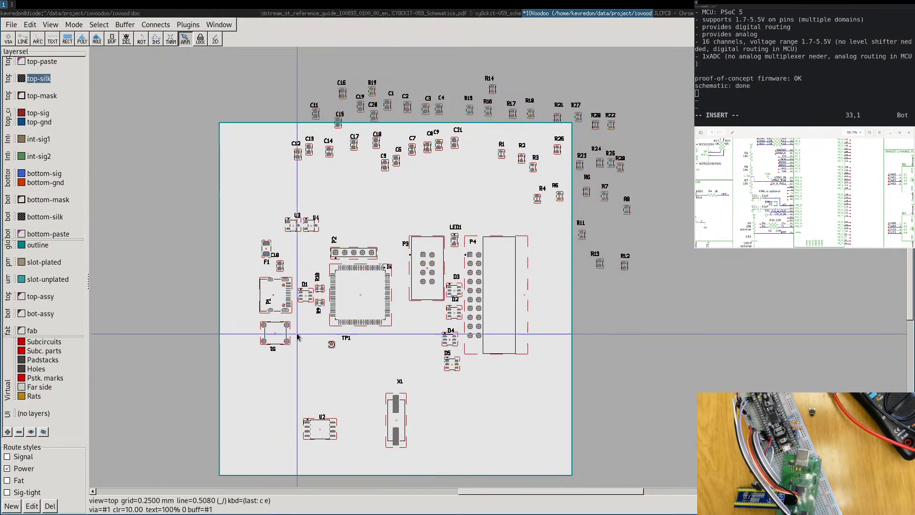
Select the D1 component beside the P1 connector and add the rat lines for that selection only.
scroll(293, 301, up, 3)
scroll(295, 308, up, 3)
click(342, 248)
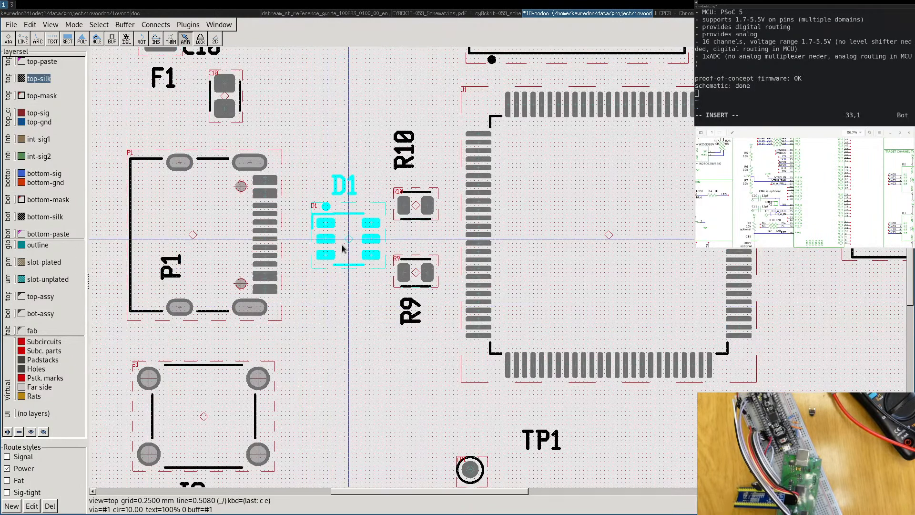
key(c)
key(s)
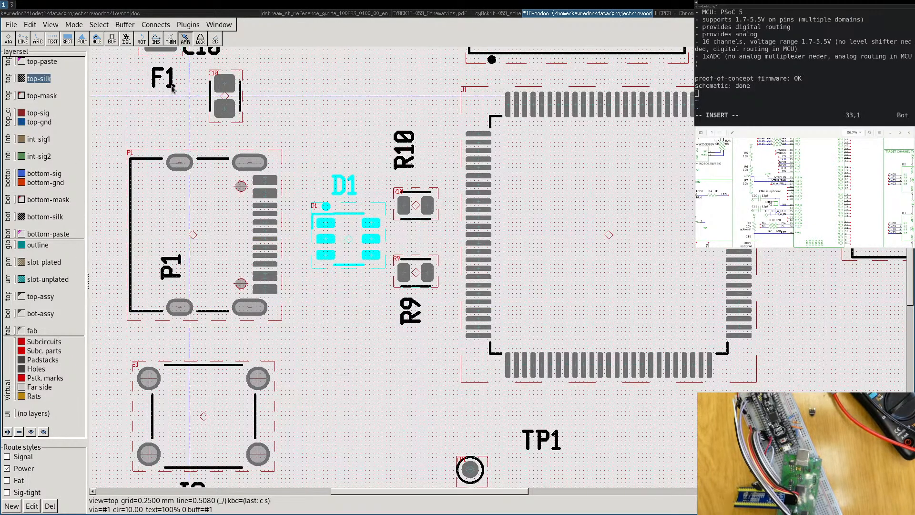
click(125, 25)
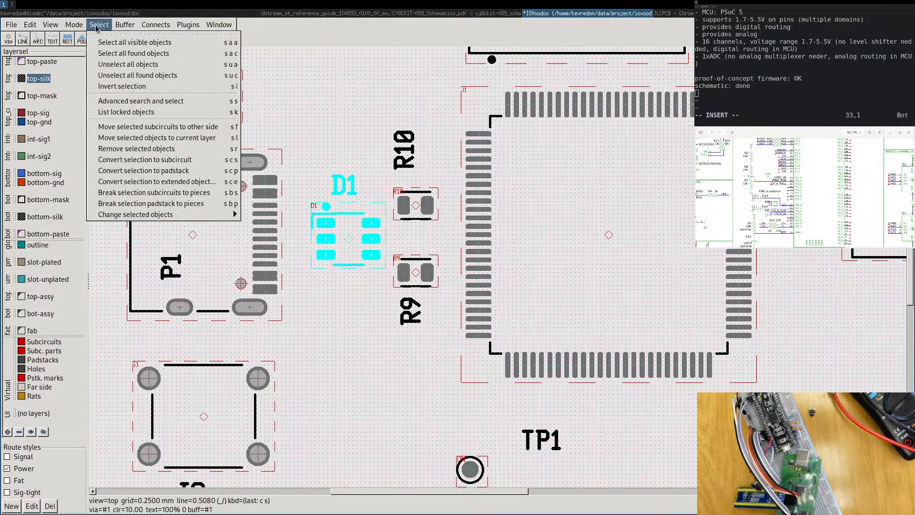
mouse_move(163, 26)
mouse_move(162, 42)
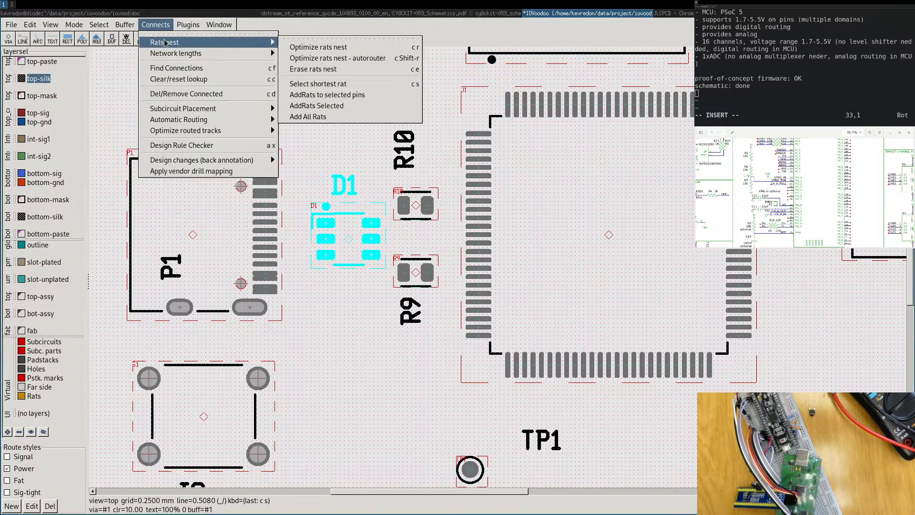
click(324, 108)
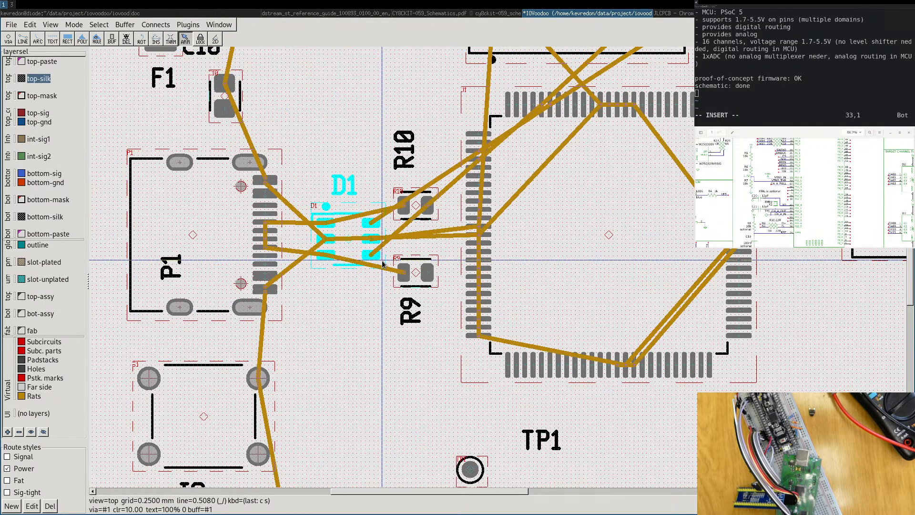
Examine the D1 rat lines towards P1, R9, R10 and U1 and how they relate to header P2.
scroll(348, 270, down, 3)
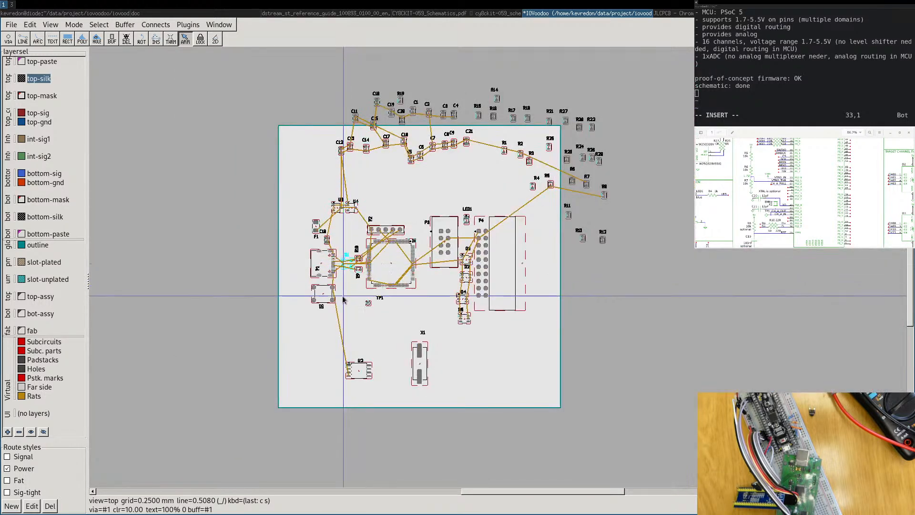
scroll(342, 272, up, 4)
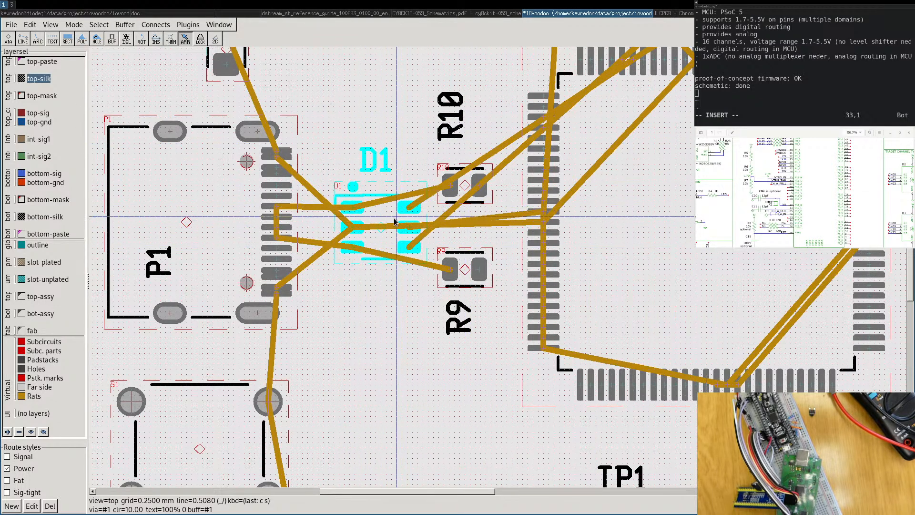
scroll(393, 220, down, 2)
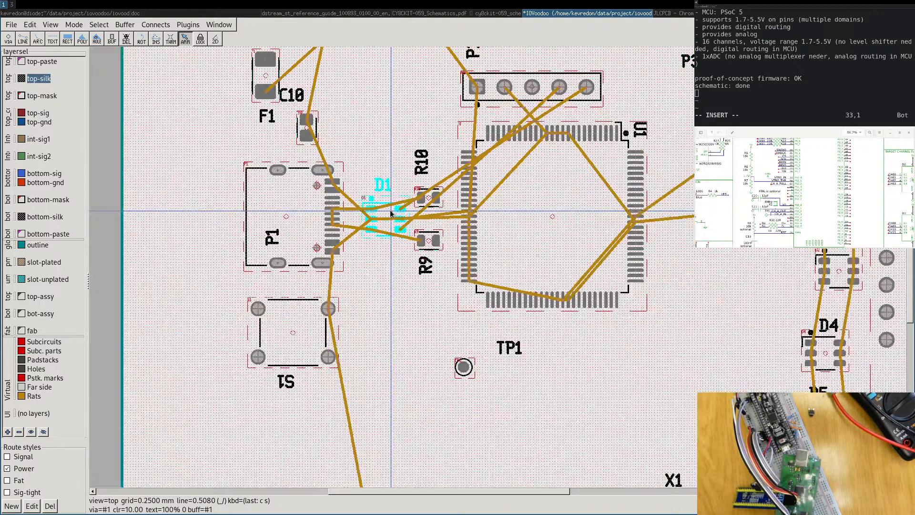
right_drag(390, 208, 318, 230)
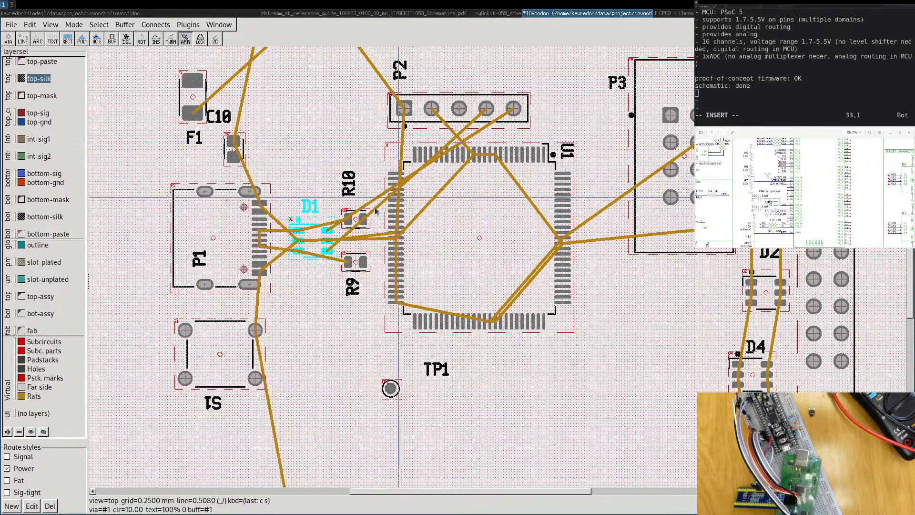
mouse_move(328, 242)
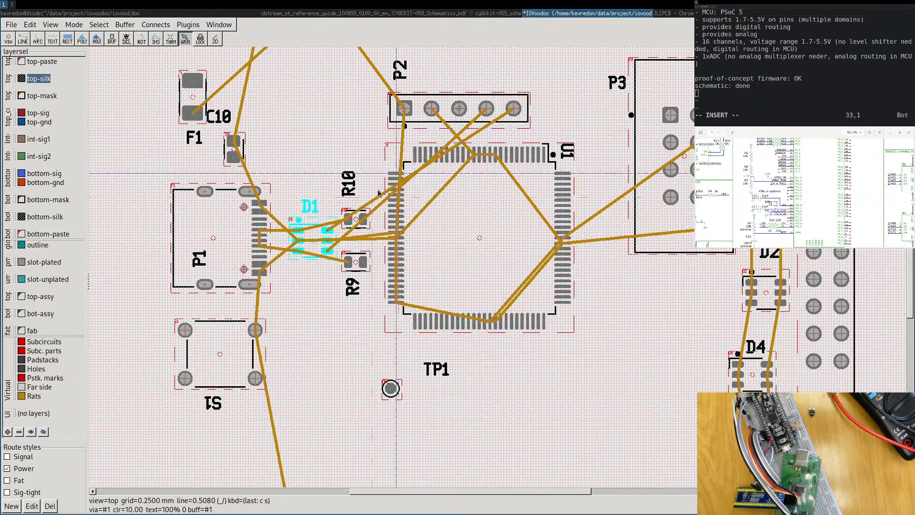
click(459, 111)
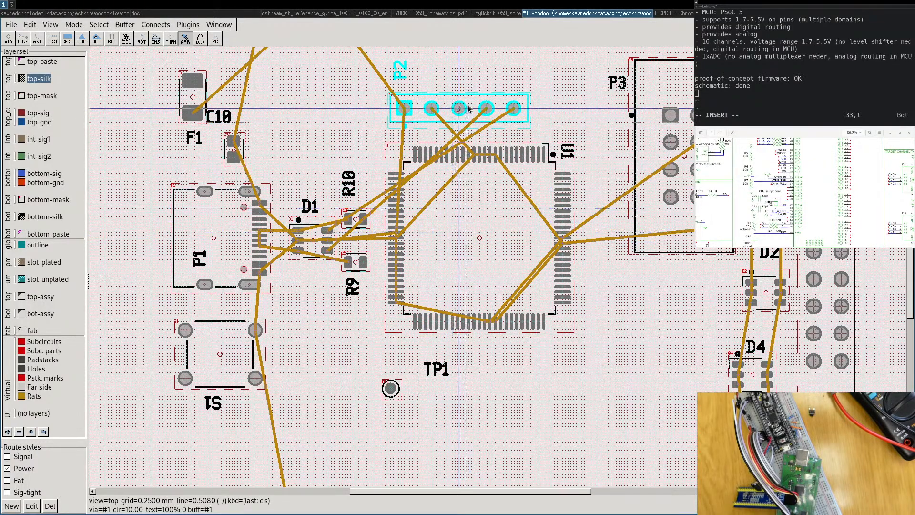
click(314, 238)
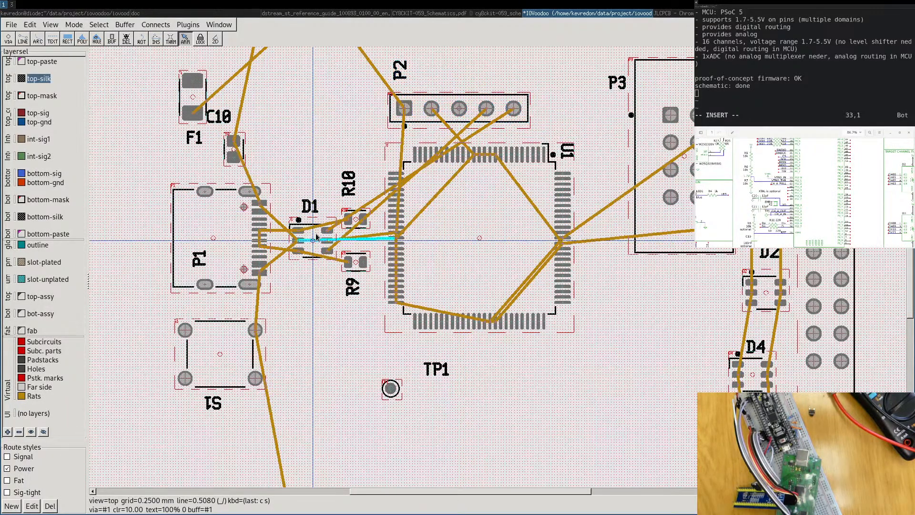
scroll(322, 240, up, 4)
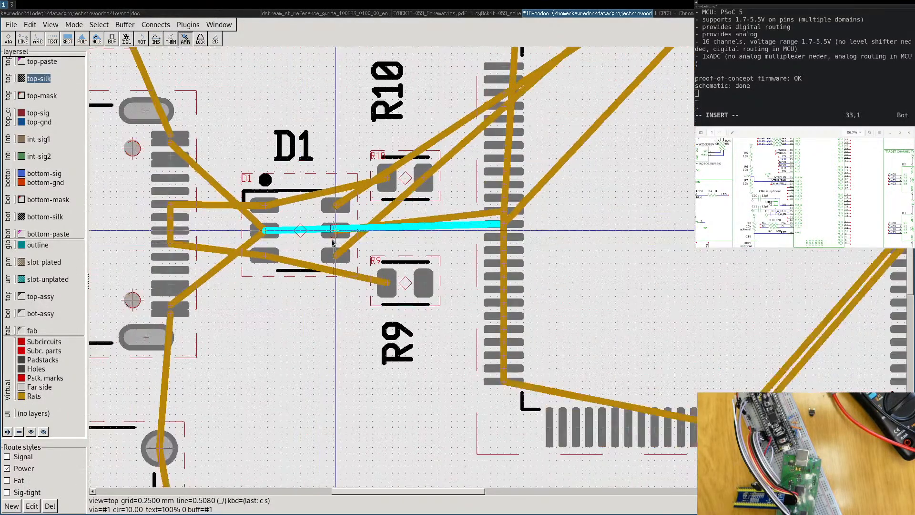
Inspect the rat lines between header P2 and U1 and compare them with the U1 pins in the schematic.
middle_drag(506, 137, 273, 277)
middle_drag(467, 105, 393, 239)
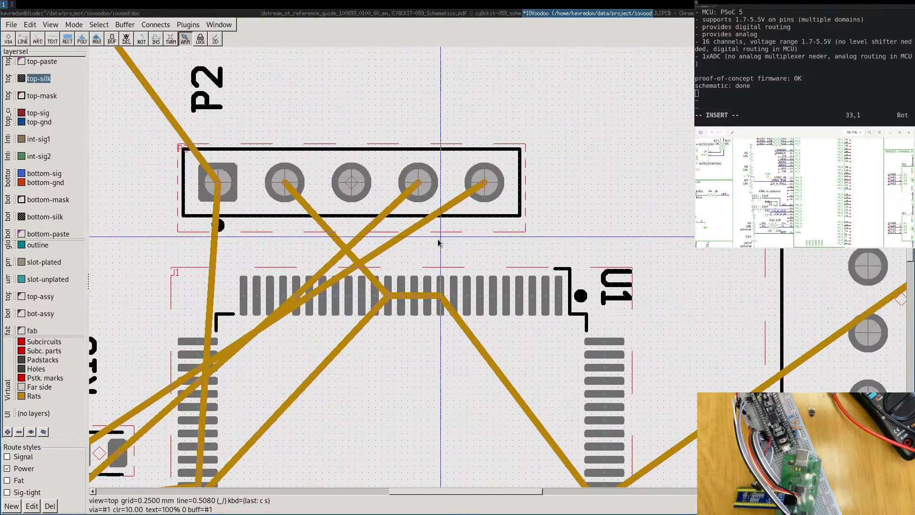
scroll(435, 247, down, 1)
scroll(434, 247, down, 1)
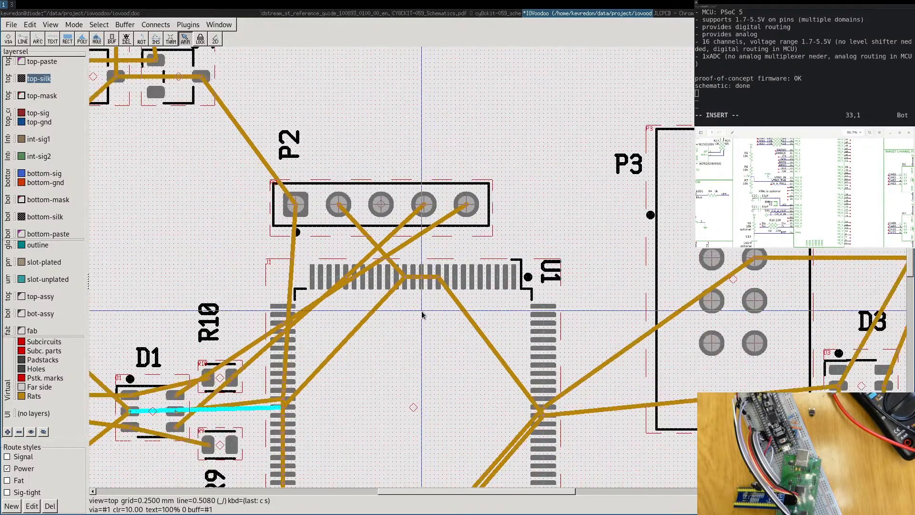
click(446, 185)
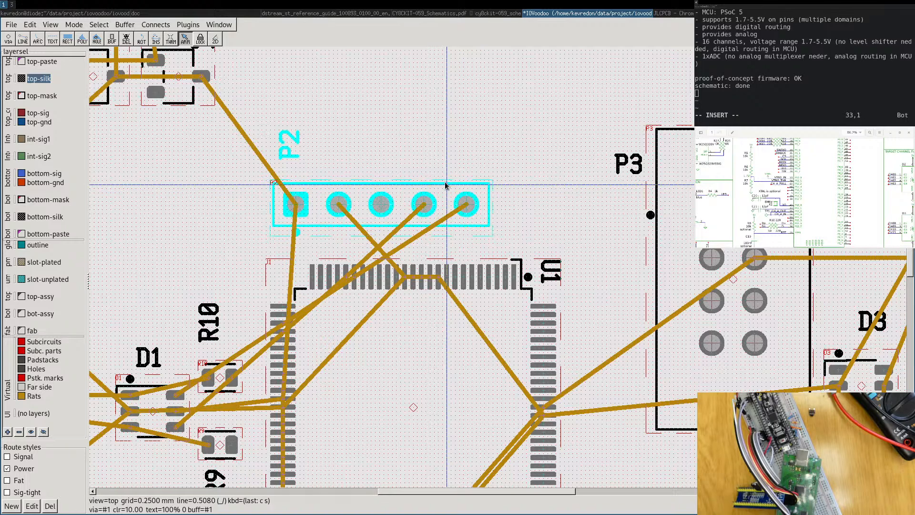
middle_drag(810, 193, 793, 182)
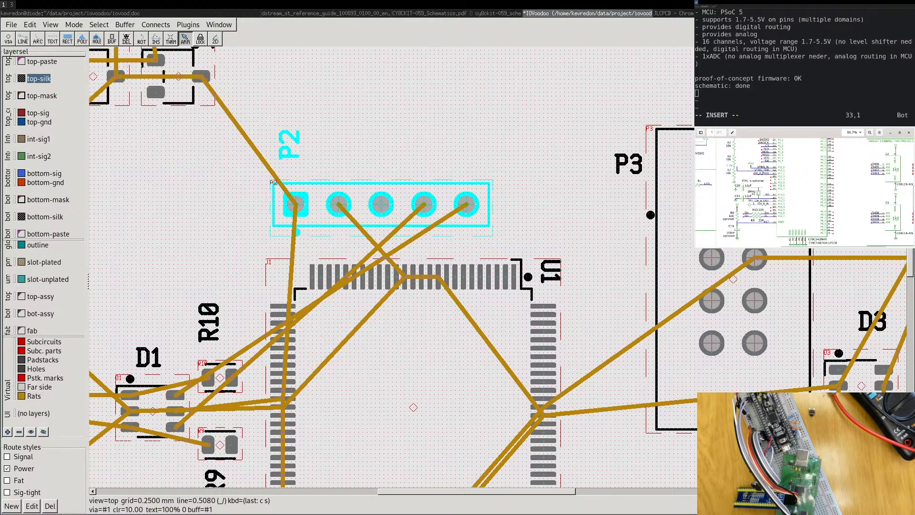
middle_drag(793, 182, 811, 220)
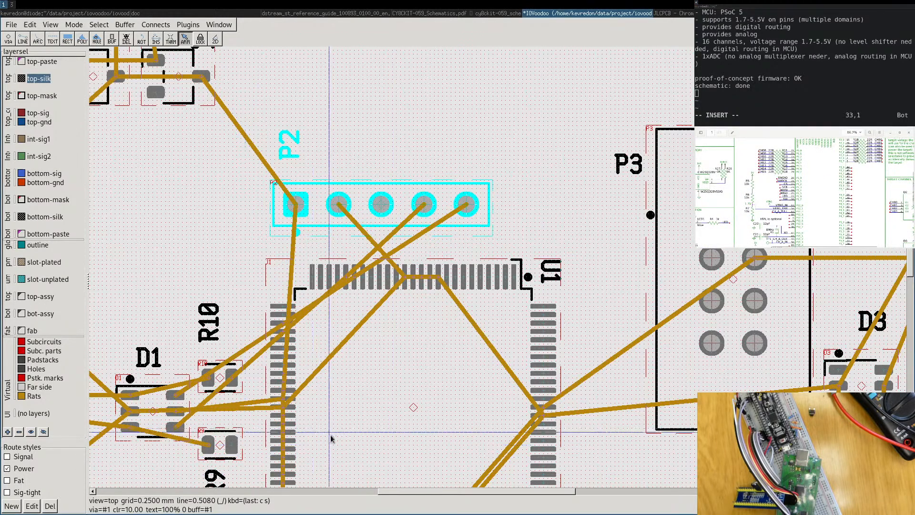
middle_drag(321, 428, 371, 300)
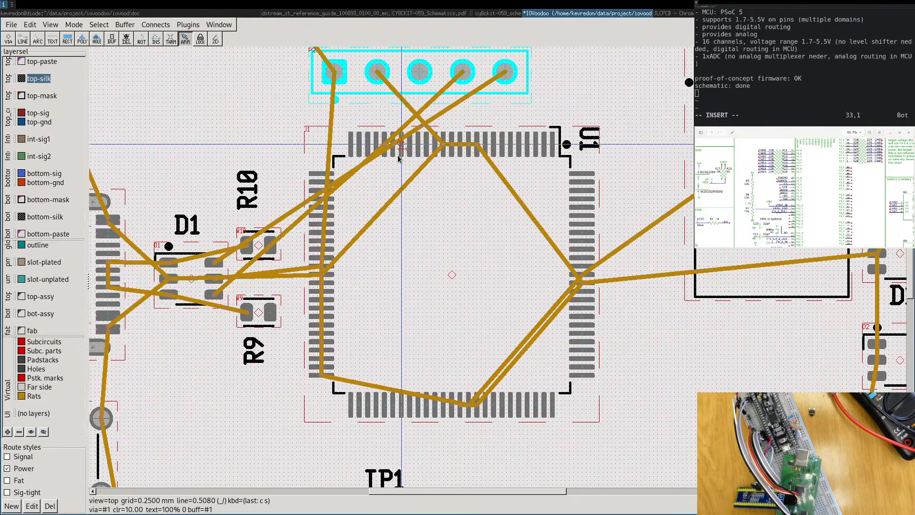
Select header P2 and add the rat lines for its connections.
click(188, 266)
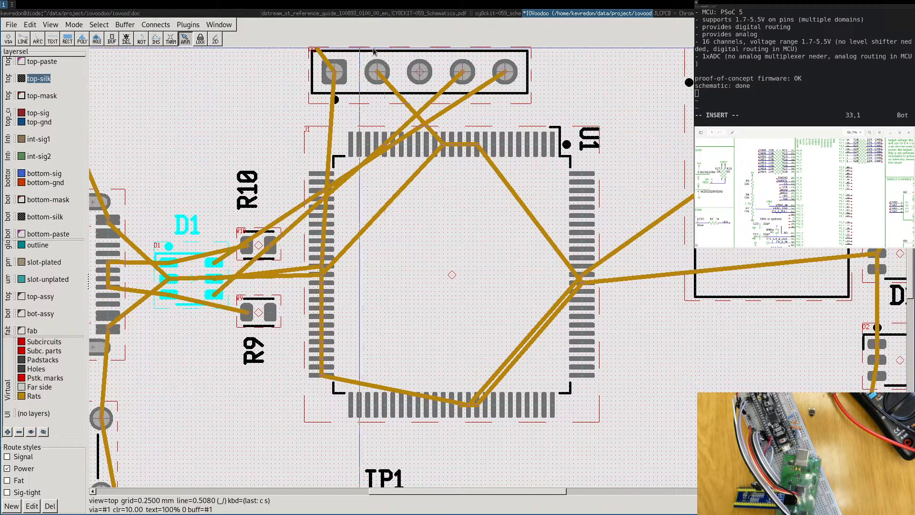
click(351, 50)
click(125, 24)
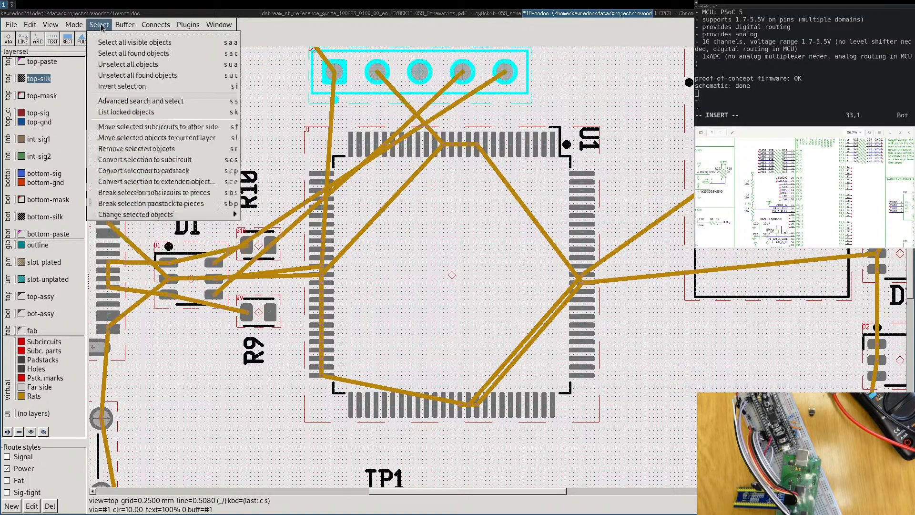
mouse_move(162, 28)
mouse_move(196, 44)
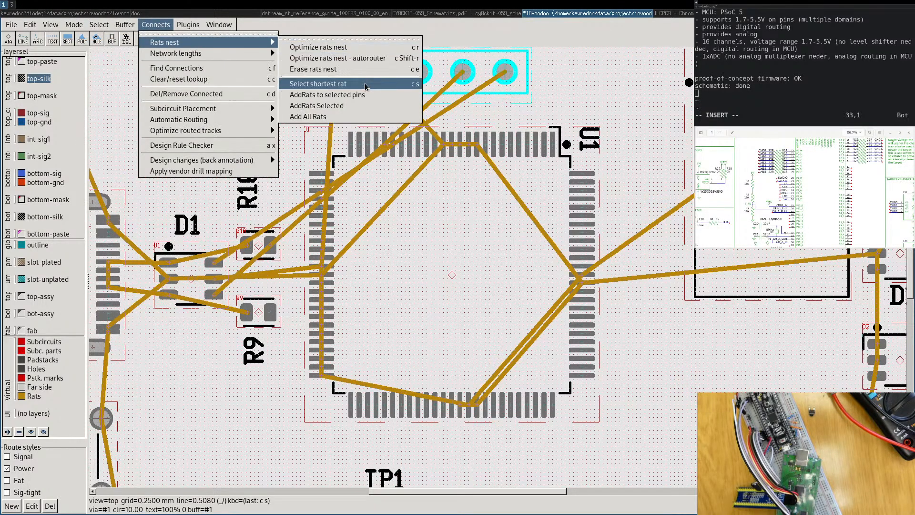
click(365, 102)
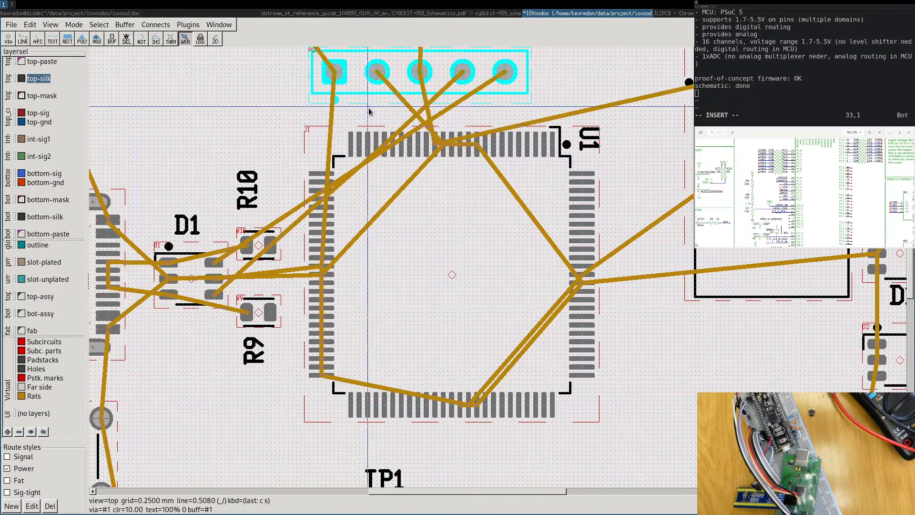
Trace the rat lines from each P2 pin to U1 and check them against U1's signals in the schematic.
middle_drag(431, 174, 421, 185)
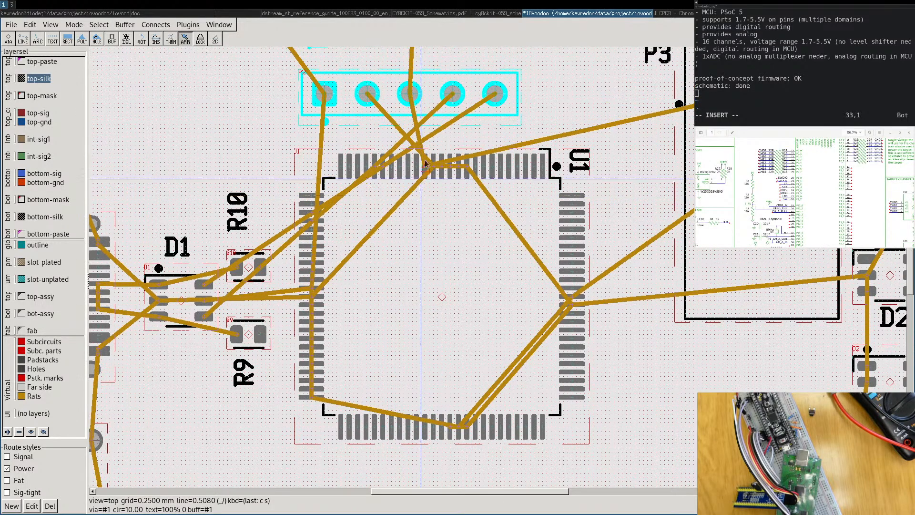
mouse_move(365, 94)
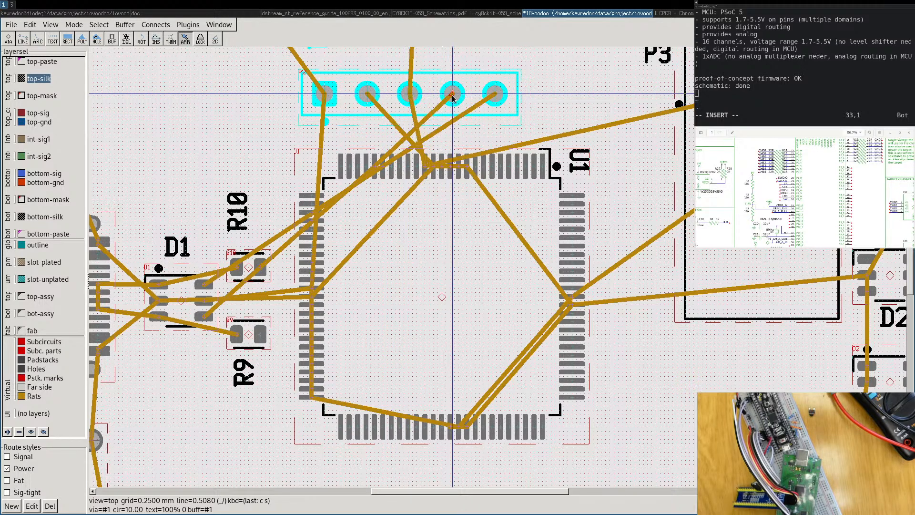
mouse_move(452, 98)
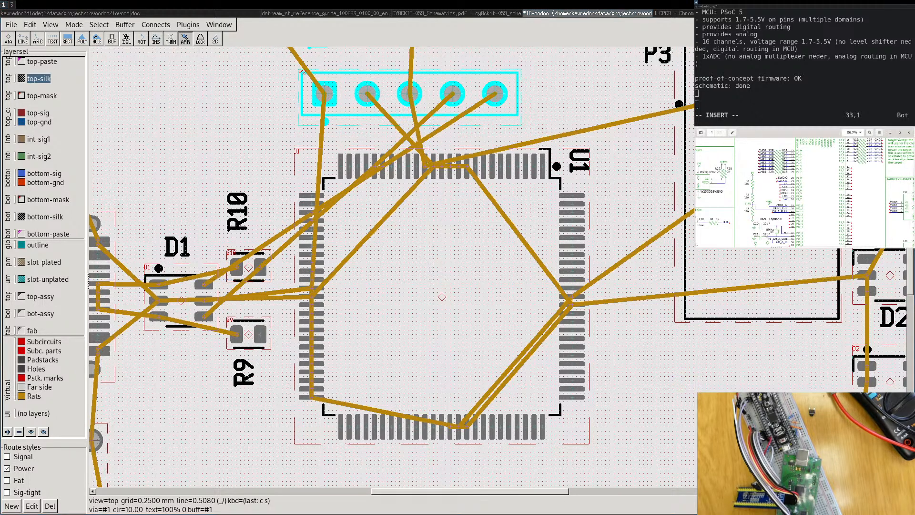
middle_drag(805, 181, 804, 206)
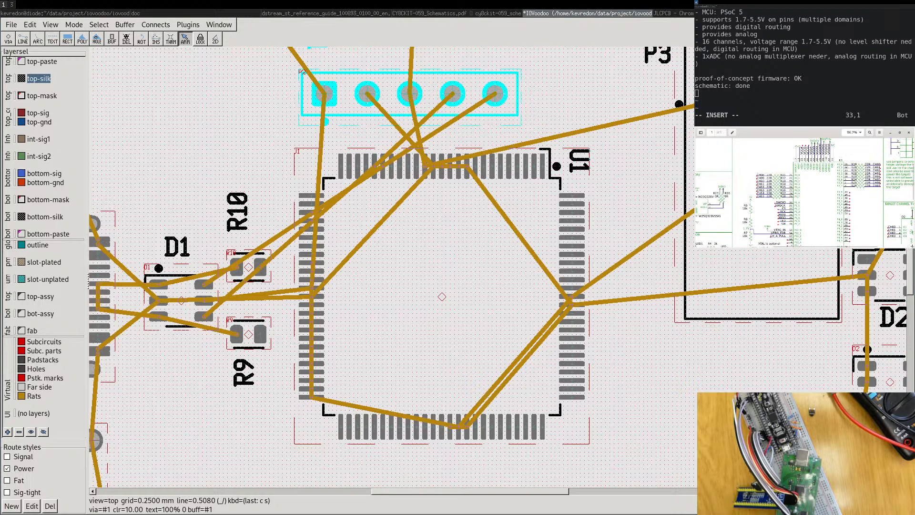
scroll(805, 192, down, 1)
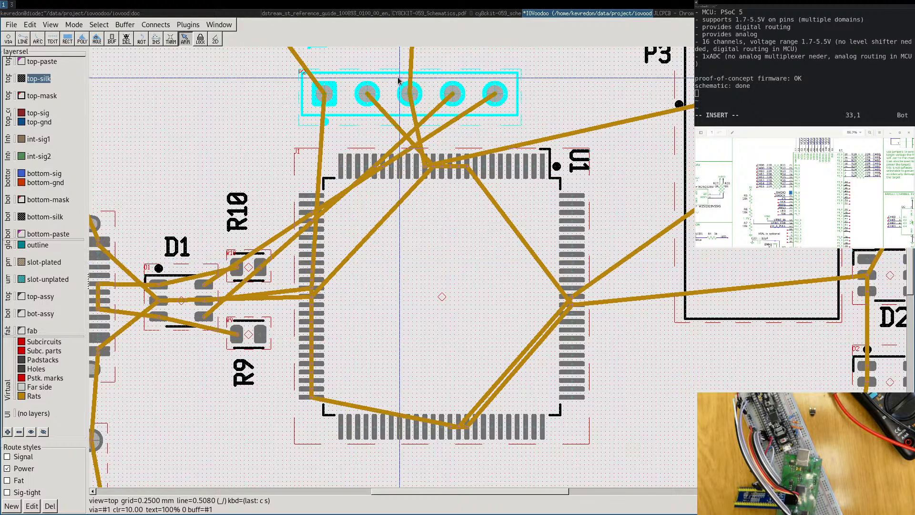
click(473, 90)
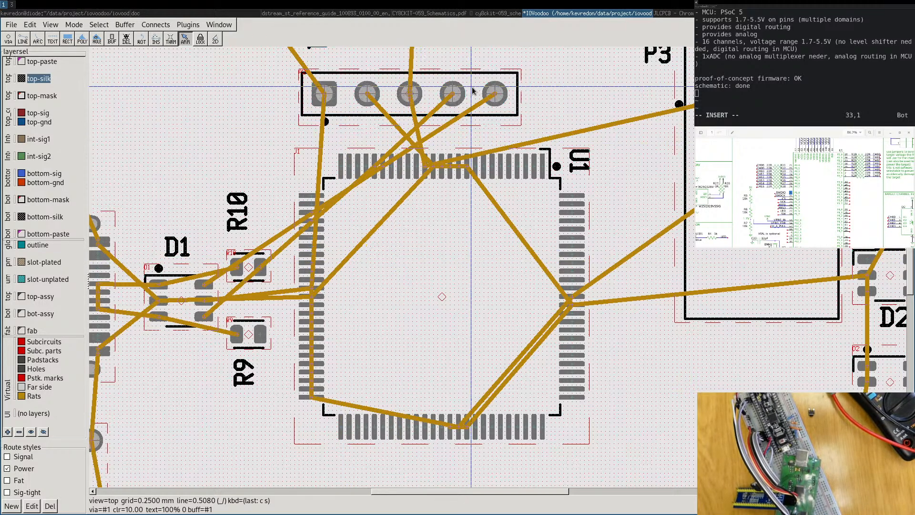
click(473, 90)
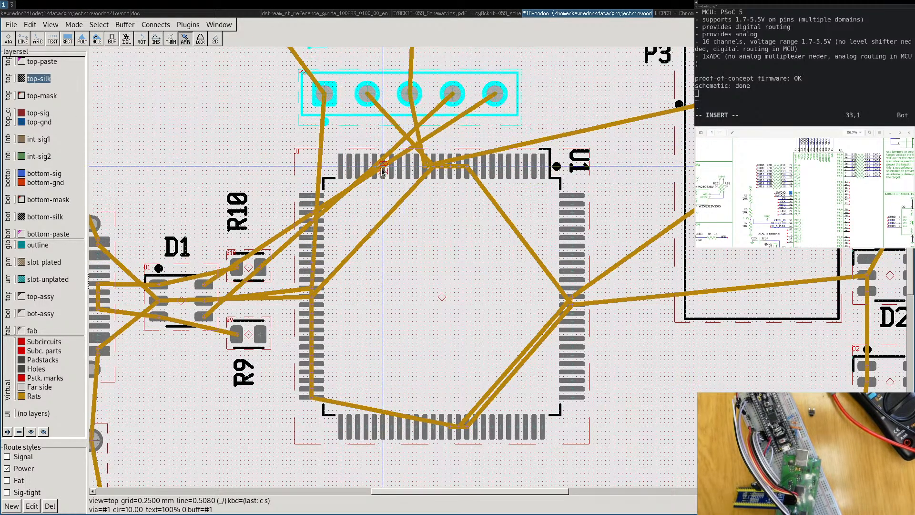
mouse_move(383, 170)
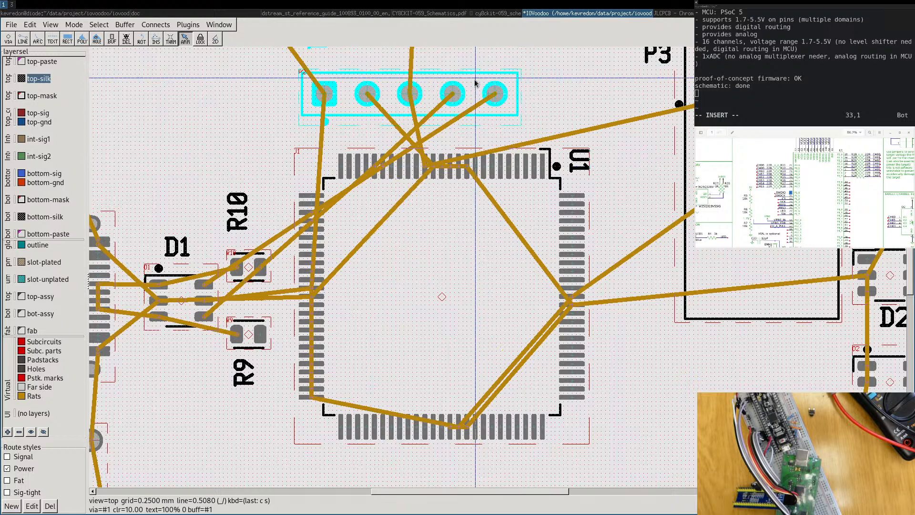
click(184, 305)
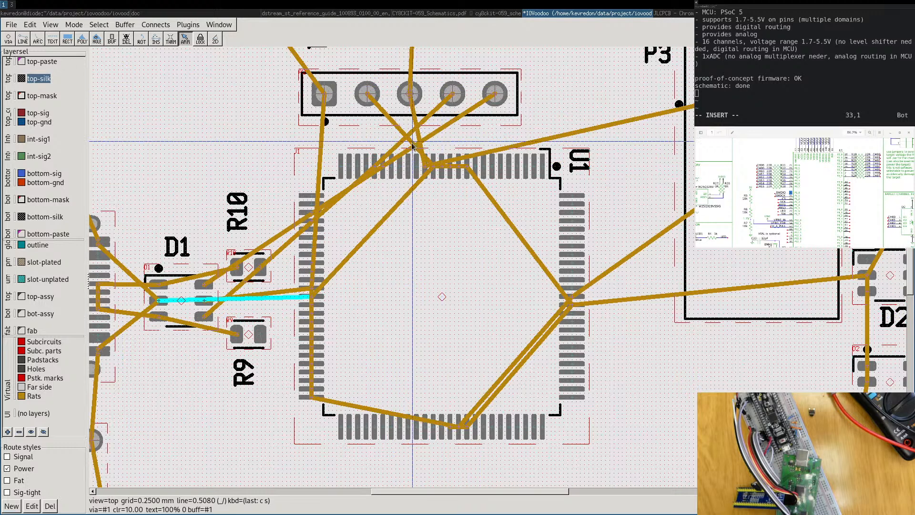
click(470, 99)
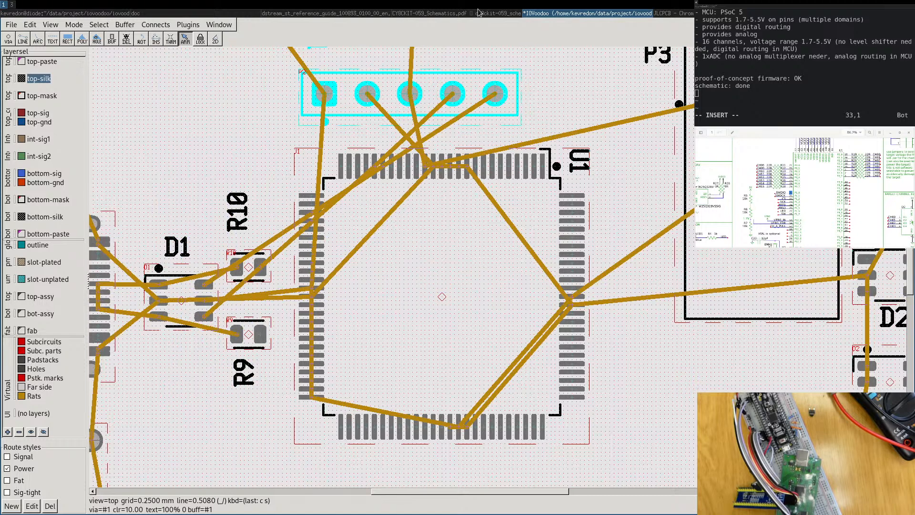
Close the DSTREAM-ST reference guide and bring up the CY8CKIT-059 schematics PDF.
click(311, 13)
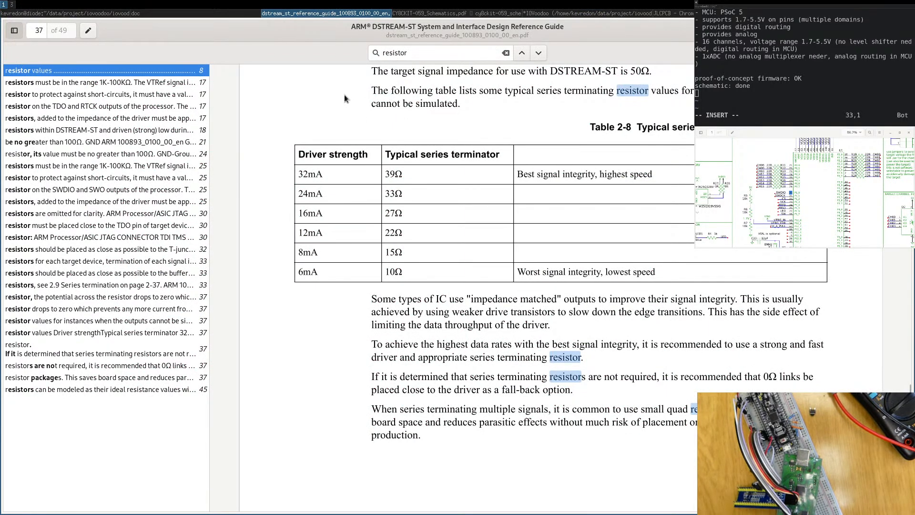
key(ctrl+w)
click(320, 12)
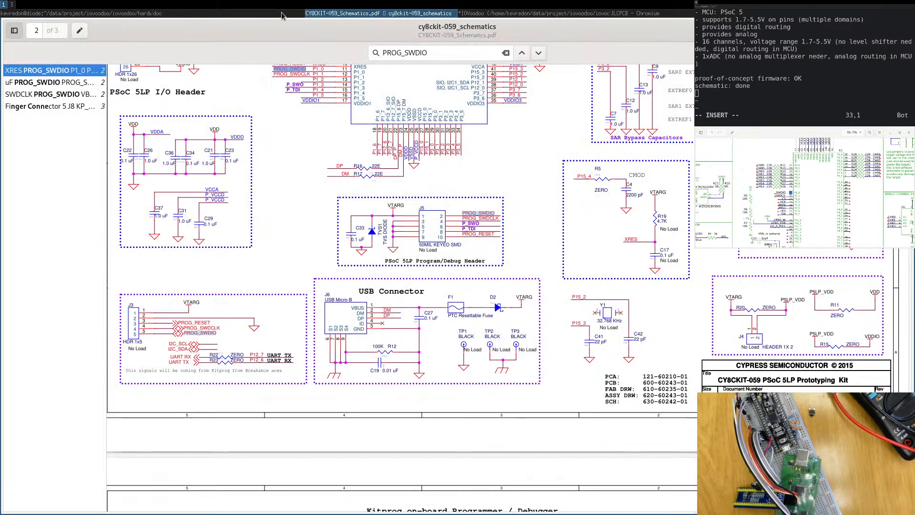
Close the swj_finder doc folder and open diode_tvs_st_usblc6-4.pdf from the iovoodoo project's datasheet folder.
click(254, 14)
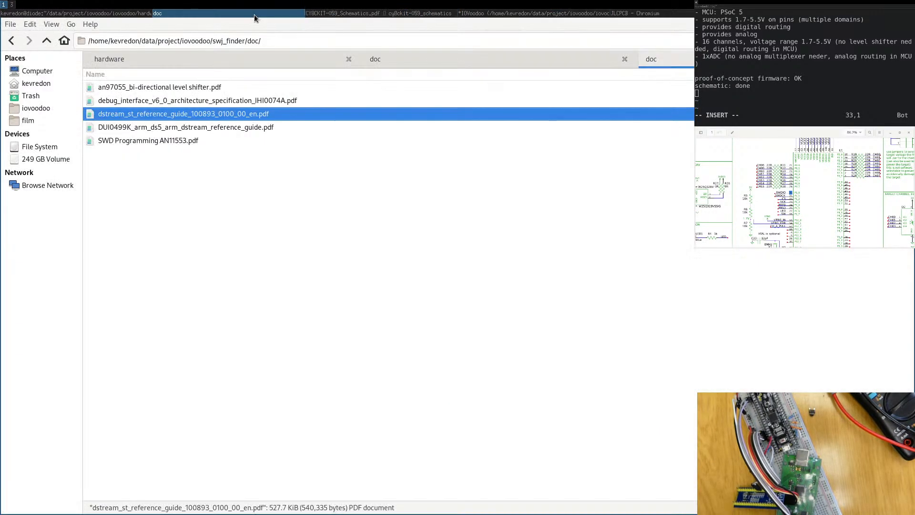
click(43, 42)
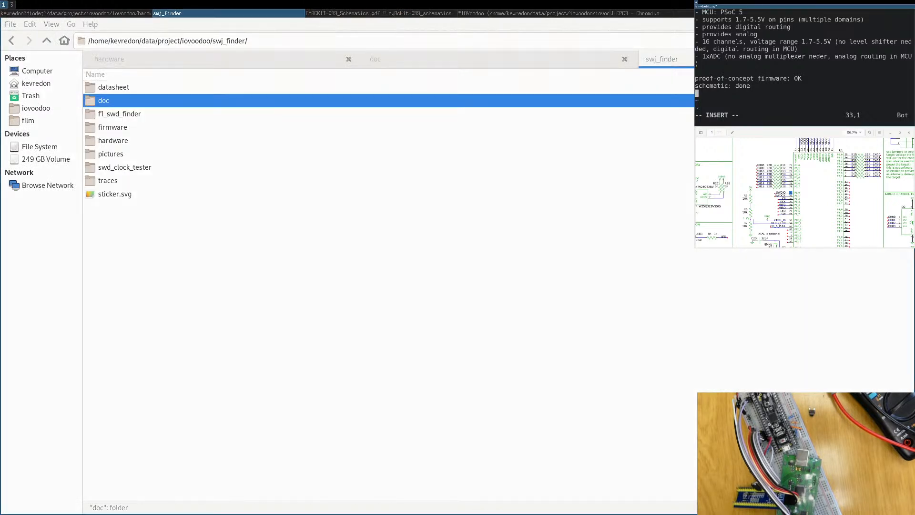
key(ctrl+w)
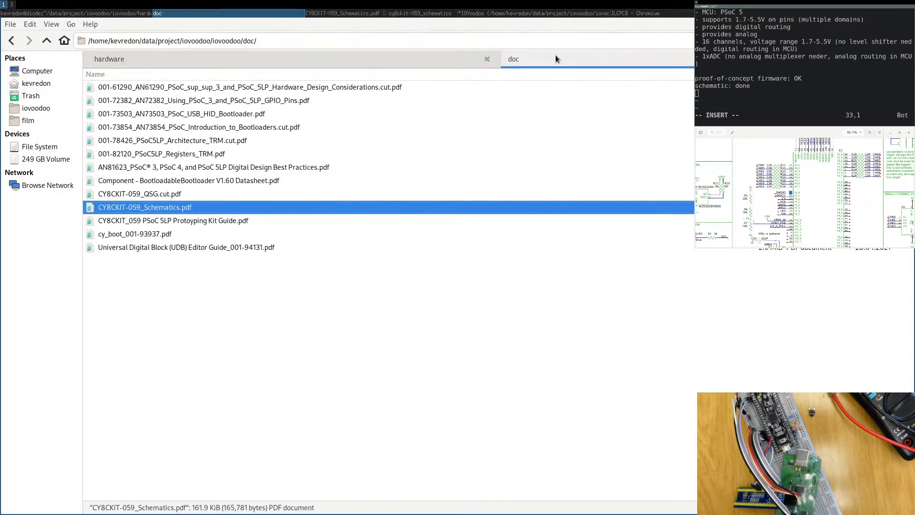
click(45, 44)
double_click(106, 87)
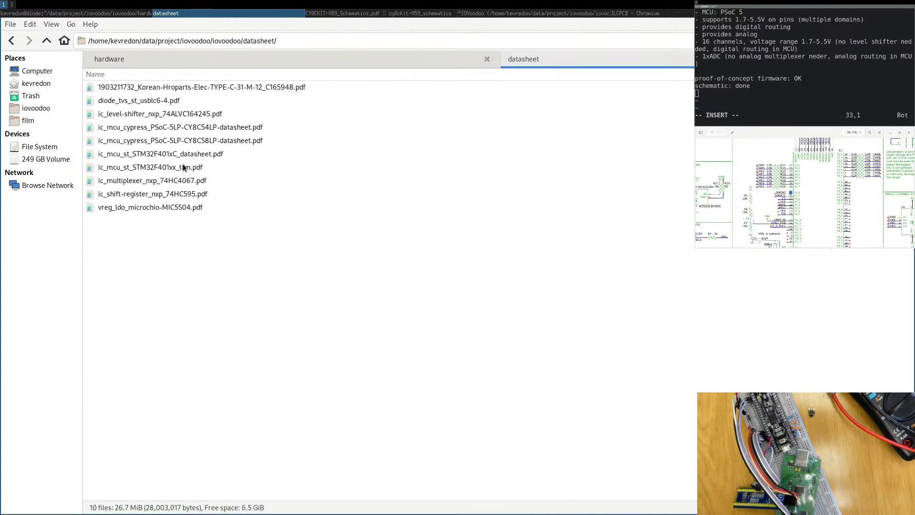
double_click(150, 100)
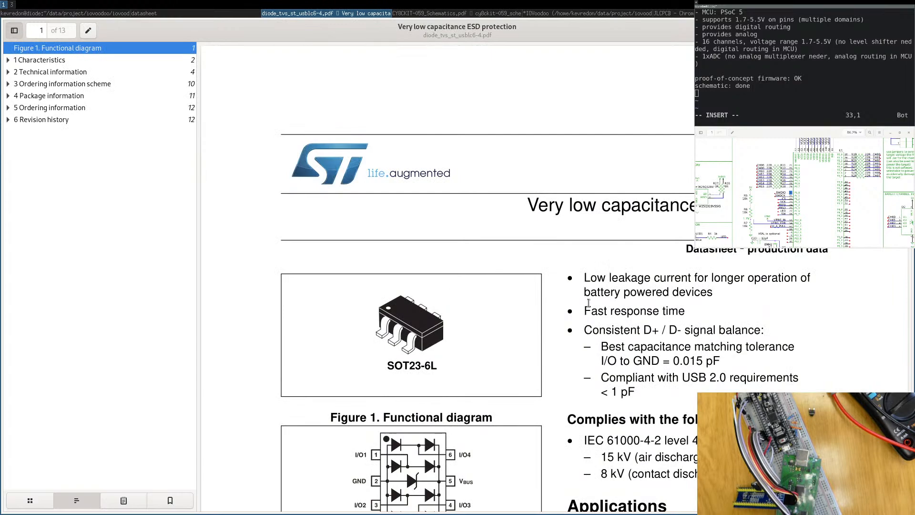
Read the USBLC6-4 datasheet's sections on surge protection, ESD-friendly layout and crosstalk behavior.
scroll(585, 301, down, 5)
scroll(584, 300, down, 1)
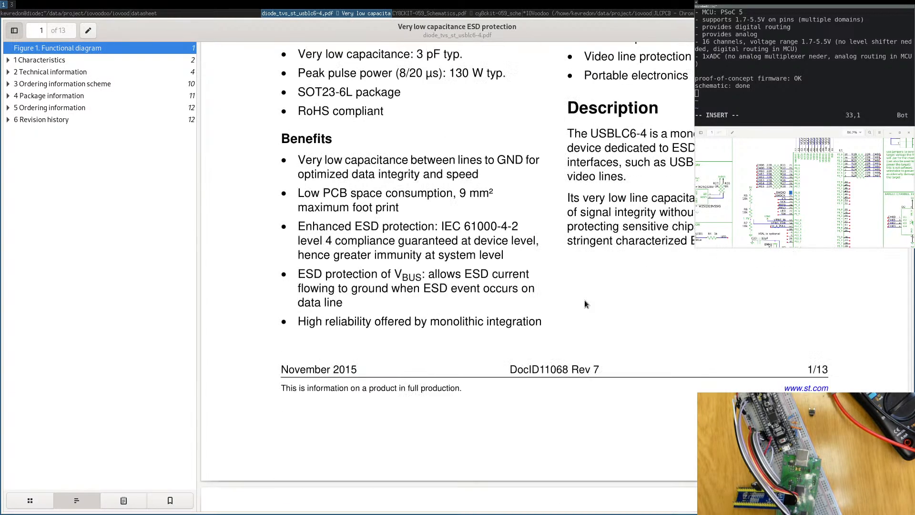
scroll(467, 258, down, 4)
scroll(467, 257, down, 12)
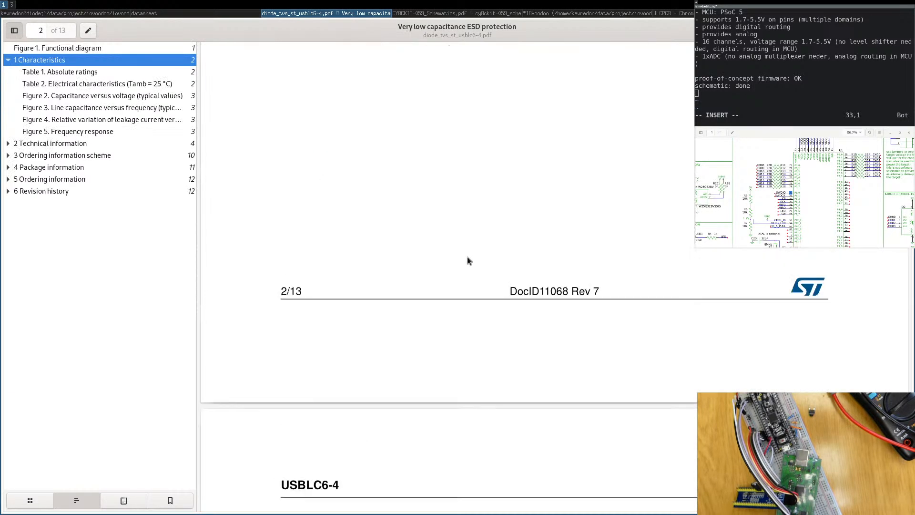
scroll(467, 257, down, 9)
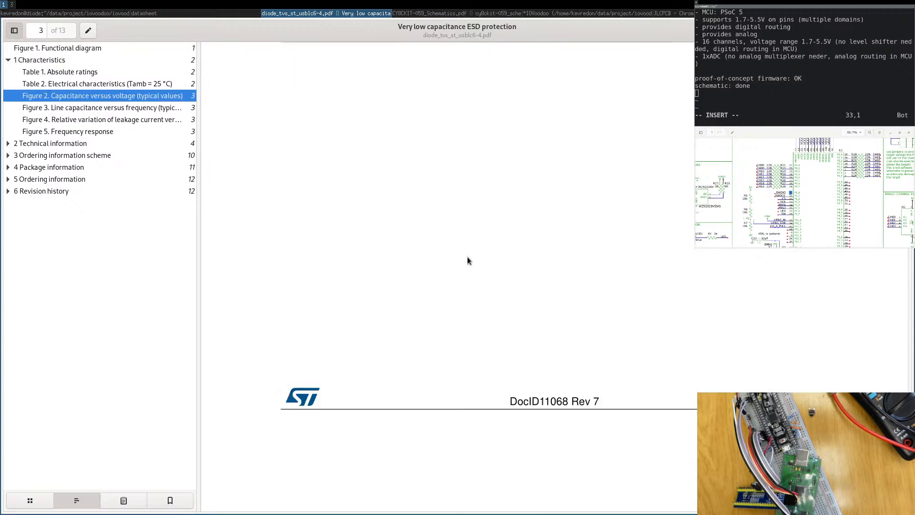
scroll(466, 258, down, 6)
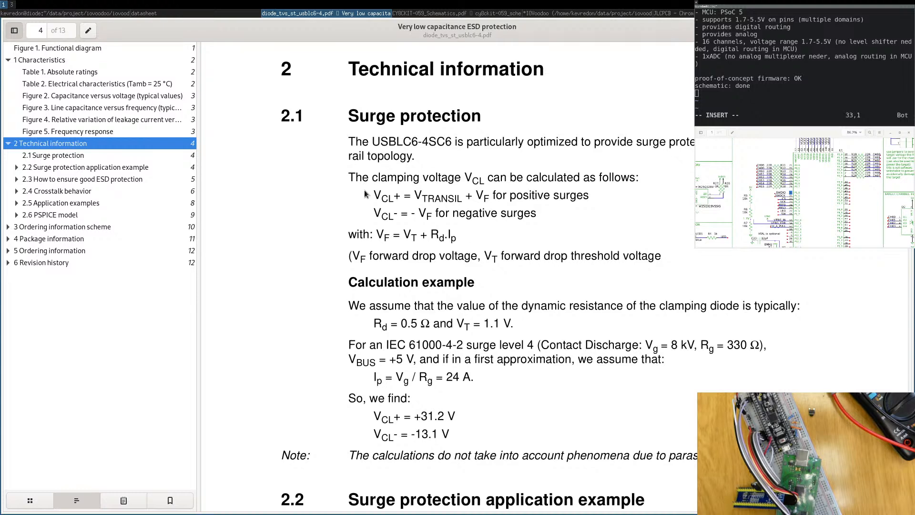
scroll(361, 227, down, 4)
scroll(356, 230, down, 3)
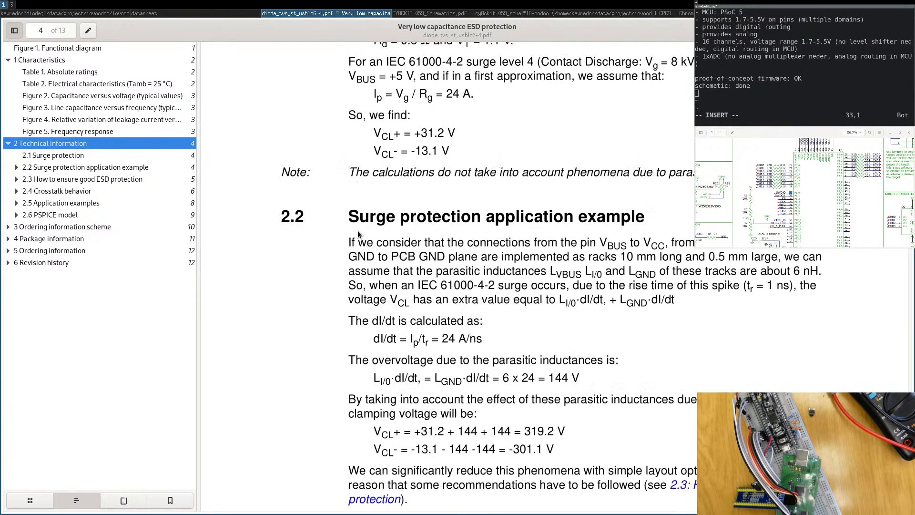
drag(350, 243, 626, 242)
click(626, 242)
scroll(474, 258, down, 8)
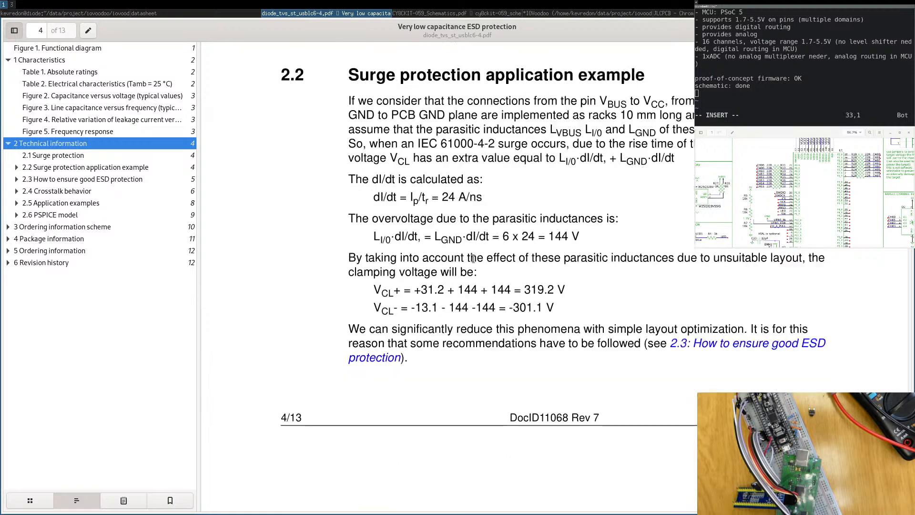
scroll(473, 257, down, 4)
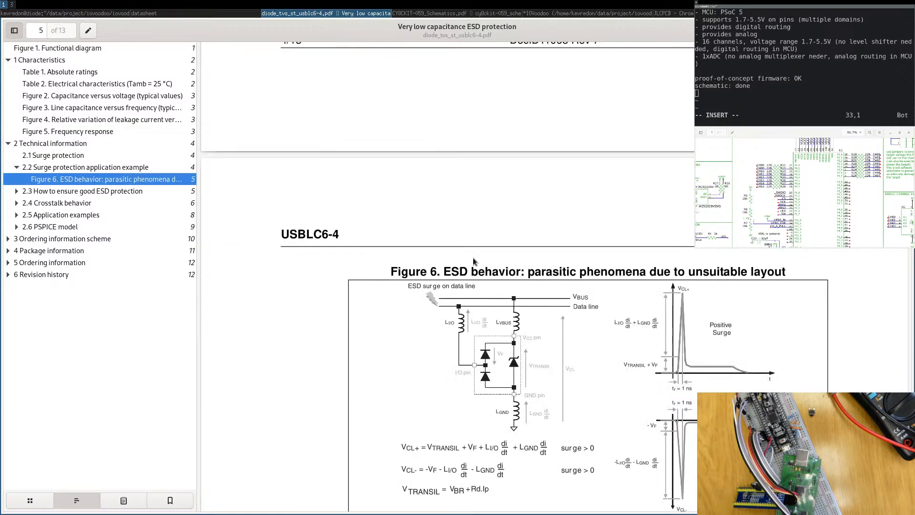
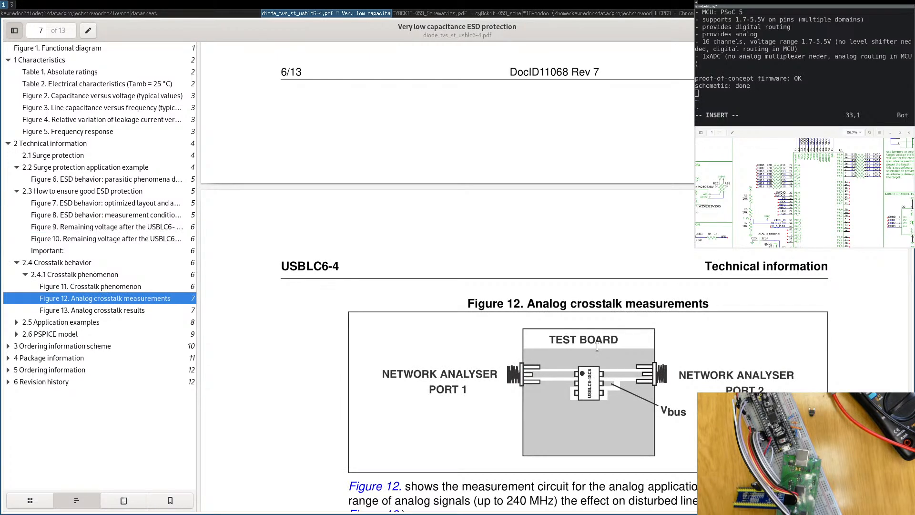
scroll(597, 347, down, 15)
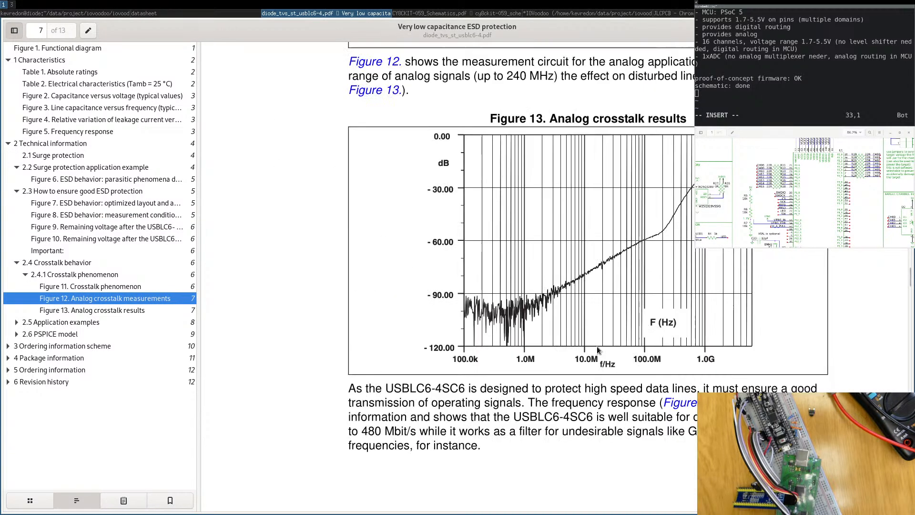
Close the CY8CKIT-059 schematics PDF and switch back to the IOVoodoo board layout.
click(421, 13)
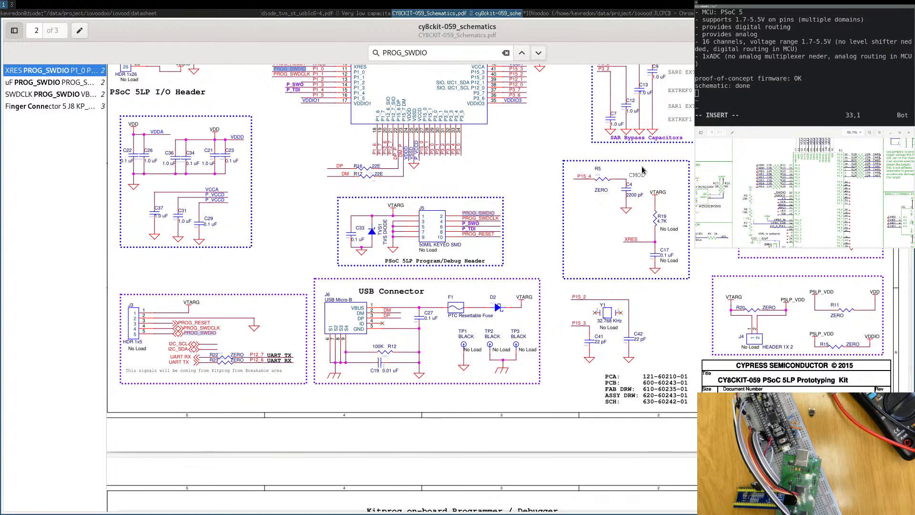
key(ctrl+w)
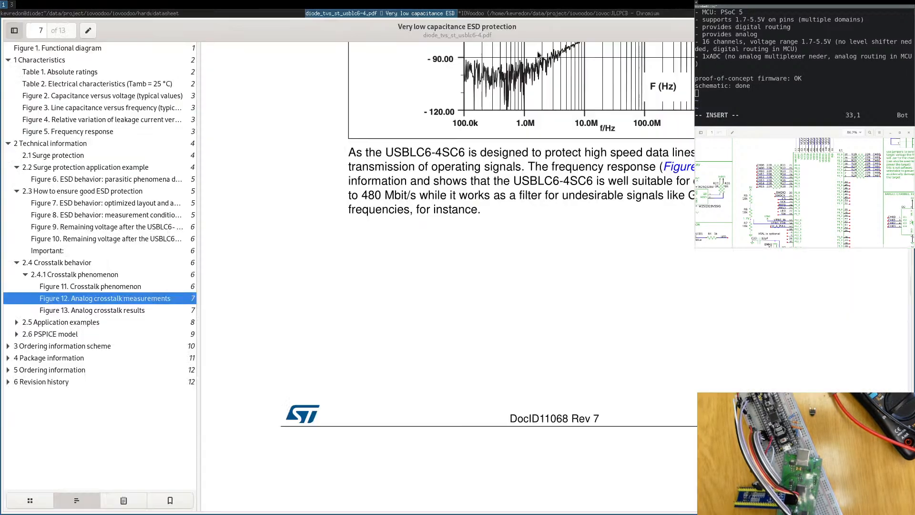
click(497, 15)
Shift U1 slightly away from resistors R9 and R10, toward P3.
scroll(342, 205, down, 1)
middle_drag(204, 204, 374, 223)
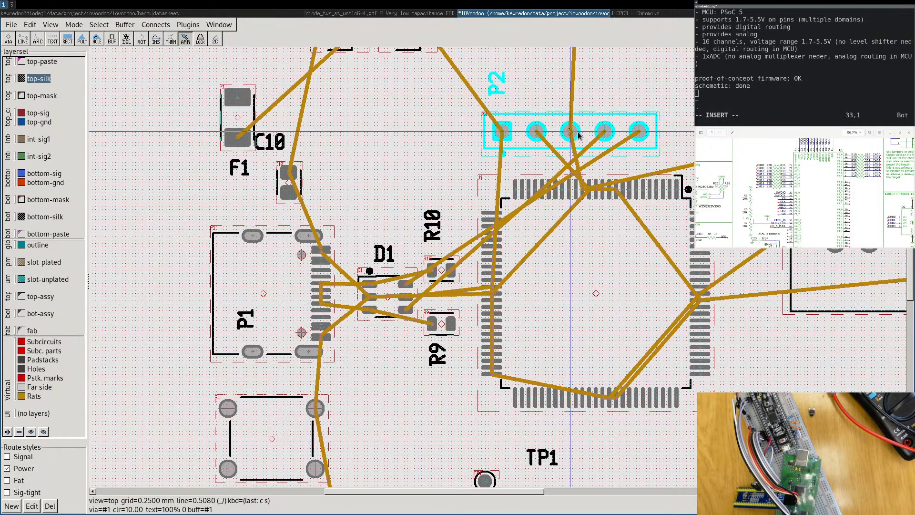
scroll(632, 272, down, 2)
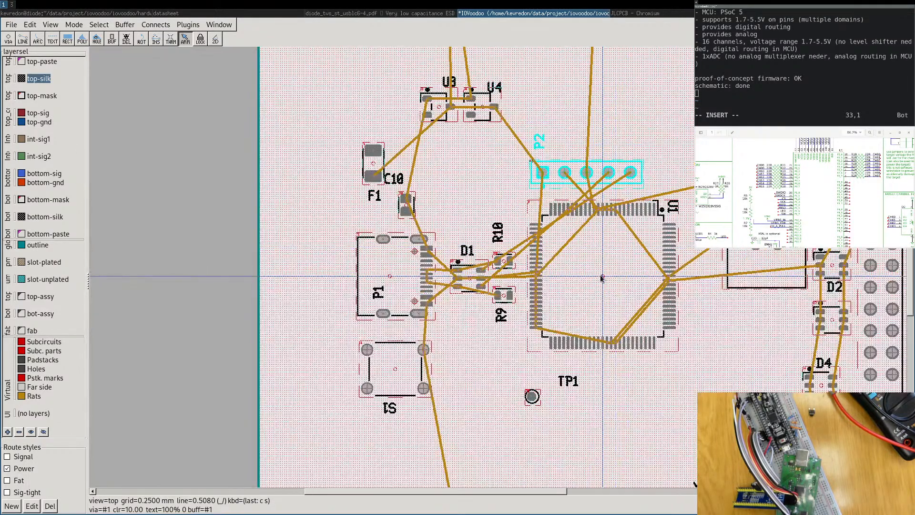
drag(603, 278, 618, 276)
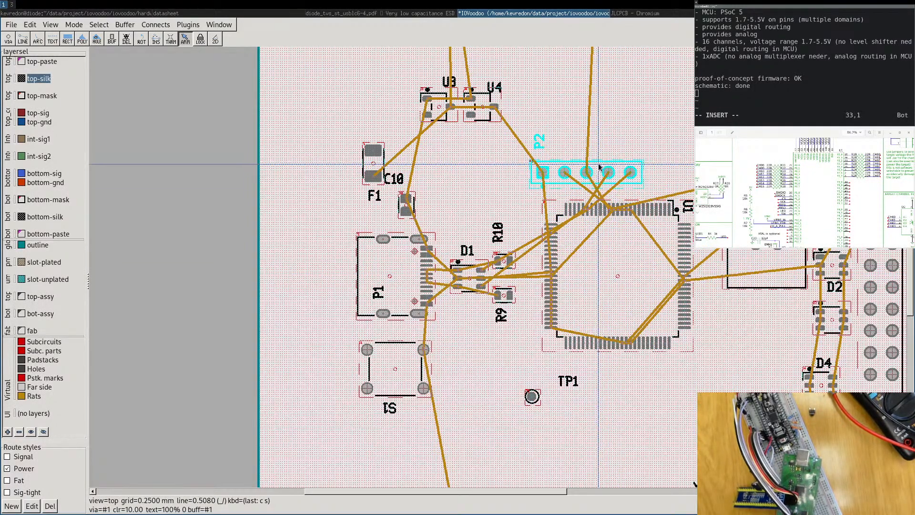
Move header P2 to the space above D1 and rotate it upright with pin 1 uppermost.
drag(599, 166, 491, 186)
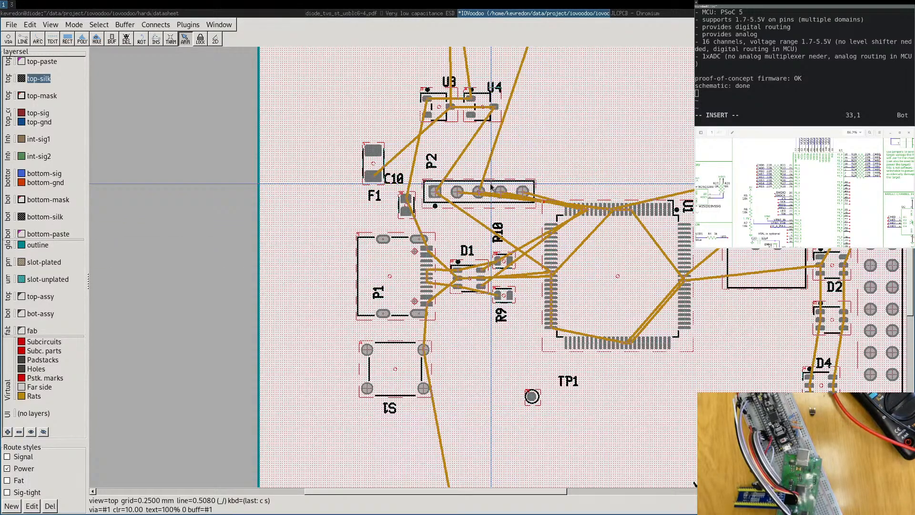
key(F9)
click(479, 191)
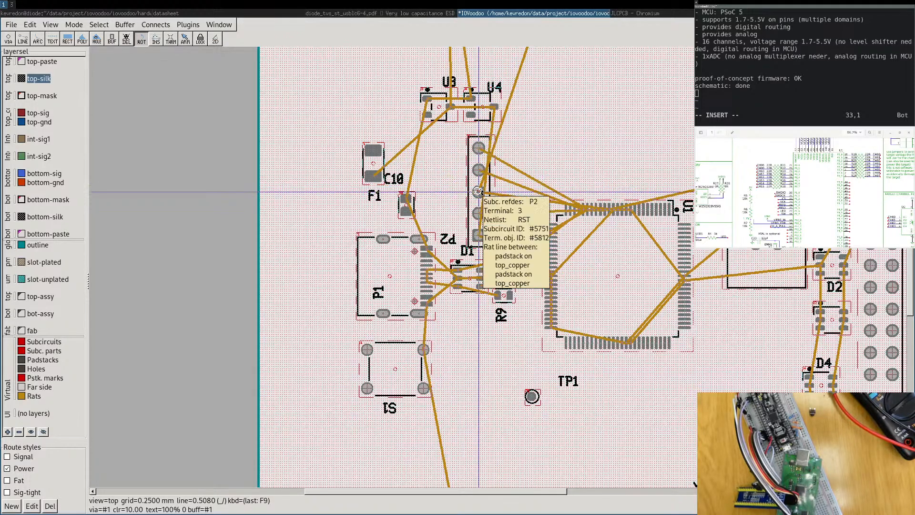
click(479, 191)
click(479, 191)
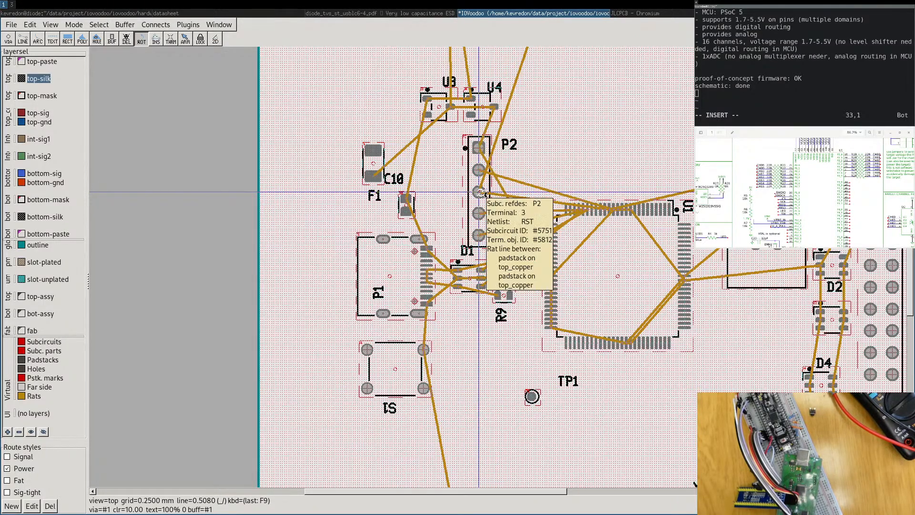
key(Escape)
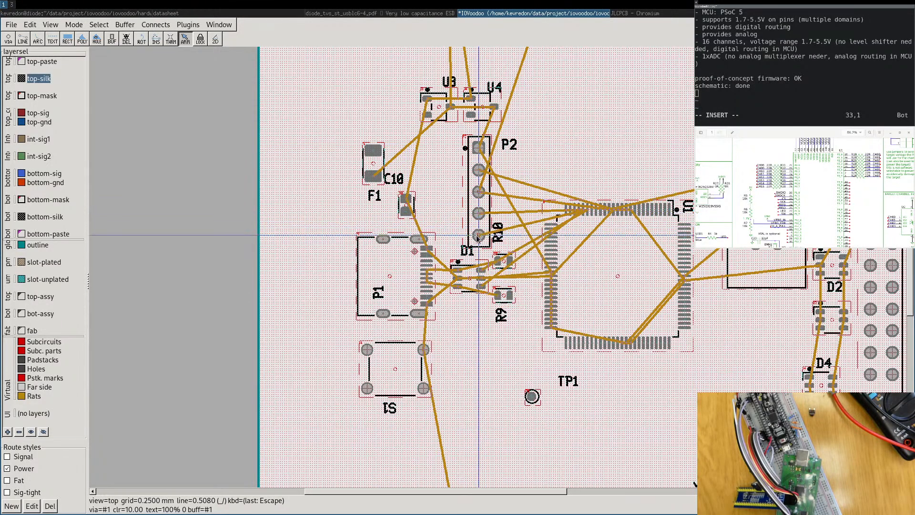
Move the upright header P2 down over D1, close beside connector P1.
drag(478, 191, 488, 244)
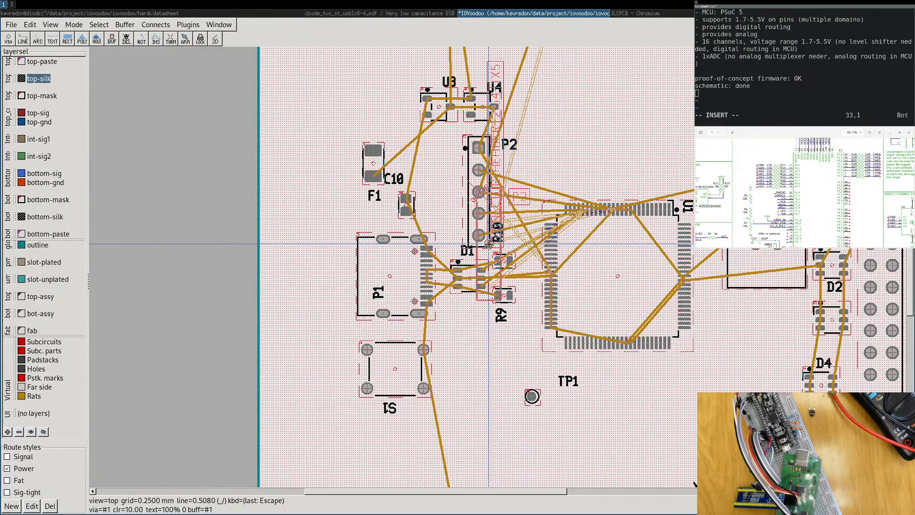
scroll(532, 279, up, 4)
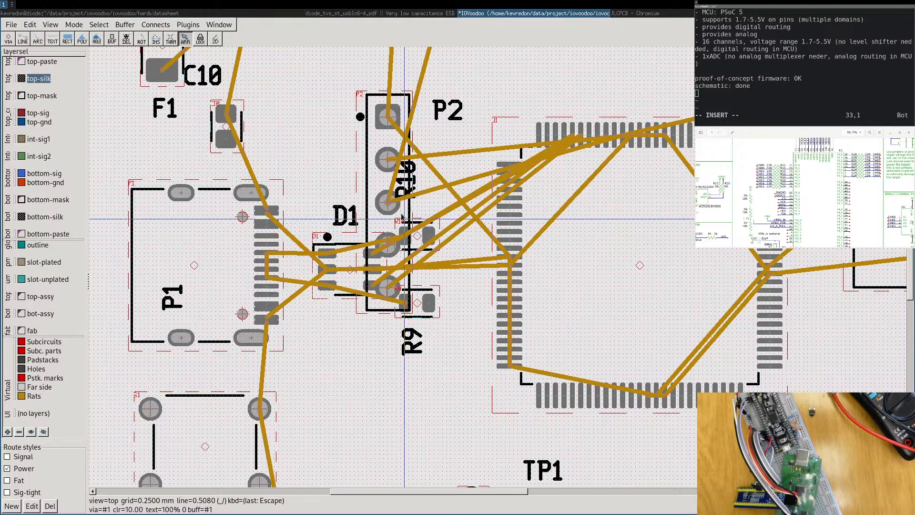
scroll(342, 279, down, 3)
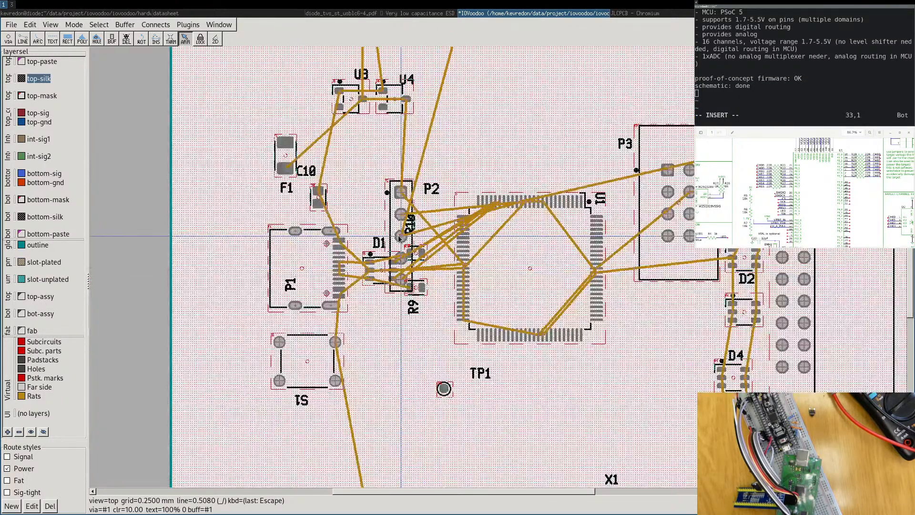
drag(400, 236, 370, 223)
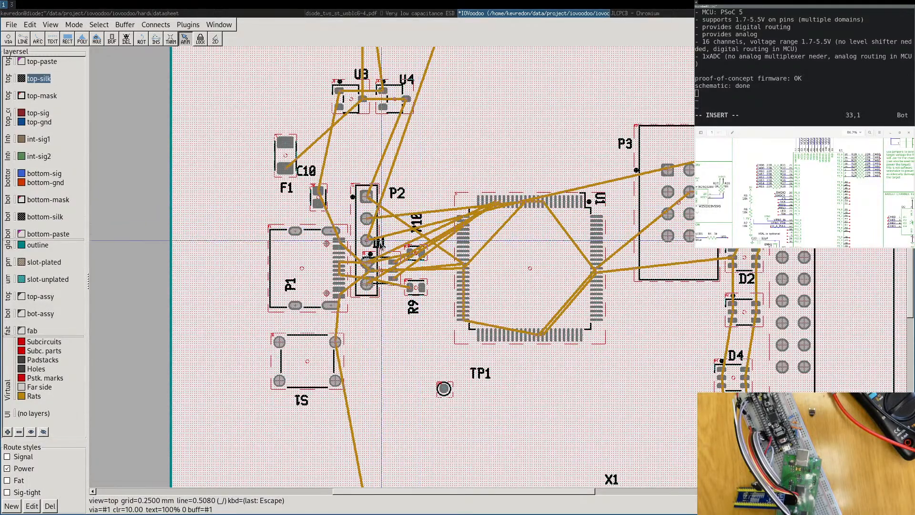
Move R9, R10 and D1 closer to U1 to make room for header P2 beside P1.
scroll(402, 293, down, 1)
scroll(402, 293, up, 2)
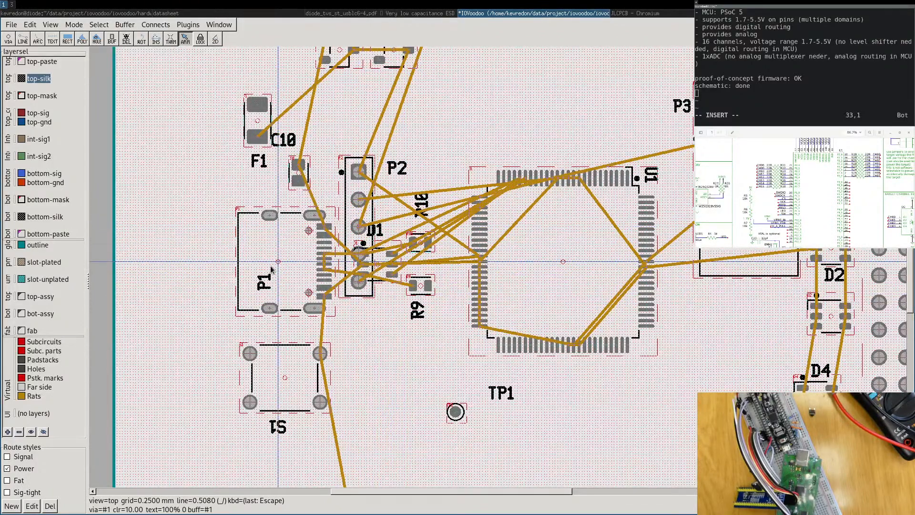
middle_drag(392, 281, 327, 278)
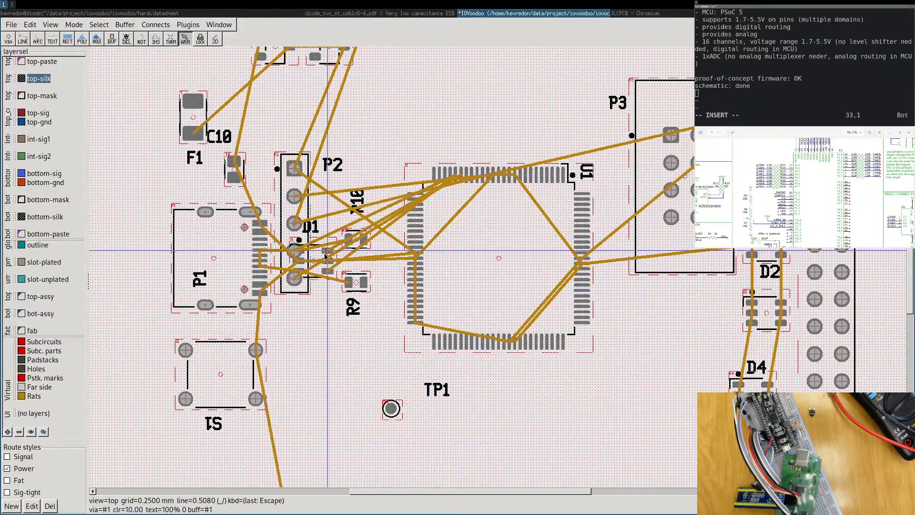
drag(358, 283, 387, 305)
drag(360, 243, 382, 241)
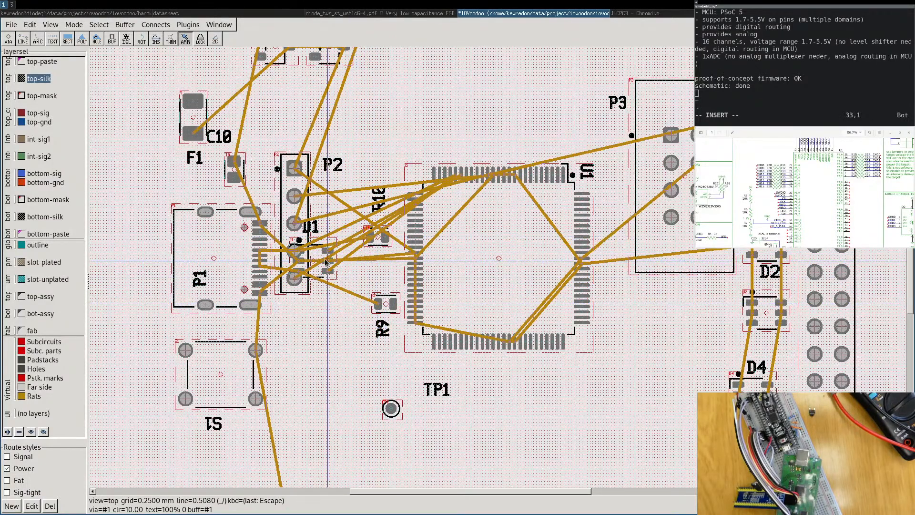
drag(318, 258, 371, 266)
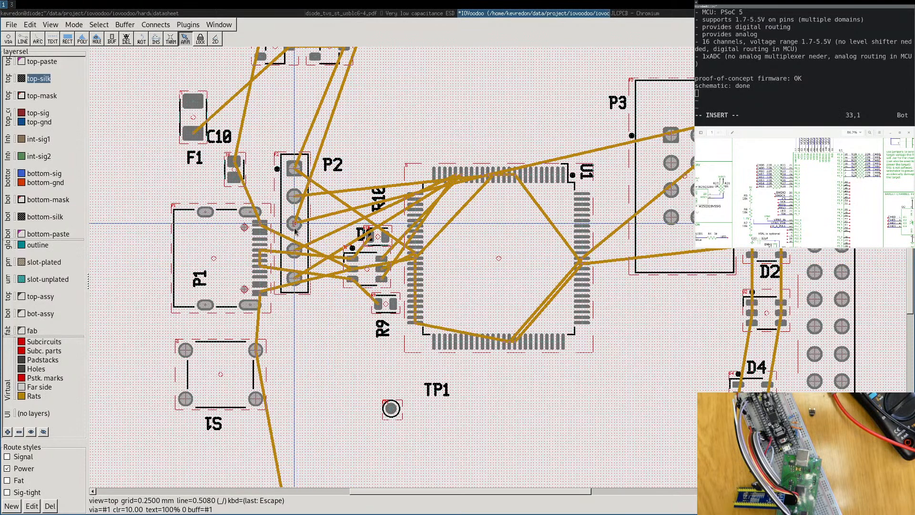
Place header P2 between P1 and D1, vertically centered on P1, and inspect its rat lines.
drag(294, 241, 313, 258)
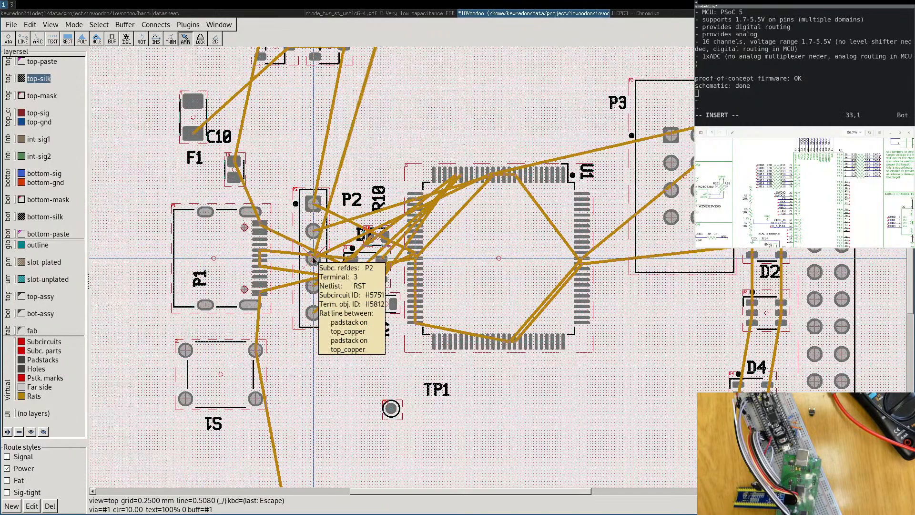
scroll(313, 258, up, 2)
scroll(336, 324, down, 1)
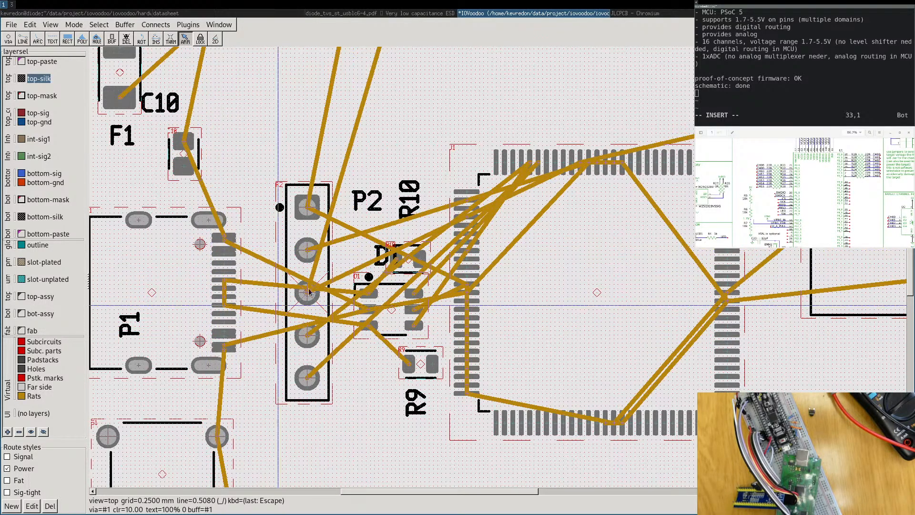
scroll(295, 326, down, 1)
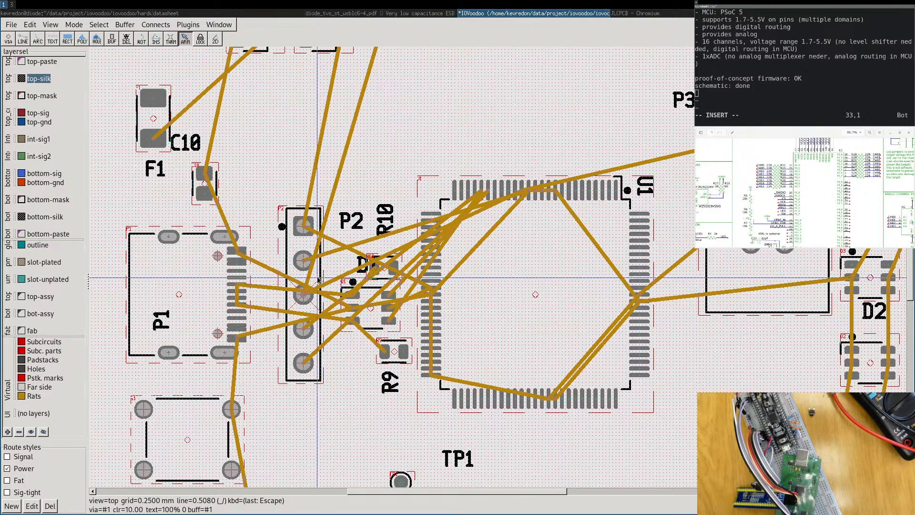
mouse_move(305, 296)
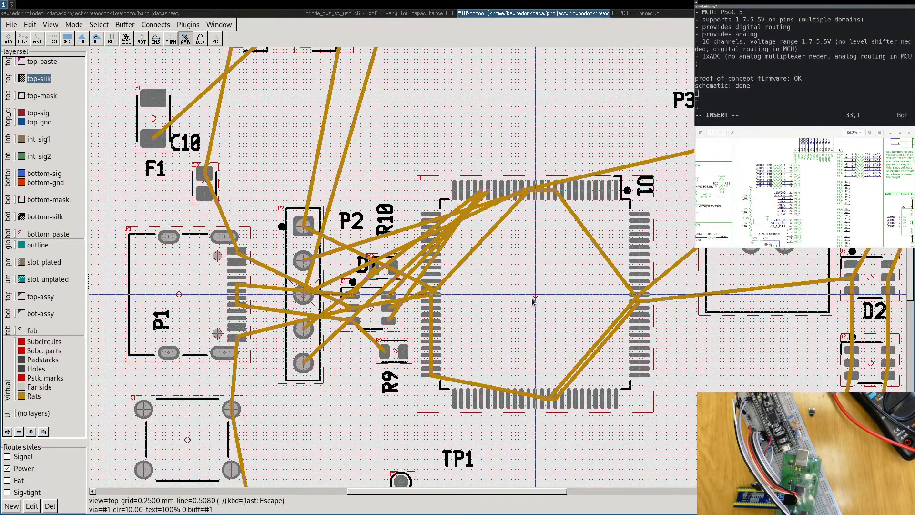
Move U1 and R10 farther from connector P1, and nudge D1 slightly toward header P2.
drag(535, 297, 566, 297)
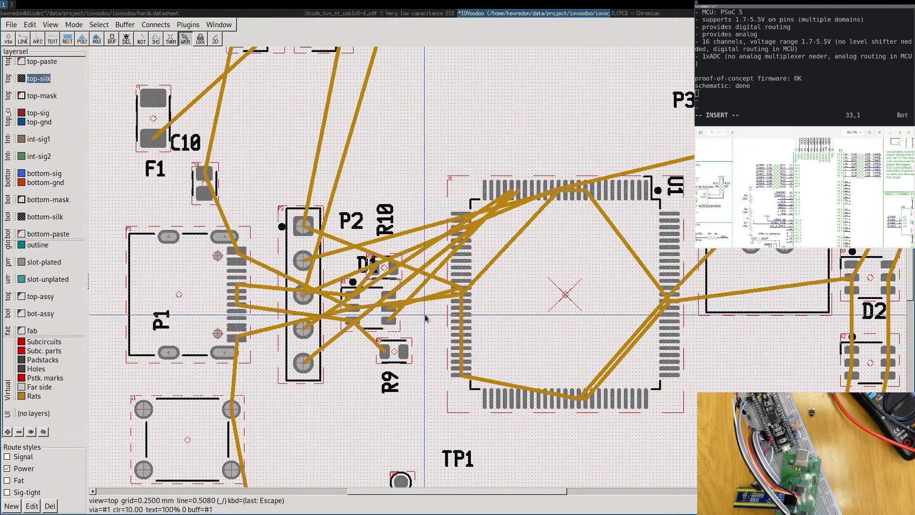
drag(382, 268, 416, 268)
click(393, 355)
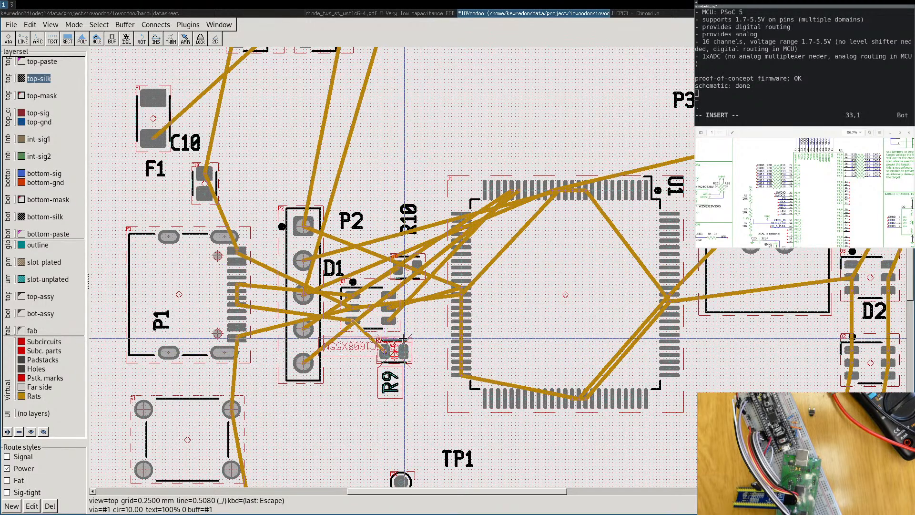
drag(372, 312, 366, 312)
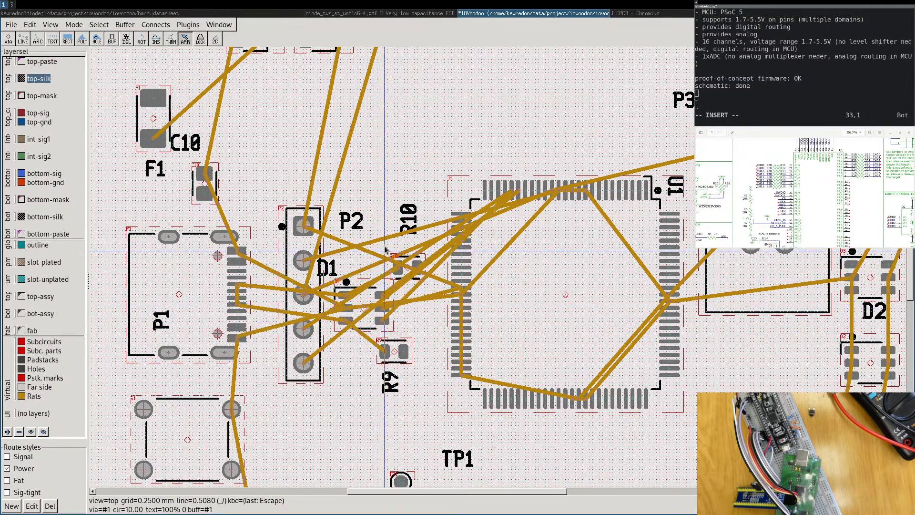
Erase the rat lines and review the schematic against the component placement around U1.
key(c)
key(e)
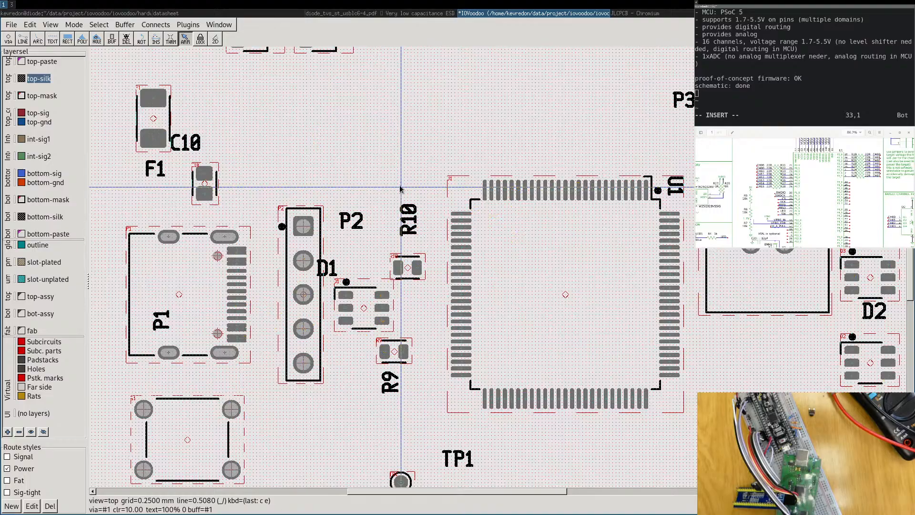
scroll(400, 188, down, 3)
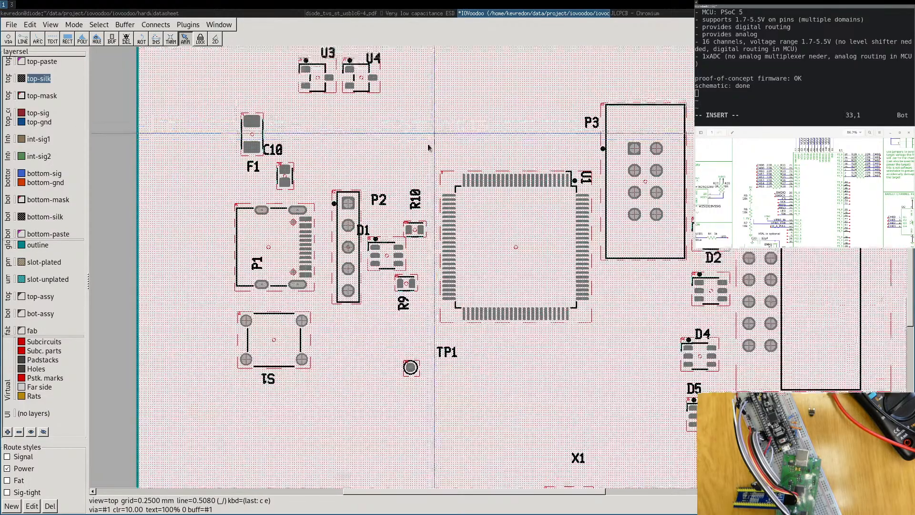
scroll(356, 164, up, 1)
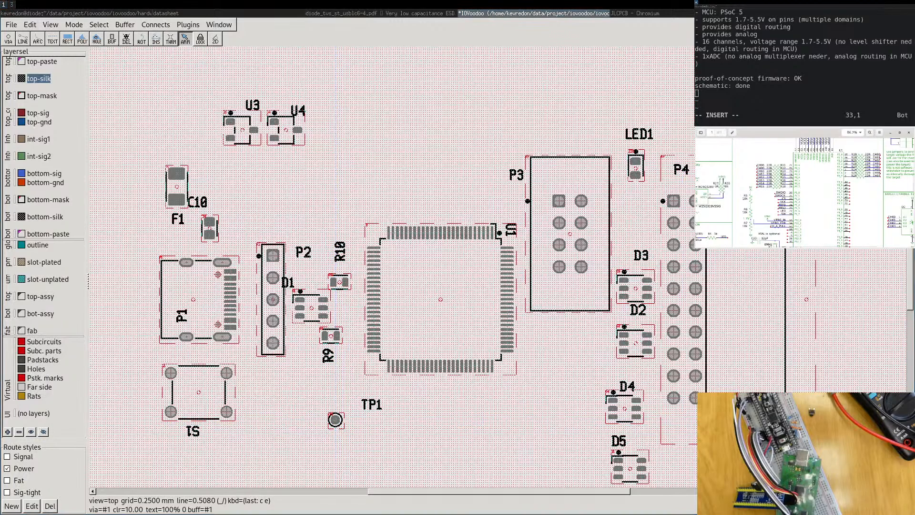
middle_drag(805, 219, 799, 168)
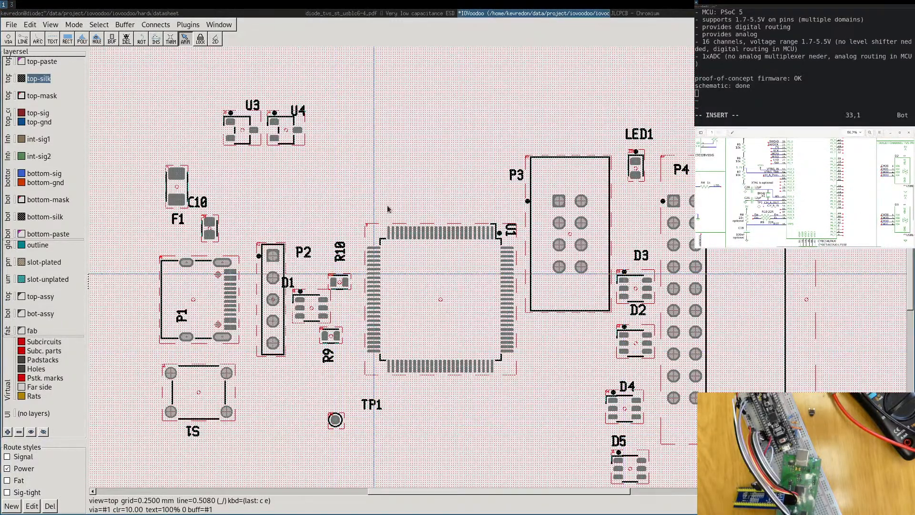
scroll(507, 296, up, 2)
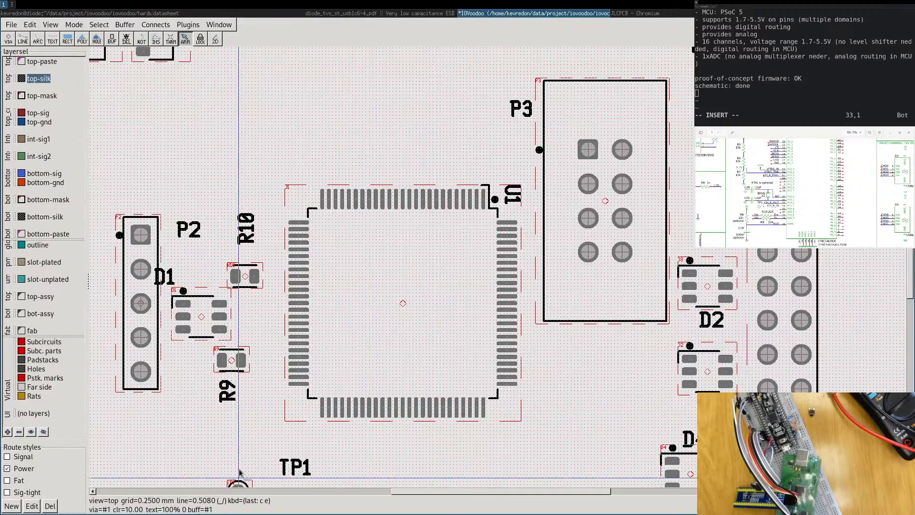
Move test point TP1 to just below U1 and place its label directly beneath it.
scroll(283, 438, down, 2)
drag(239, 449, 349, 408)
drag(406, 389, 347, 445)
middle_drag(403, 103, 410, 154)
scroll(384, 259, down, 3)
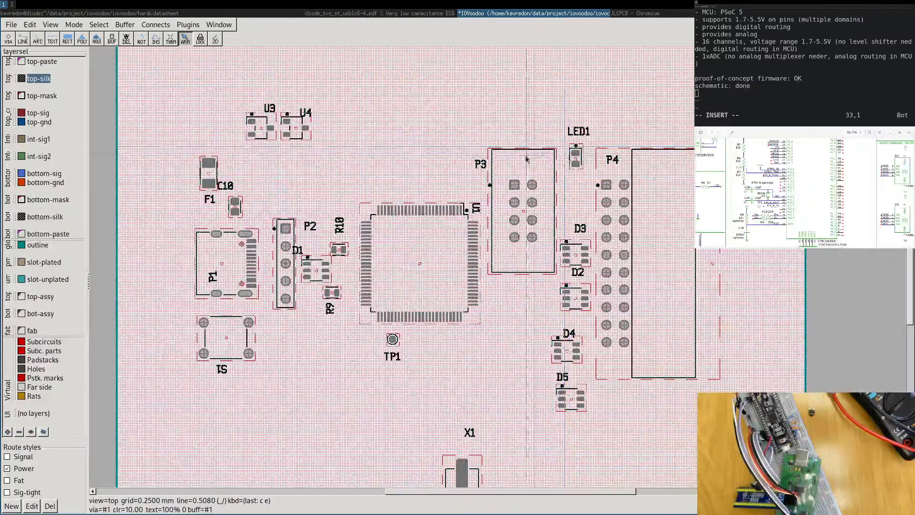
Place D2 above D3 in the gap between P3 and P4, shifting D3 down.
mouse_move(577, 157)
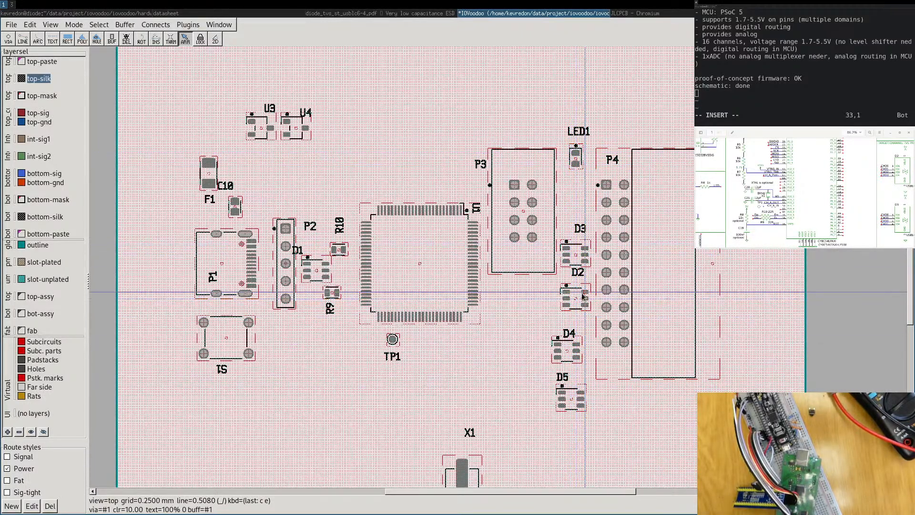
drag(583, 296, 569, 209)
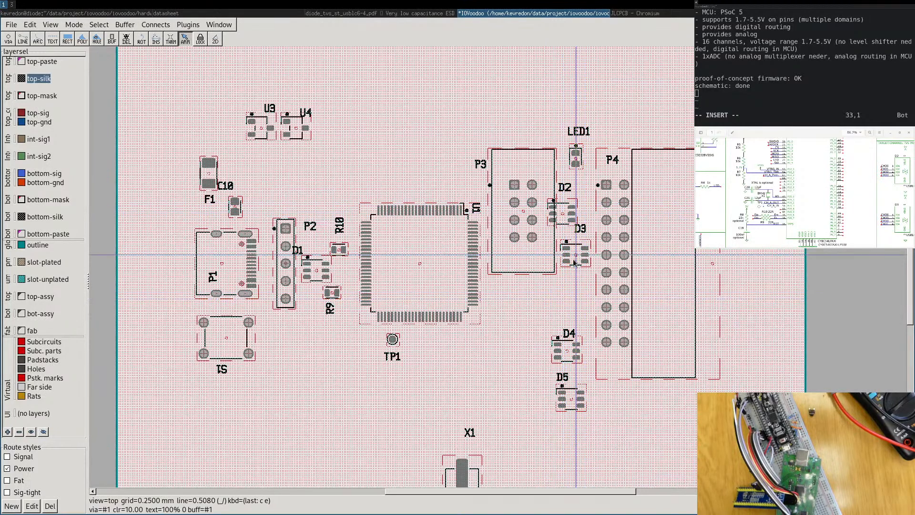
drag(573, 260, 567, 226)
drag(570, 255, 574, 280)
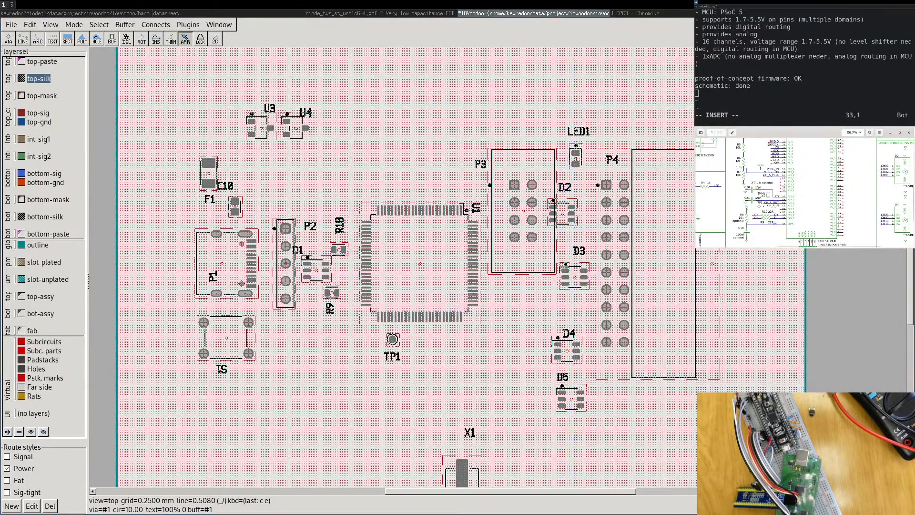
Check the diode channels in the schematic and stack the diodes between P3 and P4 in the order D2, D4, D3, D5.
middle_drag(805, 185, 745, 186)
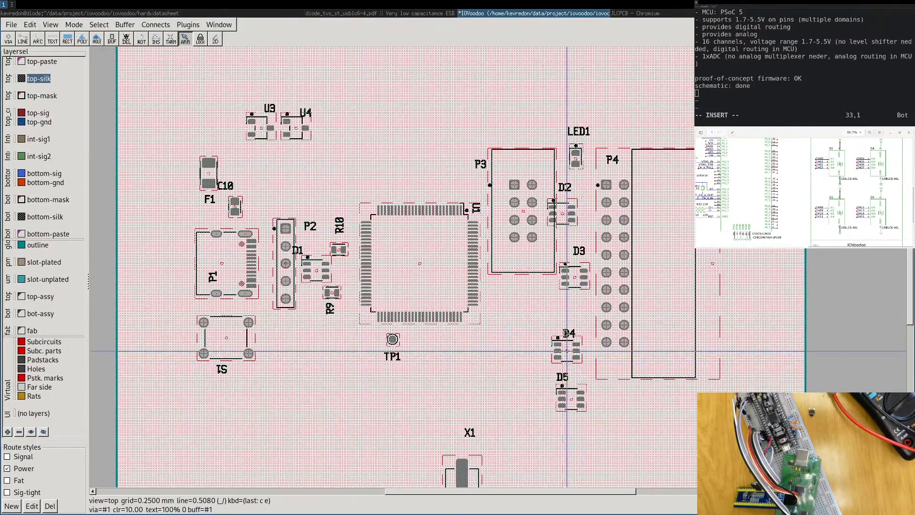
drag(574, 277, 567, 308)
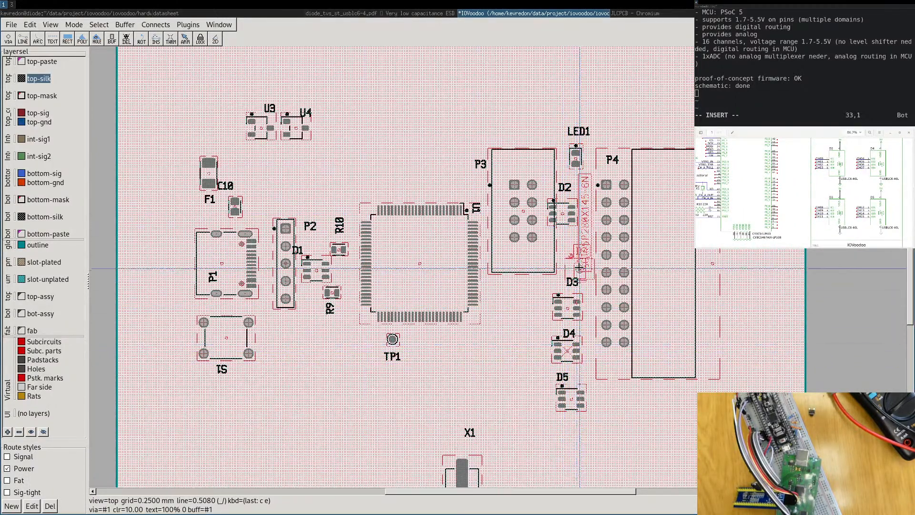
drag(567, 352, 572, 264)
drag(563, 216, 577, 231)
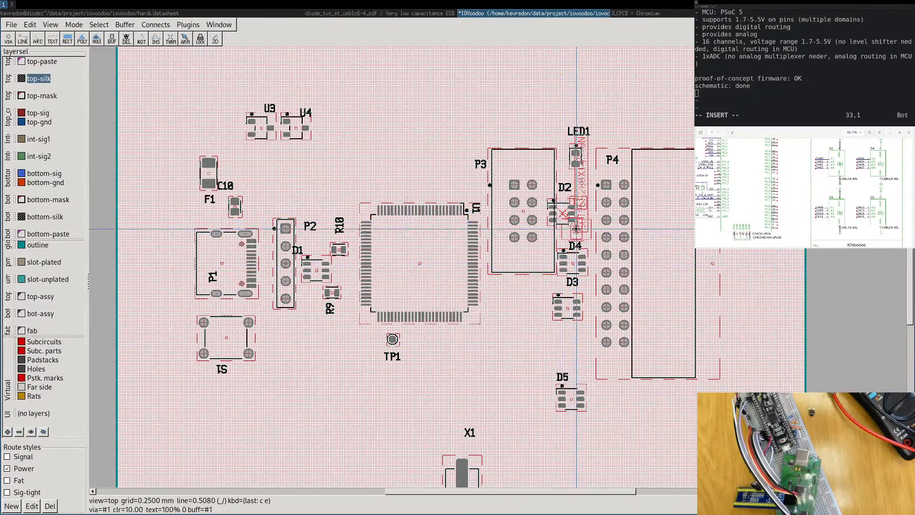
drag(571, 400, 573, 350)
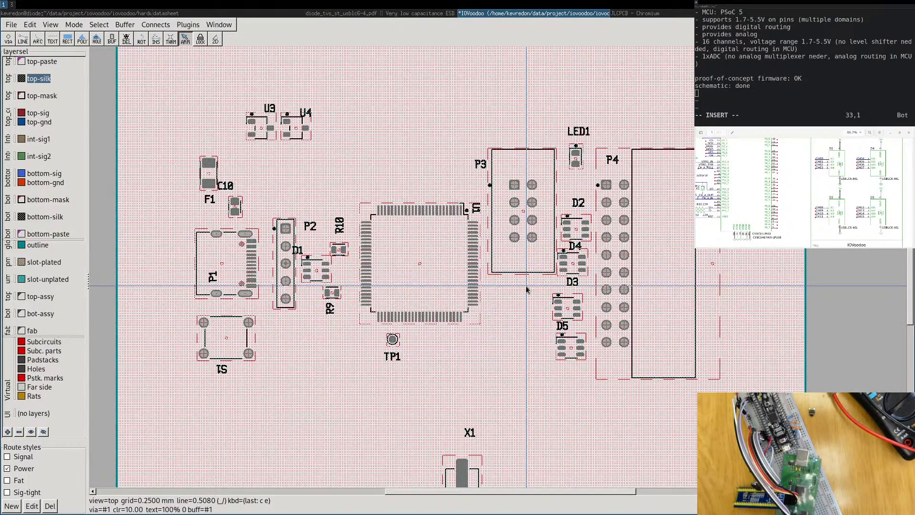
Locate R11 outside the board outline and move it into the space below P3, between U1 and D5.
scroll(640, 188, right, 4)
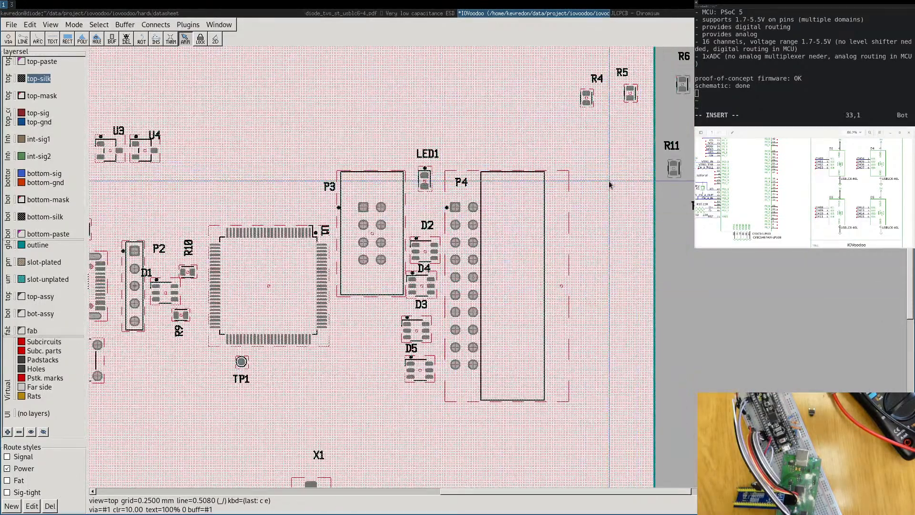
middle_drag(781, 162, 828, 236)
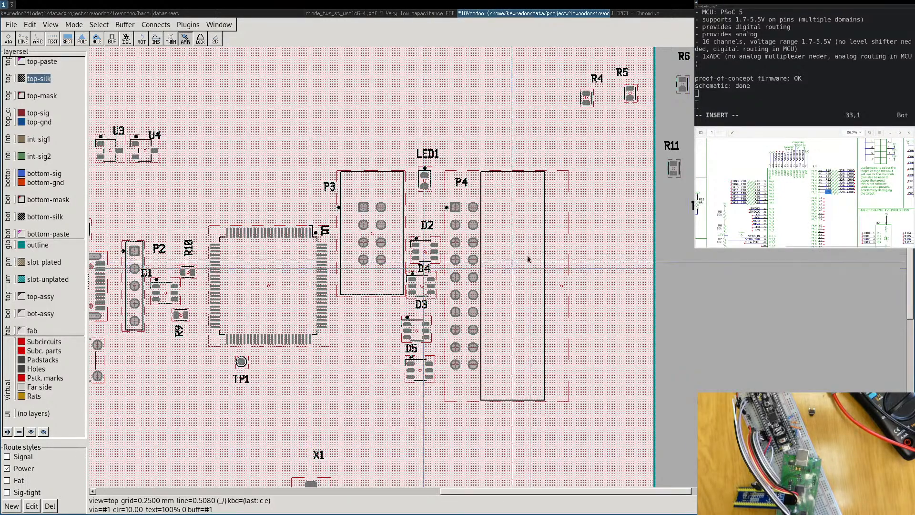
middle_drag(599, 222, 639, 288)
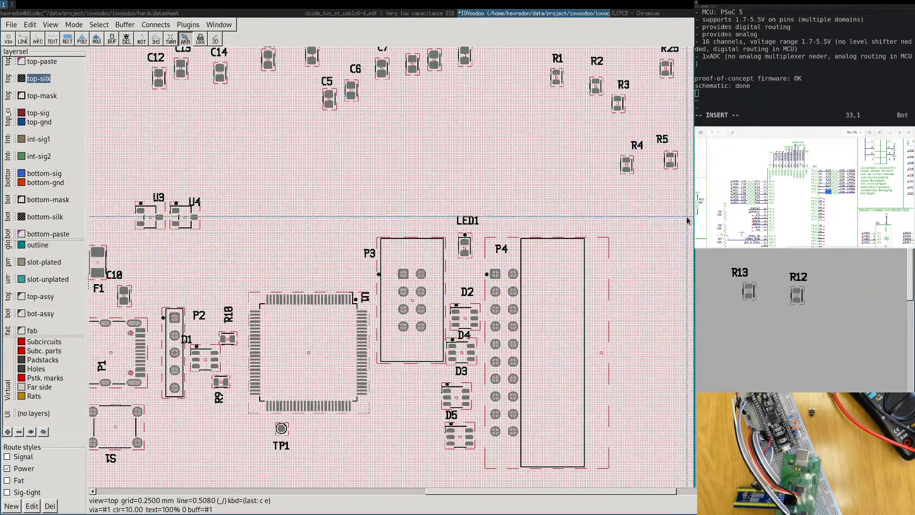
middle_drag(402, 87, 277, 119)
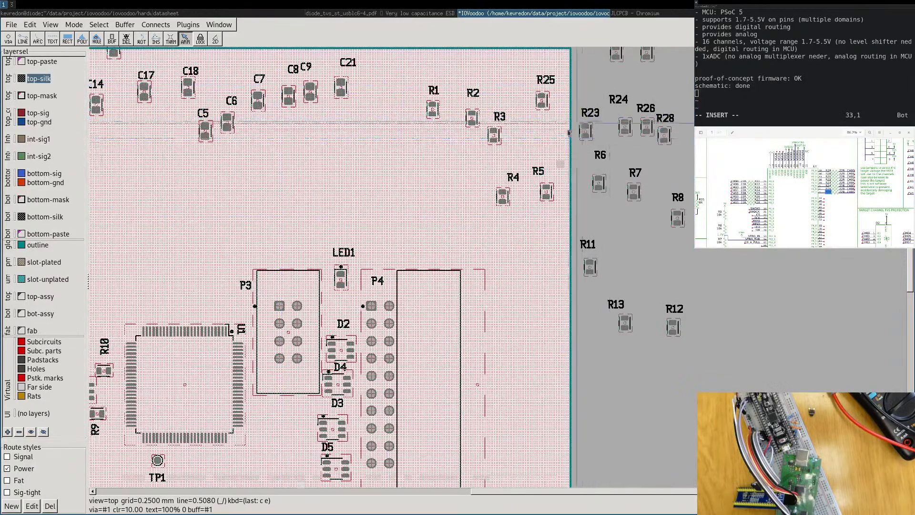
middle_drag(562, 133, 571, 185)
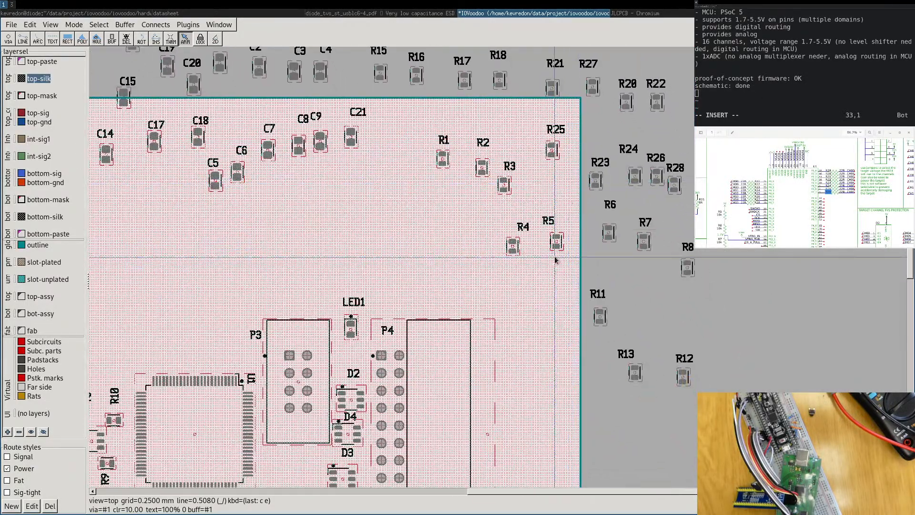
drag(603, 318, 509, 398)
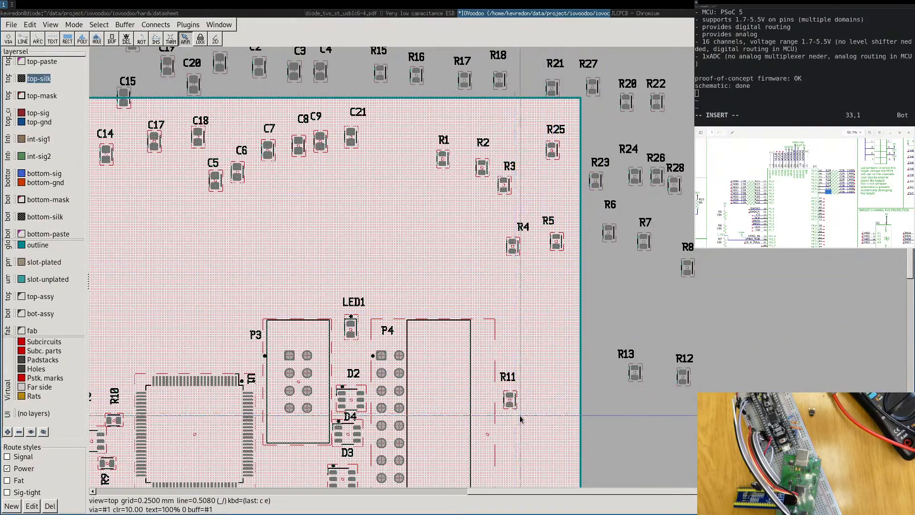
middle_drag(509, 399, 576, 229)
drag(576, 228, 363, 338)
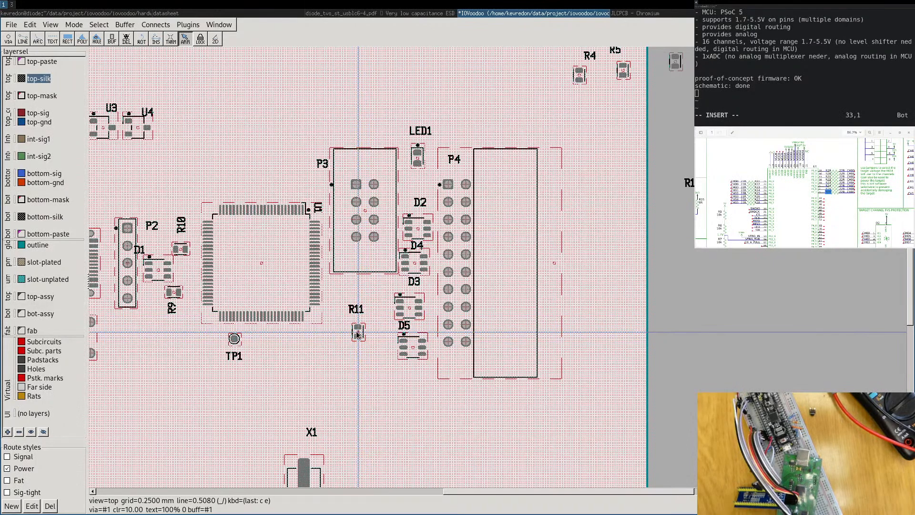
Select R11 and add rat lines for the selected part only.
click(358, 332)
click(124, 24)
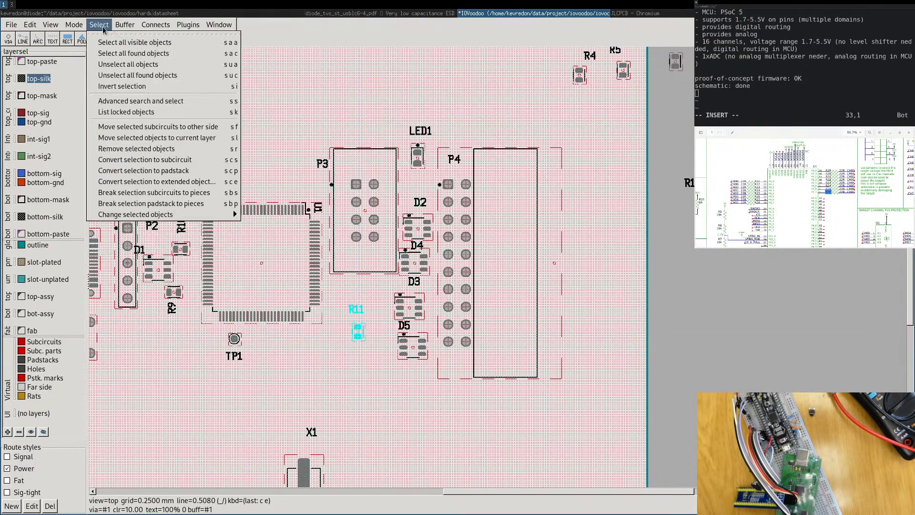
mouse_move(155, 25)
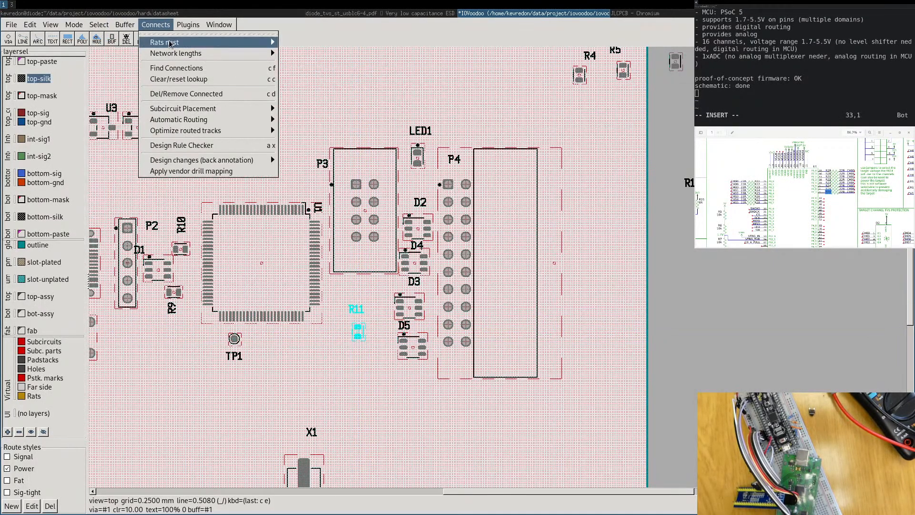
mouse_move(171, 42)
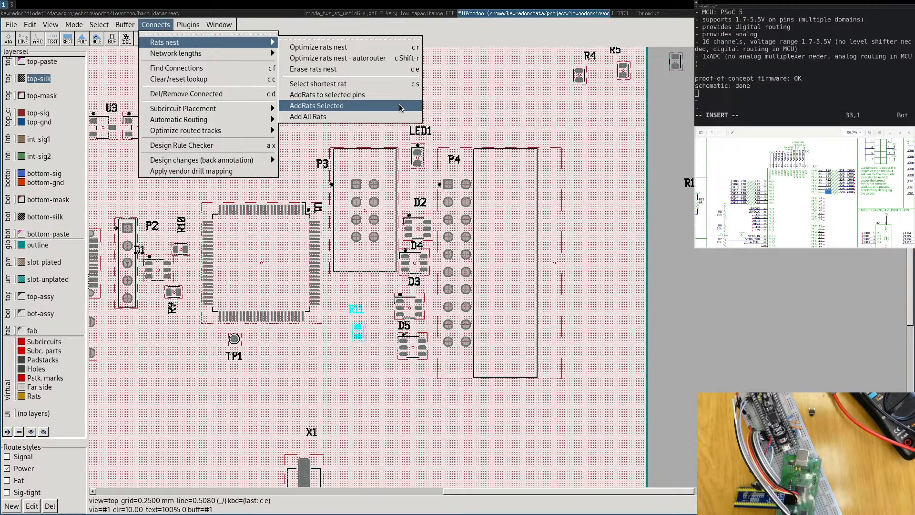
click(399, 106)
Rotate R11 to lie horizontally and reposition it in the gap between U1 and diodes D3 and D5.
scroll(358, 333, up, 3)
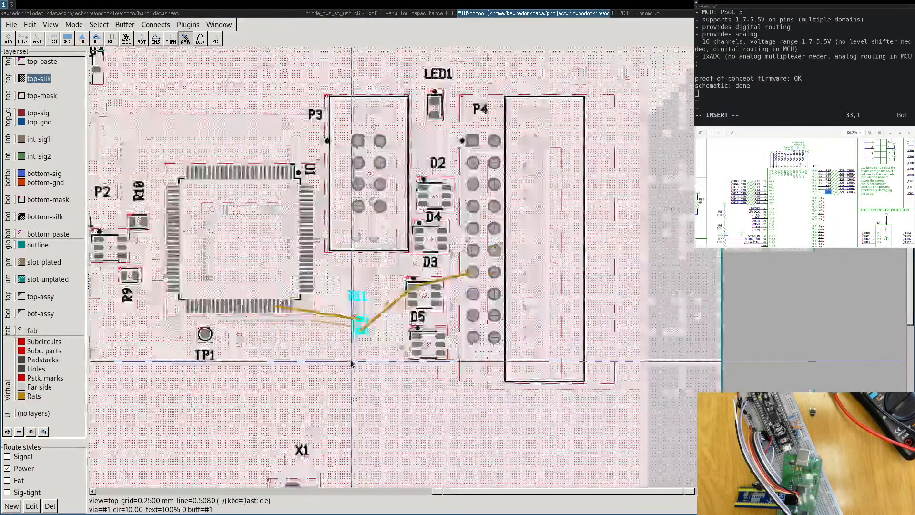
key(F9)
click(363, 318)
key(Escape)
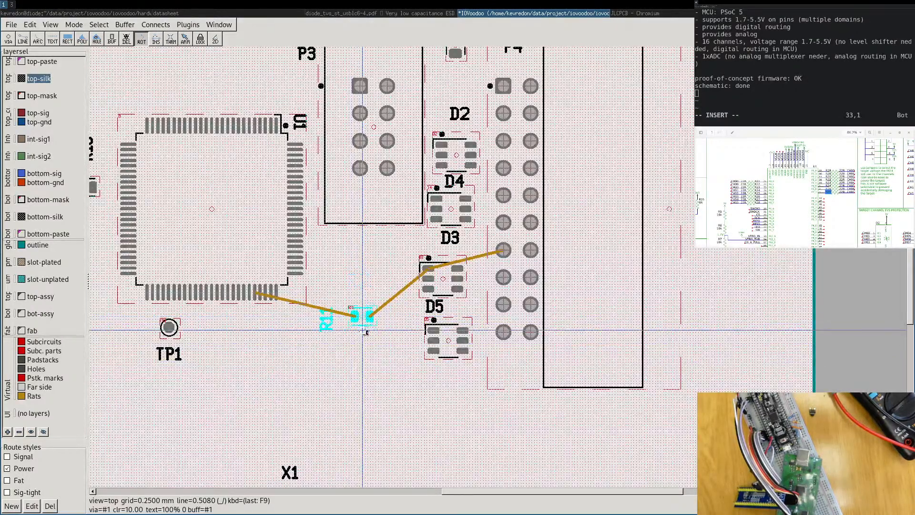
drag(360, 320, 374, 285)
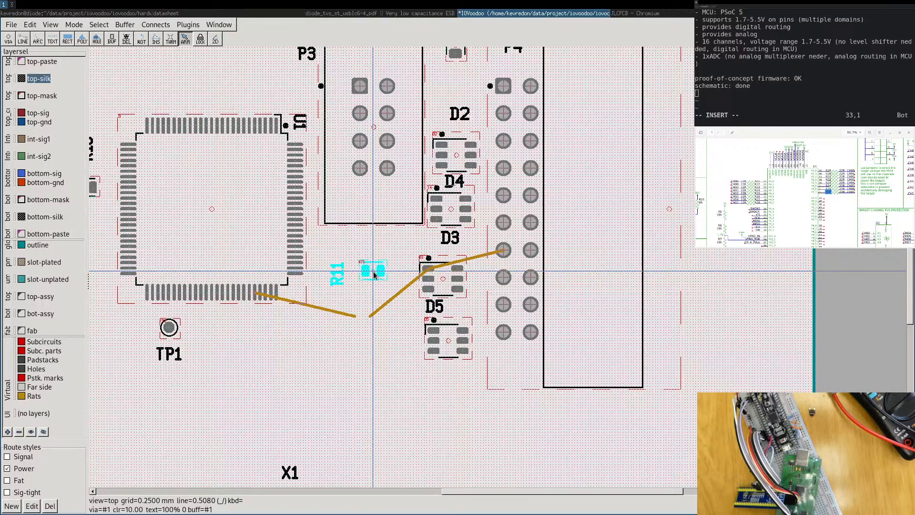
drag(375, 275, 364, 346)
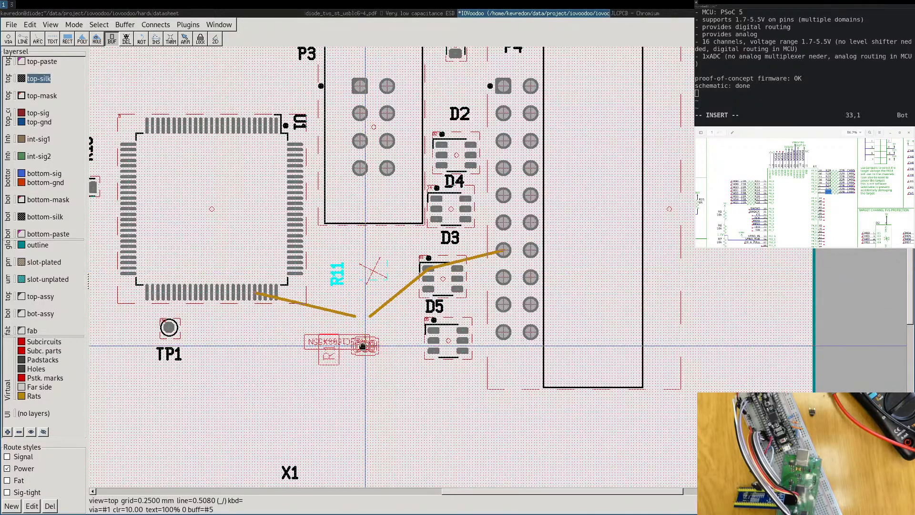
Place resistor R11 in the free area between the lower corner of U1 and diode array D5.
click(401, 368)
scroll(402, 368, down, 3)
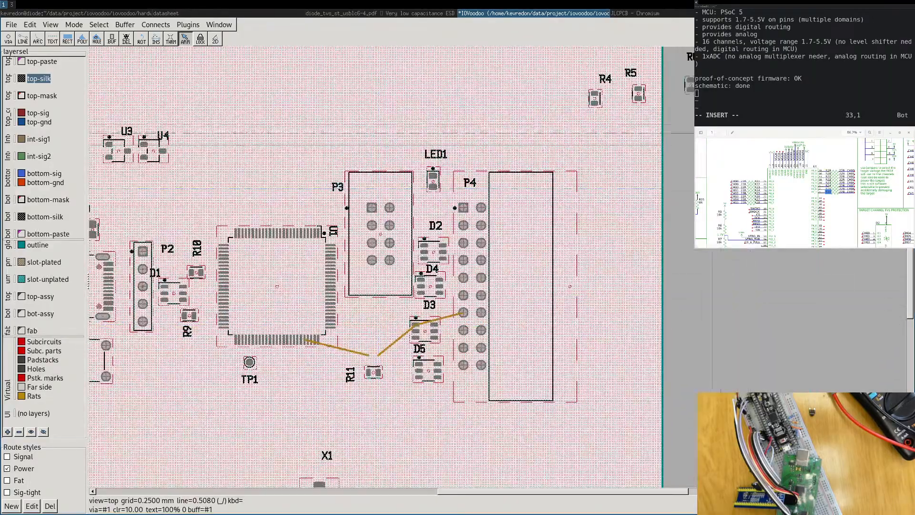
middle_drag(738, 133, 664, 206)
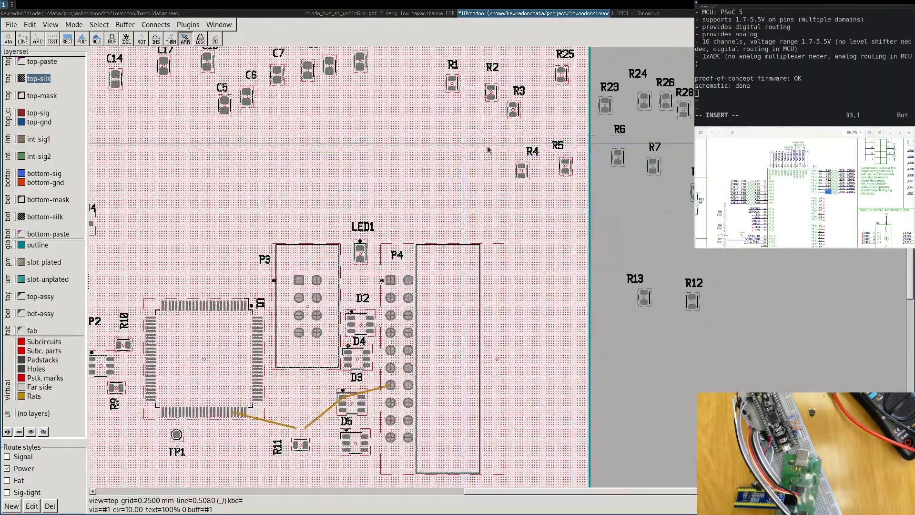
middle_drag(487, 149, 502, 292)
middle_drag(280, 263, 364, 128)
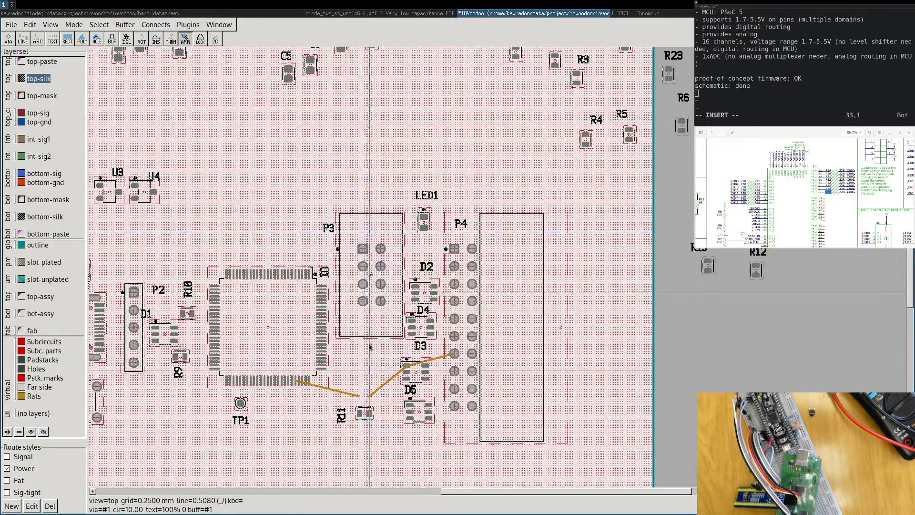
click(365, 414)
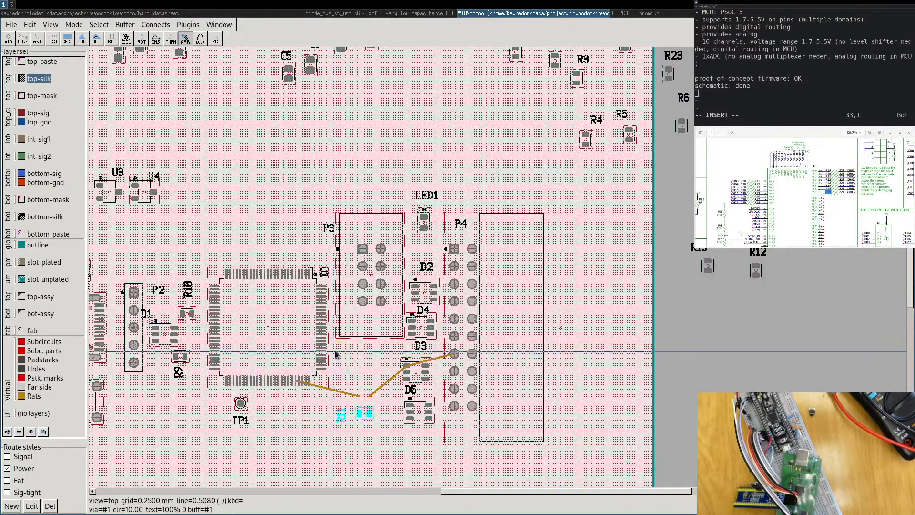
Rotate resistor R18 to horizontal and move it onto the board just below connector P3, above R11.
scroll(583, 152, up, 4)
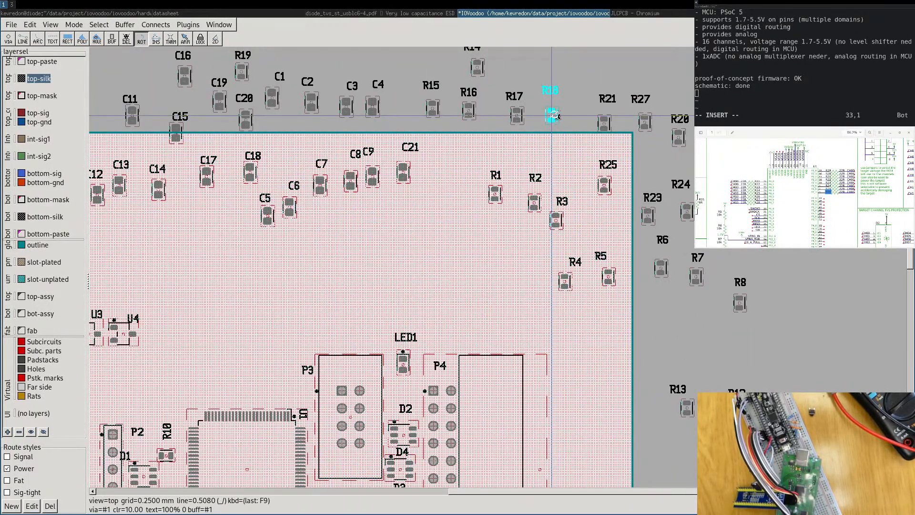
click(553, 115)
key(Escape)
middle_drag(553, 116, 619, 88)
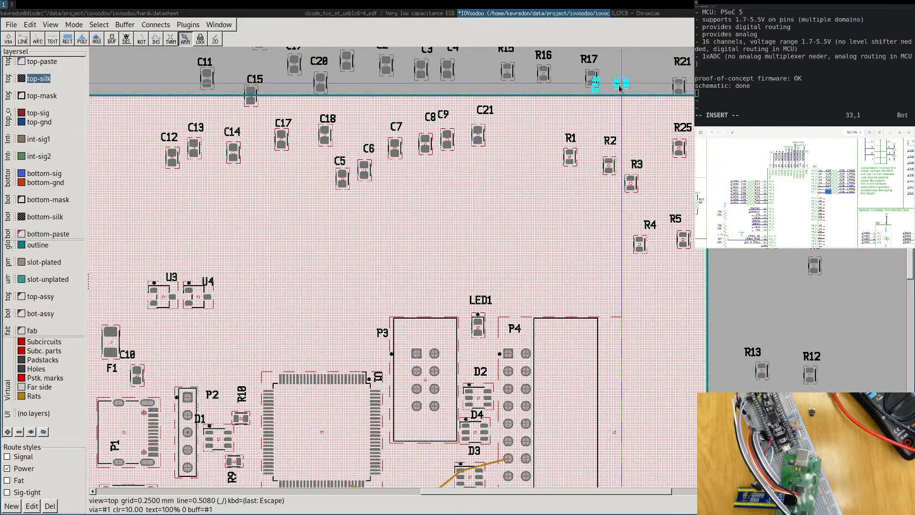
drag(619, 87, 421, 463)
middle_drag(432, 463, 450, 292)
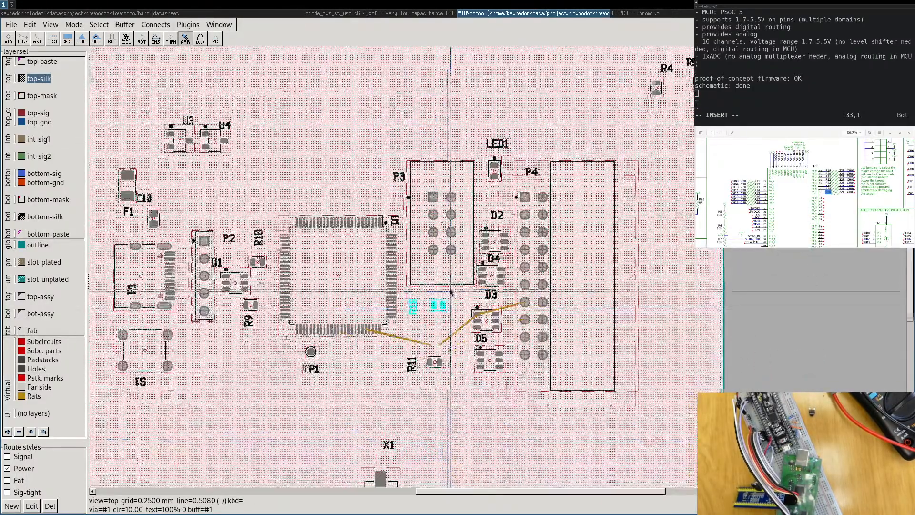
Shift R11 slightly so it lines up vertically beneath R18.
scroll(450, 291, up, 4)
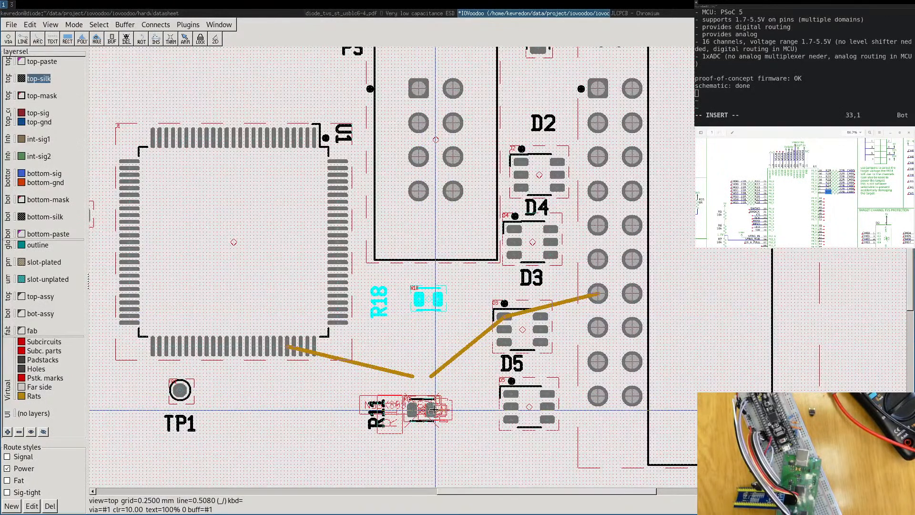
drag(433, 409, 429, 409)
Select R18 and R11, erase the existing rats nest, and add rat lines for the selected resistors only.
click(451, 296)
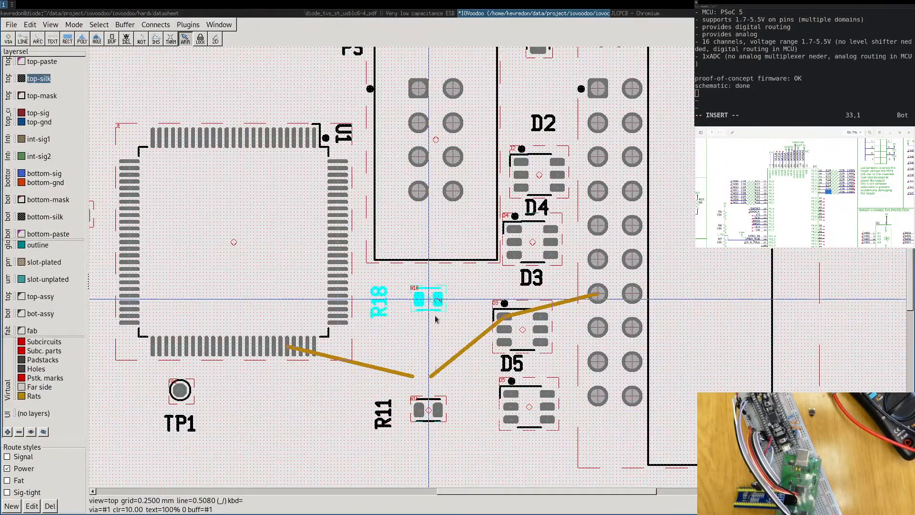
shift+click(428, 410)
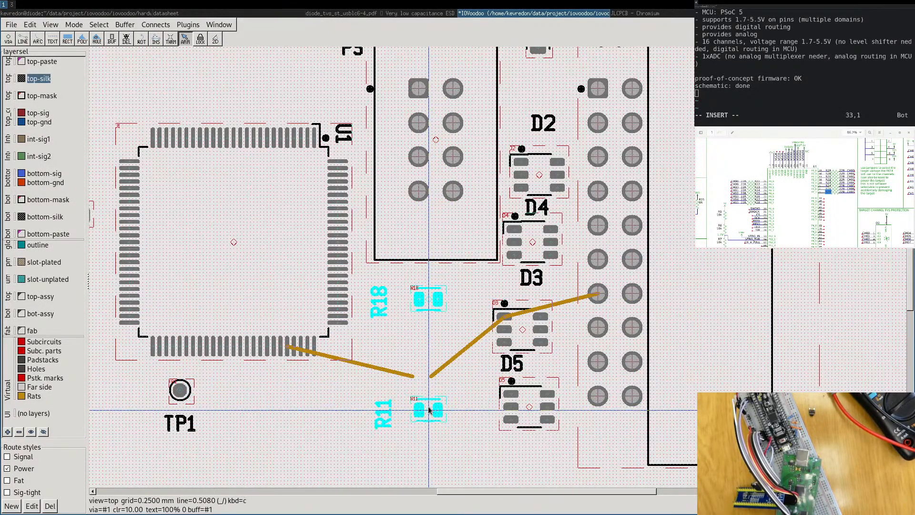
key(e)
click(153, 25)
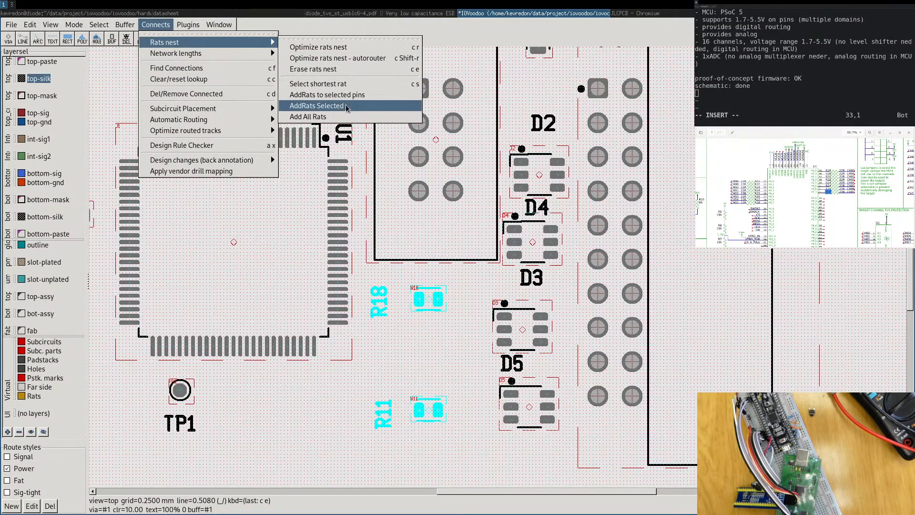
click(316, 106)
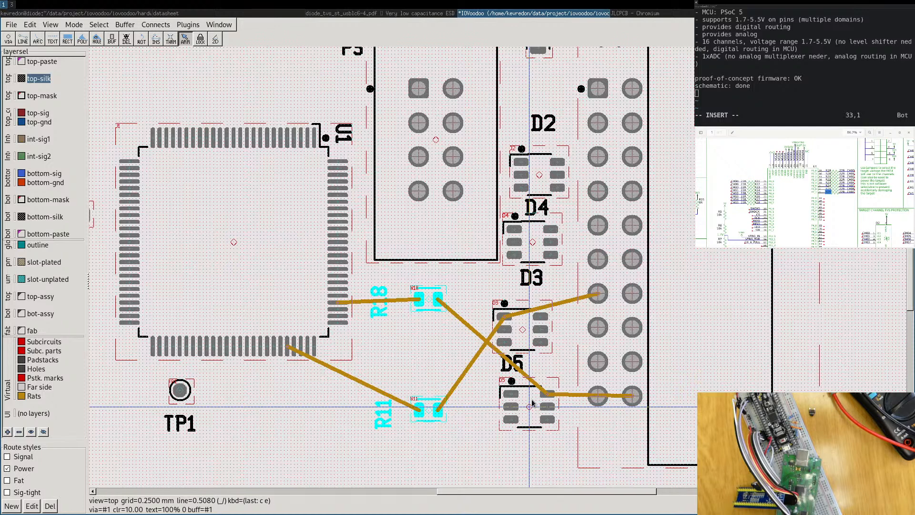
Consult the schematic, try to move the selected R18 below R11, and undo the move.
middle_drag(828, 219, 783, 179)
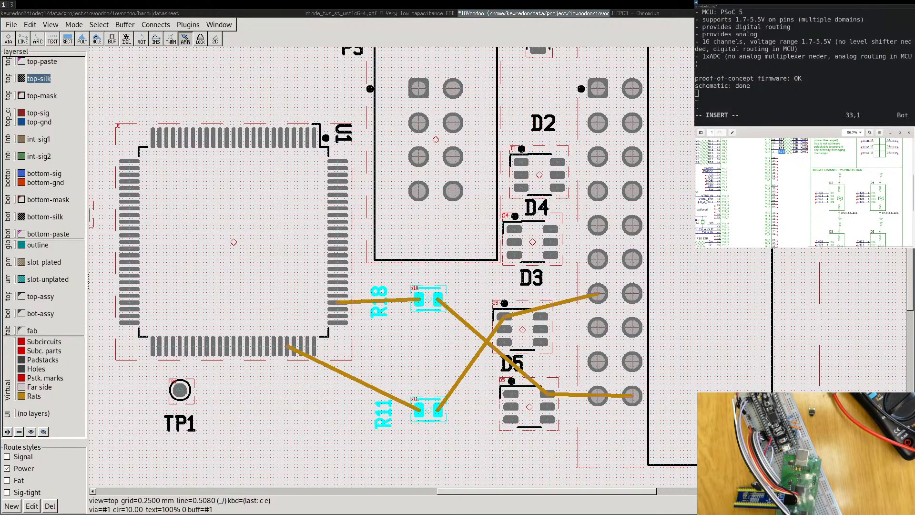
scroll(798, 191, down, 2)
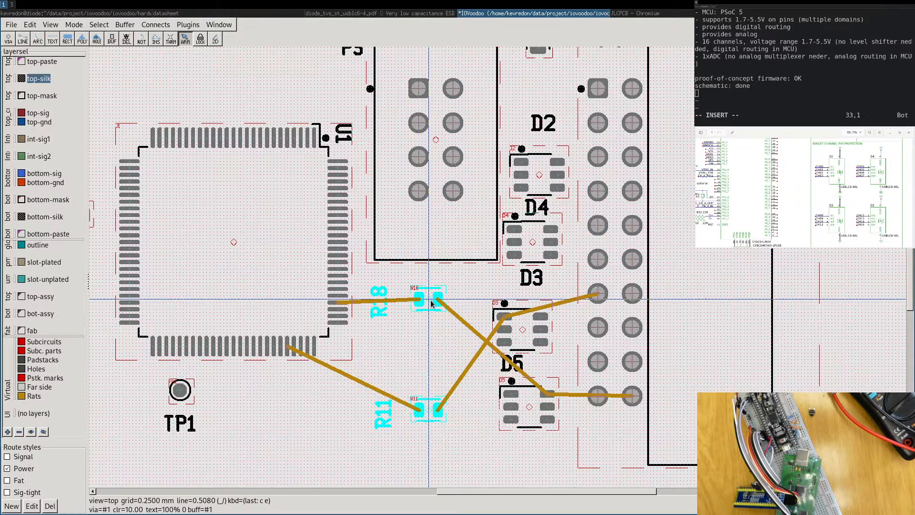
middle_drag(781, 167, 802, 206)
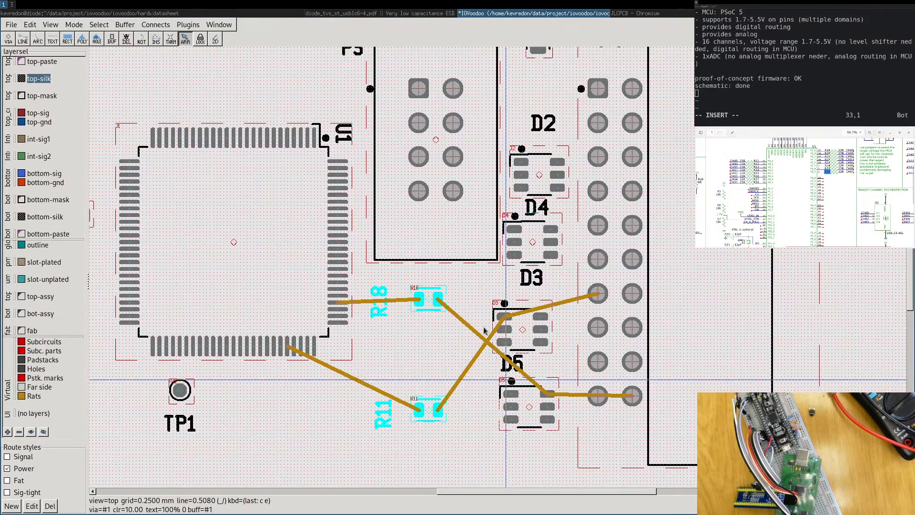
middle_drag(505, 378, 492, 326)
drag(415, 247, 411, 405)
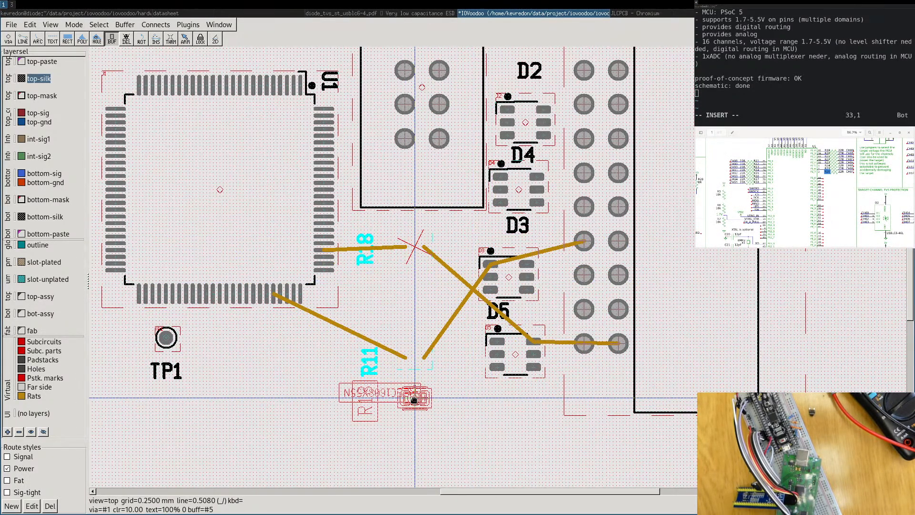
click(417, 385)
key(Escape)
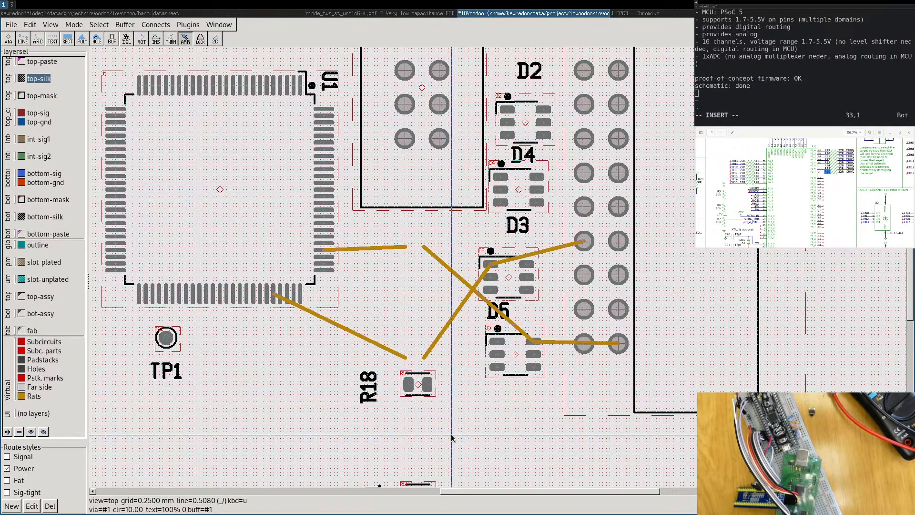
key(u)
click(429, 291)
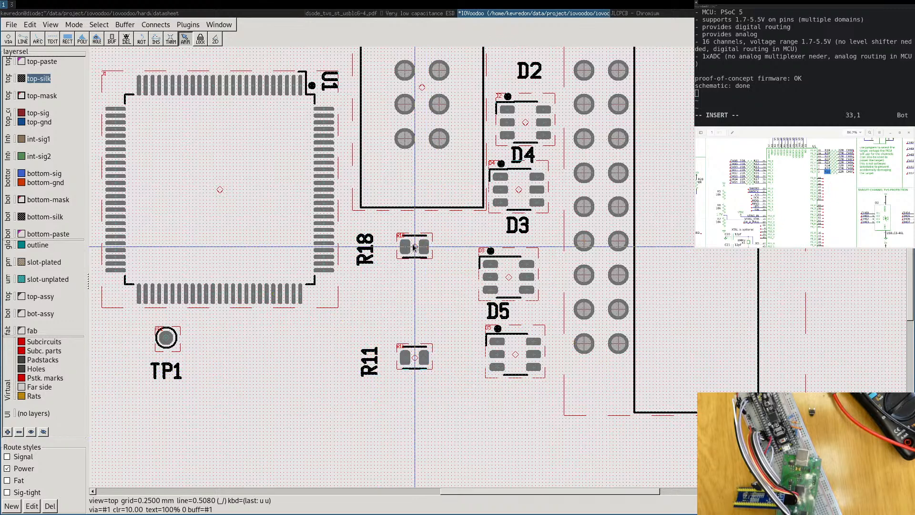
Move resistor R18 alone to a spot directly below R11.
drag(414, 246, 414, 411)
middle_drag(440, 239, 301, 375)
scroll(301, 374, down, 1)
scroll(638, 197, down, 1)
Find resistor R19 among the unplaced parts above the board and move it down into the free area above U1.
middle_drag(640, 200, 581, 352)
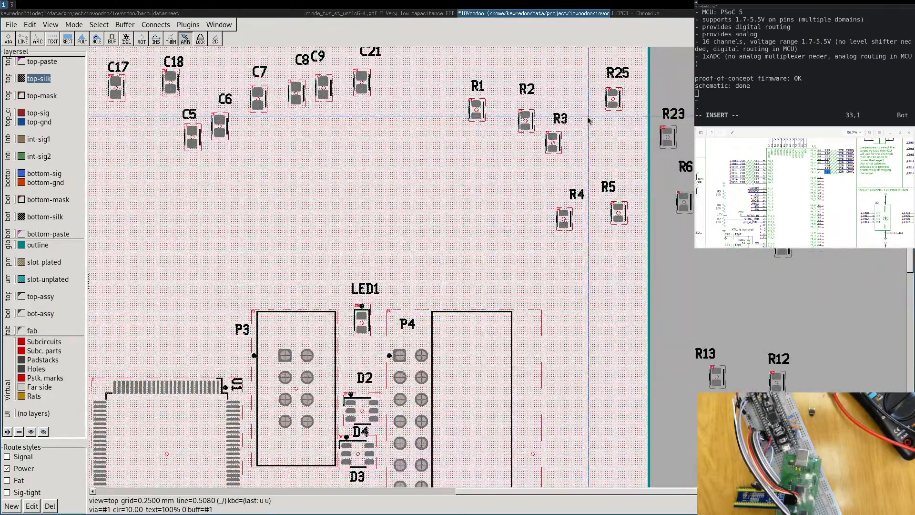
middle_drag(645, 111, 569, 224)
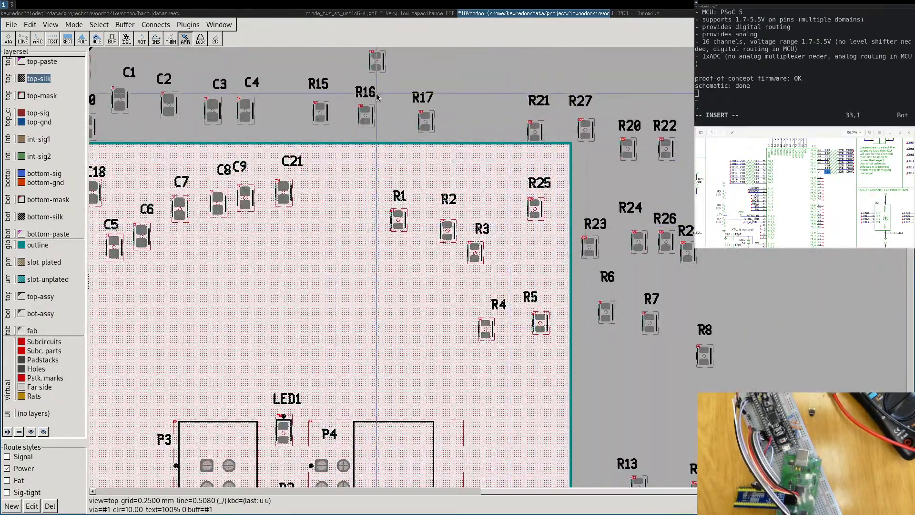
middle_drag(376, 92, 392, 191)
middle_drag(571, 256, 430, 165)
middle_drag(434, 284, 565, 298)
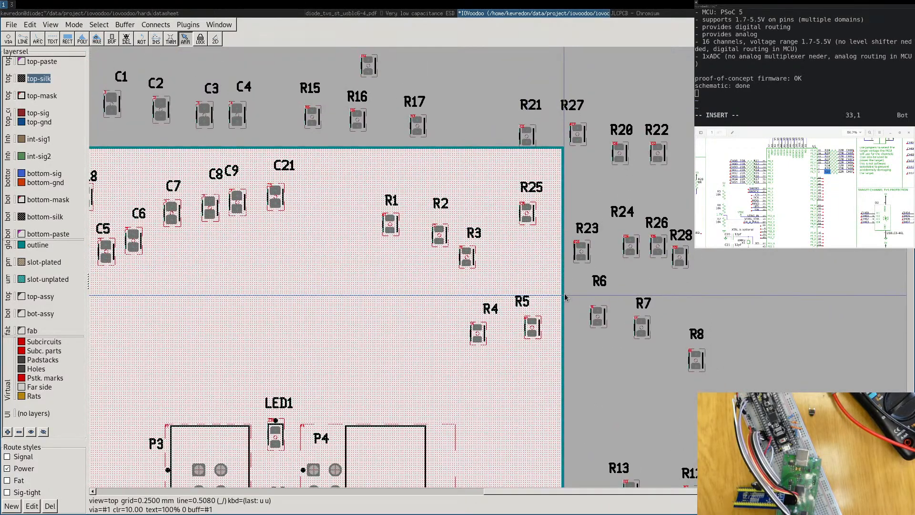
scroll(439, 212, up, 1)
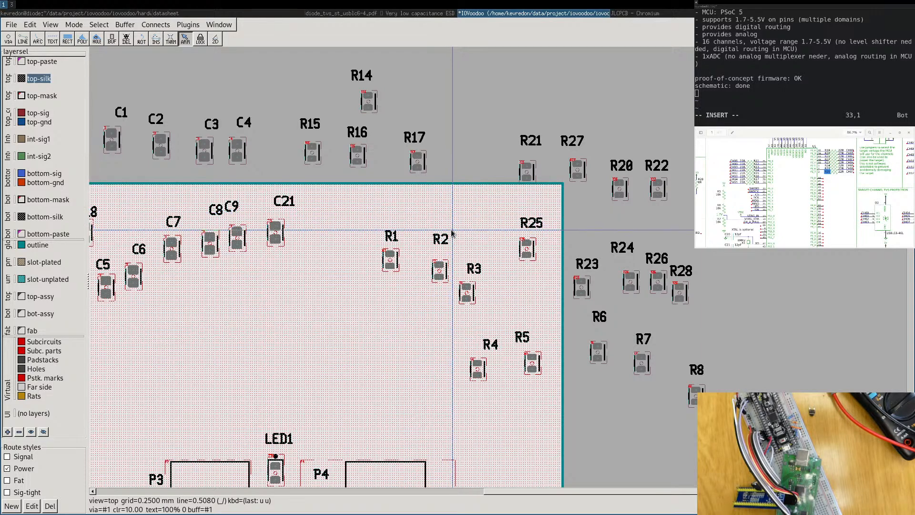
right_drag(260, 351, 510, 353)
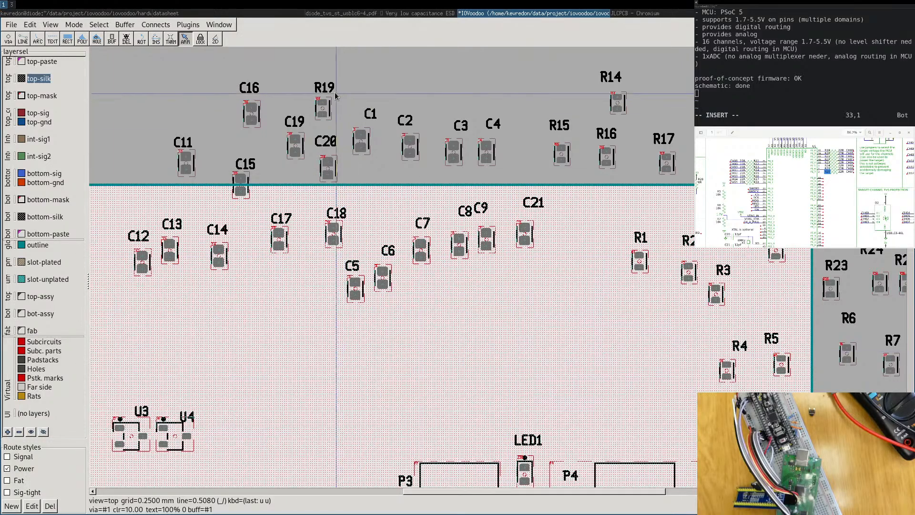
drag(322, 114, 322, 398)
right_drag(418, 365, 421, 73)
Rotate R19 to horizontal and place it just below connector P3, and select it together with R11.
key(F9)
click(326, 105)
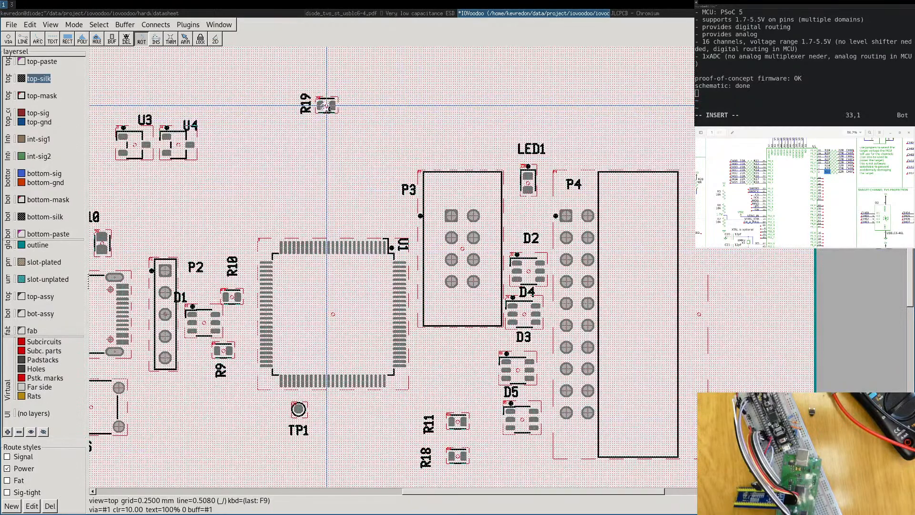
drag(327, 107, 461, 347)
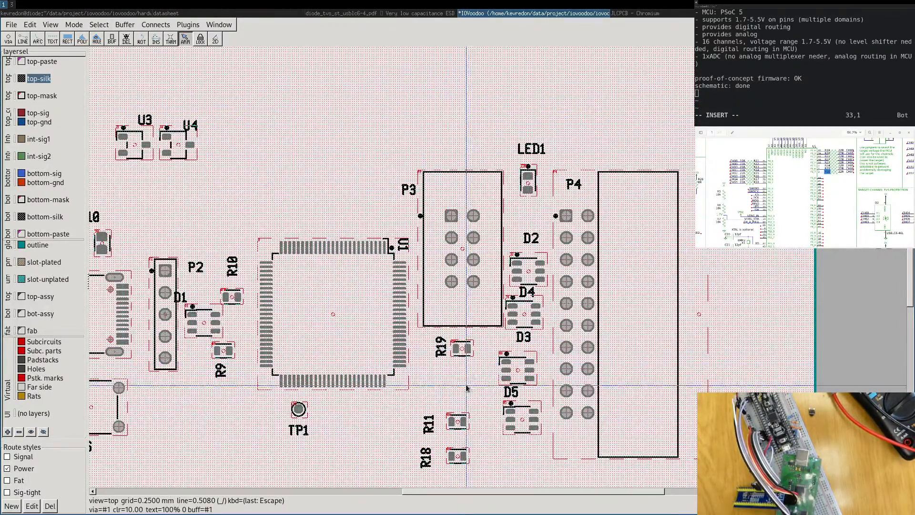
click(458, 348)
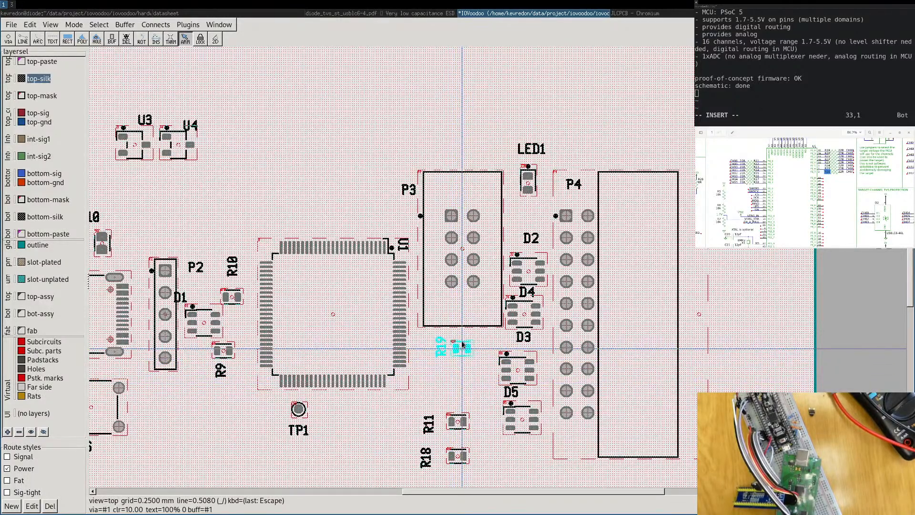
shift+click(461, 422)
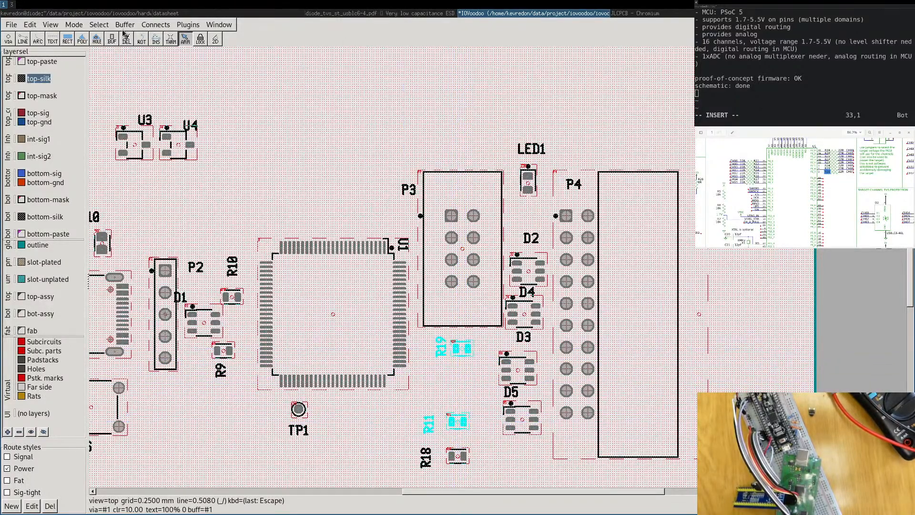
Add a key translation in the preferences that maps the key sequence "c s" to AddNest.
click(11, 25)
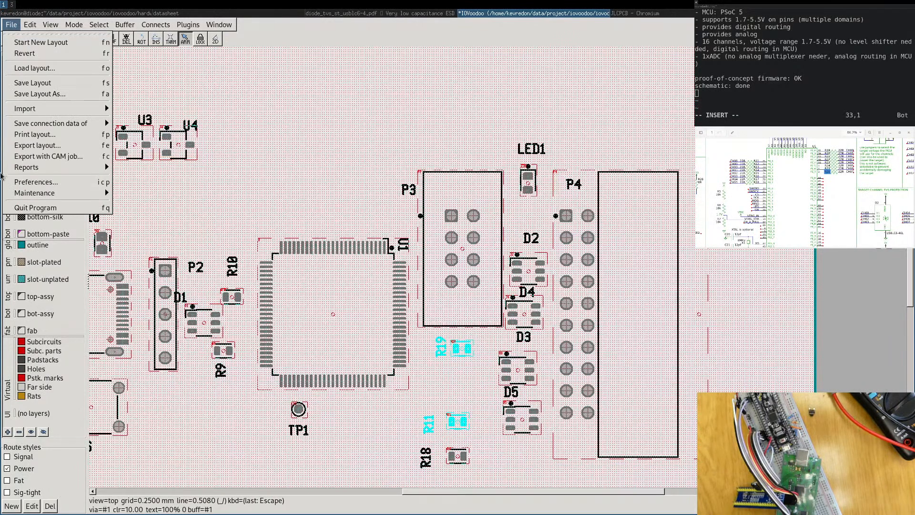
click(42, 184)
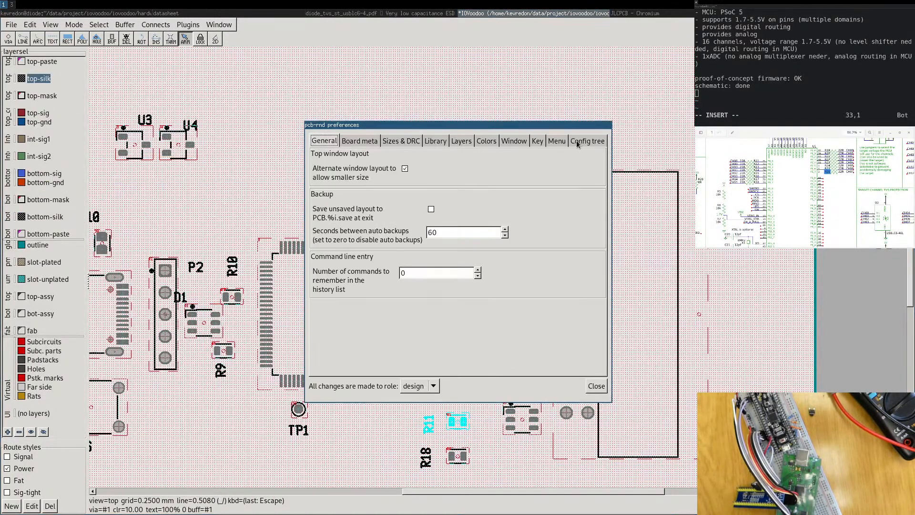
click(537, 142)
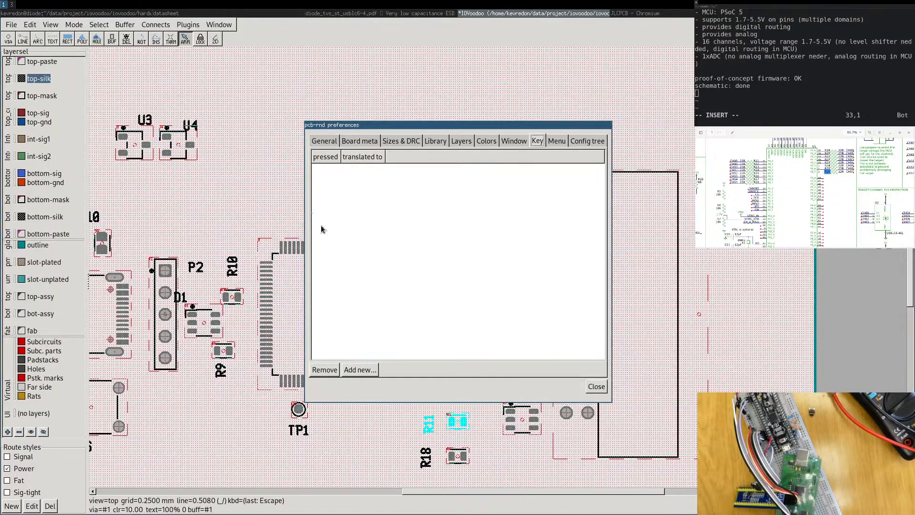
click(355, 370)
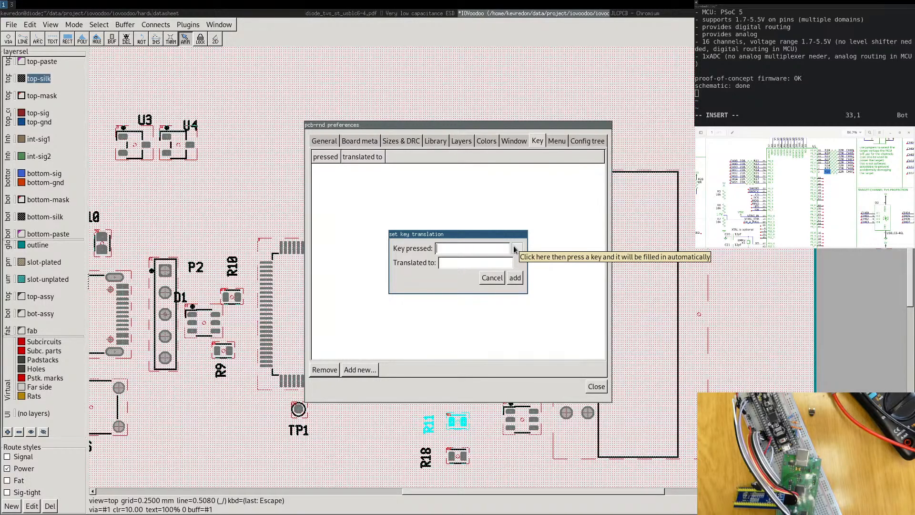
text(cs)
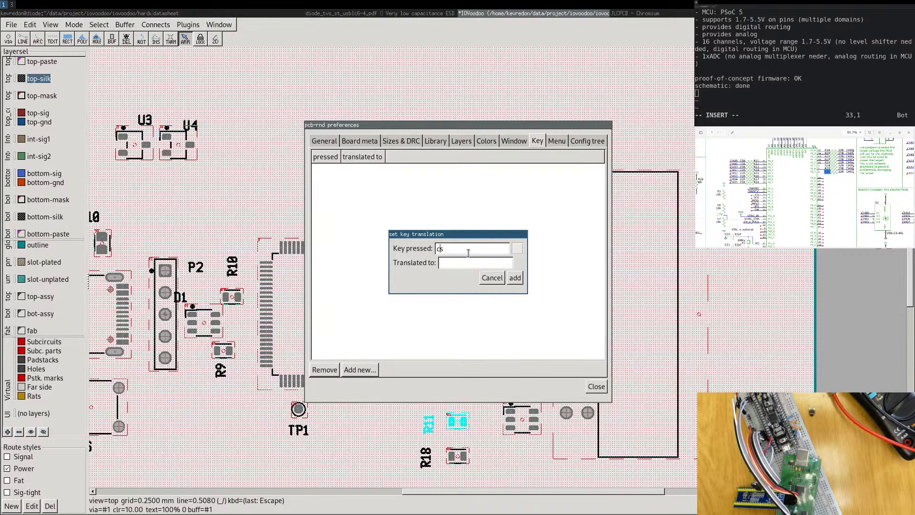
click(446, 264)
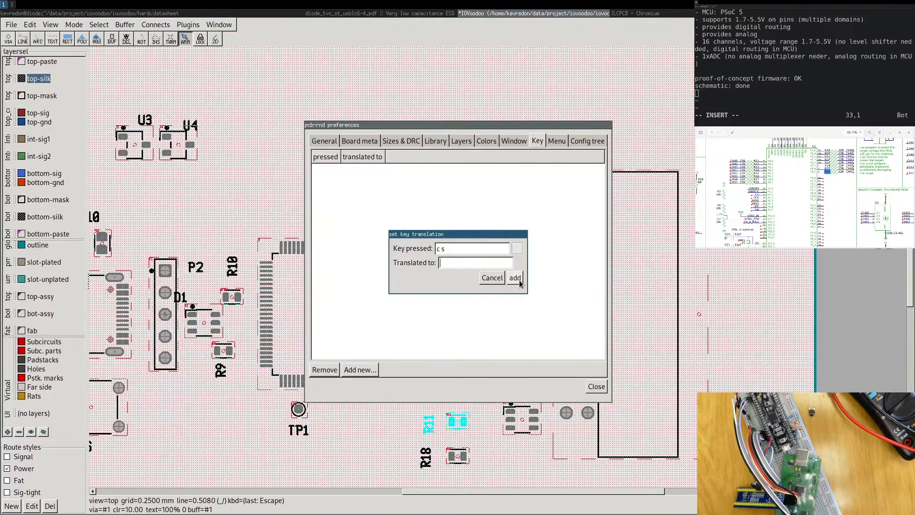
text(Add)
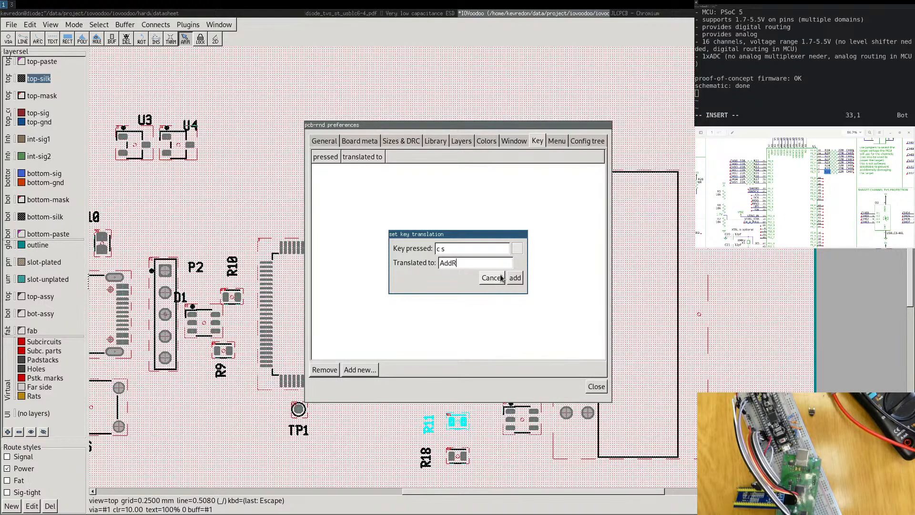
text(Nest)
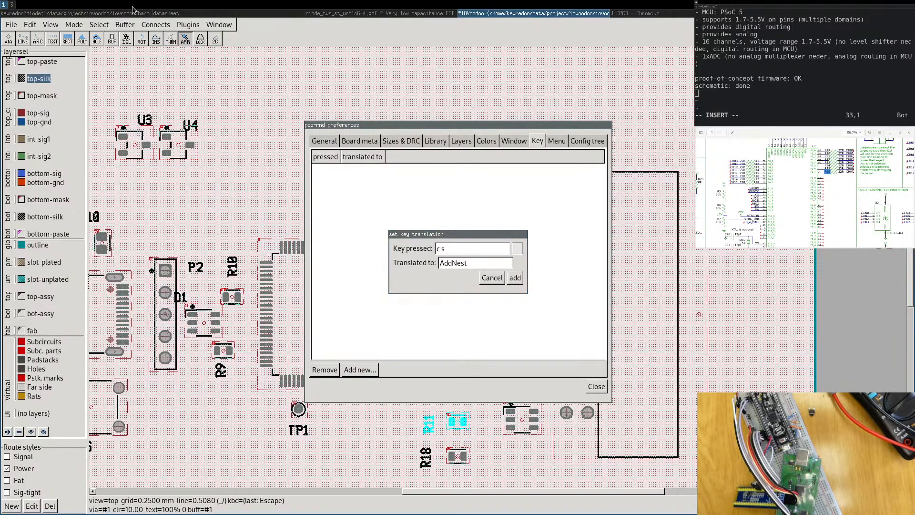
click(512, 279)
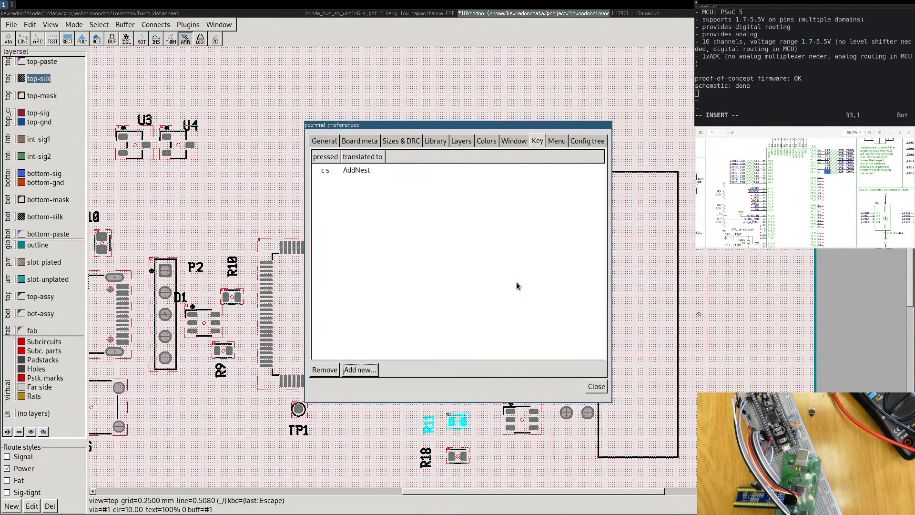
Select the new translation, look through the loaded menu files in the preferences, and return to the key translations.
click(344, 171)
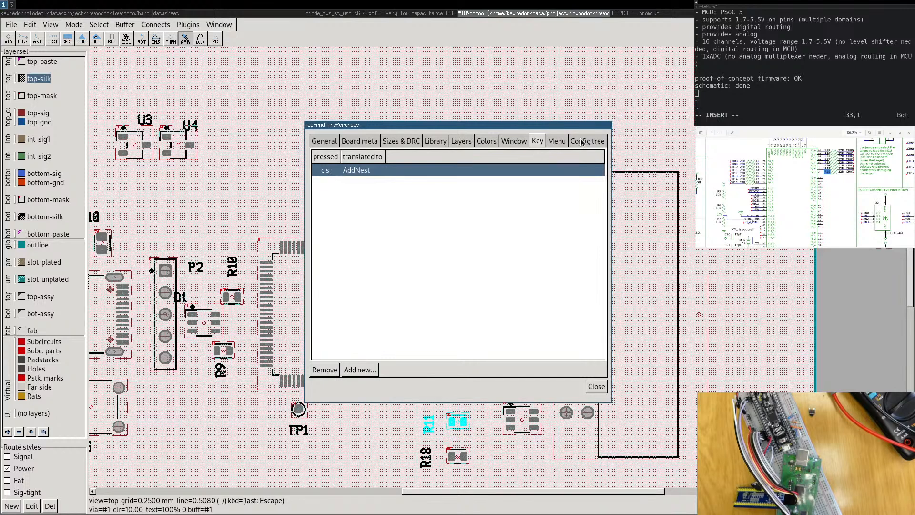
click(552, 143)
click(550, 144)
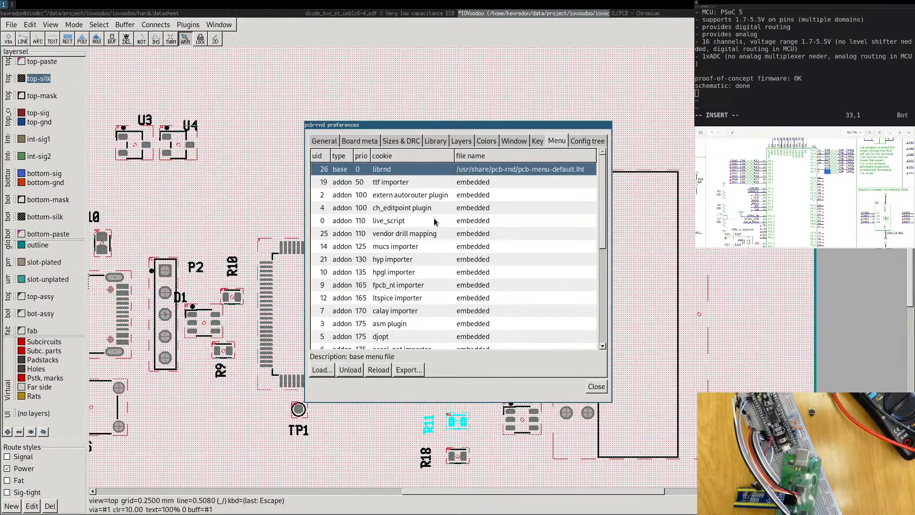
scroll(434, 221, down, 5)
scroll(434, 221, down, 3)
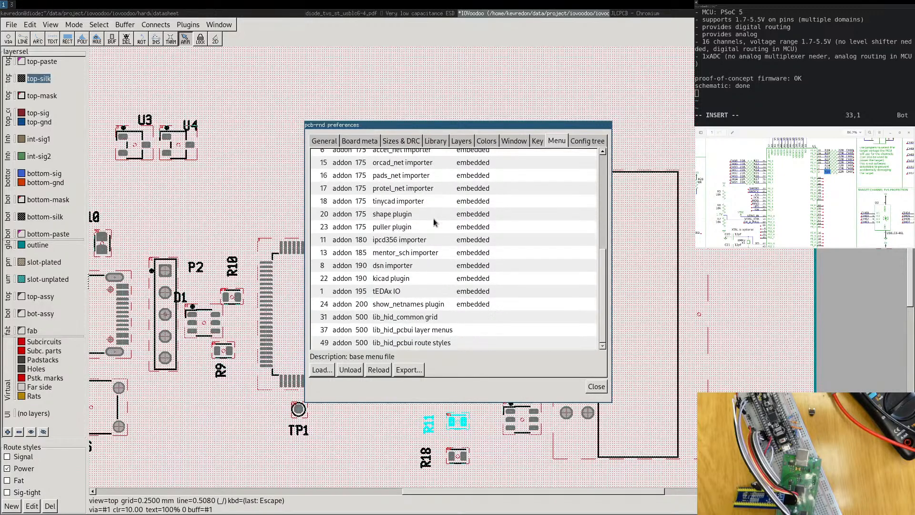
scroll(434, 221, up, 3)
click(537, 142)
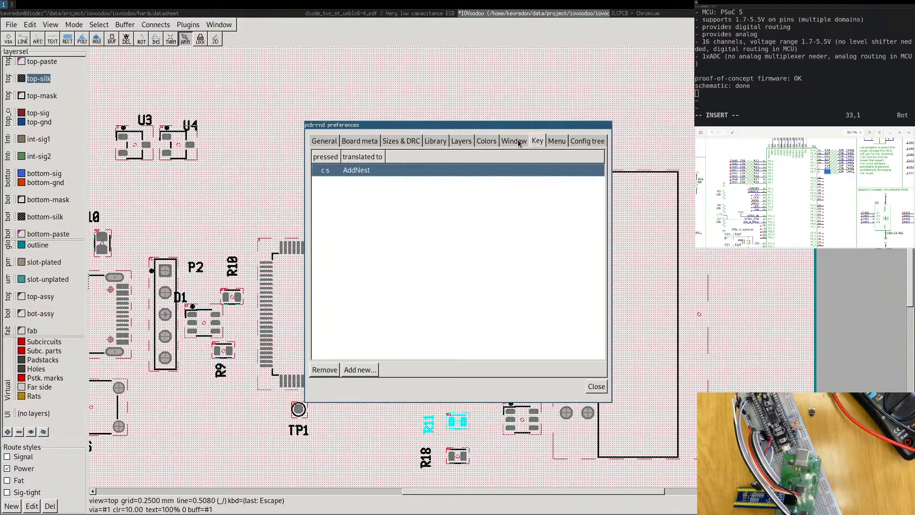
Browse the appearance and editor branches of the configuration tree for keyboard settings.
click(581, 141)
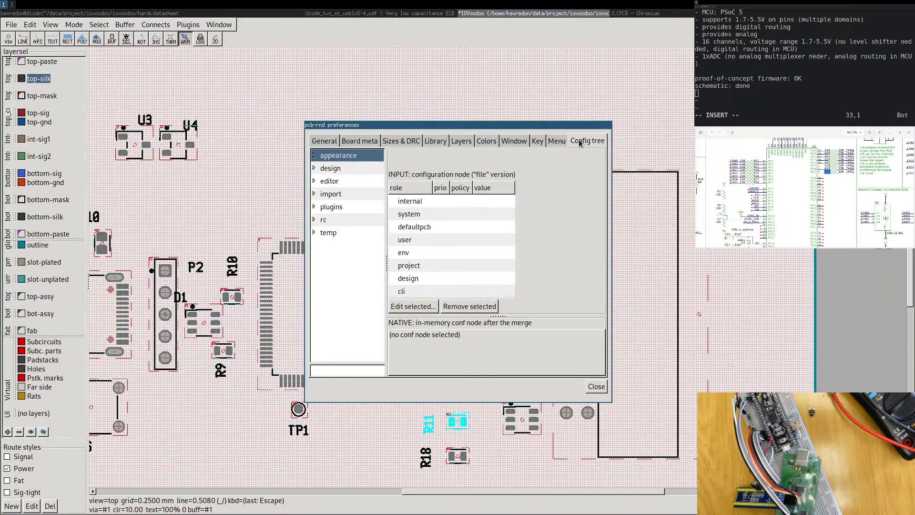
click(313, 155)
scroll(345, 228, down, 3)
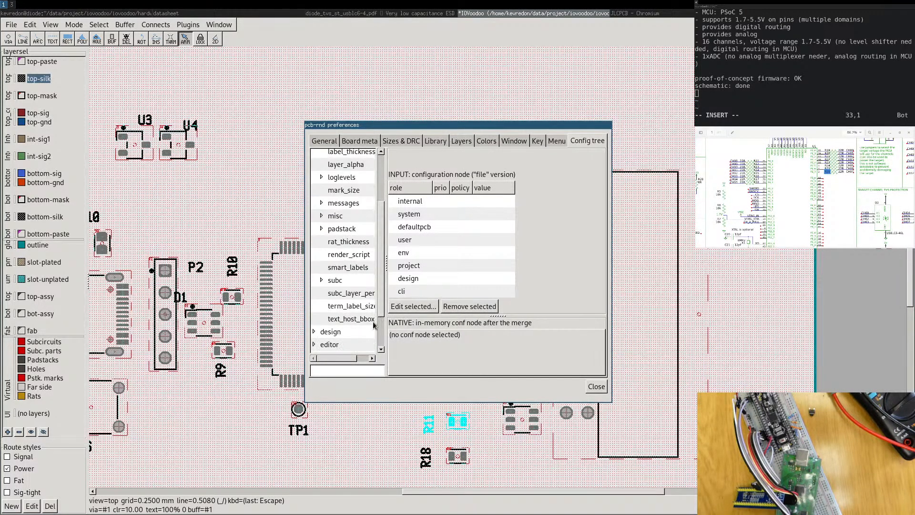
click(326, 344)
scroll(324, 333, down, 2)
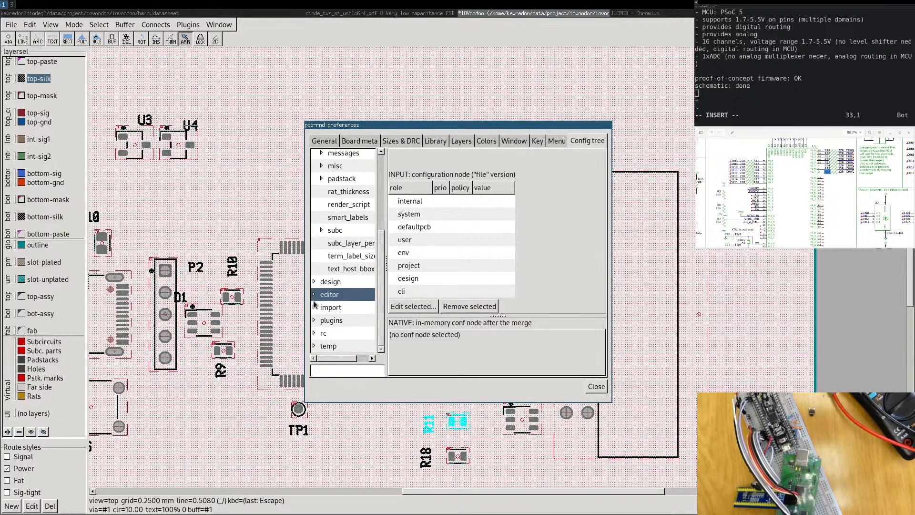
click(316, 294)
scroll(321, 293, down, 8)
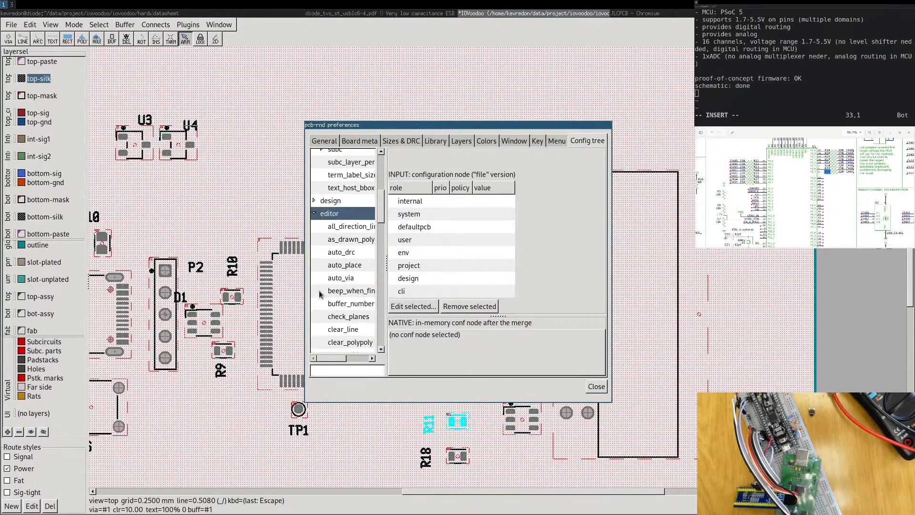
Filter the configuration tree by "key", inspect the editor/translate_key node, and enlarge the preferences window to read its values.
click(355, 370)
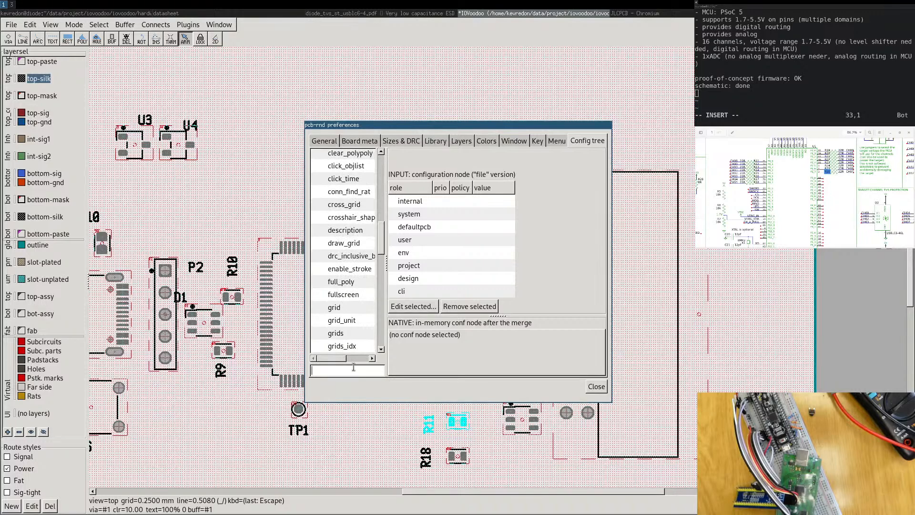
text(key)
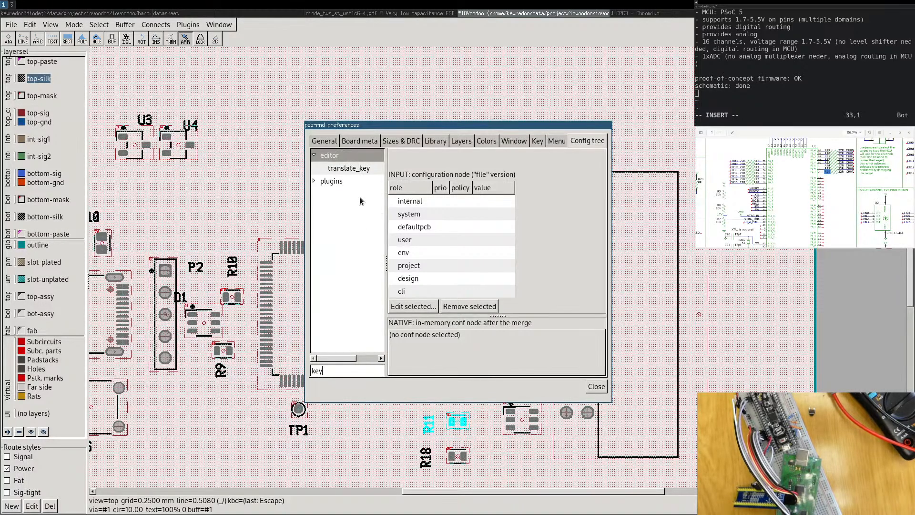
click(358, 170)
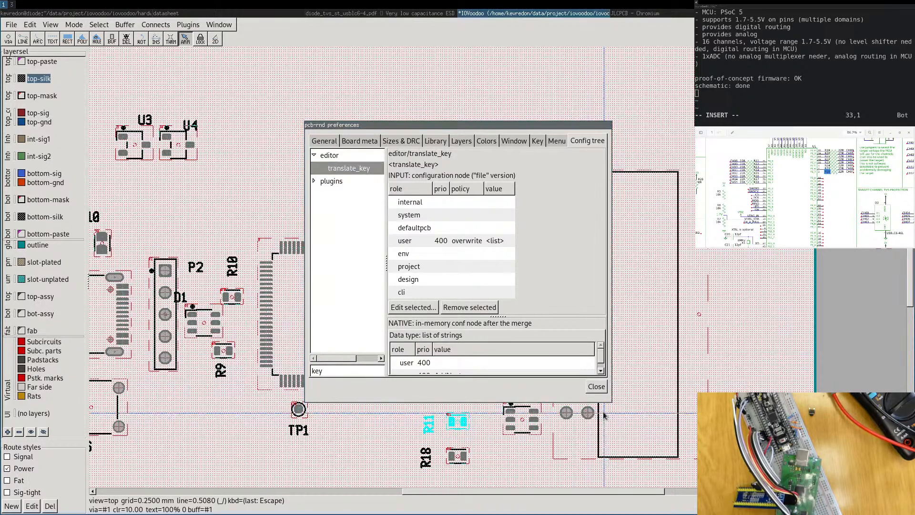
drag(615, 404, 820, 460)
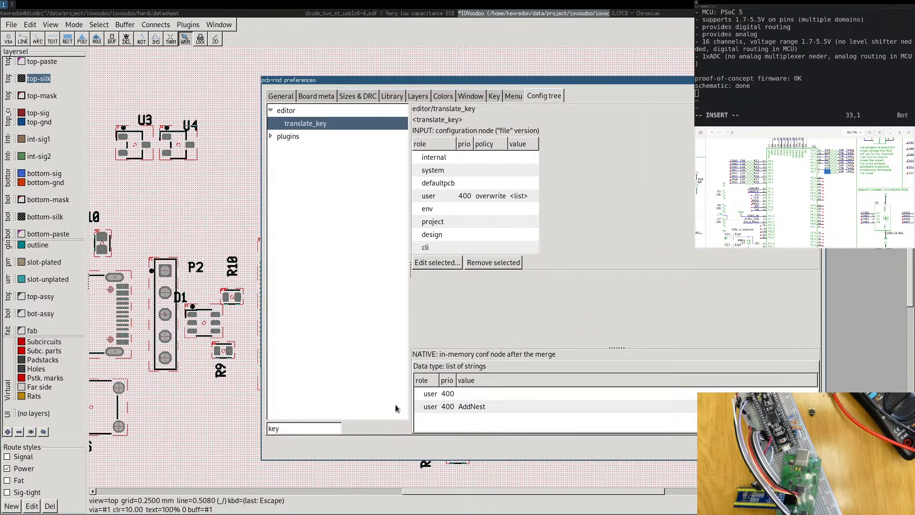
Expand the filtered plugins branch to hid_gtk and check its window_geometry node.
click(270, 136)
click(278, 149)
click(295, 149)
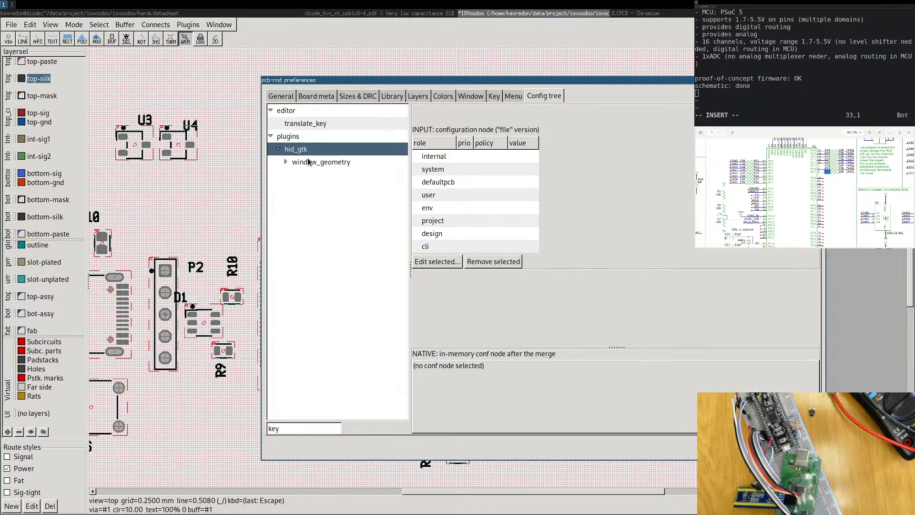
click(308, 162)
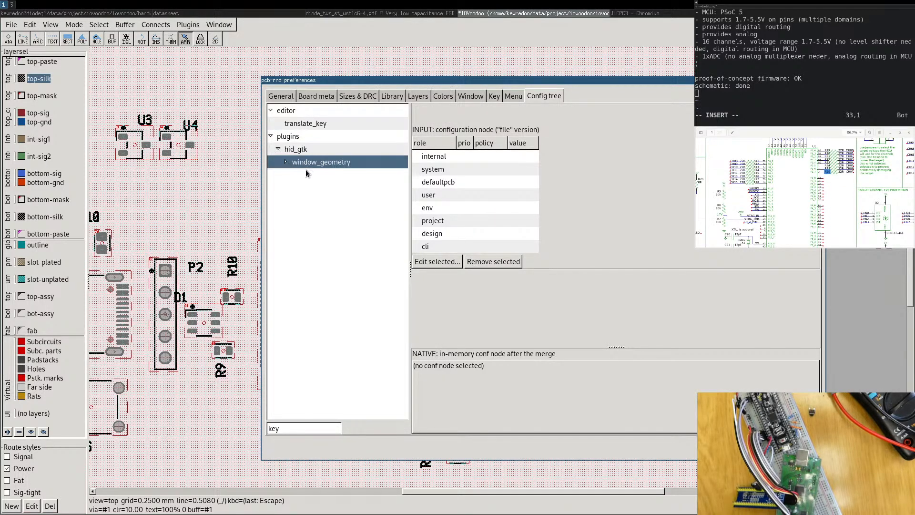
Filter the configuration tree by "sho" and expand the drc_disable group under design.
double_click(288, 427)
text(sho)
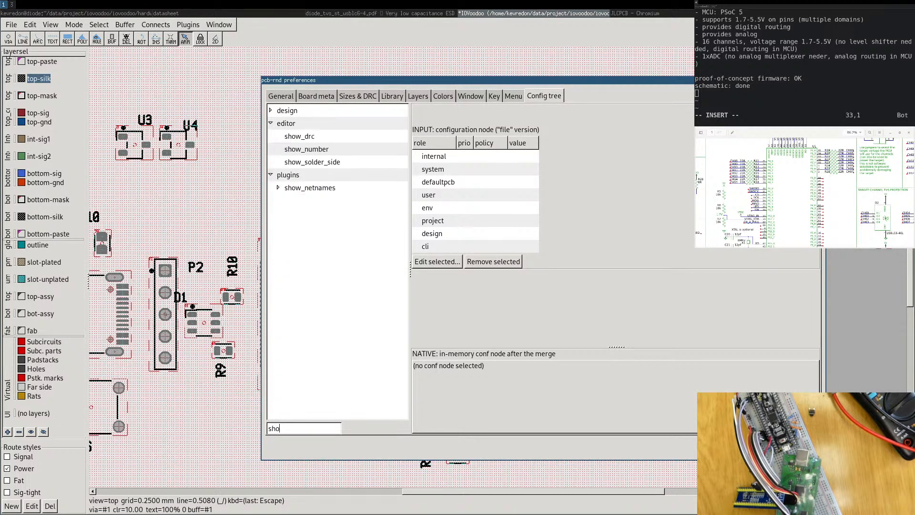
click(271, 110)
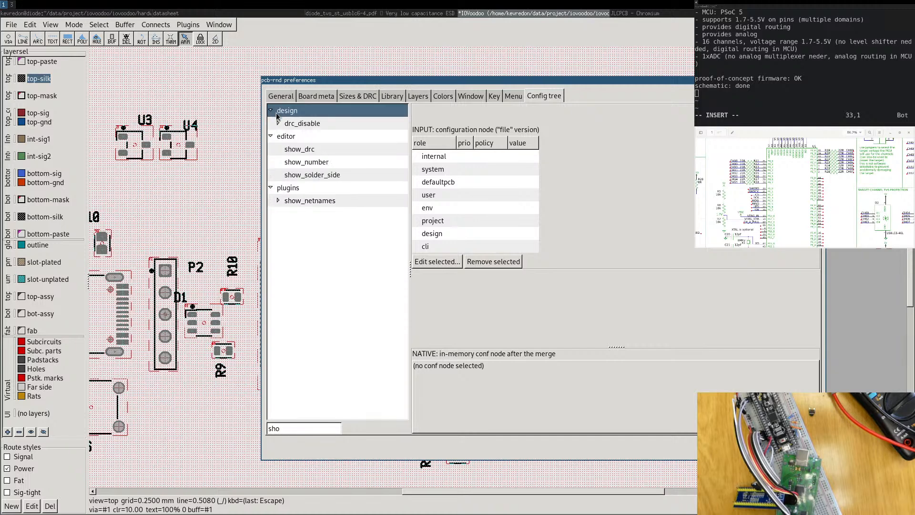
click(278, 124)
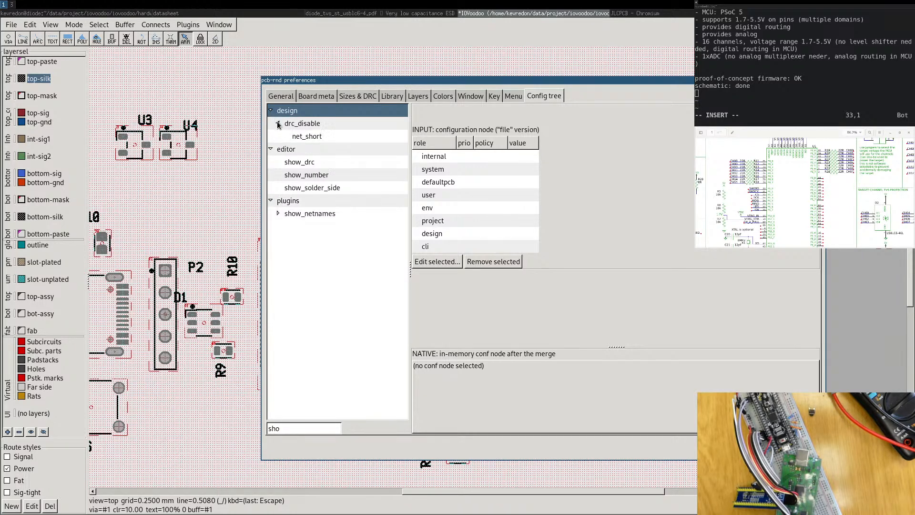
Filter the configuration tree by "pr" instead and clear the filter again.
double_click(296, 431)
key(BackSpace)
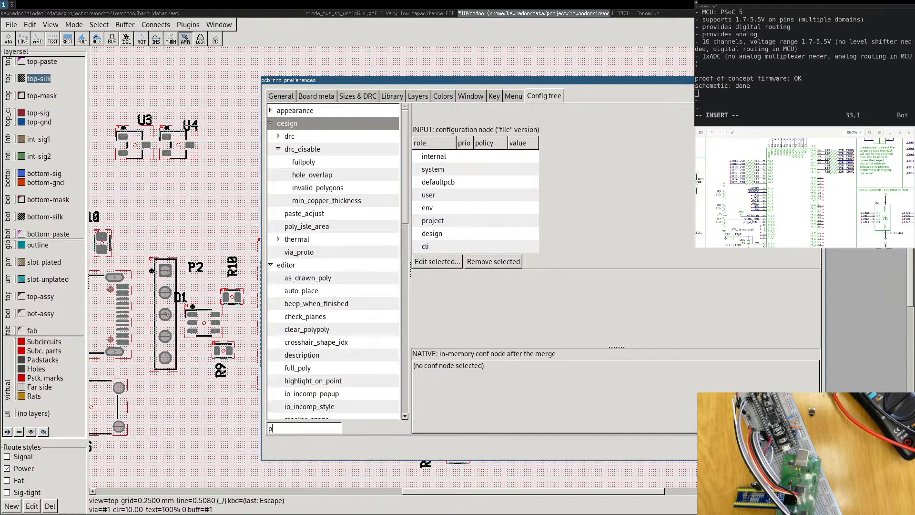
text(pr)
key(BackSpace)
key(BackSpace)
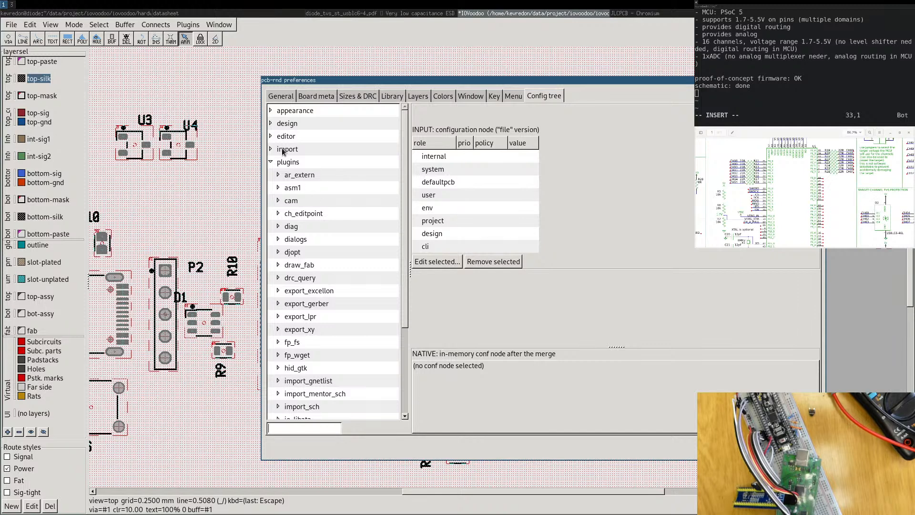
Expand the editor branch of the unfiltered configuration tree, inspect auto_place, and look through the remaining editor settings.
click(270, 137)
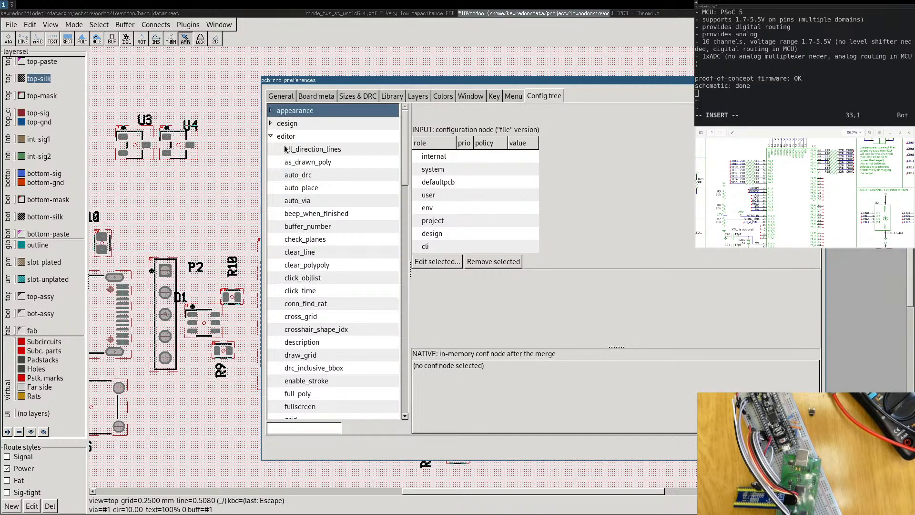
click(319, 189)
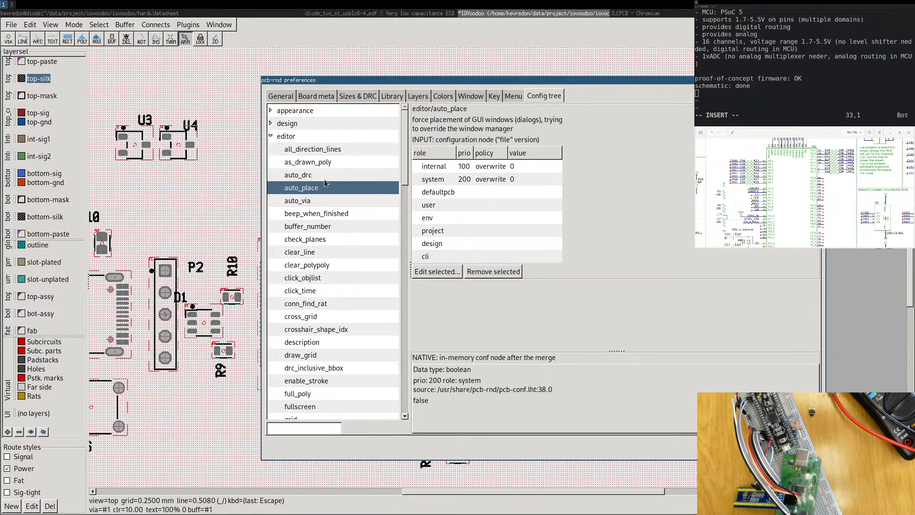
scroll(324, 182, down, 5)
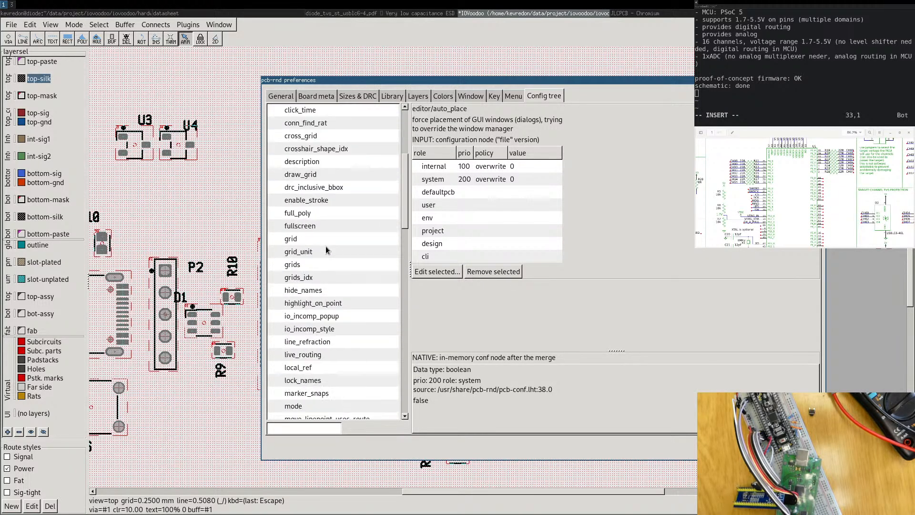
scroll(327, 250, down, 7)
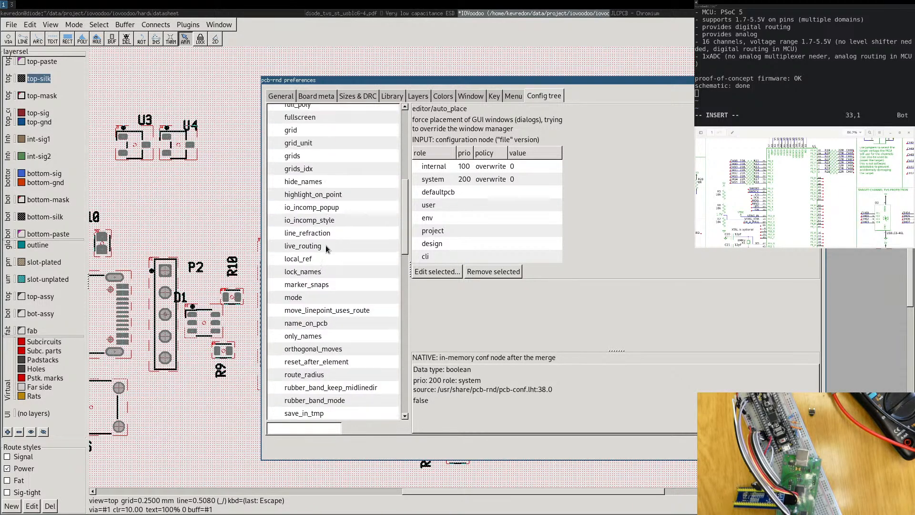
Search the configuration tree for "bind", clear the filter, and return to the list of key translations.
click(297, 427)
text(bind)
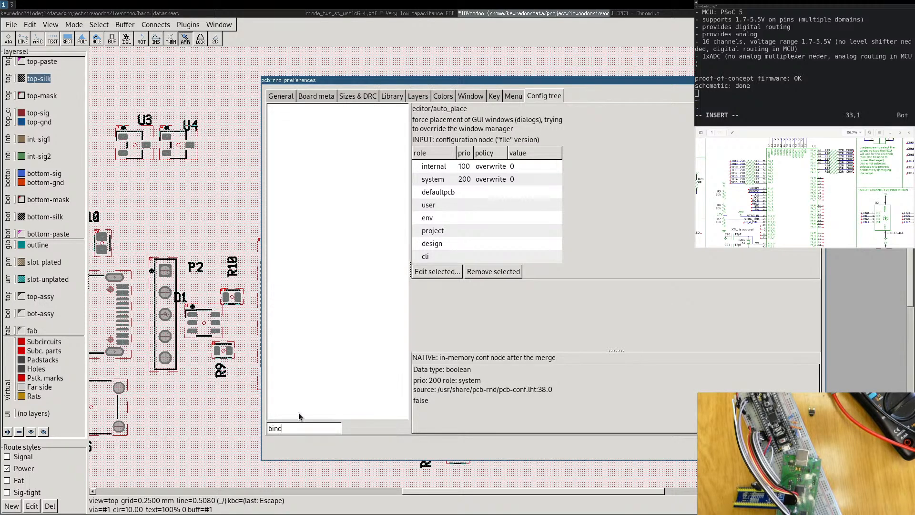
key(BackSpace)
key(BackSpace)
key(BackSpace)
key(BackSpace)
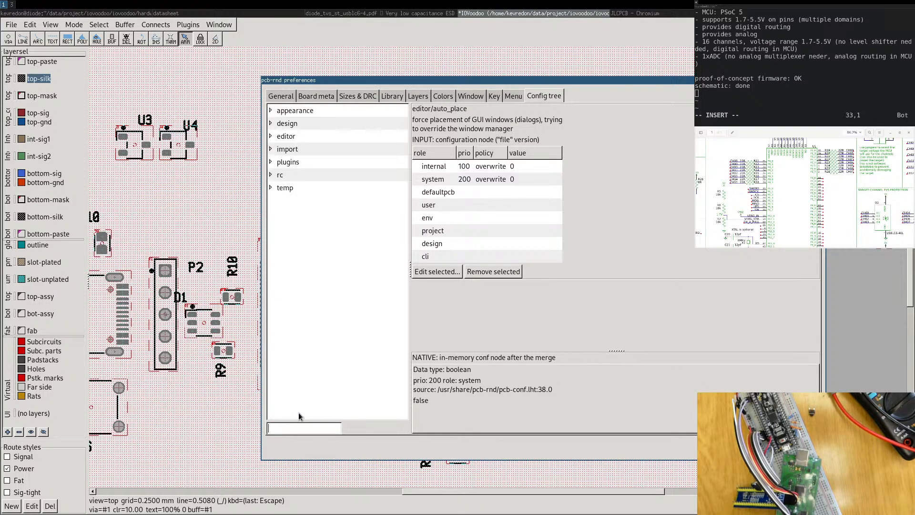
click(494, 98)
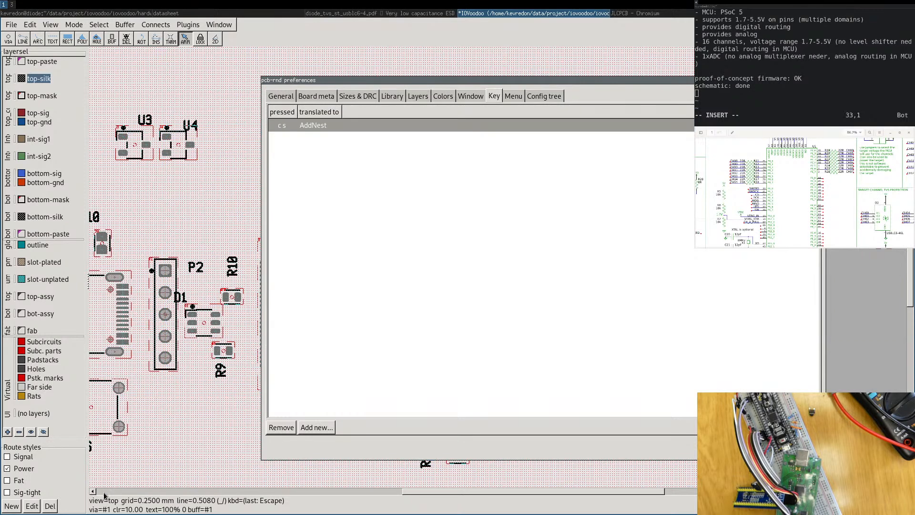
click(333, 14)
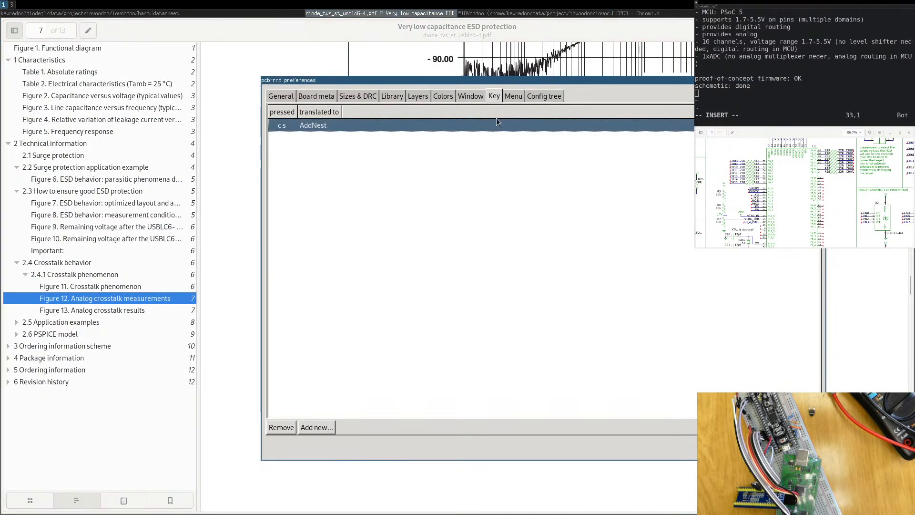
click(315, 427)
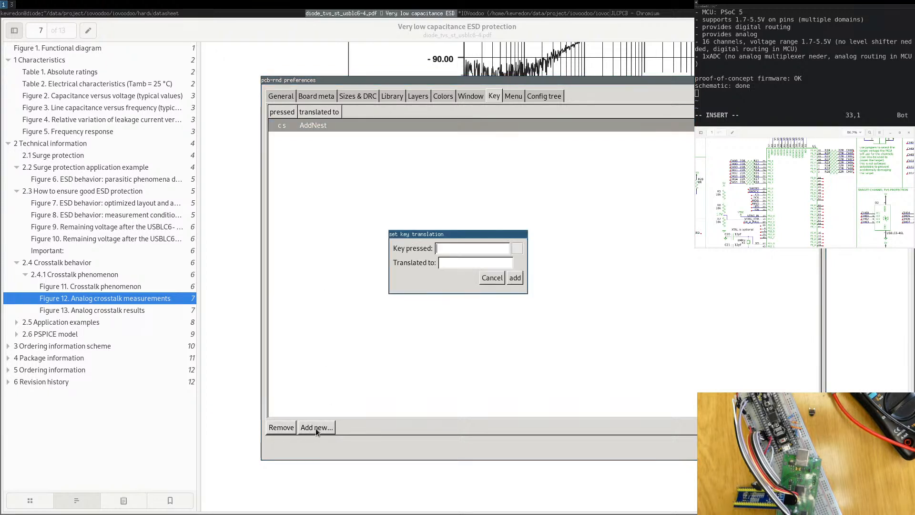
click(517, 253)
key(c)
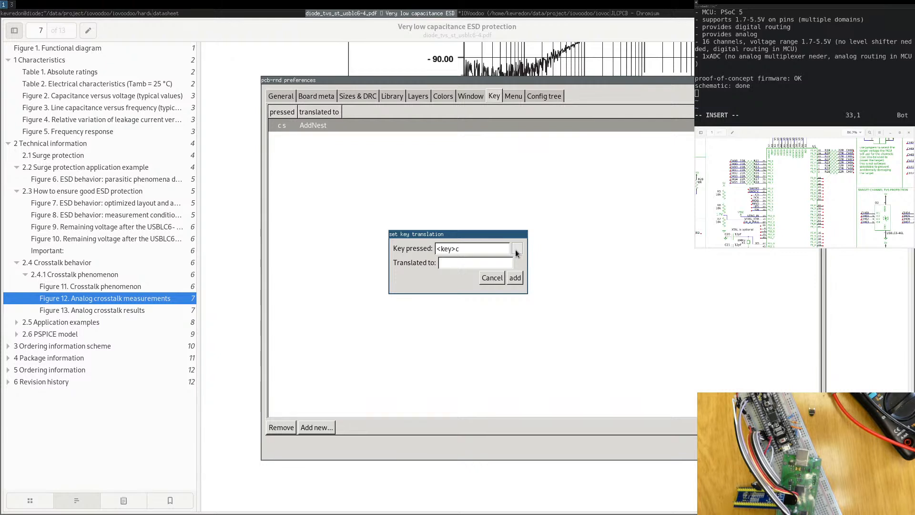
click(516, 253)
key(s)
click(517, 253)
key(c)
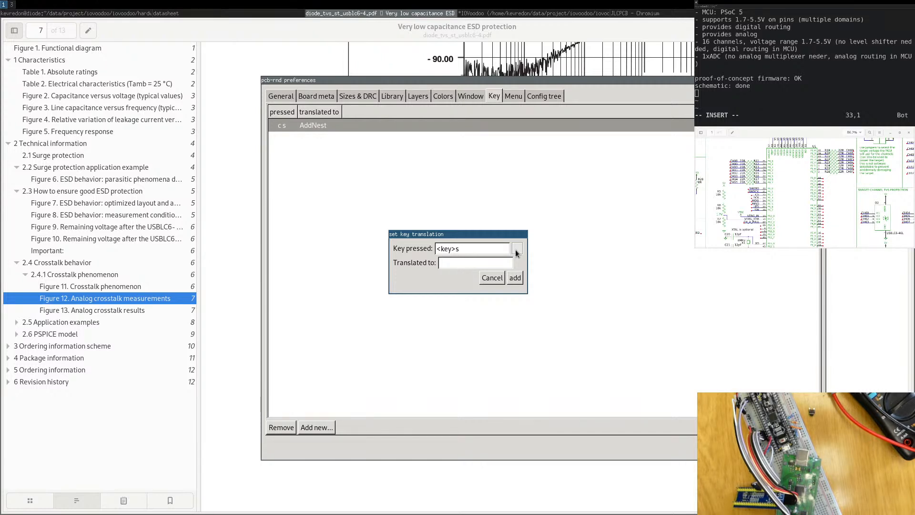
key(r)
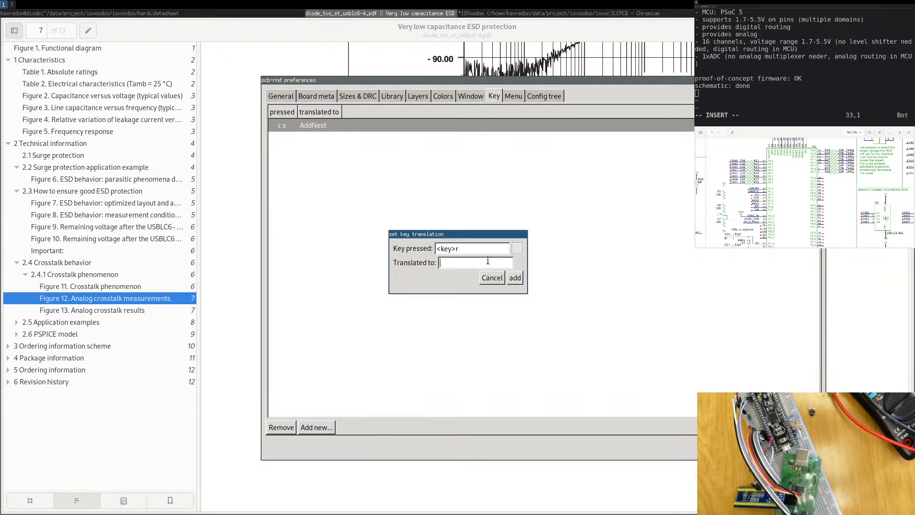
click(518, 252)
key(alt+r)
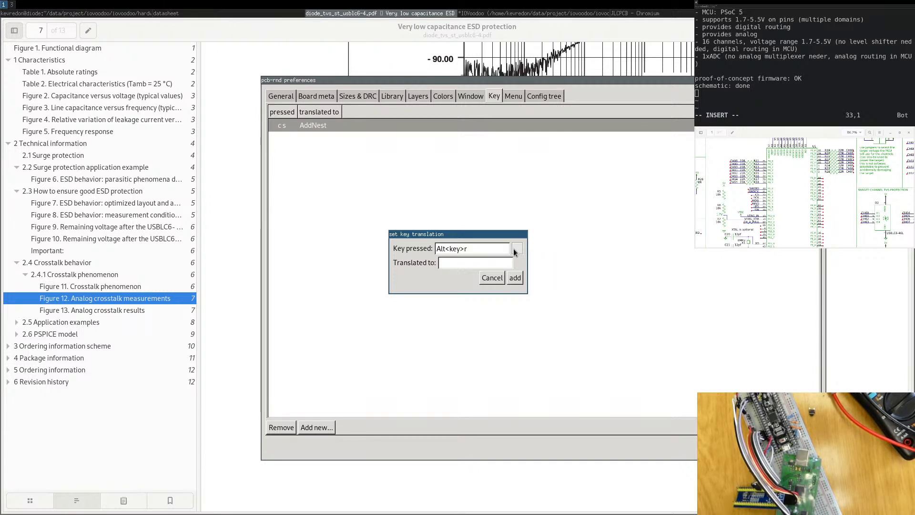
click(447, 266)
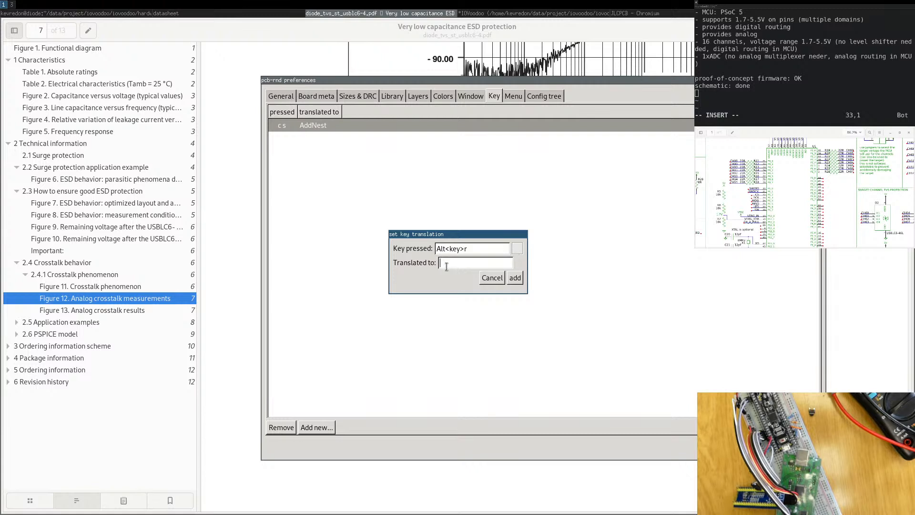
click(468, 249)
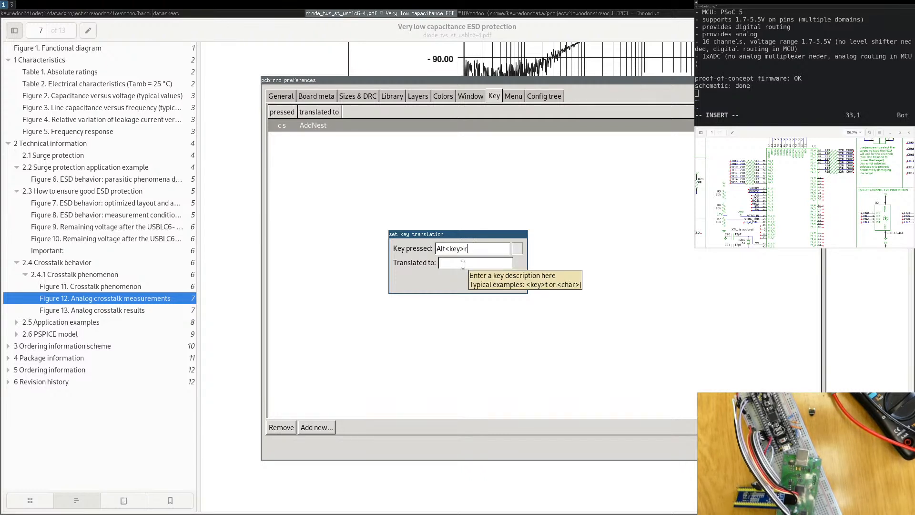
click(462, 264)
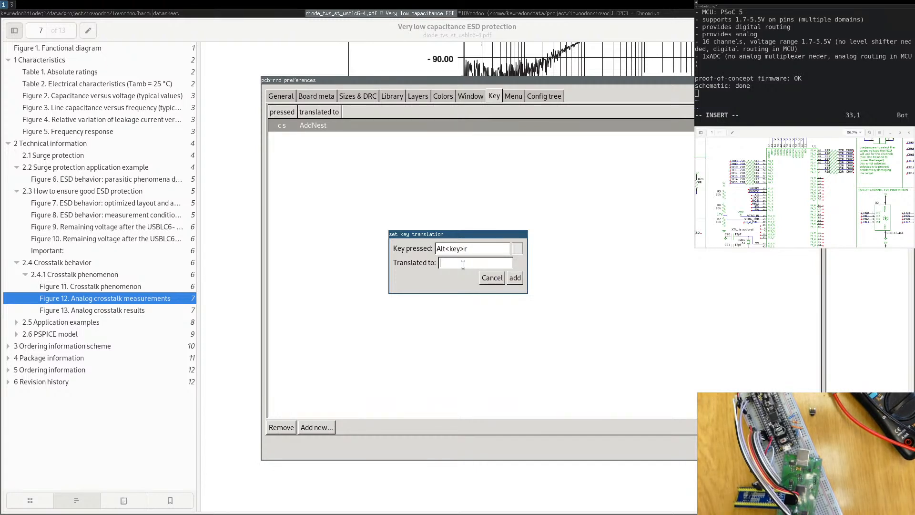
click(491, 277)
Inspect the translate_key setting under editor in the configuration tree, then close the preferences and the ESD protection datasheet.
click(544, 95)
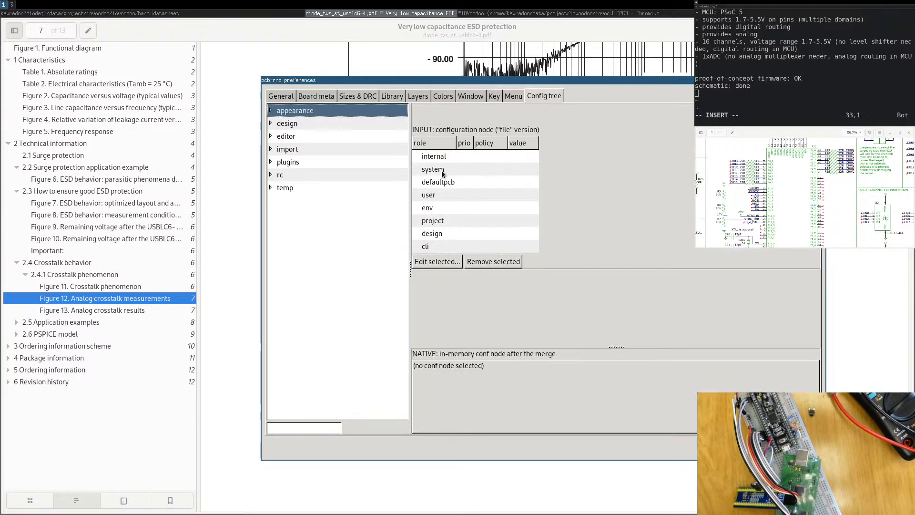
click(269, 123)
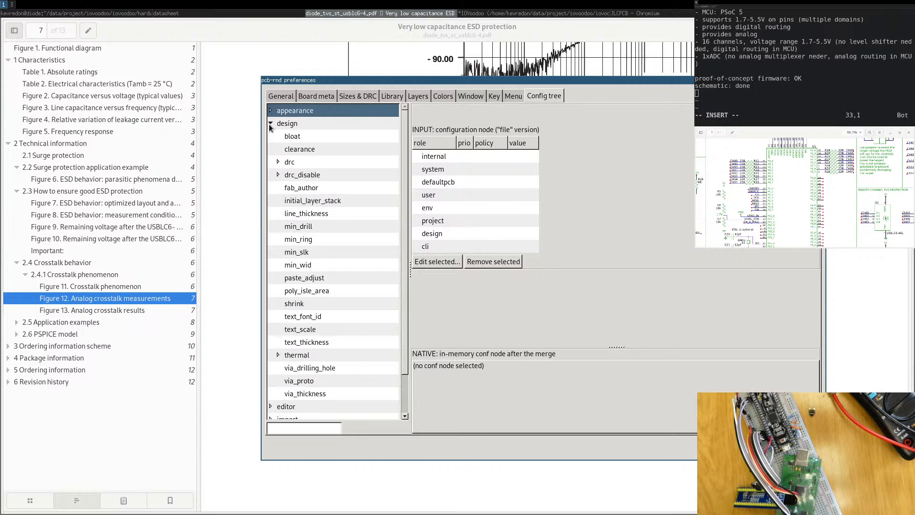
scroll(297, 180, down, 2)
click(275, 361)
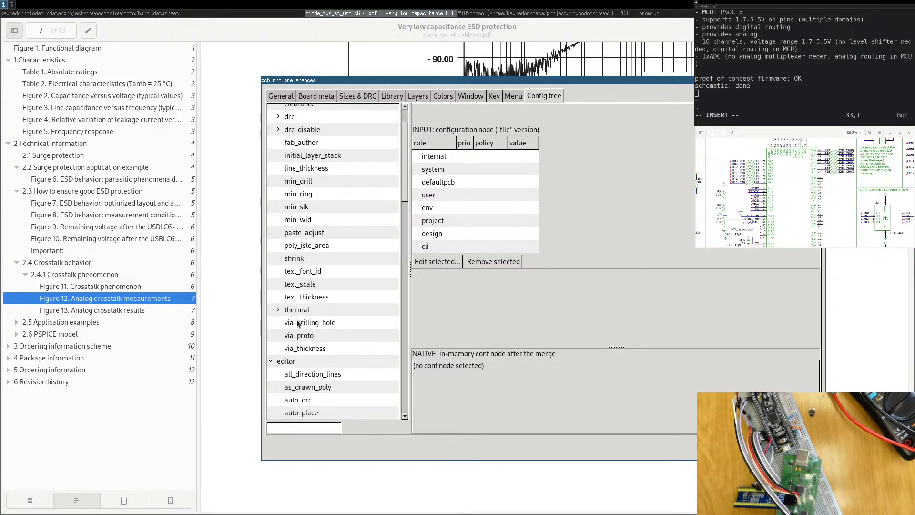
scroll(300, 323, down, 12)
scroll(314, 305, down, 5)
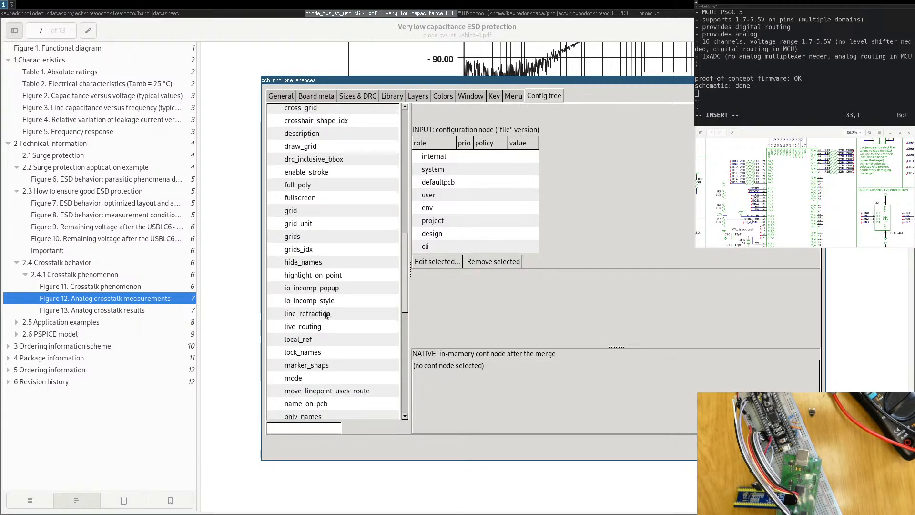
scroll(325, 310, down, 7)
scroll(325, 311, down, 5)
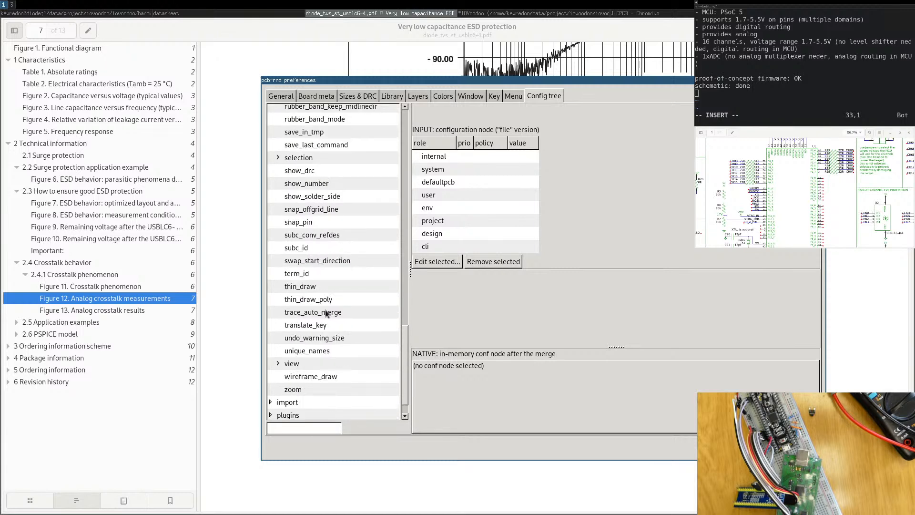
click(313, 324)
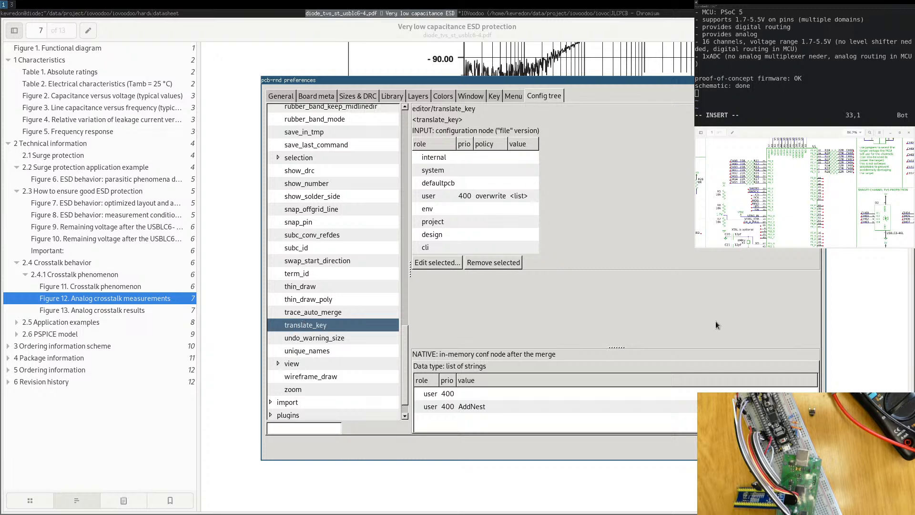
click(808, 447)
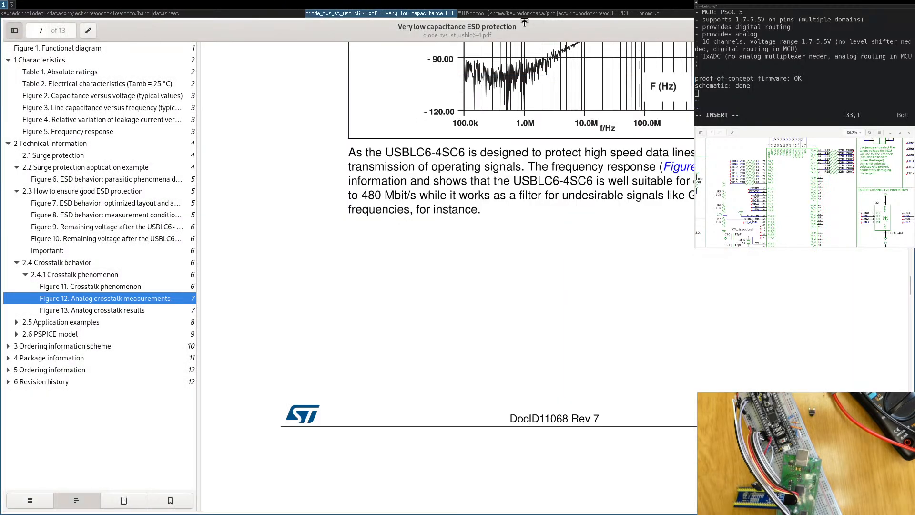
key(ctrl+w)
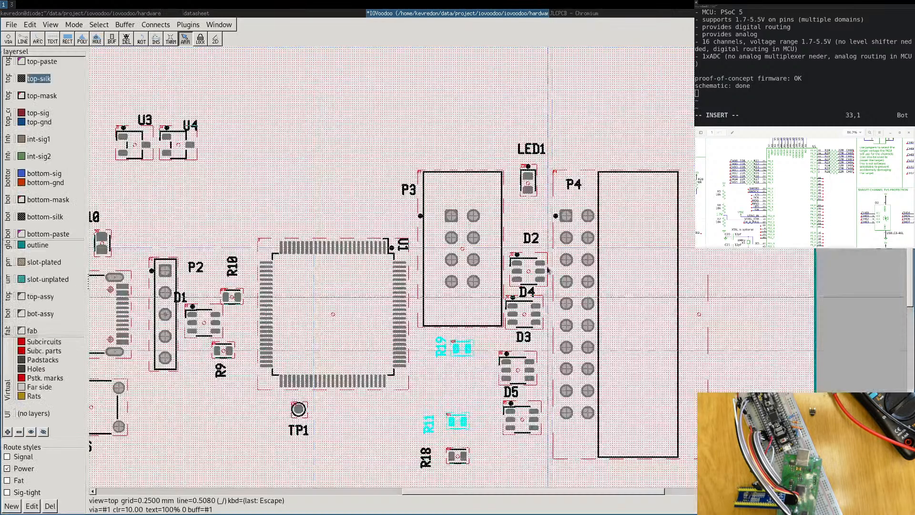
Look through the key bindings entries and read the program's options, paths and license information.
click(218, 24)
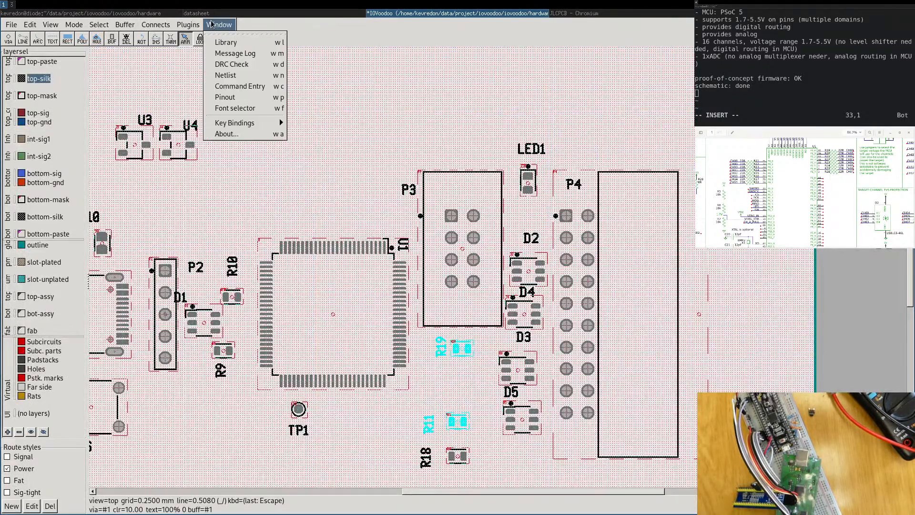
mouse_move(248, 128)
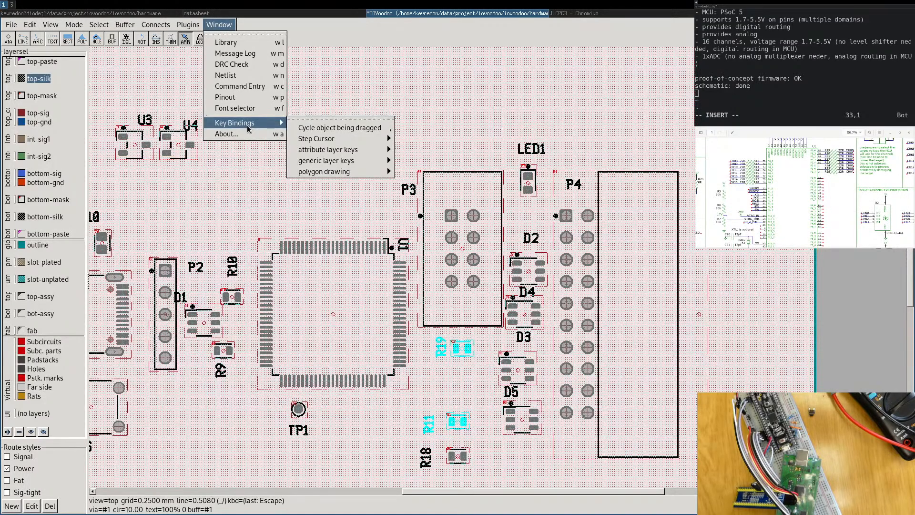
mouse_move(323, 146)
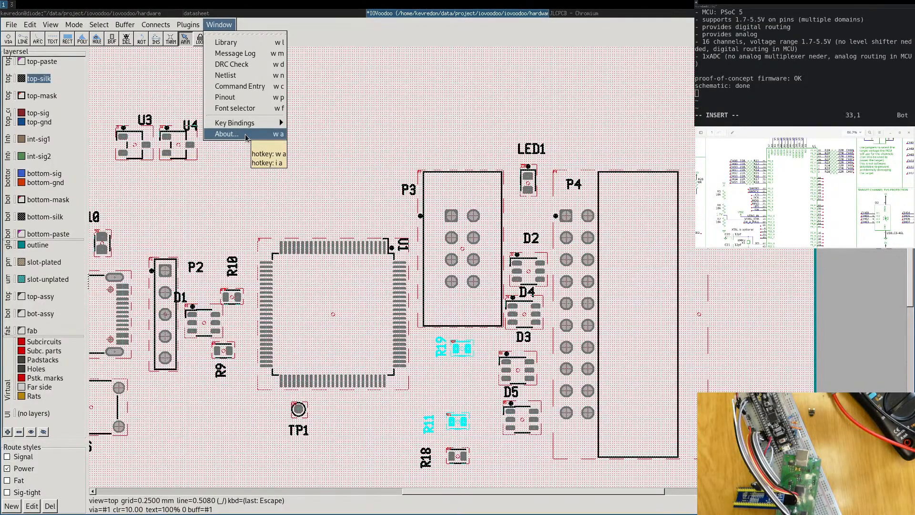
click(247, 138)
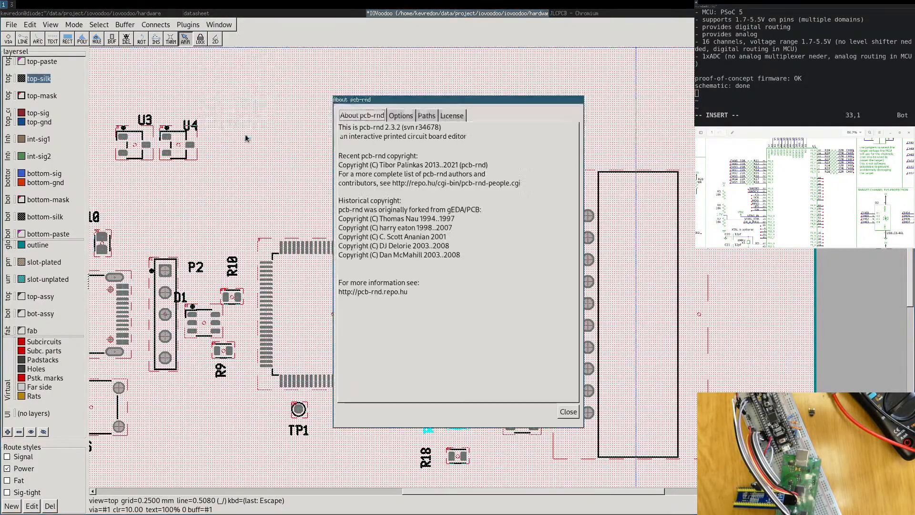
click(401, 116)
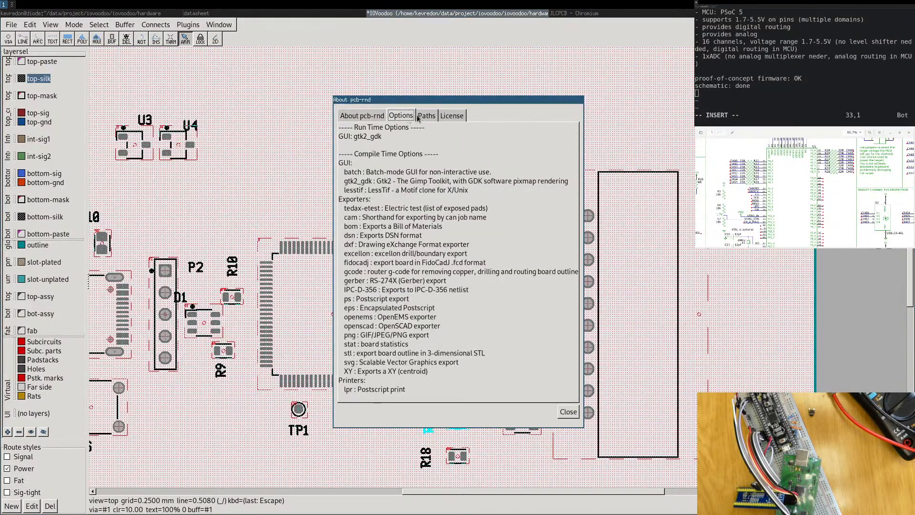
click(426, 116)
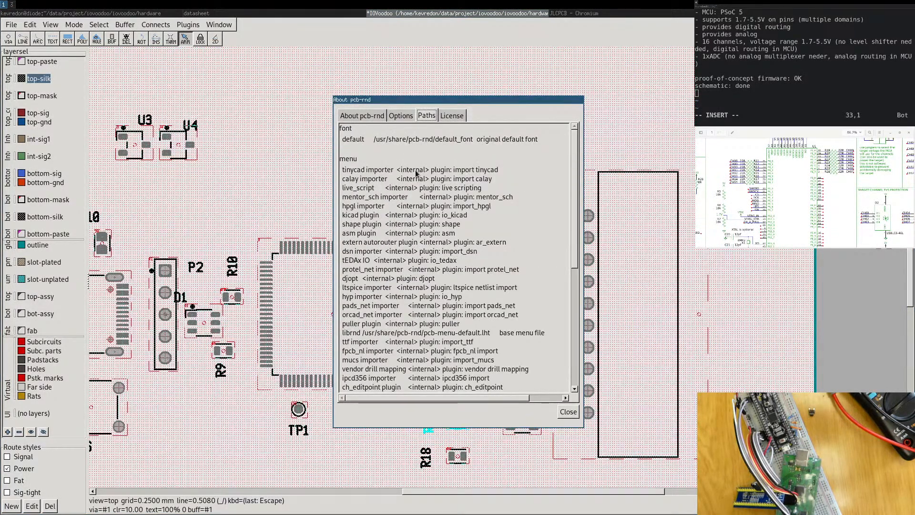
scroll(416, 179, down, 7)
click(451, 116)
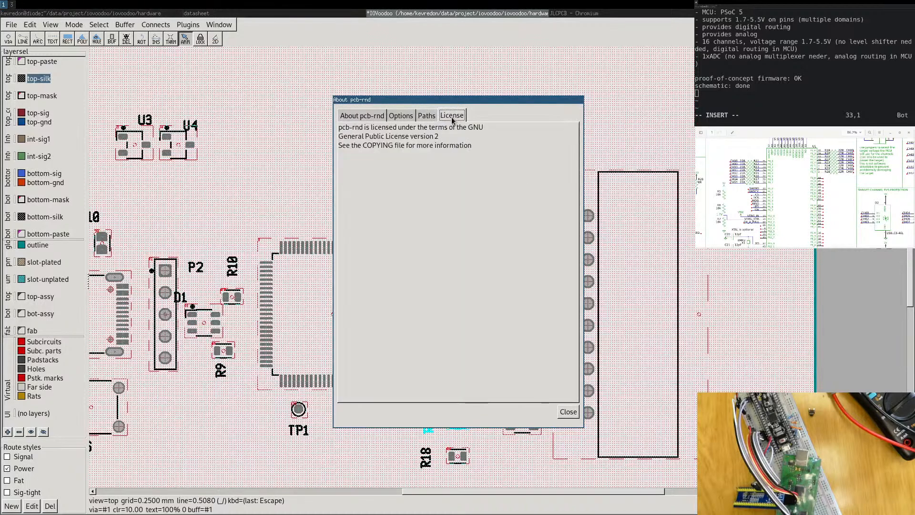
click(567, 411)
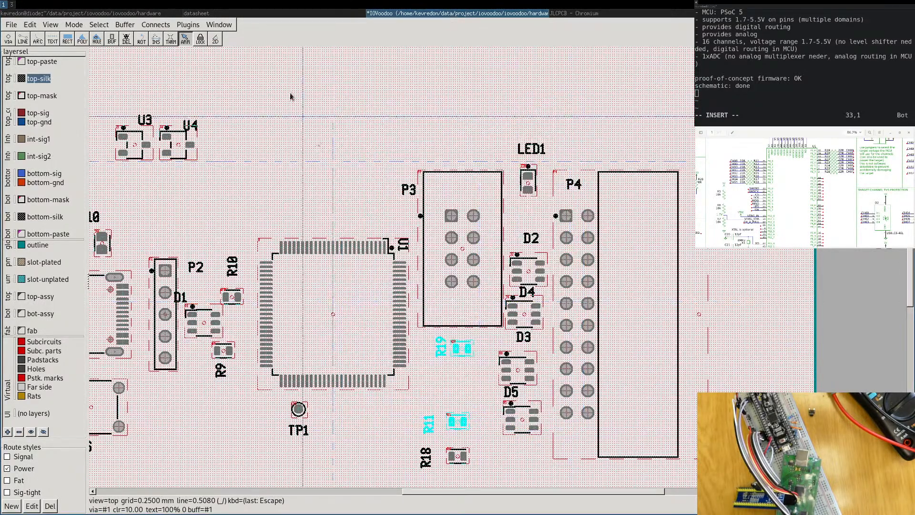
click(188, 25)
mouse_move(176, 26)
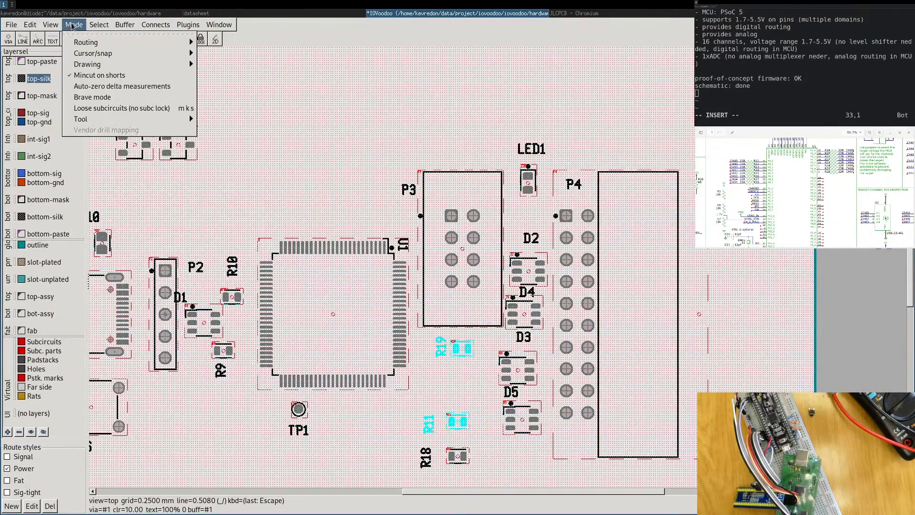
click(359, 153)
Add rat lines to the pins of the selected resistors R19 and R11.
middle_drag(463, 400, 406, 276)
scroll(428, 334, up, 2)
scroll(427, 333, up, 1)
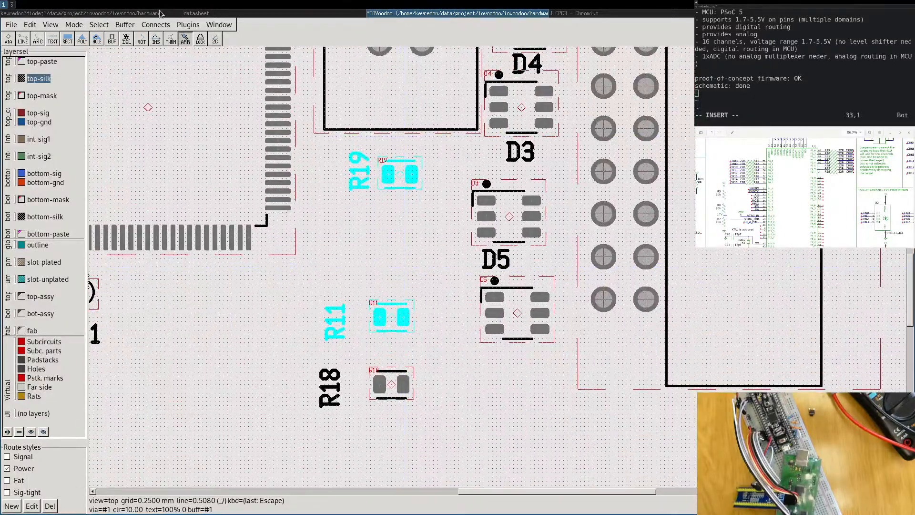
click(157, 25)
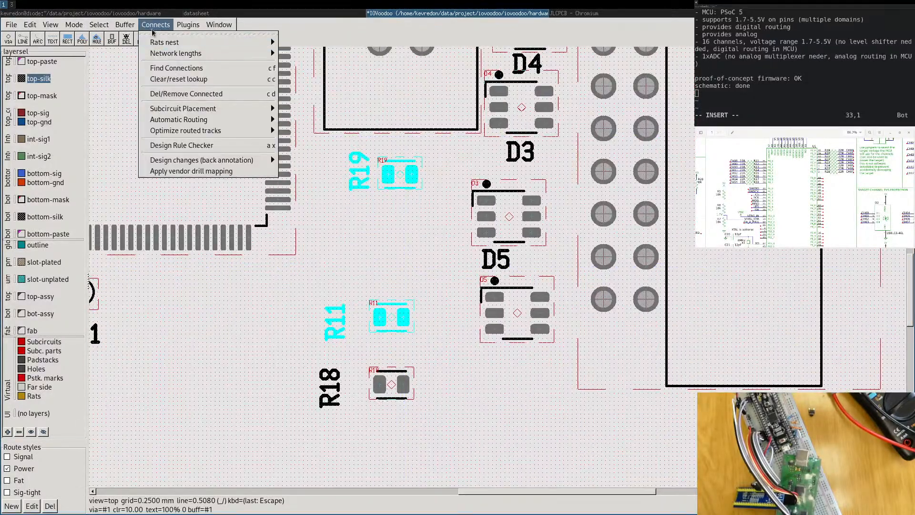
mouse_move(181, 27)
mouse_move(258, 41)
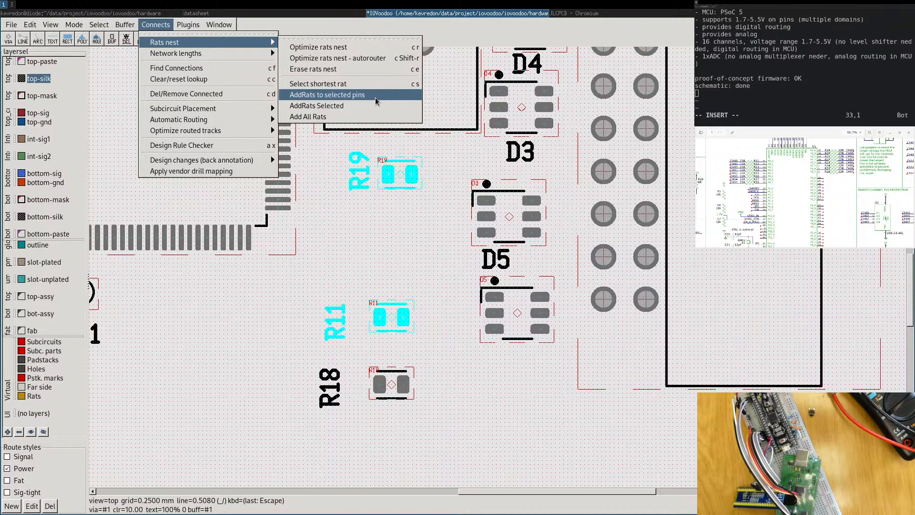
click(376, 97)
scroll(381, 204, down, 2)
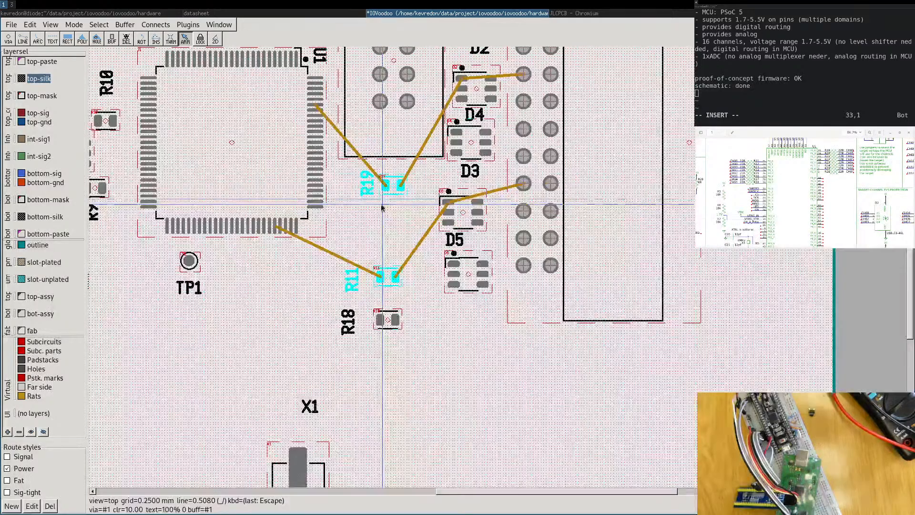
Review the rat lines running from R19 and R11 and deselect both resistors.
scroll(381, 208, up, 2)
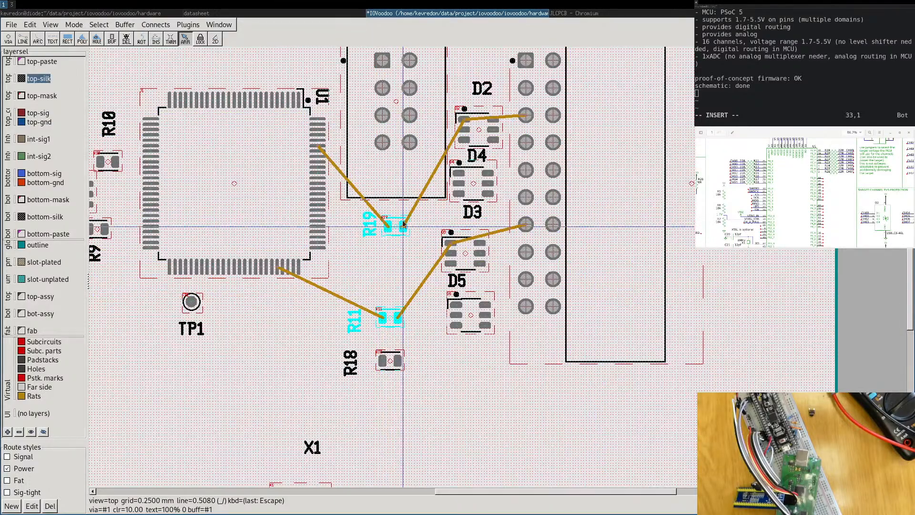
scroll(401, 212, down, 2)
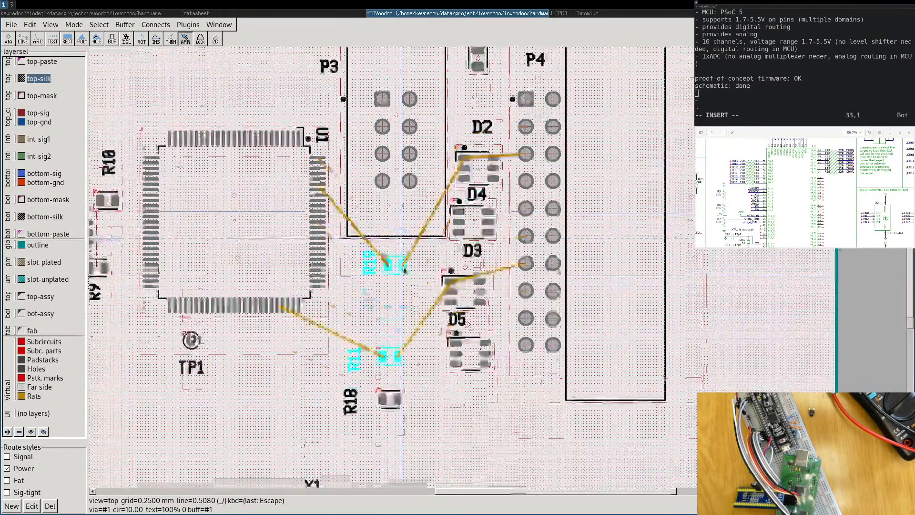
scroll(407, 273, up, 2)
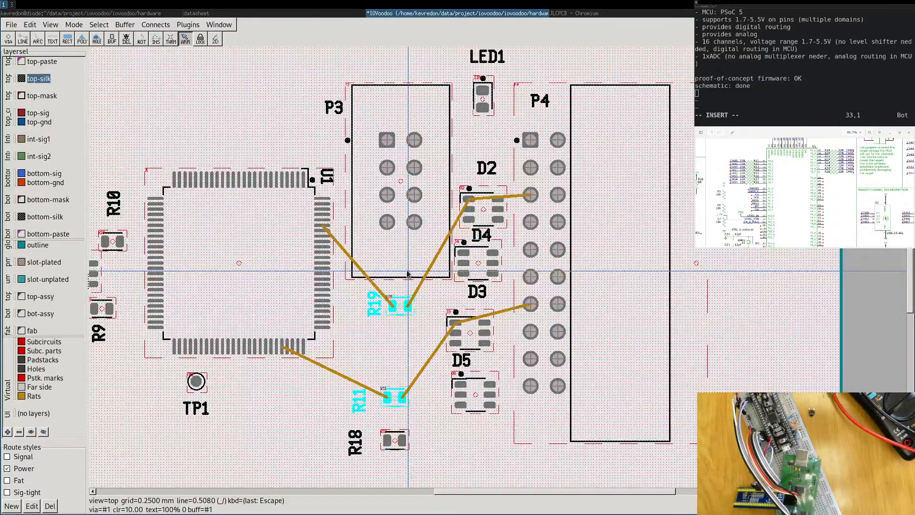
middle_drag(396, 330, 351, 247)
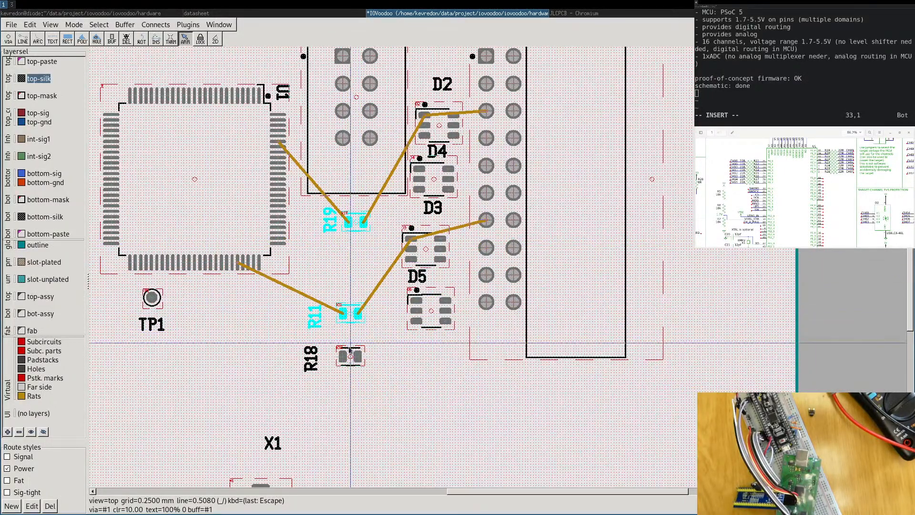
click(349, 294)
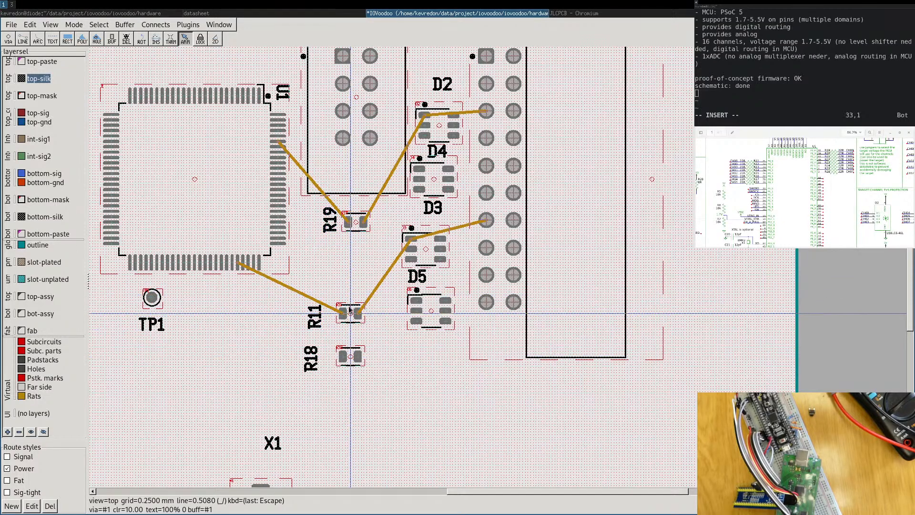
Add rat lines for the selected resistor R18, review them and deselect it.
click(348, 354)
click(156, 24)
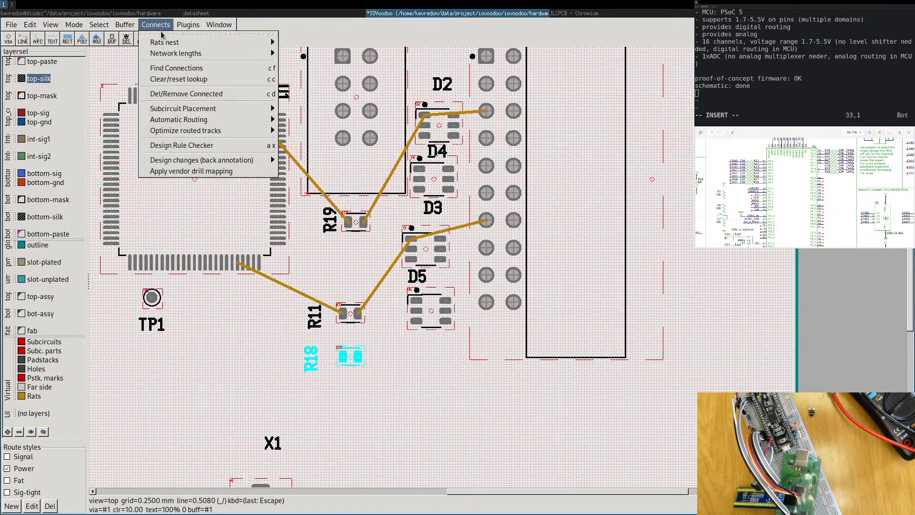
mouse_move(165, 42)
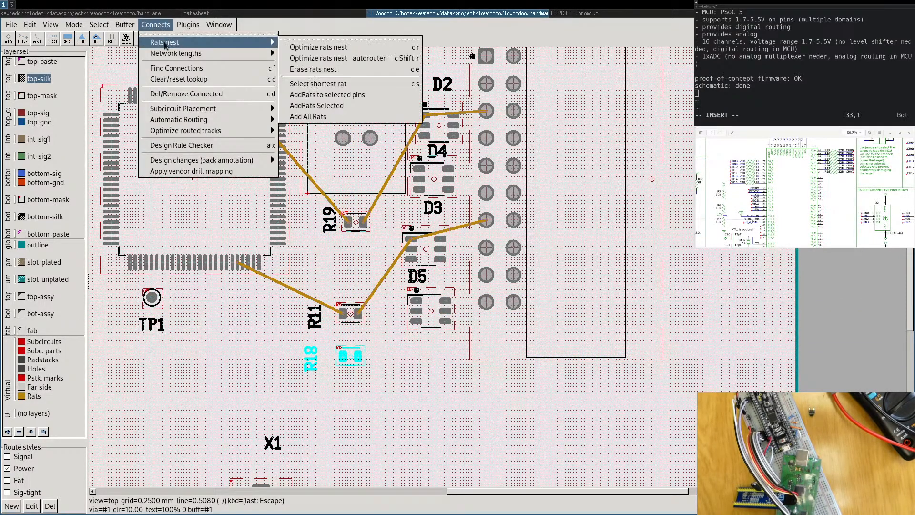
click(353, 88)
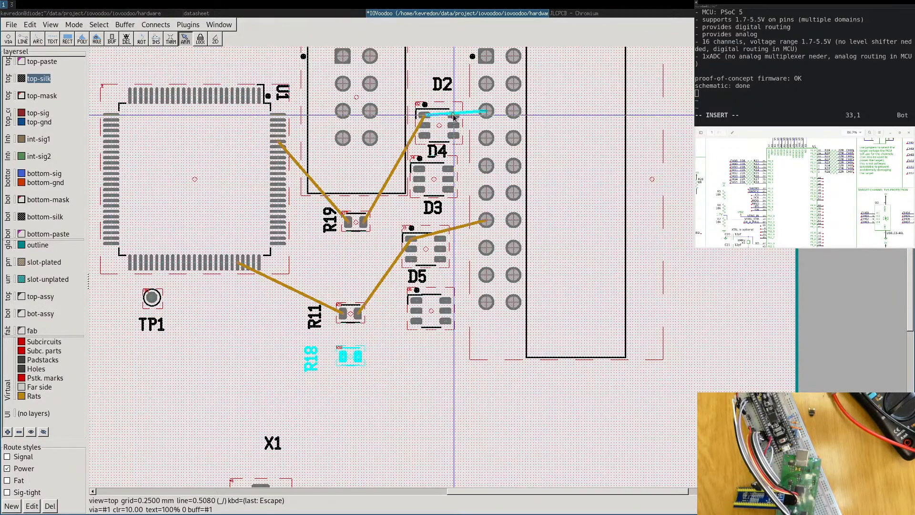
click(188, 24)
mouse_move(146, 26)
mouse_move(182, 45)
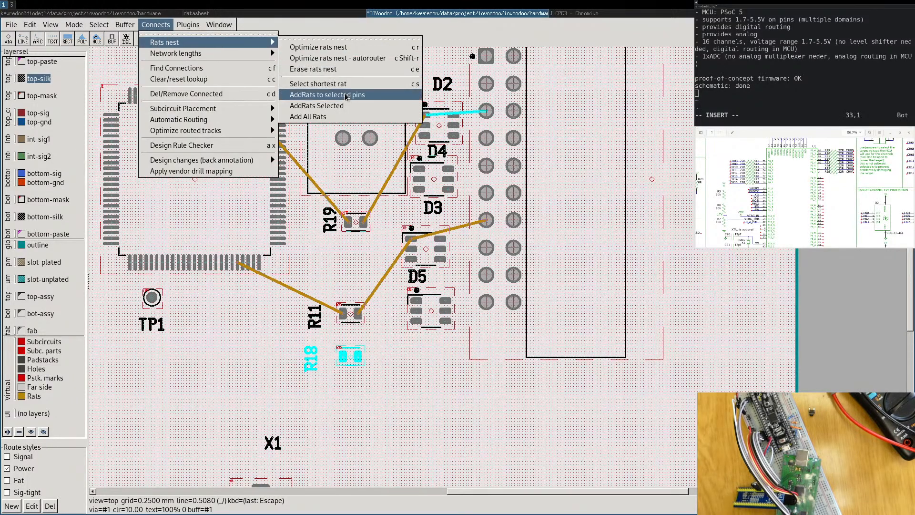
click(347, 105)
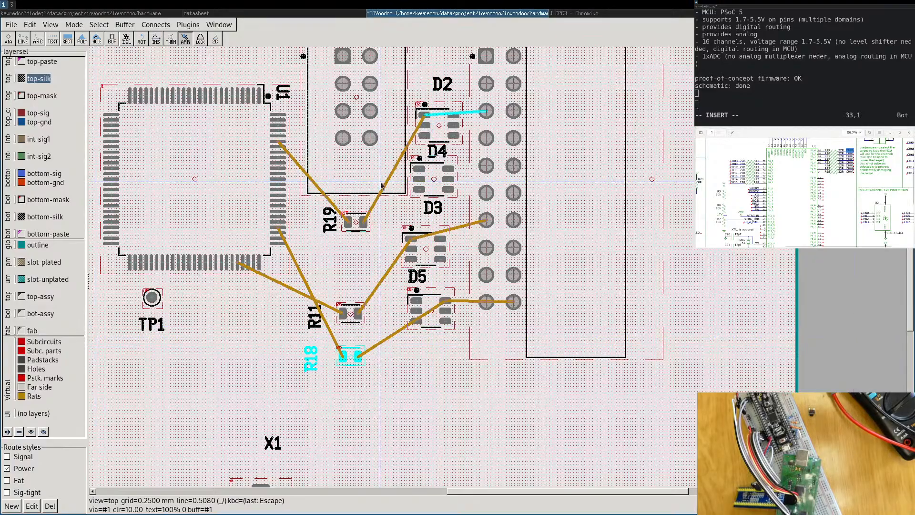
scroll(381, 185, down, 5)
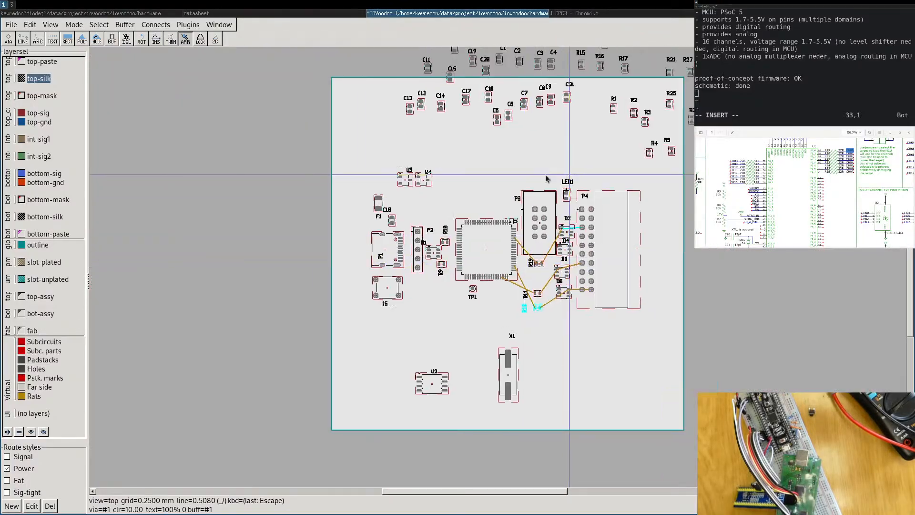
scroll(524, 281, up, 5)
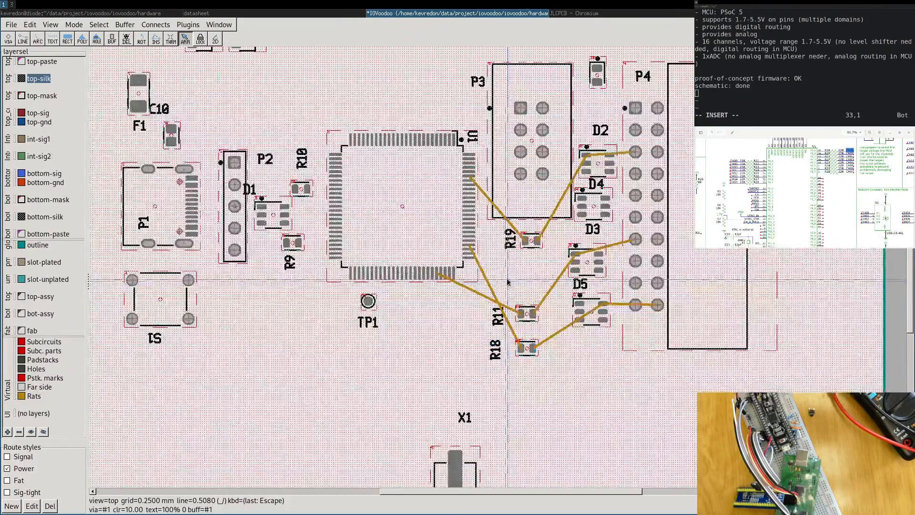
Remove the key translation from "c s" to AddNest in the preferences and save the layout.
key(f)
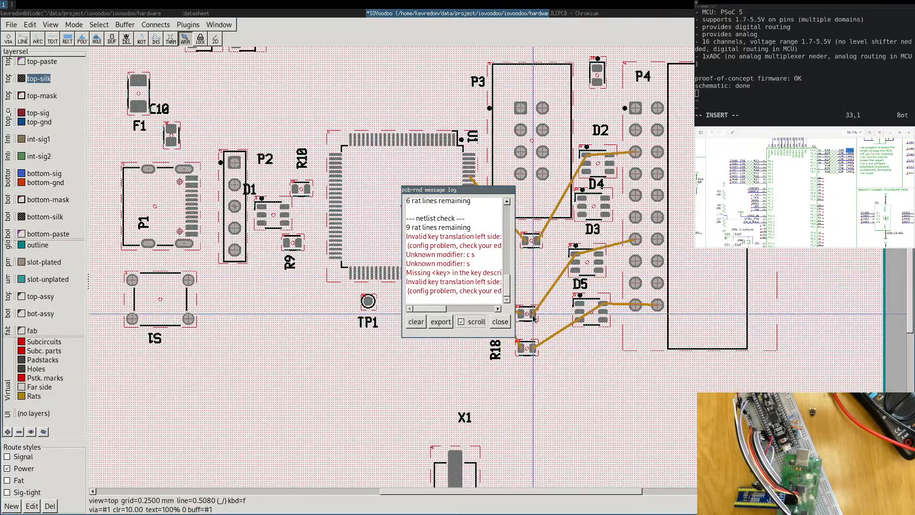
click(500, 322)
click(117, 26)
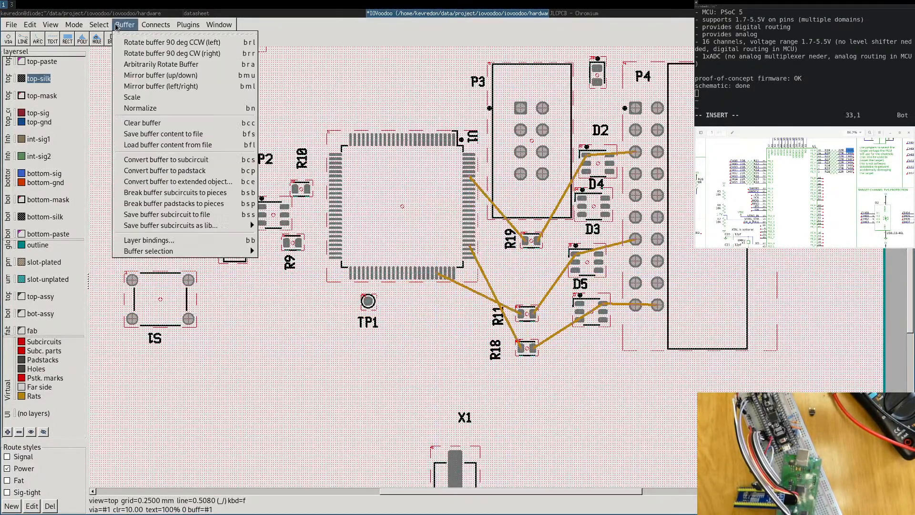
mouse_move(11, 25)
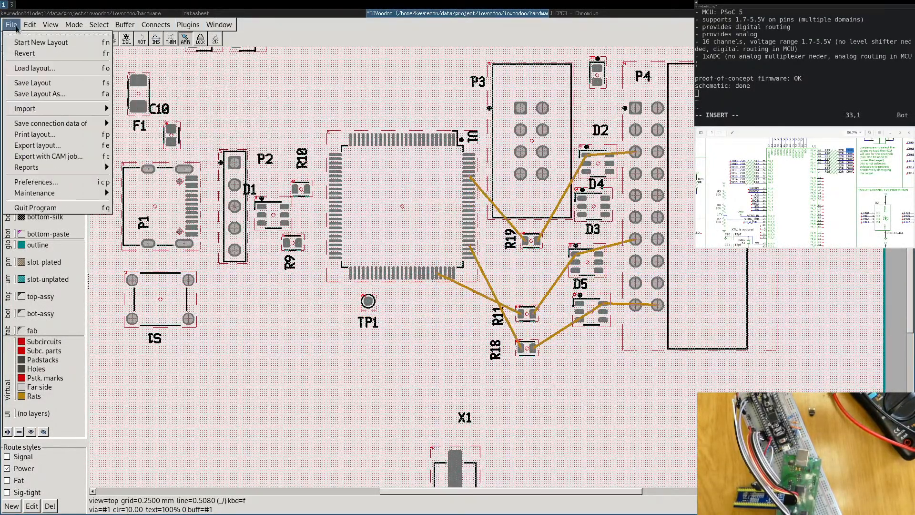
click(39, 183)
click(537, 141)
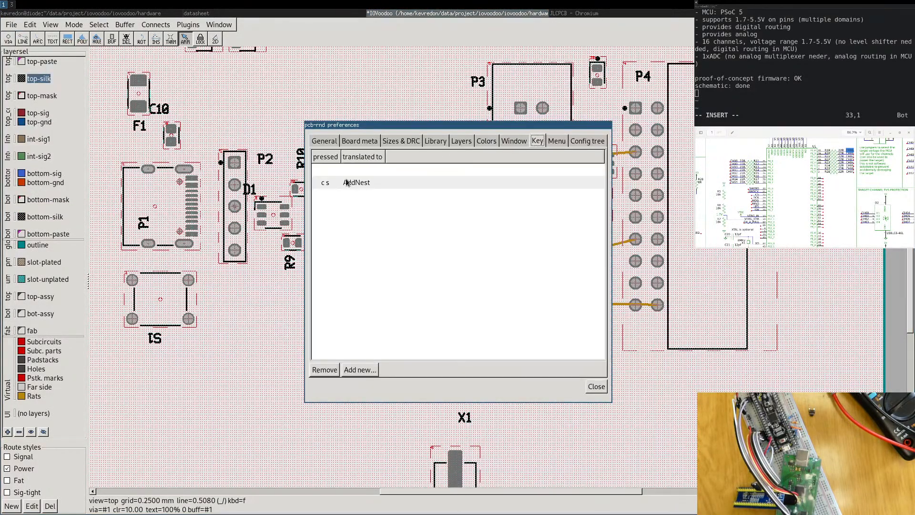
click(347, 183)
click(325, 370)
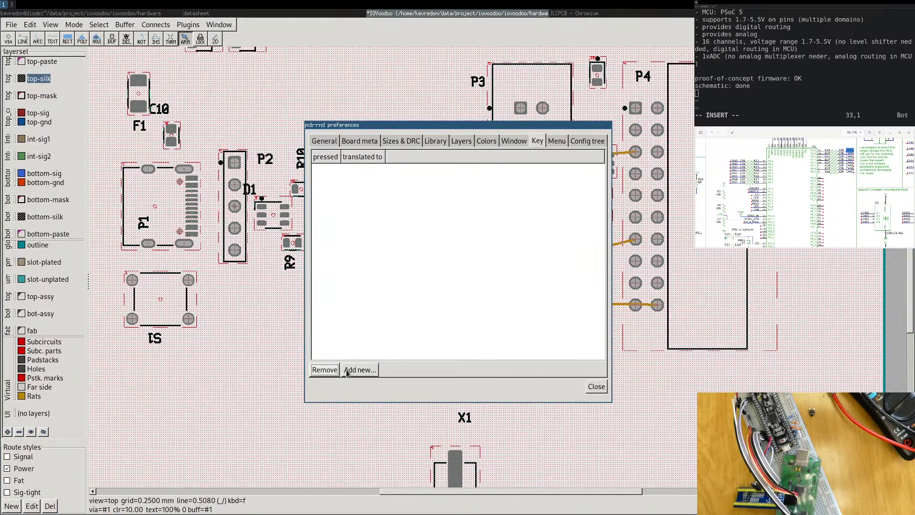
key(Escape)
key(ctrl+s)
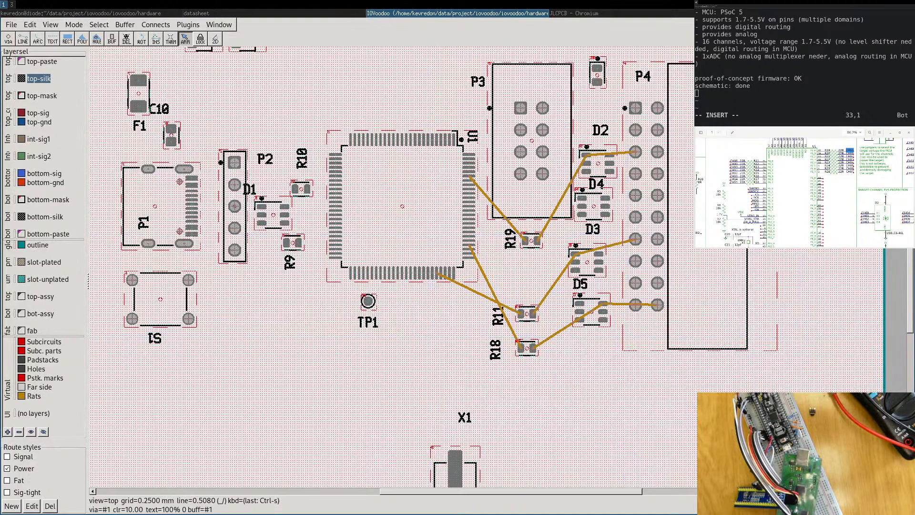
Switch to the iovoodoo.sch schematic and move the CH08 net off R11 into the free space above the resistors.
key(super+Right)
key(super+Right)
middle_drag(233, 347, 218, 370)
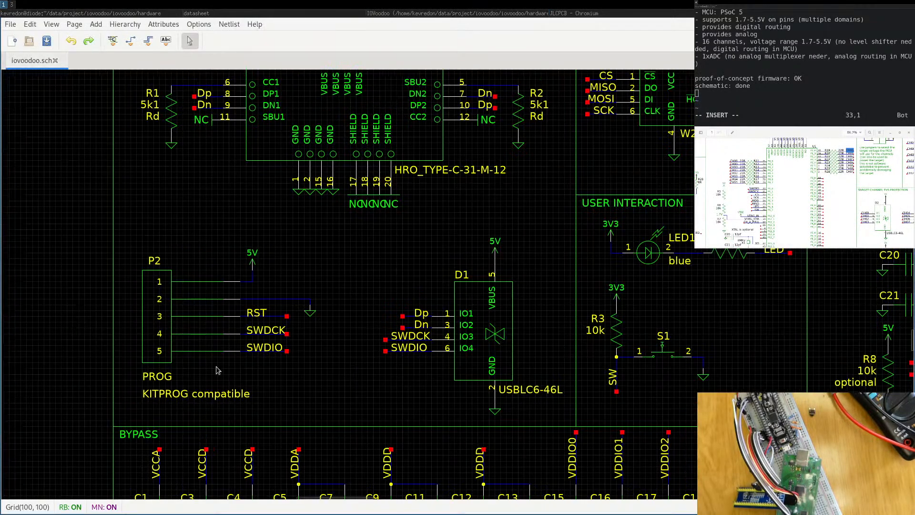
middle_drag(716, 163, 399, 280)
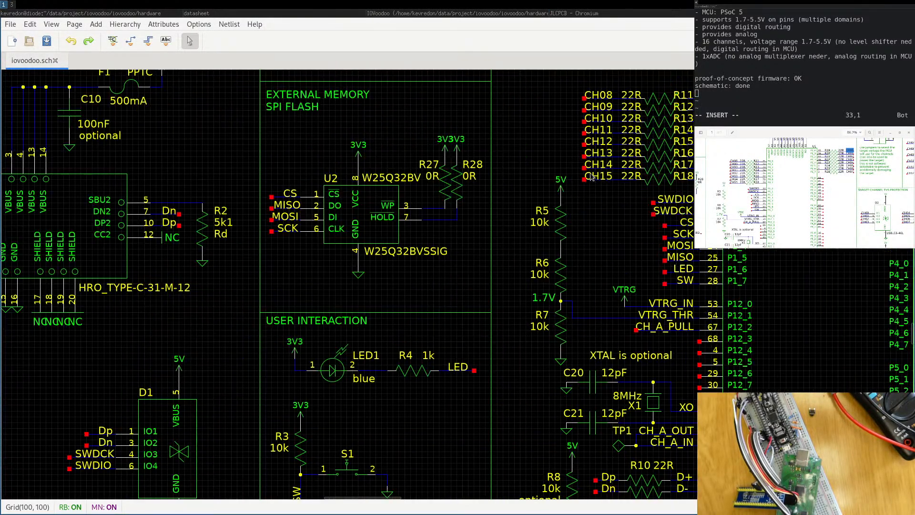
middle_drag(587, 167, 332, 301)
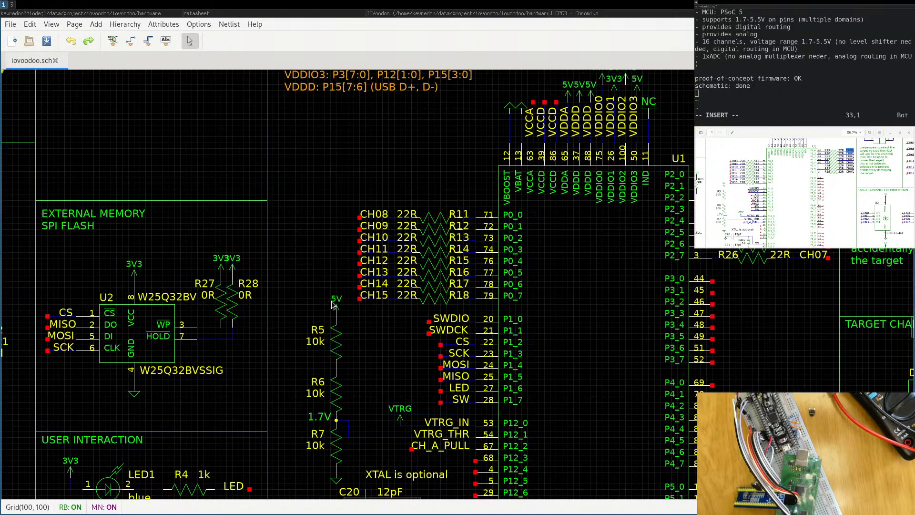
click(388, 220)
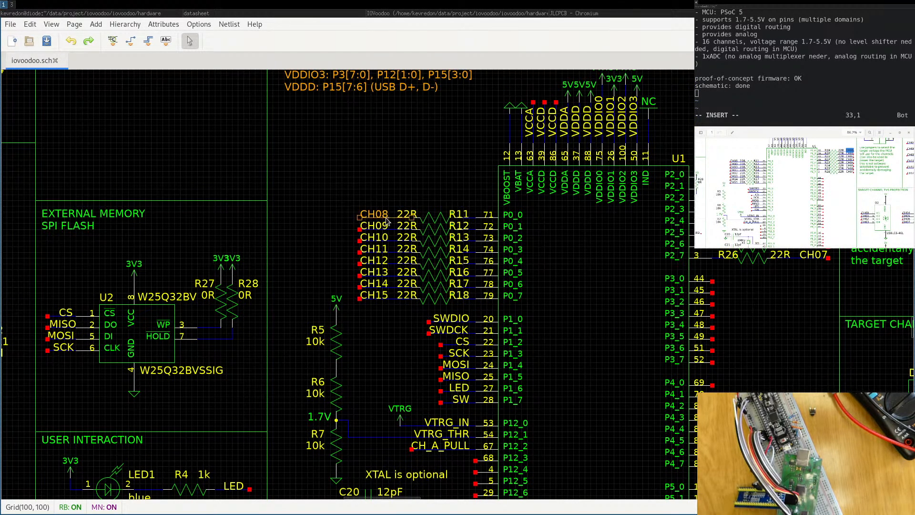
key(Delete)
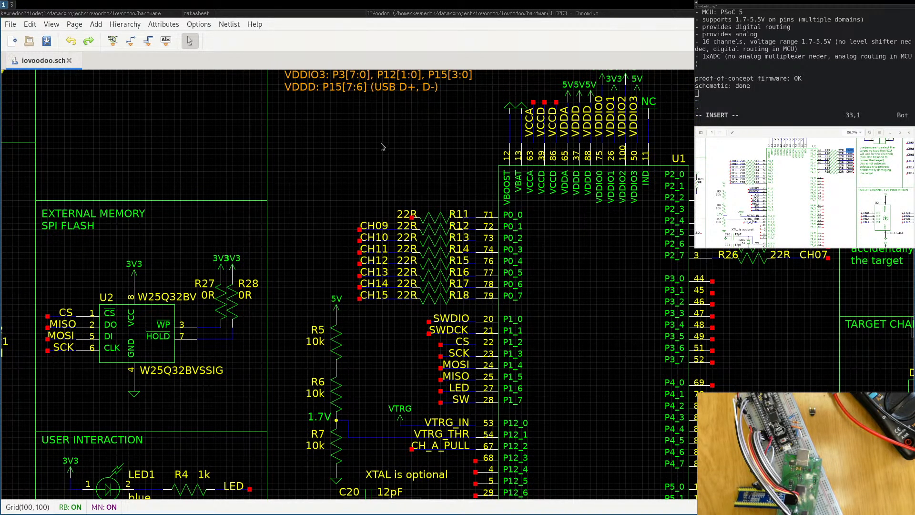
key(ctrl+v)
click(382, 144)
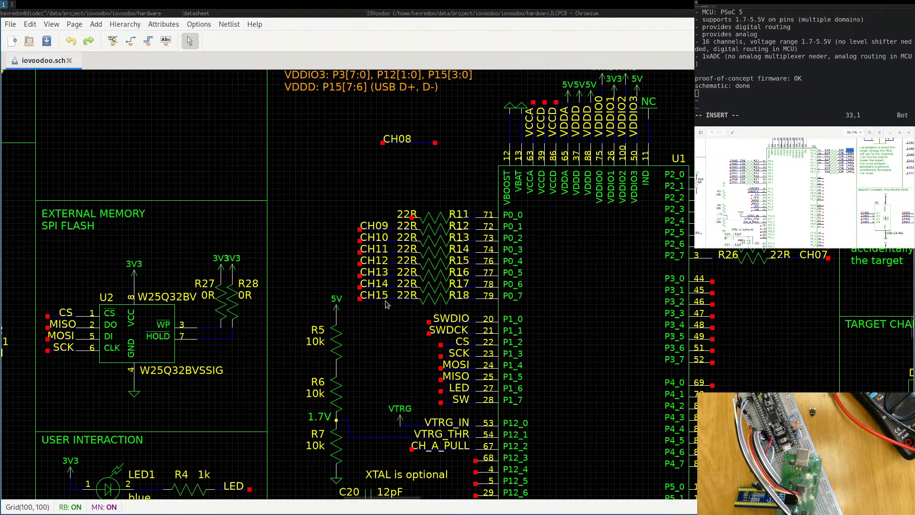
Move the CH15 net from R18 to R11, and park the CH09 net from R12 in the free space above.
click(386, 301)
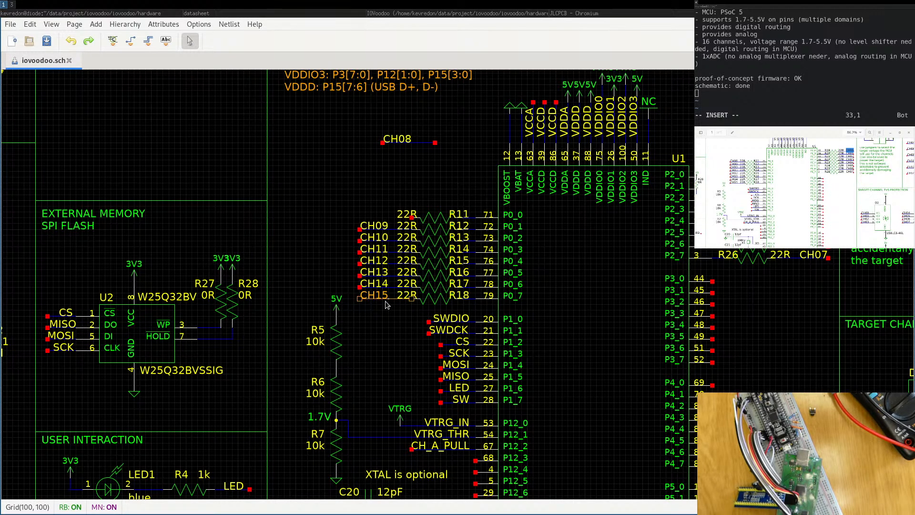
drag(387, 304, 359, 218)
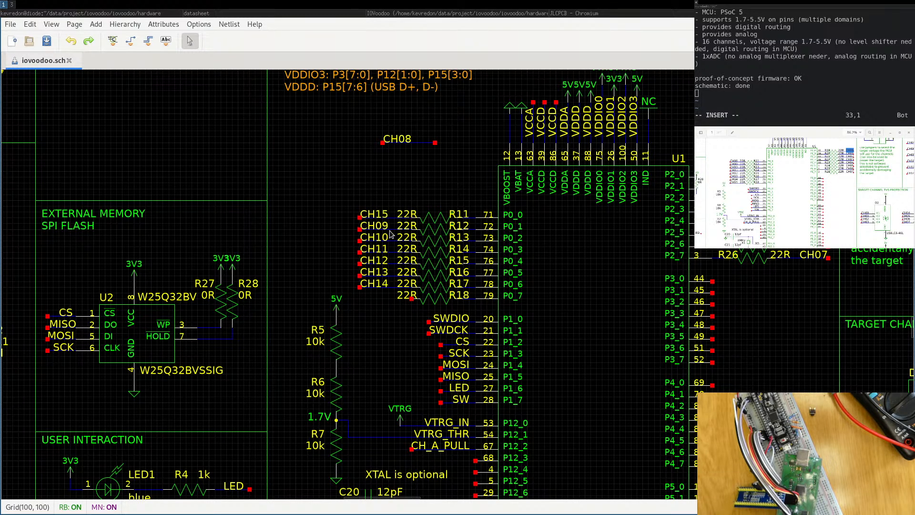
click(389, 229)
key(Delete)
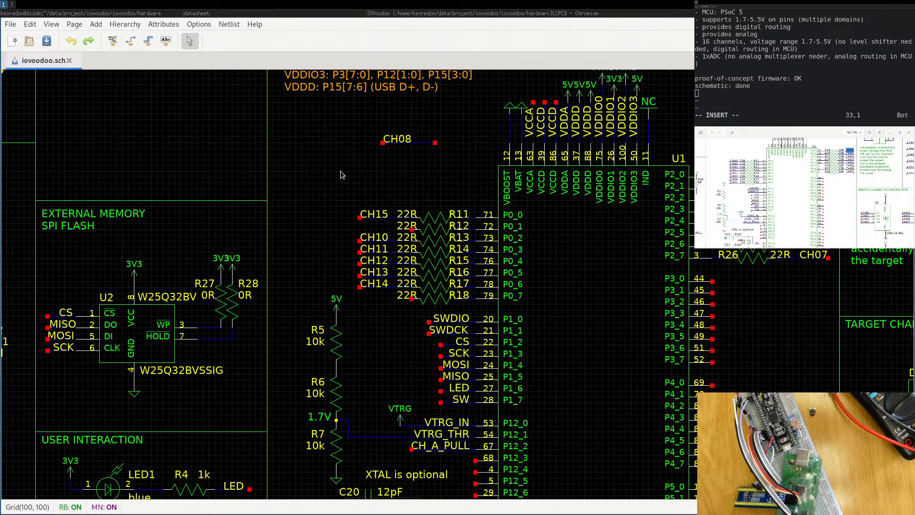
key(ctrl+v)
click(340, 171)
Move the CH10 and CH11 nets off R13 and R14 into the free space above the resistors.
click(390, 242)
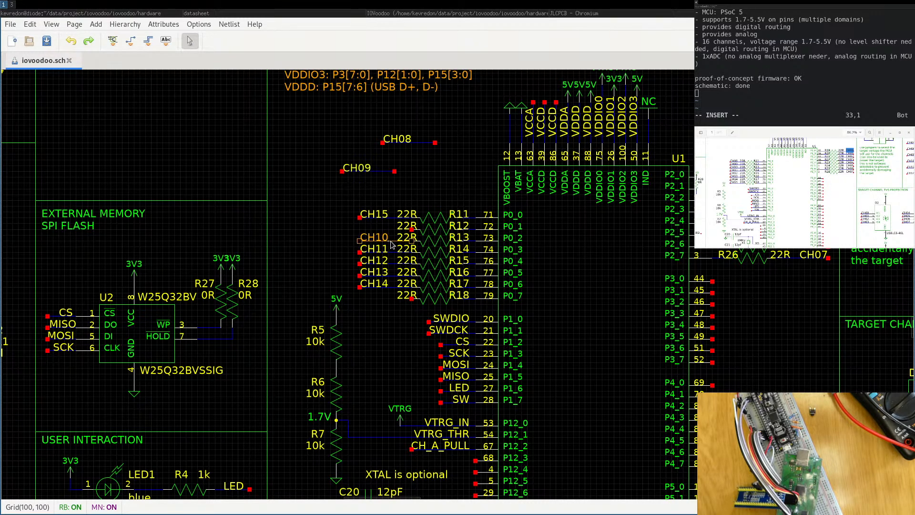
key(ctrl+x)
key(ctrl+v)
click(313, 195)
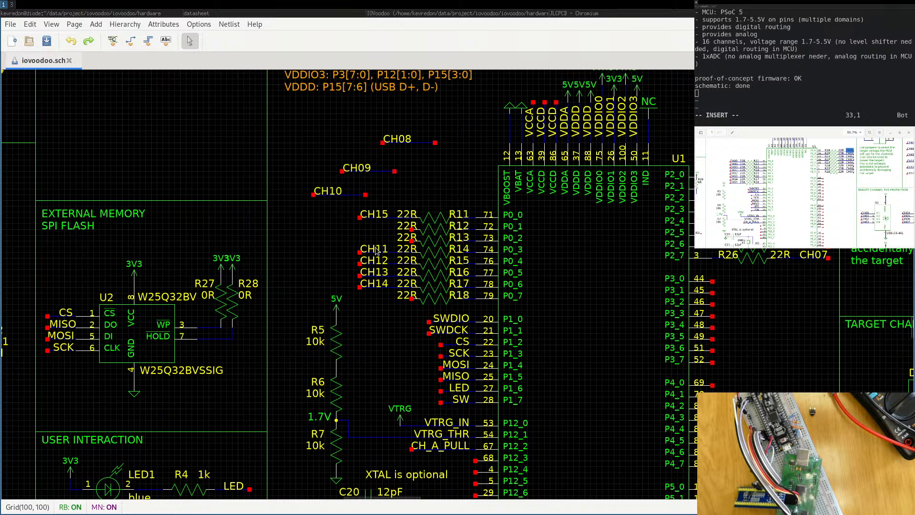
click(388, 254)
key(ctrl+x)
key(ctrl+v)
click(291, 143)
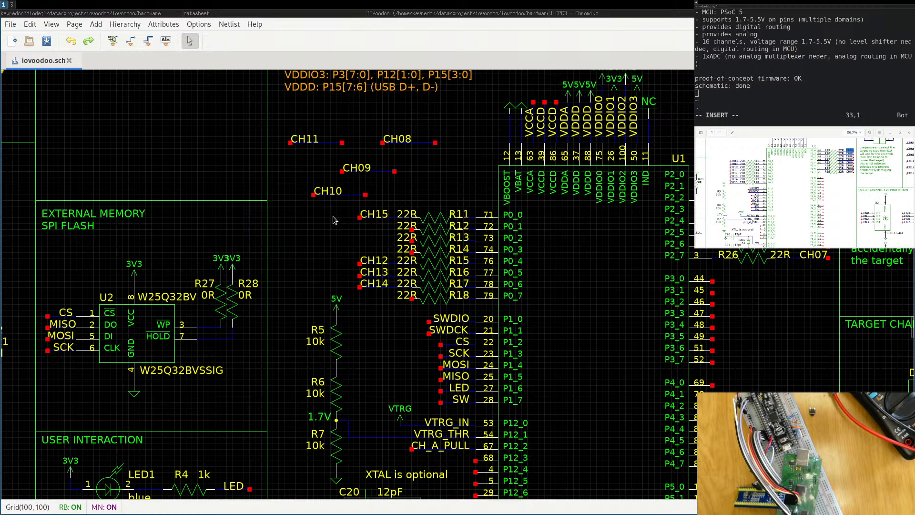
Move the CH12 and CH13 nets off R15 and R16 into the free space above the resistors.
click(394, 265)
click(385, 265)
key(ctrl+x)
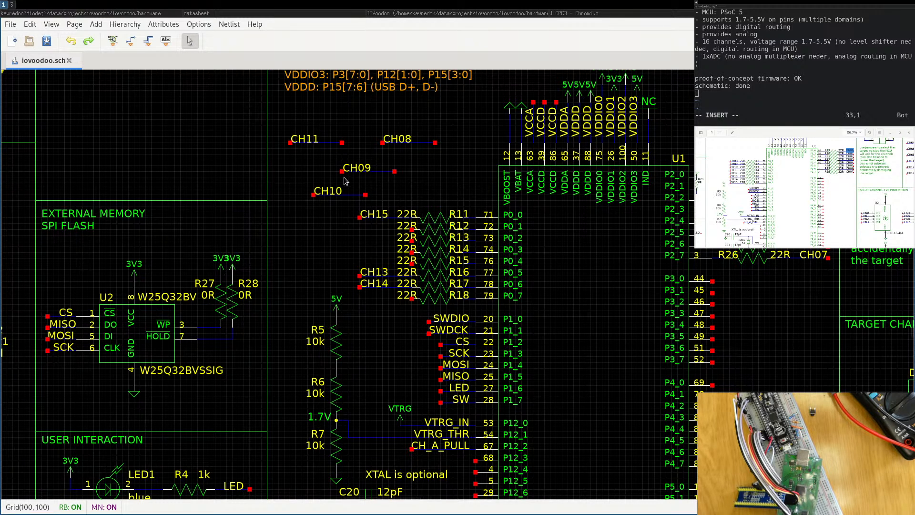
key(ctrl+v)
click(325, 113)
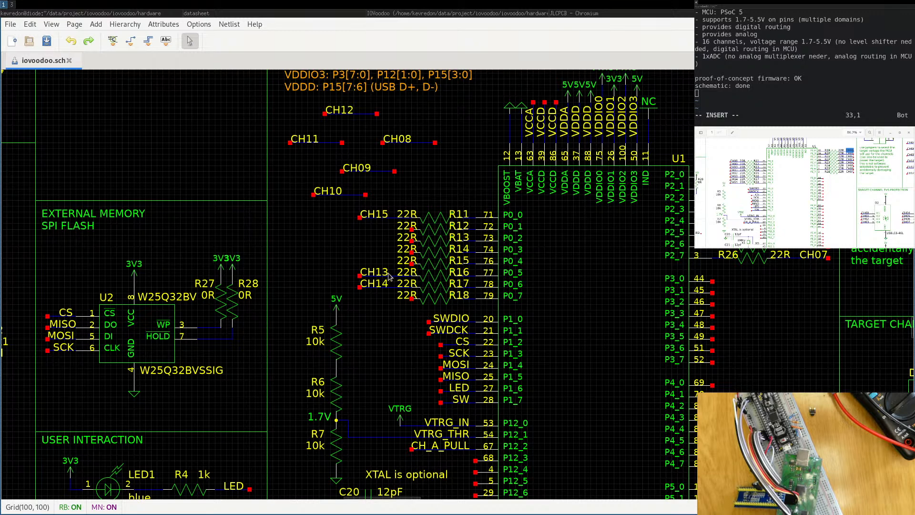
click(389, 276)
key(ctrl+x)
click(186, 159)
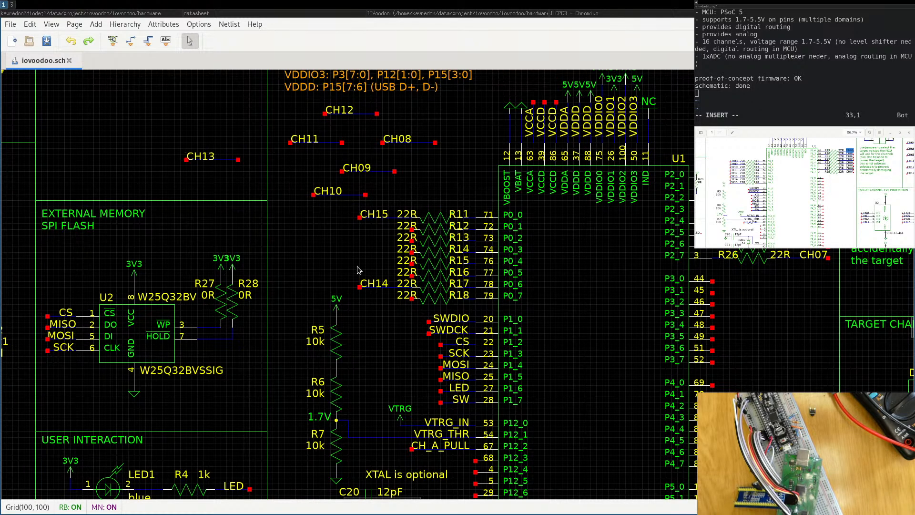
Move the CH14 net from R17 to R12, directly below CH15.
click(390, 289)
click(390, 289)
key(ctrl+x)
key(ctrl+v)
click(358, 233)
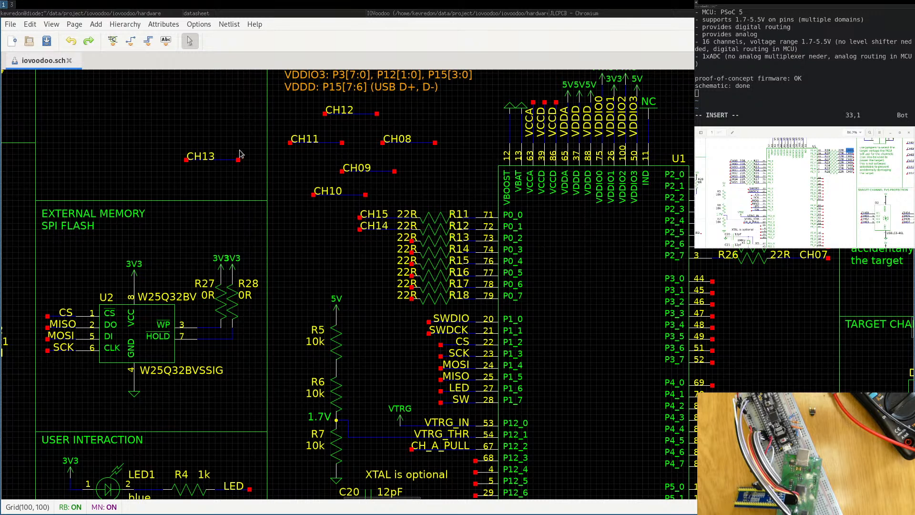
Connect the parked CH13 net to R13 and the parked CH12 net to R14.
click(225, 162)
key(m)
click(400, 246)
click(360, 115)
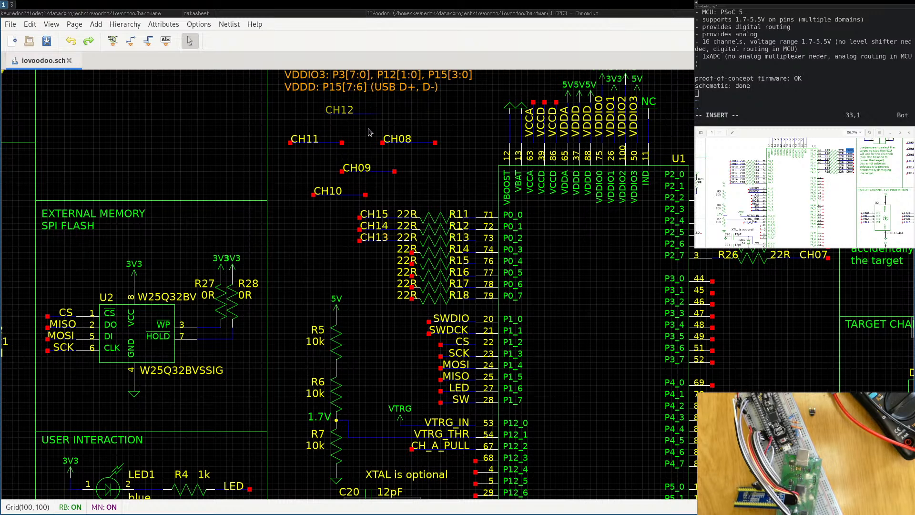
key(m)
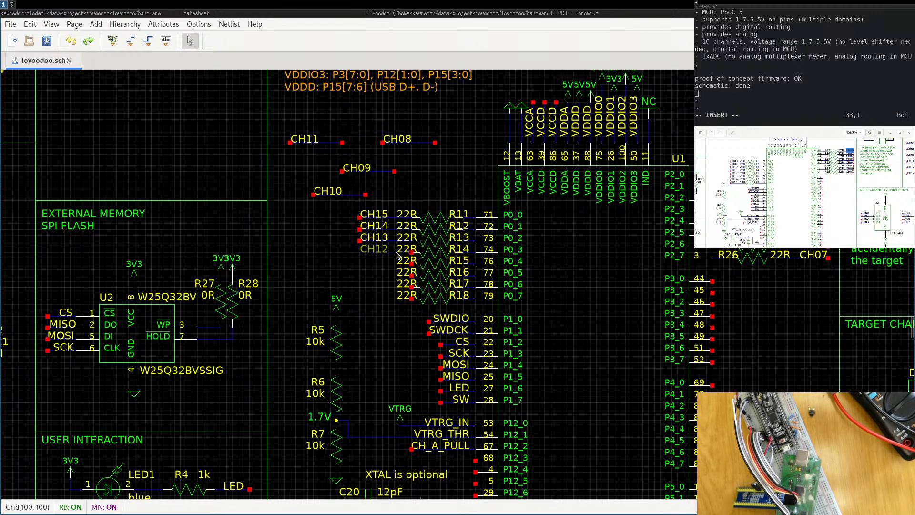
click(394, 253)
Connect the parked CH11 net to R15 and the parked CH10 net to R16.
click(320, 142)
key(m)
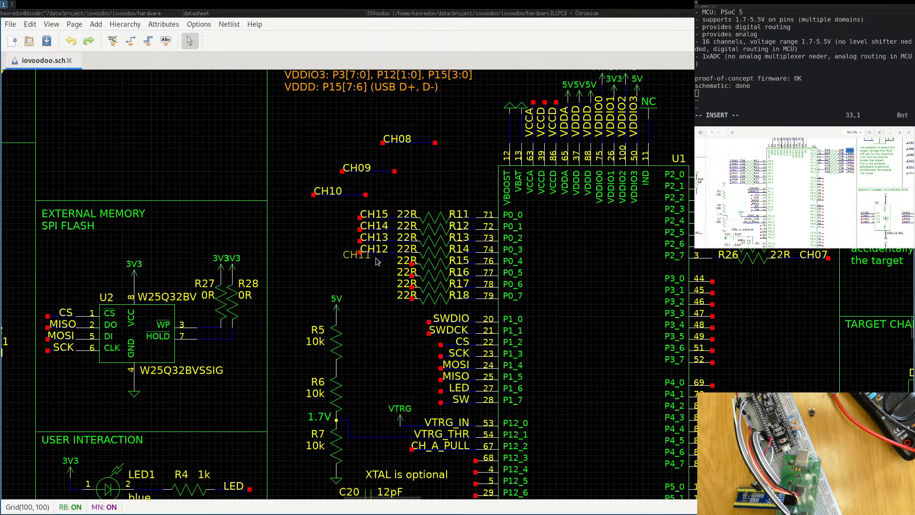
click(389, 263)
click(345, 194)
key(m)
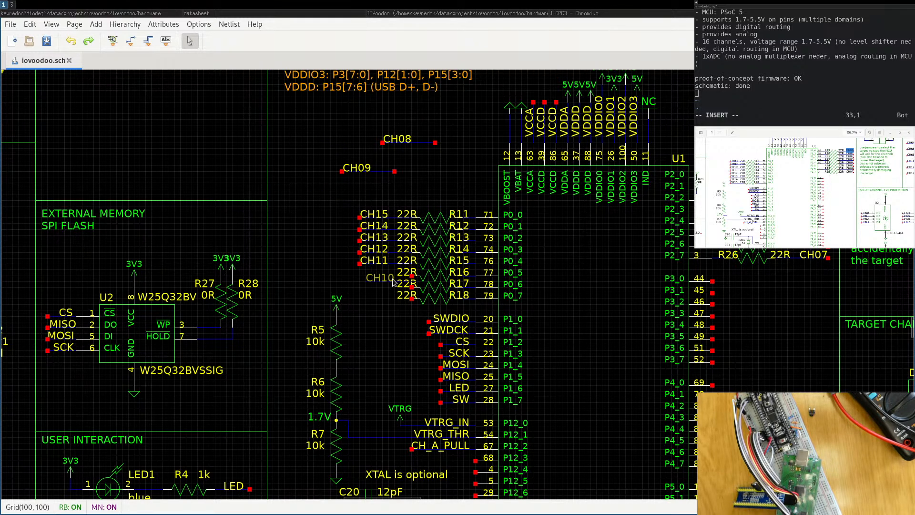
click(388, 276)
Connect the parked CH09 net to R17 and the parked CH08 net to R18.
click(367, 170)
key(m)
click(398, 291)
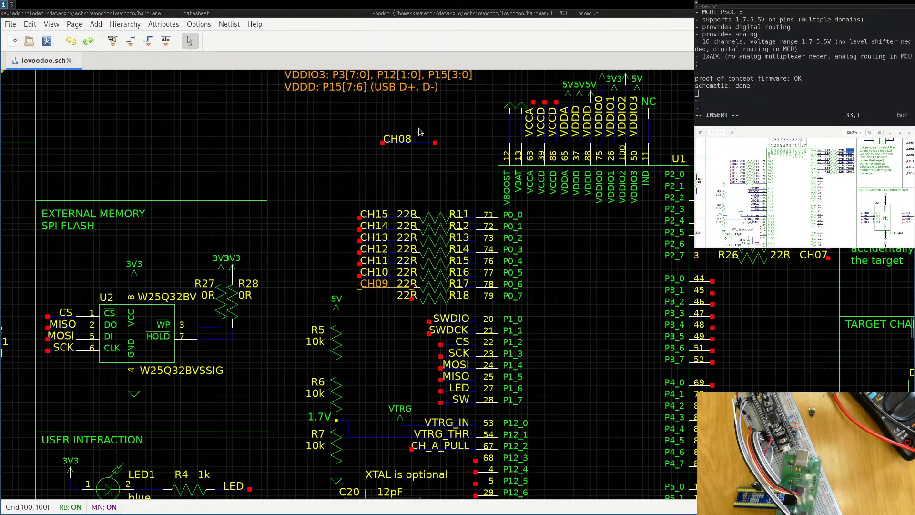
click(423, 145)
key(m)
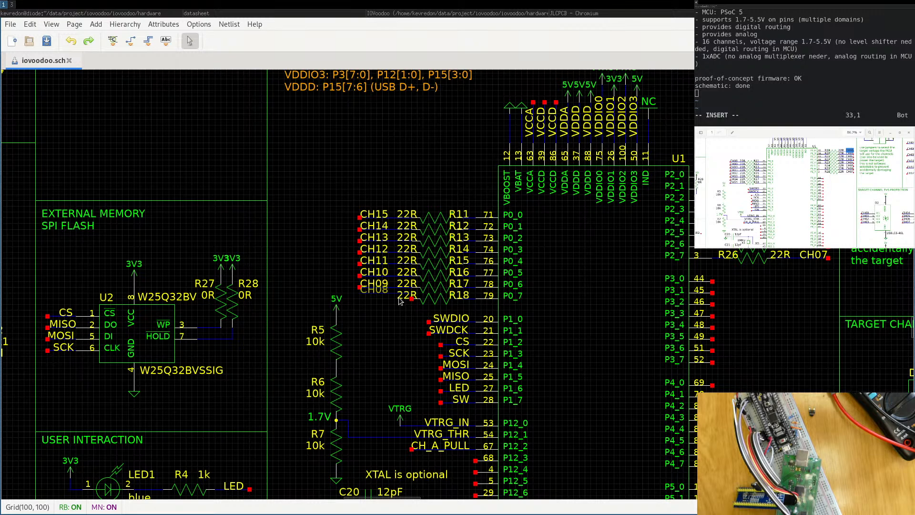
click(400, 299)
Move the CH00 and CH01 nets off R19 and R20 into the free space above the resistors.
middle_drag(704, 173, 526, 217)
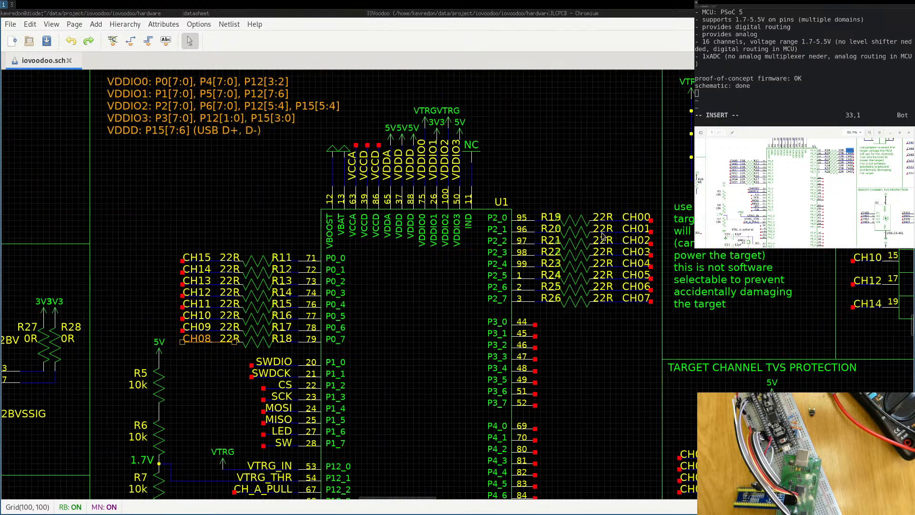
click(623, 222)
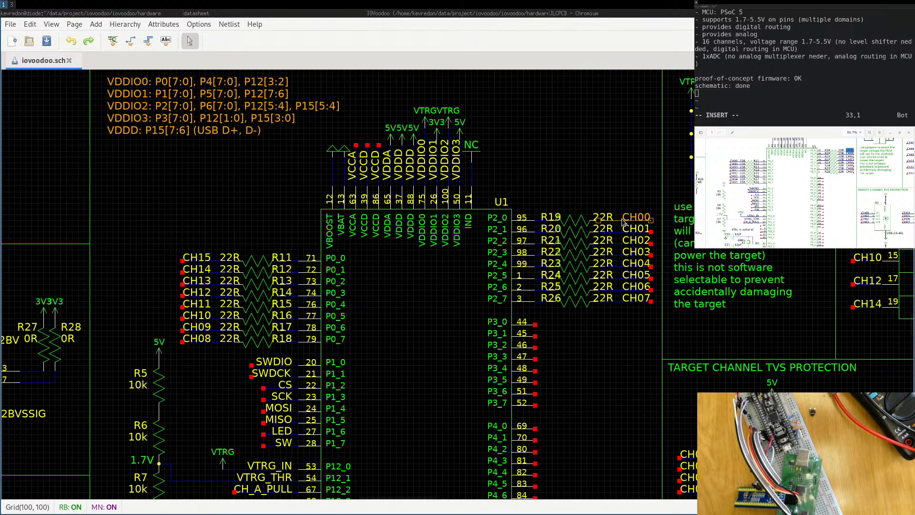
key(m)
click(582, 124)
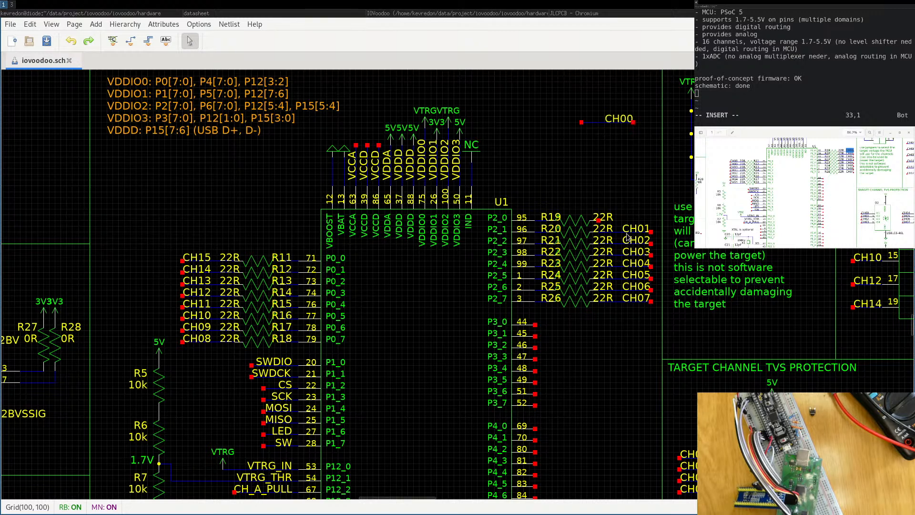
click(627, 235)
key(m)
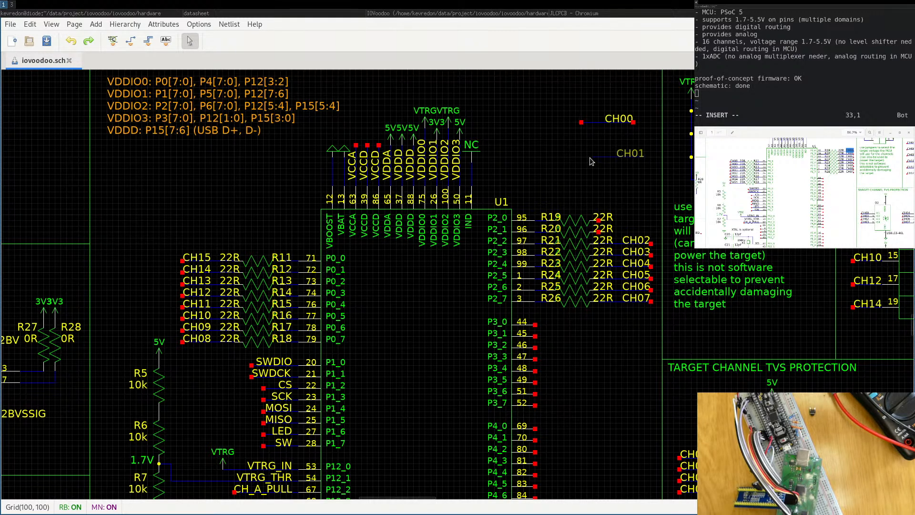
click(622, 163)
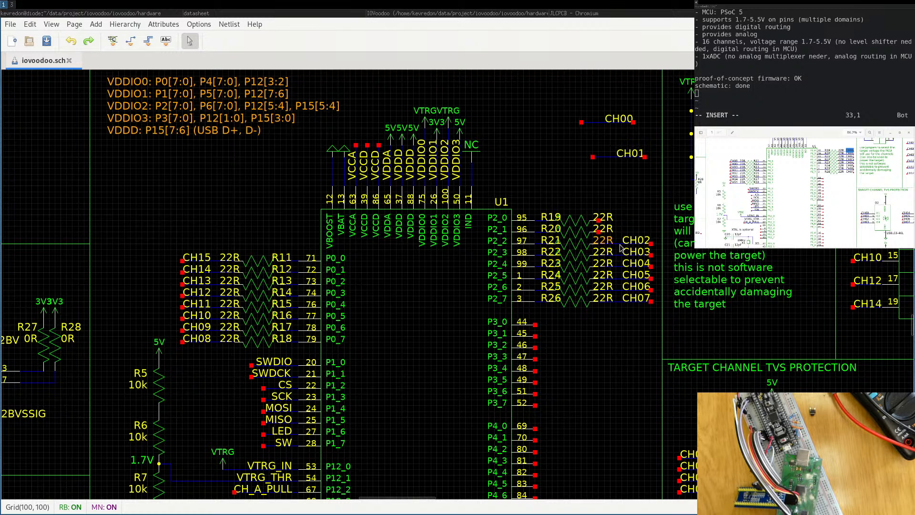
Move the CH02 and CH03 nets off R21 and R22 into the free space above the resistors.
click(624, 249)
key(Delete)
key(ctrl+v)
click(586, 181)
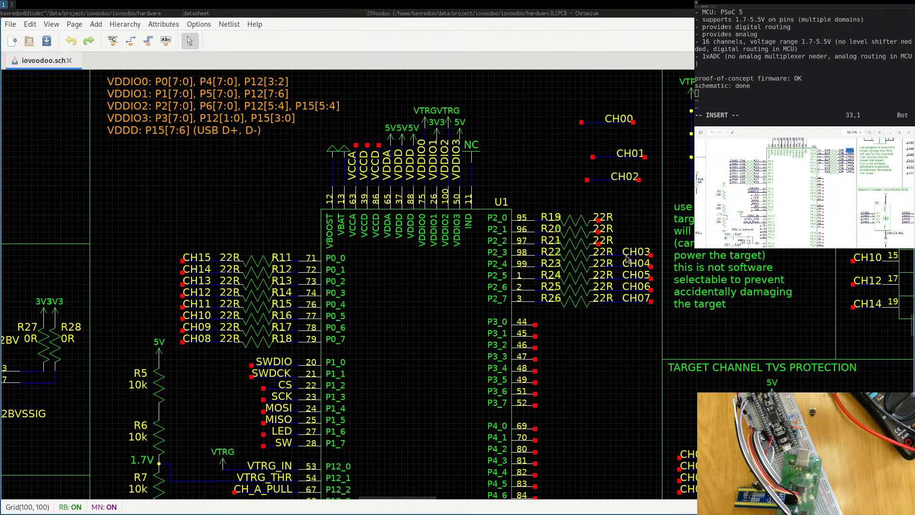
click(627, 257)
key(ctrl+x)
key(ctrl+v)
click(542, 102)
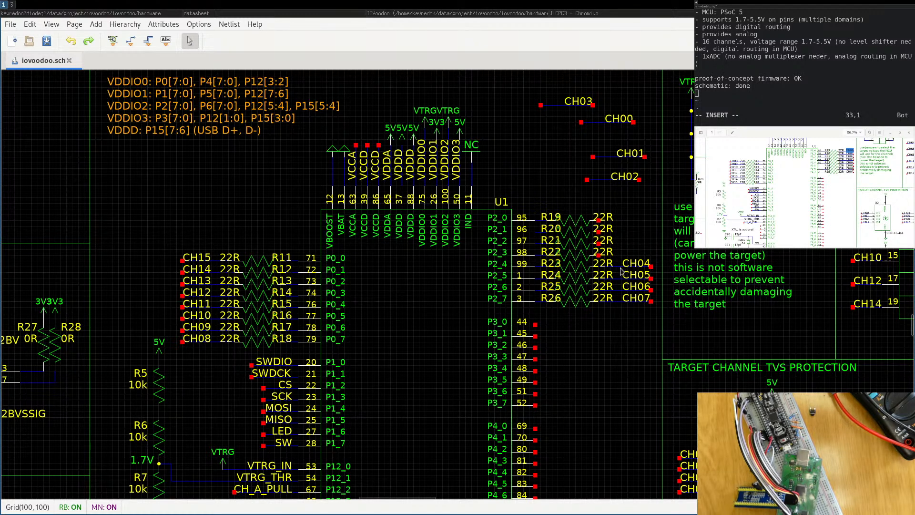
Move the CH04 and CH05 nets off R23 and R24 into the free space below R26.
click(620, 269)
key(ctrl+x)
key(ctrl+v)
click(616, 345)
click(619, 282)
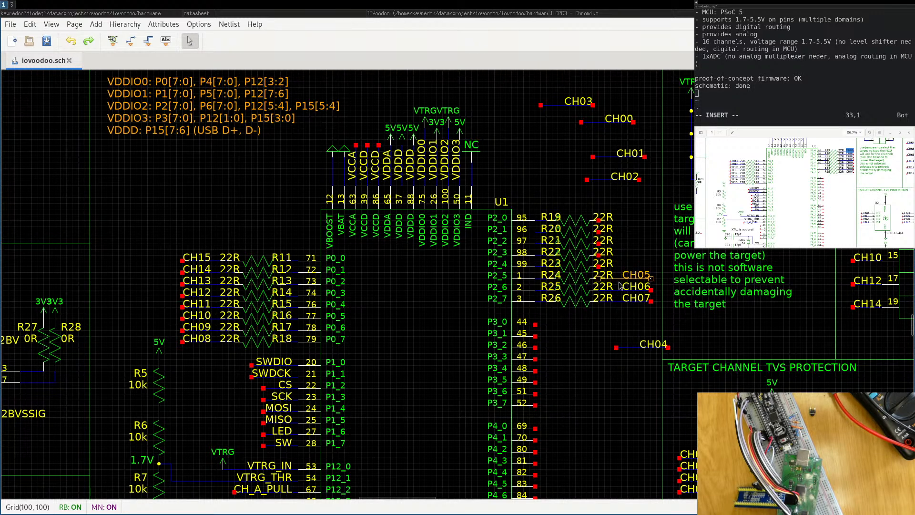
key(ctrl+x)
key(ctrl+v)
click(623, 370)
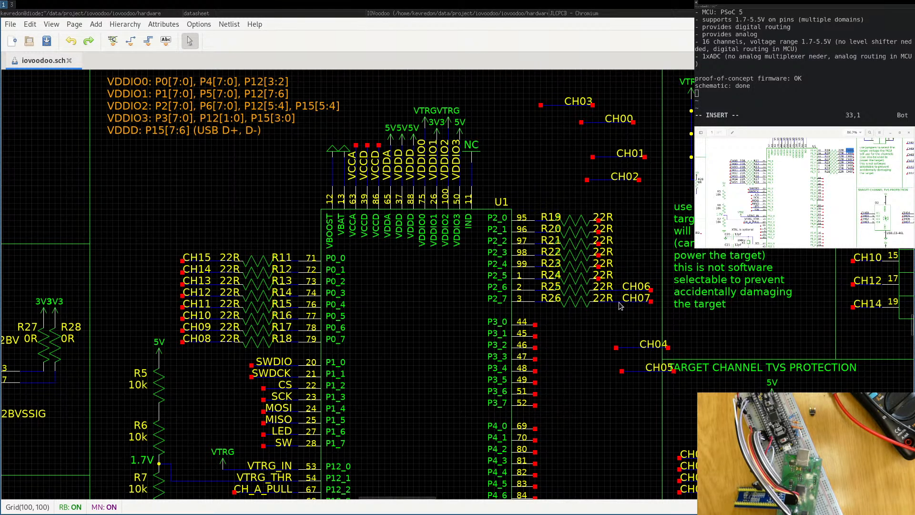
Move the CH07 net from R26 to R19 and the CH06 net from R25 to R20.
click(619, 302)
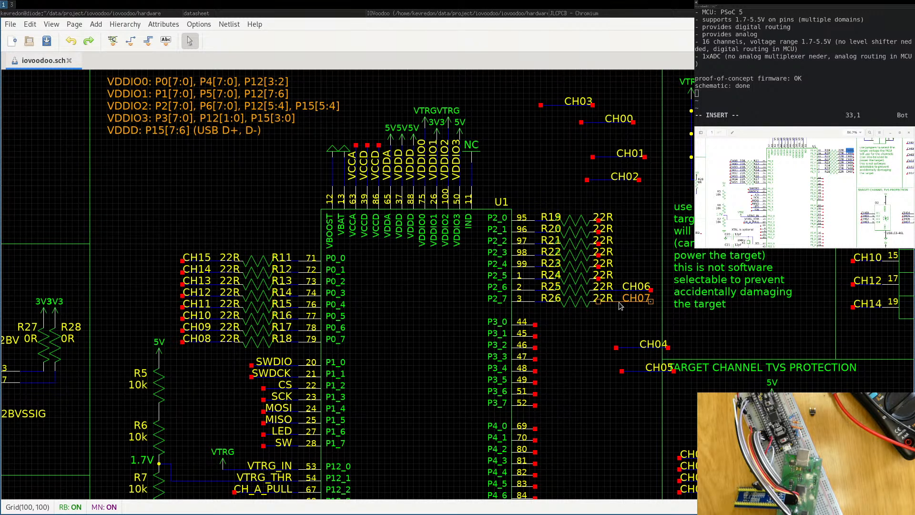
key(ctrl+x)
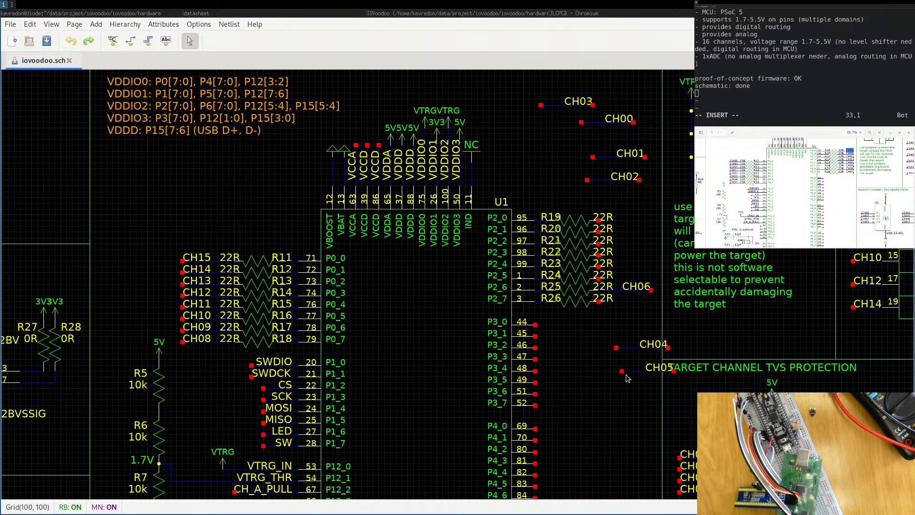
key(ctrl+v)
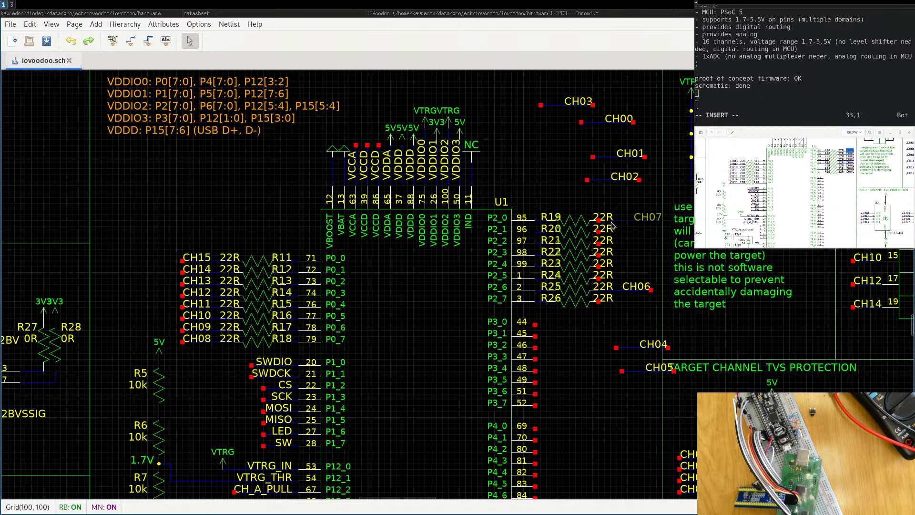
click(617, 240)
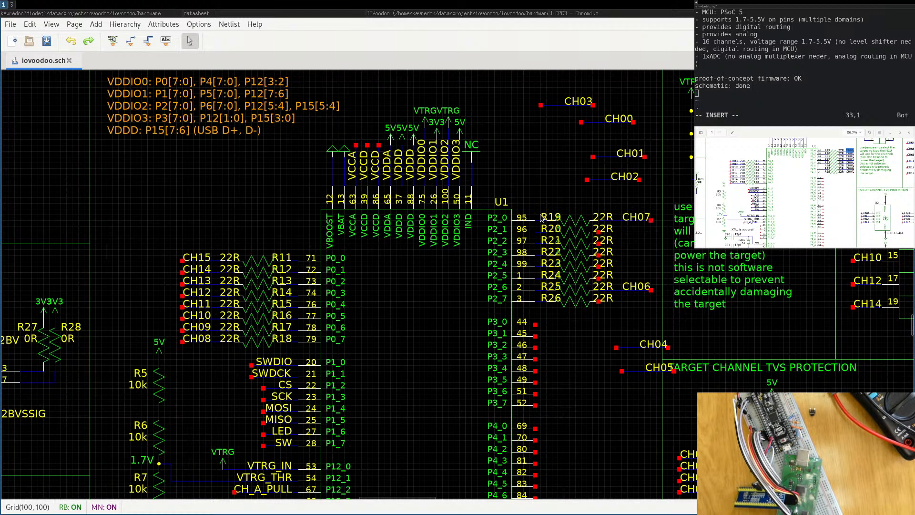
click(624, 291)
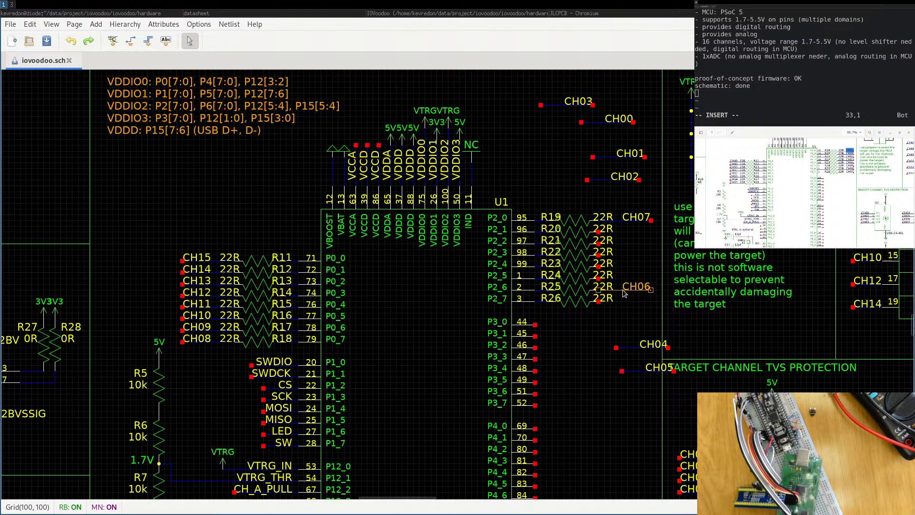
key(ctrl+x)
key(ctrl+v)
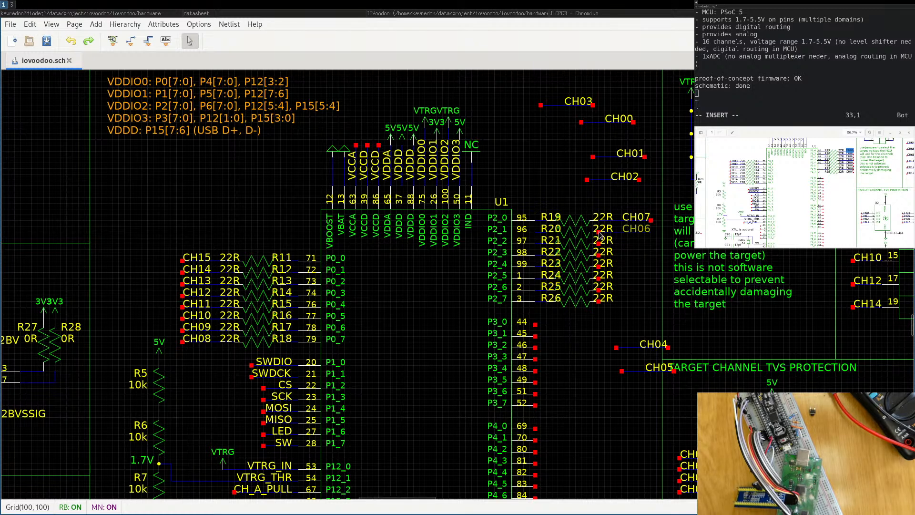
click(600, 233)
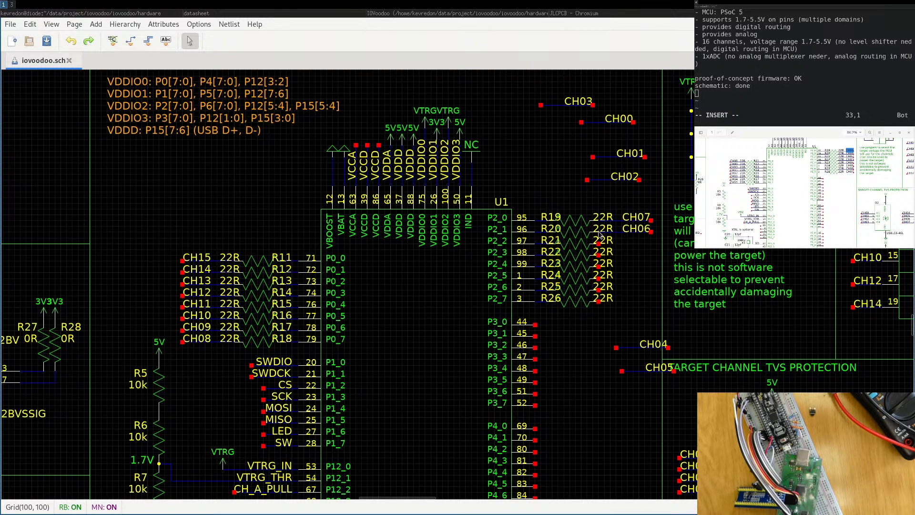
Connect the parked CH05 net to R21 and the parked CH04 net to R22.
click(635, 371)
key(ctrl+x)
key(ctrl+v)
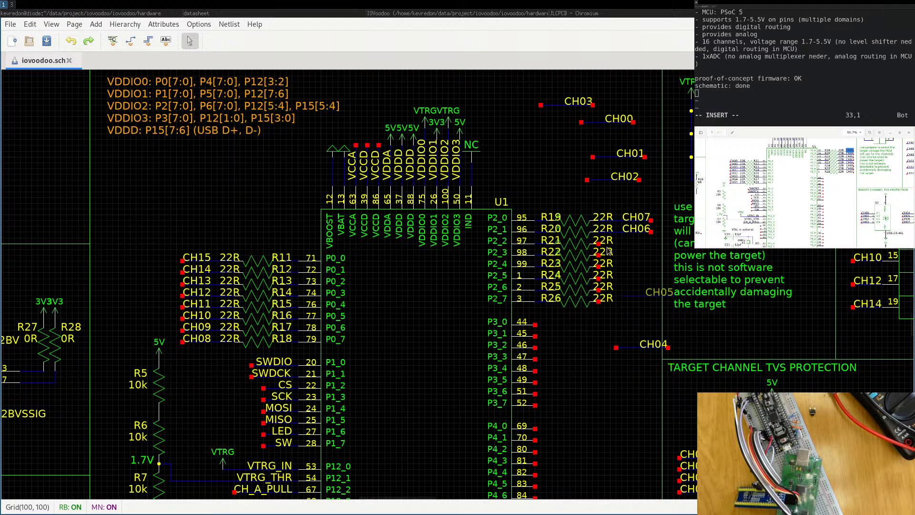
click(601, 244)
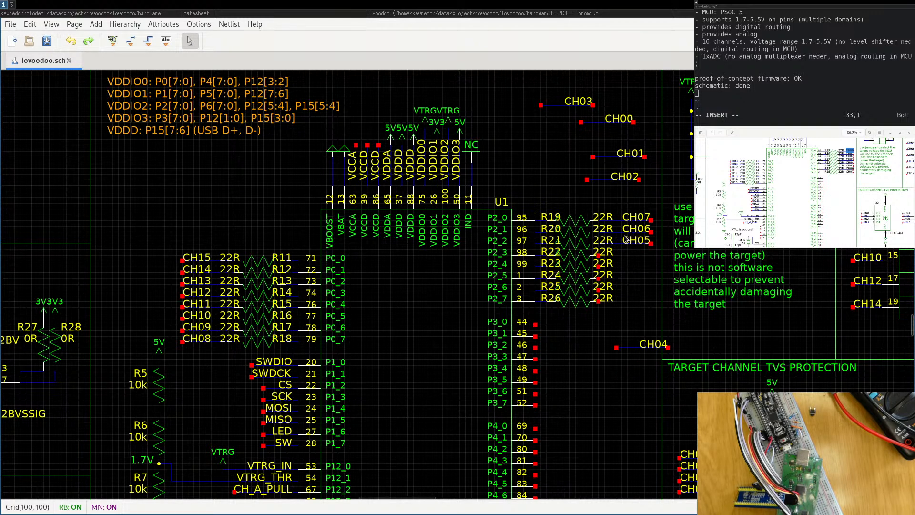
click(633, 348)
key(ctrl+x)
key(ctrl+v)
click(600, 255)
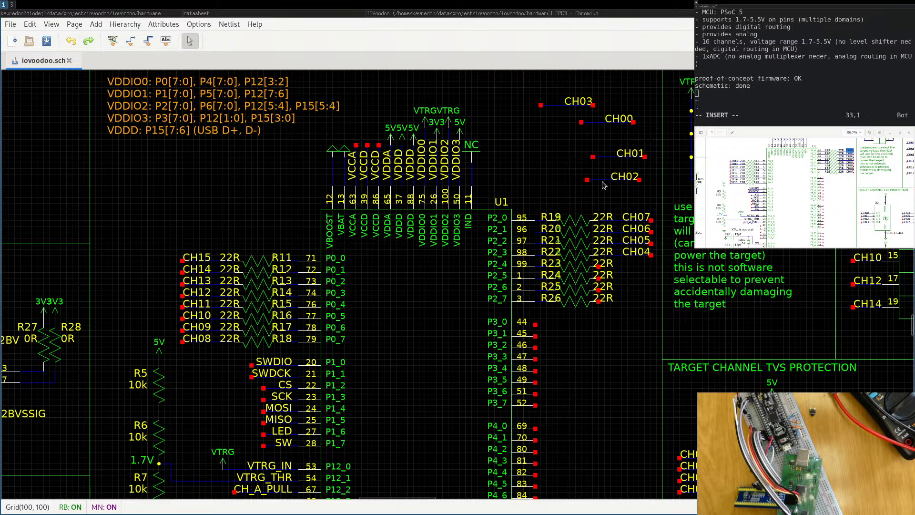
Connect the parked CH03 net to R23 and the parked CH02 net to R24.
click(563, 105)
key(ctrl+x)
key(ctrl+v)
click(597, 269)
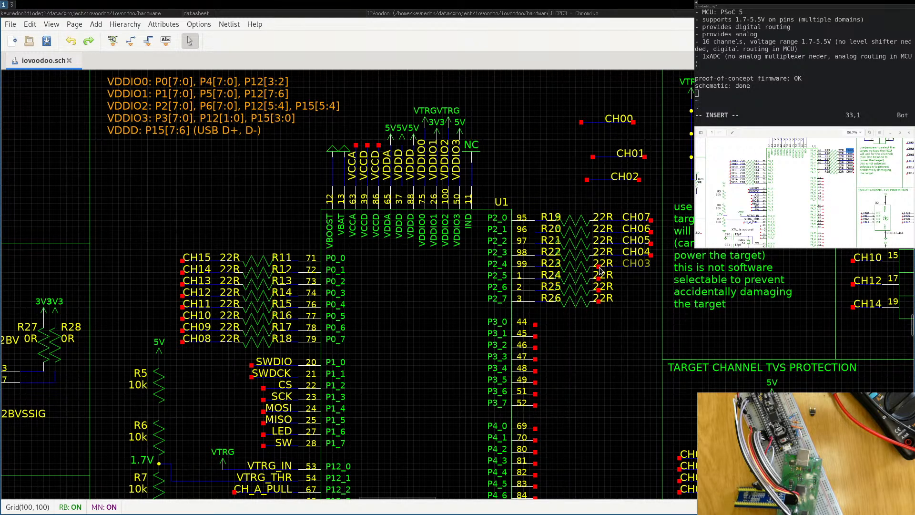
click(607, 185)
key(ctrl+x)
key(ctrl+v)
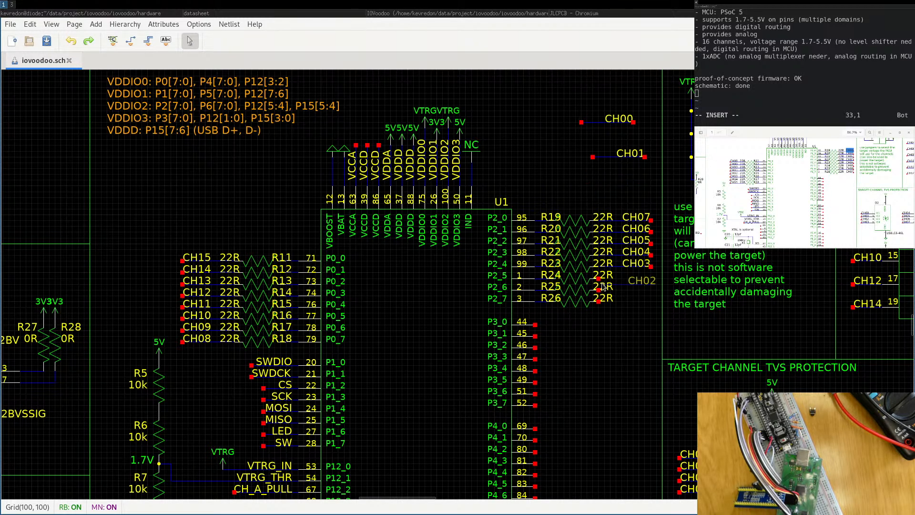
click(601, 281)
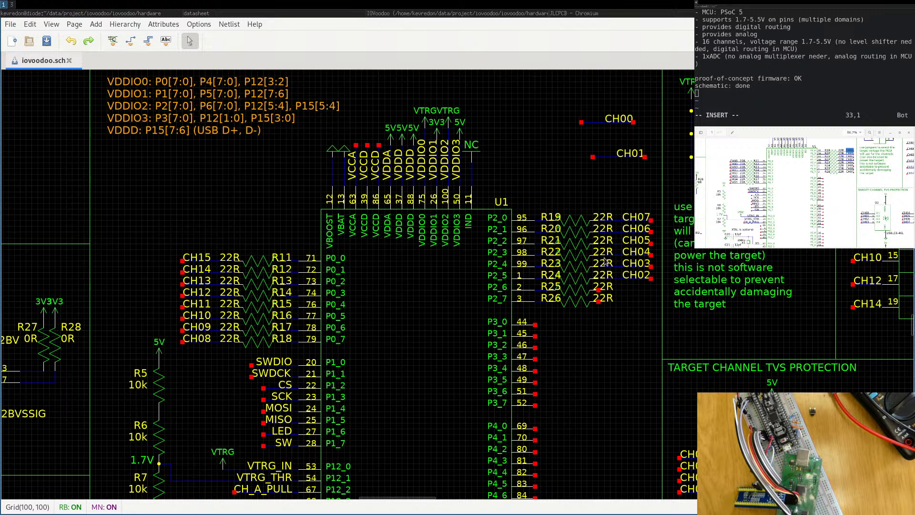
Connect the parked CH01 net to R25 and the parked CH00 net to R26.
click(616, 160)
key(ctrl+x)
key(ctrl+v)
click(601, 290)
click(603, 125)
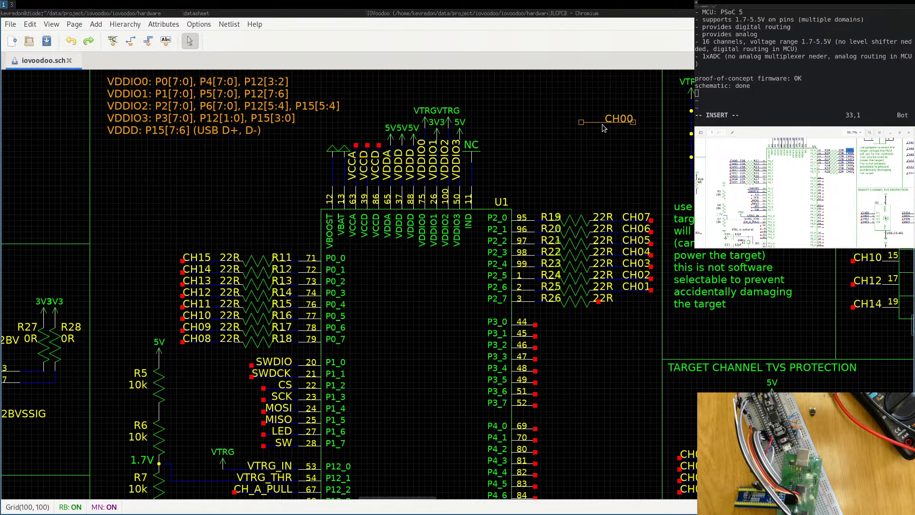
key(ctrl+x)
key(ctrl+v)
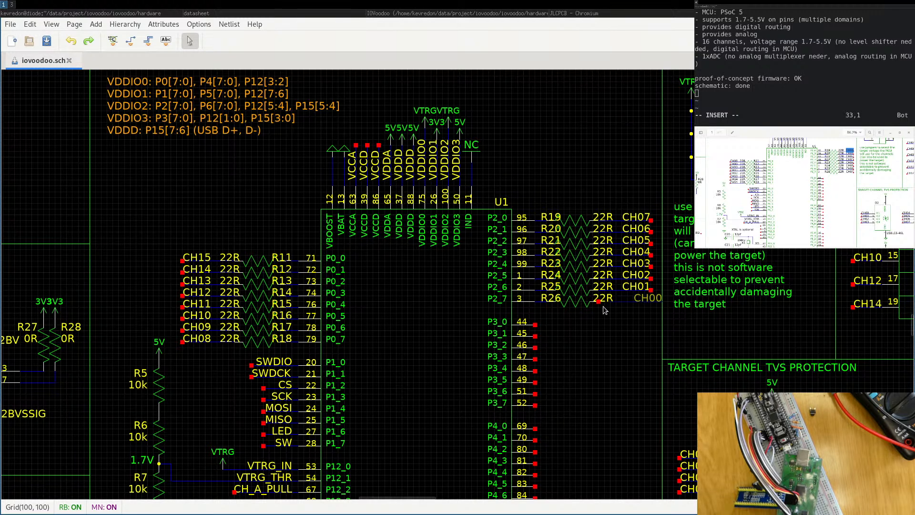
click(601, 307)
Switch to the terminal and regenerate the tEDAx netlist with rake netlist.
key(super+Left)
key(Up)
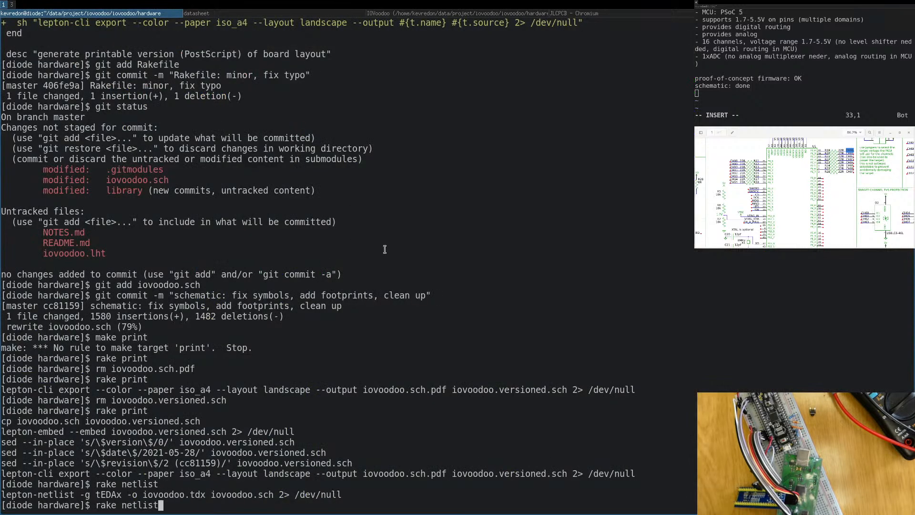
key(Return)
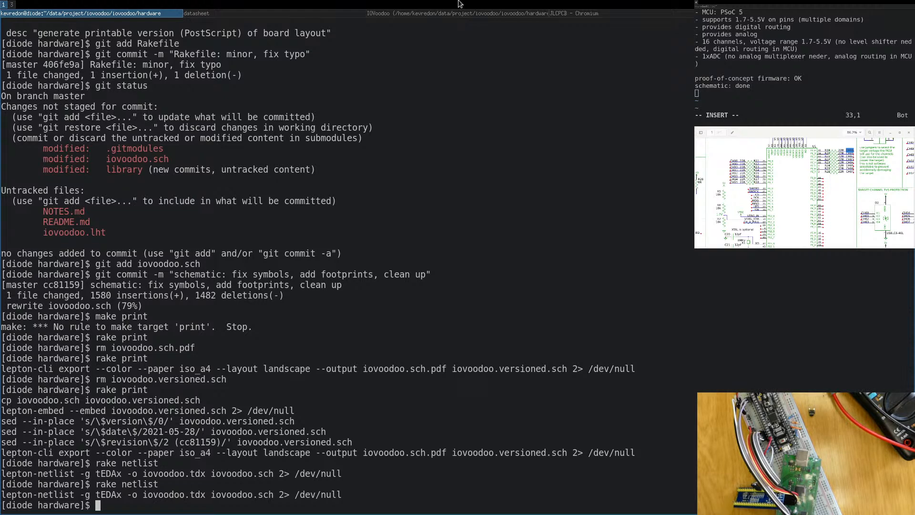
Close the JLCPCB and PCBWay pages in Chromium until no browser tab is left.
key(super+Right)
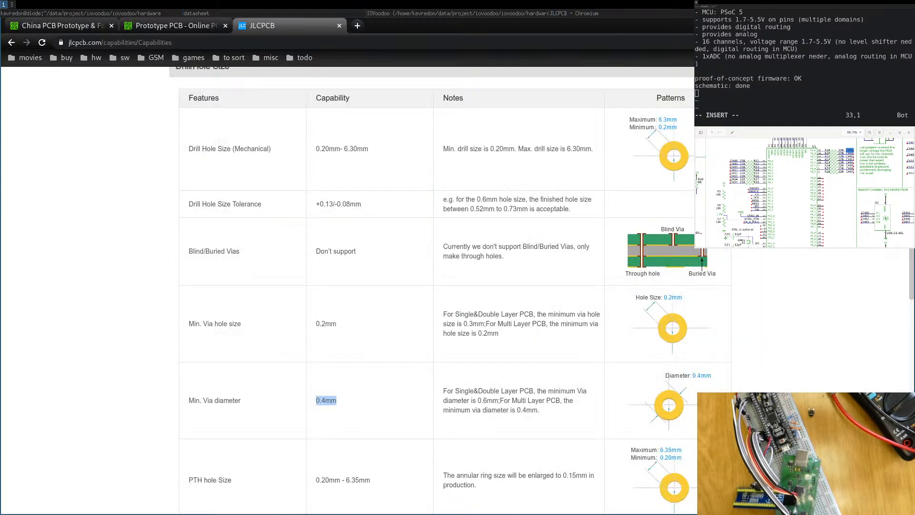
key(super+Left)
click(610, 13)
key(ctrl+w)
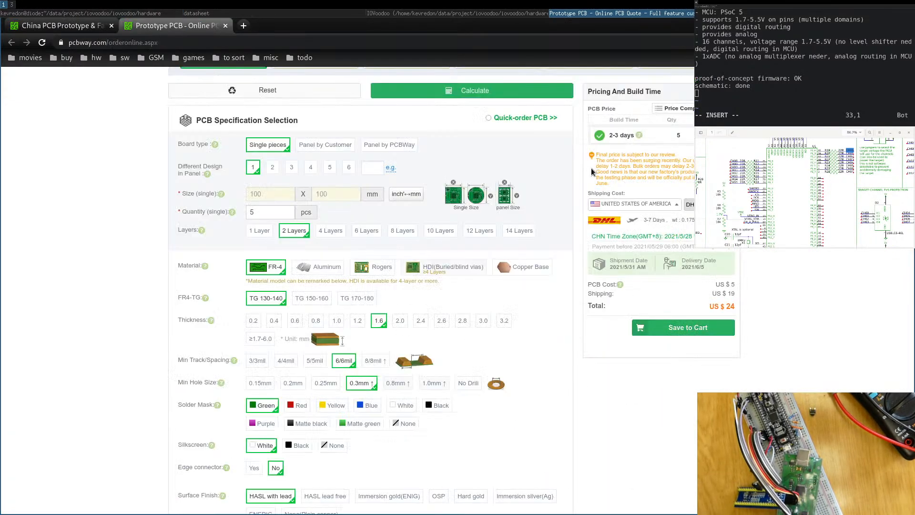
key(ctrl+w)
key(ctrl+w)
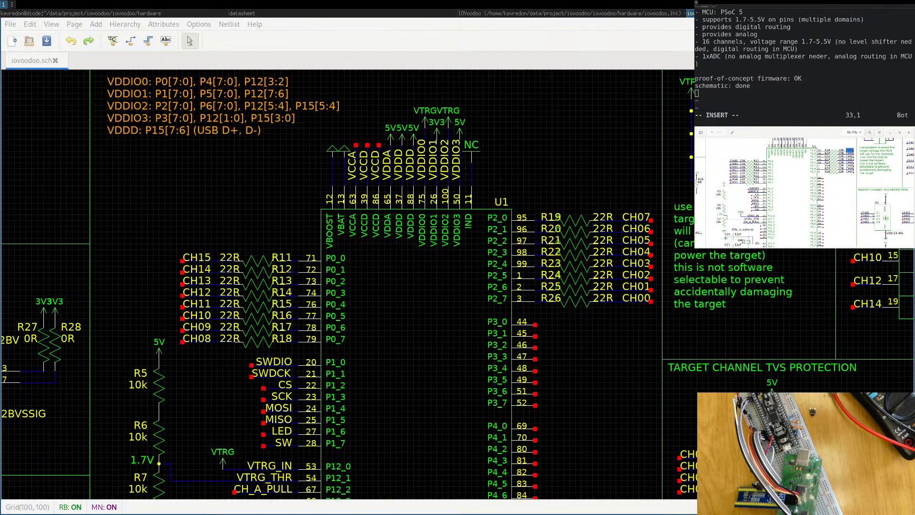
Switch to the IOVoodoo layout in pcb-rnd and import the regenerated tEDAx schematic netlist.
click(510, 14)
click(11, 25)
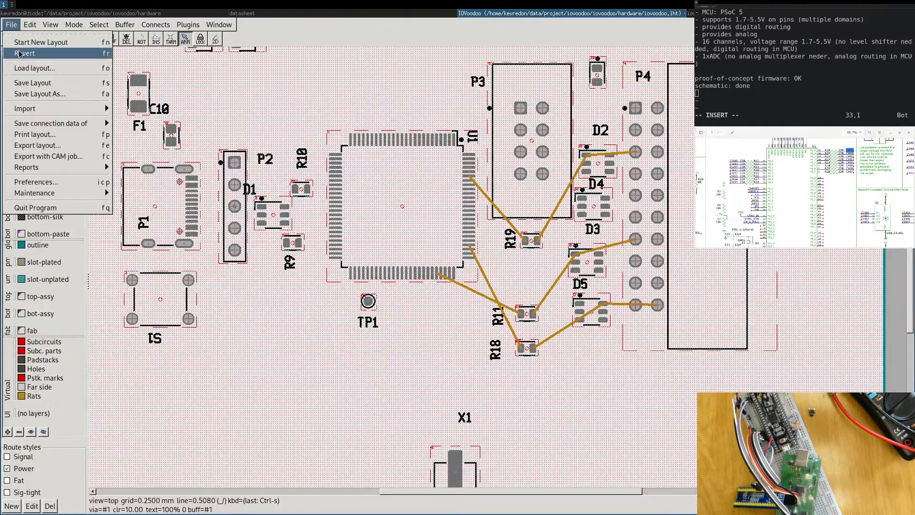
mouse_move(71, 108)
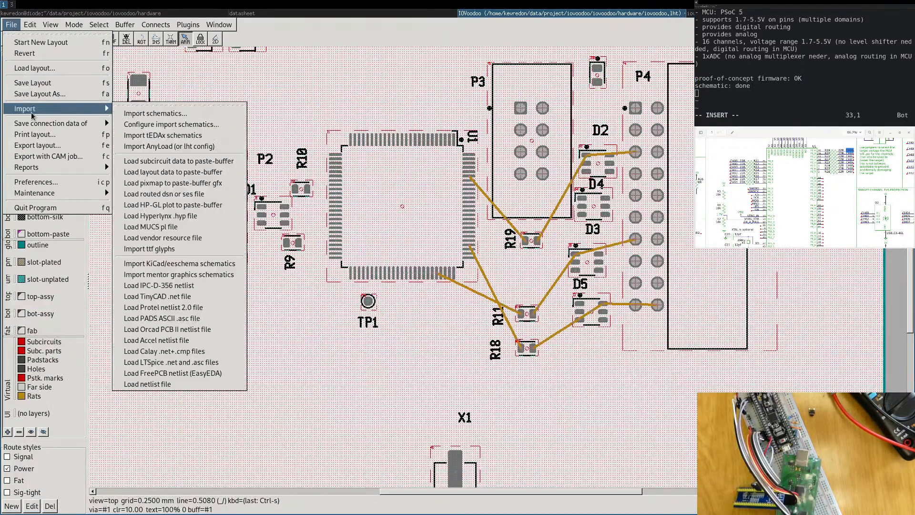
click(178, 137)
click(369, 164)
click(633, 402)
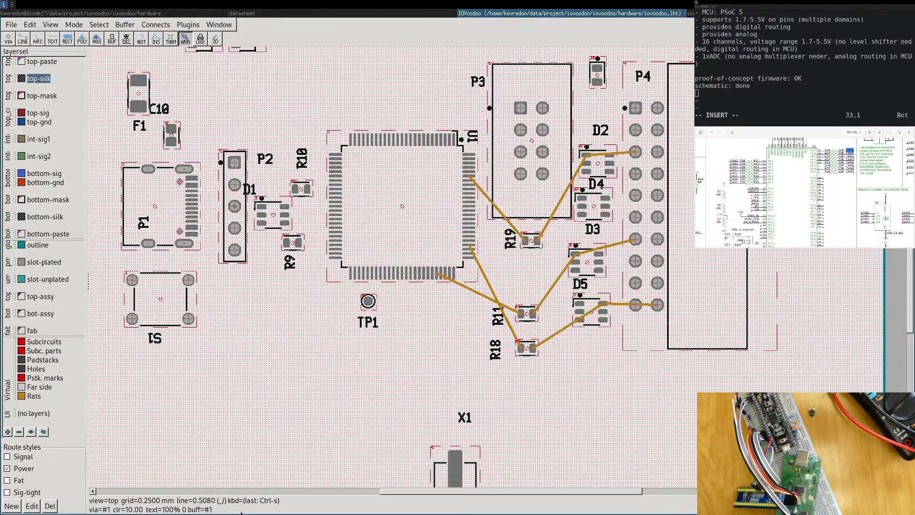
middle_drag(291, 323, 328, 327)
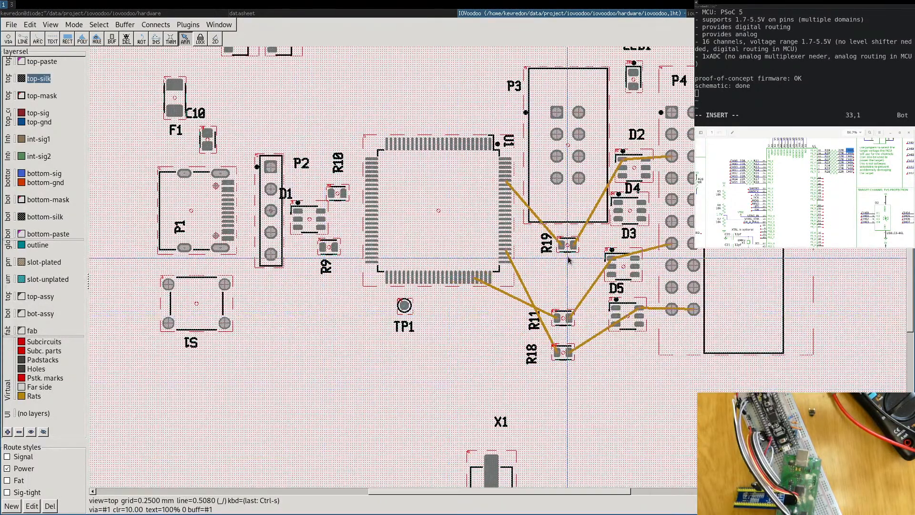
Erase all rat lines from the board.
key(c)
key(s)
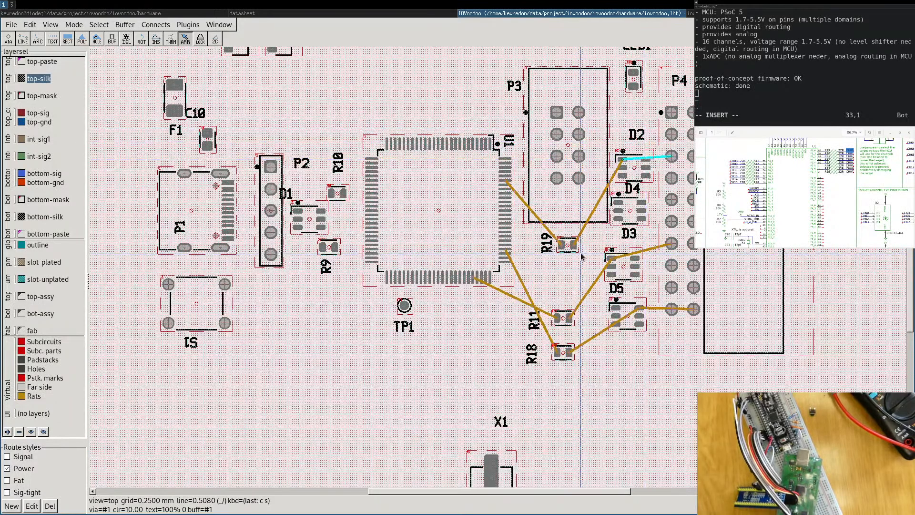
key(c)
key(e)
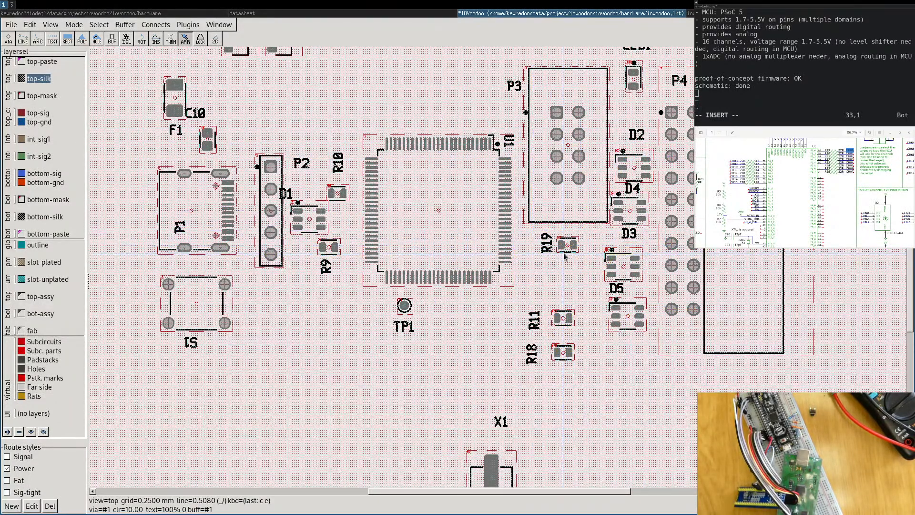
Add rat lines only for the selected resistors R19, R11 and R18.
click(565, 245)
shift+click(563, 318)
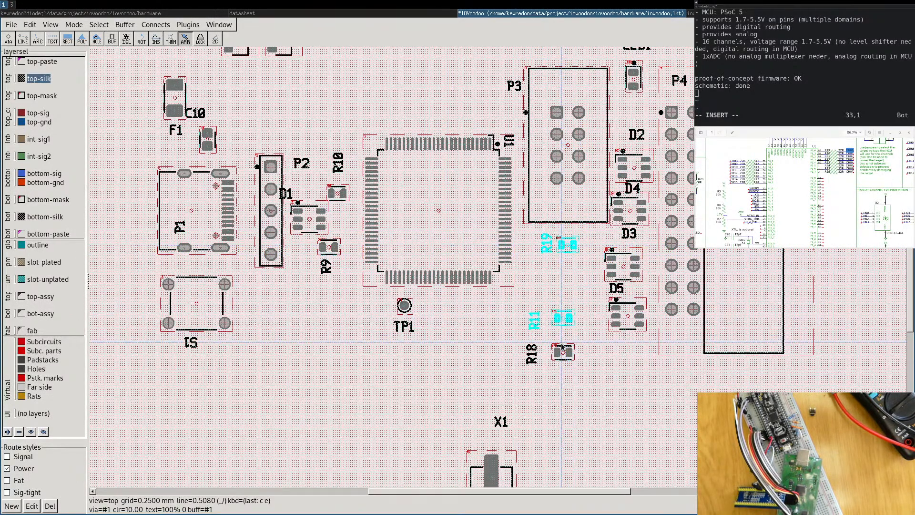
shift+click(562, 352)
click(113, 13)
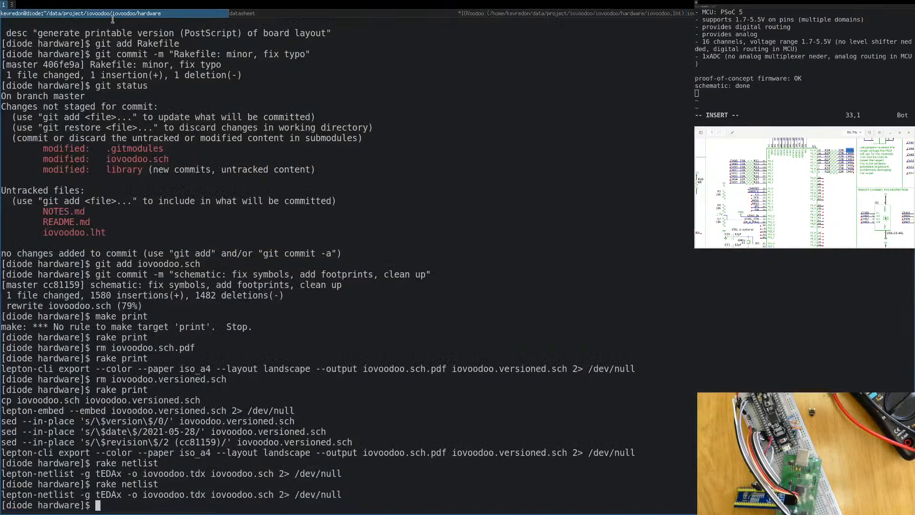
click(293, 13)
click(470, 14)
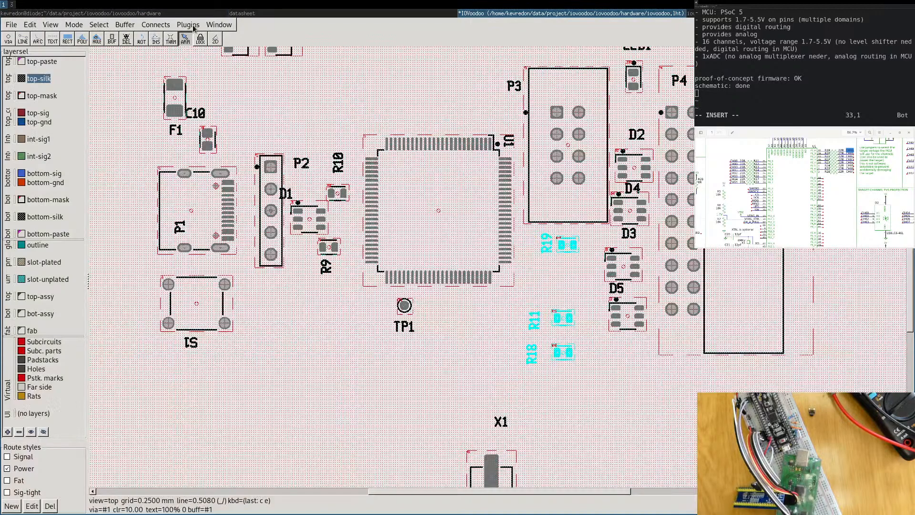
click(155, 24)
mouse_move(162, 43)
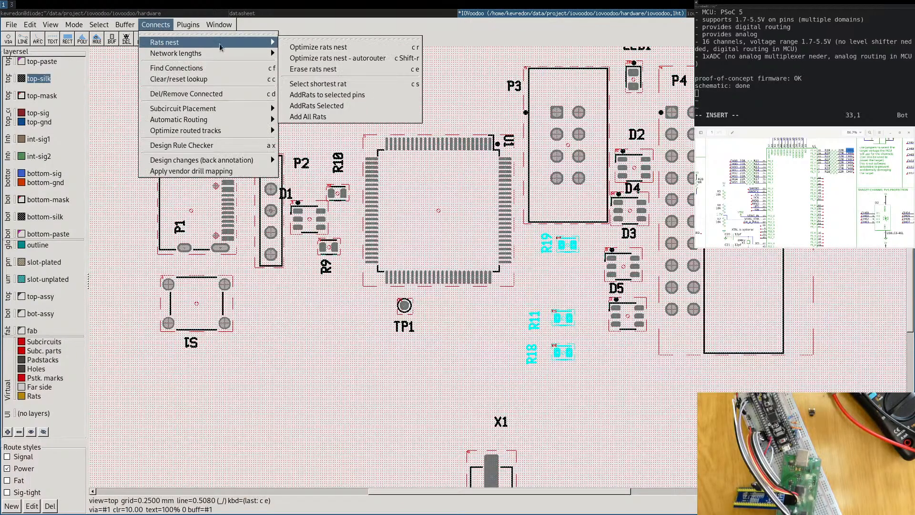
click(316, 106)
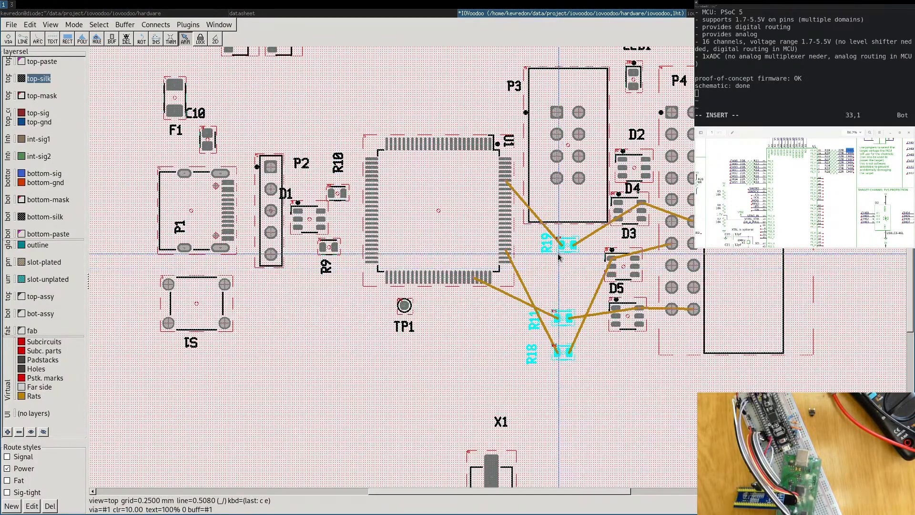
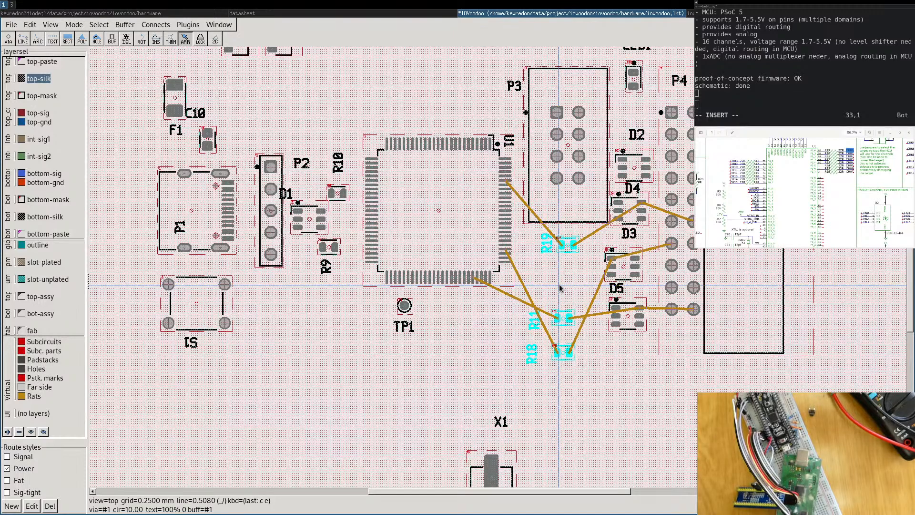
Move R18 up between R19 and R11 so its rat lines no longer cross R11's, and save the layout.
click(567, 364)
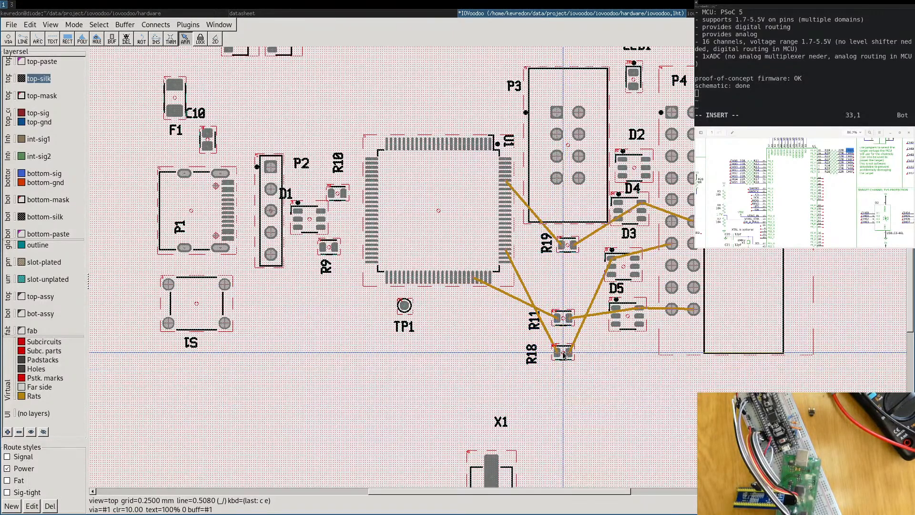
drag(563, 352, 564, 290)
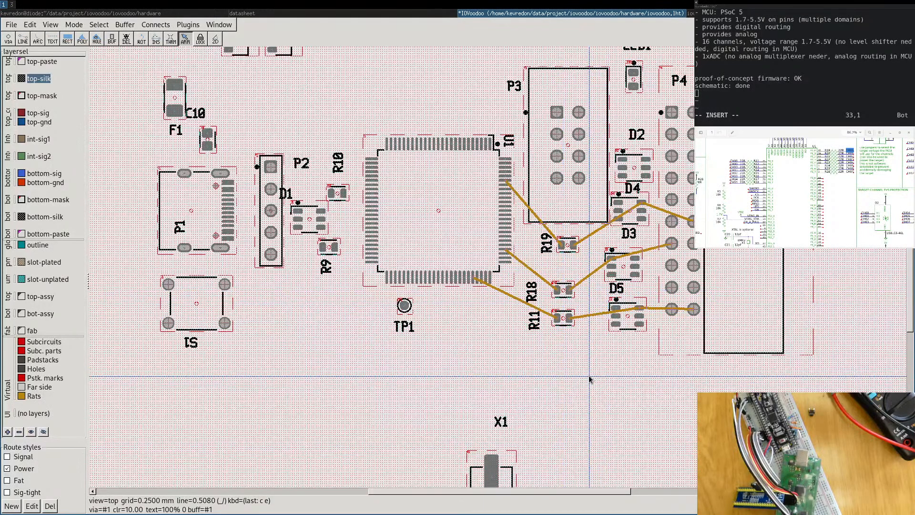
key(f)
key(s)
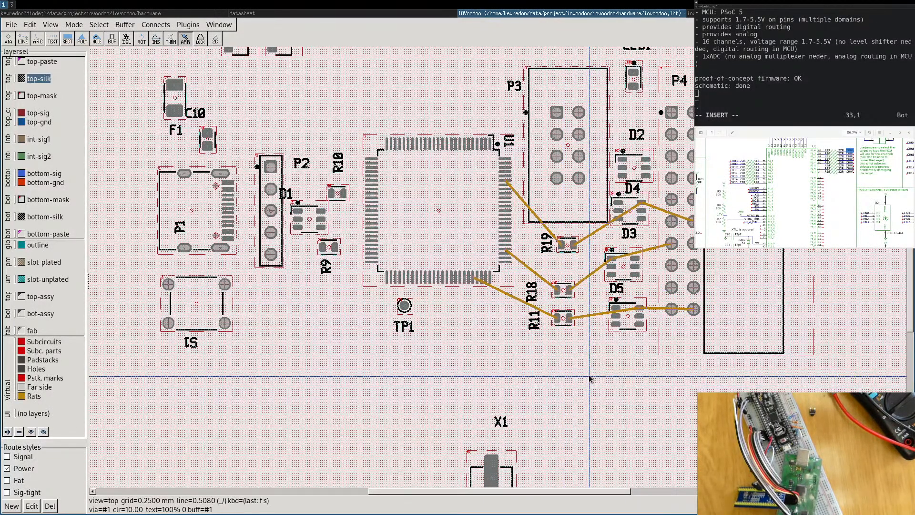
Move R11 further down below R18 to make room between the two resistors.
scroll(559, 395, up, 1)
middle_drag(558, 395, 493, 408)
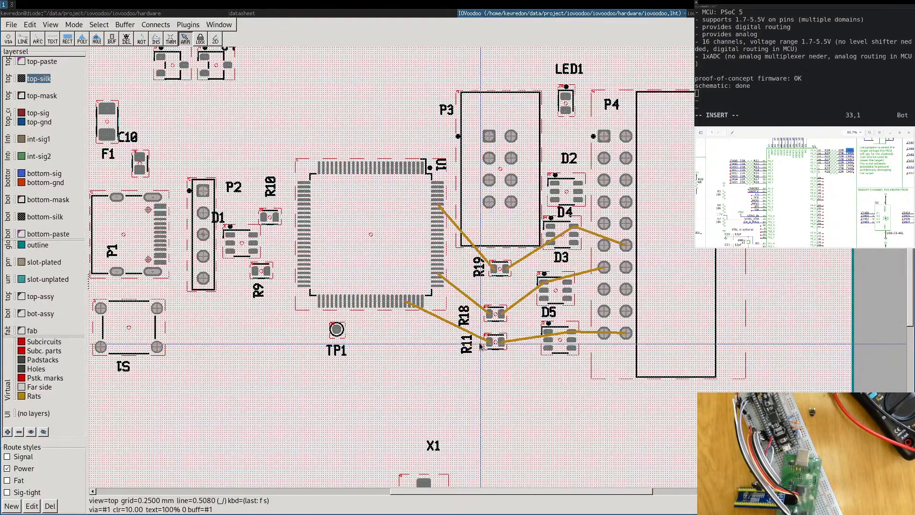
scroll(496, 353, up, 3)
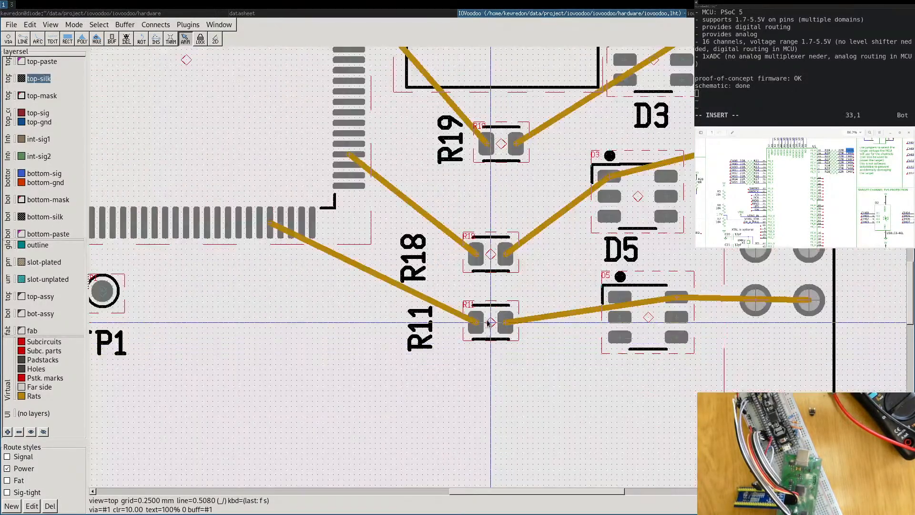
drag(490, 323, 491, 392)
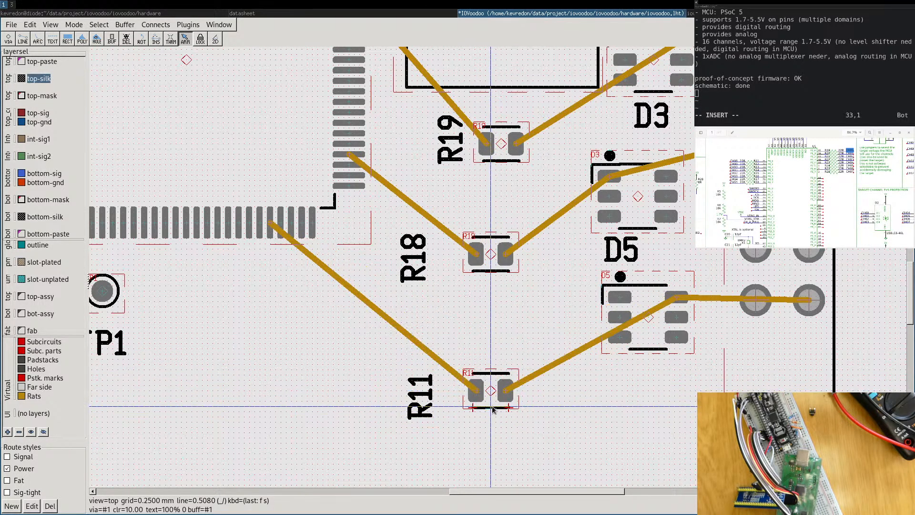
click(491, 389)
key(Escape)
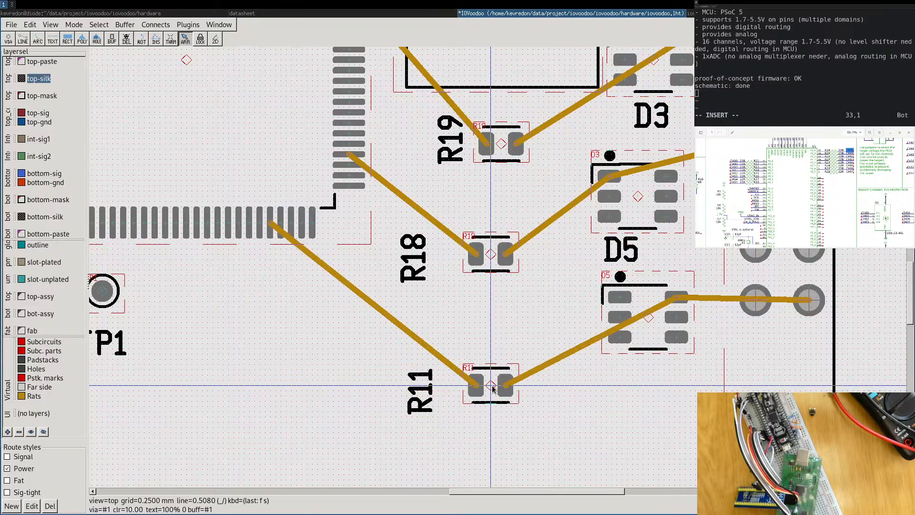
Bring R12 in from outside the board, turn it horizontal and place it directly above R11.
scroll(504, 337, down, 4)
middle_drag(626, 160, 450, 331)
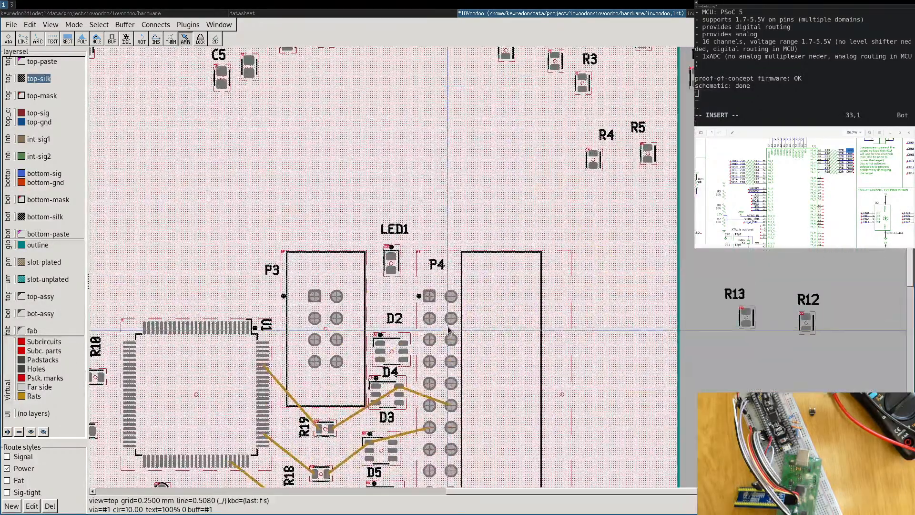
scroll(498, 271, down, 1)
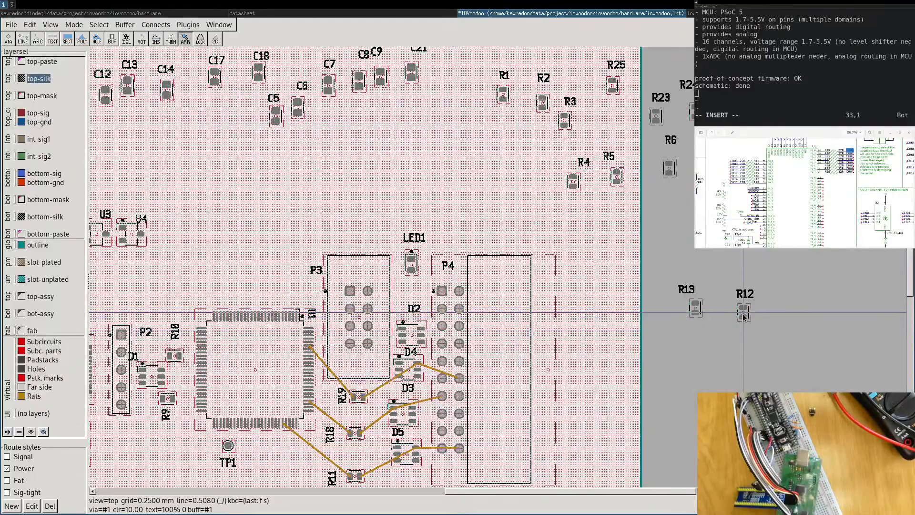
drag(743, 313, 257, 465)
scroll(323, 467, up, 1)
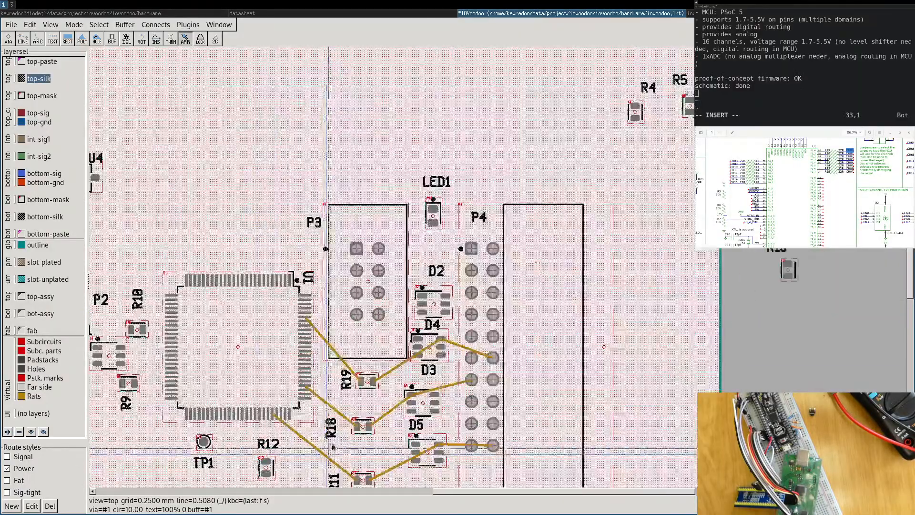
middle_drag(357, 402, 435, 185)
scroll(361, 262, up, 2)
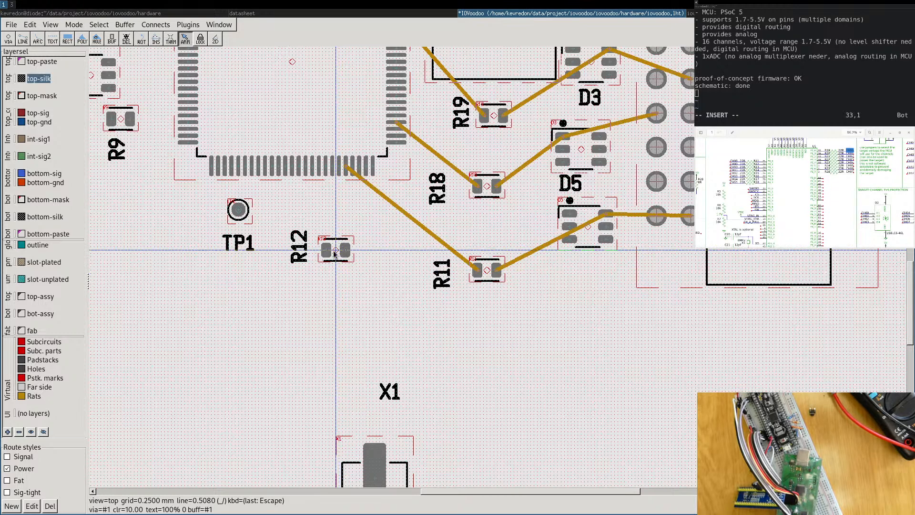
drag(441, 248, 486, 246)
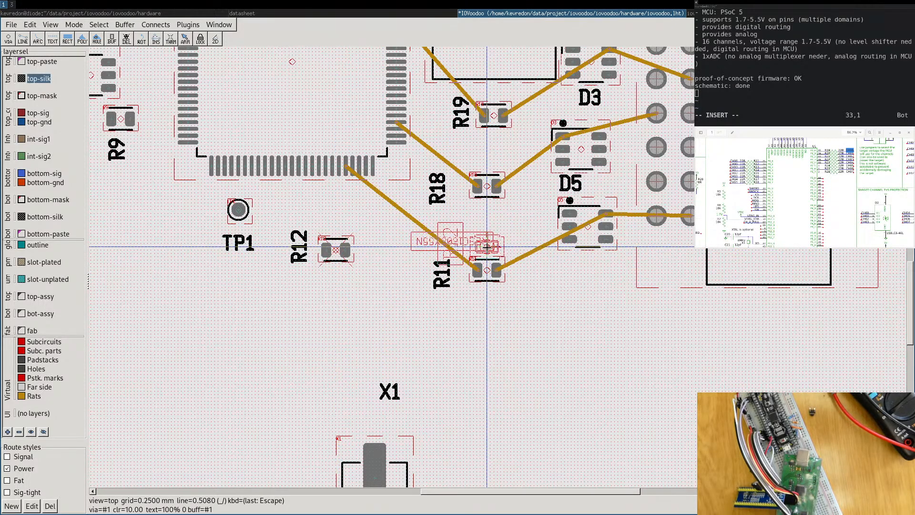
scroll(494, 256, up, 5)
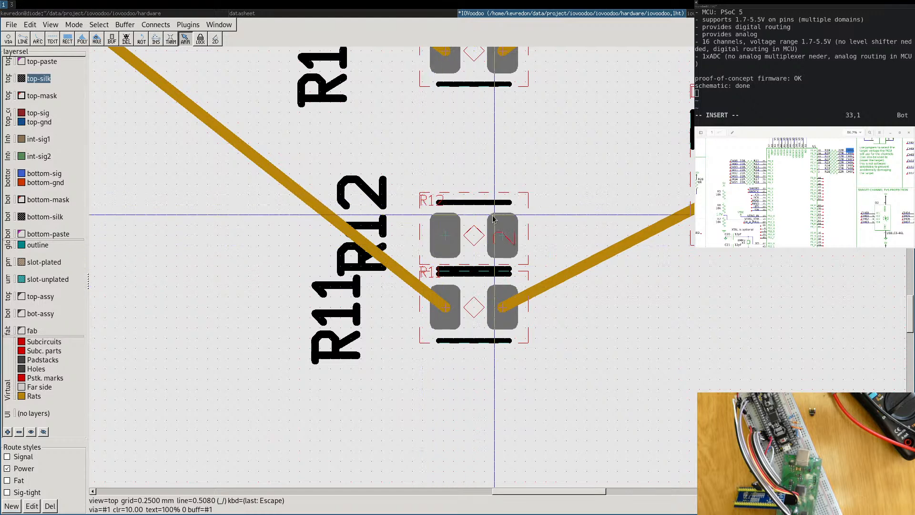
drag(473, 240, 472, 229)
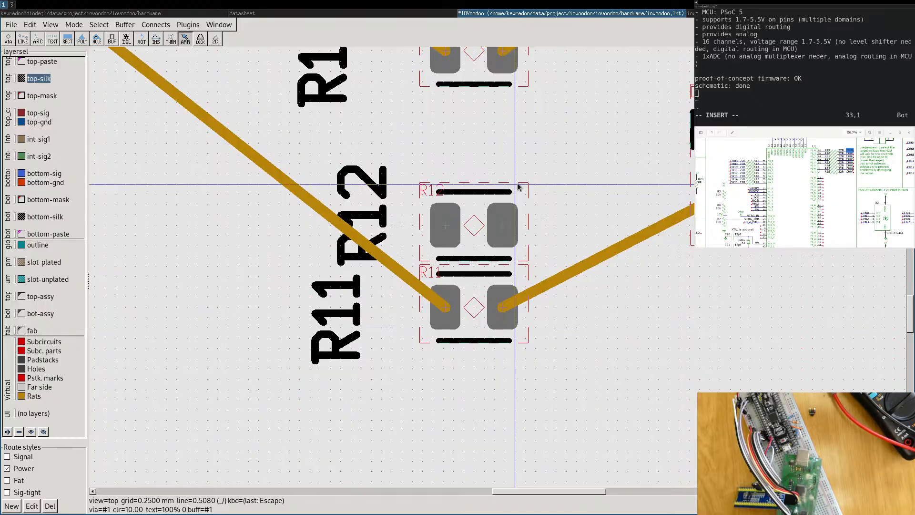
Bring R13 in from outside the board, rotate it horizontal and place it between R18 and R12.
right_drag(521, 184, 497, 247)
scroll(505, 225, down, 5)
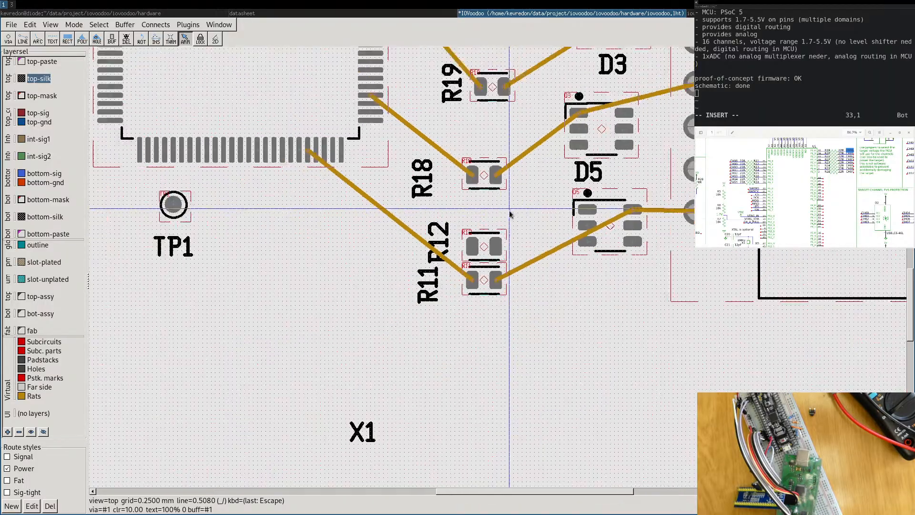
scroll(499, 231, down, 3)
right_drag(500, 231, 438, 276)
right_drag(664, 219, 511, 351)
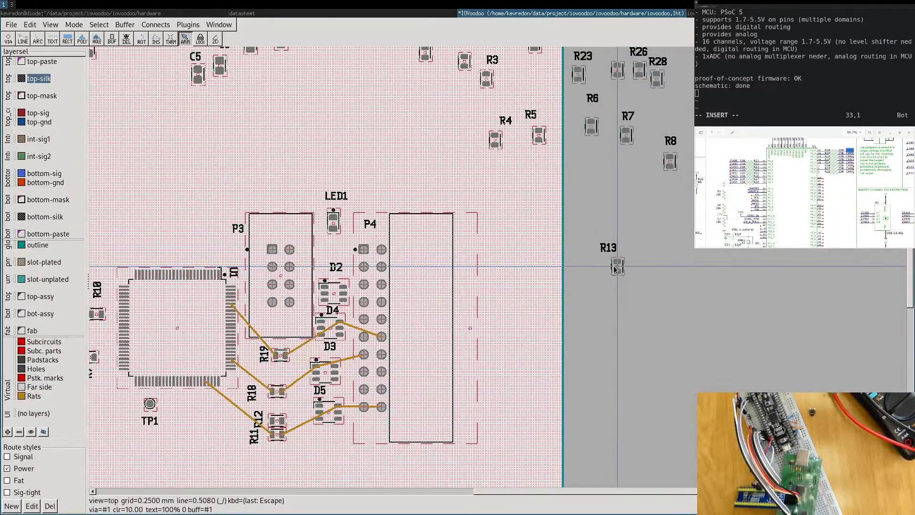
drag(614, 270, 307, 464)
right_drag(316, 465, 509, 317)
scroll(483, 290, up, 4)
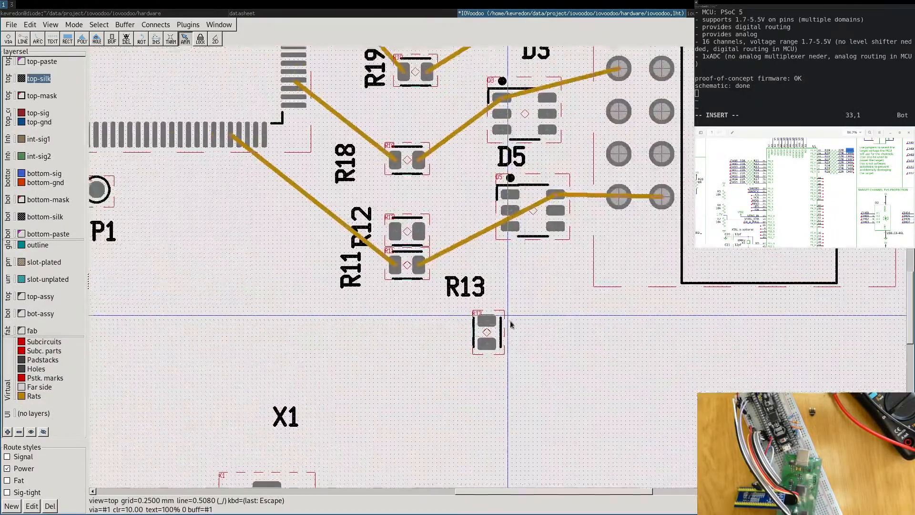
key(F9)
click(489, 333)
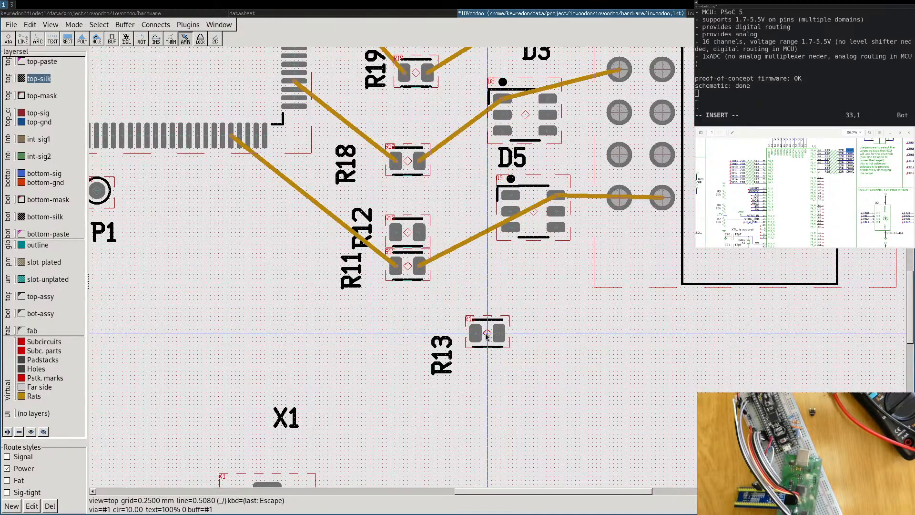
drag(487, 335, 407, 198)
Pull the overlapping R12 and R13 labels apart and rotate the R11, R12 and R13 labels to read horizontally.
right_drag(407, 332, 422, 388)
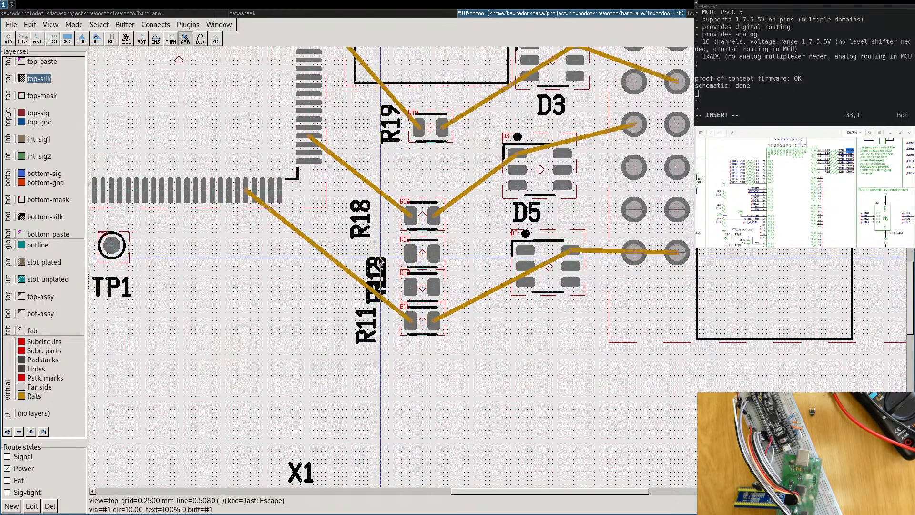
mouse_move(381, 264)
mouse_down()
mouse_move(341, 267)
mouse_move(338, 276)
mouse_move(379, 265)
mouse_move(381, 254)
mouse_up()
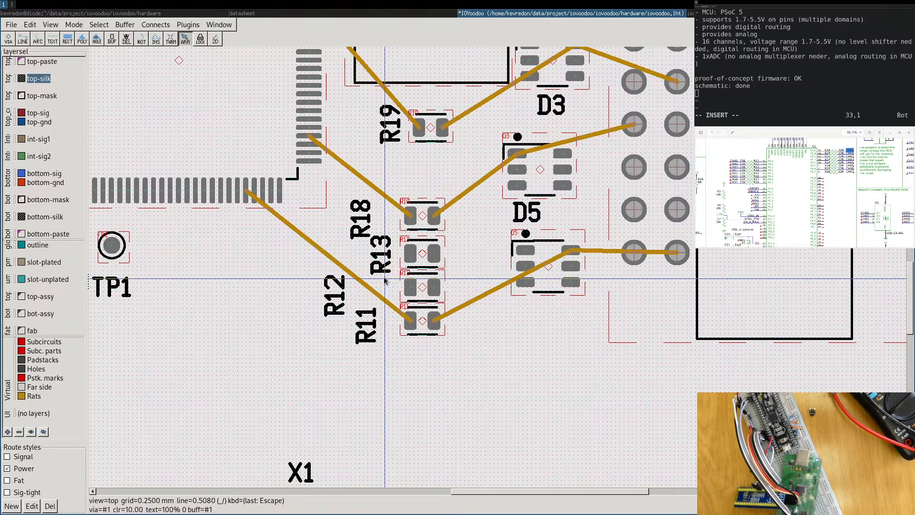
key(F9)
click(367, 324)
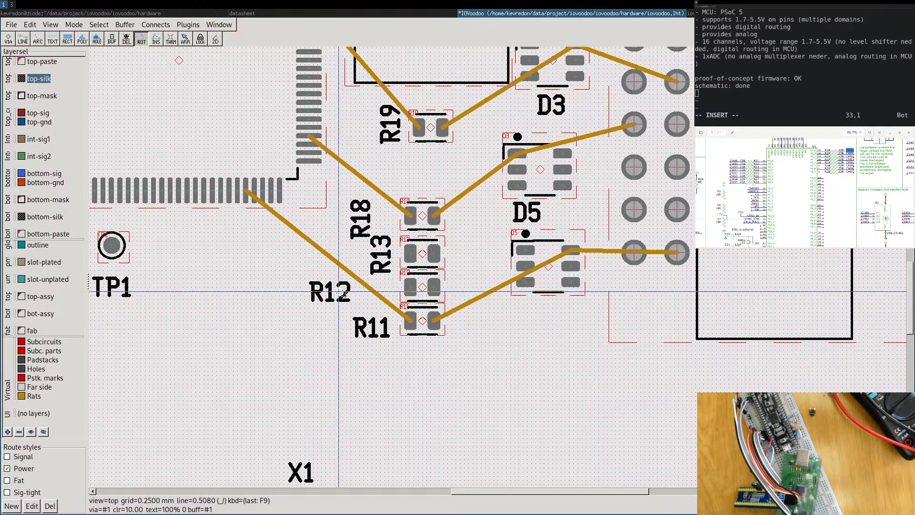
click(385, 261)
key(Escape)
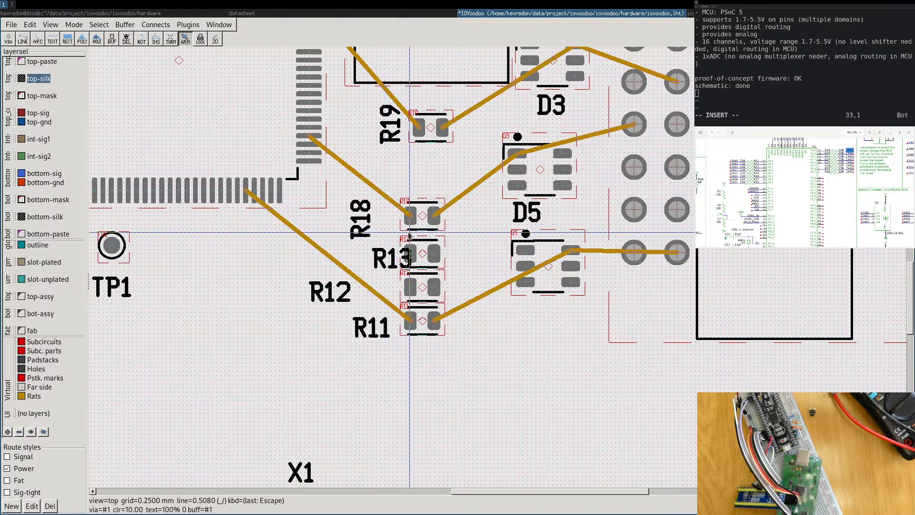
Move the R13 label clear of the resistor's pads, just beside its outline.
middle_drag(353, 295, 400, 333)
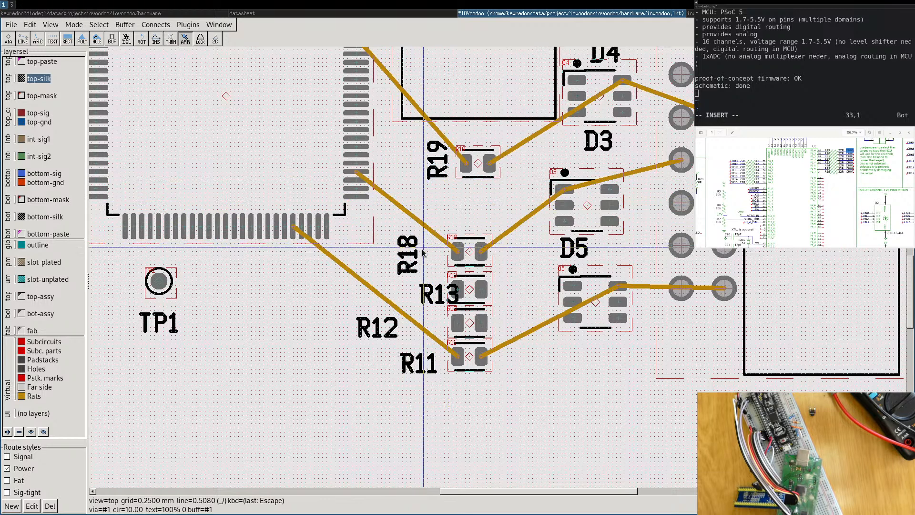
right_drag(409, 262, 343, 300)
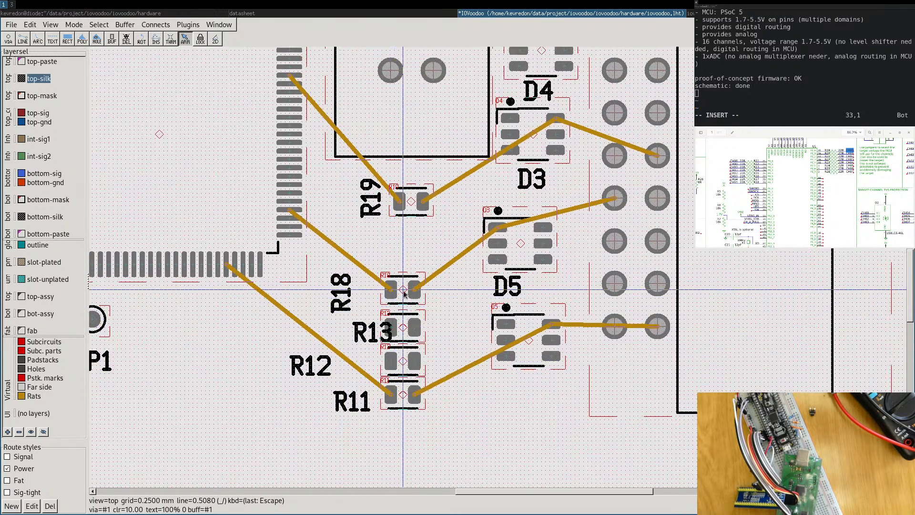
right_drag(305, 248, 350, 238)
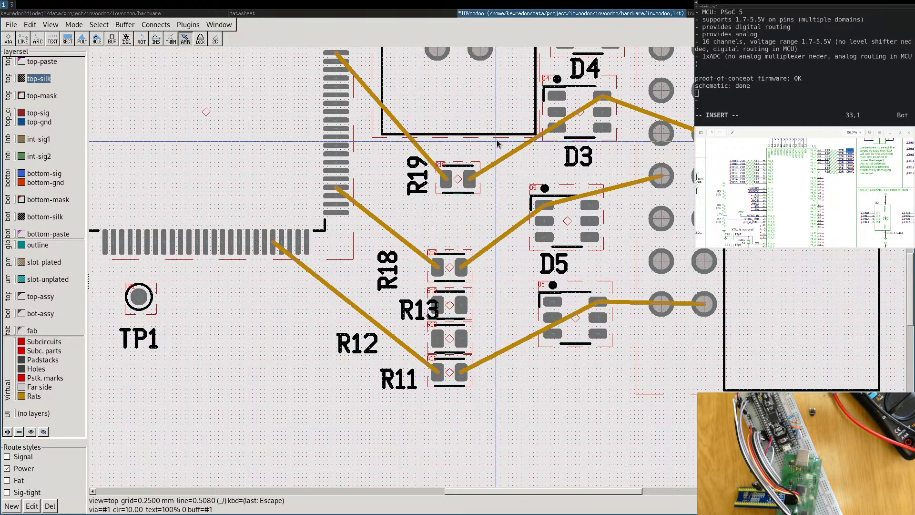
right_drag(440, 208, 500, 237)
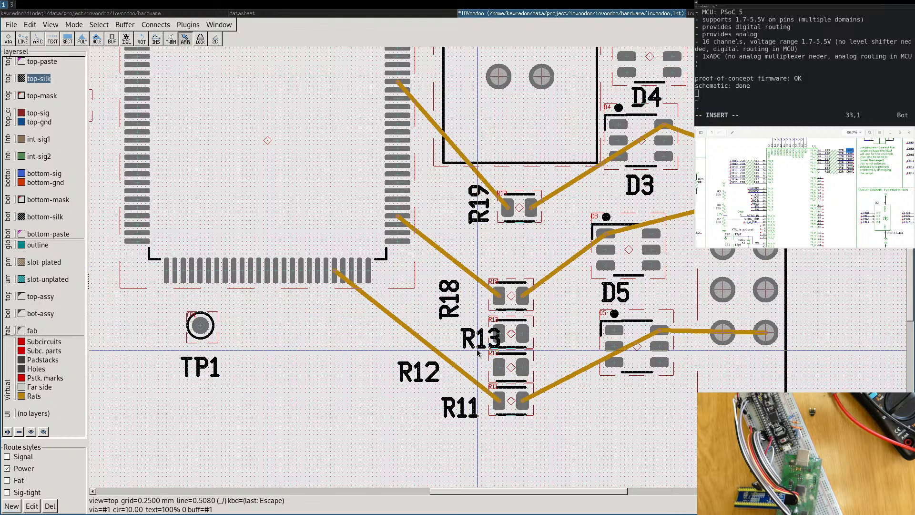
drag(477, 342, 452, 336)
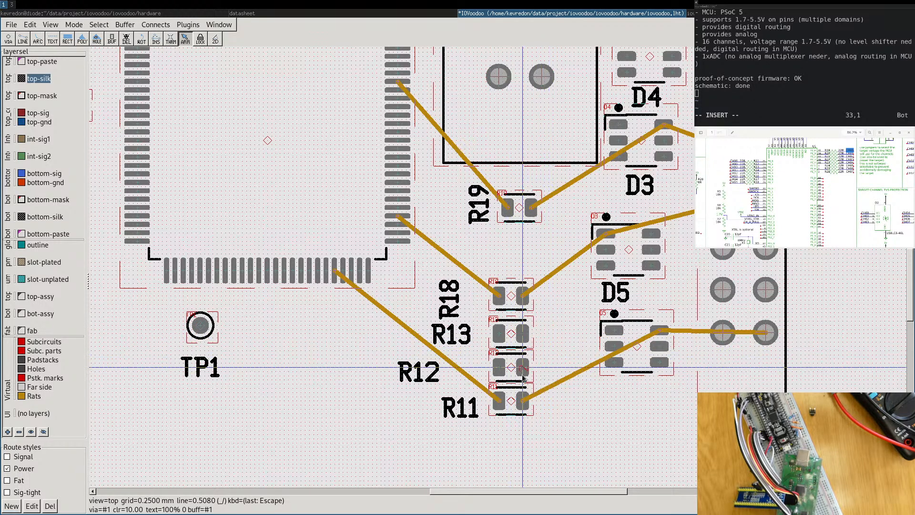
Place R12 immediately to the right of R11 with its label beyond the resistor, and level the R11 label with its part.
middle_drag(536, 368, 388, 290)
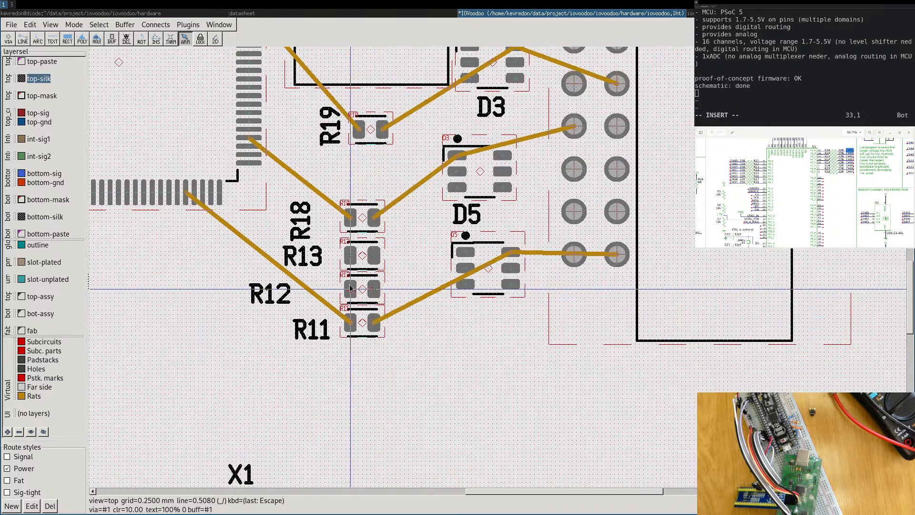
drag(269, 294, 455, 332)
drag(362, 292, 413, 324)
click(504, 367)
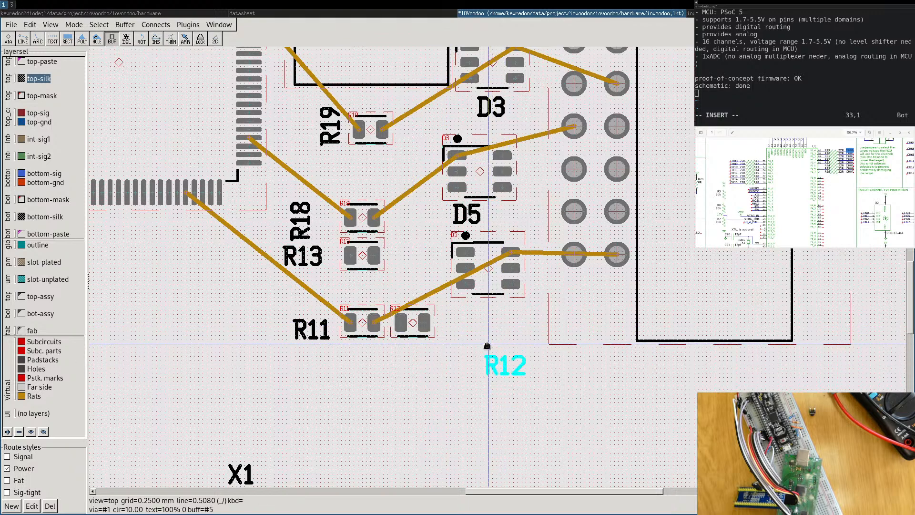
drag(505, 365, 459, 324)
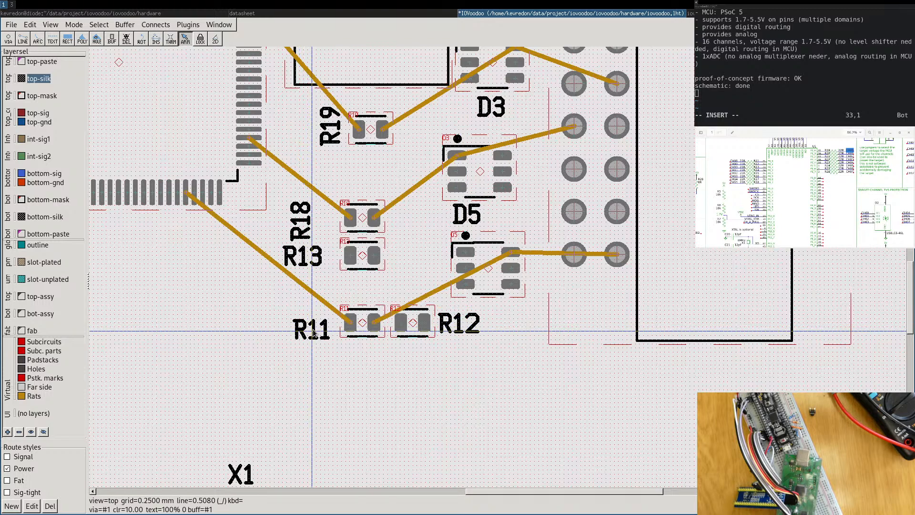
drag(311, 326, 312, 327)
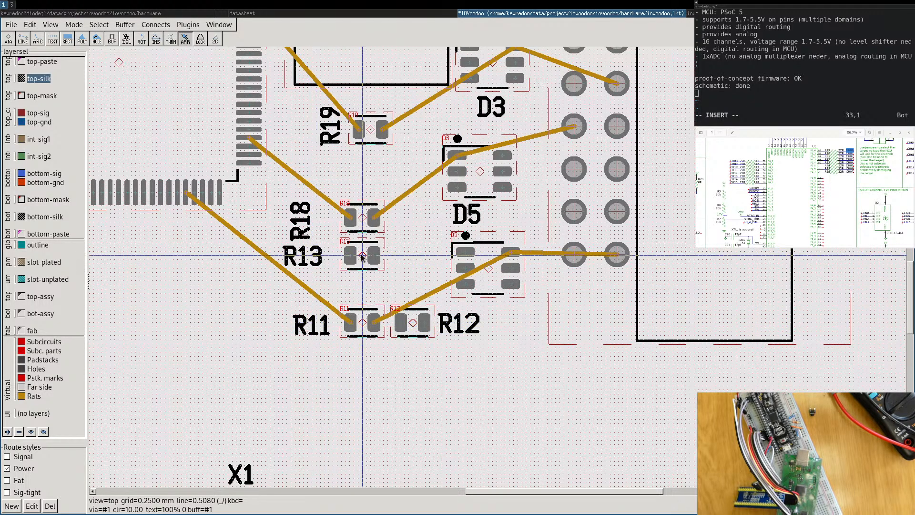
Move R13 with its label down so the resistor sits directly above R11 with their outlines almost touching.
drag(361, 266, 362, 285)
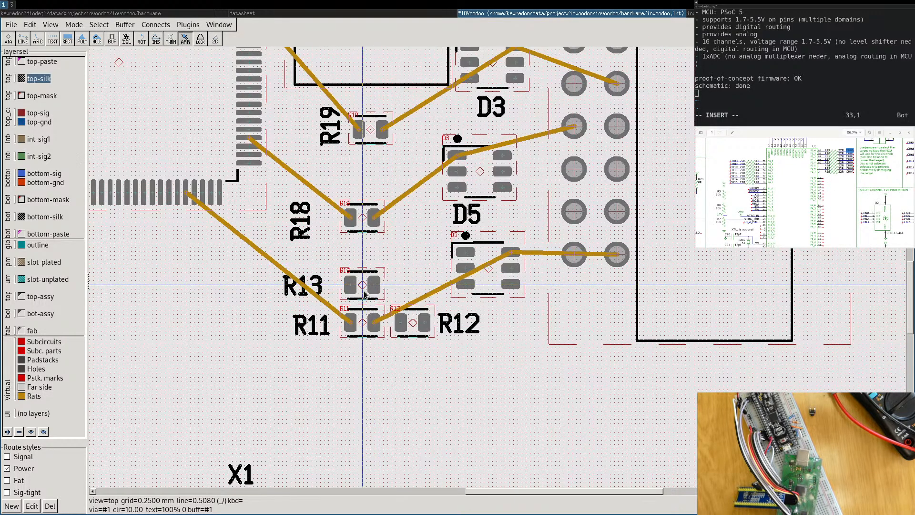
scroll(363, 294, up, 3)
drag(359, 277, 360, 284)
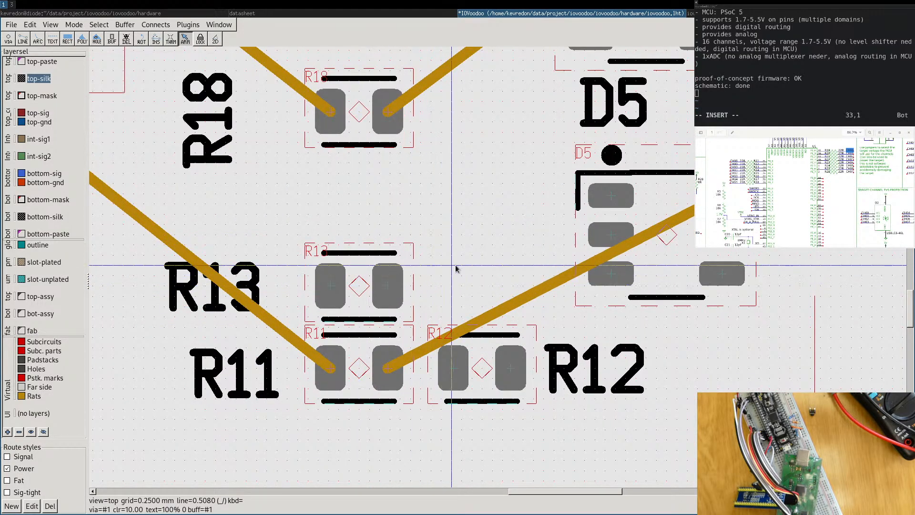
Bring R14 in from outside the board and set it just below the R11 and R12 row.
scroll(455, 269, down, 3)
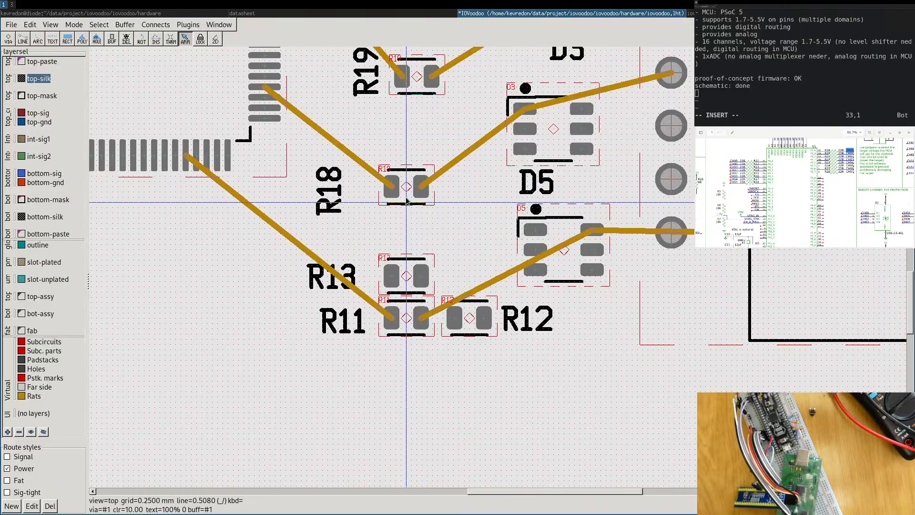
scroll(433, 211, down, 3)
right_drag(450, 211, 253, 267)
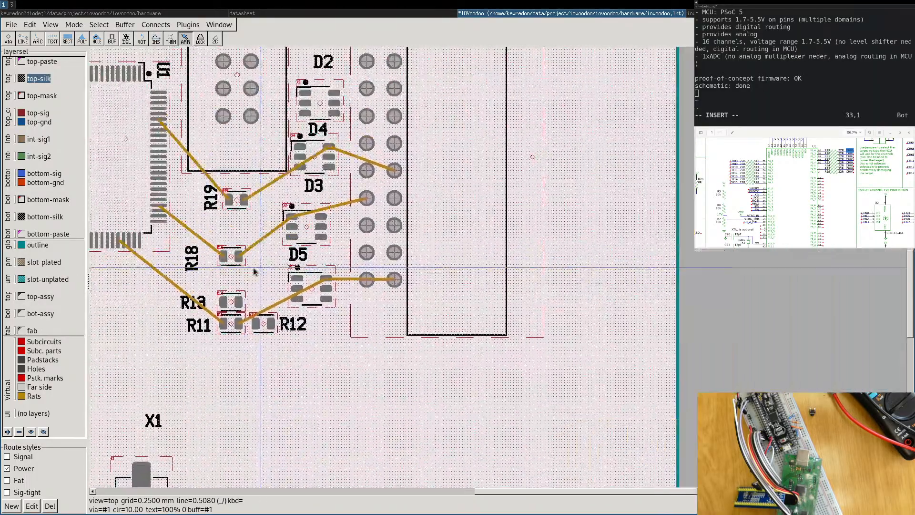
scroll(485, 203, down, 1)
scroll(511, 192, down, 1)
right_drag(587, 128, 548, 275)
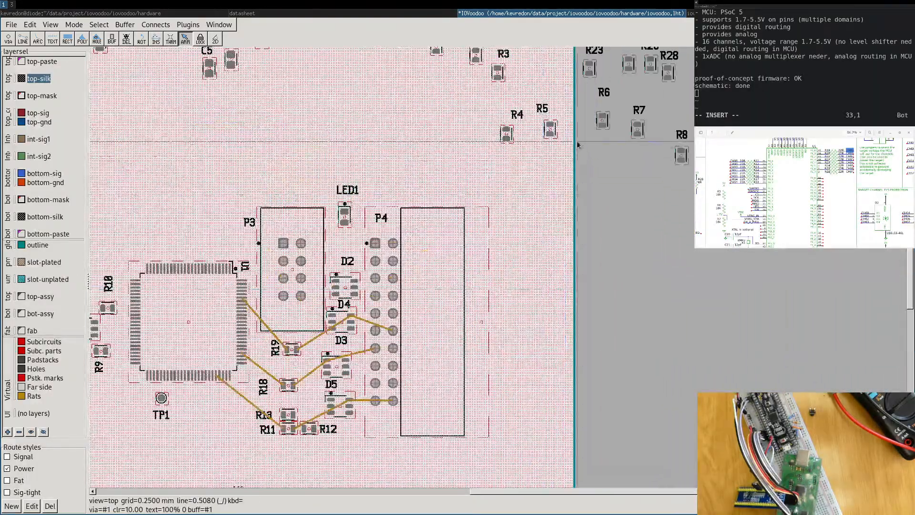
right_drag(577, 143, 518, 245)
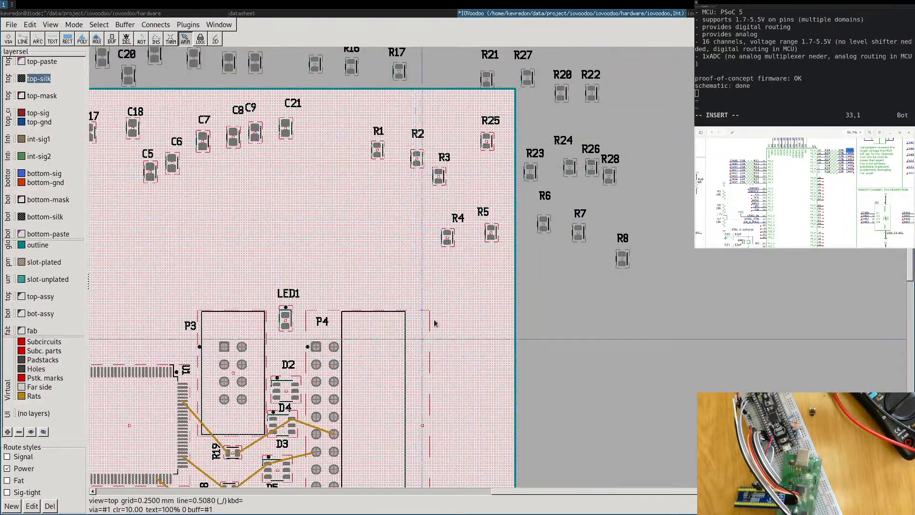
right_drag(433, 339, 527, 212)
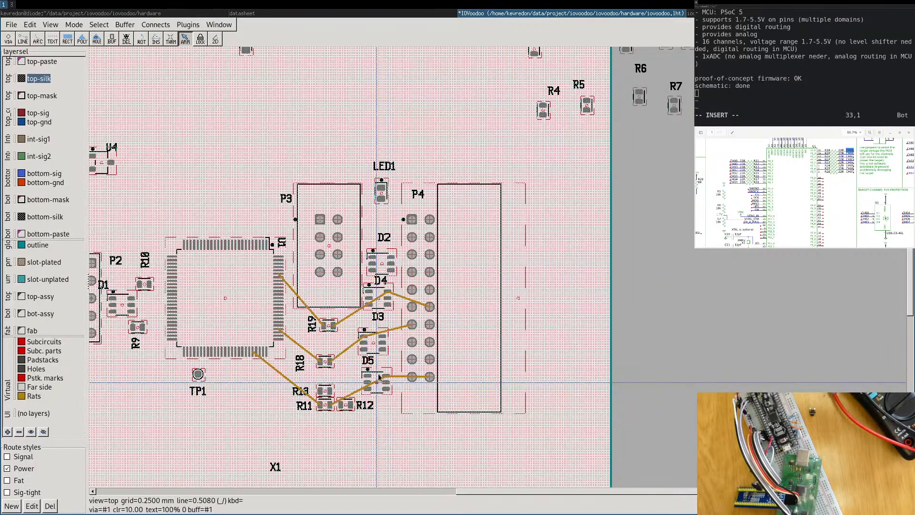
right_drag(595, 150, 450, 320)
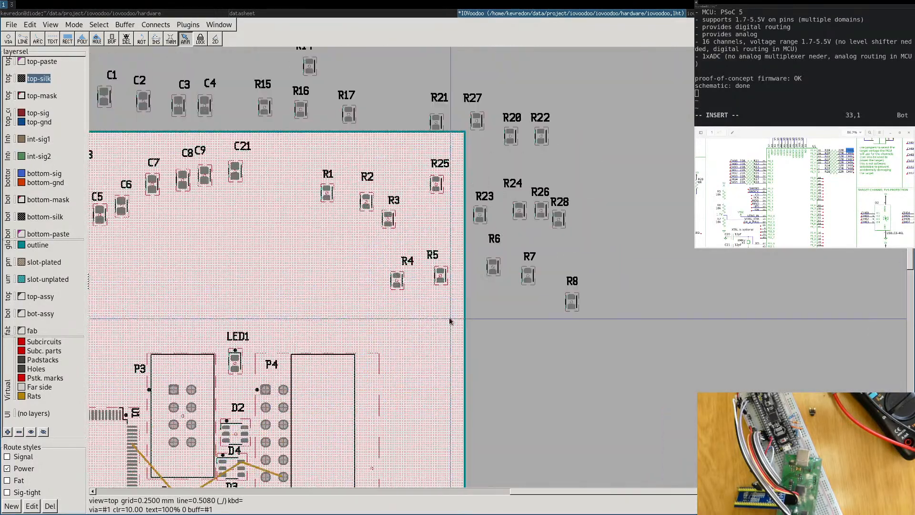
right_drag(294, 275, 487, 161)
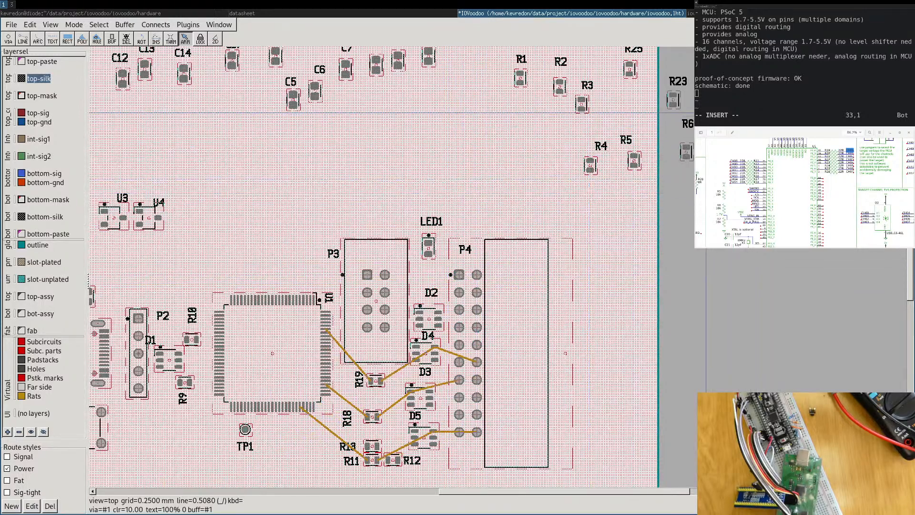
right_drag(706, 112, 649, 190)
scroll(648, 189, down, 1)
right_drag(570, 113, 566, 146)
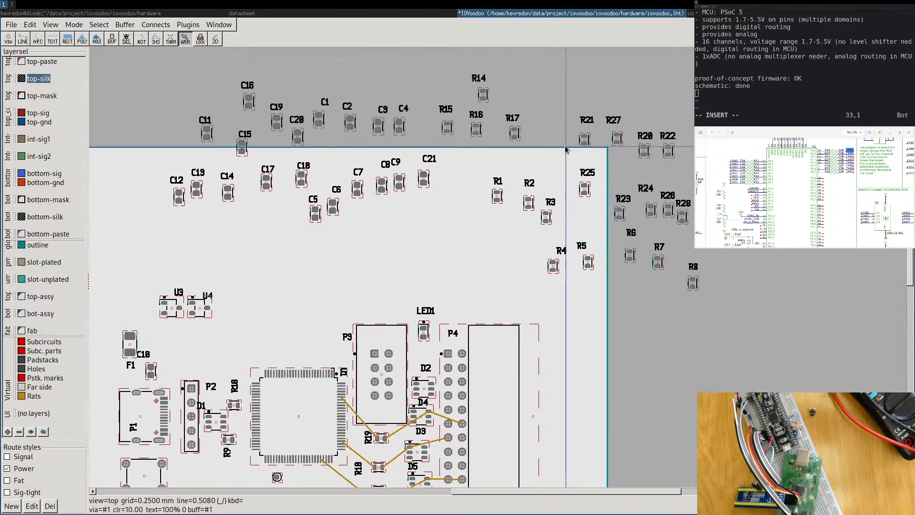
drag(483, 95, 570, 452)
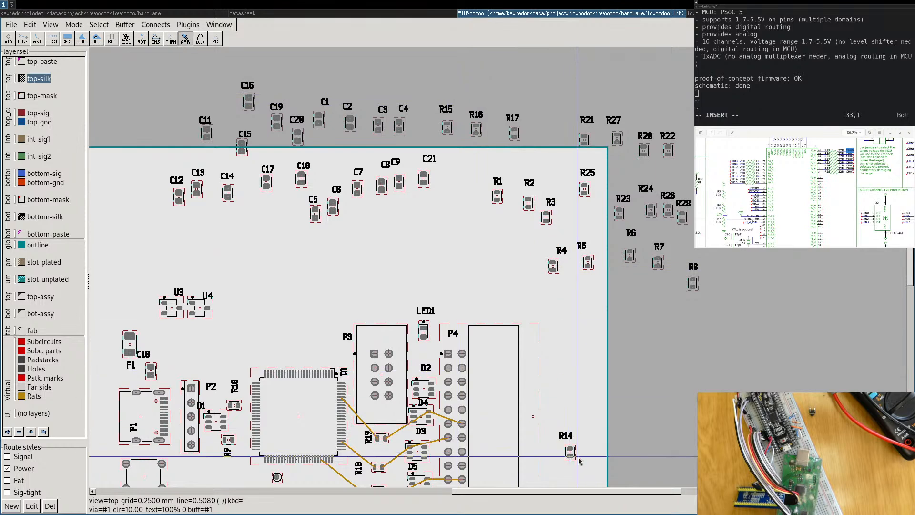
right_drag(588, 464, 614, 260)
drag(596, 248, 433, 329)
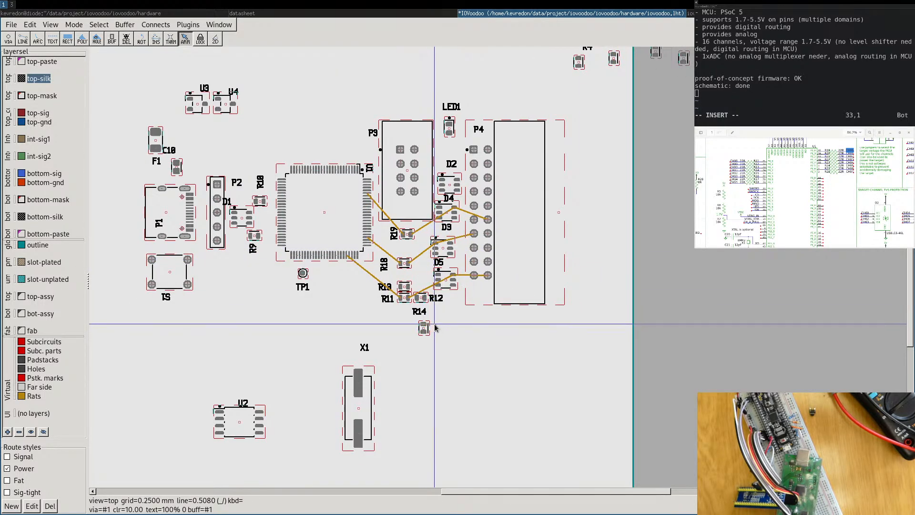
Rotate R14 horizontal and move its label to the right of the resistor.
key(F9)
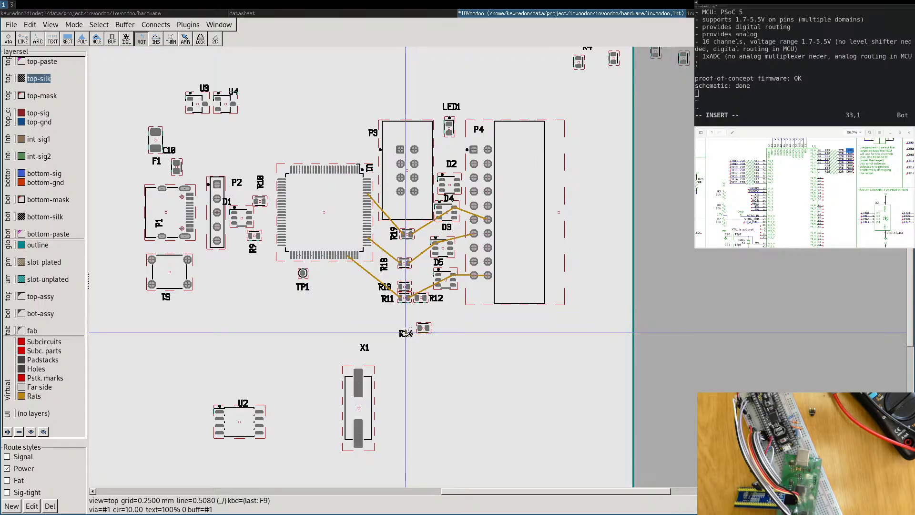
drag(406, 333, 446, 328)
scroll(424, 327, up, 3)
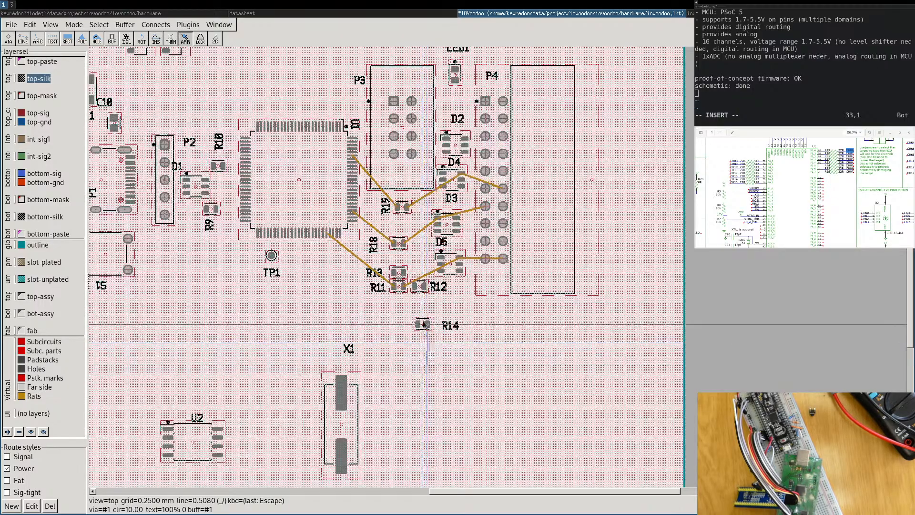
Place R14 directly above R12, beside R13, and shift diode D5 up and outward so the R14 label fits beside its resistor.
scroll(424, 324, up, 4)
scroll(424, 325, down, 2)
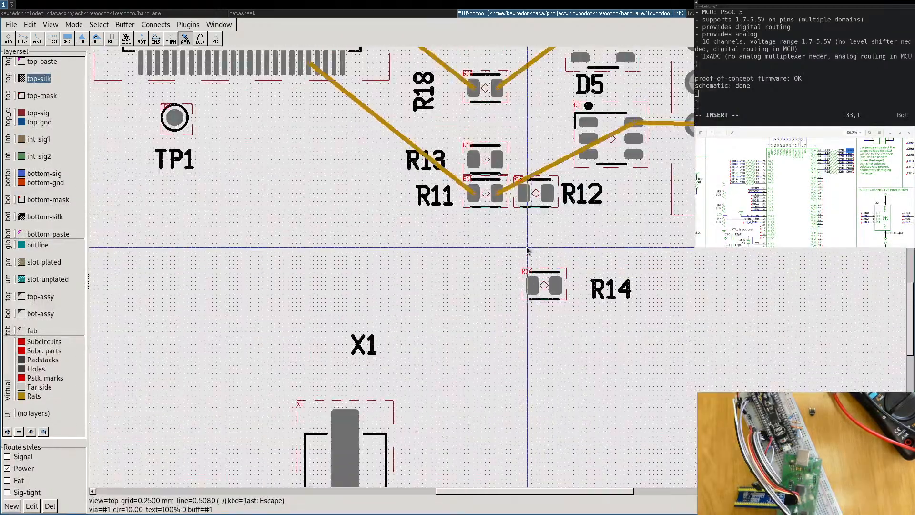
drag(502, 369, 490, 244)
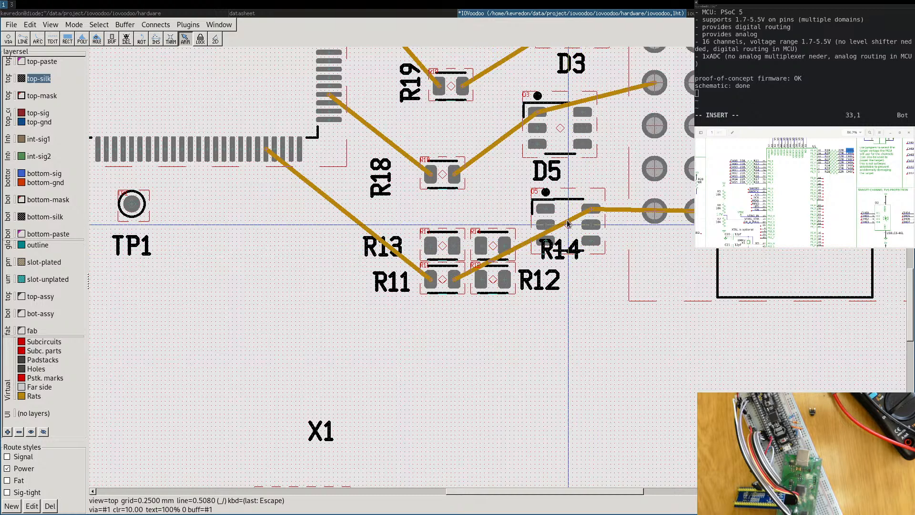
drag(566, 250, 586, 213)
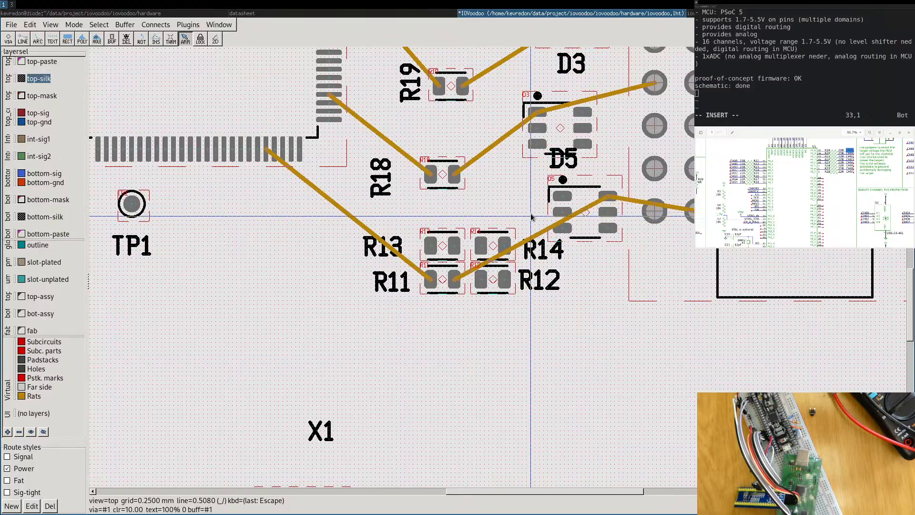
Bring R15 in from outside the board and set it below the R11 to R14 resistor block.
scroll(531, 215, down, 2)
middle_drag(515, 215, 471, 292)
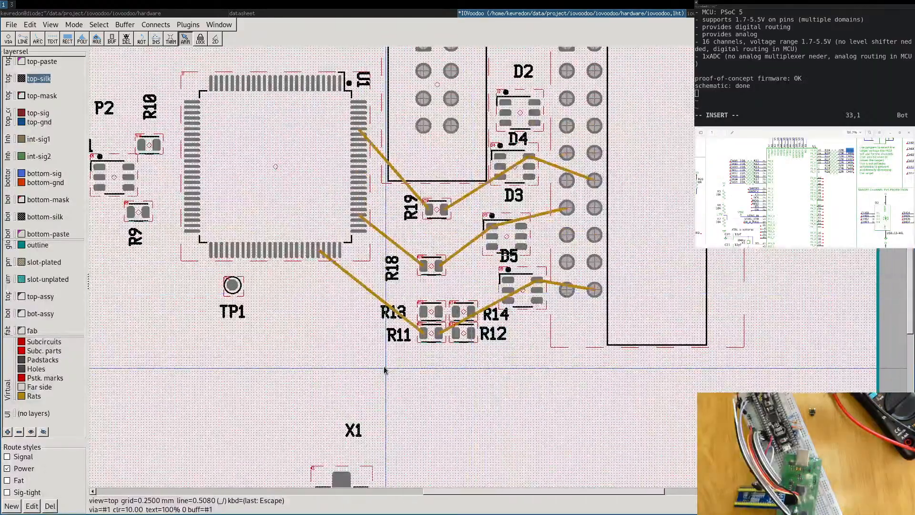
middle_drag(452, 382, 358, 430)
scroll(572, 244, down, 3)
middle_drag(602, 165, 449, 327)
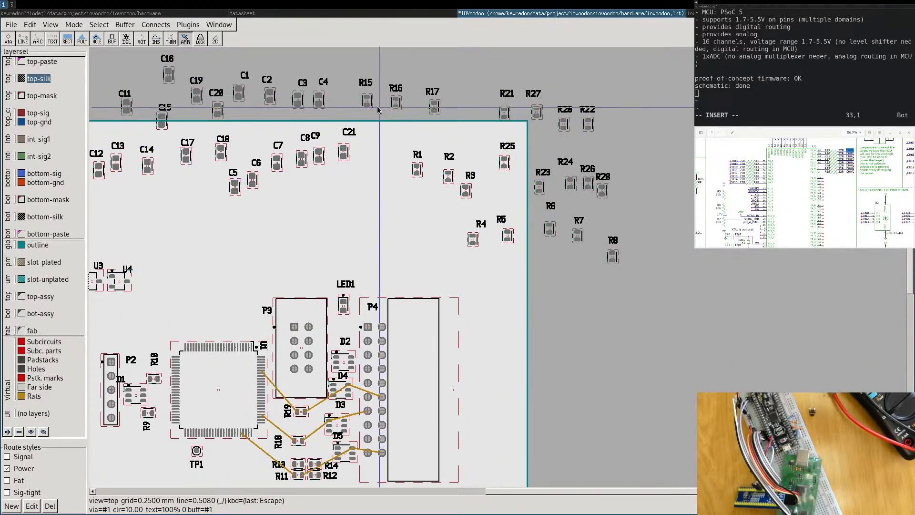
drag(368, 102, 314, 262)
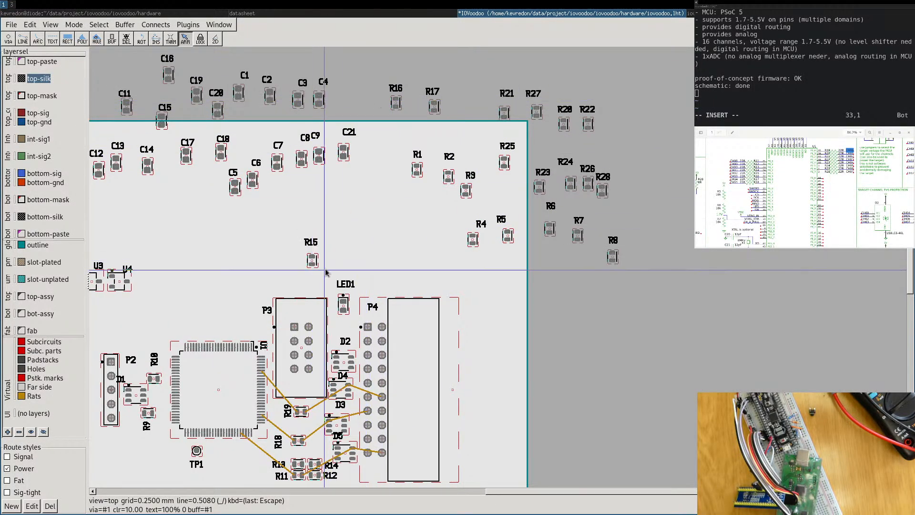
middle_drag(327, 269, 442, 125)
drag(428, 117, 421, 382)
scroll(418, 379, up, 5)
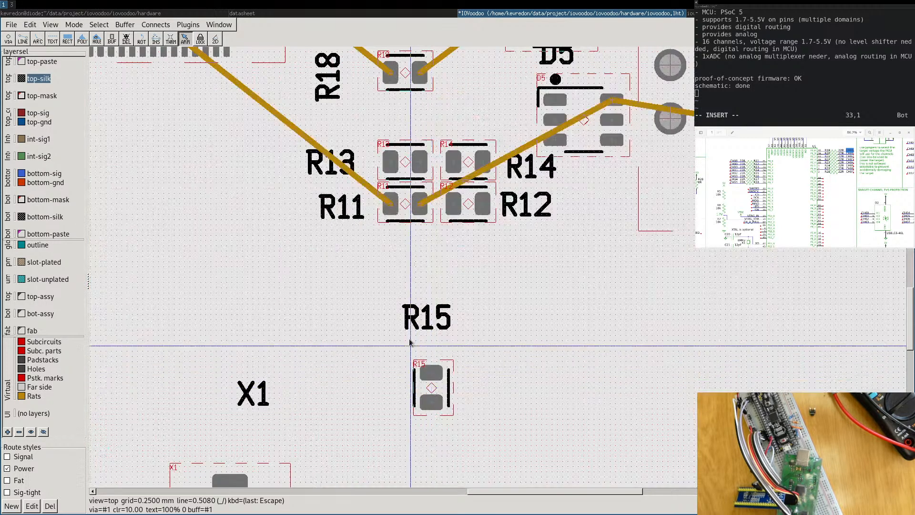
Rotate R15 so the resistor lies horizontally like the others in the block.
key(F9)
click(423, 316)
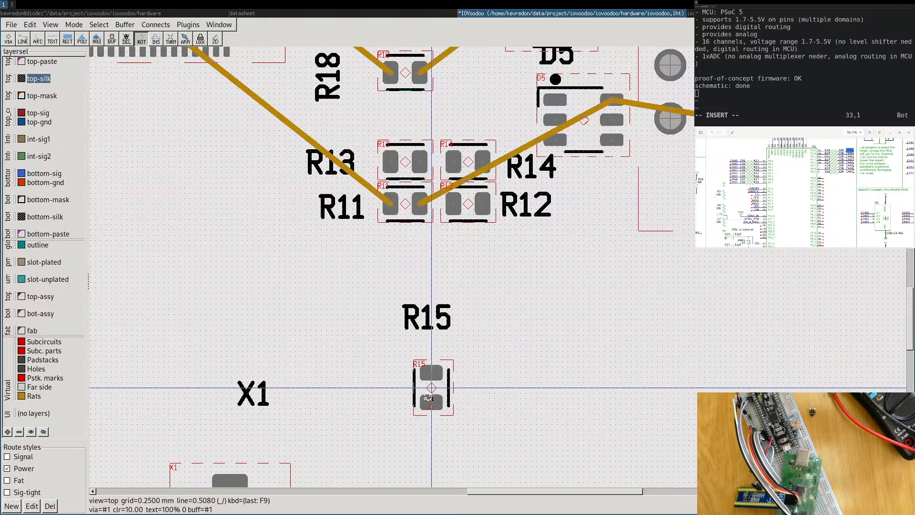
click(435, 387)
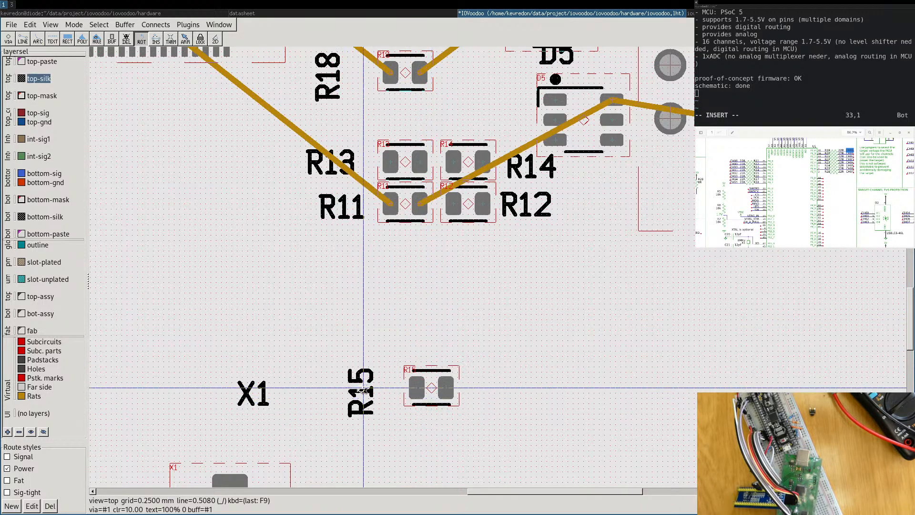
Place R15 directly above R13 with its label reading horizontally beside it, and shift R18 up to widen the gap.
drag(433, 391, 409, 119)
scroll(394, 228, down, 3)
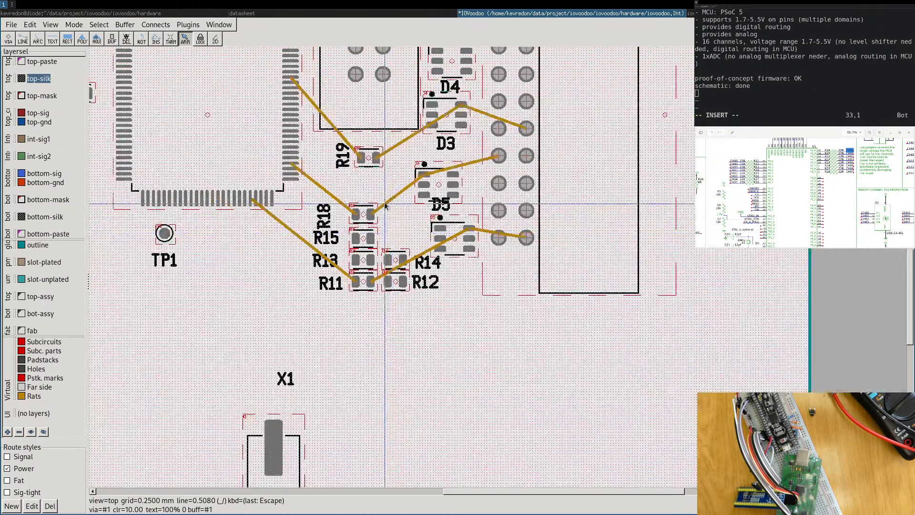
mouse_move(363, 214)
mouse_down()
mouse_move(400, 201)
mouse_move(363, 212)
mouse_move(363, 201)
mouse_up()
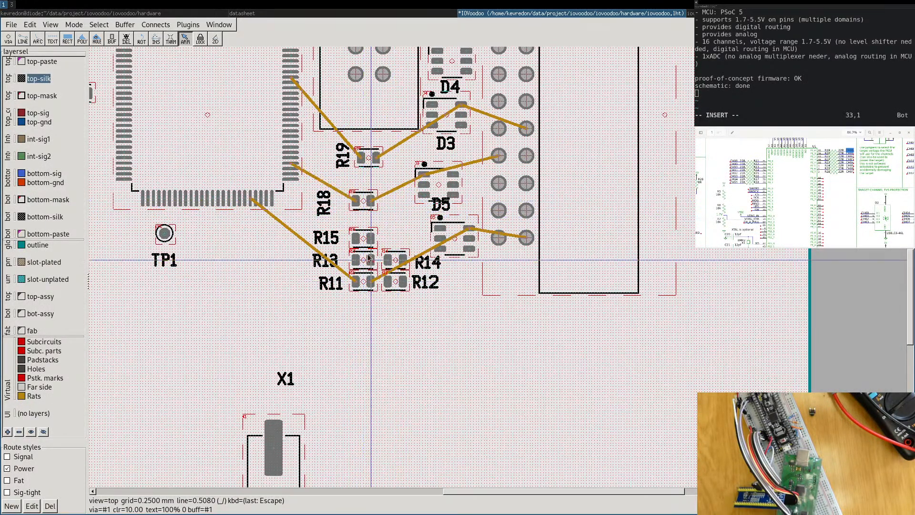
Bring R16 in from outside the board and set it to the right of connector P4.
scroll(406, 213, down, 2)
middle_drag(404, 216, 299, 338)
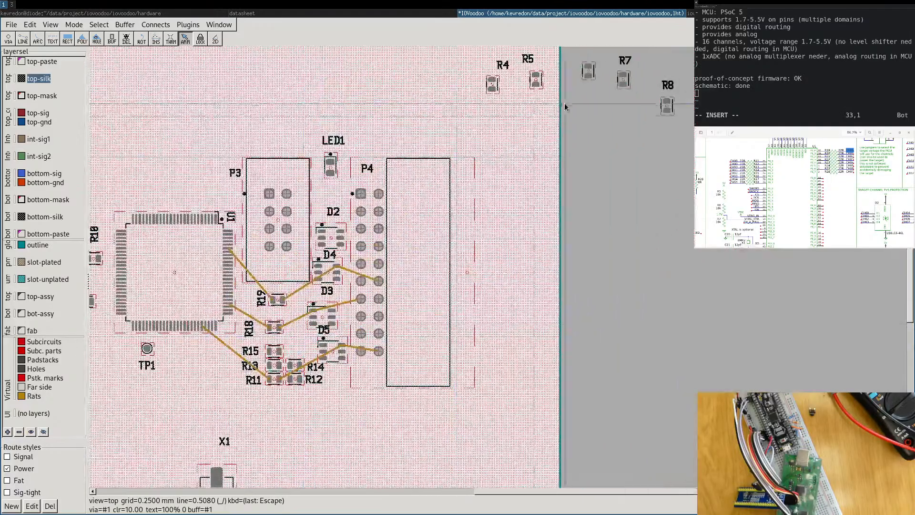
middle_drag(566, 95, 660, 331)
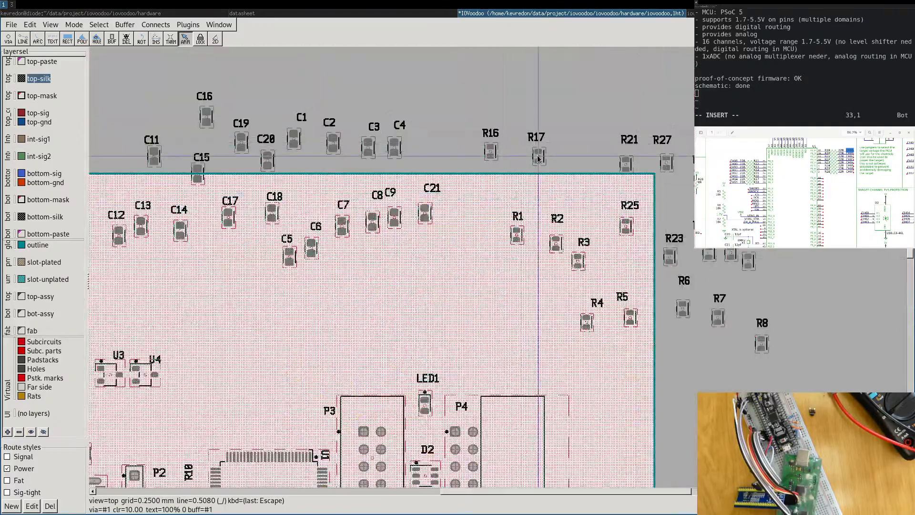
drag(494, 155, 586, 420)
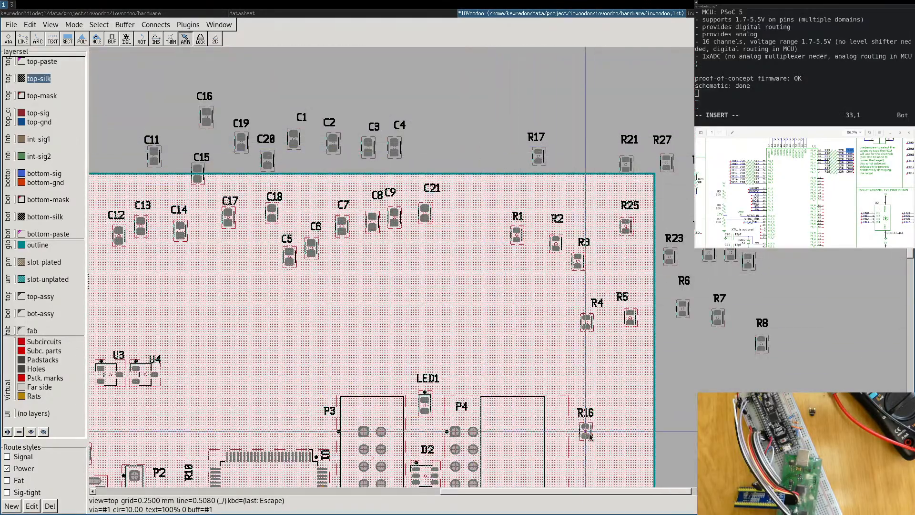
Rotate R16 horizontal and turn its label to read upright.
scroll(543, 353, down, 5)
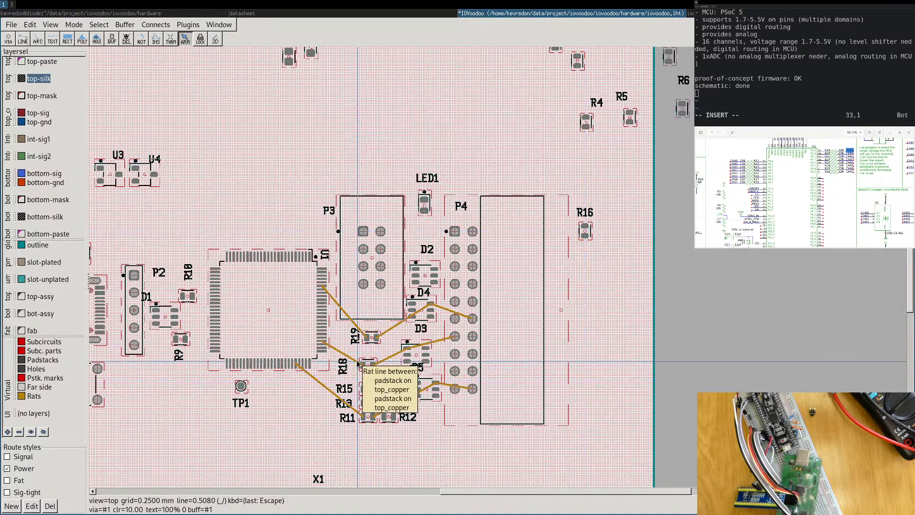
key(F9)
click(585, 231)
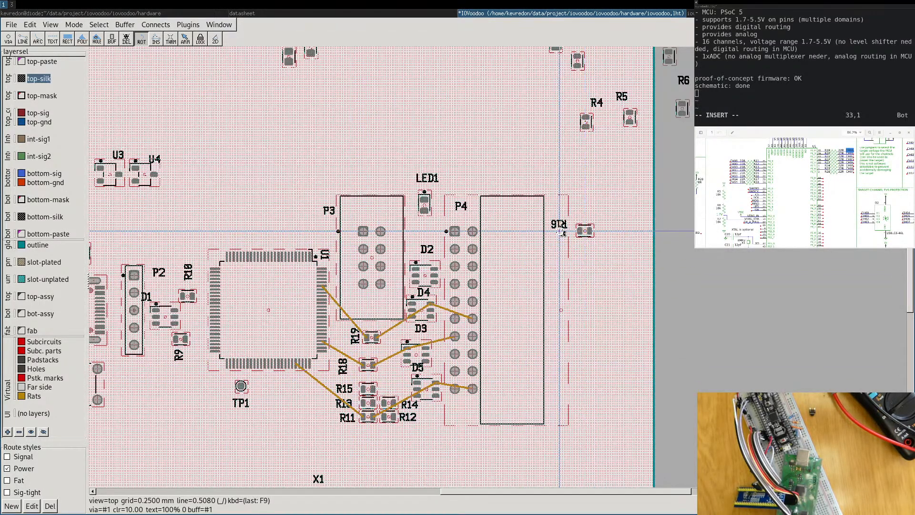
key(Escape)
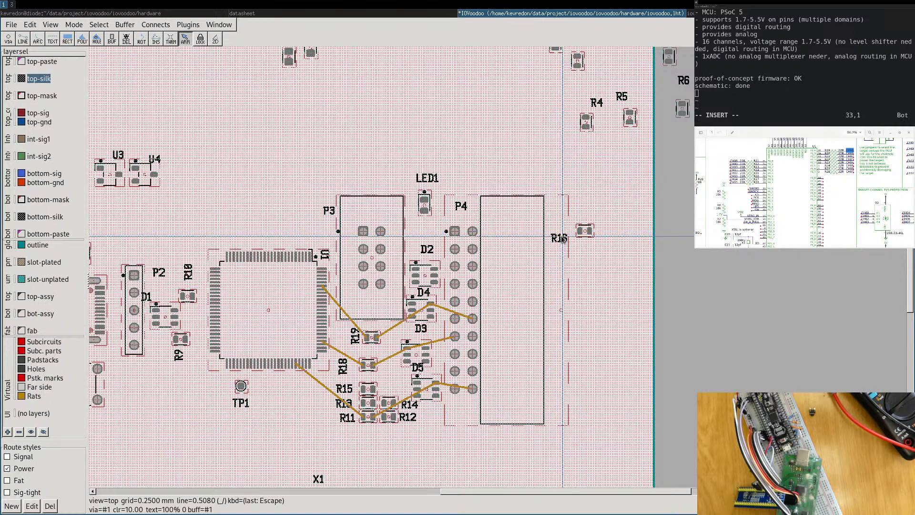
Place R16 directly above R14, to the right of R15, in the resistor block.
mouse_move(563, 238)
mouse_down()
mouse_move(593, 234)
mouse_move(443, 362)
mouse_move(389, 389)
mouse_up()
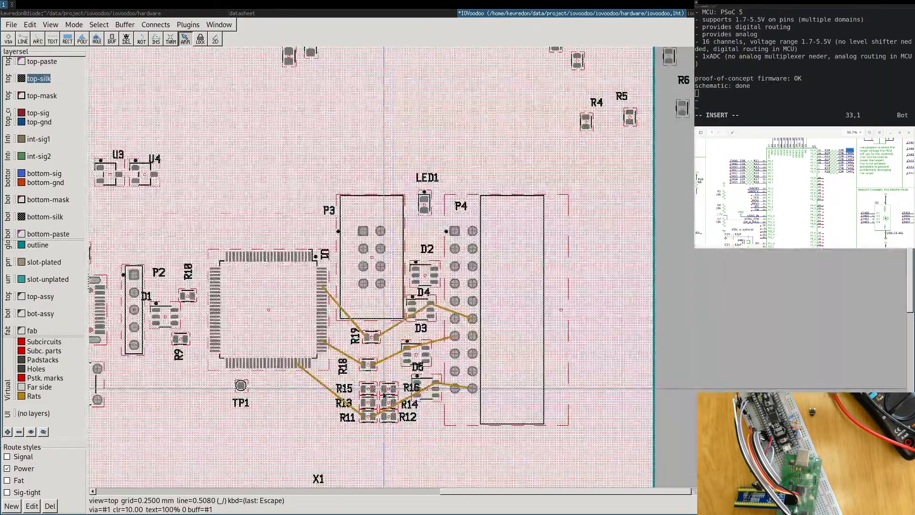
scroll(392, 388, up, 5)
scroll(398, 388, down, 5)
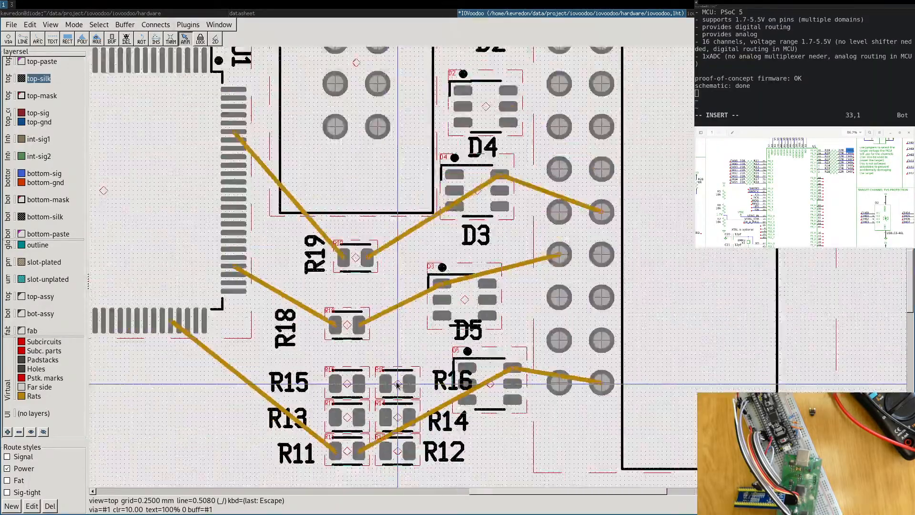
Bring R17 in from outside the board to the right of connector P4, with the resistor horizontal and its label reading upright.
shift+scroll(428, 320, up, 6)
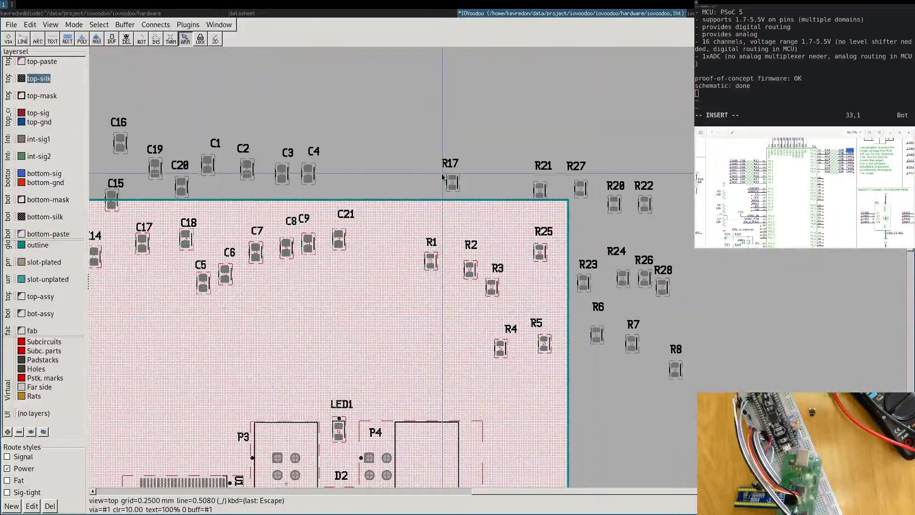
drag(451, 184, 499, 466)
middle_drag(512, 468, 514, 247)
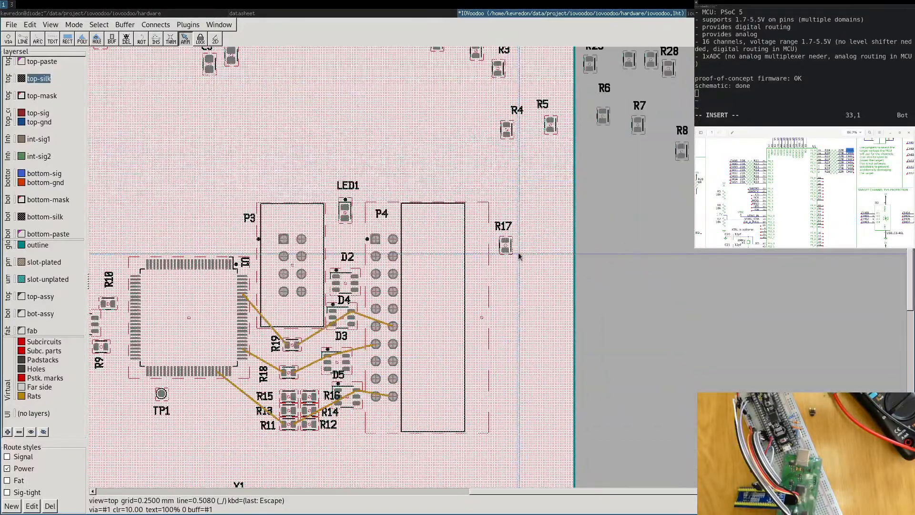
key(F9)
key(Escape)
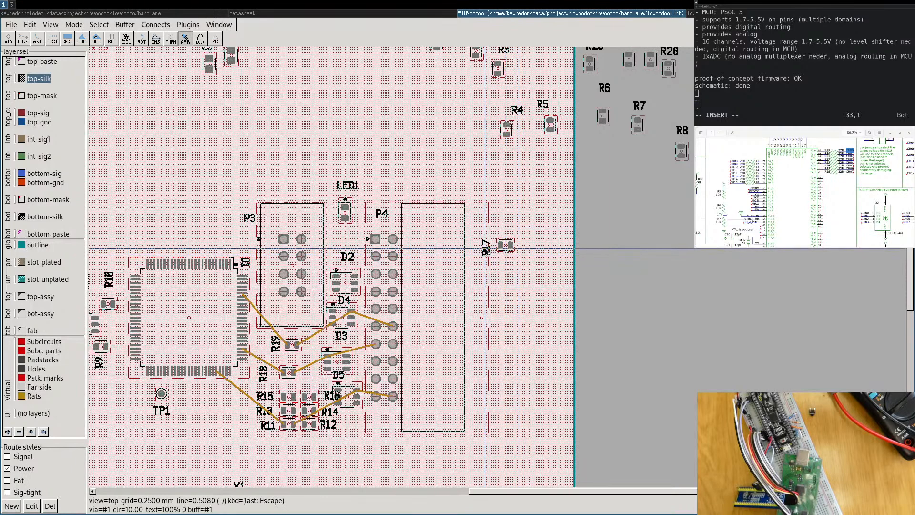
key(Escape)
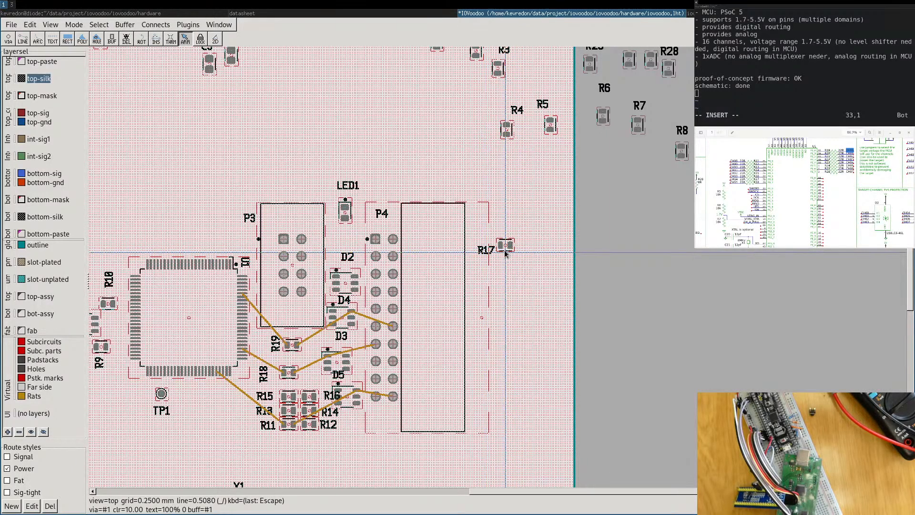
Place R17 directly above R15 in the left column and line its label up beside it, above the R15 label.
drag(505, 245, 288, 384)
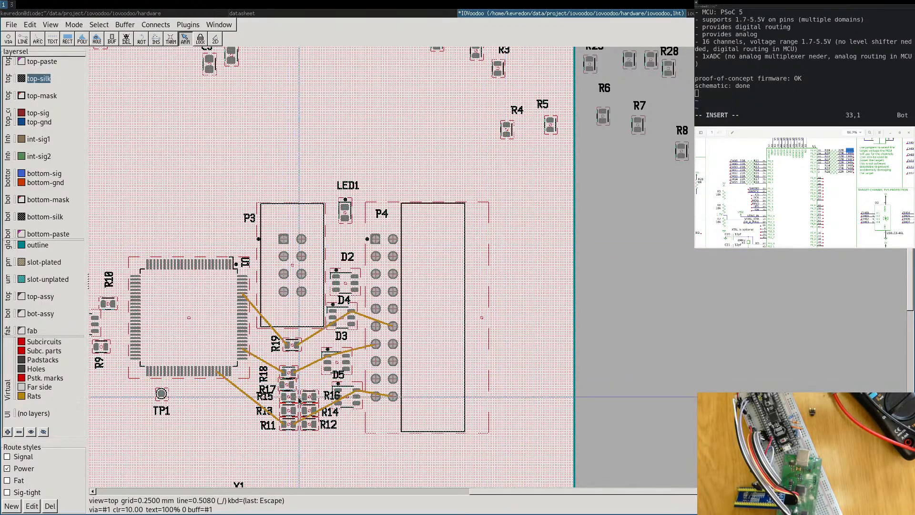
scroll(298, 392, up, 5)
scroll(299, 392, up, 1)
drag(253, 355, 259, 355)
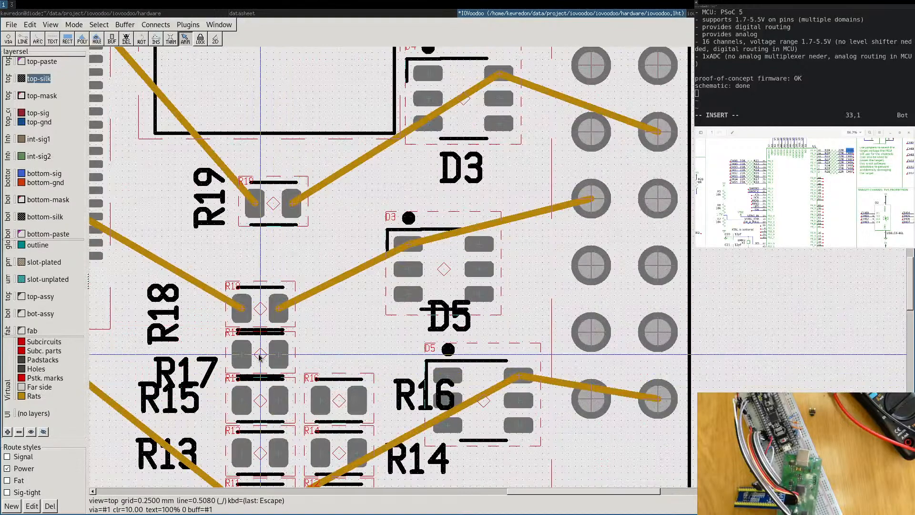
drag(193, 367, 170, 356)
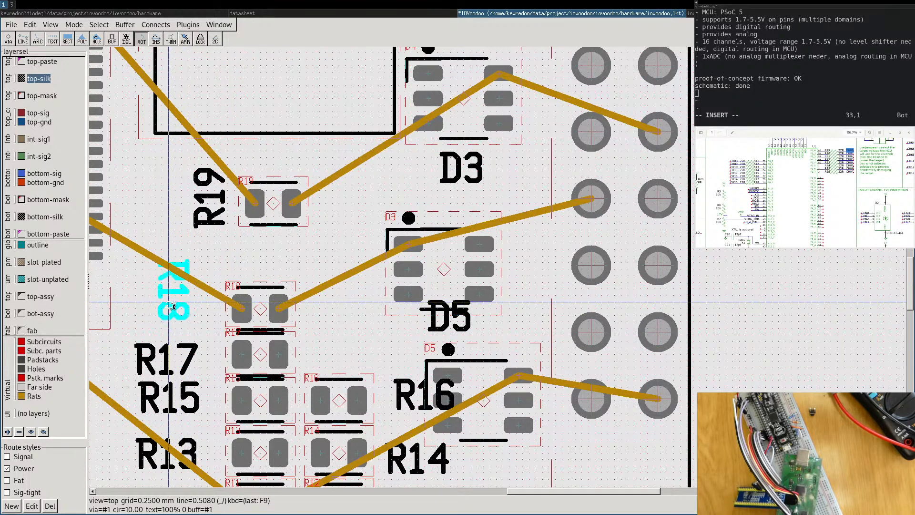
Place R18 to the right of R17, above R16, with its label reading horizontally on the resistor's right side.
drag(261, 311, 337, 355)
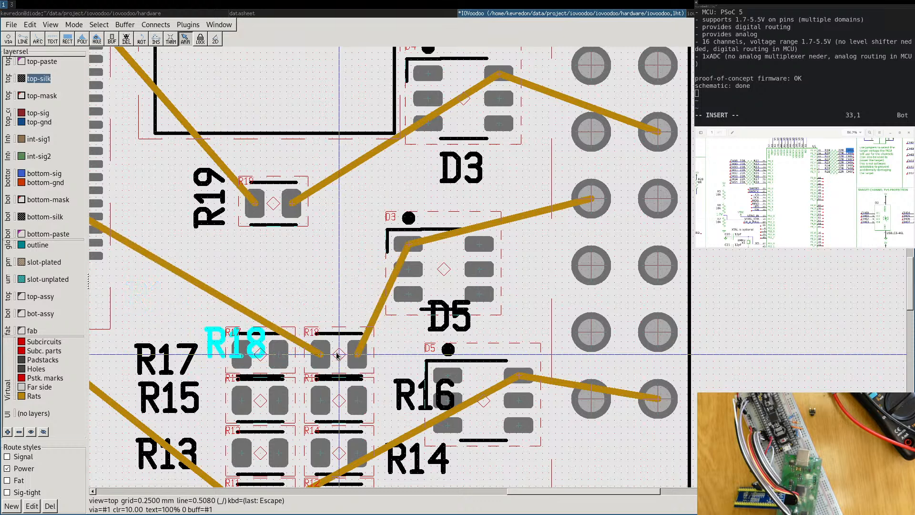
click(167, 328)
drag(214, 341, 378, 349)
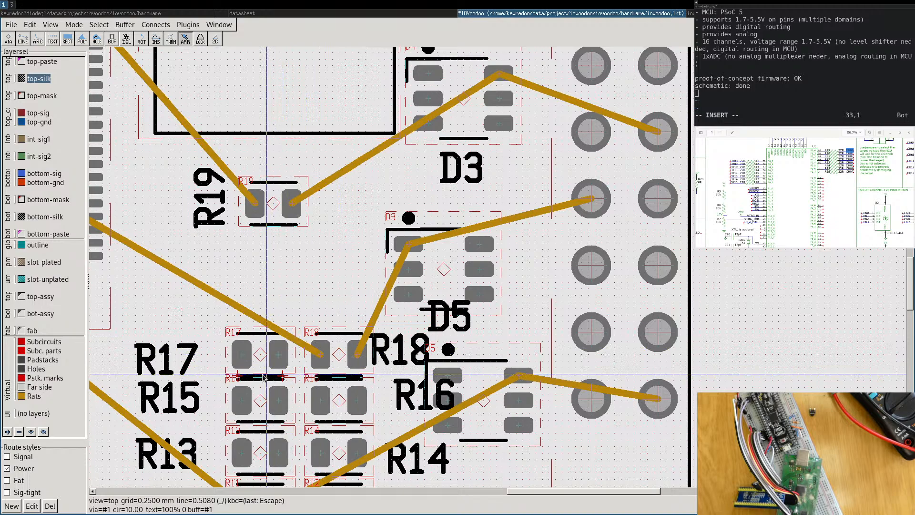
Shift R17 and R18 slightly up so their row is spaced from R15 and R16 like the other rows.
scroll(268, 376, up, 1)
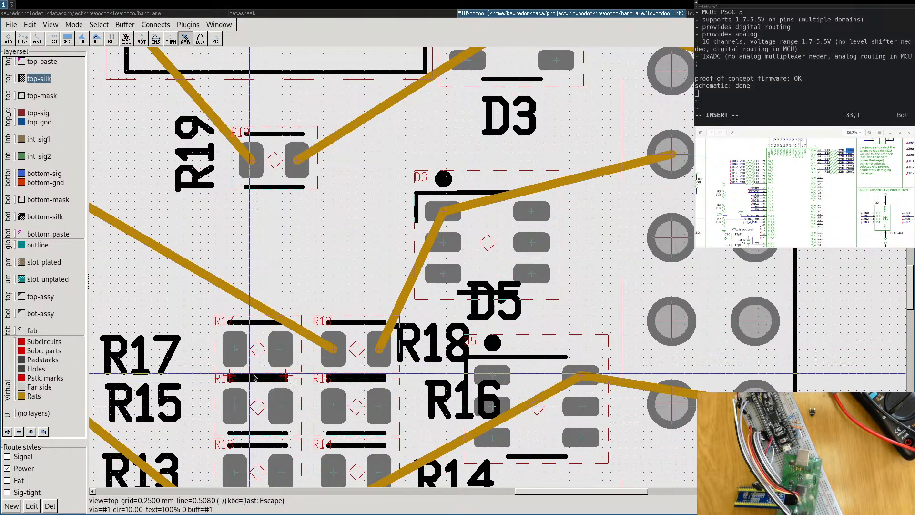
scroll(253, 379, down, 3)
middle_drag(260, 377, 375, 318)
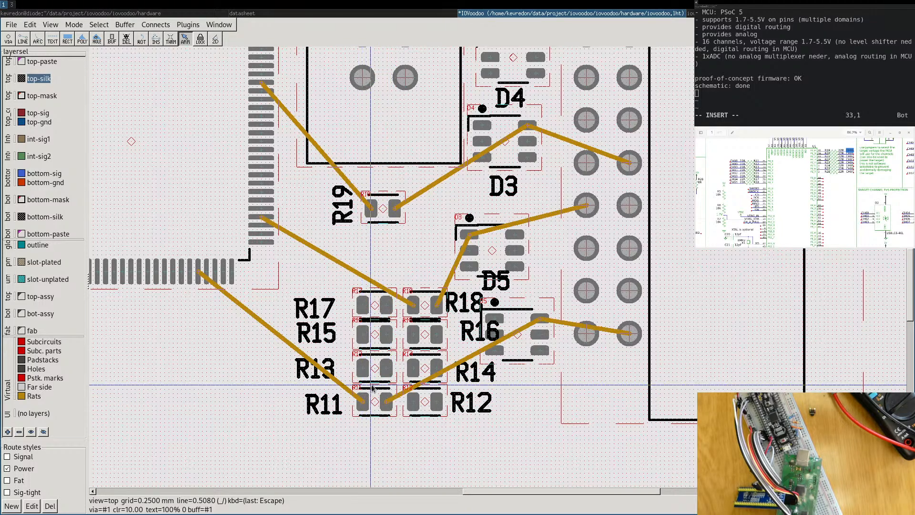
scroll(377, 387, up, 3)
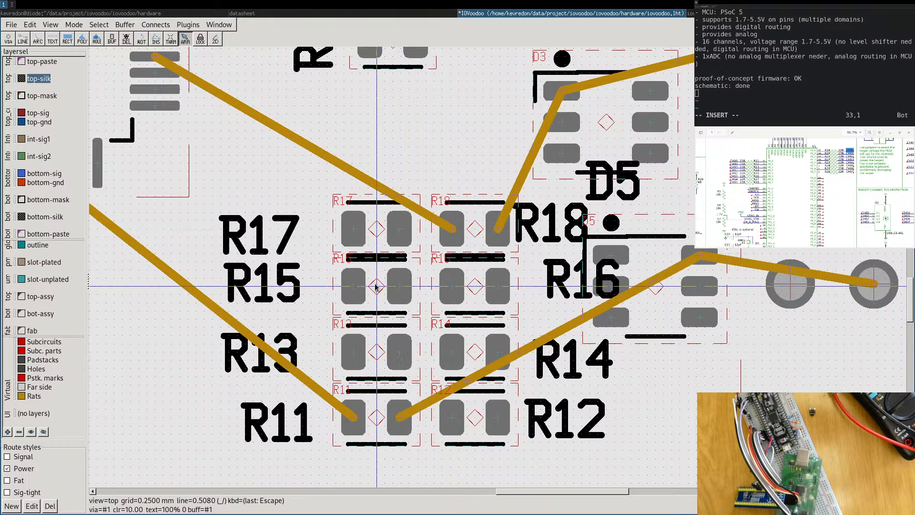
drag(374, 228, 372, 212)
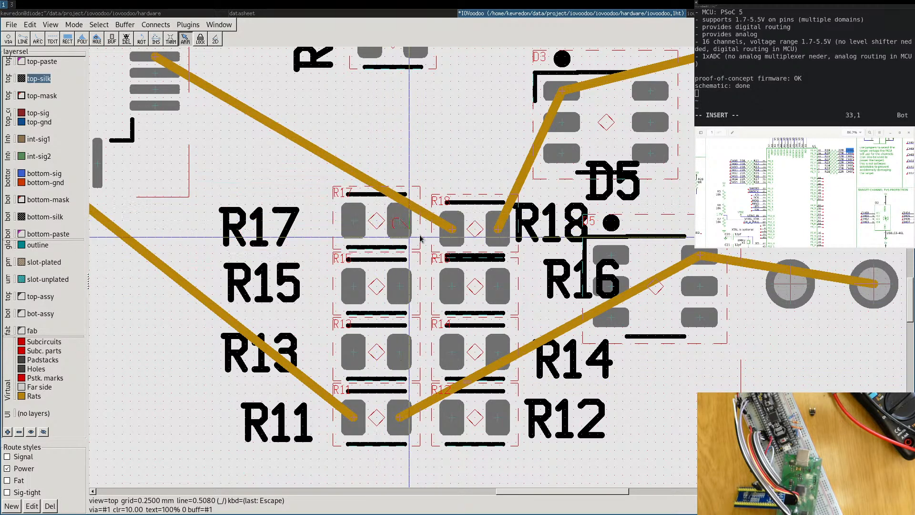
drag(475, 230, 473, 225)
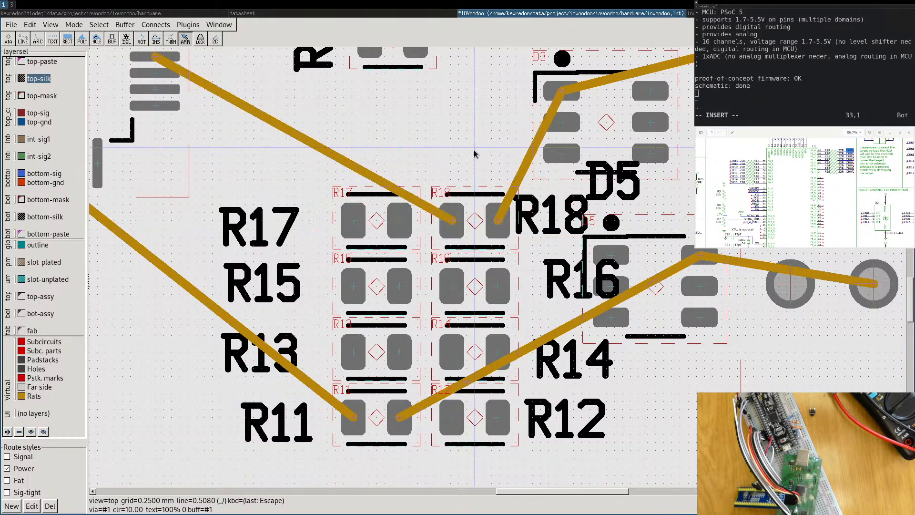
Place R19 directly above R17 in the left column of the resistor block.
middle_drag(458, 141, 420, 321)
scroll(420, 321, down, 1)
drag(368, 243, 353, 334)
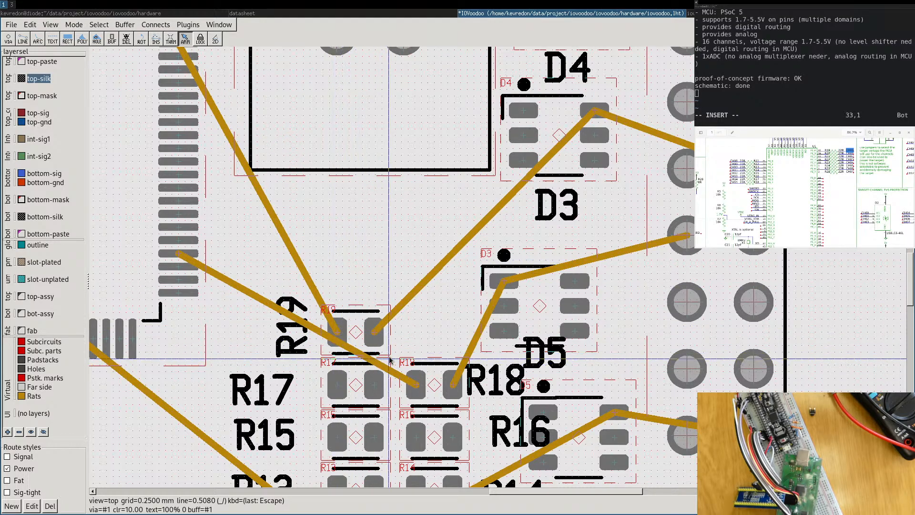
Bring R20 in from outside the board to the right of connector P4 and rotate it horizontal.
scroll(389, 360, down, 6)
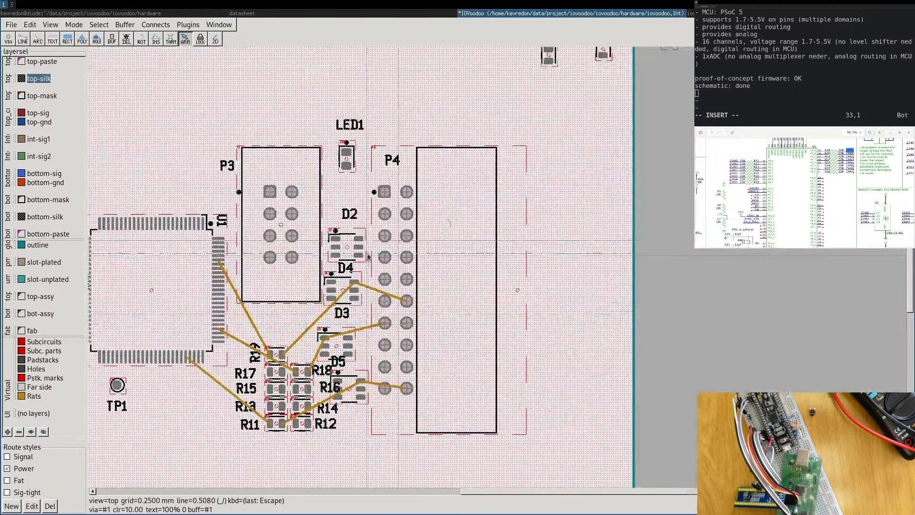
scroll(500, 194, down, 5)
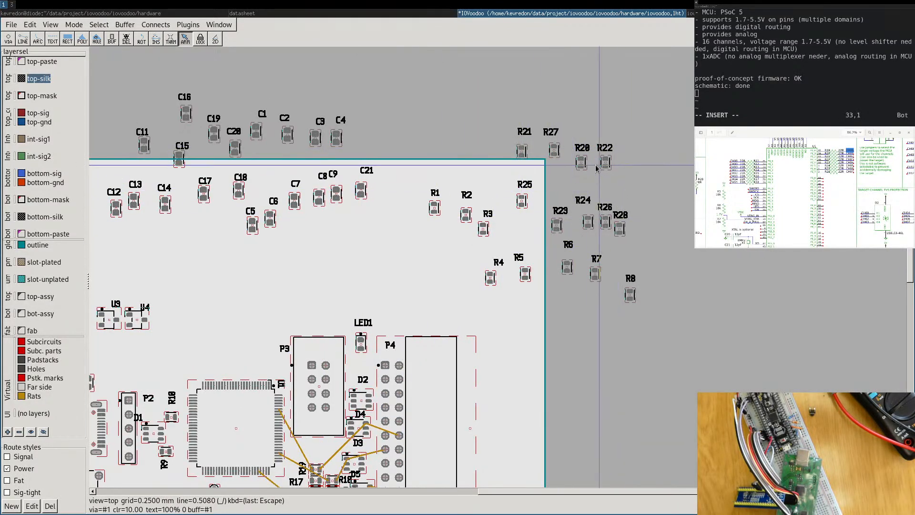
drag(581, 163, 508, 466)
middle_drag(514, 476, 616, 321)
scroll(553, 266, up, 2)
key(F9)
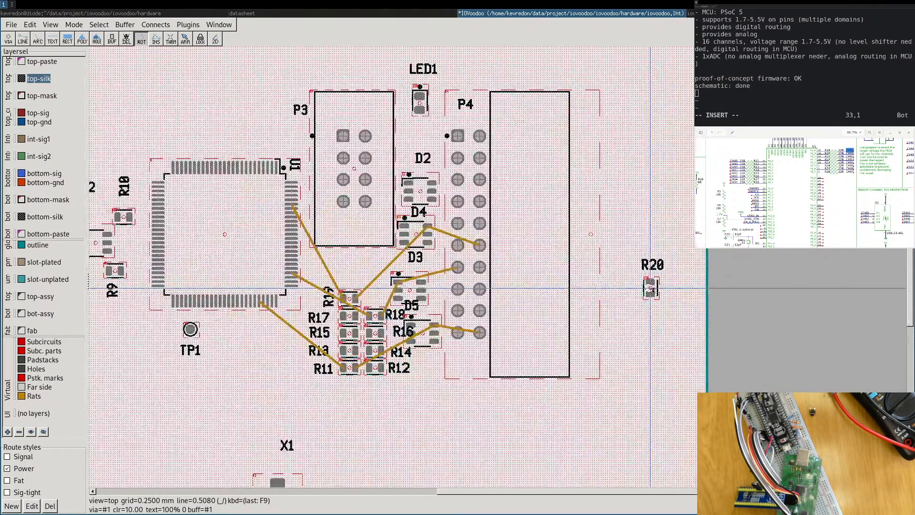
click(650, 288)
click(650, 288)
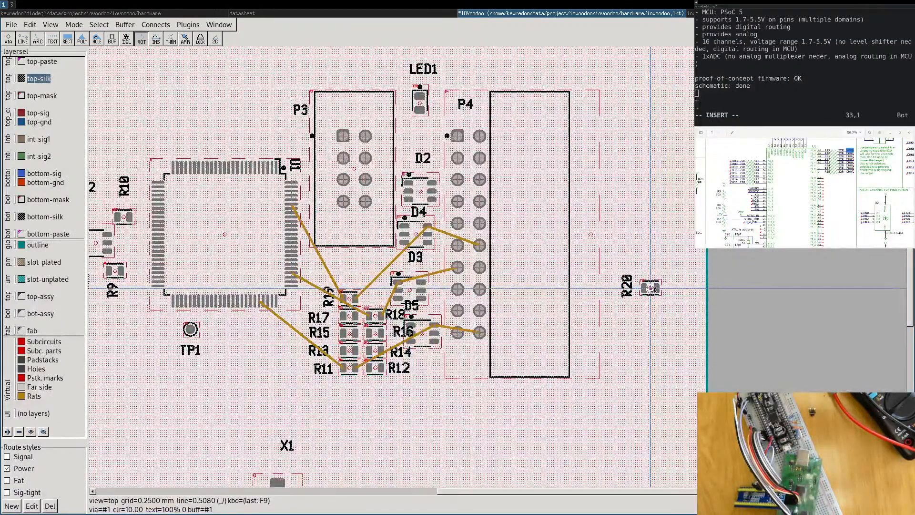
Place R20 to the right of R19, above R18, with its label reading horizontally on the resistor's right side.
drag(627, 289, 385, 299)
scroll(383, 299, up, 3)
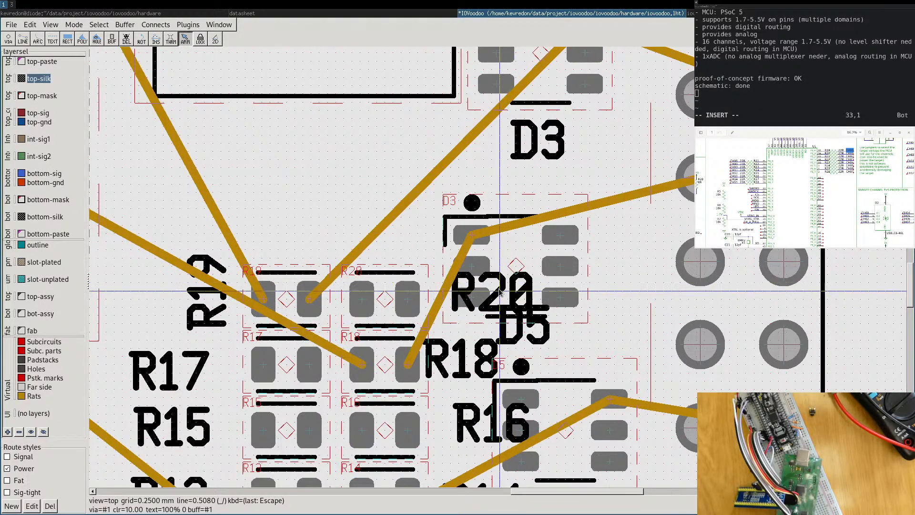
drag(522, 273, 506, 279)
Shift protection diode D3 right and slightly up, away from the R20 label.
click(515, 272)
key(ctrl+x)
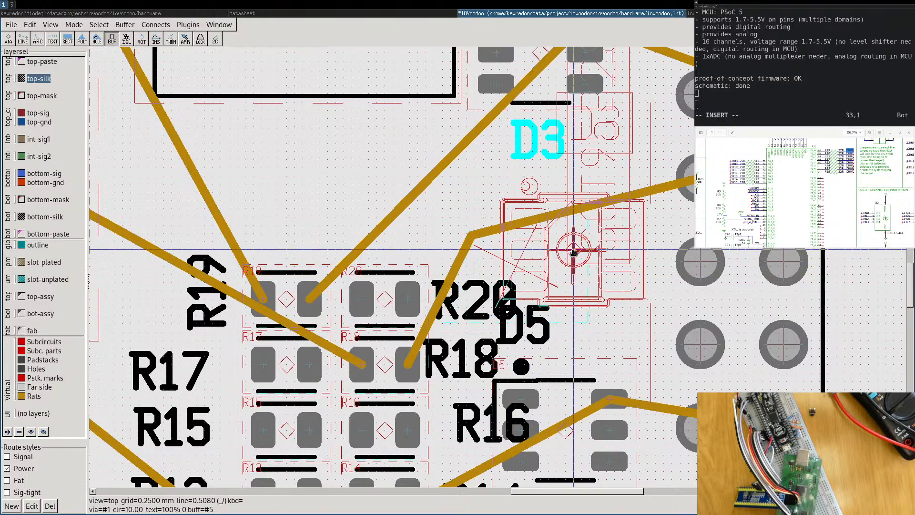
drag(588, 267, 580, 259)
scroll(383, 259, down, 3)
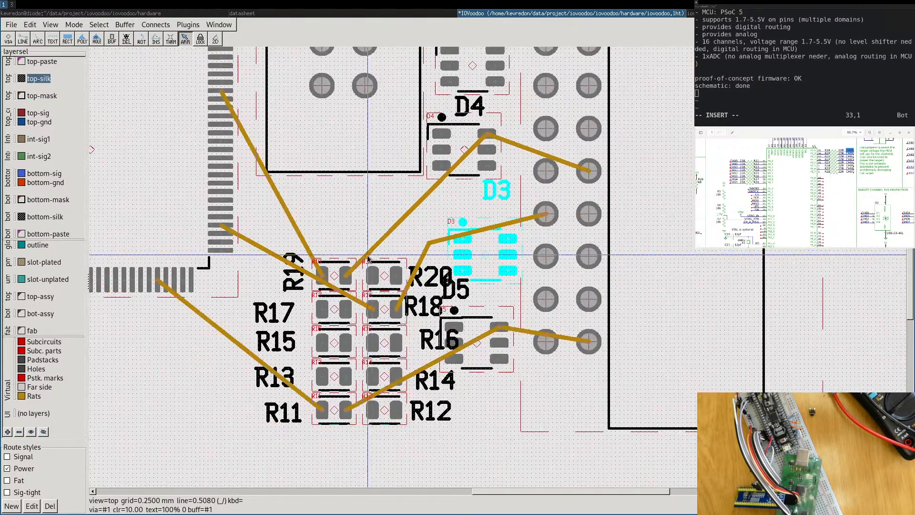
Bring R21 in from outside the board and set it to the right of connector P4.
middle_drag(368, 256, 478, 254)
scroll(478, 252, down, 5)
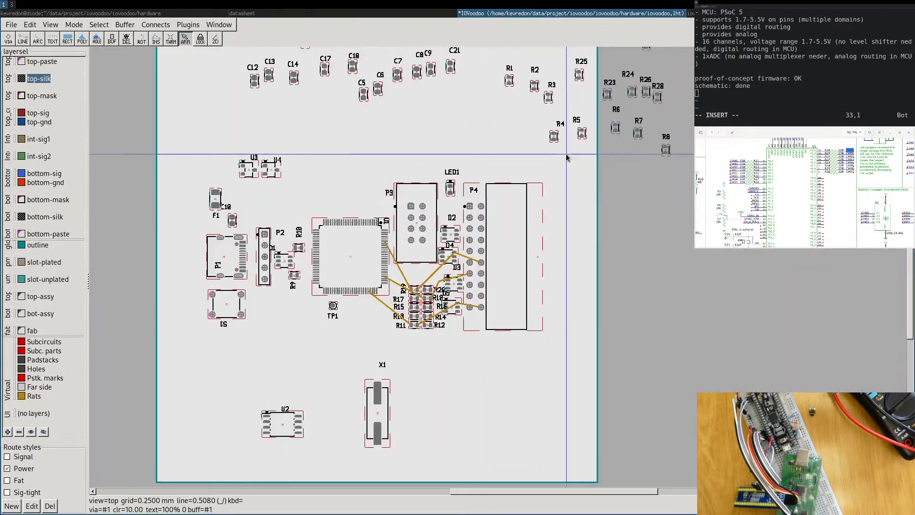
middle_drag(621, 87, 551, 249)
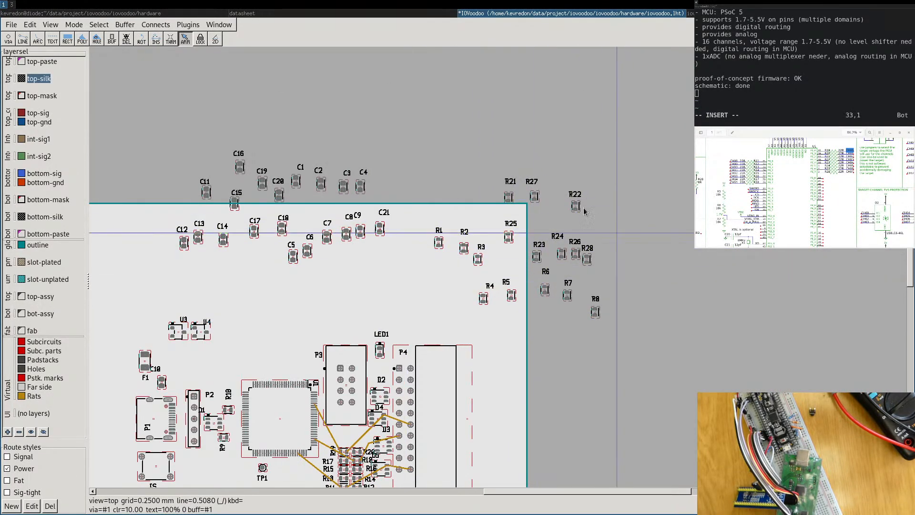
drag(509, 197, 490, 427)
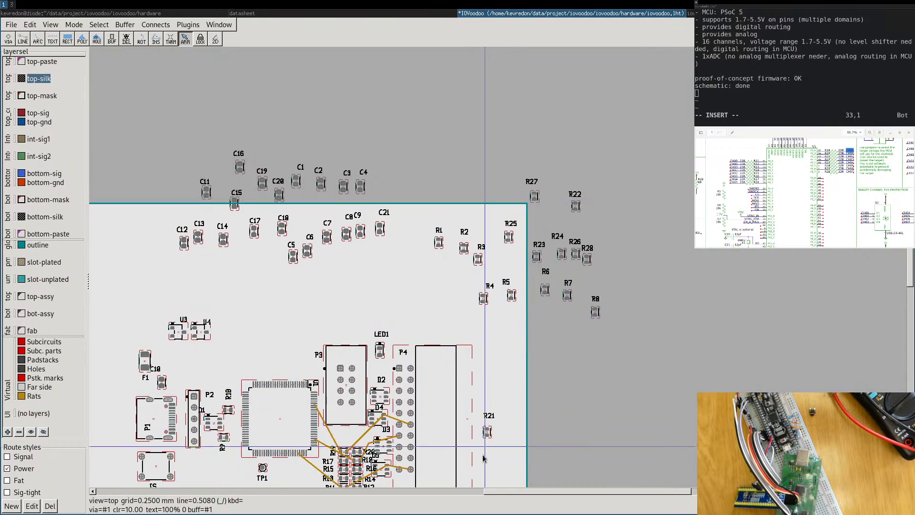
middle_drag(514, 415, 614, 195)
scroll(589, 223, up, 4)
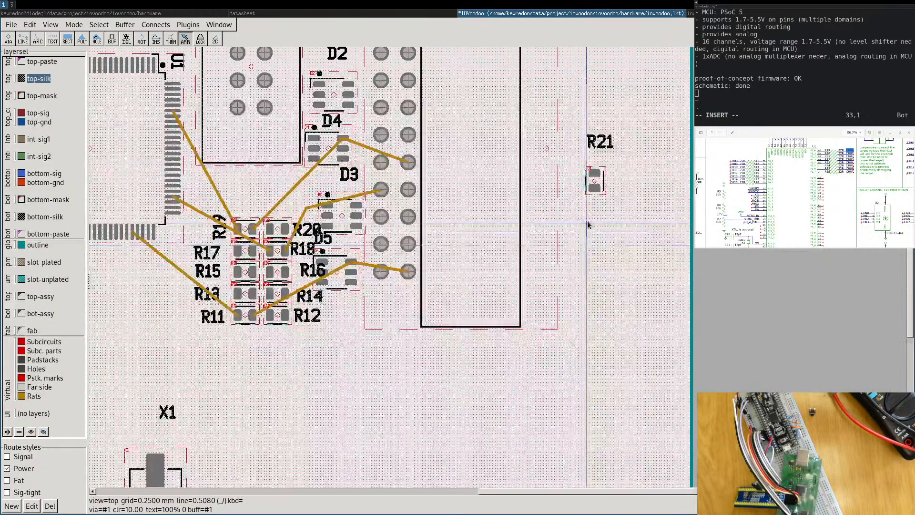
Rotate R21 horizontal and place it directly above R19 in the left column.
key(F9)
click(595, 180)
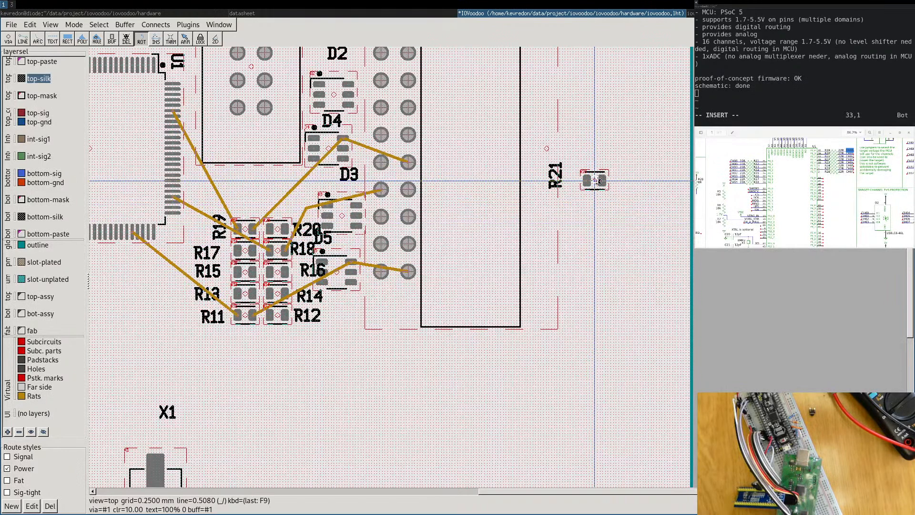
key(Escape)
drag(248, 205, 245, 207)
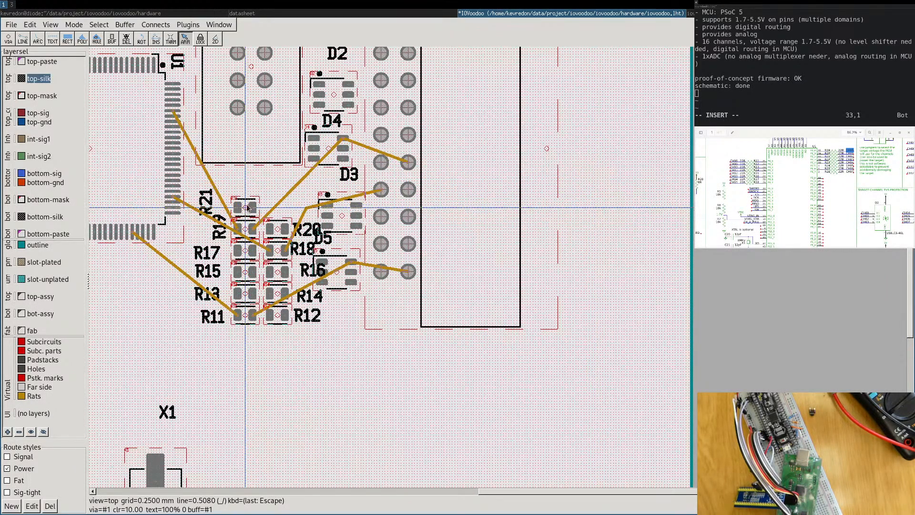
Bring R22 in from outside the board to below the resistor block, with the resistor horizontal and its label reading upright.
scroll(264, 177, down, 6)
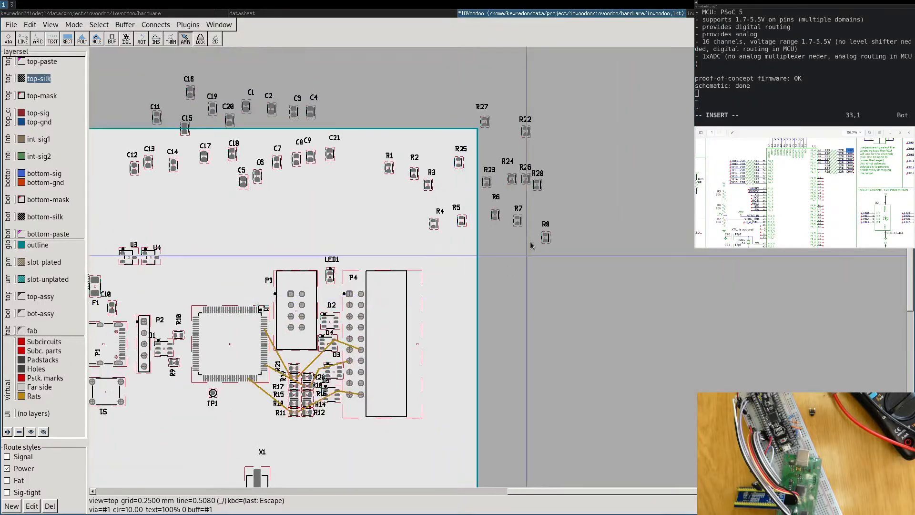
drag(525, 130, 333, 442)
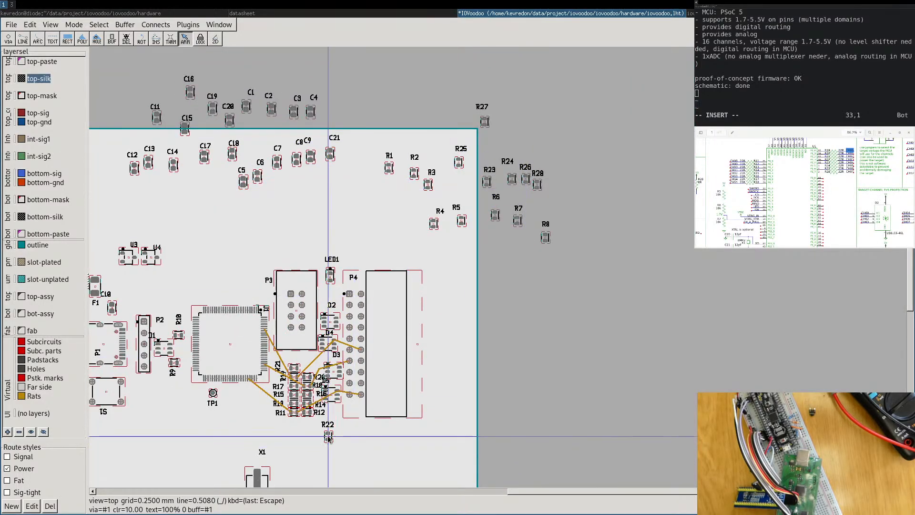
scroll(333, 443, up, 3)
right_drag(336, 430, 447, 397)
key(F9)
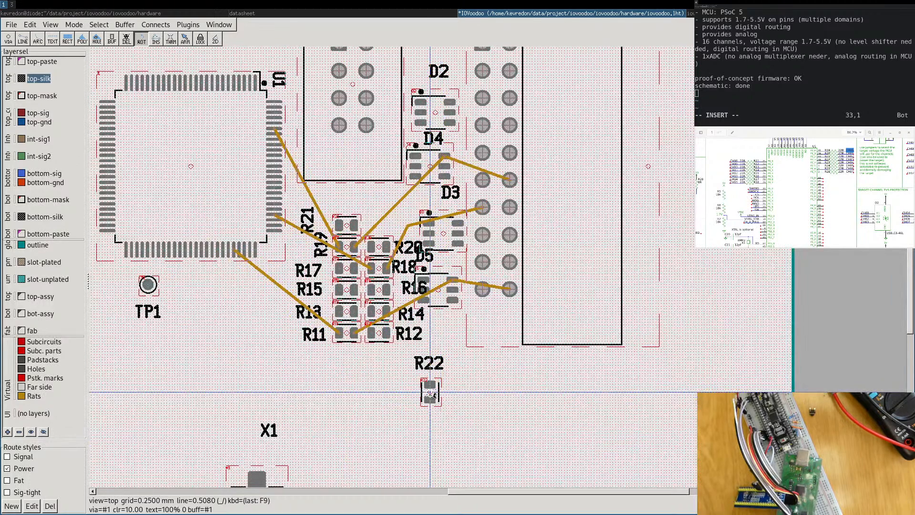
click(434, 394)
click(400, 391)
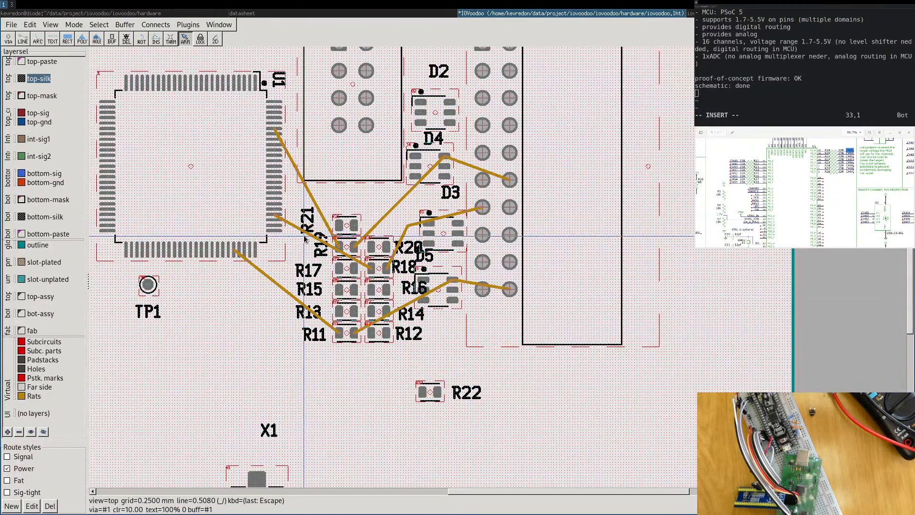
Turn the R19 and R21 labels upright and place R22 directly above R20 in the right column of the resistor block.
click(316, 246)
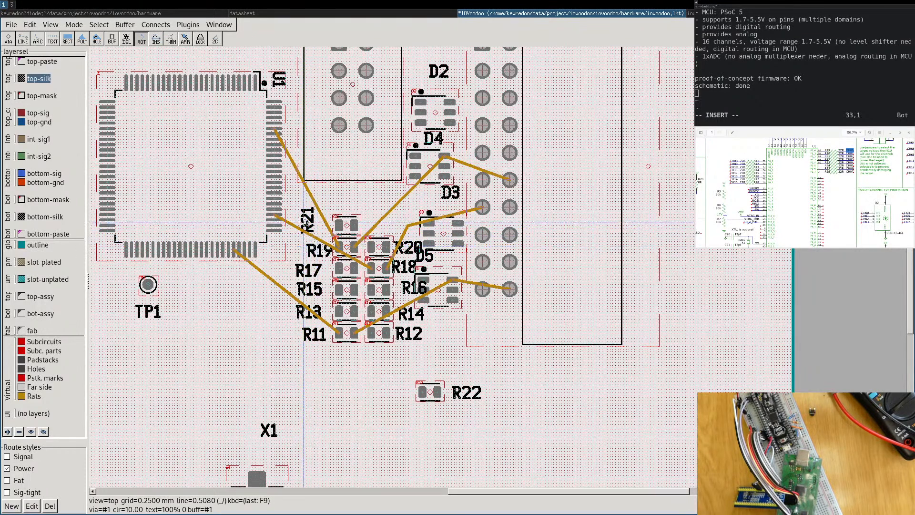
key(Escape)
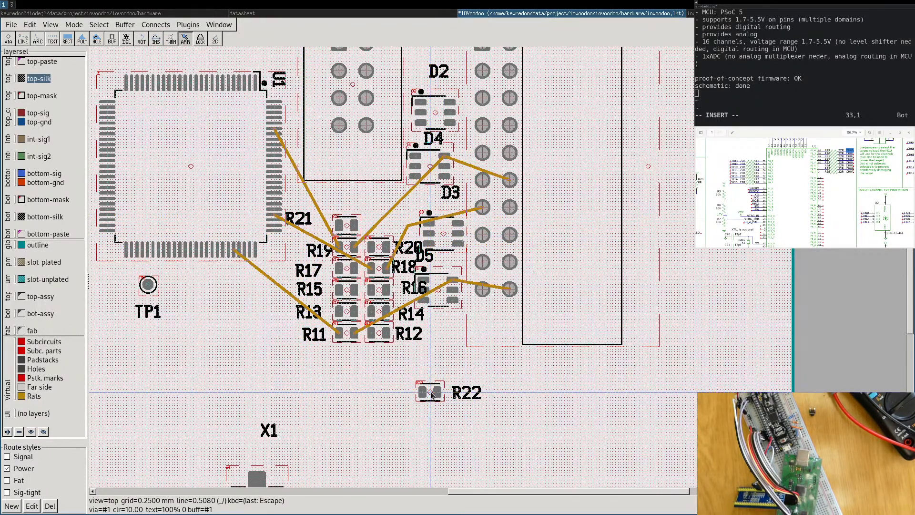
drag(431, 393, 378, 225)
scroll(415, 204, down, 2)
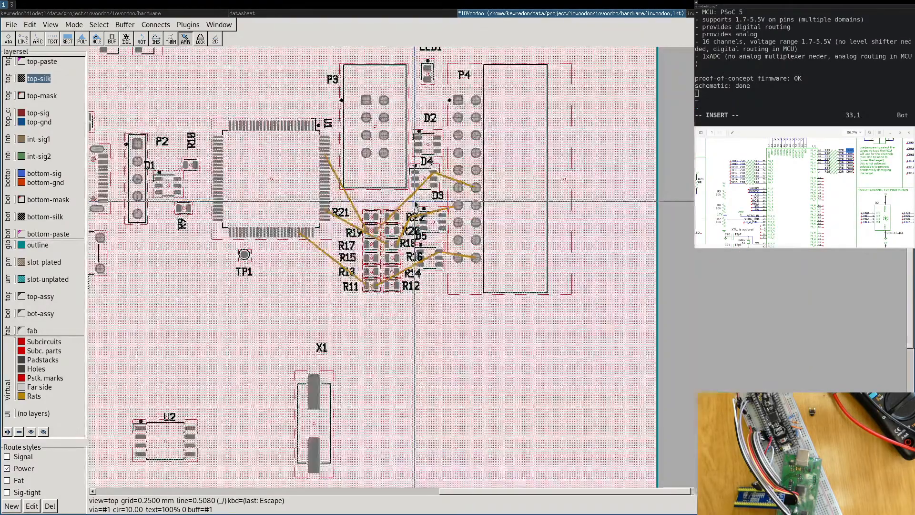
Bring R23 in from outside the board and set it to the right of connector P4.
middle_drag(505, 221, 431, 408)
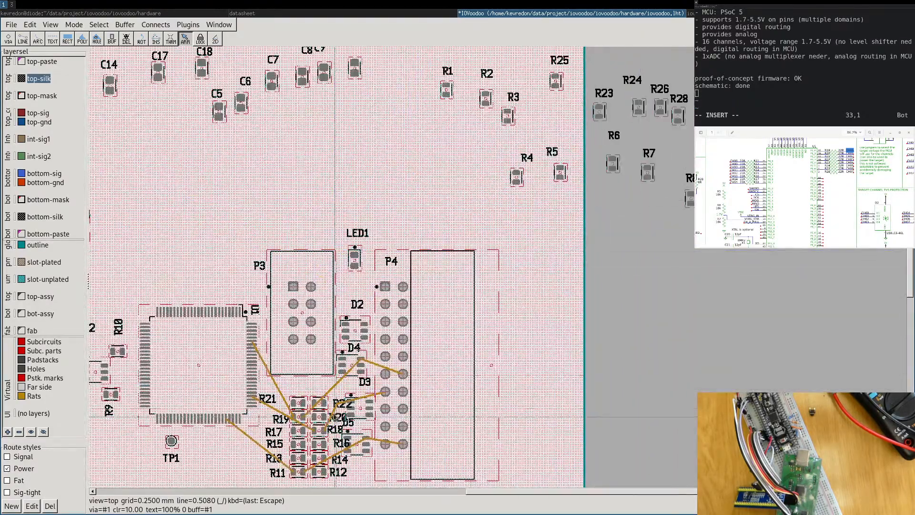
mouse_move(295, 432)
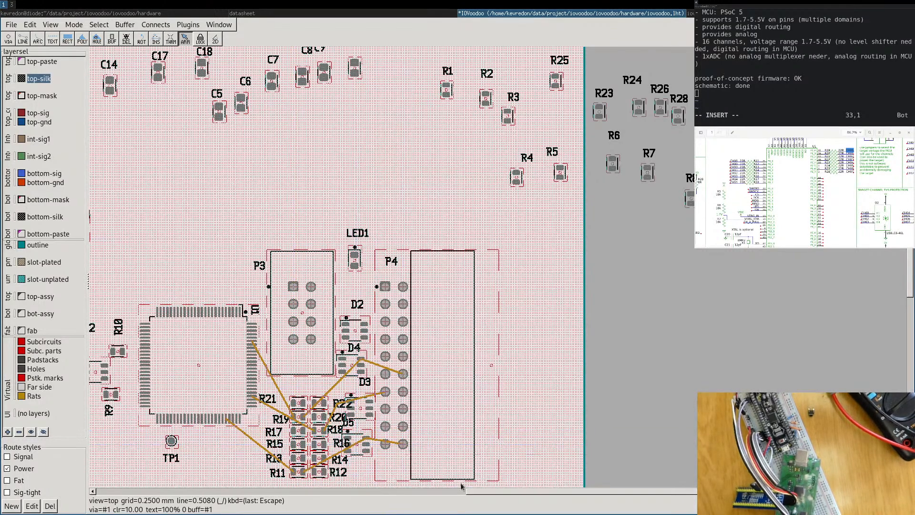
middle_drag(305, 324, 271, 230)
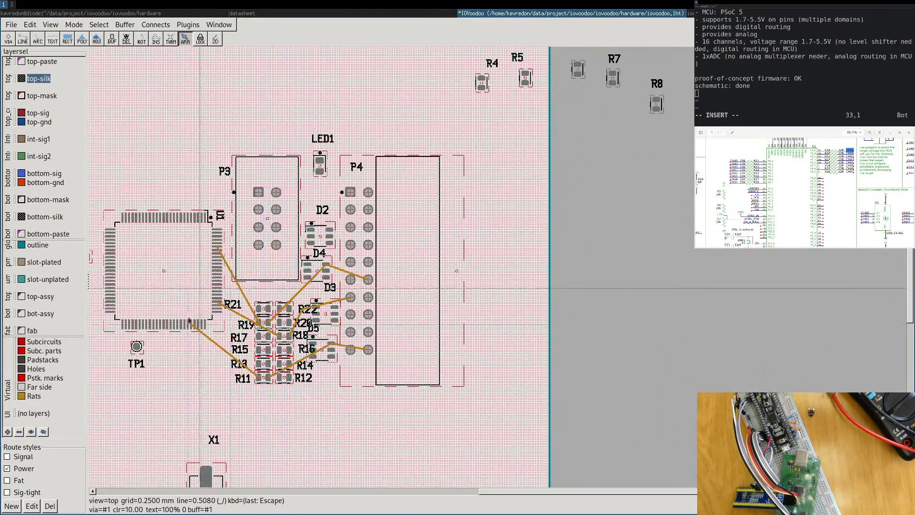
middle_drag(254, 294, 350, 285)
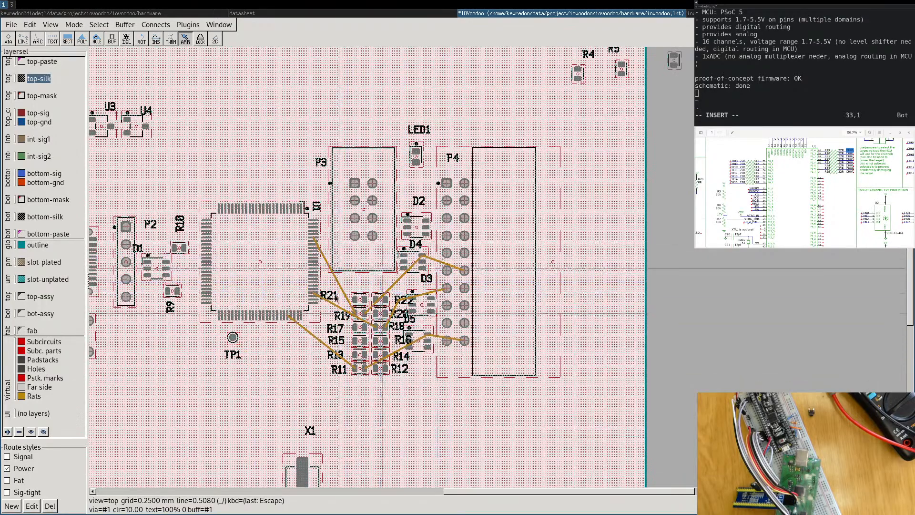
scroll(338, 264, up, 3)
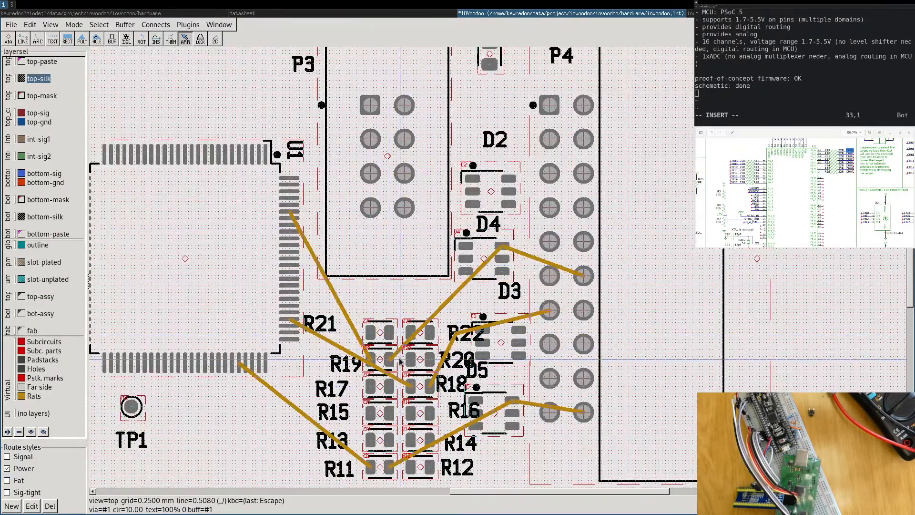
scroll(419, 352, down, 2)
scroll(481, 359, down, 1)
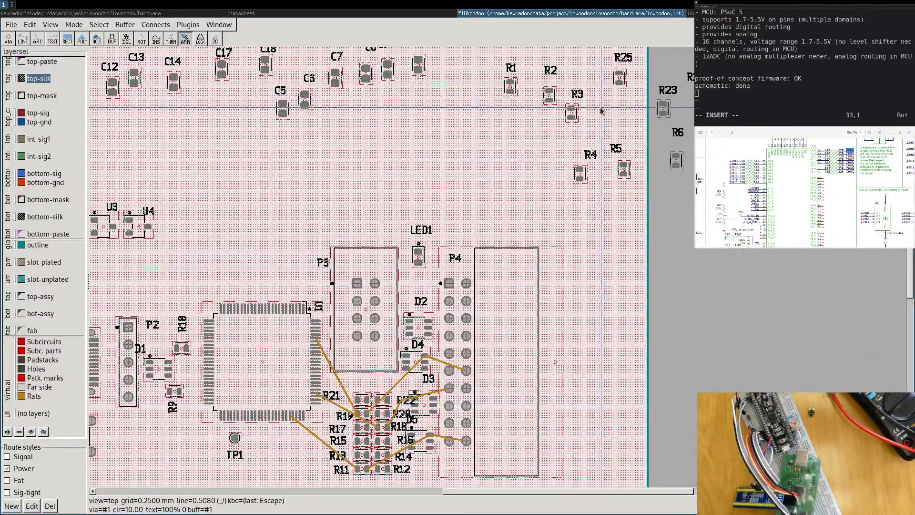
middle_drag(601, 108, 498, 114)
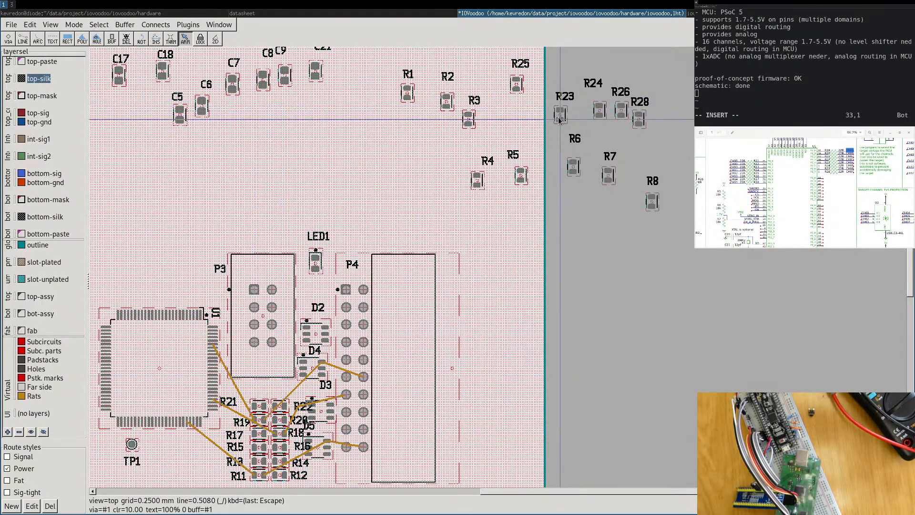
click(560, 135)
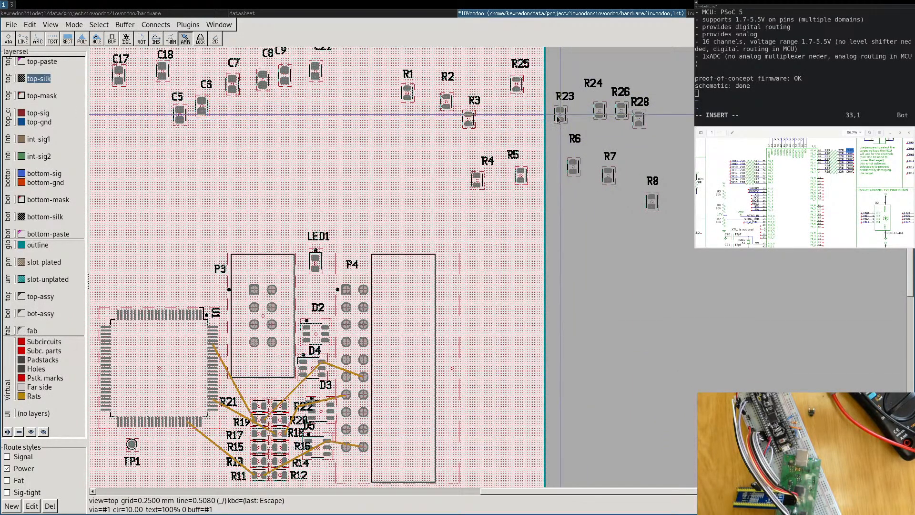
drag(558, 116, 476, 361)
middle_drag(515, 397, 621, 249)
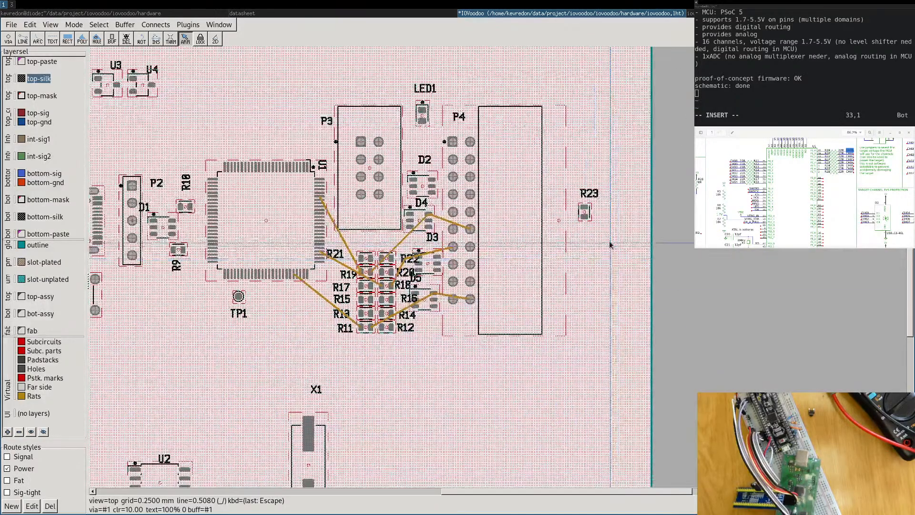
Rotate R23 horizontal with its label upright and place it directly above R21 in the left column.
scroll(609, 244, up, 2)
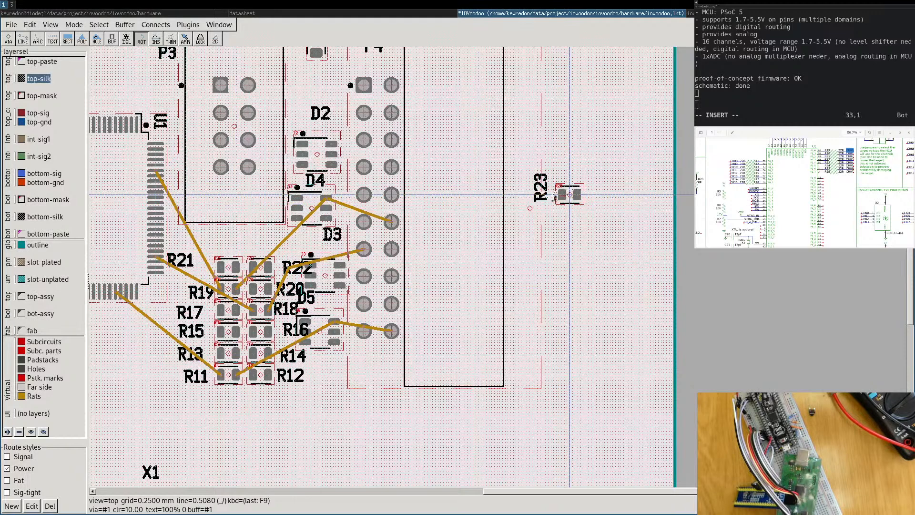
key(Escape)
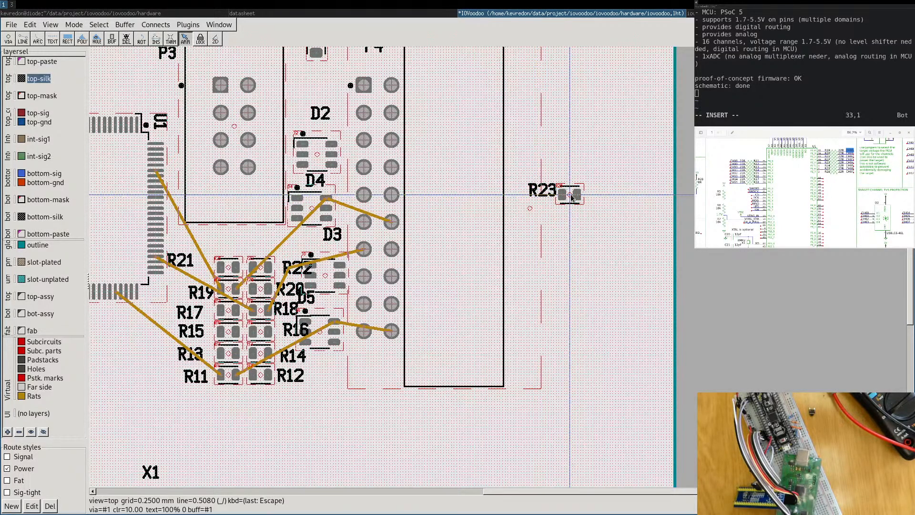
drag(570, 195, 226, 239)
scroll(231, 257, up, 2)
scroll(247, 230, down, 2)
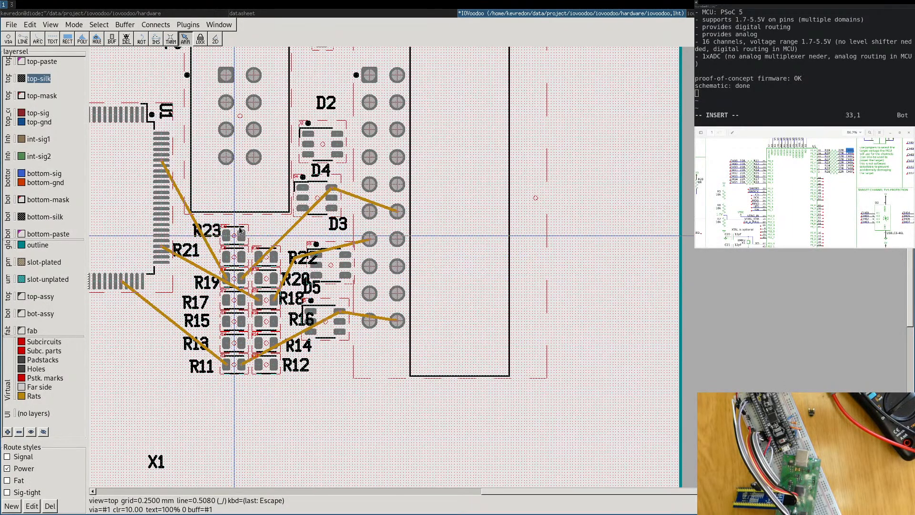
Bring R24 in from outside the board to the right of connector P4, with the resistor horizontal and its label upright.
scroll(482, 237, down, 2)
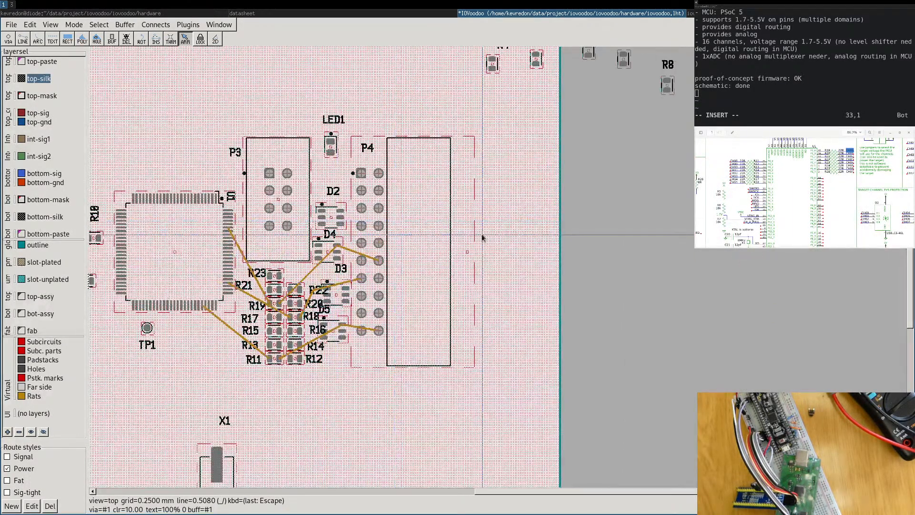
scroll(515, 190, up, 2)
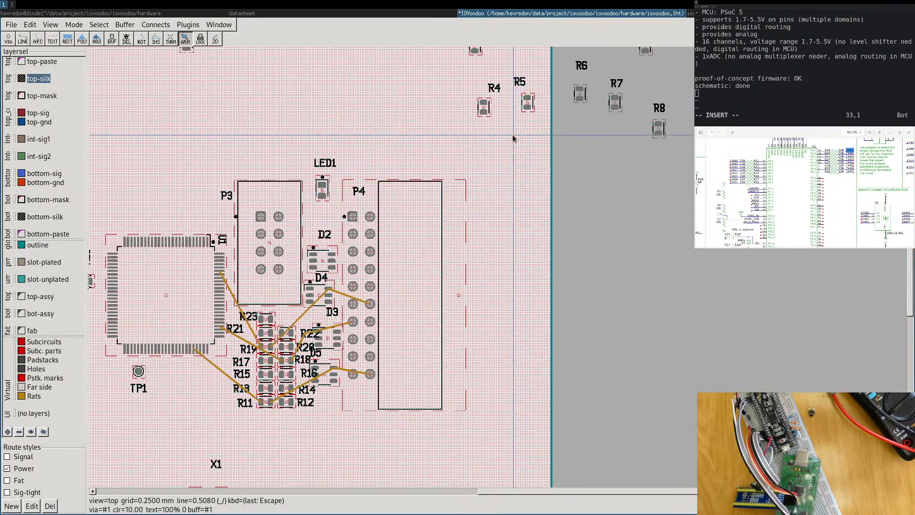
scroll(552, 148, up, 3)
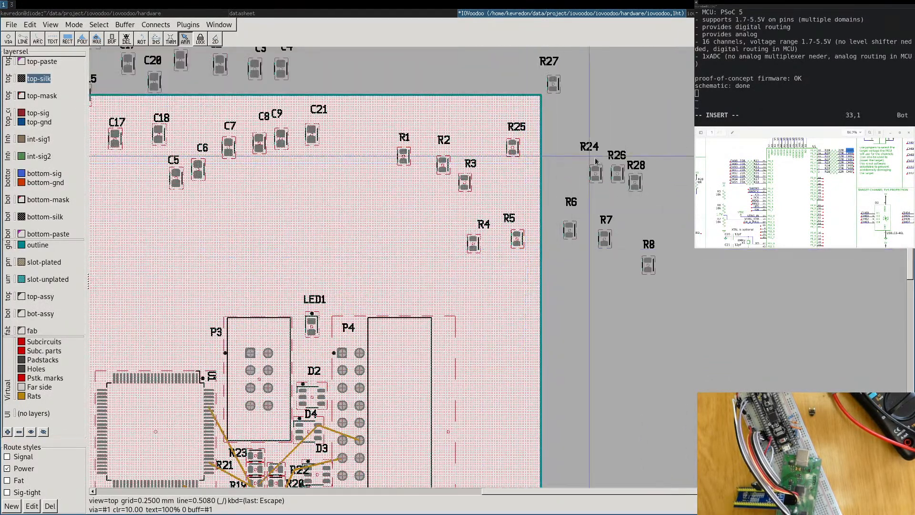
drag(595, 177, 501, 400)
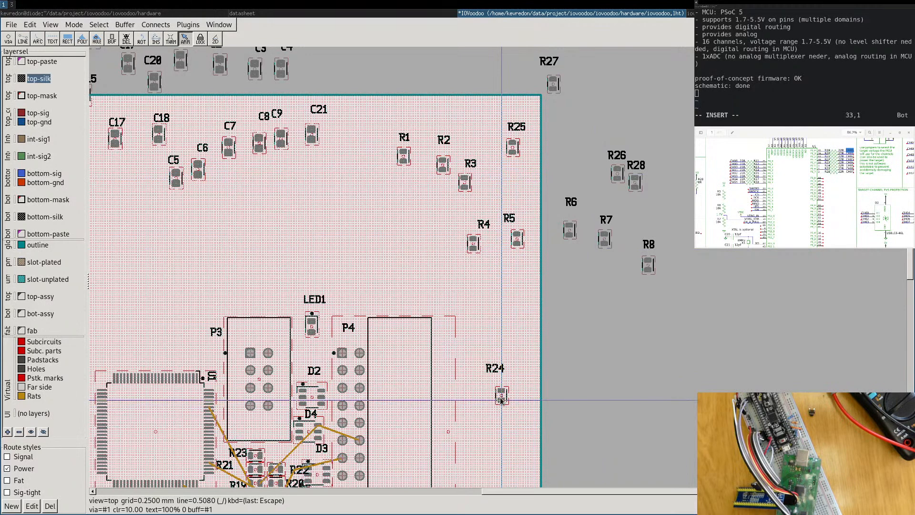
key(F9)
click(500, 394)
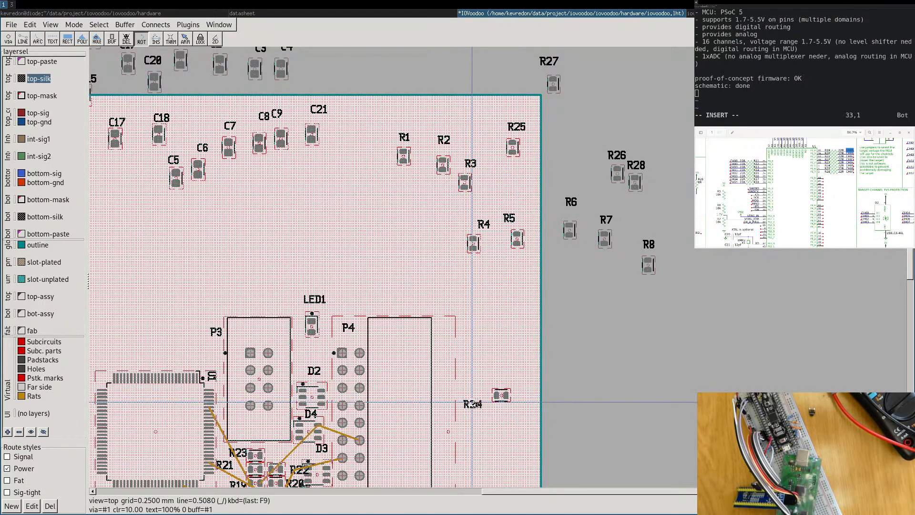
Move the R24 label to the resistor's right side and place R24 directly above R22 in the right column.
drag(472, 405, 526, 392)
middle_drag(509, 447, 677, 182)
drag(669, 130, 444, 188)
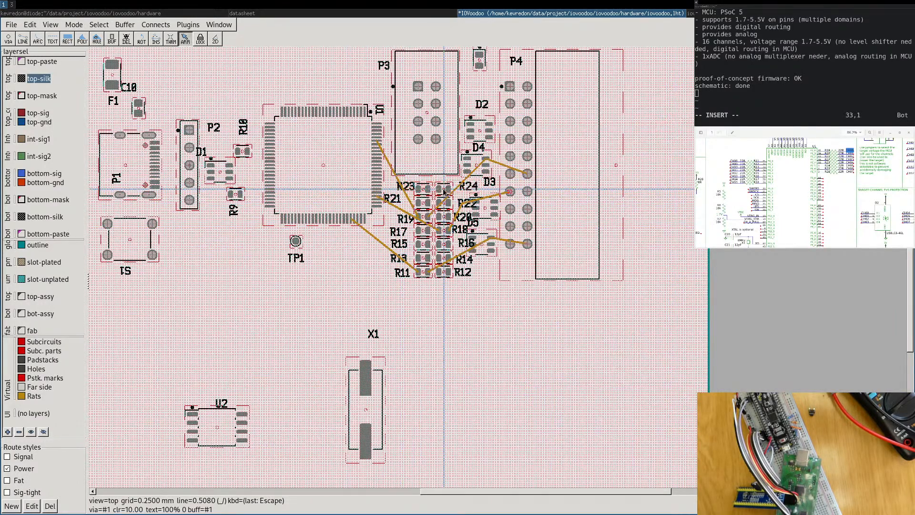
Shift connector P3 slightly upward, away from R23 and R24 at the top of the resistor block.
scroll(443, 190, up, 2)
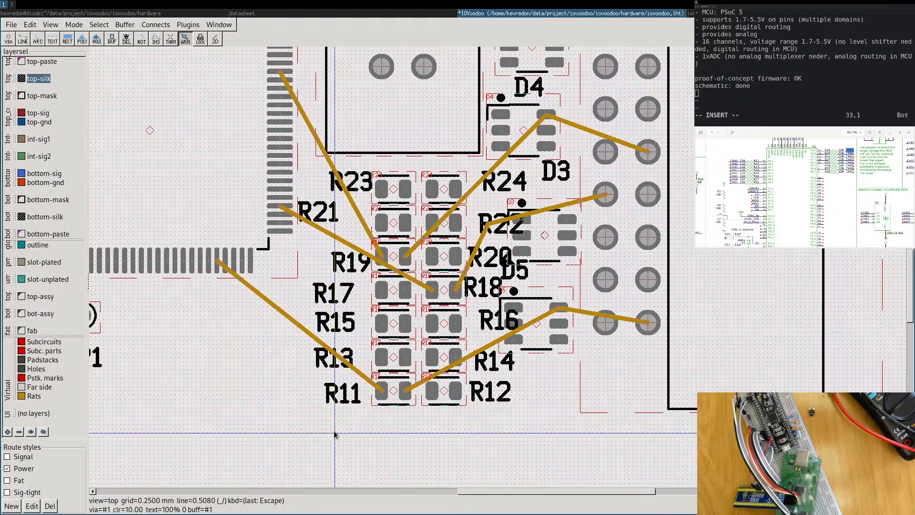
scroll(370, 336, up, 5)
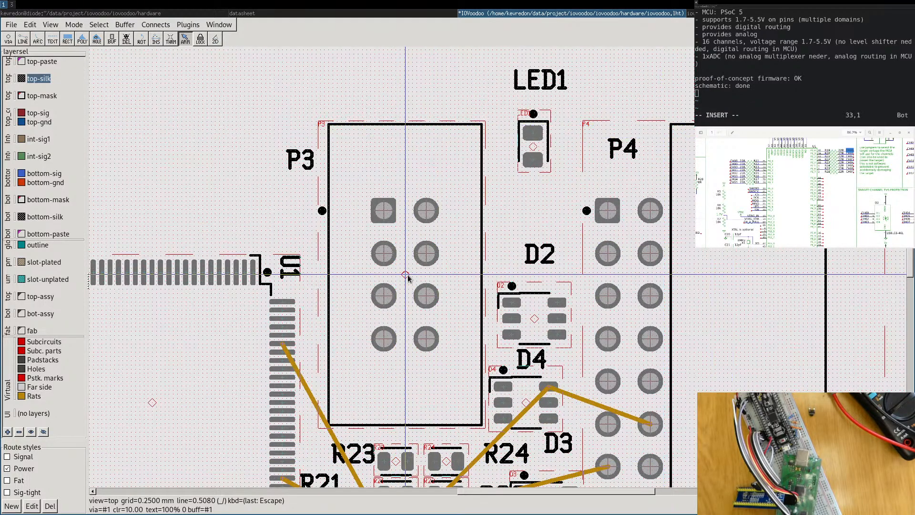
drag(408, 278, 404, 260)
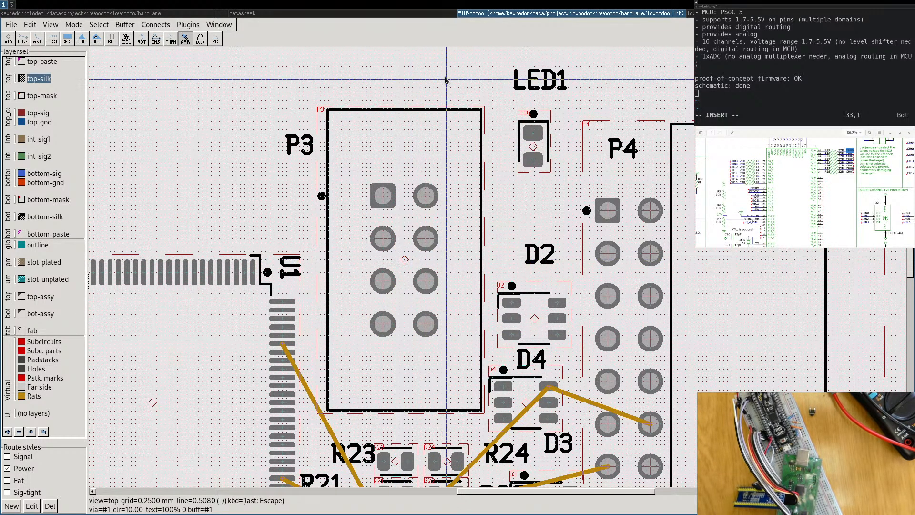
Examine the overall board placement around header P2, the MCU, connectors P3 and P4, and the resistor block.
scroll(390, 276, down, 6)
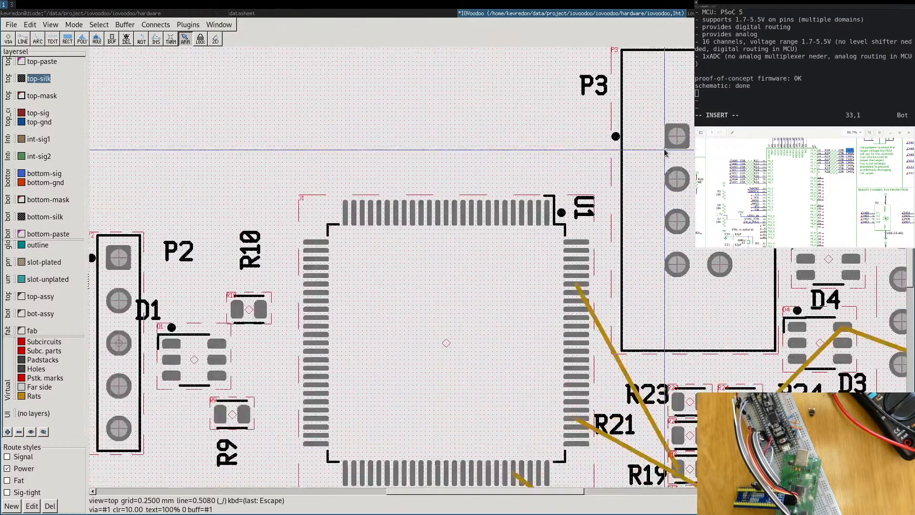
click(389, 266)
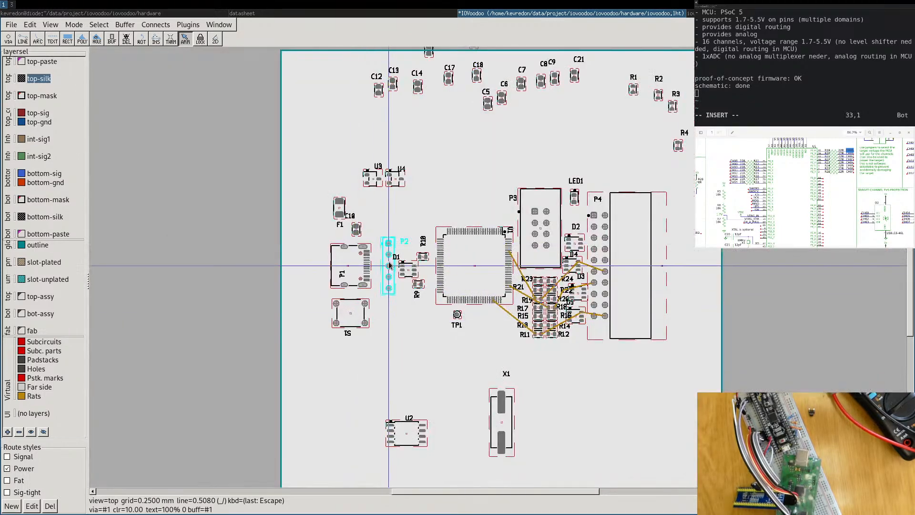
click(540, 201)
click(435, 332)
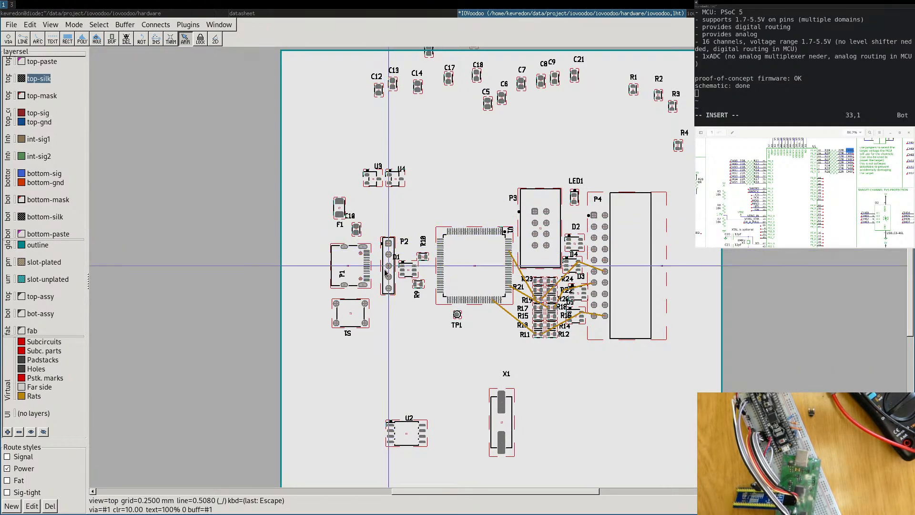
scroll(553, 263, up, 2)
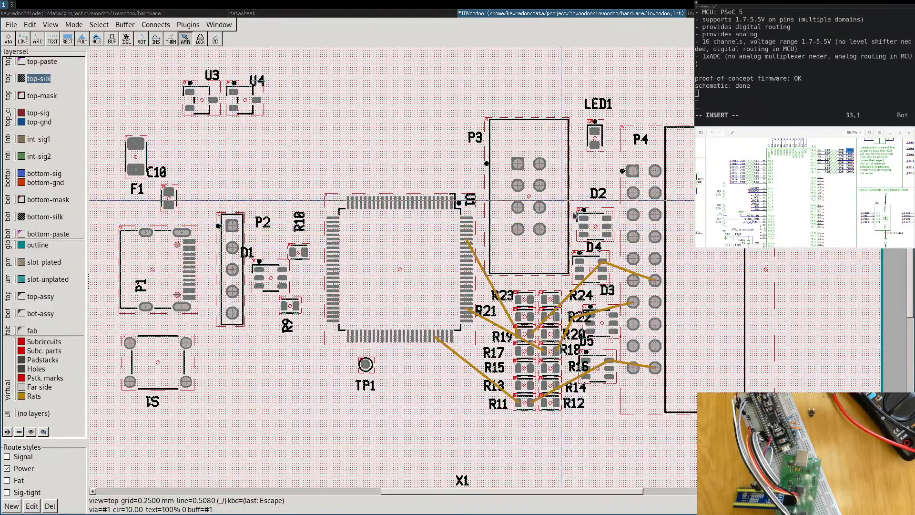
scroll(800, 177, down, 3)
middle_drag(800, 176, 407, 226)
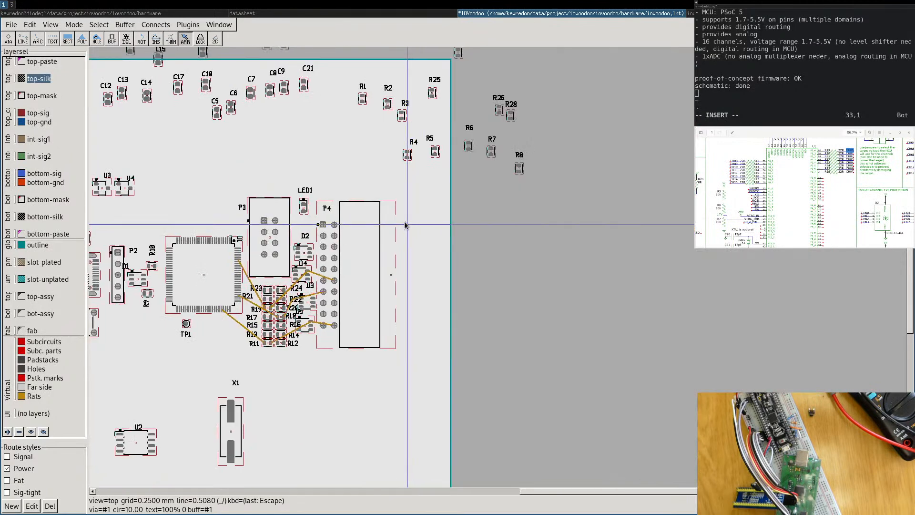
middle_drag(249, 167, 363, 153)
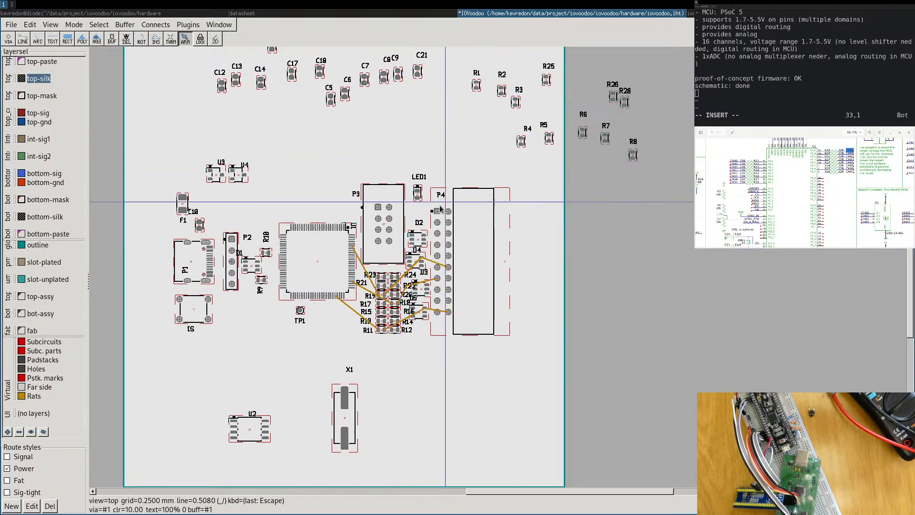
scroll(388, 208, up, 2)
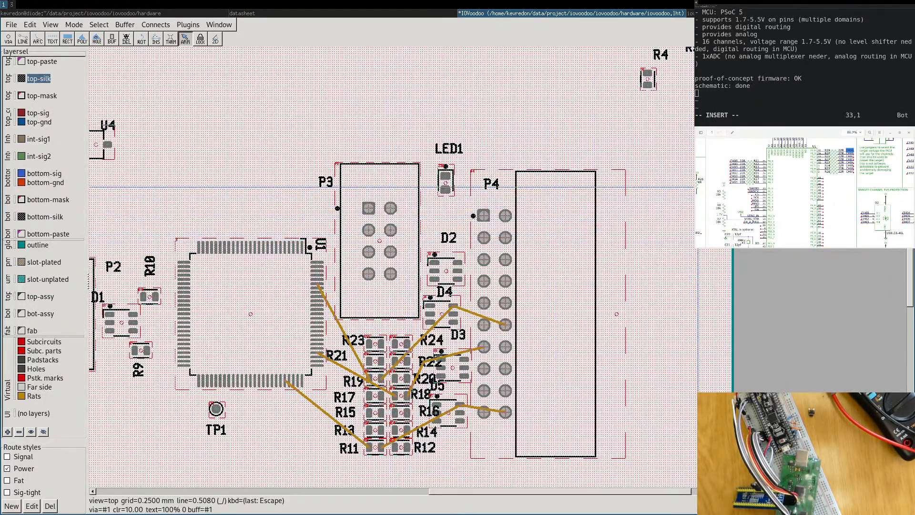
Move R25 from the board's upper-right corner to the free area just above connector P3.
right_drag(686, 175, 562, 272)
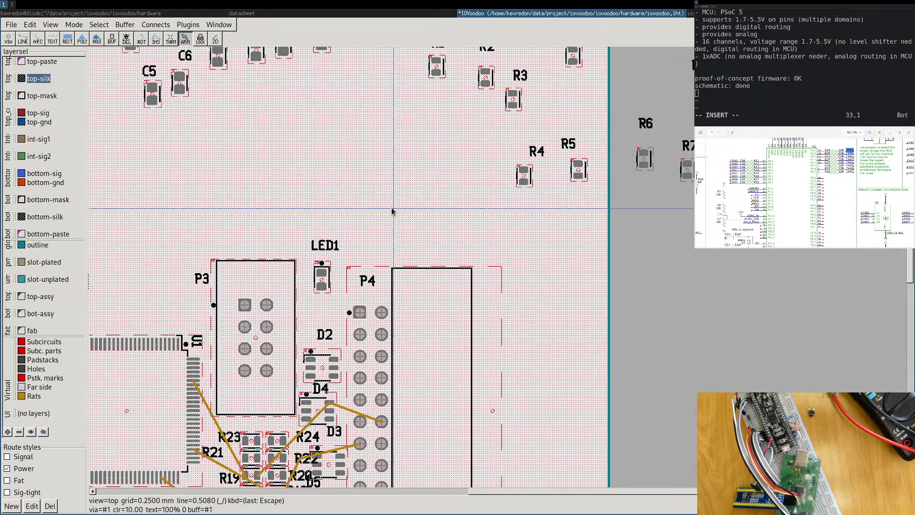
right_drag(532, 120, 514, 198)
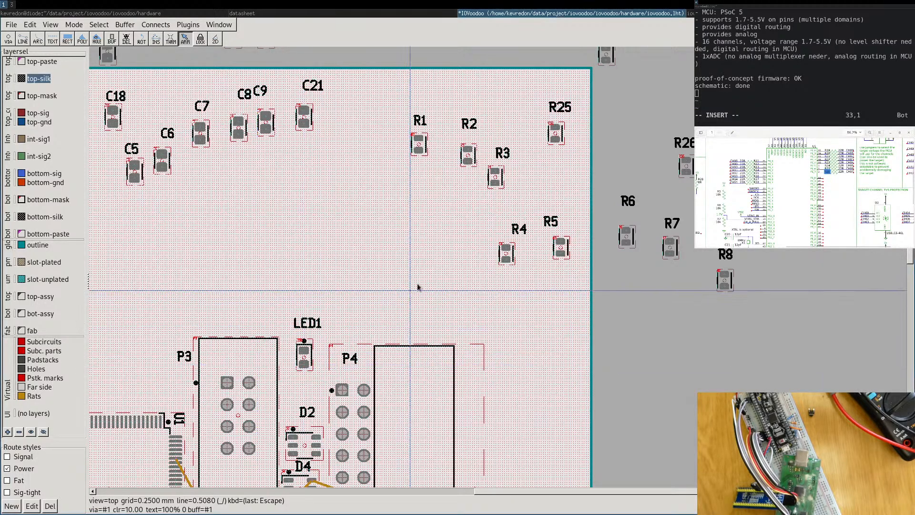
scroll(442, 262, down, 2)
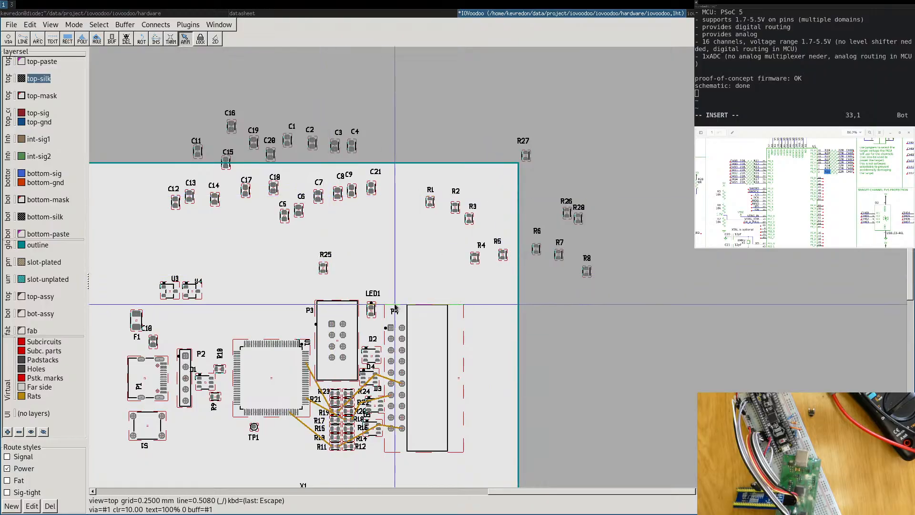
scroll(334, 305, up, 2)
scroll(386, 63, down, 1)
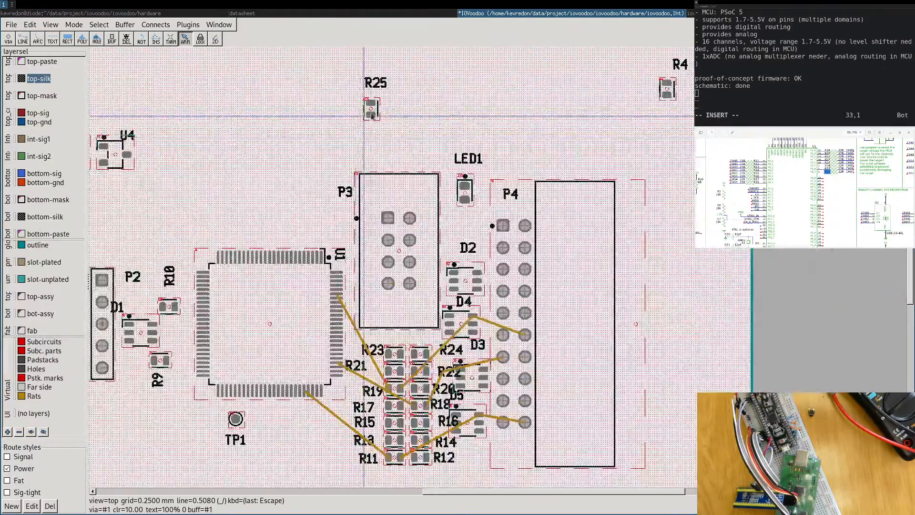
Place R25 horizontally above R23 and bring R26 from beyond the board's upper-right edge to the top of the resistor block.
drag(379, 316, 392, 335)
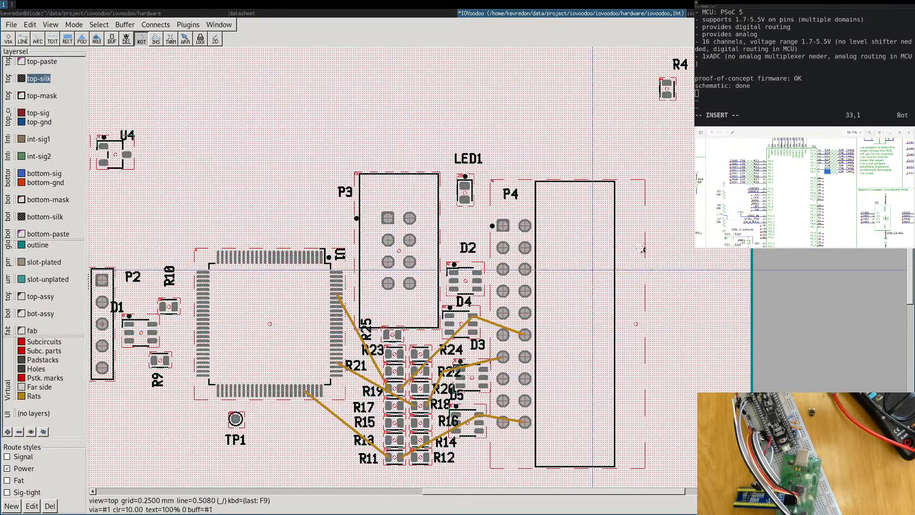
key(Escape)
middle_drag(660, 217, 522, 329)
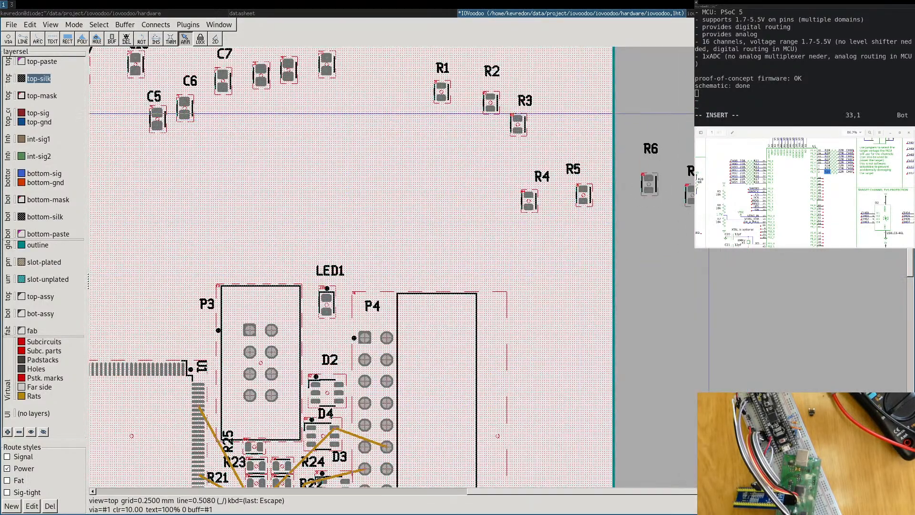
drag(708, 114, 274, 236)
middle_drag(324, 230, 477, 45)
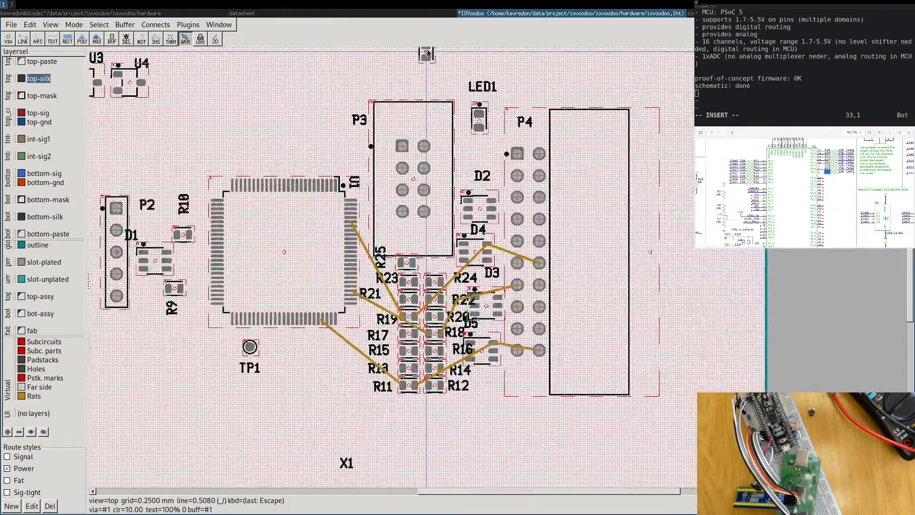
drag(428, 54, 427, 261)
Rotate R26 to horizontal and place it directly above R24 in the right column.
scroll(427, 258, up, 5)
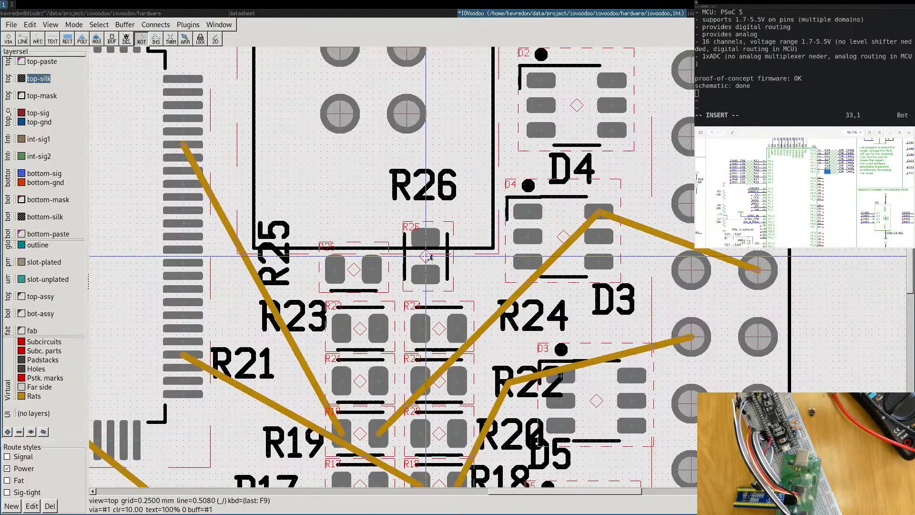
click(428, 258)
click(427, 258)
click(427, 257)
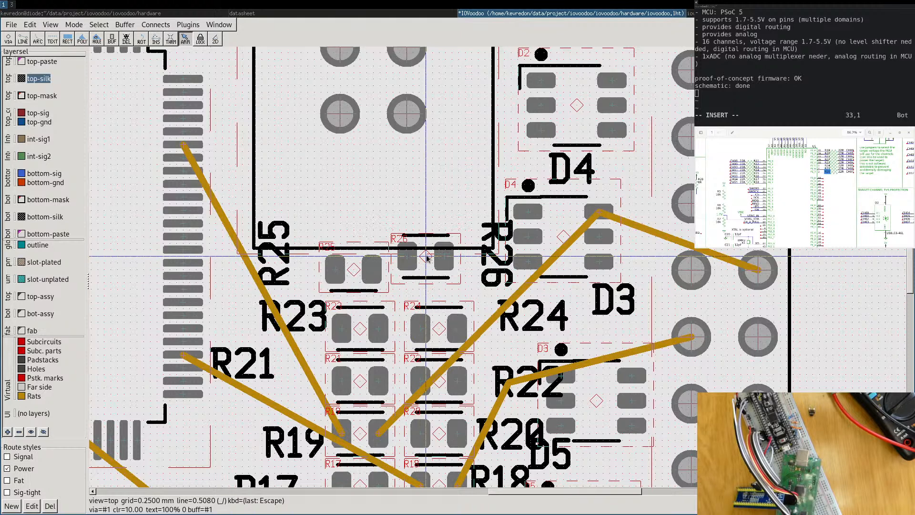
double_click(427, 258)
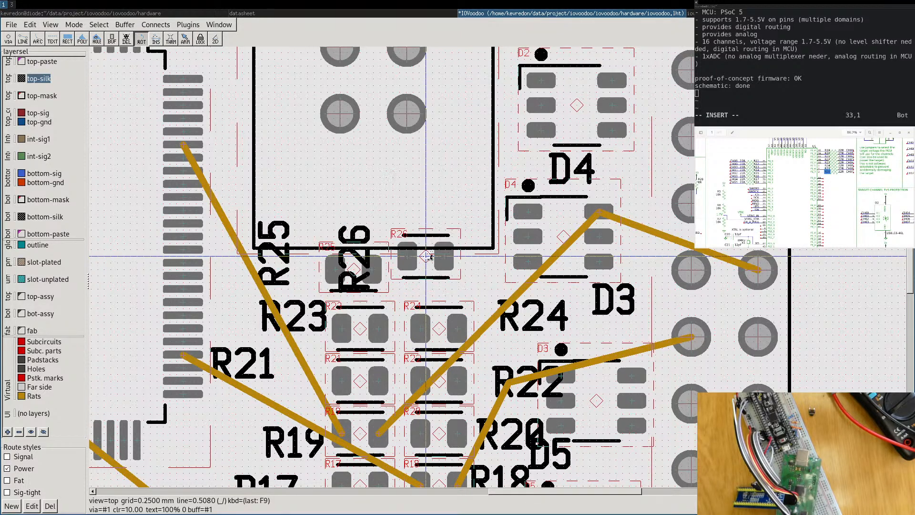
drag(427, 257, 438, 275)
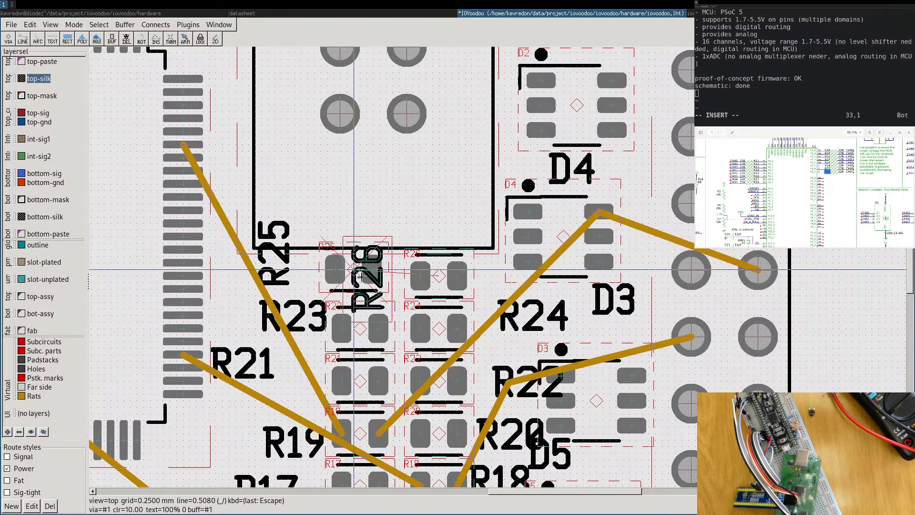
Turn the R26 label upright and move it to the right side of the resistor.
drag(361, 276, 363, 278)
drag(418, 265, 480, 269)
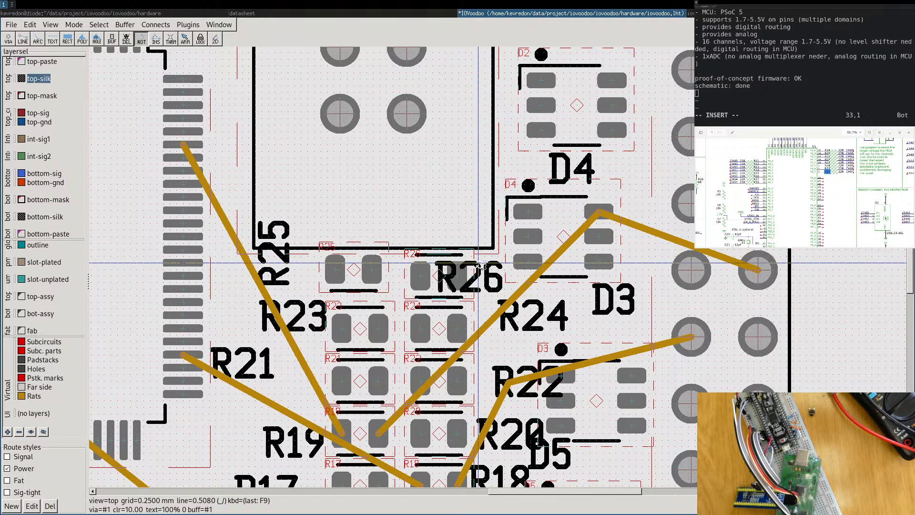
key(Escape)
drag(503, 275, 503, 275)
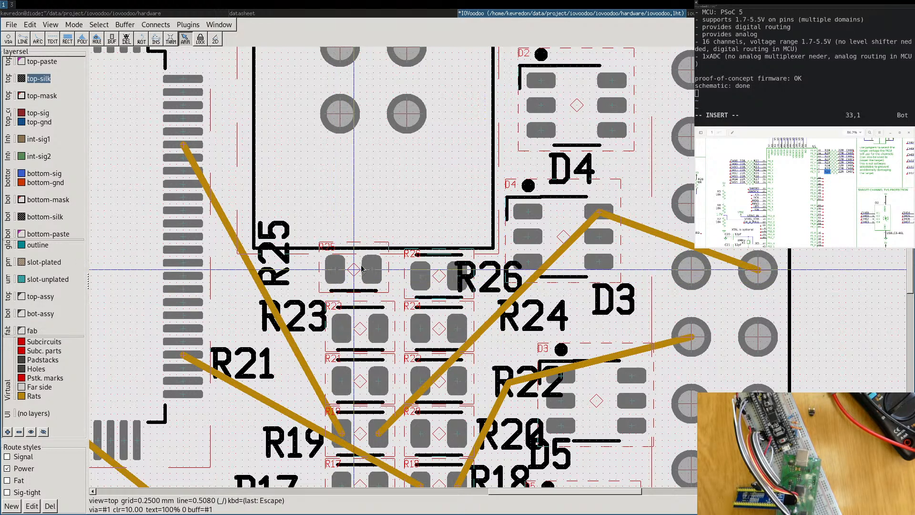
Align R25 directly above R23, level with R26, and turn its label horizontal and readable on the resistor's left side.
drag(352, 274, 360, 275)
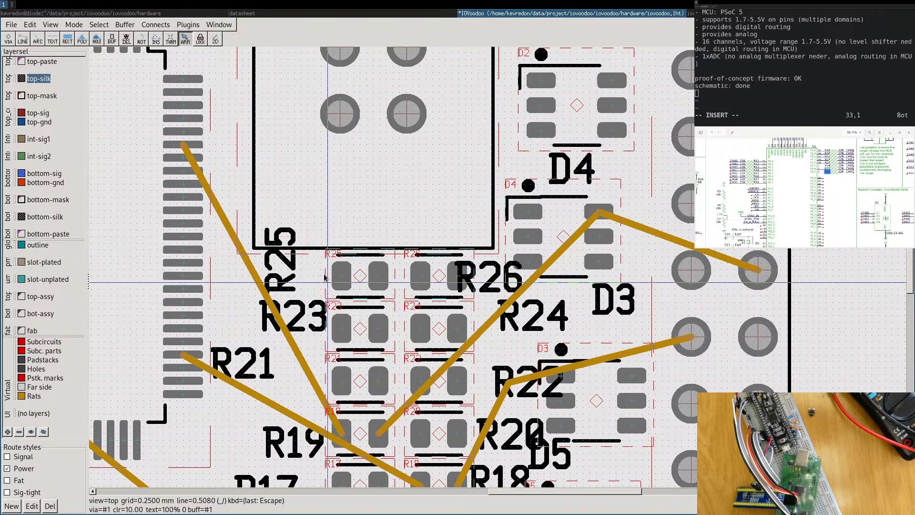
key(F9)
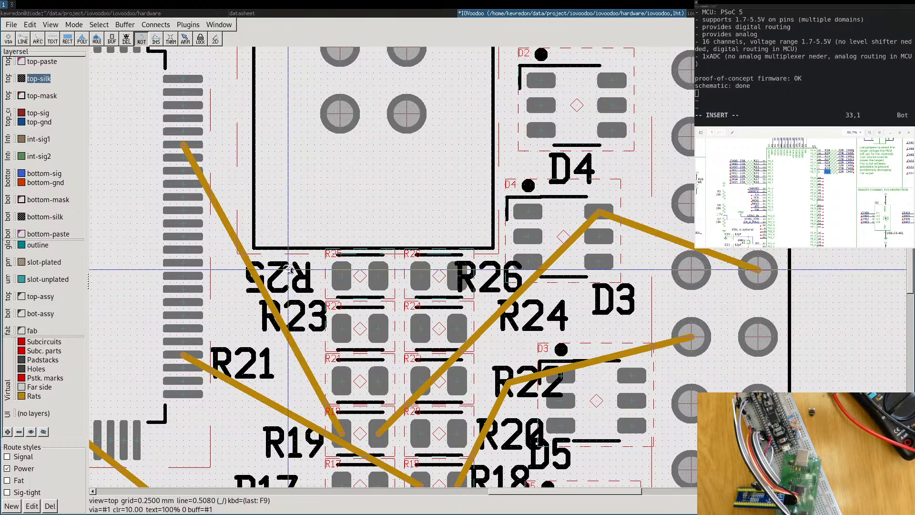
key(Escape)
Select the whole two-column resistor block and add rat lines to the selected pins.
scroll(379, 391, down, 3)
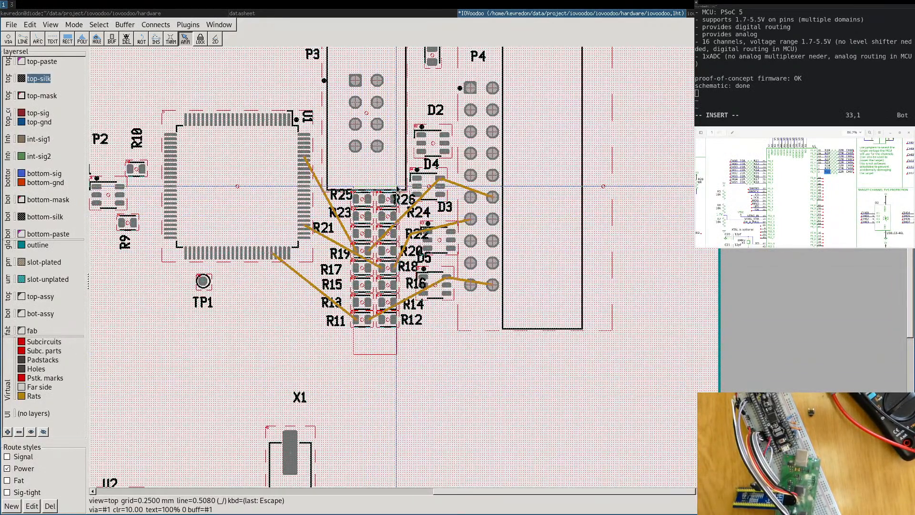
click(395, 199)
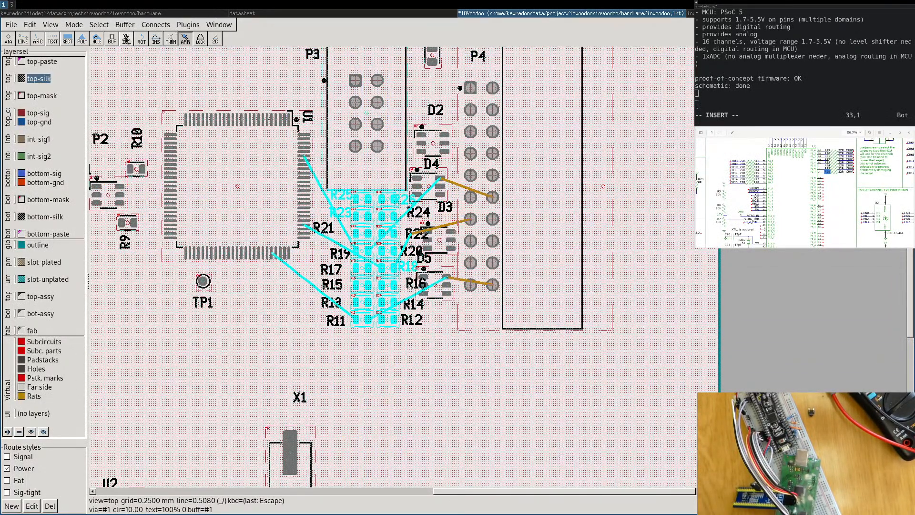
click(182, 27)
mouse_move(156, 25)
mouse_move(258, 42)
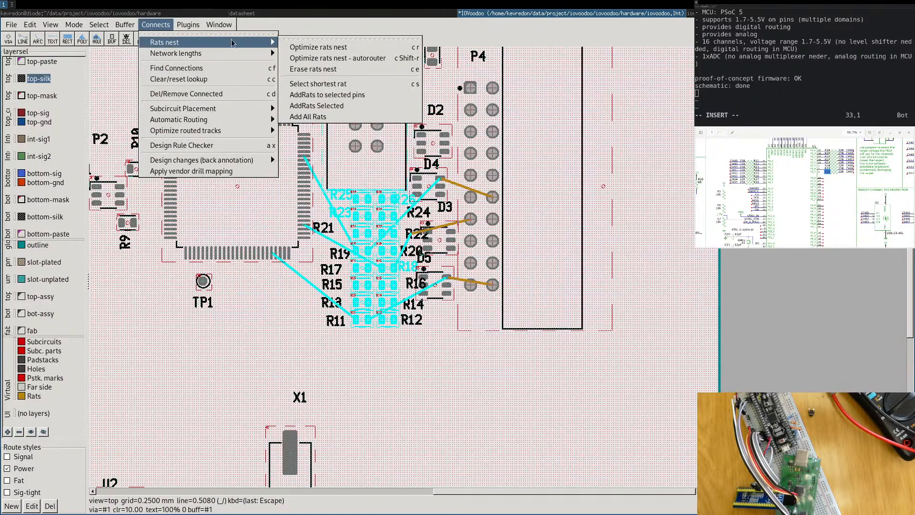
click(346, 96)
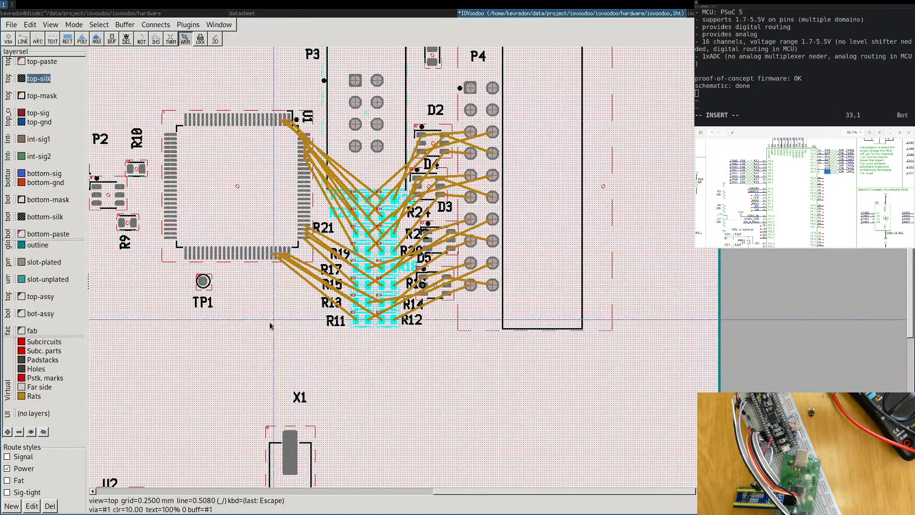
click(248, 336)
Examine how the rat lines run from the MCU through resistors R11 to R18 to diode D5 and connector P4.
scroll(275, 304, up, 5)
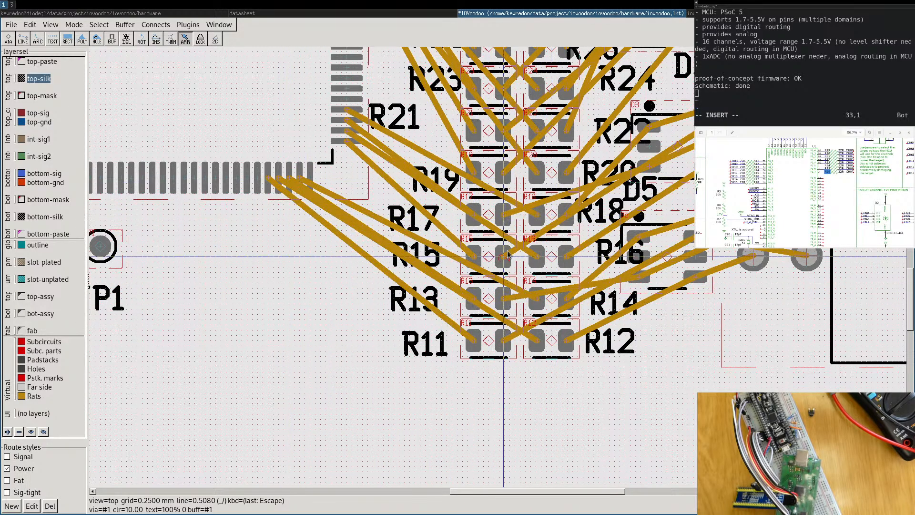
scroll(574, 255, down, 2)
middle_drag(574, 255, 439, 343)
scroll(500, 361, up, 5)
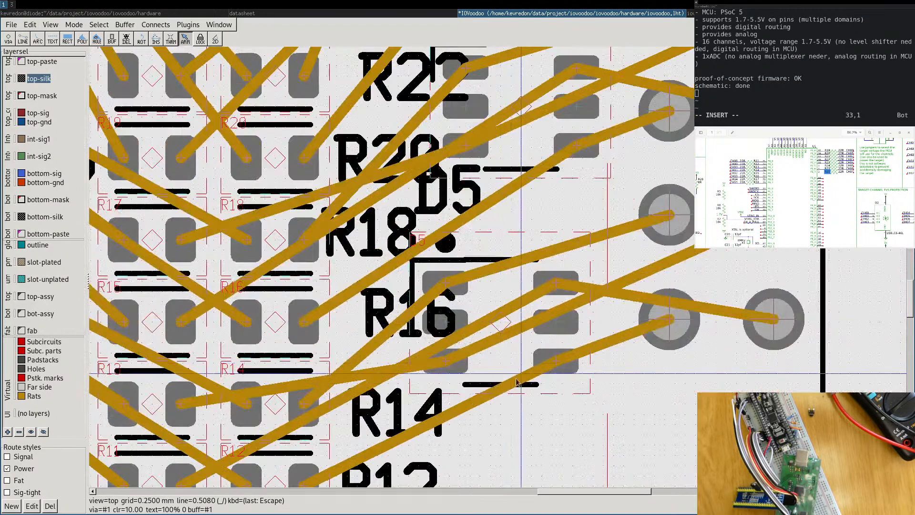
scroll(515, 333, down, 3)
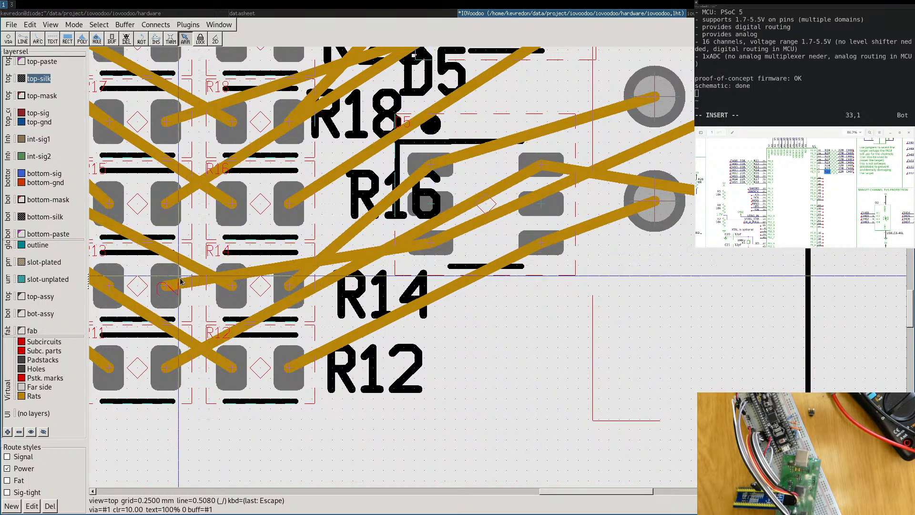
middle_drag(180, 281, 286, 226)
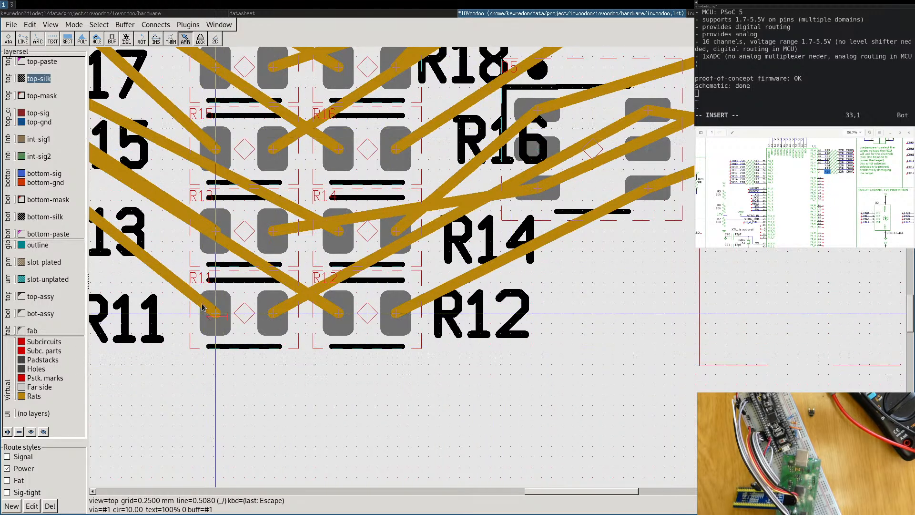
right_drag(578, 262, 577, 326)
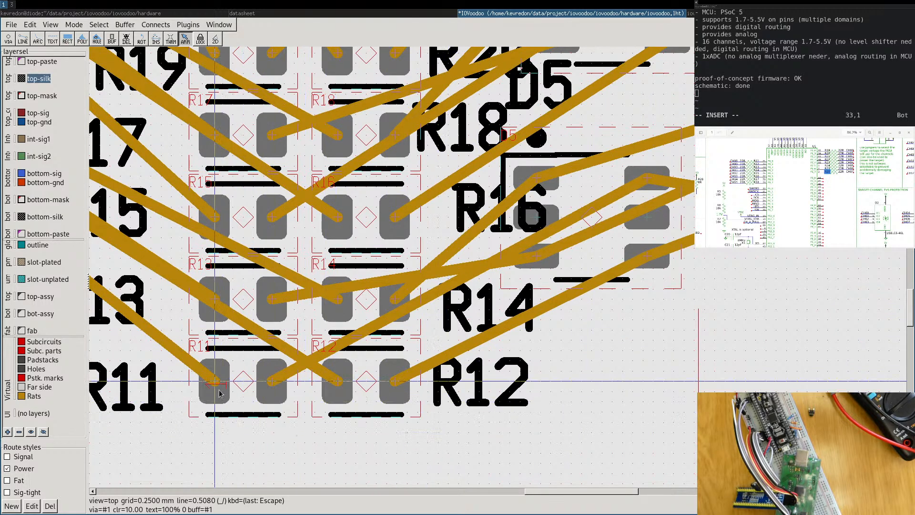
right_drag(220, 389, 296, 342)
scroll(296, 344, down, 3)
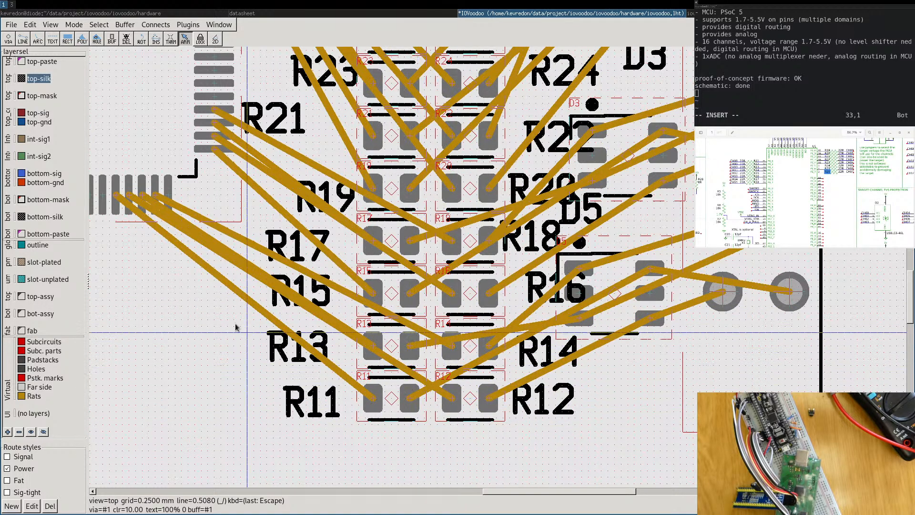
scroll(471, 290, down, 2)
shift+scroll(471, 288, right, 3)
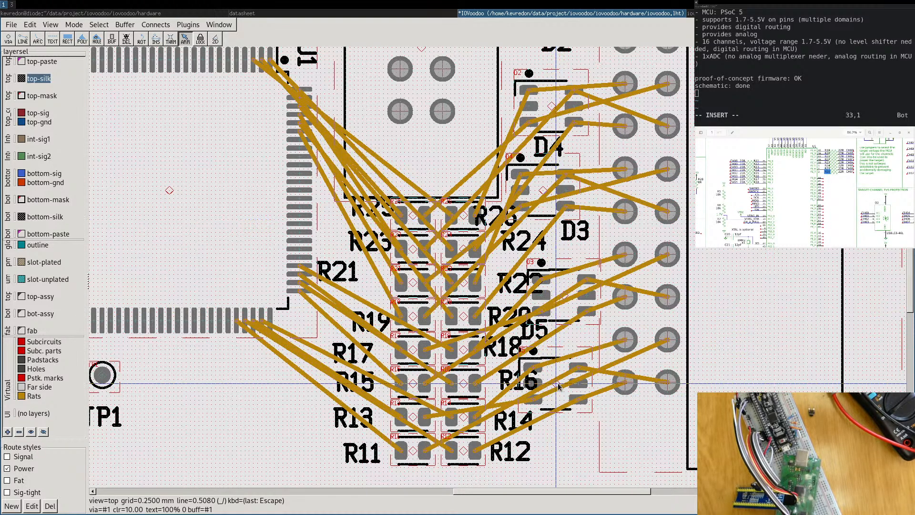
Move diode array D5 downward so that it sits beside resistors R12 and R14.
drag(558, 386, 560, 437)
scroll(560, 437, up, 2)
middle_drag(555, 413, 614, 312)
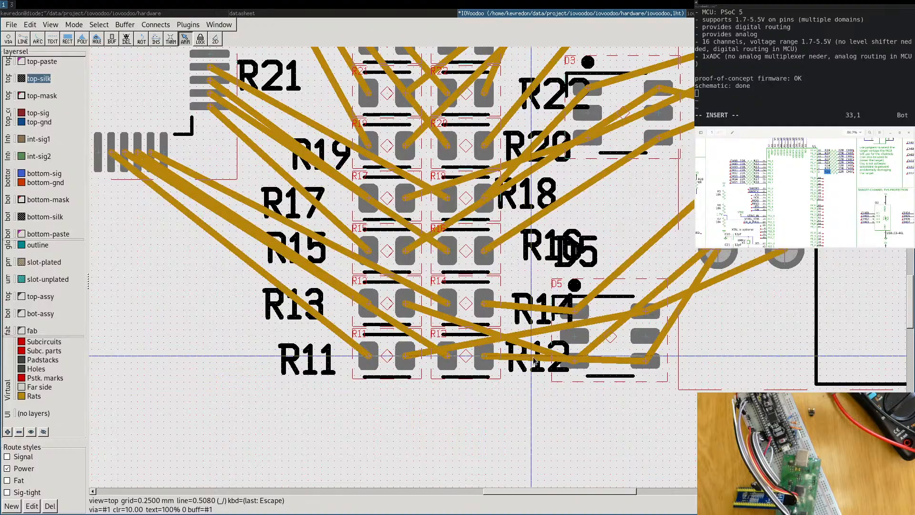
Examine the overall board placement and the rat lines between the MCU, resistor block, protection diodes and connector P4.
scroll(555, 352, down, 2)
scroll(276, 276, down, 3)
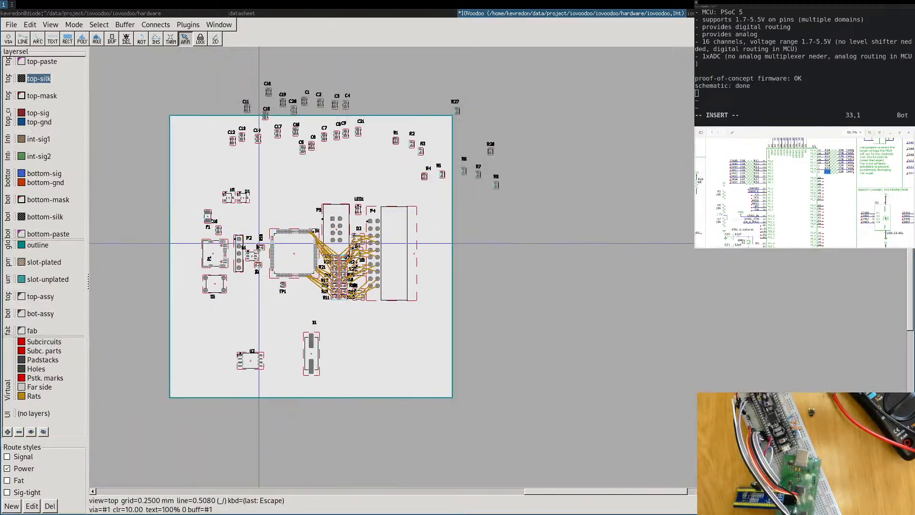
scroll(265, 273, up, 2)
scroll(264, 272, up, 3)
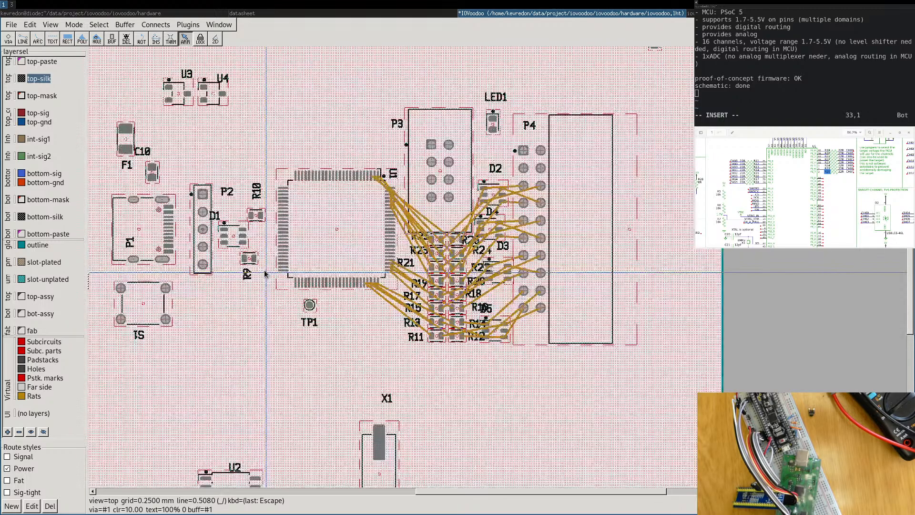
scroll(609, 386, up, 4)
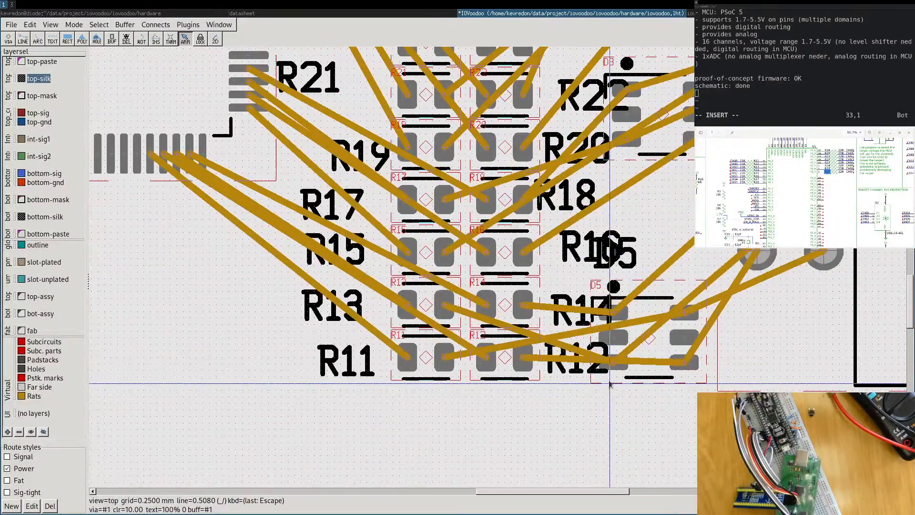
scroll(618, 361, down, 1)
middle_drag(675, 342, 601, 349)
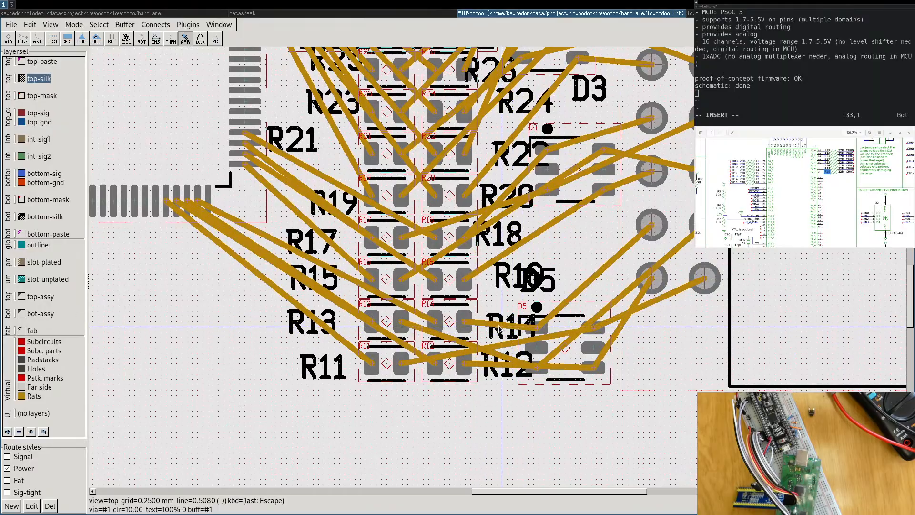
scroll(622, 358, down, 4)
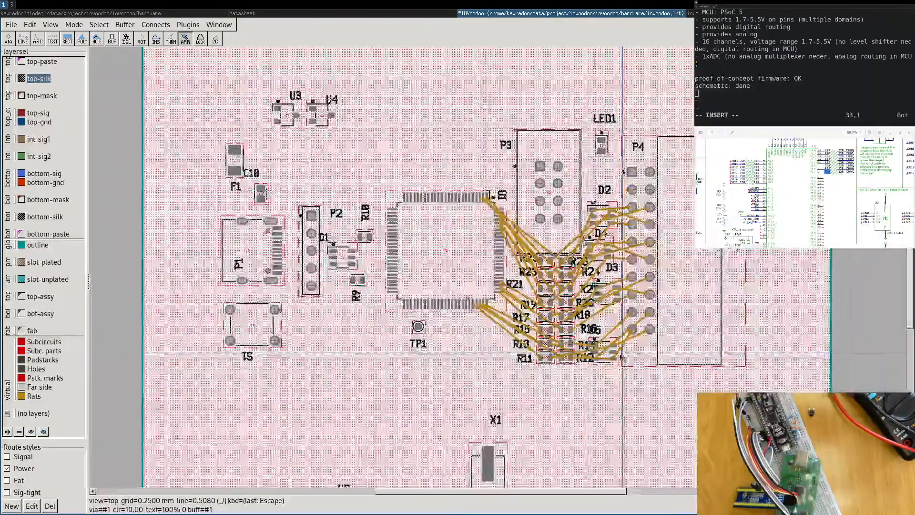
middle_drag(656, 117, 484, 185)
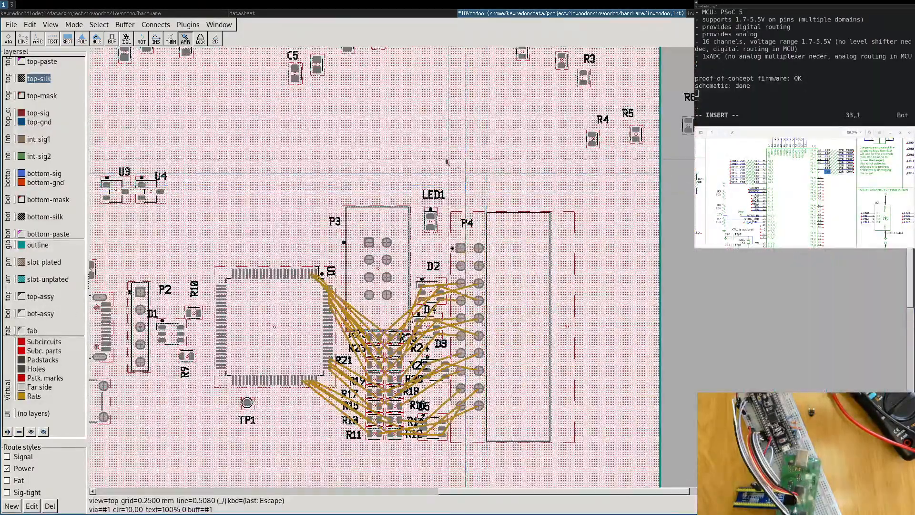
scroll(484, 188, down, 2)
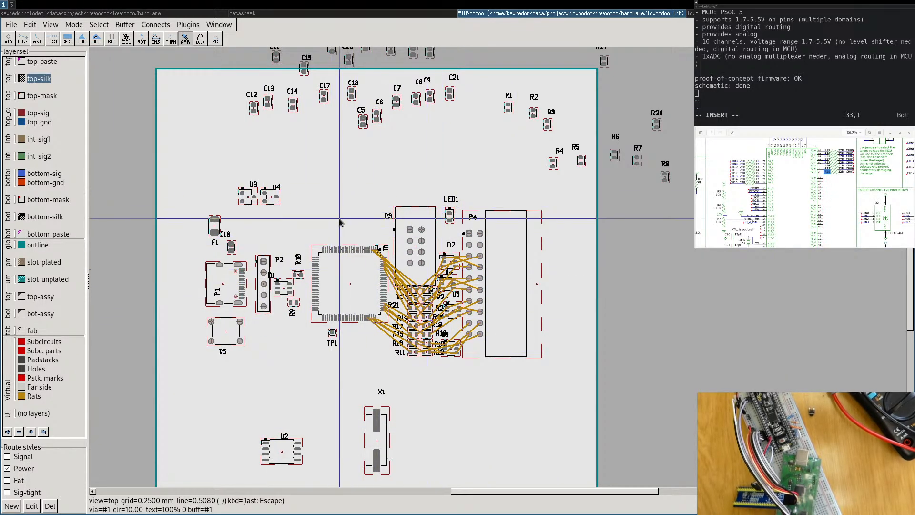
right_drag(335, 277, 343, 233)
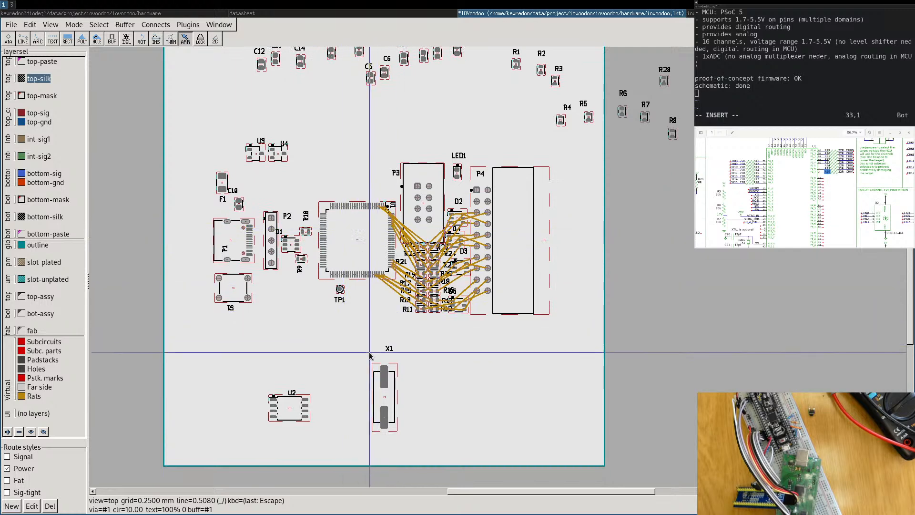
Move U2 upward from the lower part of the board, closer to the MCU.
scroll(329, 350, up, 1)
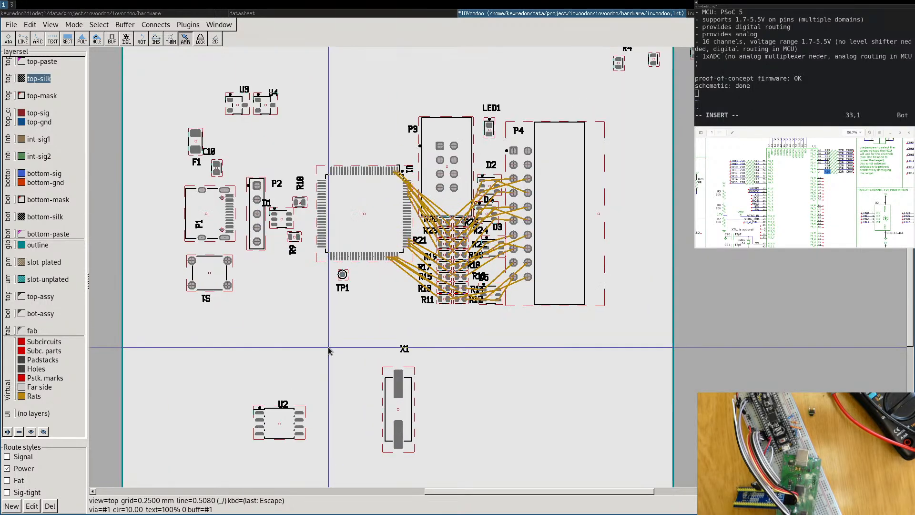
click(281, 421)
drag(294, 360, 280, 348)
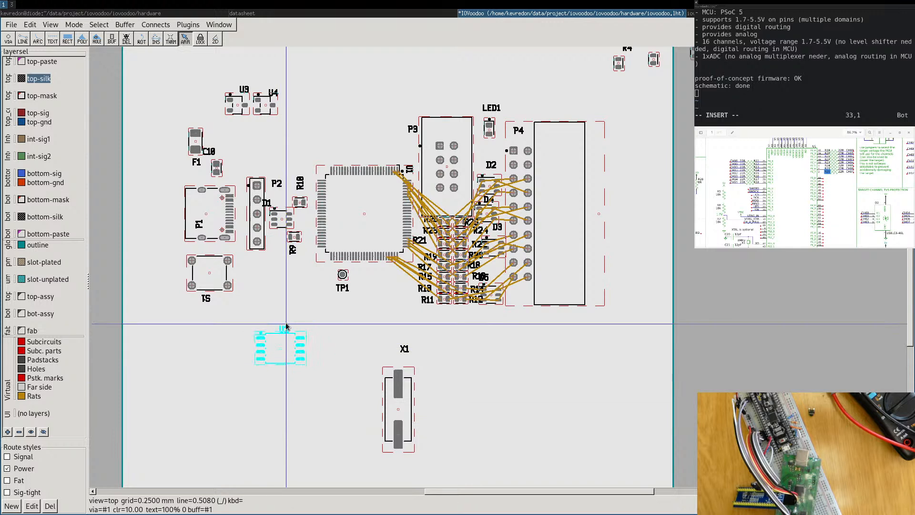
Erase the existing rat lines, select U2 and generate the rats nest for the whole board.
key(c)
key(e)
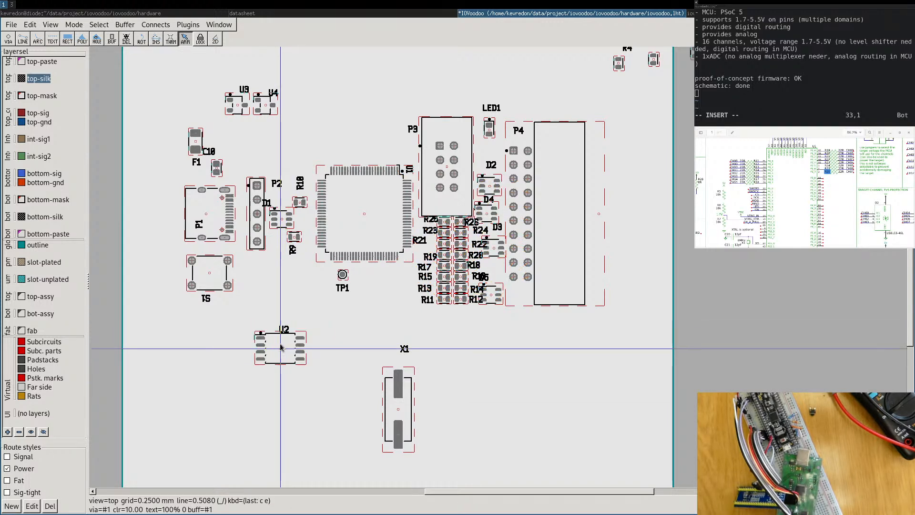
click(280, 341)
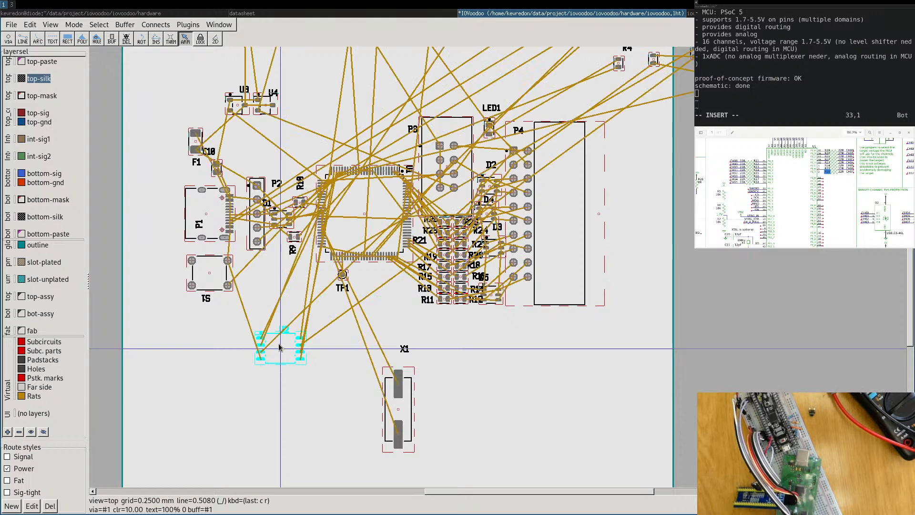
Move U2 from below the USB parts to the free area above the MCU's upper-left corner.
drag(280, 341, 280, 292)
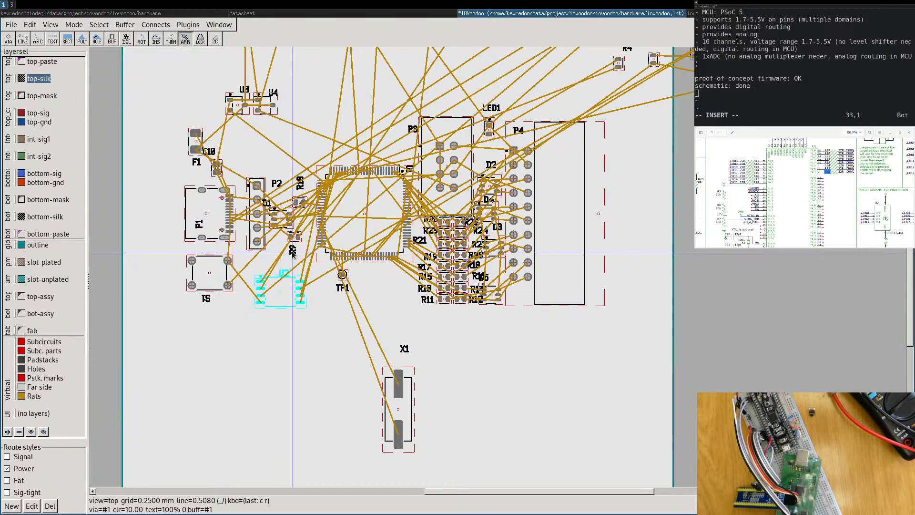
scroll(286, 282, up, 4)
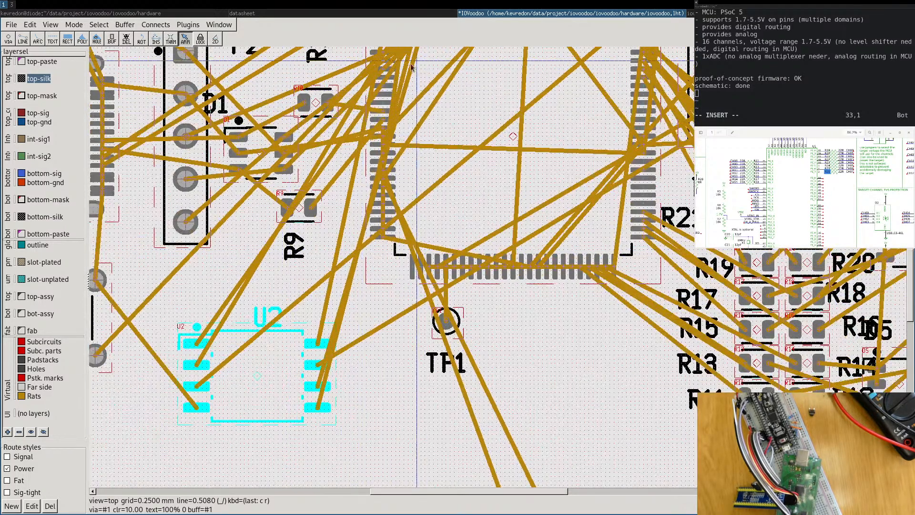
scroll(476, 323, up, 3)
scroll(476, 323, down, 4)
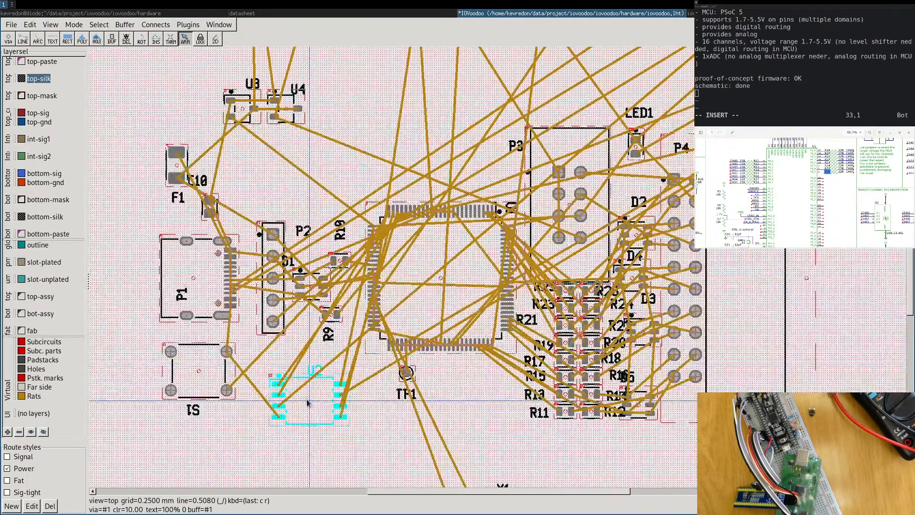
drag(307, 402, 323, 167)
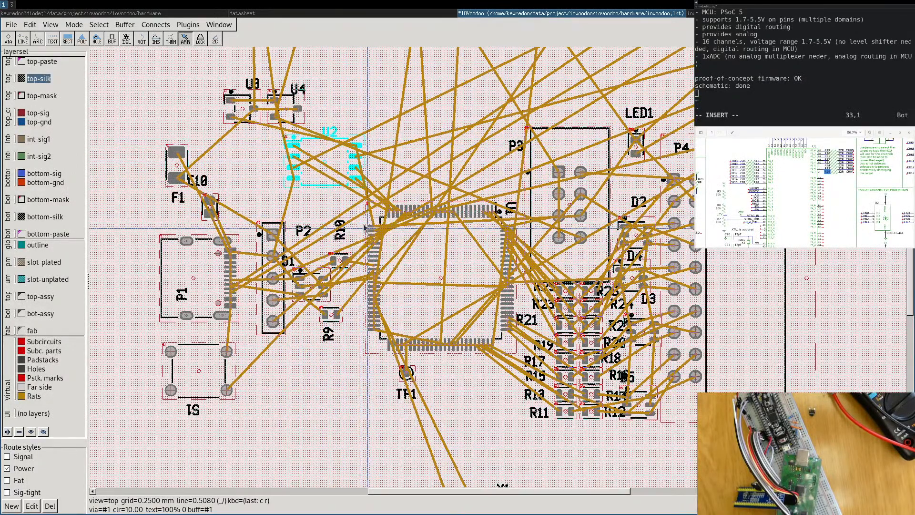
Examine the rat lines between U2's pads and the pins on the MCU's upper edge.
scroll(329, 165, up, 2)
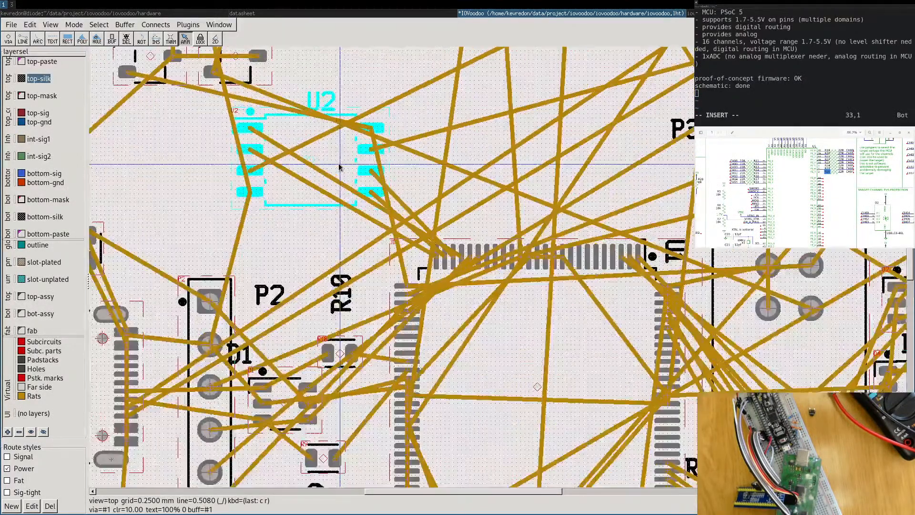
scroll(339, 167, up, 3)
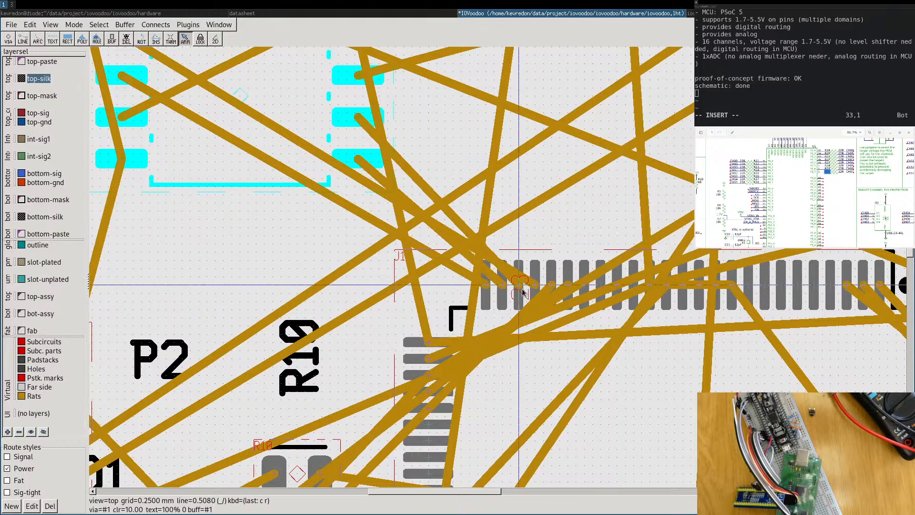
scroll(347, 245, down, 1)
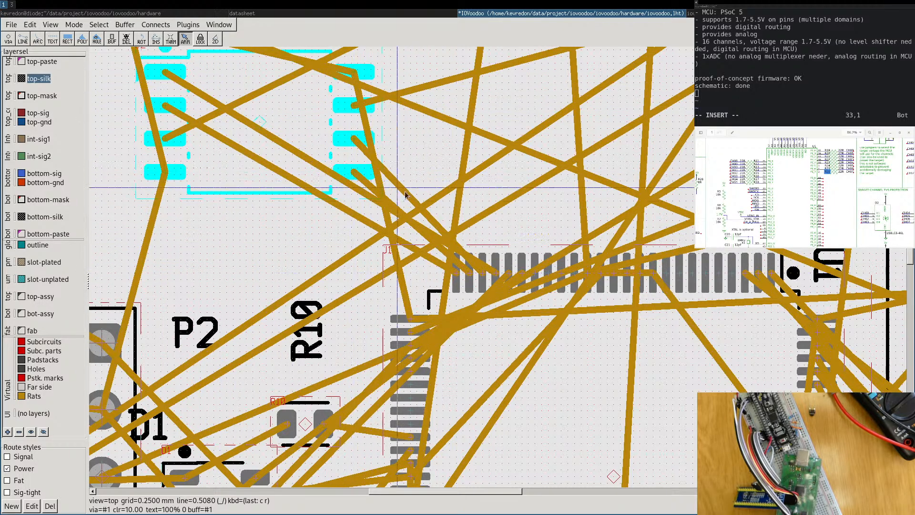
scroll(478, 232, down, 5)
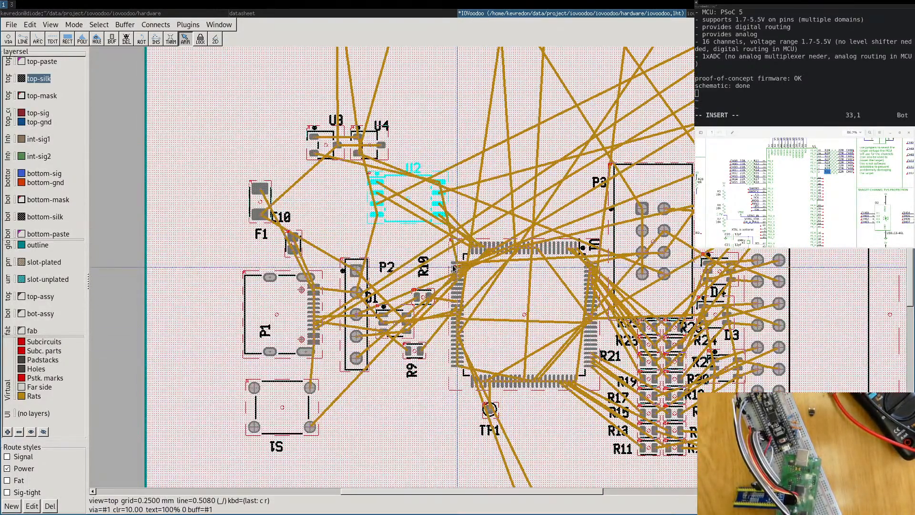
scroll(453, 268, up, 6)
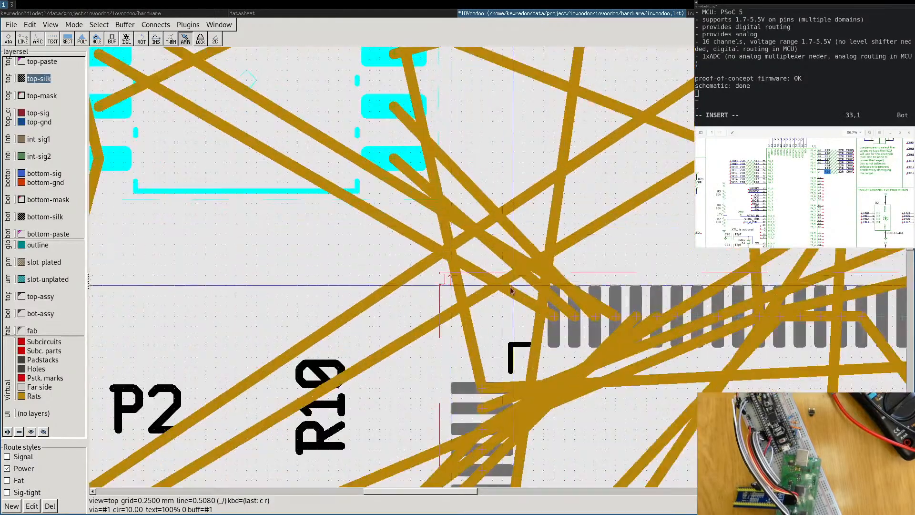
mouse_move(556, 320)
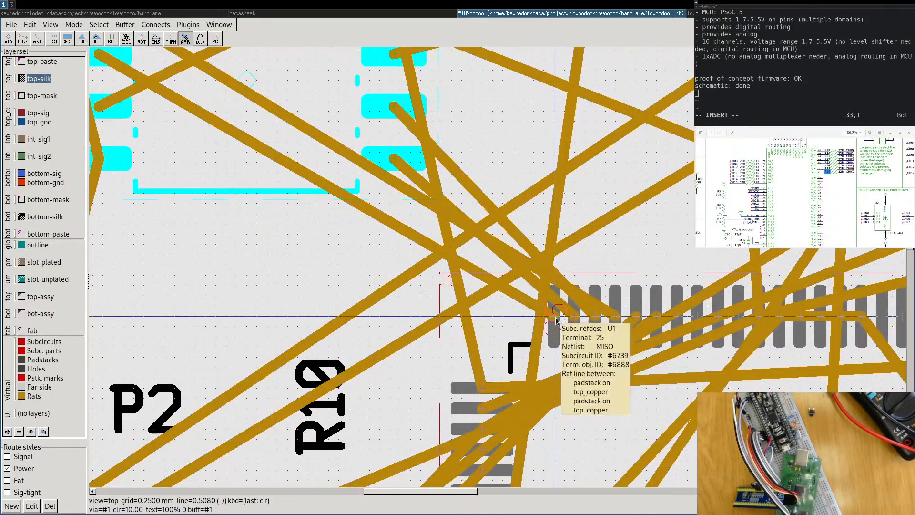
scroll(556, 320, down, 2)
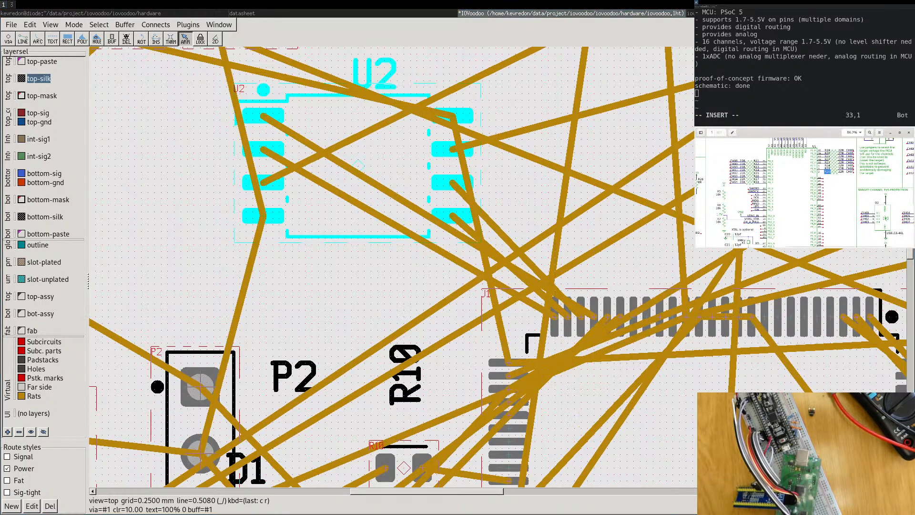
middle_drag(743, 200, 882, 187)
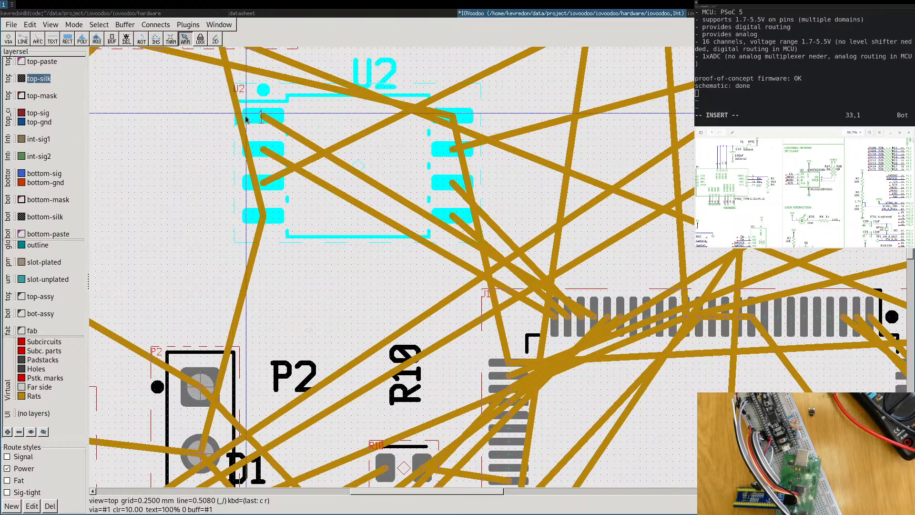
mouse_move(246, 119)
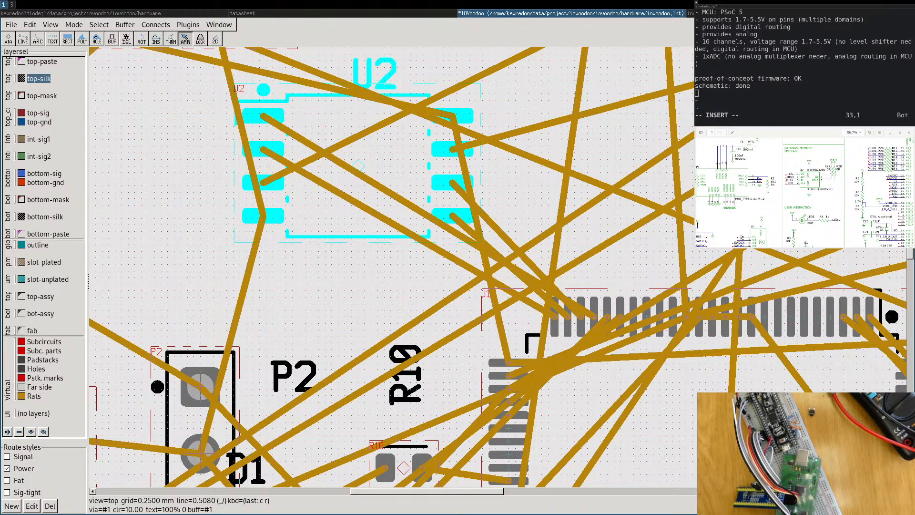
Switch to the schematic editor and compare U2's SPI flash nets with the MCU's port P1 pins.
click(690, 13)
middle_drag(127, 337, 233, 332)
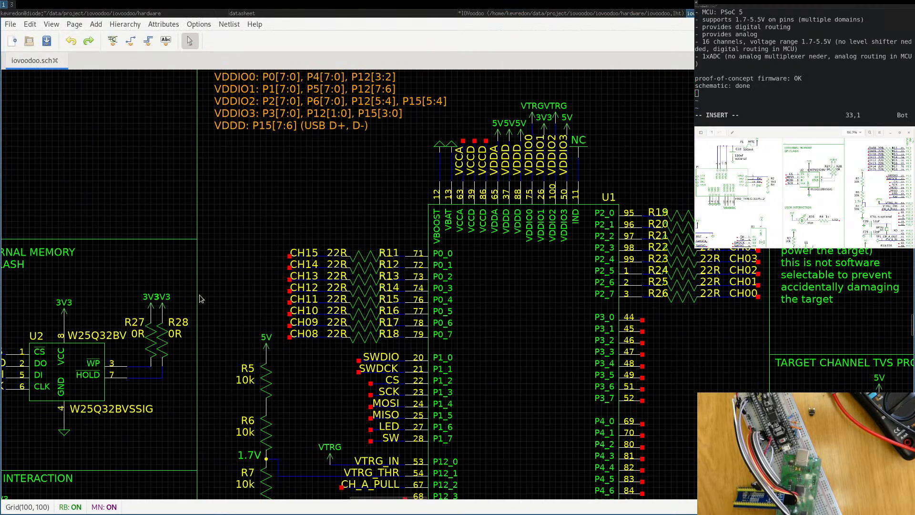
middle_drag(200, 299, 592, 249)
middle_drag(531, 304, 467, 268)
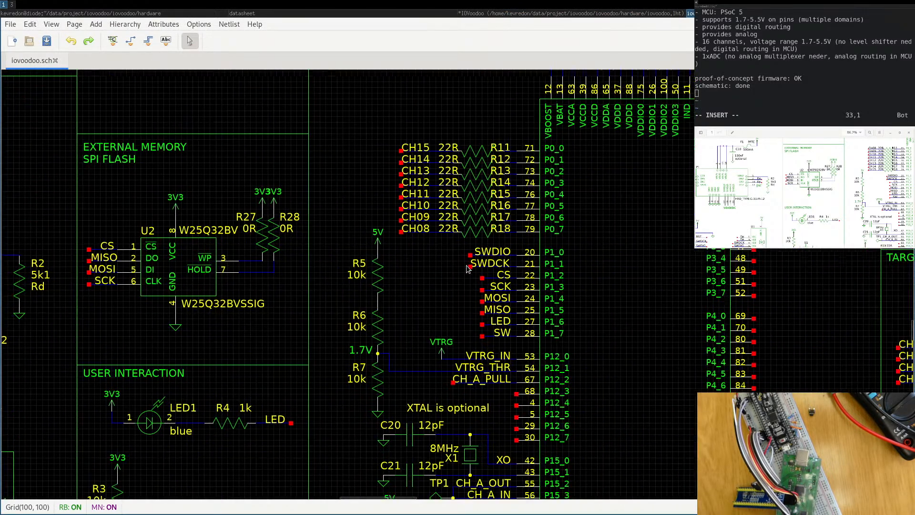
scroll(509, 288, up, 2)
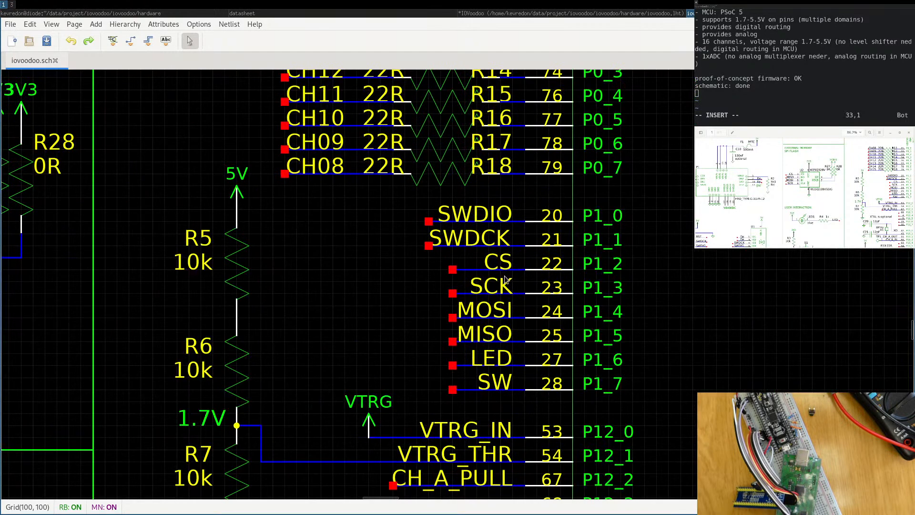
scroll(506, 278, down, 2)
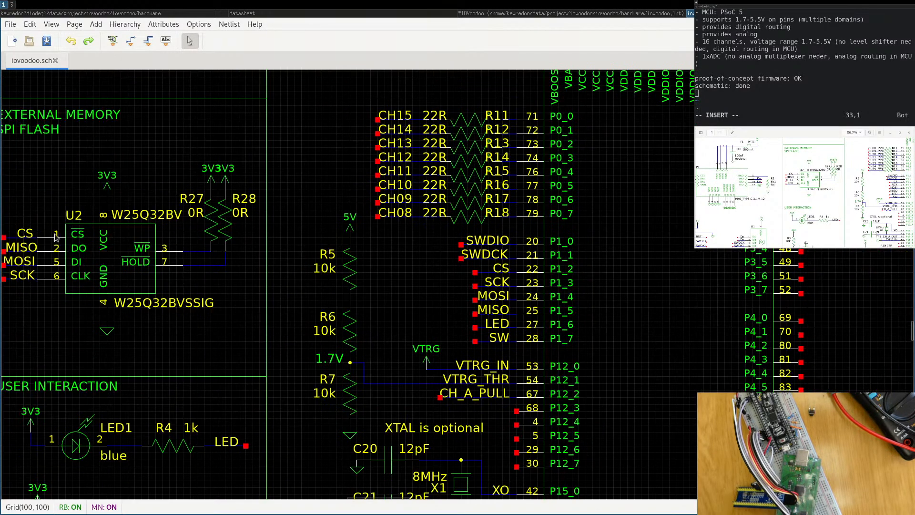
In the schematic, detach the MOSI net from MCU pin 24 and move the CS net from pin 22 to pin 24.
click(628, 16)
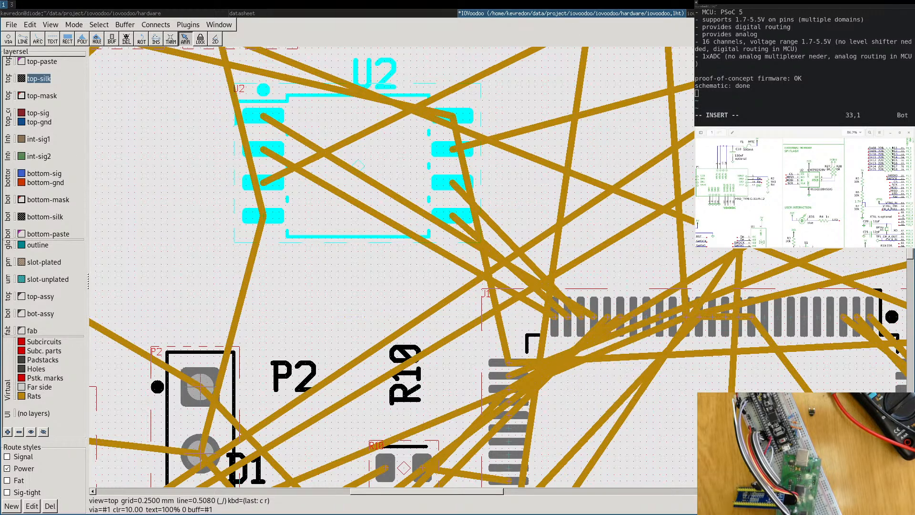
click(715, 14)
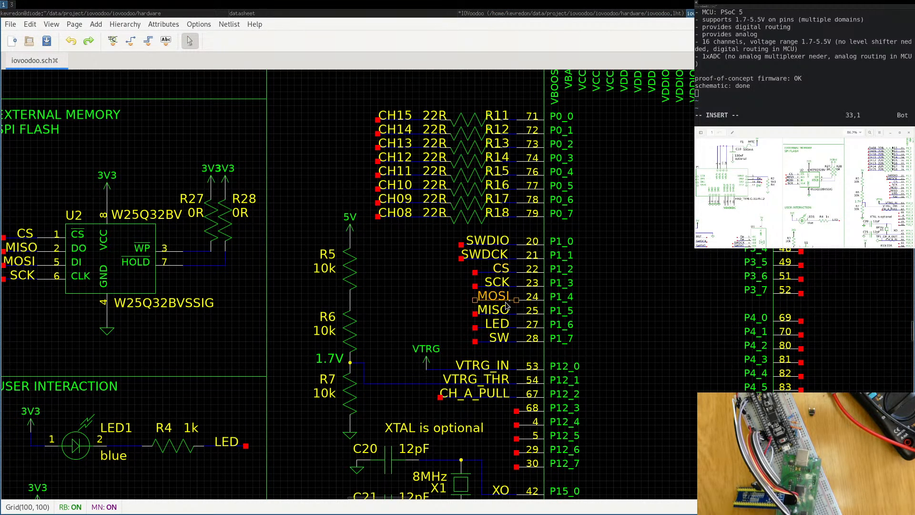
key(Delete)
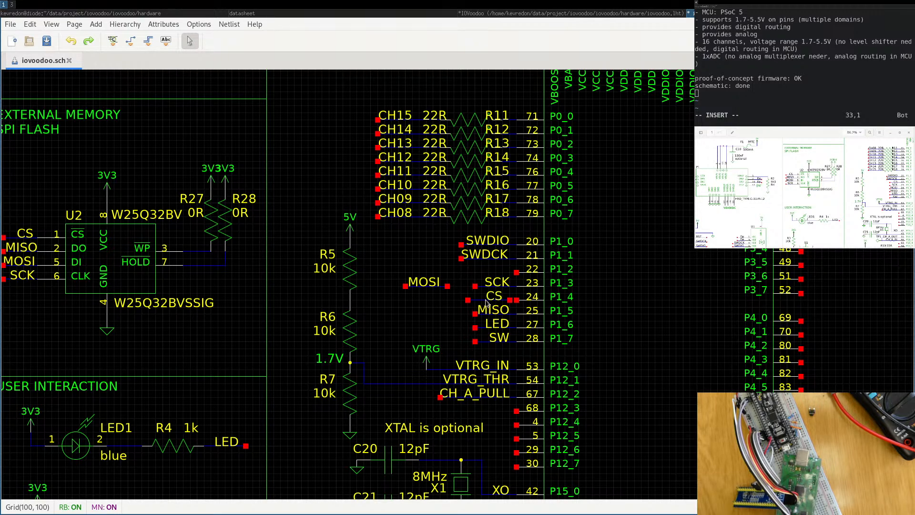
scroll(486, 303, up, 2)
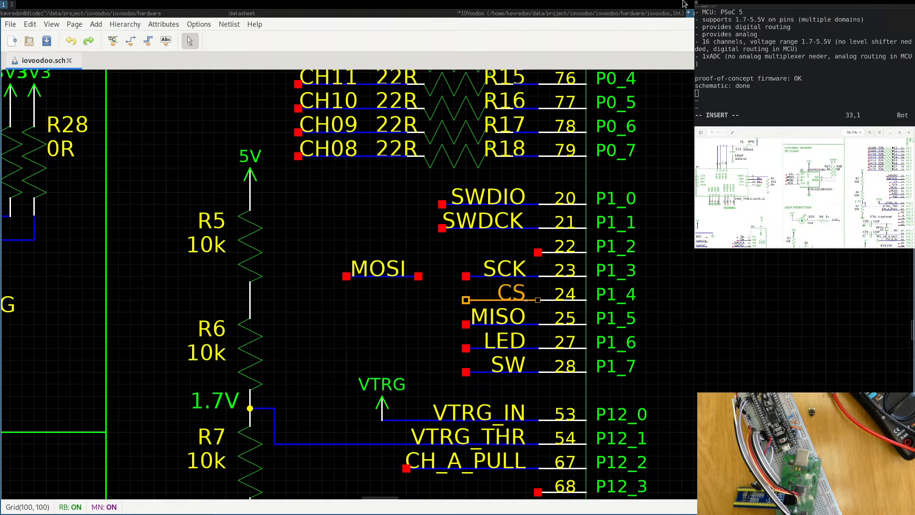
Check U2's rat lines in the layout, detach the SCK net in the schematic and attach MOSI to MCU pin 23.
click(638, 17)
scroll(416, 136, down, 4)
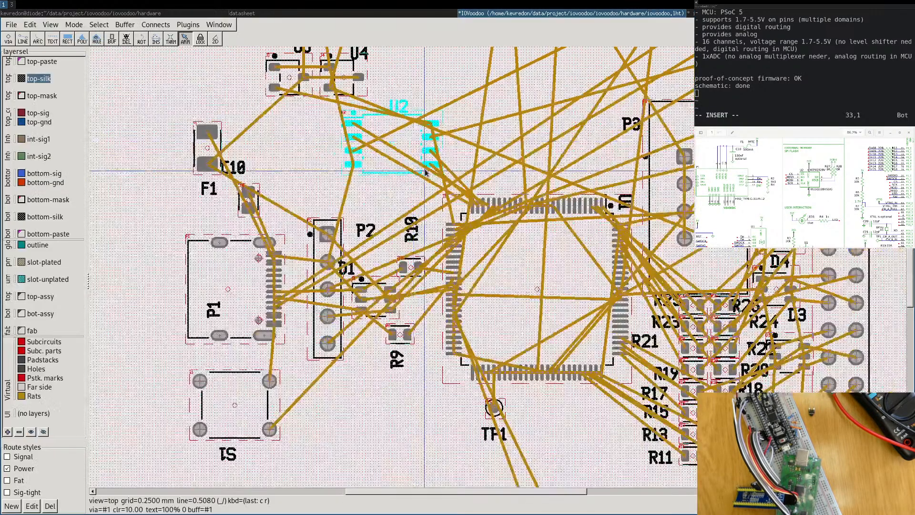
scroll(422, 172, up, 3)
scroll(435, 162, up, 3)
mouse_move(435, 163)
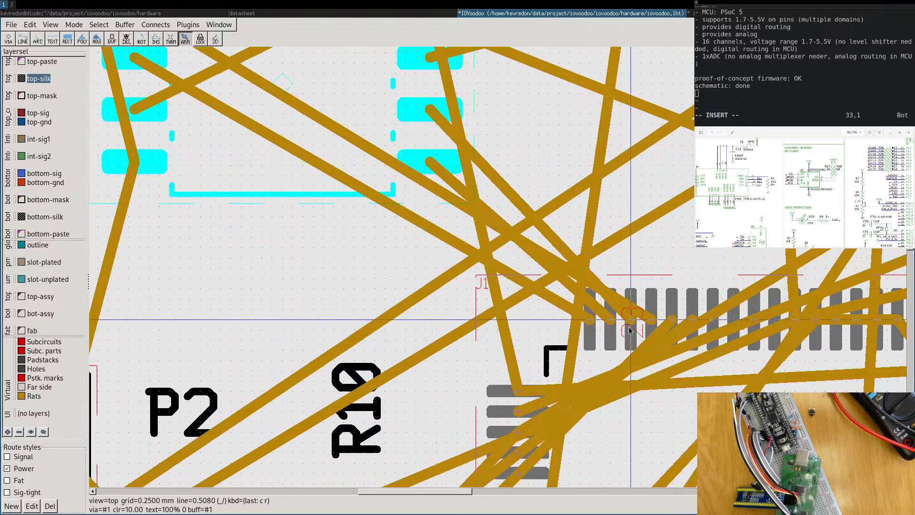
click(690, 14)
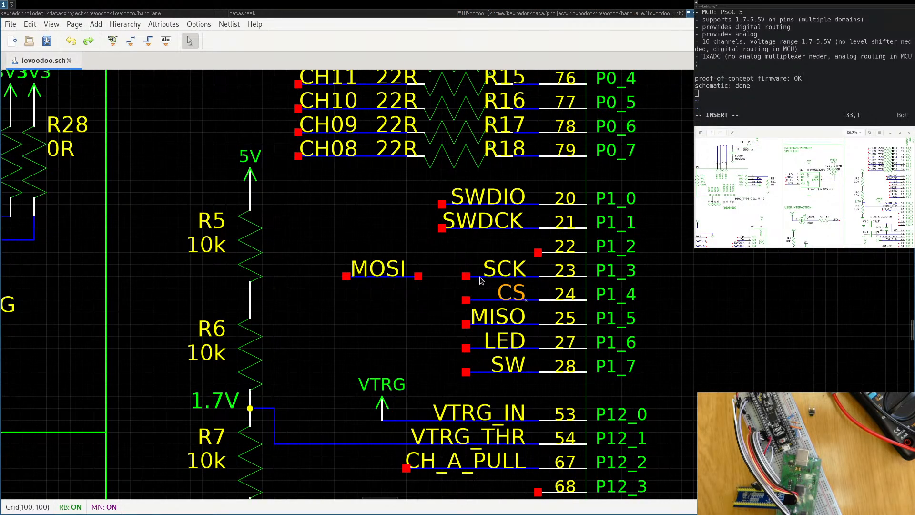
click(479, 276)
key(Delete)
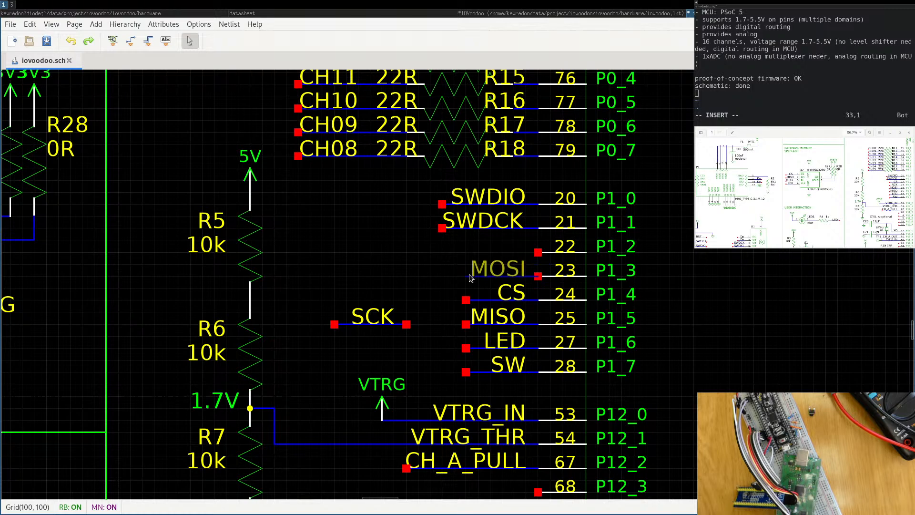
Check U2's clock pad in the layout, attach the SCK net to MCU pin 22 in the schematic and save it.
click(653, 16)
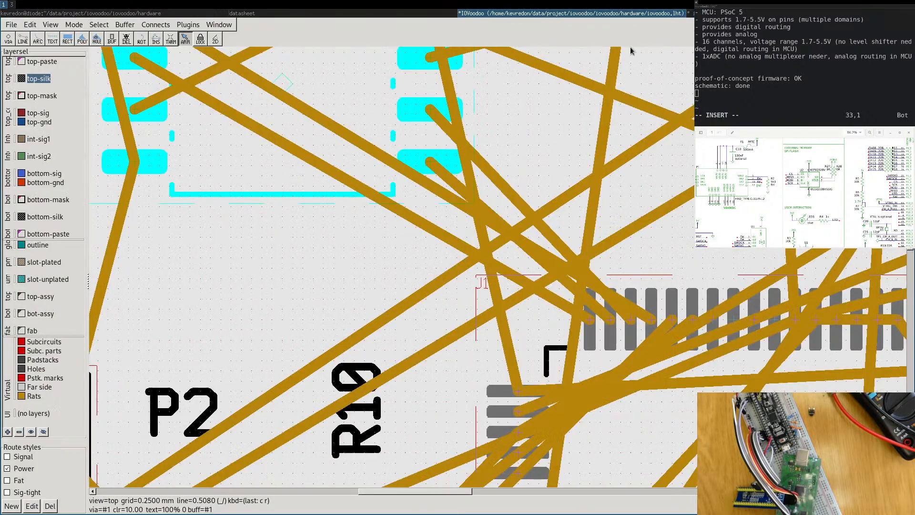
scroll(371, 149, down, 3)
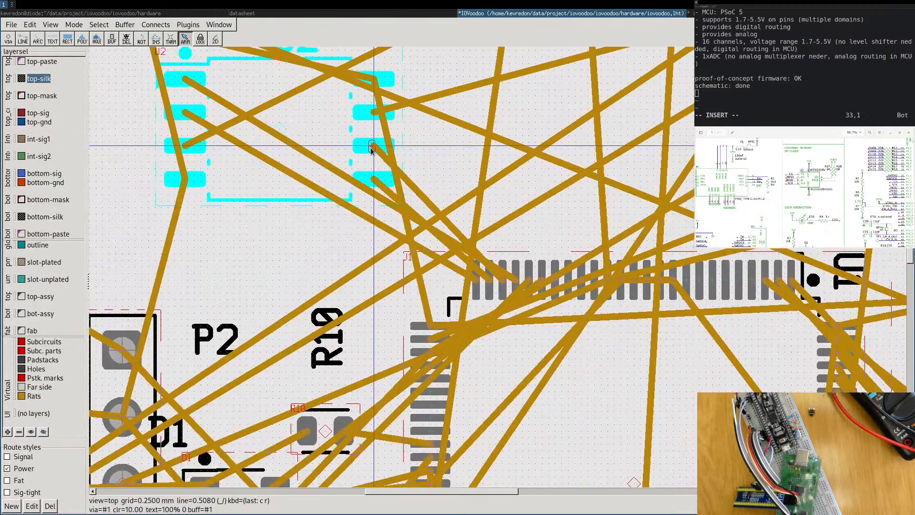
mouse_move(371, 149)
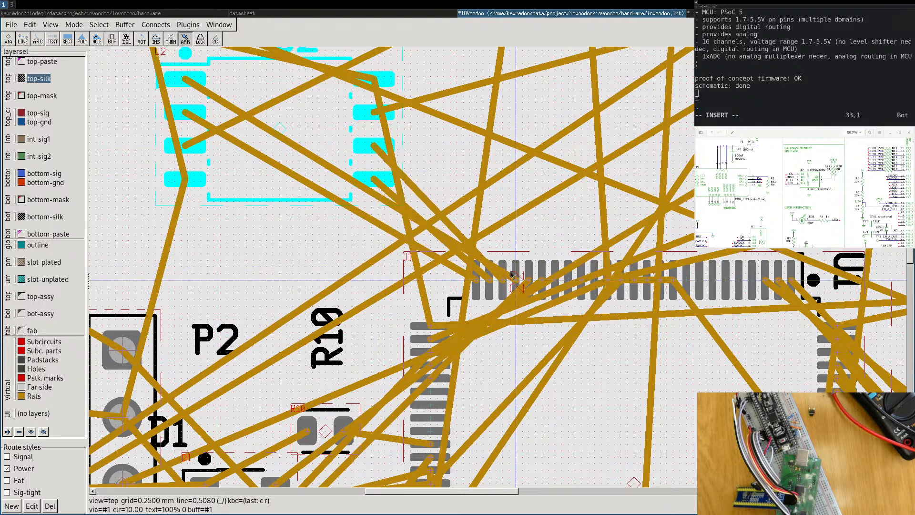
click(694, 13)
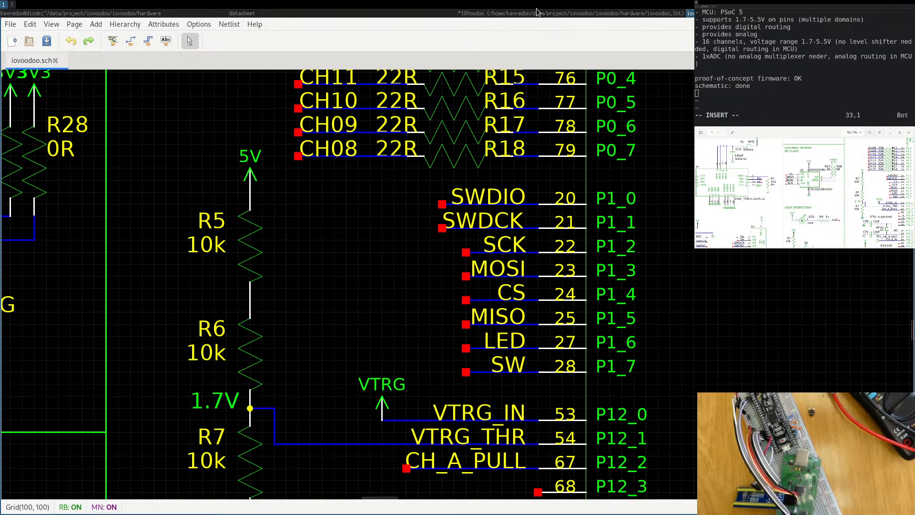
Erase all rat lines in the board layout and regenerate the netlist in the terminal with rake netlist.
click(513, 14)
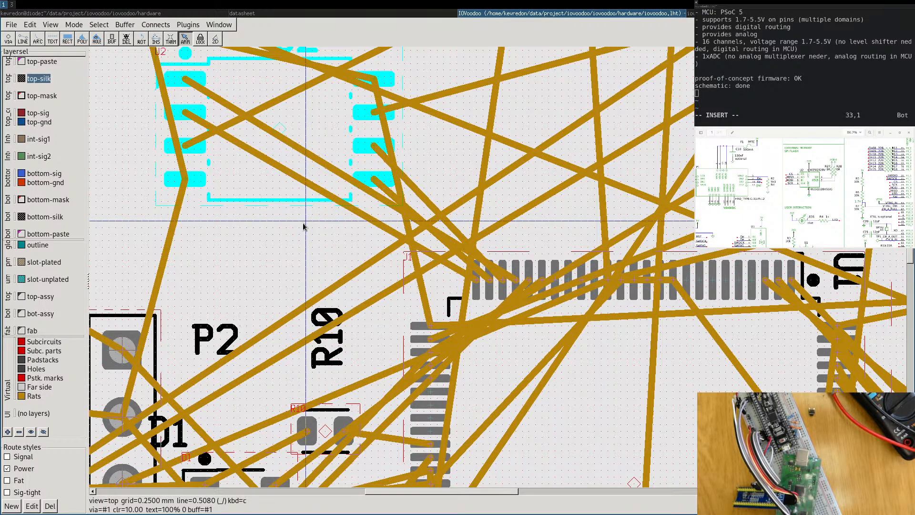
key(e)
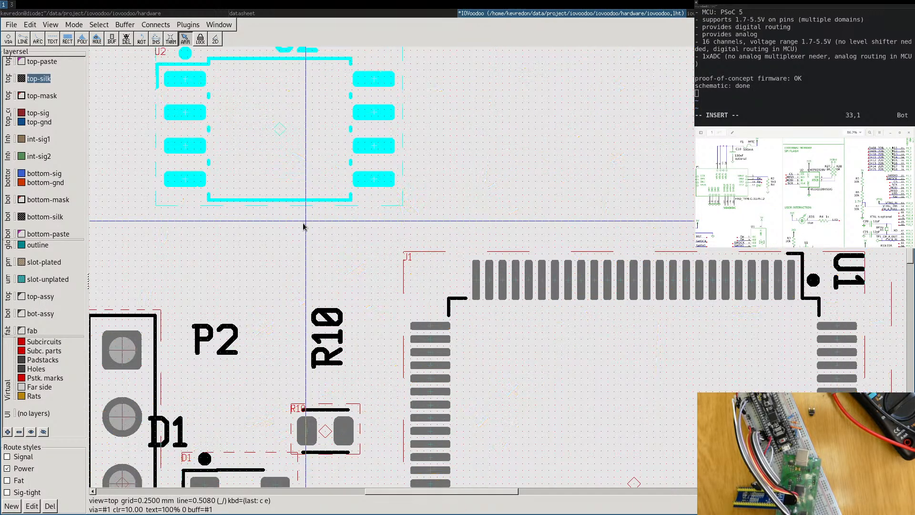
click(147, 14)
key(Up)
key(Return)
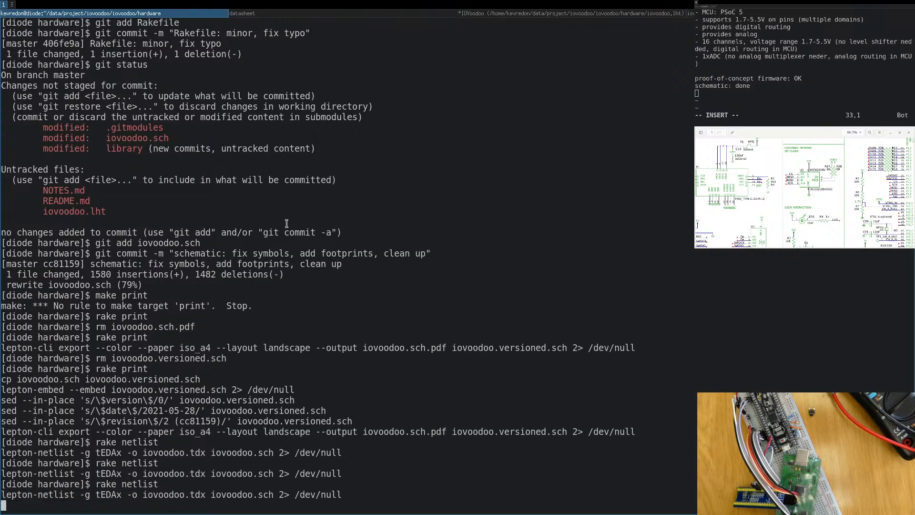
Save the board layout and import the regenerated tEDAx schematic netlist into it.
click(523, 14)
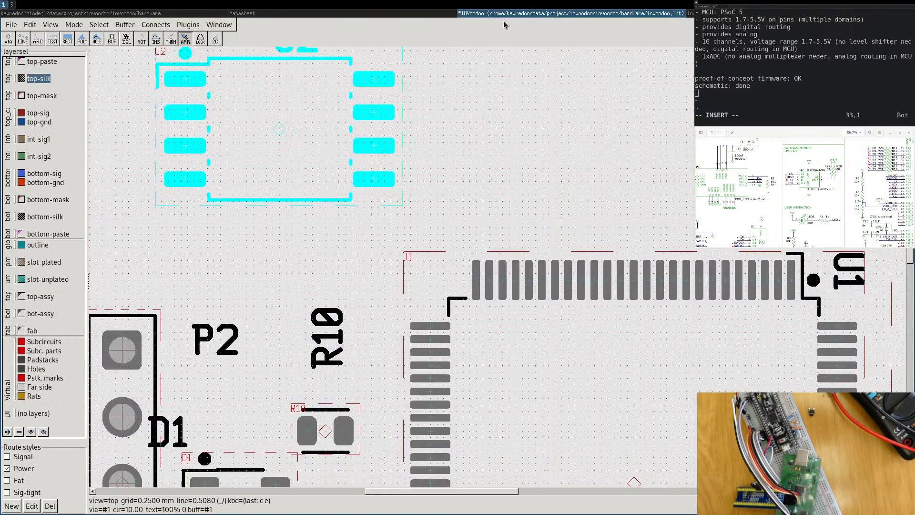
key(ctrl+s)
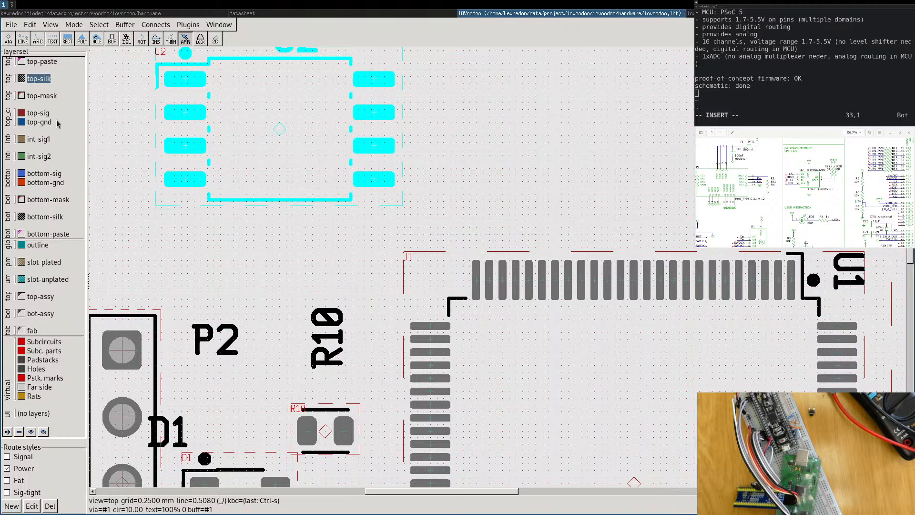
click(12, 24)
mouse_move(43, 108)
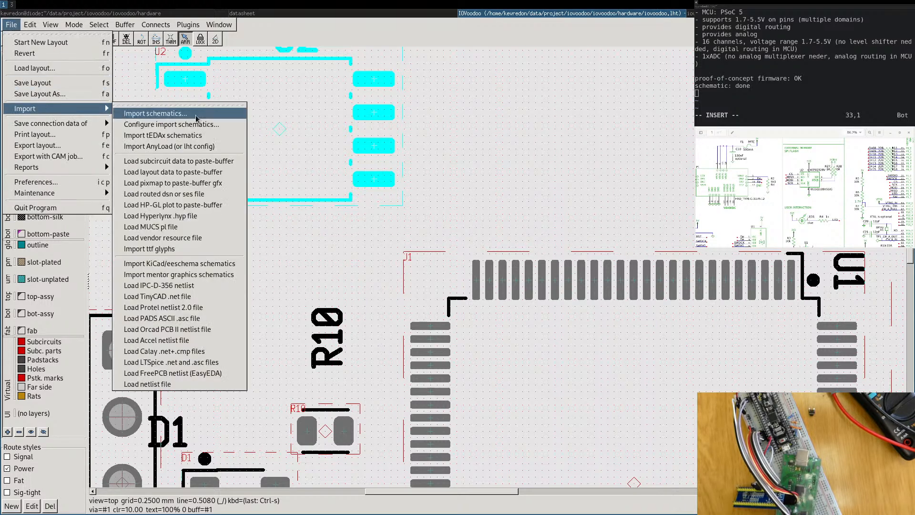
click(190, 136)
double_click(382, 167)
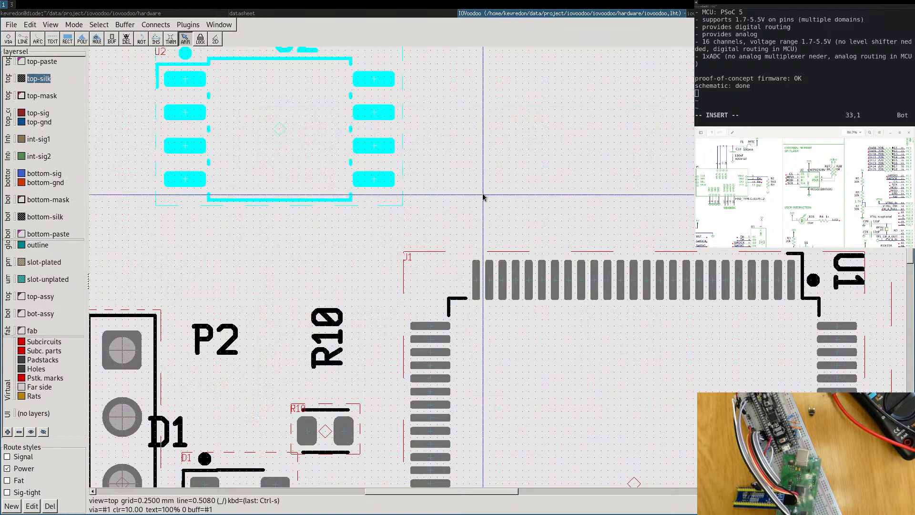
Deselect U2 and generate the rat lines for the whole board from the updated netlist.
middle_drag(482, 185, 440, 222)
click(316, 172)
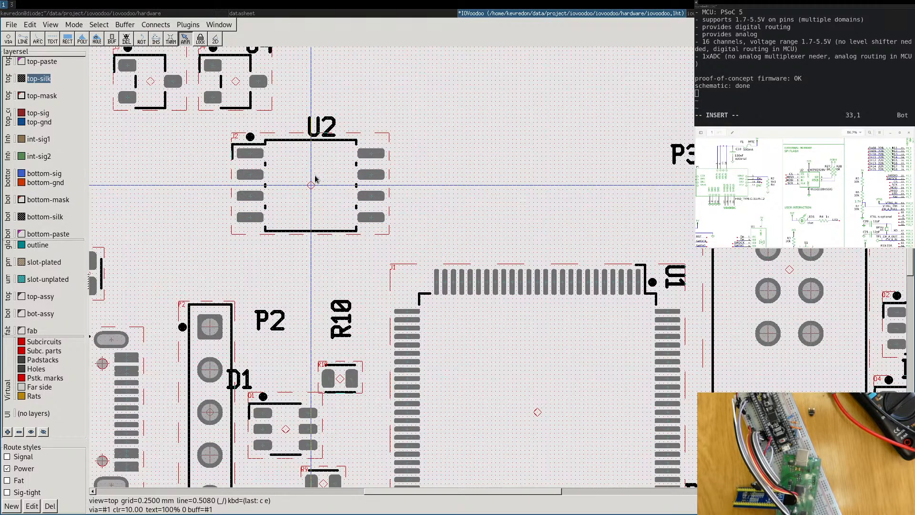
key(r)
scroll(328, 198, up, 2)
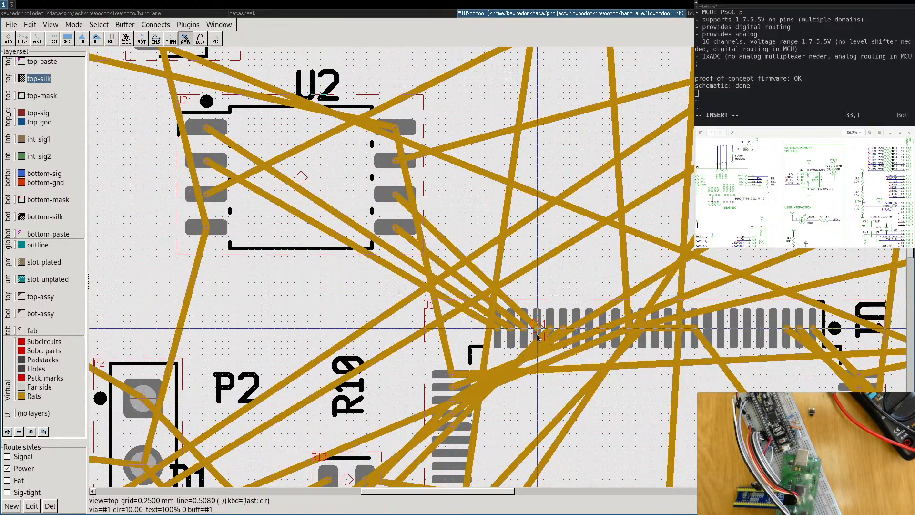
Erase the rat lines from the board and select component U2.
scroll(469, 243, down, 1)
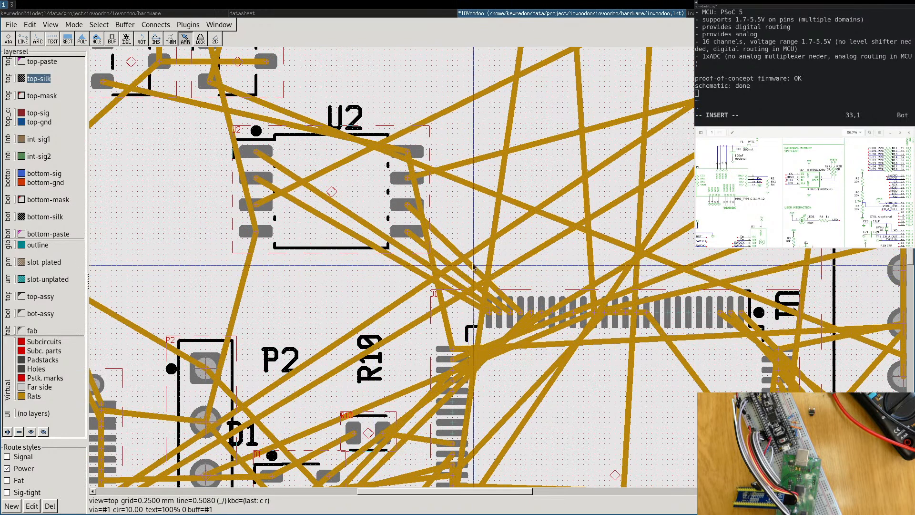
middle_drag(477, 262, 290, 281)
key(Escape)
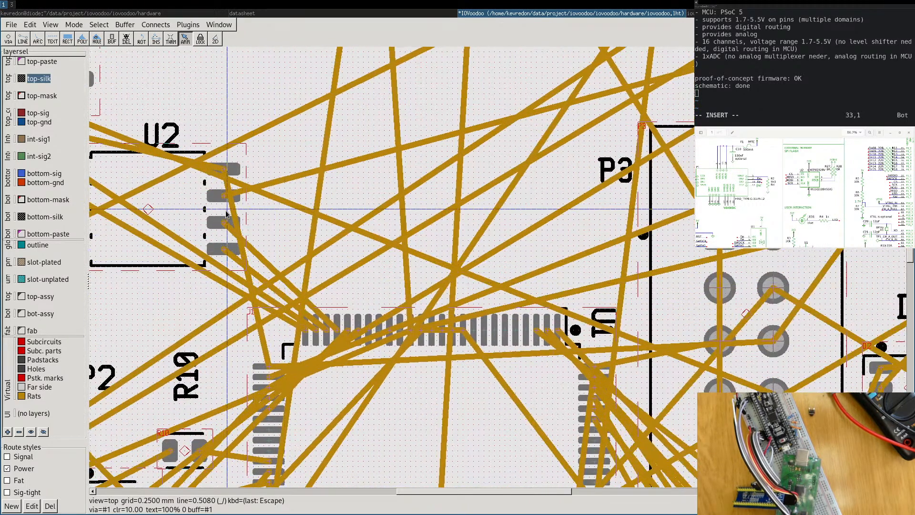
key(r)
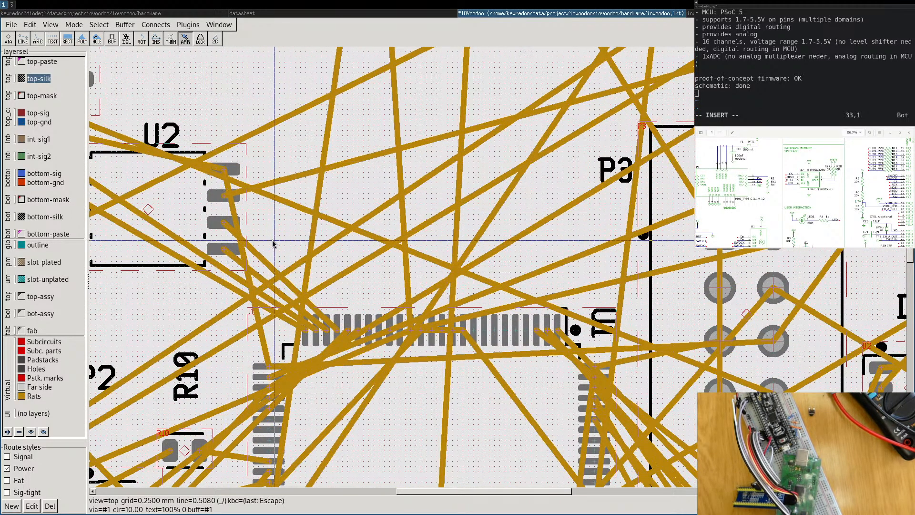
scroll(273, 243, down, 3)
scroll(268, 226, up, 3)
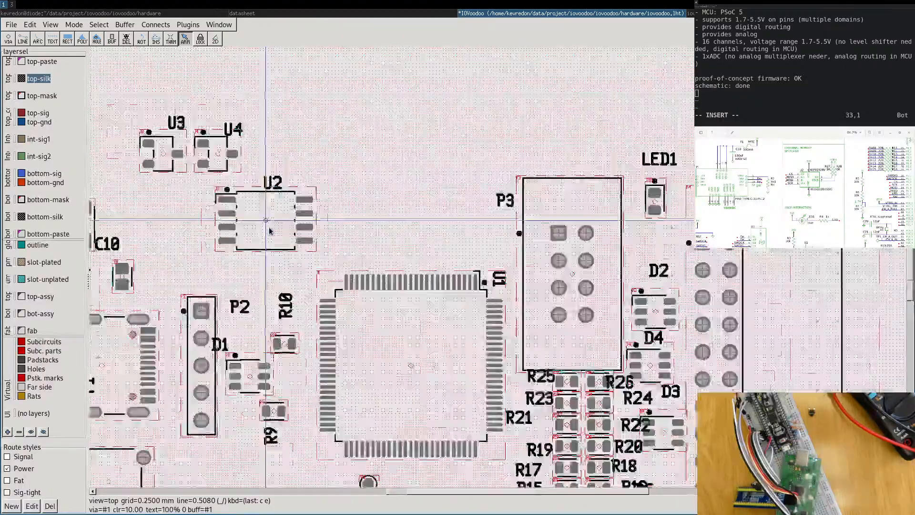
click(268, 225)
middle_drag(257, 241, 473, 256)
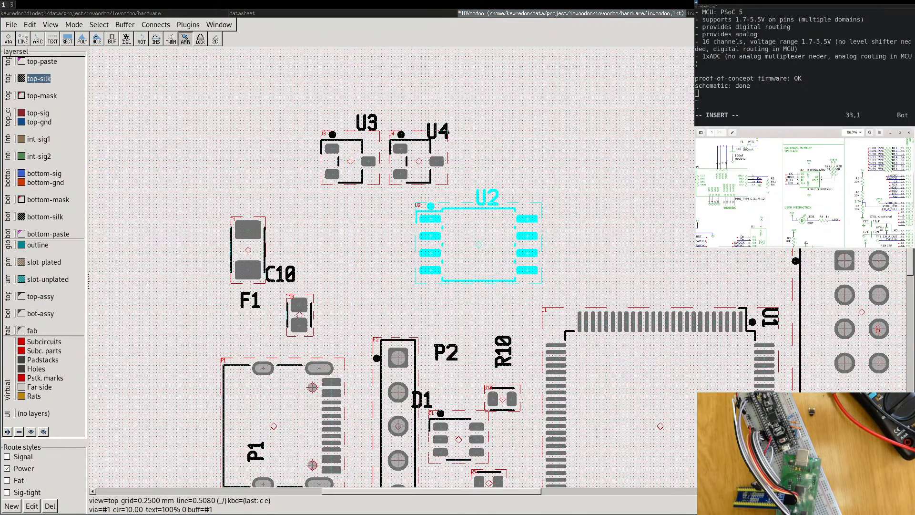
Rotate the two regulators U3 and U4 by 180 degrees each in place.
middle_drag(781, 160, 828, 228)
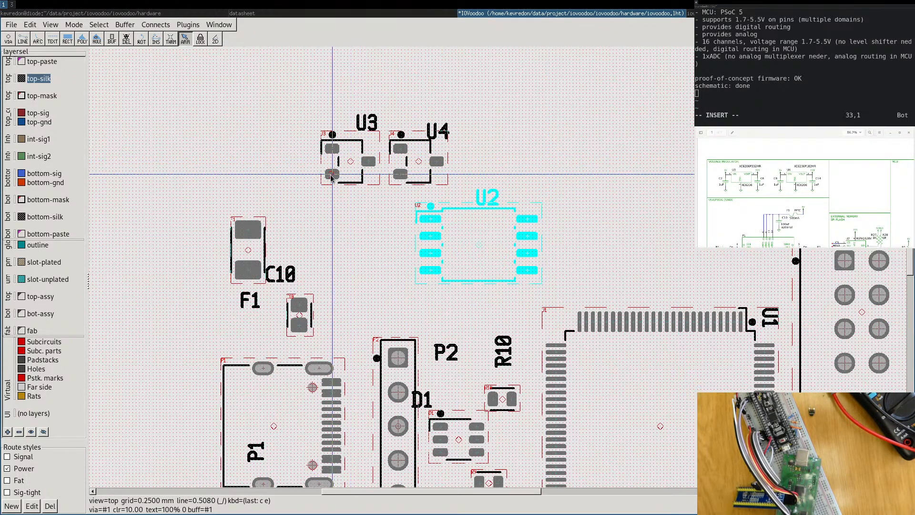
mouse_move(331, 175)
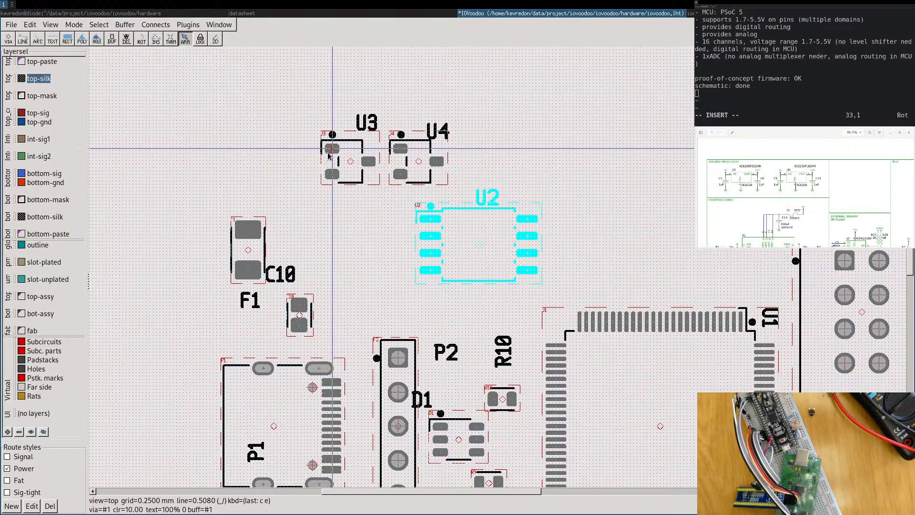
mouse_move(328, 154)
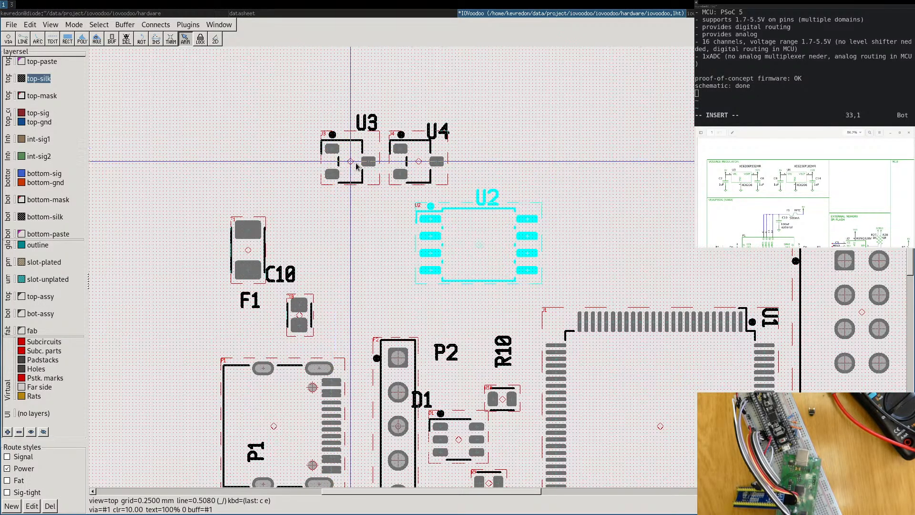
mouse_move(374, 164)
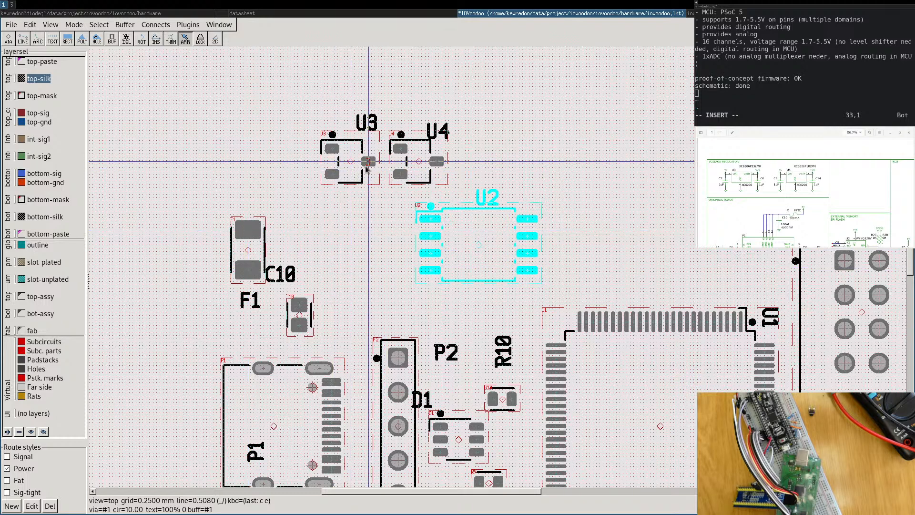
key(F9)
click(349, 162)
click(349, 162)
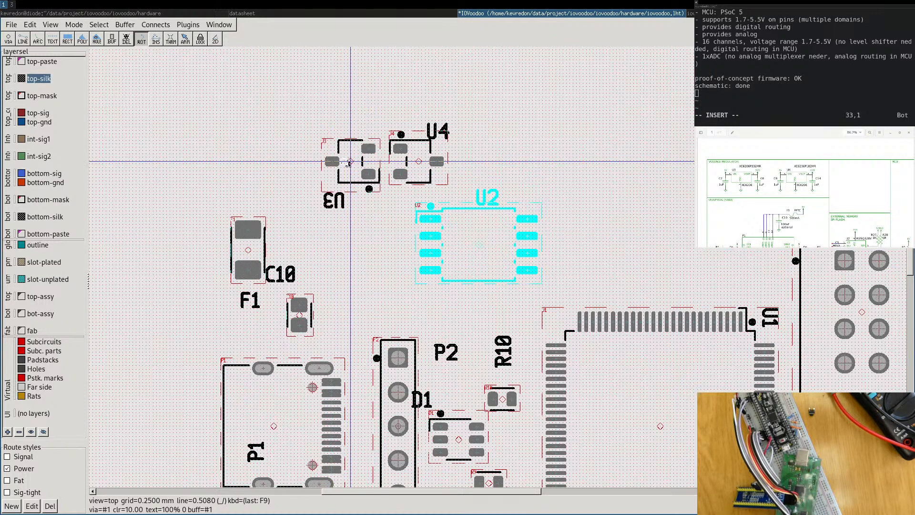
click(419, 161)
click(418, 161)
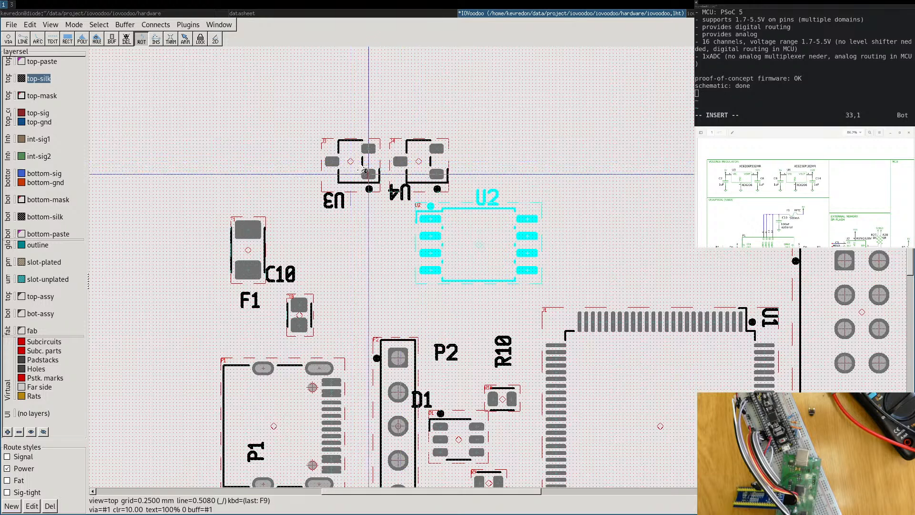
Move U3 and U4 side by side into the free area between F1 and U2, and deselect U2.
key(F1)
drag(350, 163, 310, 183)
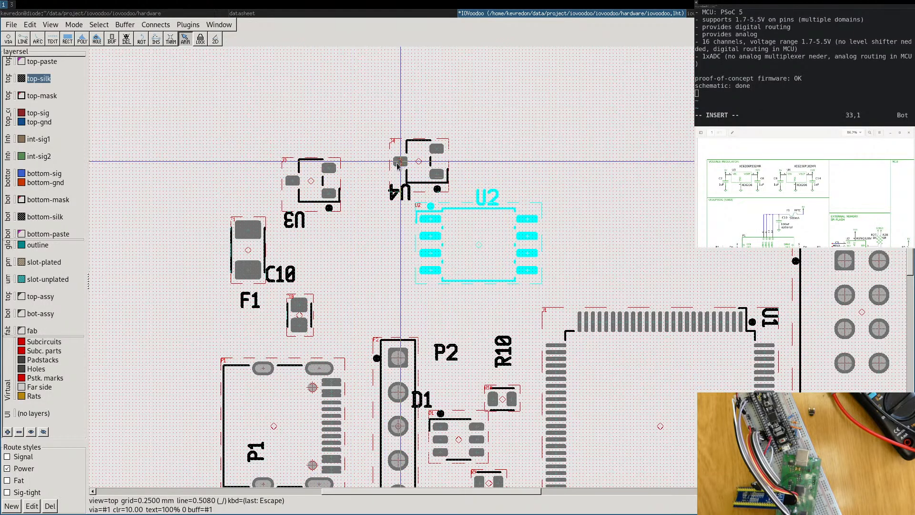
drag(418, 163, 374, 183)
click(386, 140)
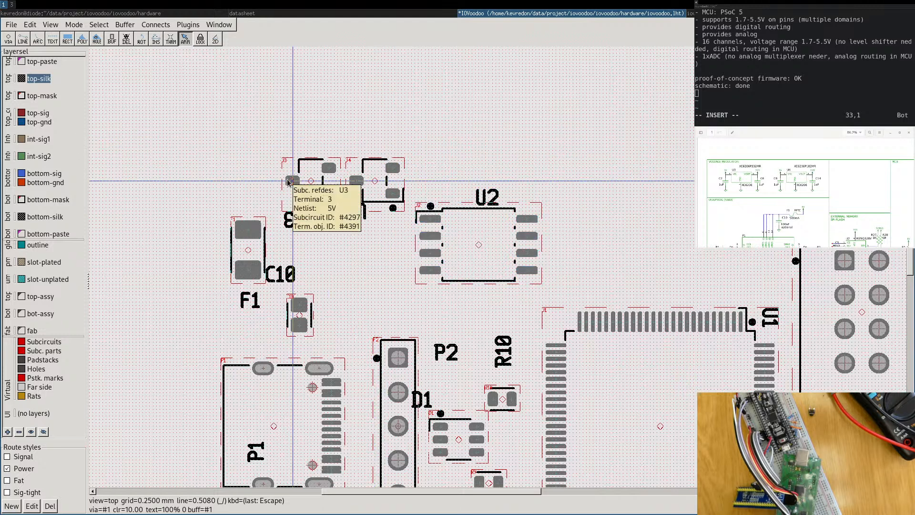
Swap U3 and U4 so that U4 sits on the F1 side, and shift U2 and U3 right to widen the spacing.
mouse_move(361, 181)
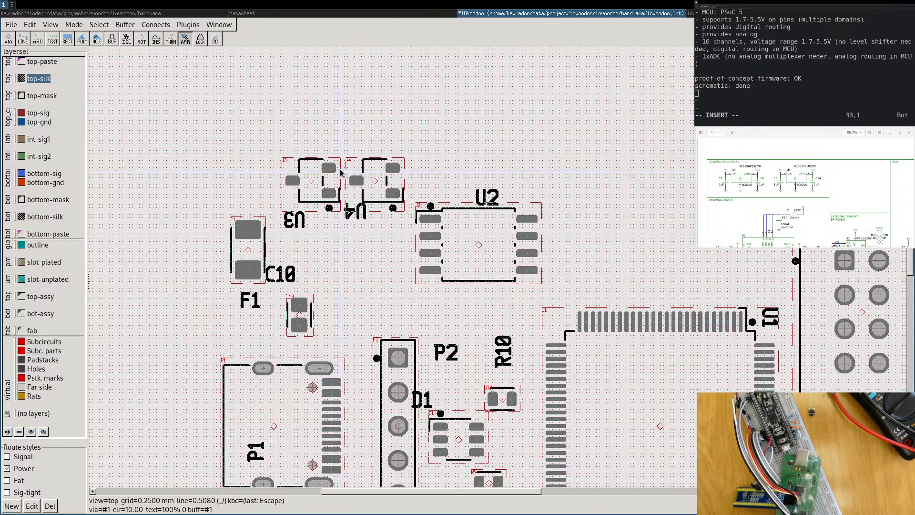
mouse_move(331, 170)
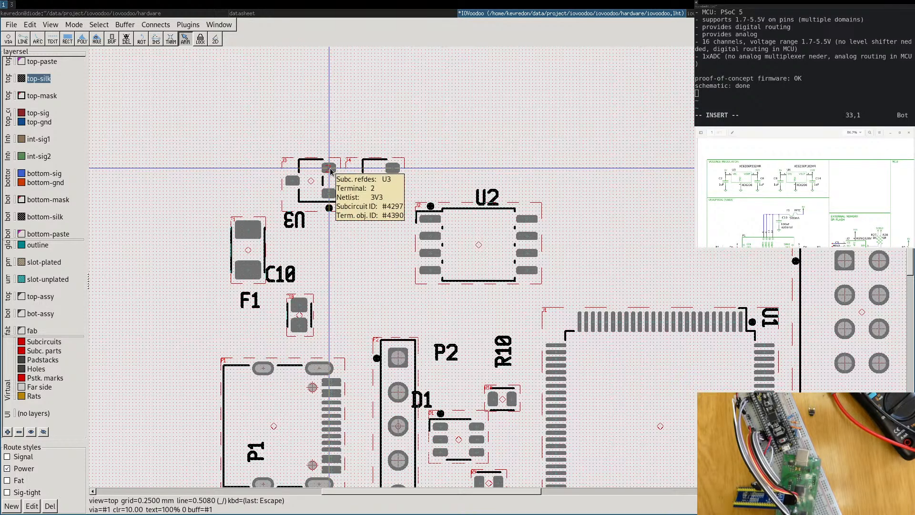
drag(311, 182, 430, 183)
drag(345, 189, 285, 191)
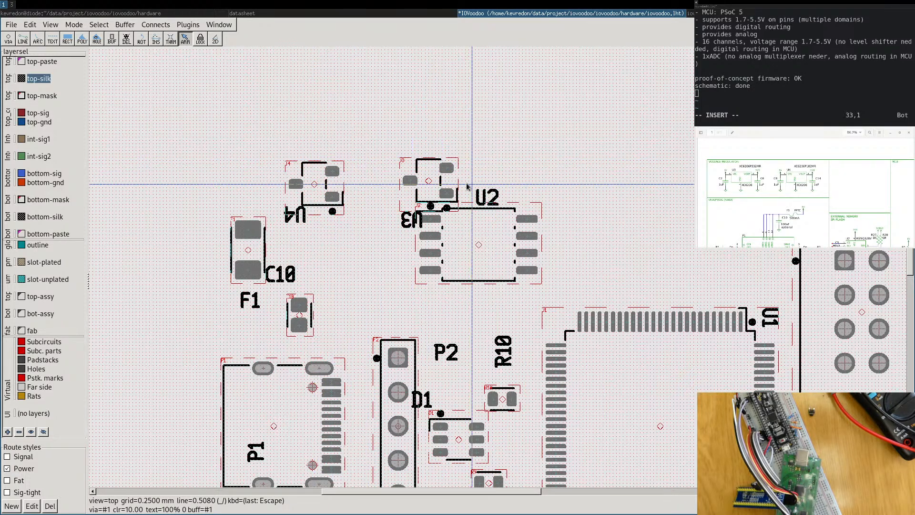
drag(428, 181, 381, 183)
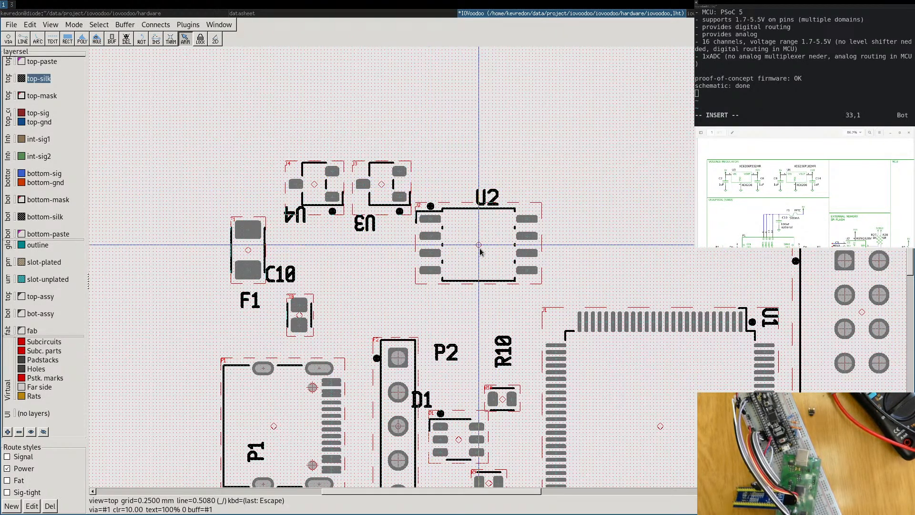
drag(473, 257, 506, 256)
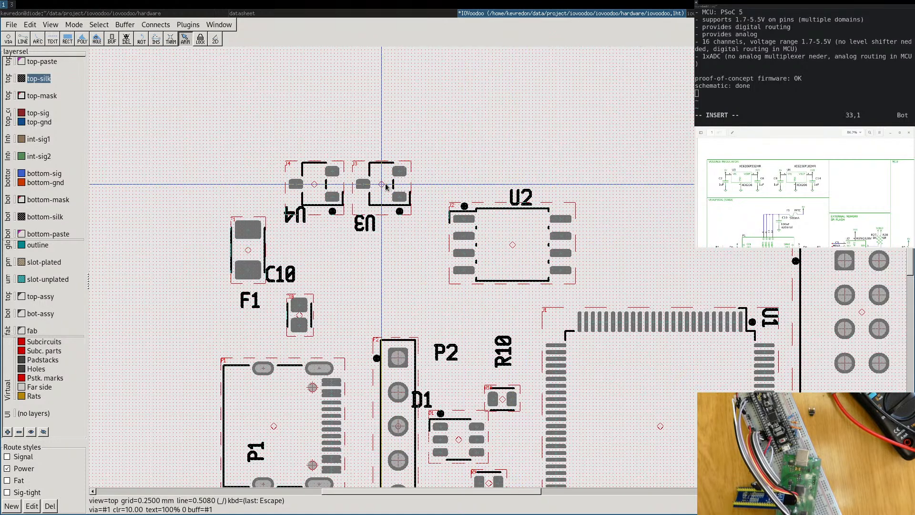
drag(386, 187, 400, 187)
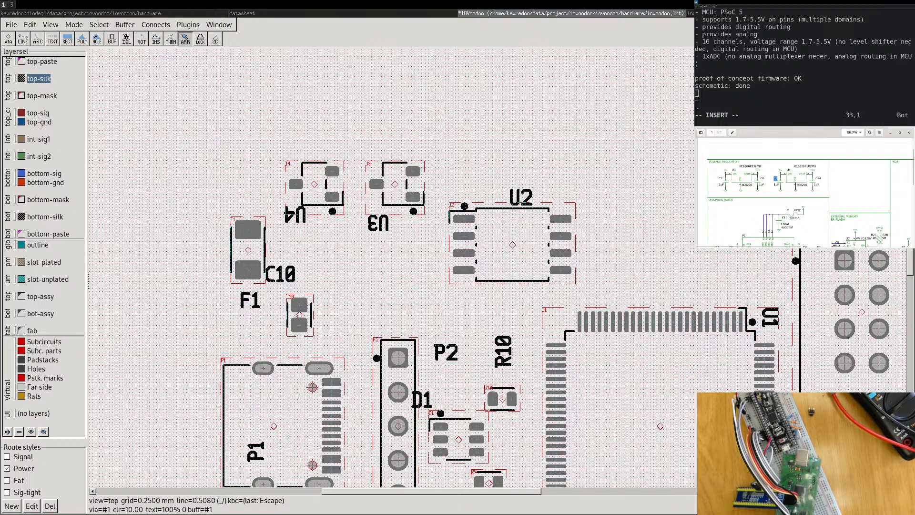
Move capacitor C14 from the board's upper area into the gap between U4 and U3, beside U4's two-pad side.
scroll(333, 117, down, 8)
scroll(412, 334, up, 4)
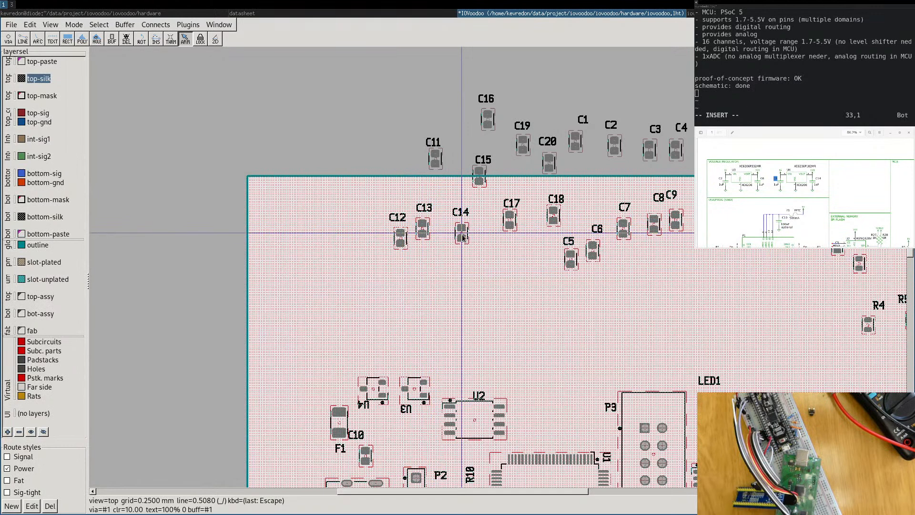
drag(462, 237, 426, 385)
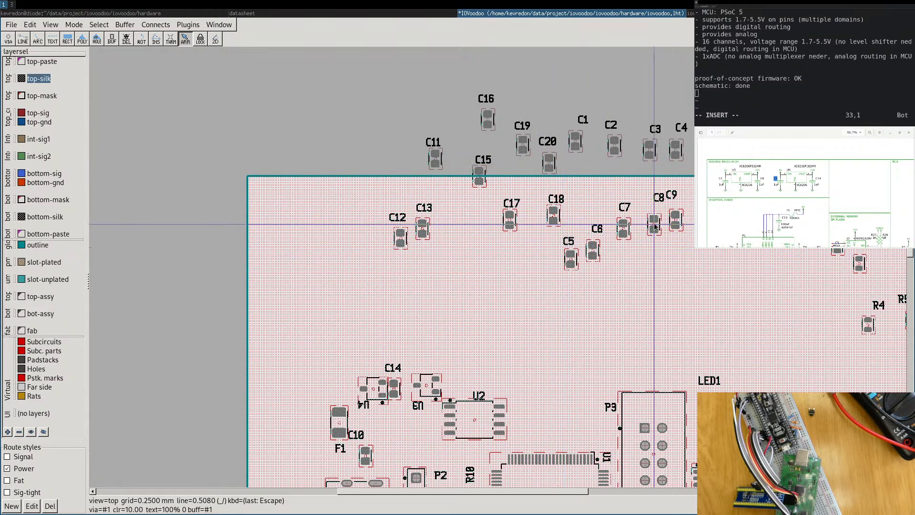
Bring capacitor C8 from the board's upper area to just below U4, next to F1.
drag(655, 223, 373, 418)
scroll(372, 413, up, 7)
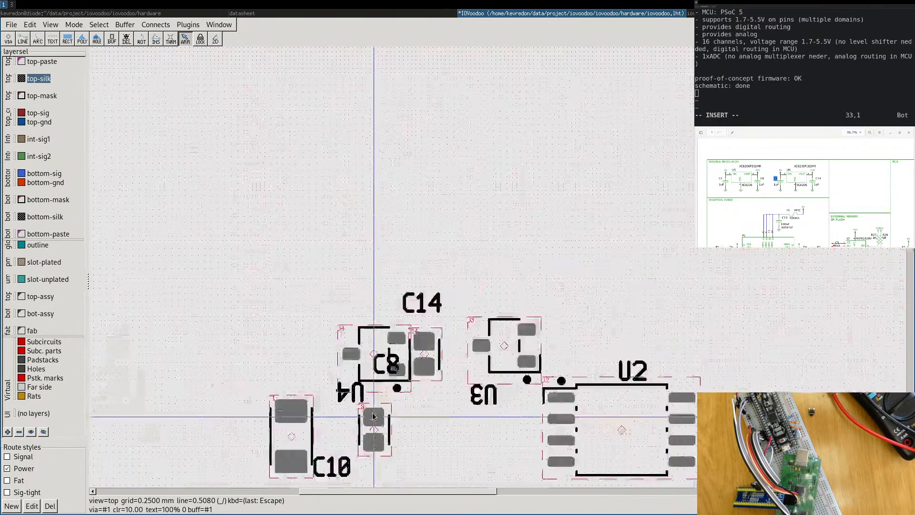
middle_drag(408, 439, 446, 416)
scroll(446, 416, down, 1)
mouse_move(421, 424)
mouse_down()
mouse_move(408, 402)
mouse_move(395, 402)
mouse_move(414, 423)
mouse_up()
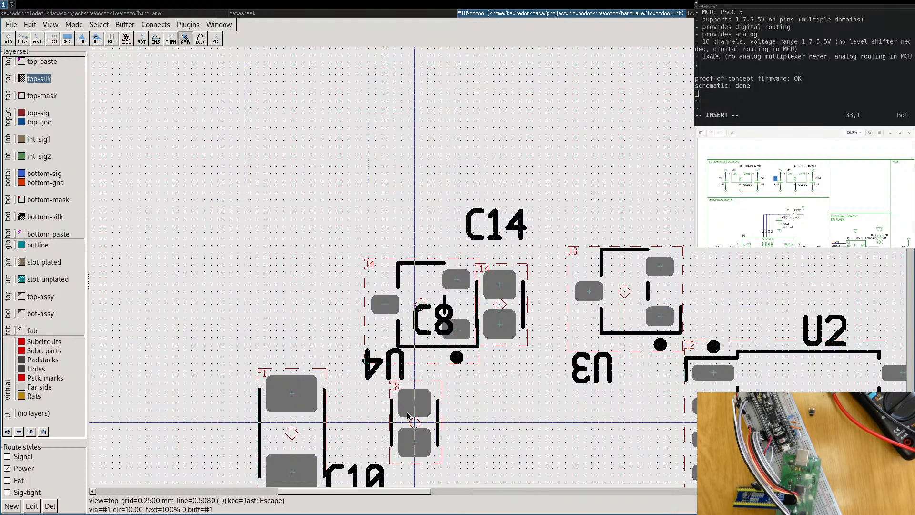
Rotate C8 by 90 degrees and move it up close beneath U4.
scroll(415, 430, down, 2)
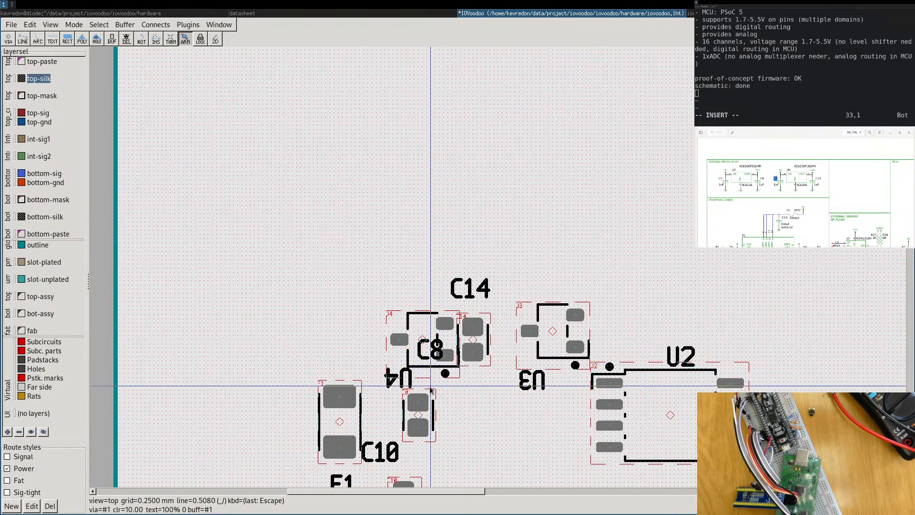
scroll(465, 394, down, 1)
scroll(453, 403, up, 3)
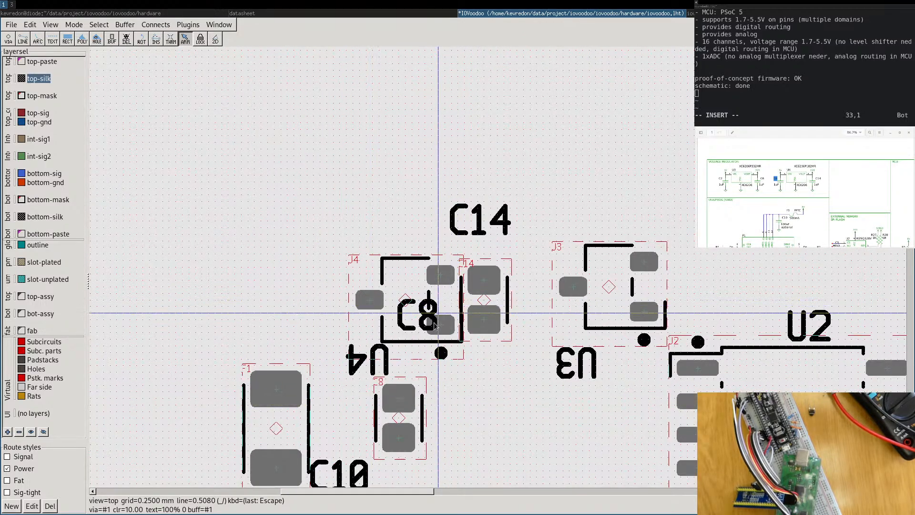
key(F9)
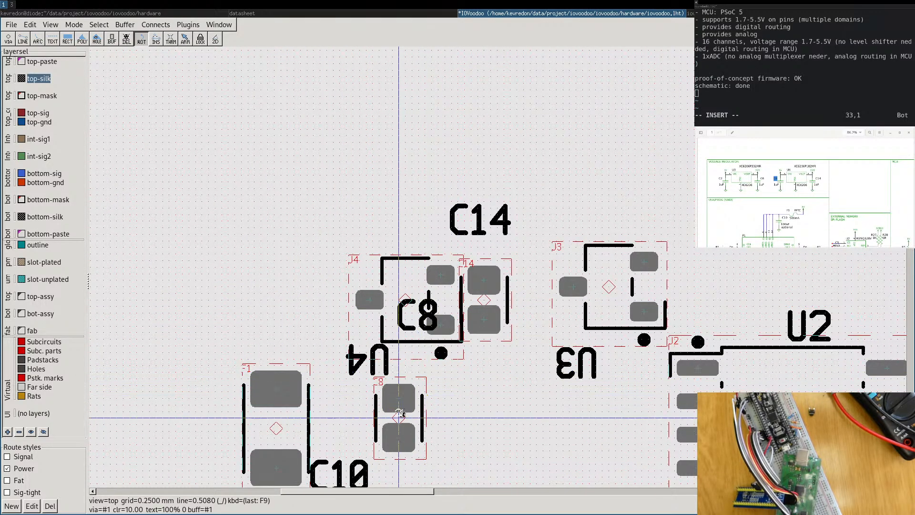
click(398, 414)
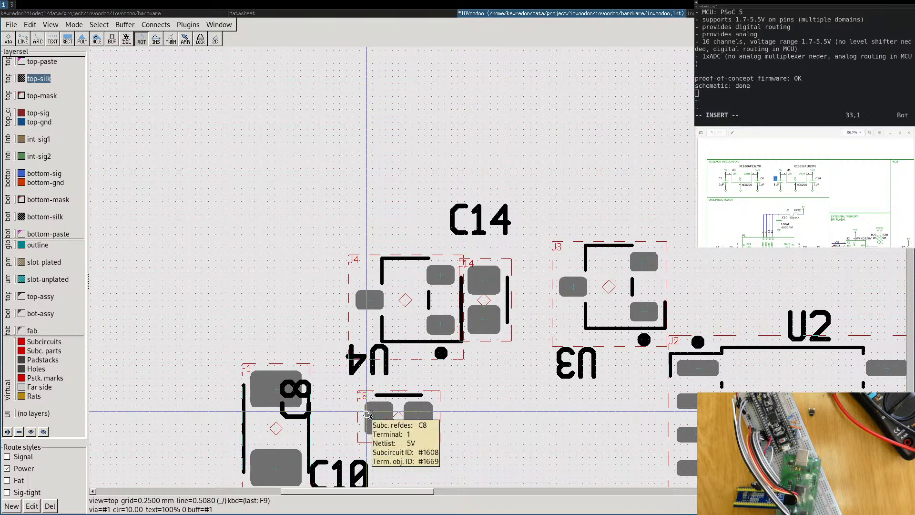
key(Escape)
drag(397, 418, 397, 391)
Nudge C14 slightly away from U4 and check their outlines by temporarily showing the top-assy layer.
drag(490, 300, 491, 302)
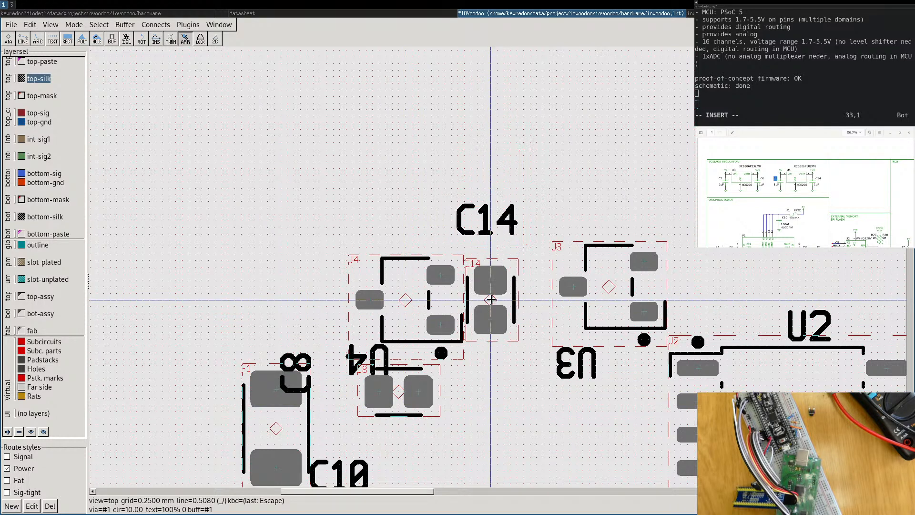
click(490, 300)
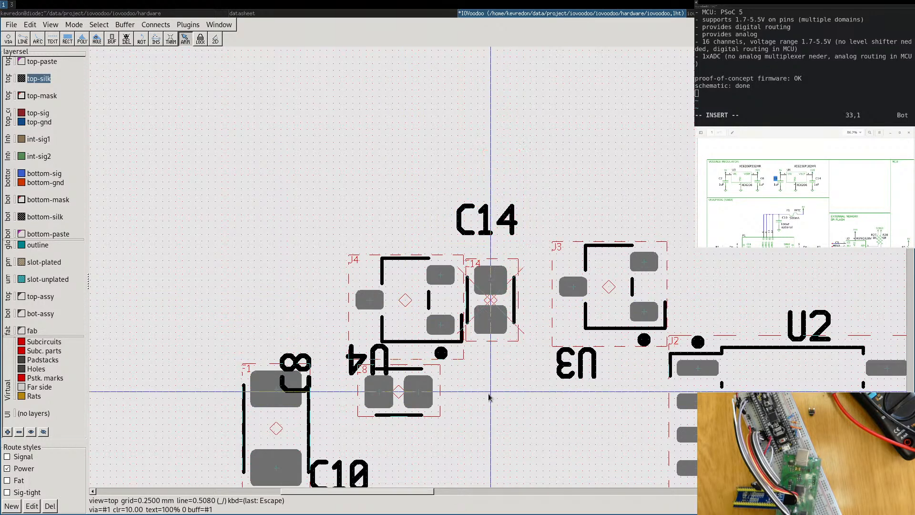
scroll(465, 309, up, 3)
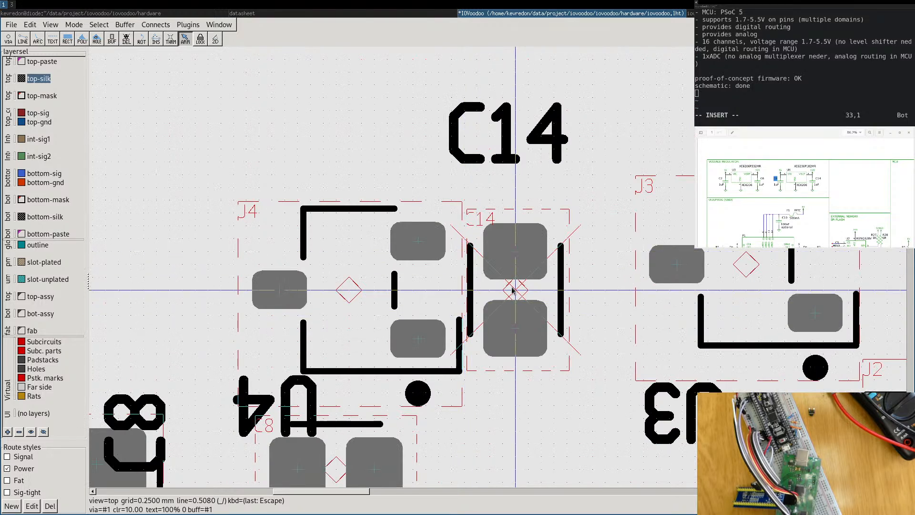
click(341, 207)
click(21, 296)
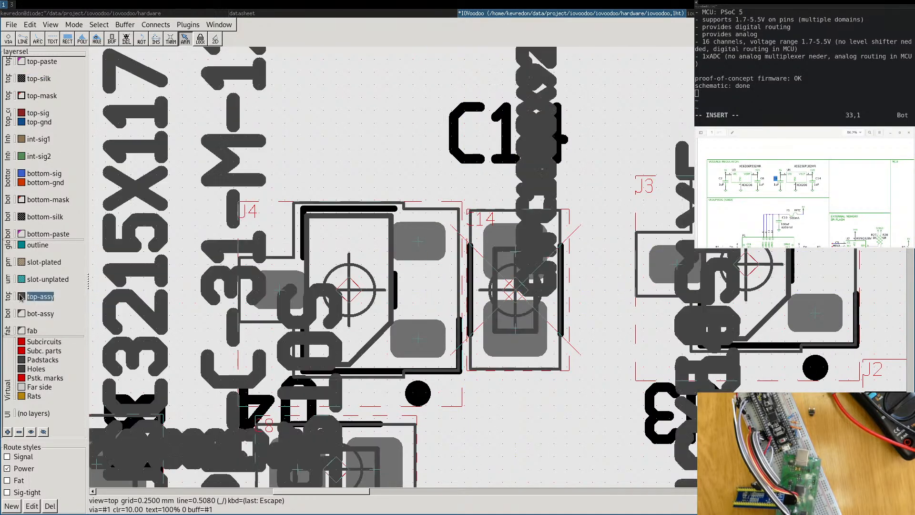
click(21, 297)
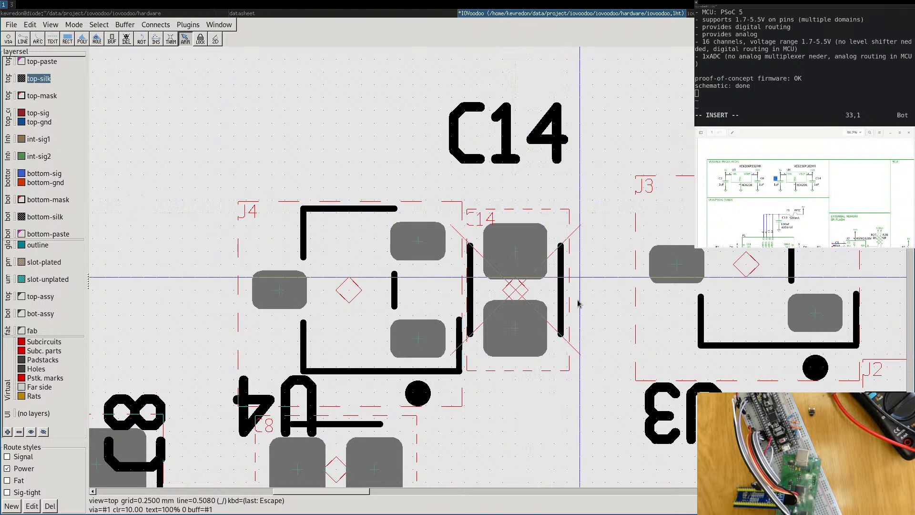
Nudge C8 slightly to the left beneath U4.
scroll(479, 383, down, 1)
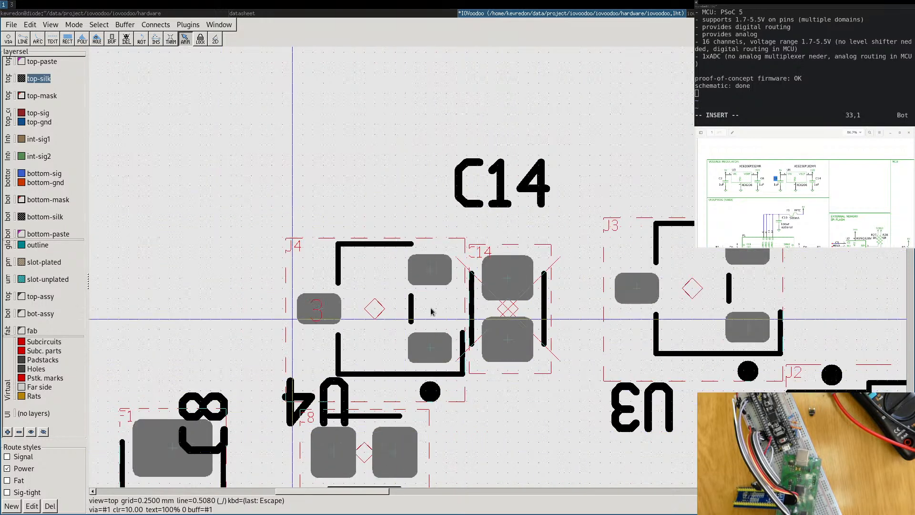
scroll(357, 406, down, 1)
drag(360, 440, 359, 439)
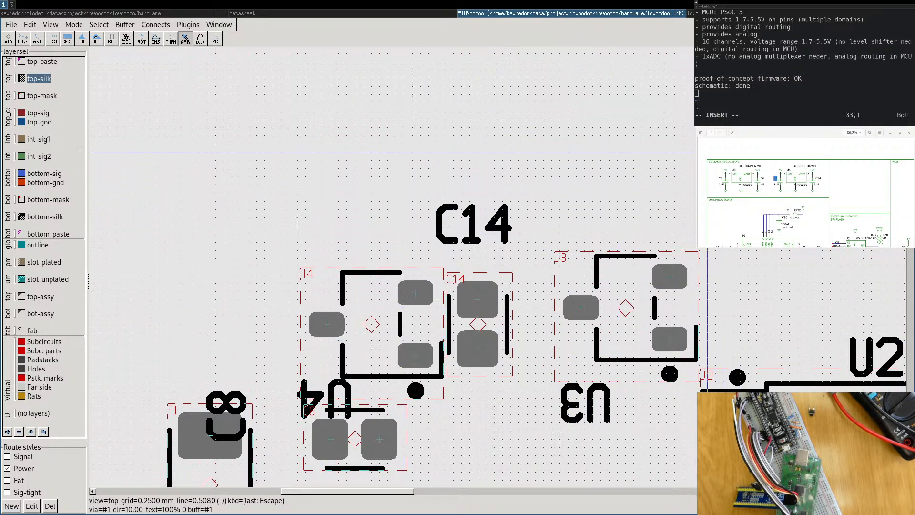
middle_drag(620, 279, 449, 300)
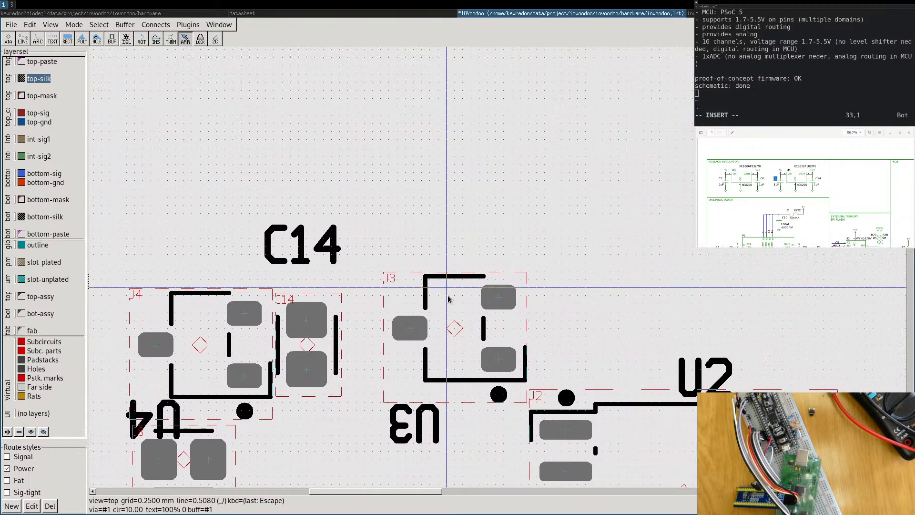
Bring capacitor C2 down from the group of unplaced capacitors, rotate it by 90 degrees and place it just below U3.
click(452, 333)
click(458, 257)
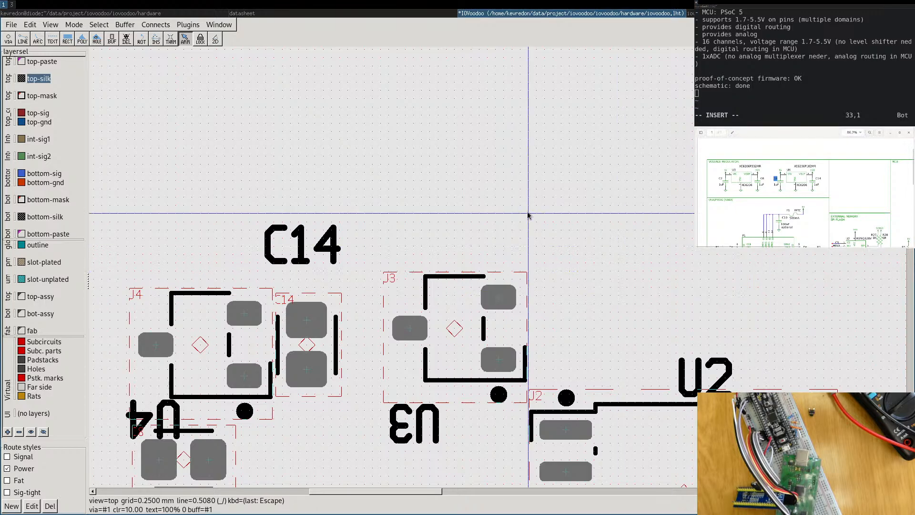
scroll(528, 209, down, 3)
middle_drag(523, 186, 435, 351)
scroll(452, 207, down, 2)
middle_drag(451, 167, 336, 321)
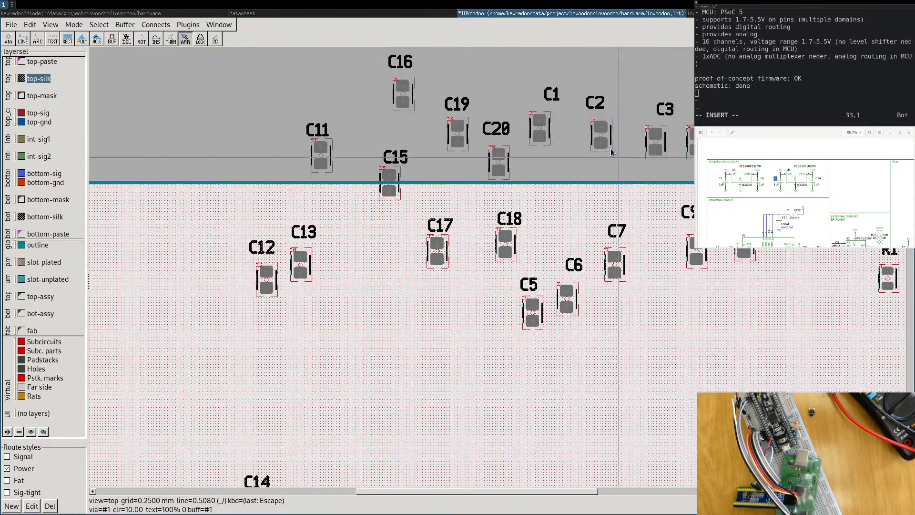
drag(465, 306, 331, 432)
middle_drag(395, 463, 442, 223)
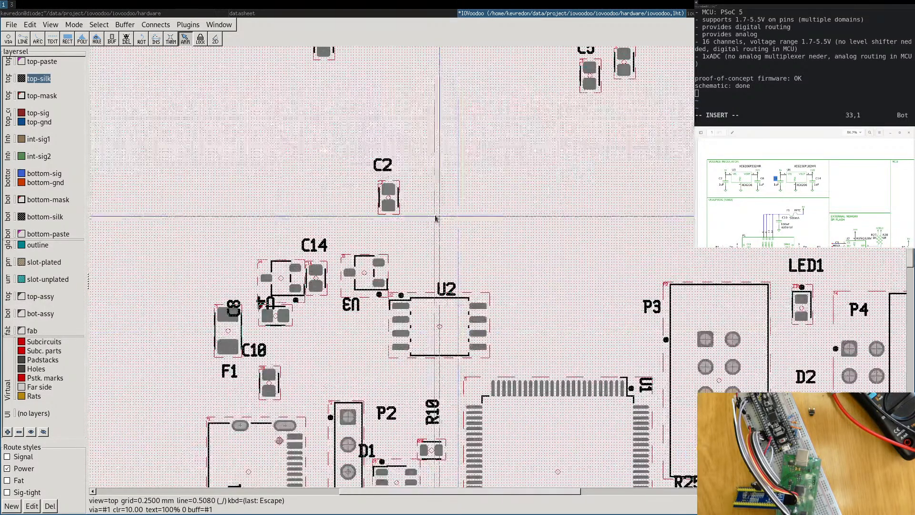
key(F9)
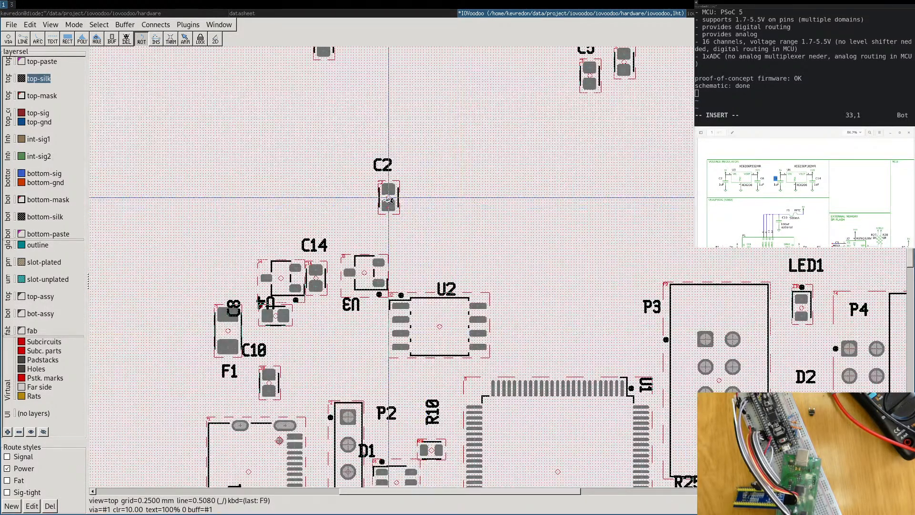
drag(388, 201, 365, 325)
Place capacitor C6 close beside U3, opposite U4, and move the U3 and U4 labels above their regulators.
middle_drag(586, 113, 498, 271)
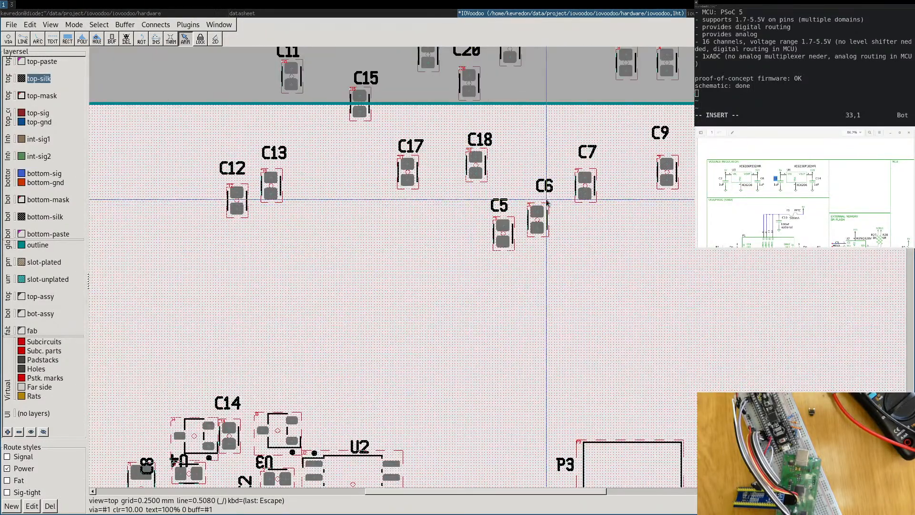
drag(537, 220, 315, 427)
drag(262, 461, 264, 396)
drag(172, 460, 173, 407)
Nudge C2 up closer beneath U3 and save the board.
drag(280, 480, 276, 463)
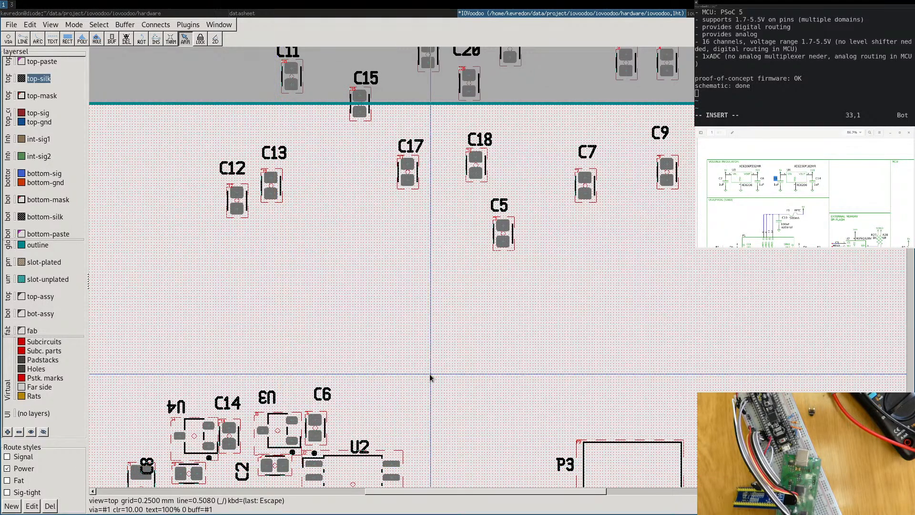
key(ctrl+s)
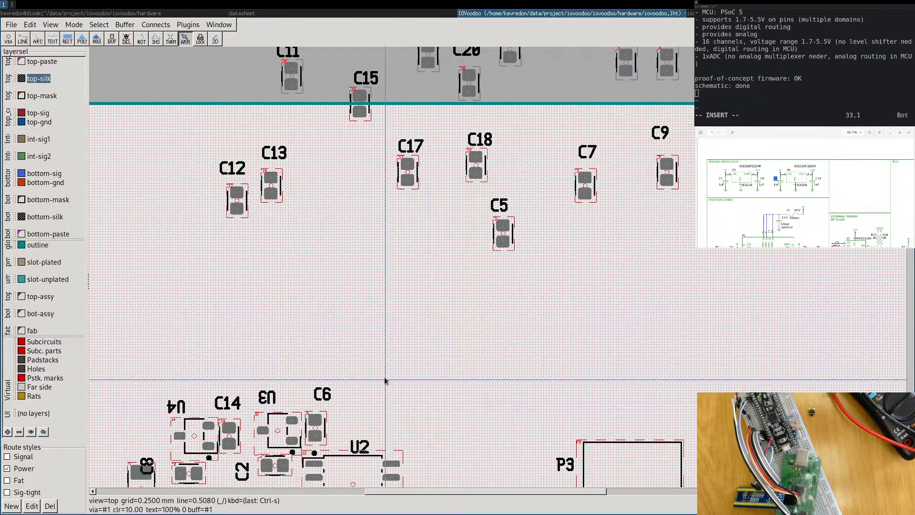
Check the external flash memory section of the schematic for the flash chip's part number.
scroll(427, 386, down, 2)
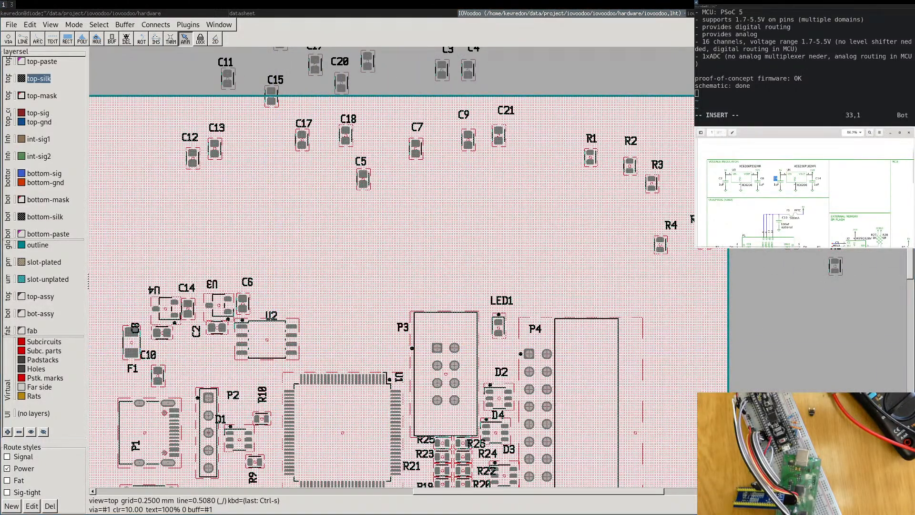
scroll(805, 195, down, 2)
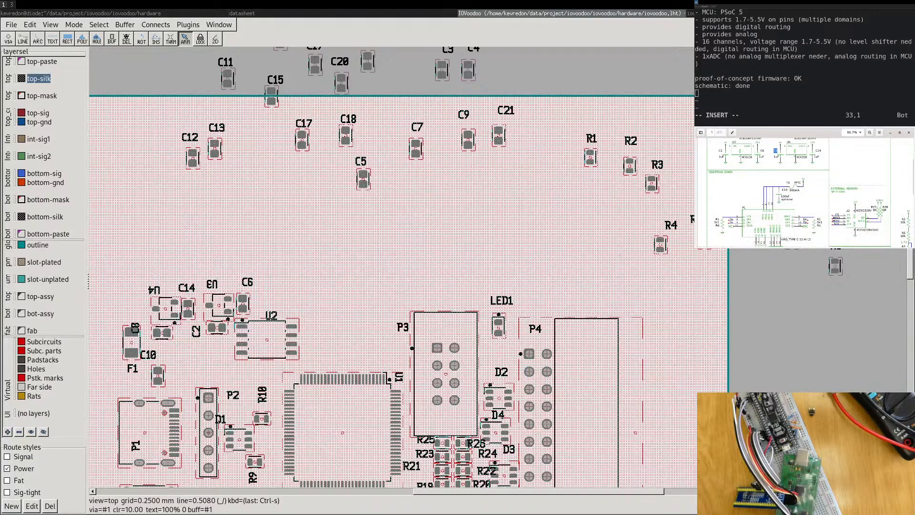
scroll(805, 195, down, 1)
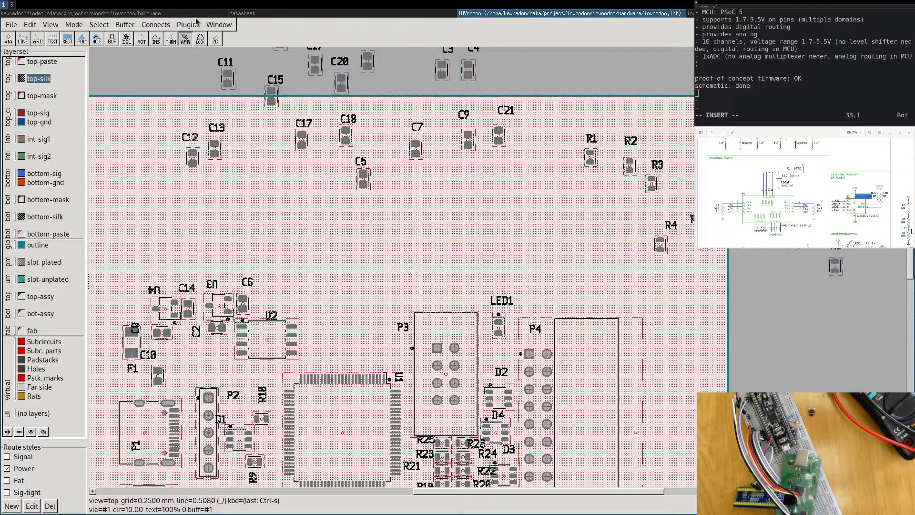
Switch to the file manager's datasheet folder, paste ic_flash-spi_winbond_W25Q32BV.pdf there and open it.
click(263, 14)
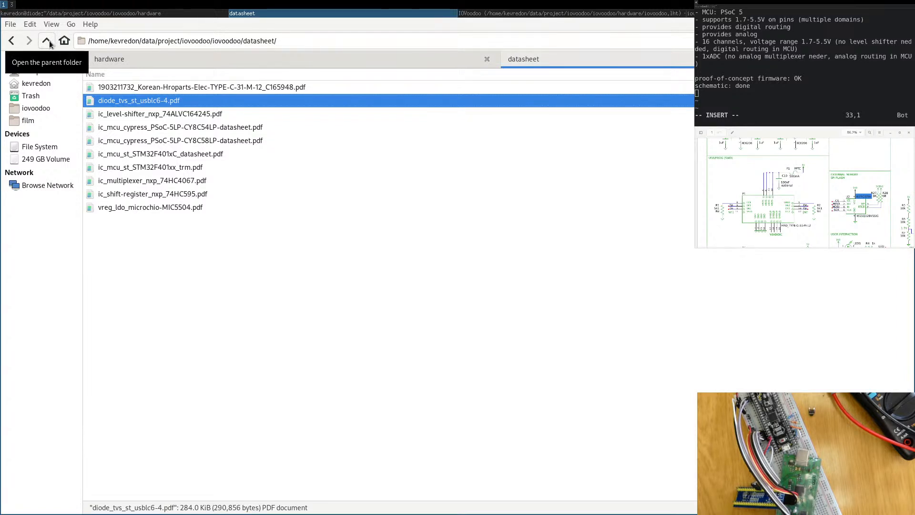
click(193, 86)
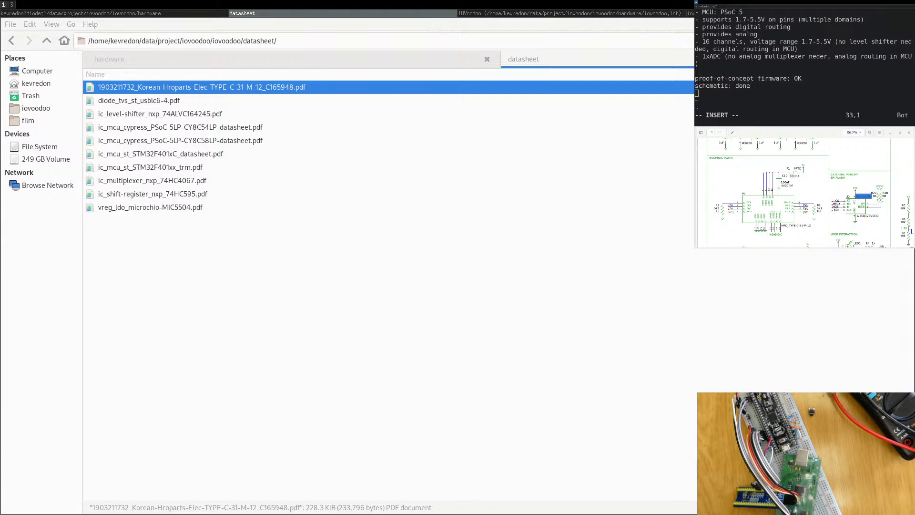
key(ctrl+v)
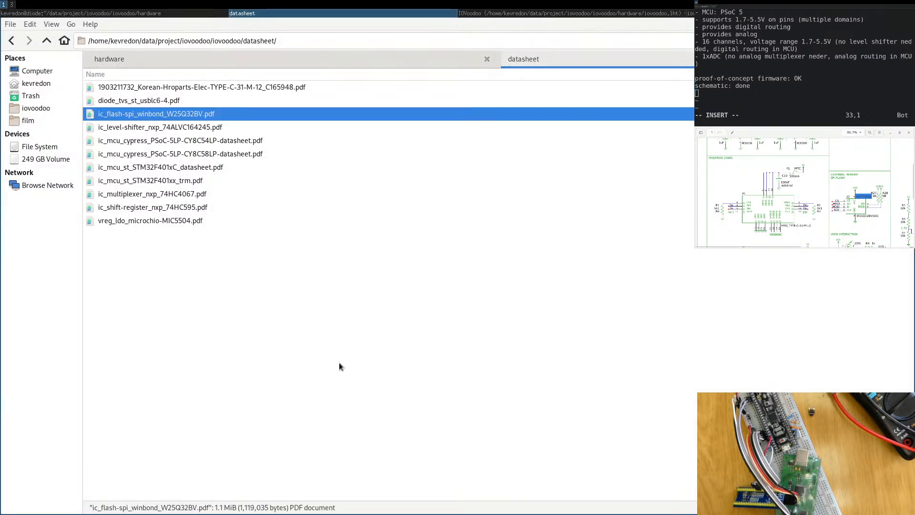
double_click(118, 109)
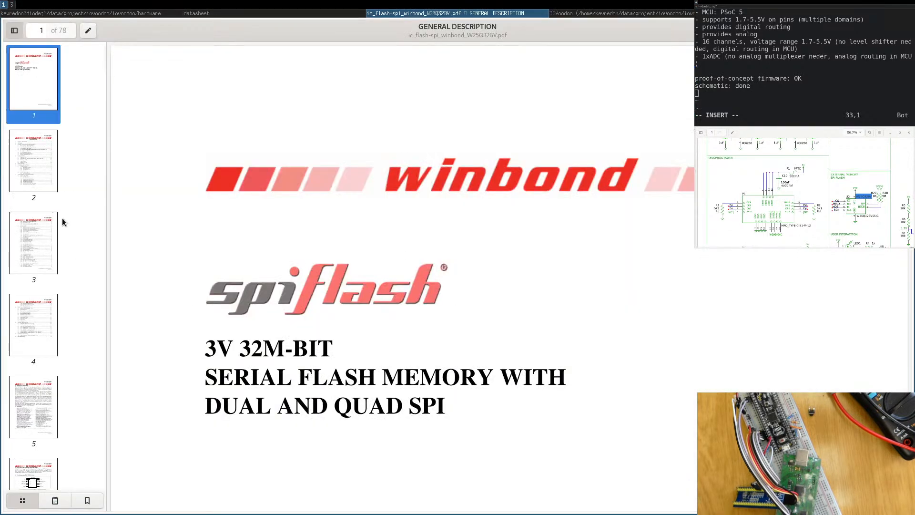
Skim the flash datasheet's pages from the pin configurations and block diagram through the register and instruction descriptions.
scroll(48, 350, down, 10)
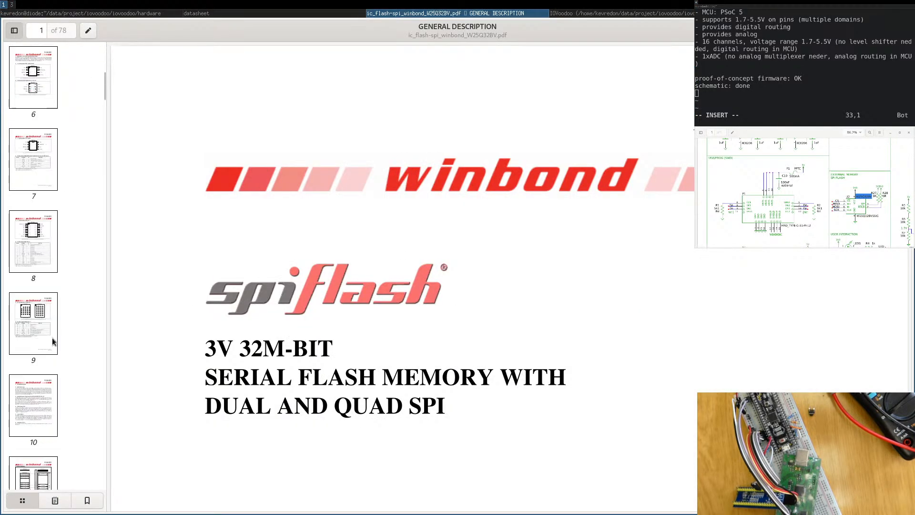
scroll(52, 338, down, 4)
click(52, 336)
scroll(50, 334, down, 5)
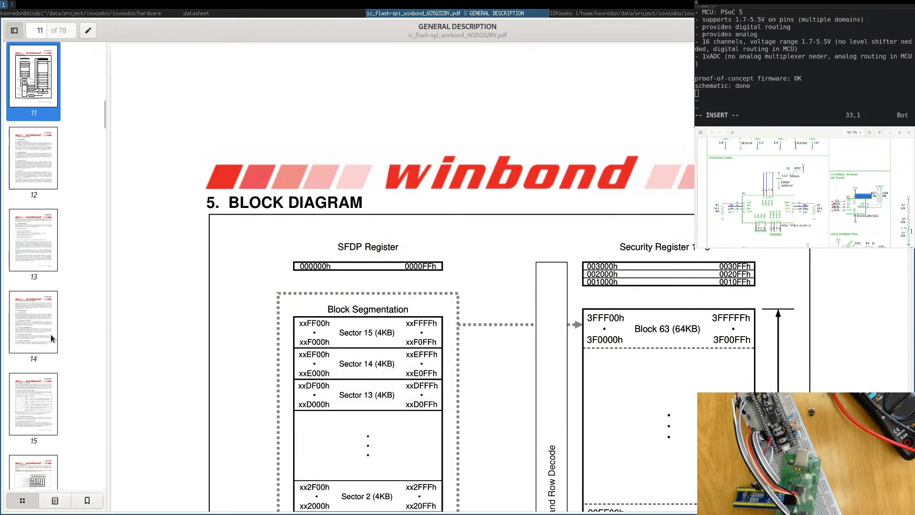
scroll(51, 334, down, 3)
click(31, 294)
scroll(39, 266, down, 6)
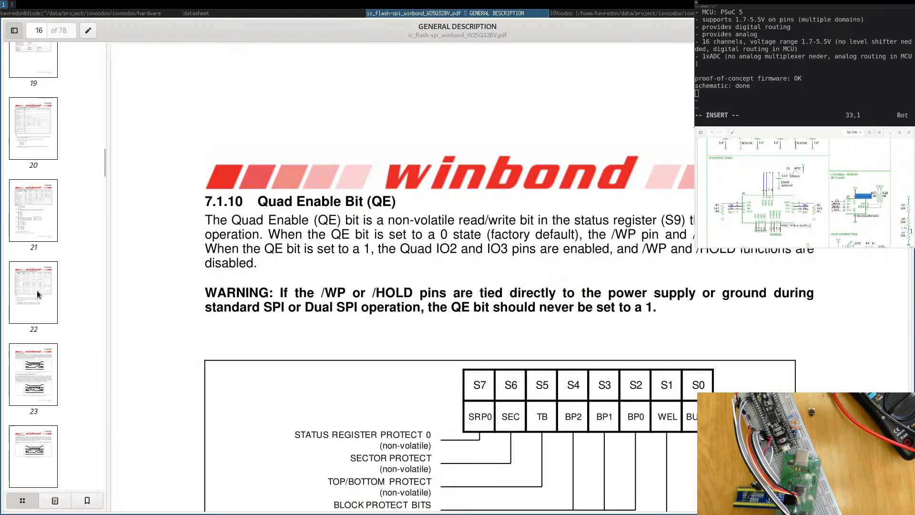
scroll(38, 364, down, 10)
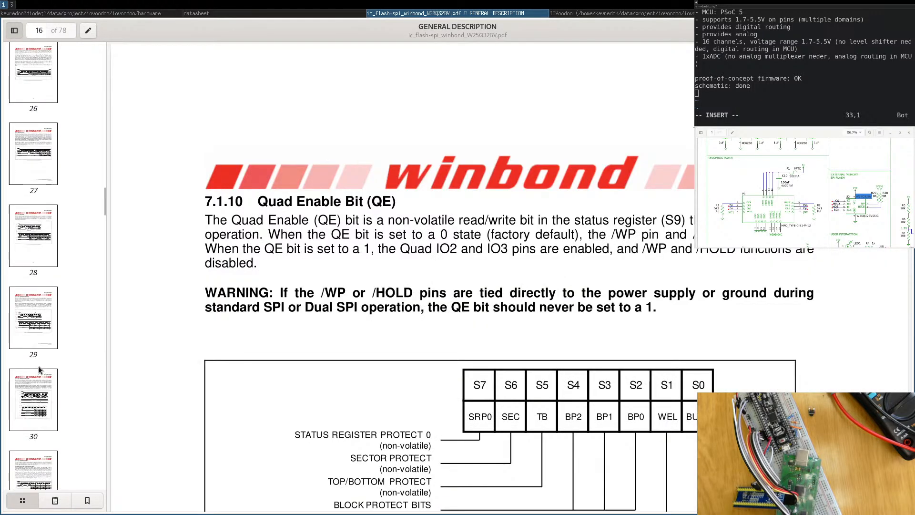
scroll(39, 367, down, 12)
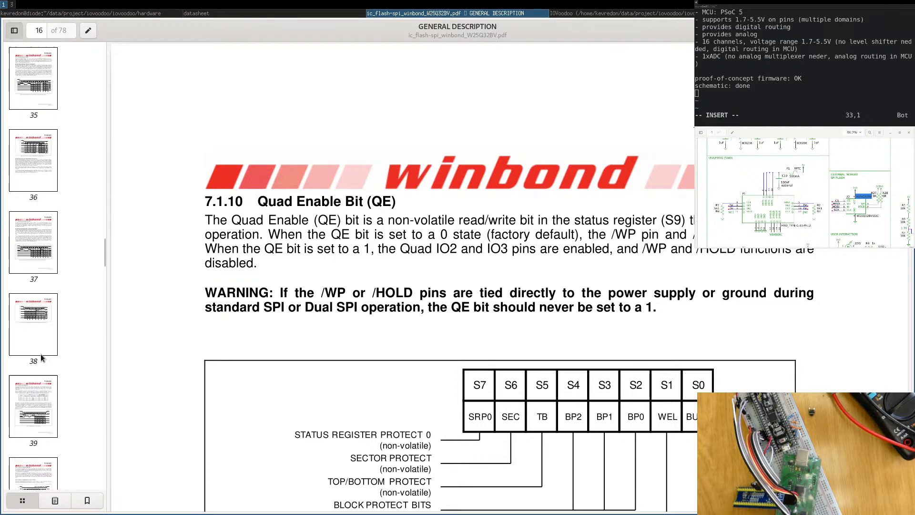
scroll(41, 357, down, 15)
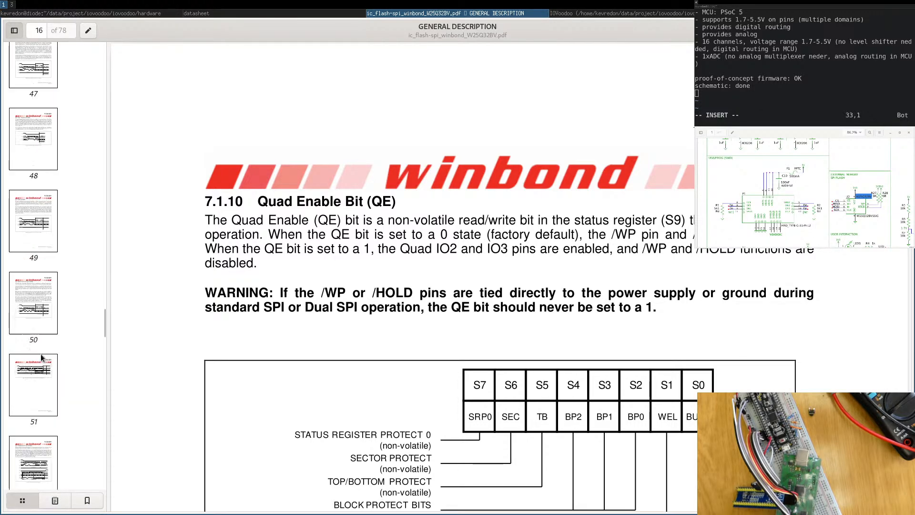
scroll(41, 358, down, 15)
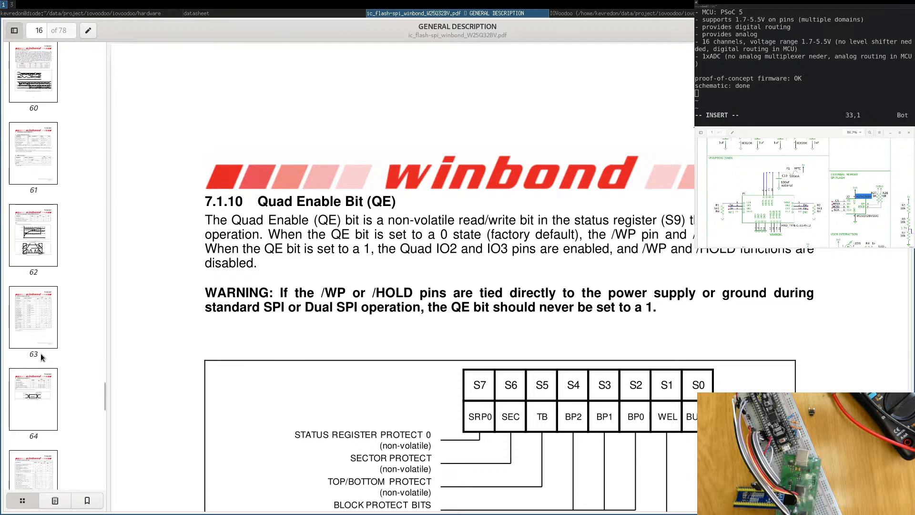
Examine the datasheet's power-up timing, package specification, ordering information and valid part number pages.
click(33, 242)
scroll(44, 367, down, 3)
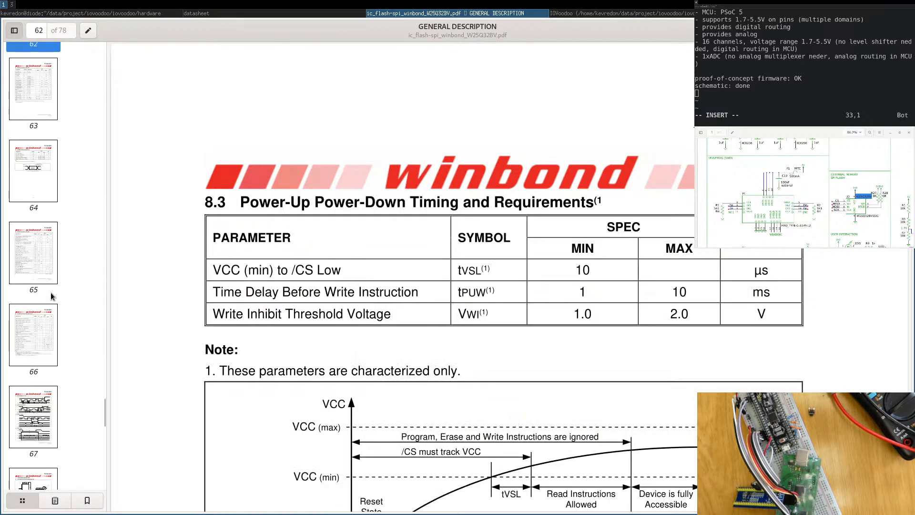
scroll(45, 366, down, 2)
click(44, 367)
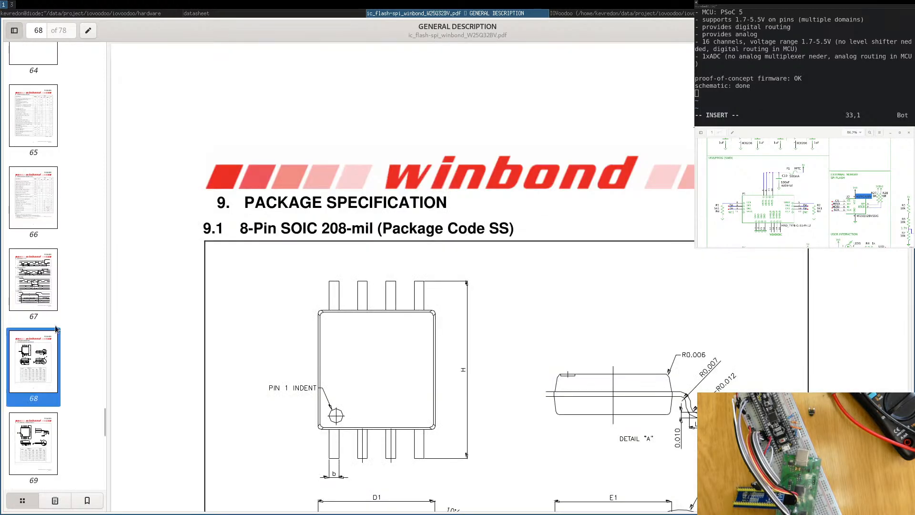
scroll(41, 374, down, 3)
scroll(39, 376, down, 3)
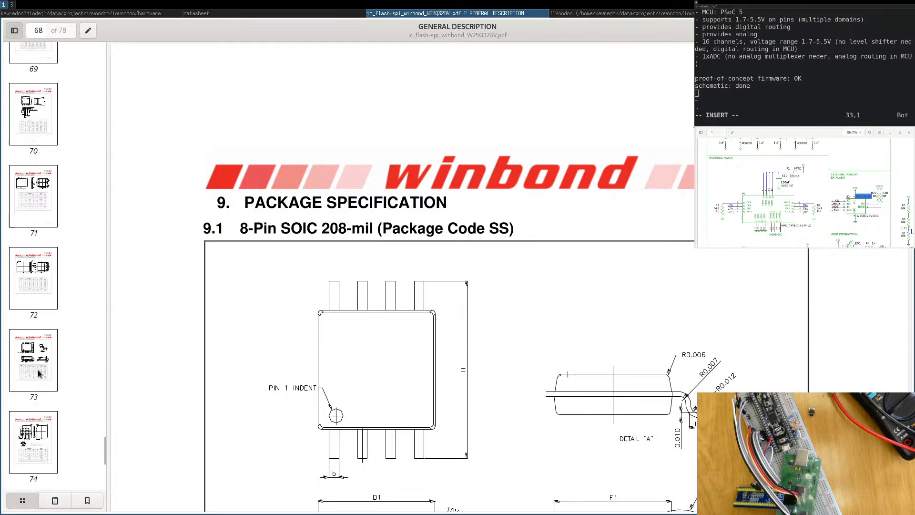
scroll(45, 343, down, 5)
scroll(46, 305, down, 1)
click(46, 258)
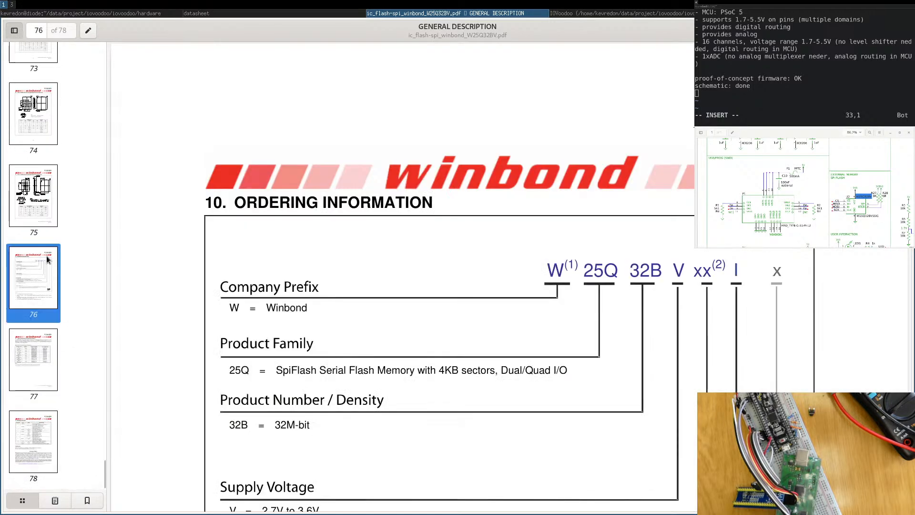
click(47, 343)
Search the flash datasheet for "capacitor".
key(ctrl+f)
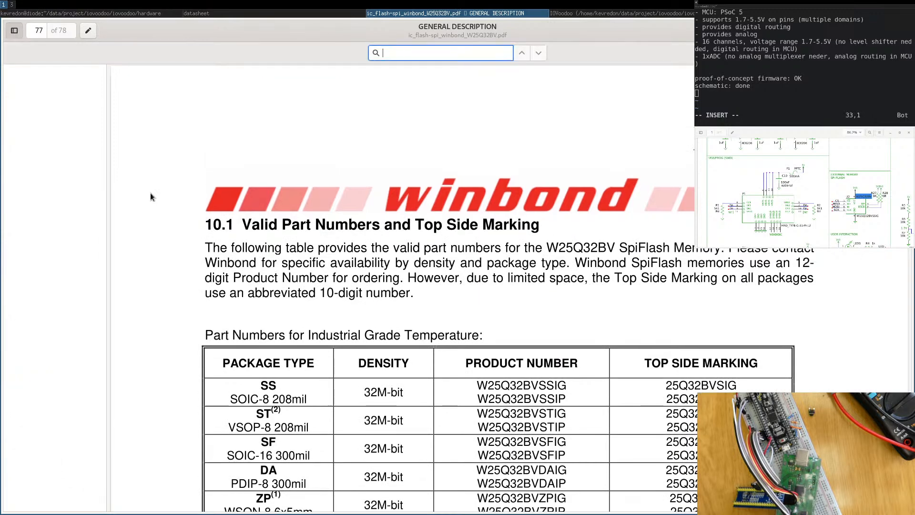
text(cap)
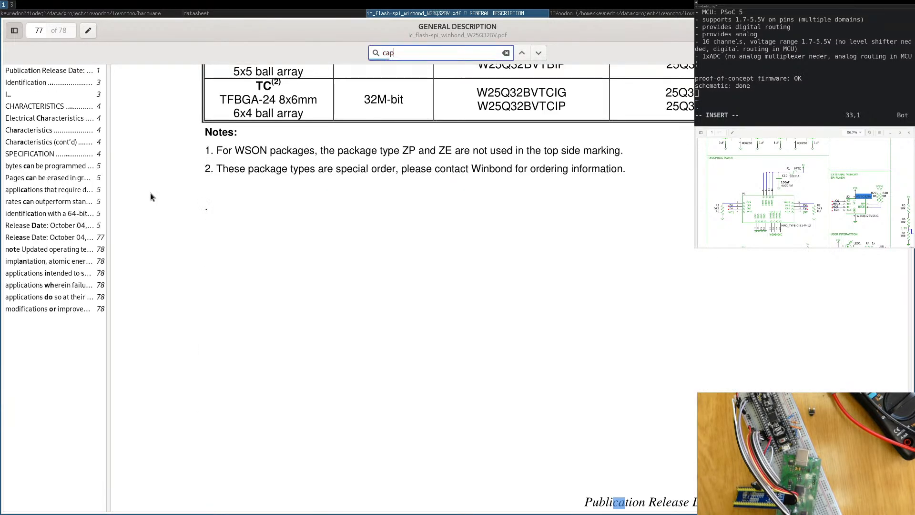
text(acitor)
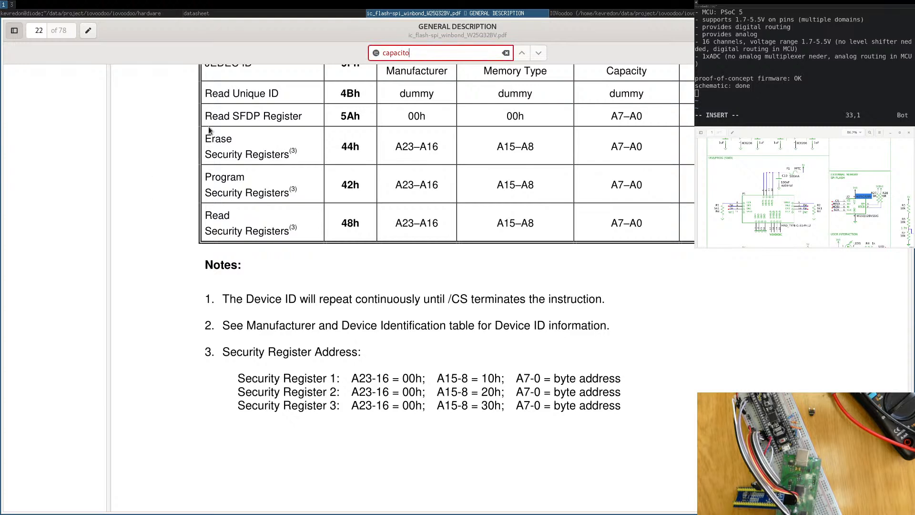
Replace the datasheet search term with "bypas" to look for bypass capacitor advice.
key(BackSpace)
key(BackSpace)
key(BackSpace)
key(BackSpace)
key(BackSpace)
key(BackSpace)
key(BackSpace)
key(BackSpace)
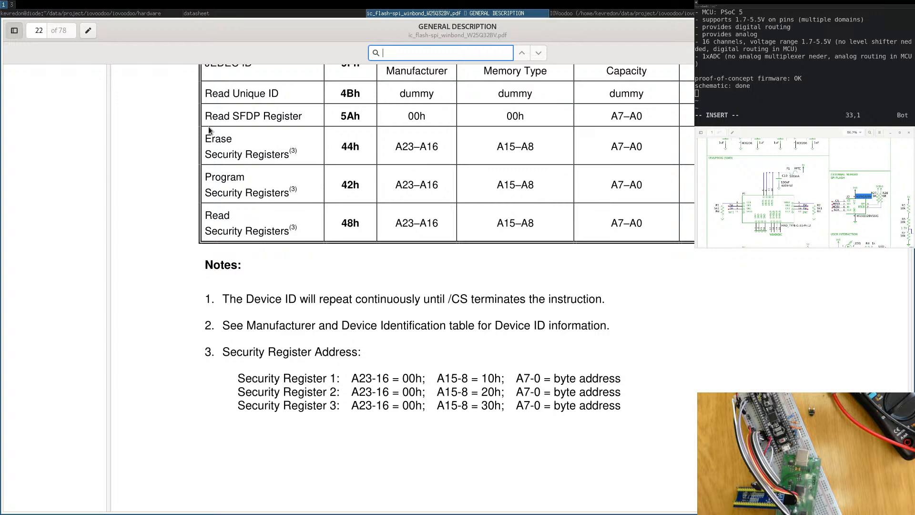
text(bypa)
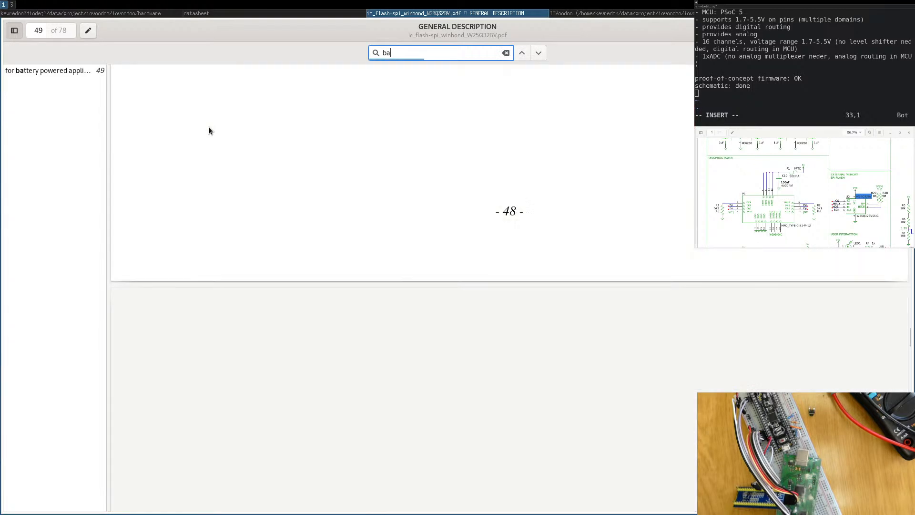
text(s)
Search the flash datasheet for "decoupl" instead.
key(BackSpace)
key(BackSpace)
key(BackSpace)
key(BackSpace)
key(BackSpace)
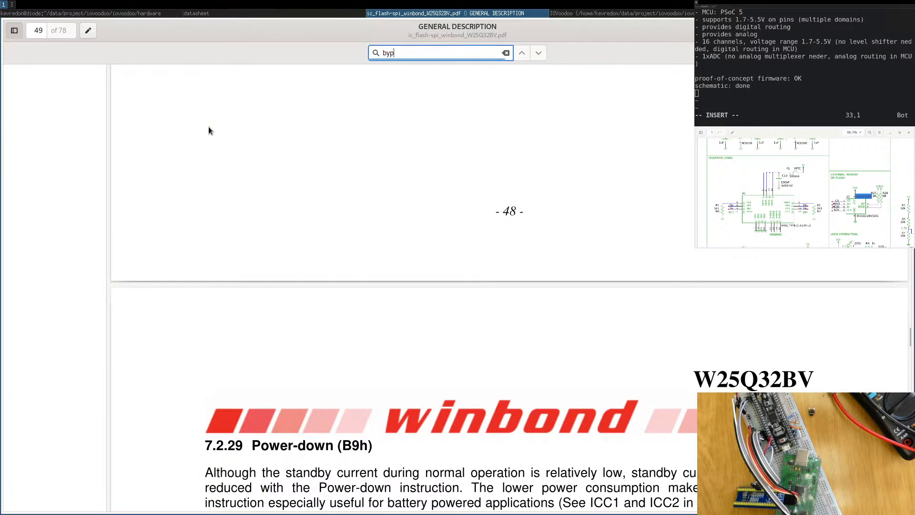
text(decoupl)
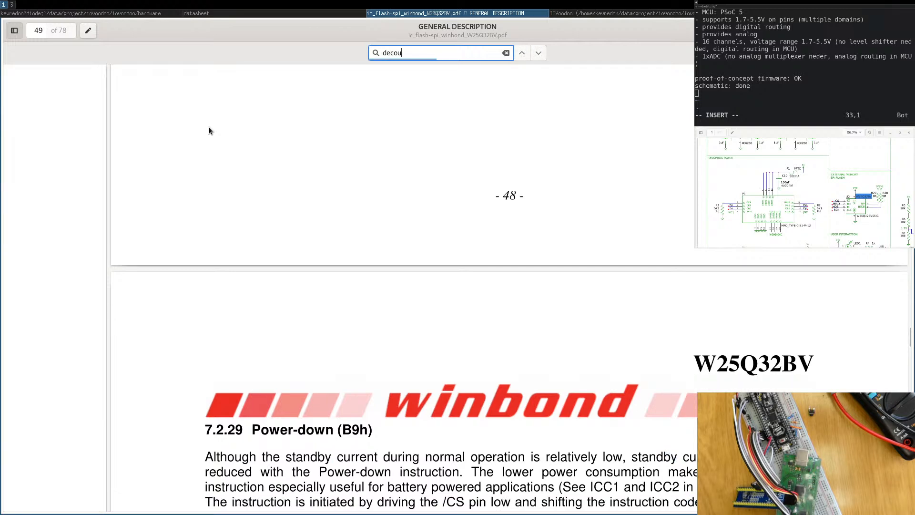
Search the flash datasheet for the capacitance unit "uF".
key(BackSpace)
key(BackSpace)
key(BackSpace)
key(BackSpace)
key(BackSpace)
key(BackSpace)
text(u)
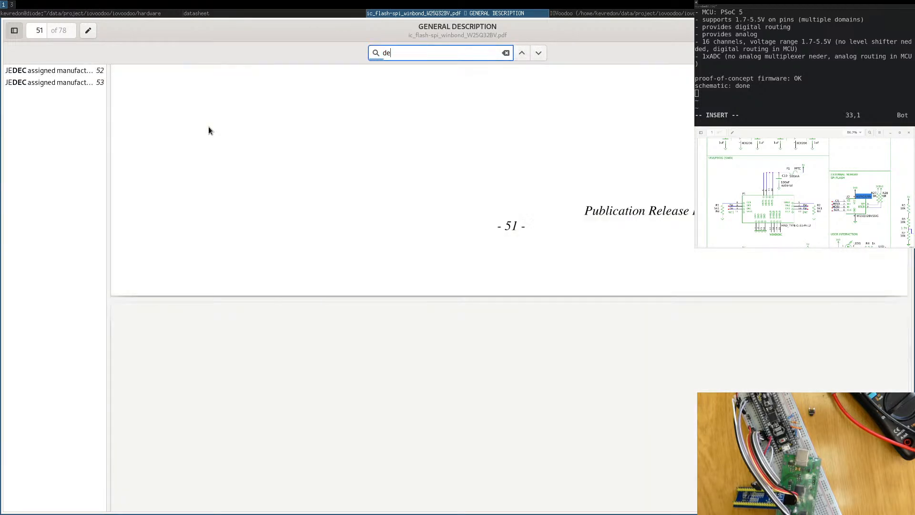
text(F)
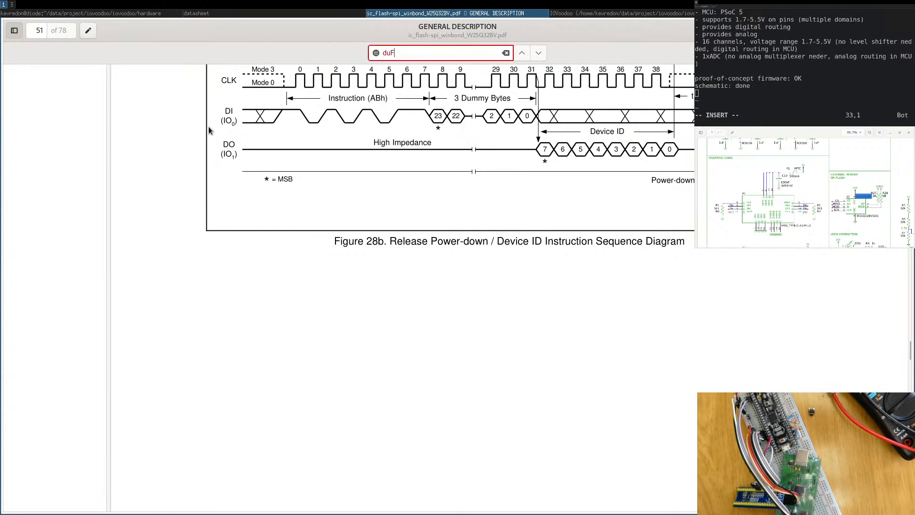
key(BackSpace)
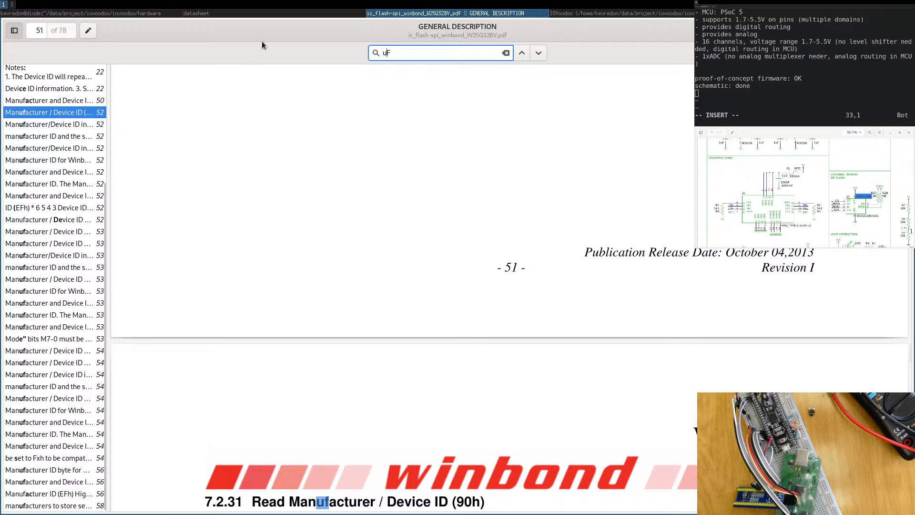
Check the decoupling capacitor at the flash chip's VCC pin in the MiniF4x1Cx_V30 reference schematic.
click(203, 14)
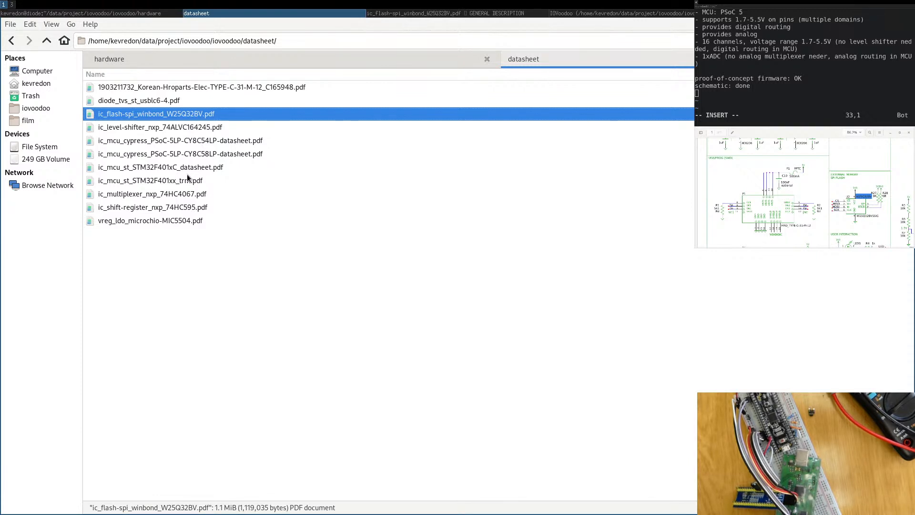
click(270, 233)
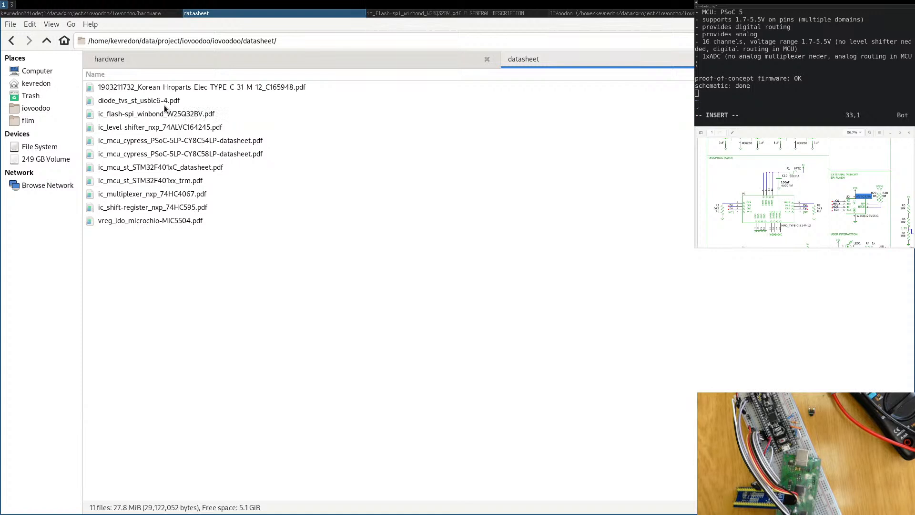
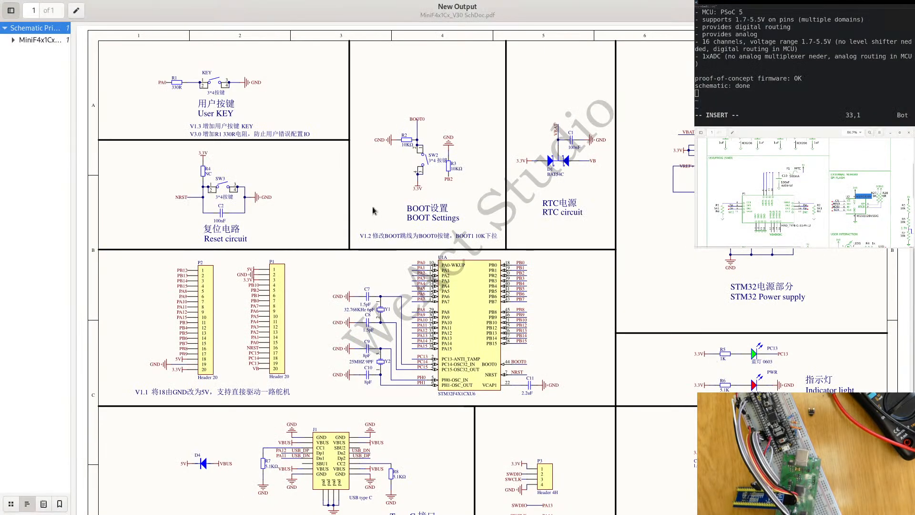
scroll(373, 210, down, 2)
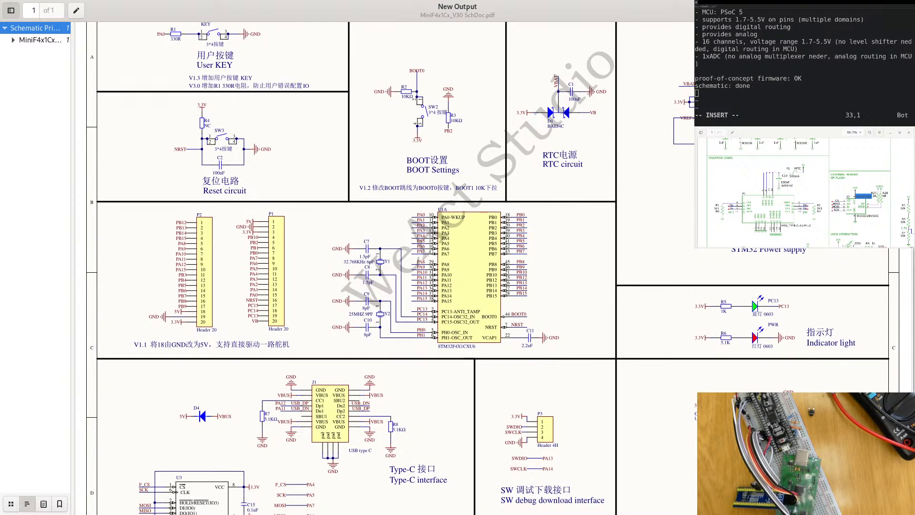
scroll(481, 142, up, 2)
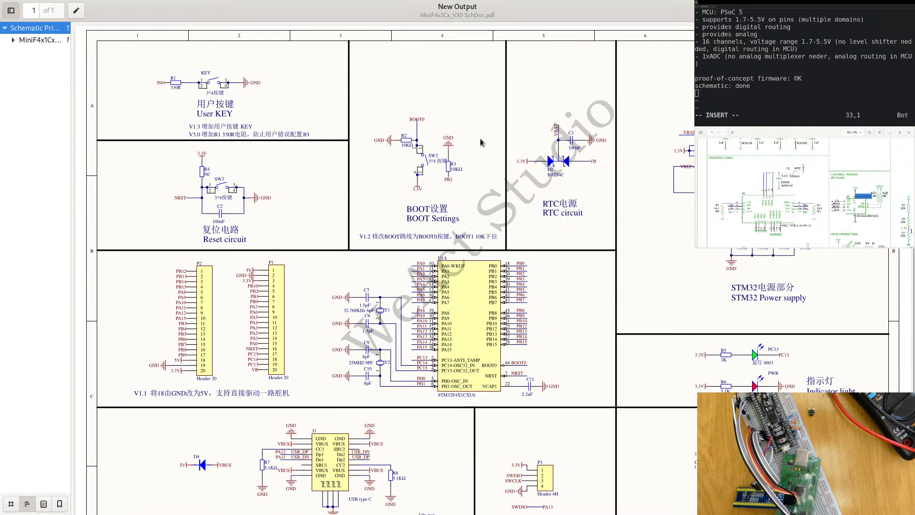
scroll(480, 142, down, 4)
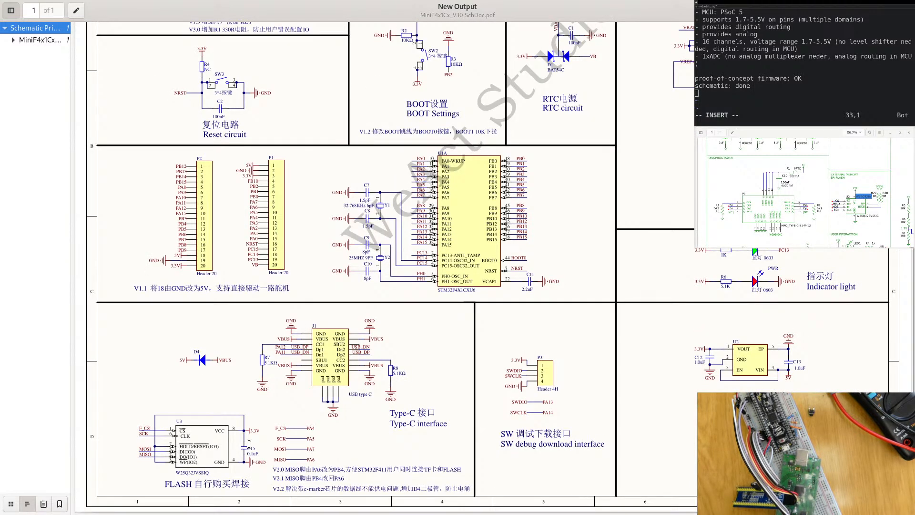
double_click(251, 448)
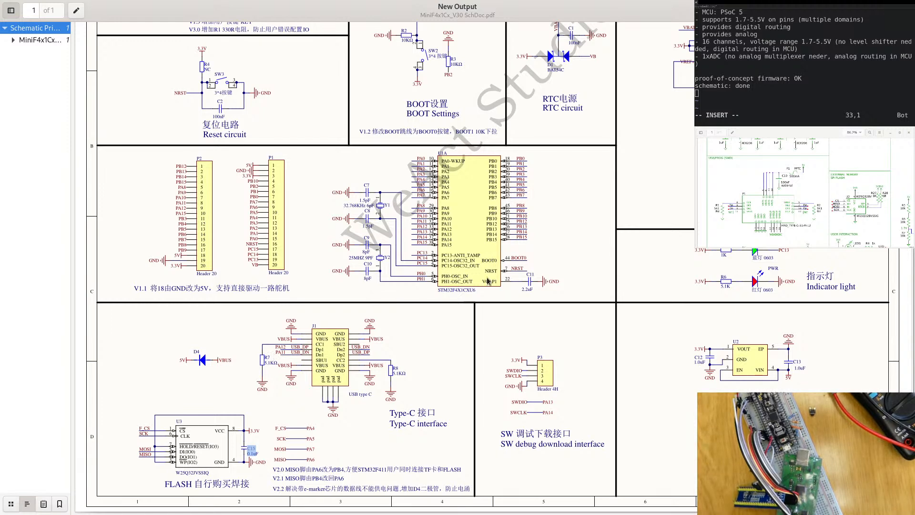
key(super+1)
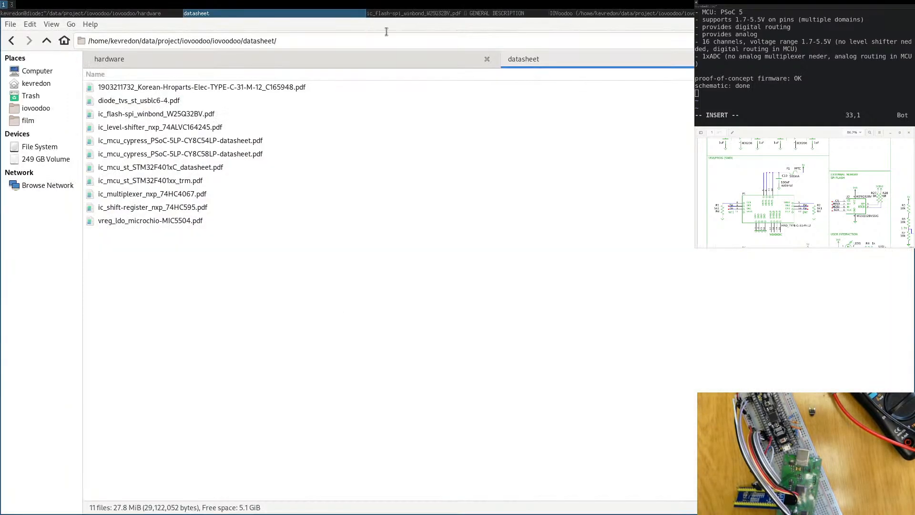
Search the flash datasheet for "power" and check the first matches in the table of contents.
click(485, 13)
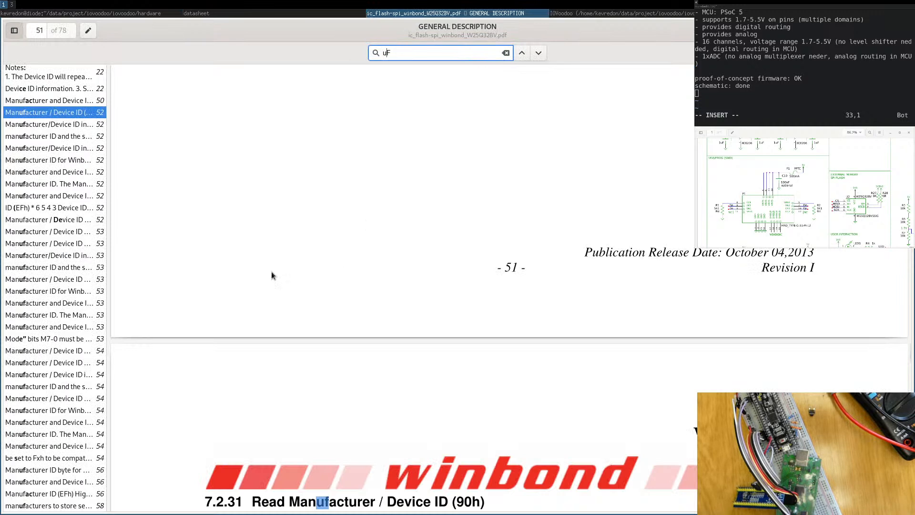
double_click(402, 51)
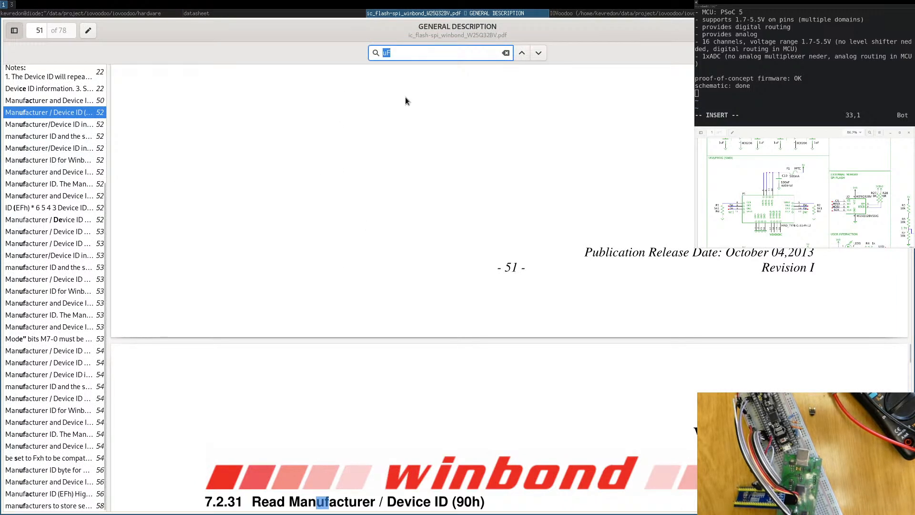
text(pow)
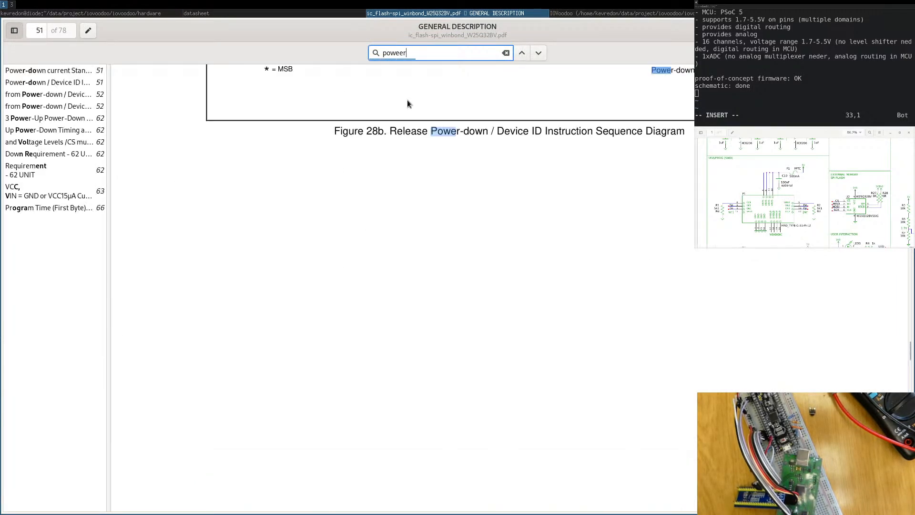
text(er)
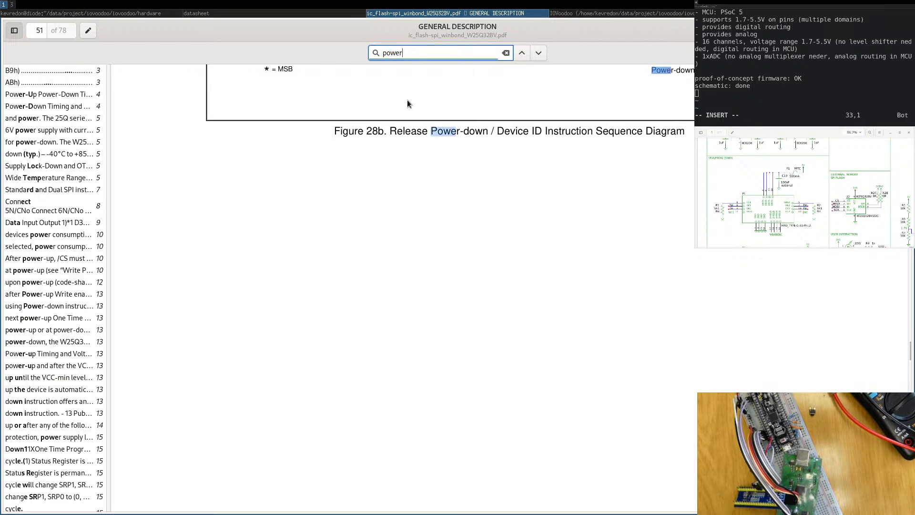
scroll(42, 78, up, 15)
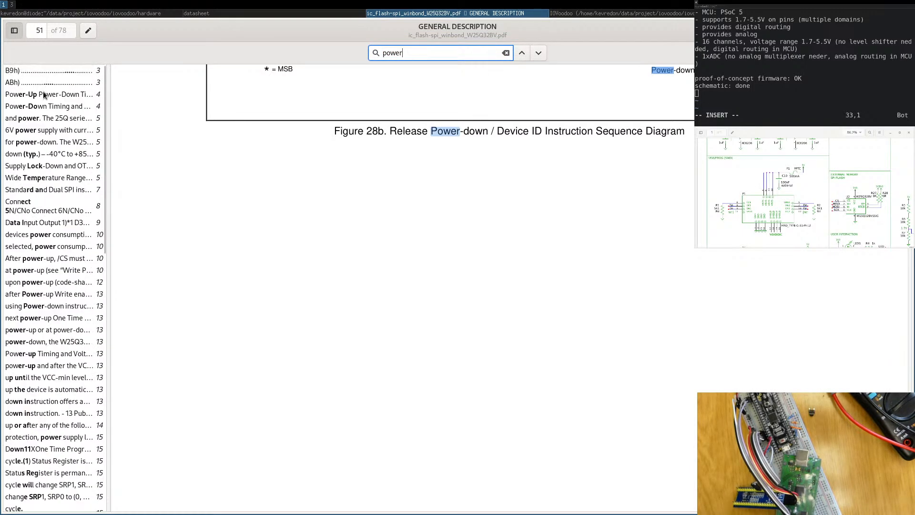
click(43, 93)
scroll(437, 96, up, 3)
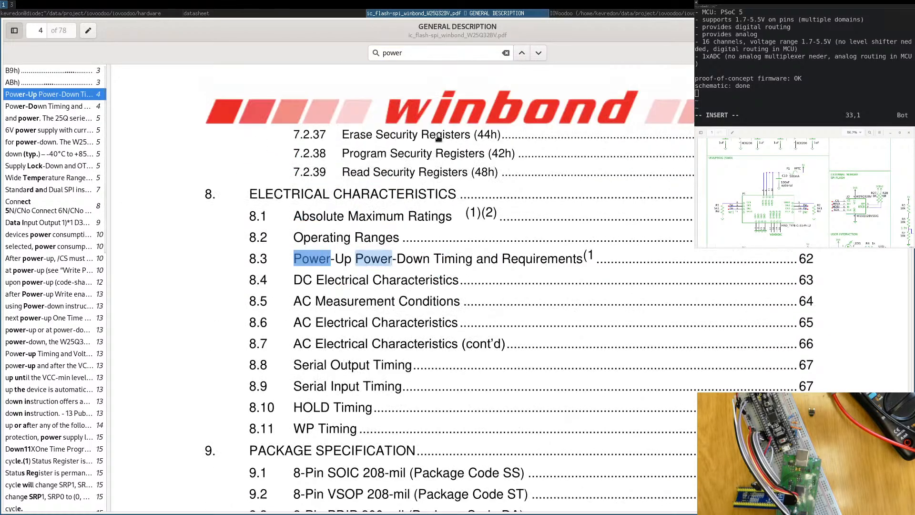
click(62, 77)
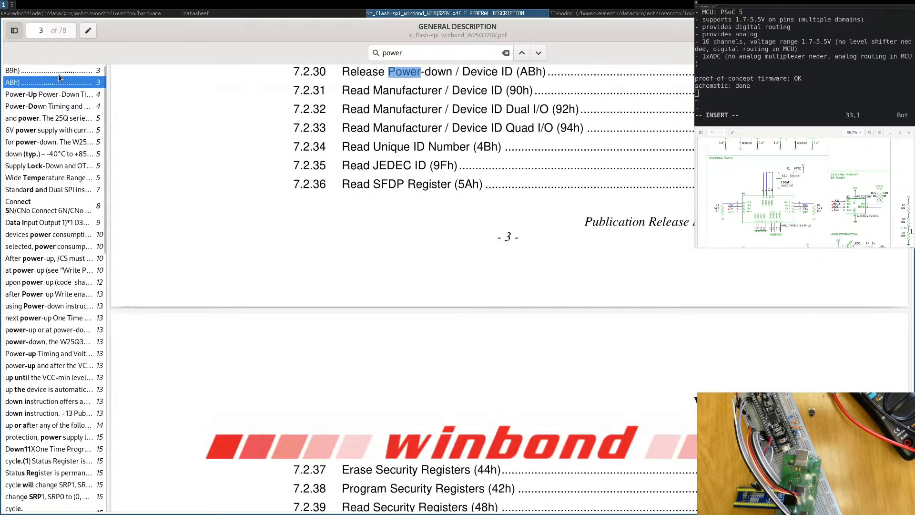
click(54, 69)
scroll(205, 90, up, 3)
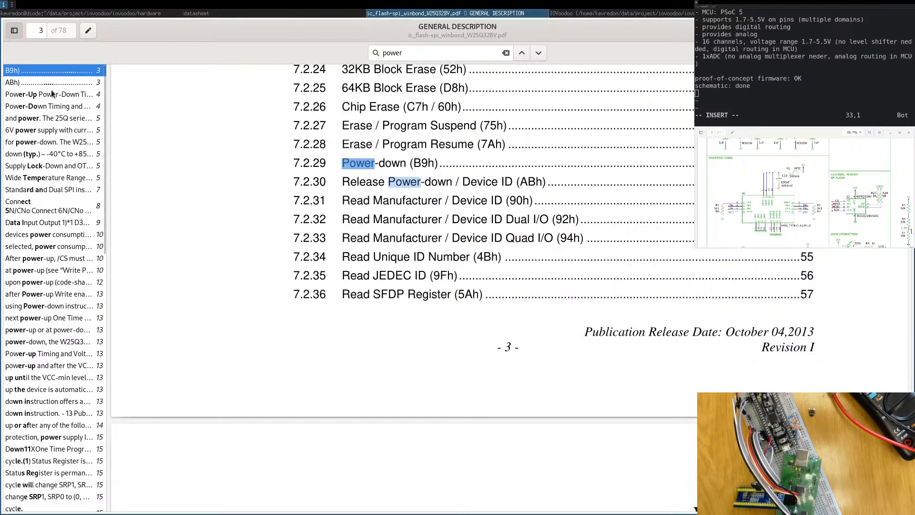
Search the flash datasheet for "vcc" and go through the matches to the pin description table in section 3.4.
double_click(397, 53)
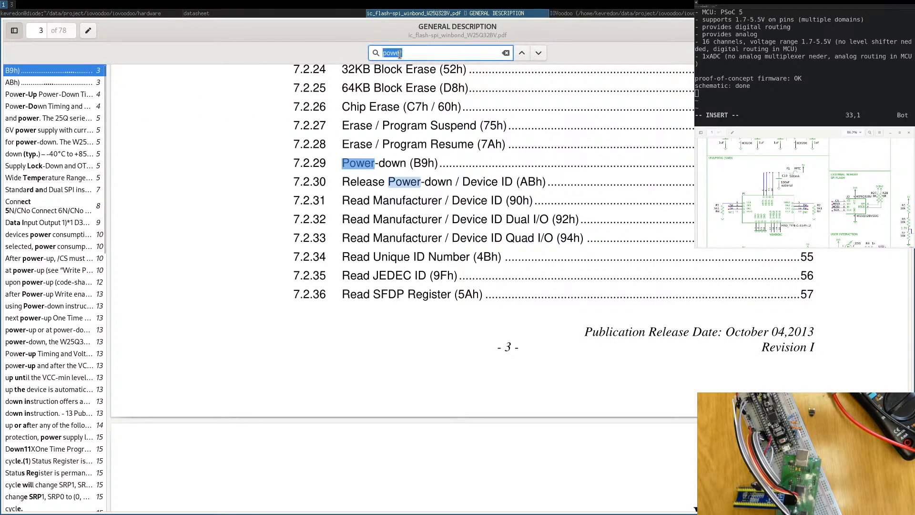
text(vcc)
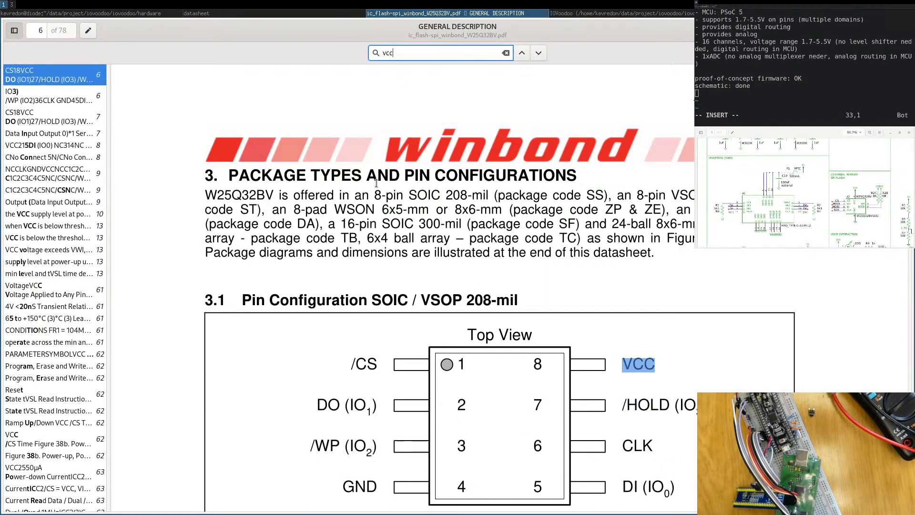
scroll(553, 236, down, 3)
scroll(553, 239, down, 3)
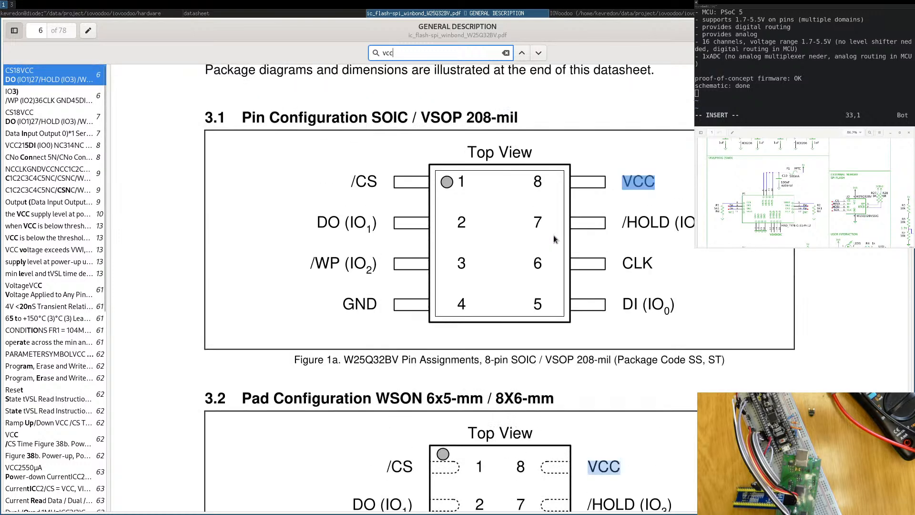
key(Return)
key(Return)
key(Return)
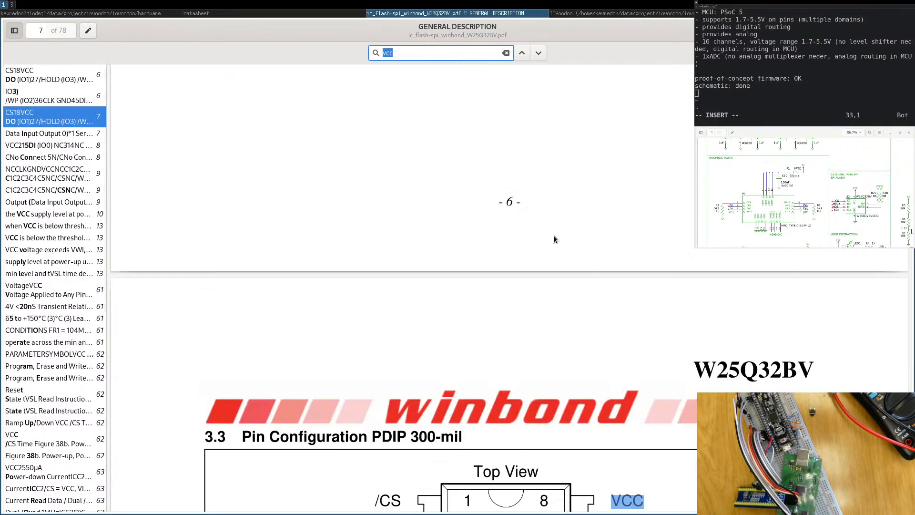
scroll(553, 237, down, 1)
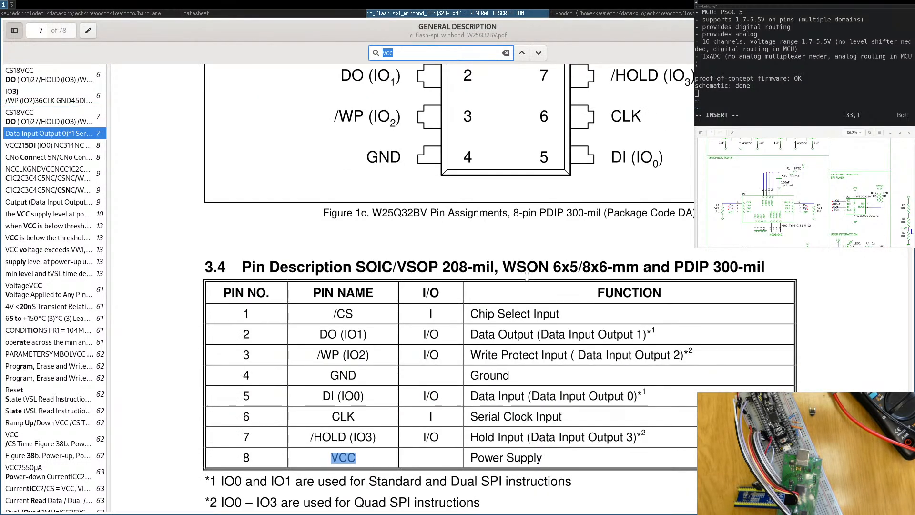
Search the flash datasheet for the VCC pin's function text "Power Supply" and view the first match on page 5.
triple_click(495, 459)
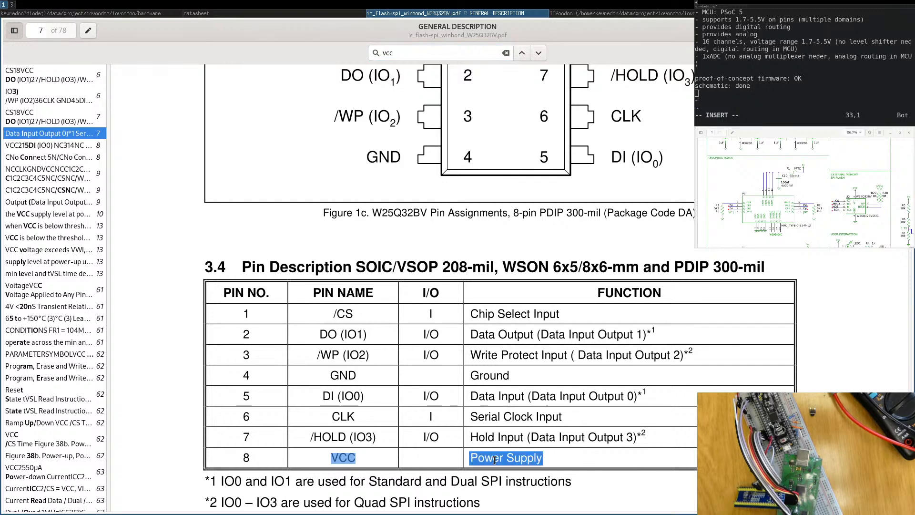
key(ctrl+f)
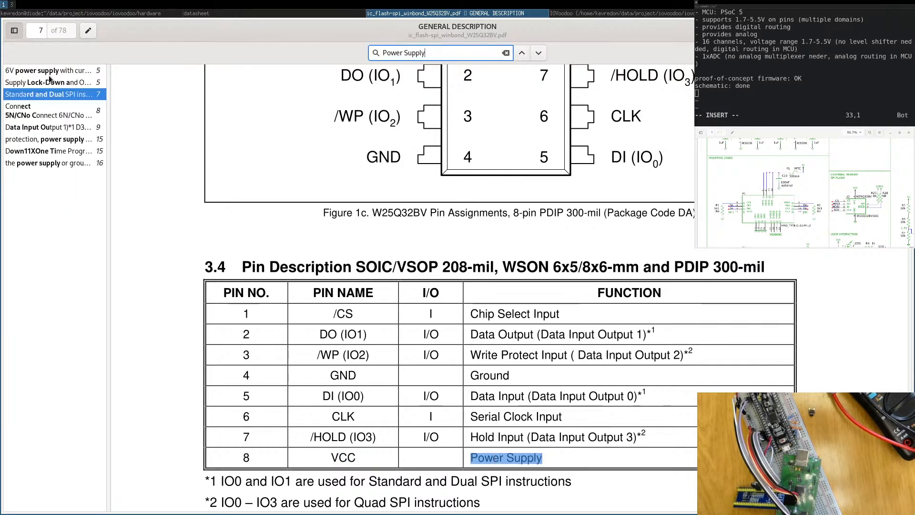
click(48, 71)
scroll(629, 135, up, 1)
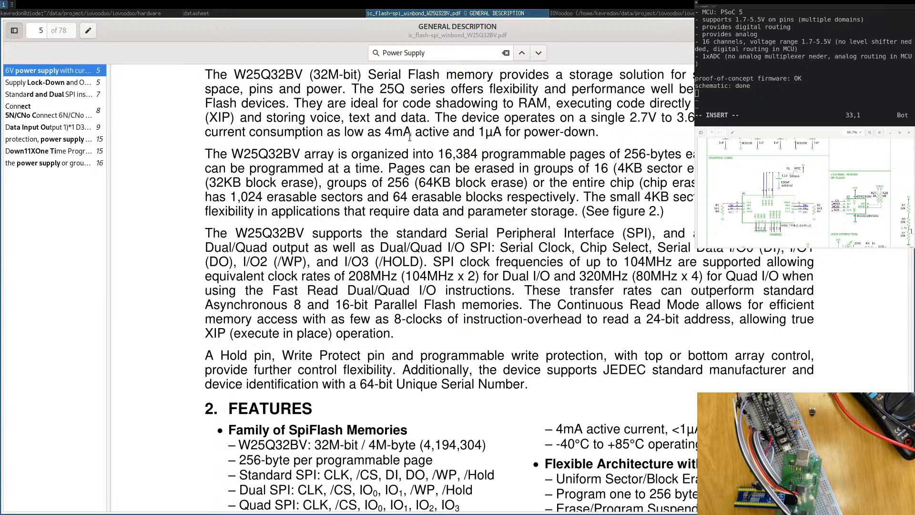
Go through the remaining "Power Supply" matches and highlight the /WP and /HOLD warning in section 7.1.10.
key(ctrl+g)
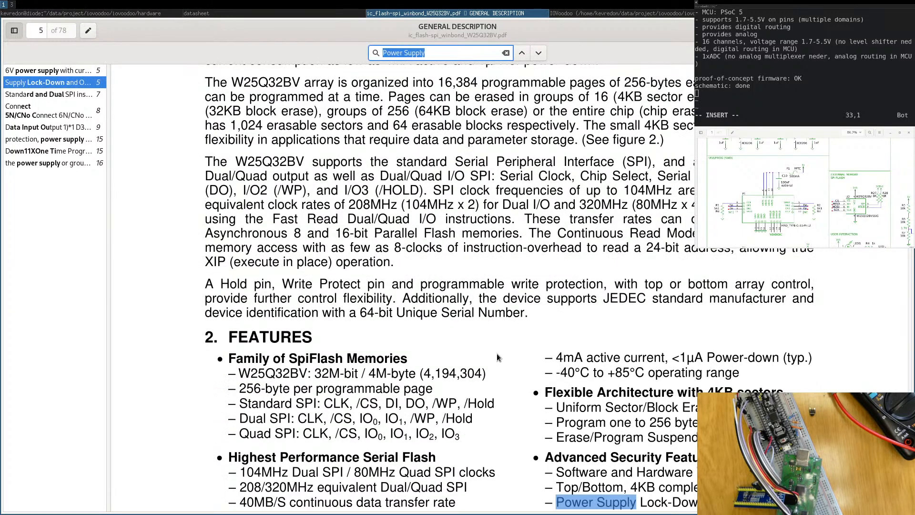
key(ctrl+g)
key(ctrl+g)
key(ctrl+g)
key(ctrl+g)
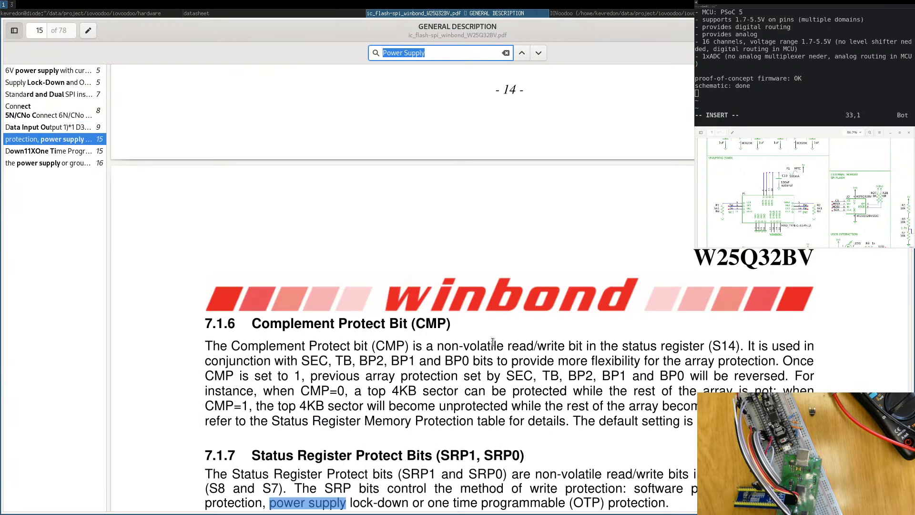
key(ctrl+g)
key(ctrl+g)
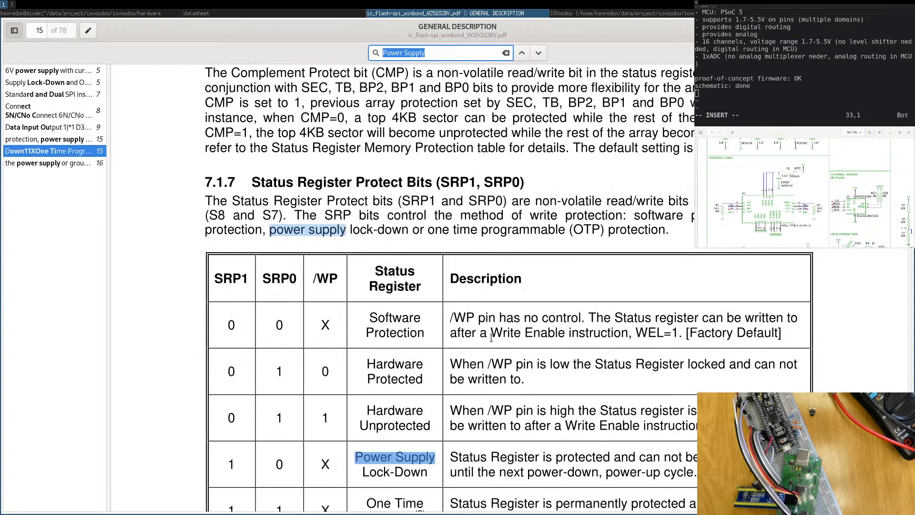
scroll(492, 341, down, 2)
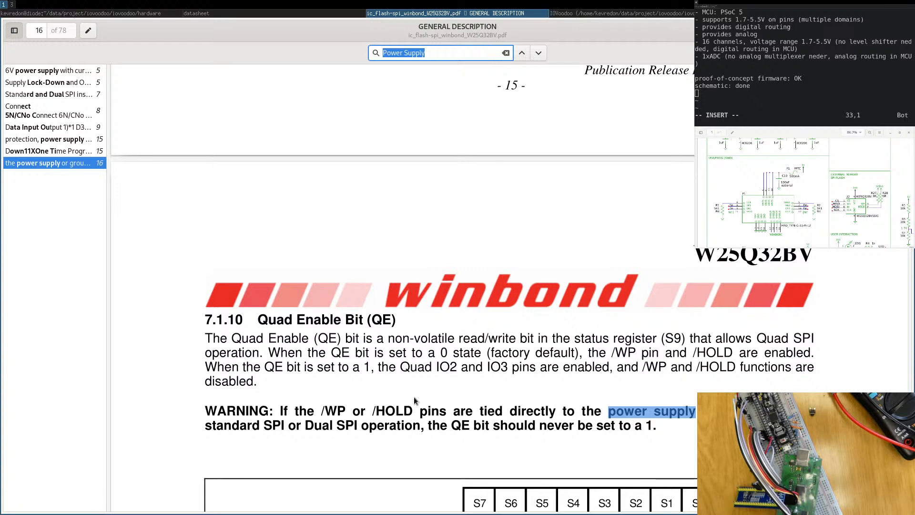
drag(448, 411, 696, 409)
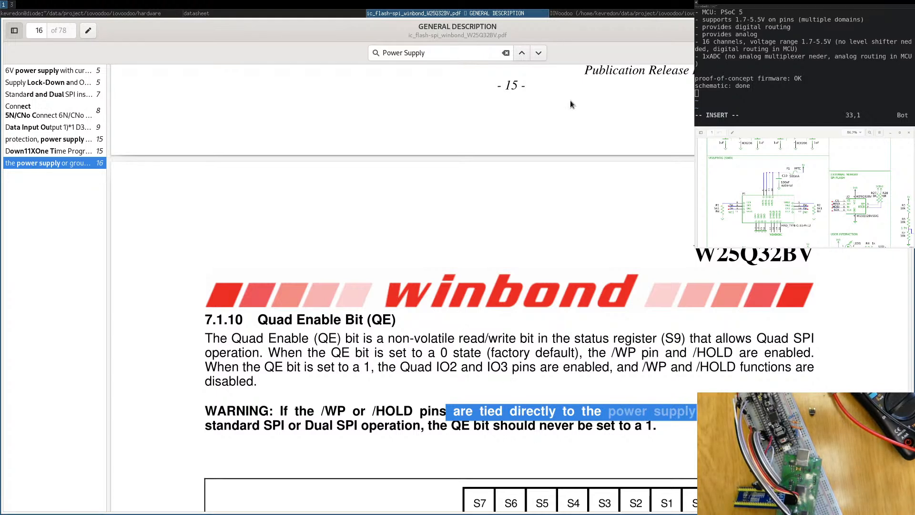
Switch to the iovoodoo.sch schematic and inspect resistors R27 and R28 on the flash chip's WP and HOLD pins.
key(super+Right)
key(super+Right)
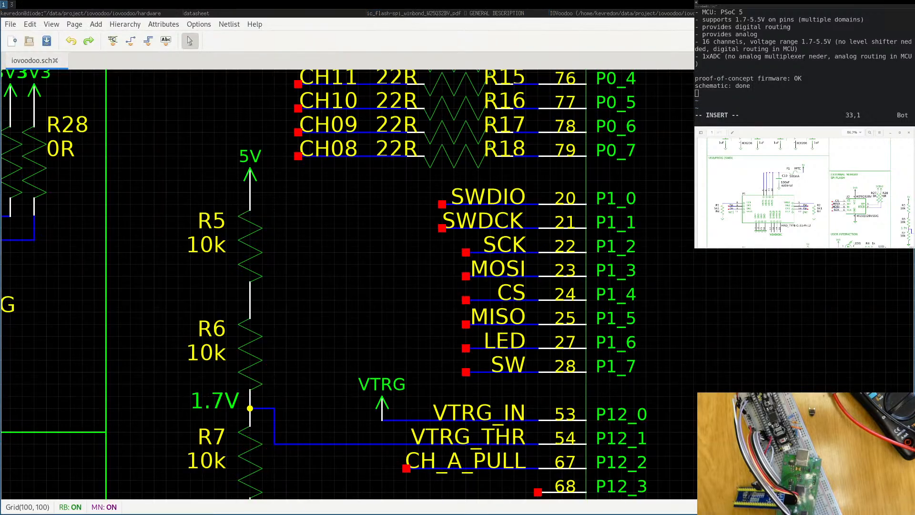
middle_drag(110, 217, 121, 225)
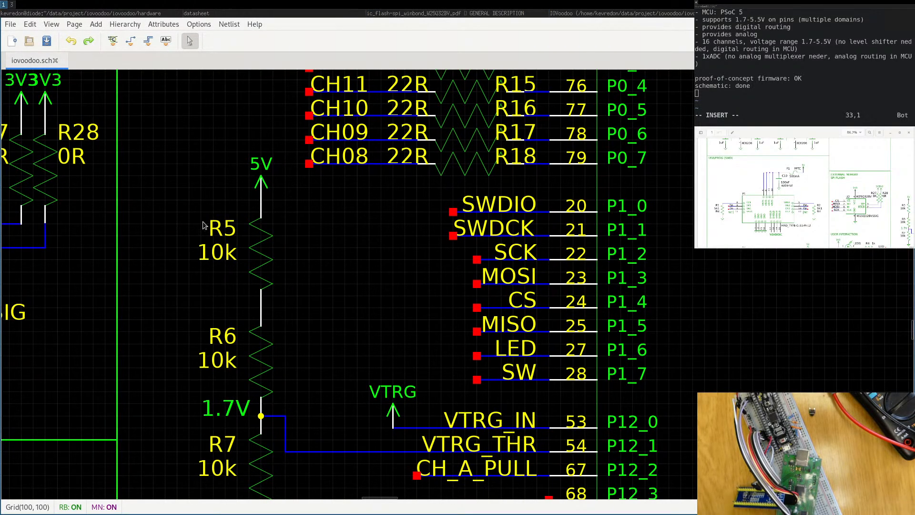
middle_drag(327, 242, 332, 261)
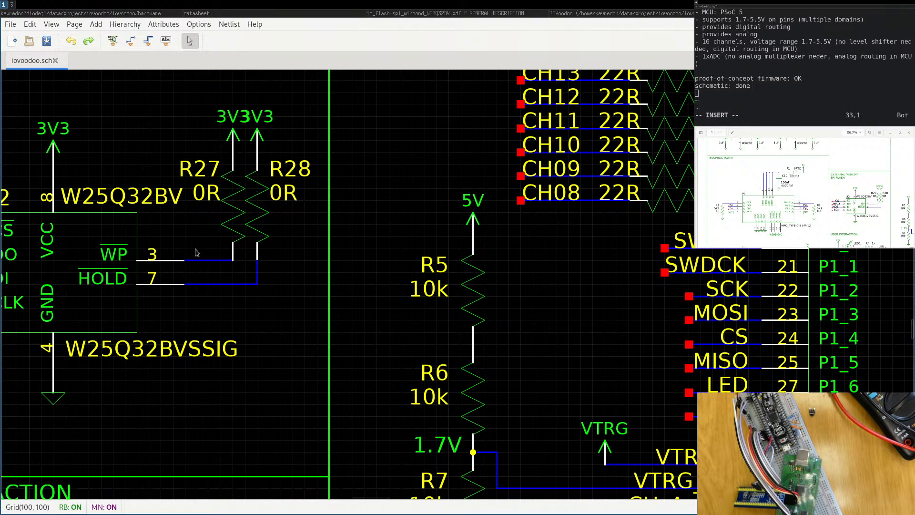
click(232, 196)
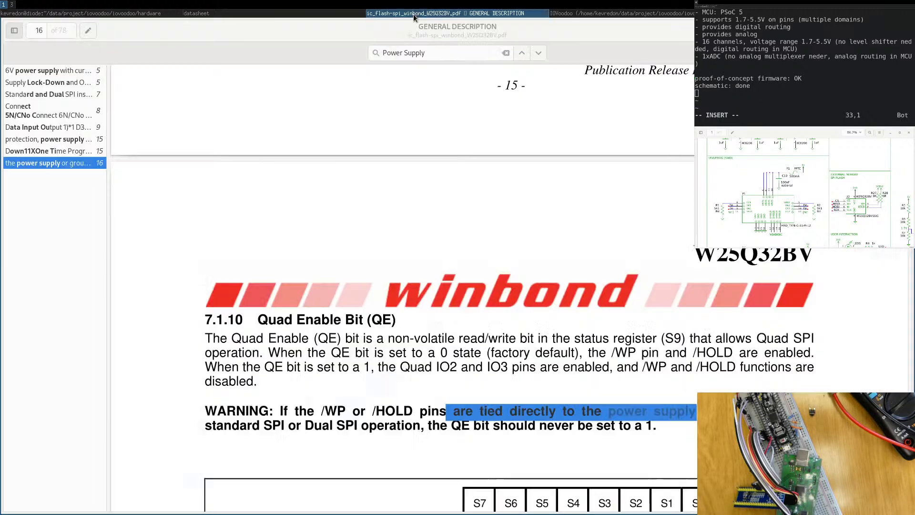
Return to the flash datasheet and reread the Quad Enable Bit warning about tying /WP or /HOLD directly to the power supply.
click(413, 14)
drag(271, 409, 294, 426)
click(313, 417)
scroll(335, 424, down, 5)
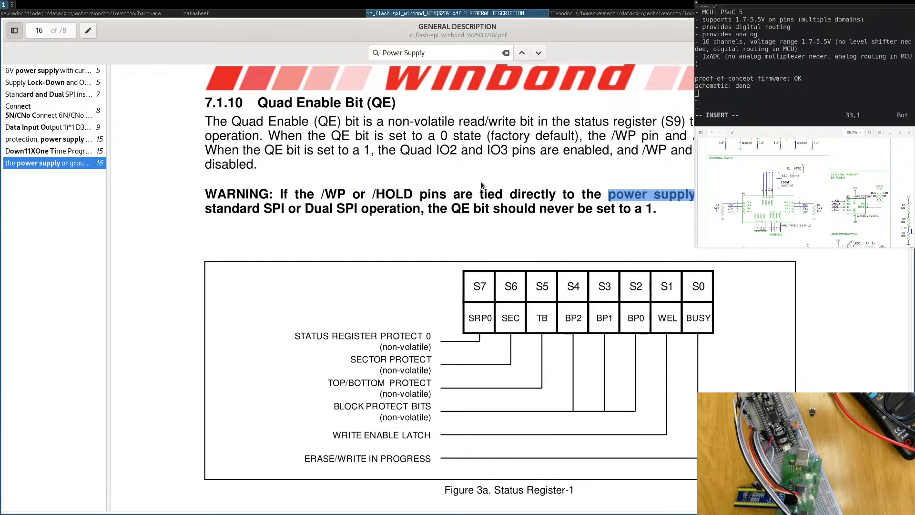
drag(439, 193, 602, 189)
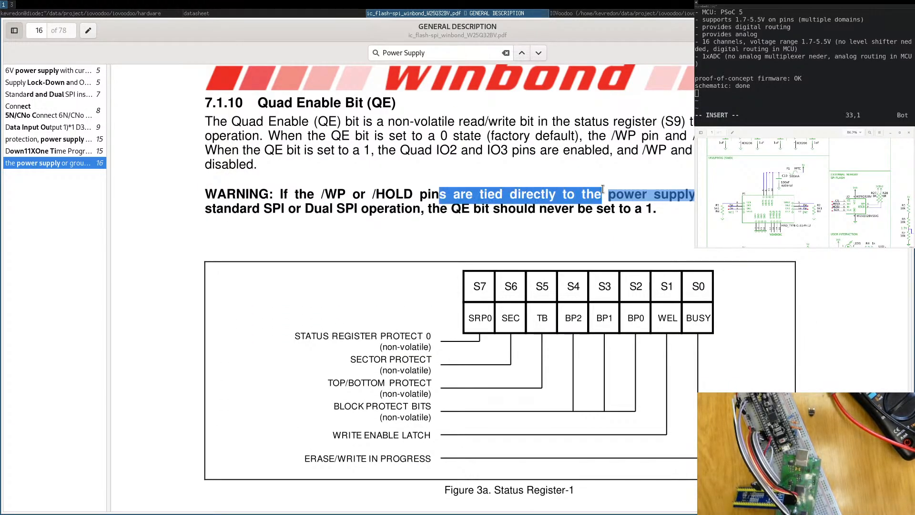
Examine which pins, /WP and /HOLD, the section 7.1.10 warning covers and look over the status register figures below it.
click(392, 207)
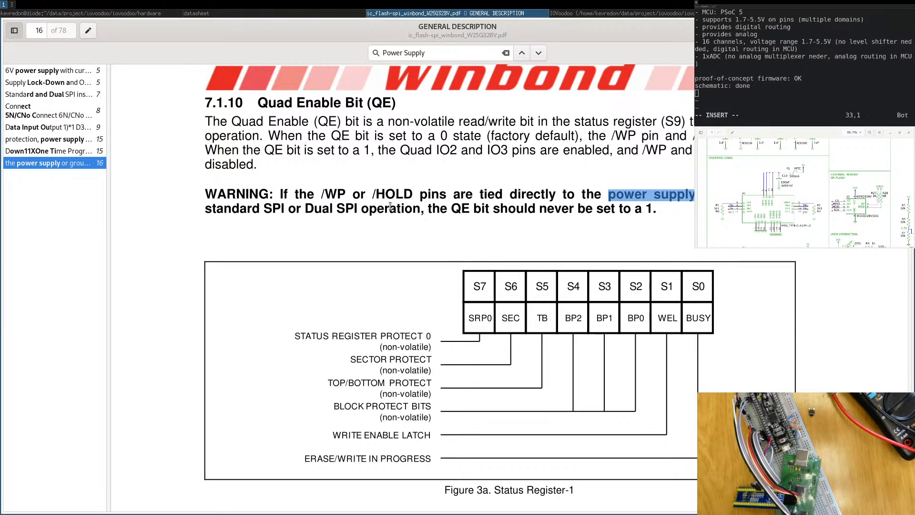
drag(419, 198, 541, 194)
click(407, 191)
double_click(385, 193)
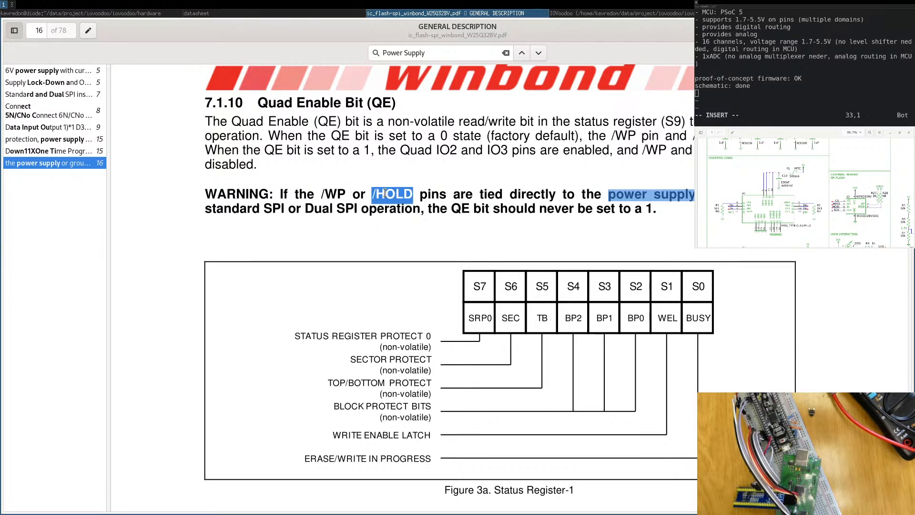
double_click(334, 194)
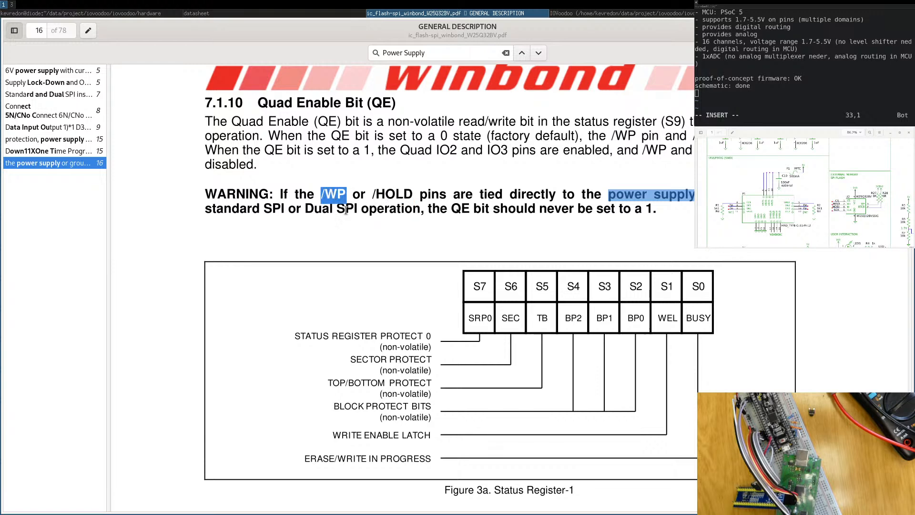
double_click(384, 193)
double_click(334, 194)
click(400, 194)
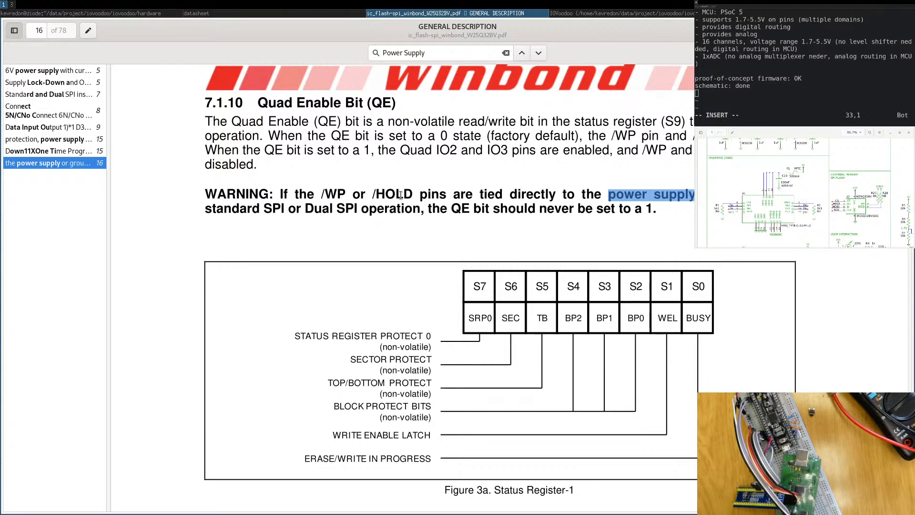
double_click(400, 194)
scroll(353, 242, down, 3)
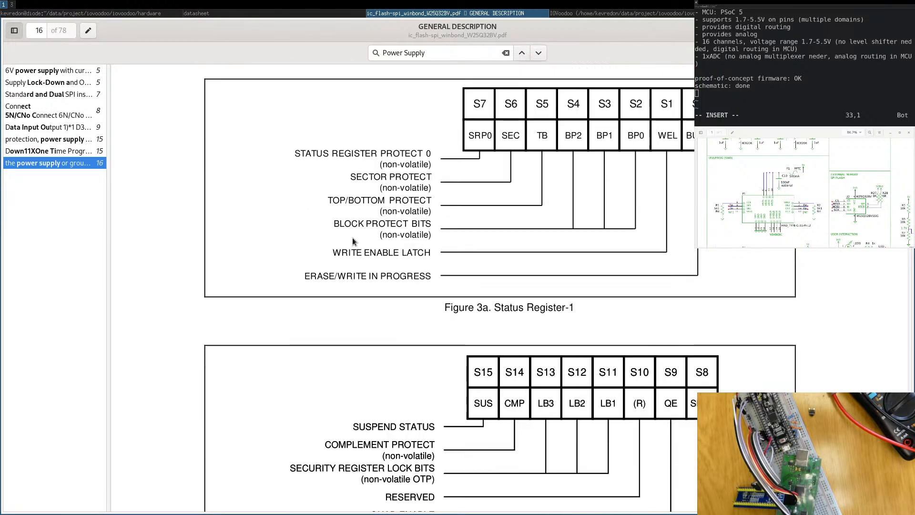
scroll(353, 242, up, 3)
click(600, 224)
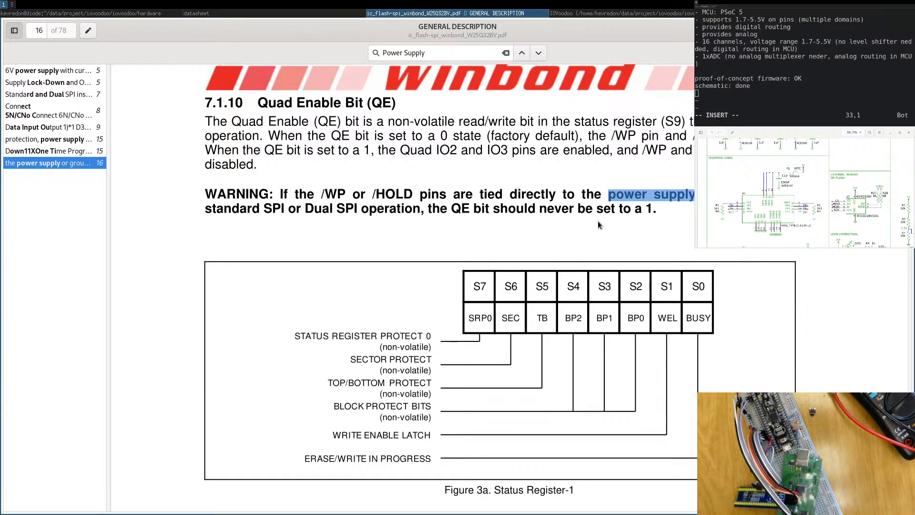
Search the flash datasheet for "vcc" and go through the matches up to the pin descriptions on page 10.
key(ctrl+g)
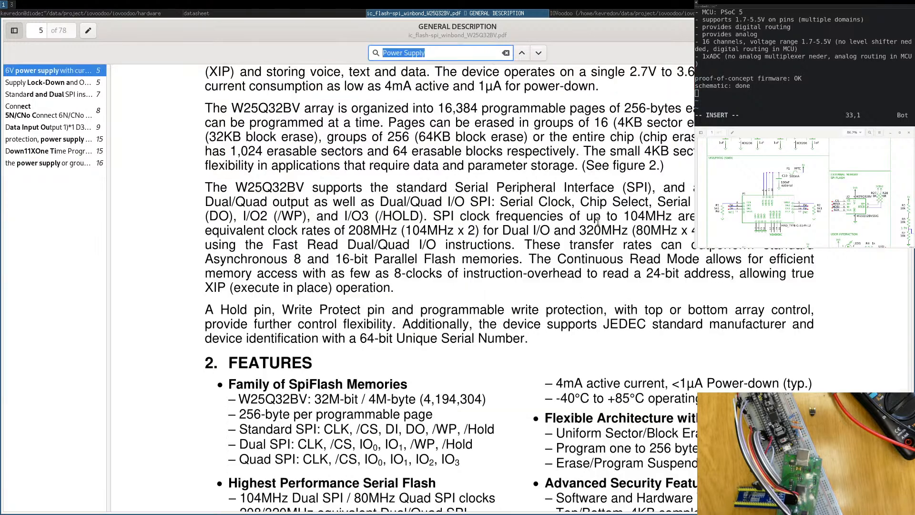
key(ctrl+f)
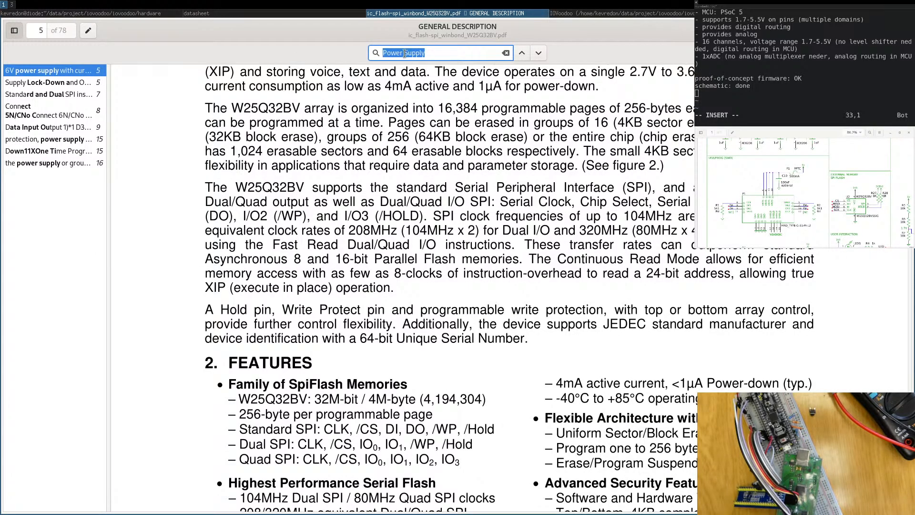
text(vcc)
key(ctrl+g)
key(ctrl+g)
key(ctrl+g)
key(ctrl+g)
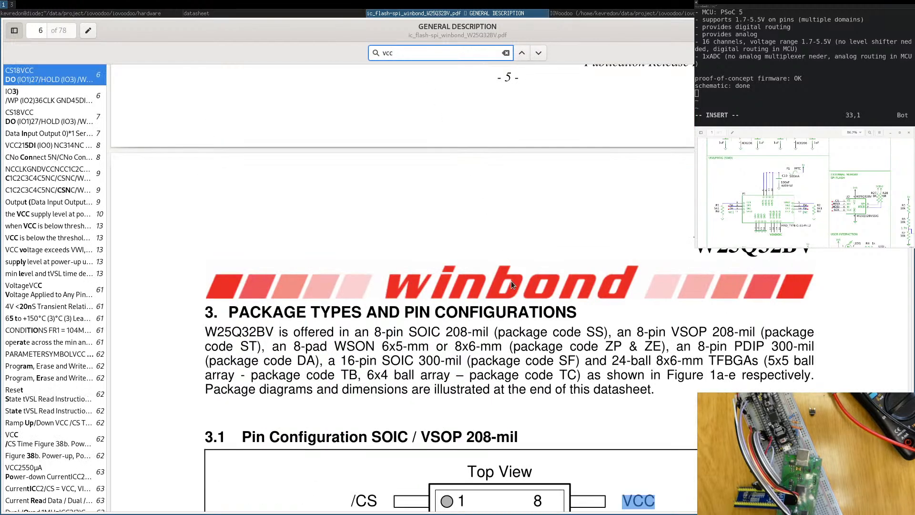
key(ctrl+g)
key(ctrl+g)
key(ctrl+g)
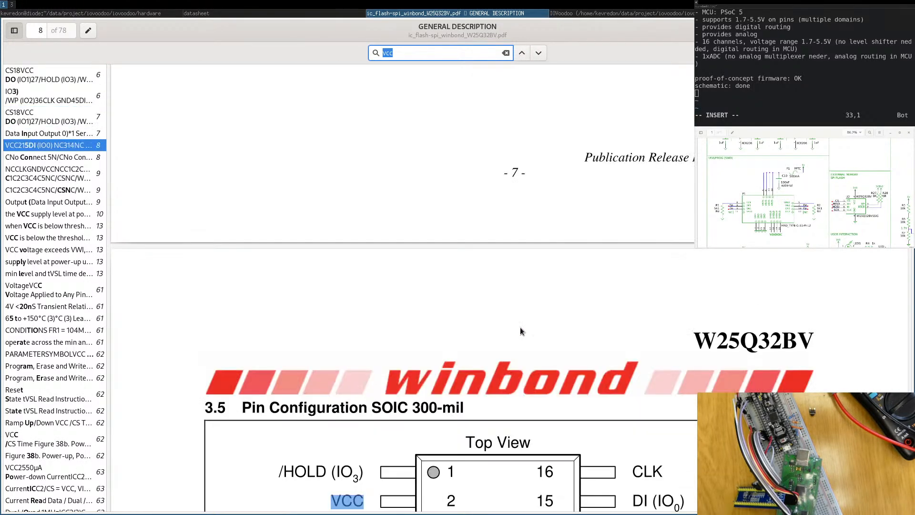
key(ctrl+g)
key(ctrl+g)
key(ctrl+g)
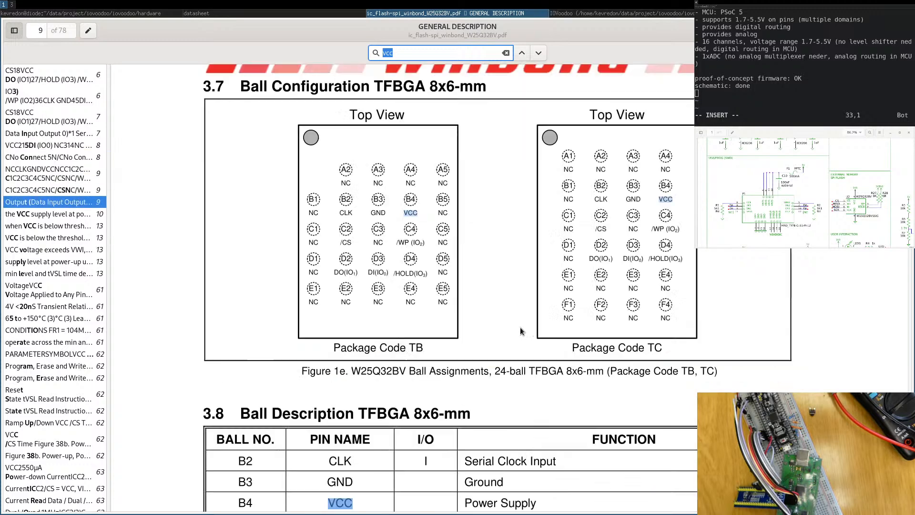
scroll(519, 327, down, 3)
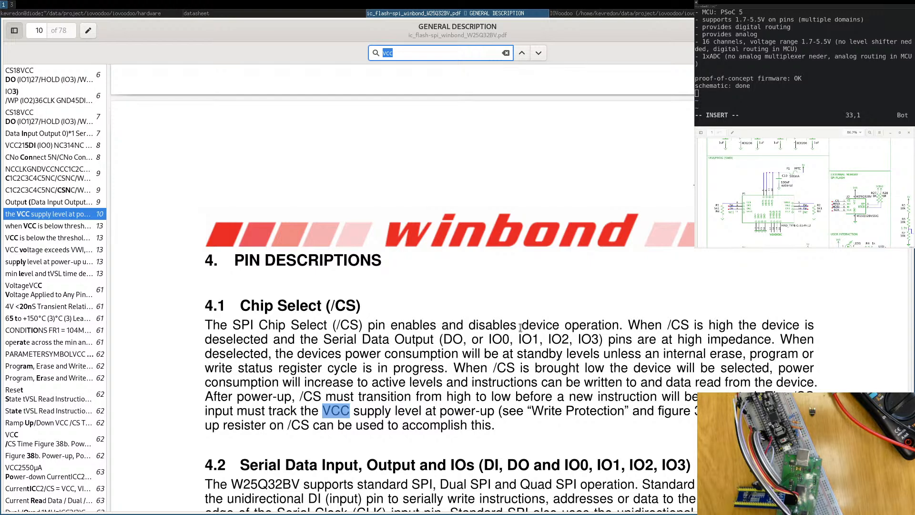
Read the Chip Select and Write Protect (/WP) descriptions in sections 4.1 to 4.3, focusing on the QE bit and Quad I/O.
scroll(520, 326, down, 8)
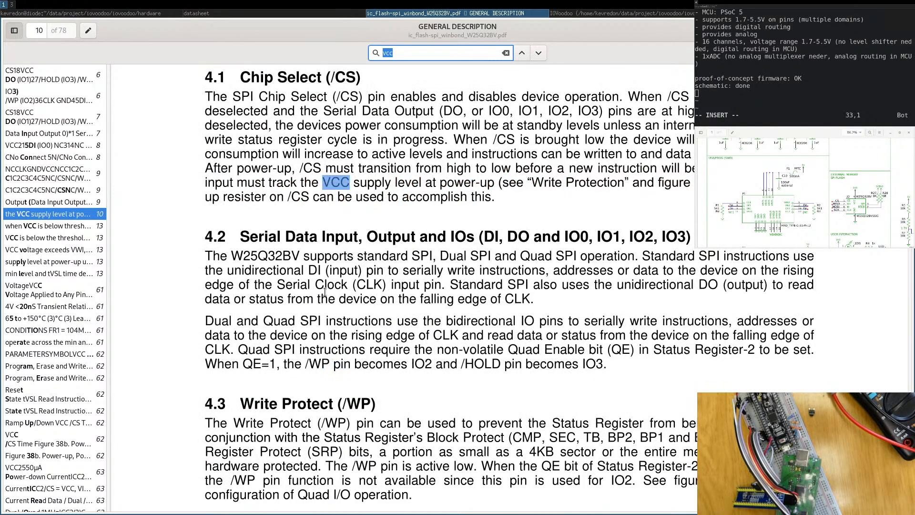
scroll(325, 292, down, 3)
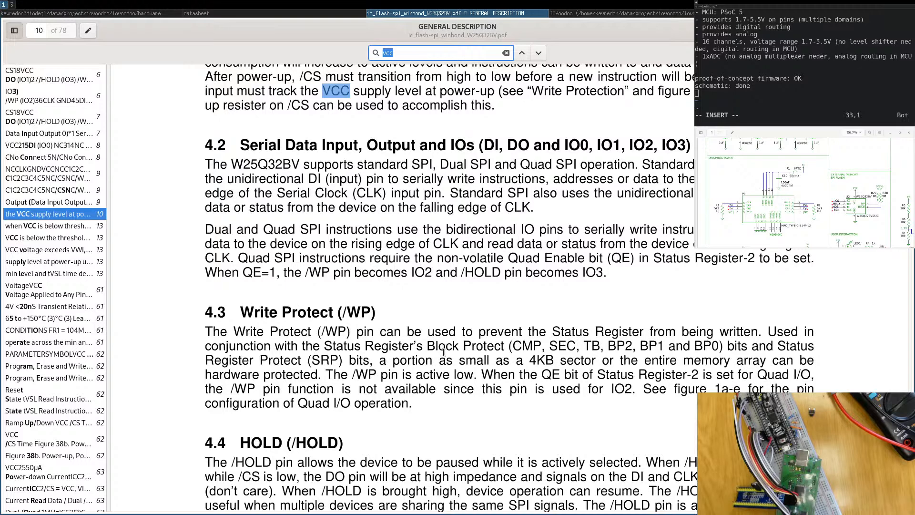
drag(449, 331, 447, 376)
drag(542, 377, 639, 375)
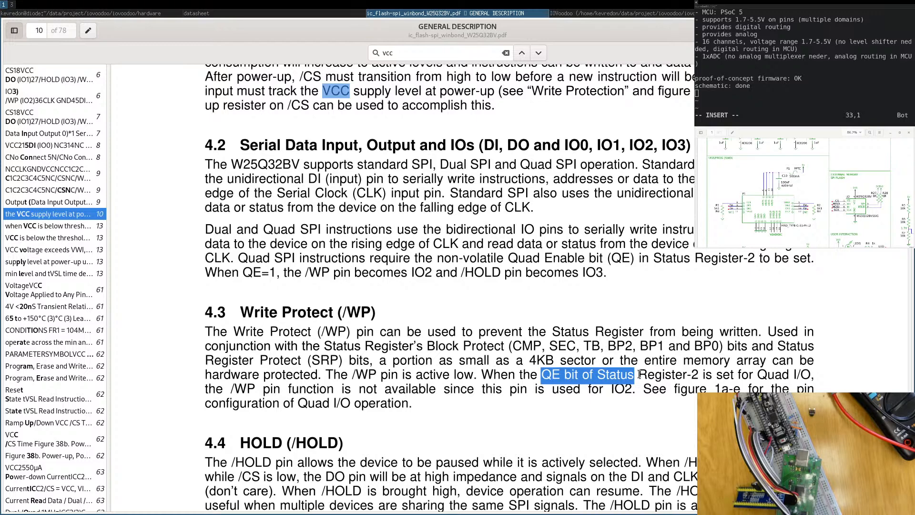
scroll(639, 375, down, 5)
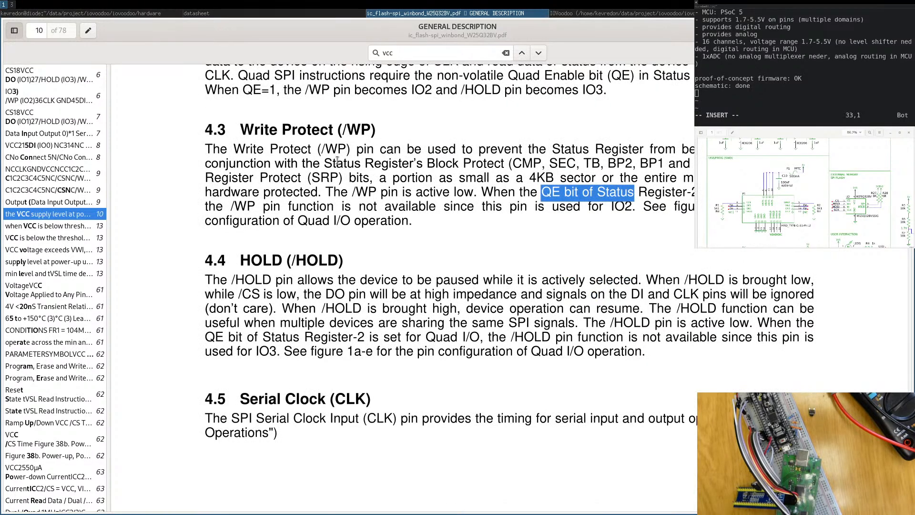
click(337, 161)
drag(257, 129, 375, 130)
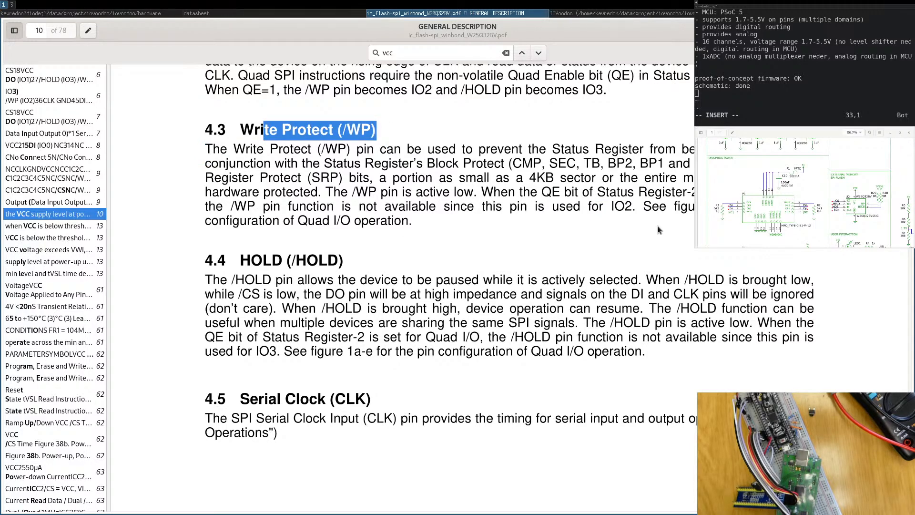
drag(643, 206, 407, 230)
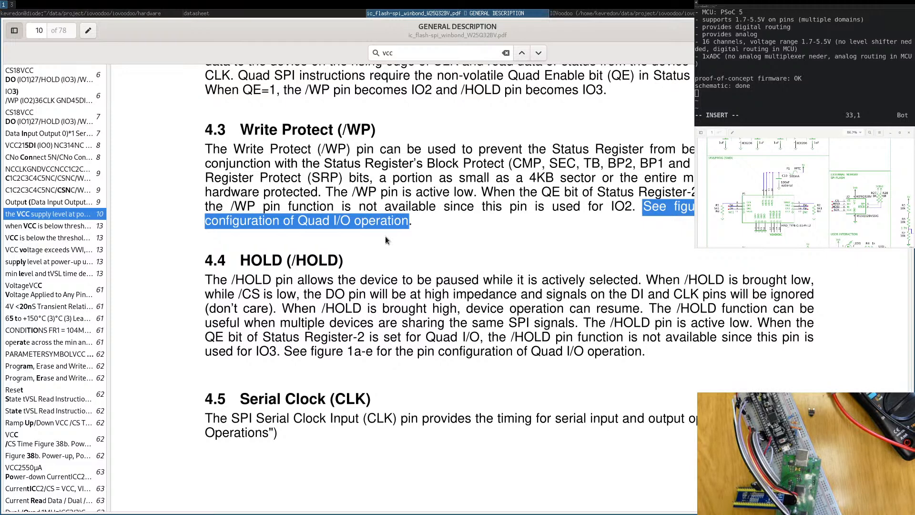
click(428, 227)
drag(417, 206, 306, 217)
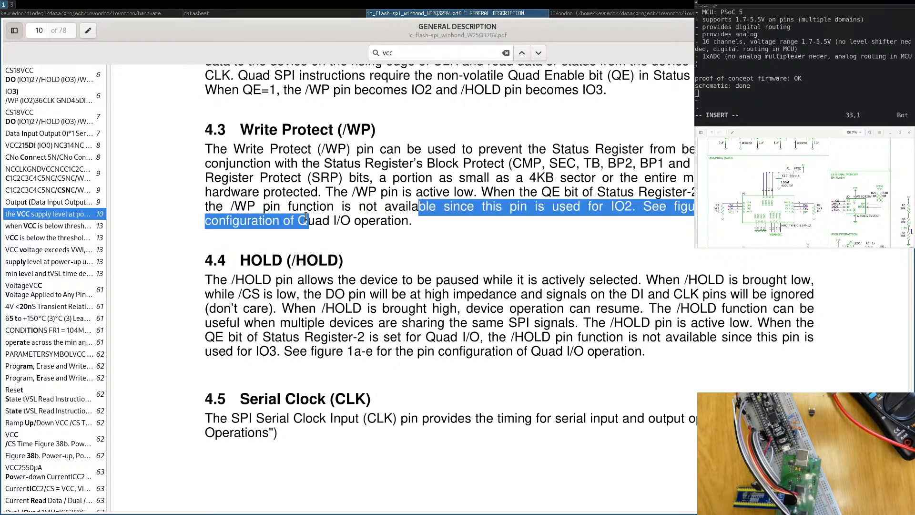
double_click(318, 218)
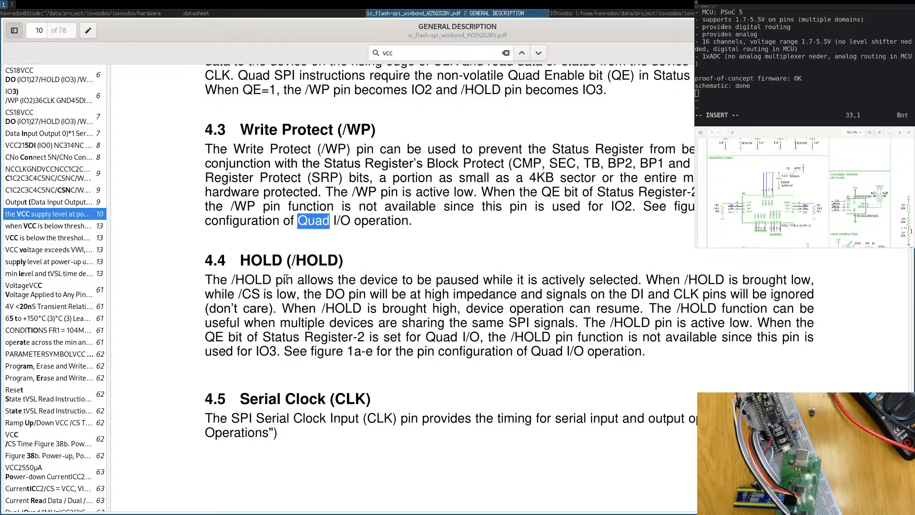
Read the HOLD (/HOLD) description in section 4.4, including how the pin behaves in Quad I/O mode.
drag(702, 282, 666, 282)
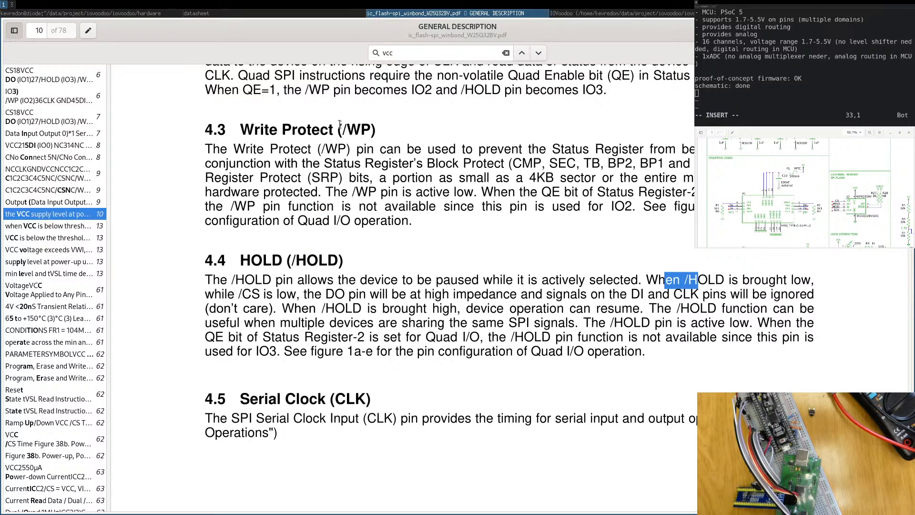
double_click(341, 131)
double_click(306, 253)
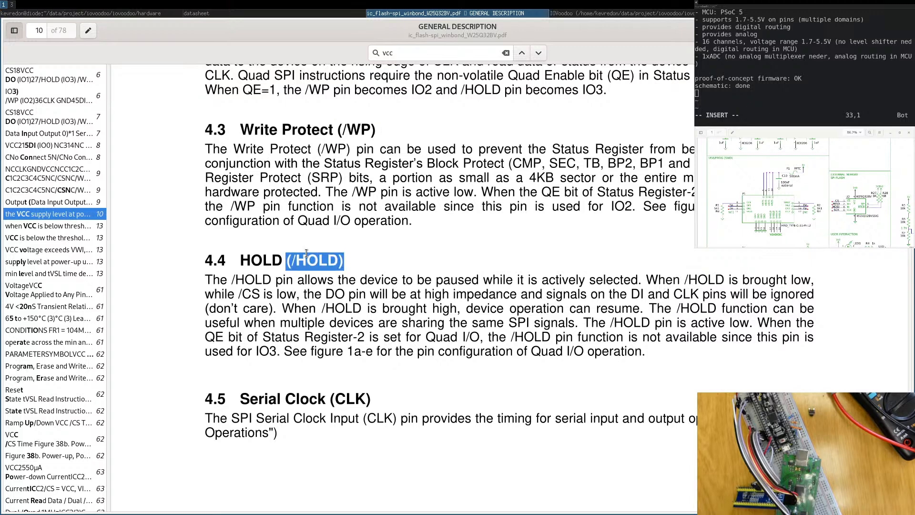
click(313, 263)
double_click(313, 263)
double_click(451, 336)
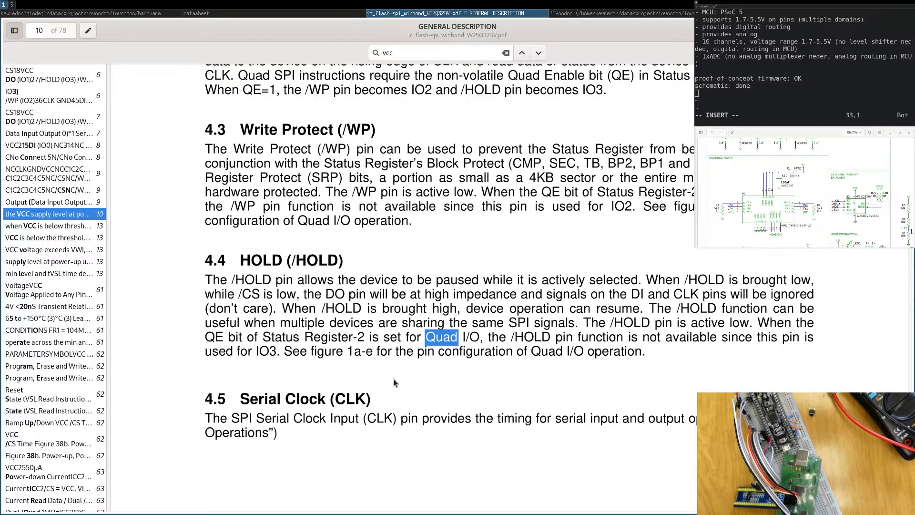
scroll(389, 358, down, 3)
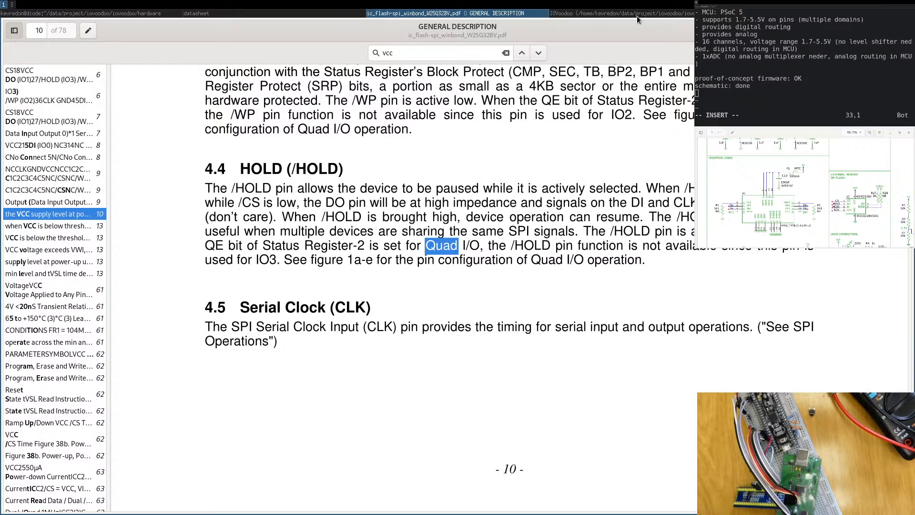
Switch to the IOVoodoo board layout and examine the area around flash chip U2.
click(621, 13)
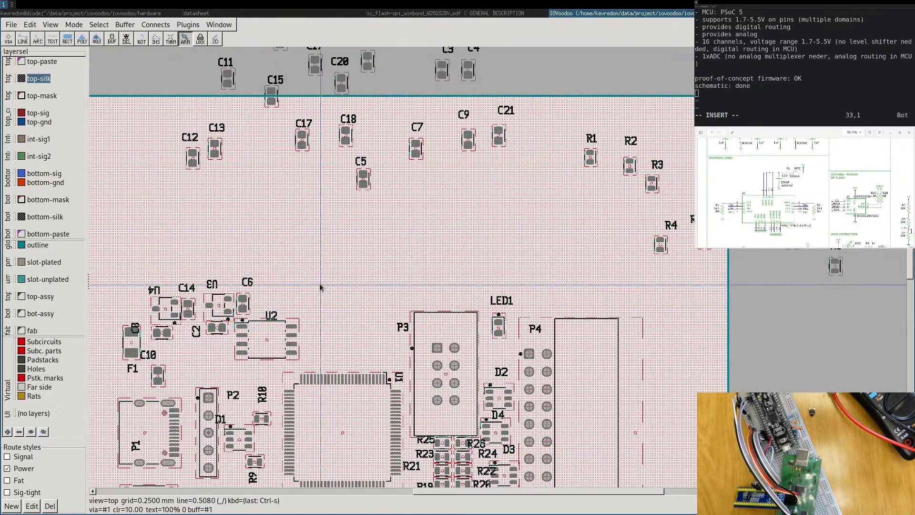
middle_drag(332, 277, 440, 246)
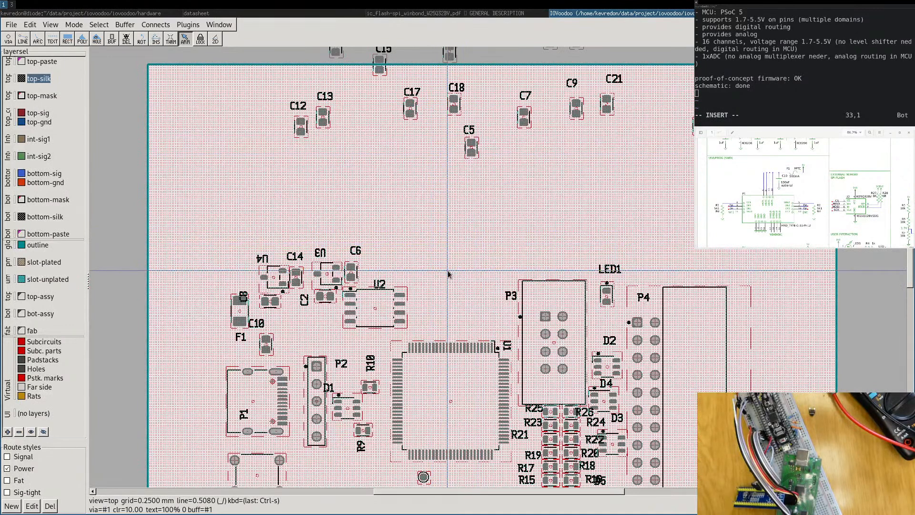
scroll(433, 315, up, 1)
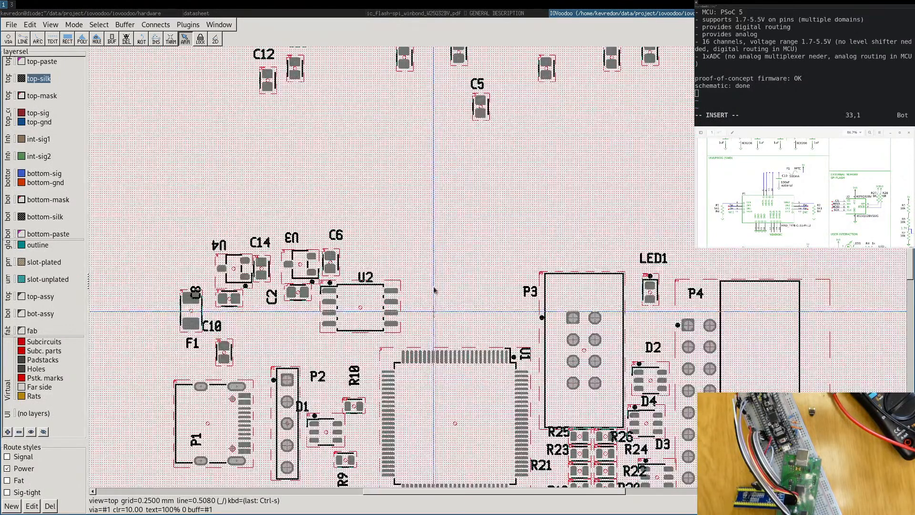
Switch to the iovoodoo.sch schematic and paste a copy of the 100nF bypass capacitor C18 above flash chip U2 in the external memory section.
click(771, 13)
middle_drag(107, 296, 407, 351)
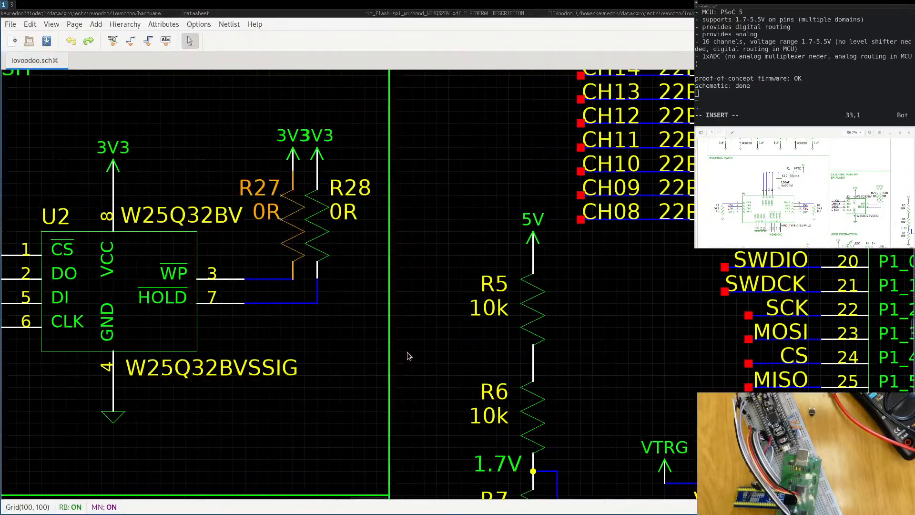
scroll(552, 378, down, 6)
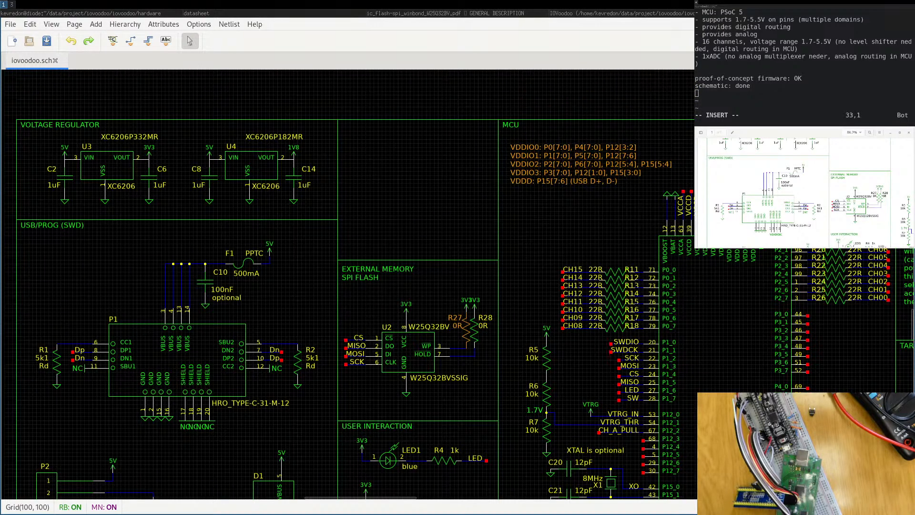
middle_drag(504, 405, 532, 232)
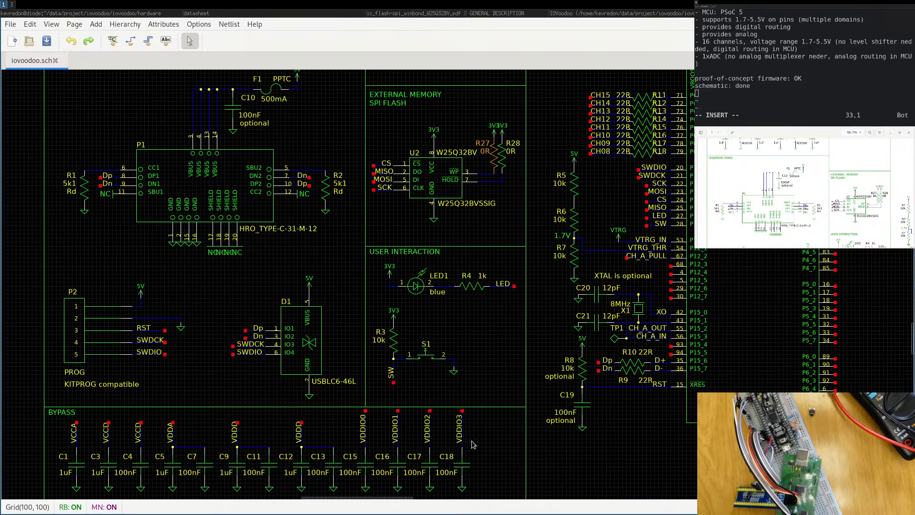
click(436, 146)
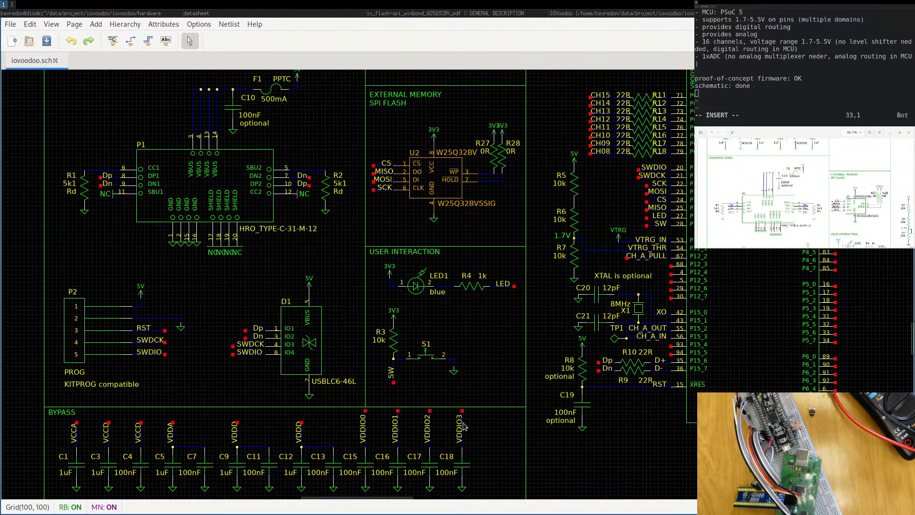
click(462, 464)
key(ctrl+c)
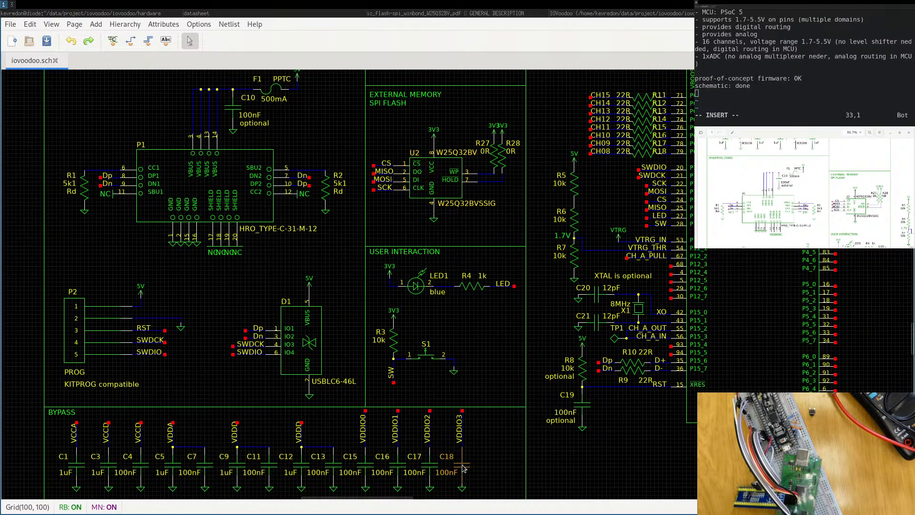
key(ctrl+v)
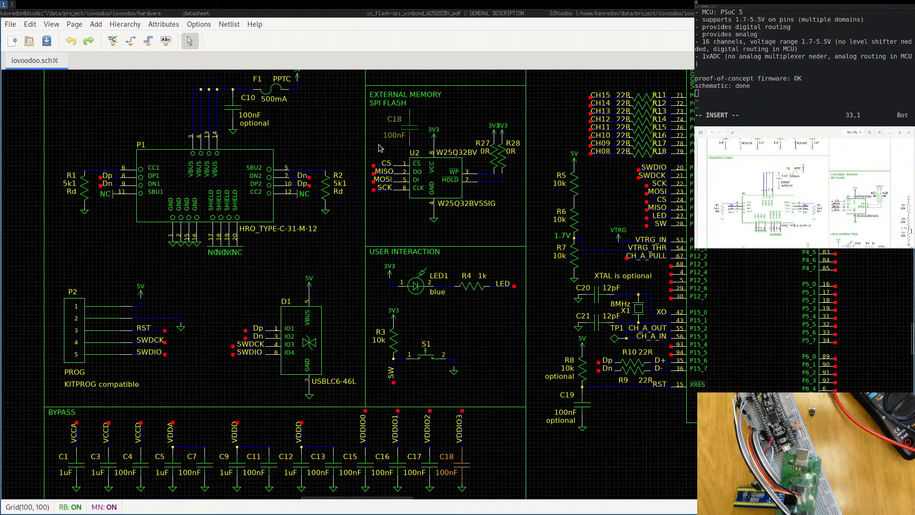
click(392, 146)
scroll(392, 146, up, 2)
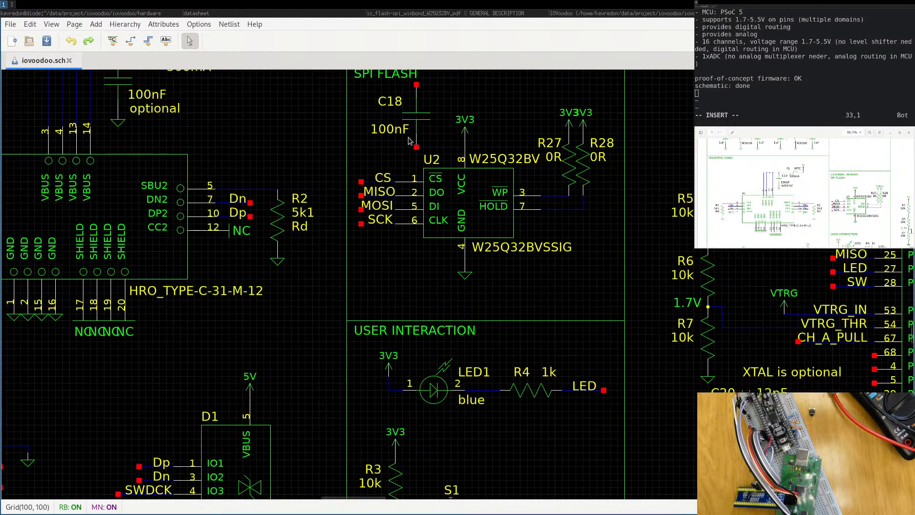
scroll(393, 143, down, 1)
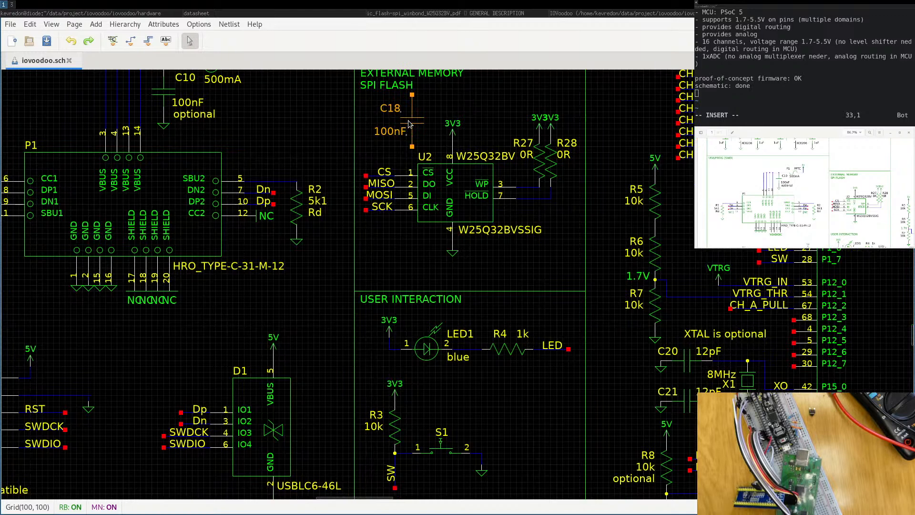
Rotate the pasted 100nF capacitor to lie horizontally and position it beside the 3V3 supply above flash chip U2.
key(e)
key(r)
key(e)
key(r)
key(e)
key(r)
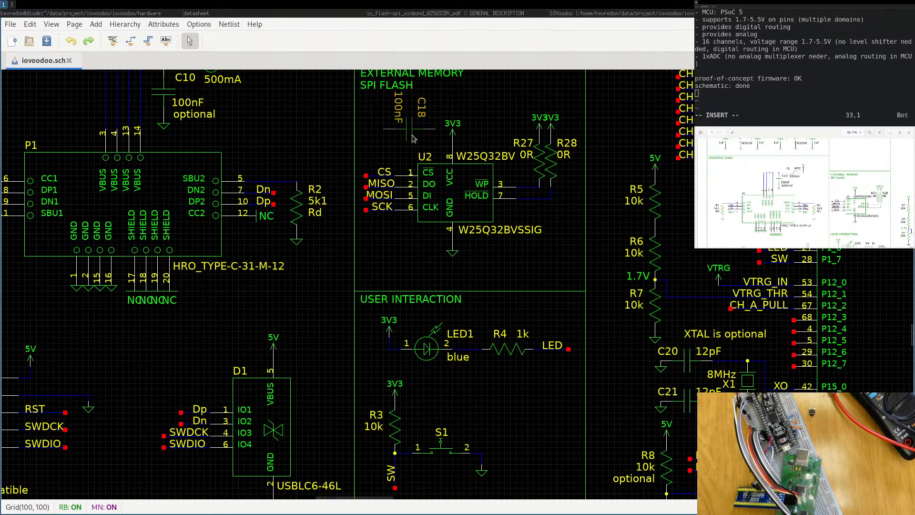
mouse_move(413, 130)
mouse_down()
mouse_move(424, 146)
mouse_move(453, 127)
mouse_move(455, 139)
mouse_move(453, 130)
mouse_move(406, 146)
mouse_up()
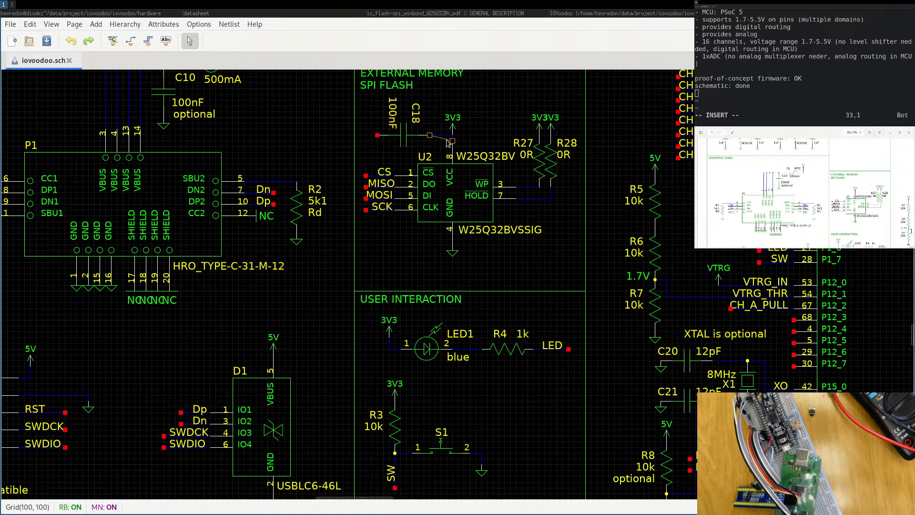
Wire the pasted capacitor's nearer pin to the 3V3 net at U2's VCC pin.
scroll(452, 144, up, 1)
scroll(452, 145, down, 1)
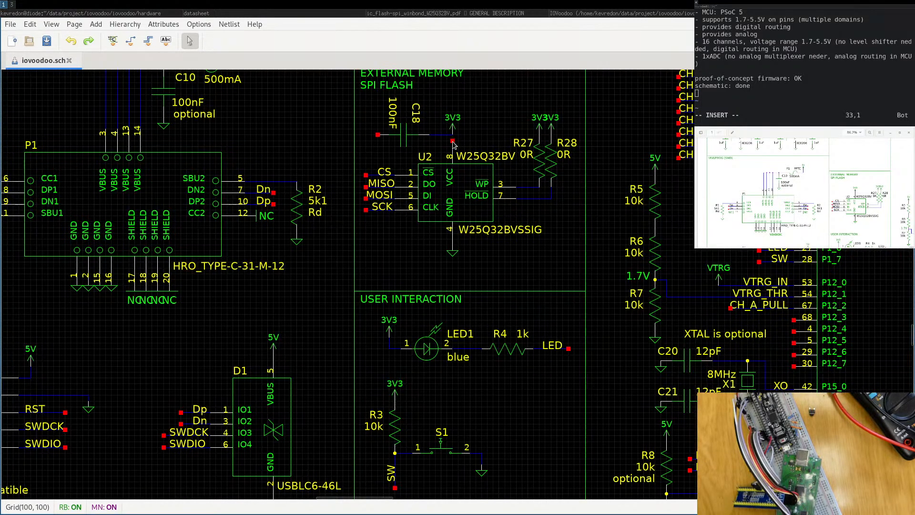
key(n)
click(452, 136)
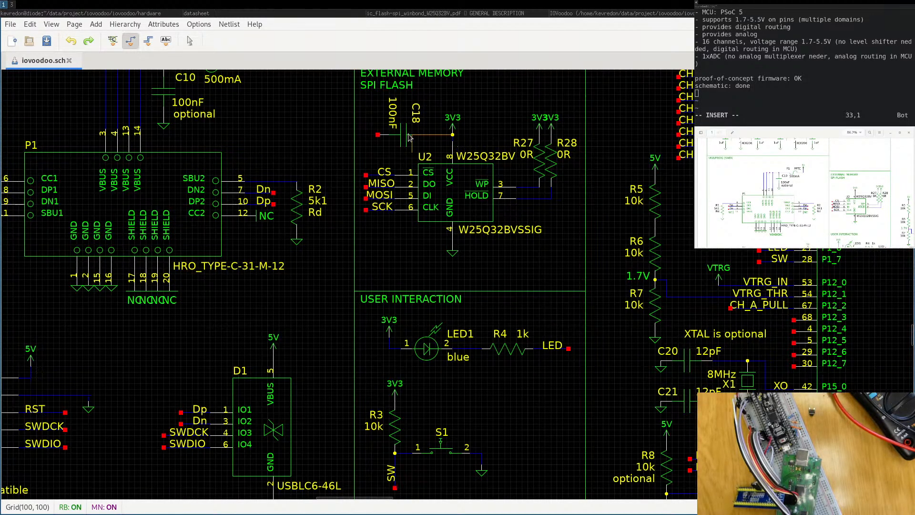
key(Escape)
Change the pasted capacitor's reference designator to C?
double_click(414, 115)
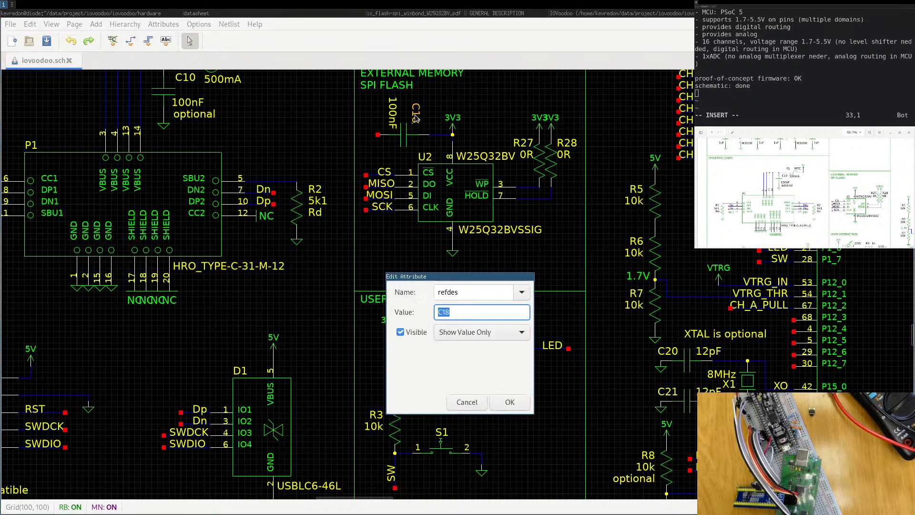
click(459, 311)
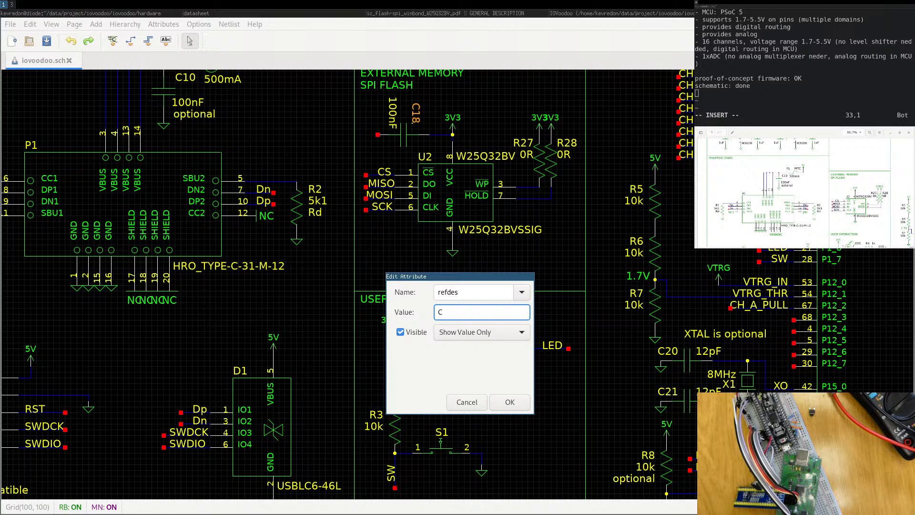
click(509, 403)
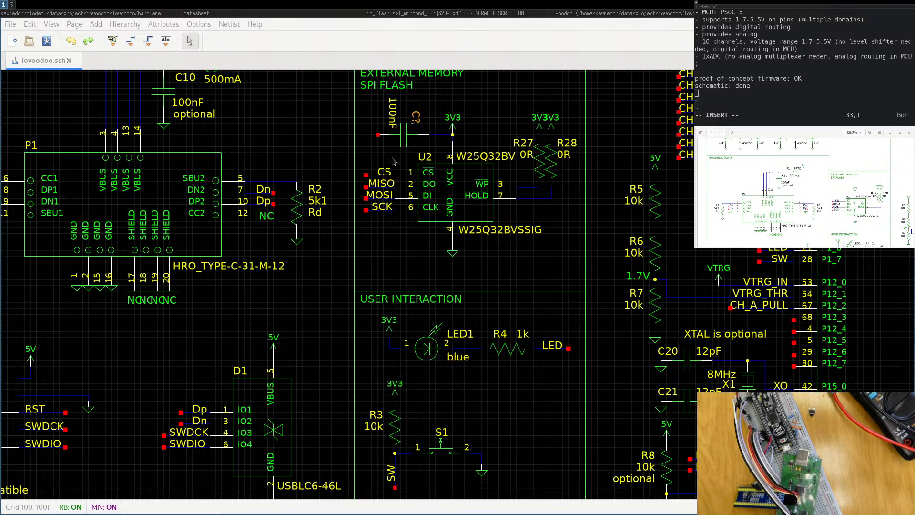
Turn the new capacitor's labels horizontal beside its symbol and attach a ground symbol to its free pin.
click(418, 124)
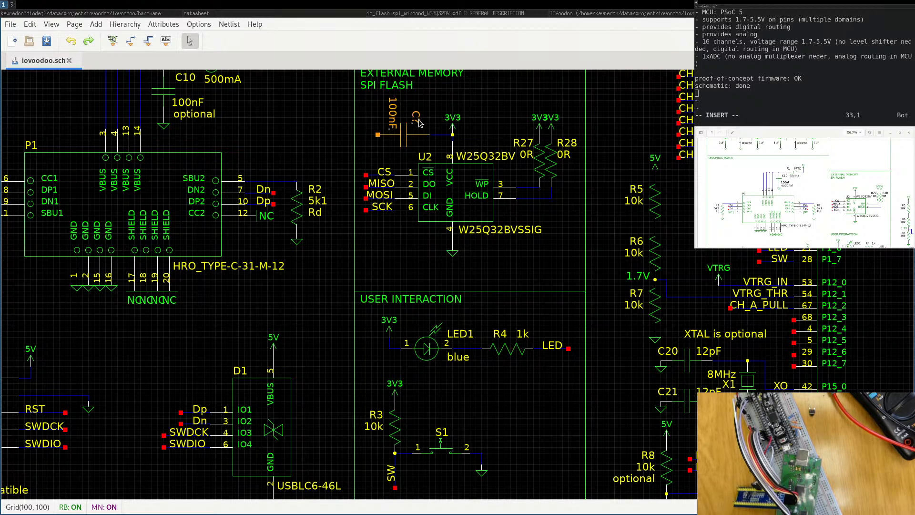
click(417, 119)
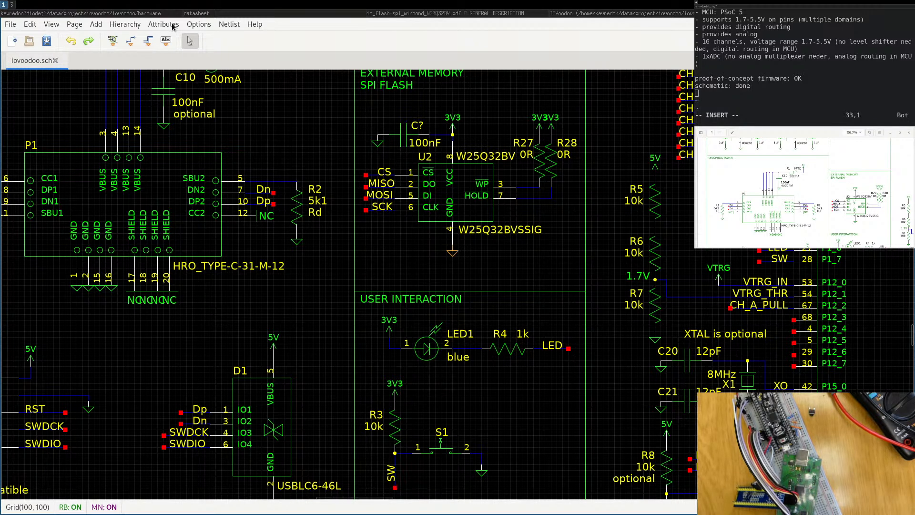
Autonumber the refdes=* attributes on the current page without overwriting existing numbers, in diagonal sort order.
click(157, 24)
mouse_move(198, 24)
mouse_move(162, 26)
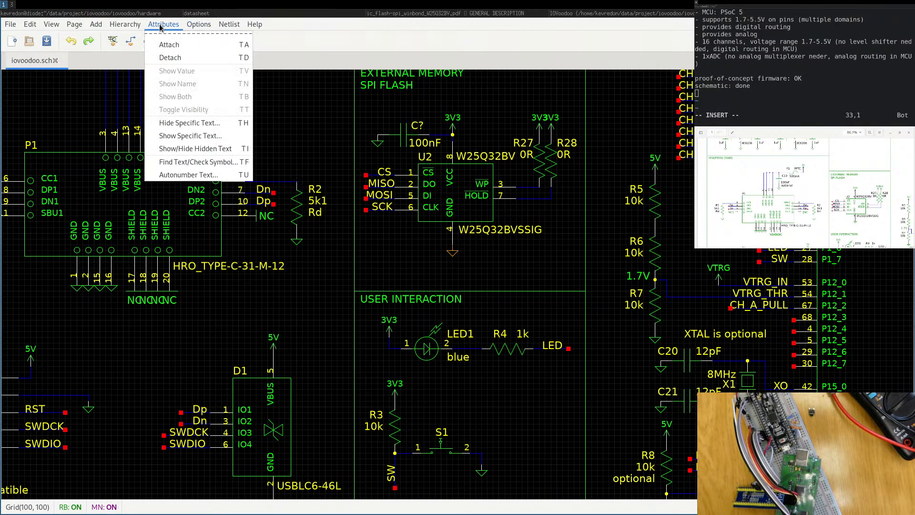
click(174, 175)
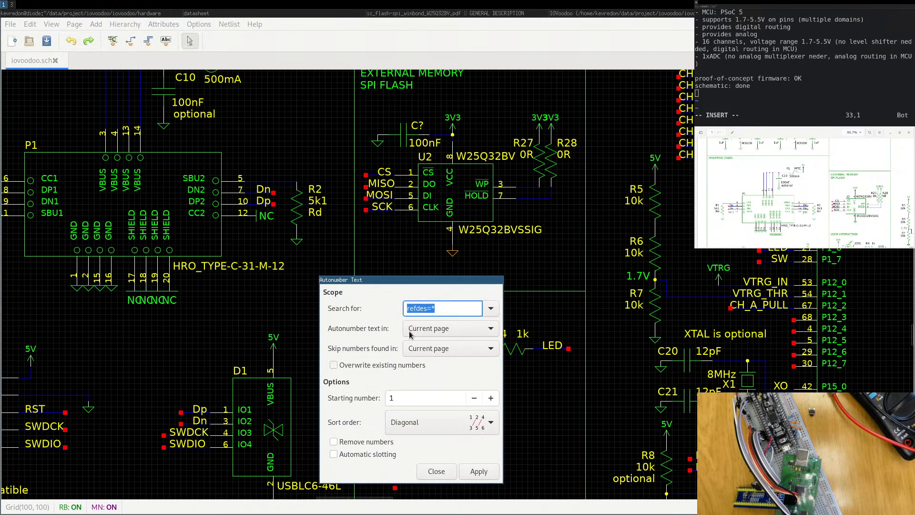
click(478, 471)
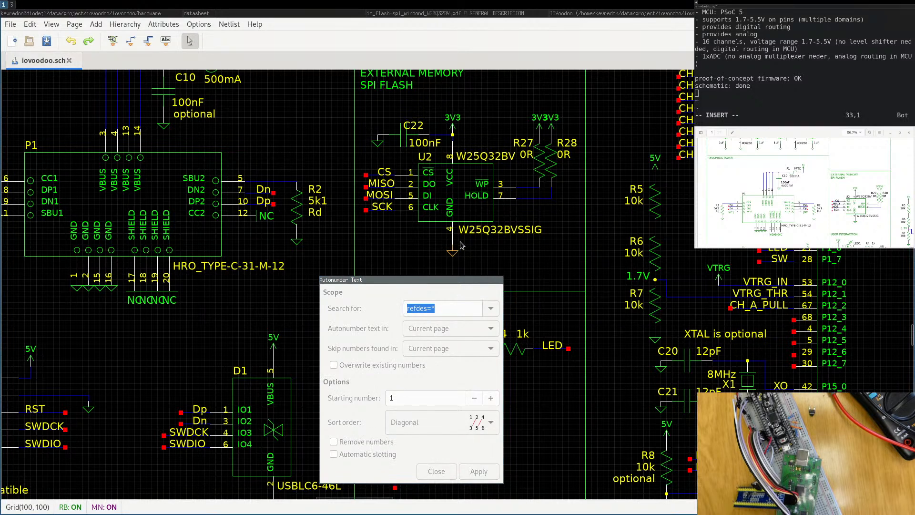
Adjust the positions of the new capacitor's C22 and 100nF labels and save the schematic.
drag(417, 129, 431, 126)
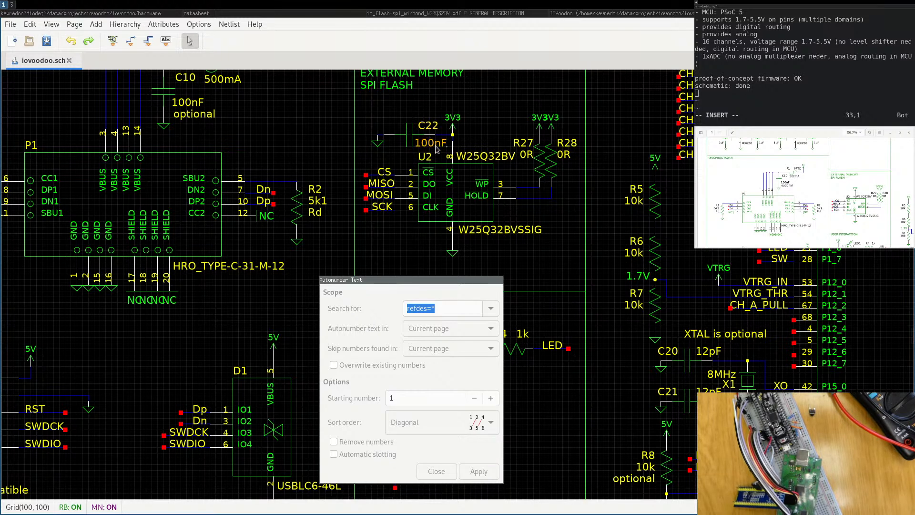
drag(437, 149, 428, 148)
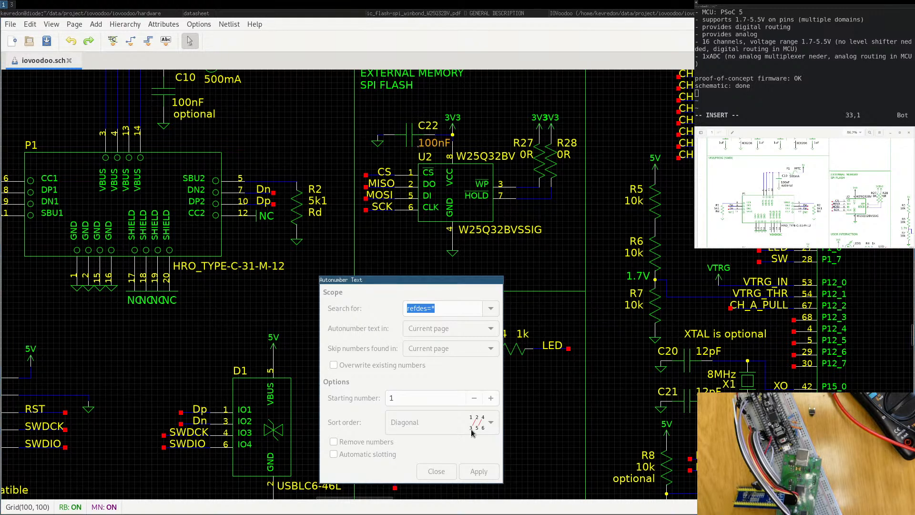
click(434, 471)
key(ctrl+s)
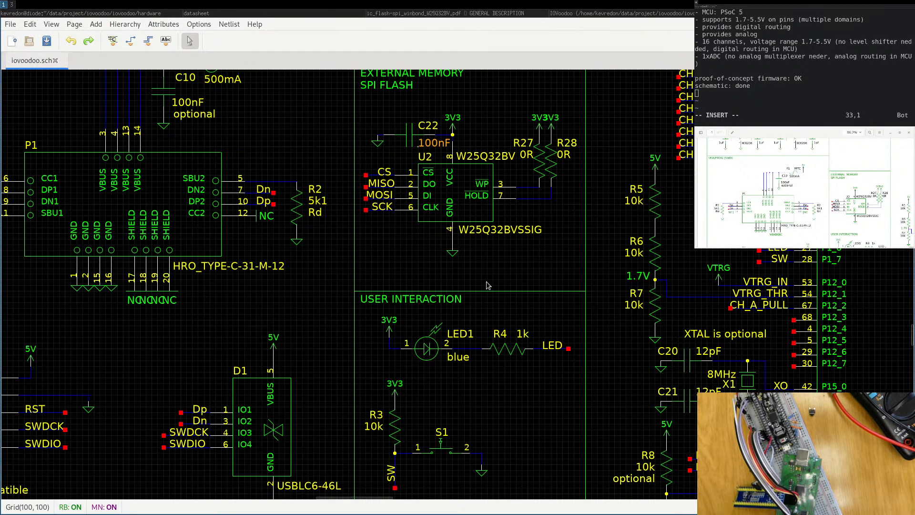
Switch to the terminal in the hardware folder and regenerate the netlist with rake netlist.
click(145, 14)
key(Up)
key(Return)
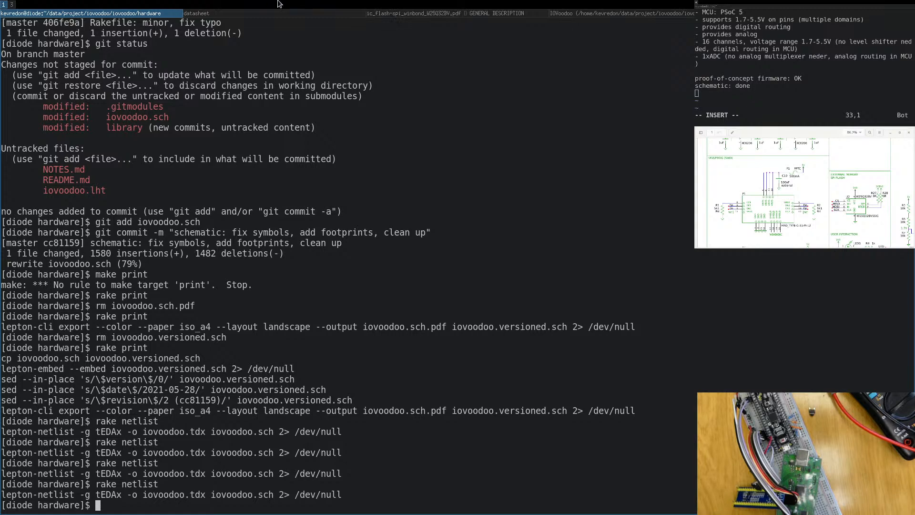
Close the W25Q32BV datasheet and switch to the IOVoodoo board layout.
click(392, 13)
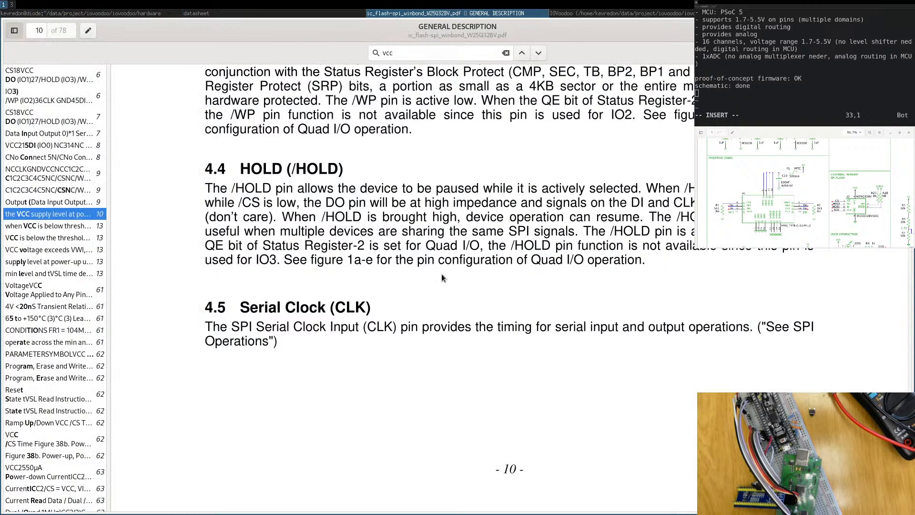
key(ctrl+w)
click(506, 14)
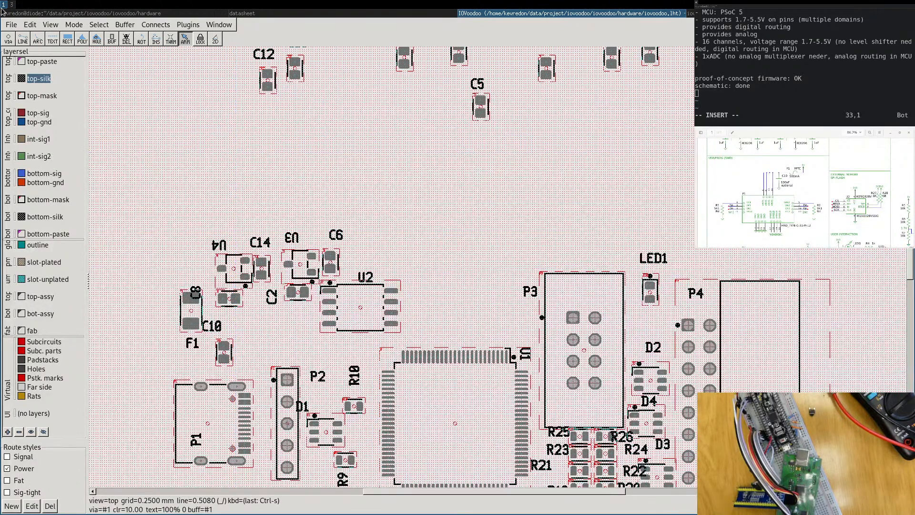
Import the updated tEDAx netlist iovoodoo.tdx into the board layout.
click(11, 24)
mouse_move(31, 110)
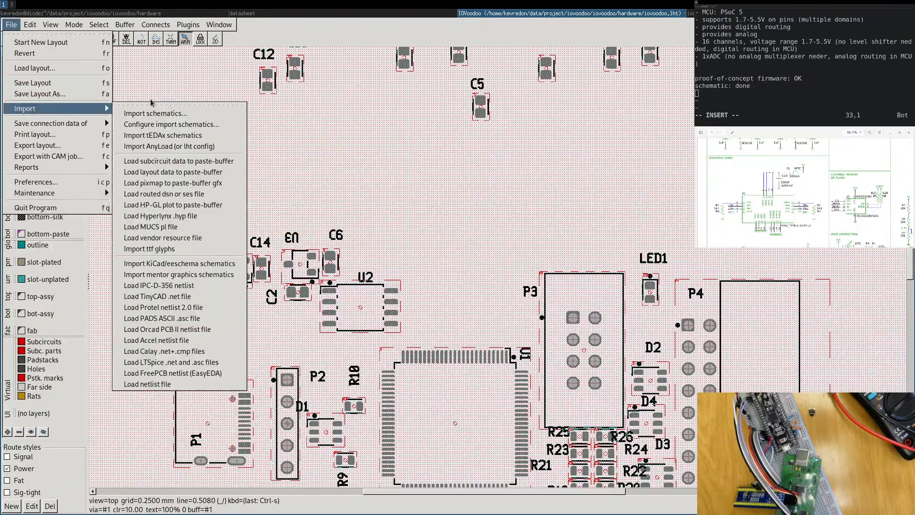
click(181, 135)
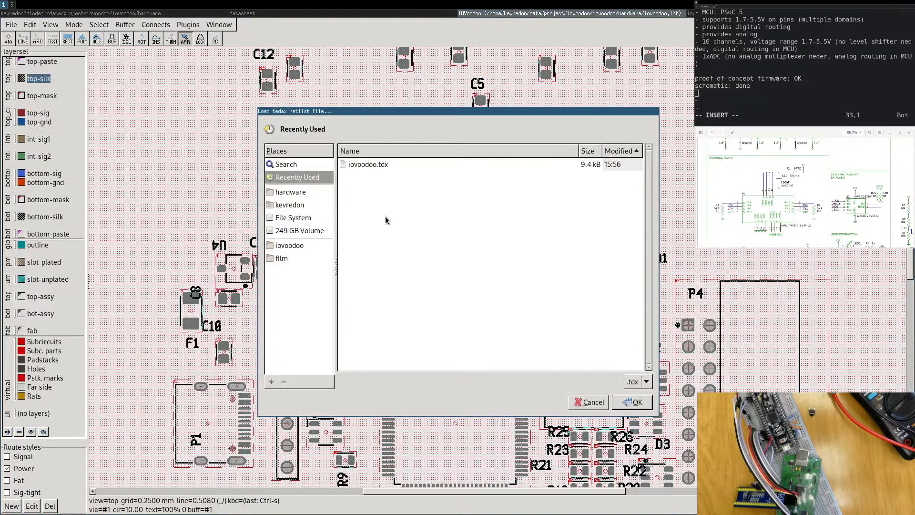
double_click(357, 166)
Move new capacitor C22 from outside the board's corner to just above pin 8 of flash chip U2.
scroll(417, 181, down, 4)
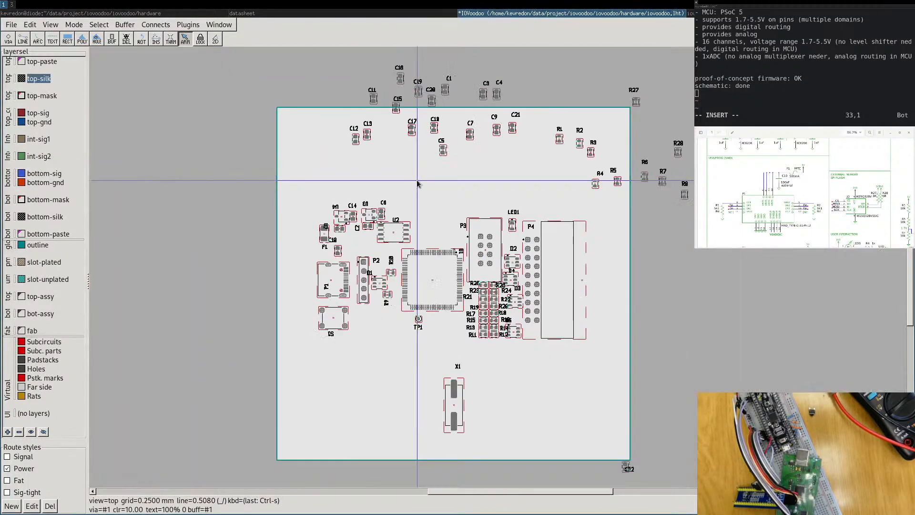
middle_drag(632, 460, 598, 300)
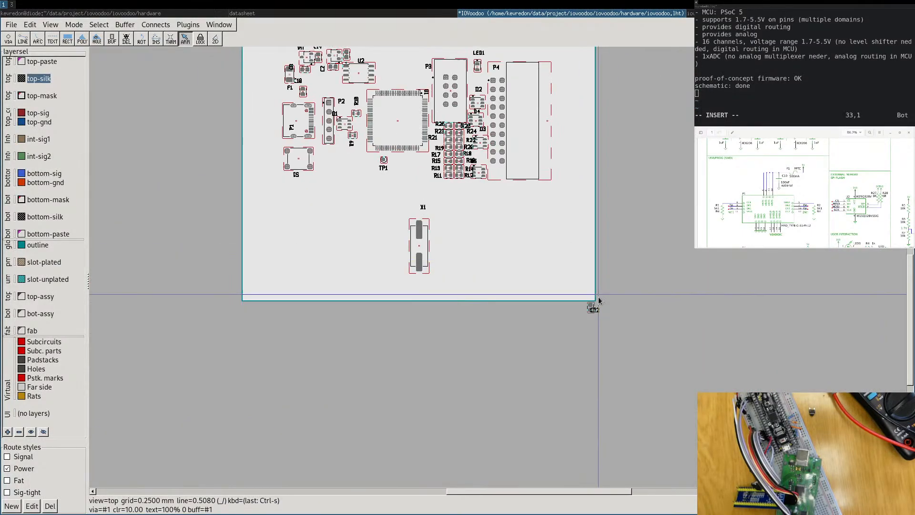
scroll(599, 300, up, 5)
drag(580, 309, 264, 79)
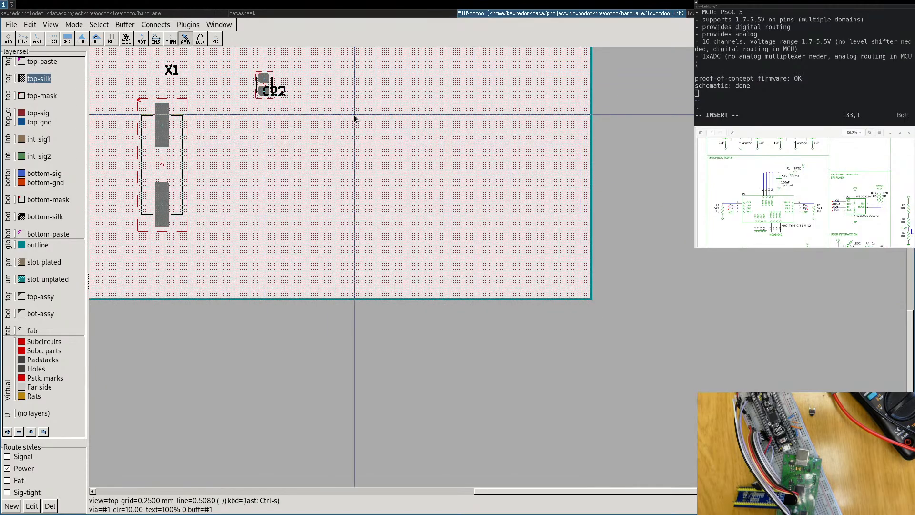
middle_drag(353, 115, 657, 335)
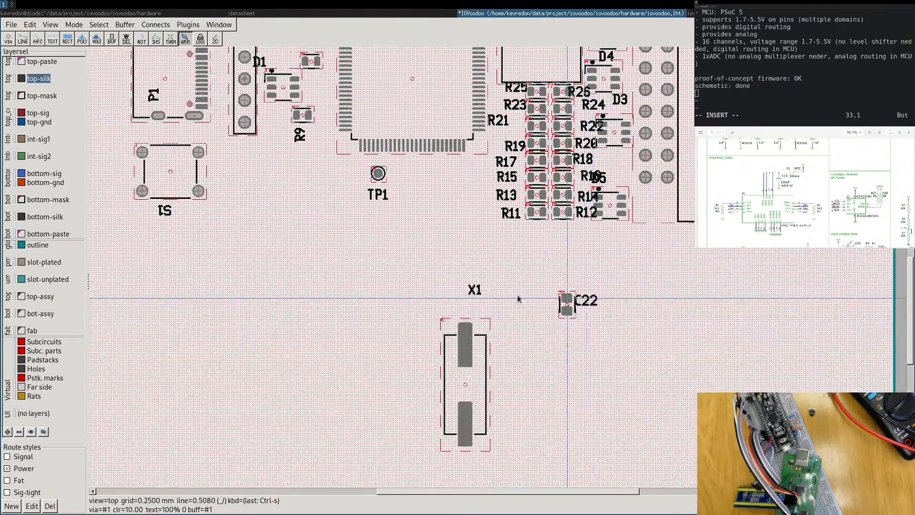
middle_drag(579, 301, 679, 400)
drag(677, 397, 490, 62)
middle_drag(507, 69, 549, 192)
scroll(500, 174, up, 4)
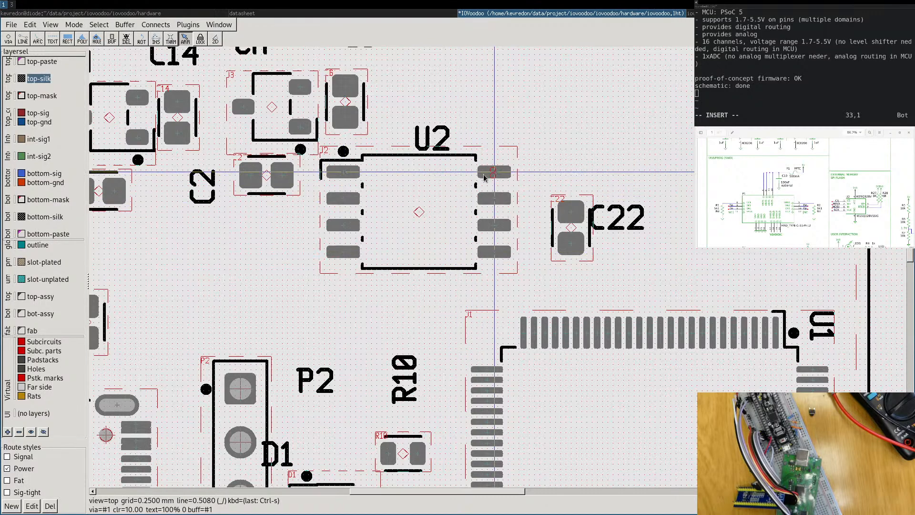
mouse_move(484, 177)
drag(568, 227, 485, 101)
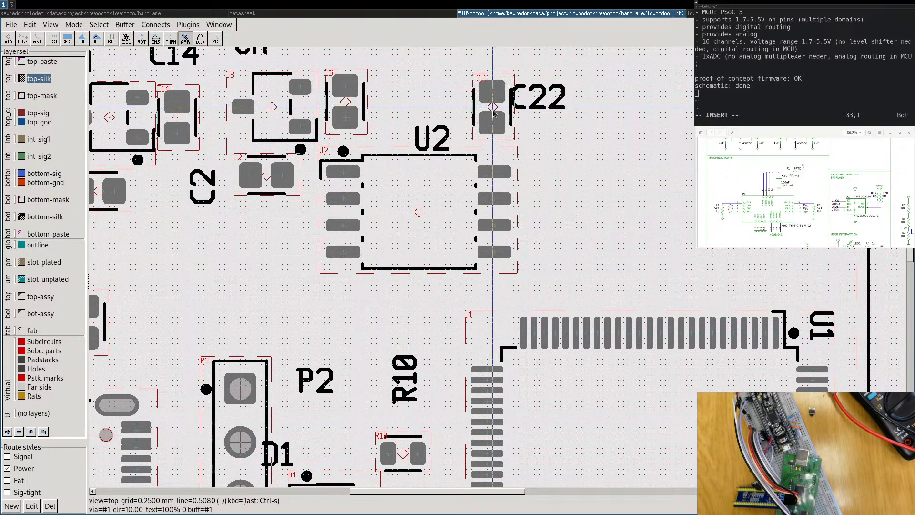
Rotate C22 to lie horizontally above U2 and turn its silkscreen label to read upright.
scroll(497, 169, up, 2)
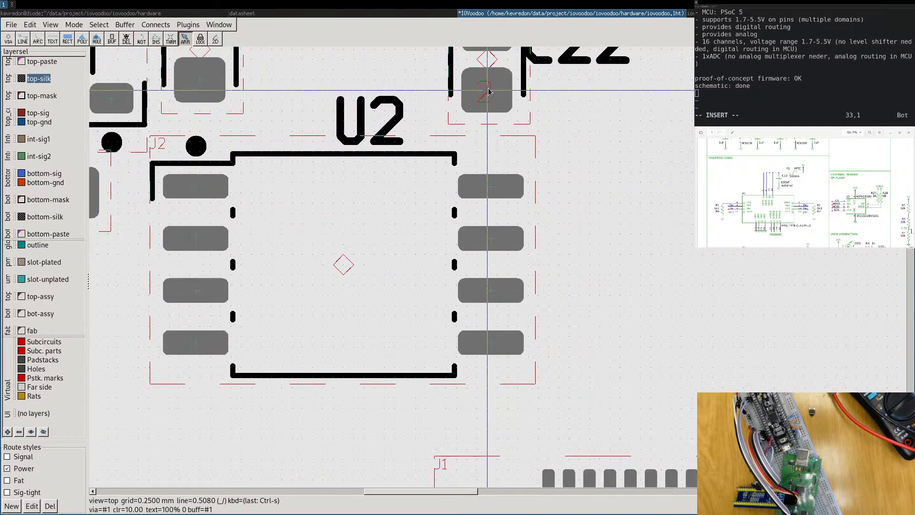
middle_drag(489, 92, 507, 178)
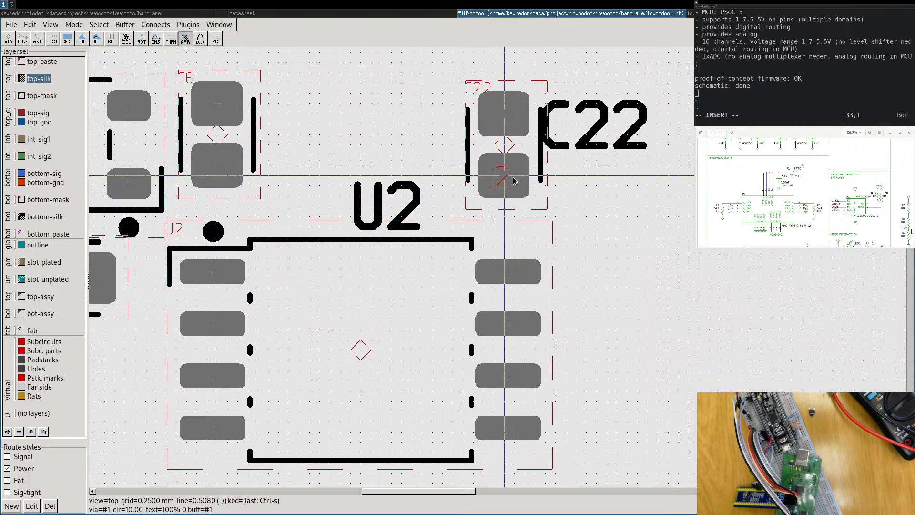
mouse_move(513, 180)
key(F9)
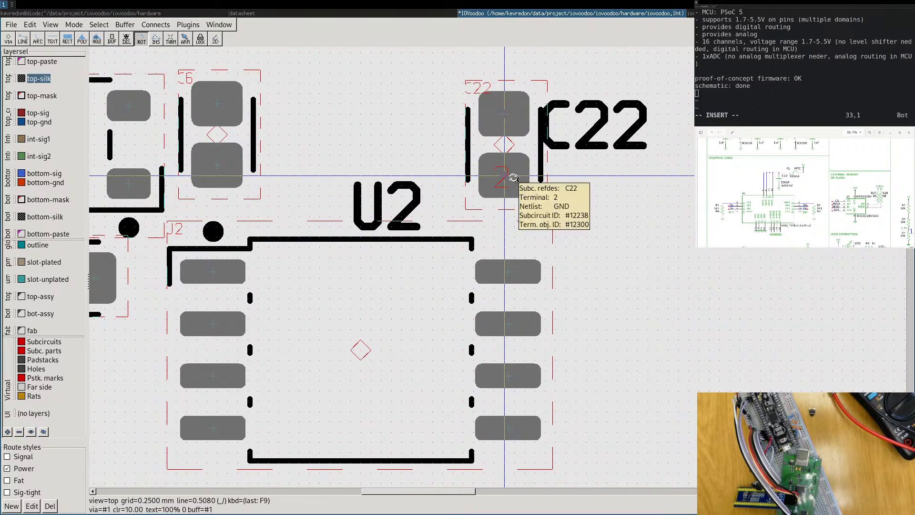
click(513, 180)
click(515, 162)
click(515, 162)
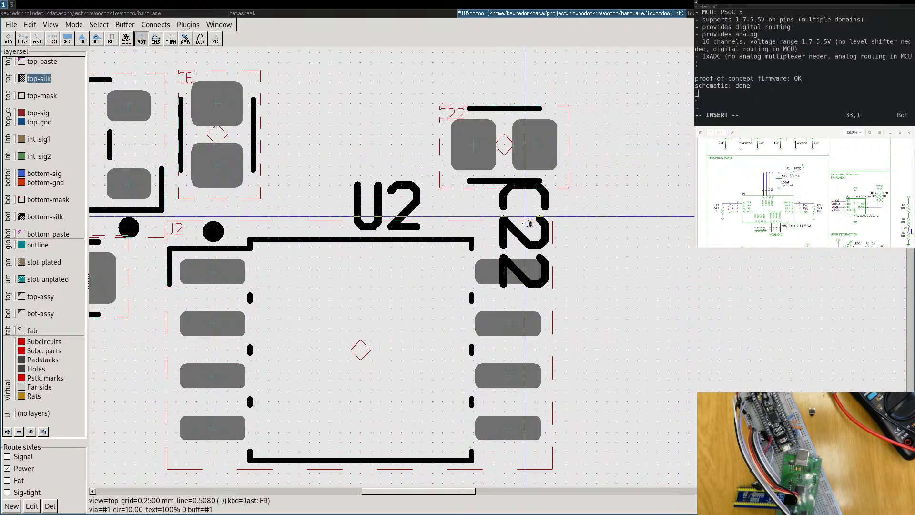
click(514, 162)
key(Escape)
Move the C22 label above the capacitor and shift C22 down tightly against U2's outline near pin 8.
drag(519, 225, 480, 58)
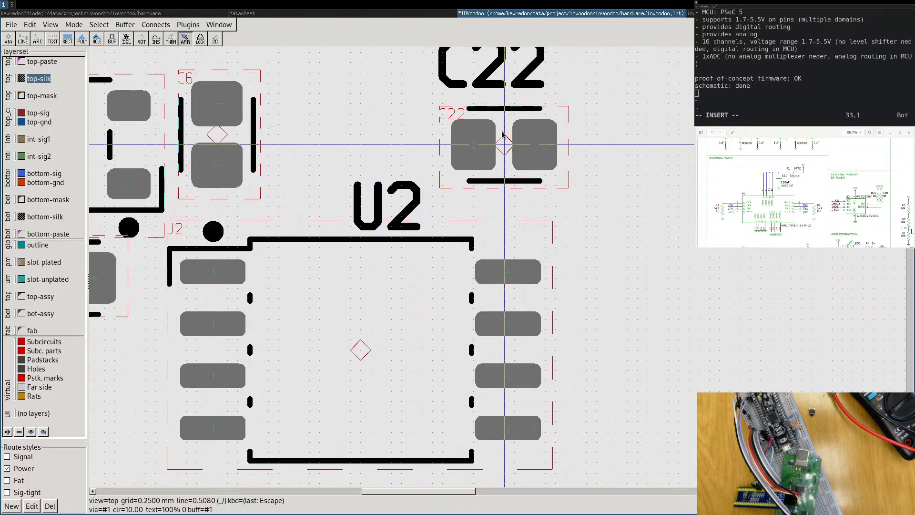
drag(504, 143, 481, 180)
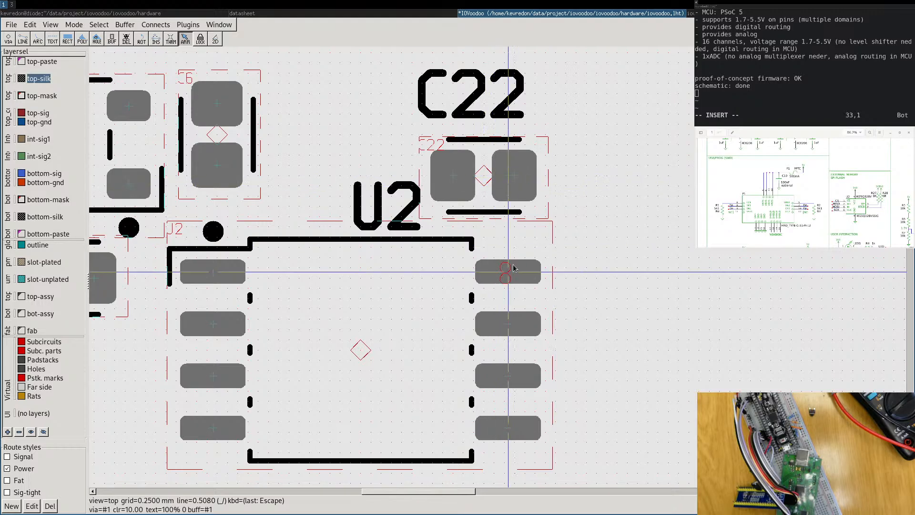
scroll(535, 182, down, 3)
scroll(535, 182, down, 5)
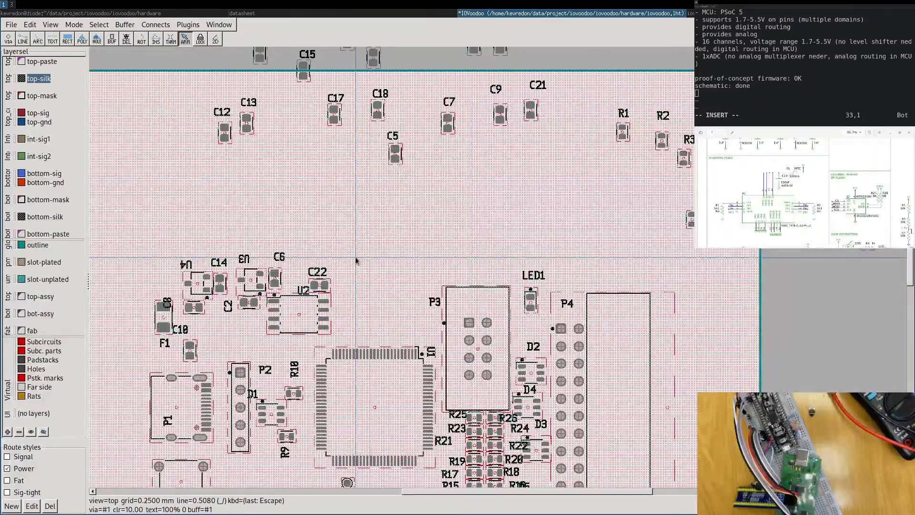
middle_drag(355, 259, 401, 198)
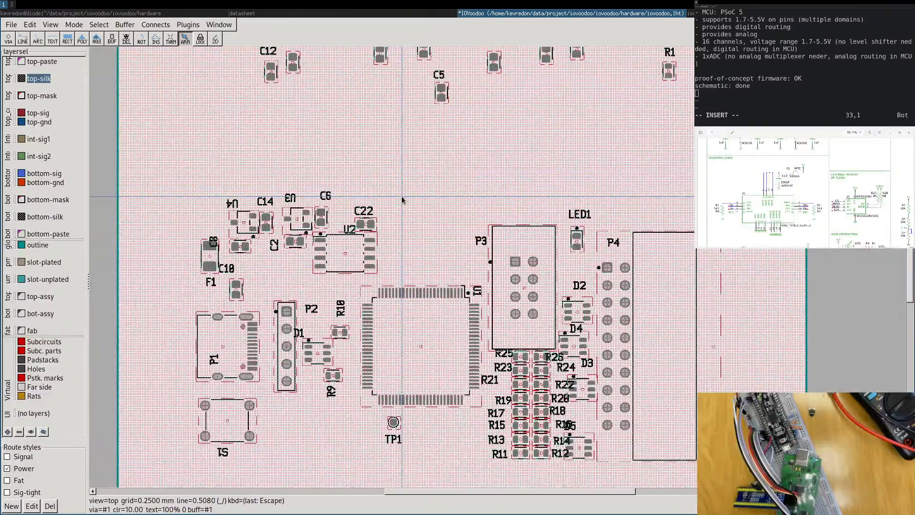
middle_drag(810, 190, 775, 197)
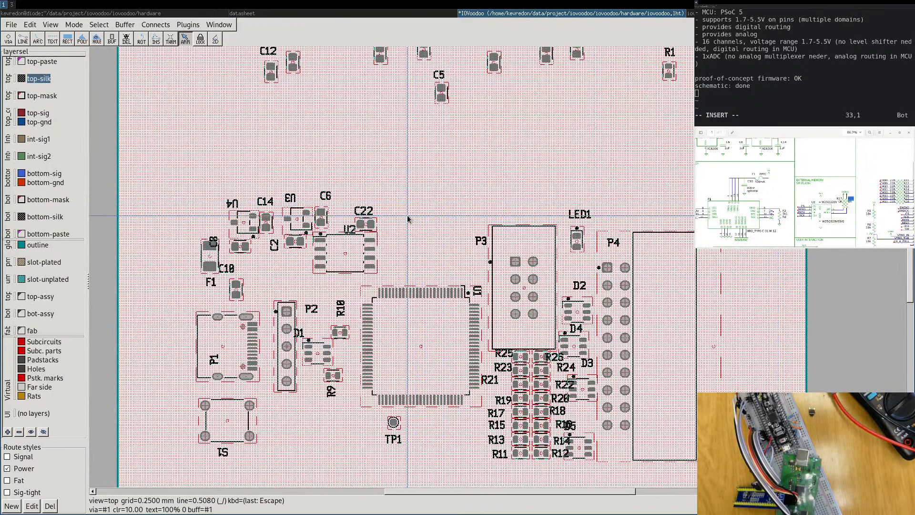
Move resistors R27 and R28 from outside the board outline to the free area just right of flash chip U2.
middle_drag(407, 219, 426, 221)
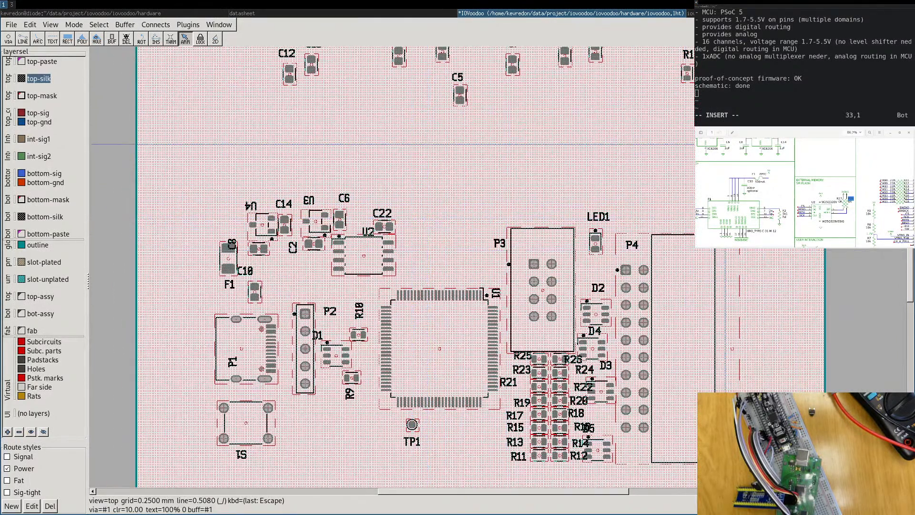
middle_drag(724, 143, 534, 279)
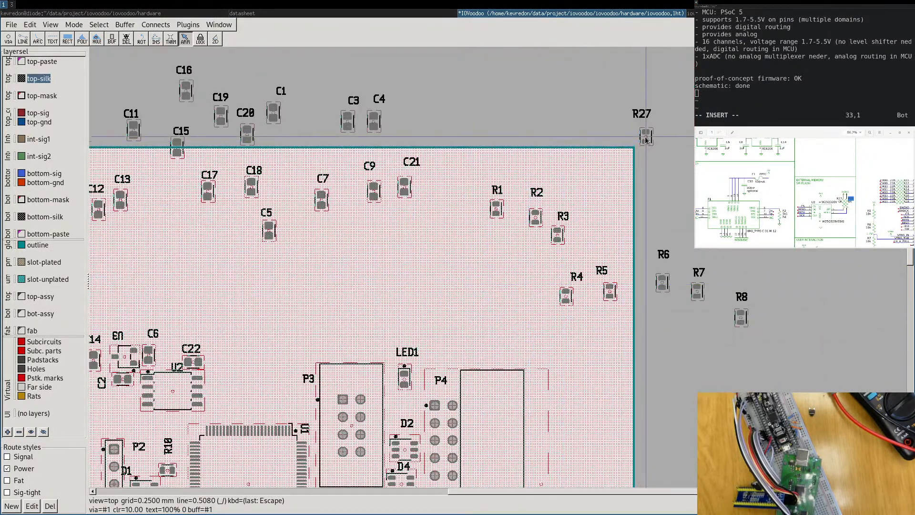
drag(646, 138, 219, 392)
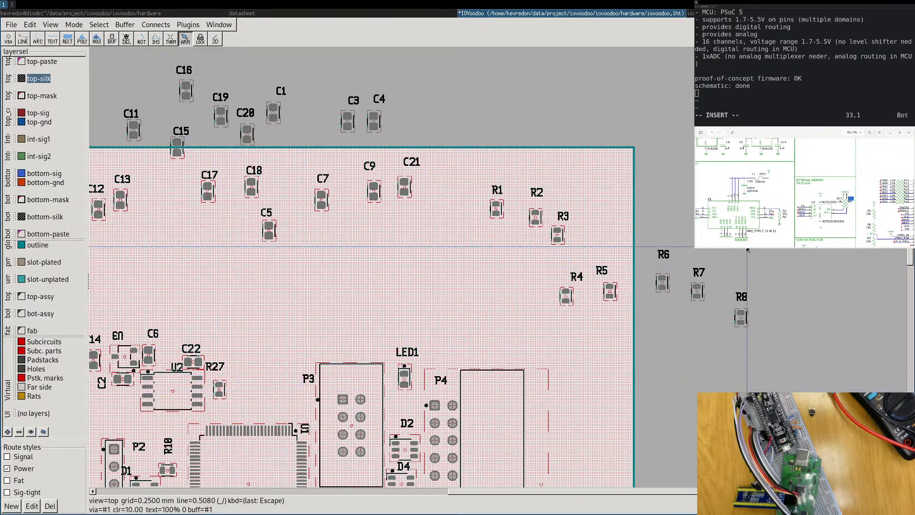
drag(747, 235, 243, 386)
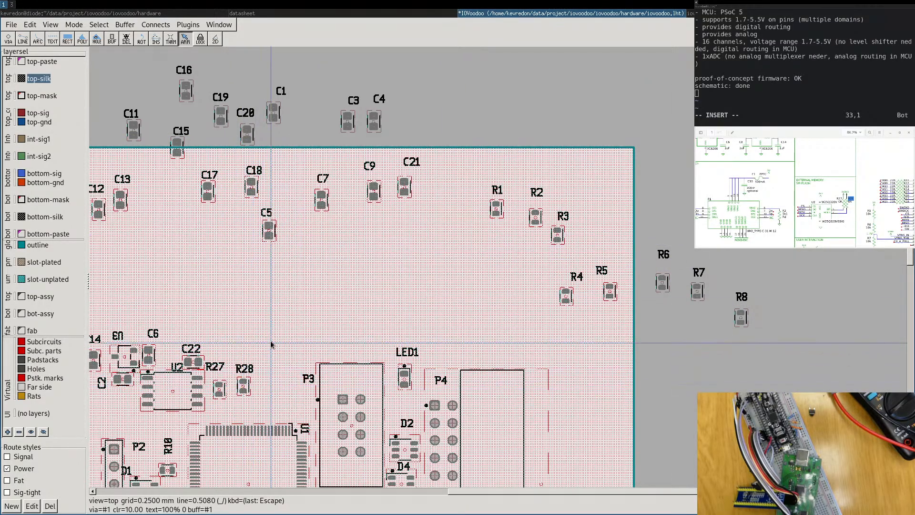
Check the rat lines around U2 and clear them, moving R27 beside U2's lower-left pins and R28 close to its upper-right pins.
middle_drag(272, 341, 596, 227)
scroll(594, 223, up, 5)
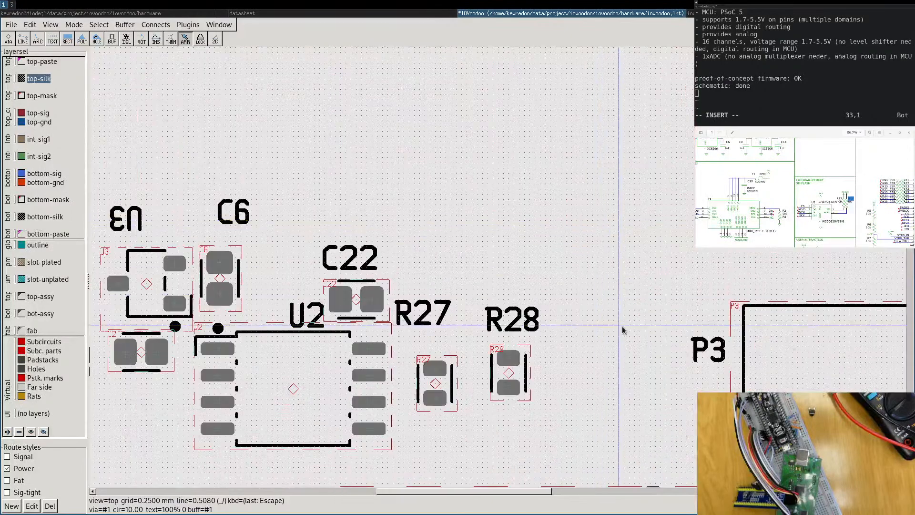
middle_drag(652, 329, 530, 87)
scroll(522, 234, down, 5)
scroll(430, 189, up, 3)
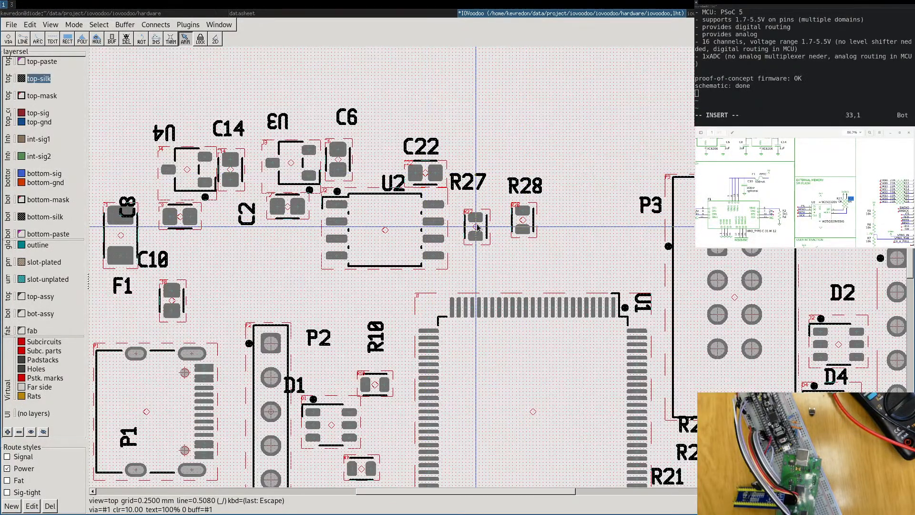
key(r)
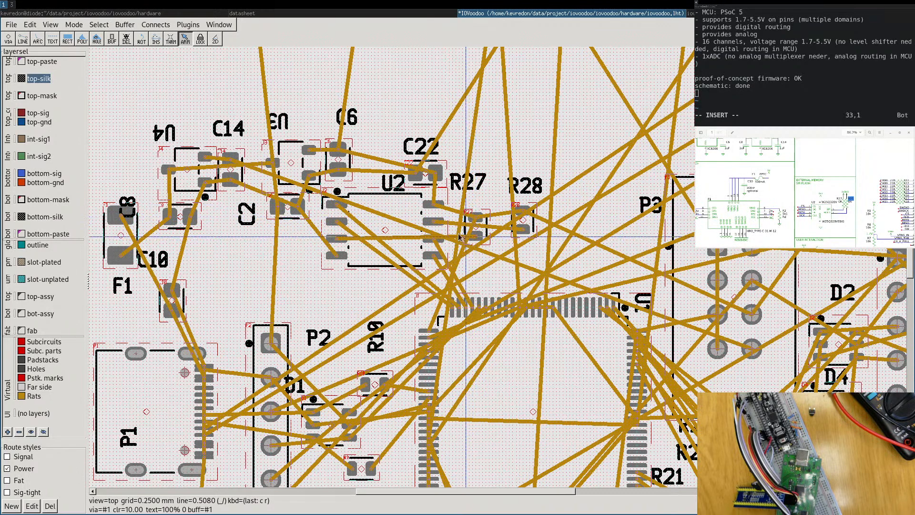
key(c)
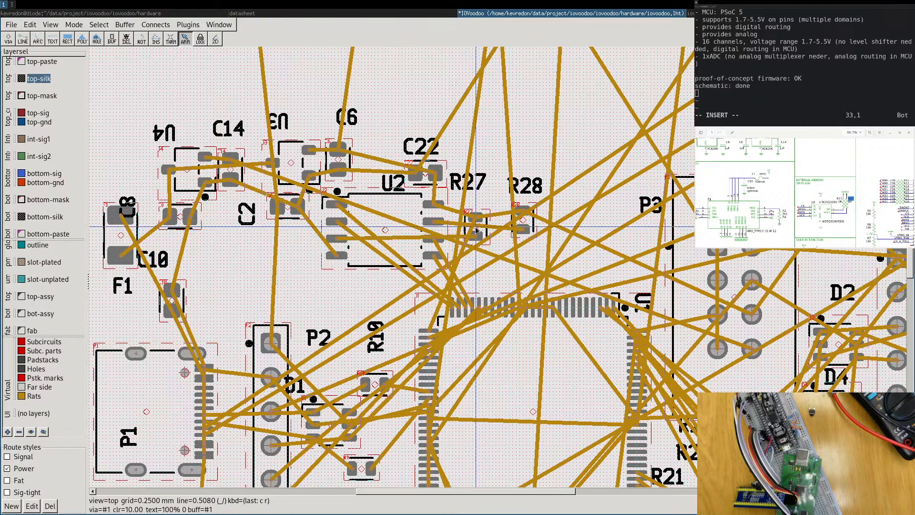
key(c)
key(e)
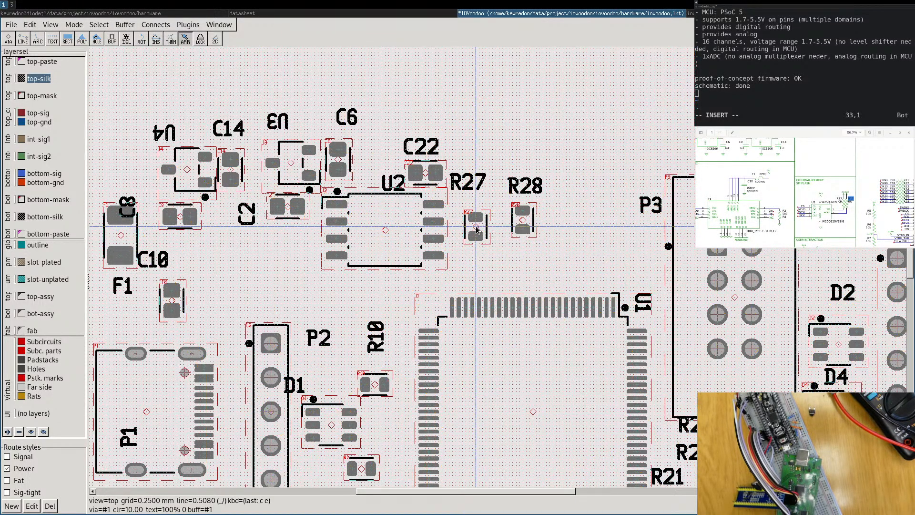
drag(307, 244, 301, 253)
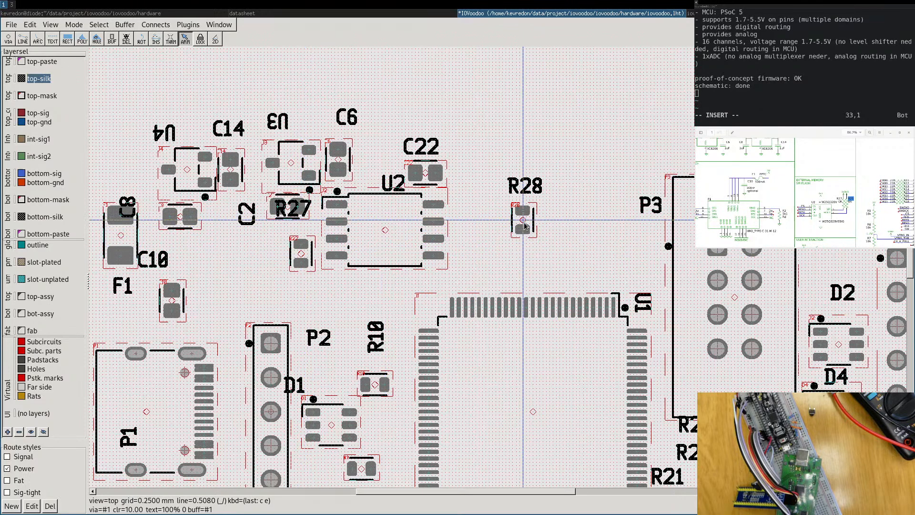
drag(523, 220, 470, 214)
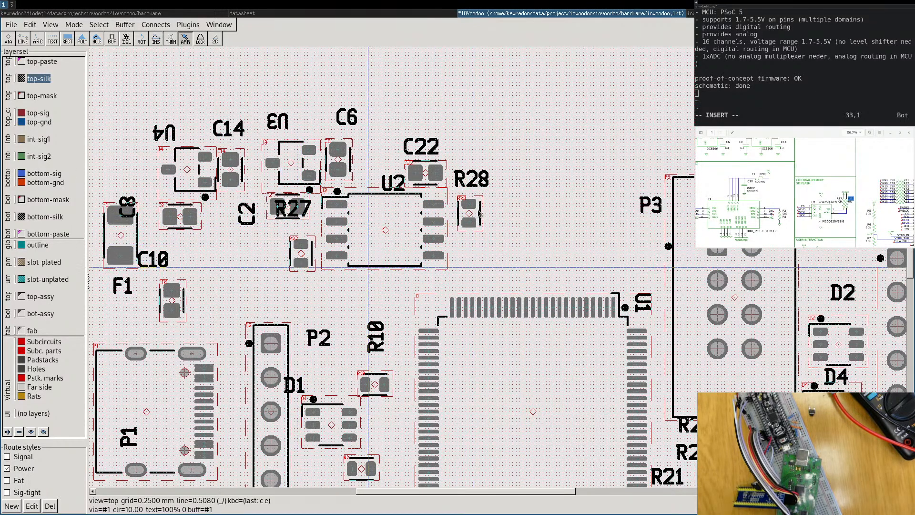
Consult the schematic and move resistor R1 from the board's upper area into the gap between connector P1 and header P2.
scroll(376, 285, down, 4)
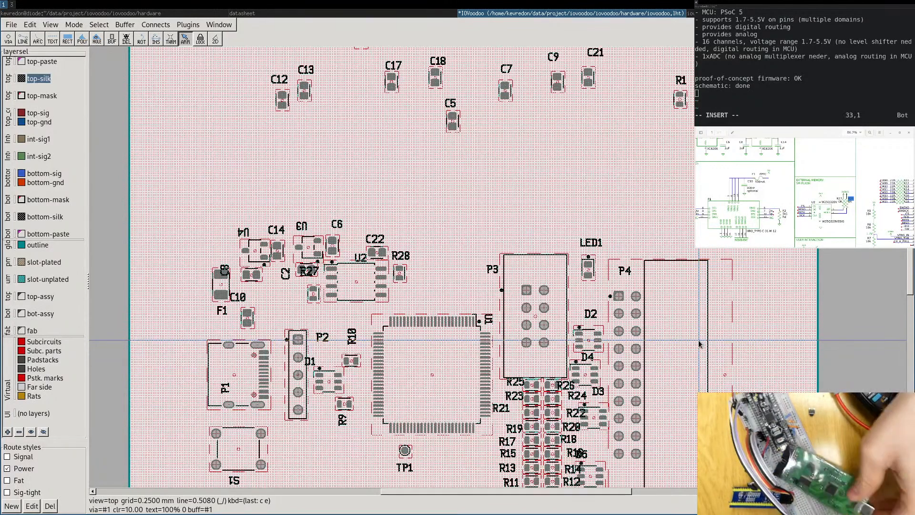
scroll(429, 218, down, 2)
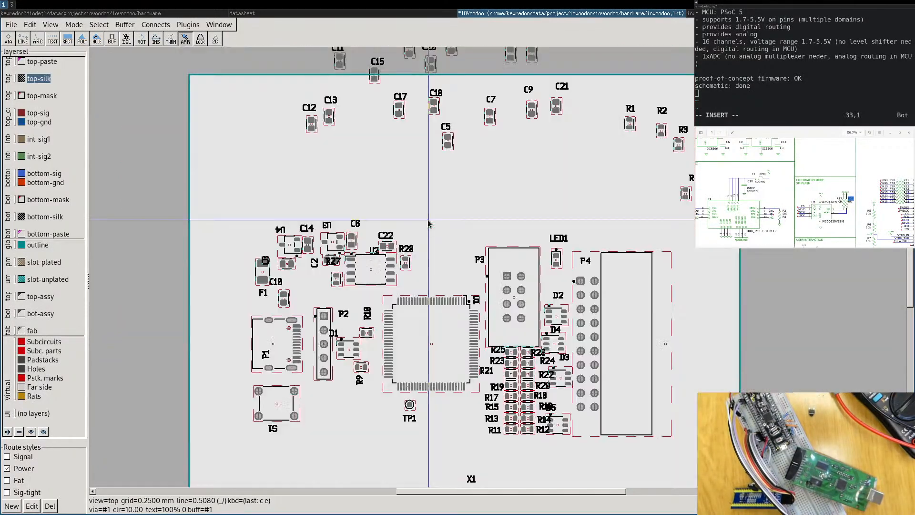
scroll(429, 219, up, 1)
middle_drag(458, 168, 392, 220)
middle_drag(309, 236, 343, 194)
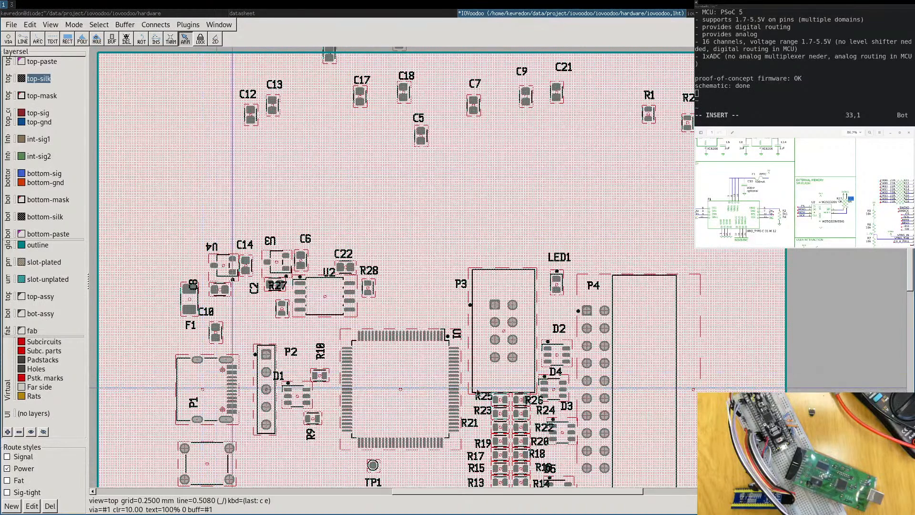
middle_drag(862, 201, 896, 190)
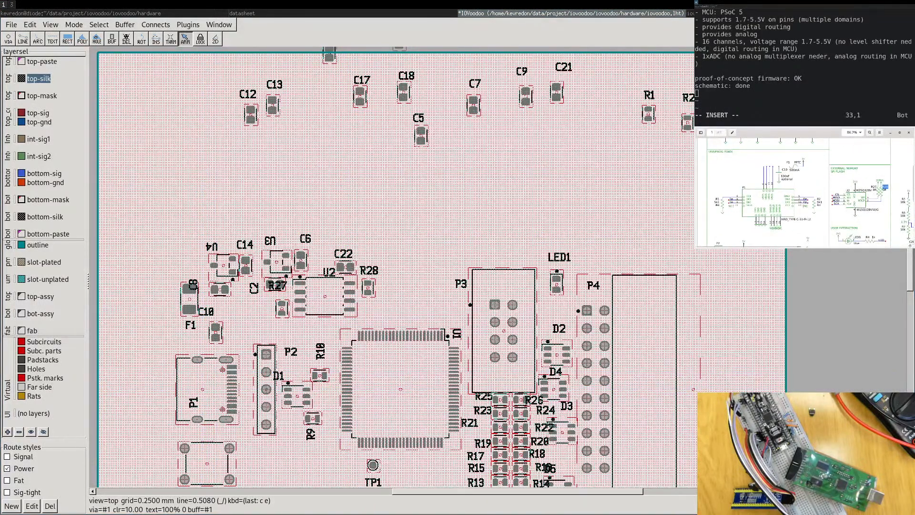
scroll(800, 191, down, 2)
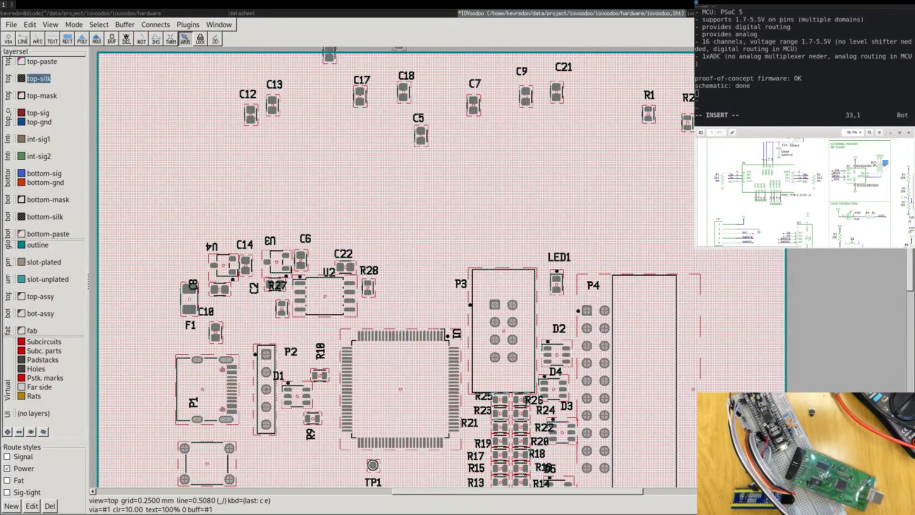
scroll(366, 132, down, 1)
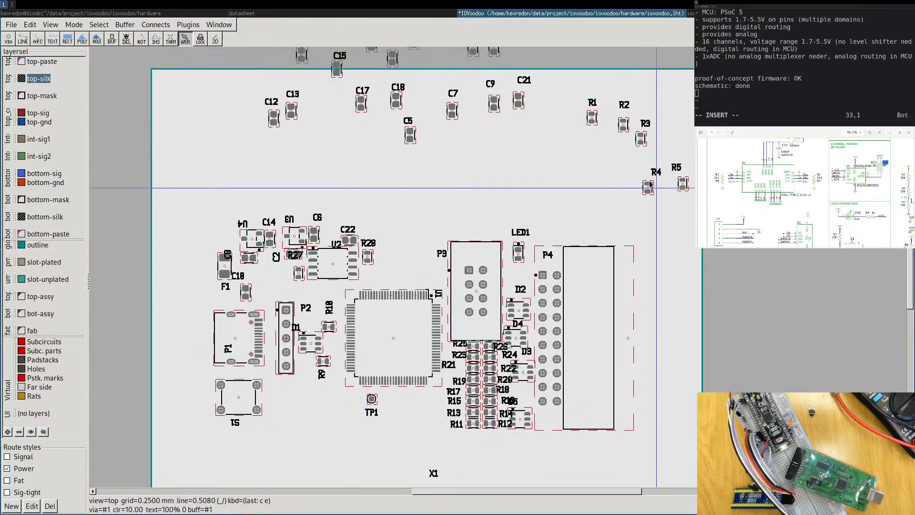
drag(592, 117, 268, 378)
scroll(268, 377, up, 5)
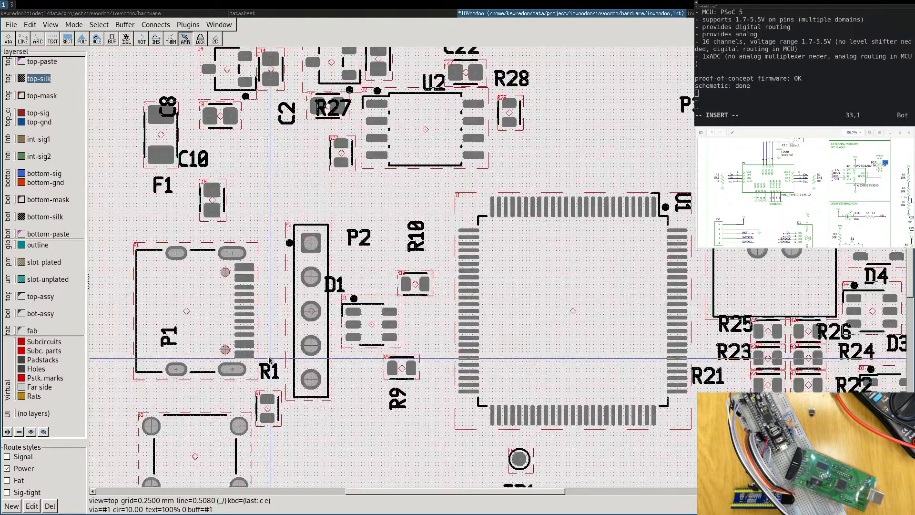
drag(278, 325, 276, 270)
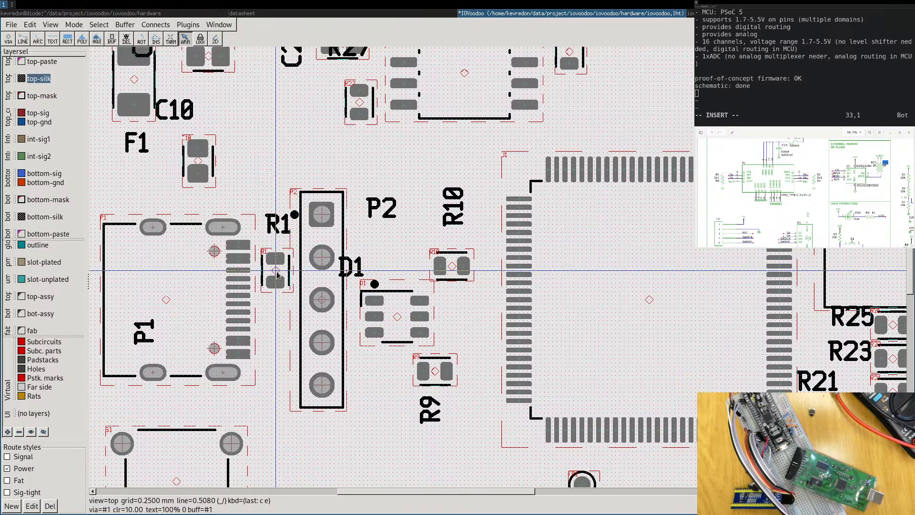
Display the rat lines, move R1 down beside the lower end of header P2, and clear the rat lines.
click(277, 274)
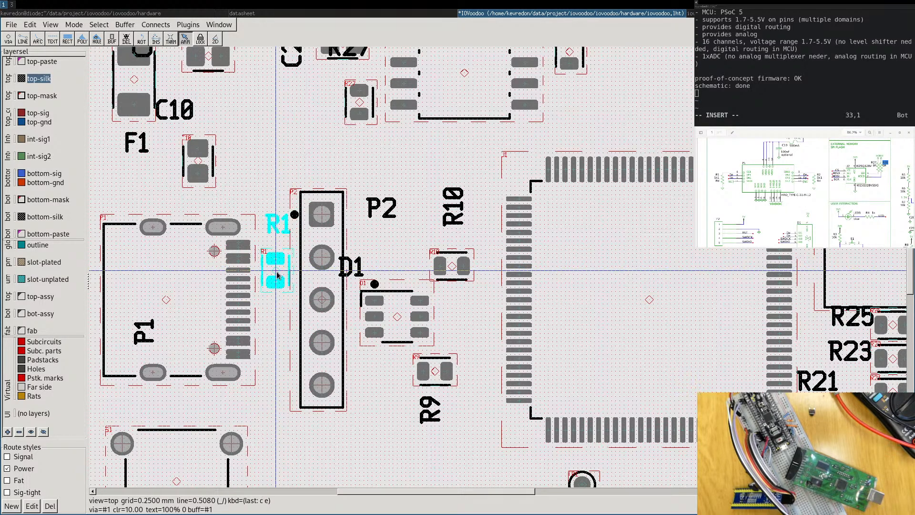
key(c)
key(r)
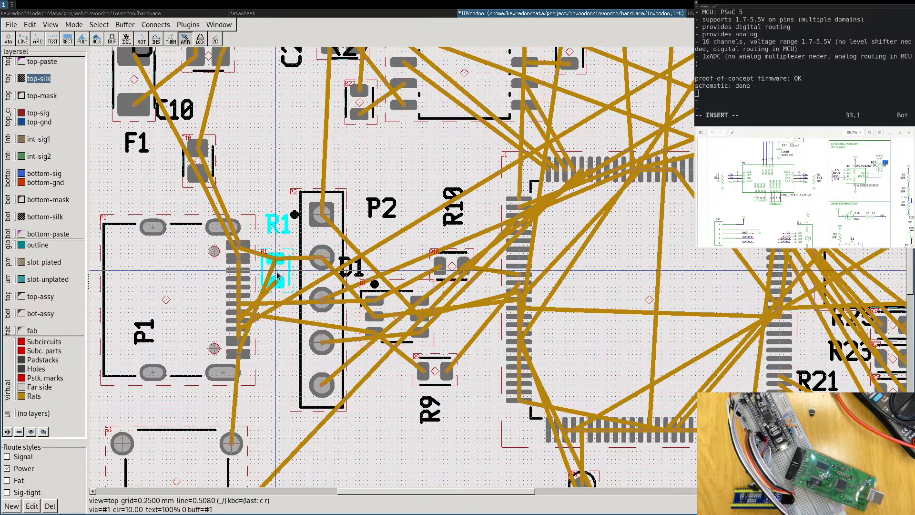
drag(276, 274, 276, 414)
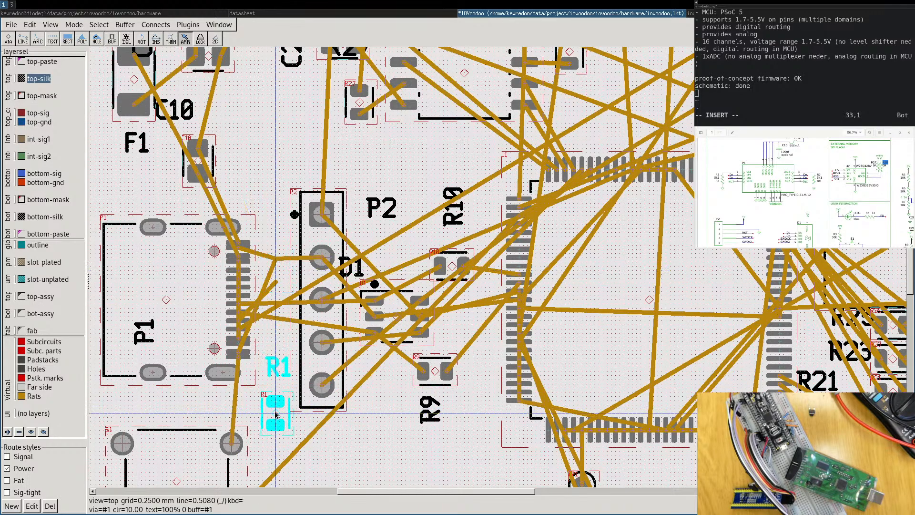
key(c)
key(e)
Move resistor R2 from the board's upper-right area to between connector P1 and the top end of header P2.
scroll(434, 225, down, 4)
middle_drag(529, 114, 317, 229)
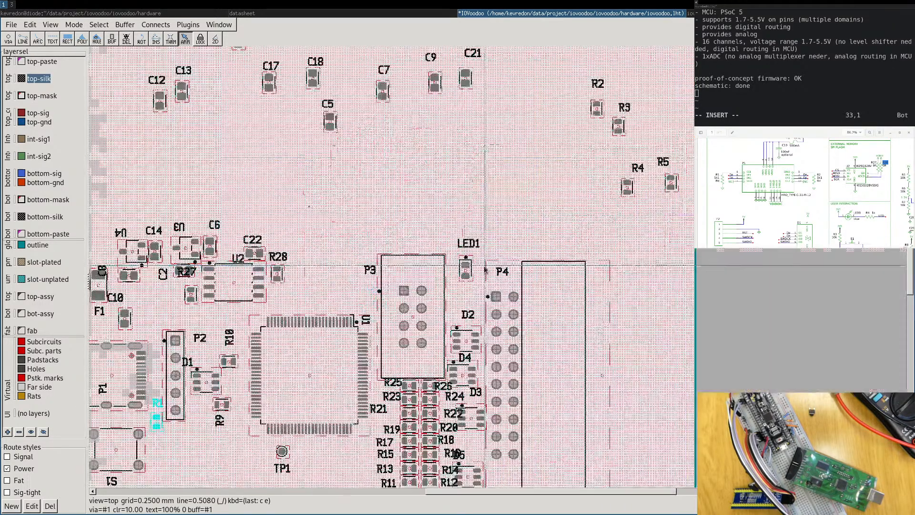
drag(596, 109, 159, 349)
middle_drag(159, 348, 303, 328)
Consult the user interaction part of the schematic, place resistor R4 directly right of LED1, and clear the selection.
middle_drag(691, 109, 489, 199)
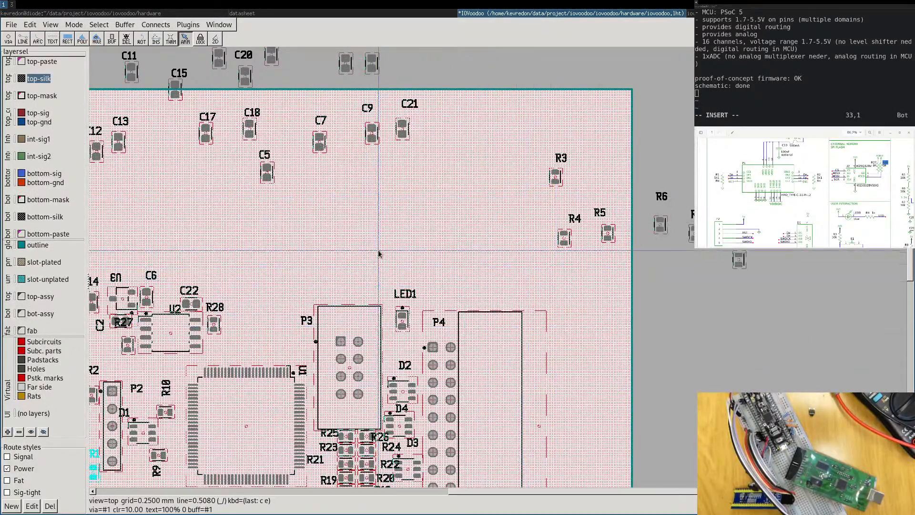
middle_drag(355, 294, 398, 214)
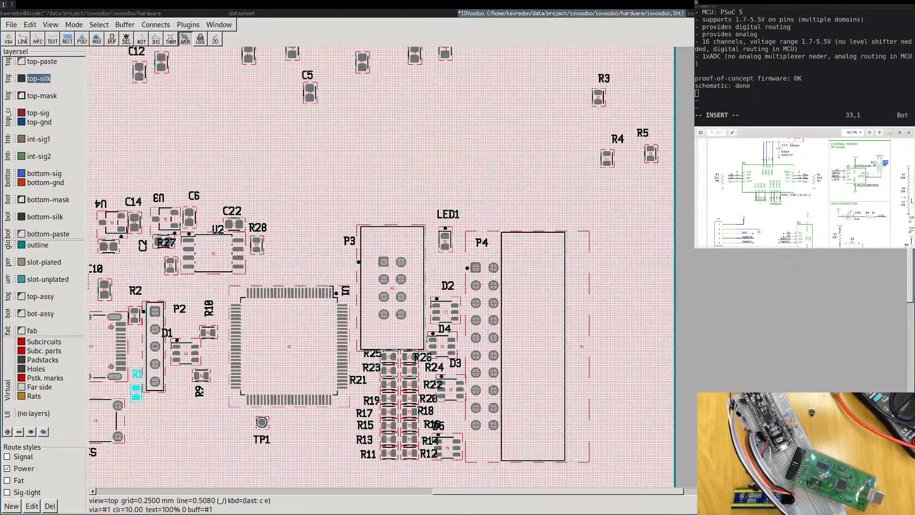
middle_drag(885, 172, 823, 162)
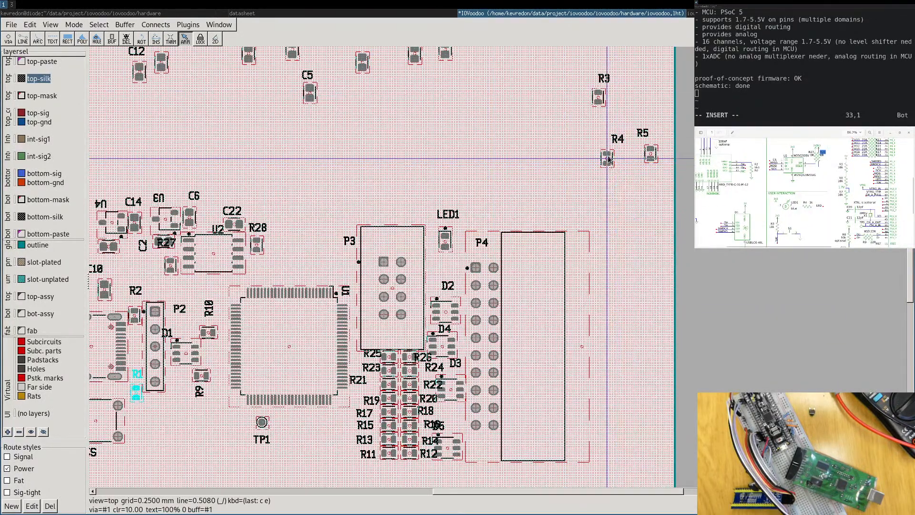
drag(607, 156, 458, 240)
click(551, 190)
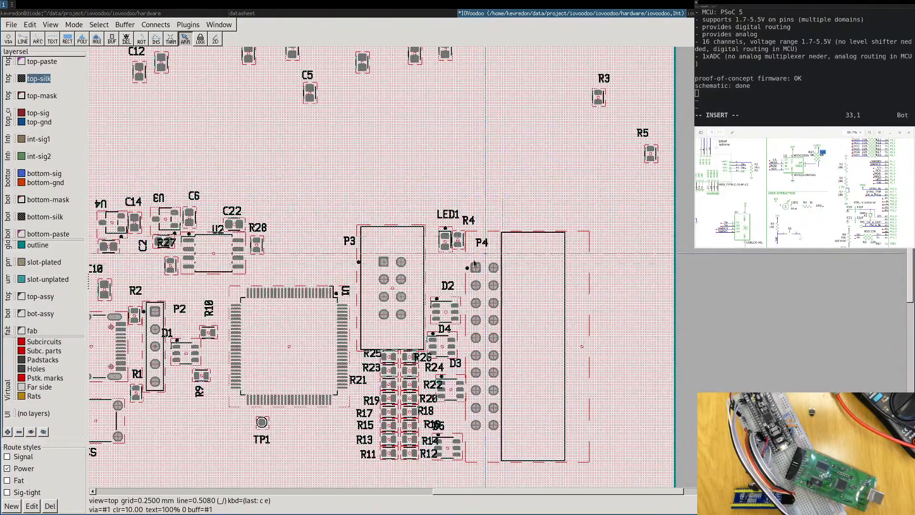
Move resistor R3 from the board's upper-right area to the right side of switch S1, below R1.
middle_drag(408, 223, 445, 203)
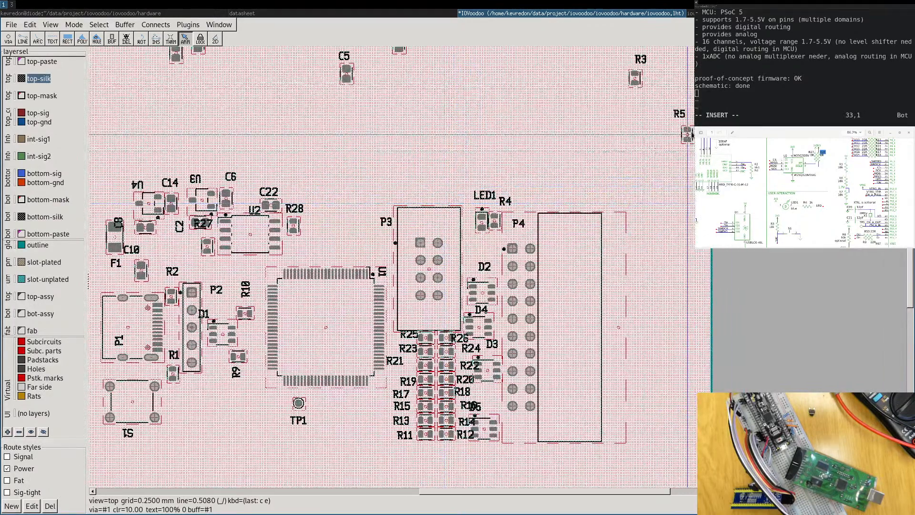
middle_drag(590, 101, 588, 139)
drag(634, 118, 170, 447)
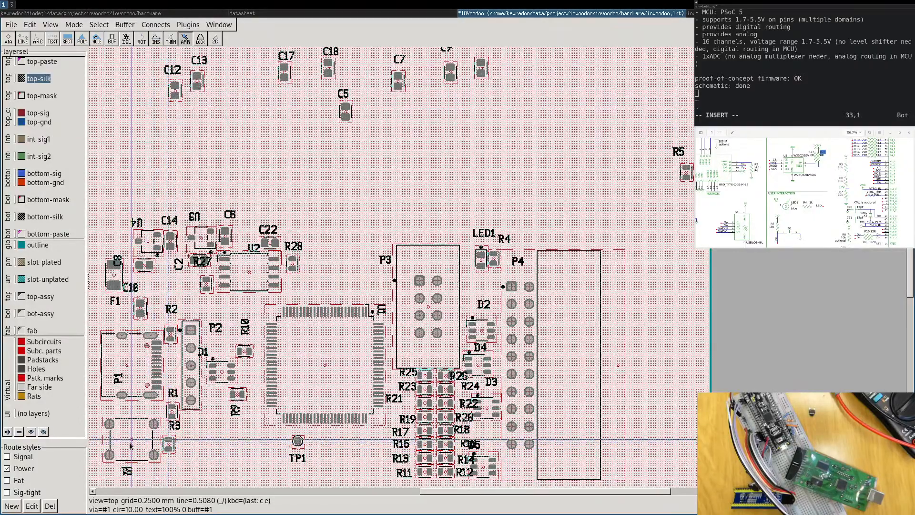
scroll(130, 445, up, 2)
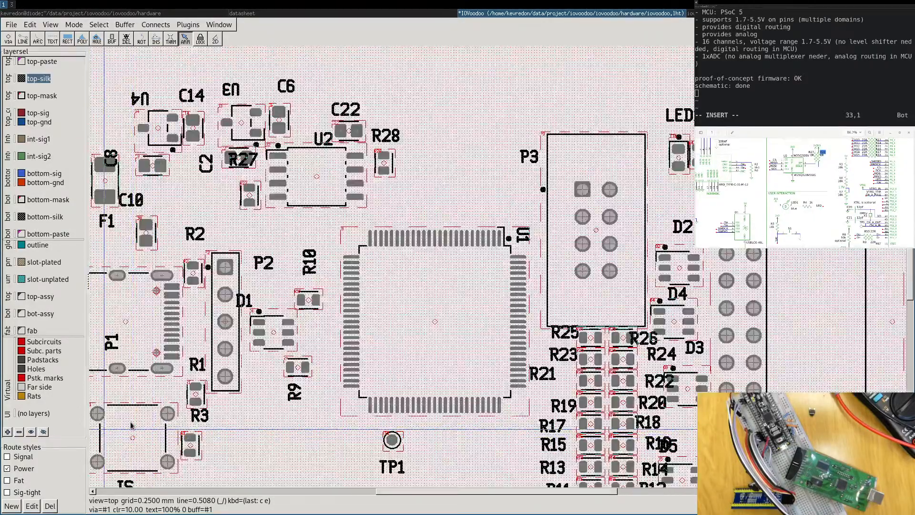
Select crystal X1, display the rat lines, and move X1 below R9 into the area between switch S1 and test point TP1.
scroll(455, 142, down, 4)
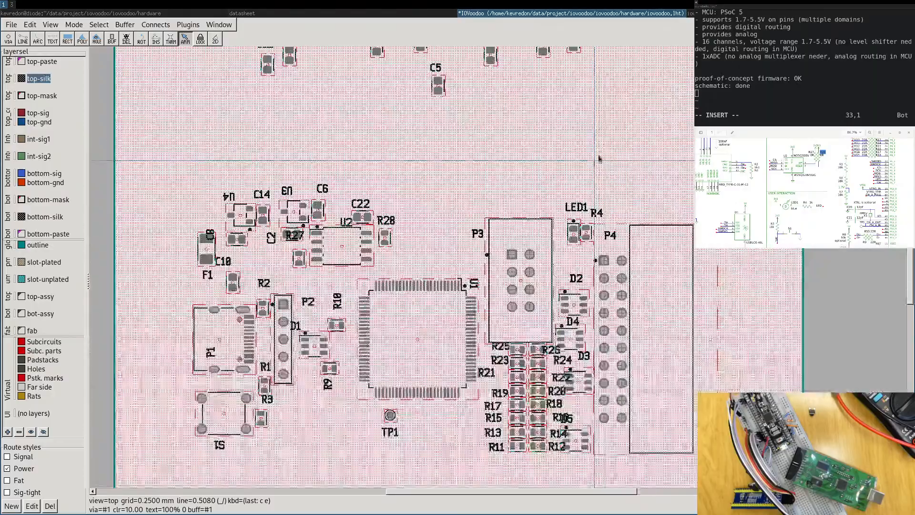
scroll(578, 245, up, 2)
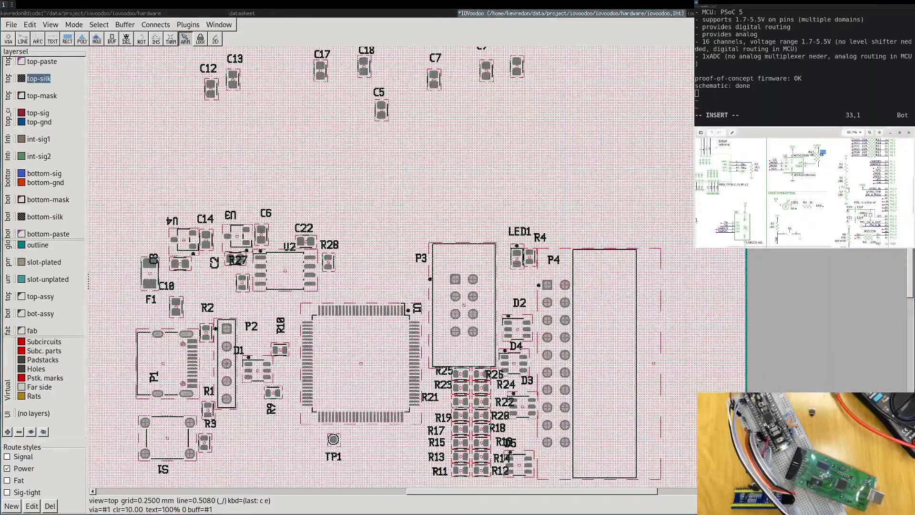
middle_drag(819, 205, 784, 168)
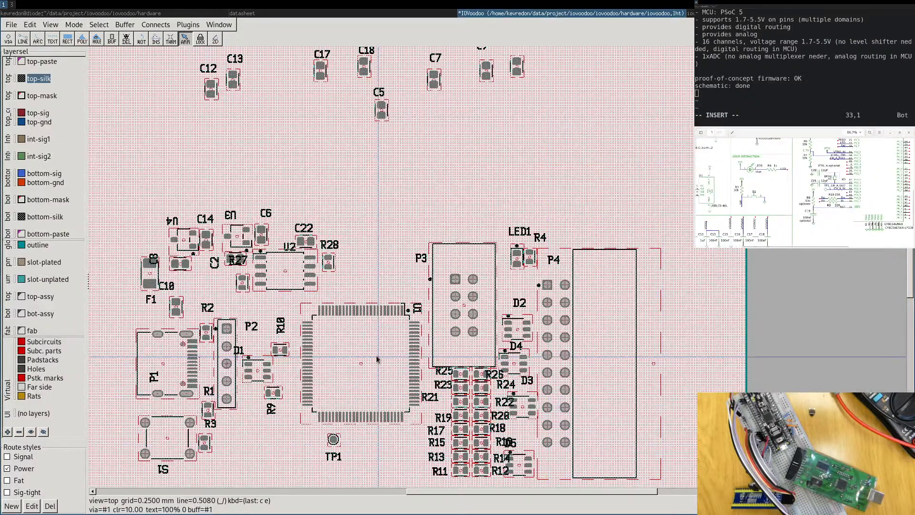
scroll(432, 423, down, 4)
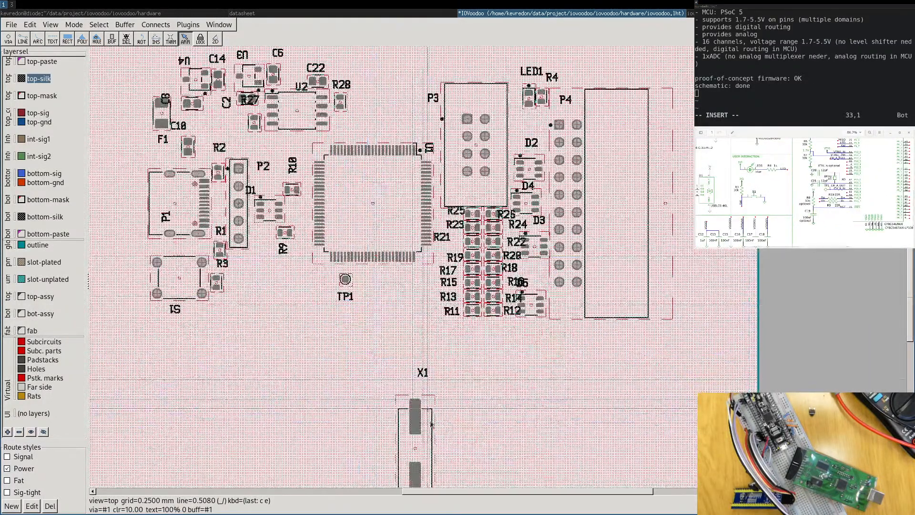
click(424, 450)
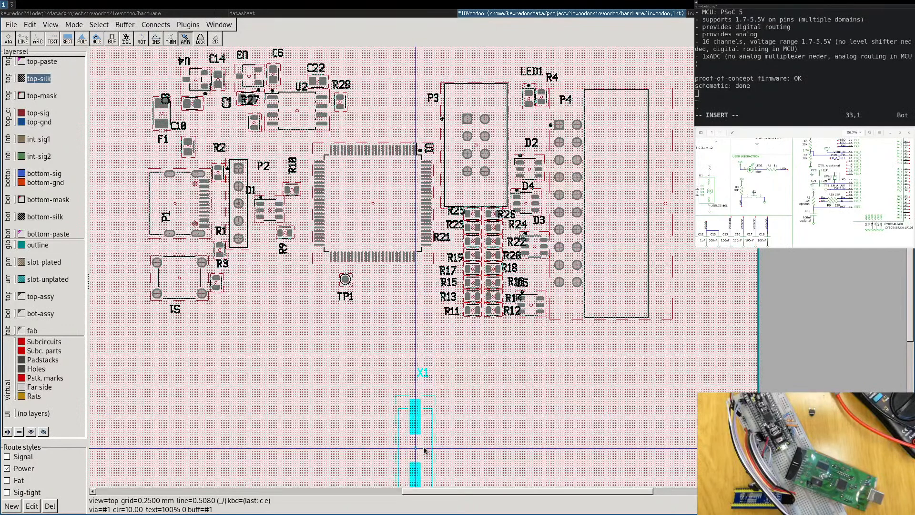
key(c)
key(r)
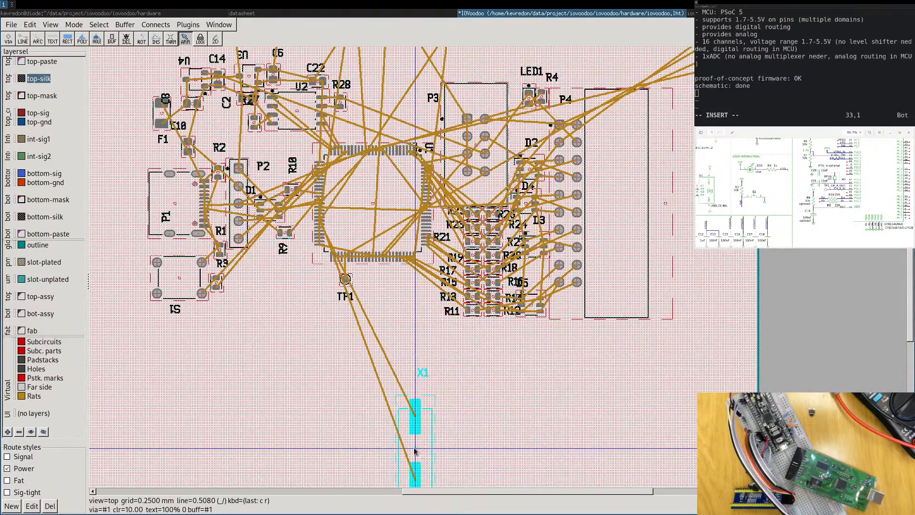
drag(415, 450, 277, 330)
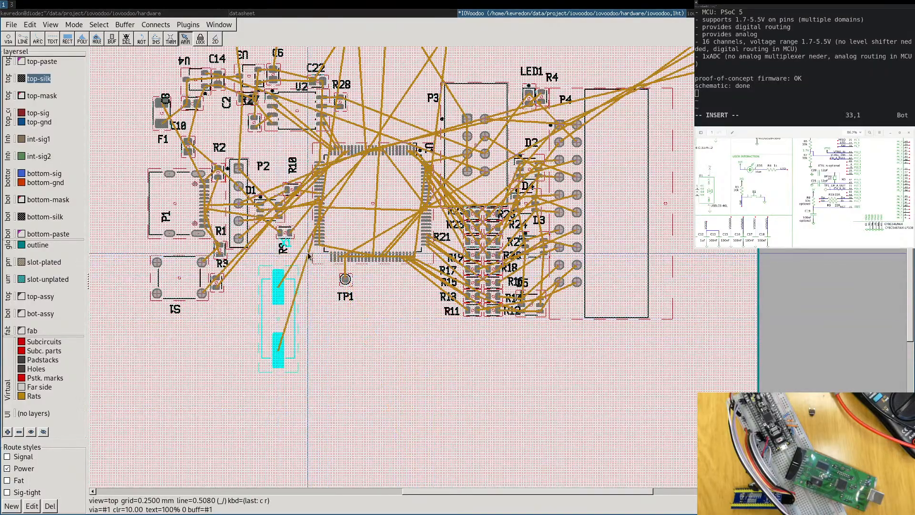
Move resistor R9 up and to the right so it sits below R10, closer to U1's left pin row.
scroll(307, 256, up, 4)
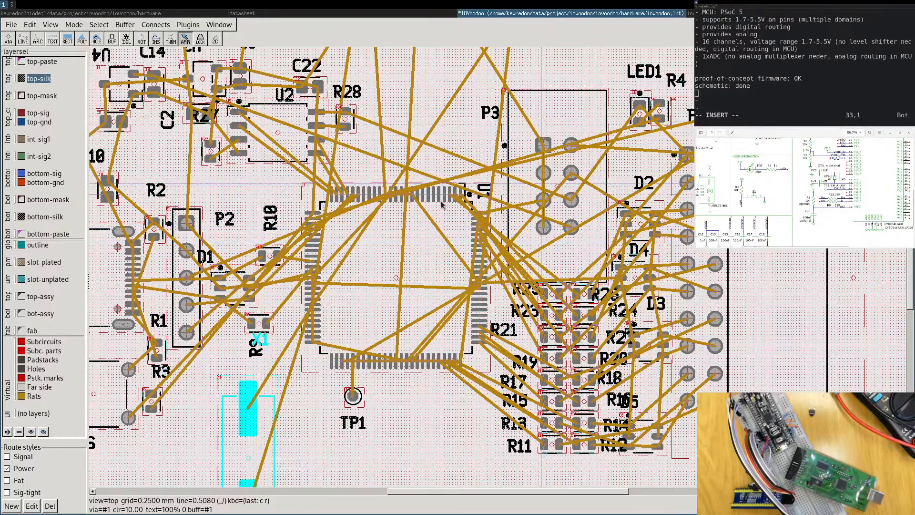
scroll(310, 313, up, 3)
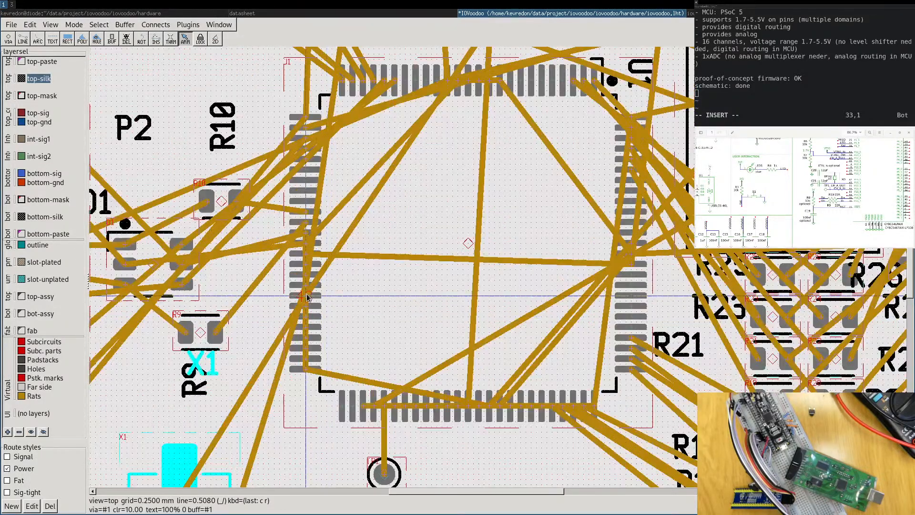
right_drag(191, 354, 312, 328)
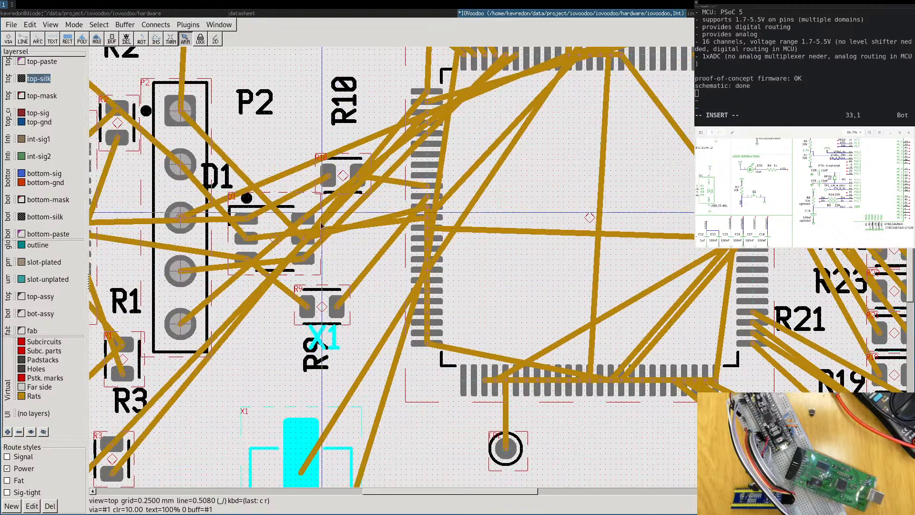
drag(321, 308, 358, 255)
Move crystal X1 up to just below D1 and R9, deselect it, and clear the rat lines.
right_drag(298, 412, 343, 231)
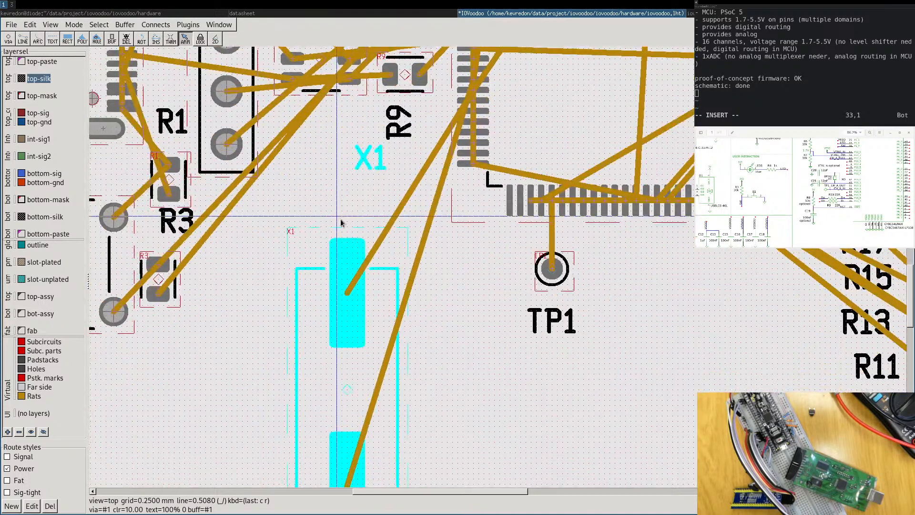
drag(350, 404, 345, 299)
scroll(431, 310, down, 2)
right_drag(430, 310, 434, 362)
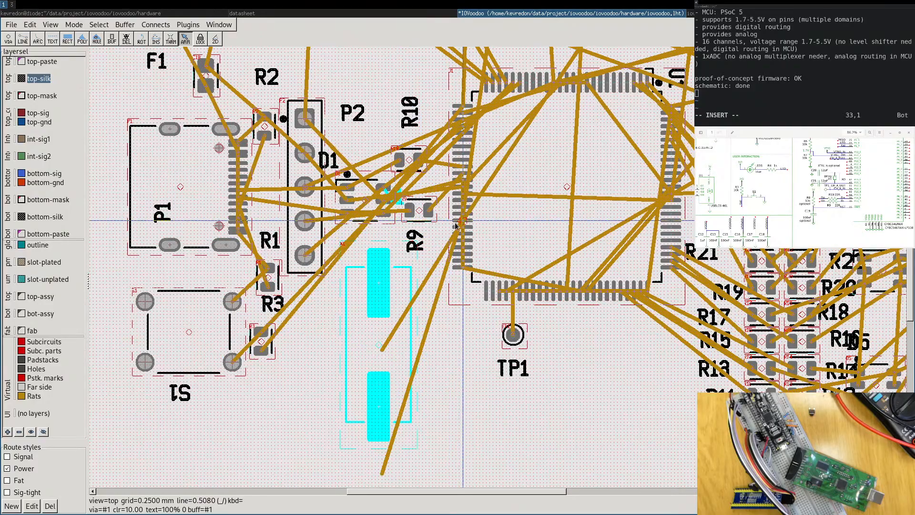
scroll(461, 228, up, 1)
scroll(441, 276, down, 2)
click(442, 374)
scroll(454, 290, down, 2)
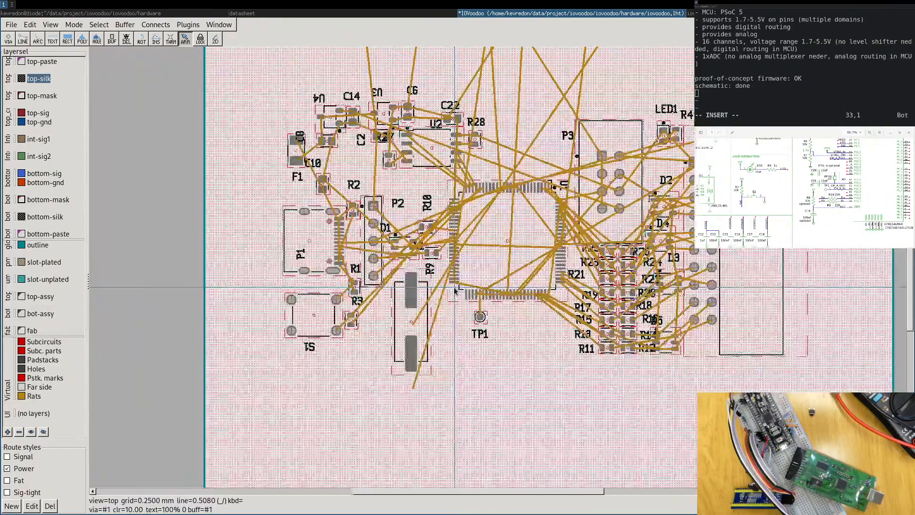
key(e)
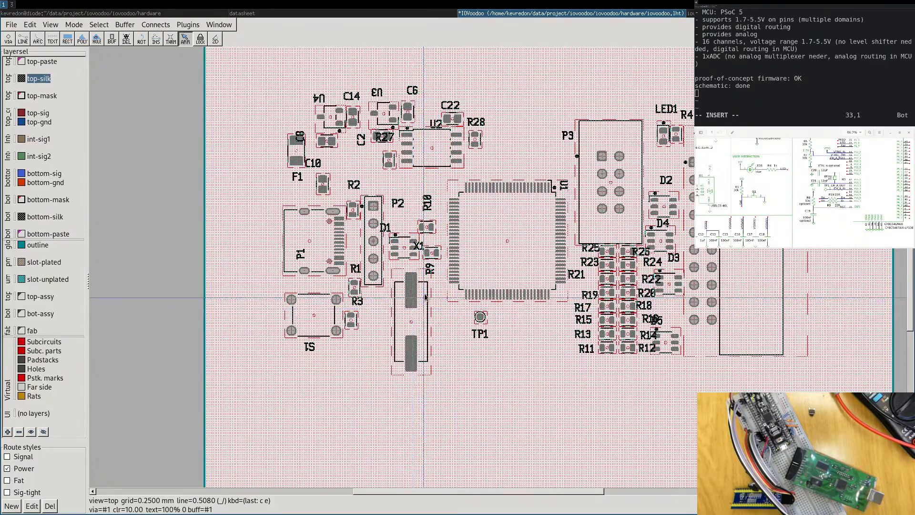
Move the R27 label off capacitor C2 to the left side of resistor R27.
middle_drag(518, 221, 422, 304)
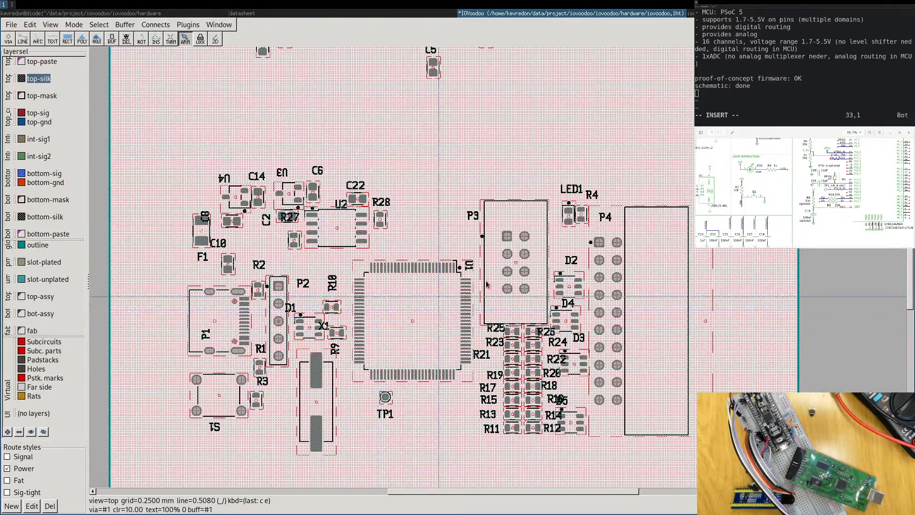
scroll(486, 283, up, 4)
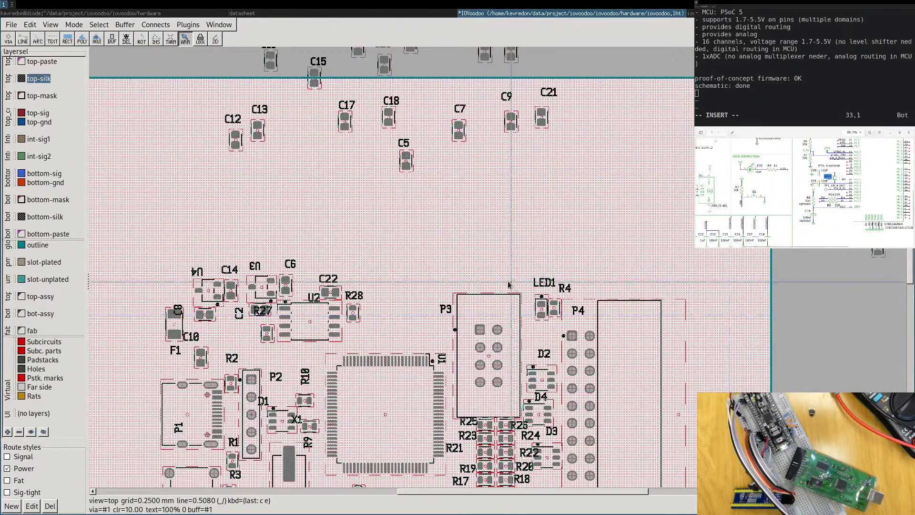
middle_drag(376, 245, 465, 239)
middle_drag(521, 200, 490, 229)
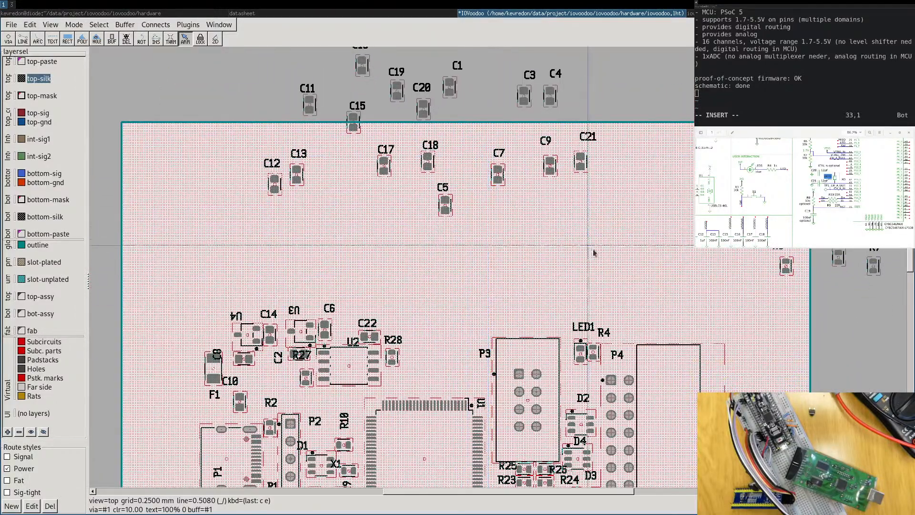
middle_drag(528, 259, 590, 170)
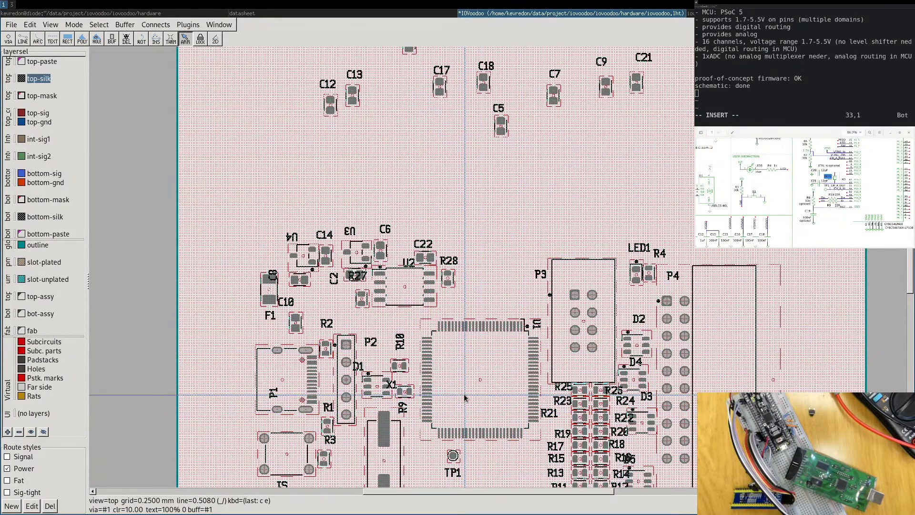
middle_drag(464, 395, 460, 354)
middle_drag(479, 177, 474, 216)
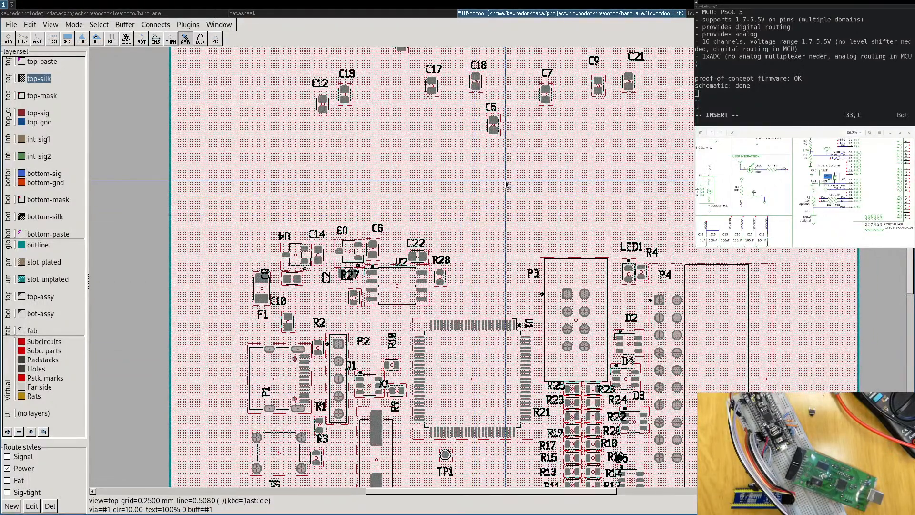
drag(353, 274, 341, 301)
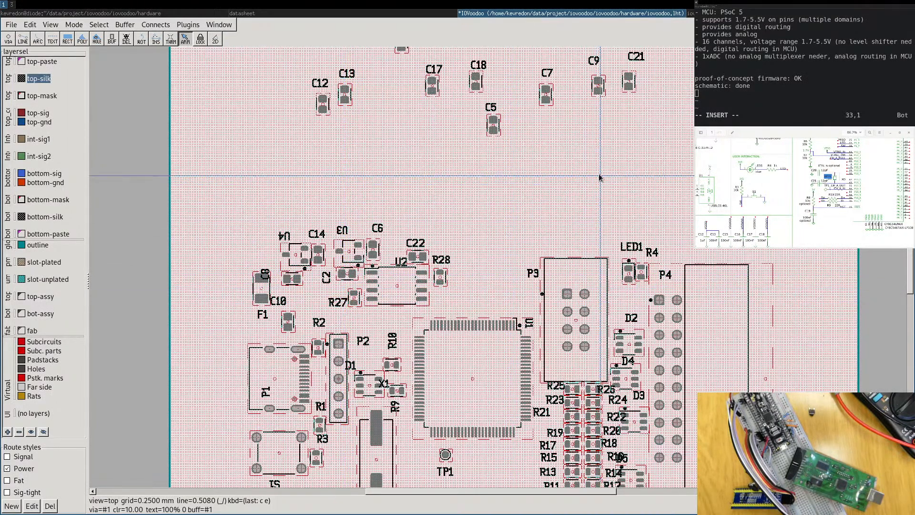
Move capacitor C21 from the board's upper area to the right of crystal X1's lower pad.
middle_drag(605, 150, 545, 302)
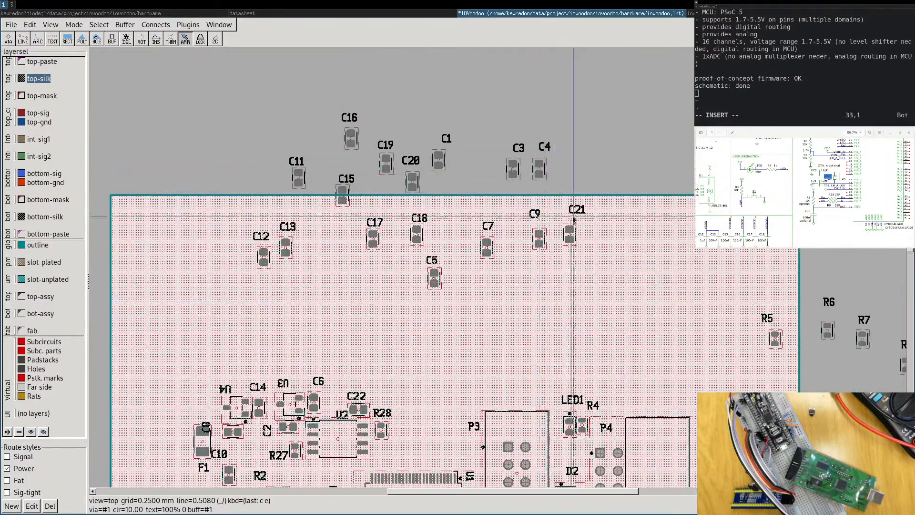
drag(569, 239, 442, 377)
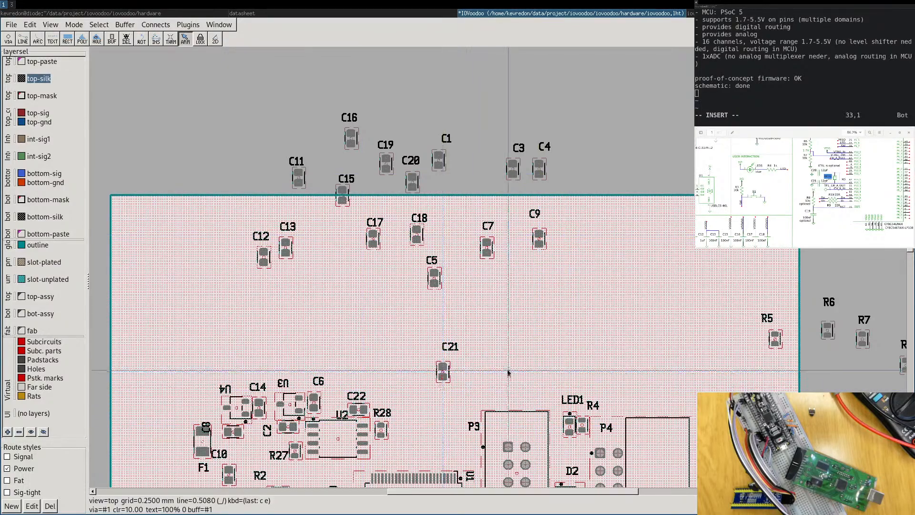
middle_drag(508, 372, 558, 193)
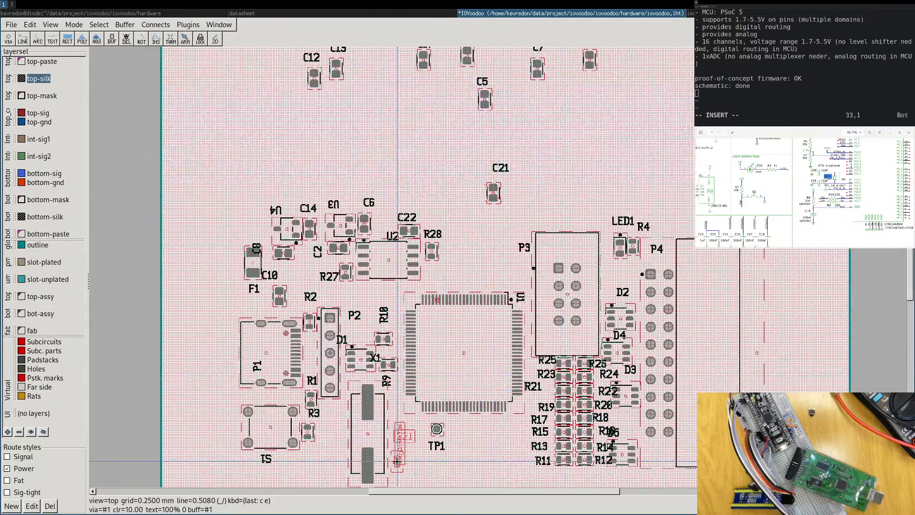
drag(397, 461, 397, 460)
Move capacitor C20 from above the board outline to the right of crystal X1's upper pad, above C21.
middle_drag(471, 122, 481, 239)
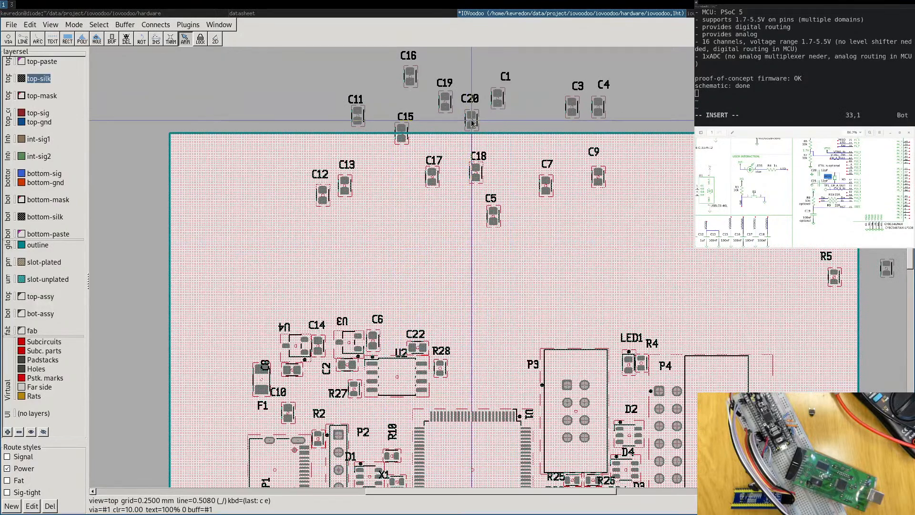
drag(471, 122, 470, 347)
middle_drag(470, 347, 528, 138)
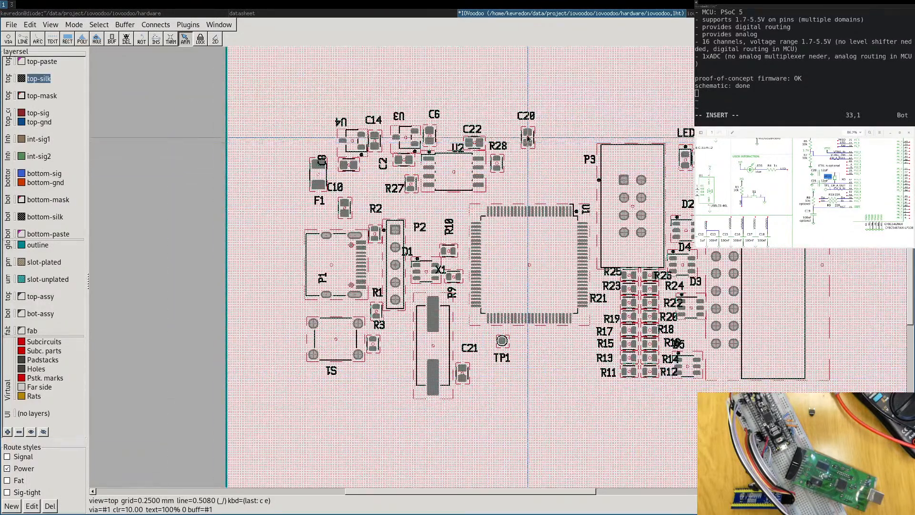
drag(527, 182, 460, 318)
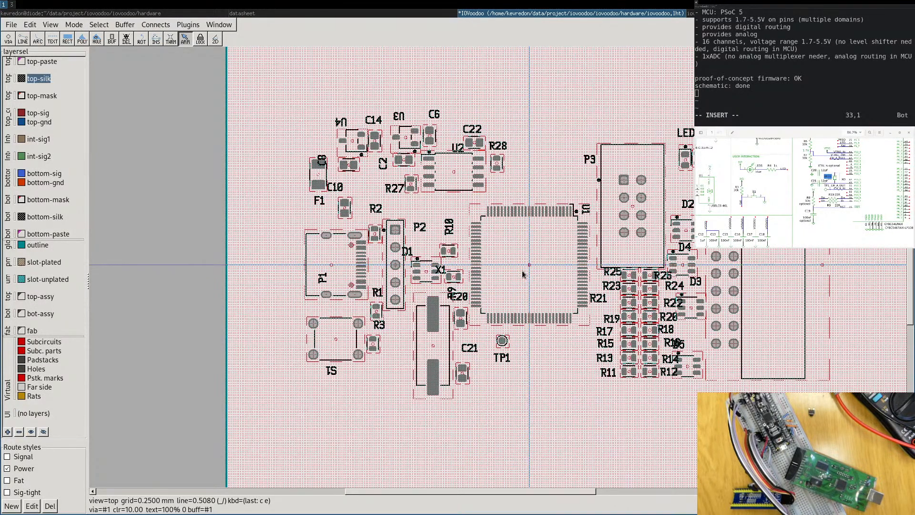
scroll(481, 326, up, 3)
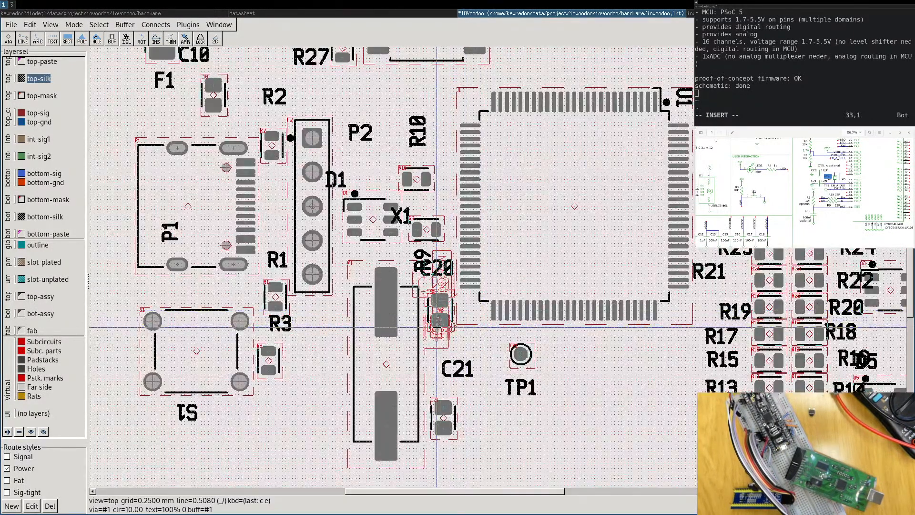
drag(437, 327, 436, 330)
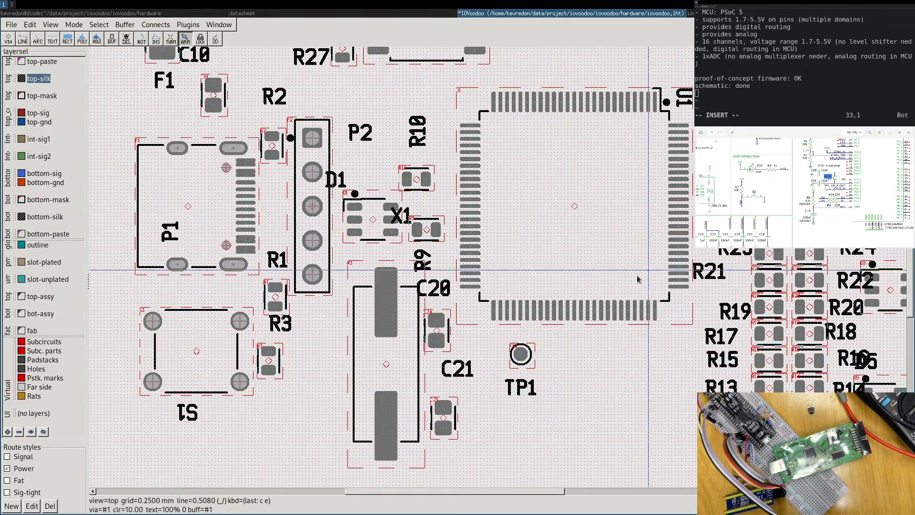
Examine the unplaced parts around the board's upper edge and the schematic's flash, microcontroller and target channel sections.
scroll(568, 204, down, 3)
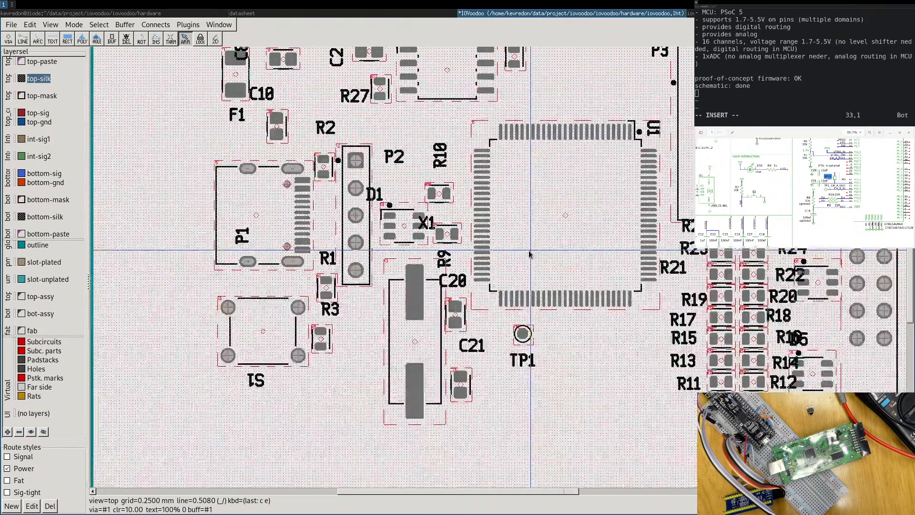
scroll(530, 285, down, 3)
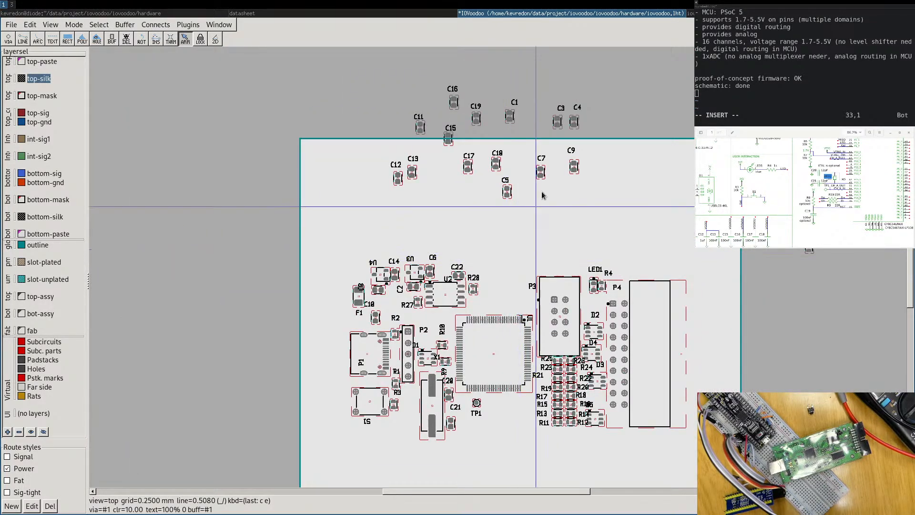
middle_drag(515, 215, 460, 246)
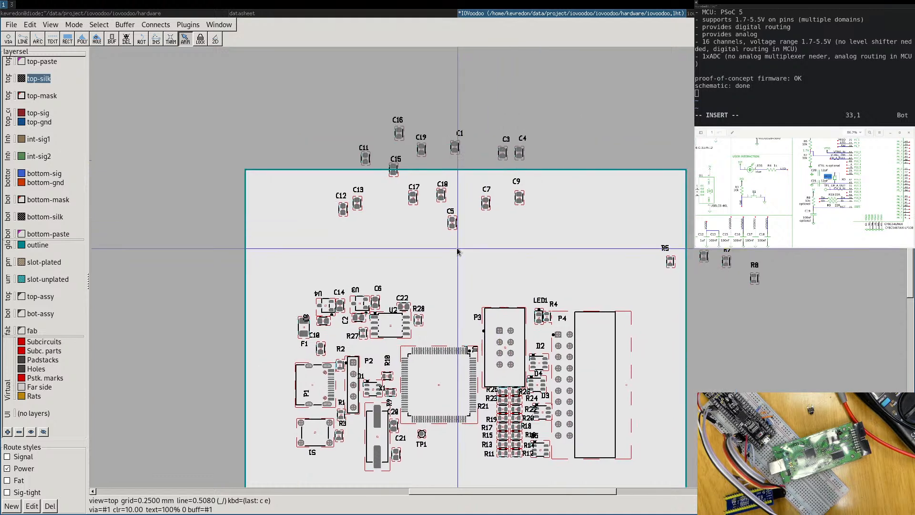
middle_drag(412, 279, 433, 271)
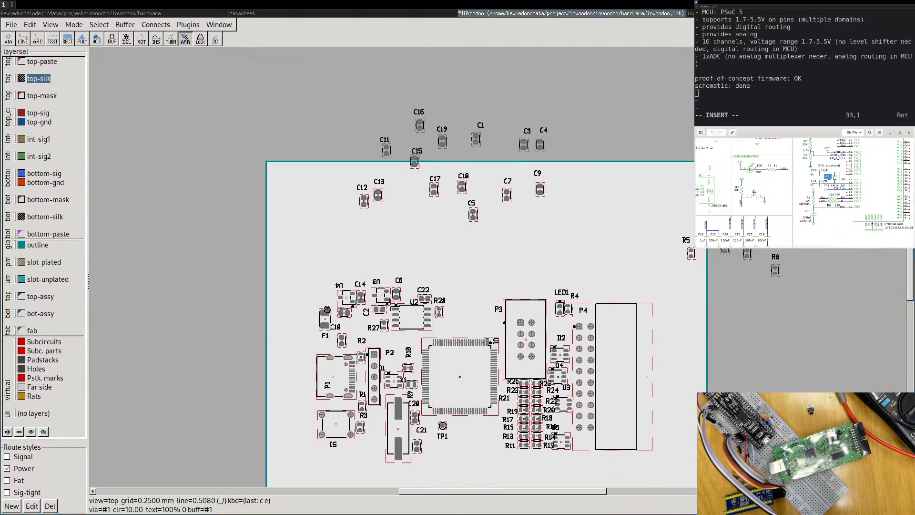
middle_drag(786, 171, 847, 233)
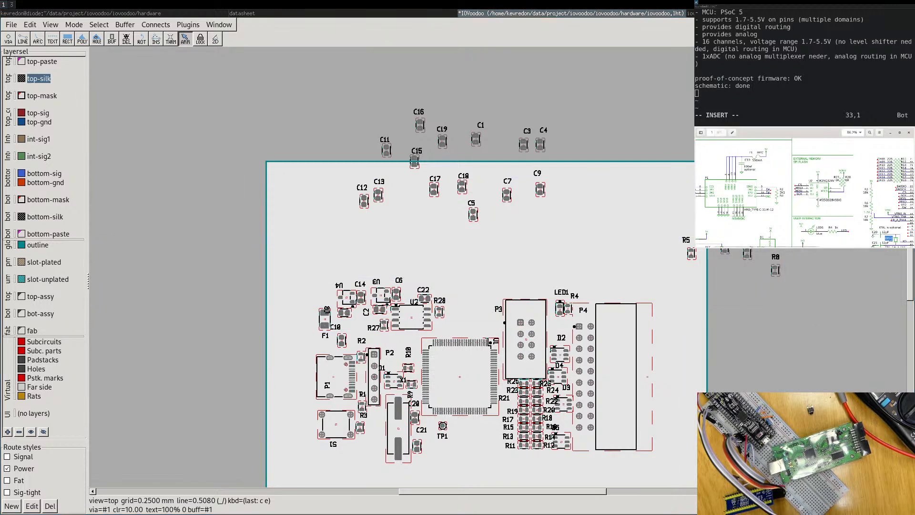
middle_drag(810, 157, 782, 224)
middle_drag(867, 200, 740, 183)
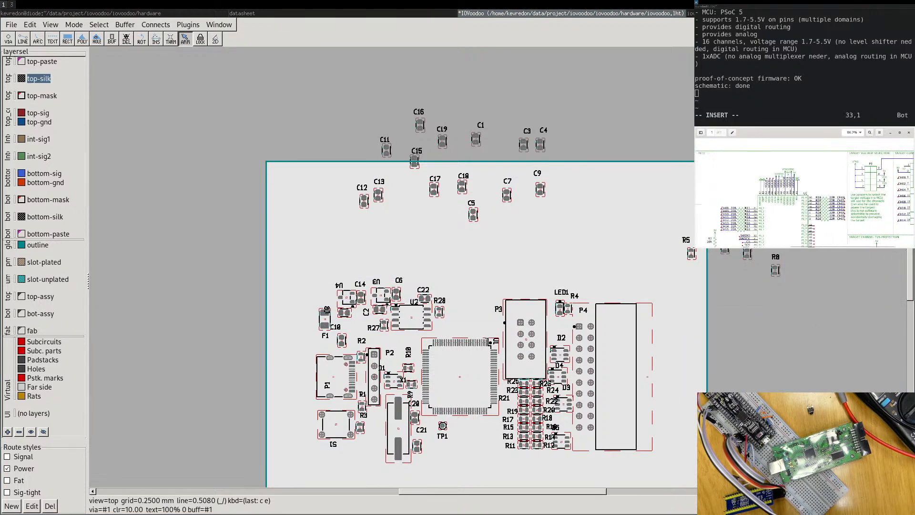
middle_drag(904, 168, 867, 120)
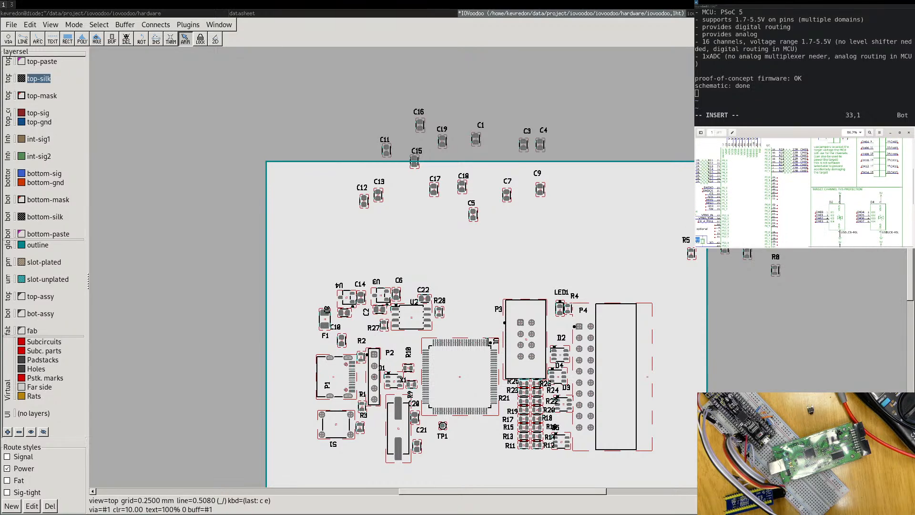
Examine the schematic's microcontroller section, including the resistors and crystal parts connected to its pins.
scroll(799, 192, down, 6)
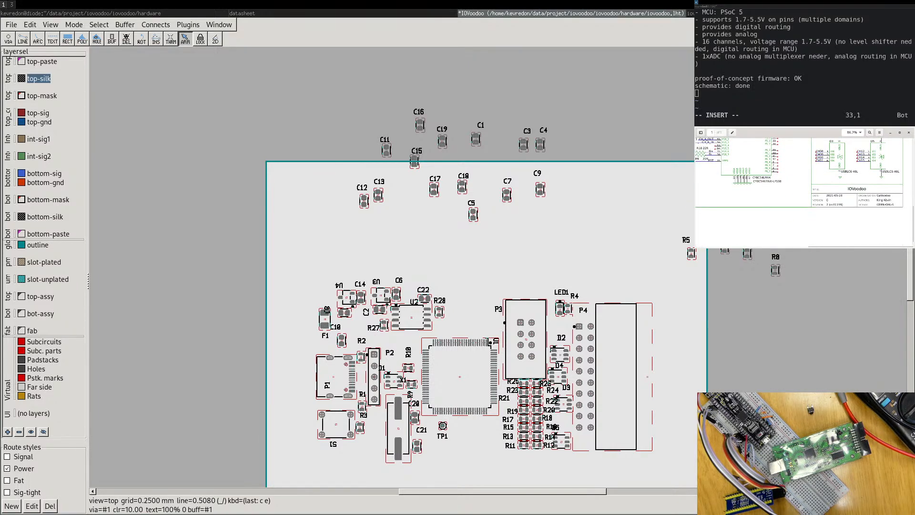
middle_drag(710, 157, 846, 228)
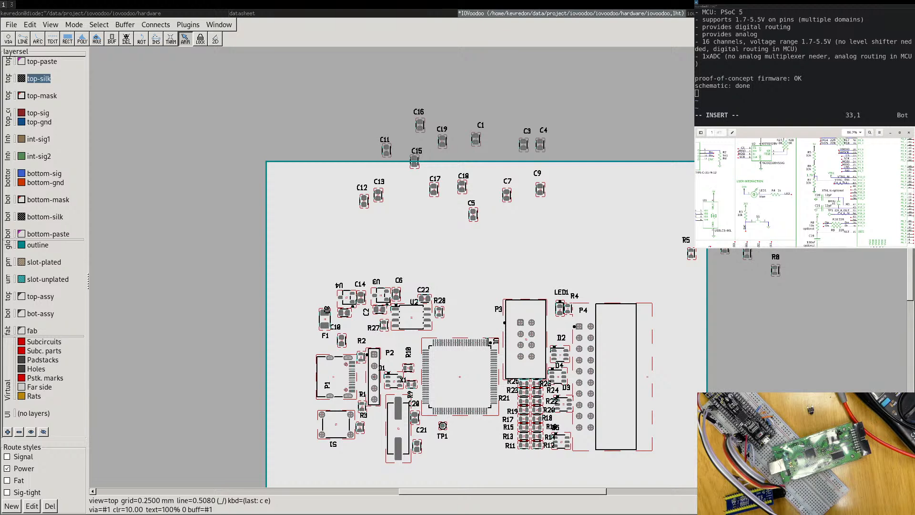
scroll(804, 193, down, 2)
scroll(804, 192, right, 1)
scroll(804, 193, up, 1)
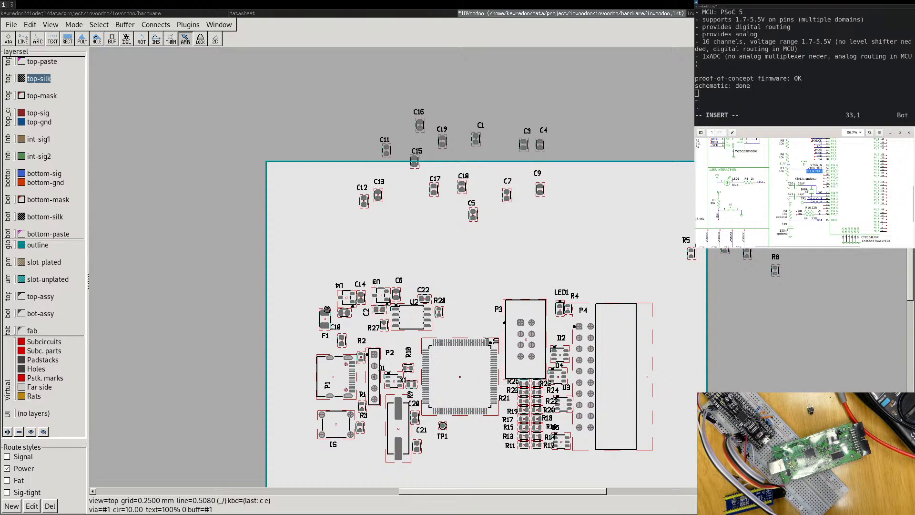
scroll(804, 192, up, 1)
scroll(805, 192, down, 1)
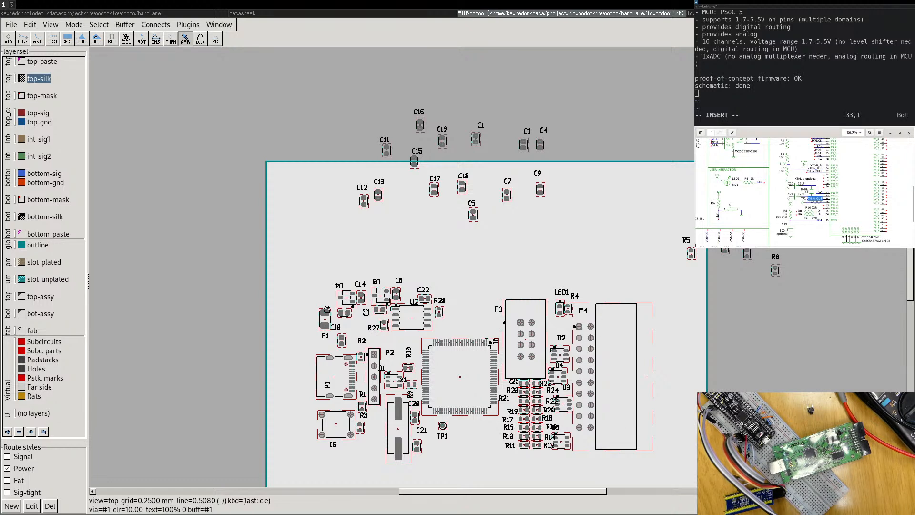
scroll(804, 192, up, 1)
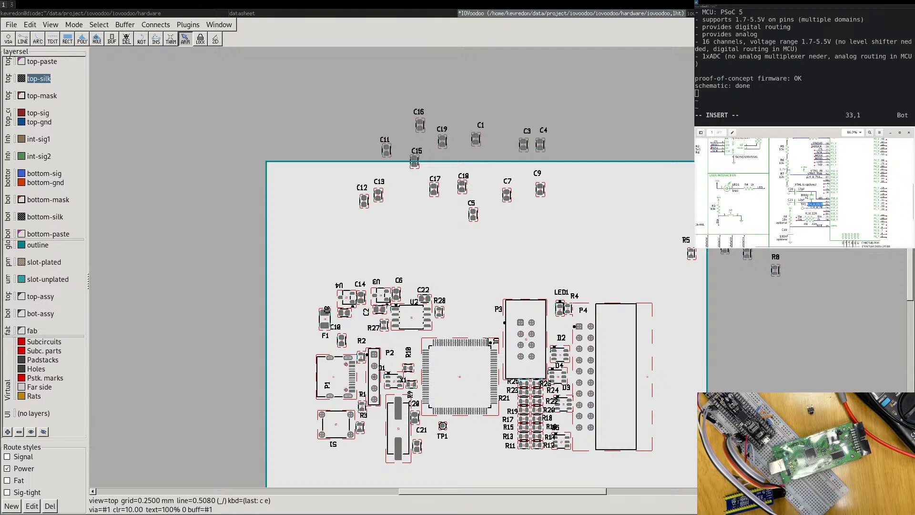
middle_drag(805, 192, 813, 180)
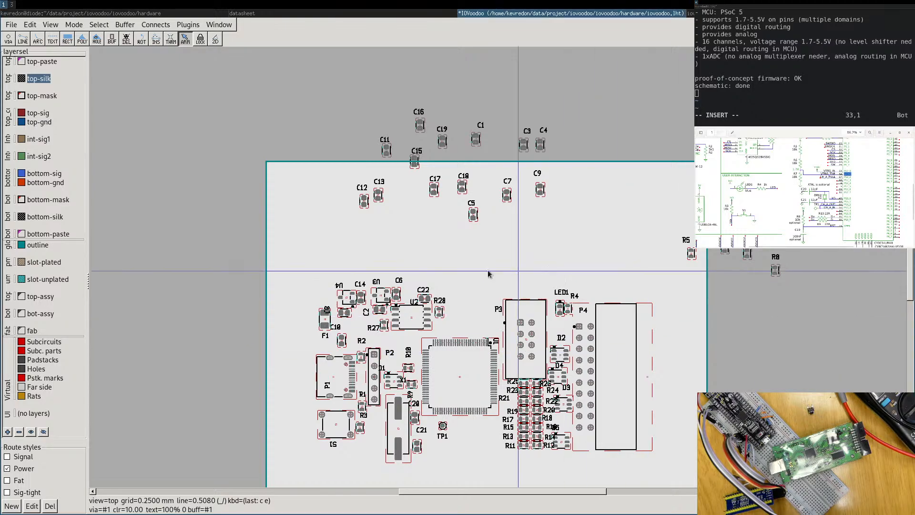
Move resistors R5, R6 and R7 from around the board's right edge into a row above U1's upper pins.
scroll(434, 413, up, 3)
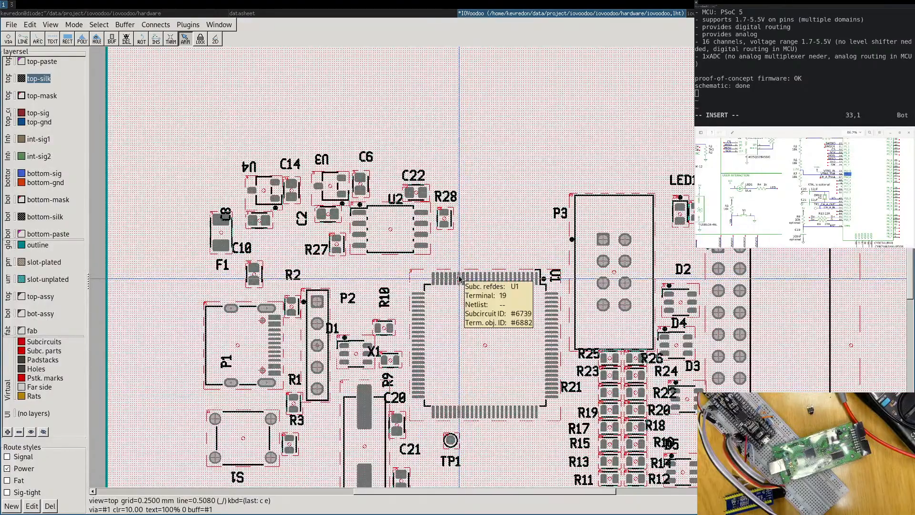
scroll(518, 177, up, 1)
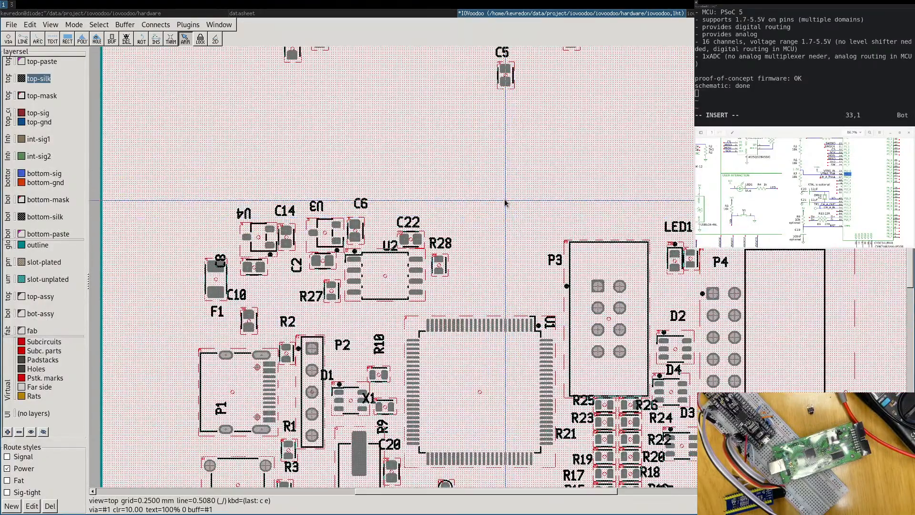
scroll(506, 205, down, 1)
middle_drag(556, 177, 500, 256)
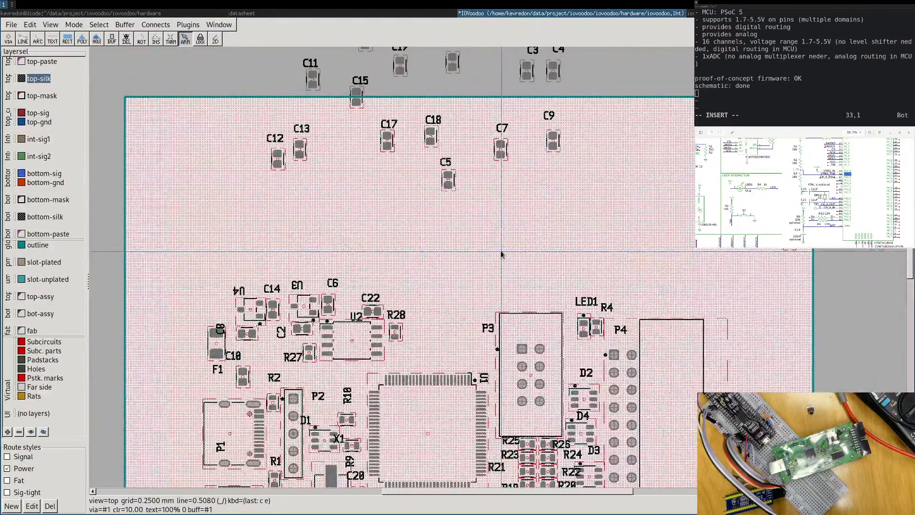
middle_drag(790, 245, 756, 226)
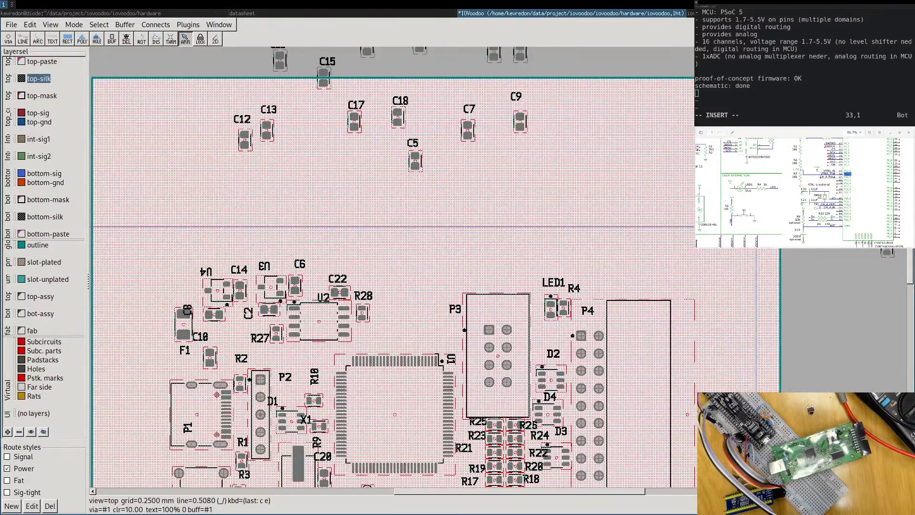
drag(757, 224, 414, 331)
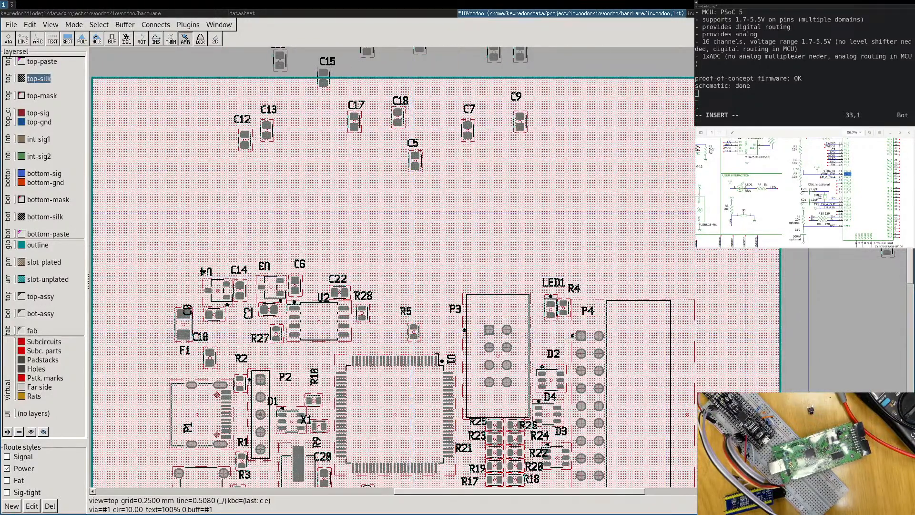
drag(808, 213, 399, 332)
drag(842, 226, 384, 332)
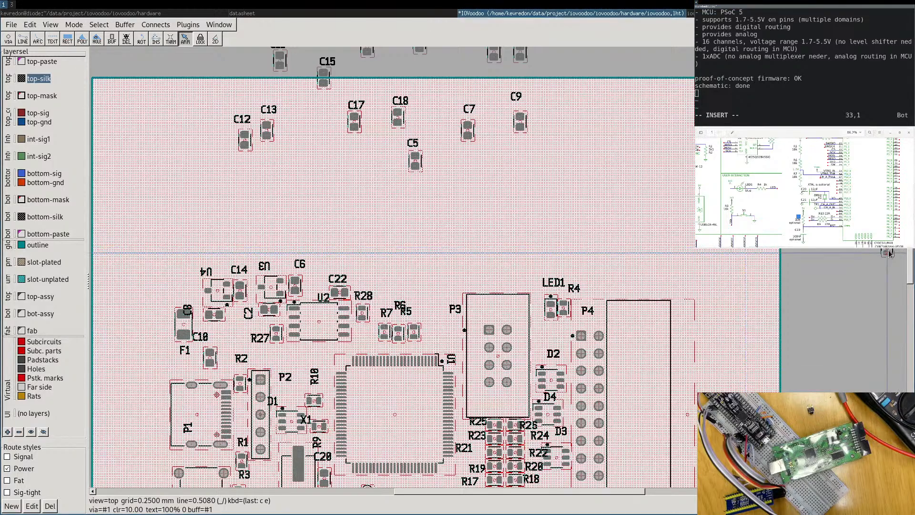
key(Escape)
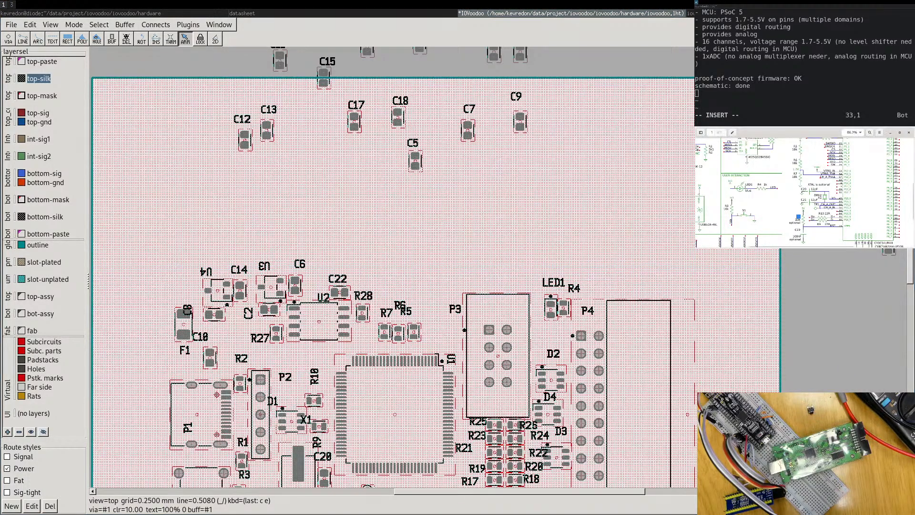
Move resistors R5 and R6 below U1's lower pins, right of C21, and shift test point TP1 right to make room.
middle_drag(432, 405, 448, 317)
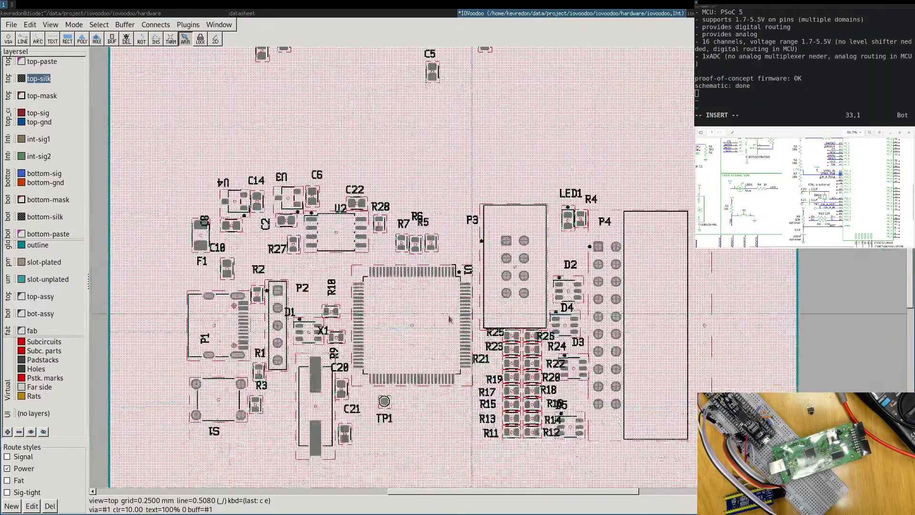
scroll(373, 358, up, 1)
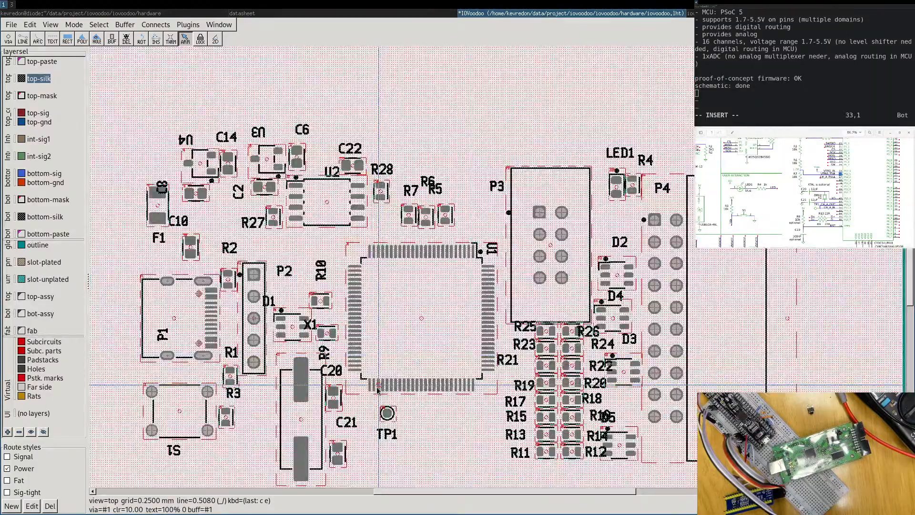
scroll(382, 386, up, 2)
scroll(383, 388, down, 3)
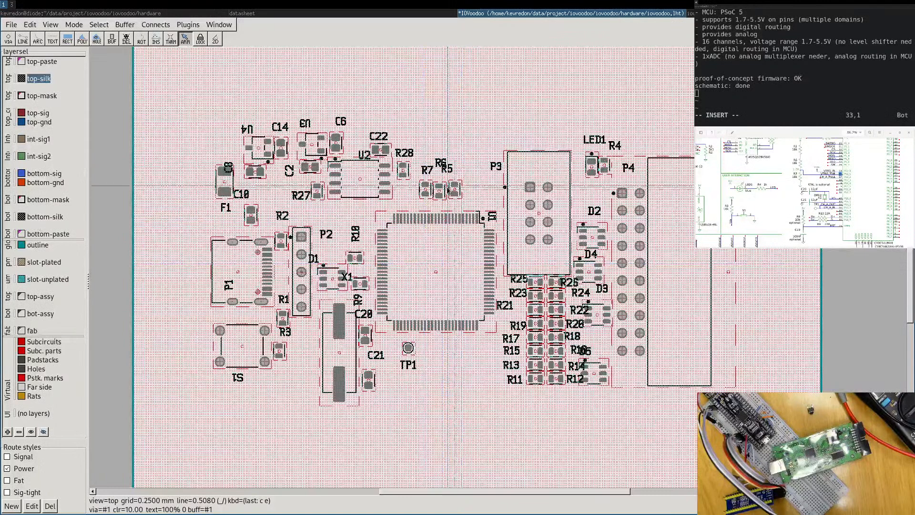
drag(429, 390, 432, 368)
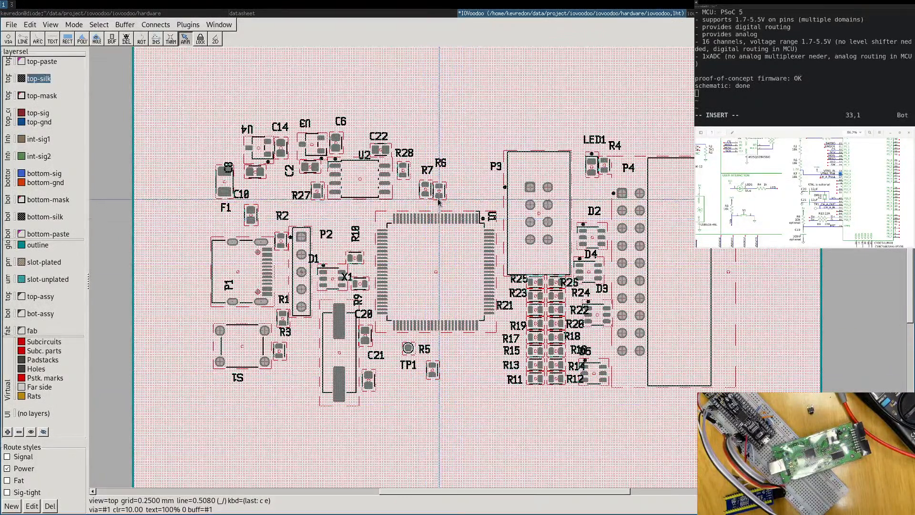
drag(439, 191, 444, 380)
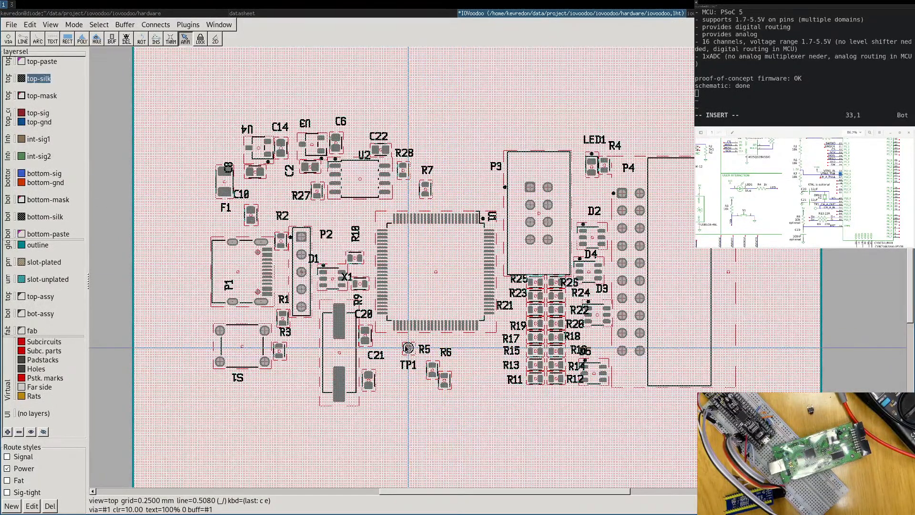
mouse_move(408, 348)
drag(407, 348, 398, 370)
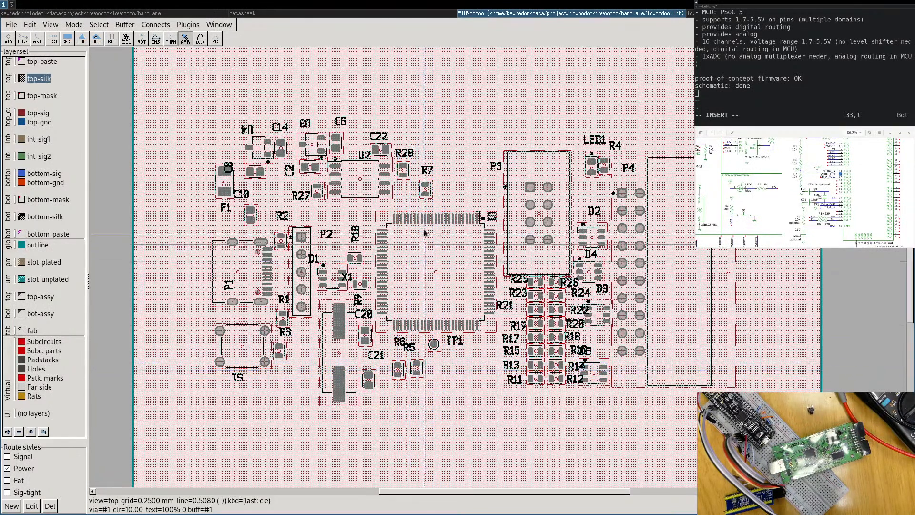
Place resistor R7 between C21 and R6, and move the R6 and R5 labels directly above their resistors.
middle_drag(463, 232, 485, 259)
drag(481, 51, 407, 395)
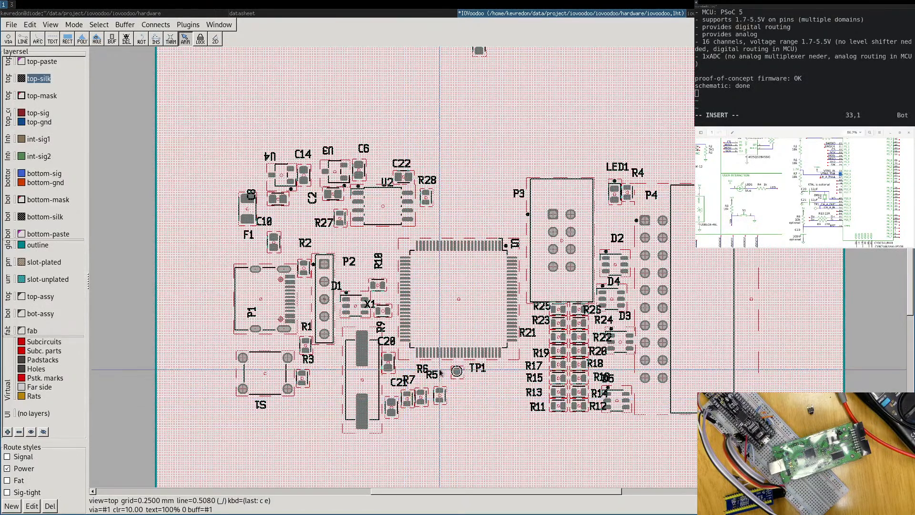
scroll(421, 374, up, 2)
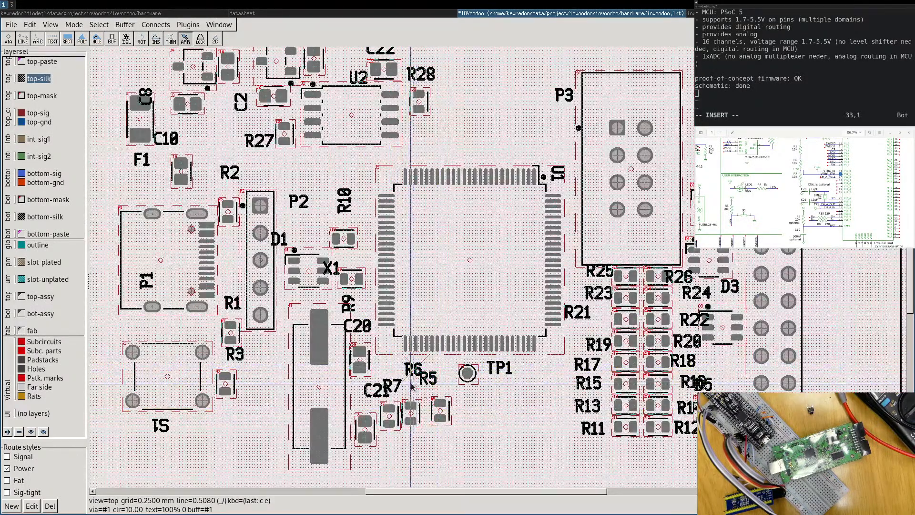
drag(422, 376, 414, 398)
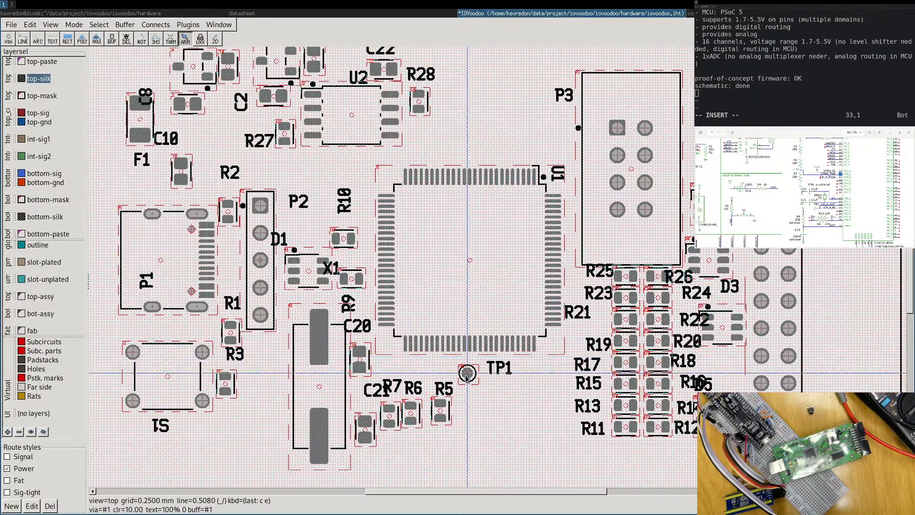
Move resistor R8 from beyond the board's right edge to just above the middle of U1's upper pins.
scroll(466, 232, up, 2)
scroll(466, 232, up, 1)
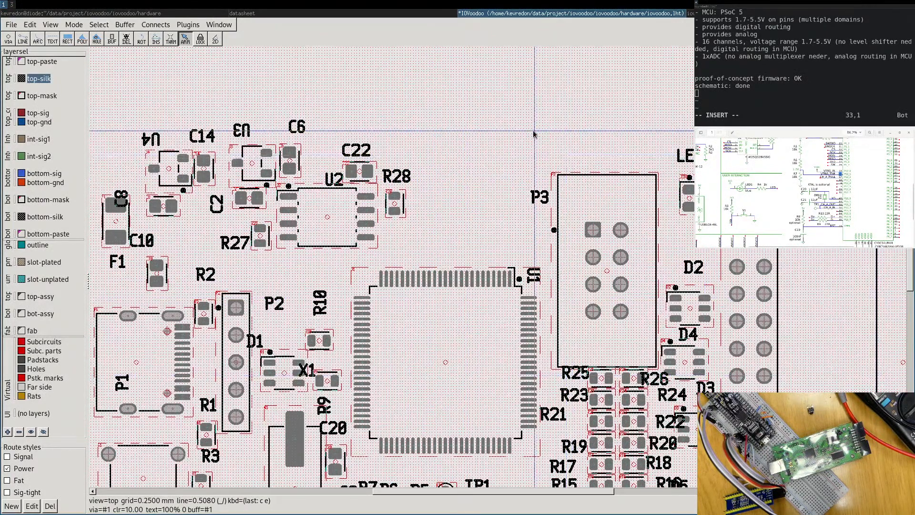
scroll(535, 133, down, 3)
right_drag(535, 133, 492, 257)
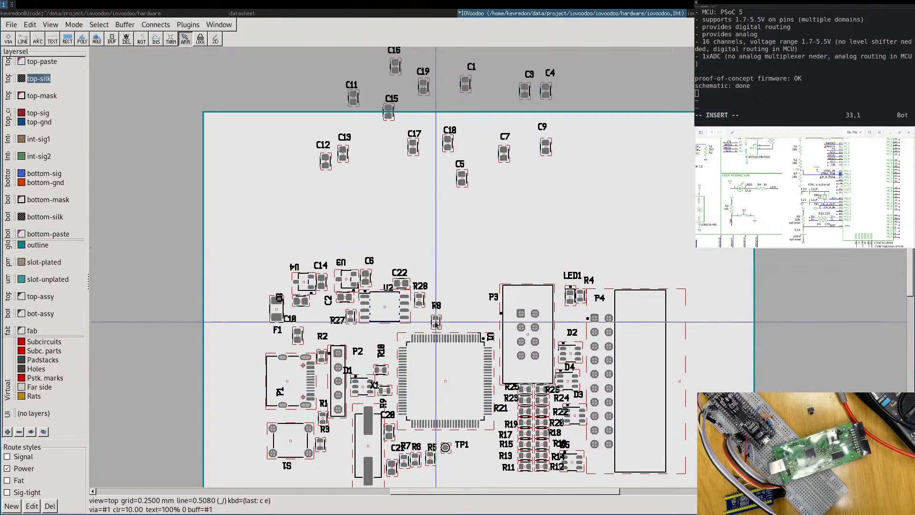
scroll(452, 340, up, 4)
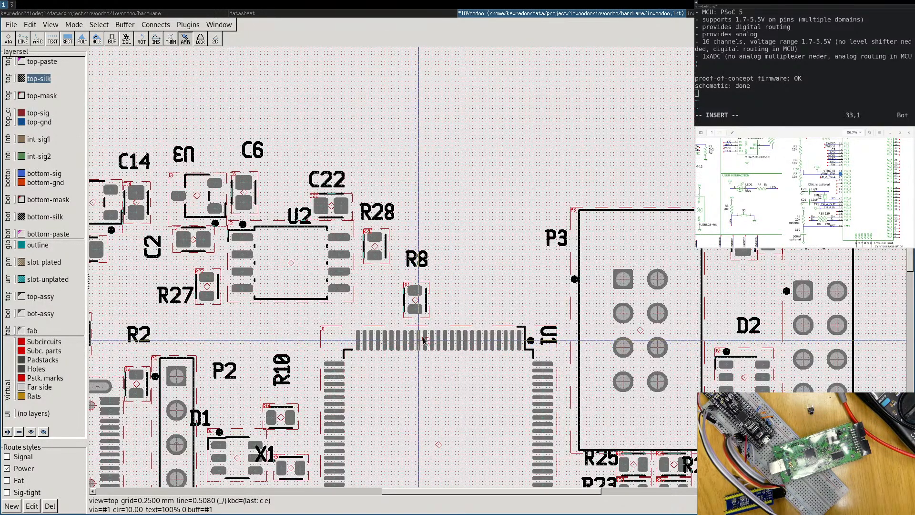
drag(415, 301, 428, 296)
scroll(467, 175, down, 2)
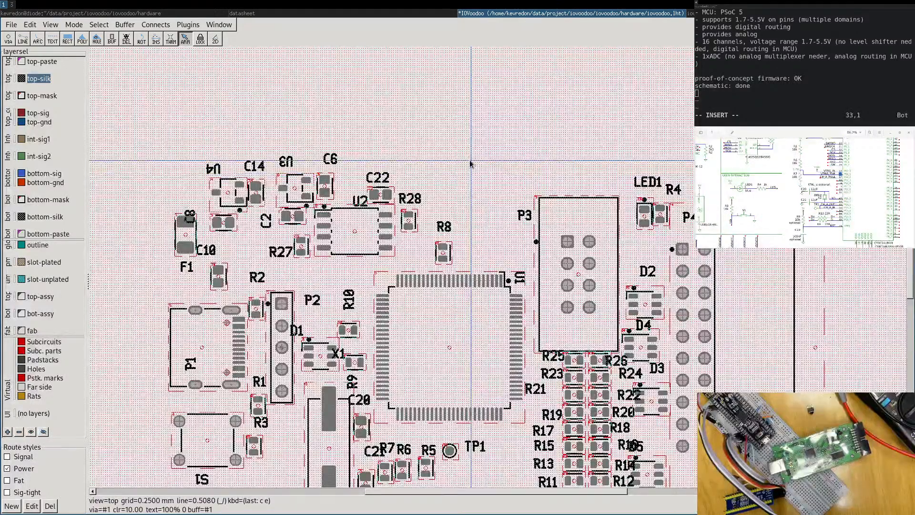
Move resistor R8 beside header P2's top pin, below R27, and place the P2 and R8 labels above their parts.
middle_drag(470, 164, 485, 279)
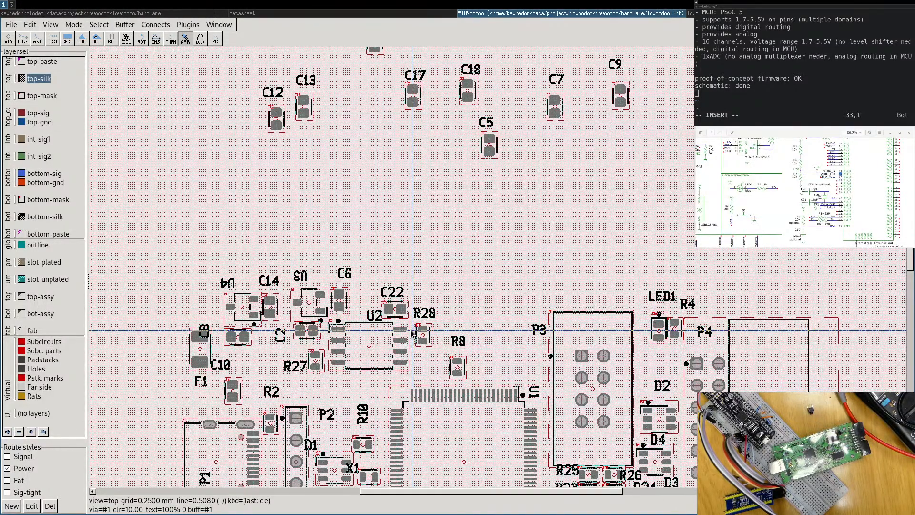
middle_drag(465, 460, 560, 377)
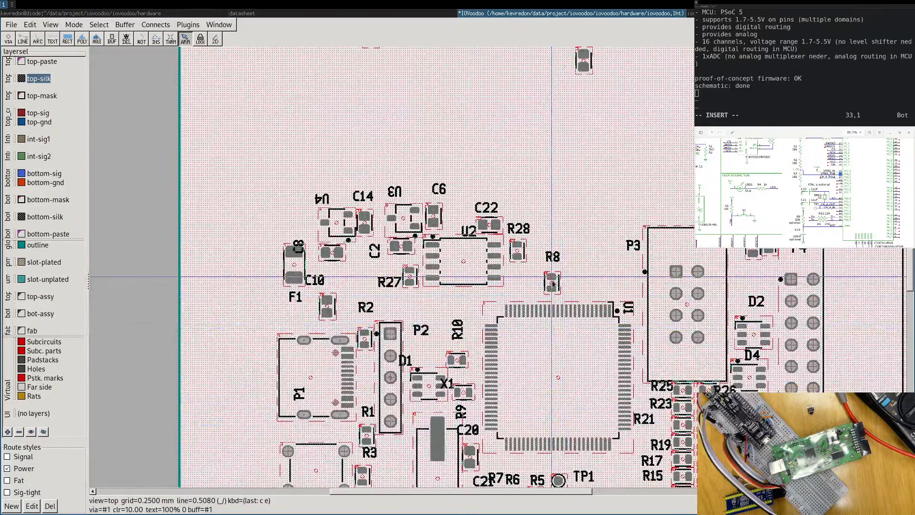
drag(552, 283, 410, 311)
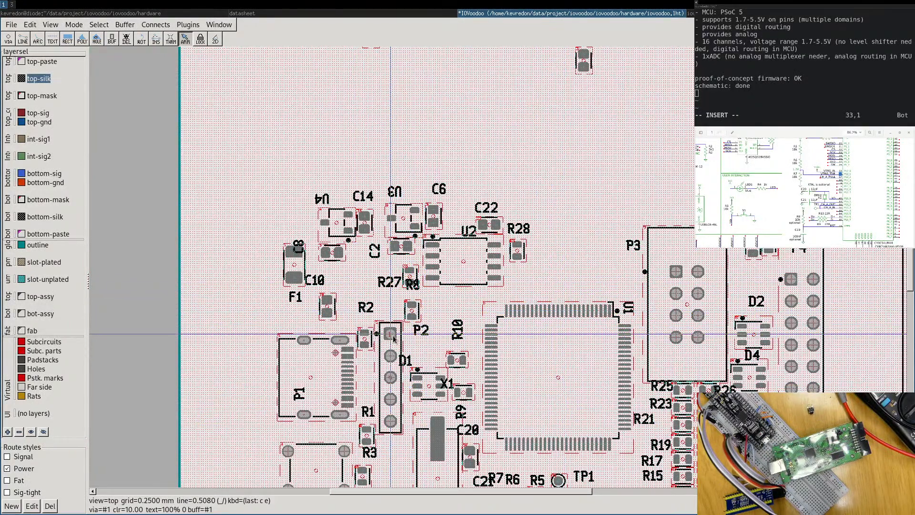
mouse_move(390, 357)
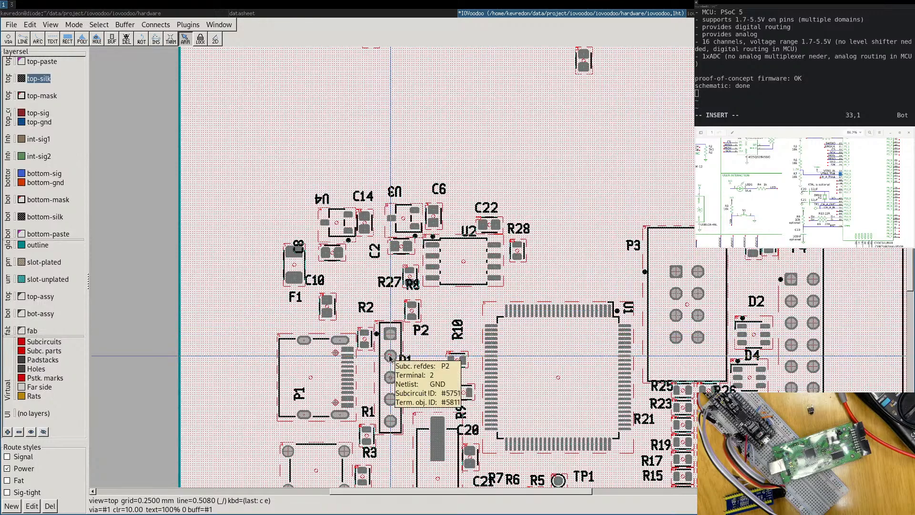
mouse_move(391, 333)
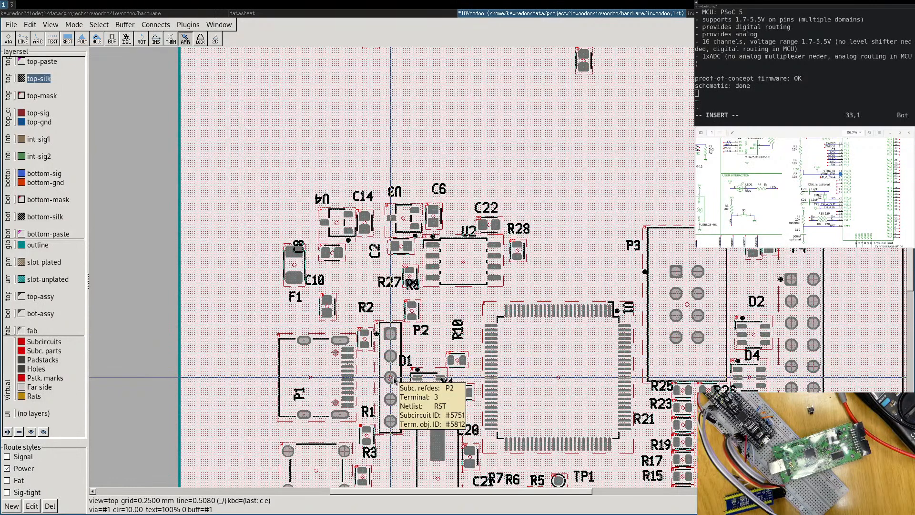
mouse_move(412, 312)
mouse_down()
mouse_move(411, 322)
mouse_move(398, 312)
mouse_move(412, 297)
mouse_up()
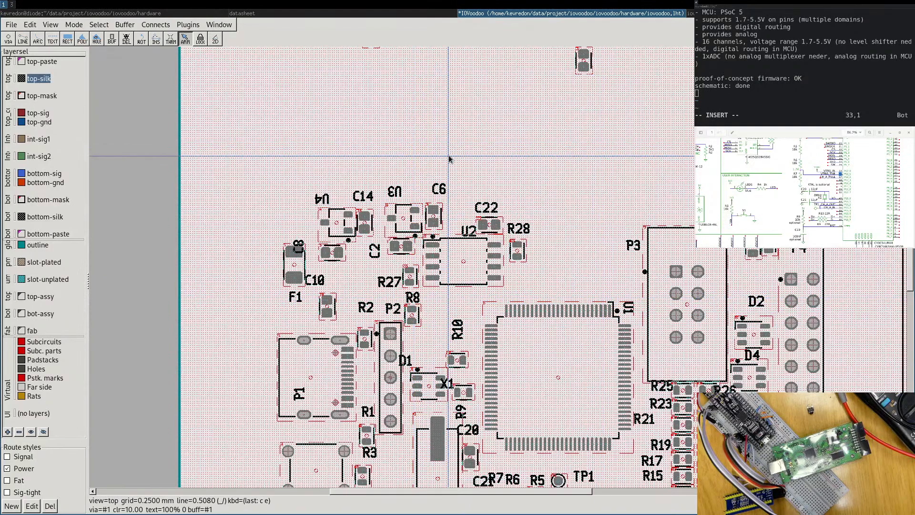
Move capacitor C19 from above the board outline to the right of resistor R8, below U2.
middle_drag(450, 142, 547, 267)
scroll(544, 225, down, 2)
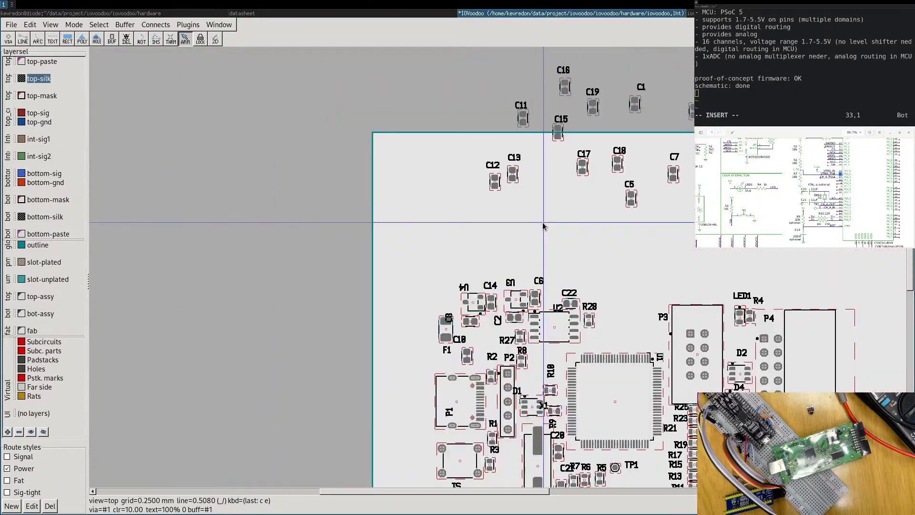
drag(592, 106, 534, 369)
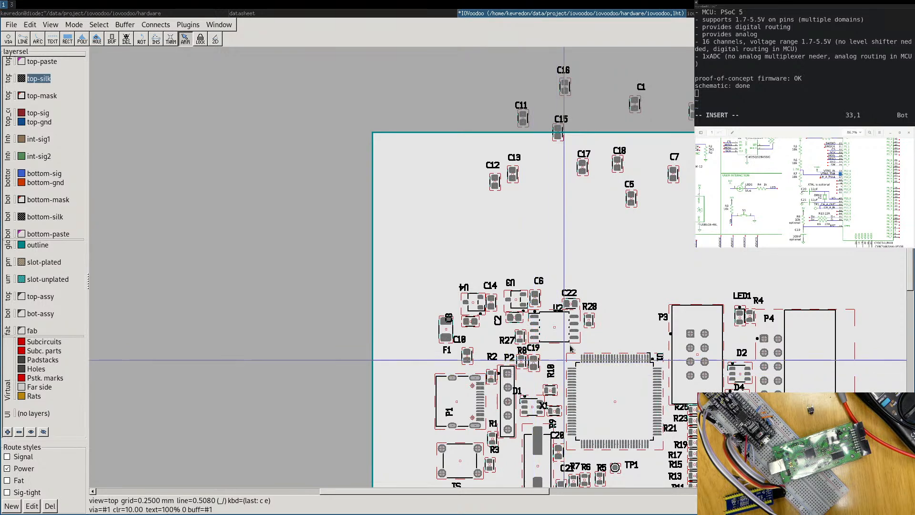
middle_drag(652, 316, 463, 228)
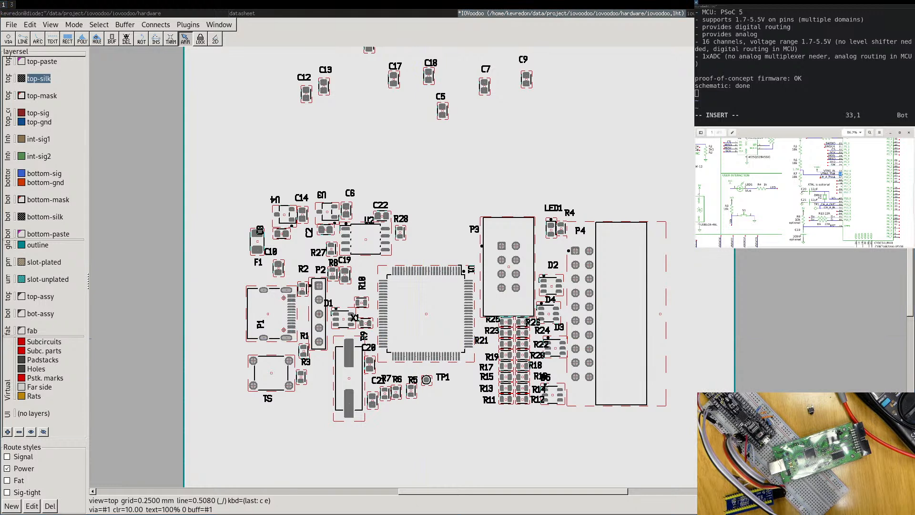
Examine the unplaced capacitors above the board and the schematic's MCU supply pins and decoupling capacitor section.
middle_drag(404, 166, 386, 258)
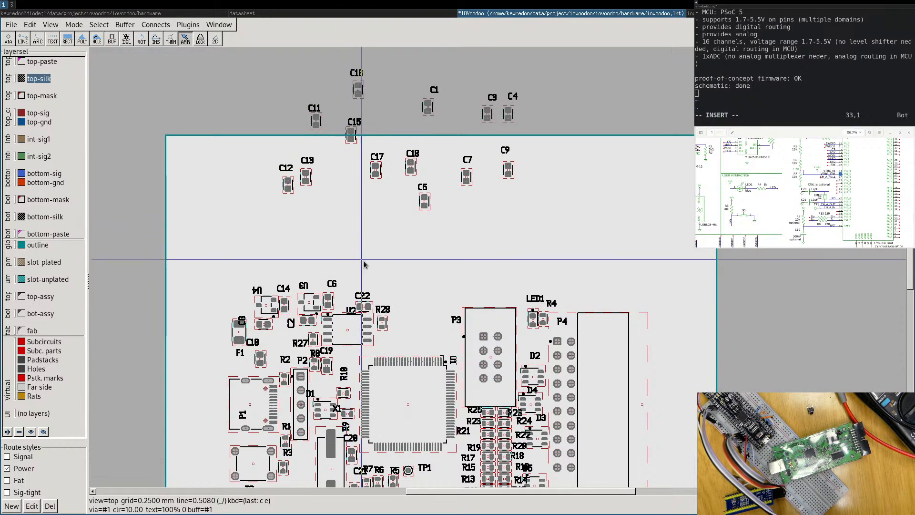
middle_drag(393, 286, 486, 261)
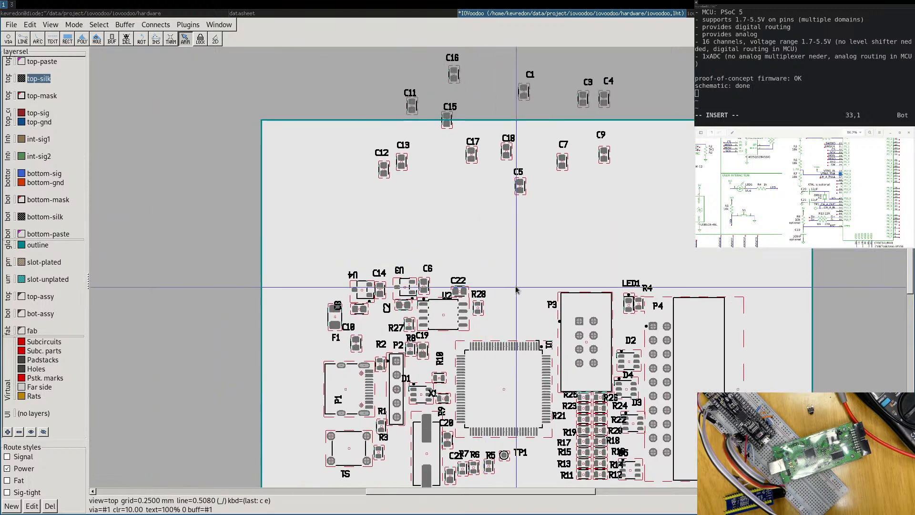
middle_drag(805, 193, 820, 195)
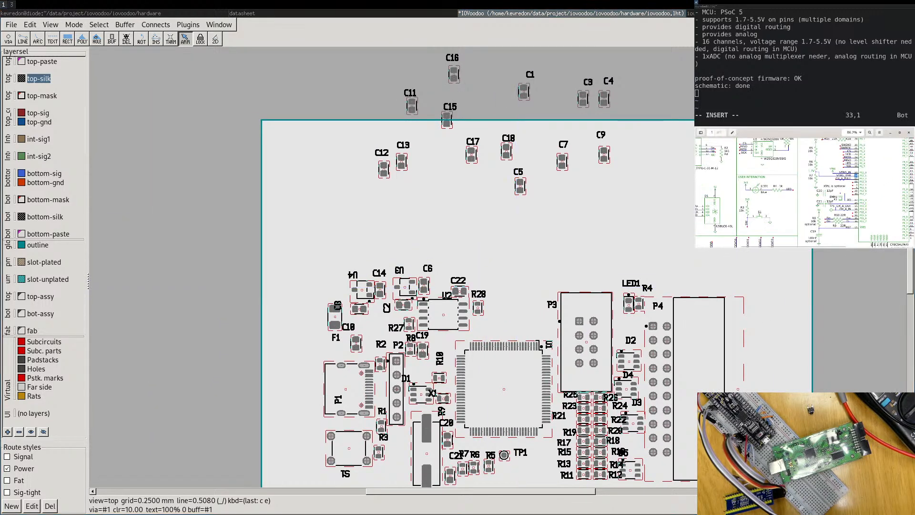
middle_drag(771, 177, 815, 202)
middle_drag(867, 214, 745, 176)
scroll(804, 192, up, 1)
scroll(804, 192, down, 5)
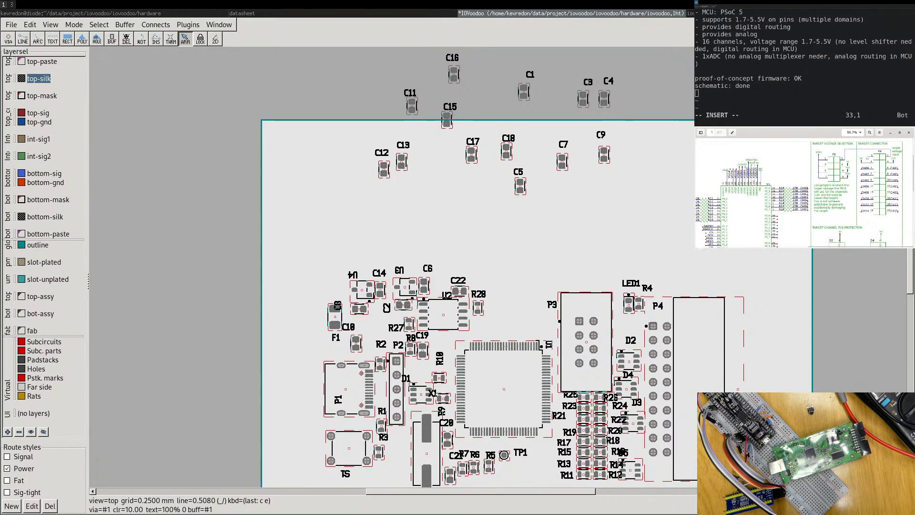
scroll(804, 192, left, 4)
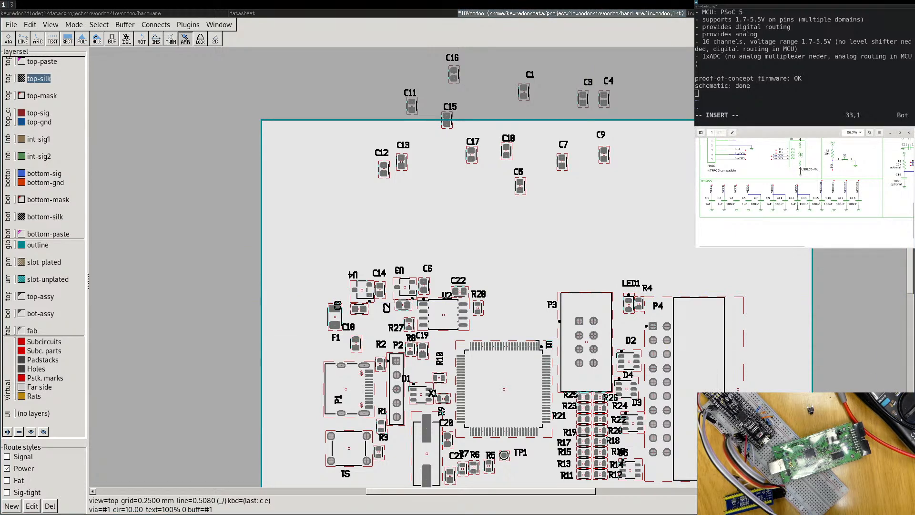
middle_drag(841, 171, 767, 212)
middle_drag(848, 176, 760, 235)
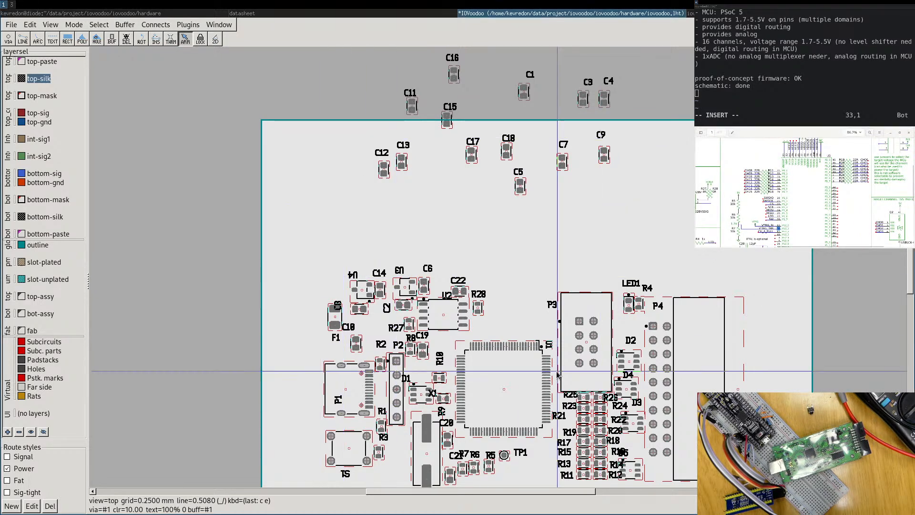
Move capacitor C1 from above the board outline to the middle of U1's lower pins, directly above test point TP1.
middle_drag(500, 427, 507, 329)
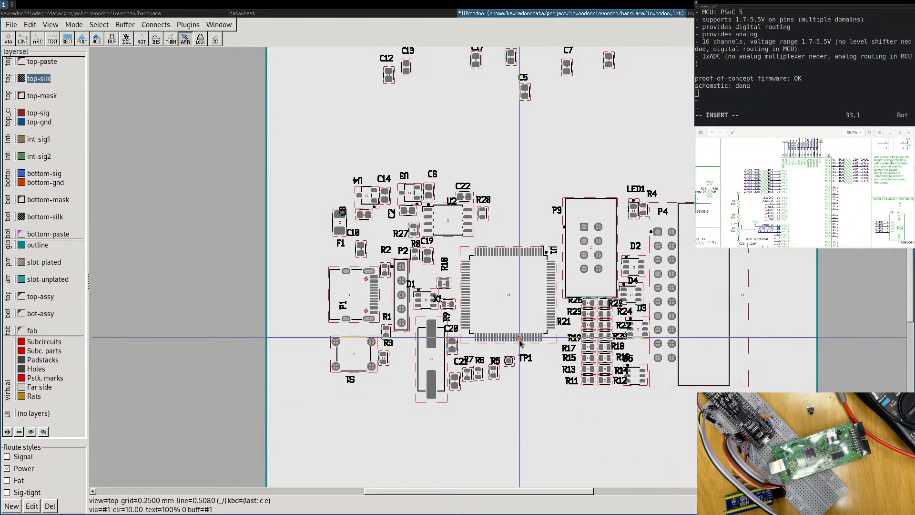
middle_drag(448, 86, 442, 191)
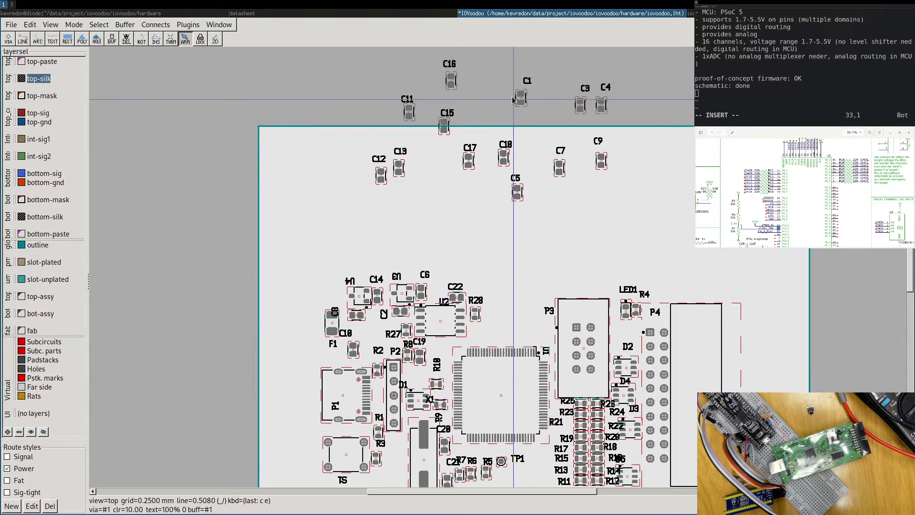
key(Escape)
scroll(538, 421, up, 7)
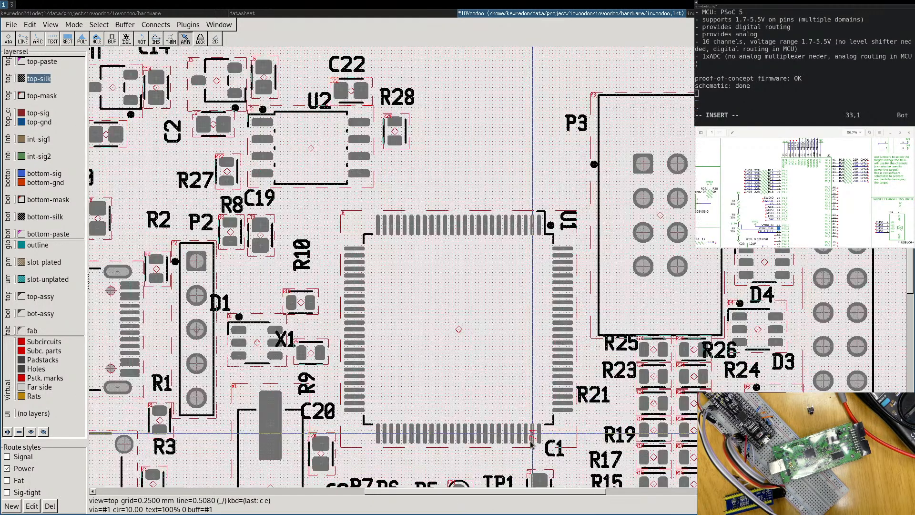
middle_drag(451, 432, 540, 233)
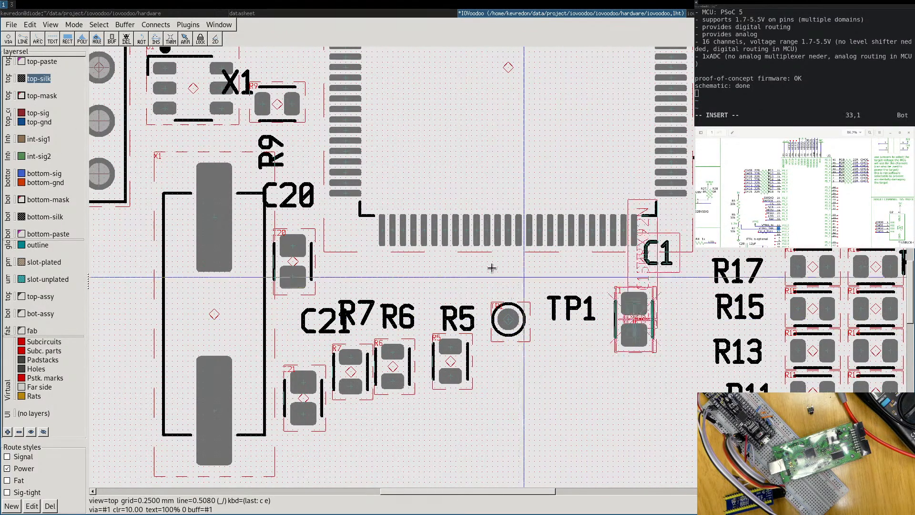
drag(634, 324, 509, 282)
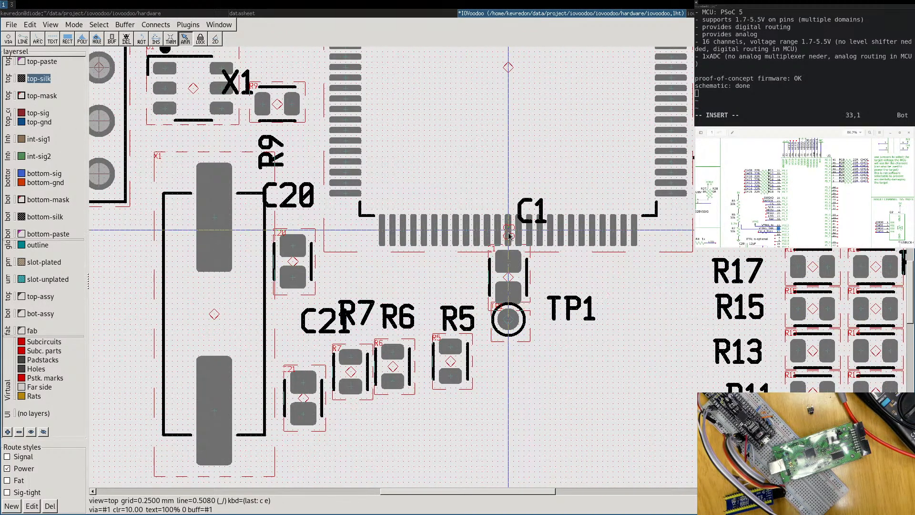
scroll(512, 224, down, 3)
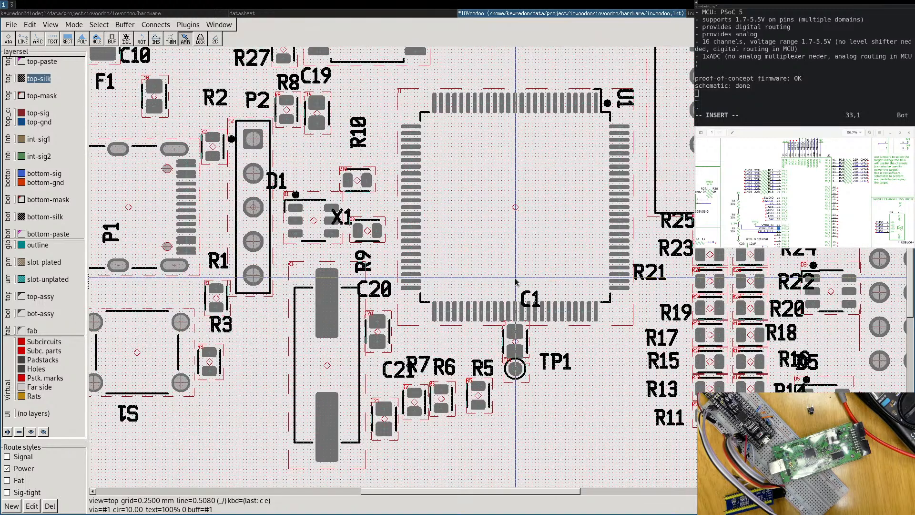
Check the decoupling capacitors in the schematic and move capacitor C3 from above the board outline to the space between R28 and P3.
scroll(804, 188, down, 5)
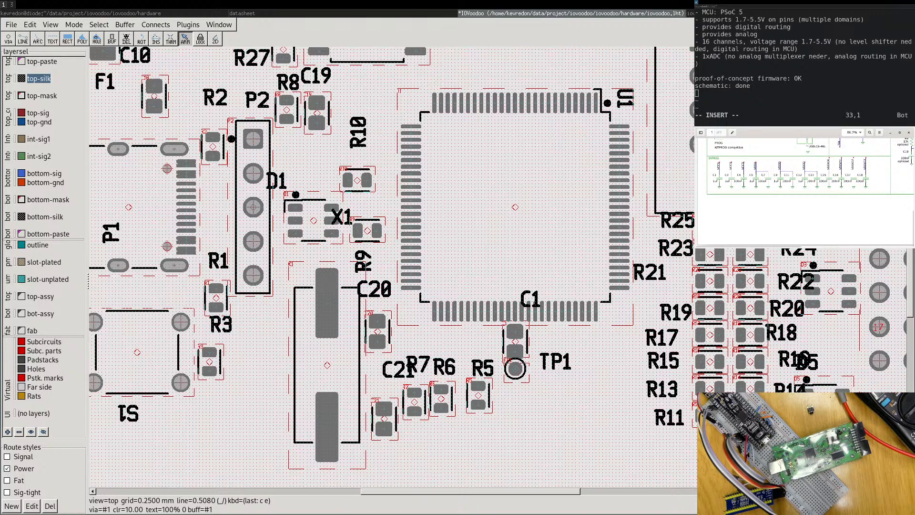
scroll(804, 191, up, 1)
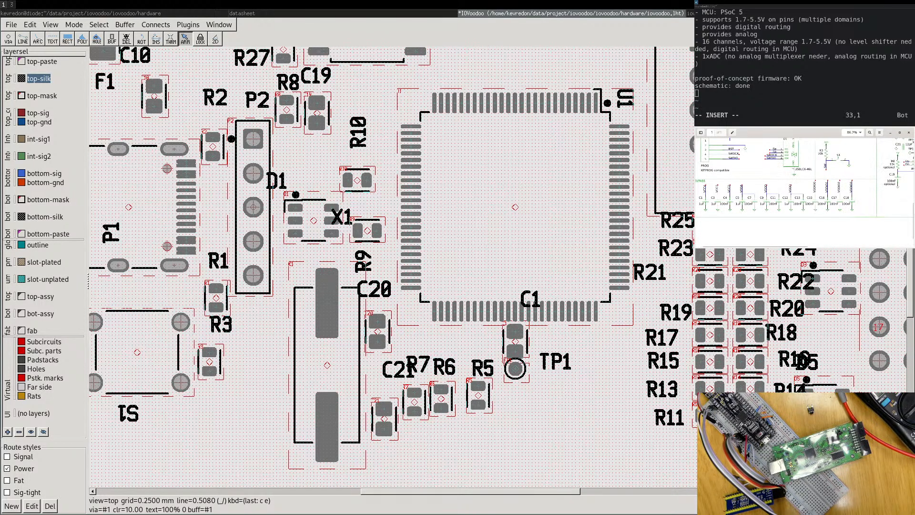
scroll(804, 188, up, 1)
scroll(804, 190, up, 2)
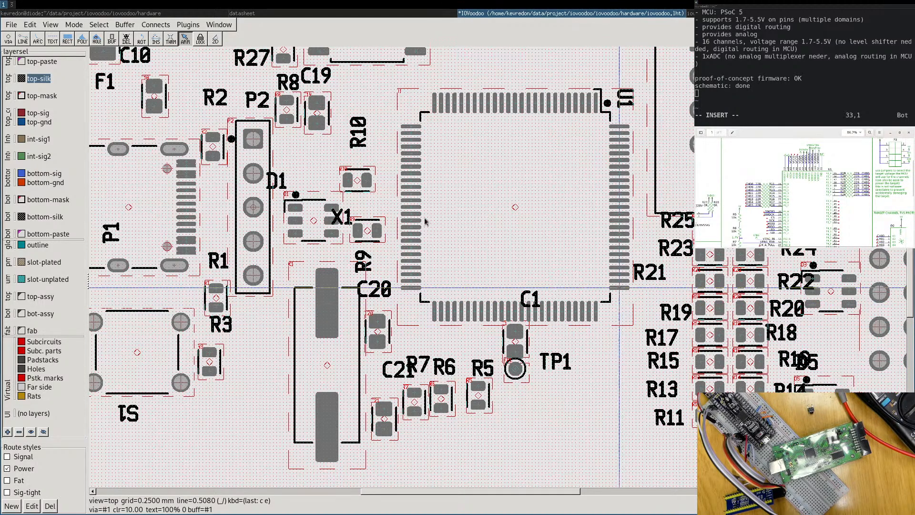
scroll(443, 149, down, 5)
scroll(442, 149, up, 2)
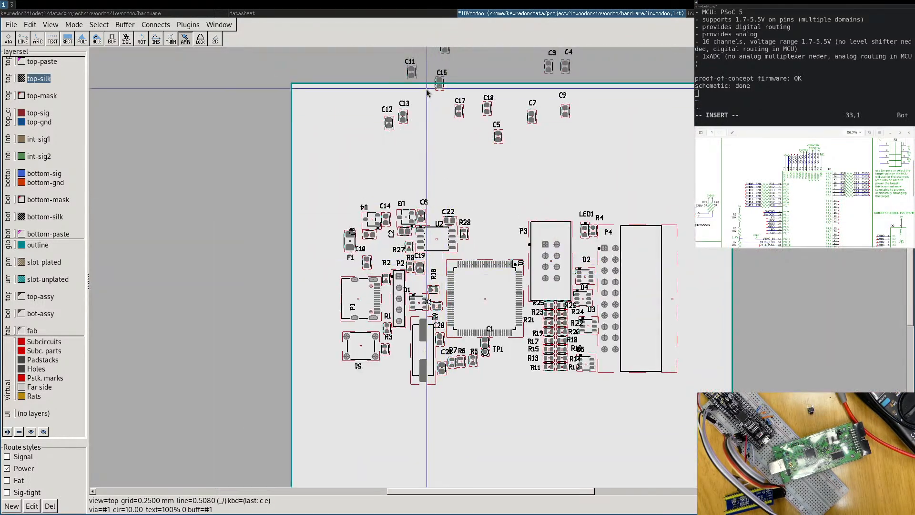
scroll(473, 138, up, 3)
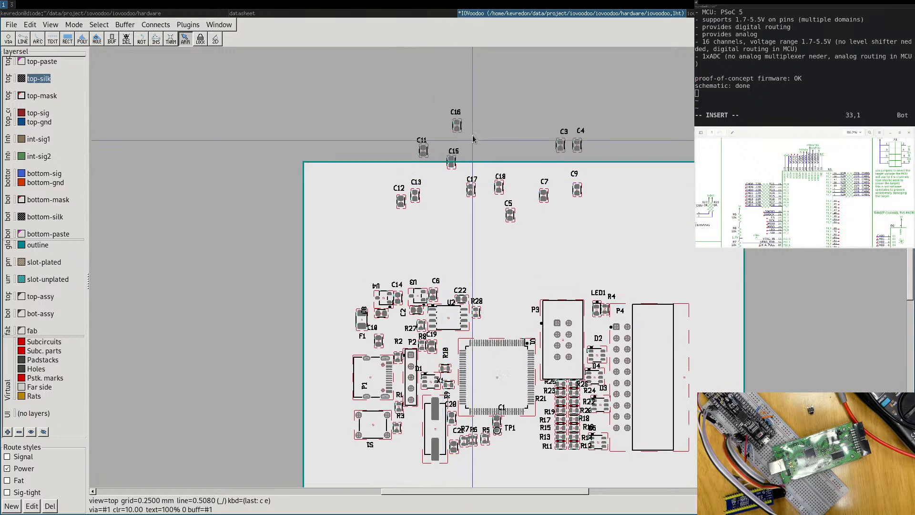
click(560, 147)
drag(561, 147, 506, 310)
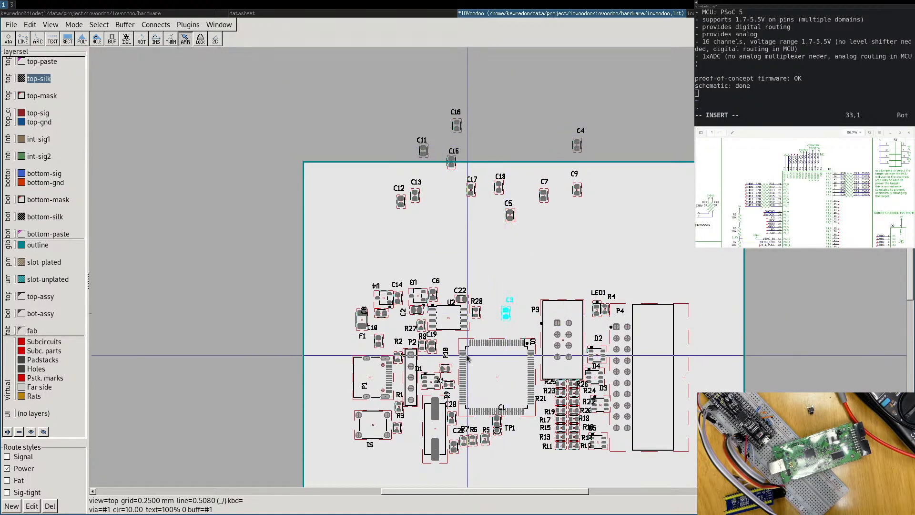
Shift resistors R10 and R9 upward beside U1's left-hand pins and place capacitor C3 directly below R9.
scroll(462, 380, up, 5)
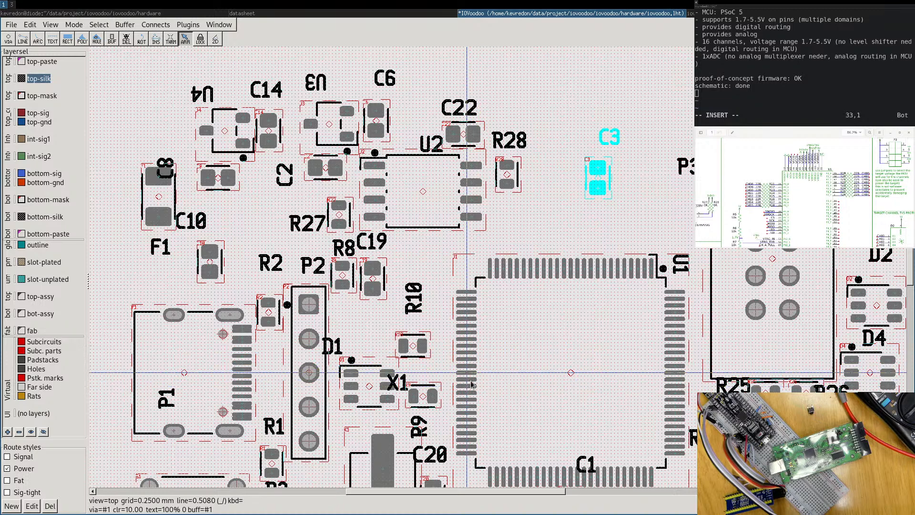
scroll(470, 400, up, 5)
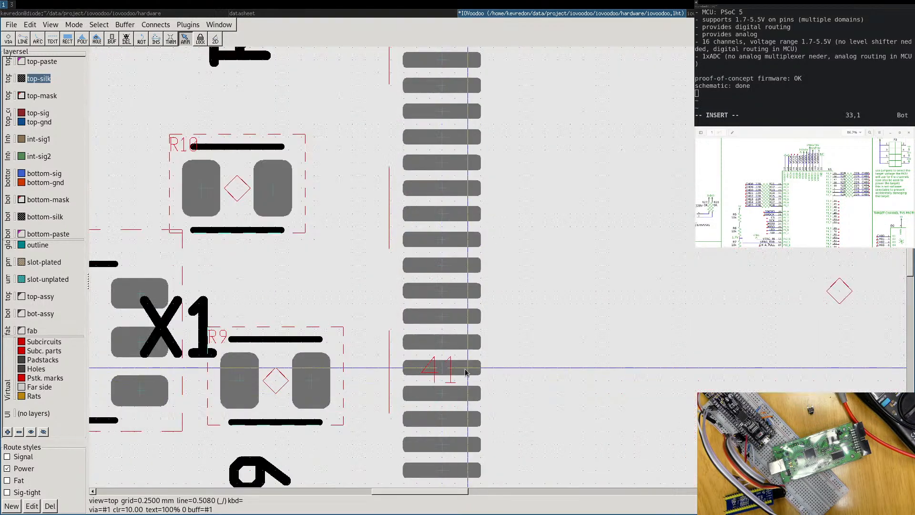
scroll(461, 314, down, 6)
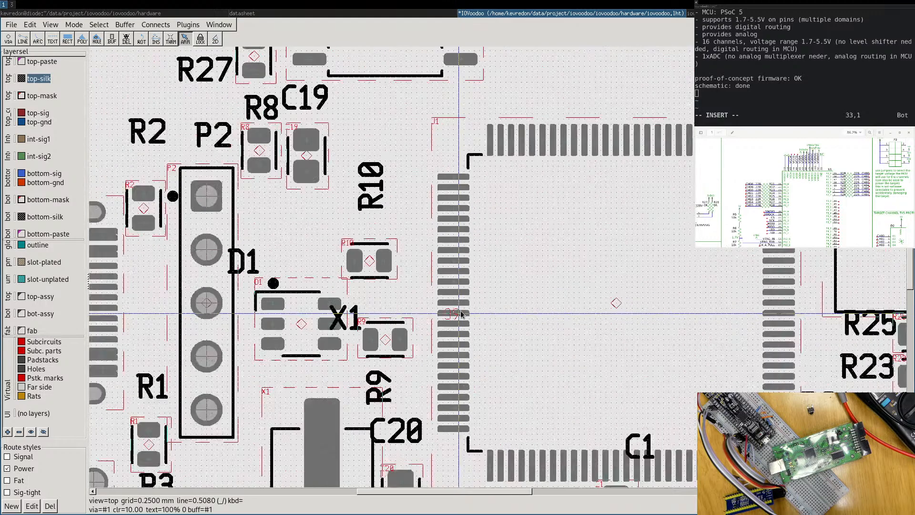
drag(413, 329, 413, 309)
scroll(456, 321, up, 5)
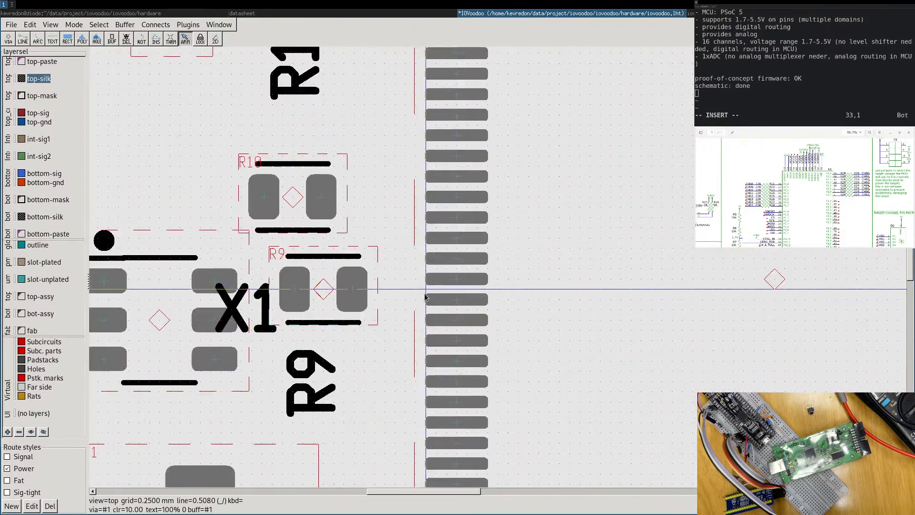
middle_drag(791, 215, 796, 157)
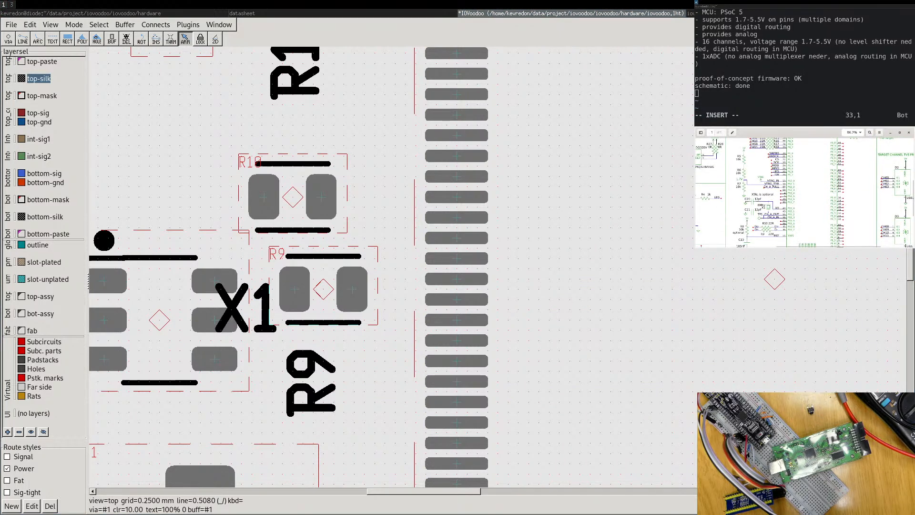
drag(294, 196, 323, 167)
drag(323, 290, 316, 251)
scroll(567, 186, down, 7)
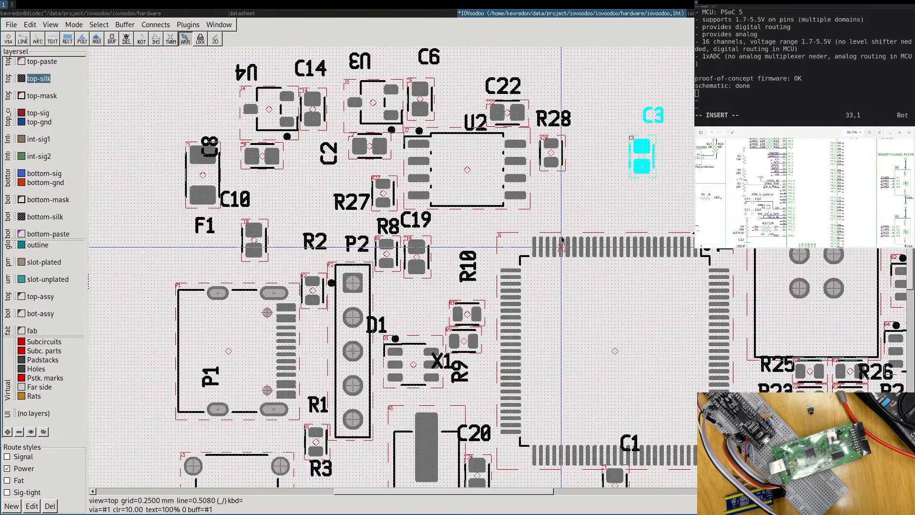
drag(641, 165, 477, 387)
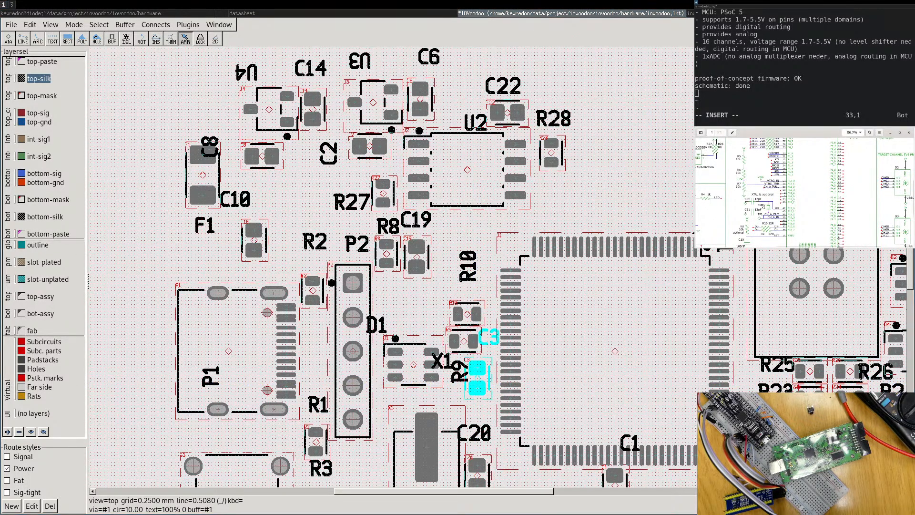
Check U1's upper supply pins in the schematic and move capacitor C5 from the board's upper area to between R28 and P3.
middle_drag(816, 148, 794, 246)
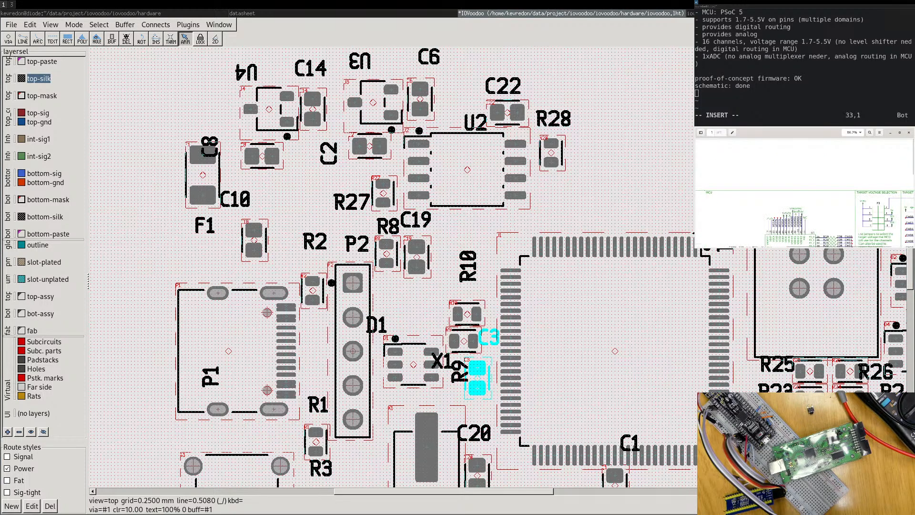
scroll(564, 297, down, 2)
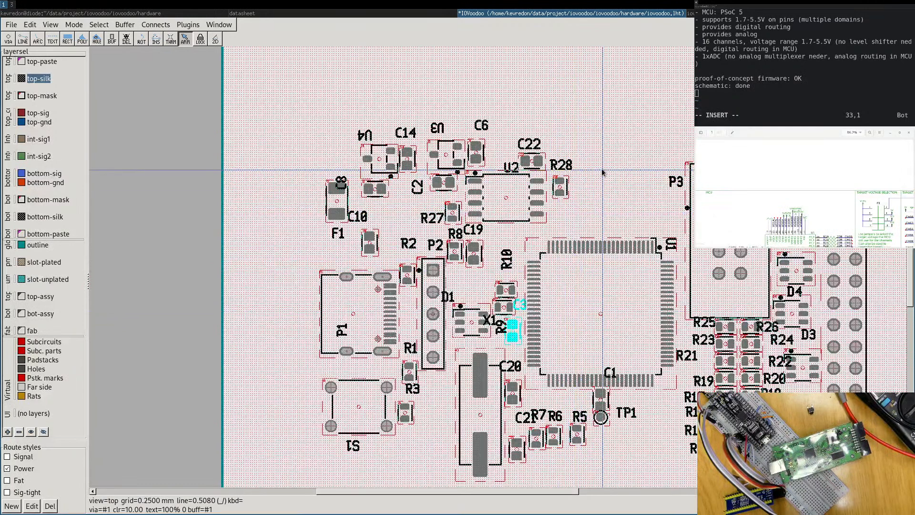
scroll(507, 186, down, 2)
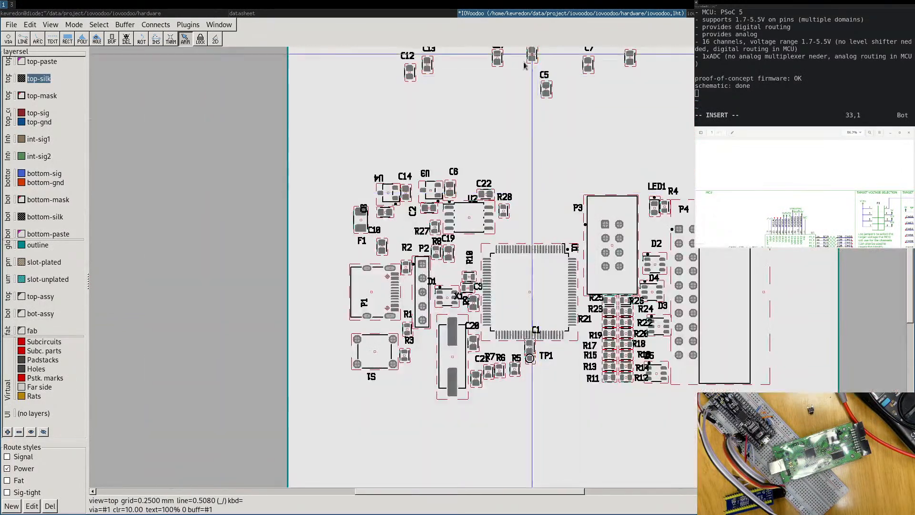
drag(542, 189, 536, 296)
middle_drag(540, 322, 520, 119)
scroll(523, 210, up, 4)
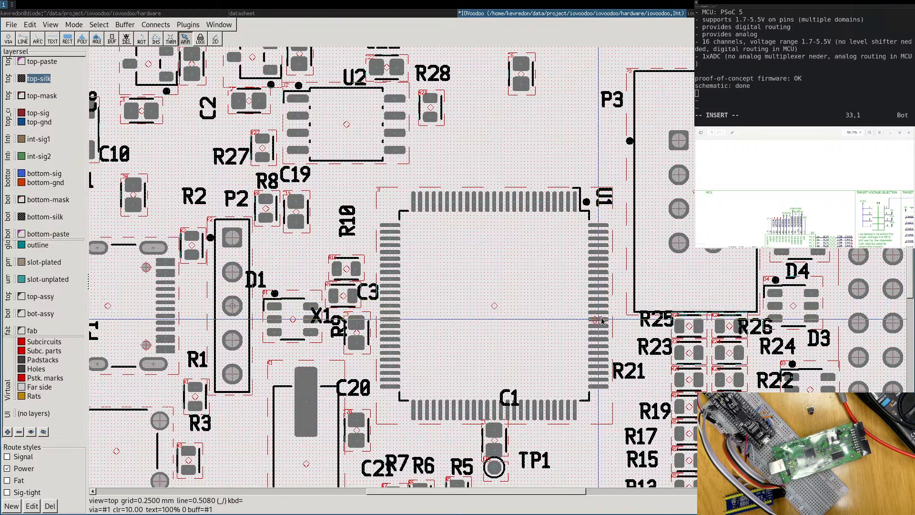
Try capacitor C5 beside the middle of U1's right-hand pins, next to header P3.
scroll(600, 301, up, 3)
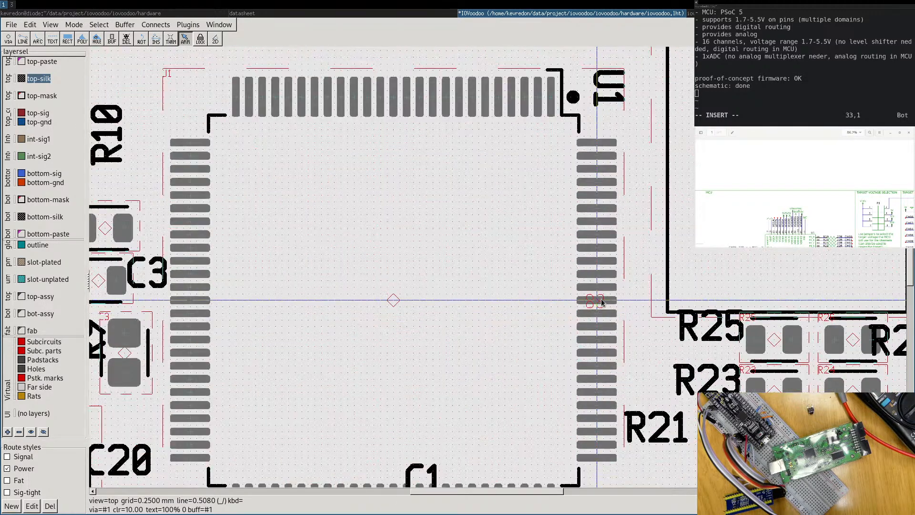
click(601, 328)
scroll(601, 330, down, 5)
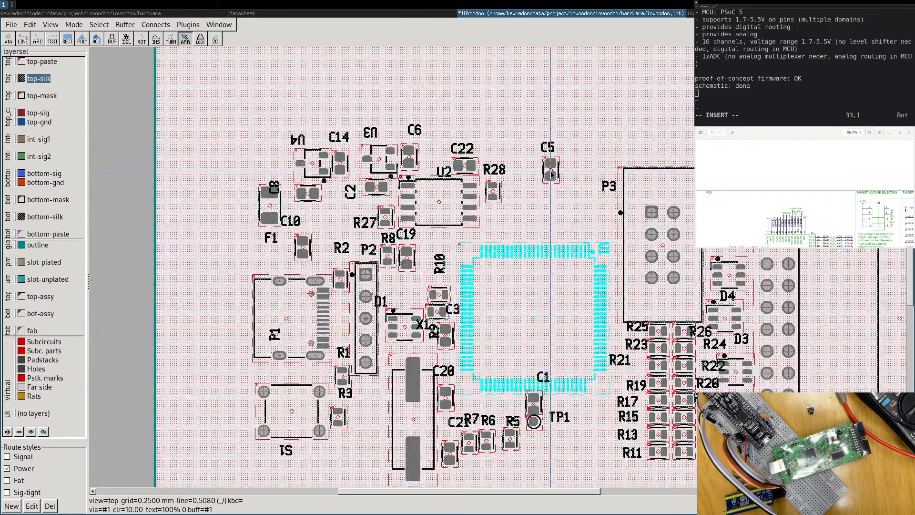
drag(551, 170, 615, 316)
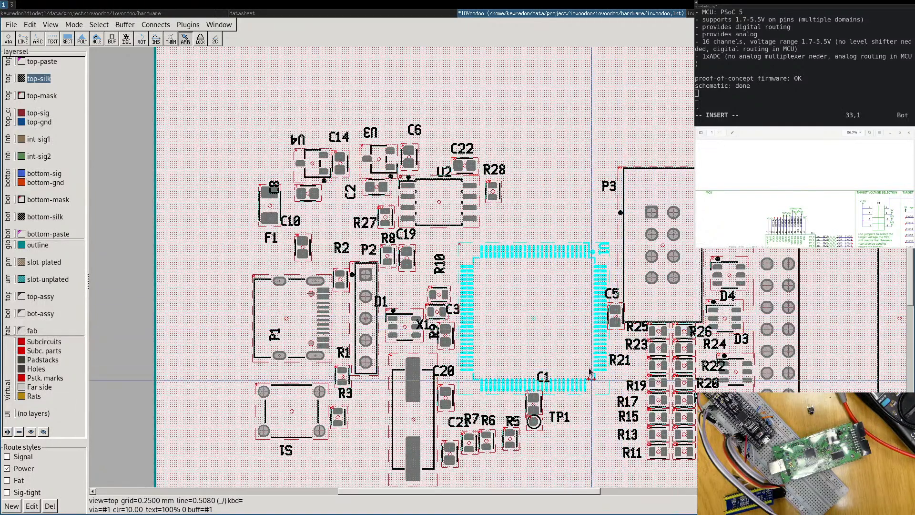
click(546, 139)
right_drag(557, 124, 545, 172)
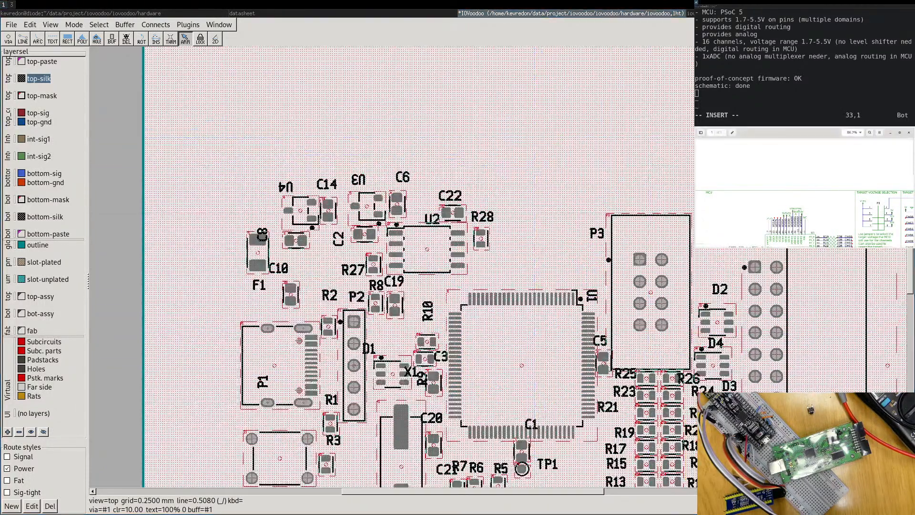
Recheck the decoupling capacitors in the schematic and move capacitor C5 away from U1's pins to the free area above P3.
scroll(806, 190, down, 5)
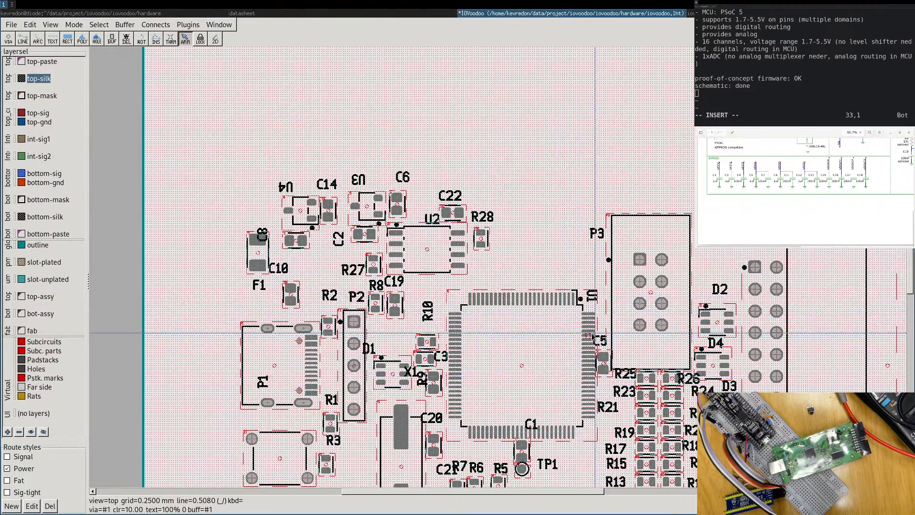
drag(604, 365, 603, 153)
right_drag(645, 119, 678, 237)
scroll(678, 236, down, 1)
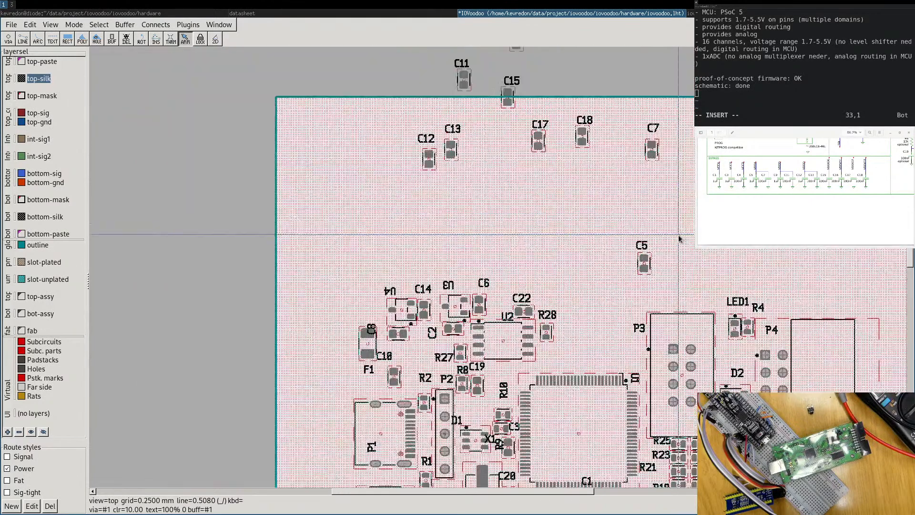
Move capacitor C4 from the board's upper area to the middle of U1's right-hand pins, next to header P3.
right_drag(496, 135, 484, 195)
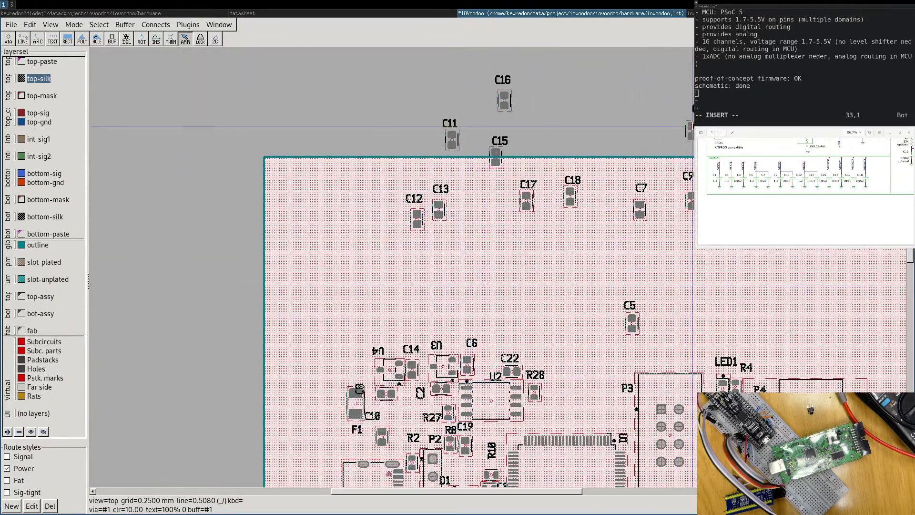
scroll(642, 309, down, 2)
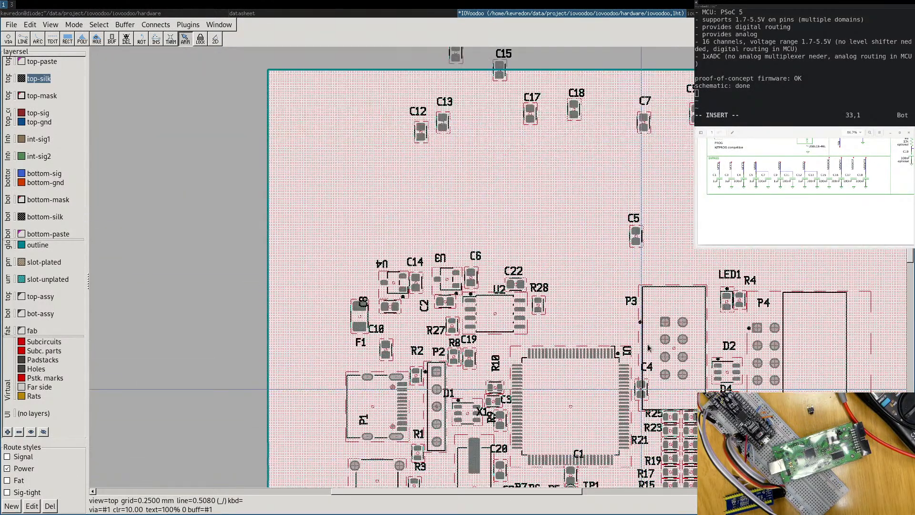
drag(641, 309, 637, 325)
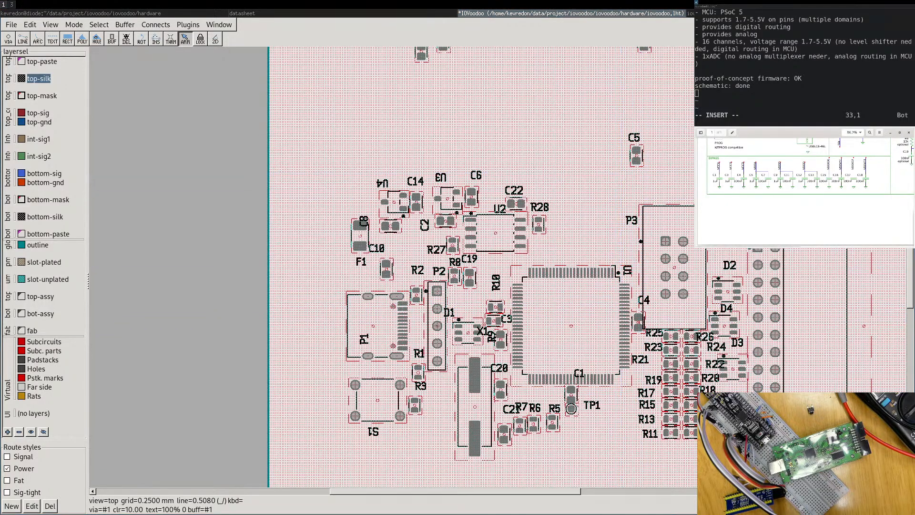
Check U1's supply pins in the schematic and move capacitor C5 from above P3 to below U1's lower pins, right of C1.
middle_drag(891, 148, 697, 305)
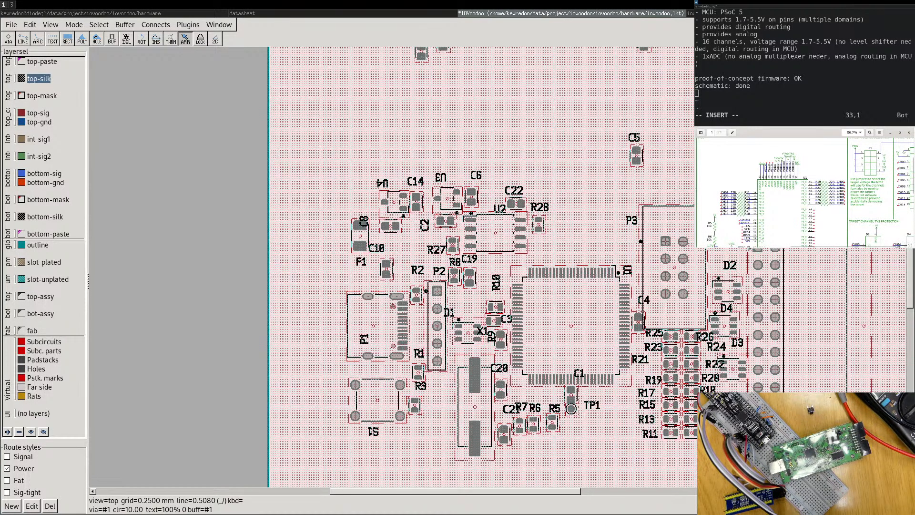
scroll(595, 362, up, 6)
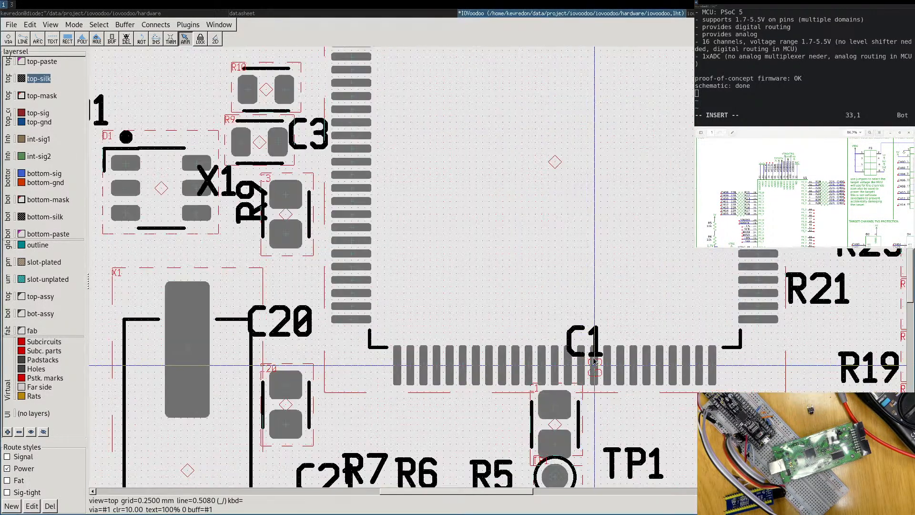
scroll(576, 369, down, 5)
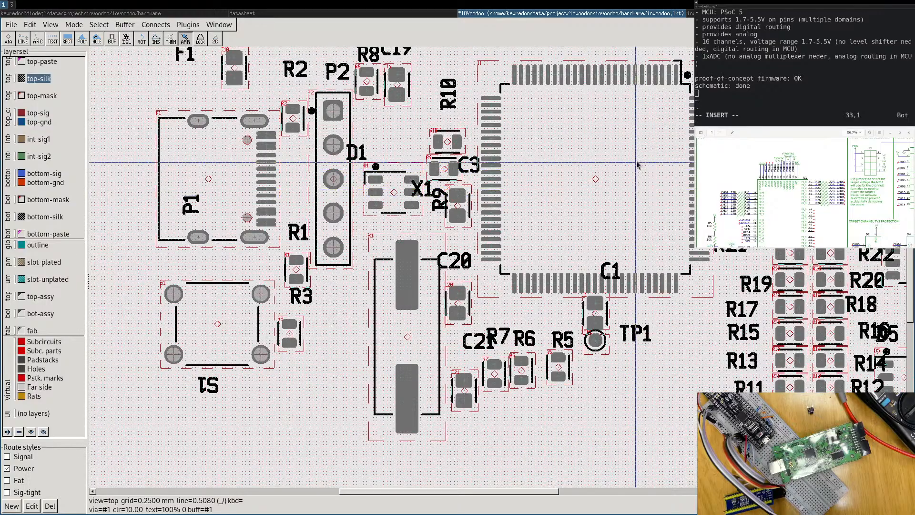
scroll(590, 279, down, 2)
right_drag(590, 280, 582, 314)
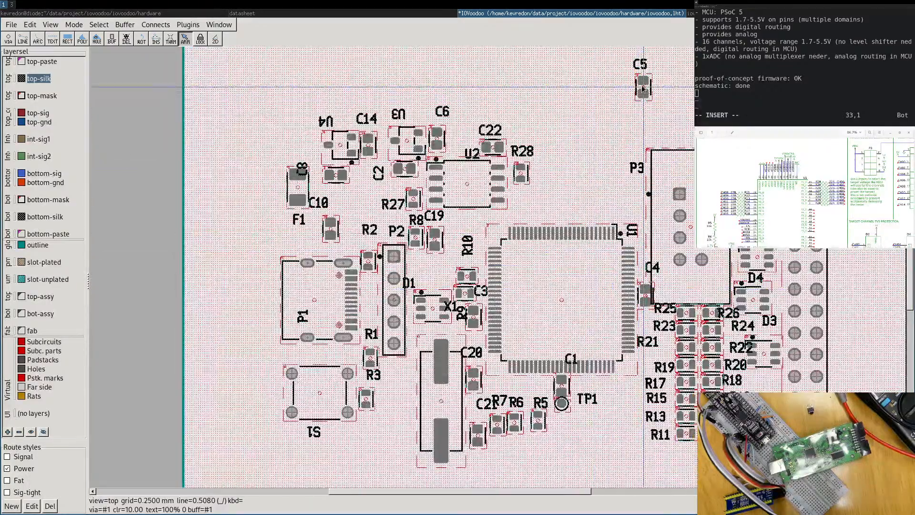
middle_drag(767, 227, 863, 72)
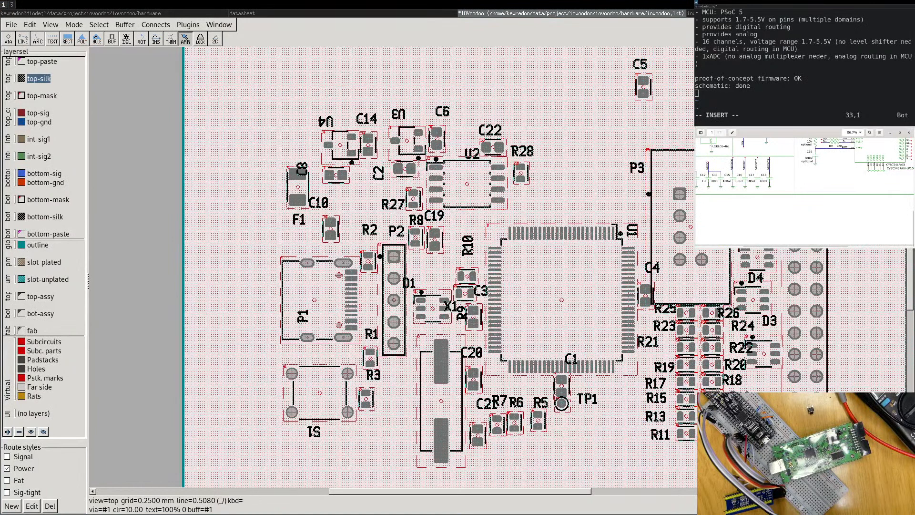
middle_drag(791, 191, 855, 190)
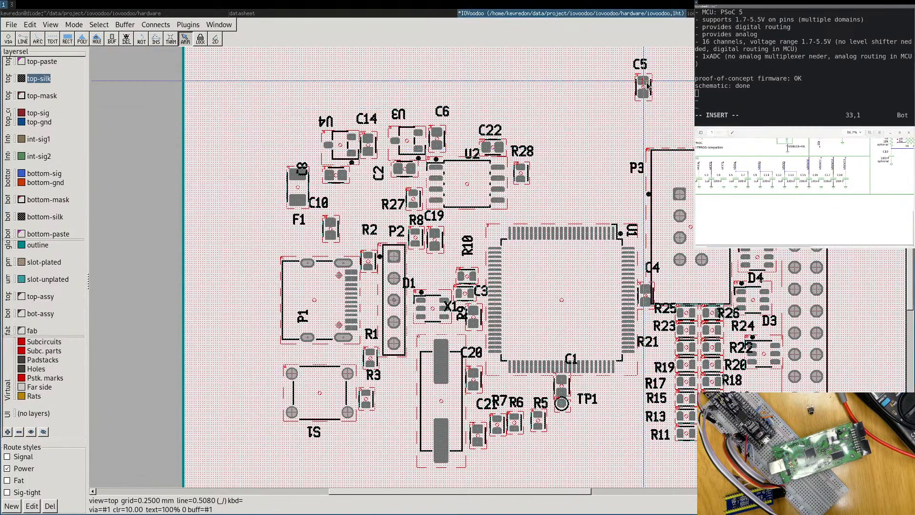
mouse_move(631, 193)
mouse_down()
mouse_move(608, 402)
mouse_move(602, 388)
mouse_up()
Move capacitor C7 from the board's upper area to directly right of C5 below U1.
middle_drag(514, 58, 570, 263)
scroll(577, 239, down, 3)
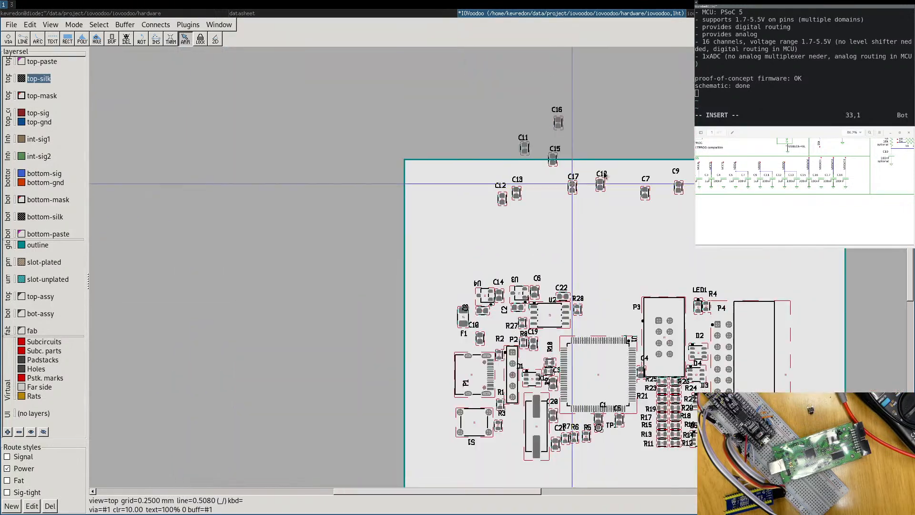
drag(645, 194, 629, 422)
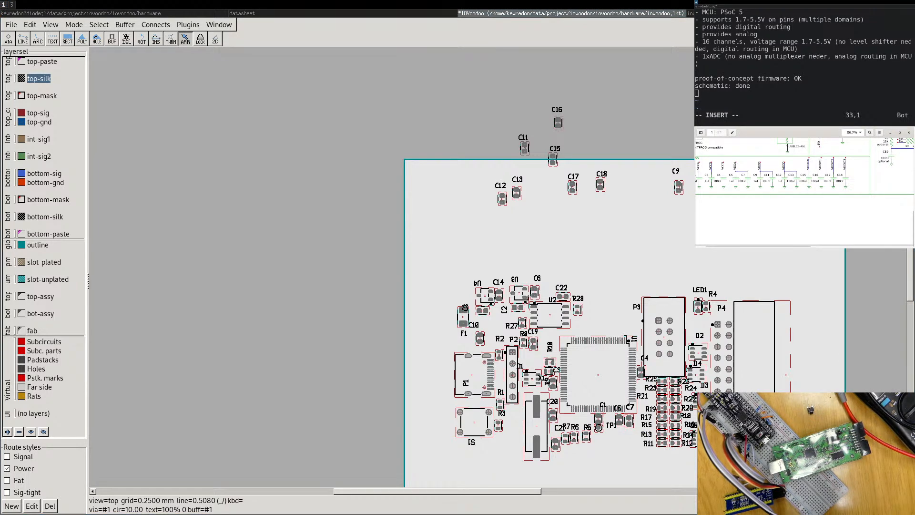
Check U1's supply pins in the schematic and place capacitor C9 beside U1's left-hand pins, directly below C3.
scroll(805, 193, up, 10)
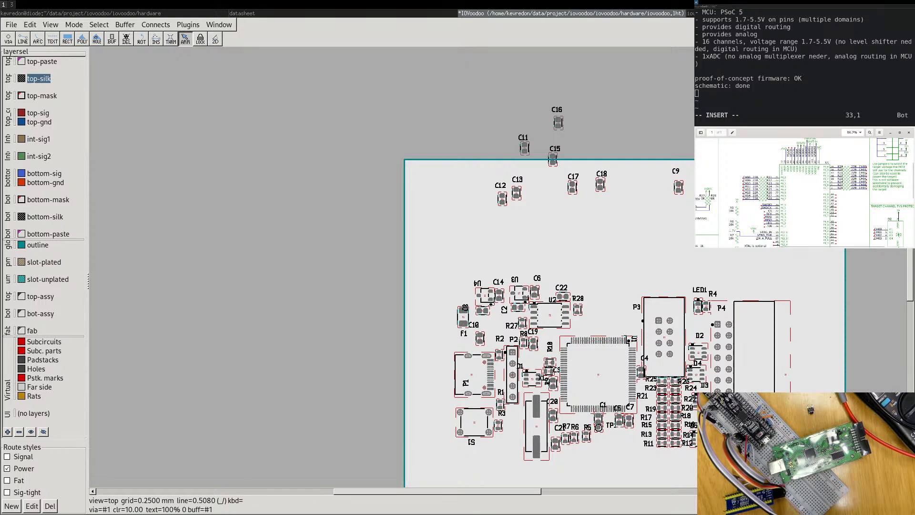
scroll(804, 193, up, 2)
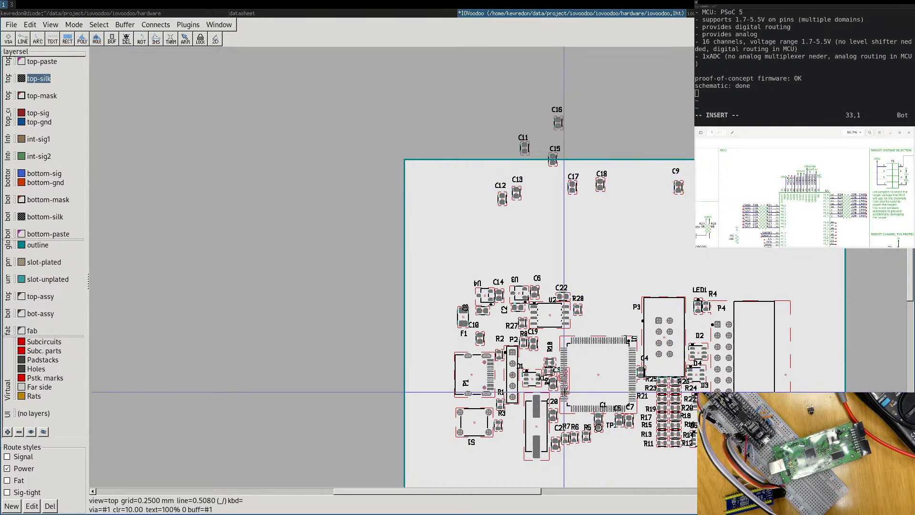
drag(555, 394, 553, 394)
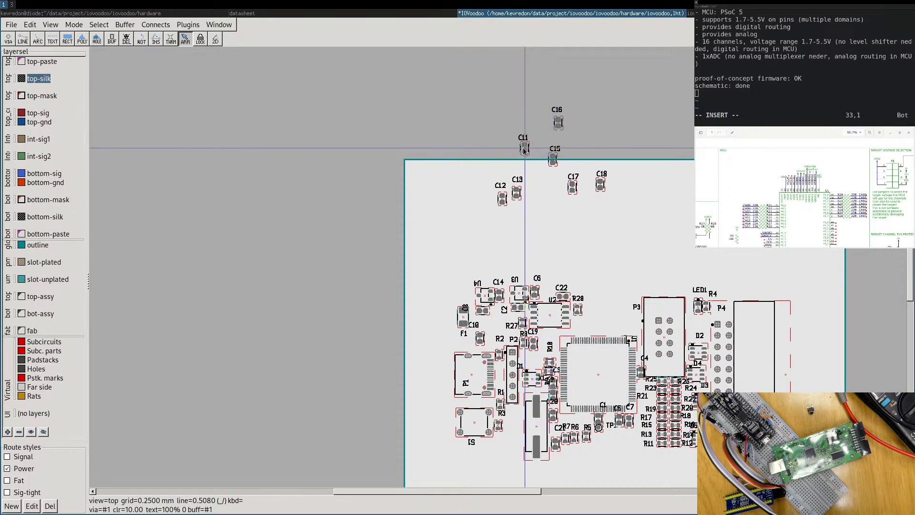
Try capacitor C11 beside U1's right-hand pins, directly above C4.
drag(524, 150, 617, 320)
scroll(617, 320, up, 5)
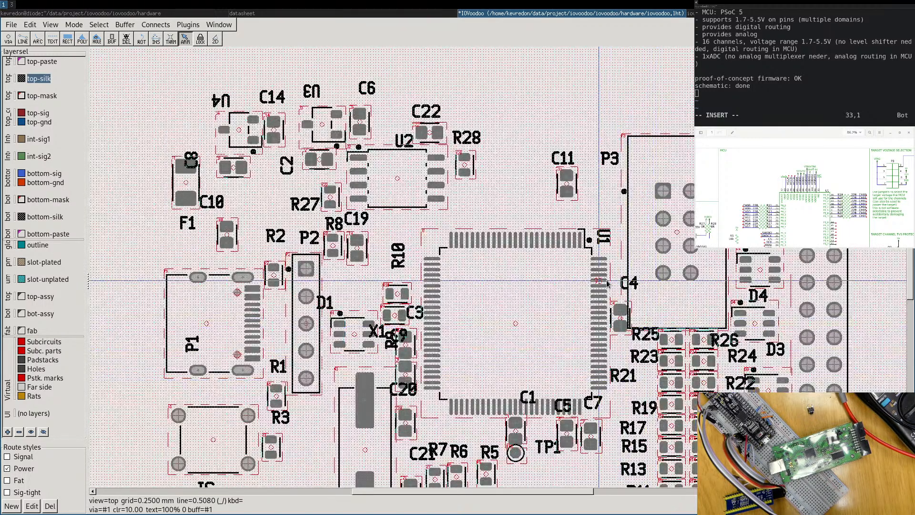
scroll(605, 282, up, 2)
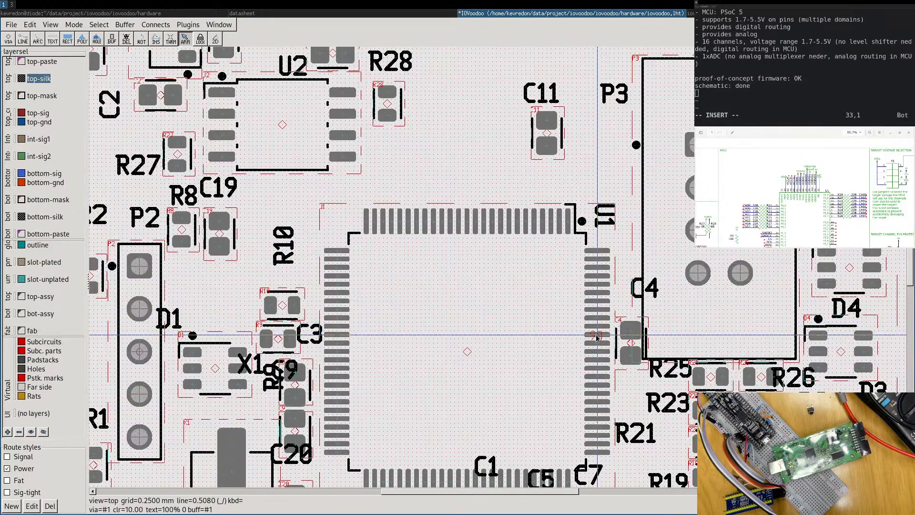
drag(546, 133, 631, 288)
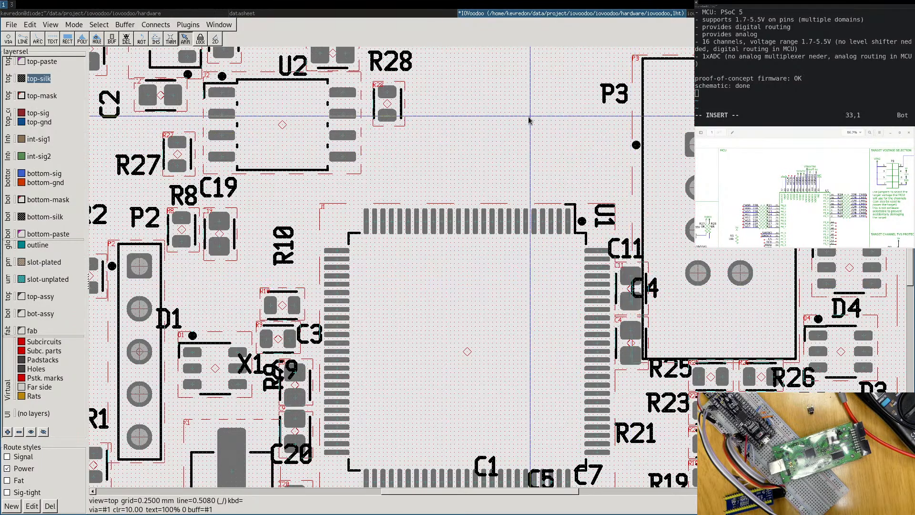
Shift C4's reference label to the right of C4 and move capacitor C11 from U1's right-hand pins to just left of C9.
scroll(529, 119, down, 4)
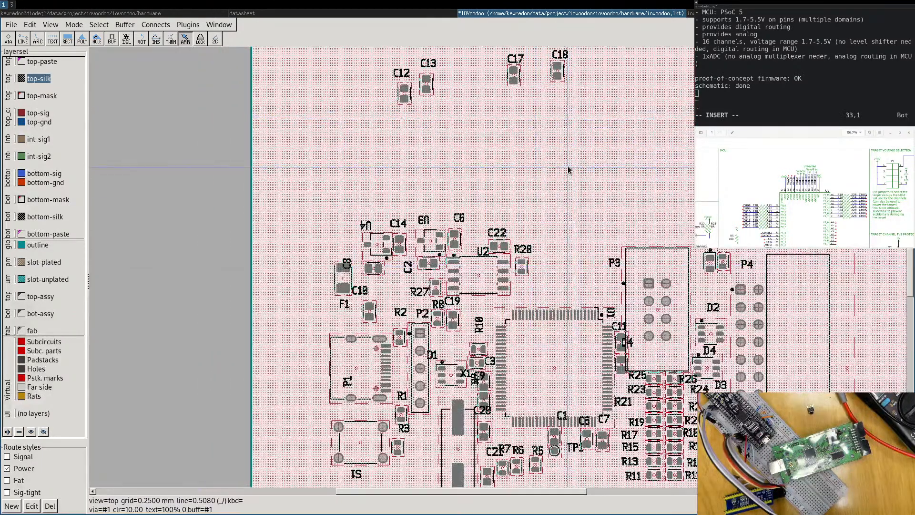
scroll(805, 190, down, 5)
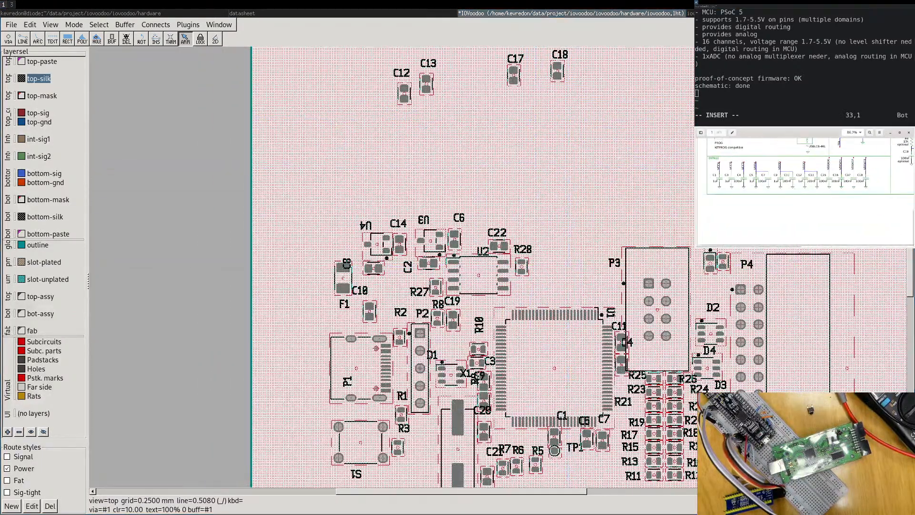
scroll(805, 190, up, 1)
scroll(805, 191, right, 1)
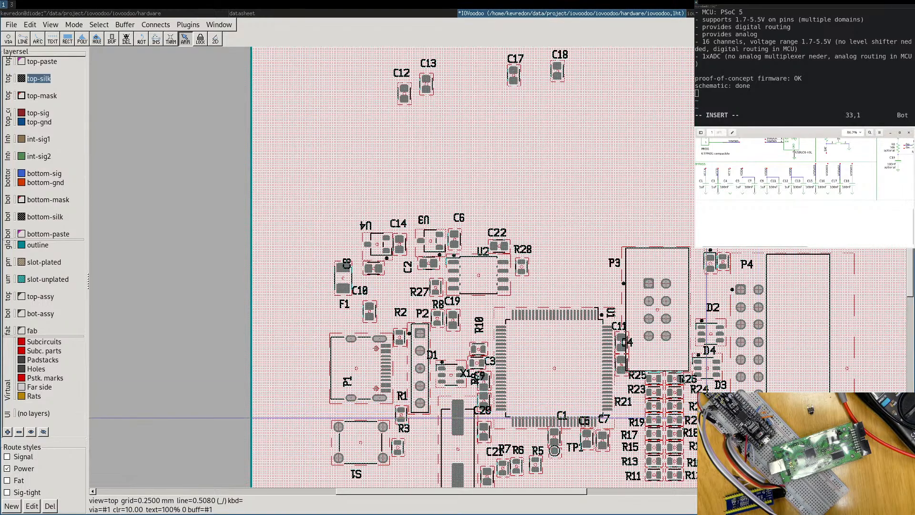
right_drag(526, 310, 616, 209)
scroll(709, 278, up, 5)
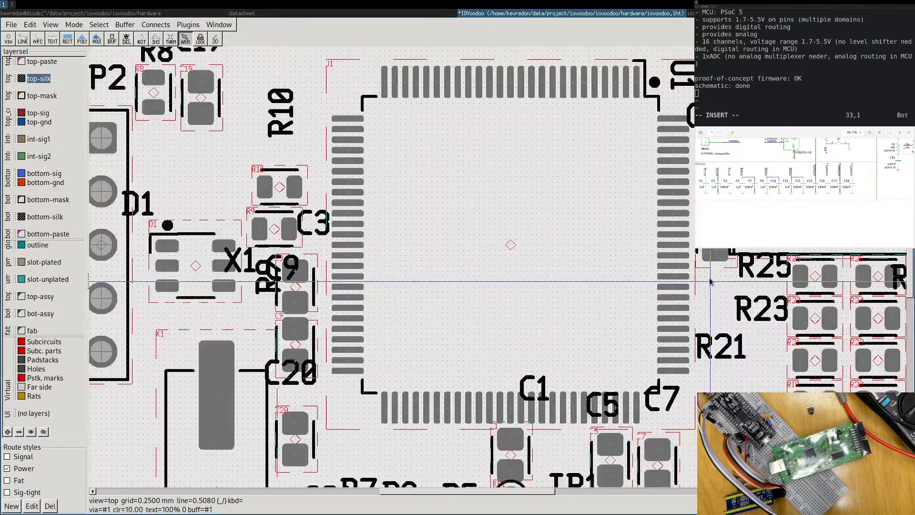
scroll(253, 308, down, 2)
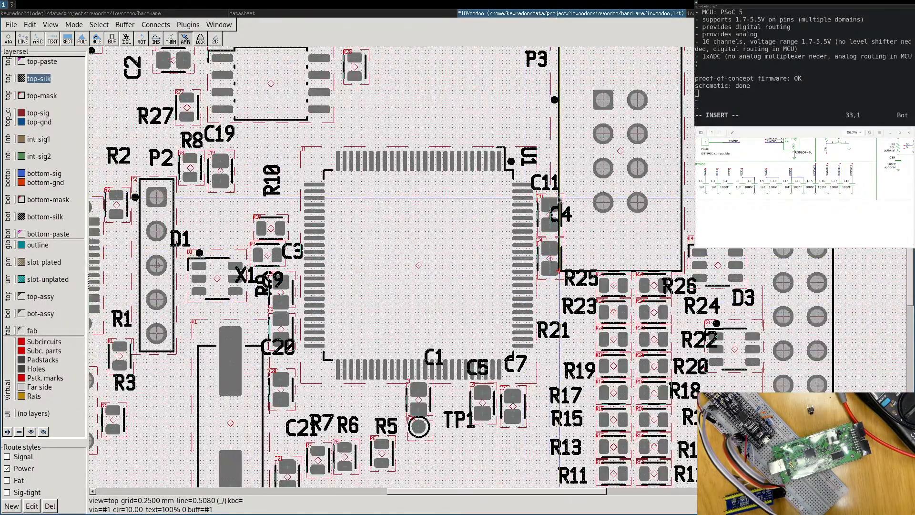
drag(548, 216, 565, 245)
drag(550, 214, 254, 306)
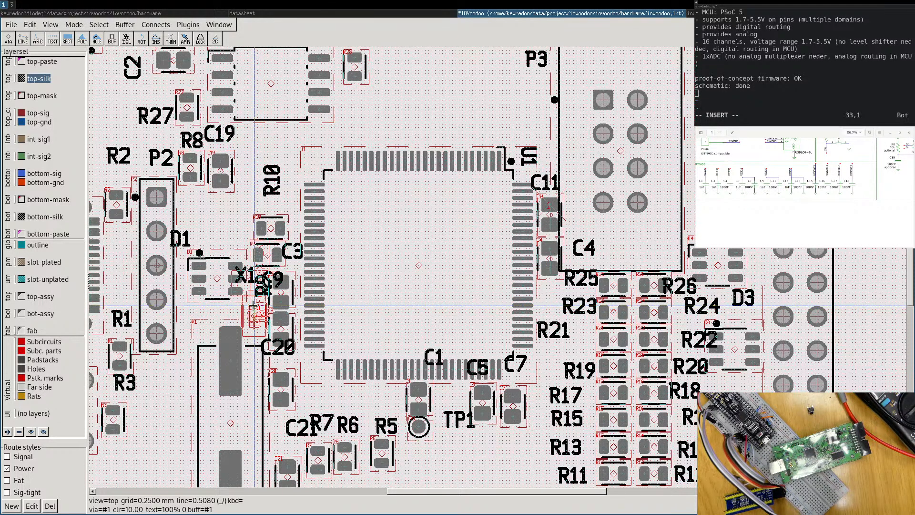
drag(254, 305, 251, 305)
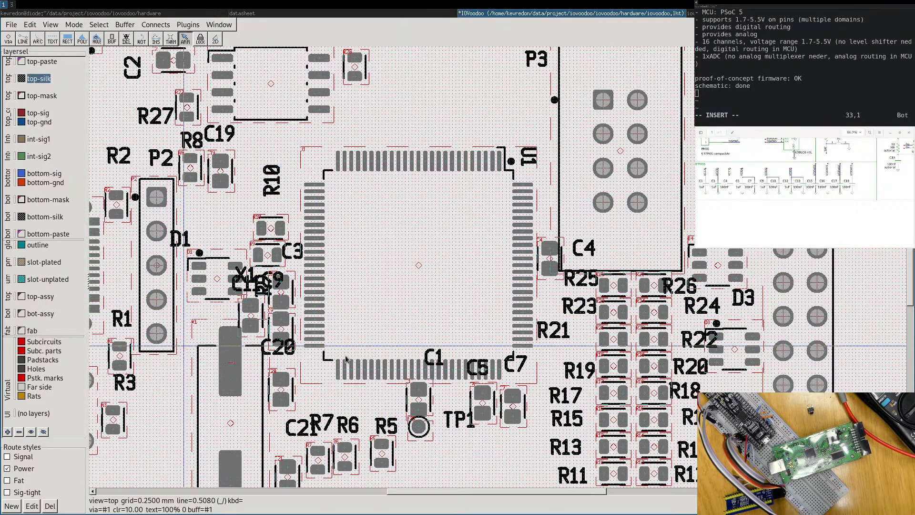
Move capacitor C12 from the board's upper area to U1's right-hand pins, directly above C4.
scroll(389, 202, down, 4)
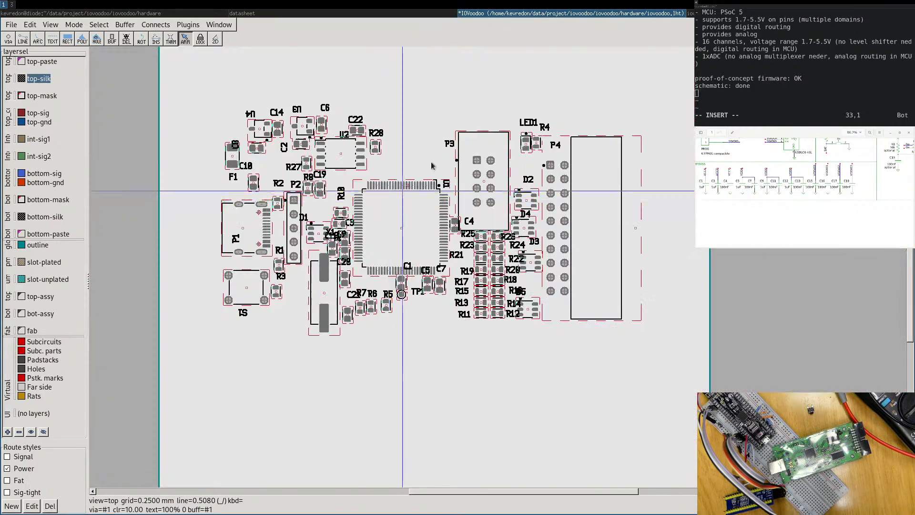
middle_drag(434, 161, 380, 383)
middle_drag(313, 290, 421, 262)
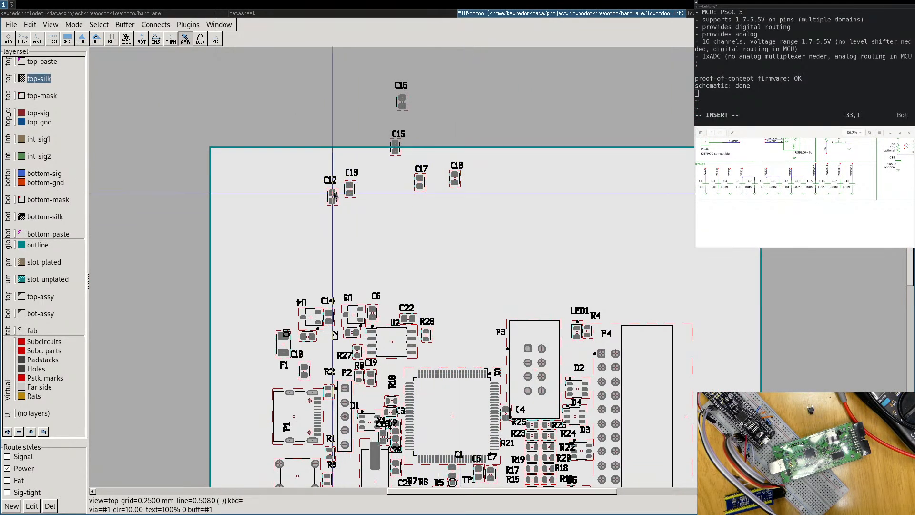
drag(332, 197, 505, 392)
middle_drag(512, 338, 464, 239)
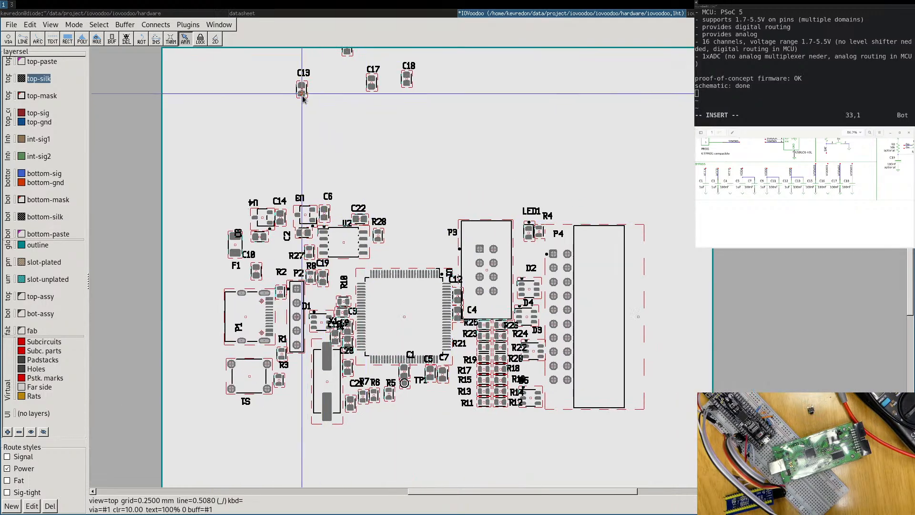
Move capacitor C13 from the board's upper area to directly right of C12, over the edge of P3's outline.
drag(301, 90, 437, 216)
scroll(471, 265, up, 6)
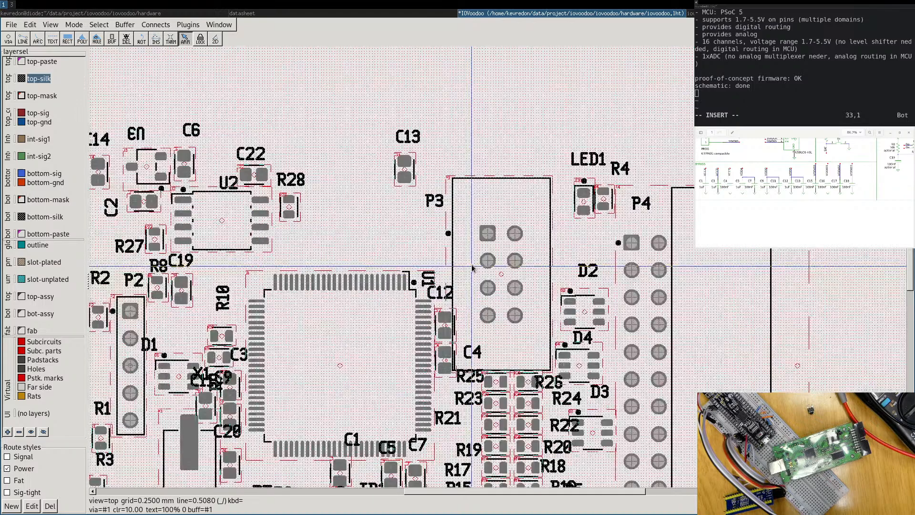
drag(340, 82, 455, 381)
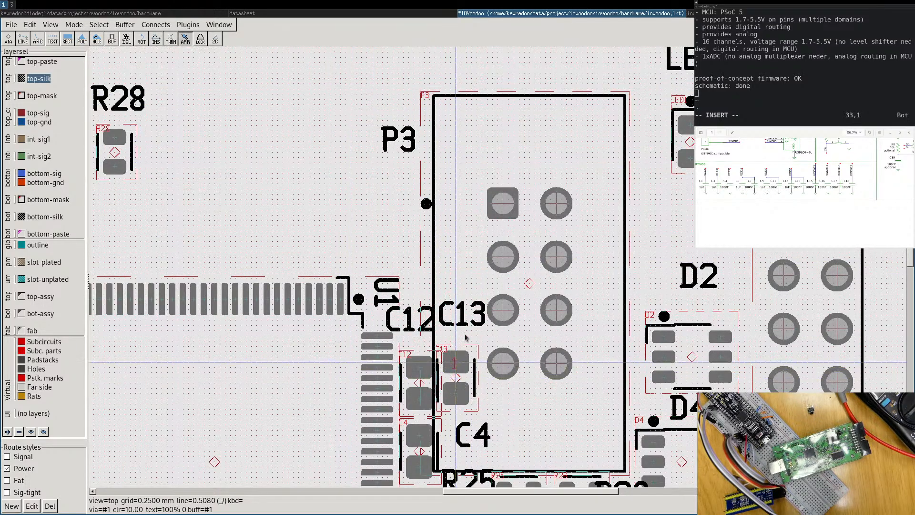
Try capacitor C15 just below R28, above U1's upper-left corner, after checking its connection in the schematic.
scroll(434, 237, down, 4)
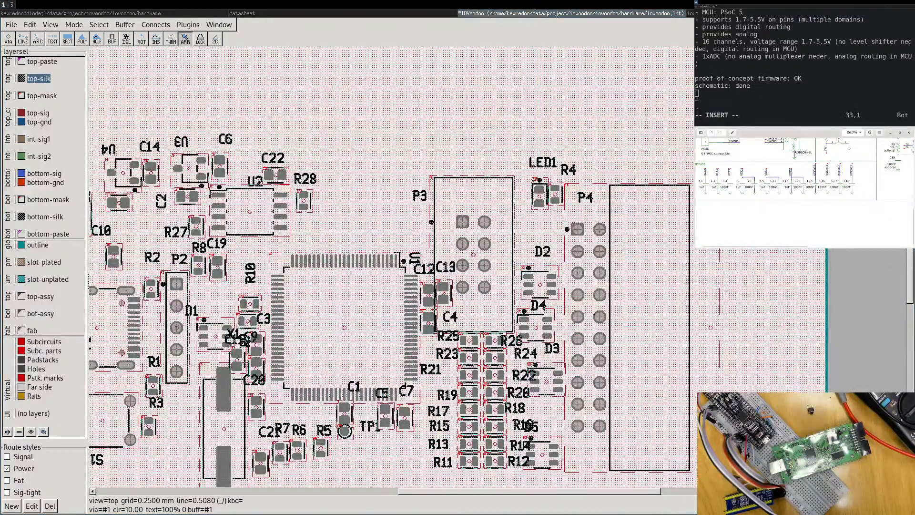
scroll(804, 191, up, 5)
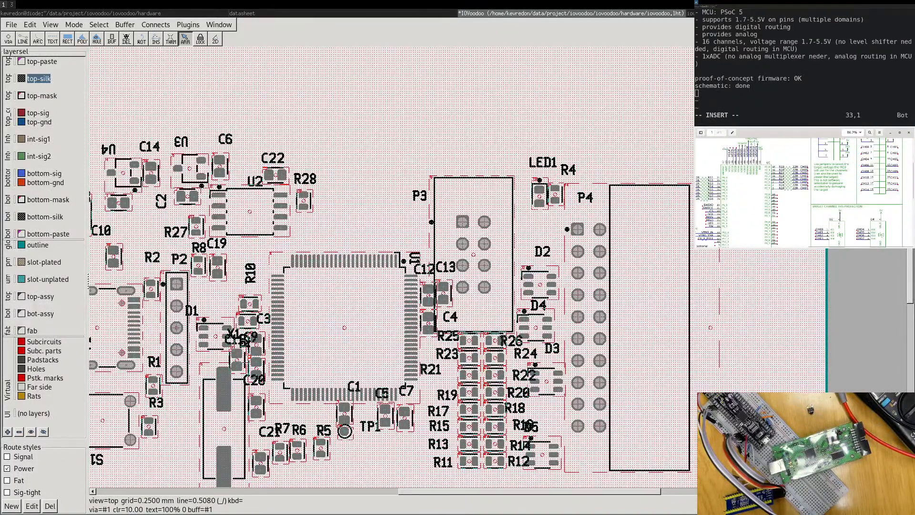
scroll(801, 190, up, 2)
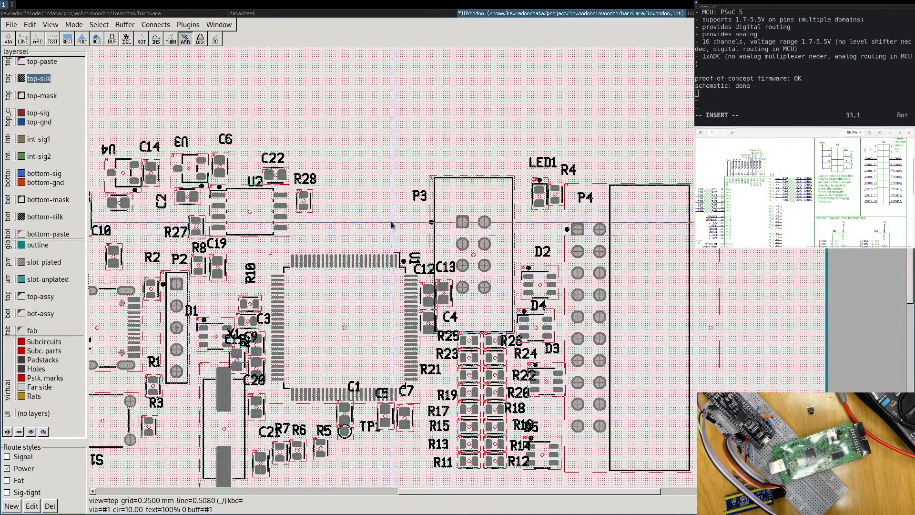
middle_drag(311, 260, 520, 316)
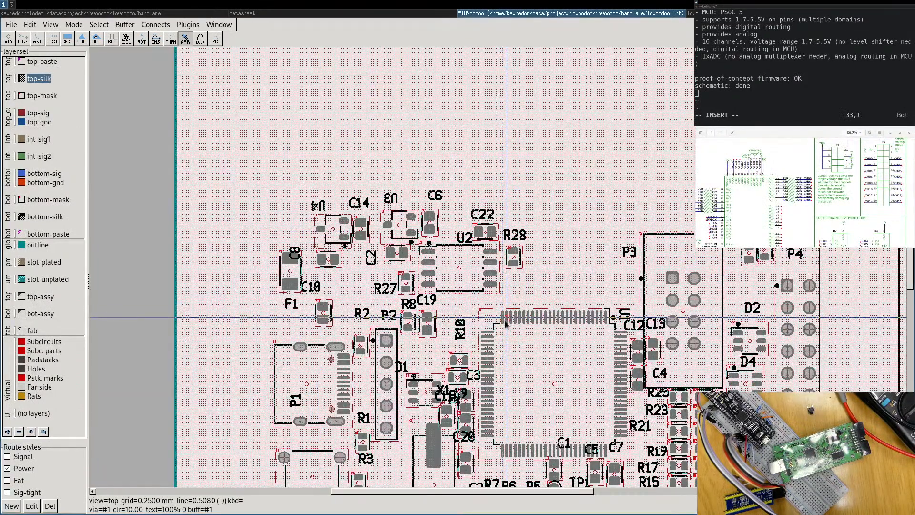
scroll(501, 323, up, 1)
scroll(501, 322, down, 1)
scroll(502, 322, up, 1)
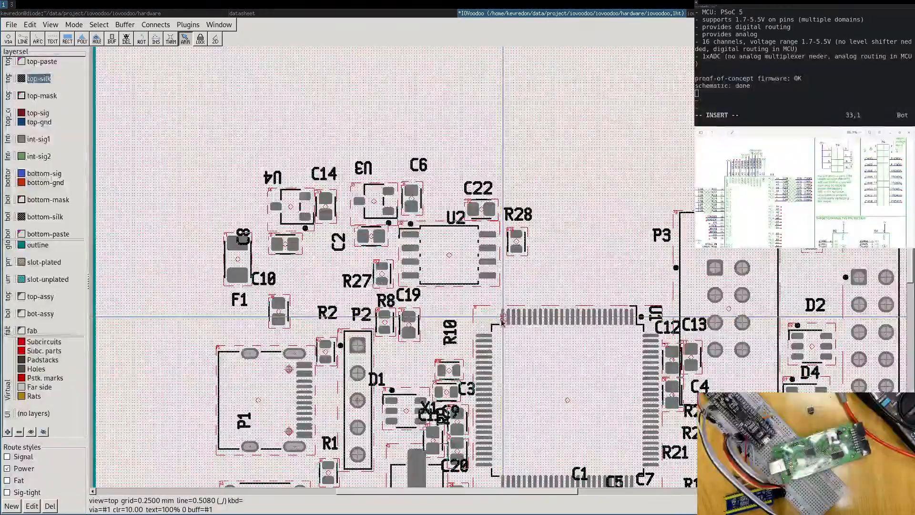
scroll(521, 247, down, 3)
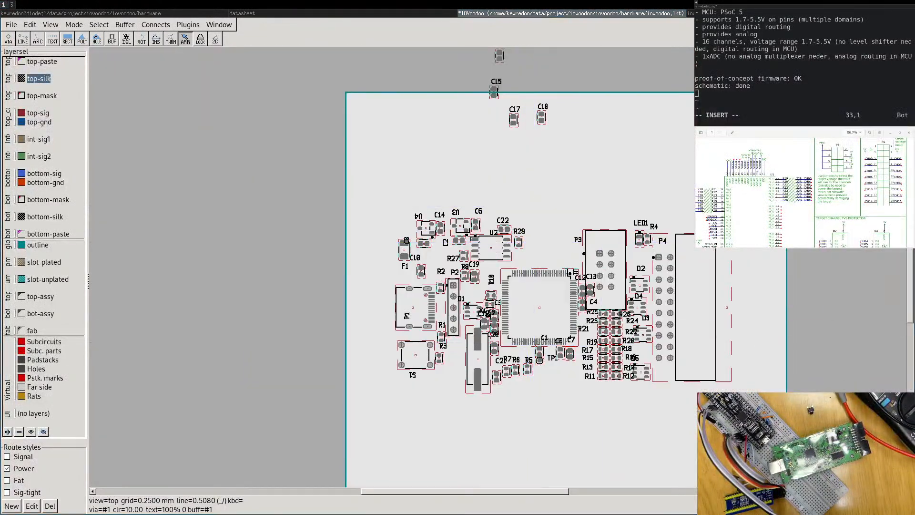
scroll(804, 192, down, 5)
scroll(804, 192, left, 5)
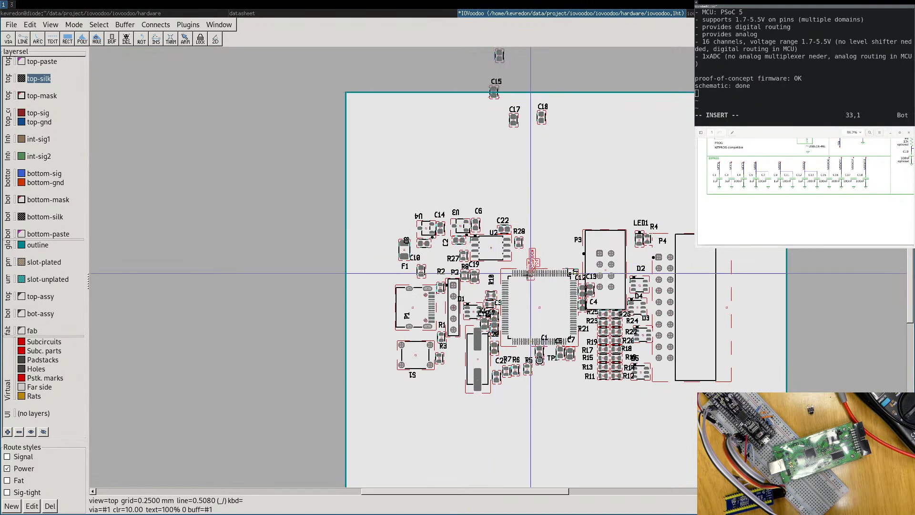
drag(527, 275, 516, 261)
Check C15's connection in the schematic and move it from below R28 to beside U1's lower-right corner, left of R21's resistor column.
scroll(804, 193, up, 4)
scroll(805, 192, right, 5)
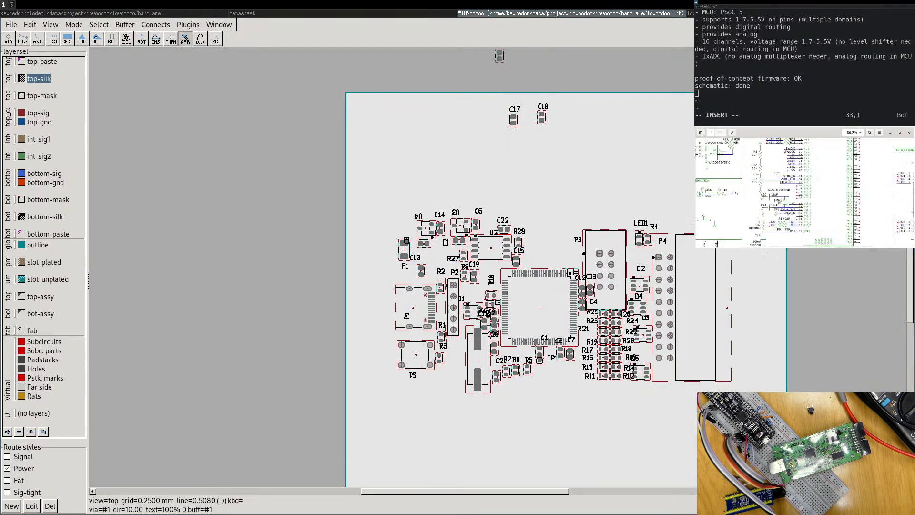
scroll(804, 192, down, 4)
scroll(804, 192, left, 5)
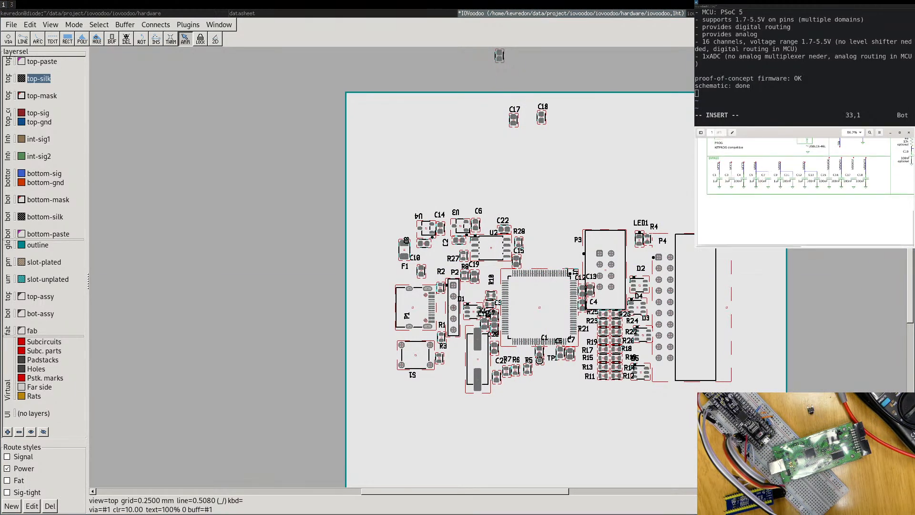
scroll(804, 192, up, 4)
scroll(804, 192, right, 5)
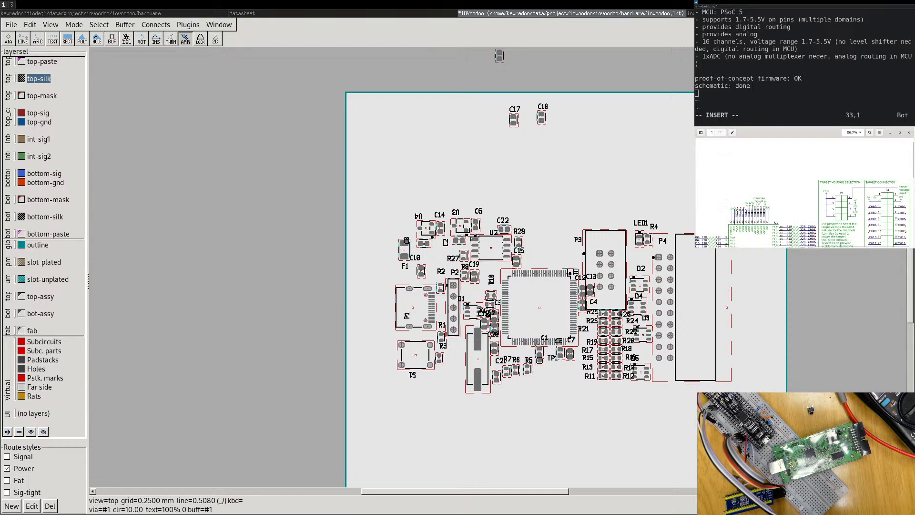
scroll(534, 286, up, 5)
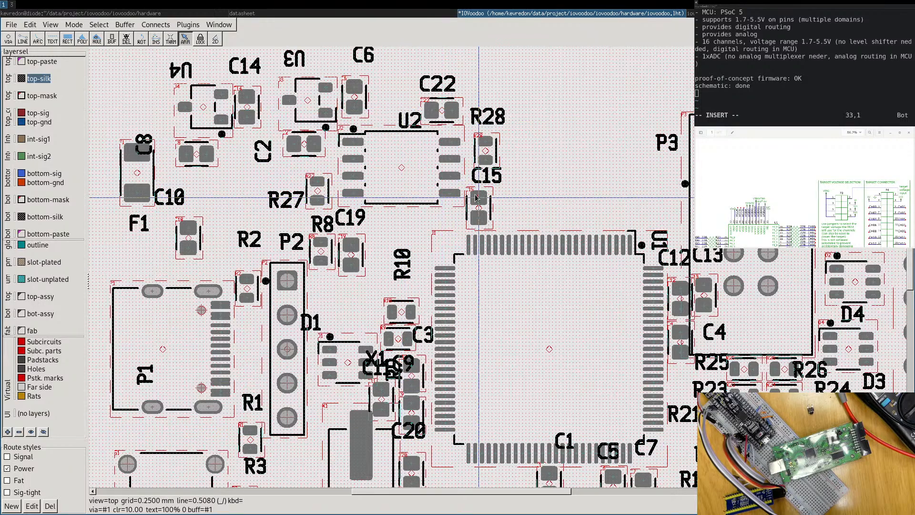
drag(477, 214, 680, 447)
Move capacitor C16 from above the board outline to beside U1's upper-left corner, above R10 and right of C19.
middle_drag(632, 141, 698, 300)
middle_drag(627, 100, 651, 265)
scroll(652, 266, down, 2)
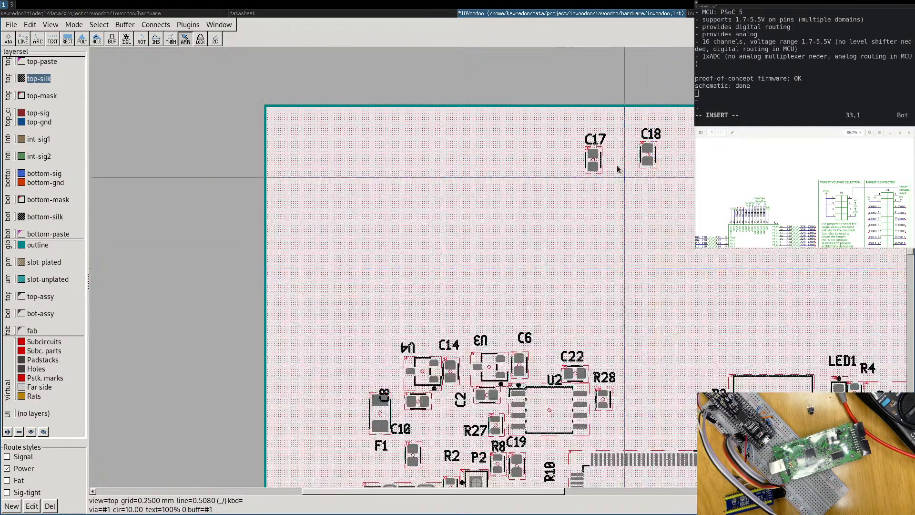
middle_drag(592, 147, 600, 229)
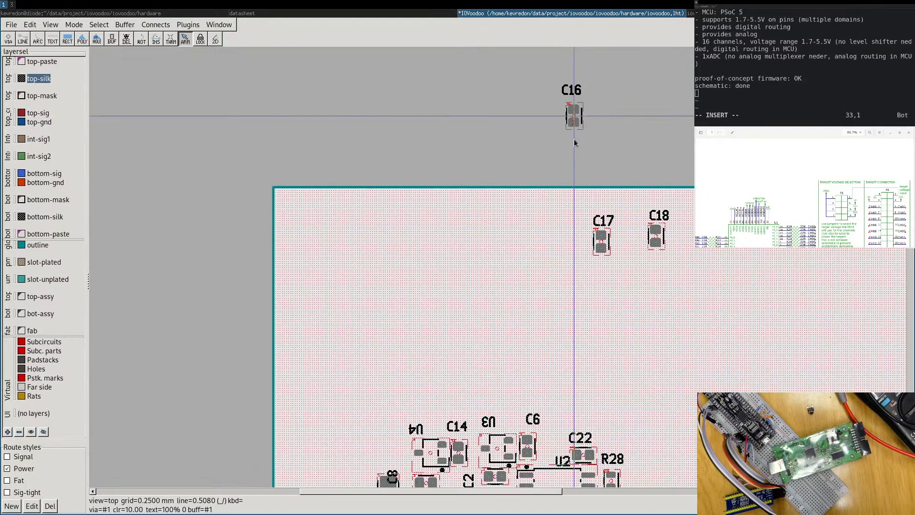
drag(573, 142, 573, 372)
middle_drag(653, 384, 625, 203)
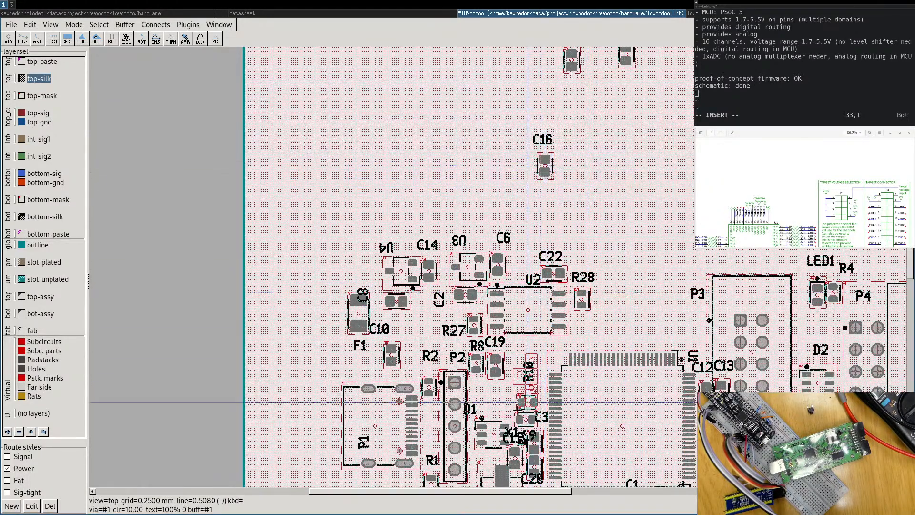
drag(528, 403, 538, 365)
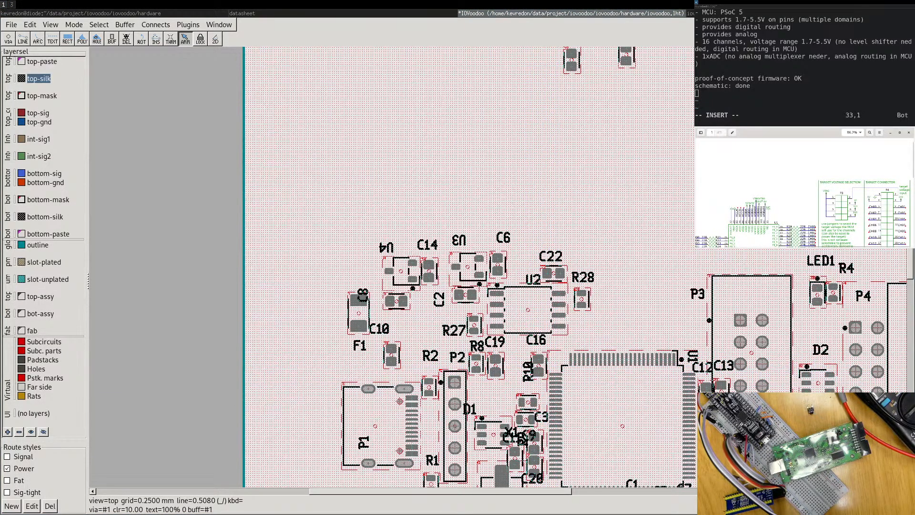
Move capacitor C17 from the board's upper area to beside U1's upper-right corner, directly above C12.
scroll(804, 191, down, 5)
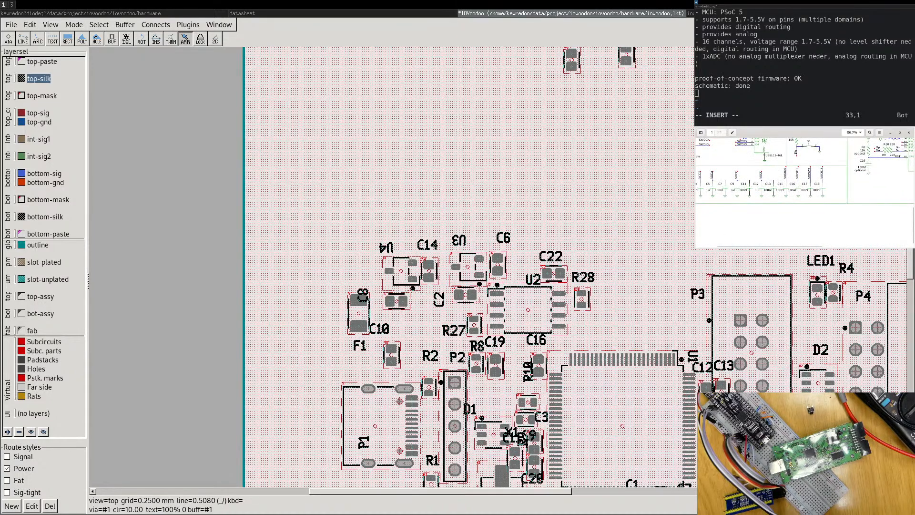
middle_drag(618, 97, 479, 182)
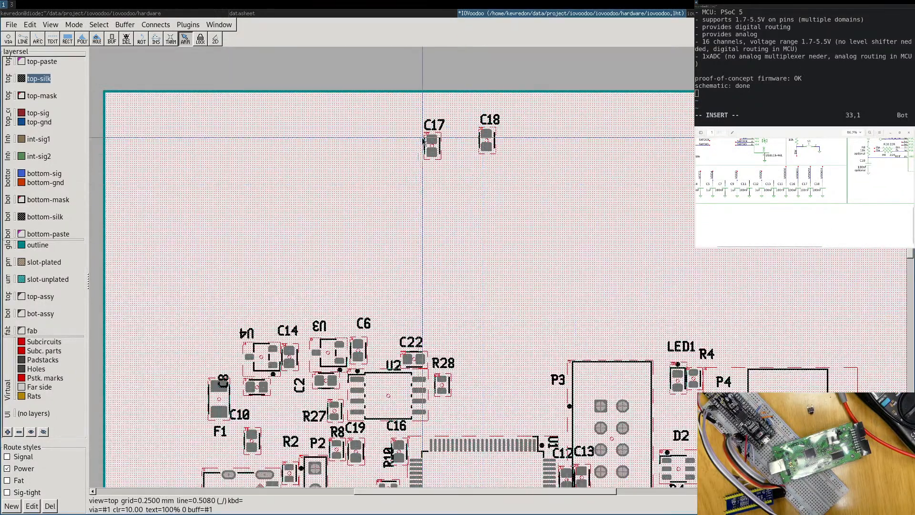
drag(432, 149, 564, 438)
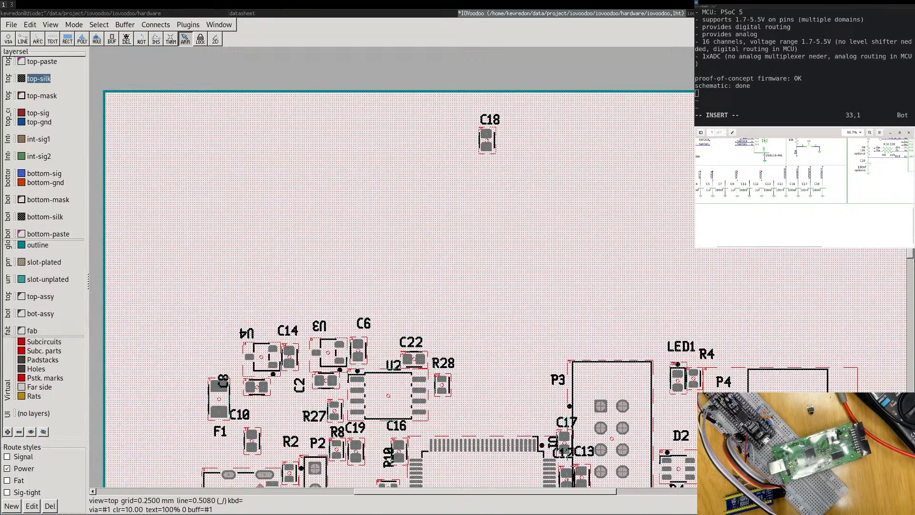
Move capacitor C18 from the board's upper area to directly right of C7 and shift R21's reference label right, clear of C15's label.
scroll(804, 191, up, 6)
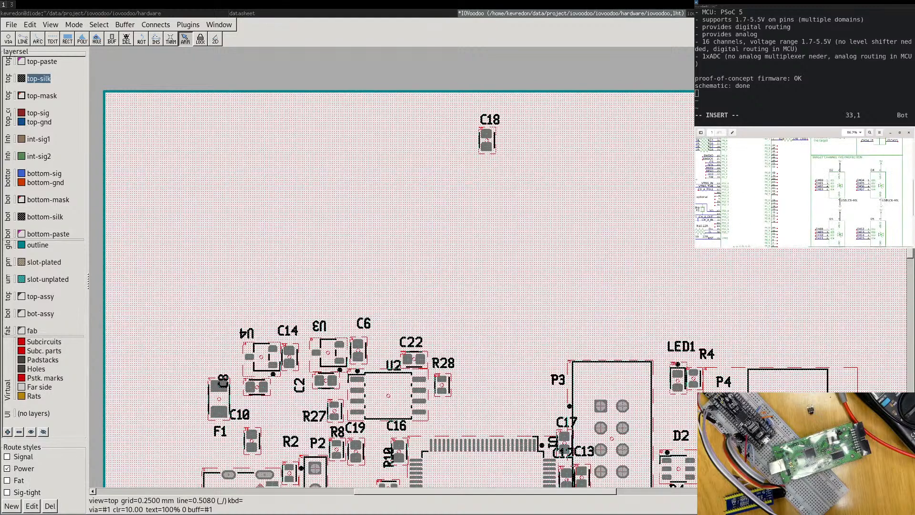
scroll(804, 190, up, 3)
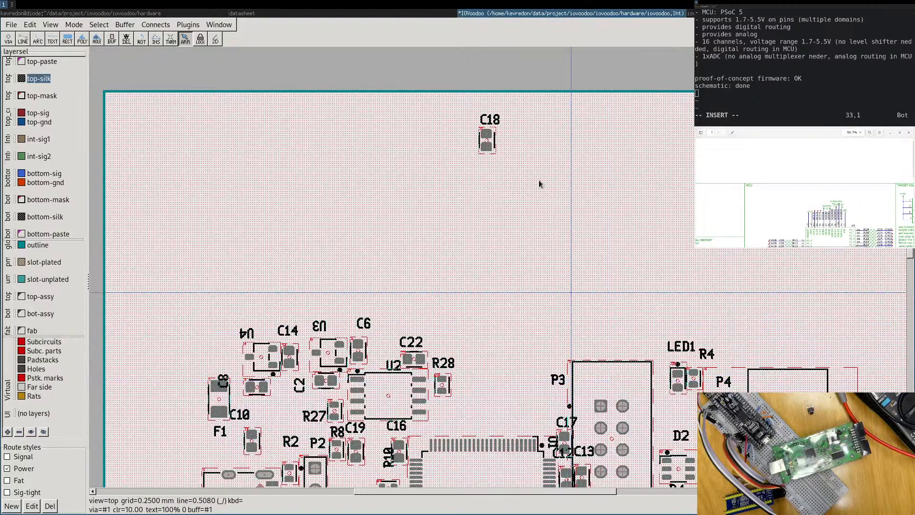
drag(486, 141, 474, 348)
middle_drag(508, 347, 580, 125)
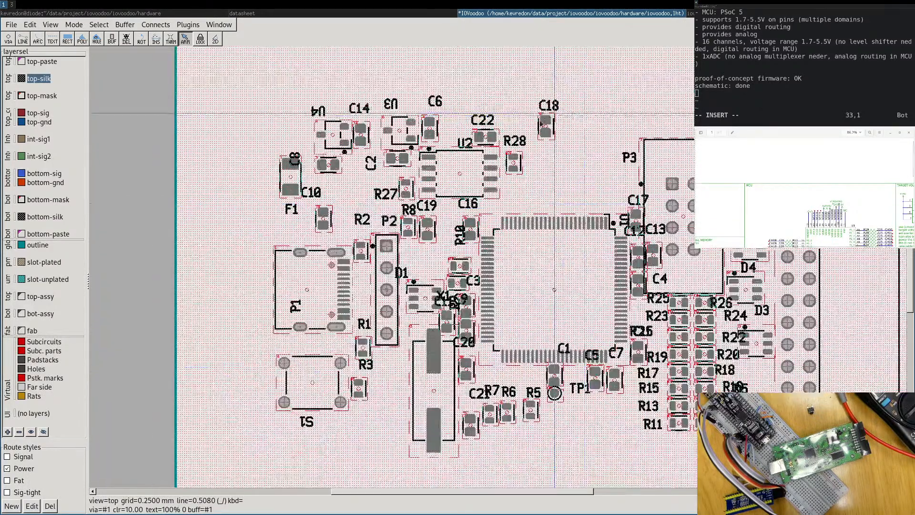
mouse_move(545, 126)
mouse_down()
mouse_move(508, 341)
mouse_move(487, 374)
mouse_move(630, 377)
mouse_up()
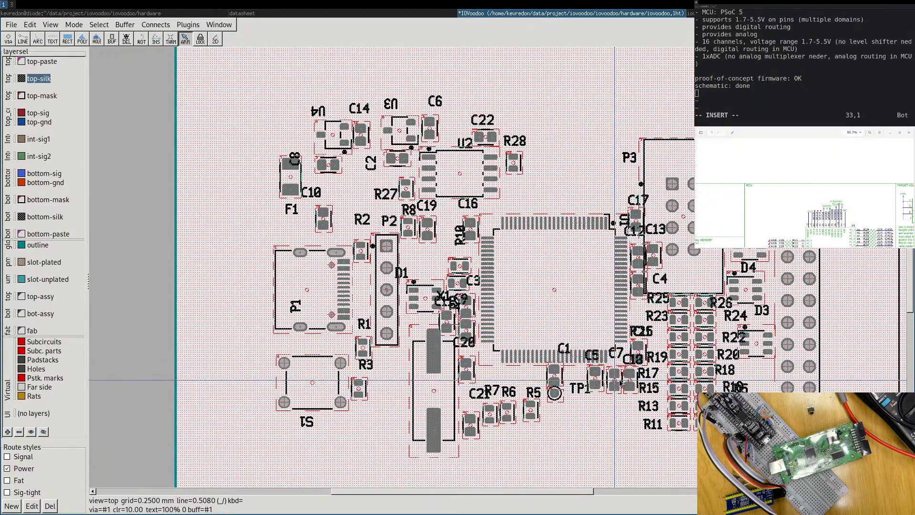
scroll(617, 383, up, 5)
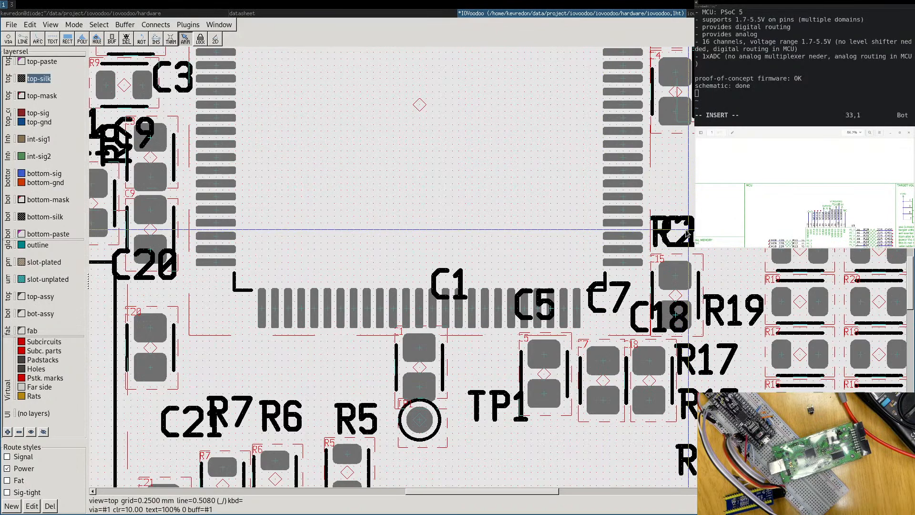
drag(686, 230, 726, 263)
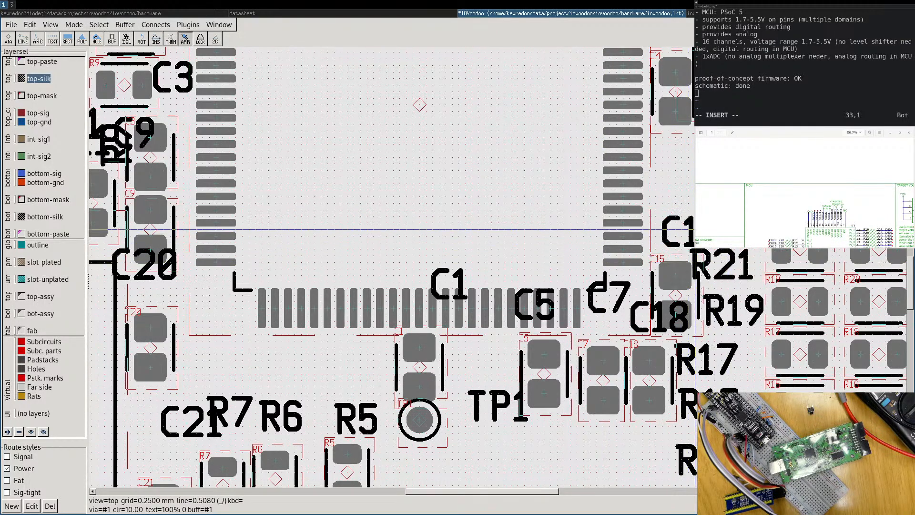
Examine the overall component placement around U1 and across the whole board.
scroll(500, 258, down, 5)
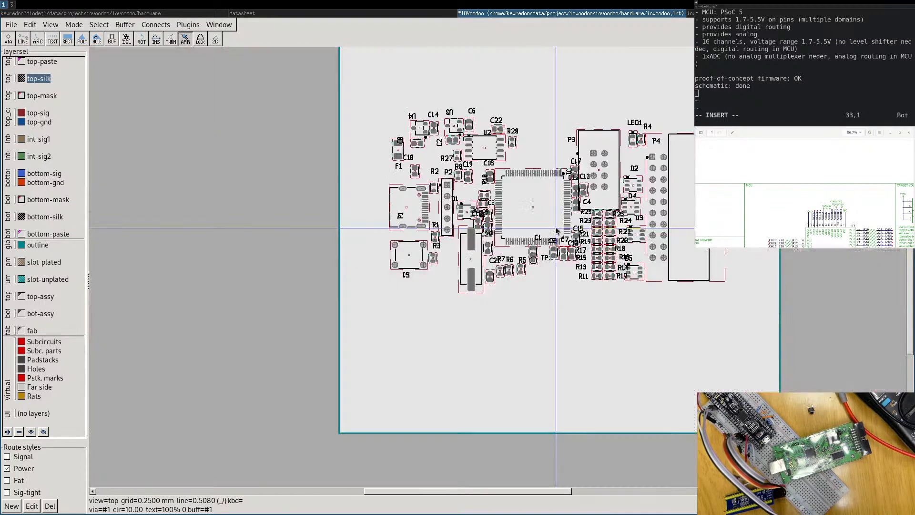
scroll(500, 245, up, 1)
middle_drag(508, 243, 490, 246)
mouse_move(491, 246)
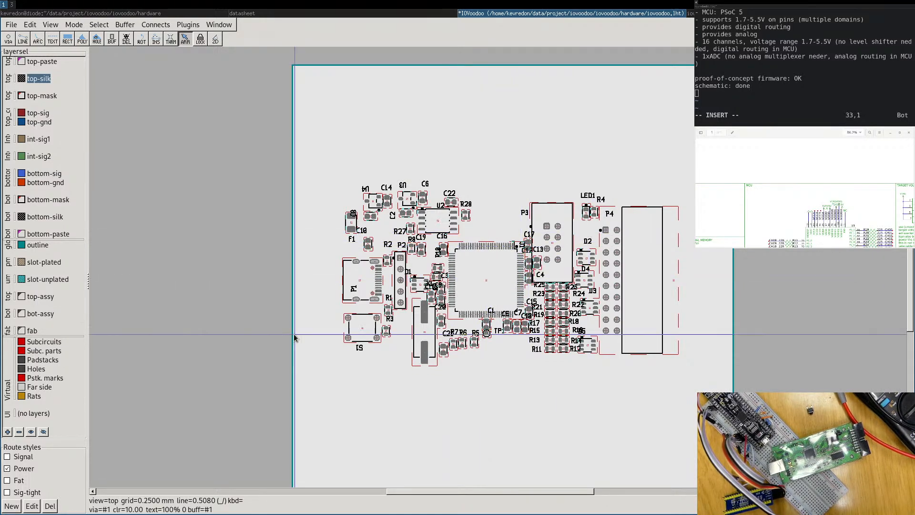
scroll(465, 284, up, 2)
scroll(465, 285, up, 2)
middle_drag(446, 316, 451, 300)
middle_drag(436, 256, 400, 225)
scroll(596, 205, down, 2)
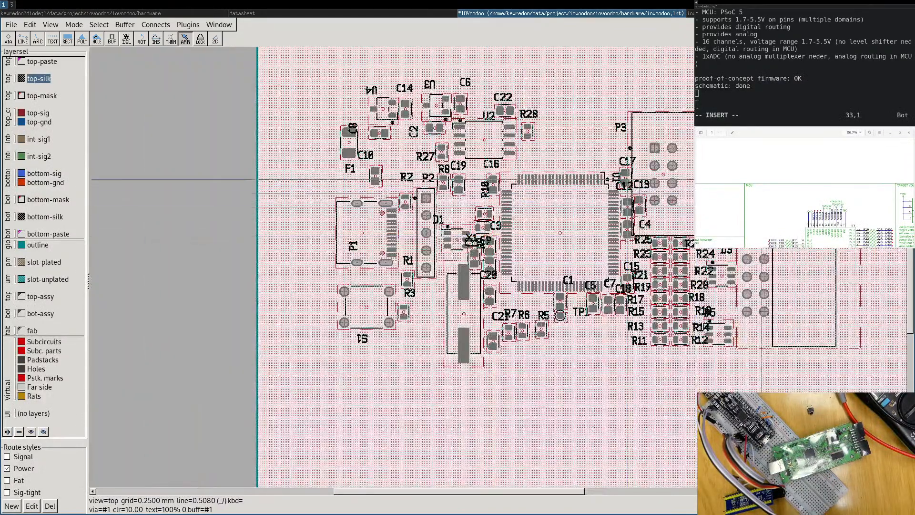
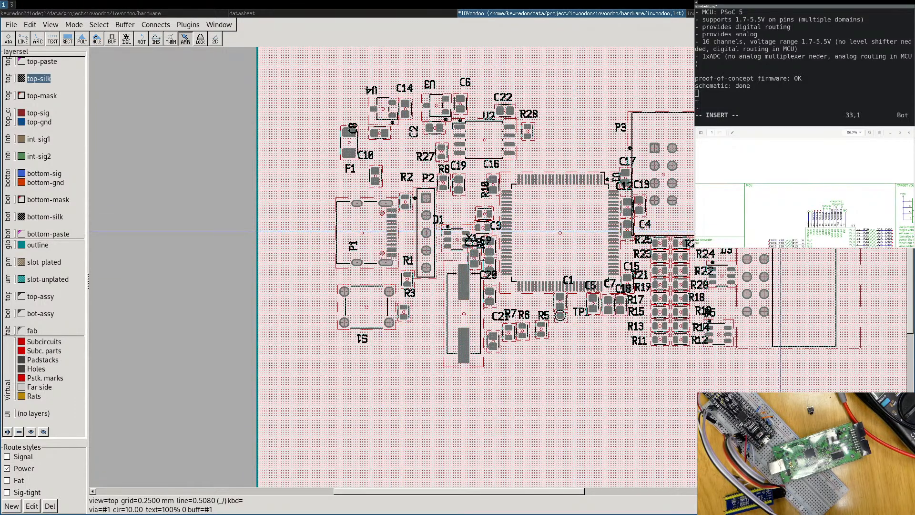
right_drag(575, 255, 491, 285)
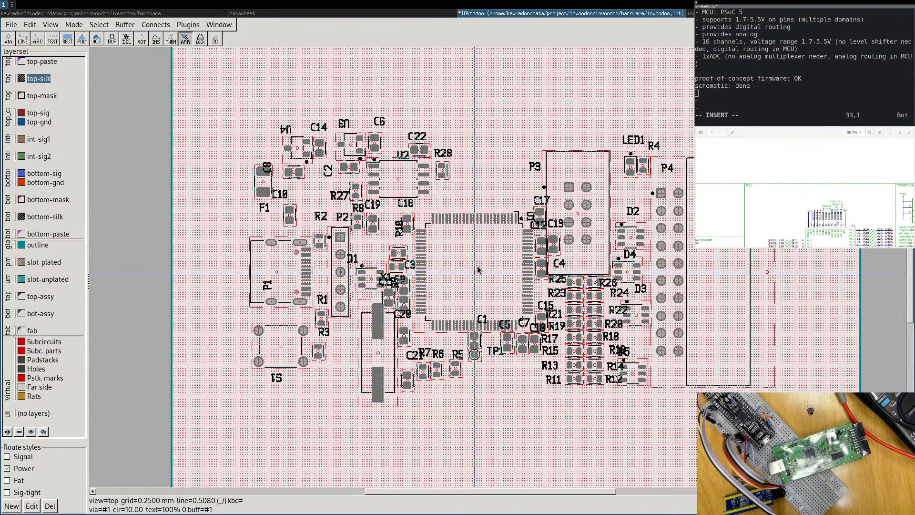
scroll(478, 270, up, 2)
scroll(477, 269, down, 1)
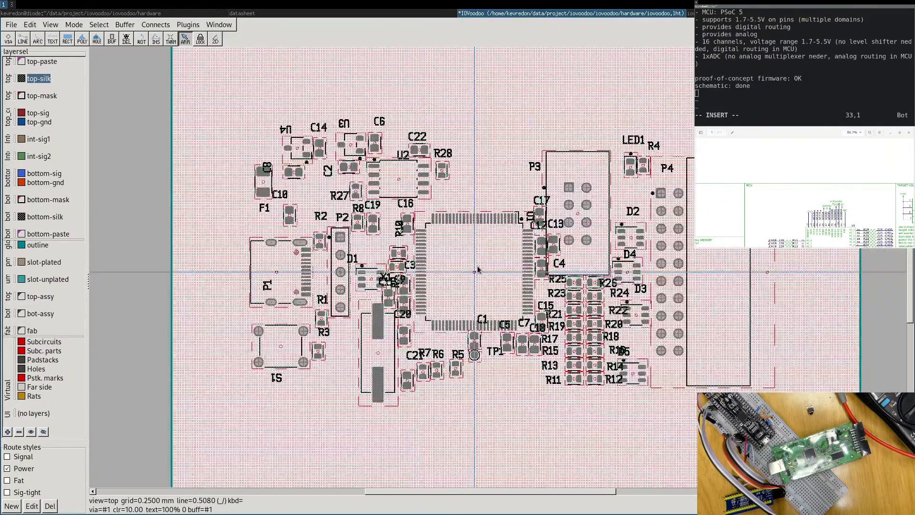
scroll(477, 269, down, 1)
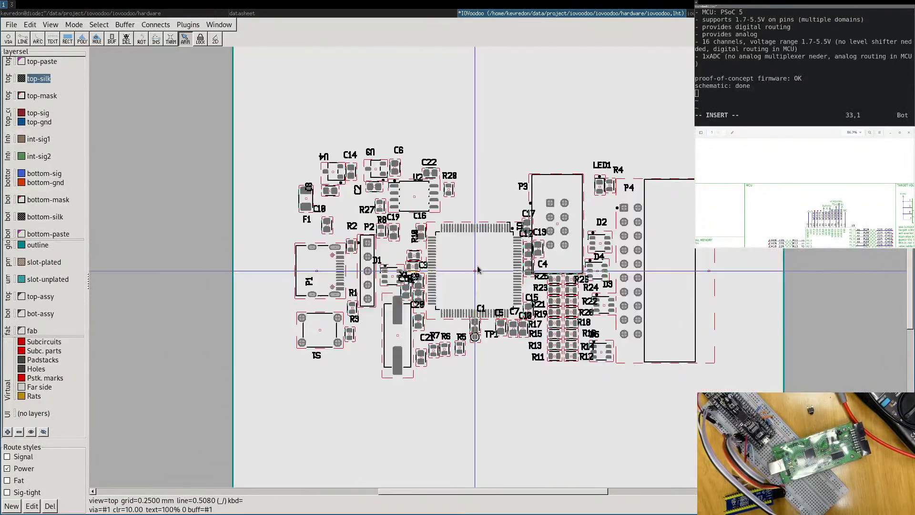
scroll(477, 270, up, 1)
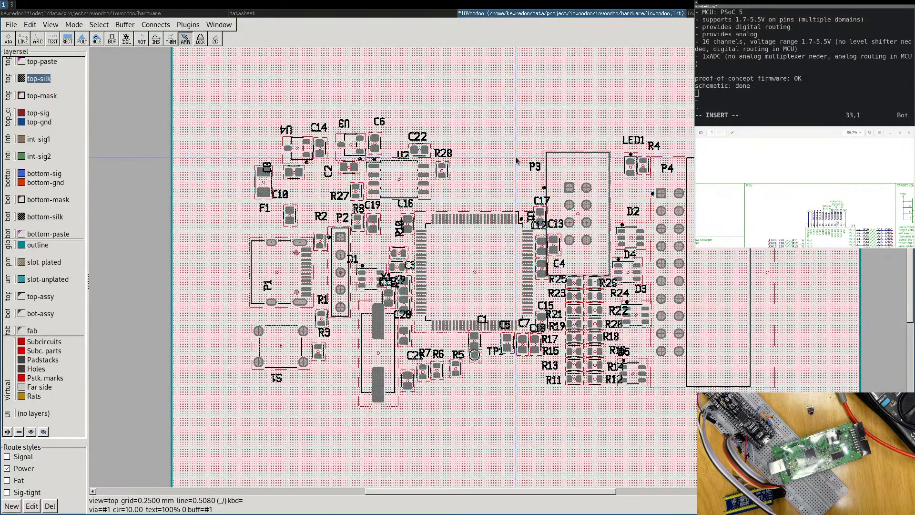
right_drag(502, 168, 464, 176)
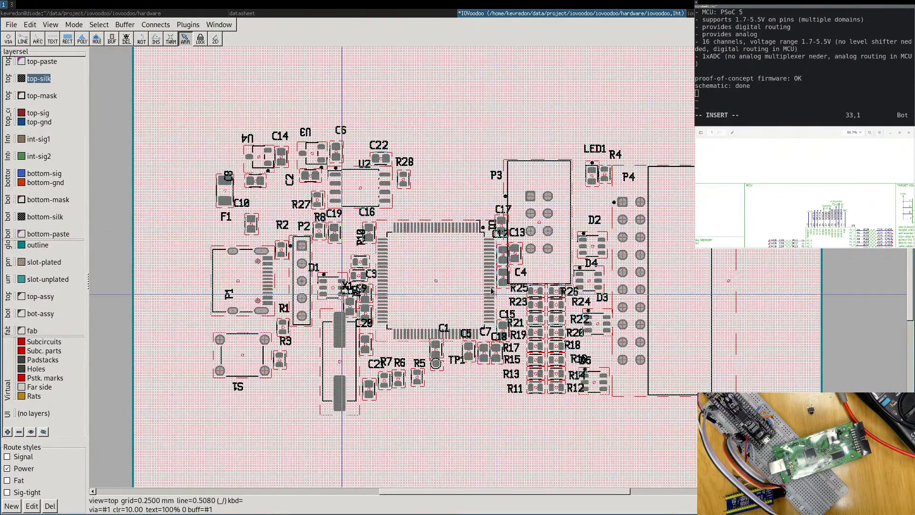
scroll(449, 262, down, 1)
scroll(449, 261, up, 1)
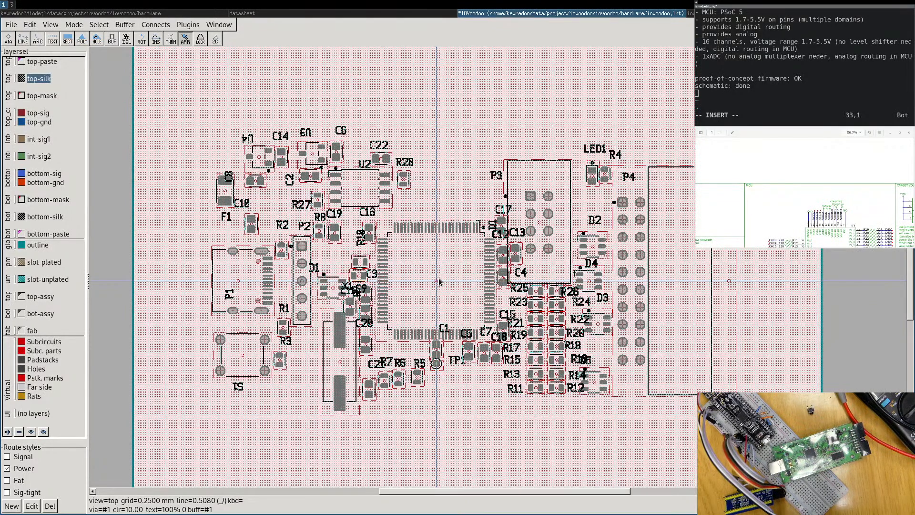
scroll(469, 149, down, 3)
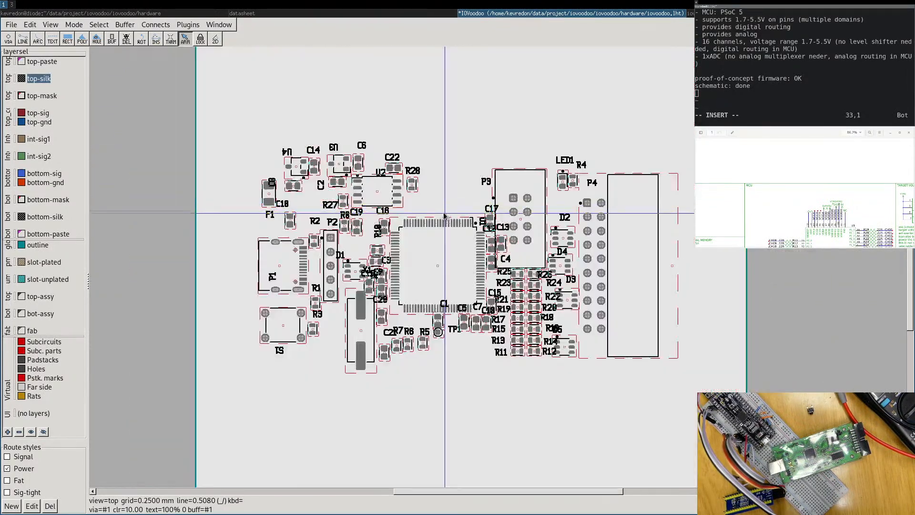
middle_drag(426, 191, 437, 167)
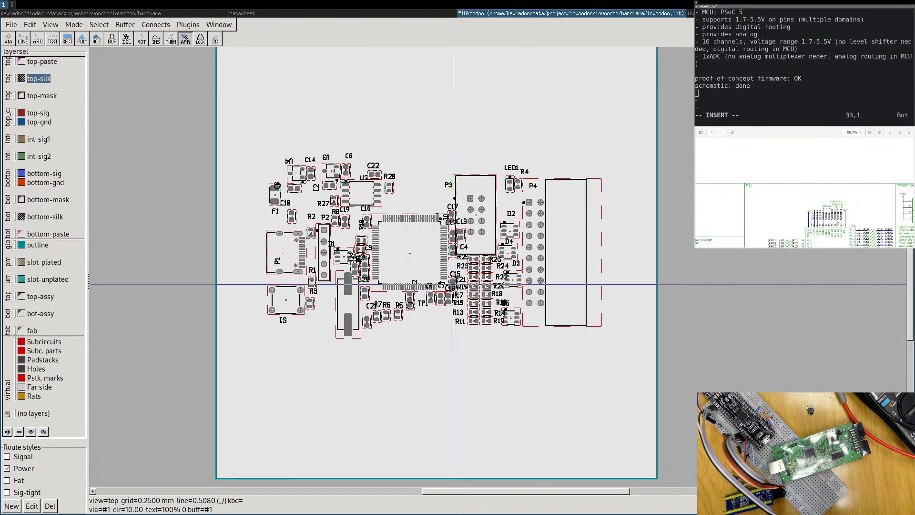
scroll(456, 289, up, 1)
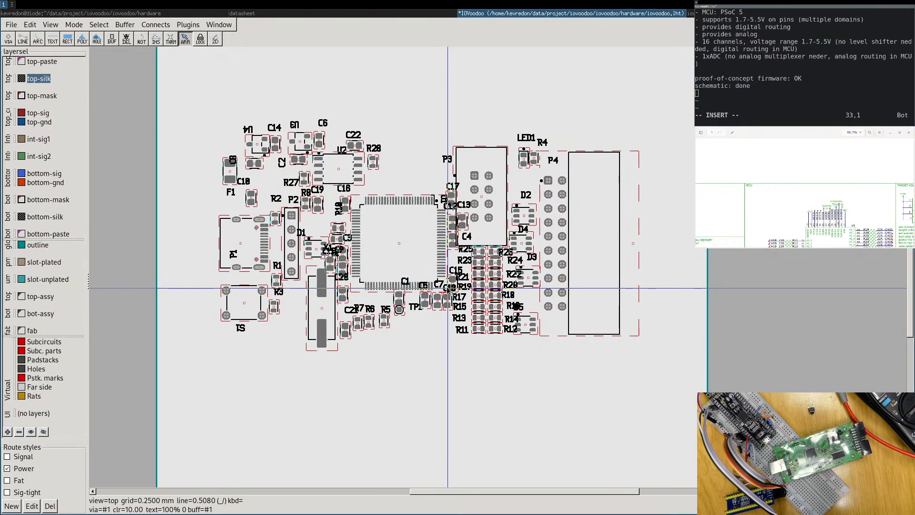